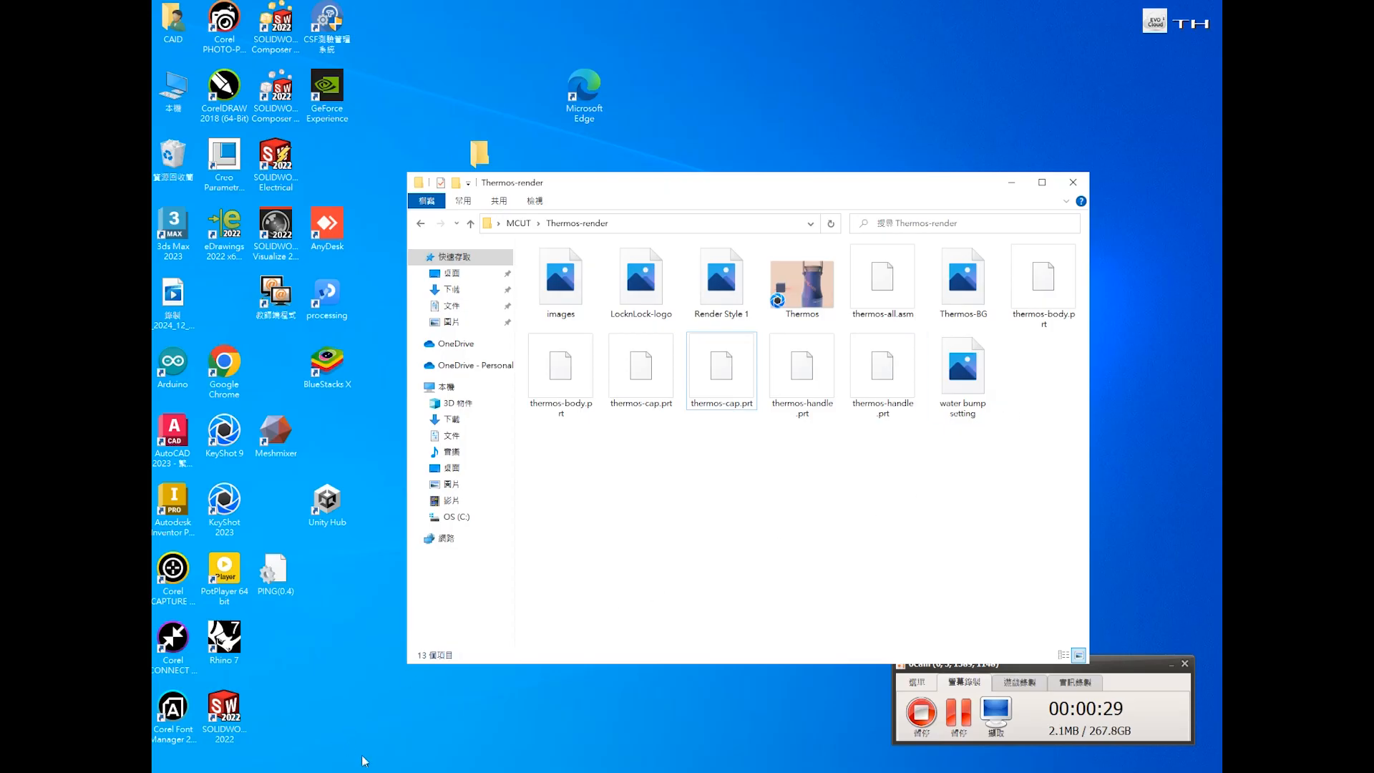
Step: Switch to Creo Parametric, close the THERMOS-ALL assembly and erase all objects not displayed from the session
mouse_move(462, 772)
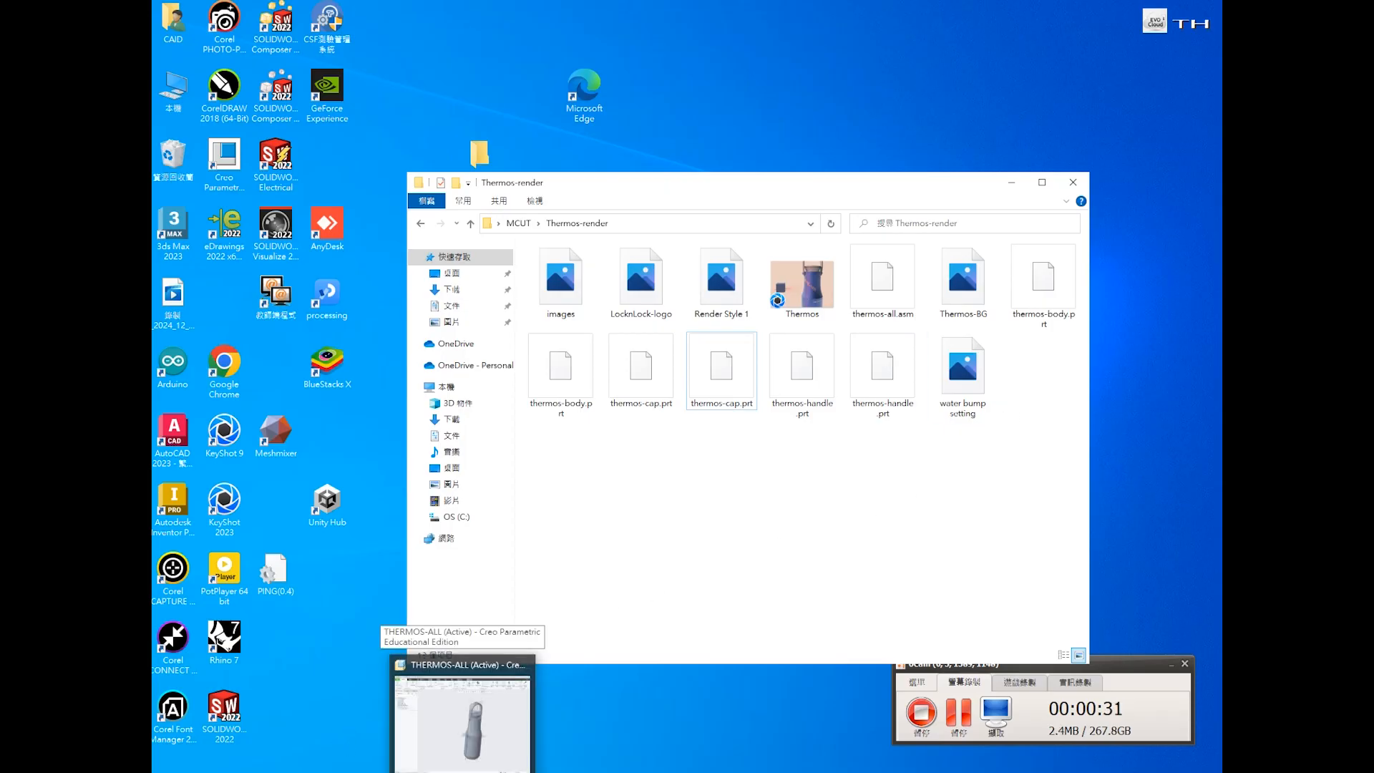
left_click(462, 771)
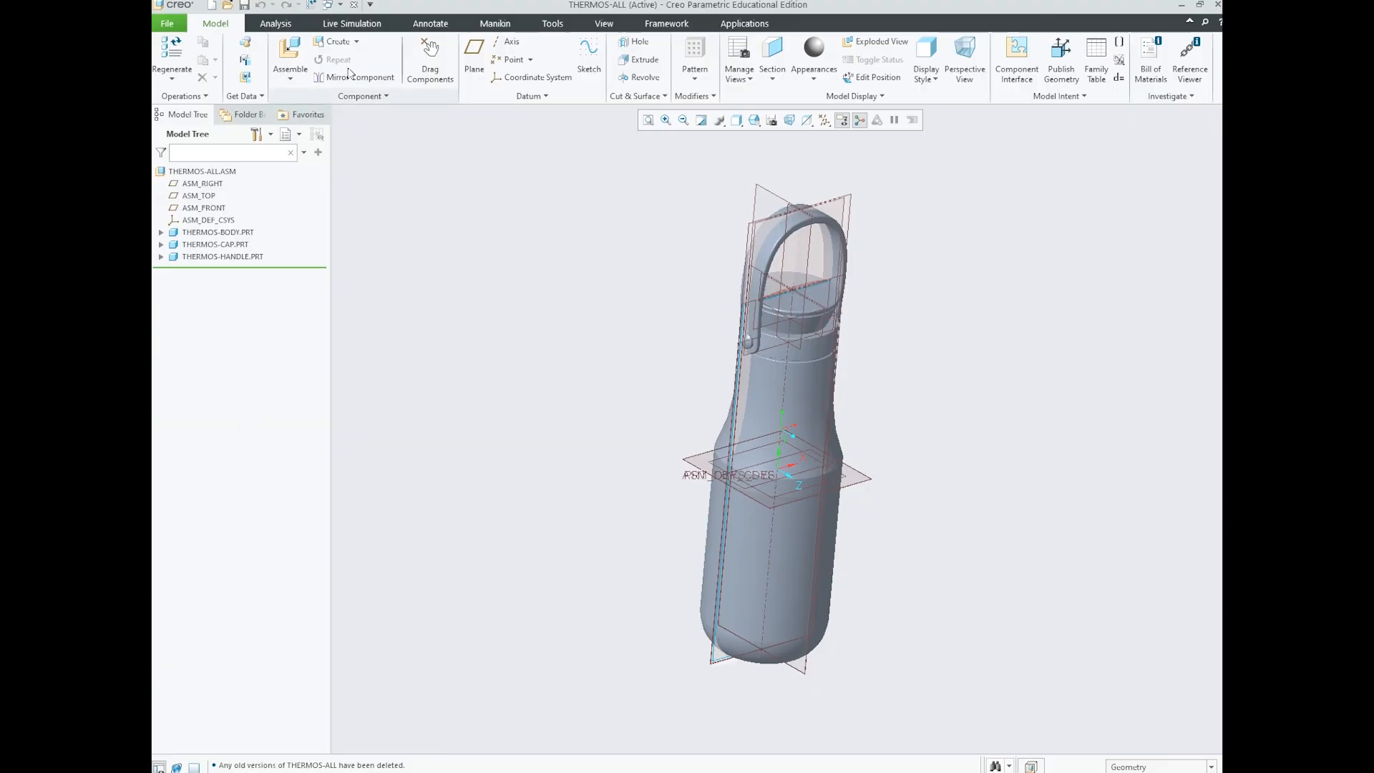
left_click(356, 5)
left_click(323, 63)
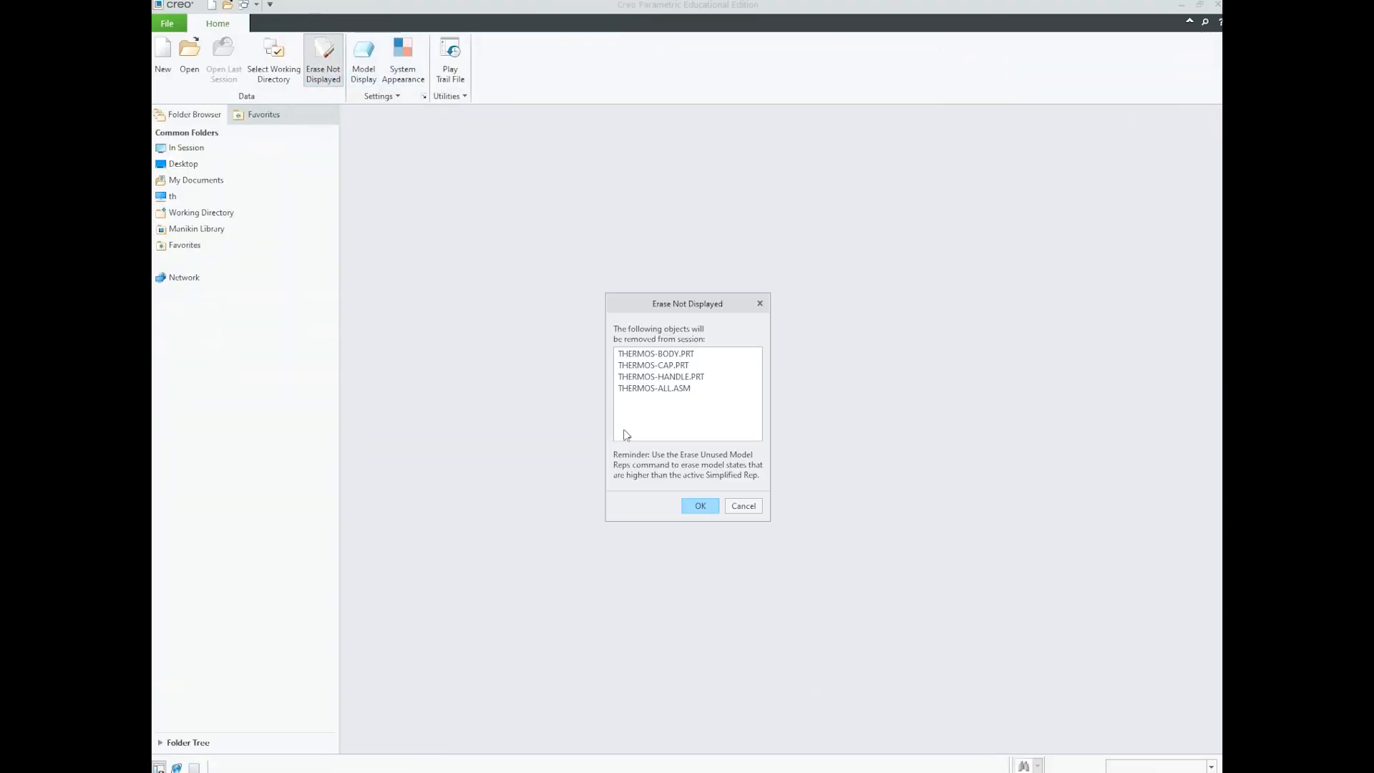
left_click(712, 509)
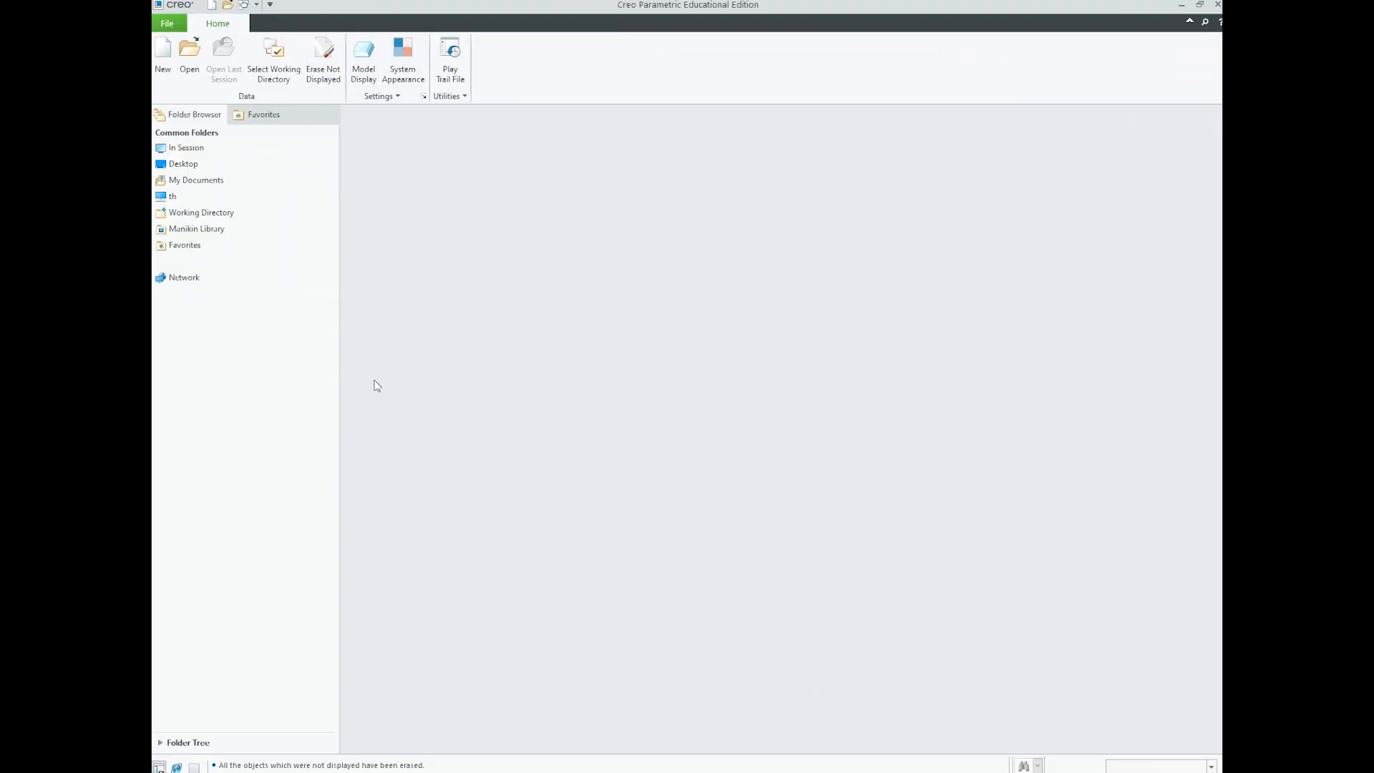
Step: Set the working directory to the Thermos-render folder inside MCUT on the desktop
left_click(244, 221)
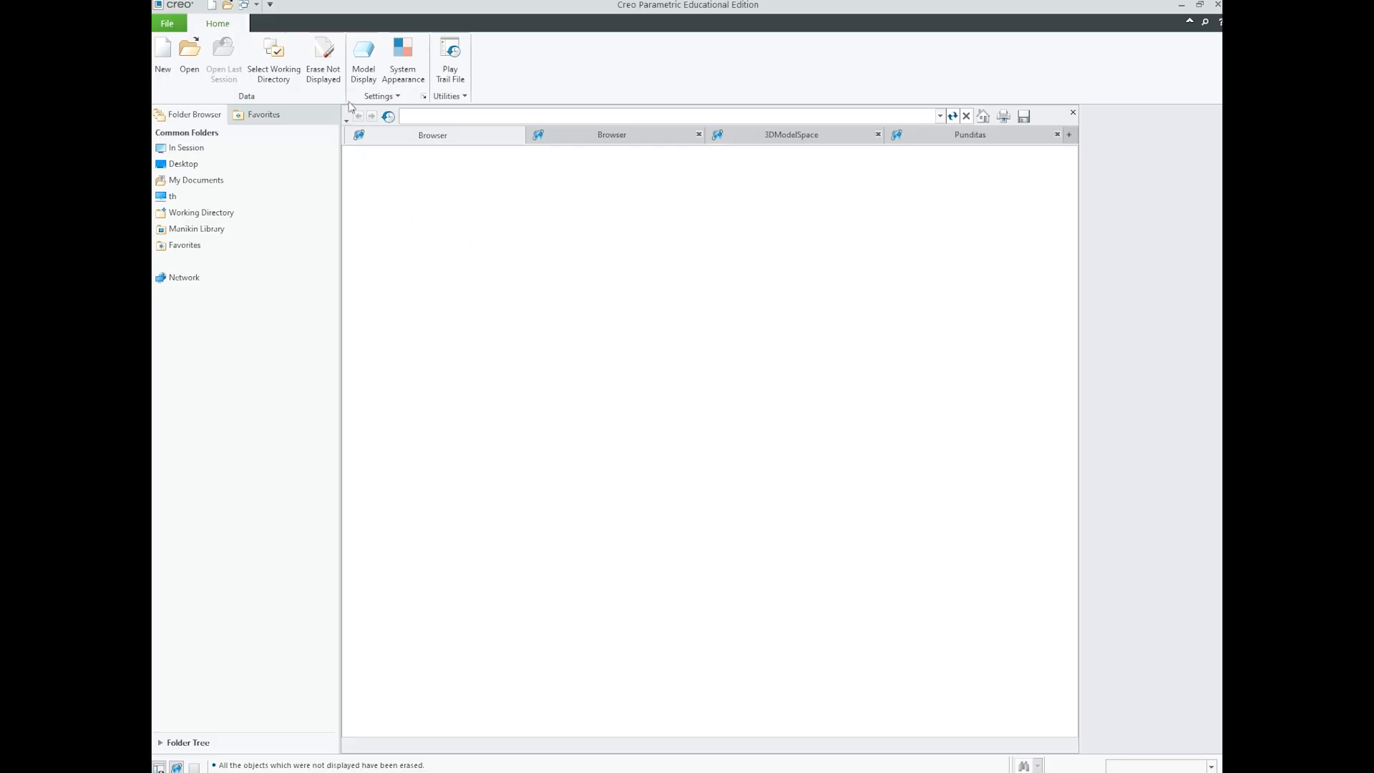
left_click(272, 74)
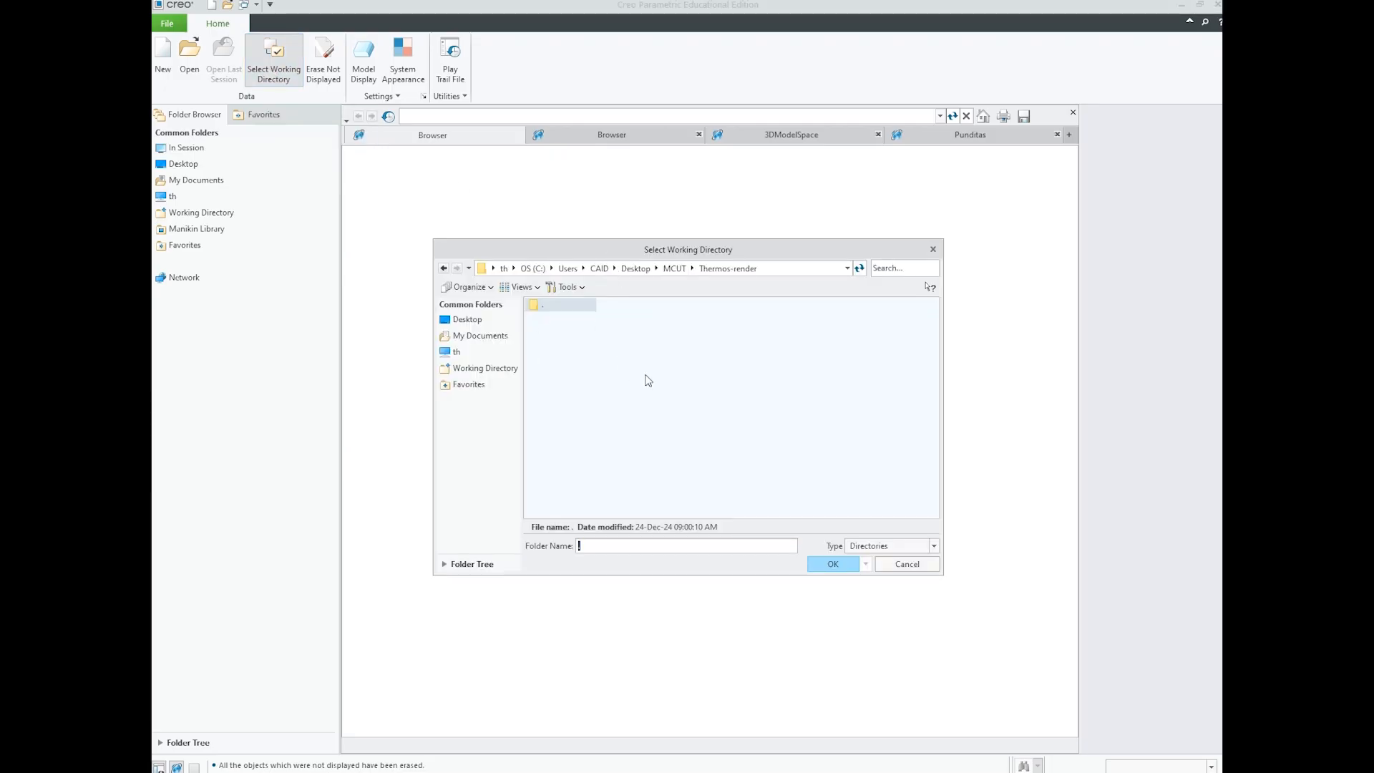
left_click(488, 324)
double_click(553, 319)
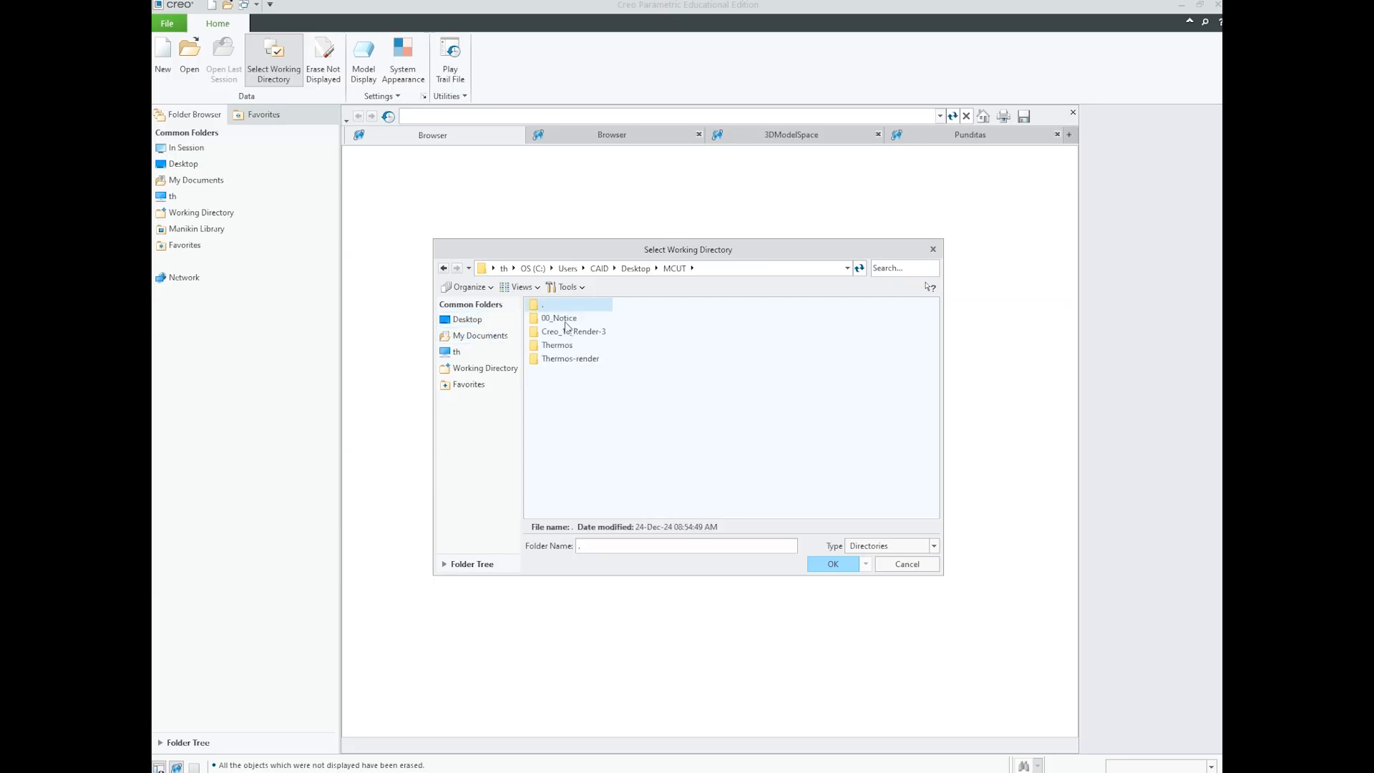
left_click(569, 359)
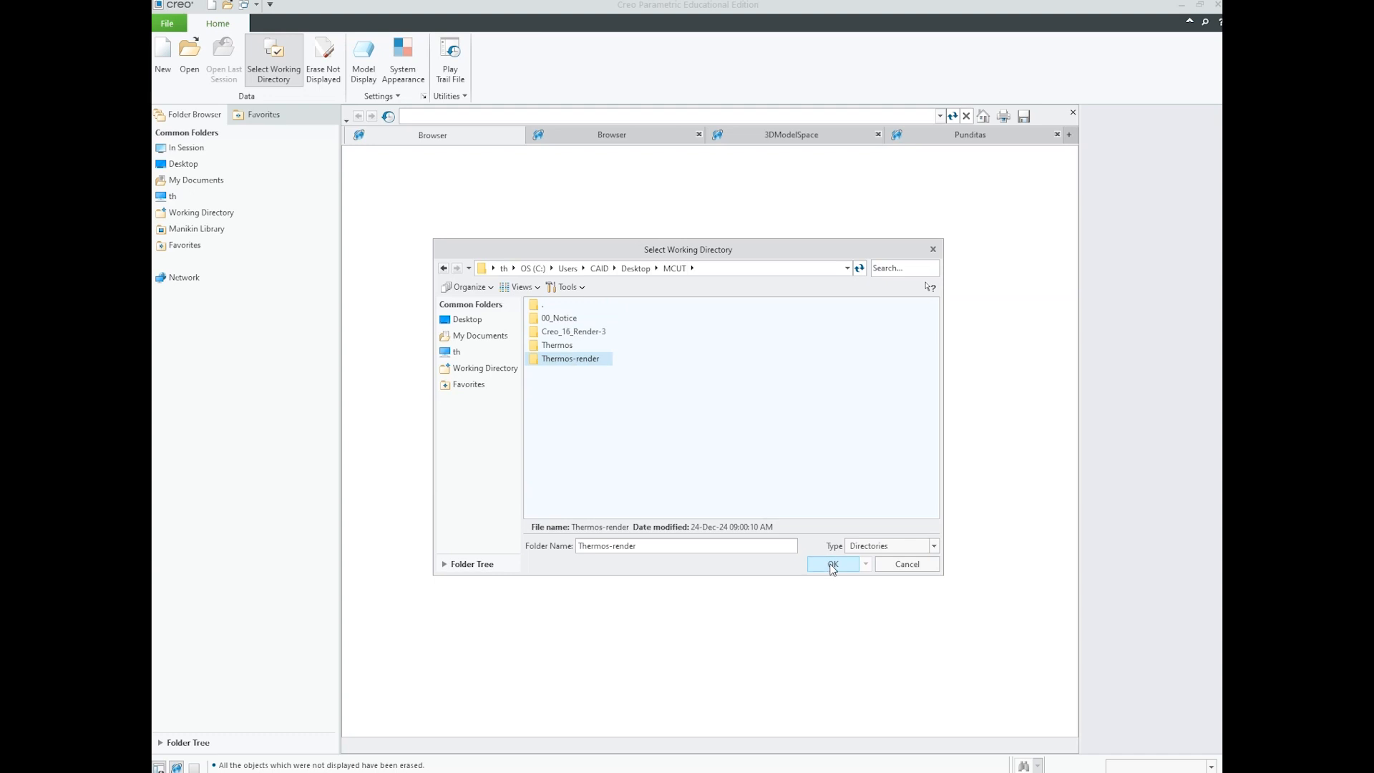
double_click(572, 360)
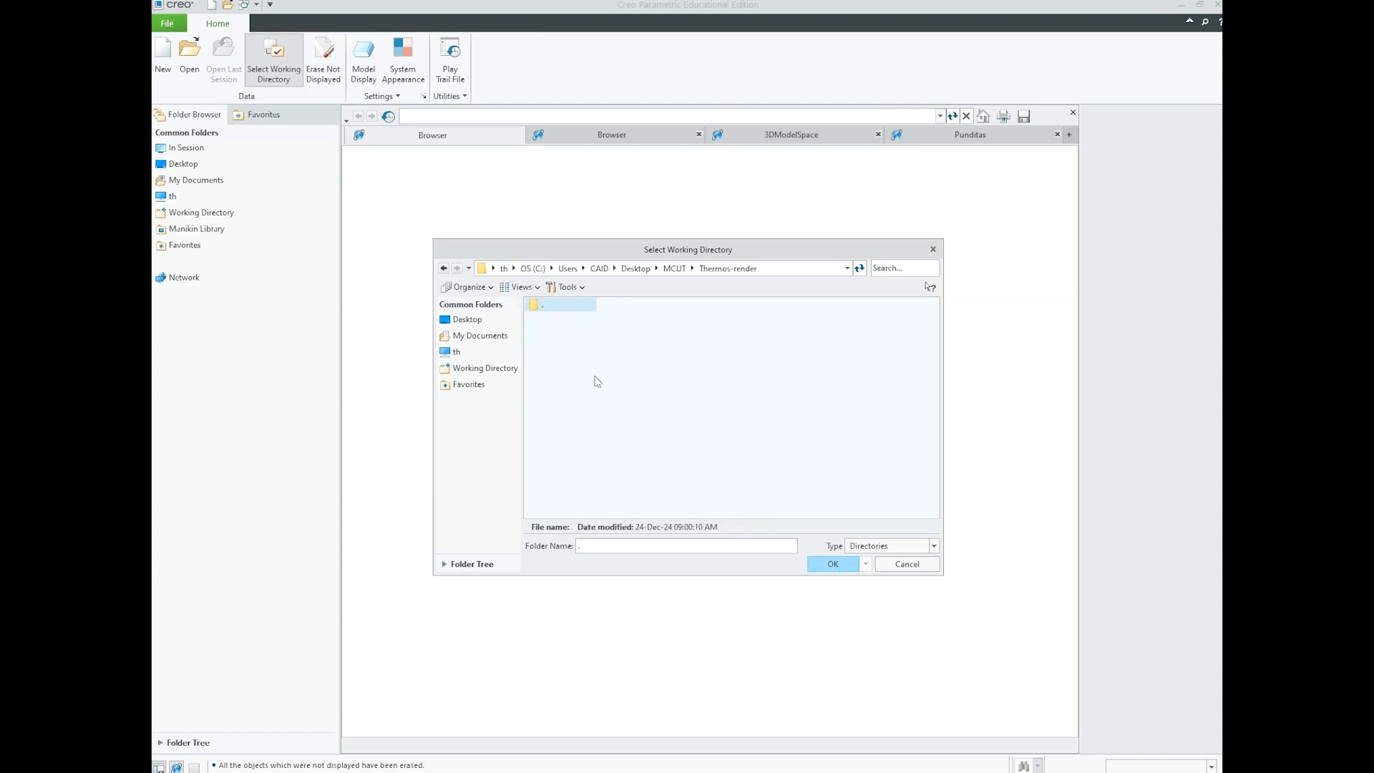
left_click(833, 564)
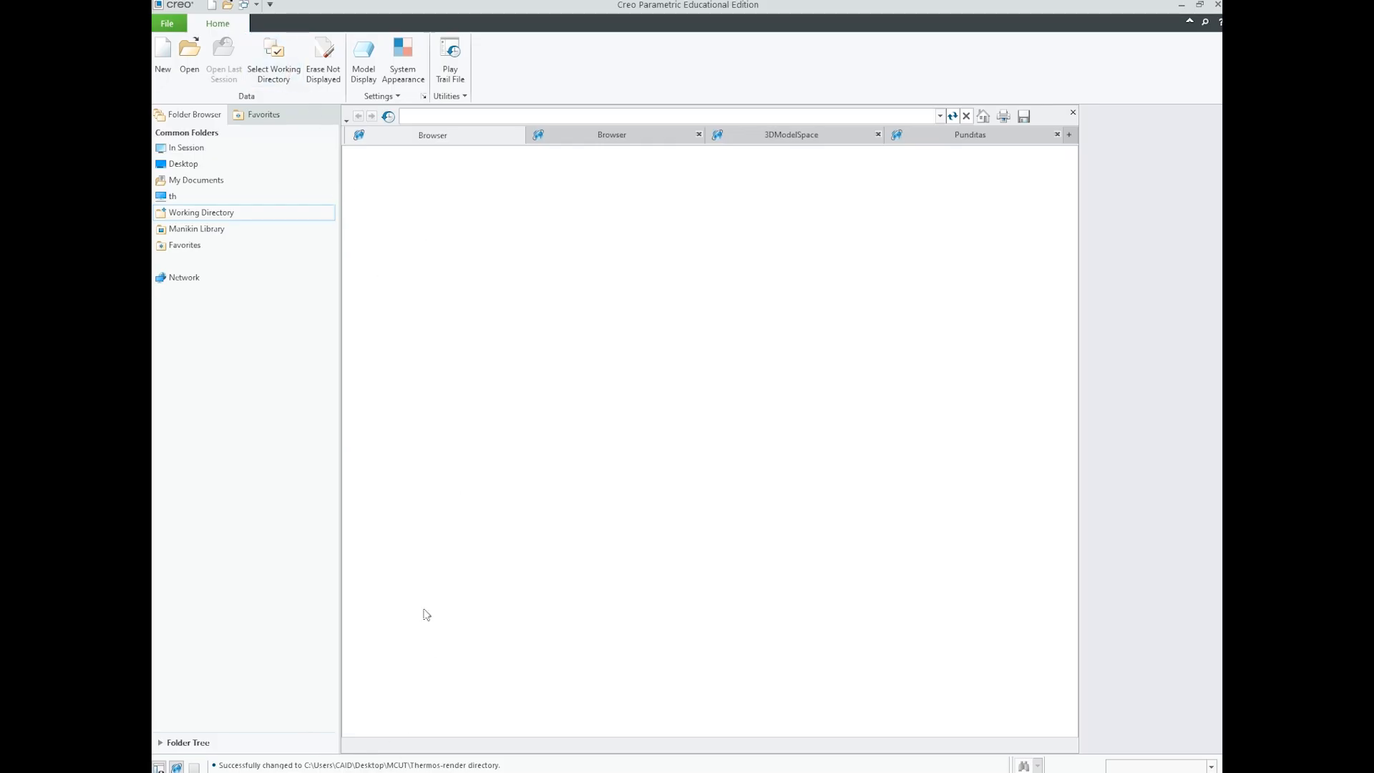
Step: Open the assembly thermos-all.asm from the working directory
left_click(189, 56)
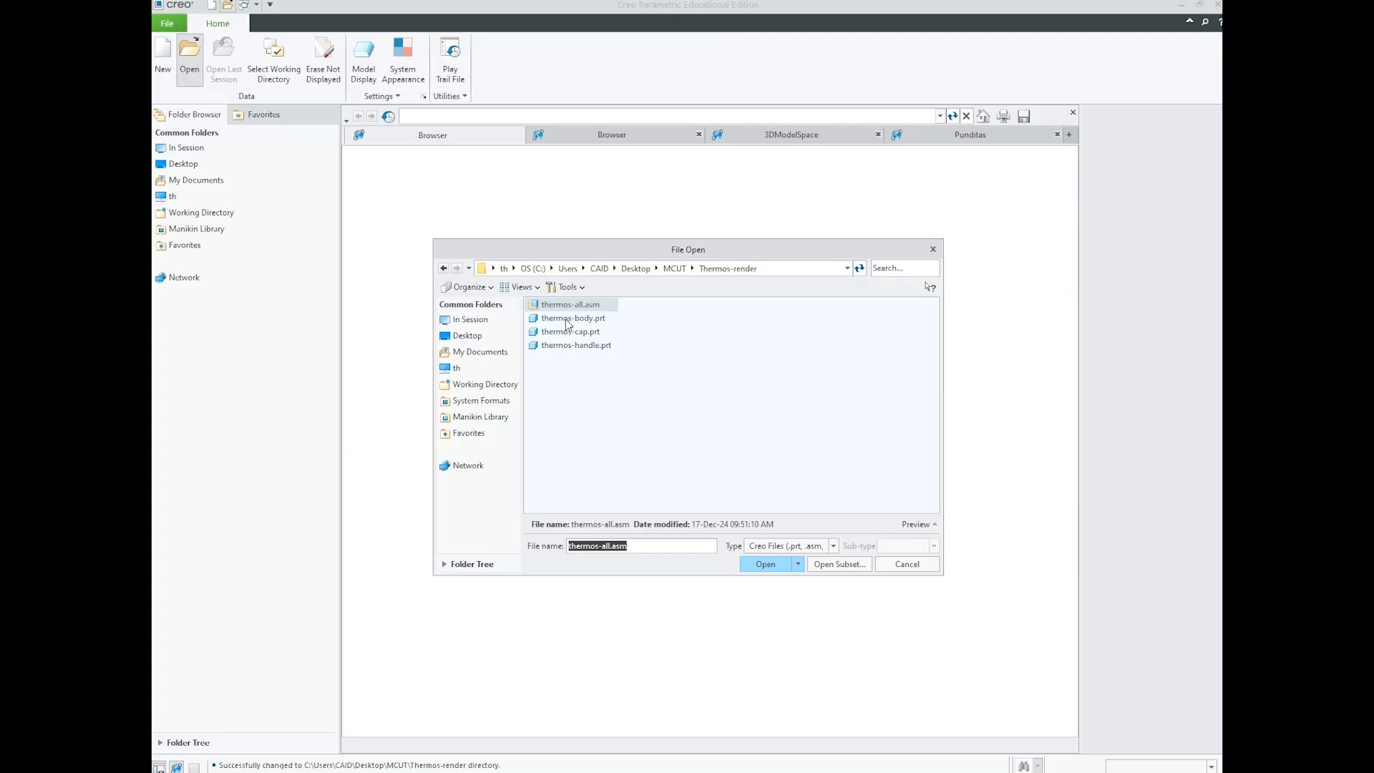
left_click(576, 318)
left_click(571, 305)
left_click(765, 564)
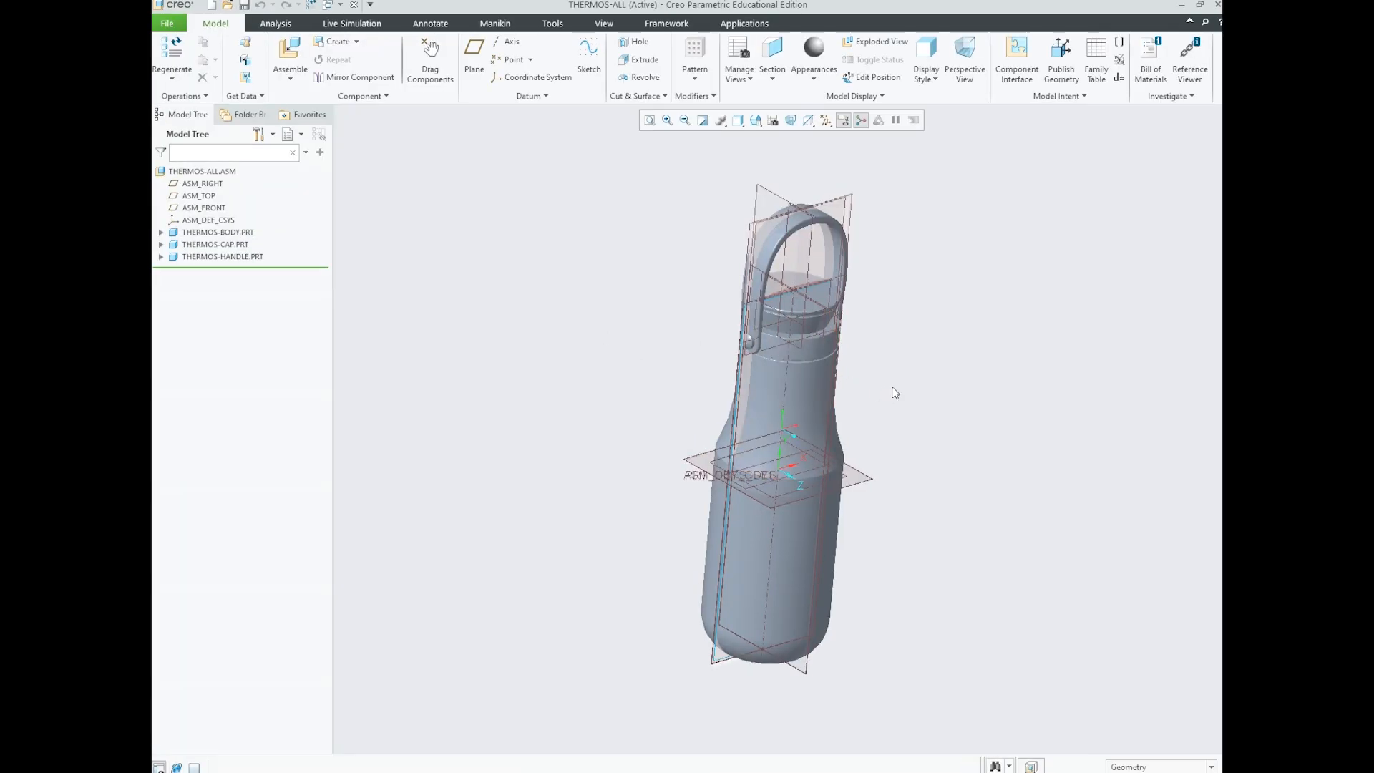
Step: Delete the old versions of the thermos-all assembly and check the Thermos-render folder in File Explorer
left_click(170, 25)
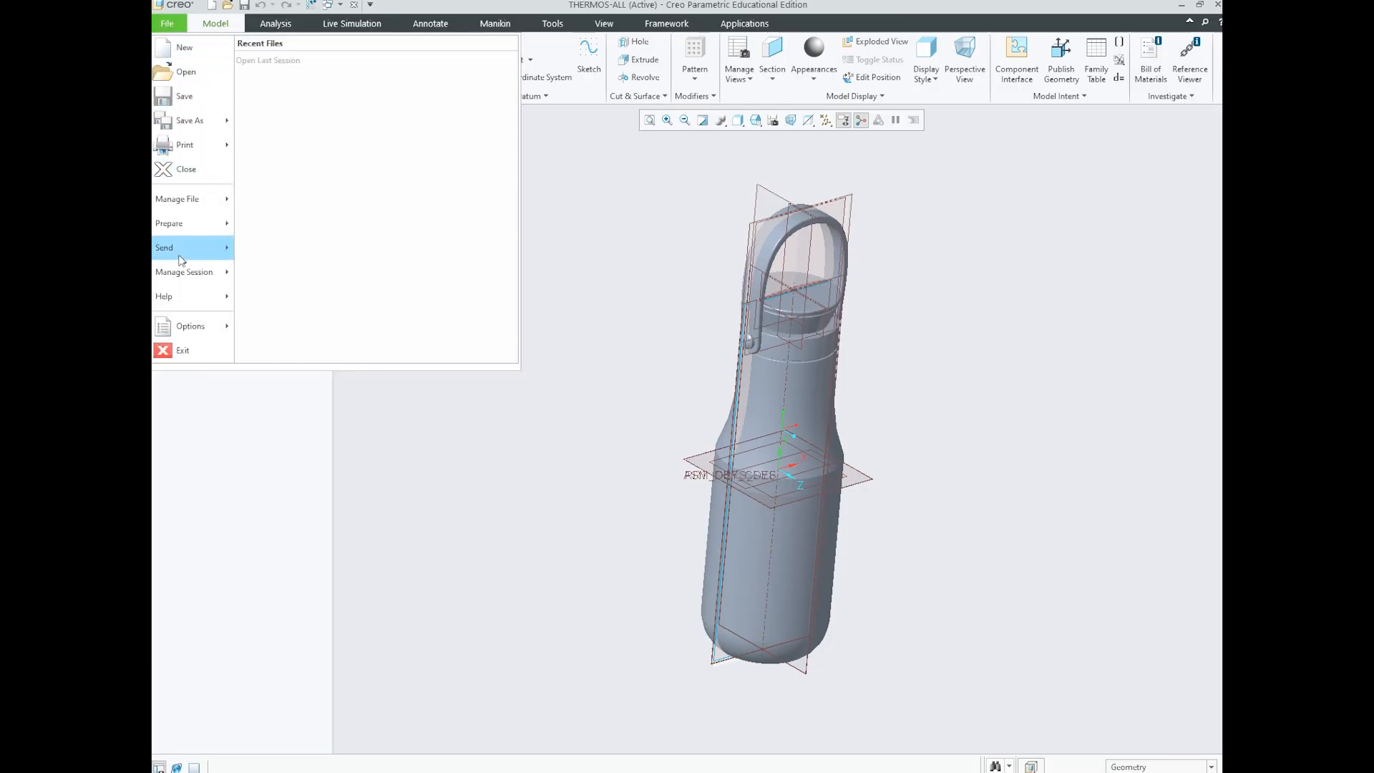
mouse_move(174, 206)
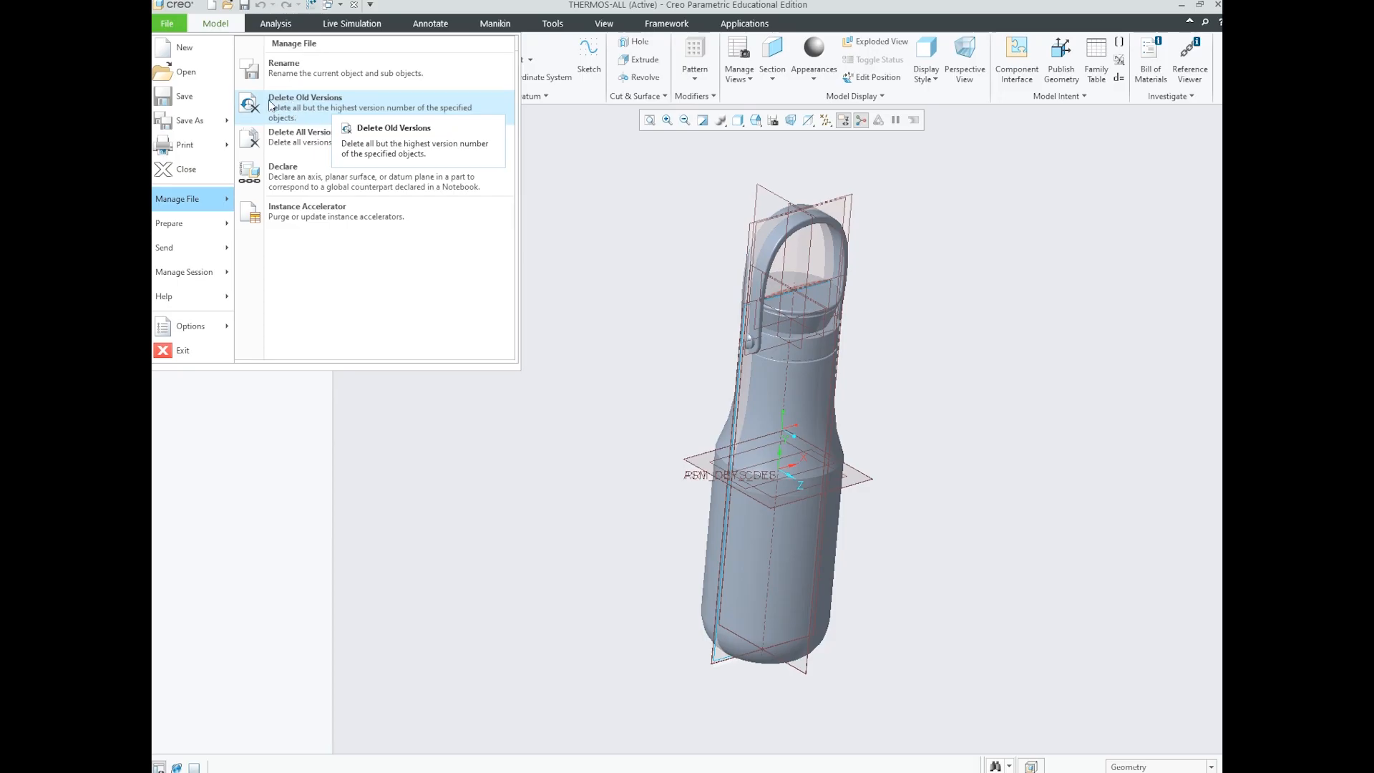
left_click(316, 111)
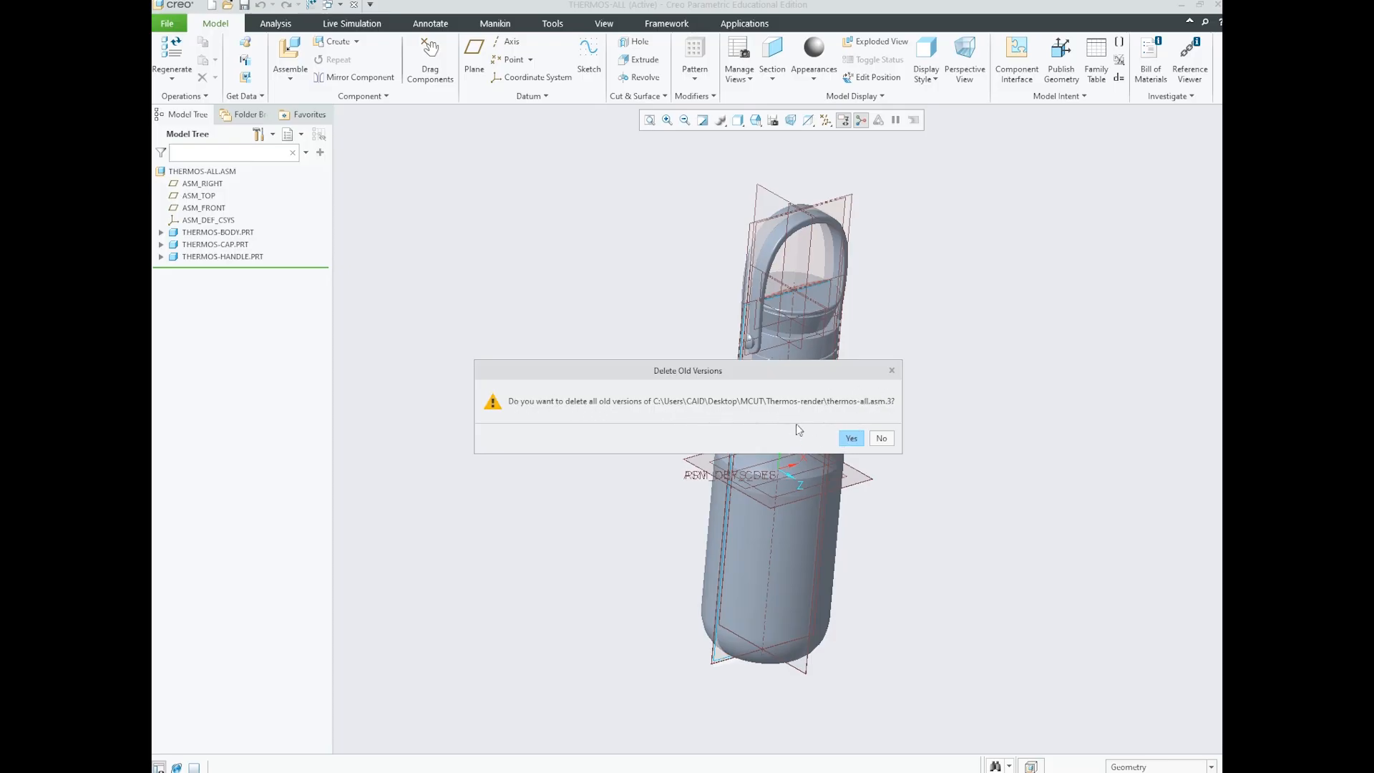
left_click(851, 439)
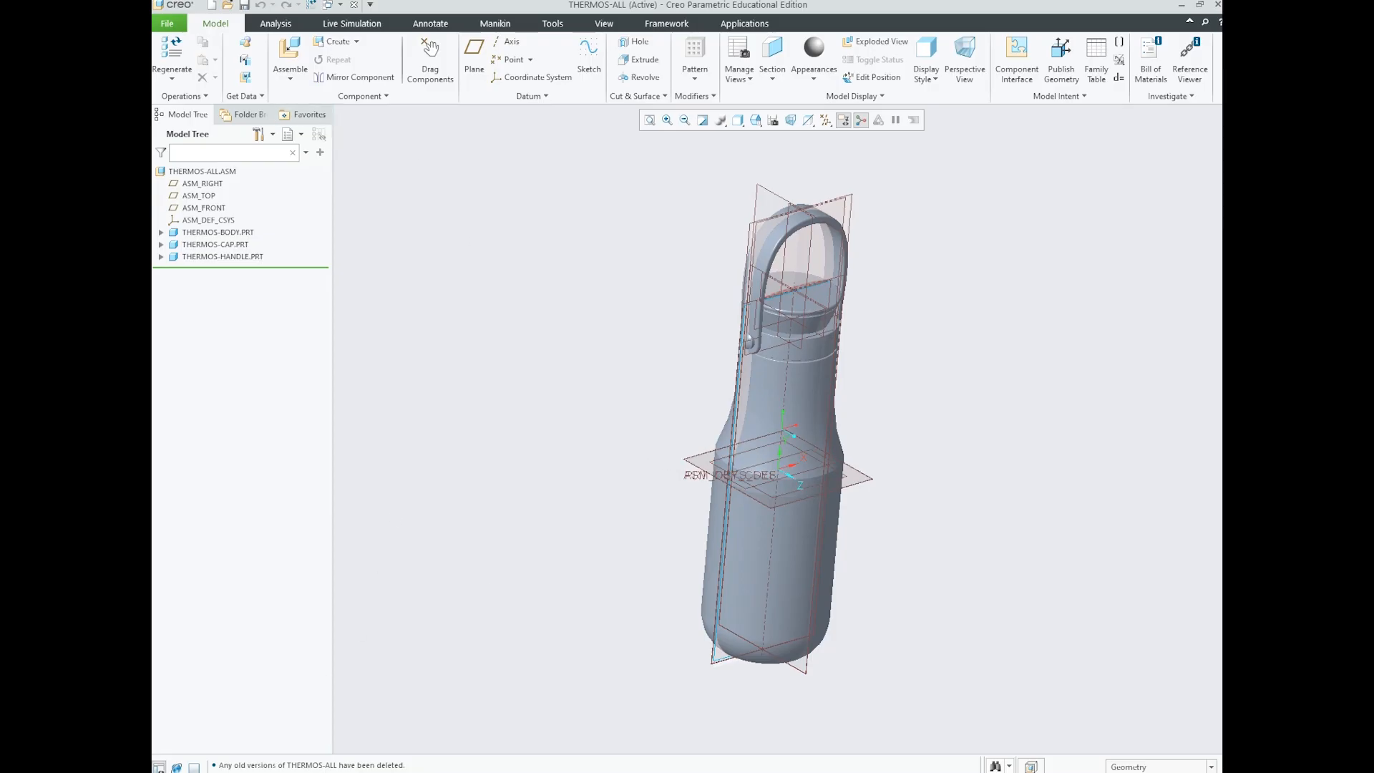
left_click(397, 771)
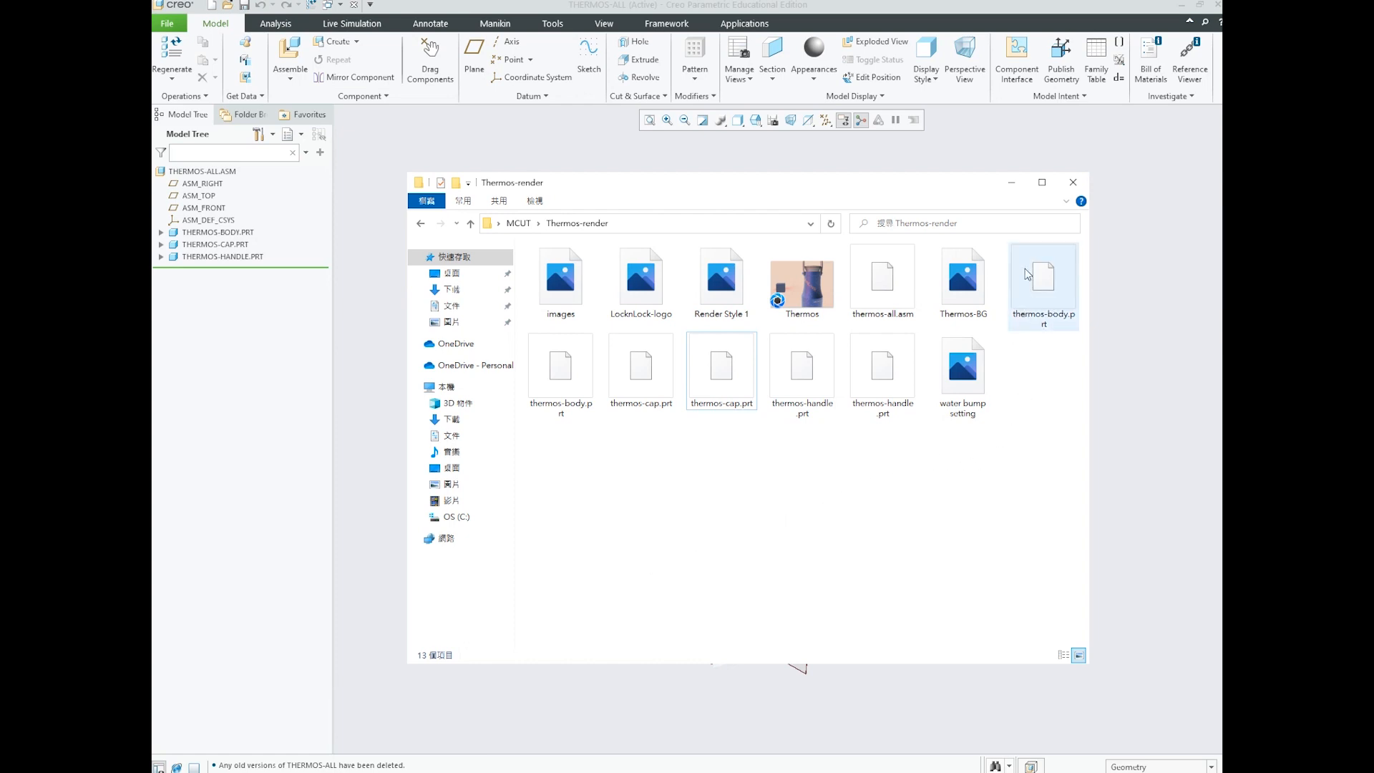
left_click(1012, 181)
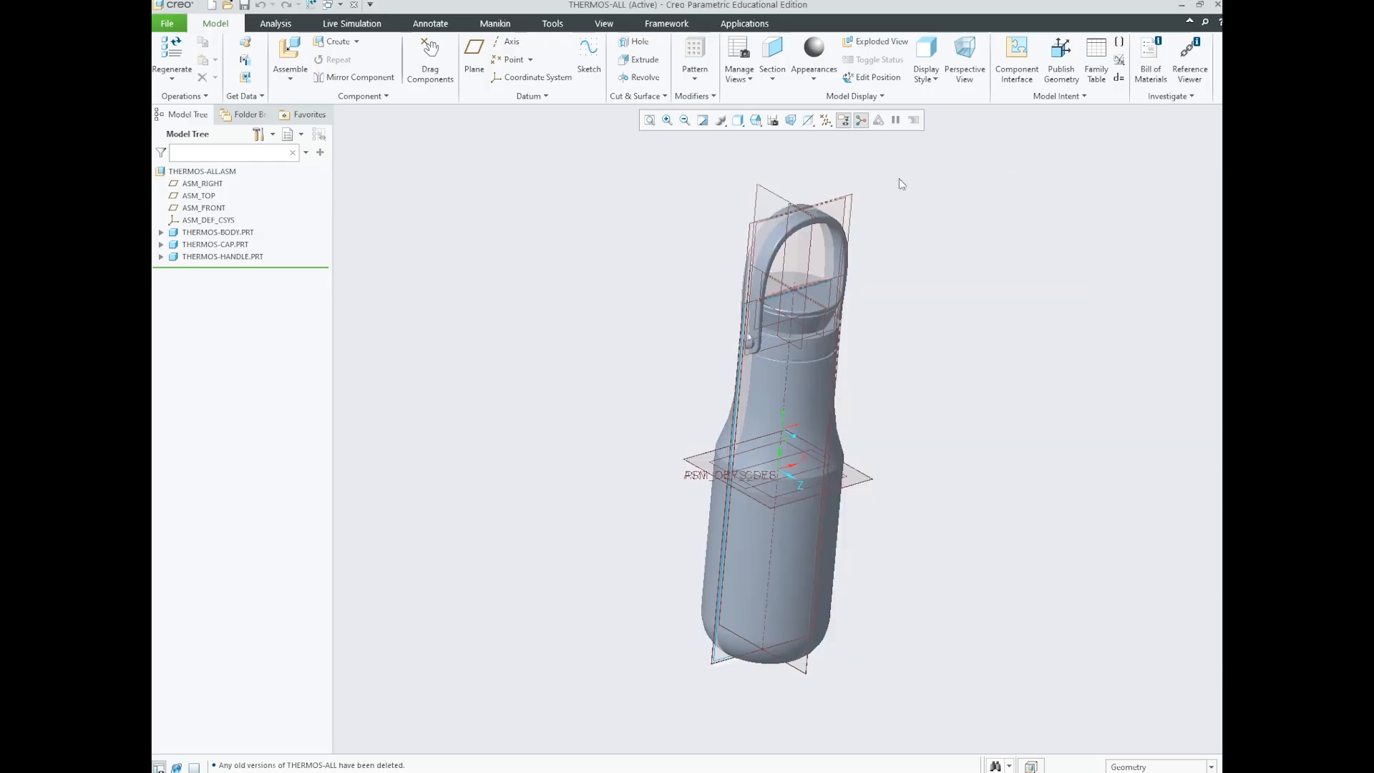
Step: Close the assembly window and open the part thermos-body.prt
left_click(354, 5)
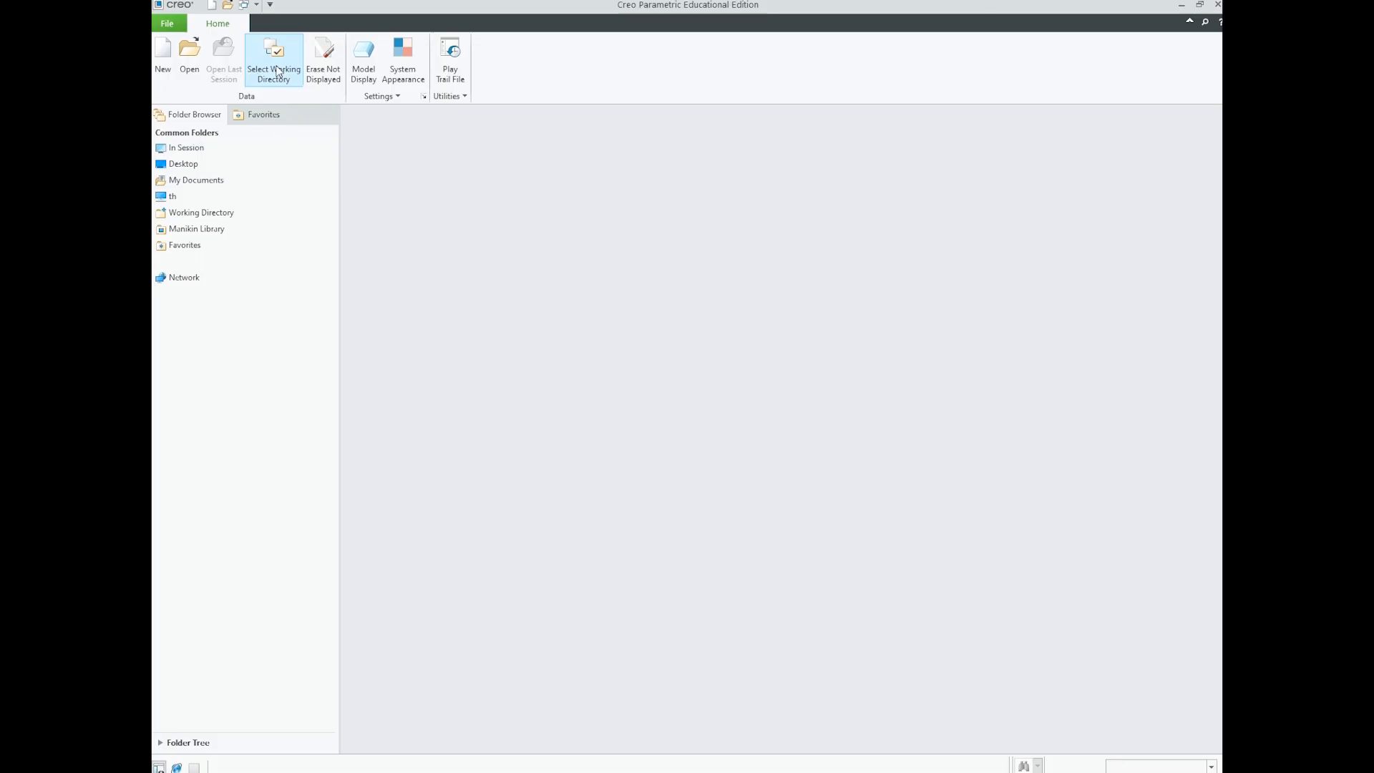
left_click(199, 68)
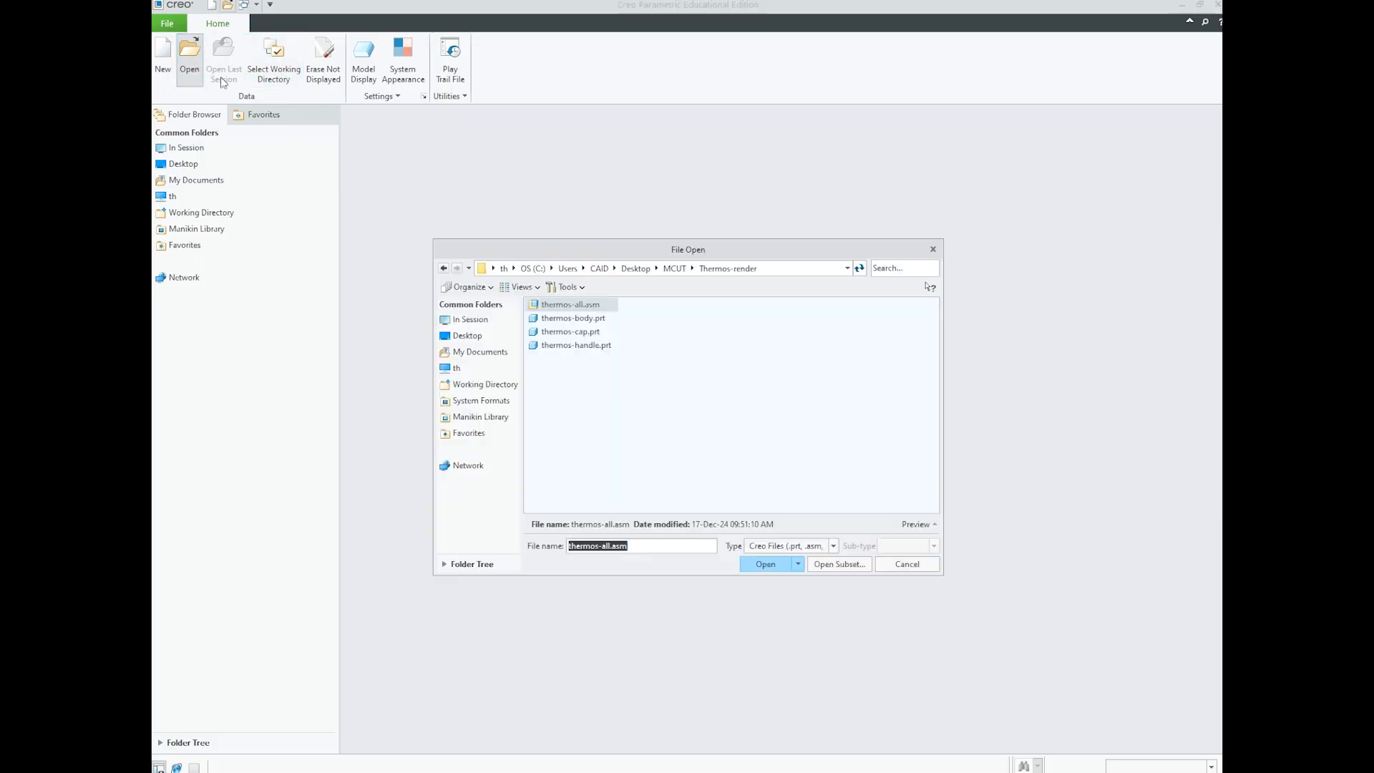
left_click(589, 323)
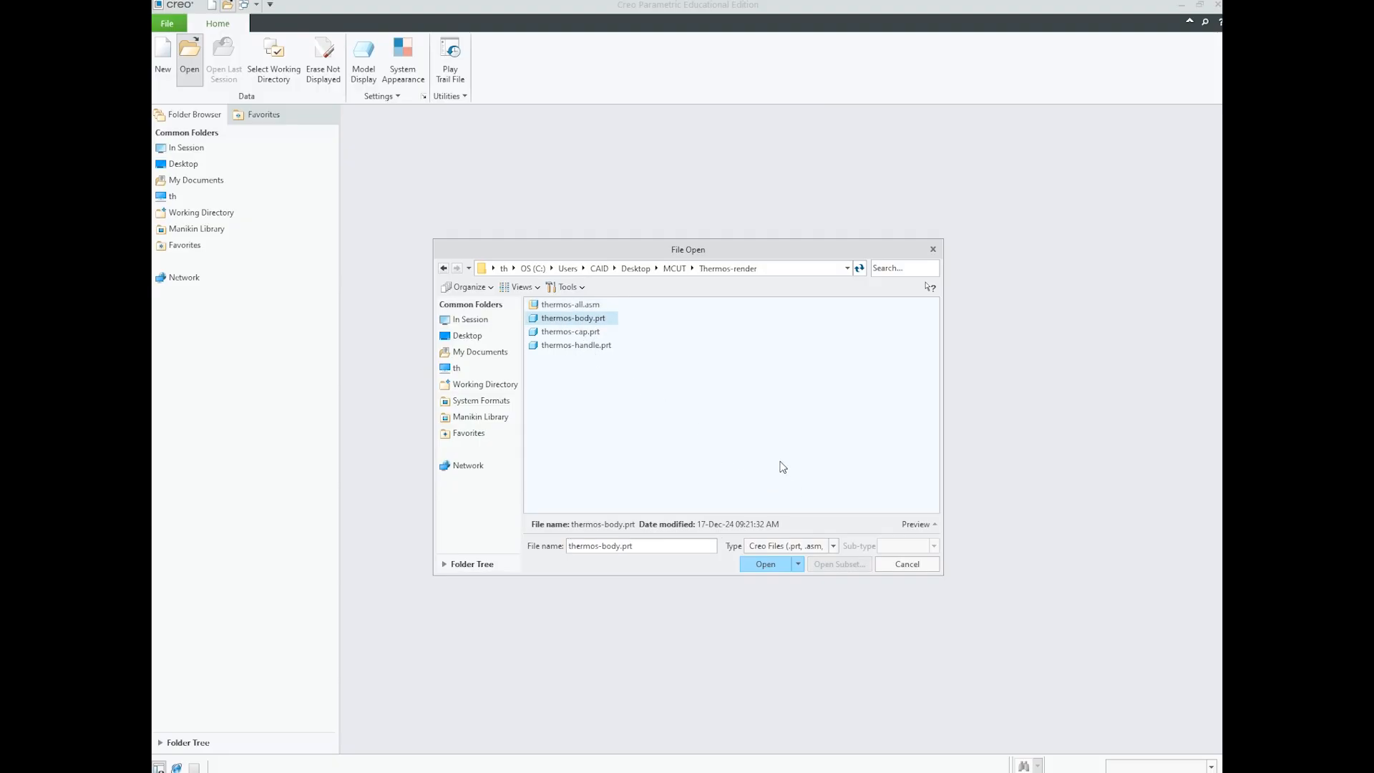
left_click(765, 564)
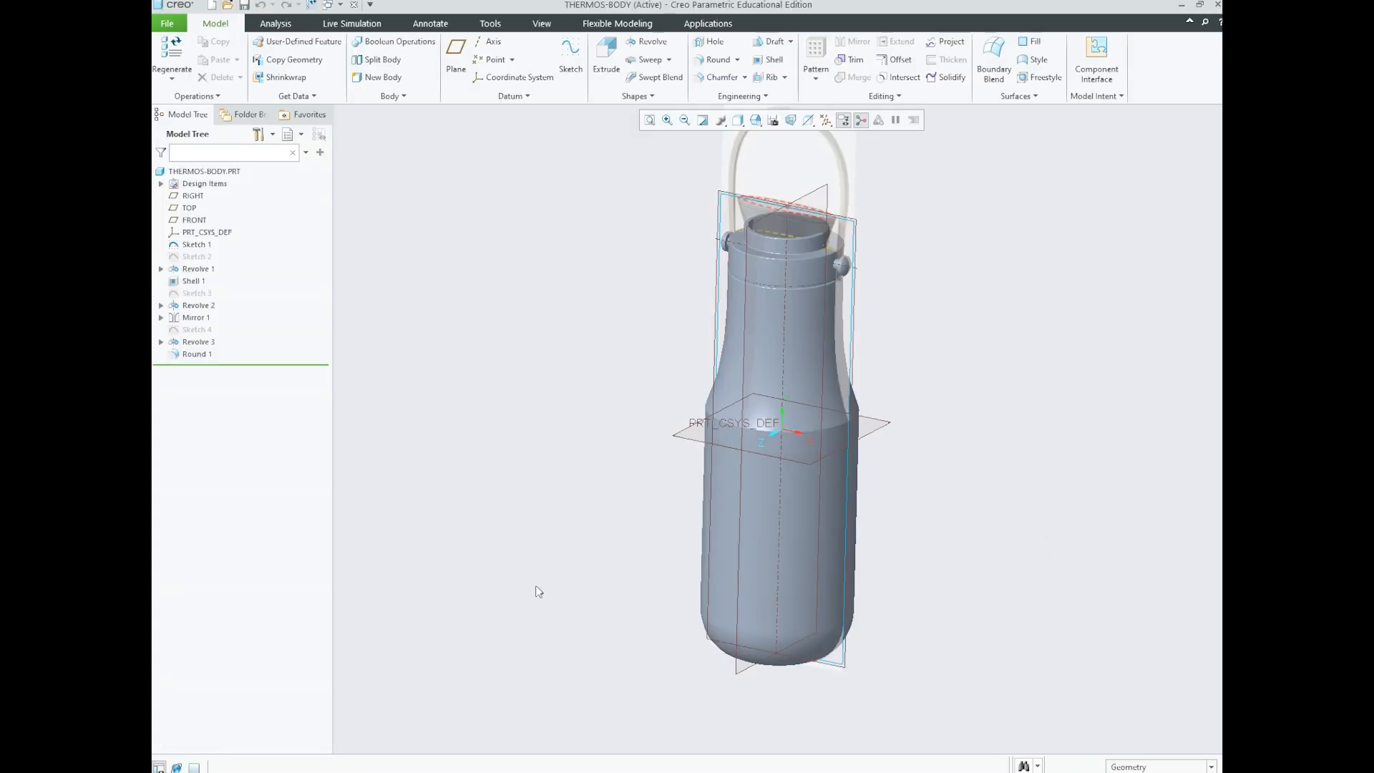
Step: Examine the part file versions in the Thermos-render folder in File Explorer, then return to Creo Parametric
key("alt+Tab")
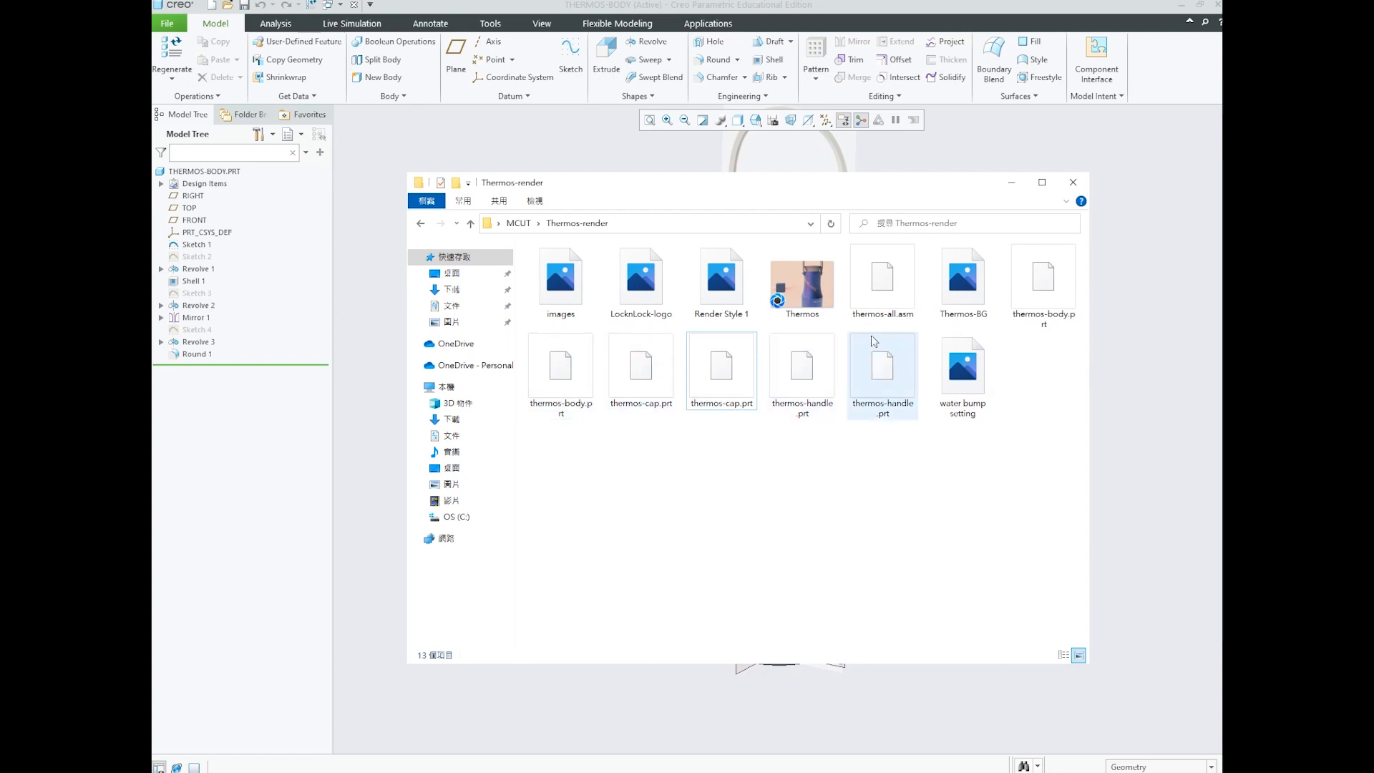
left_click_drag(959, 185, 924, 187)
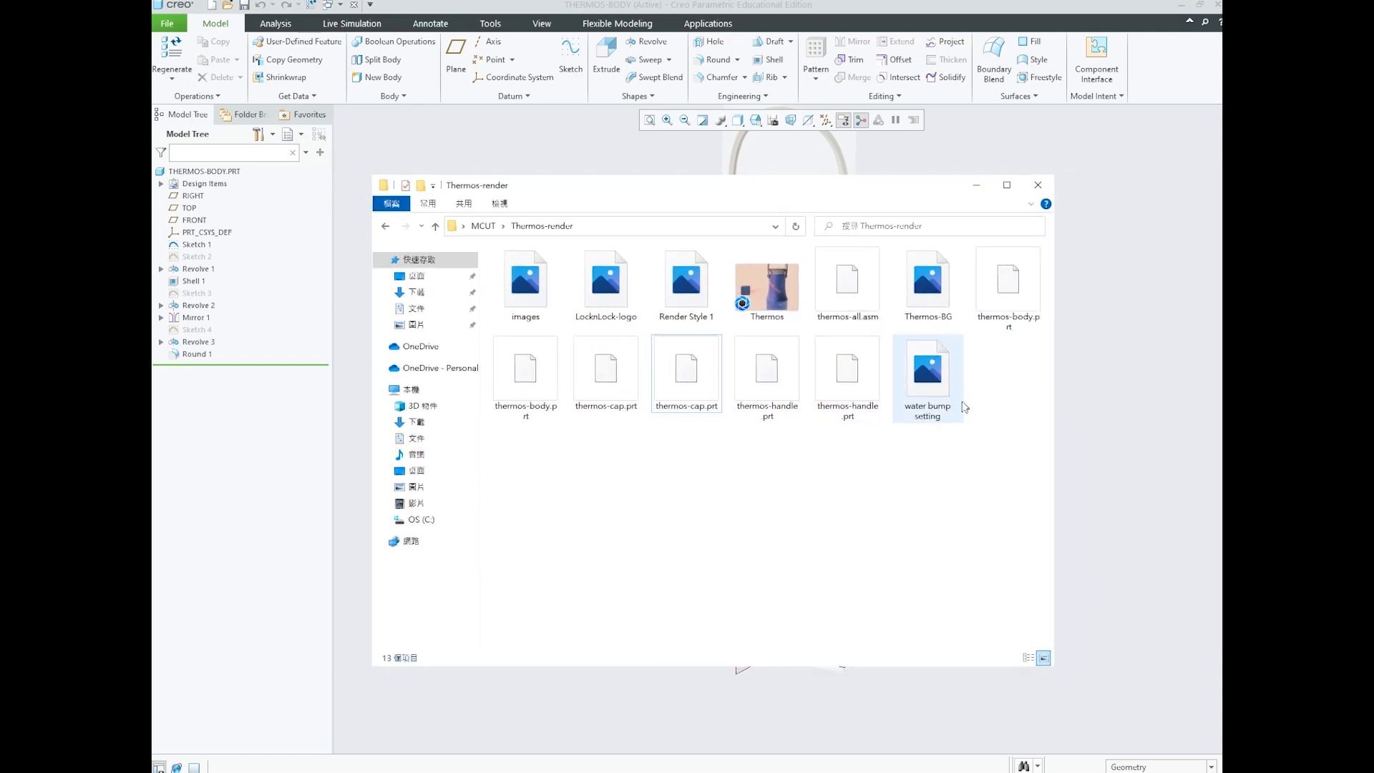
left_click(976, 184)
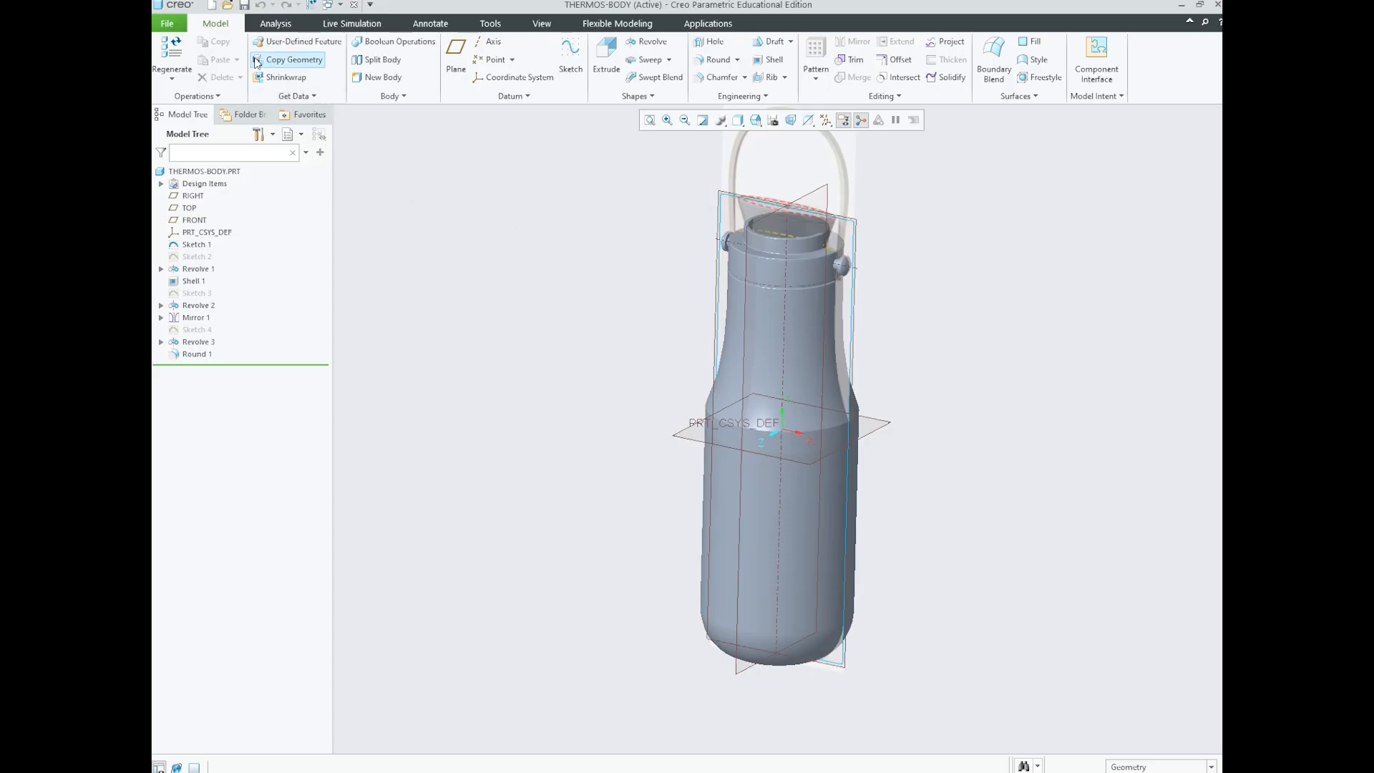
Step: Delete the old versions of the thermos-body part and check the Thermos-render folder in File Explorer
left_click(173, 27)
mouse_move(193, 111)
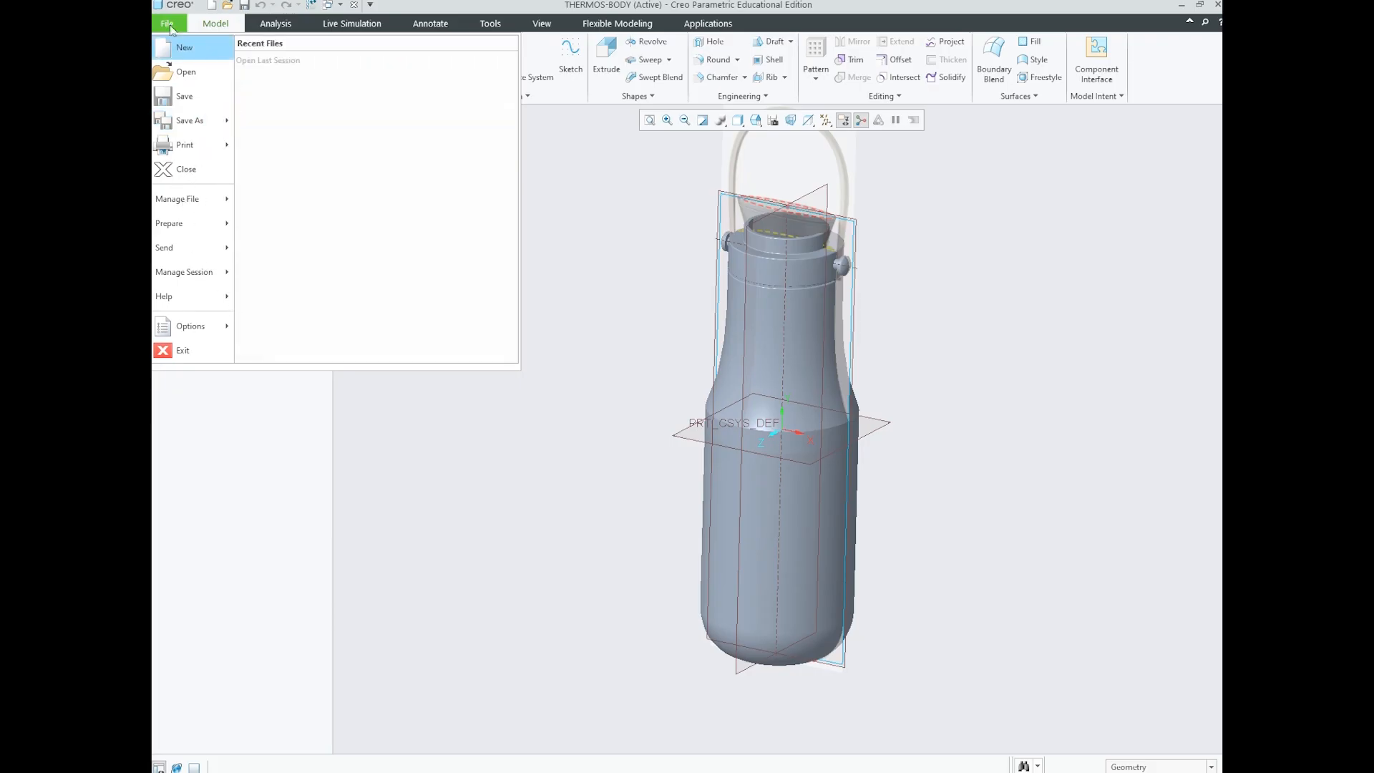
mouse_move(190, 206)
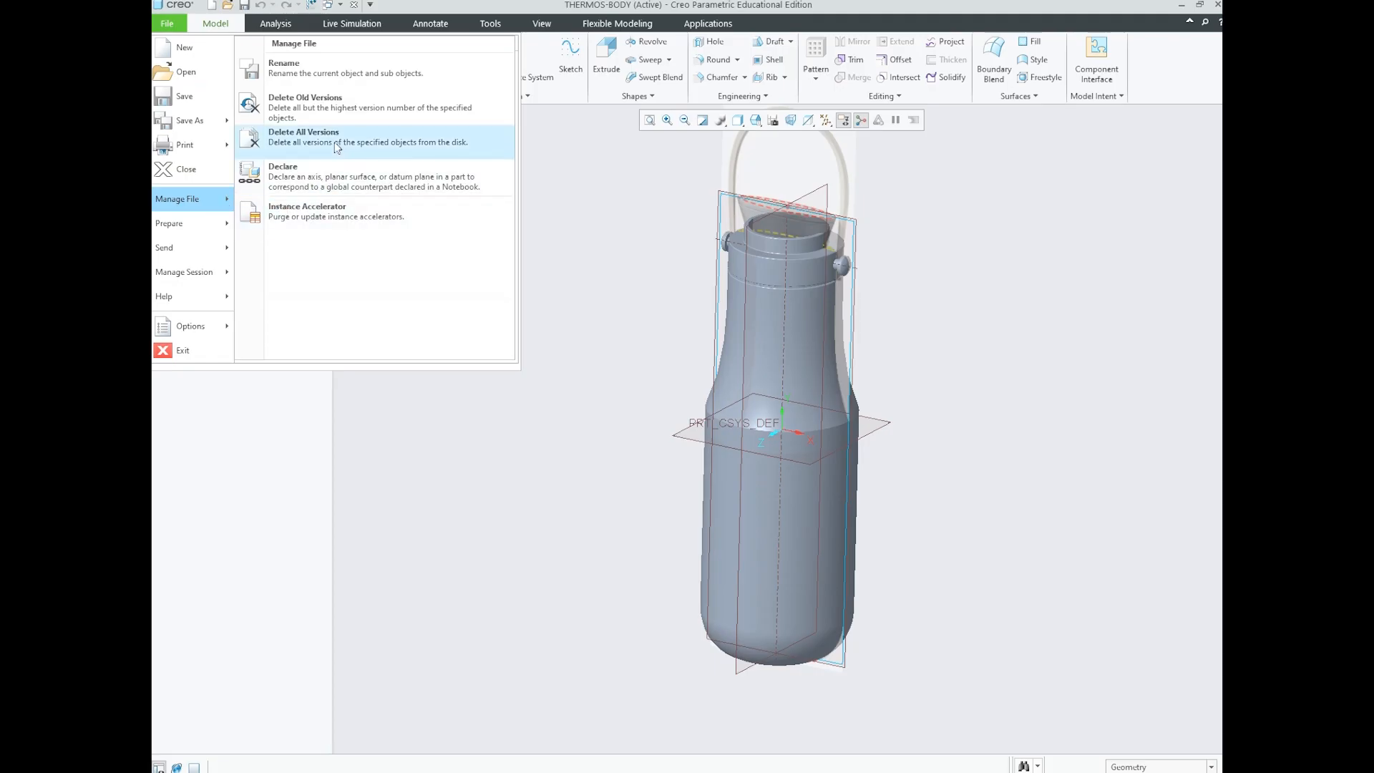
left_click(343, 110)
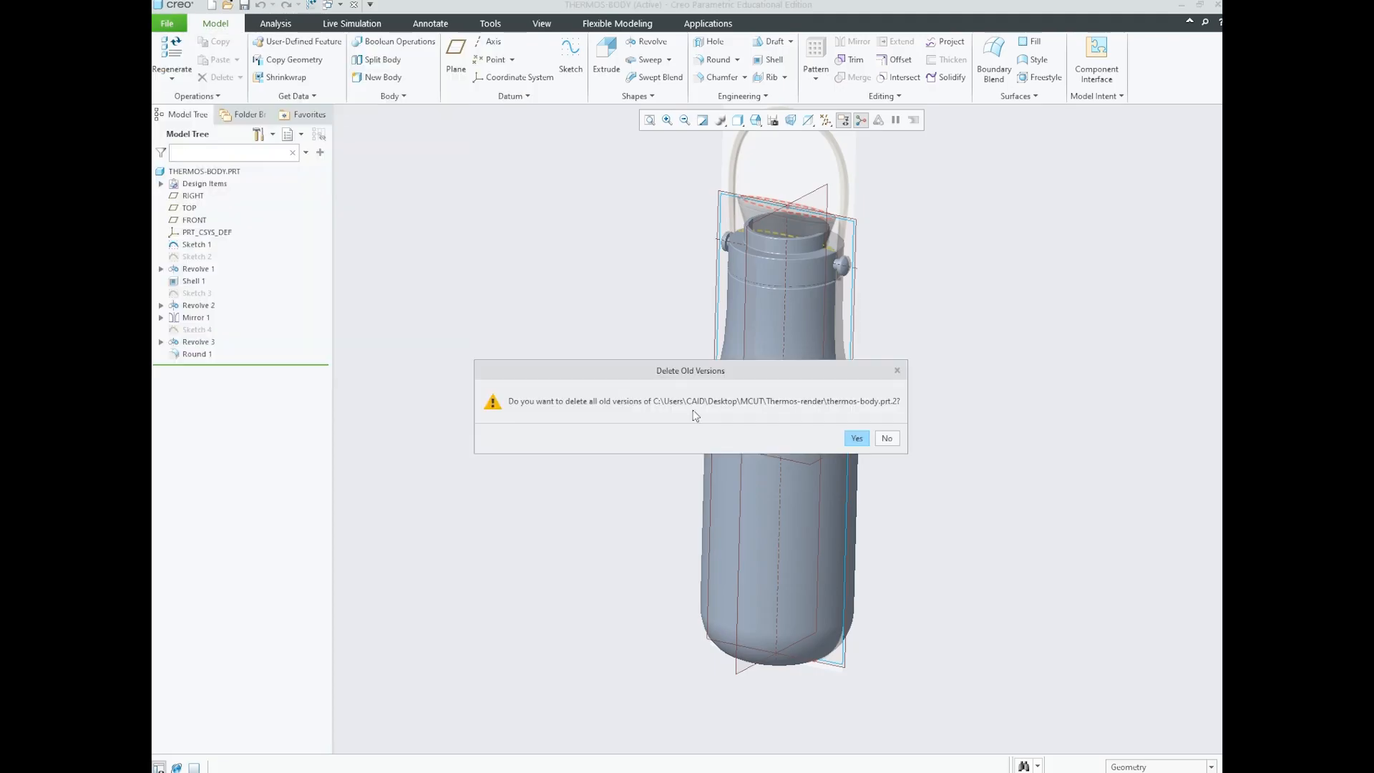
left_click(856, 439)
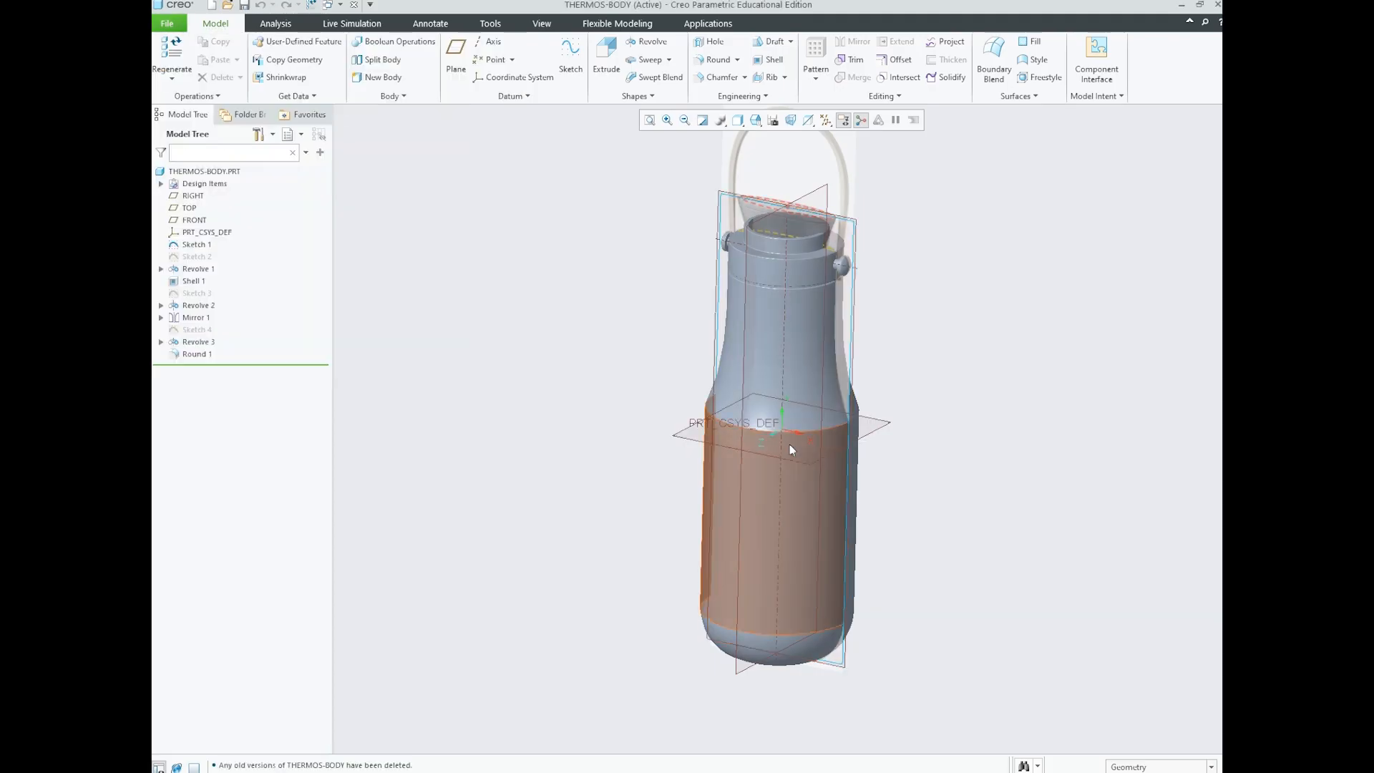
left_click(478, 772)
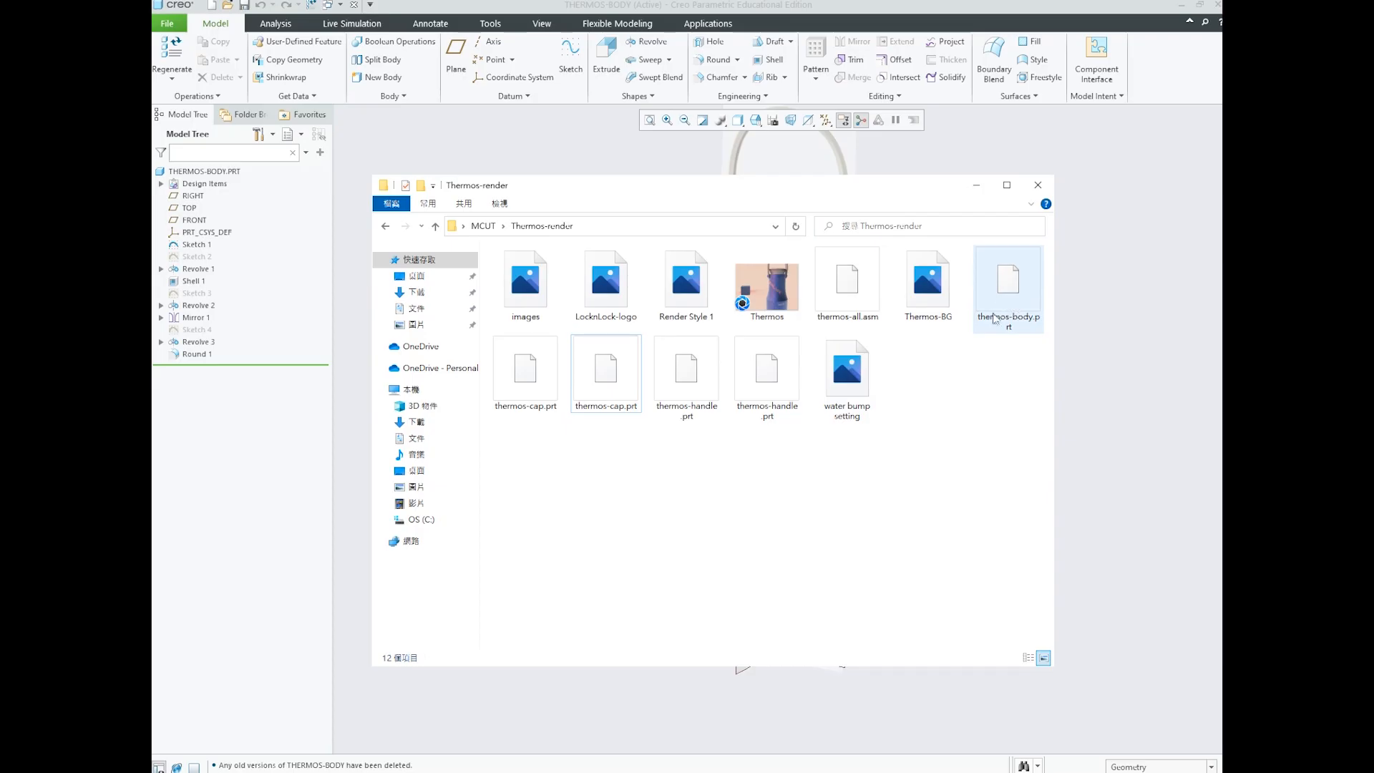
left_click(975, 184)
Step: Close the thermos-body part and open thermos-cap.prt from the working directory
left_click(353, 4)
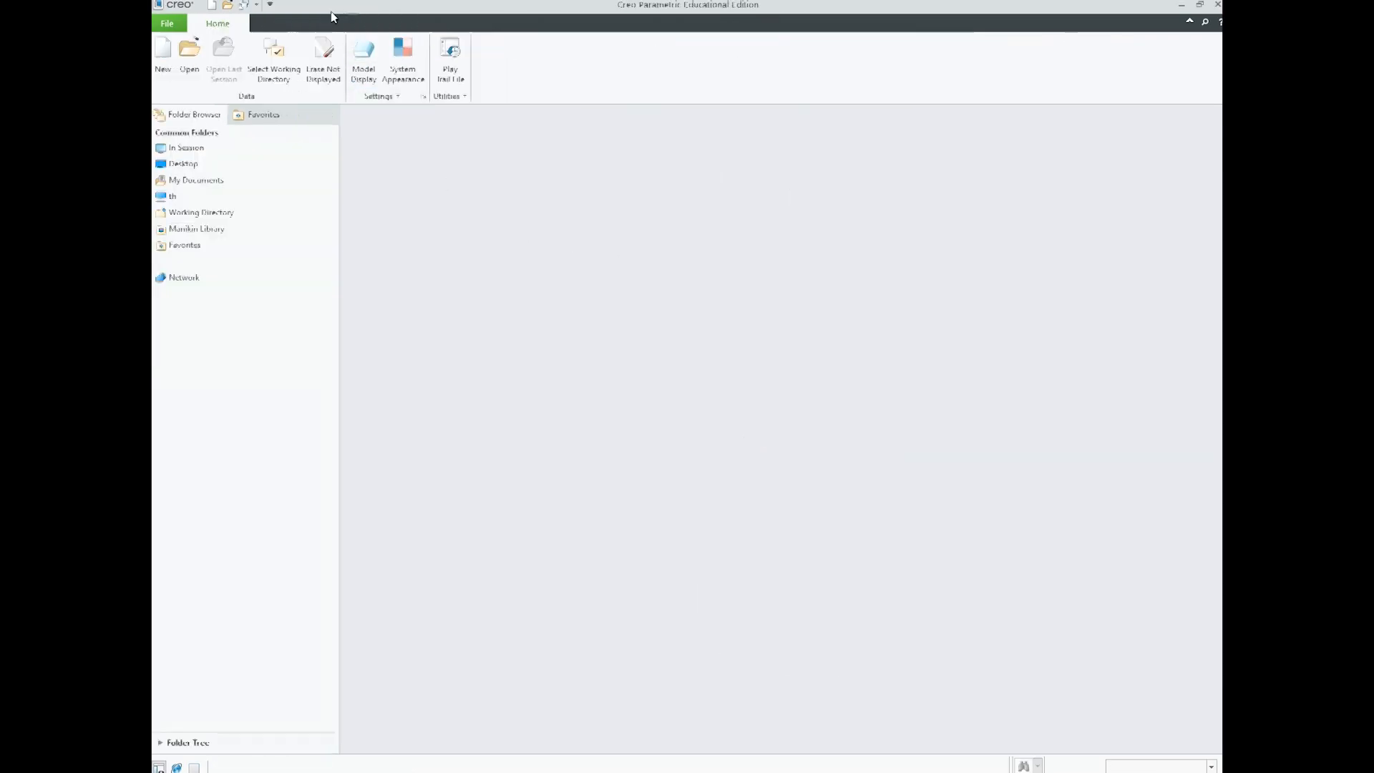
left_click(190, 57)
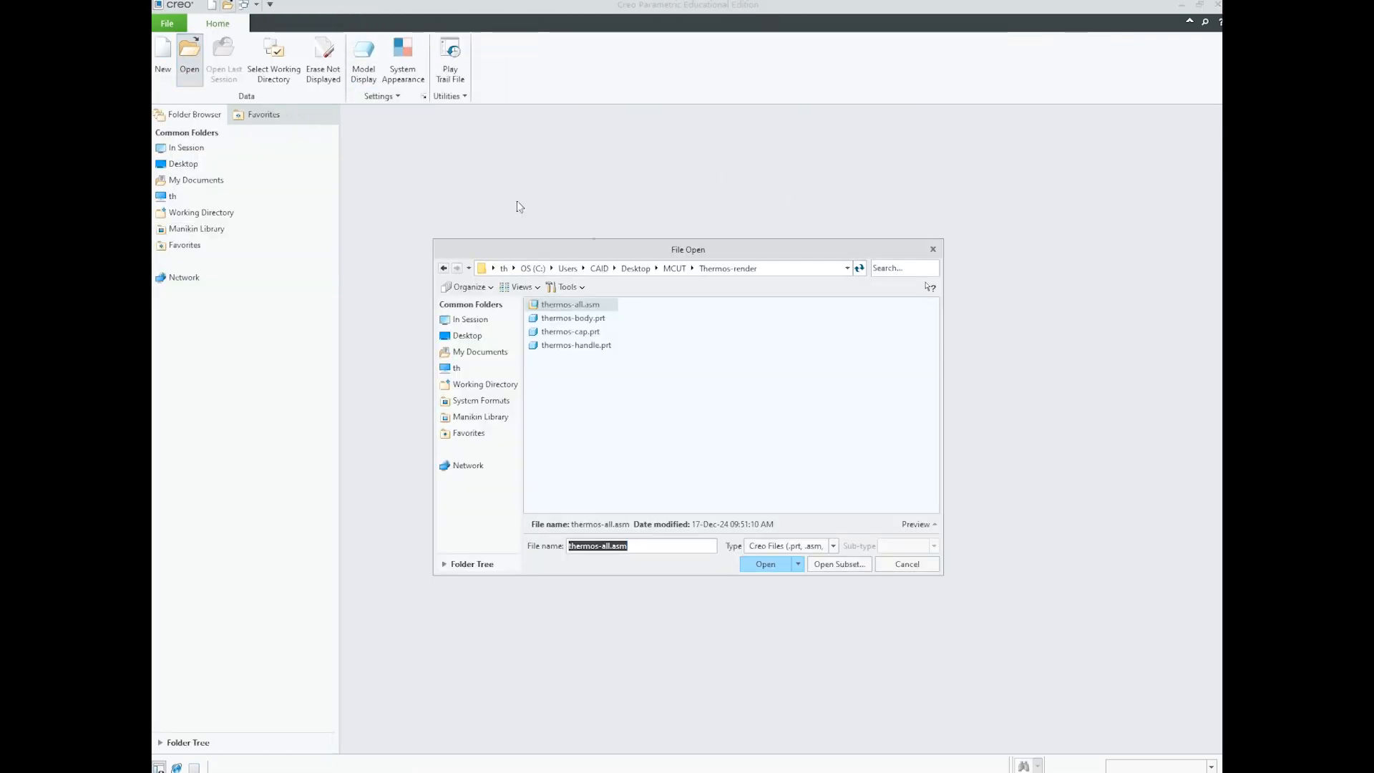
left_click(583, 333)
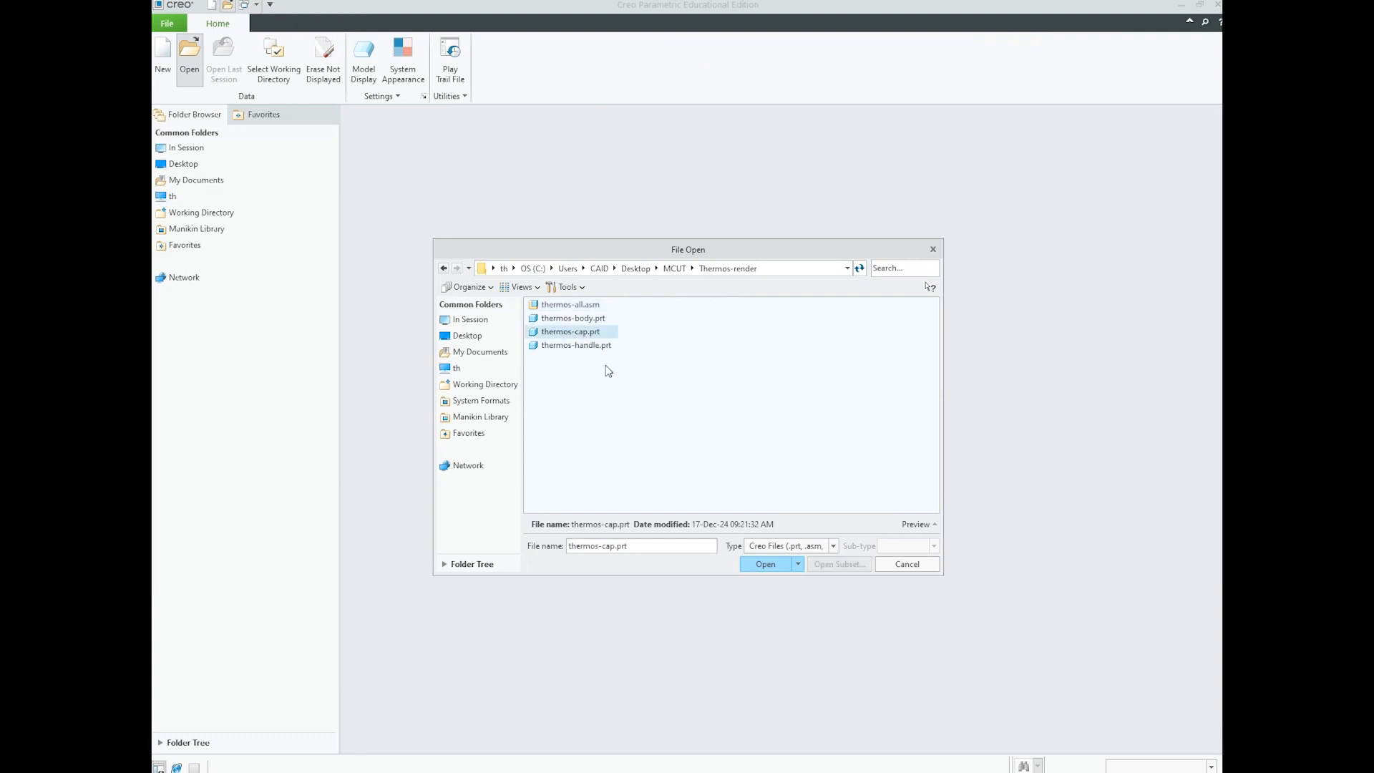
left_click(764, 564)
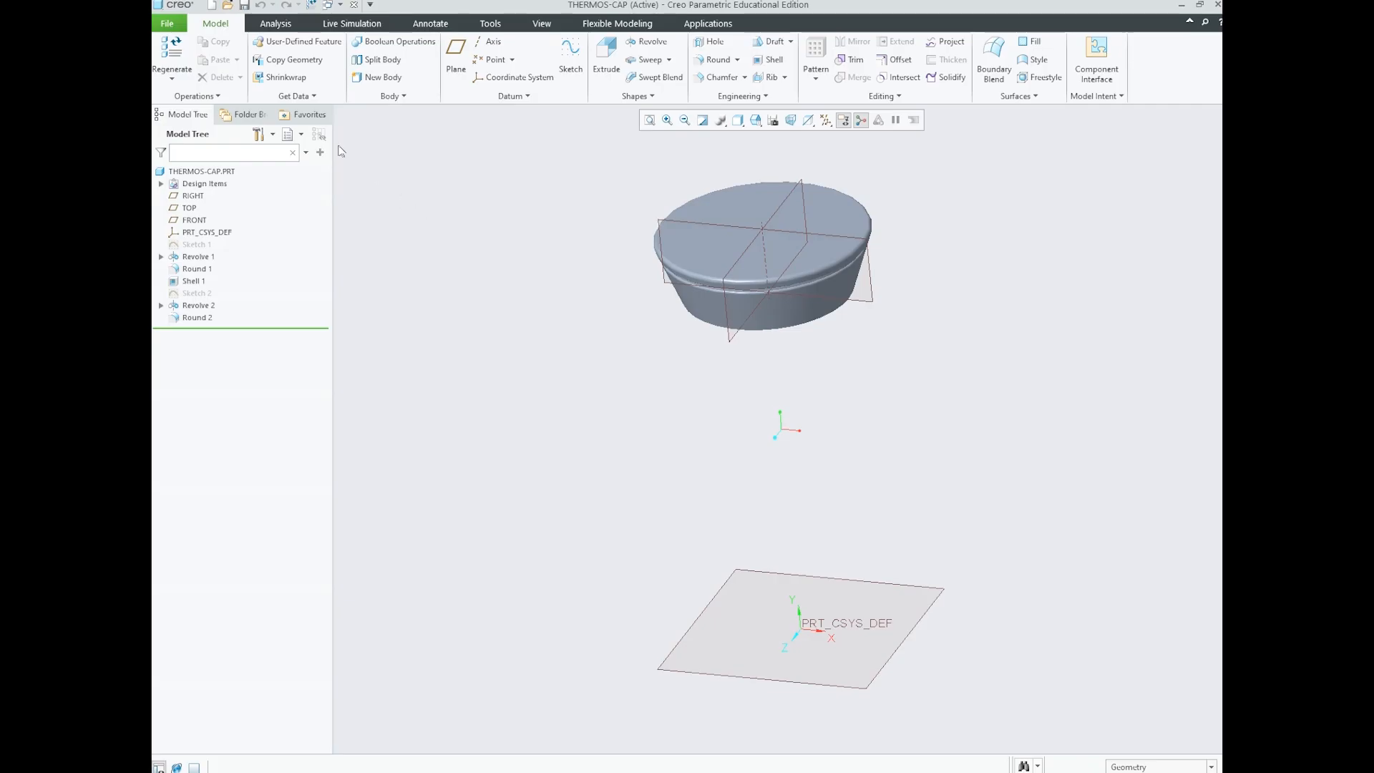
Step: Delete the old versions of the thermos-cap part and check its files in the Thermos-render folder in File Explorer
left_click(167, 23)
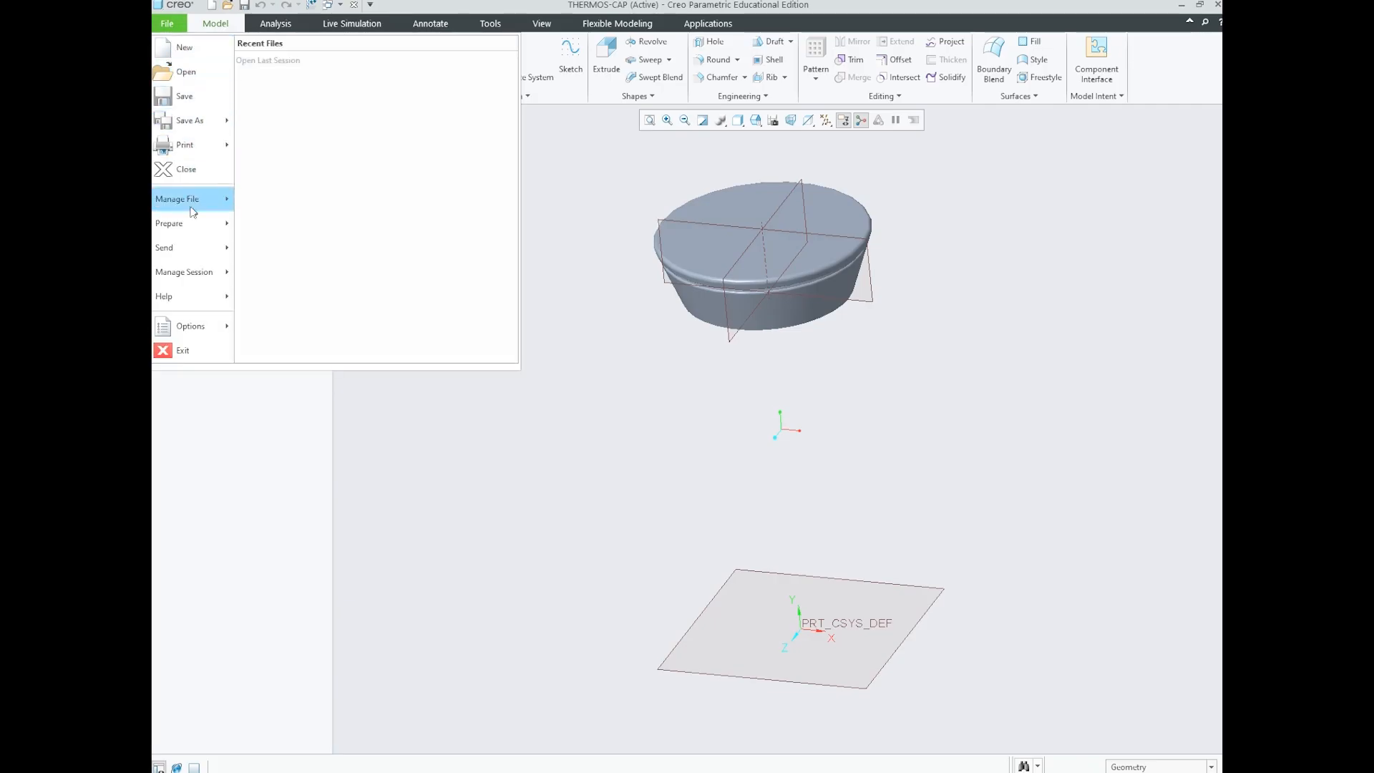
mouse_move(208, 204)
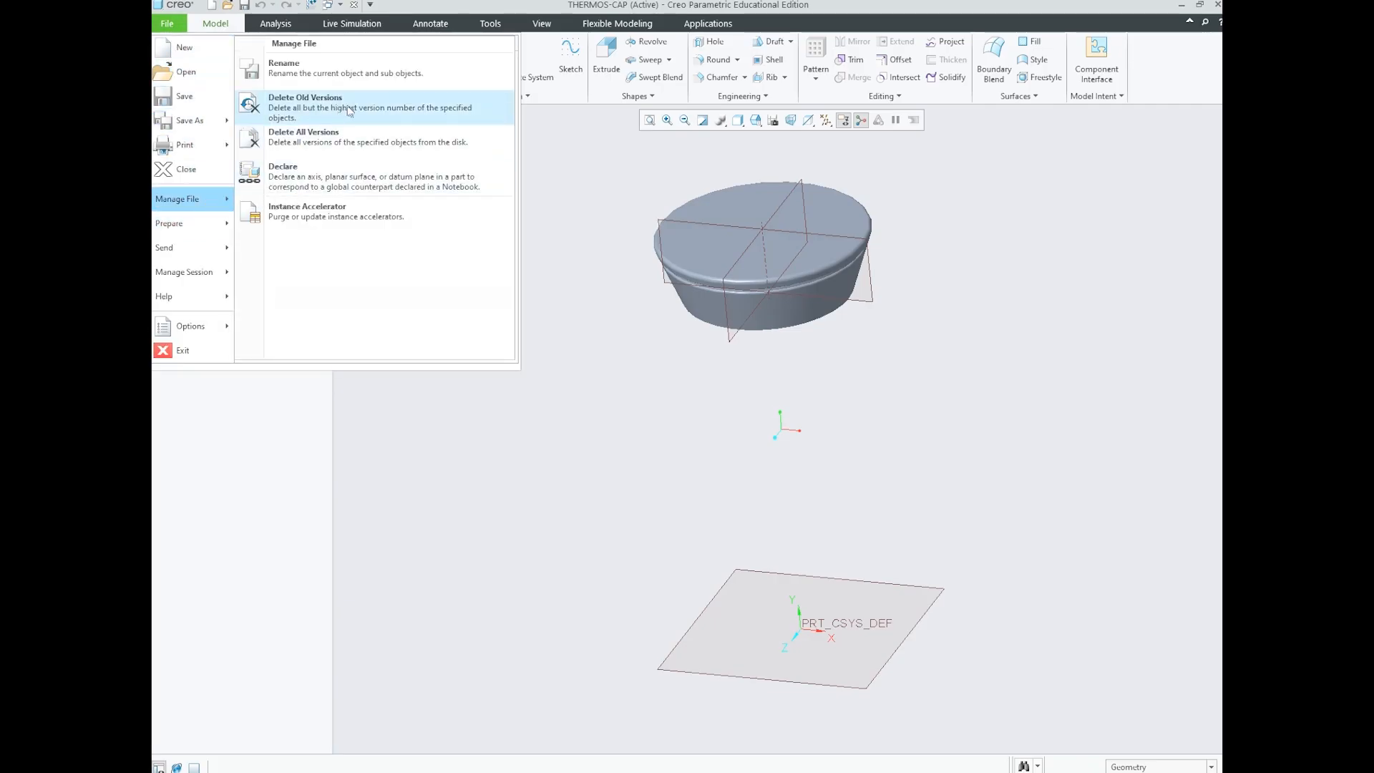
left_click(307, 110)
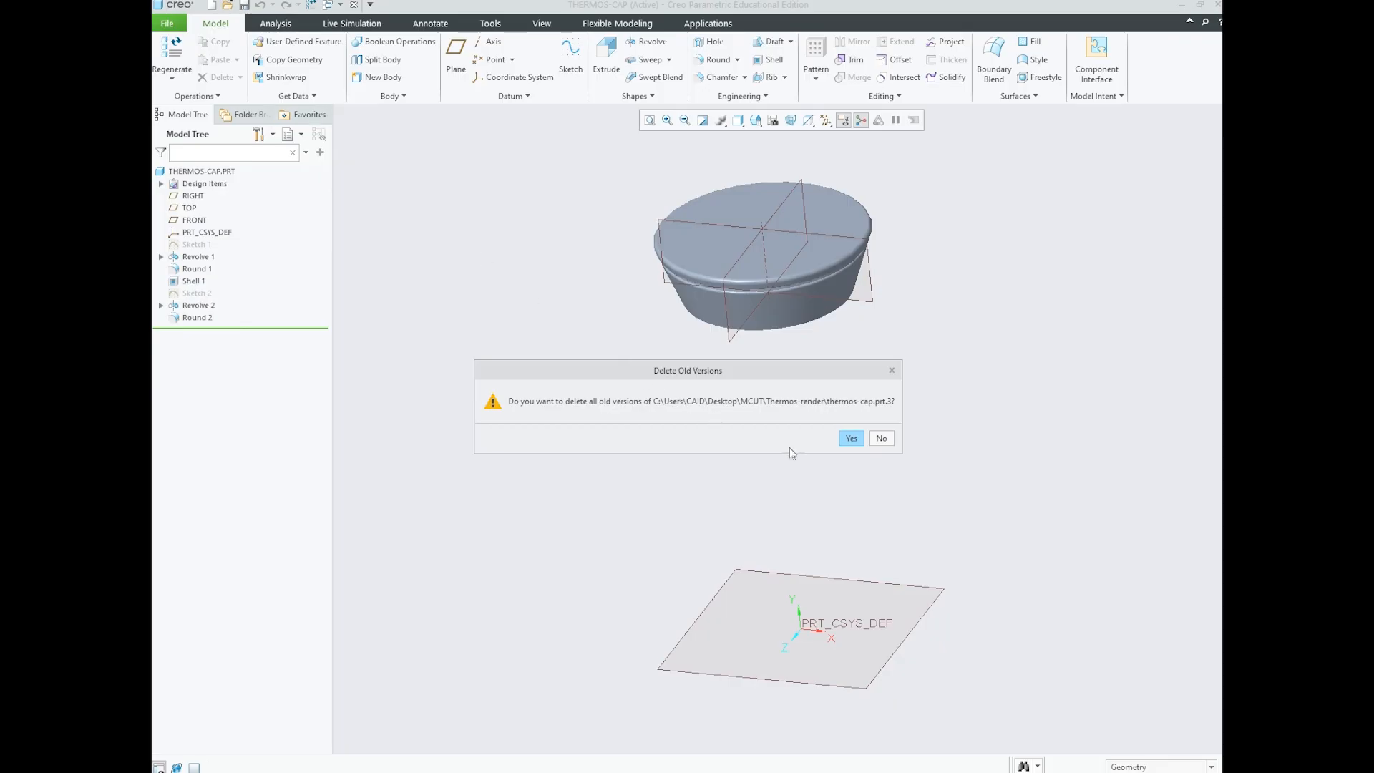
left_click(851, 442)
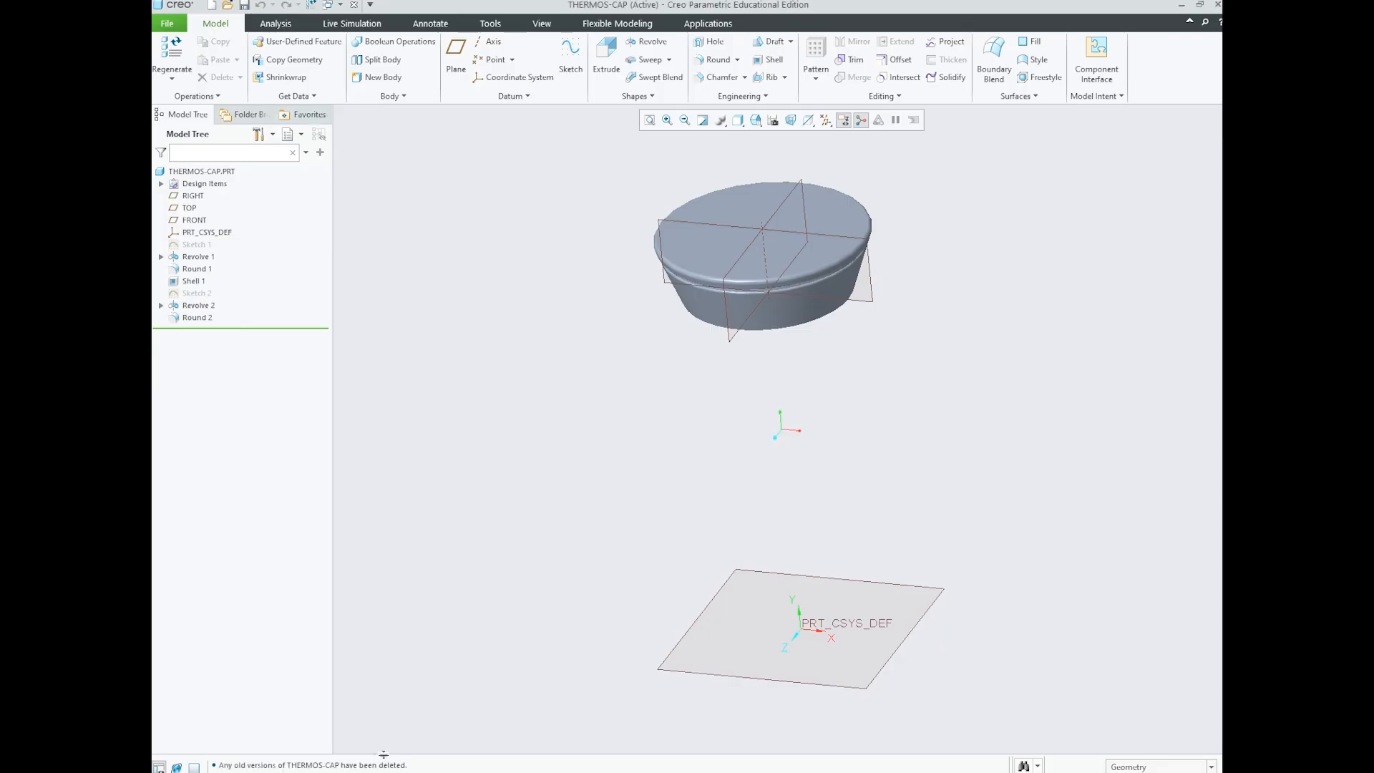
key("alt+Tab")
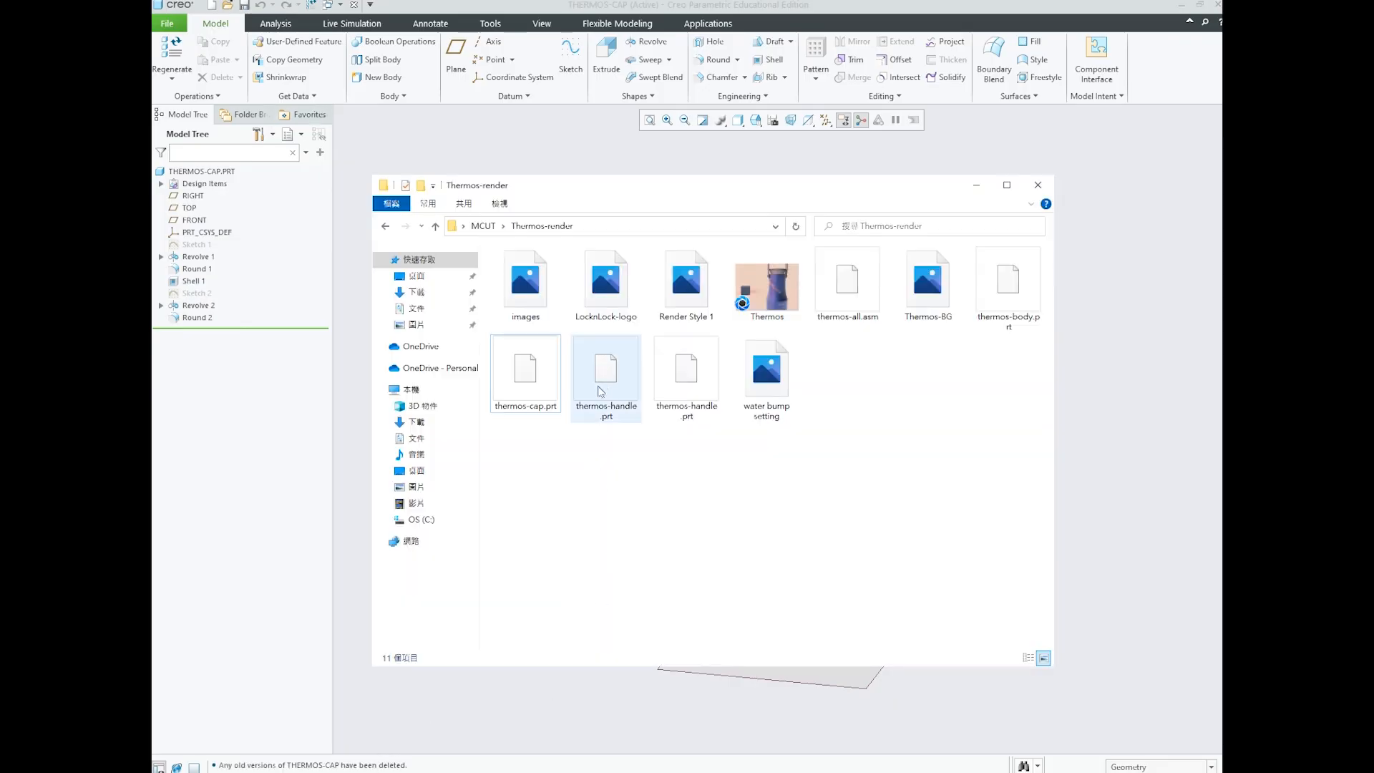
left_click(1006, 299)
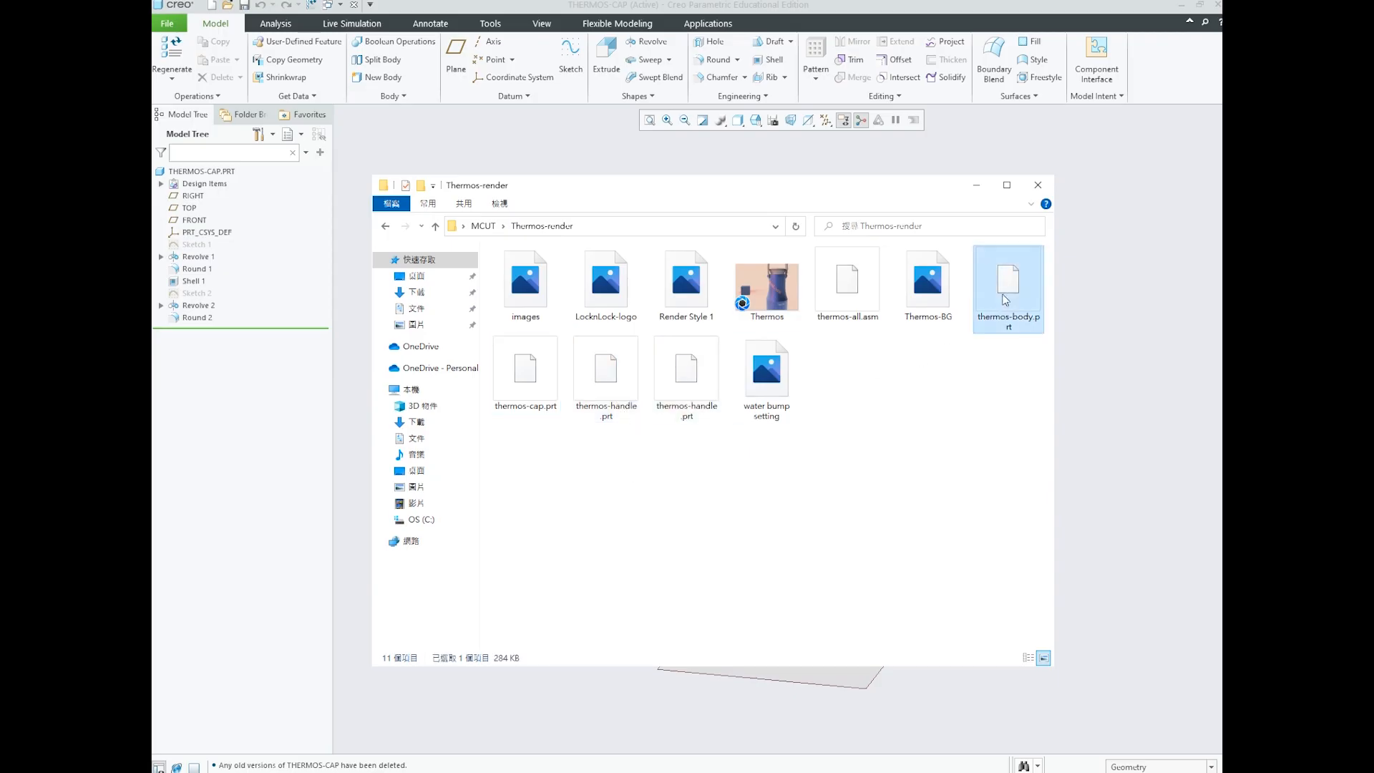
left_click(531, 378)
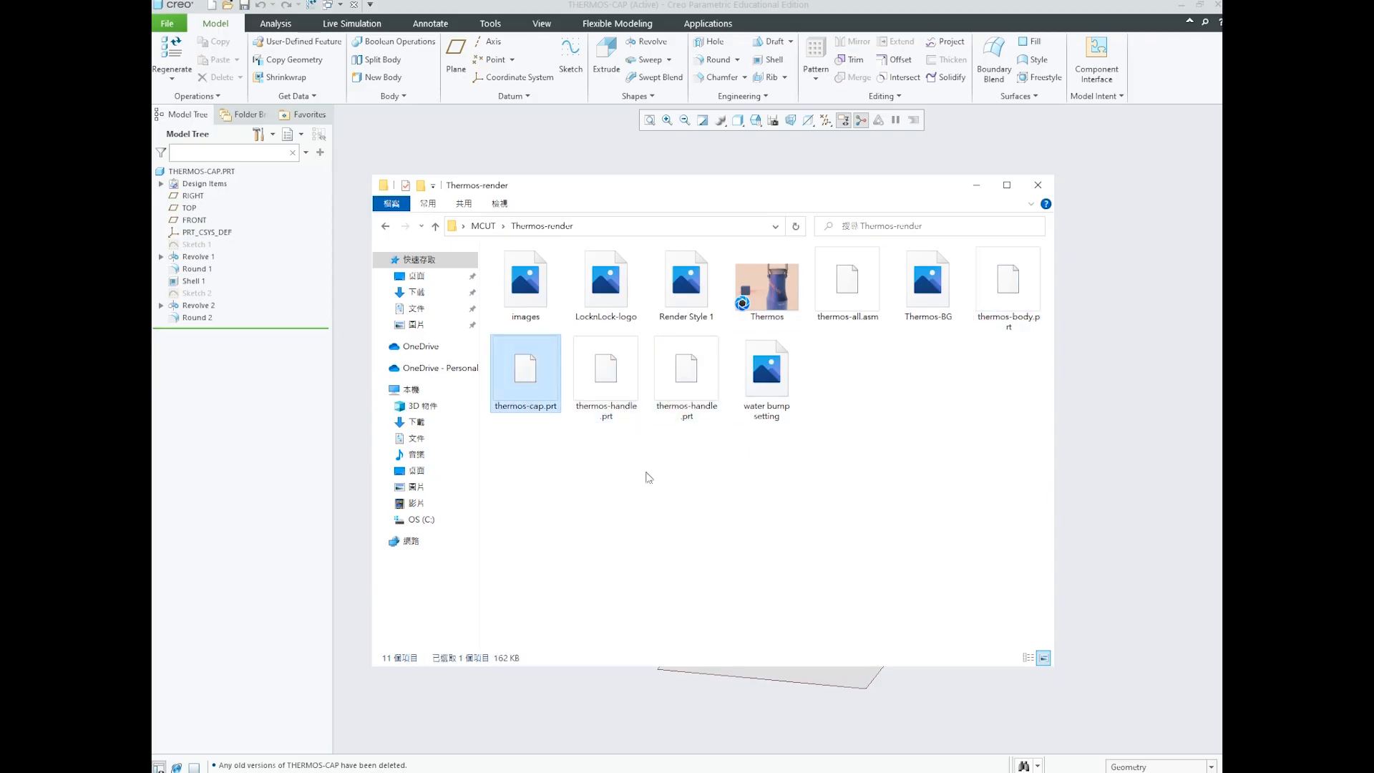
left_click(505, 134)
Step: Close the thermos-cap part and open thermos-handle.prt from the working directory
left_click(353, 5)
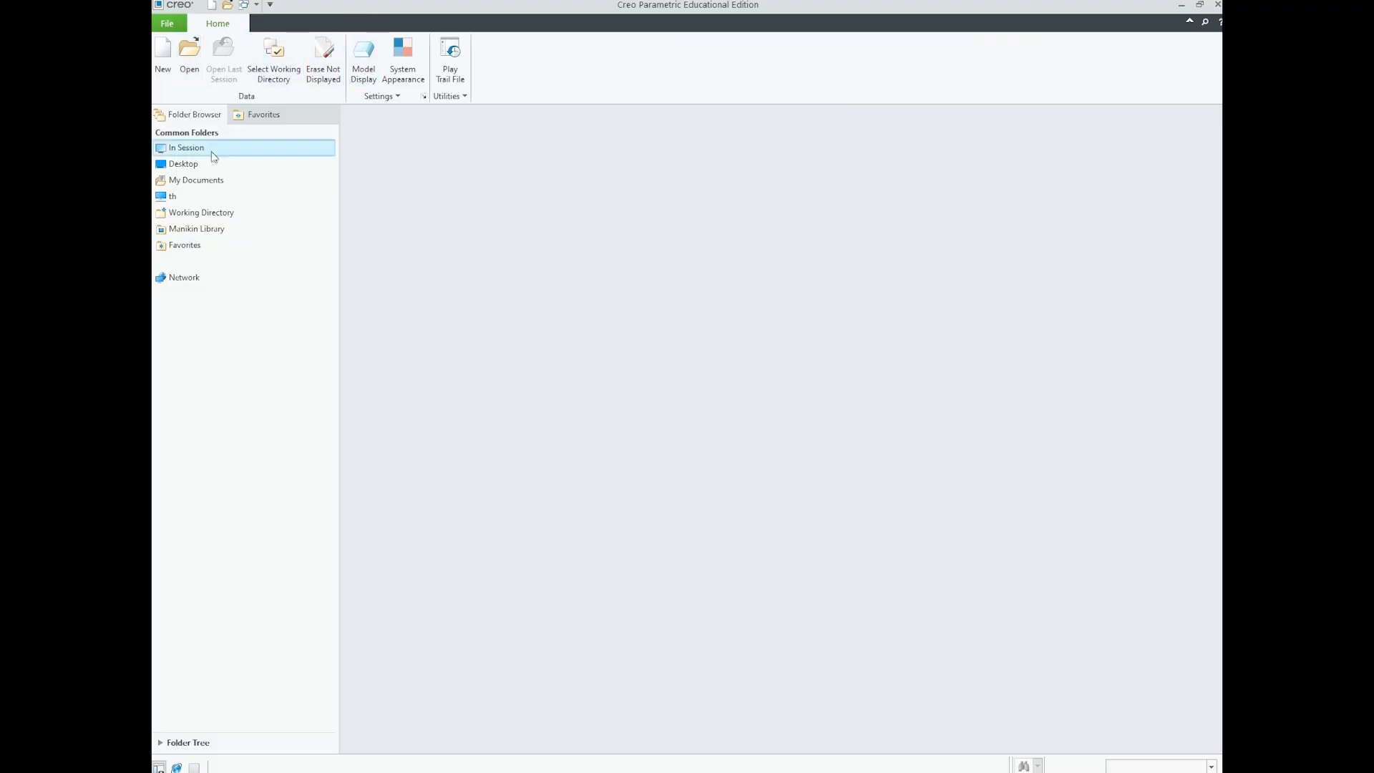
left_click(190, 66)
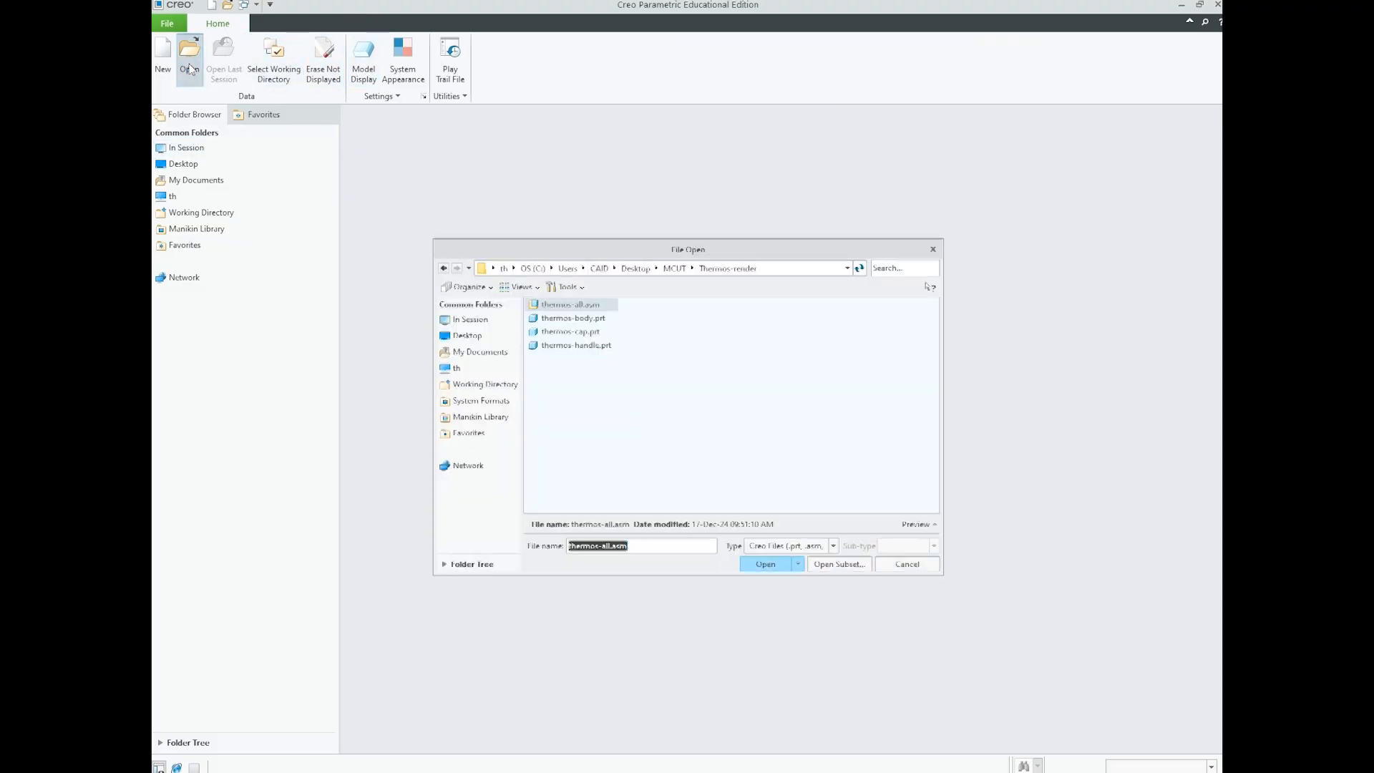
left_click(573, 347)
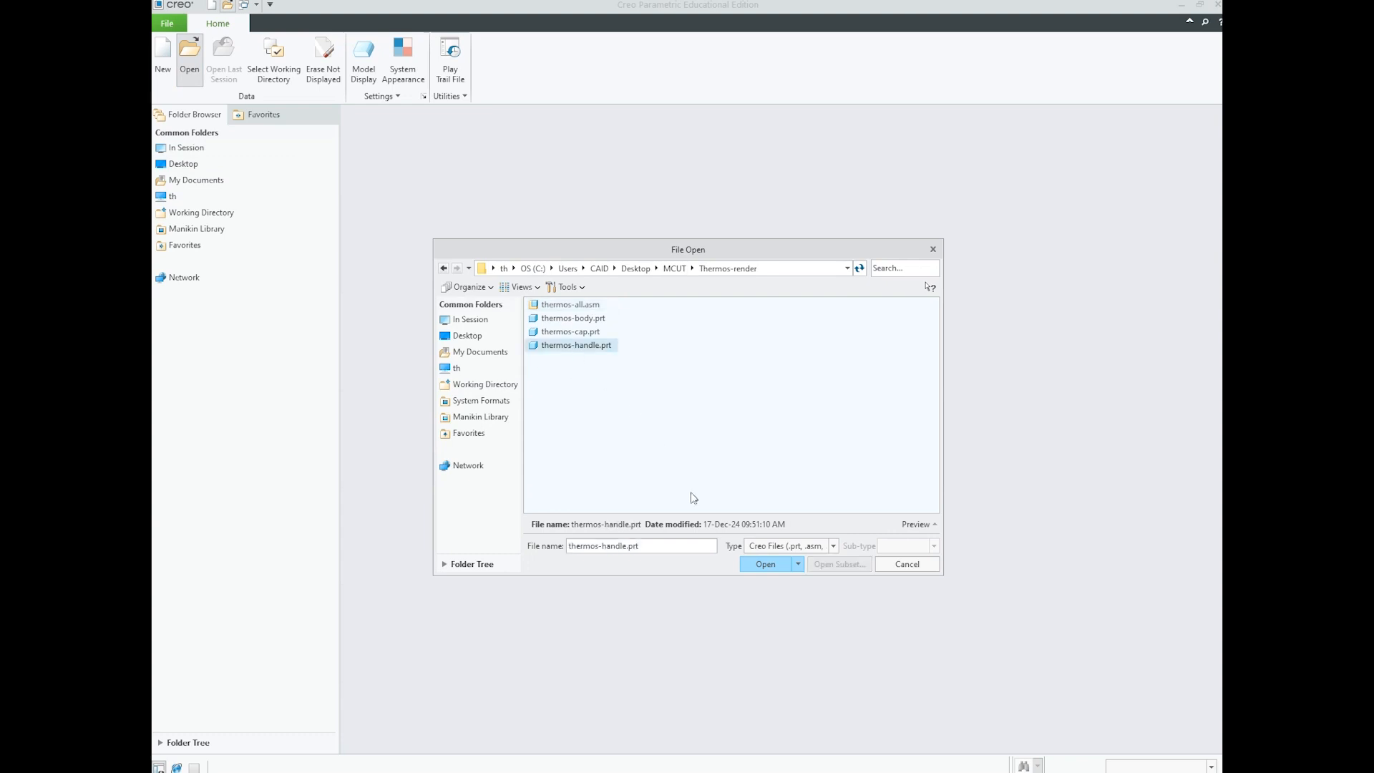
left_click(764, 565)
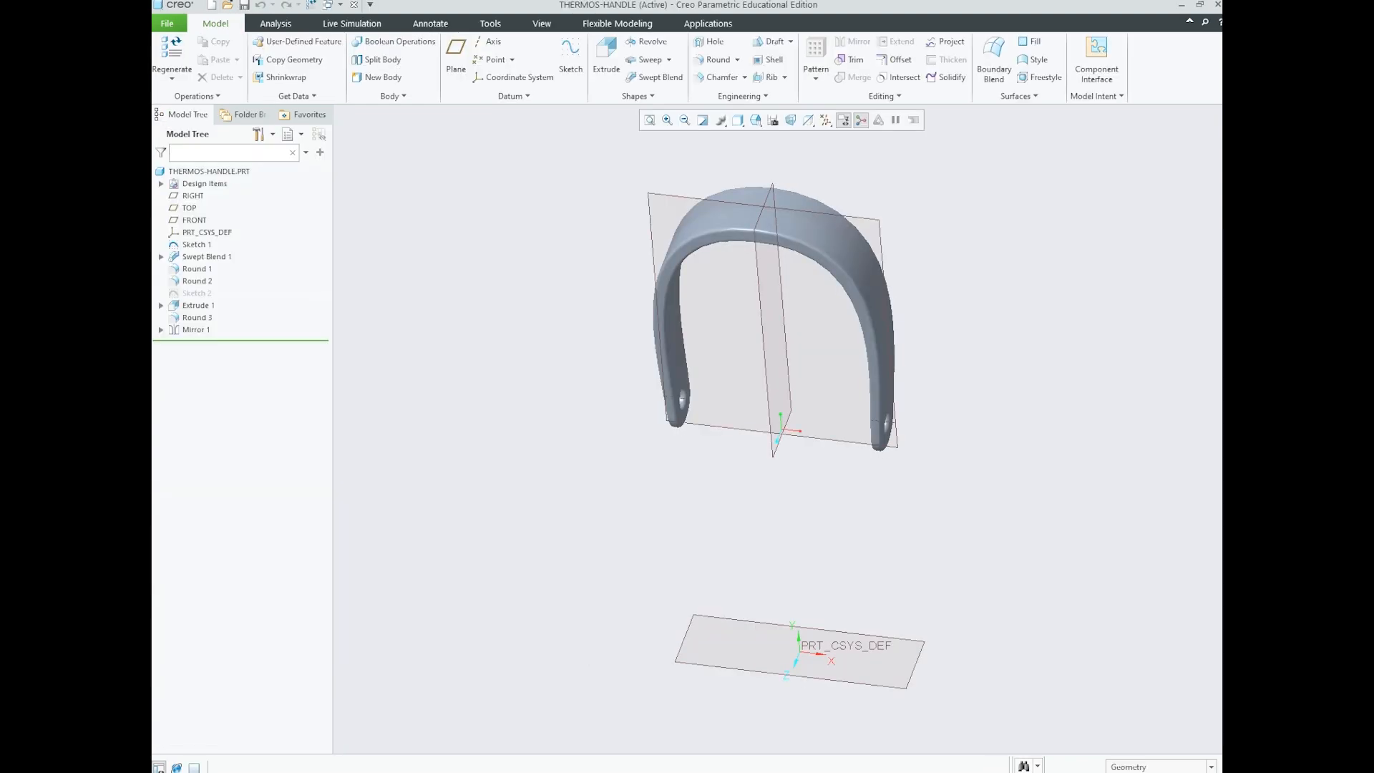
Step: Check the thermos-handle file versions in the Thermos-render folder in File Explorer, then return to Creo Parametric
key("alt+Tab")
left_click(542, 558)
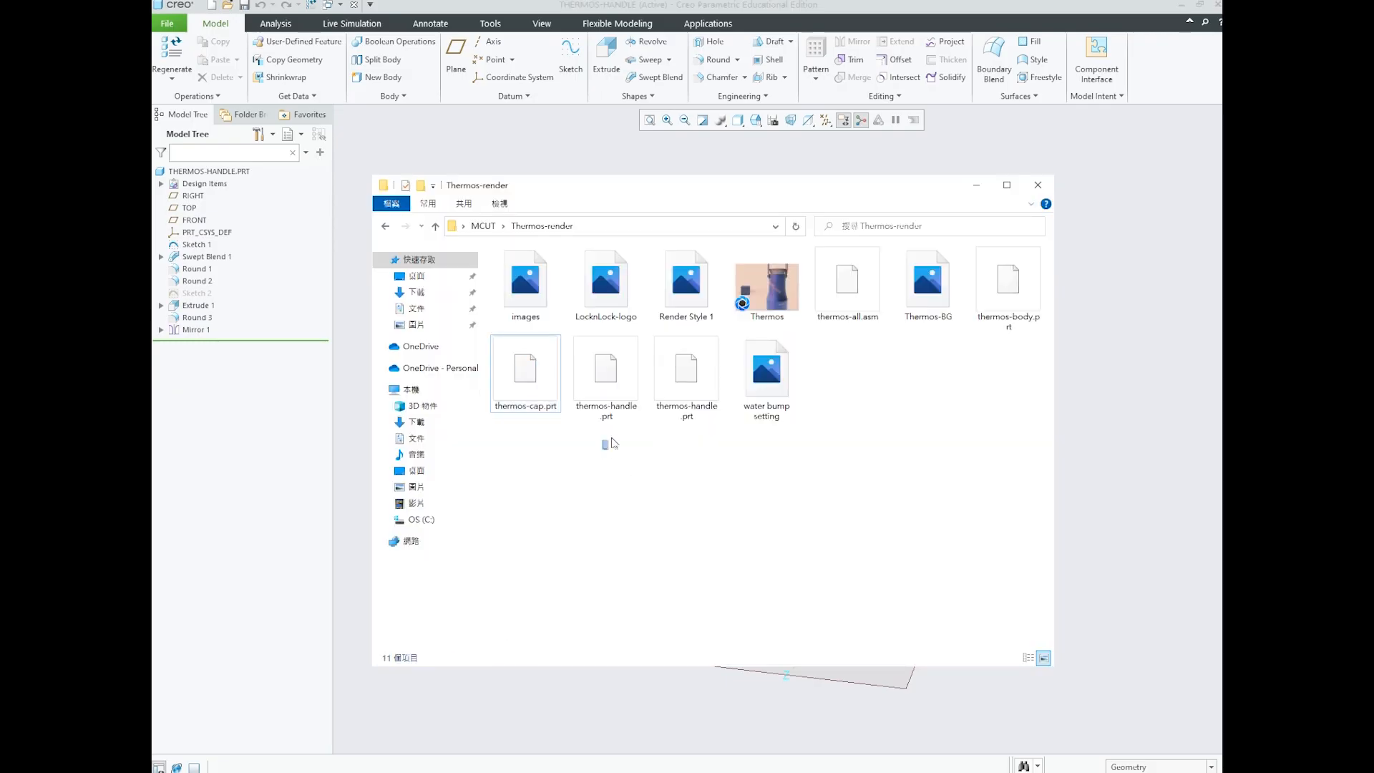
left_click_drag(602, 450, 685, 389)
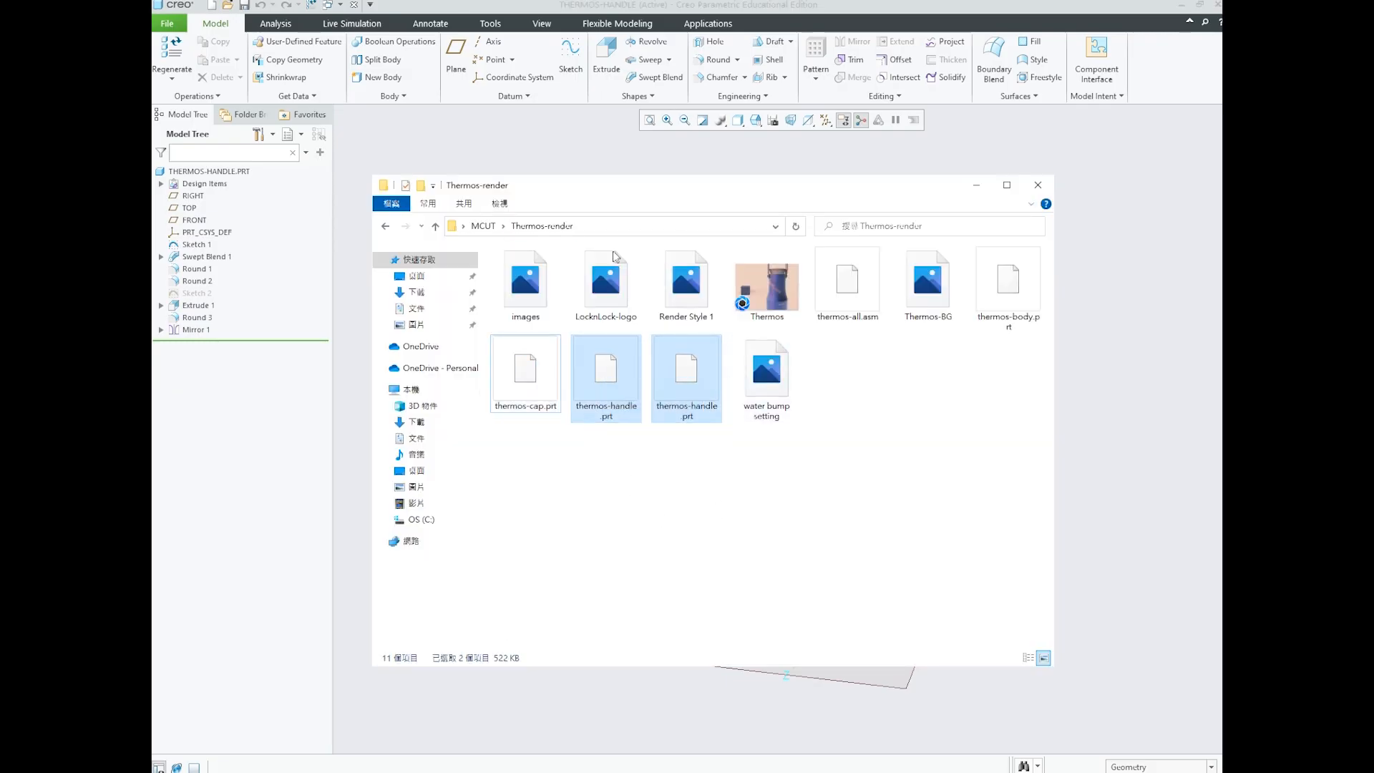
left_click(396, 10)
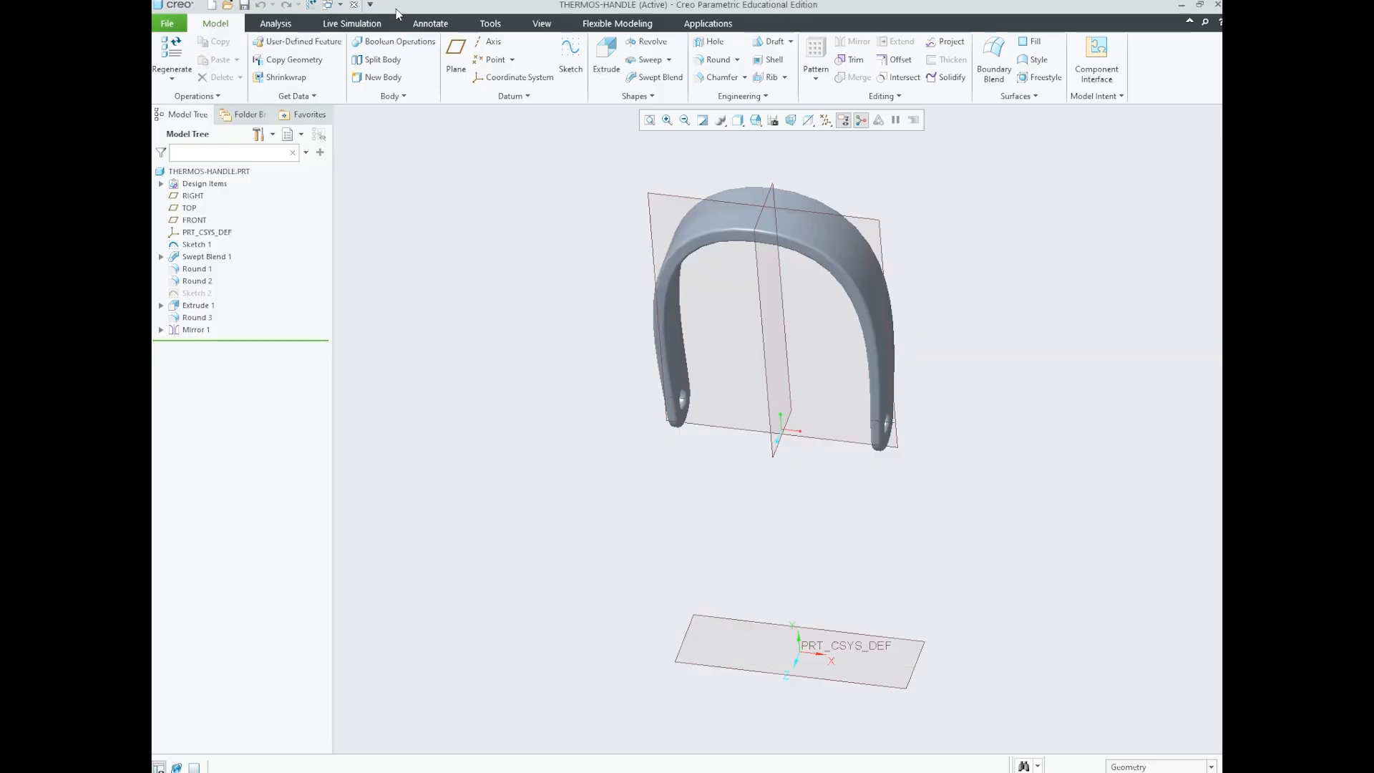
Step: Delete the old versions of the thermos-handle part and check the Thermos-render folder in File Explorer
left_click(167, 23)
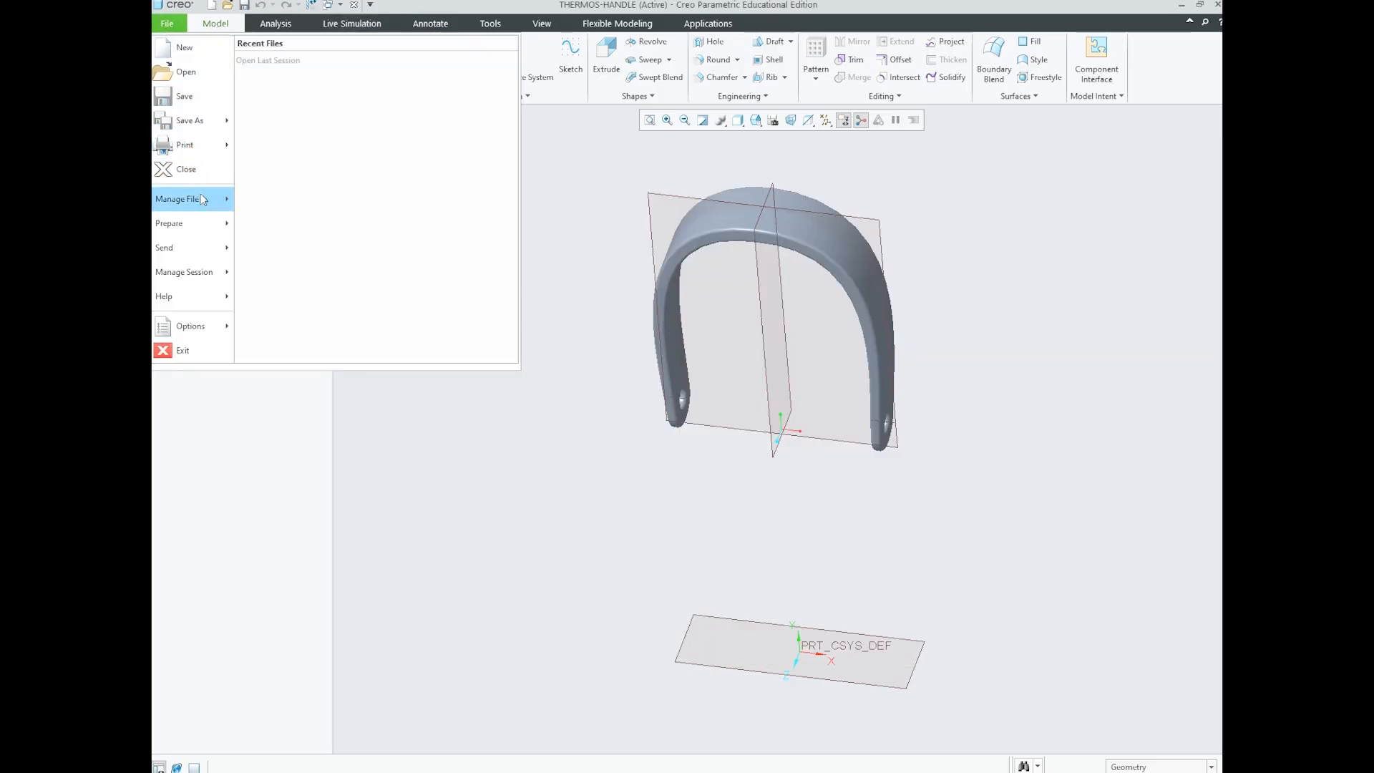
mouse_move(202, 199)
left_click(343, 113)
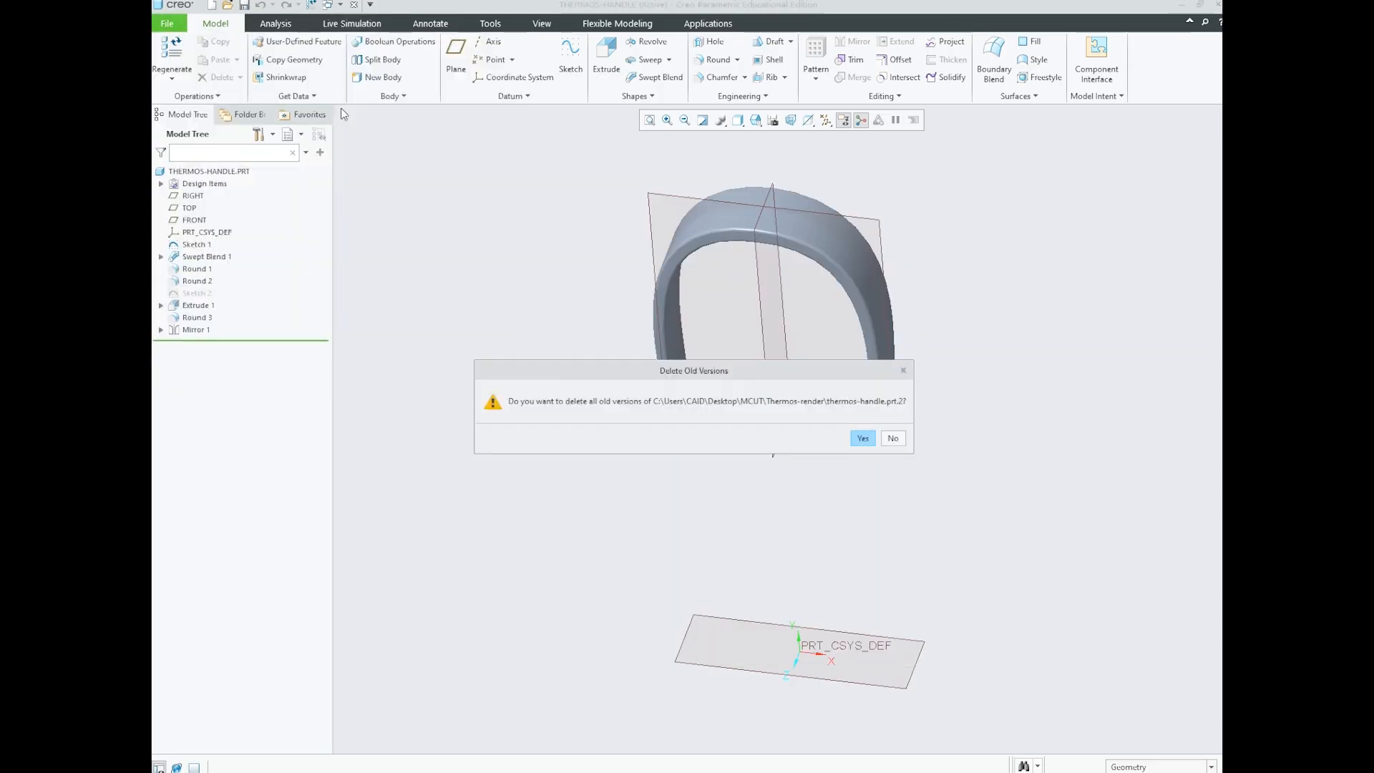
left_click(862, 439)
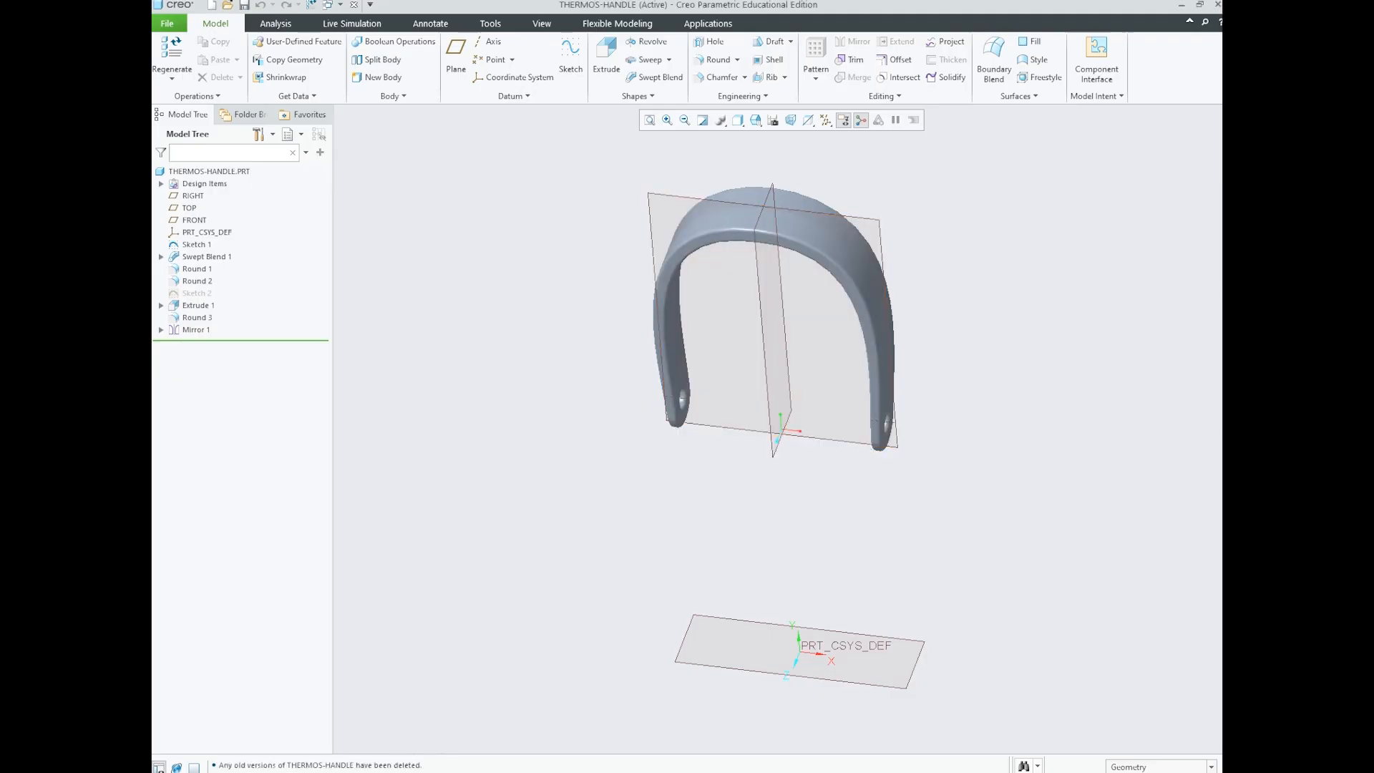
key("alt+Tab")
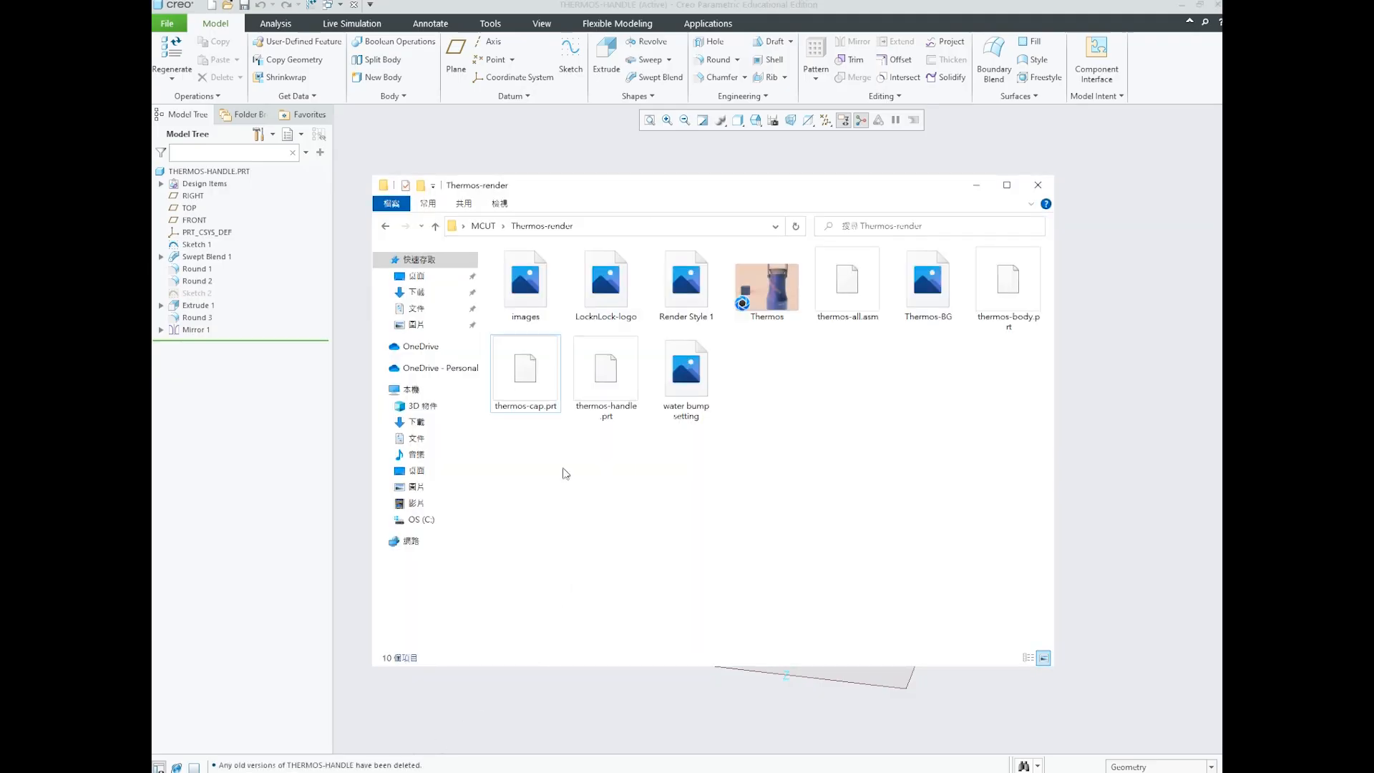
left_click(976, 185)
Step: Close the thermos-handle part and review the remaining files in the Thermos-render folder in File Explorer
left_click(354, 6)
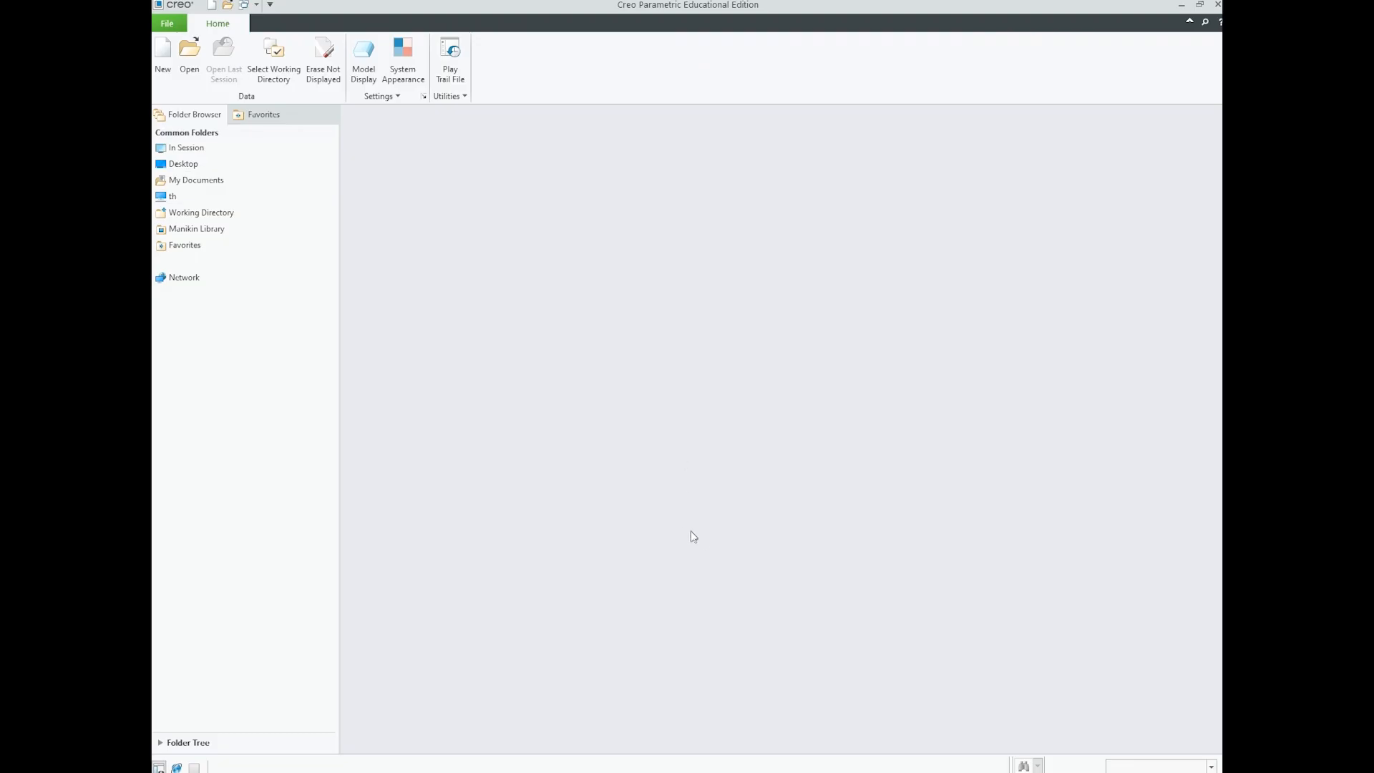
key("alt+Tab")
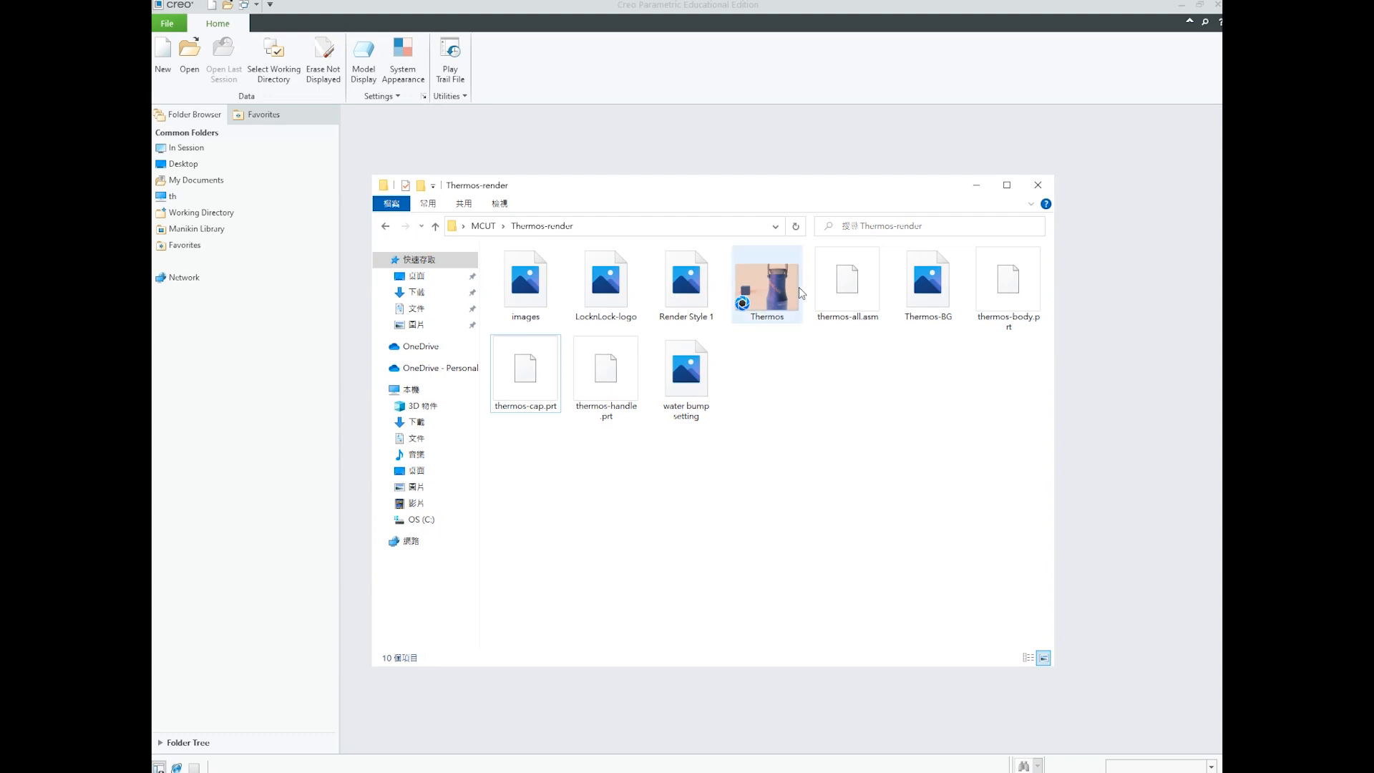
left_click_drag(775, 191, 786, 185)
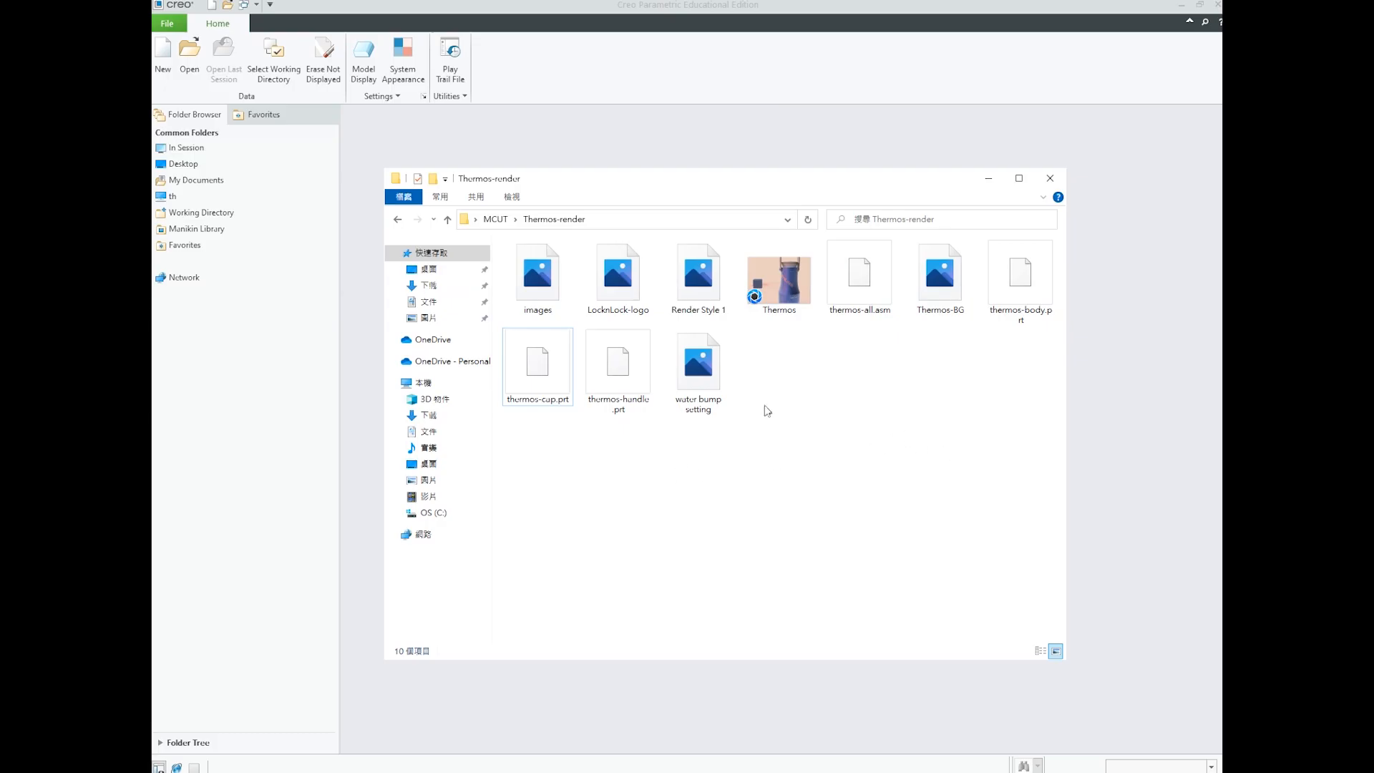
left_click(988, 179)
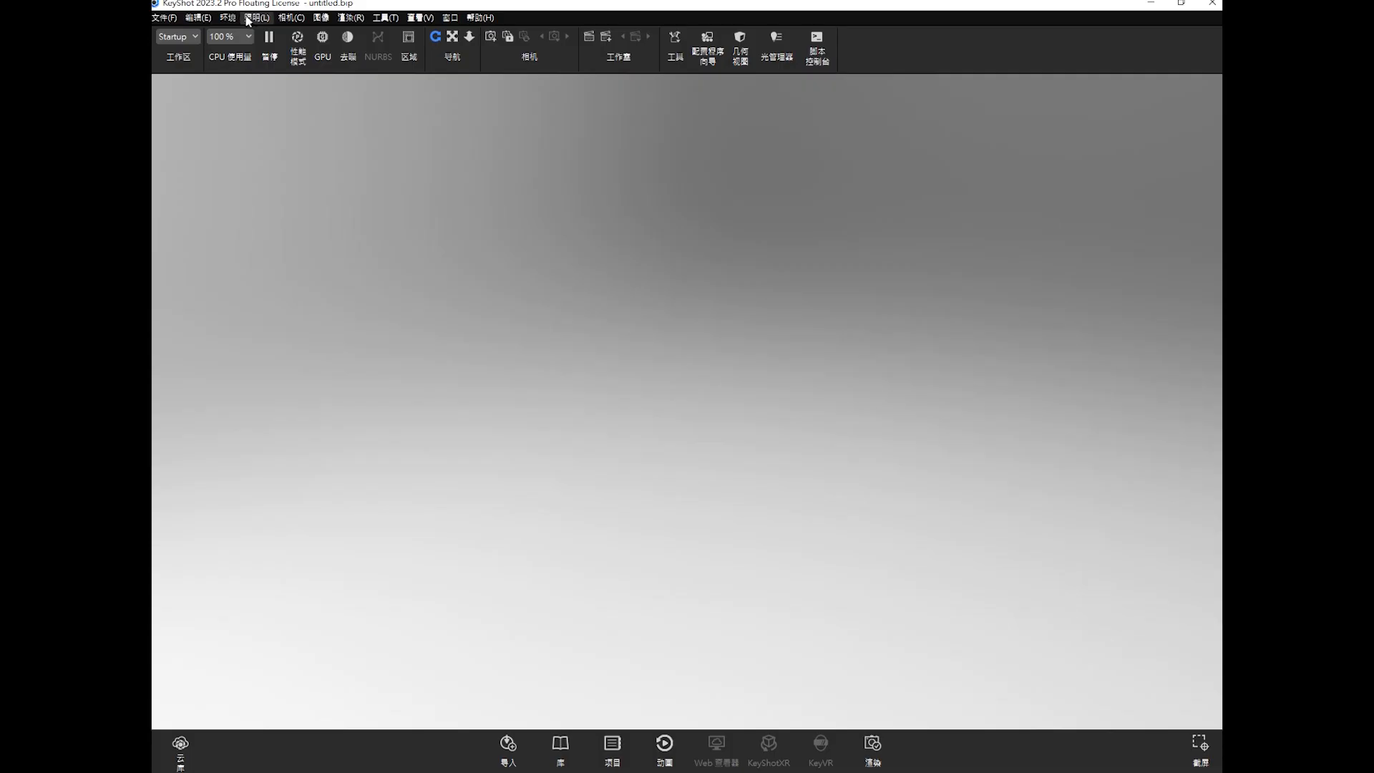
Step: In KeyShot, set the interface language to English, save the preferences and restart KeyShot 2023
left_click(203, 20)
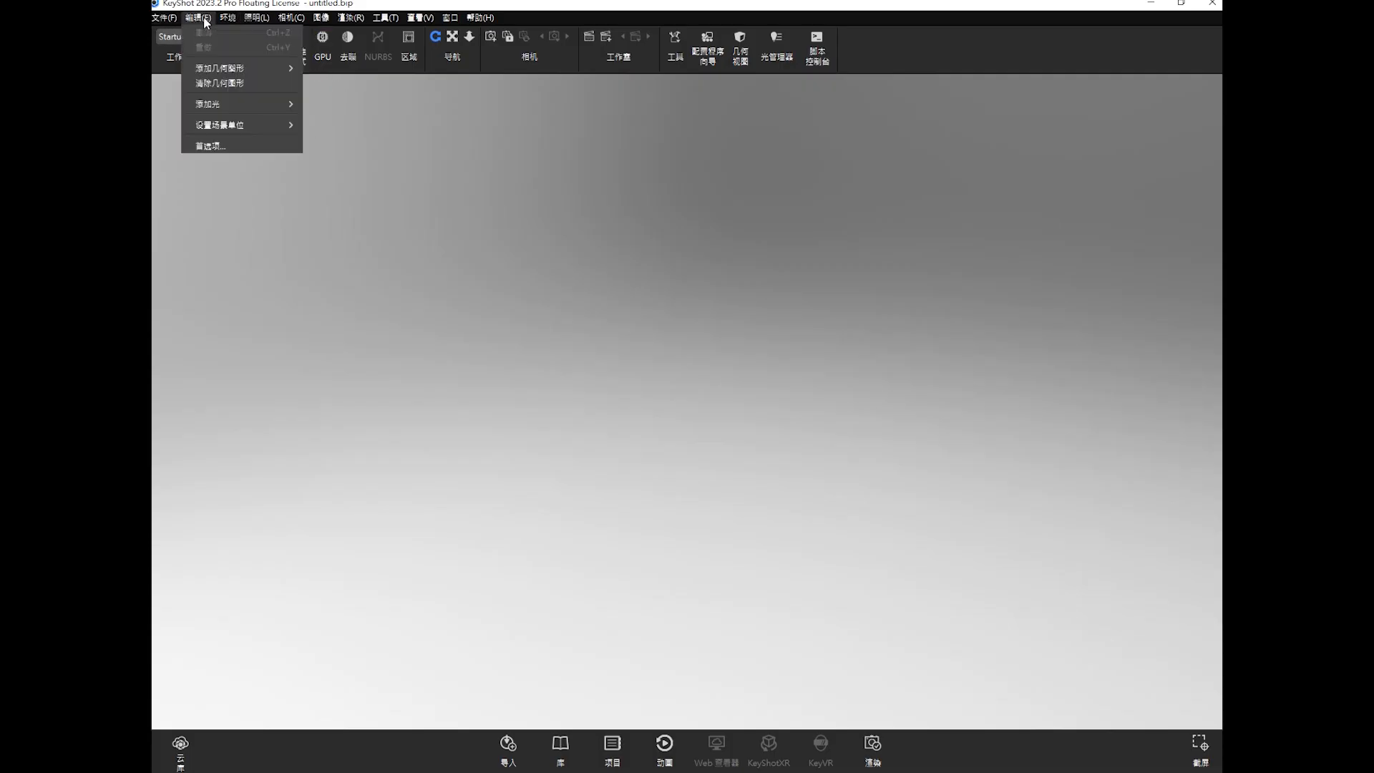
left_click(240, 145)
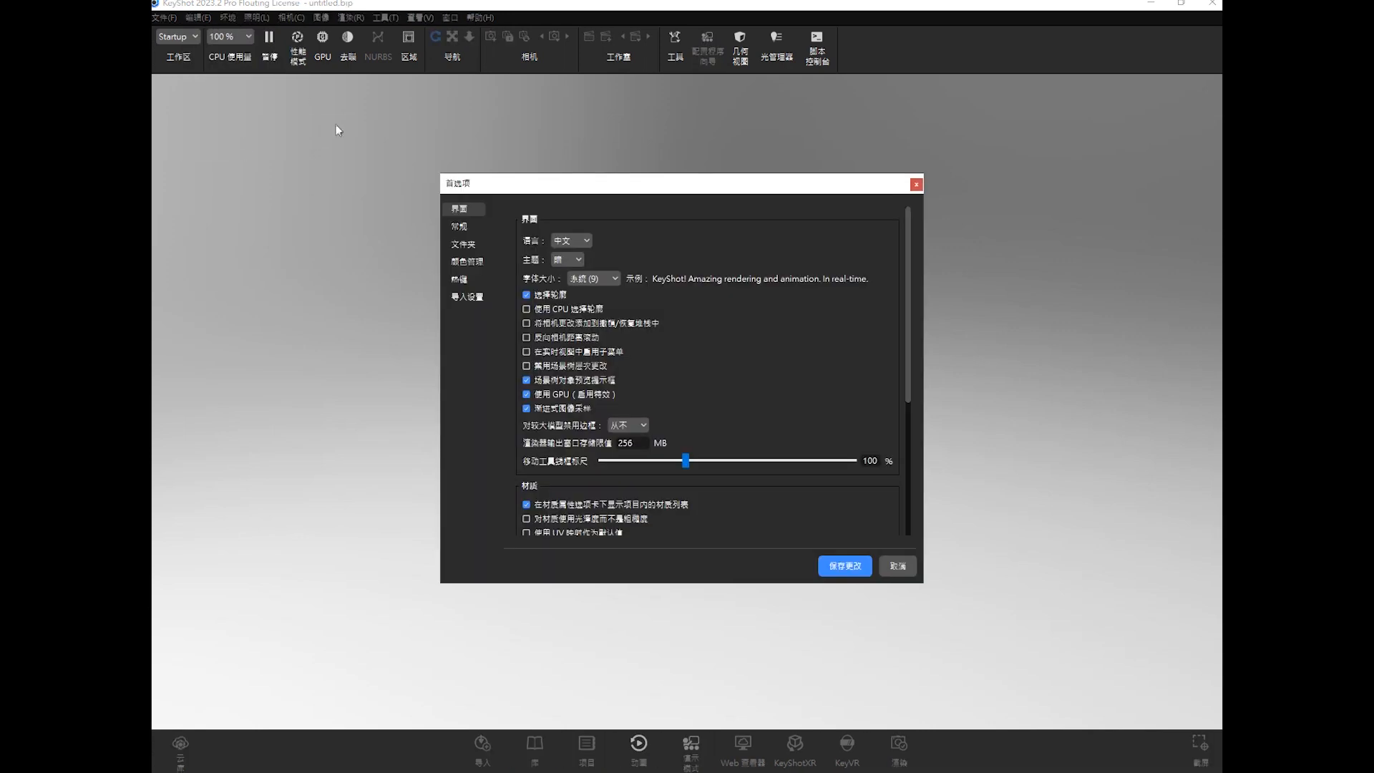
left_click(565, 241)
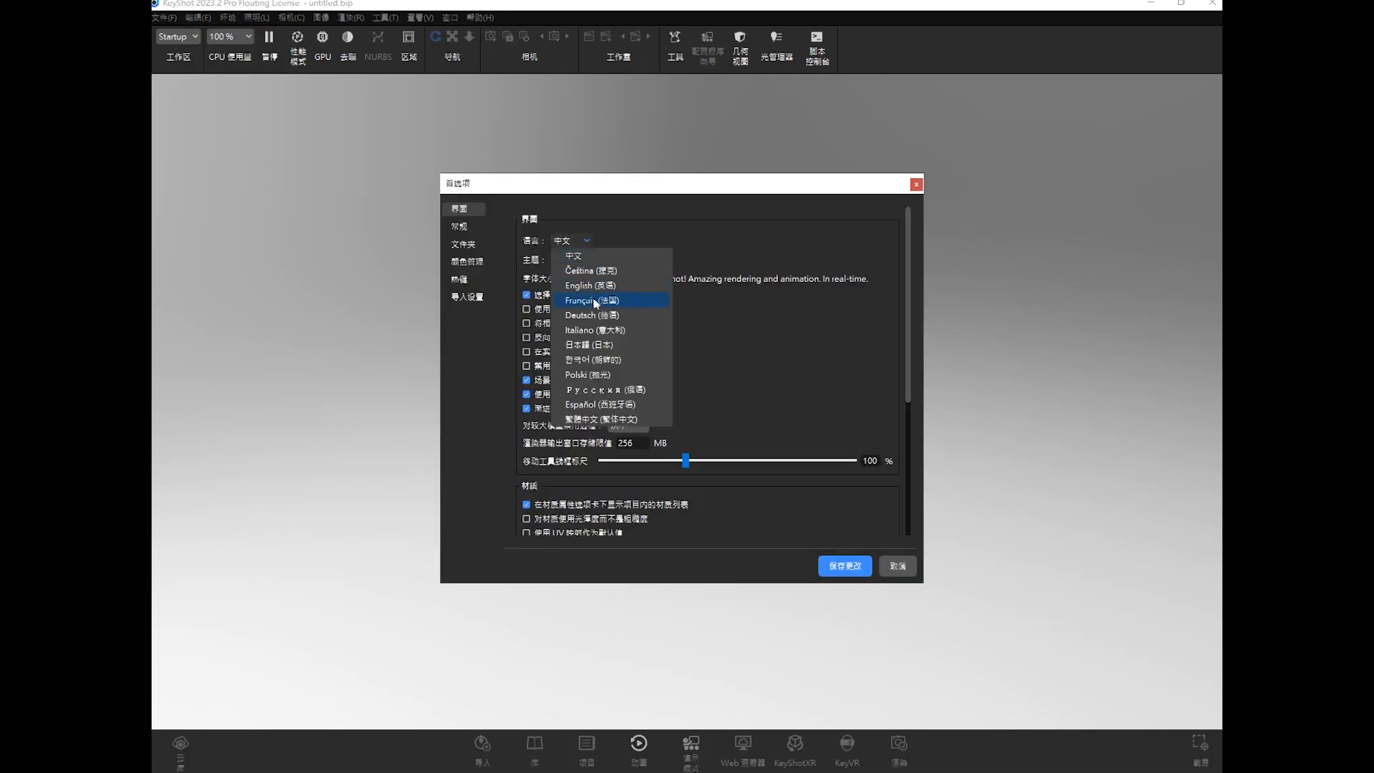
left_click(589, 284)
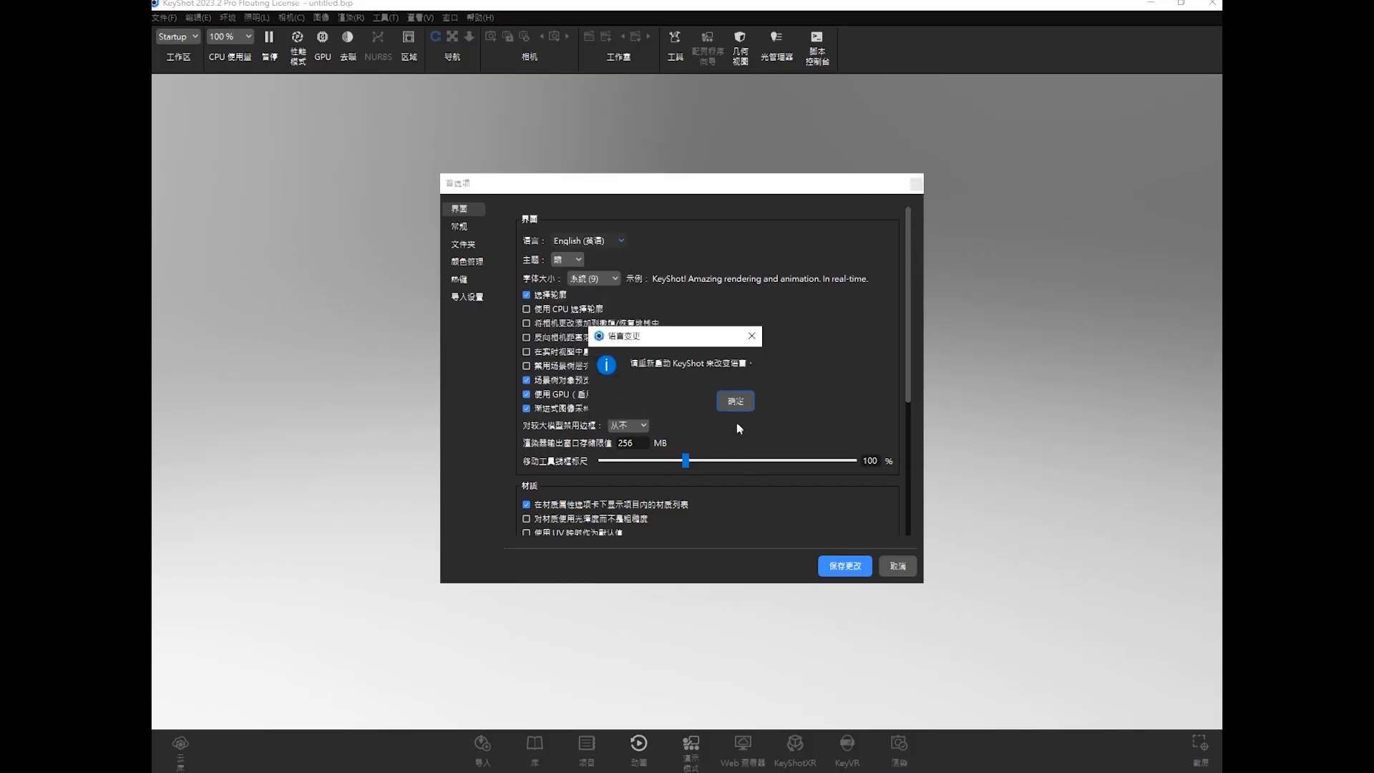
left_click(737, 403)
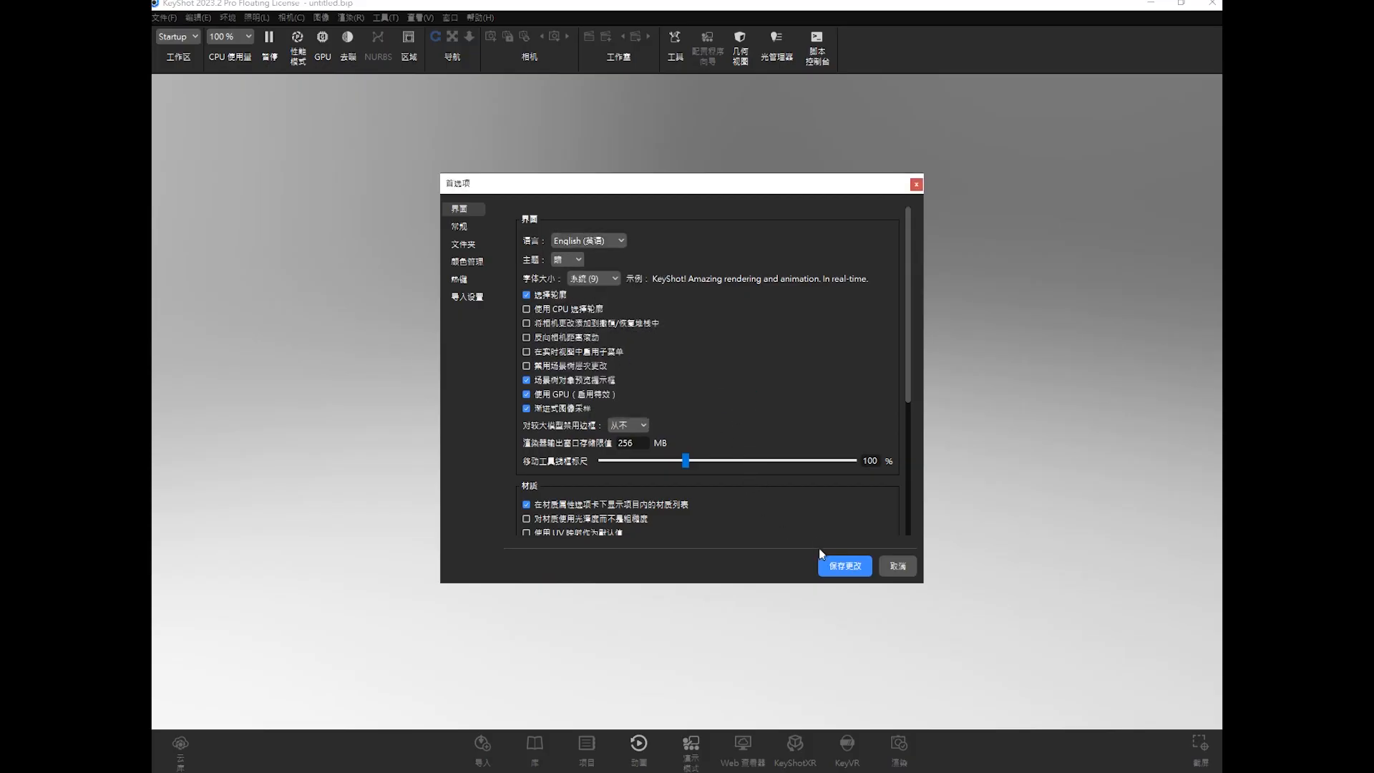
left_click(844, 564)
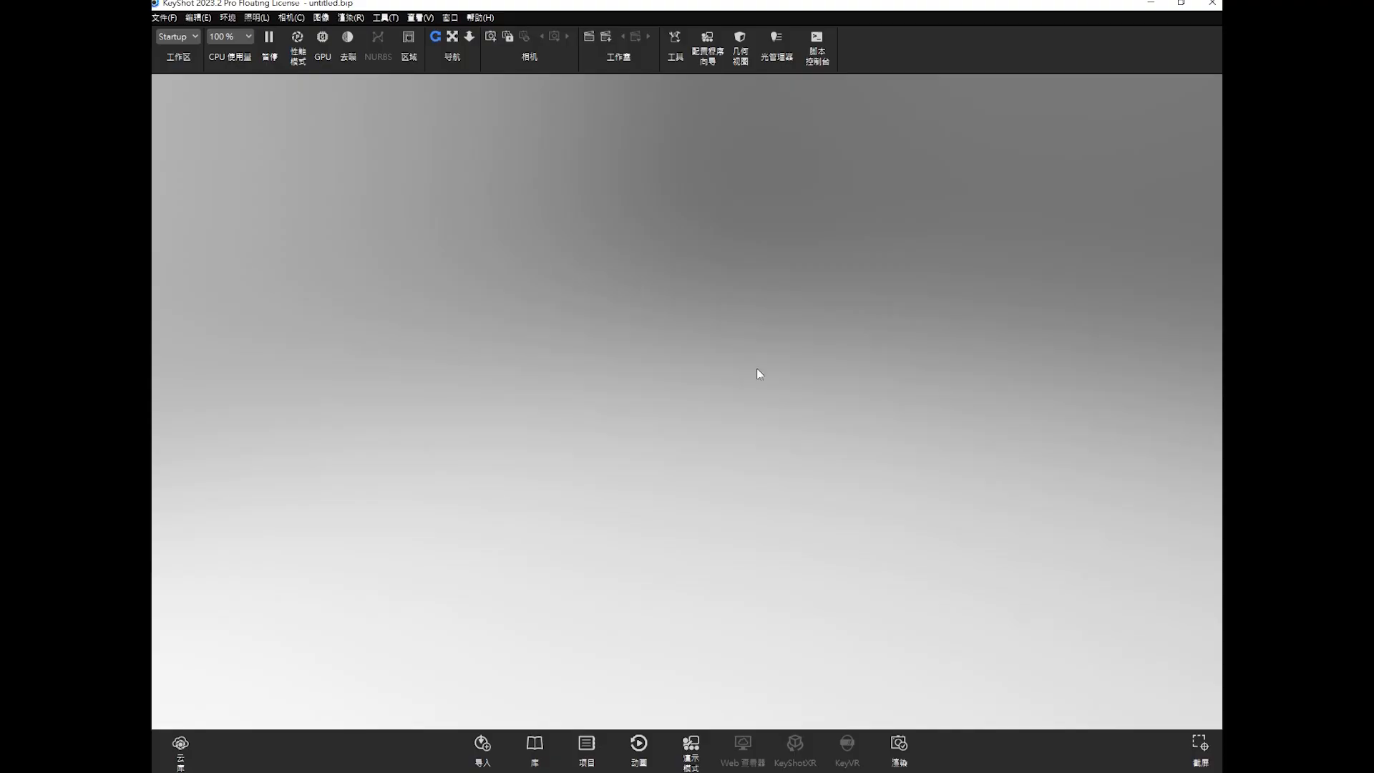
left_click(1212, 3)
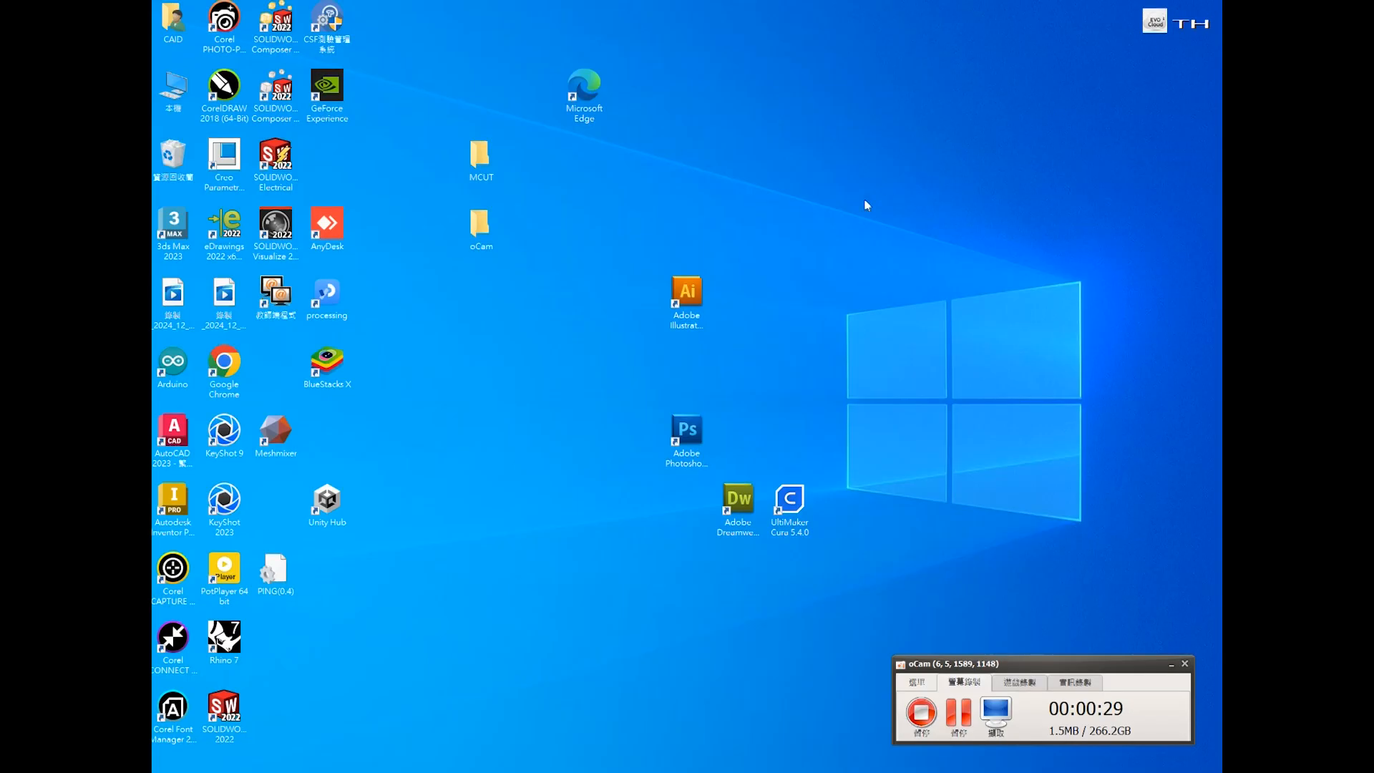
double_click(228, 504)
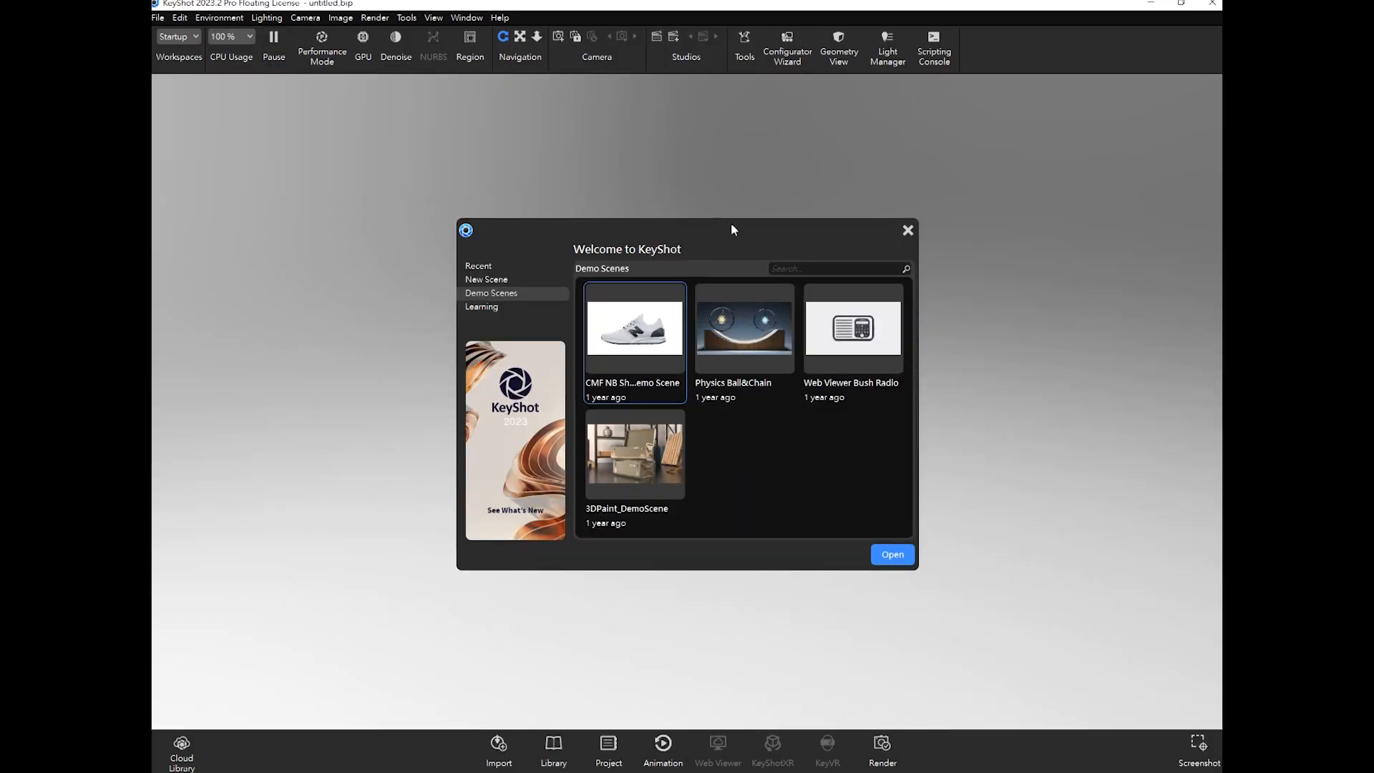
Step: Dismiss the welcome window and the missing library favorites prompt, then show the Library and Project panels
left_click(907, 230)
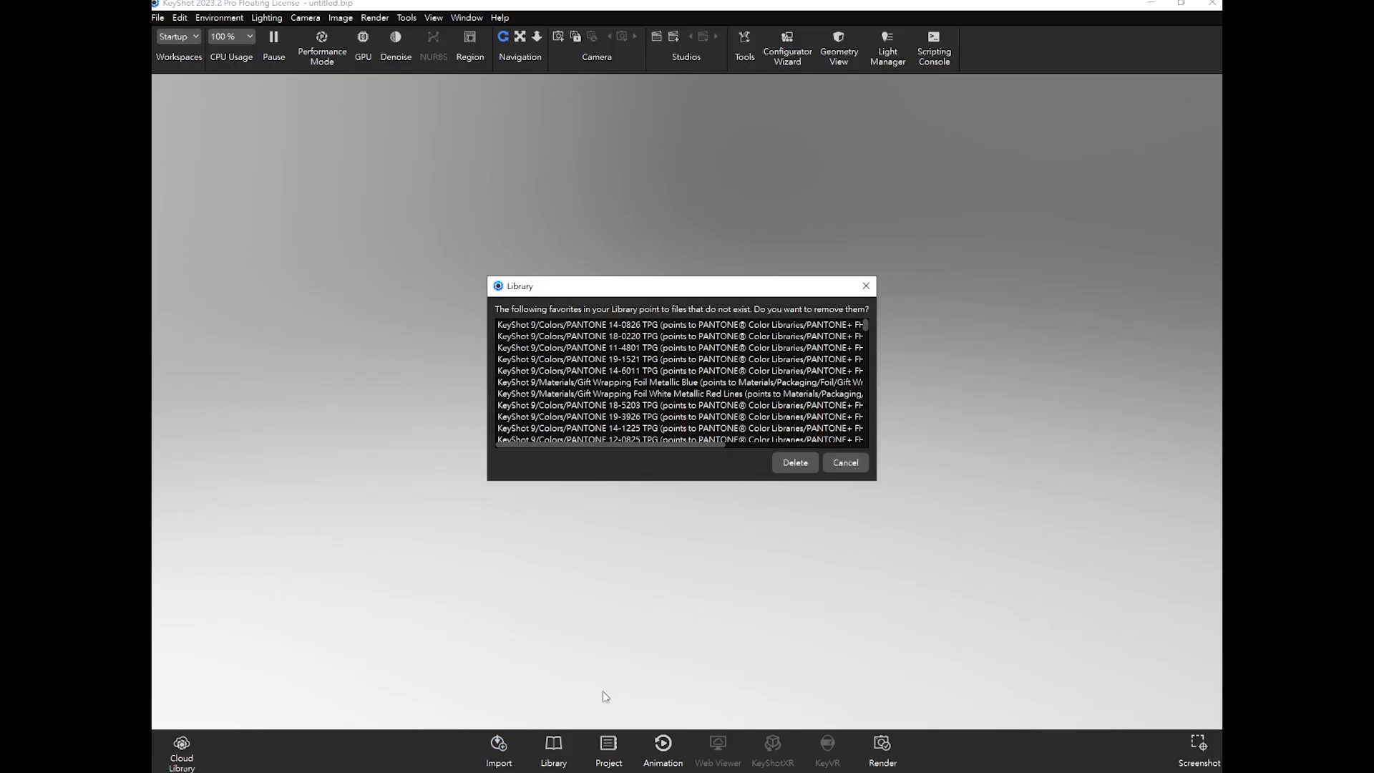
left_click(868, 288)
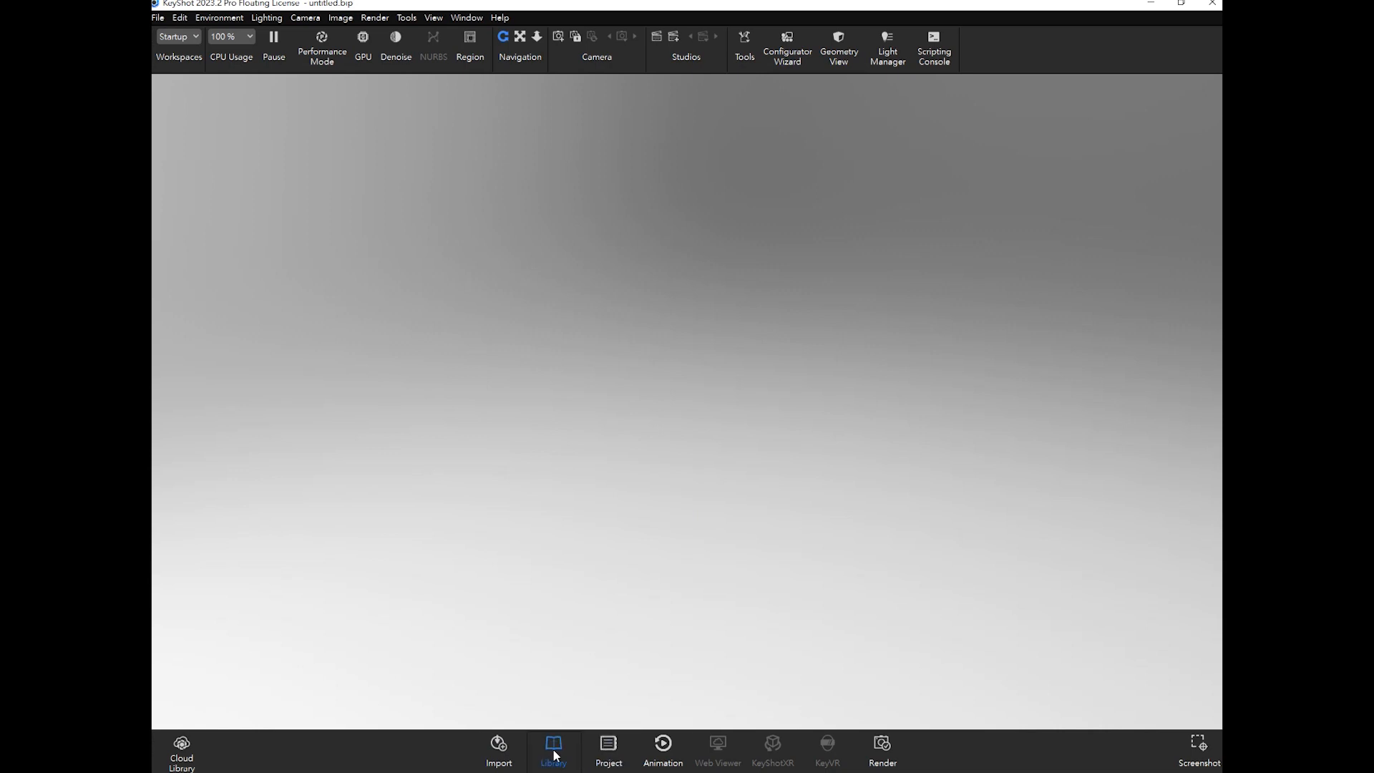
left_click(555, 748)
left_click(608, 747)
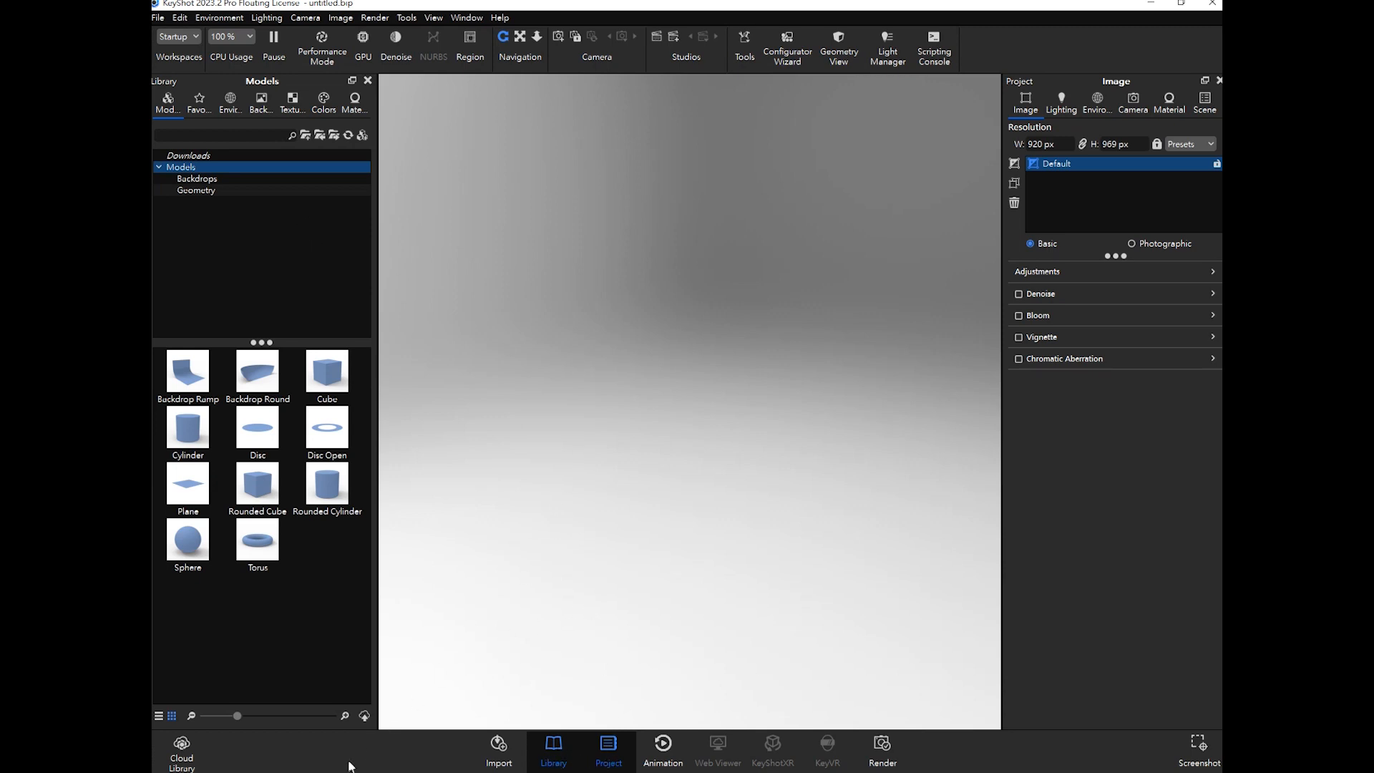
Step: Open thermos-all.asm from the Thermos-render folder inside MCUT for import into KeyShot
left_click(498, 748)
left_click_drag(433, 25, 746, 161)
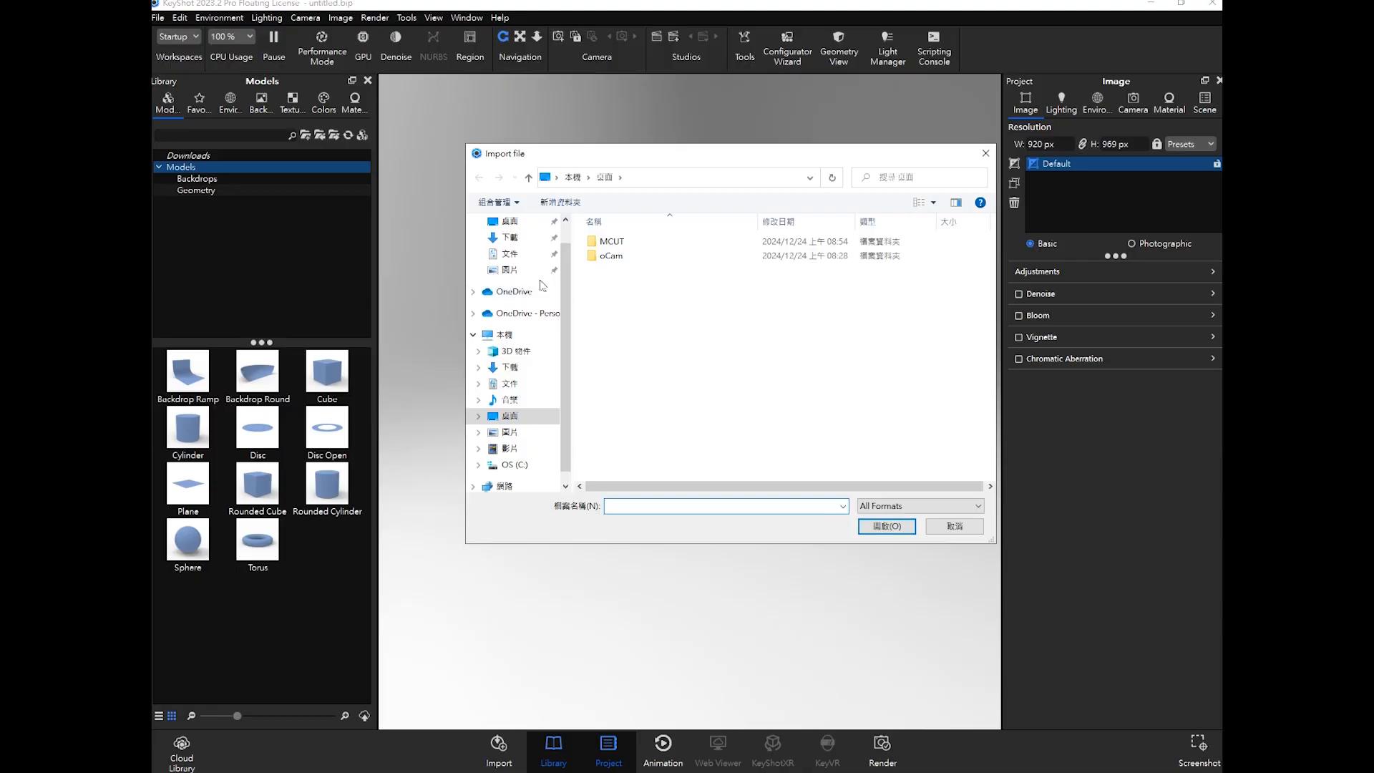
double_click(612, 243)
double_click(649, 284)
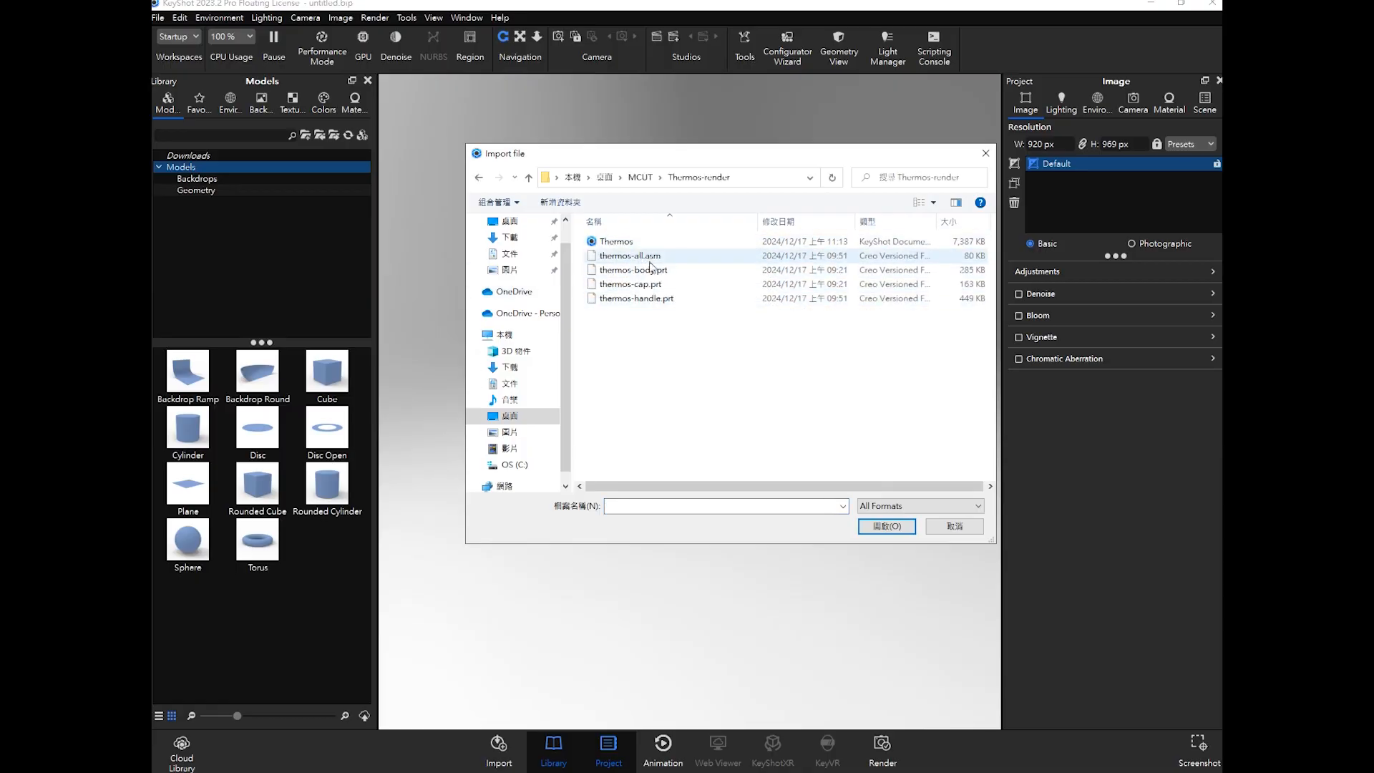
left_click(652, 258)
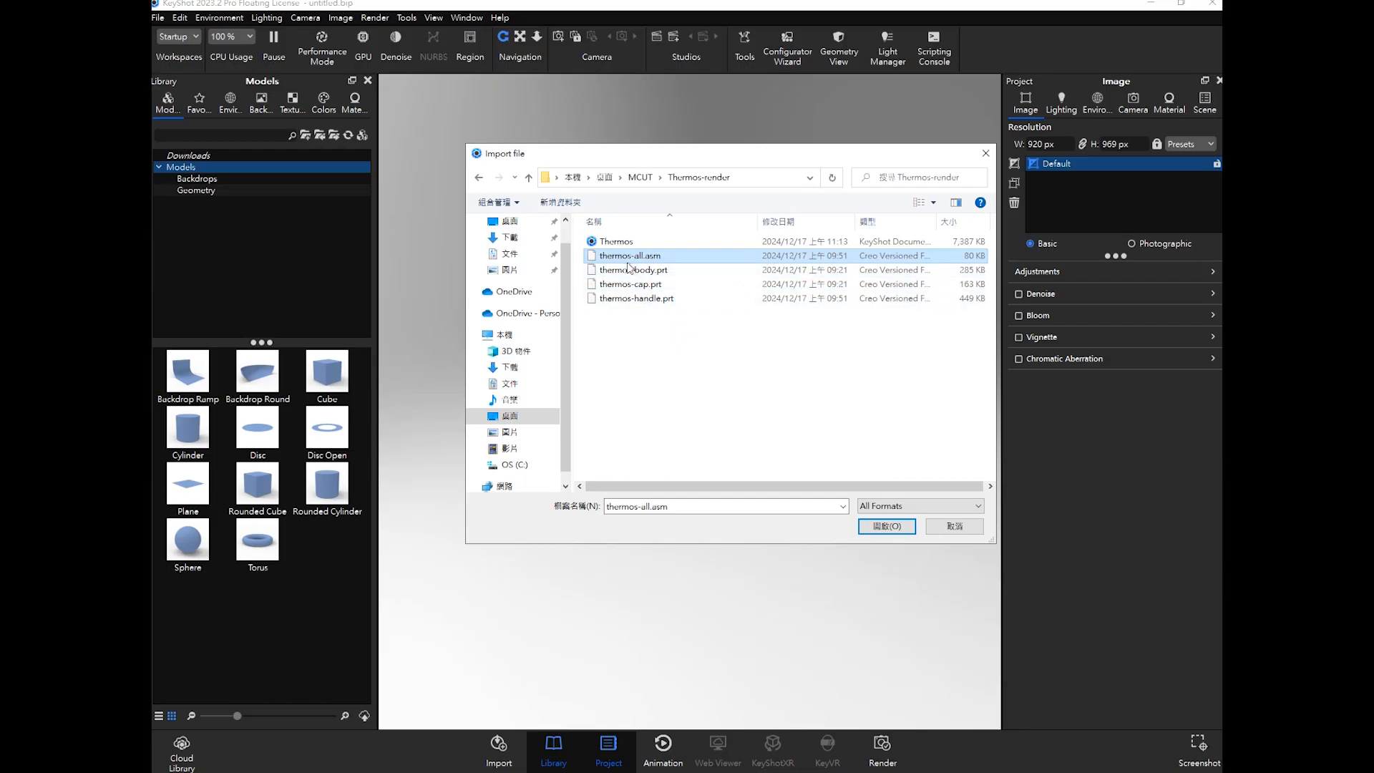
left_click(887, 526)
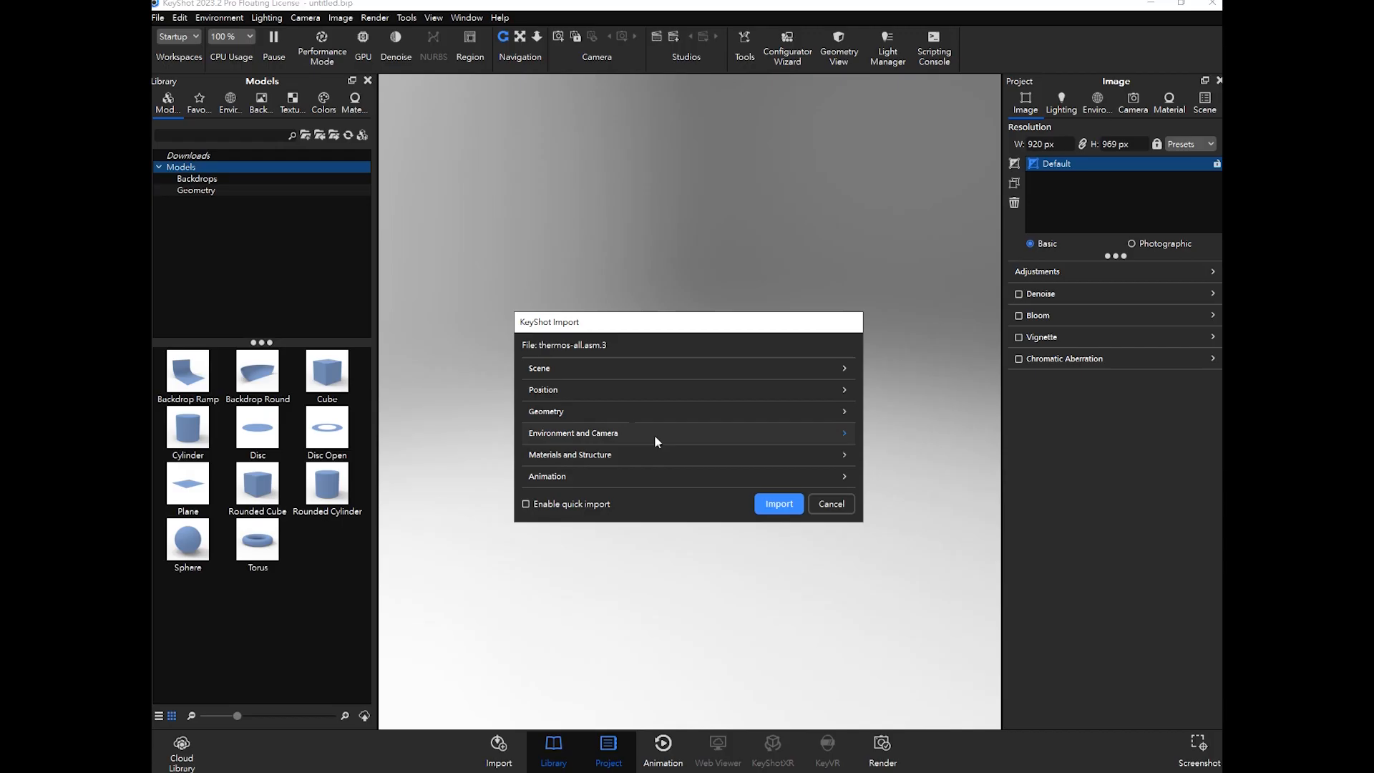
Step: Review the Scene, Position and Geometry import options and import the thermos assembly with the preset settings
left_click(582, 366)
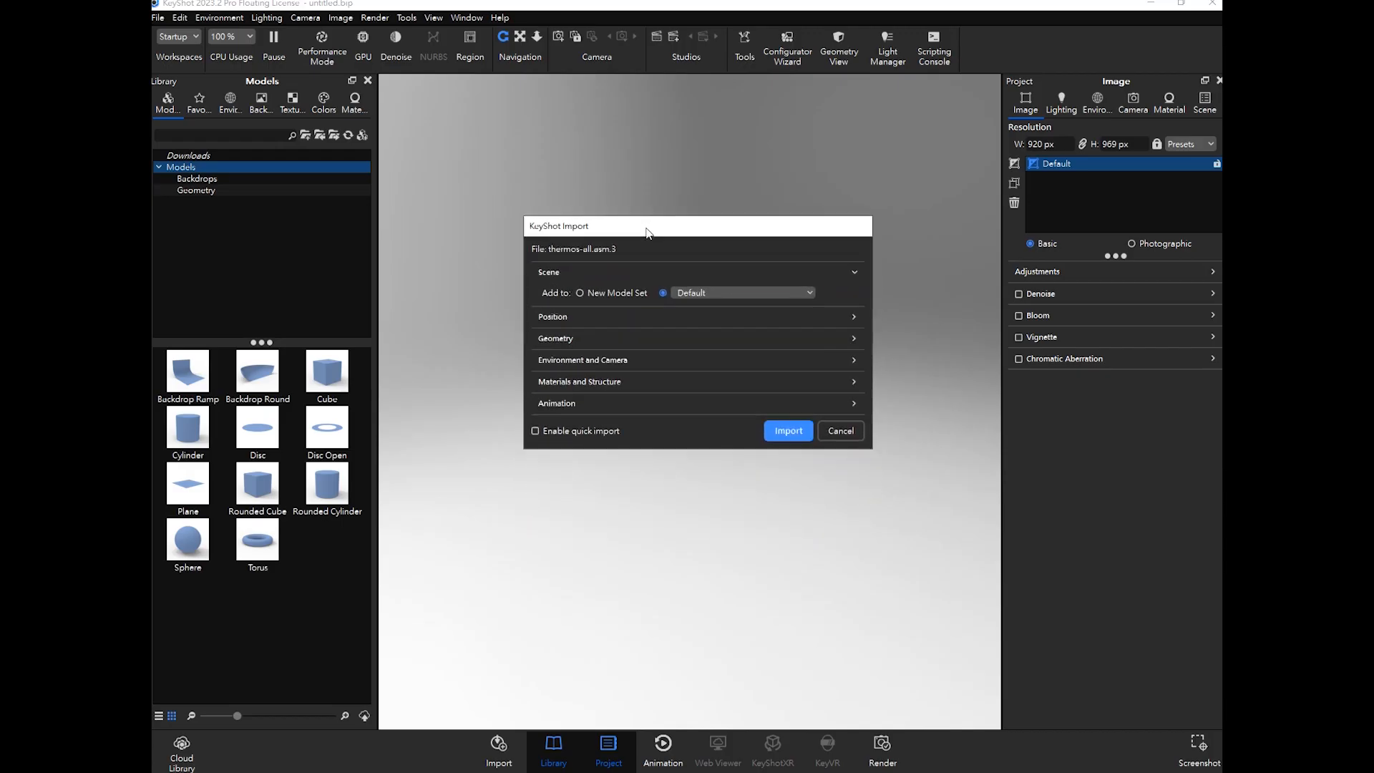
left_click(577, 315)
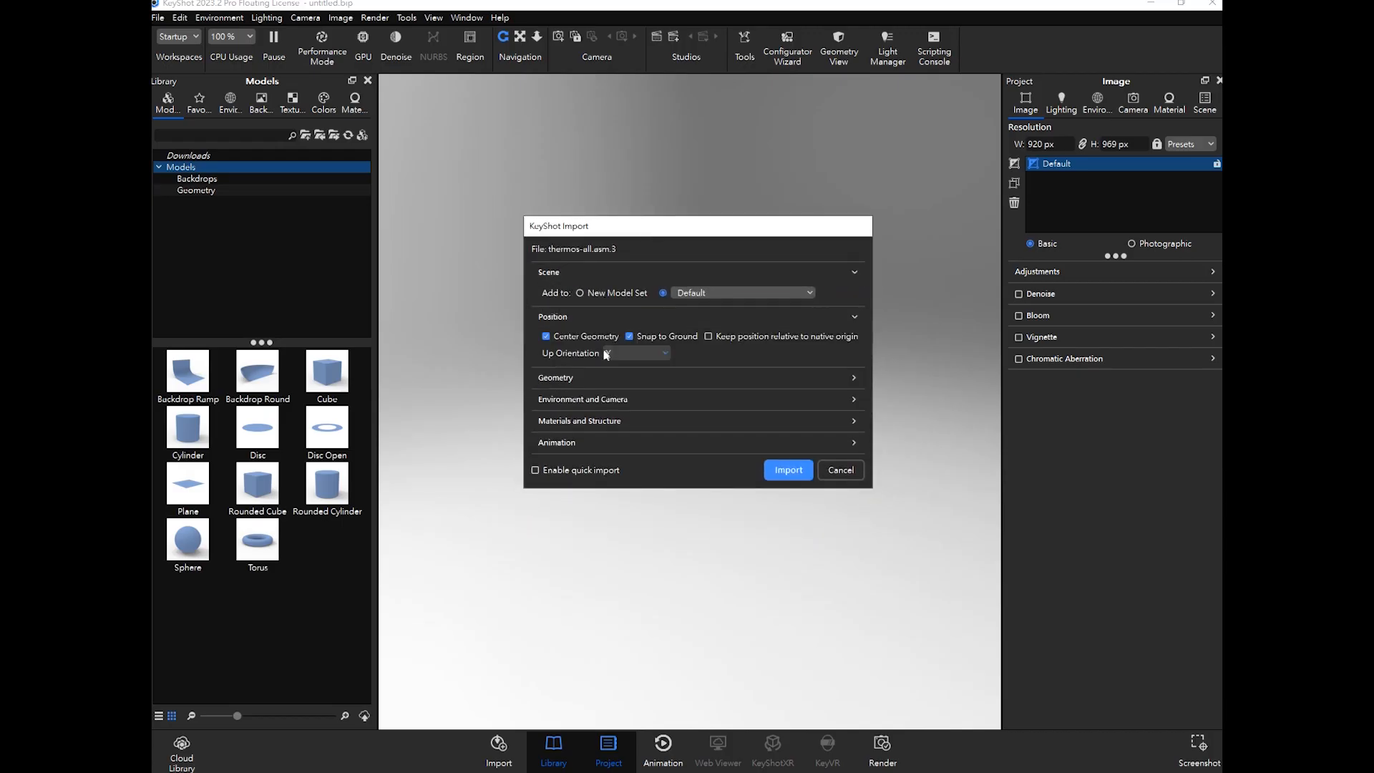
left_click(574, 381)
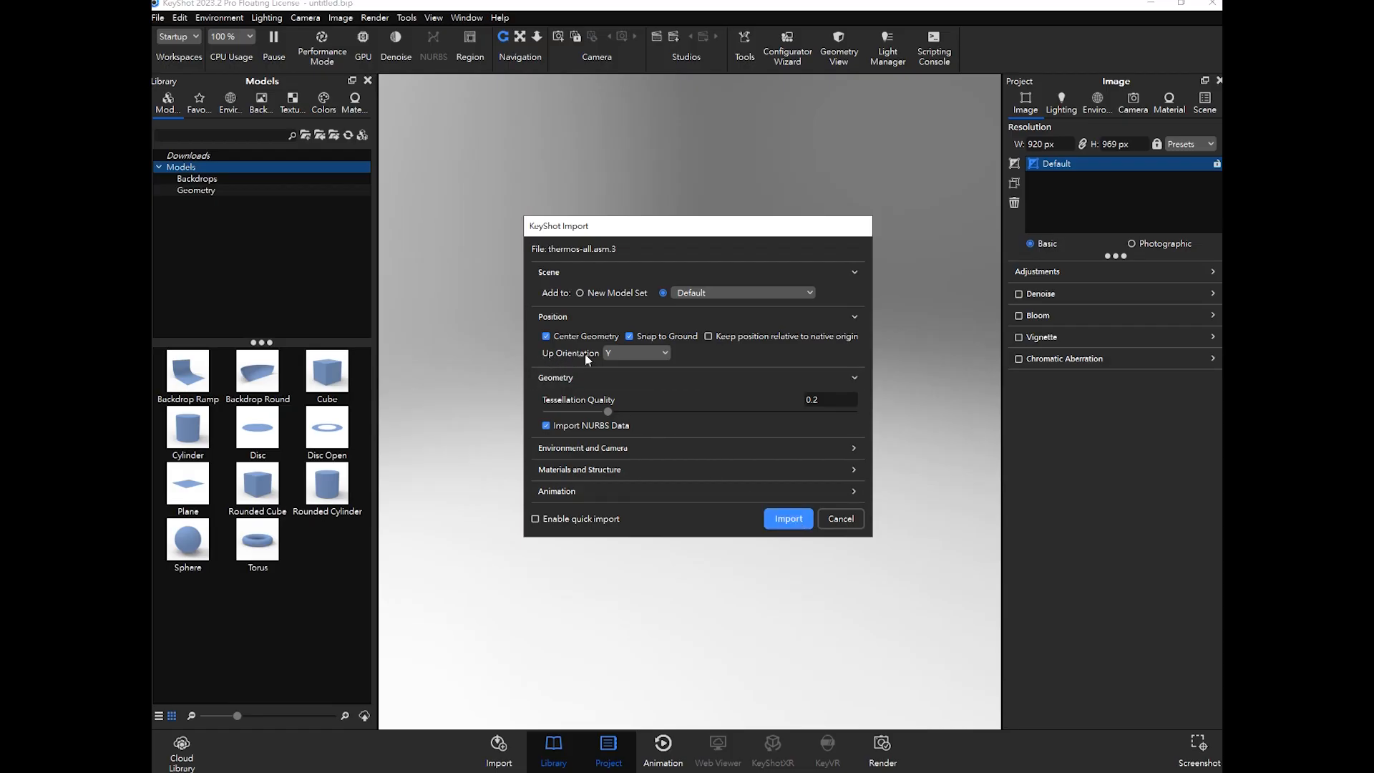
left_click(790, 522)
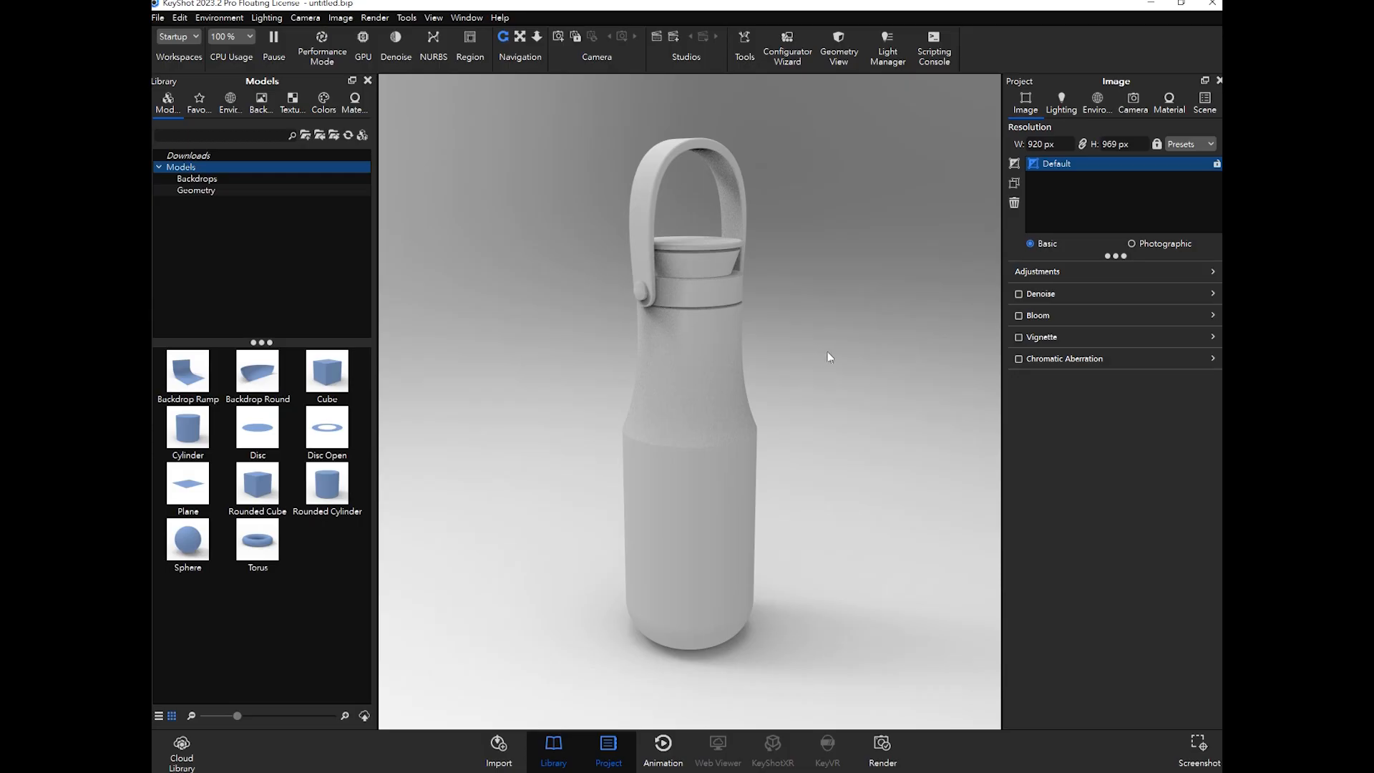
Step: Examine the thermos-body, thermos-cap and thermos-handle parts of thermos-all in the scene tree and clear the selection
left_click(1202, 105)
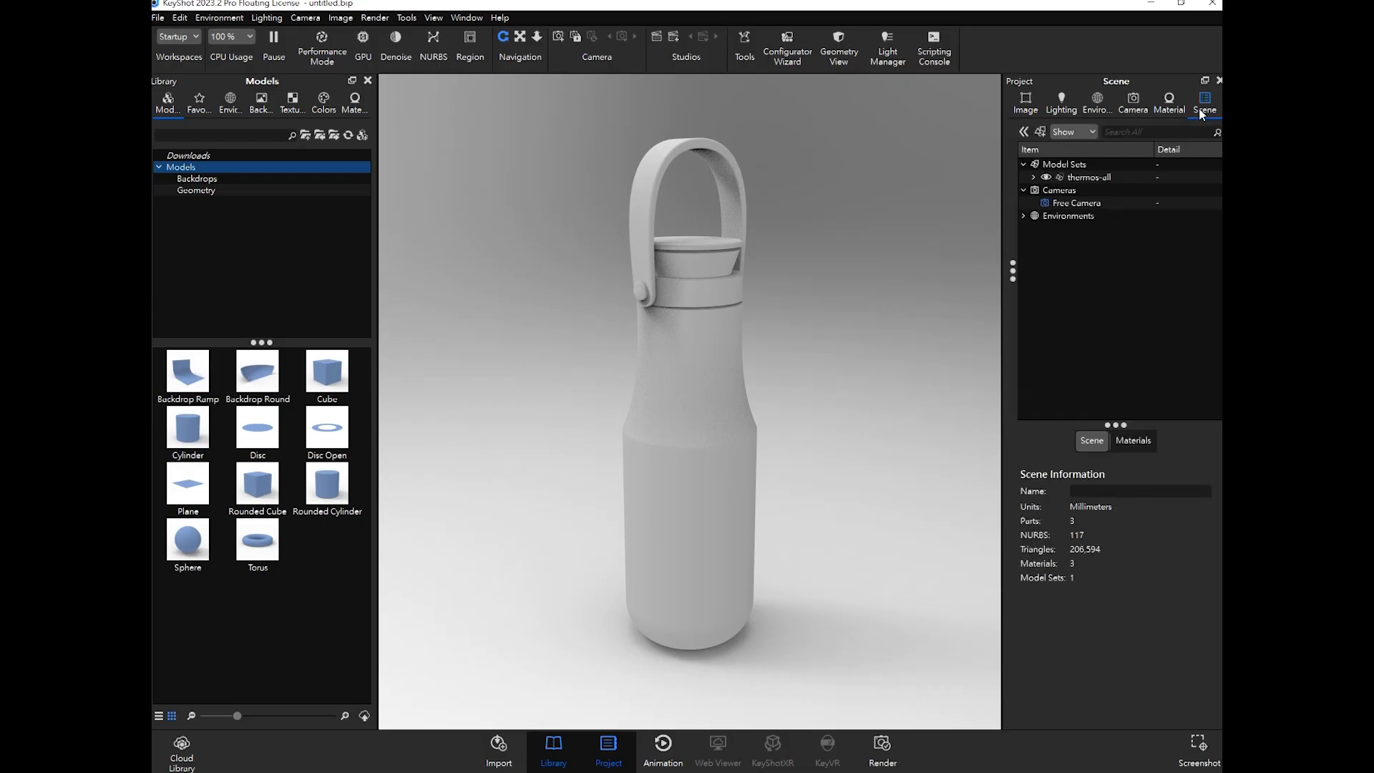
left_click(1033, 177)
left_click(1100, 191)
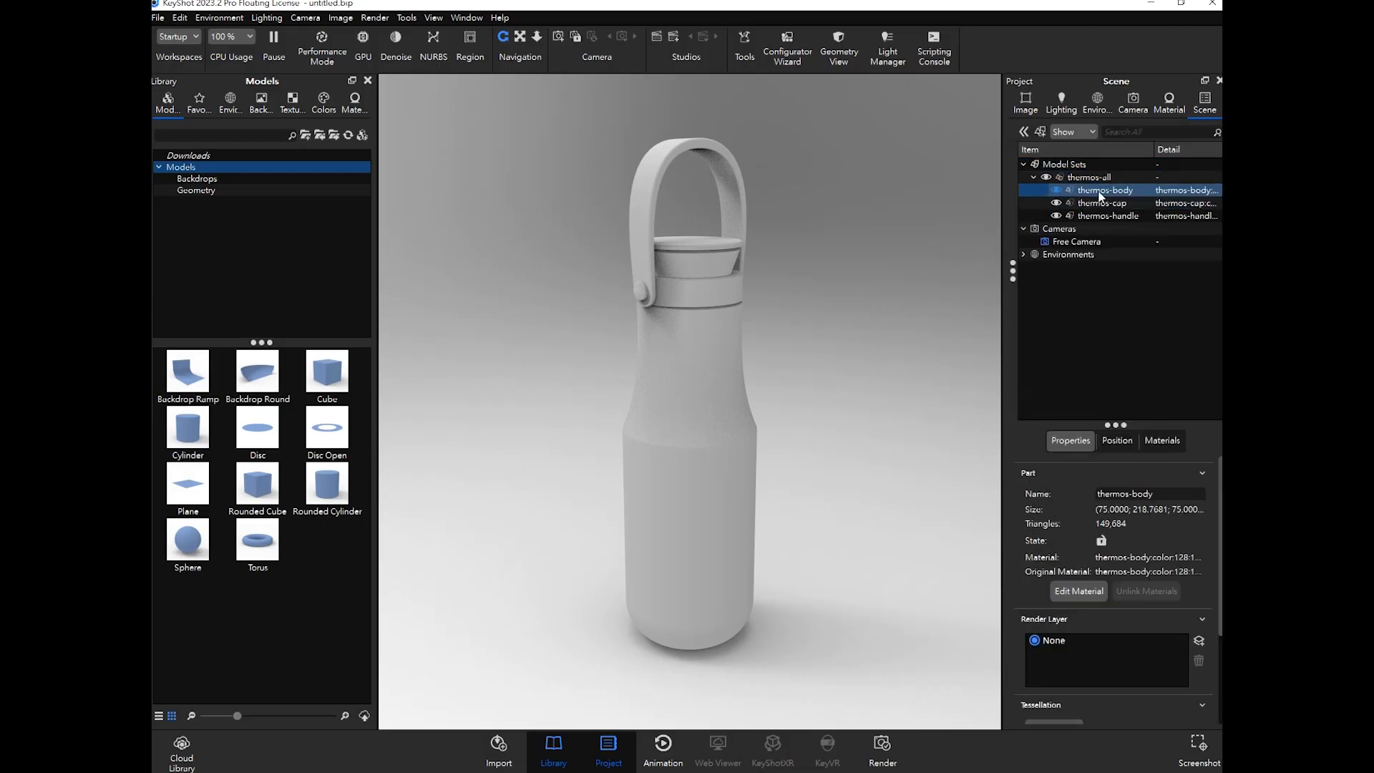
left_click(1100, 204)
left_click(1101, 215)
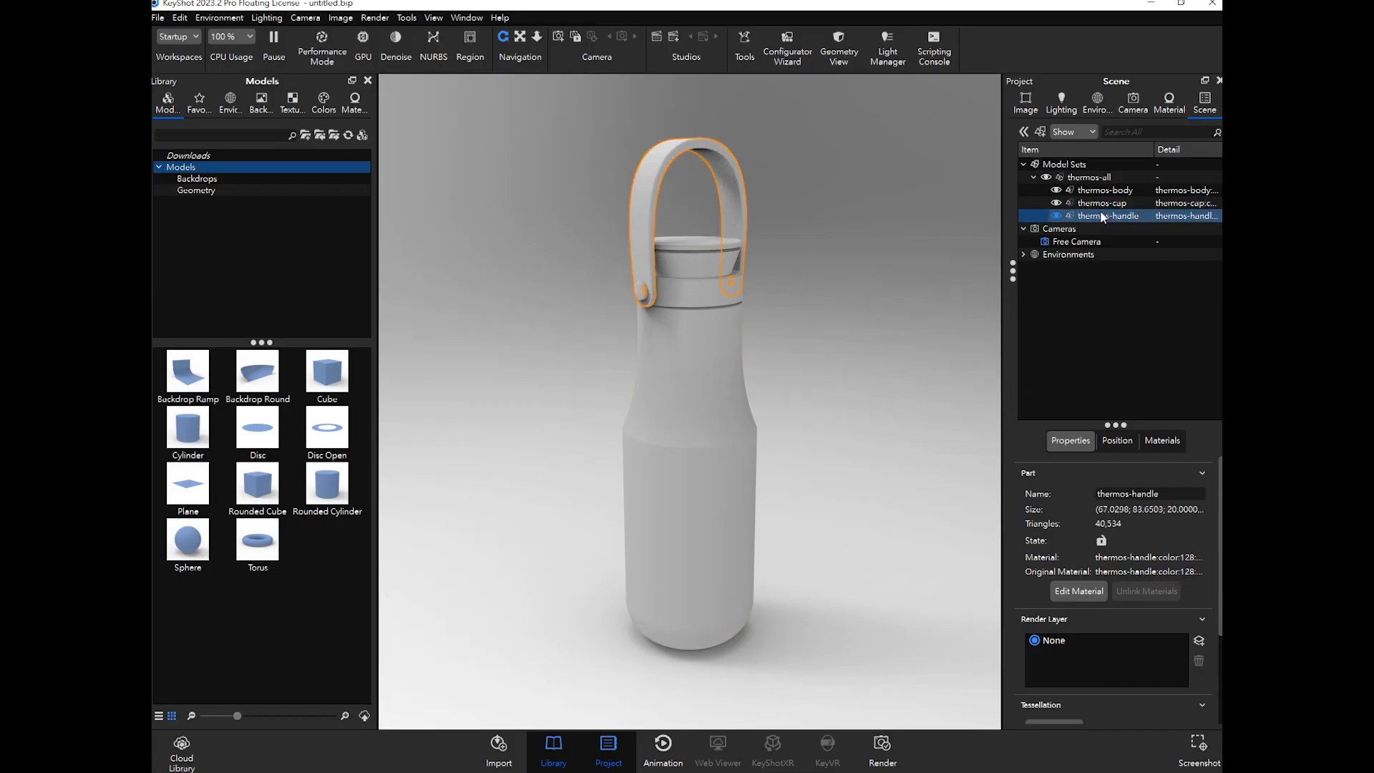
left_click(1105, 294)
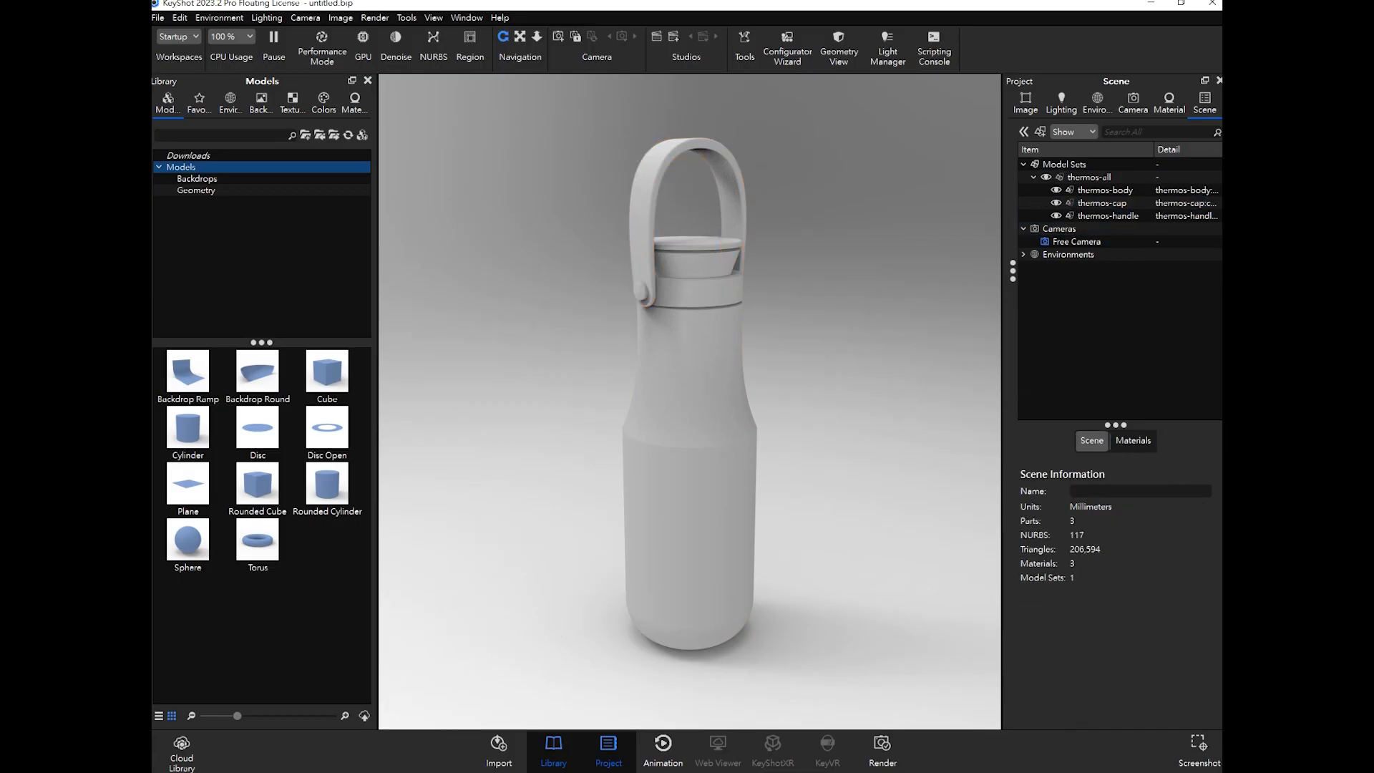
Step: Look up the Show Coordinate Legend hotkey in the keyshot Render notes in Word, and show the coordinate legend in KeyShot
left_click(361, 742)
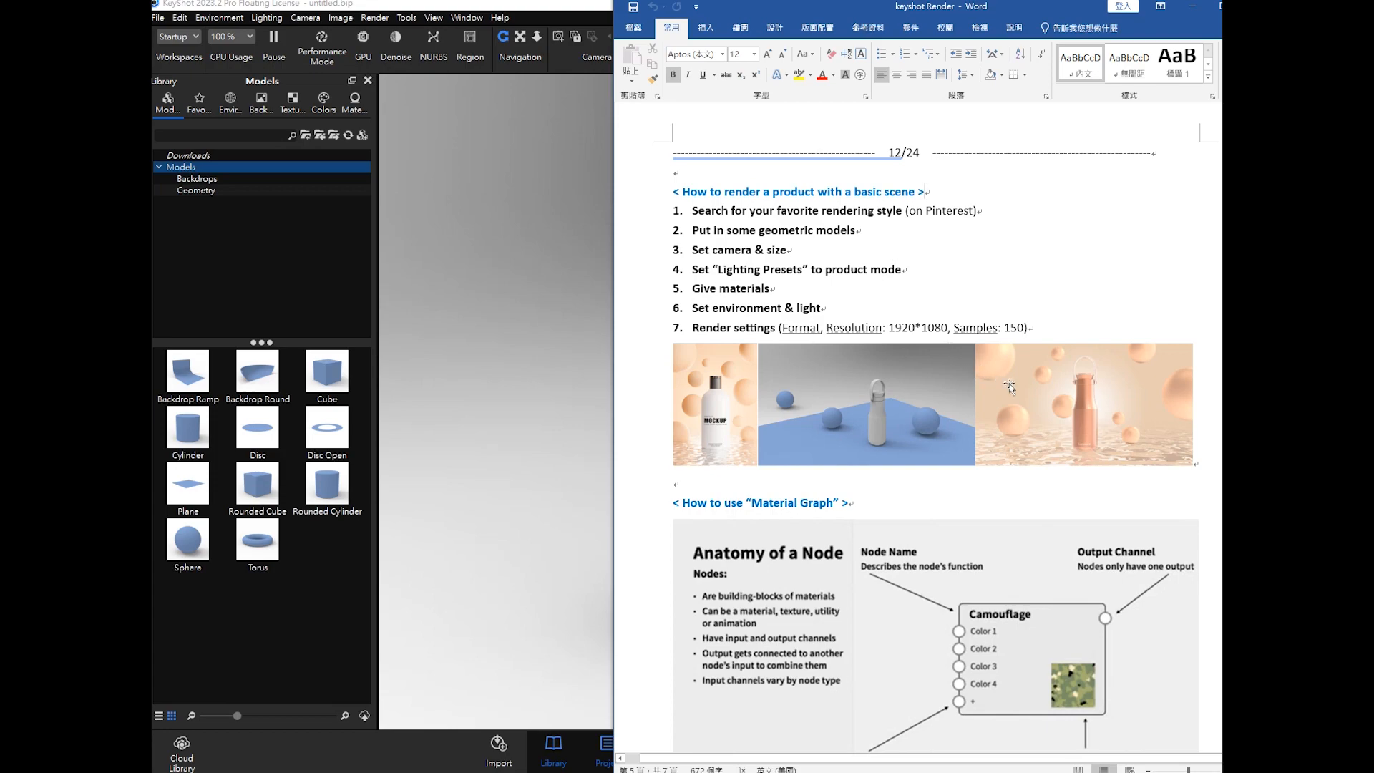
scroll(1035, 372, "up", 3)
scroll(1034, 372, "up", 20)
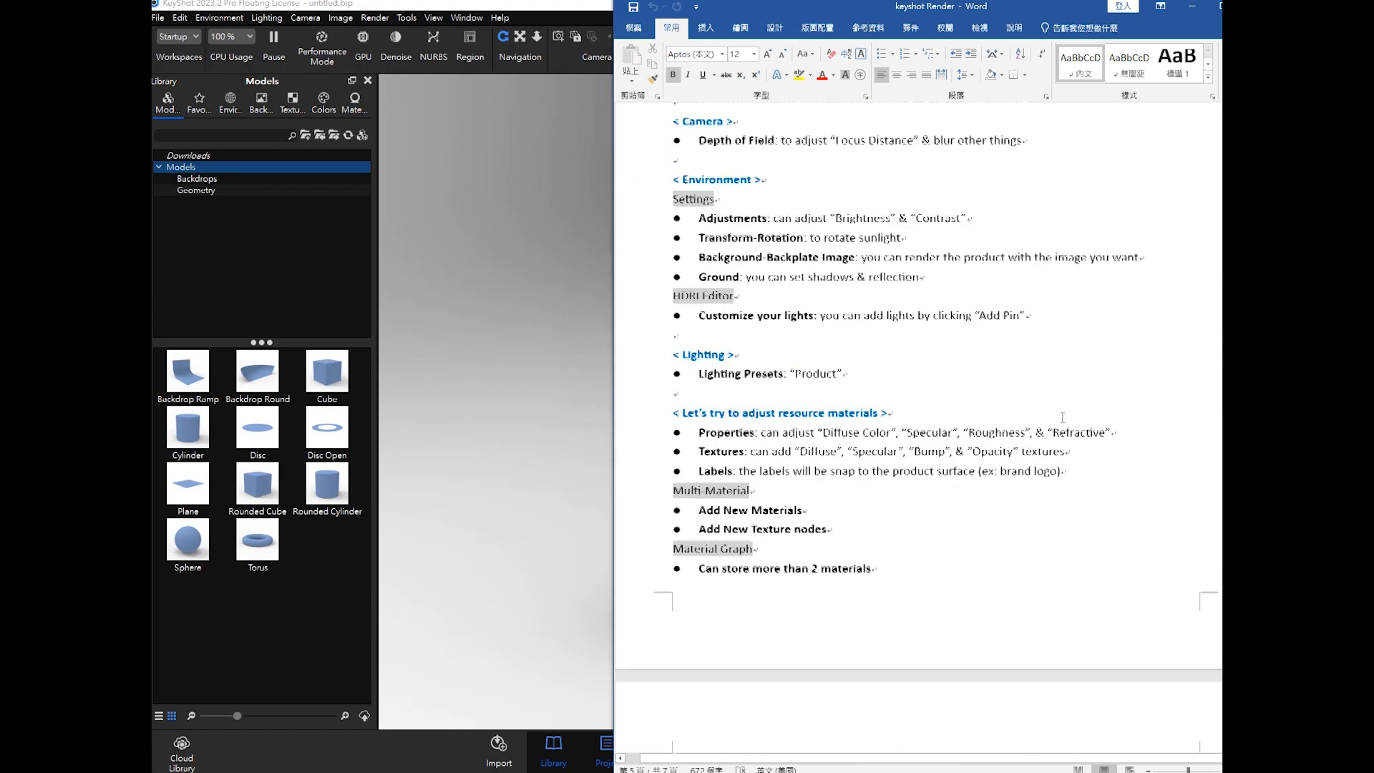
scroll(1062, 418, "up", 15)
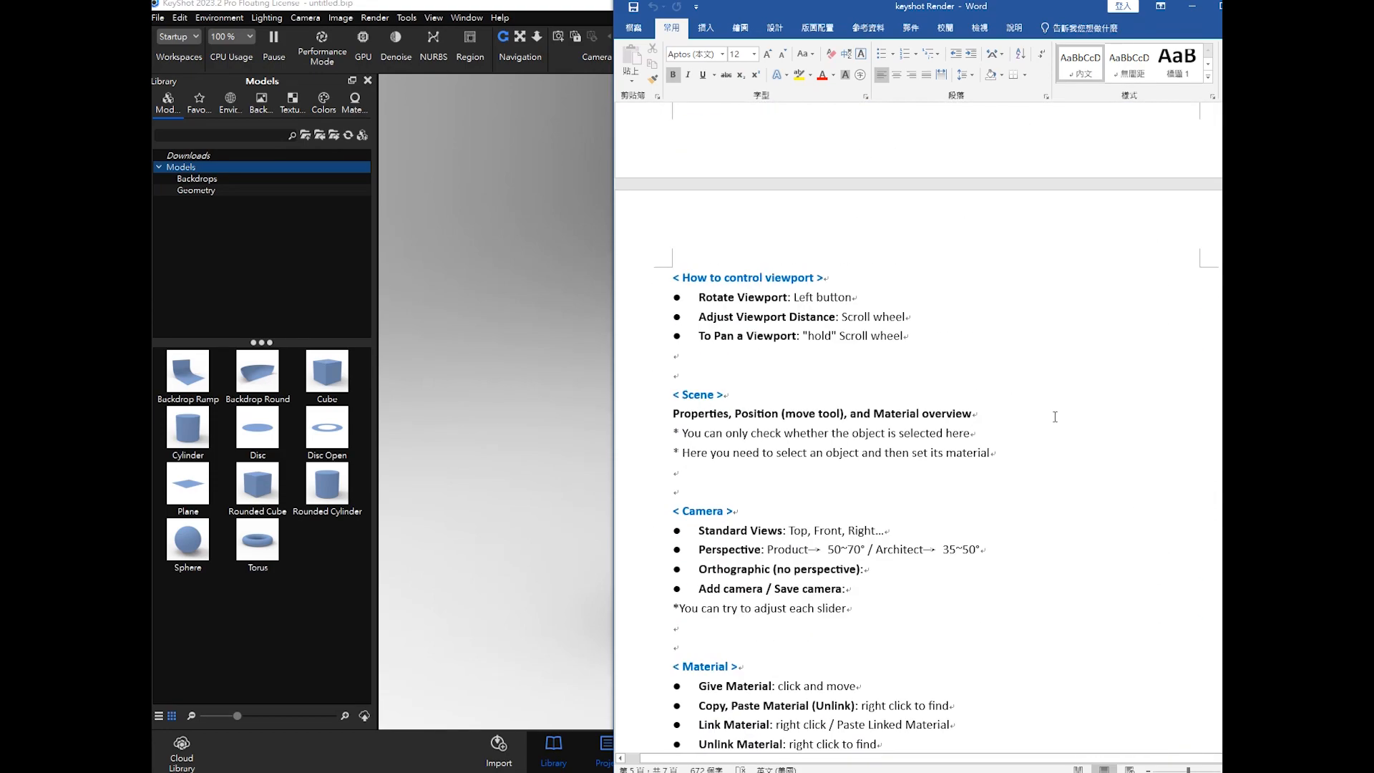
scroll(1050, 415, "up", 4)
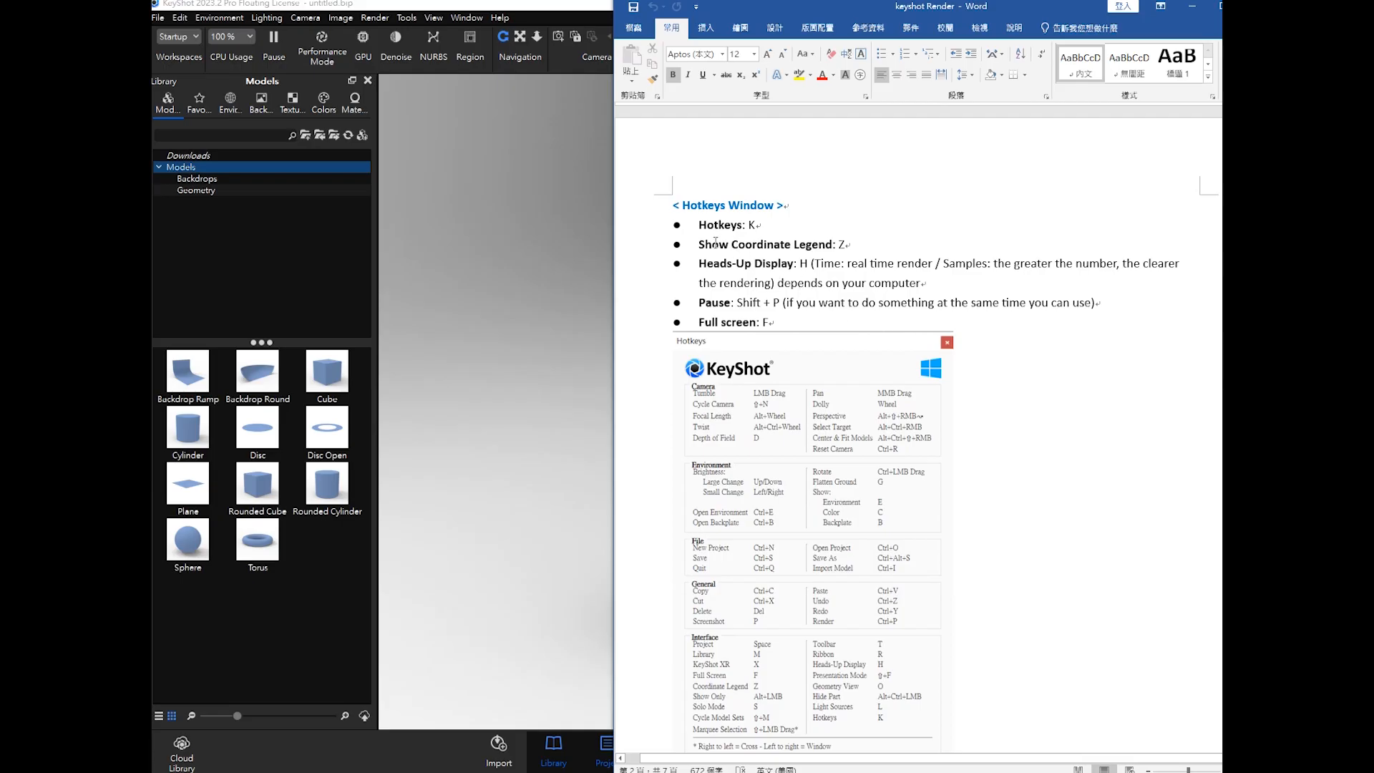
left_click_drag(699, 244, 831, 243)
left_click(832, 244)
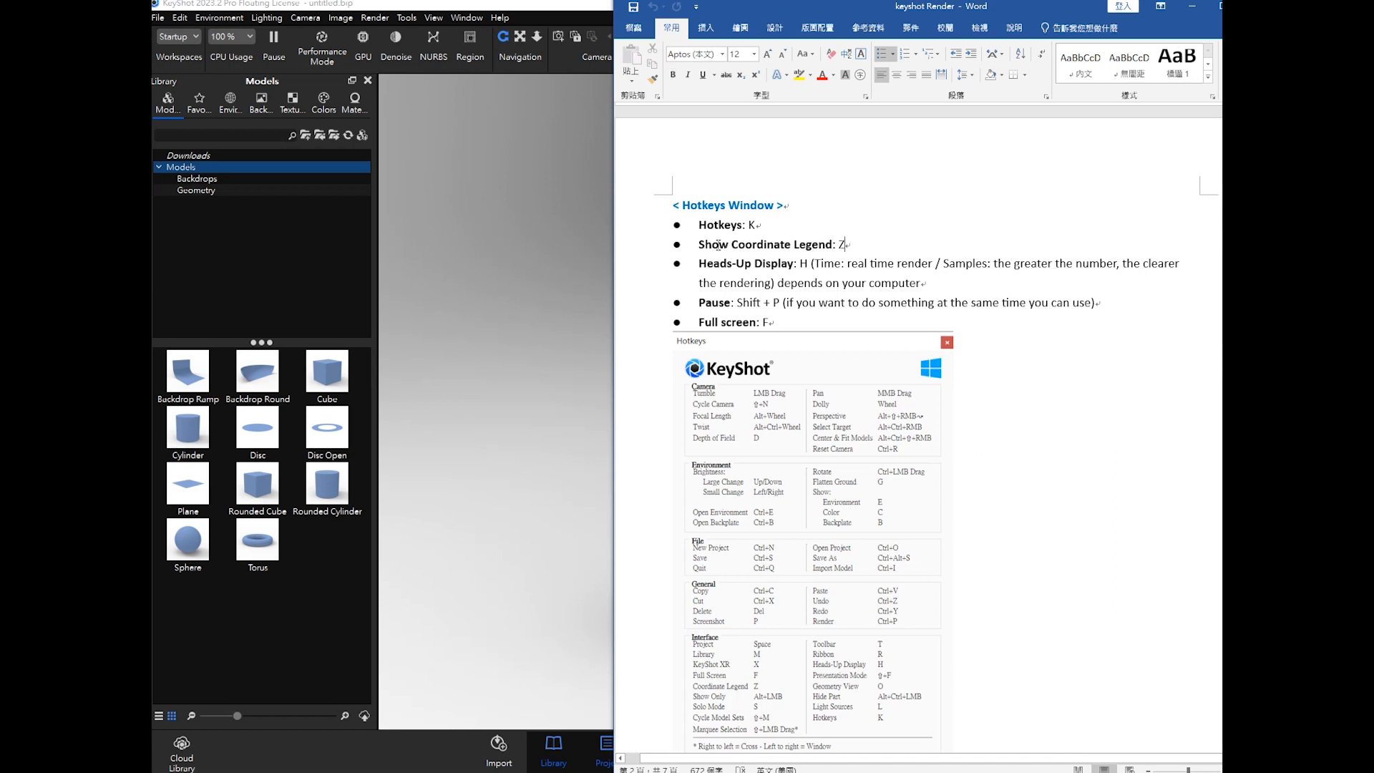
left_click(437, 285)
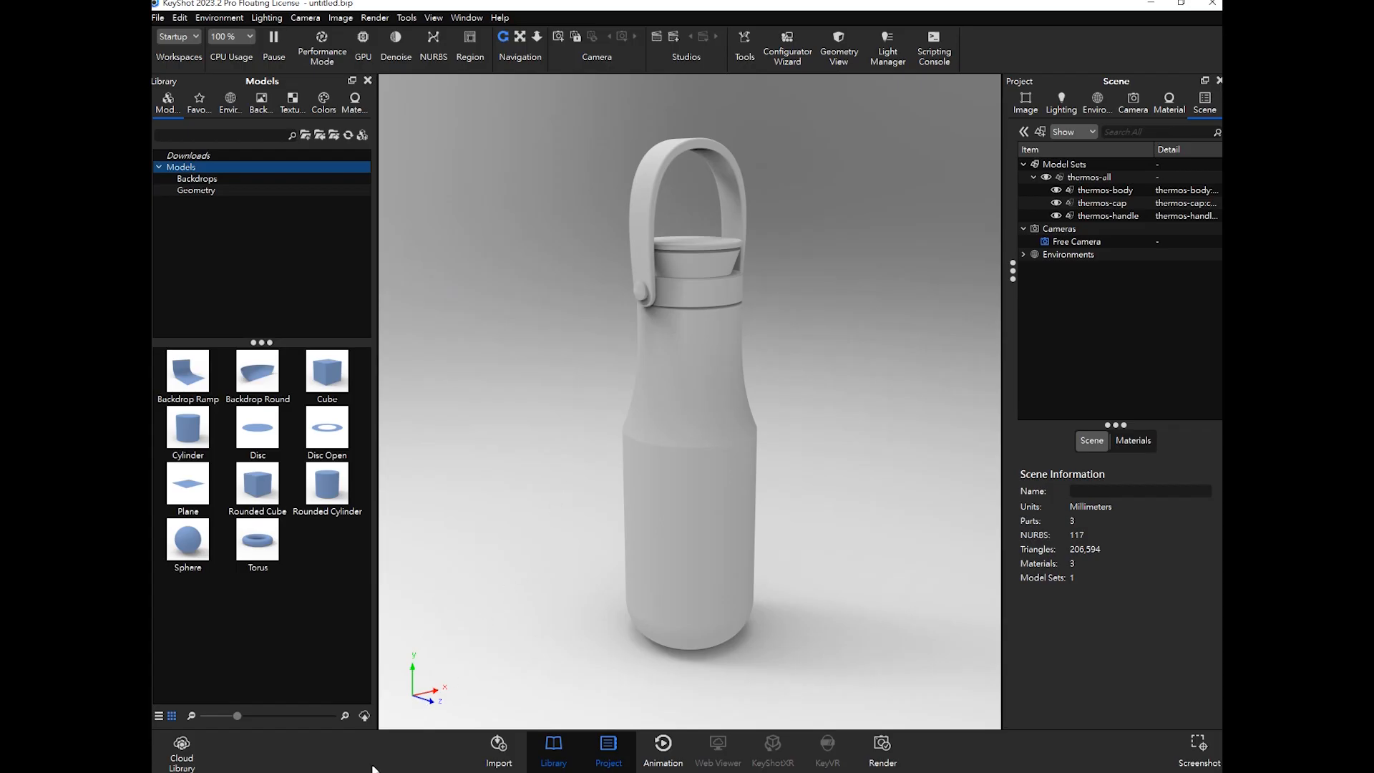
Step: Switch to the keyshot Render notes in Word and read the Heads-Up Display entry with its Time and Samples explanation
mouse_move(383, 737)
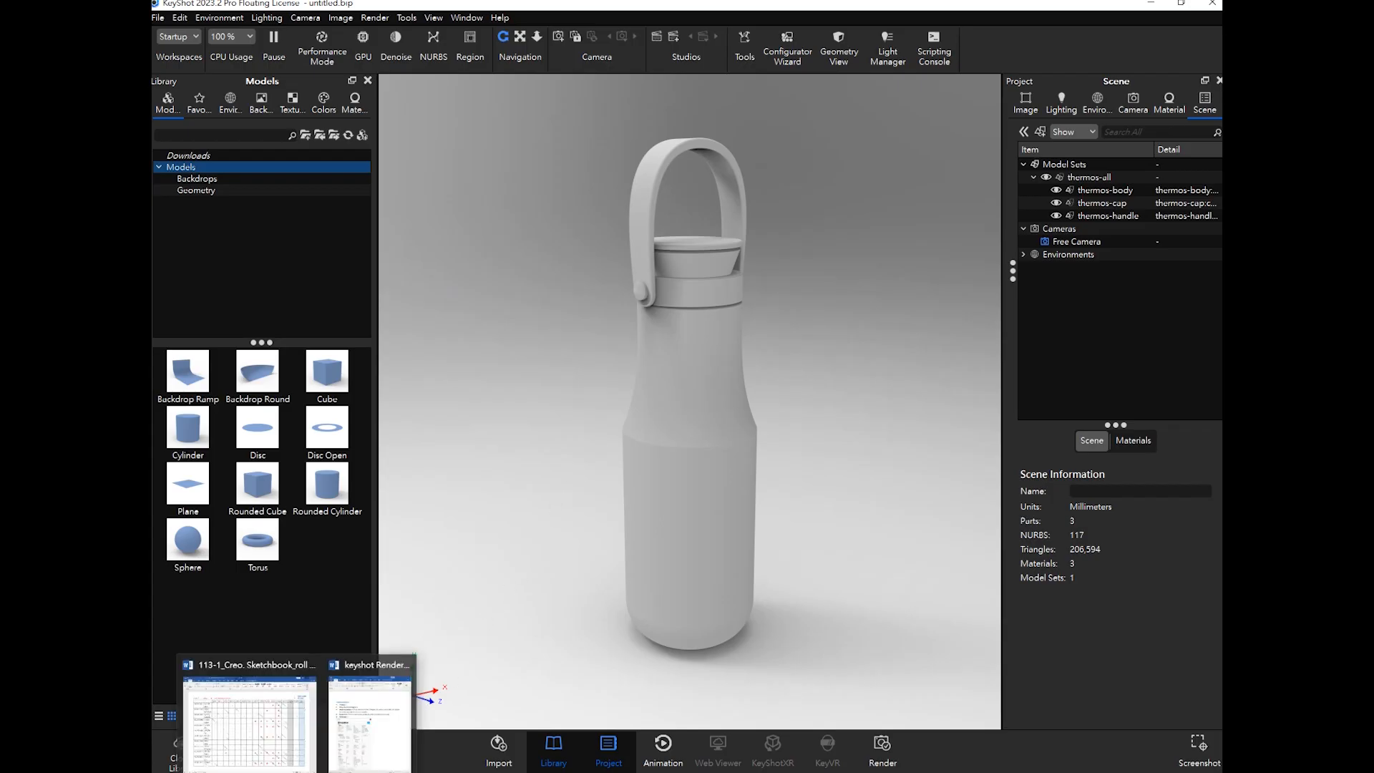
left_click(383, 737)
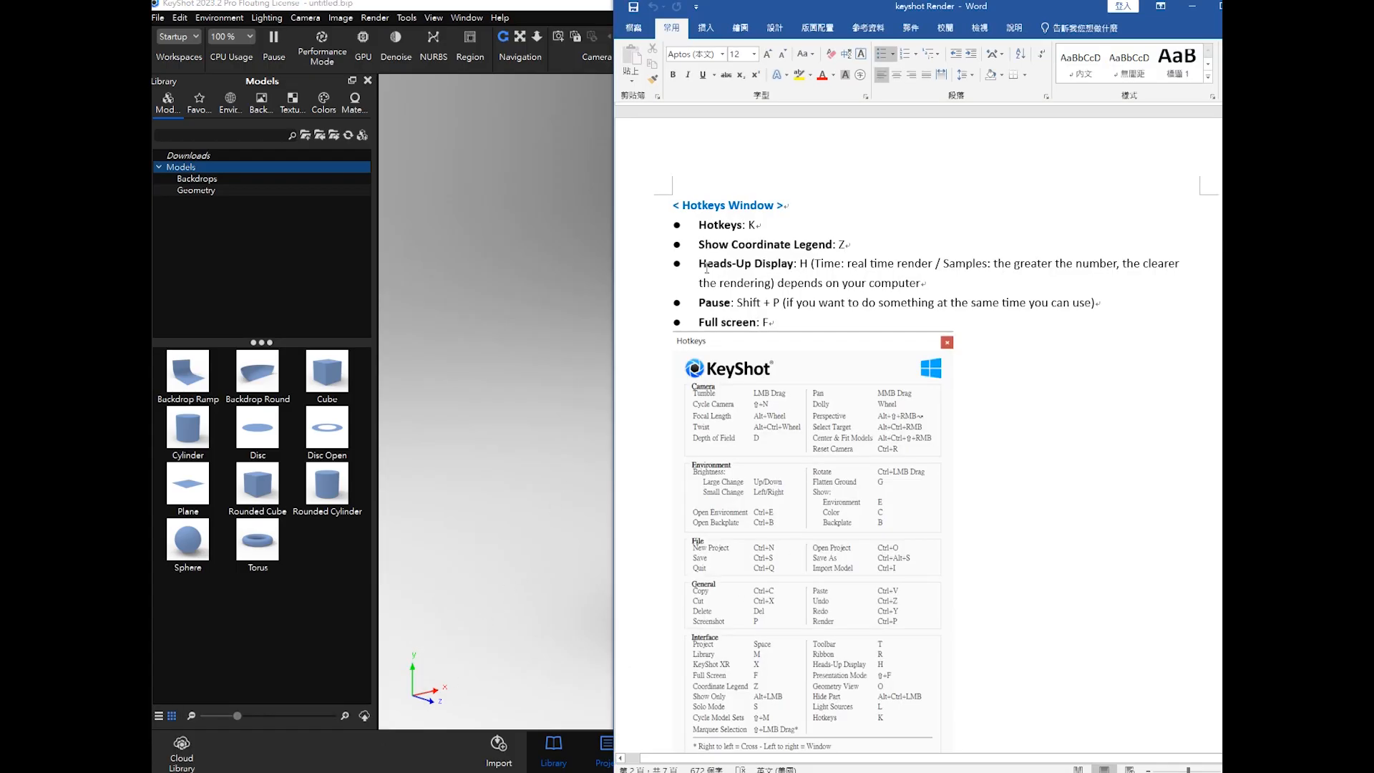
left_click_drag(701, 264, 803, 263)
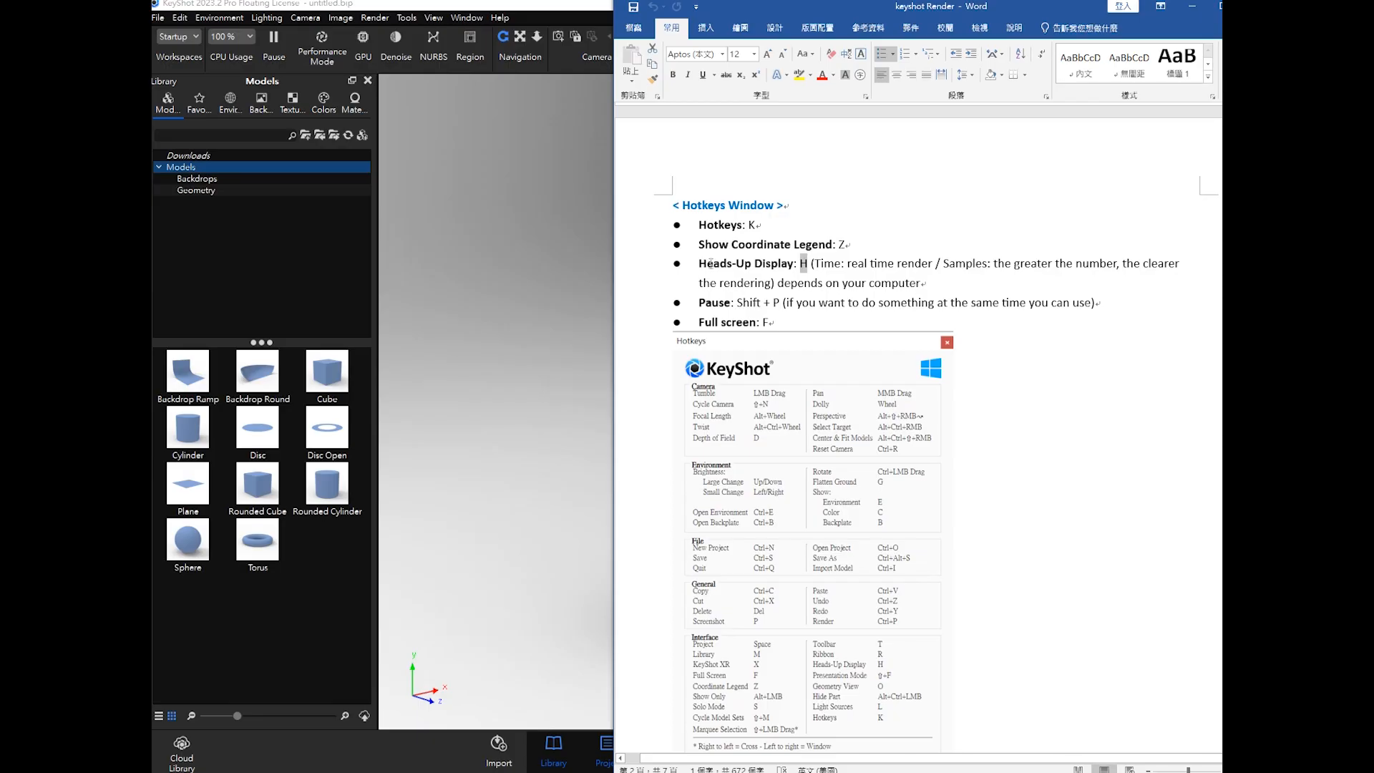
left_click(807, 264)
double_click(803, 262)
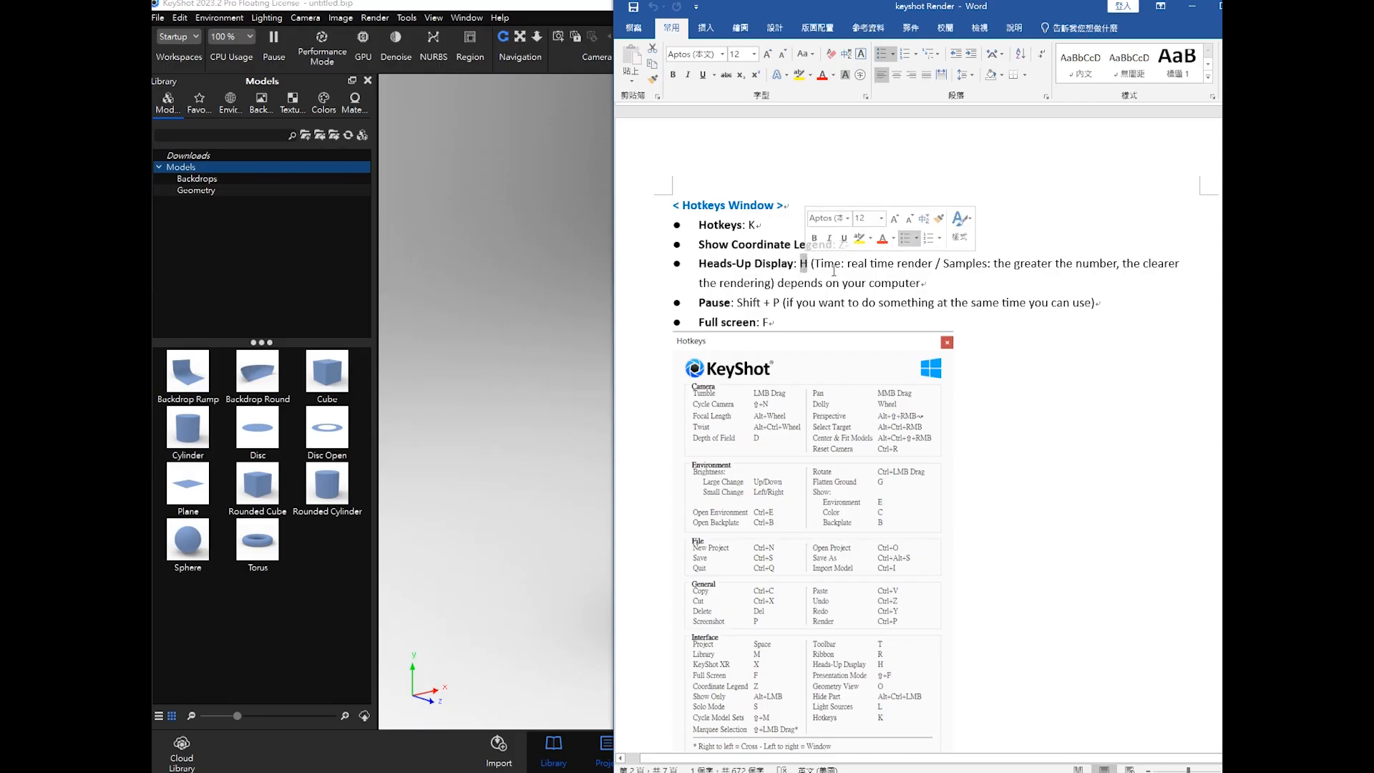
left_click_drag(847, 264, 932, 263)
left_click(833, 263)
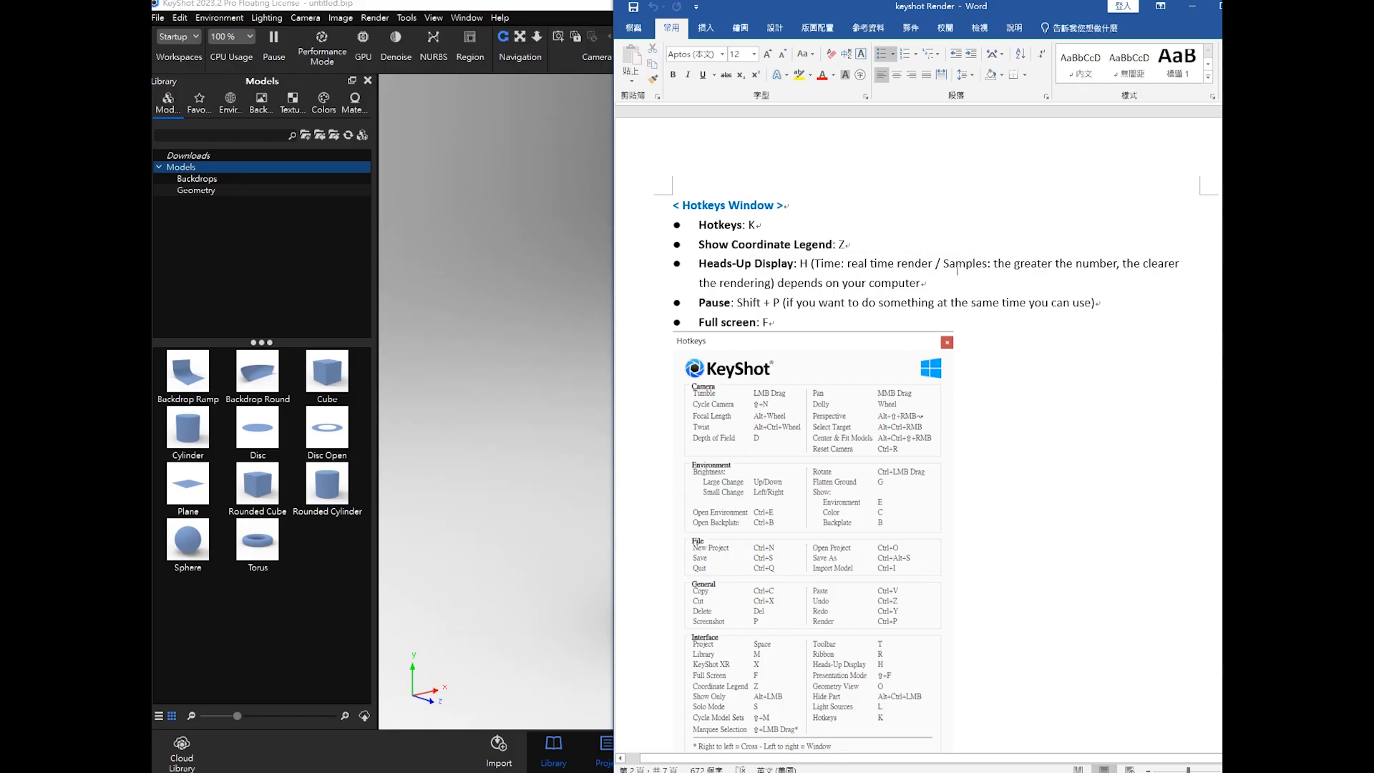
Step: Switch to KeyShot, show the heads-up display and pause the real-time rendering
left_click(600, 256)
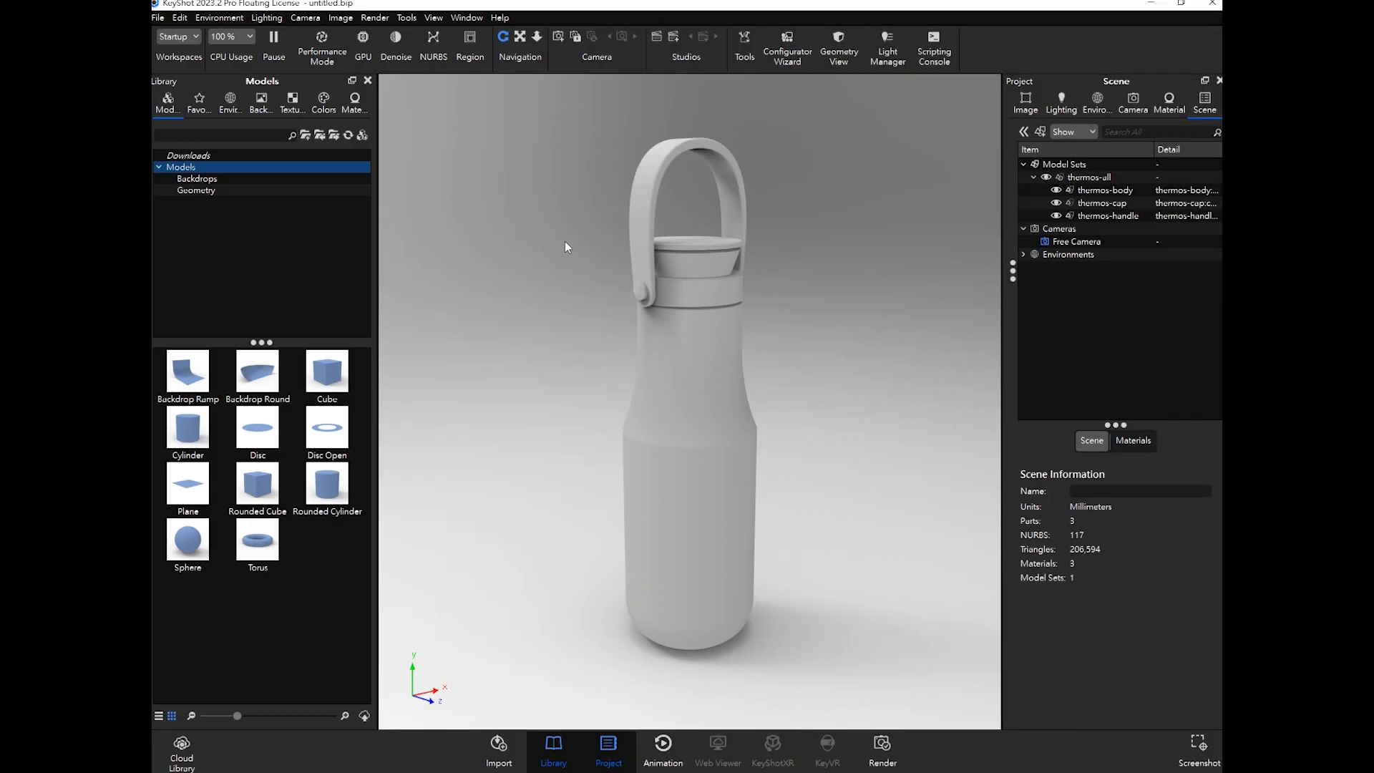
key("h")
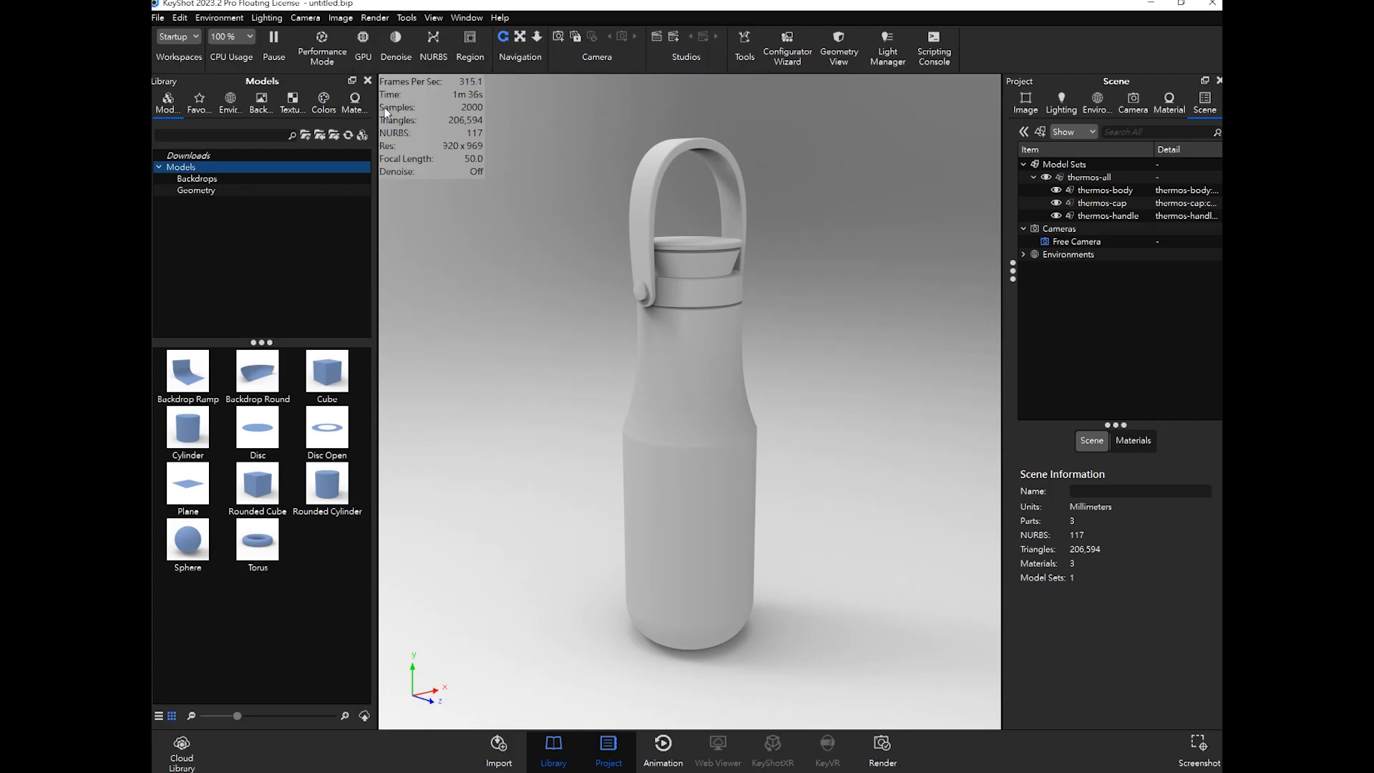
left_click(281, 57)
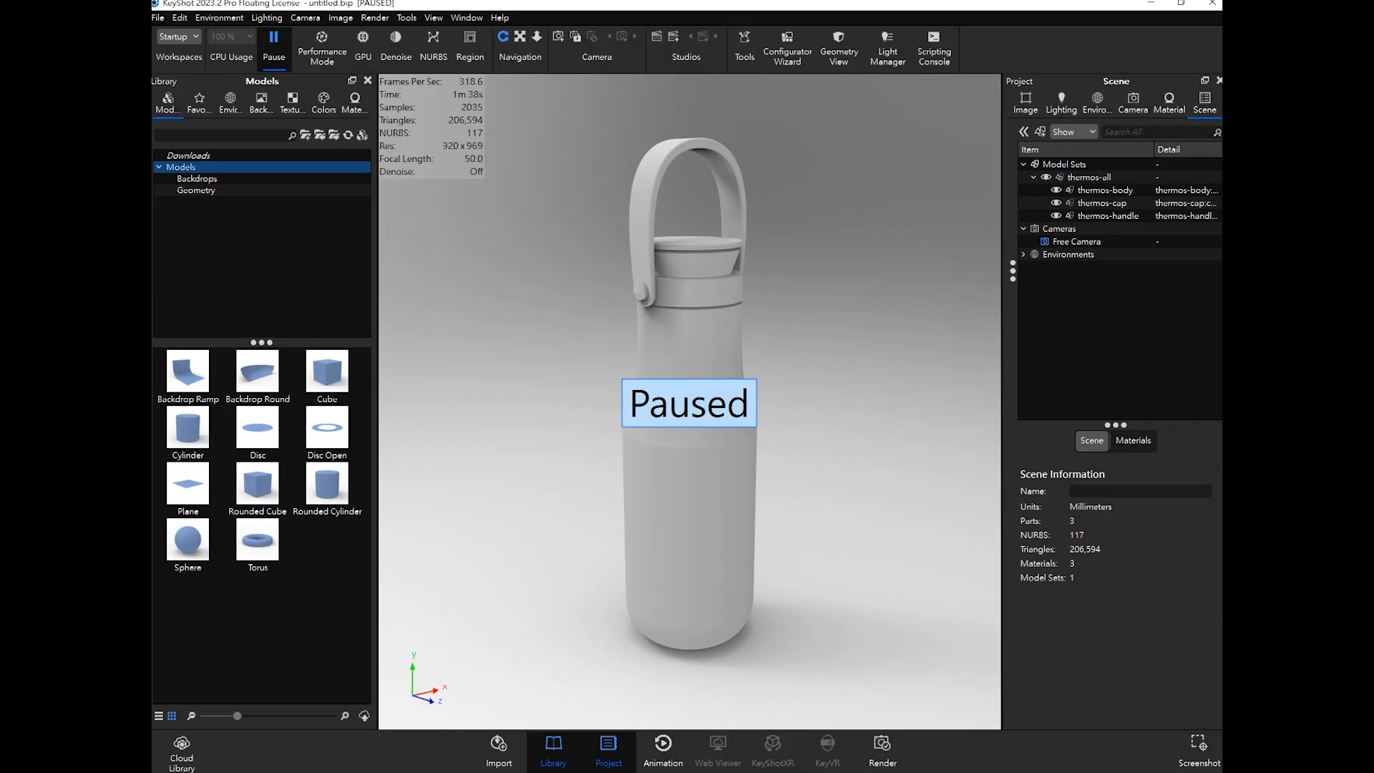
Step: Switch to the Word notes and review the basic scene rendering steps, the reference images and the Material Graph section
mouse_move(251, 772)
left_click(368, 723)
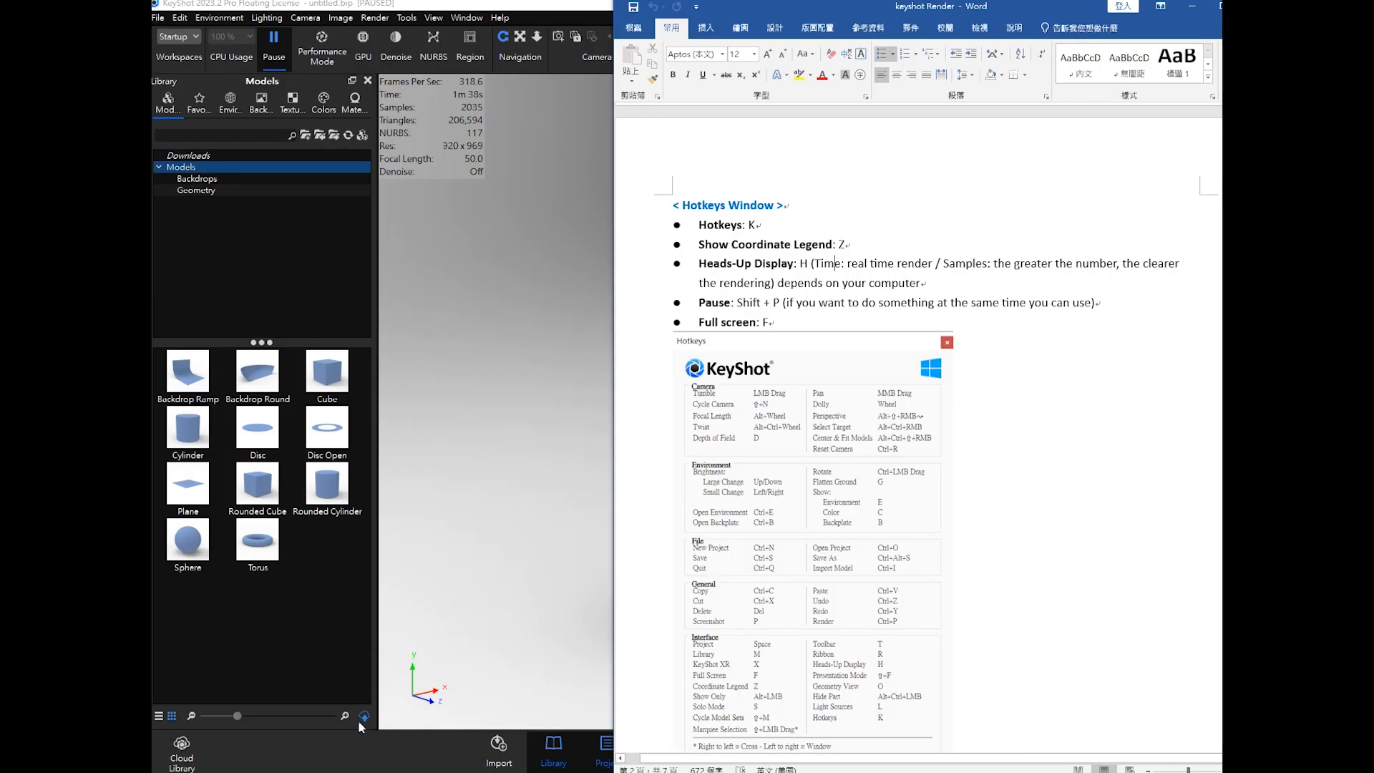
scroll(1002, 367, "down", 10)
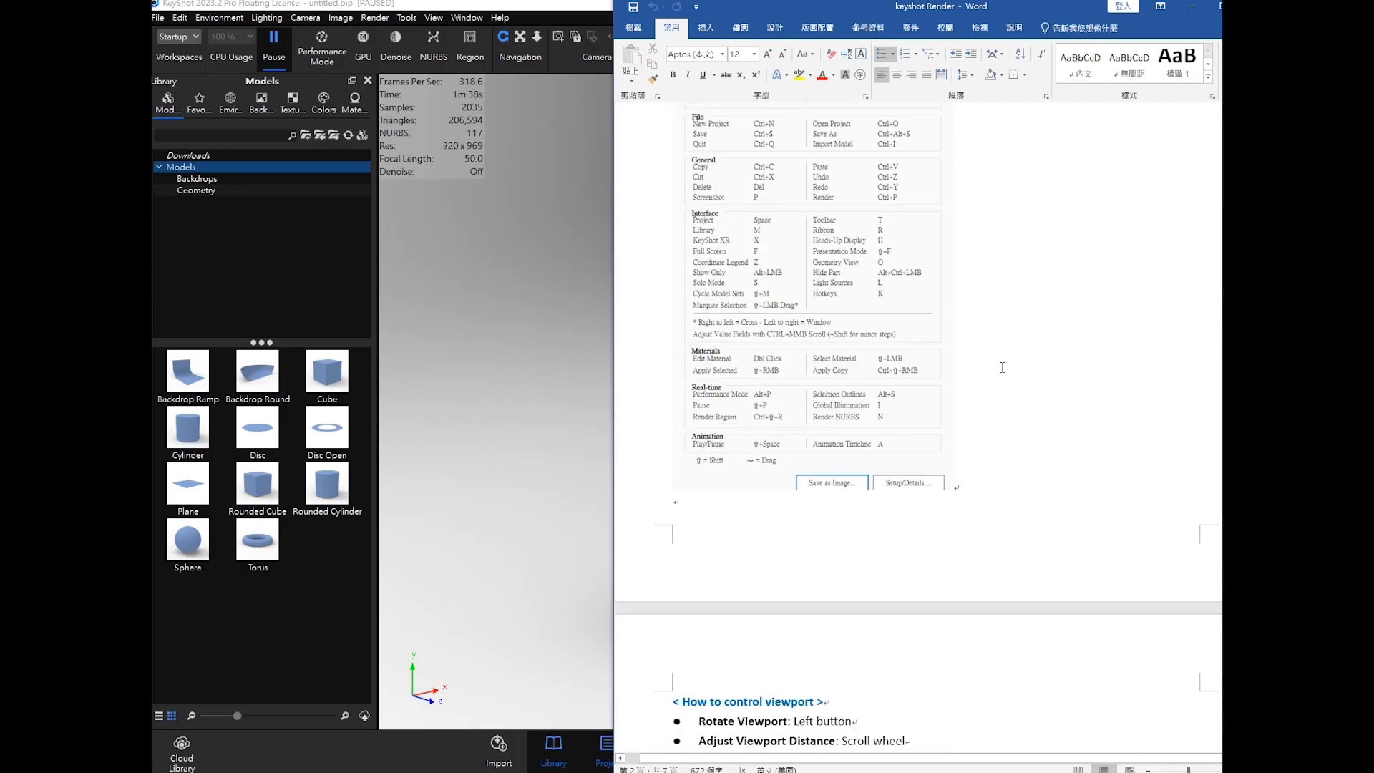
scroll(1002, 367, "down", 15)
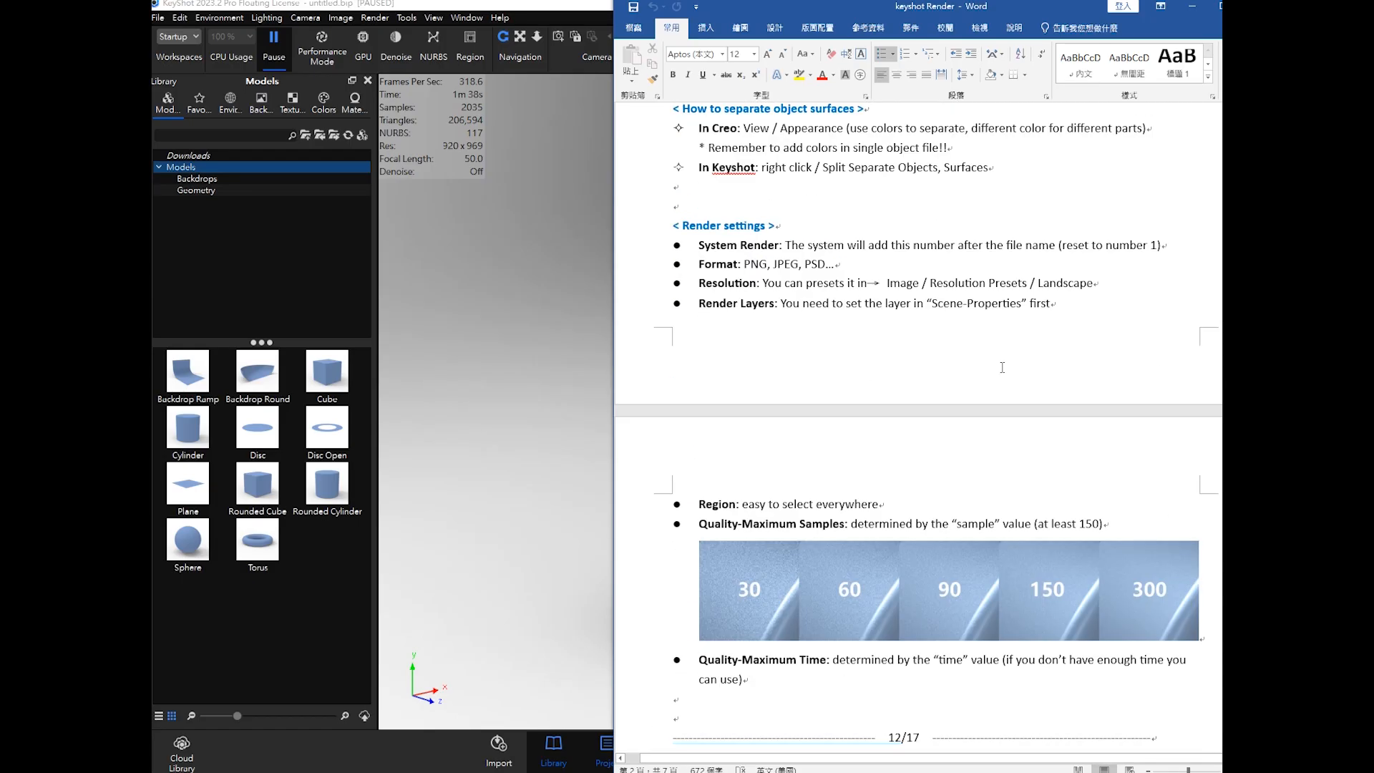
scroll(1007, 366, "down", 20)
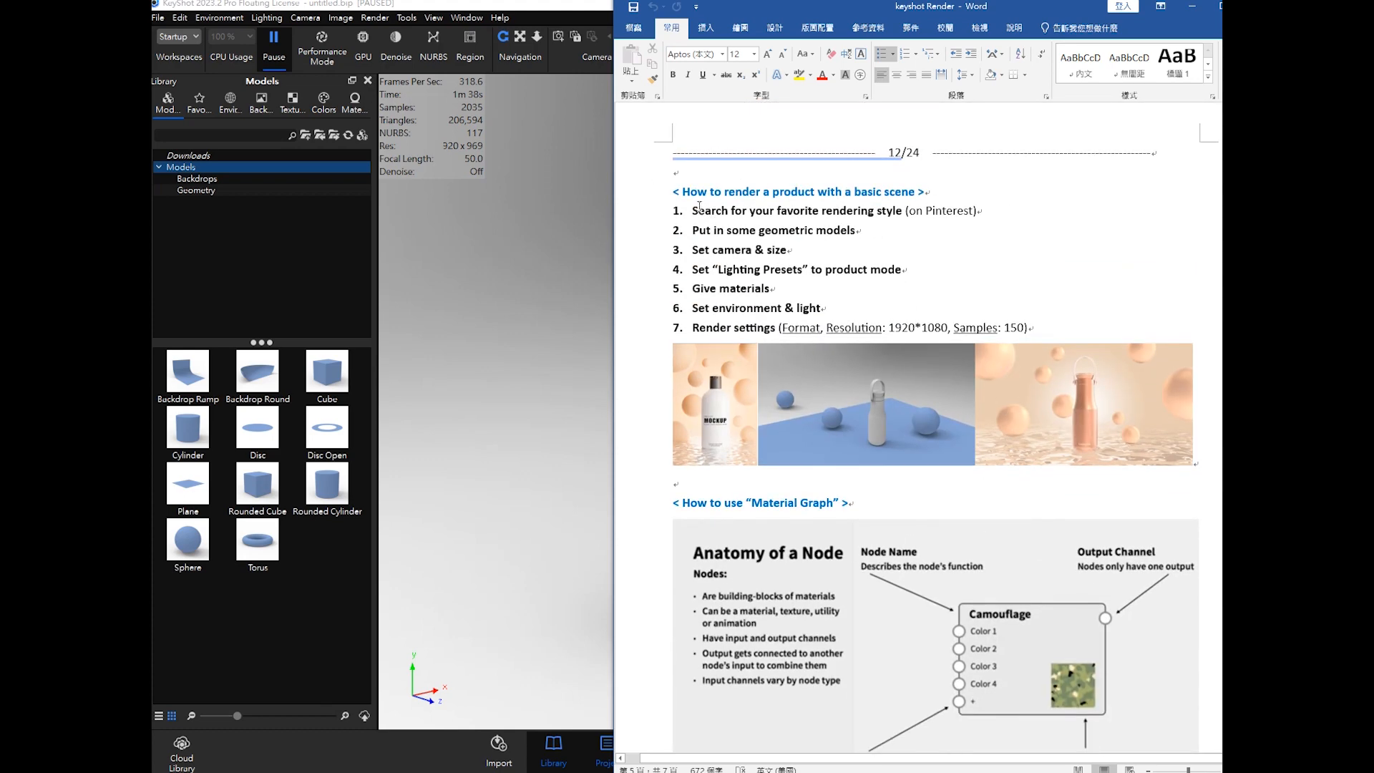
left_click_drag(684, 191, 772, 192)
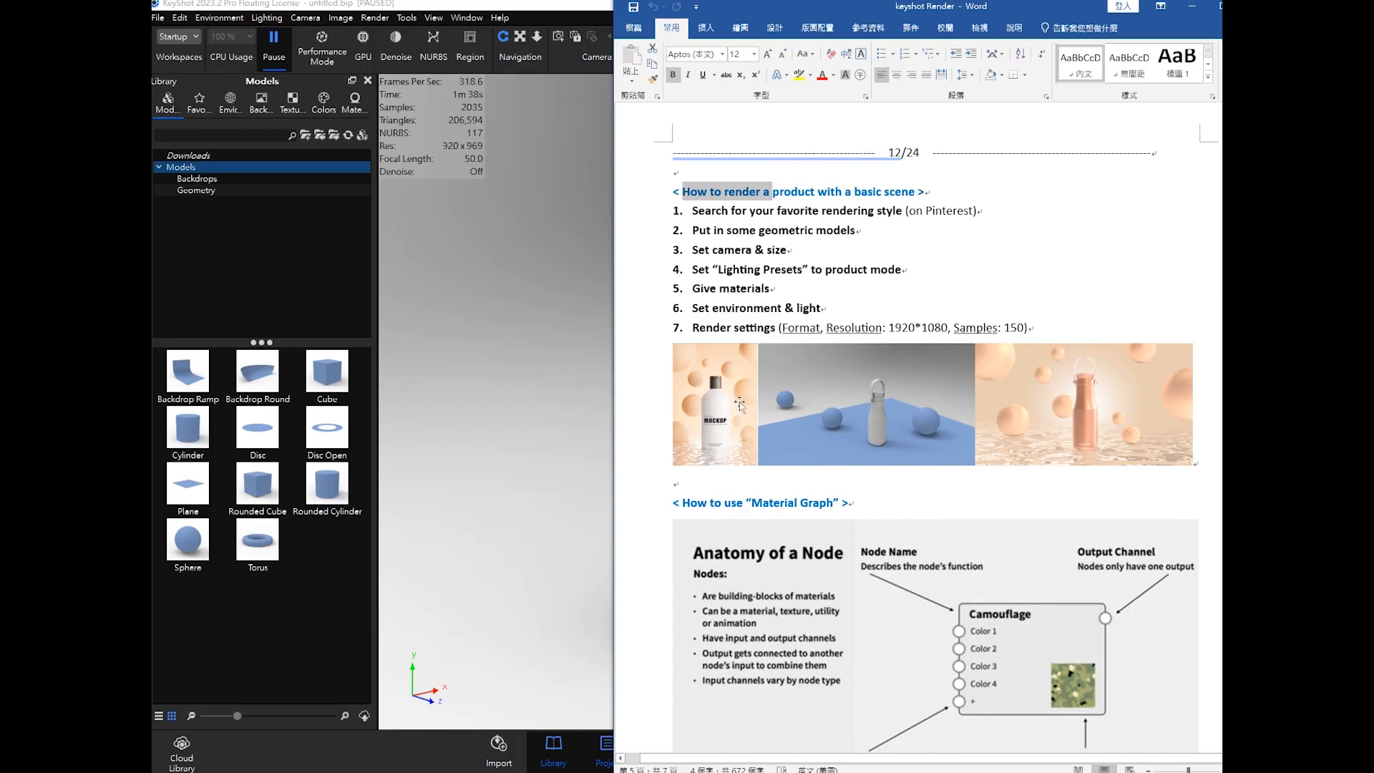
left_click(771, 288)
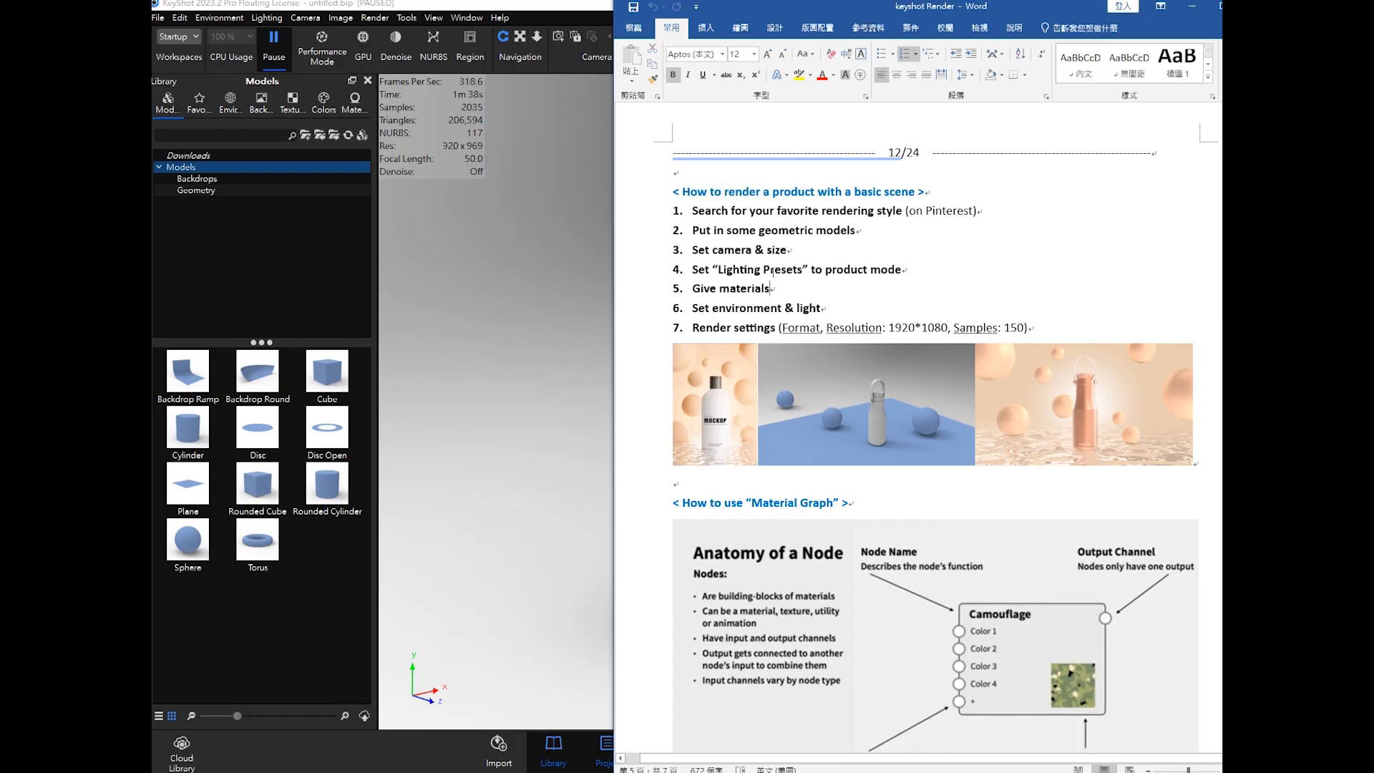
left_click(734, 391)
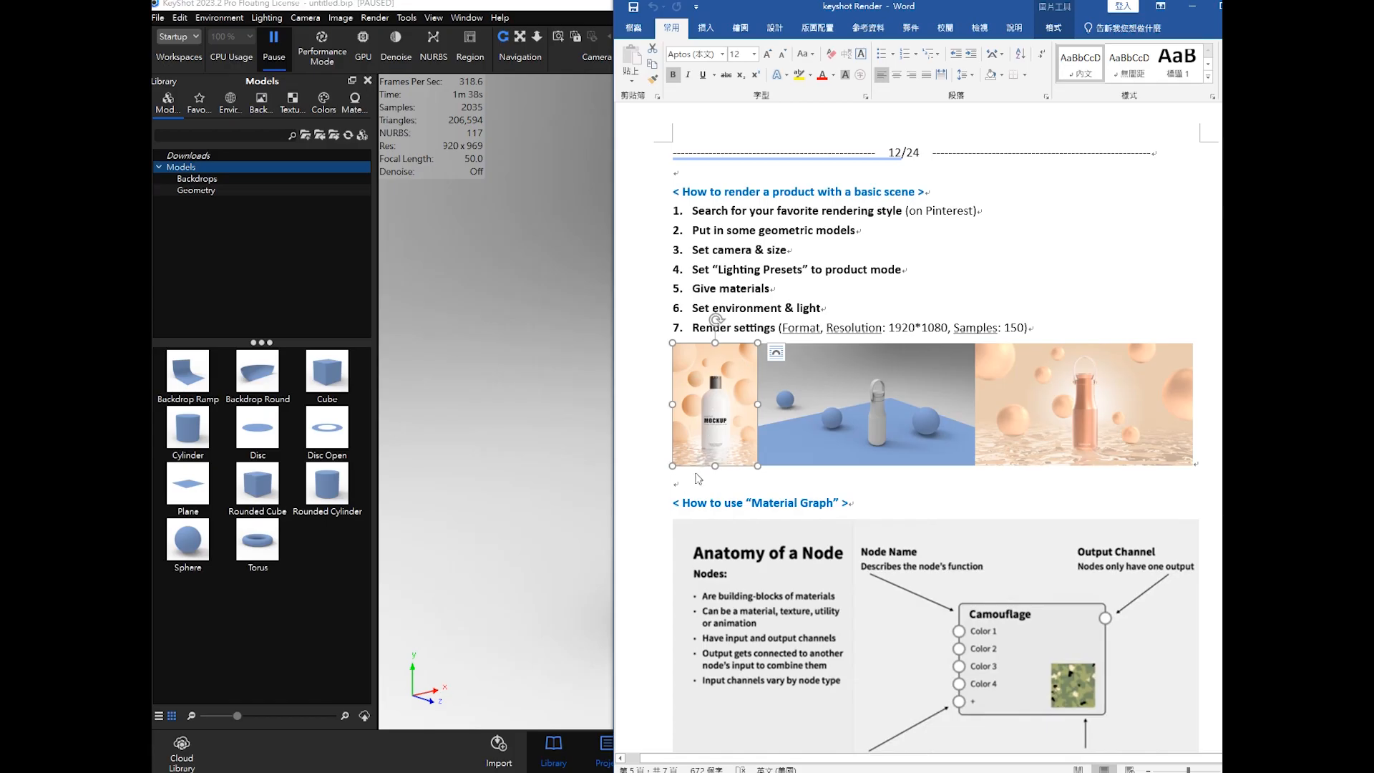
left_click(757, 247)
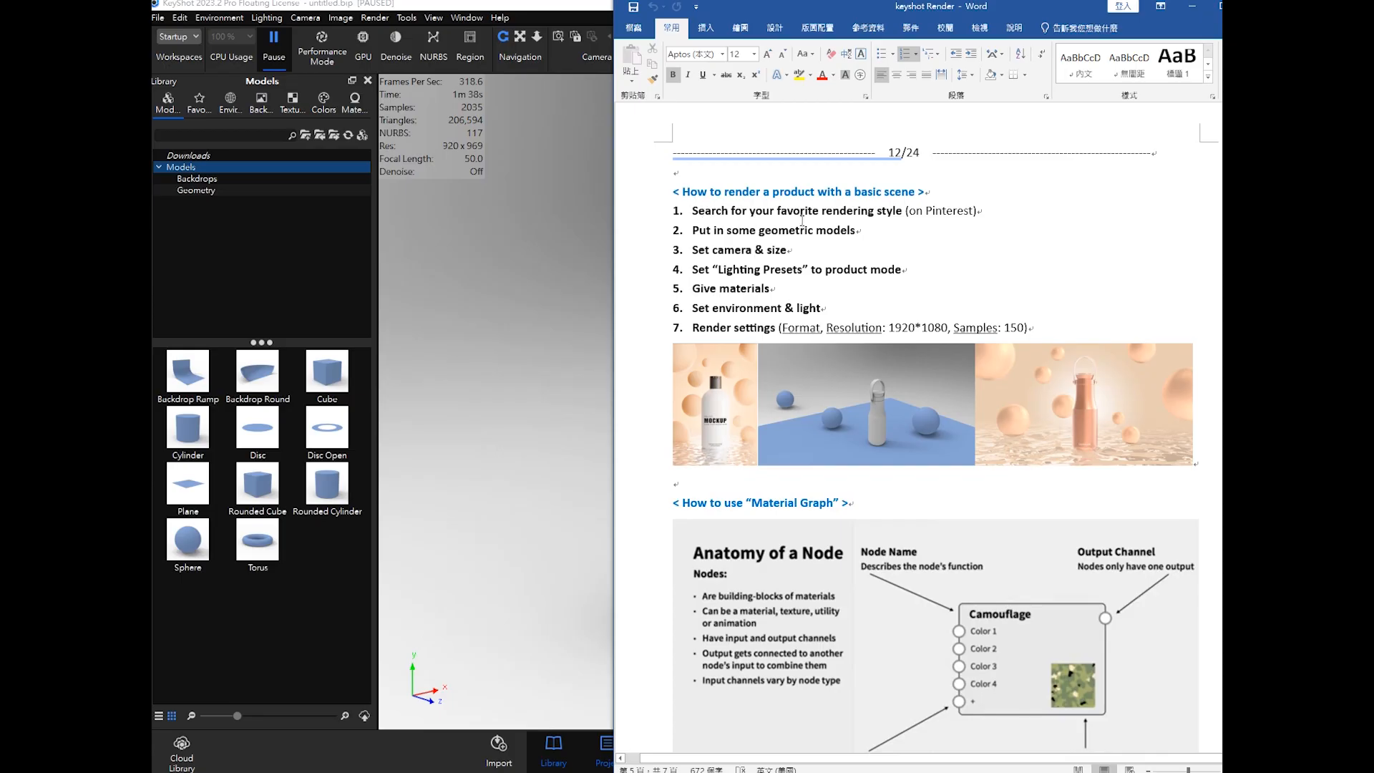
left_click_drag(751, 210, 903, 215)
key("Right")
scroll(955, 458, "down", 3)
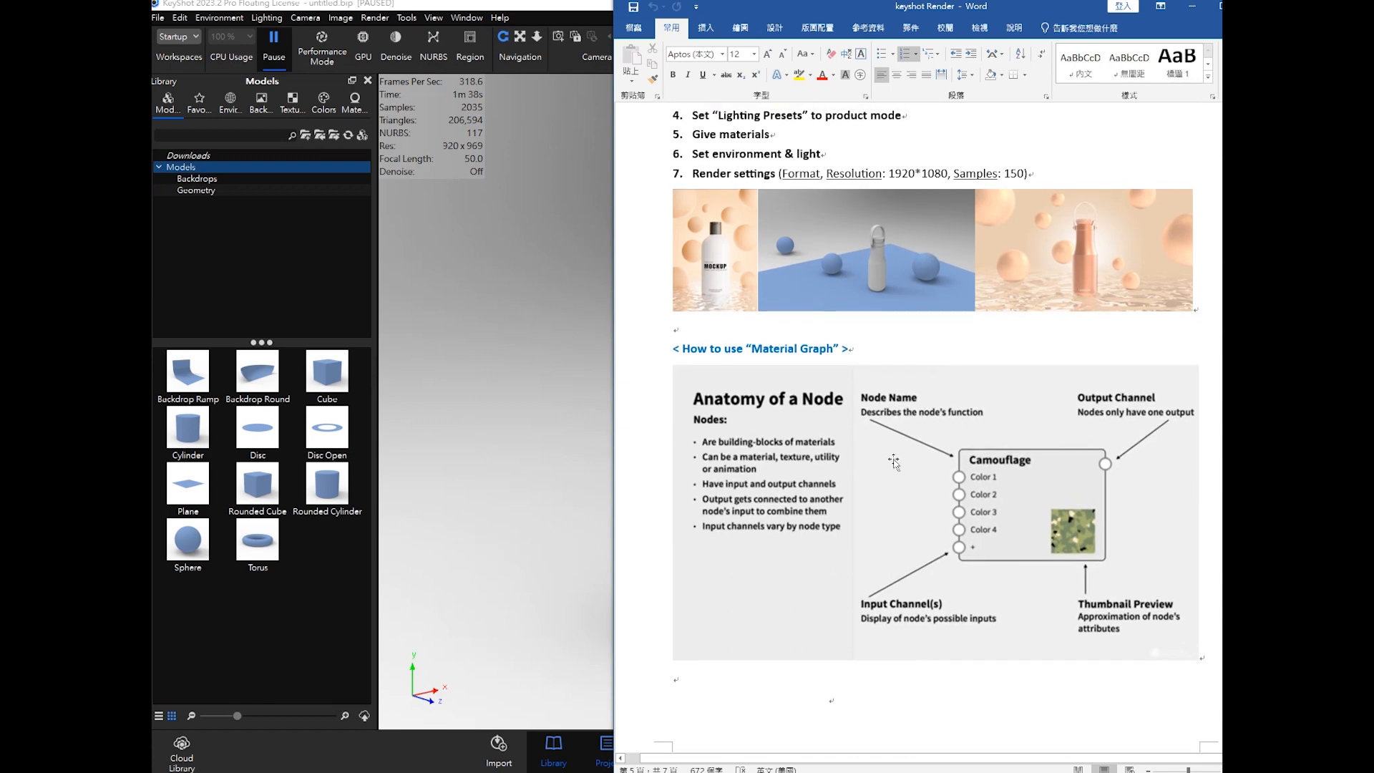
Step: Switch to Chrome and browse the Pinterest "product rendering" search results for a preferred rendering style
scroll(887, 482, "up", 3)
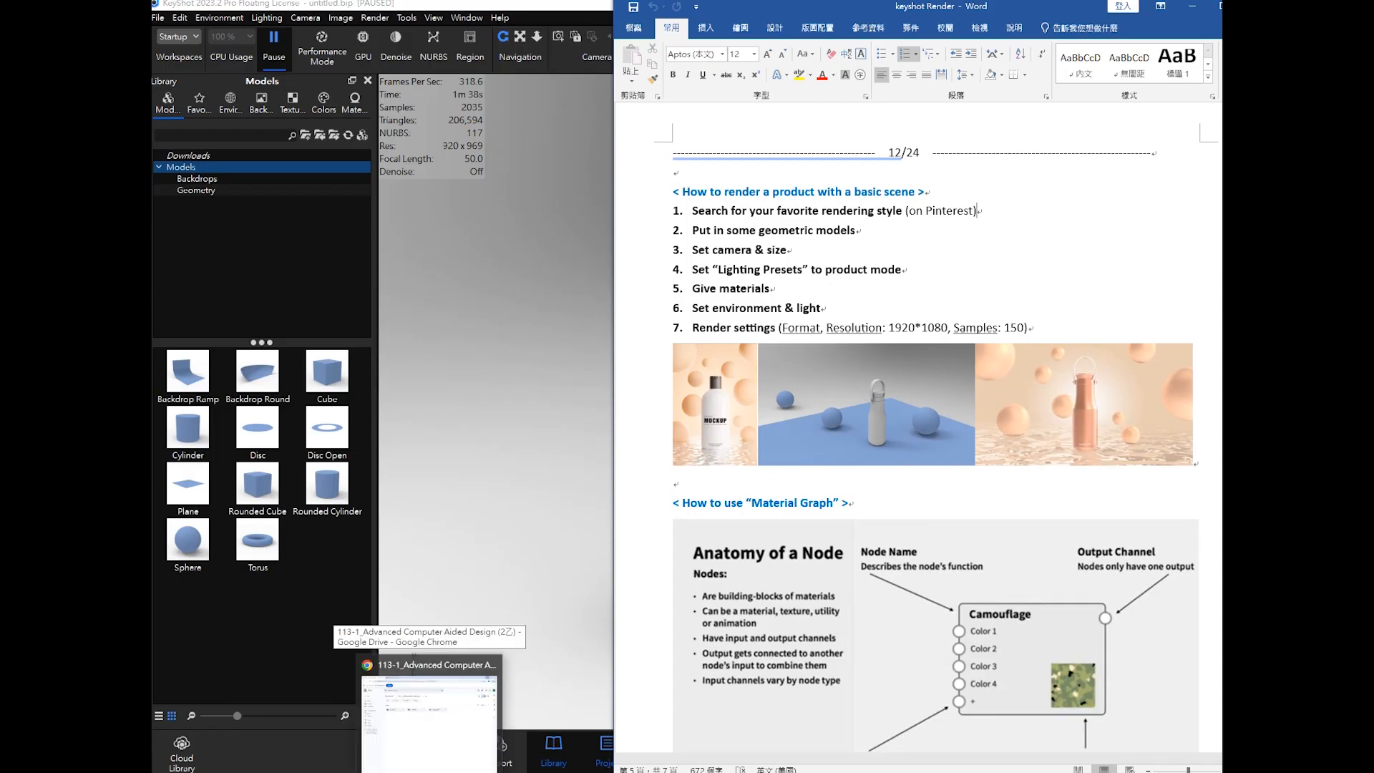
left_click(430, 709)
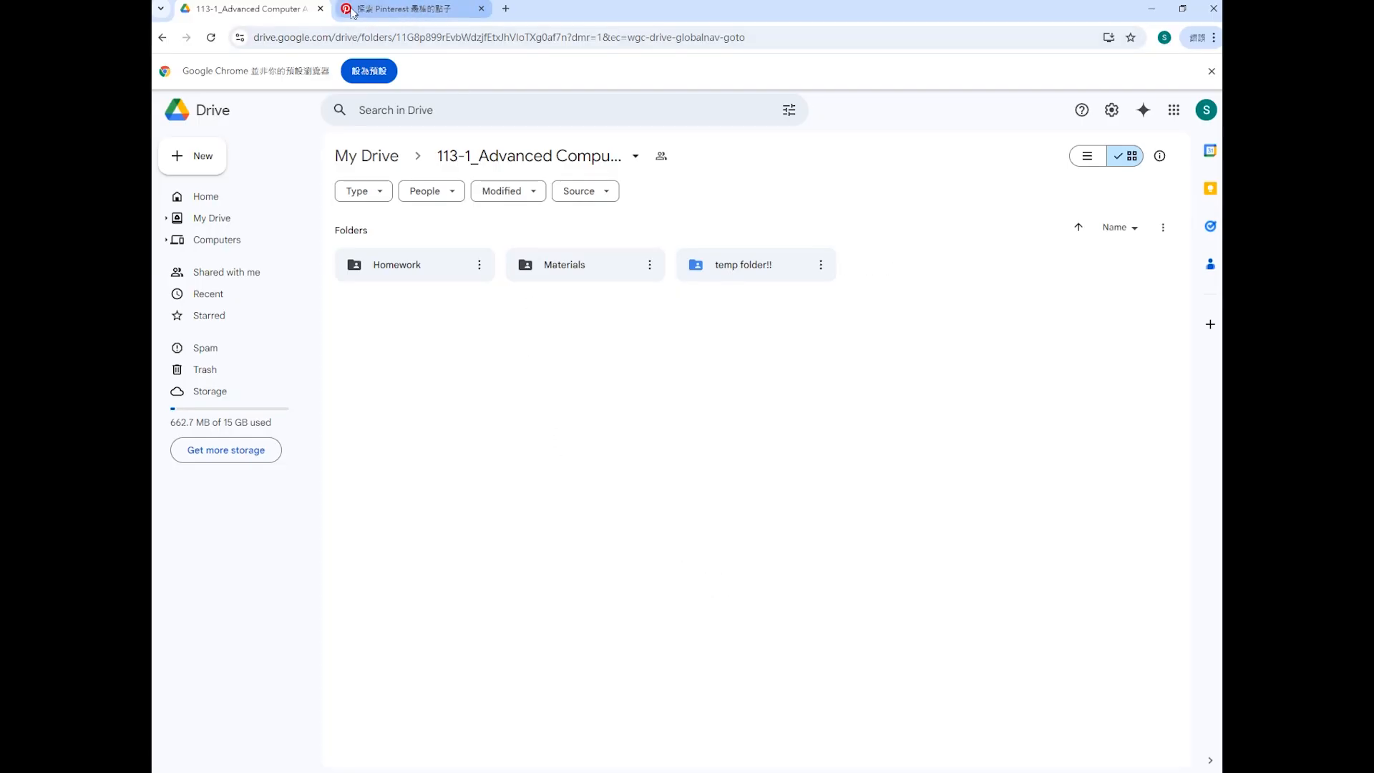
left_click(407, 9)
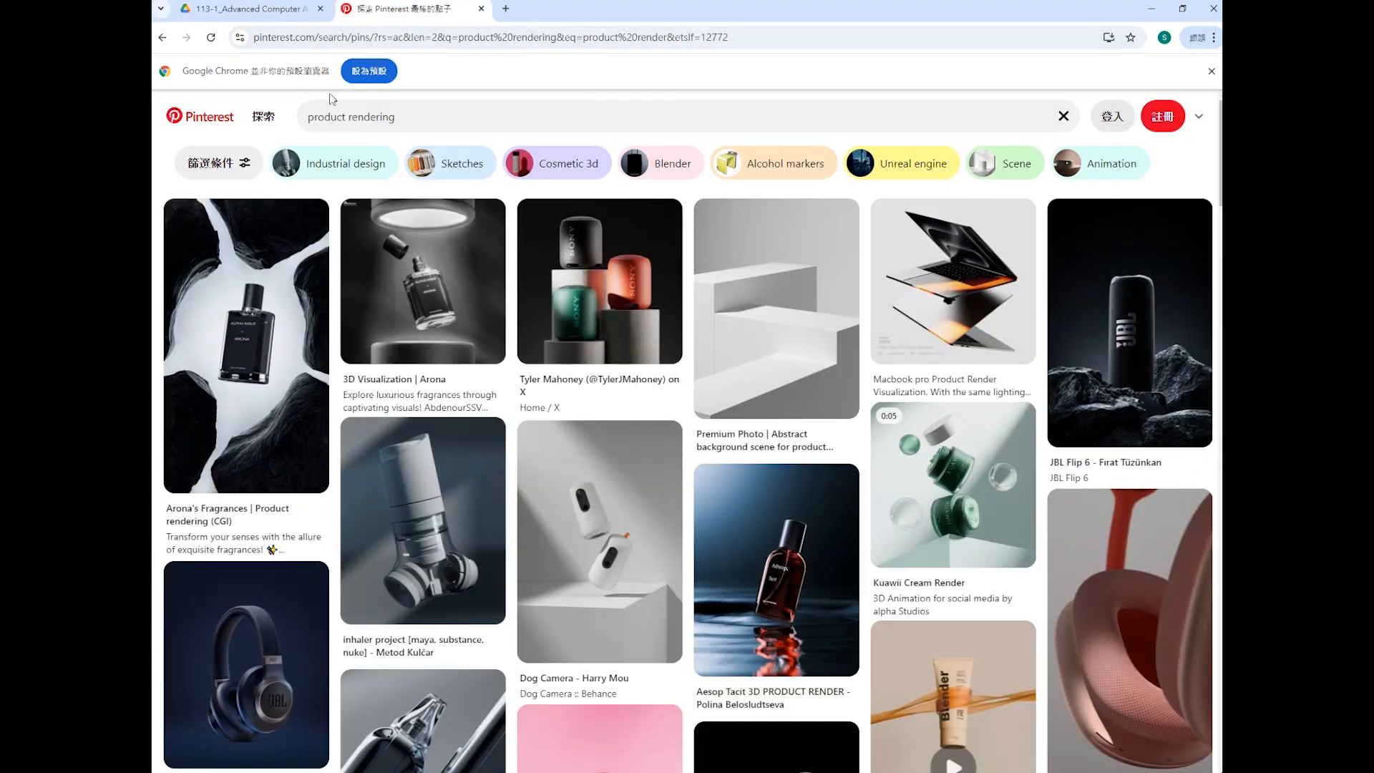
mouse_move(580, 285)
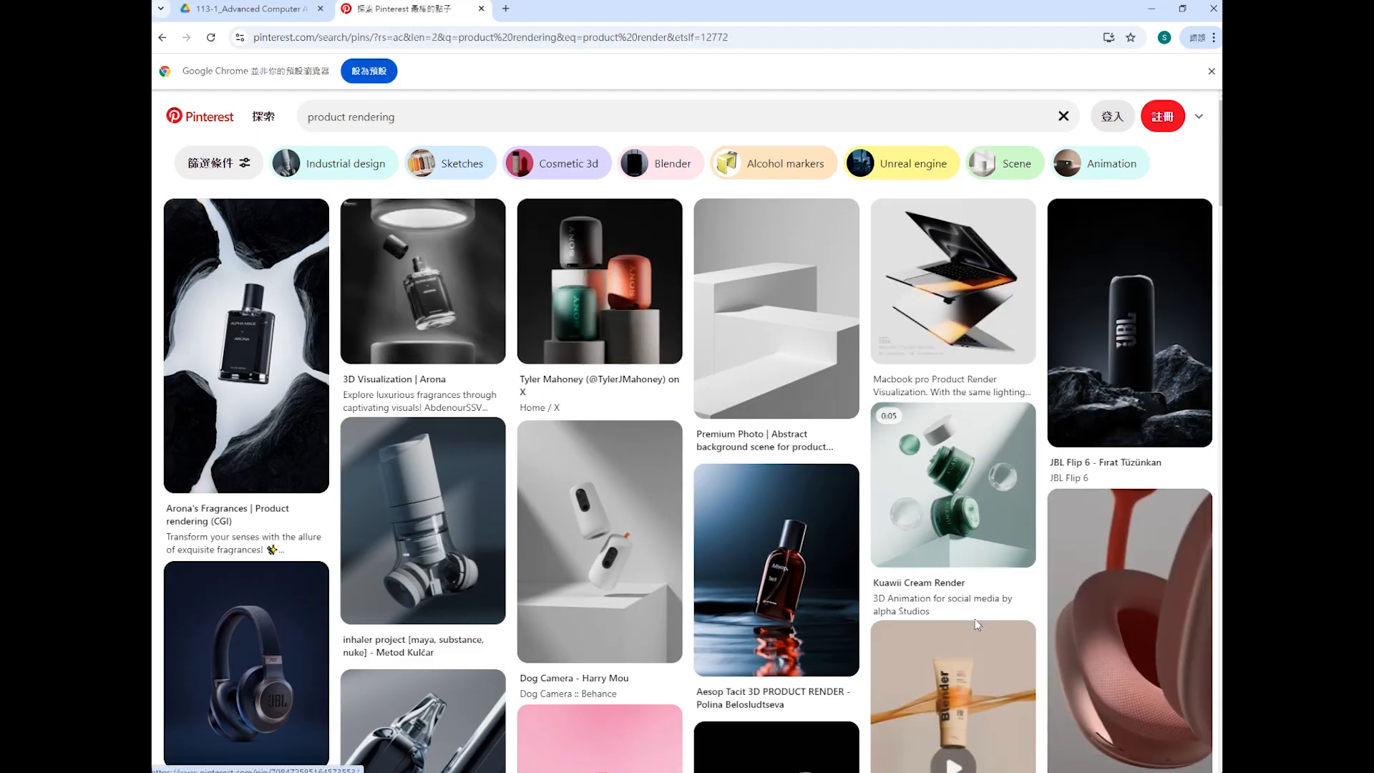
scroll(832, 552, "down", 5)
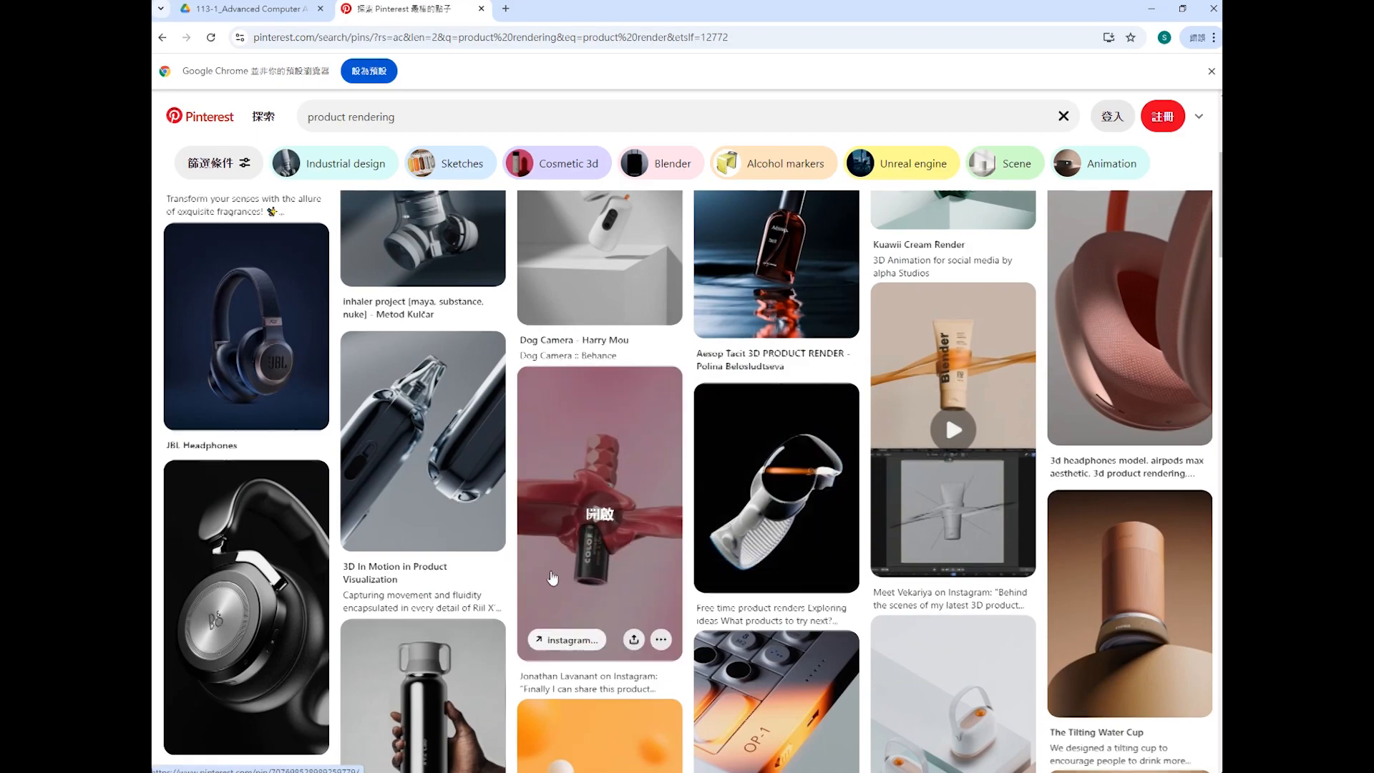
scroll(729, 600, "down", 5)
scroll(729, 600, "up", 10)
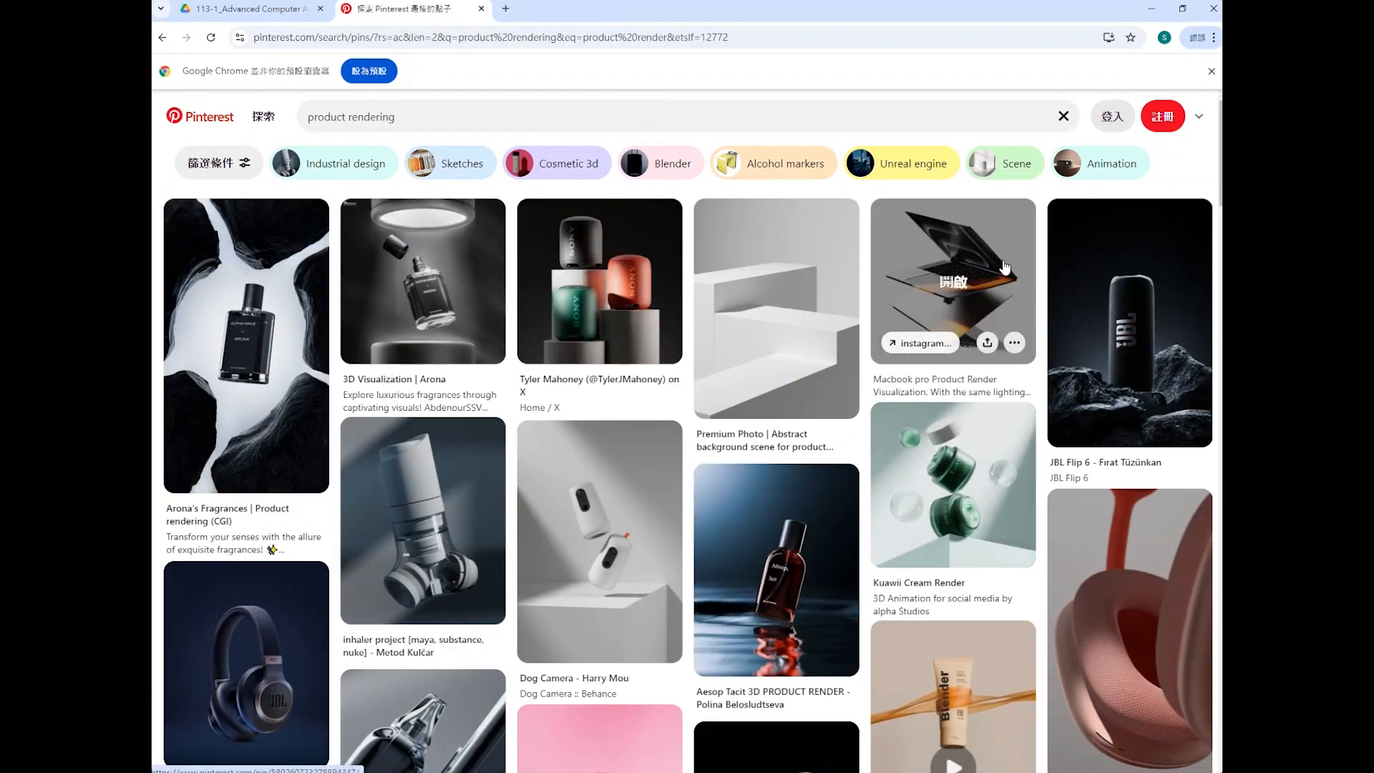
left_click(1151, 9)
Step: Review the first two basic scene steps in the Word notes, on searching for a rendering style and adding geometric models
left_click(856, 230)
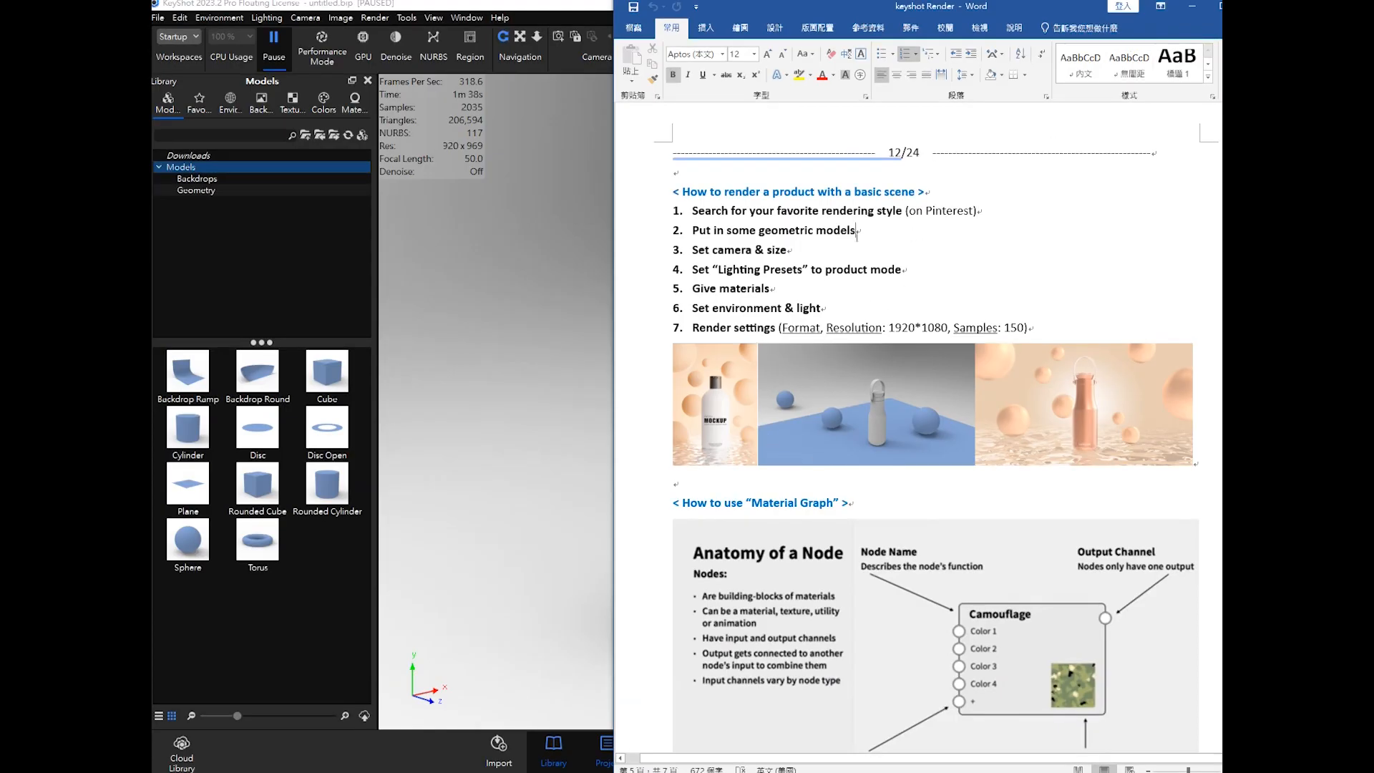
left_click_drag(692, 210, 981, 212)
left_click(978, 210)
left_click(877, 232)
left_click_drag(713, 231, 862, 231)
left_click(828, 296)
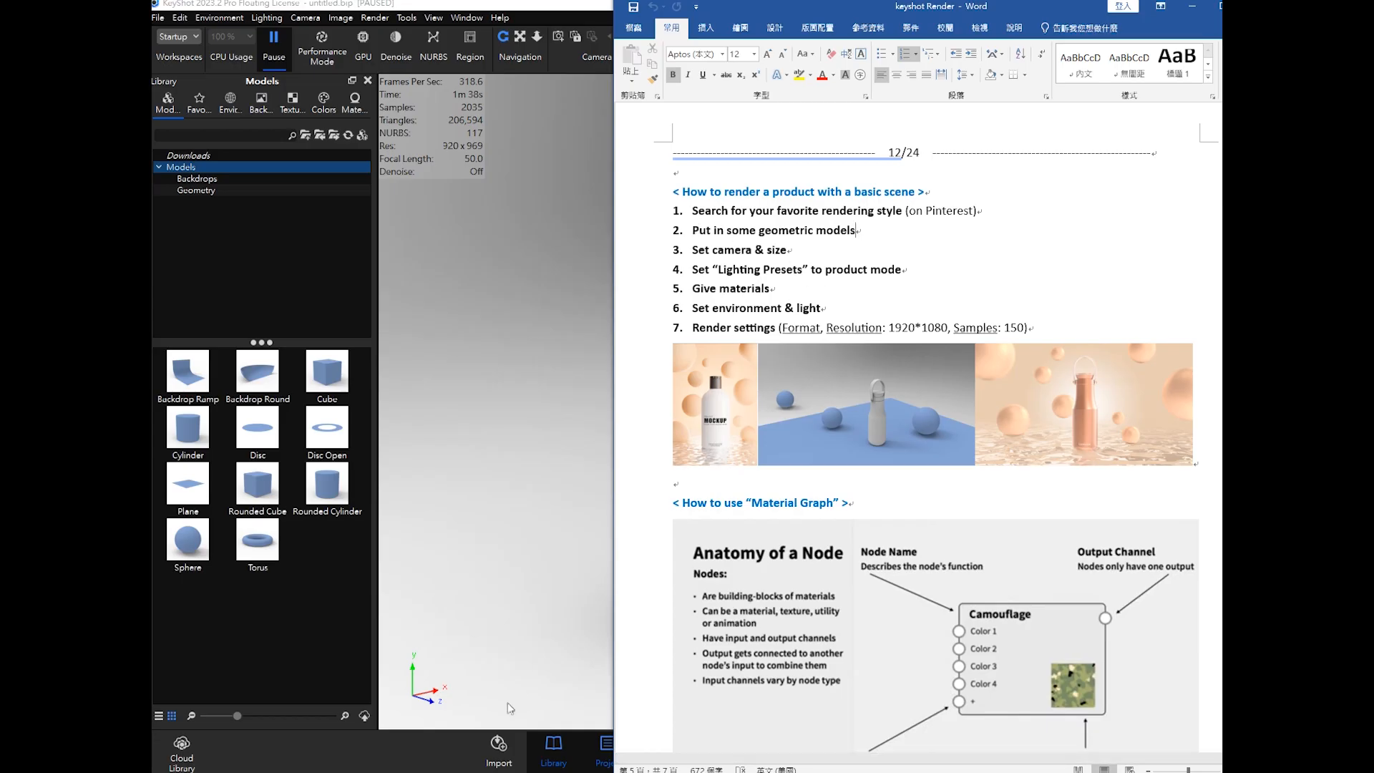
Step: View the Render Style 1 reference image from the Thermos-render folder, then close the image and minimize the folder
left_click(443, 771)
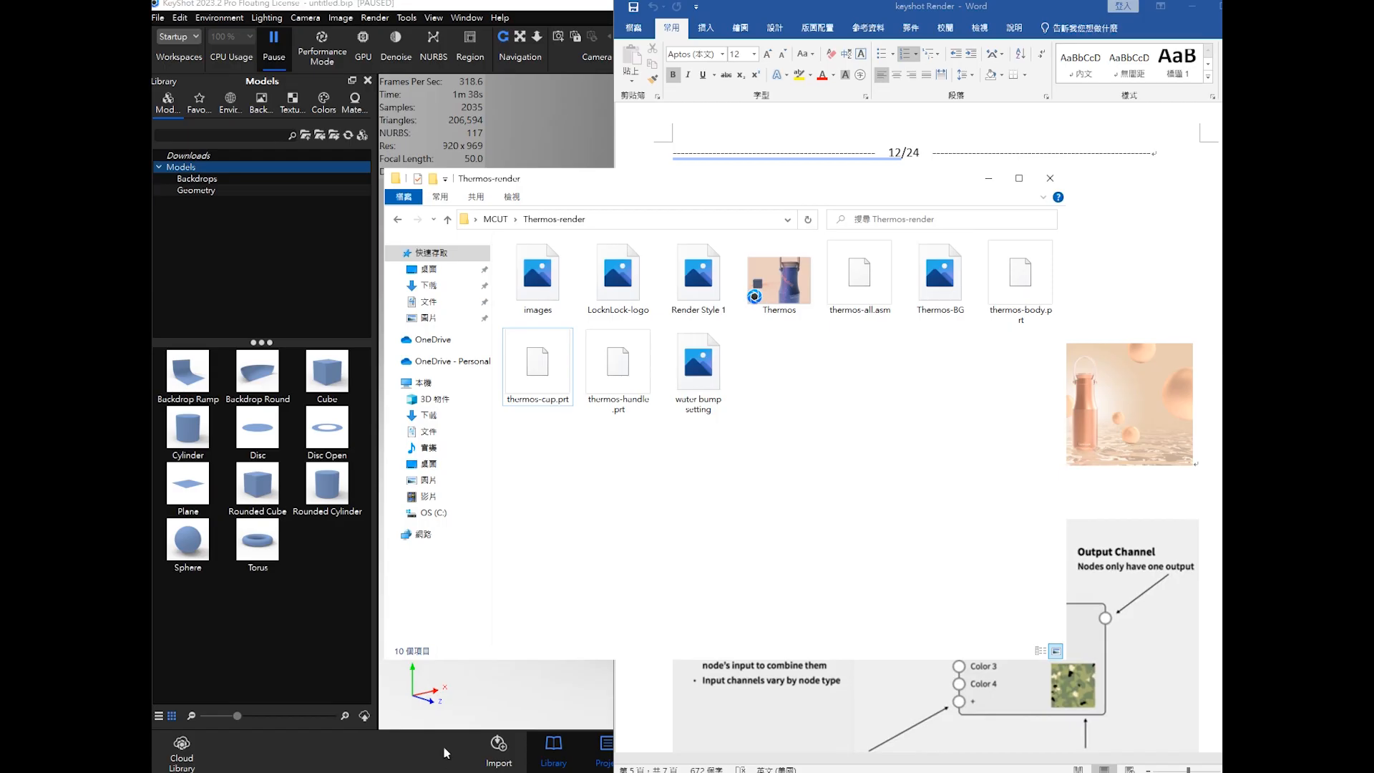
double_click(691, 270)
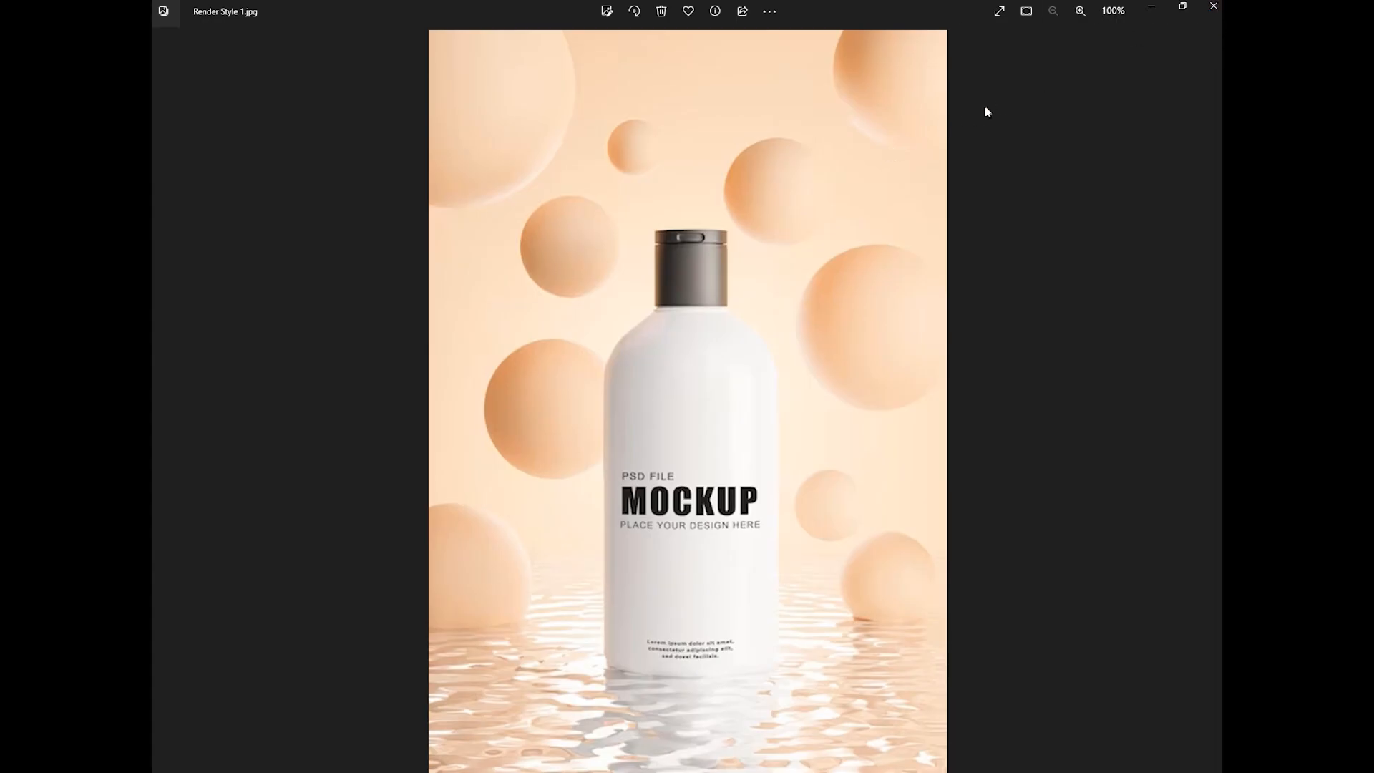
left_click(1214, 8)
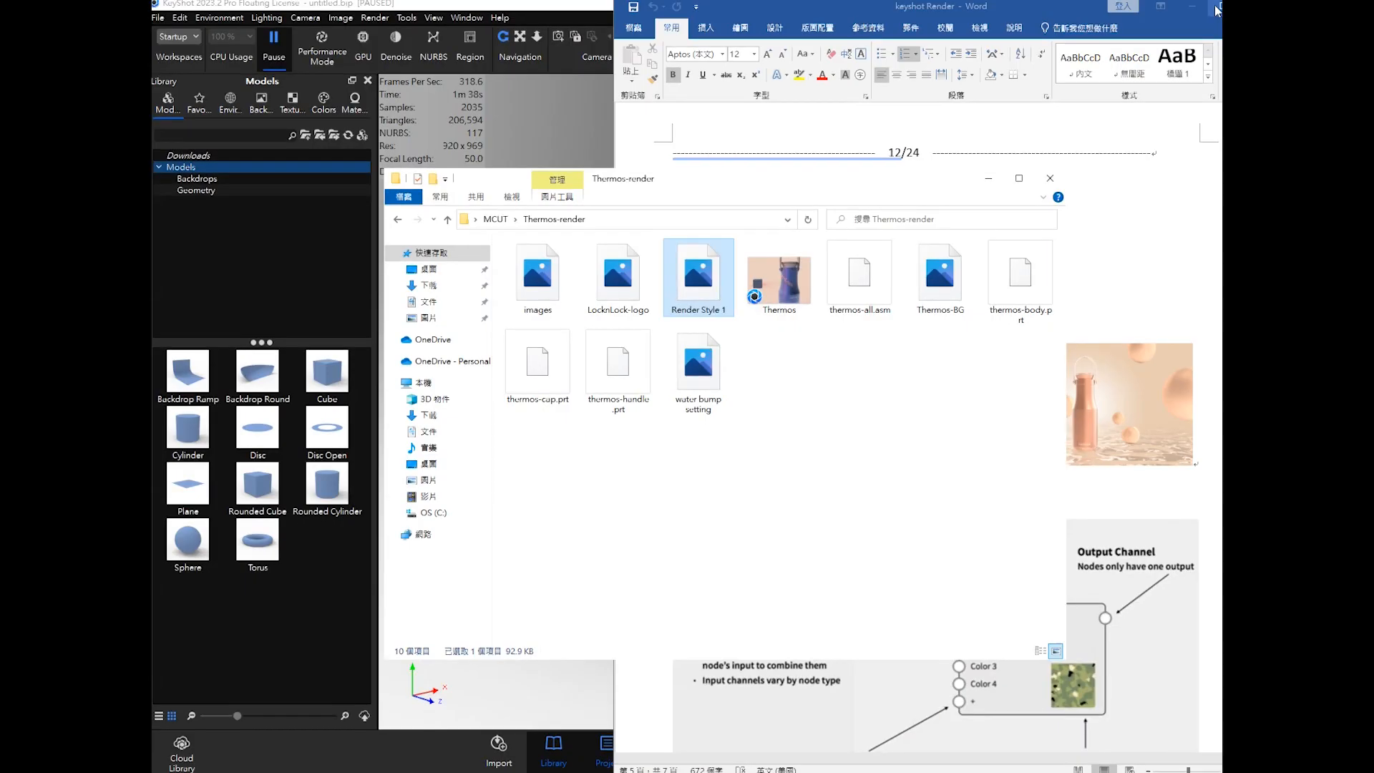
left_click(989, 179)
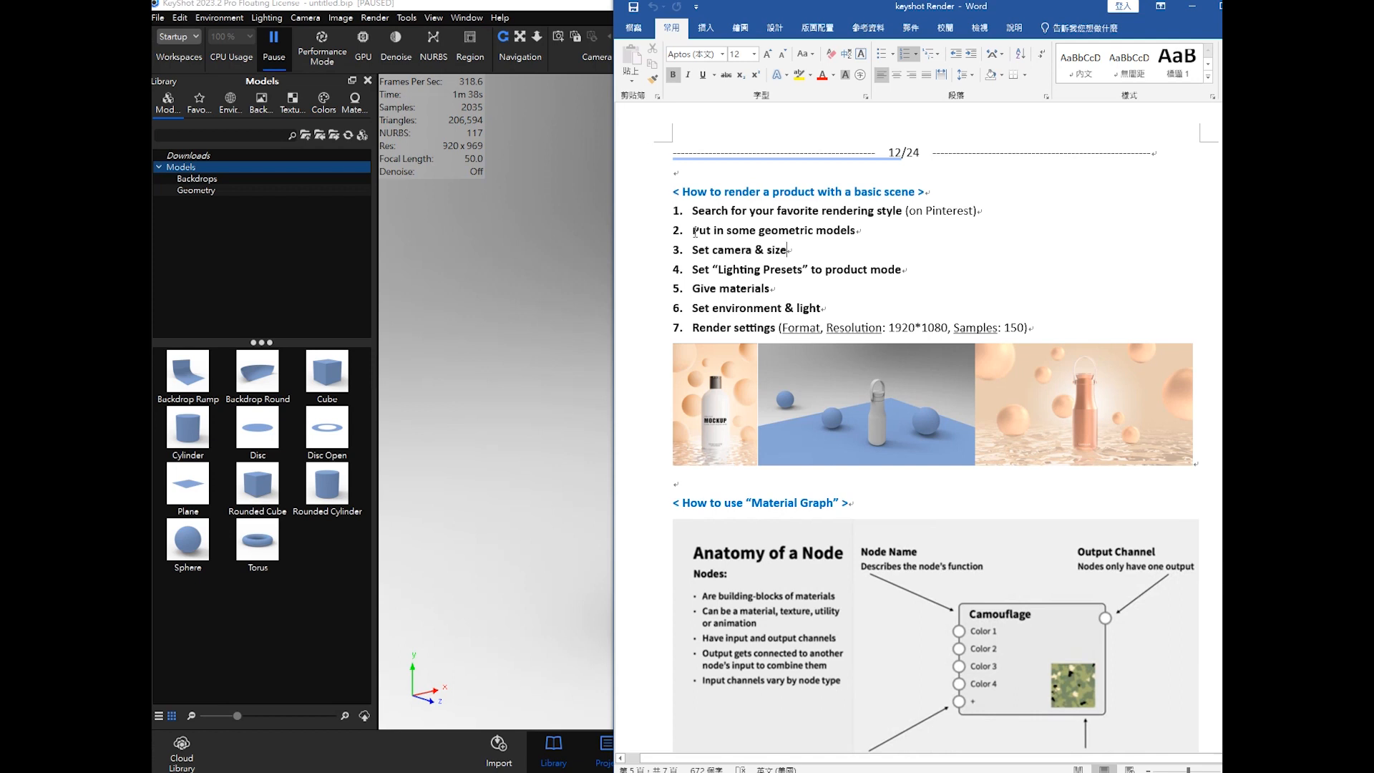
Step: Reread the "Put in some geometric models" step and the rendering style step above it in the Word notes
left_click_drag(694, 231, 855, 234)
left_click(787, 250)
left_click_drag(695, 231, 856, 231)
left_click(855, 231)
left_click_drag(693, 210, 901, 208)
left_click(904, 235)
left_click_drag(692, 230, 862, 229)
left_click(1013, 187)
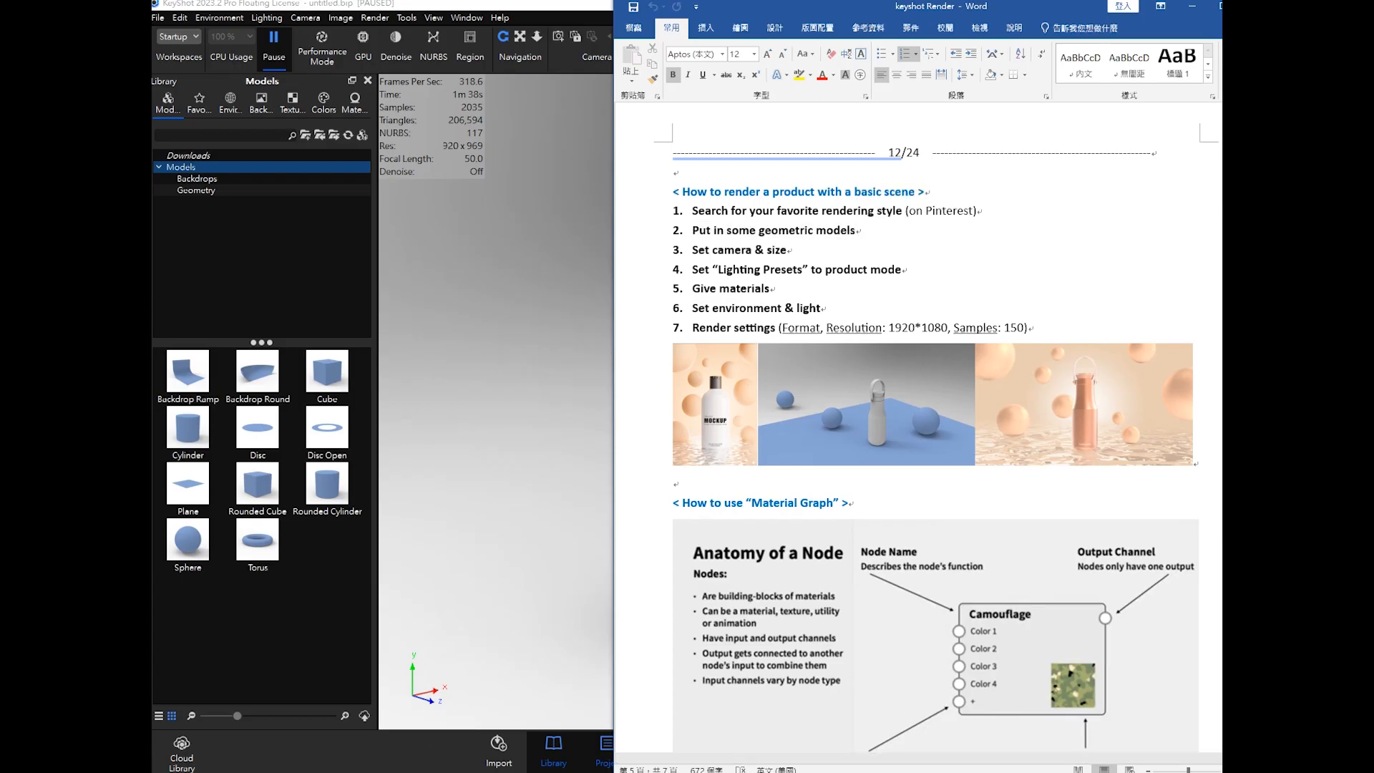
mouse_move(396, 771)
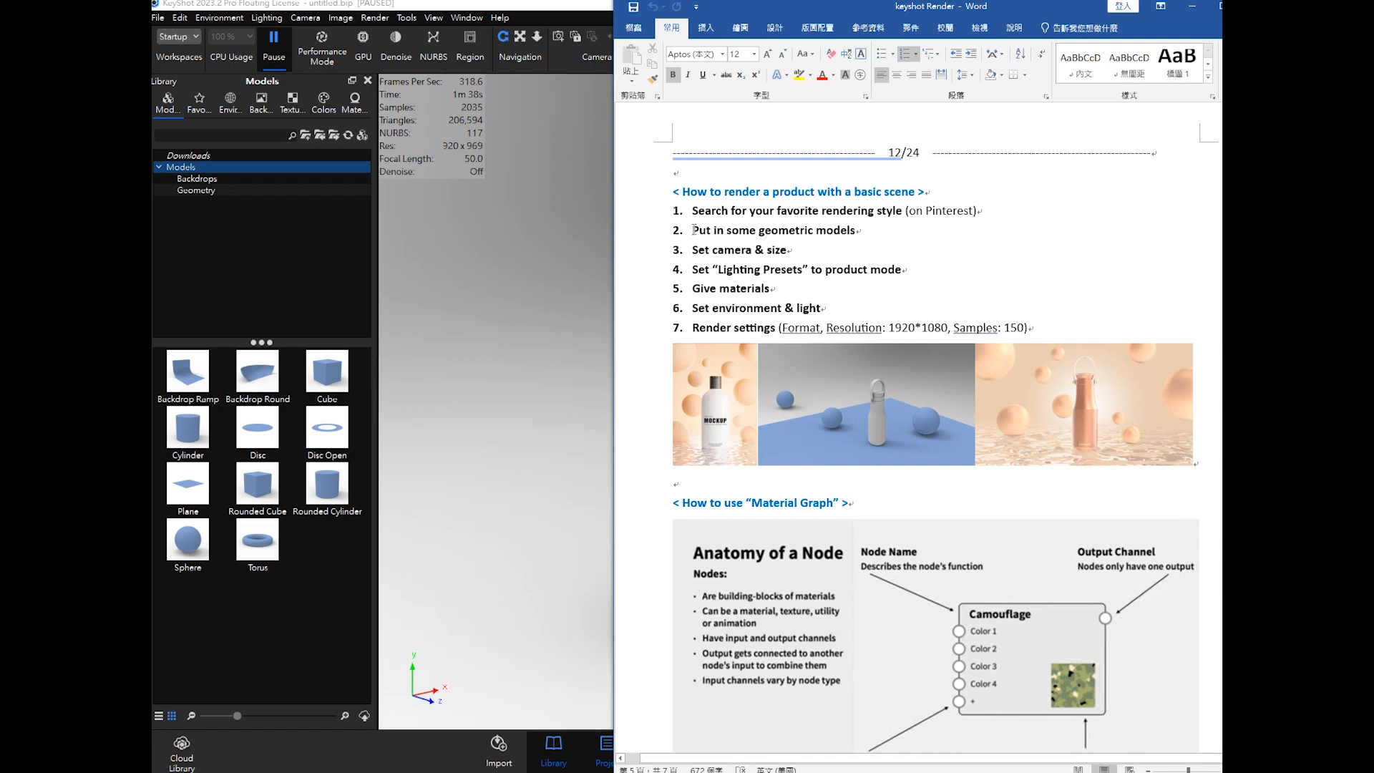
left_click_drag(693, 230, 855, 234)
left_click(855, 234)
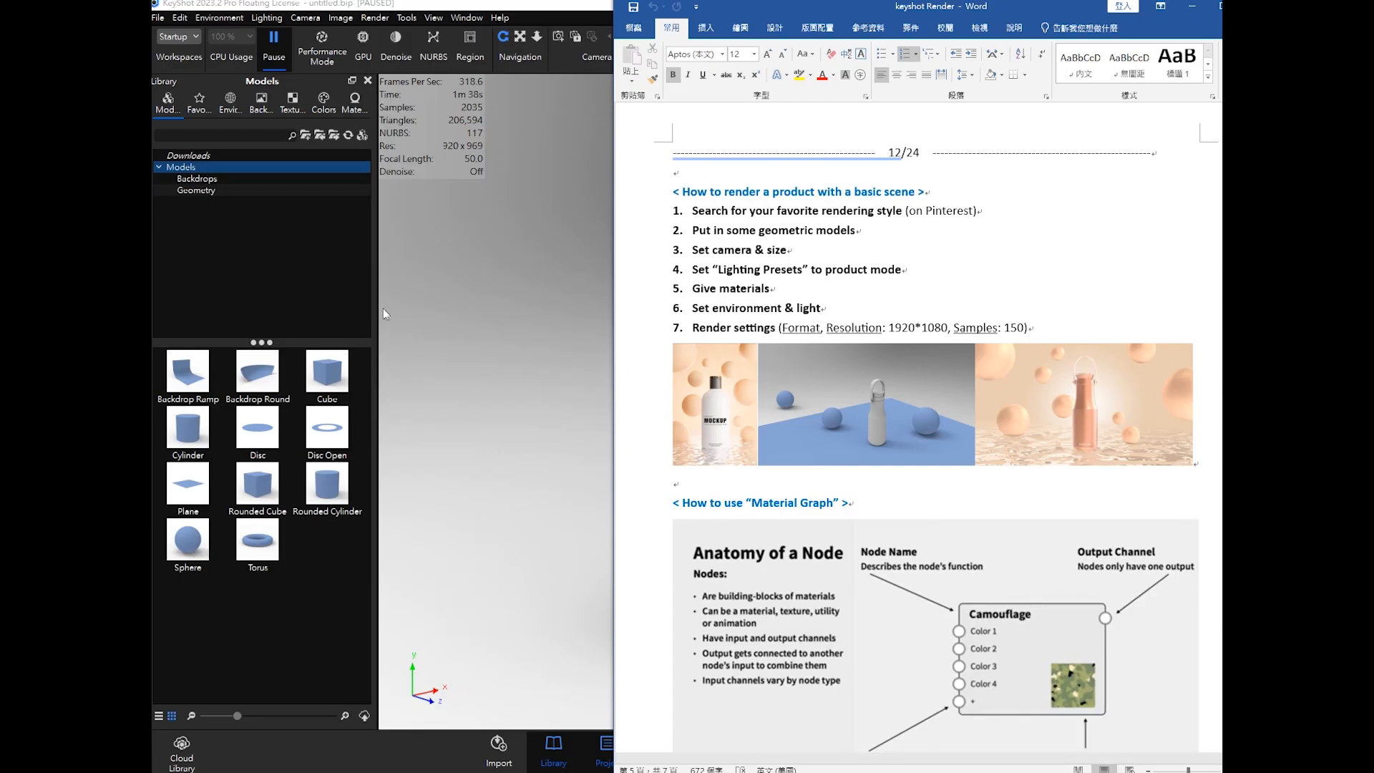
Step: Switch to KeyShot and resume the paused real-time rendering
left_click(343, 293)
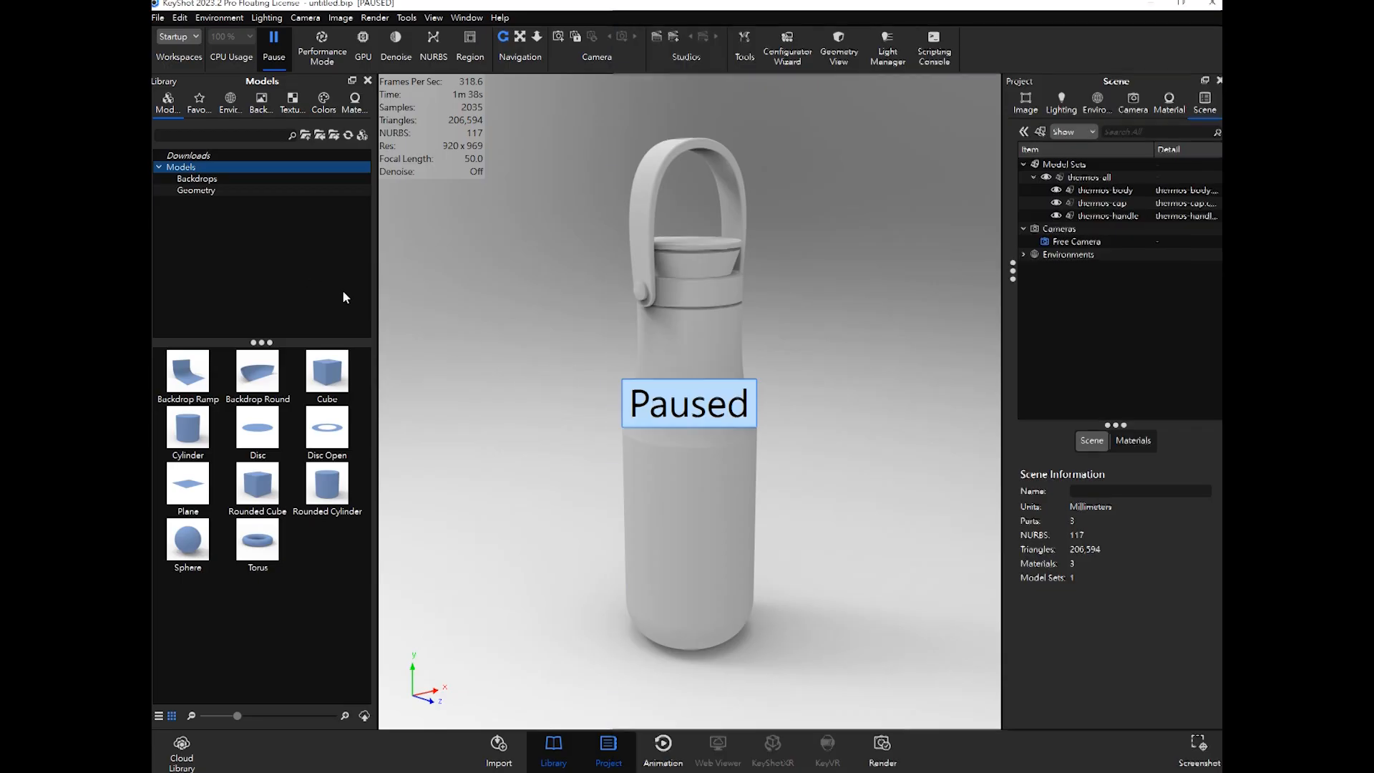
right_click(279, 53)
left_click(283, 39)
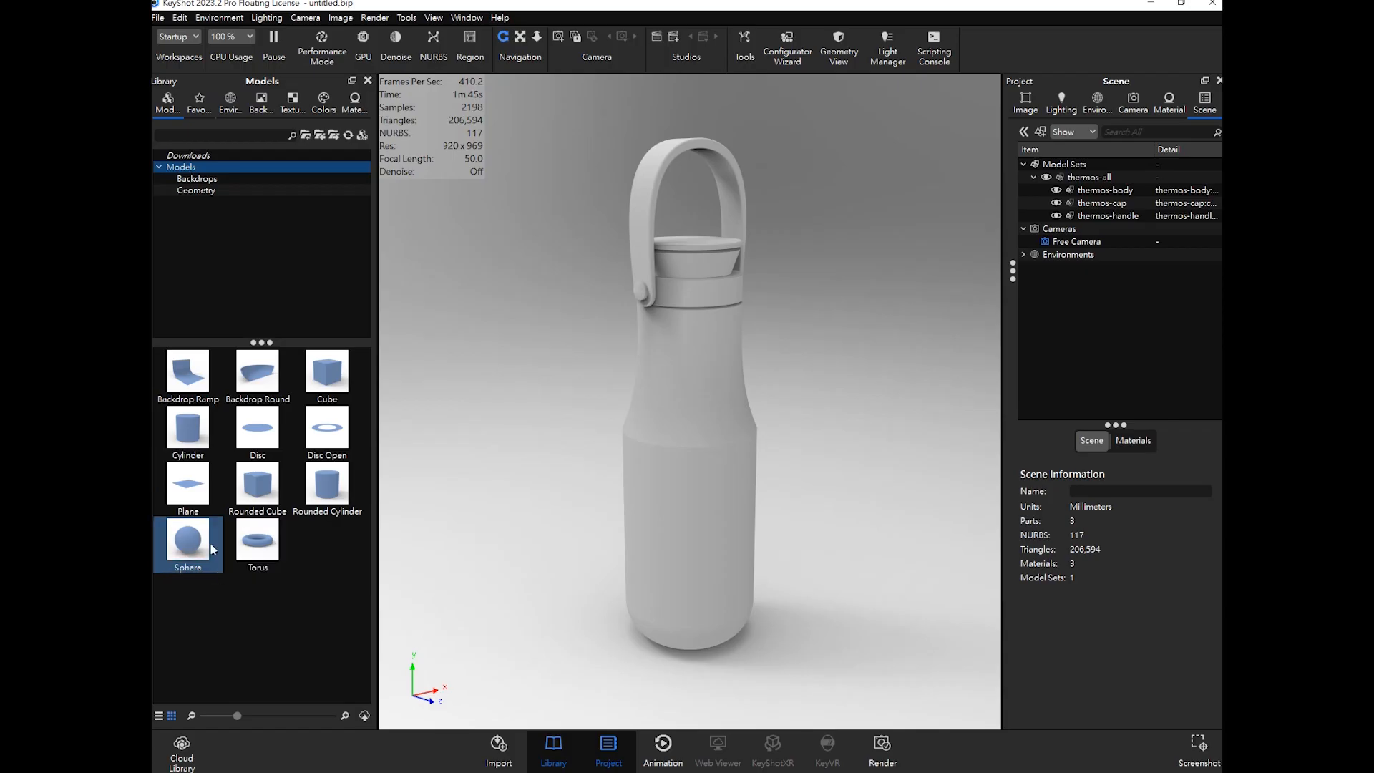
Step: Add a sphere from the model library and move it on the floor to about X -7.6, Z -235, keeping scale 27
left_click_drag(181, 543, 548, 479)
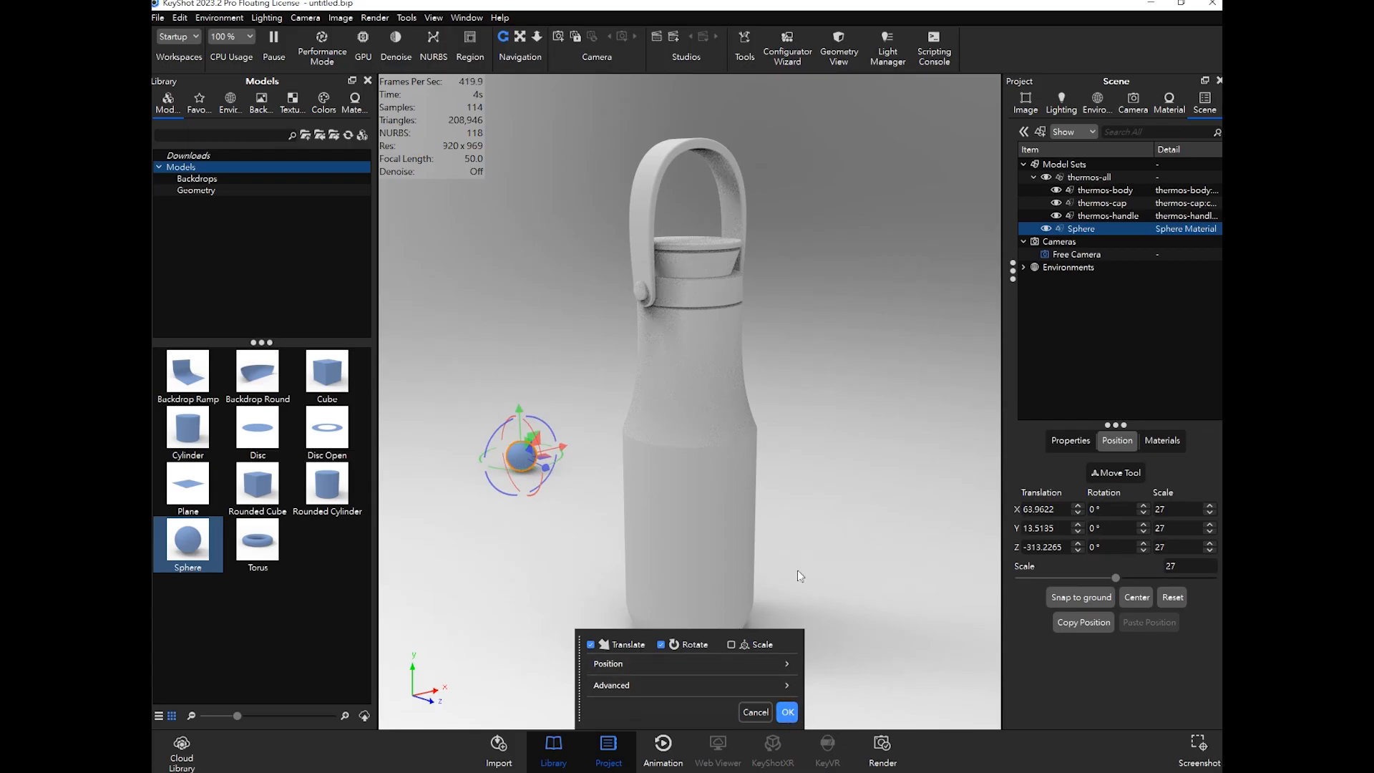
scroll(813, 552, "down", 6)
left_click_drag(753, 504, 750, 550)
left_click_drag(598, 347, 594, 435)
left_click(788, 713)
left_click_drag(724, 595, 716, 518)
scroll(704, 490, "up", 3)
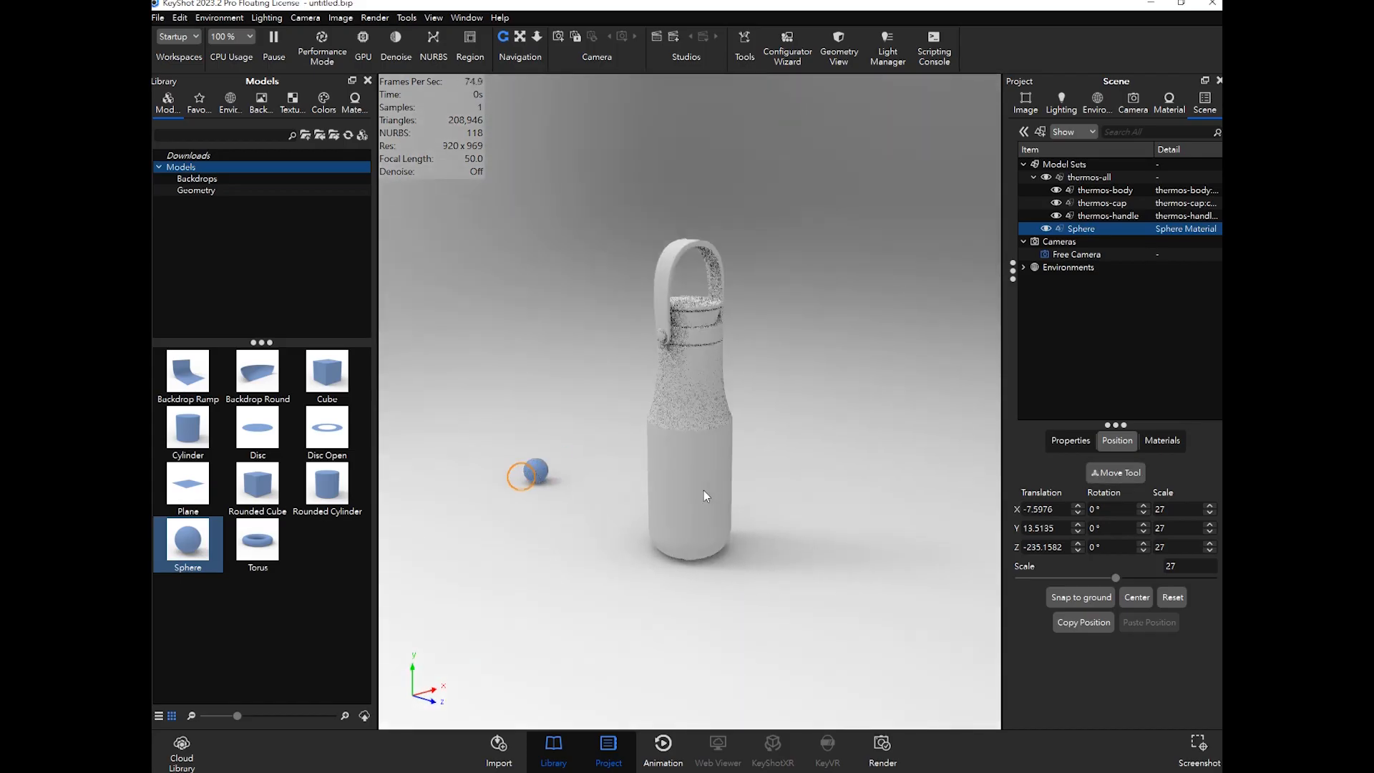
left_click(755, 504)
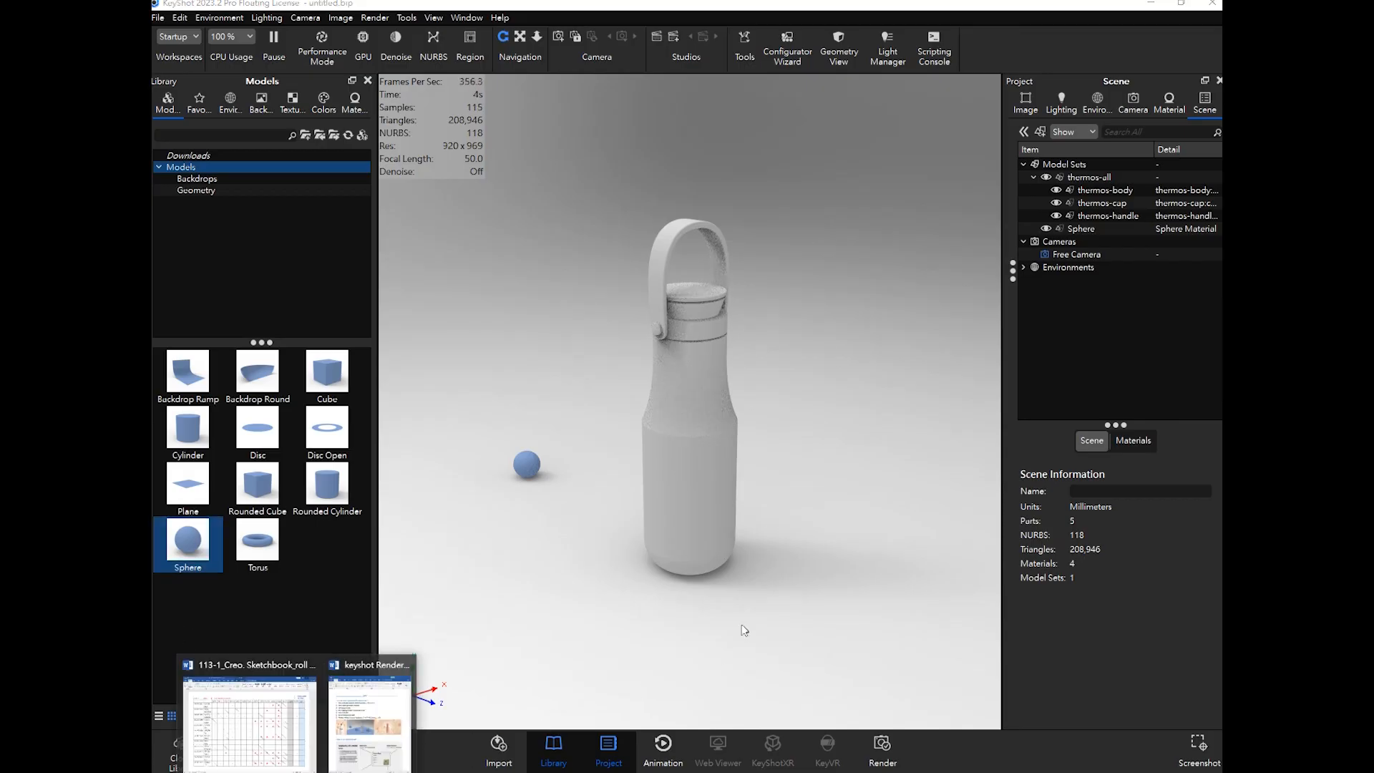
Step: Add a plane from the model library on the floor beside the thermos and expand its Position and Advanced move settings
left_click(387, 737)
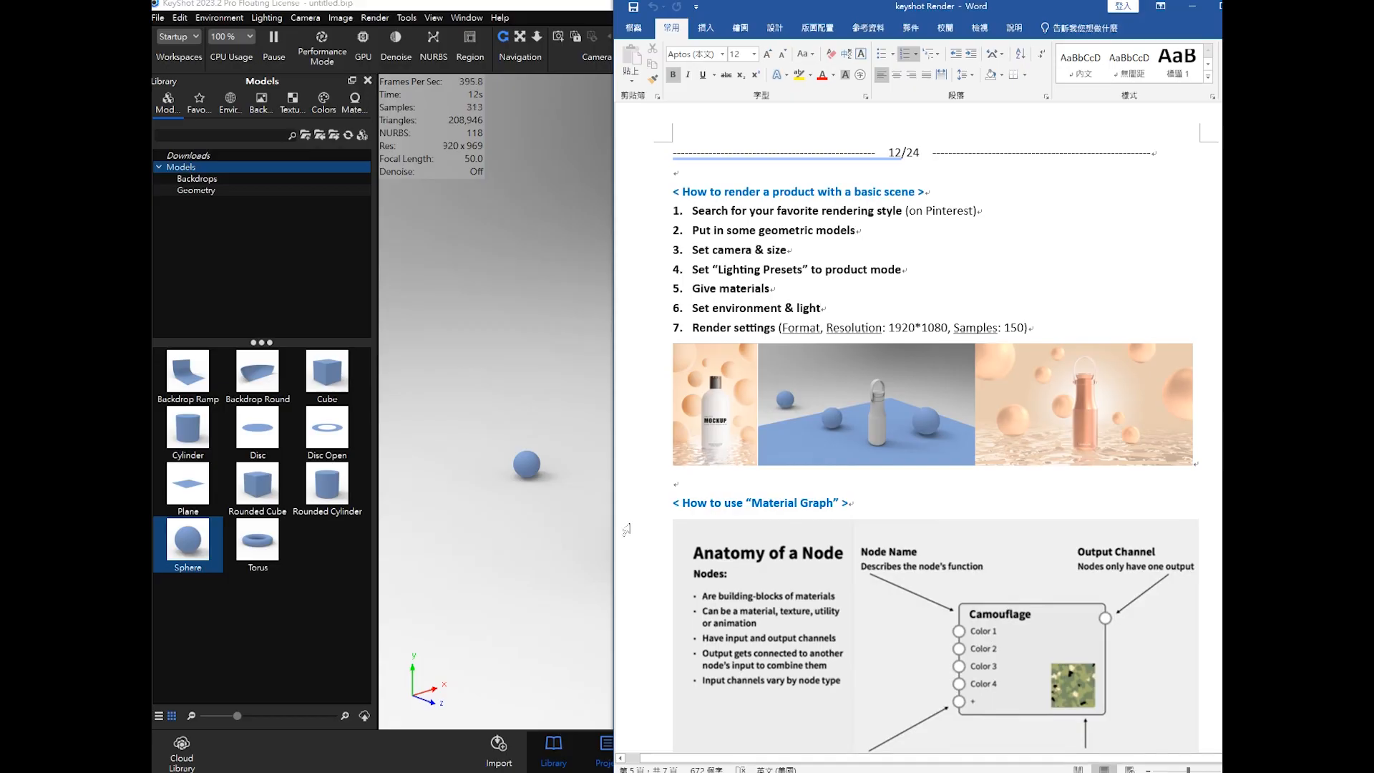
left_click(323, 594)
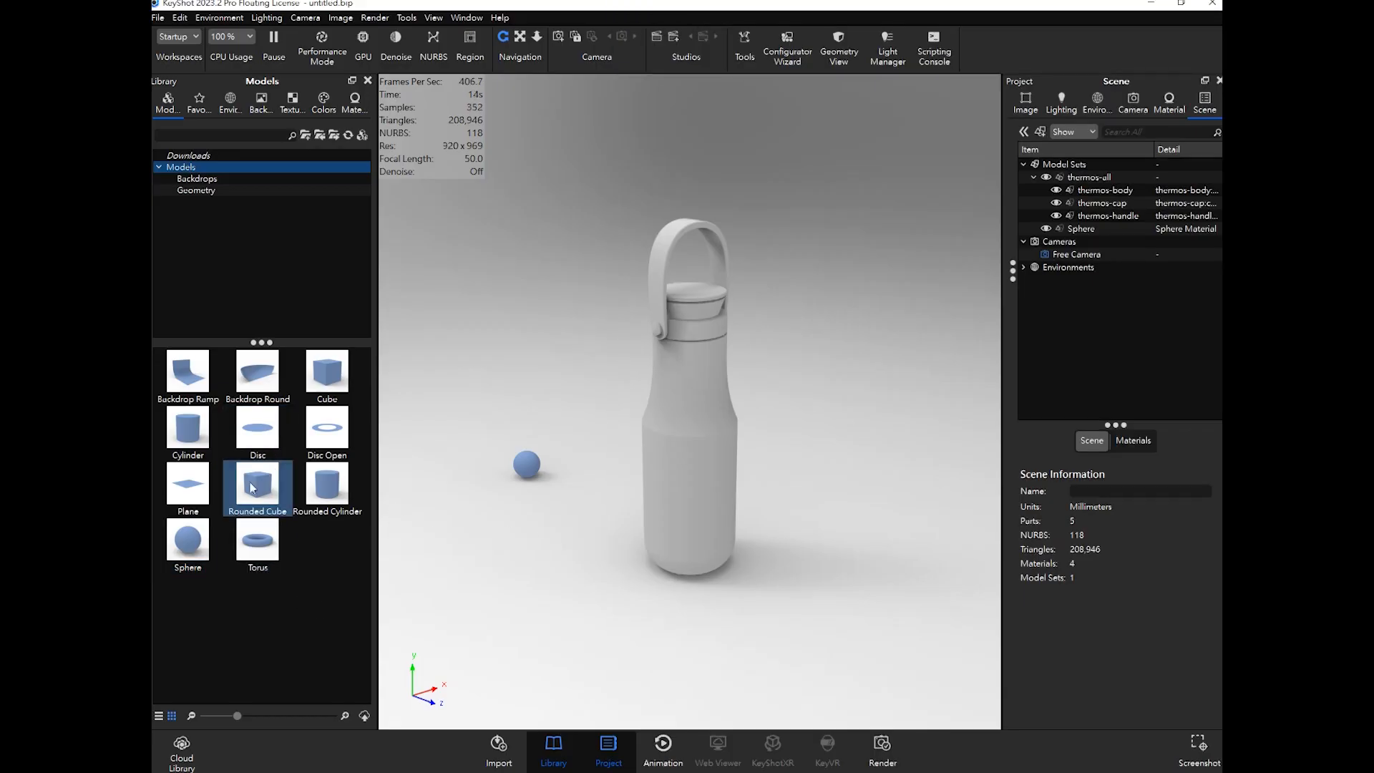
left_click_drag(190, 490, 612, 544)
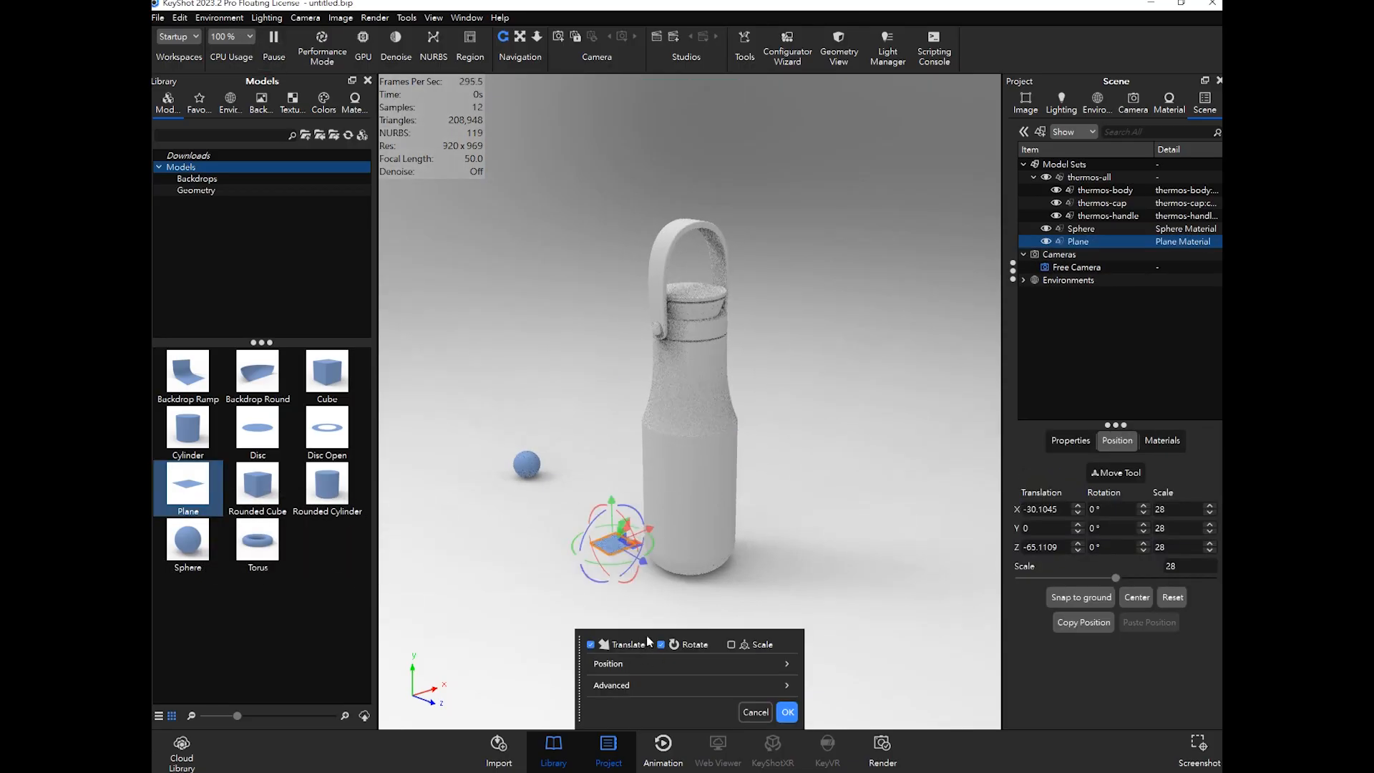
left_click(618, 664)
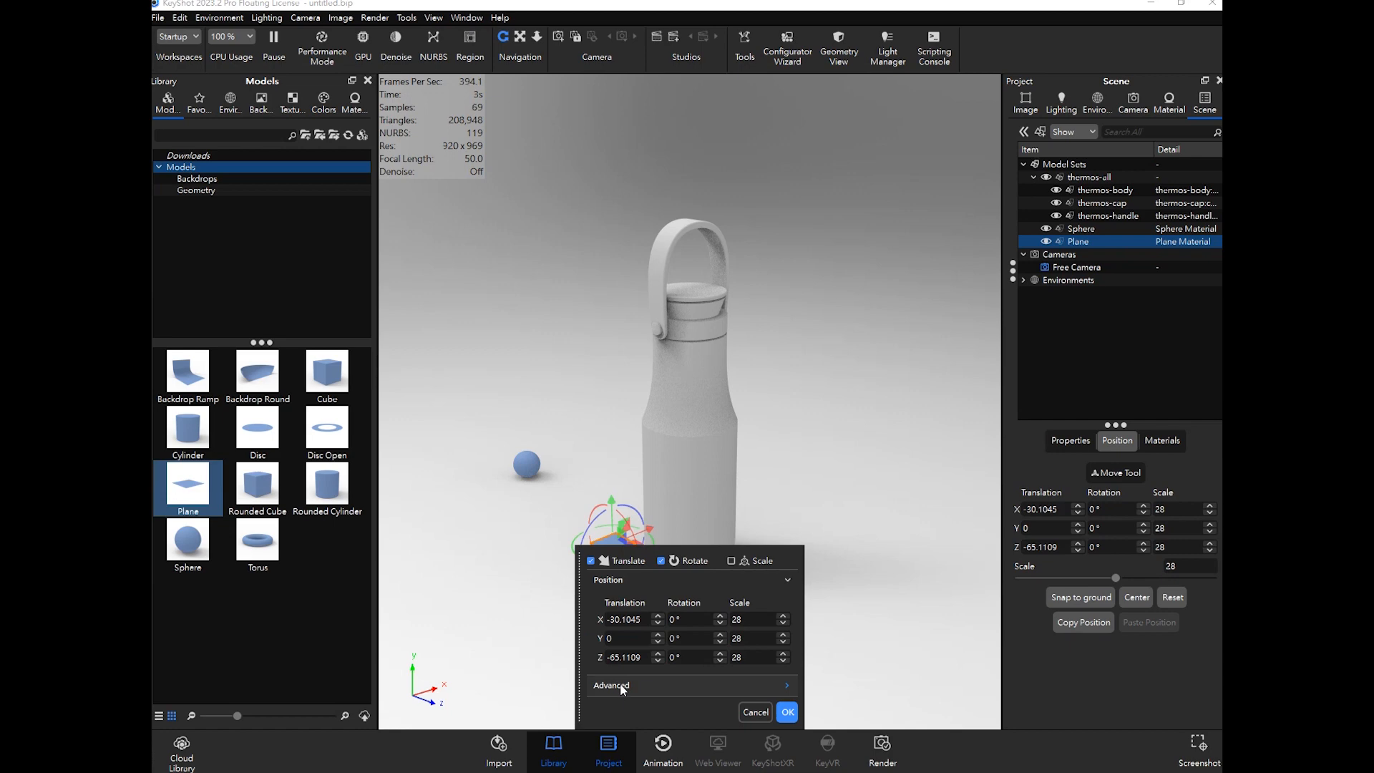
left_click(621, 689)
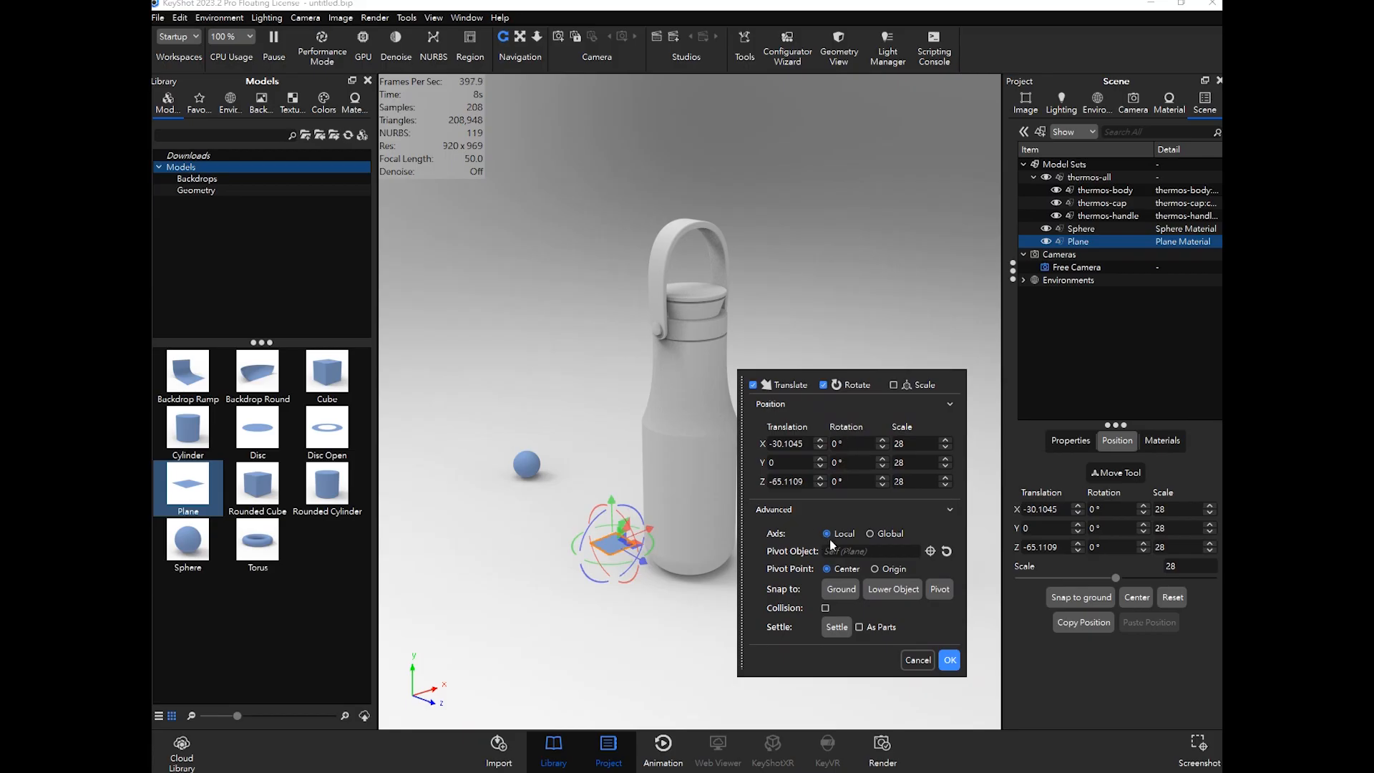
Step: Set the plane's X translation to 0 and confirm its placement
left_click(840, 438)
left_click(807, 443)
left_click(808, 443)
left_click_drag(806, 442, 765, 444)
type("0")
key("Tab")
left_click(919, 444)
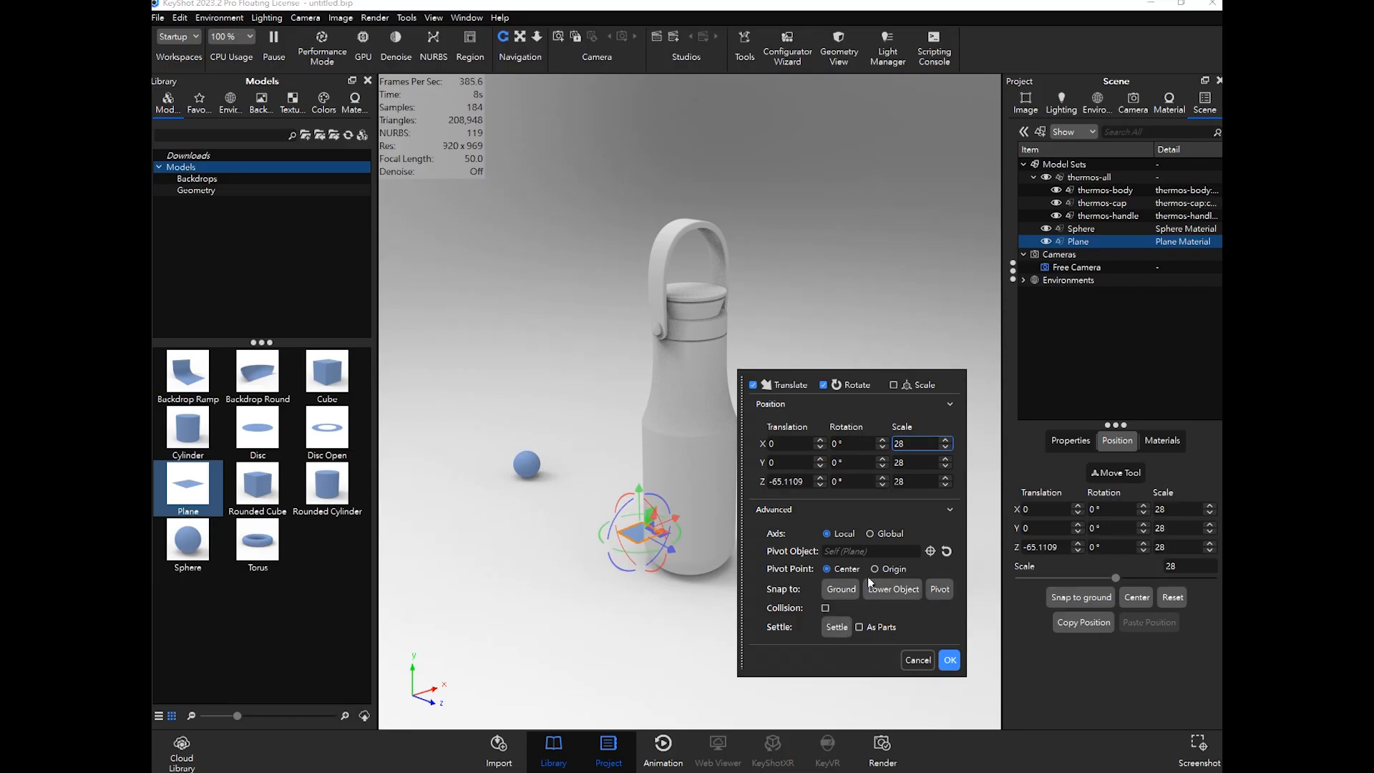
left_click_drag(917, 443, 872, 441)
left_click(949, 660)
left_click(809, 567)
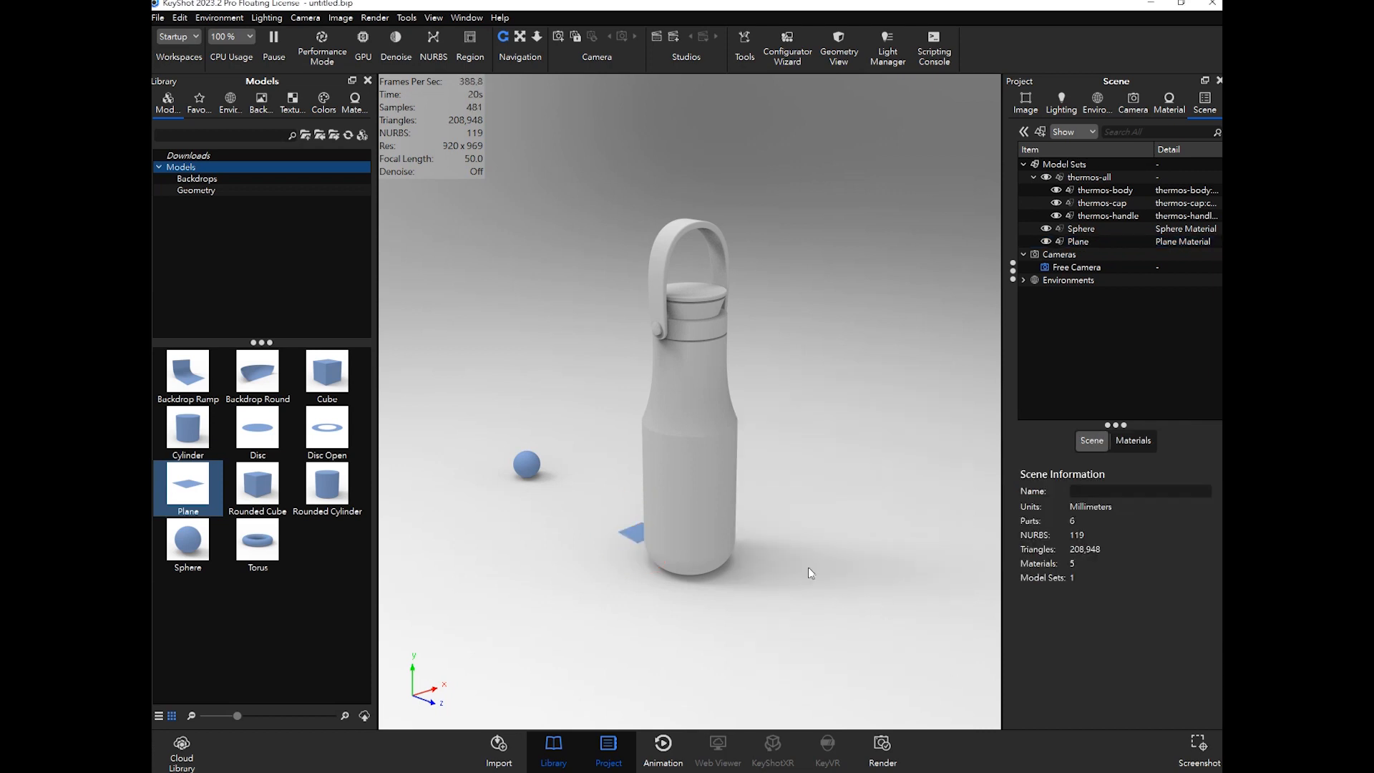
Step: Center the plane in the scene beneath the thermos and set its overall scale to 1000
left_click(637, 534)
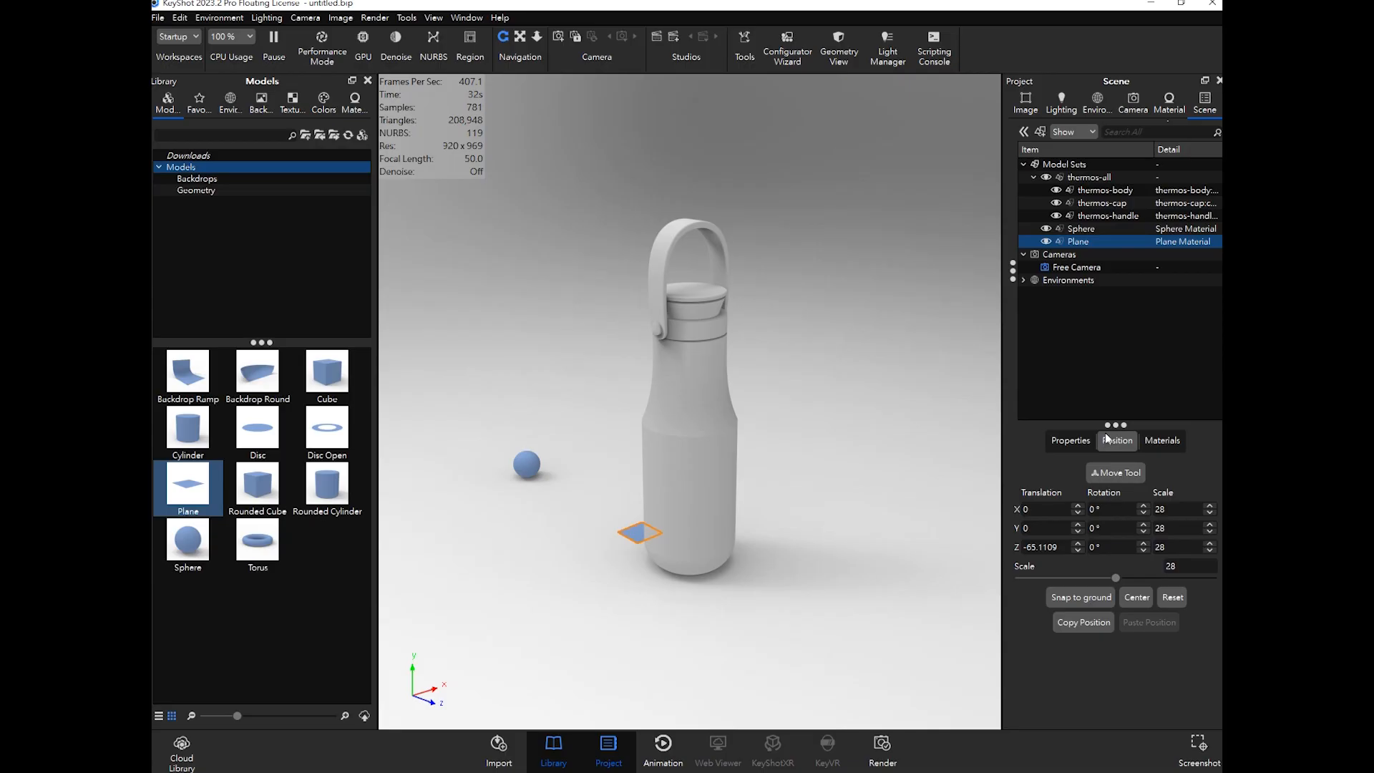
left_click(1136, 600)
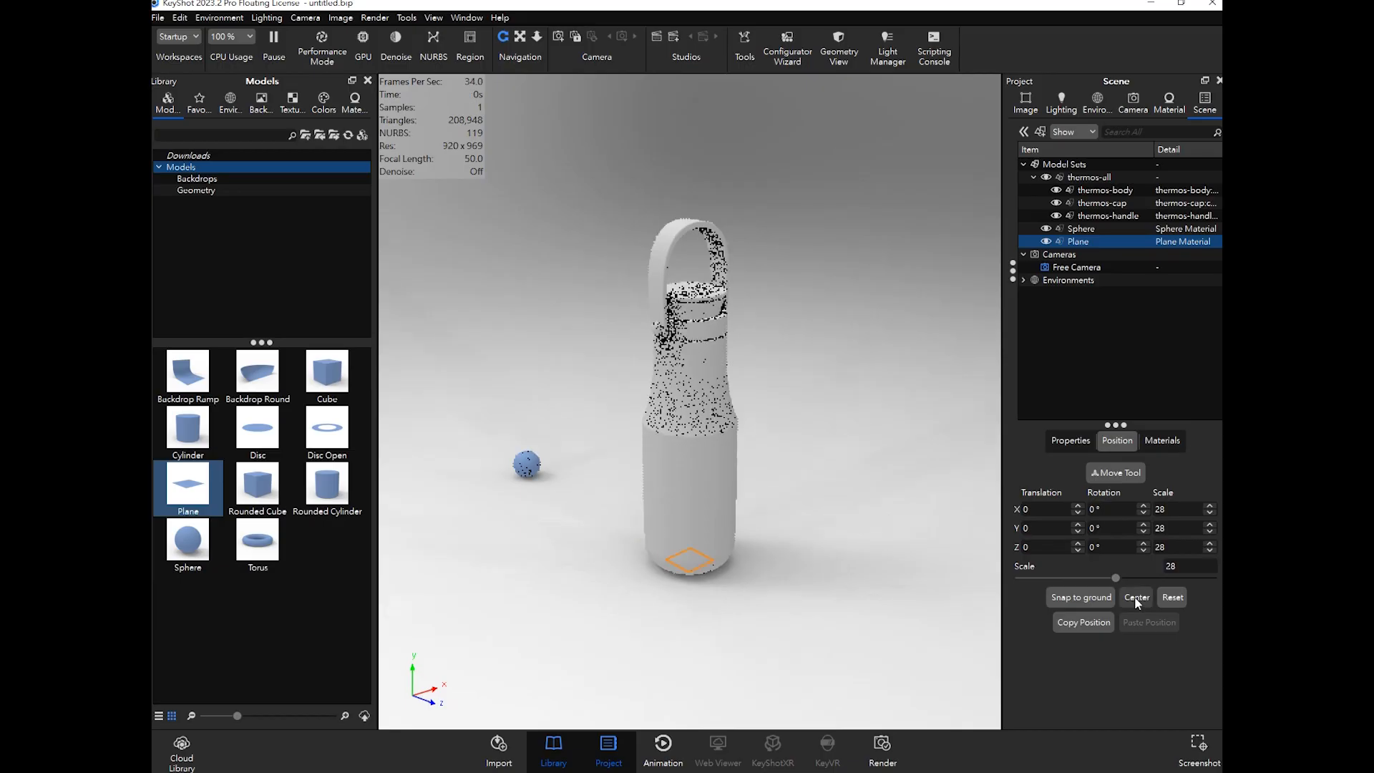
double_click(1163, 565)
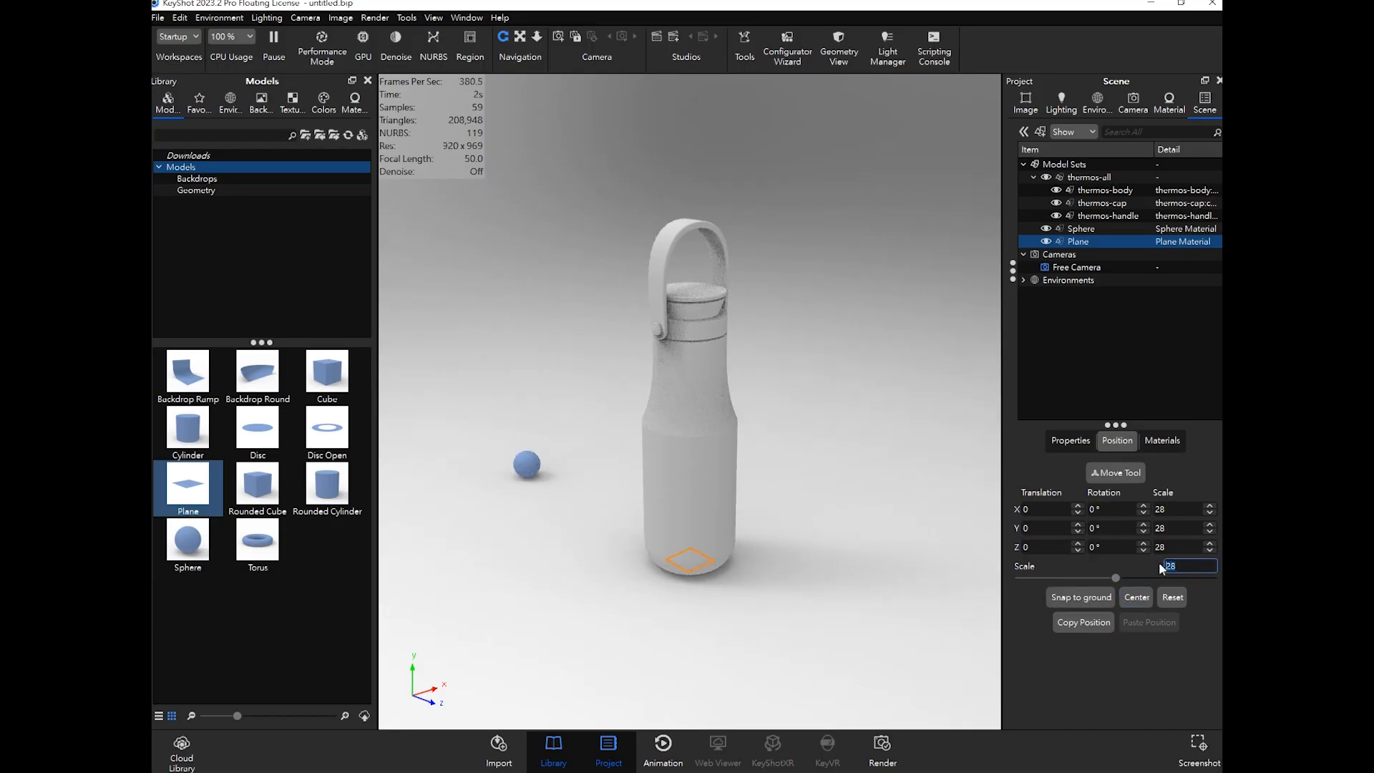
type("1000")
key("Return")
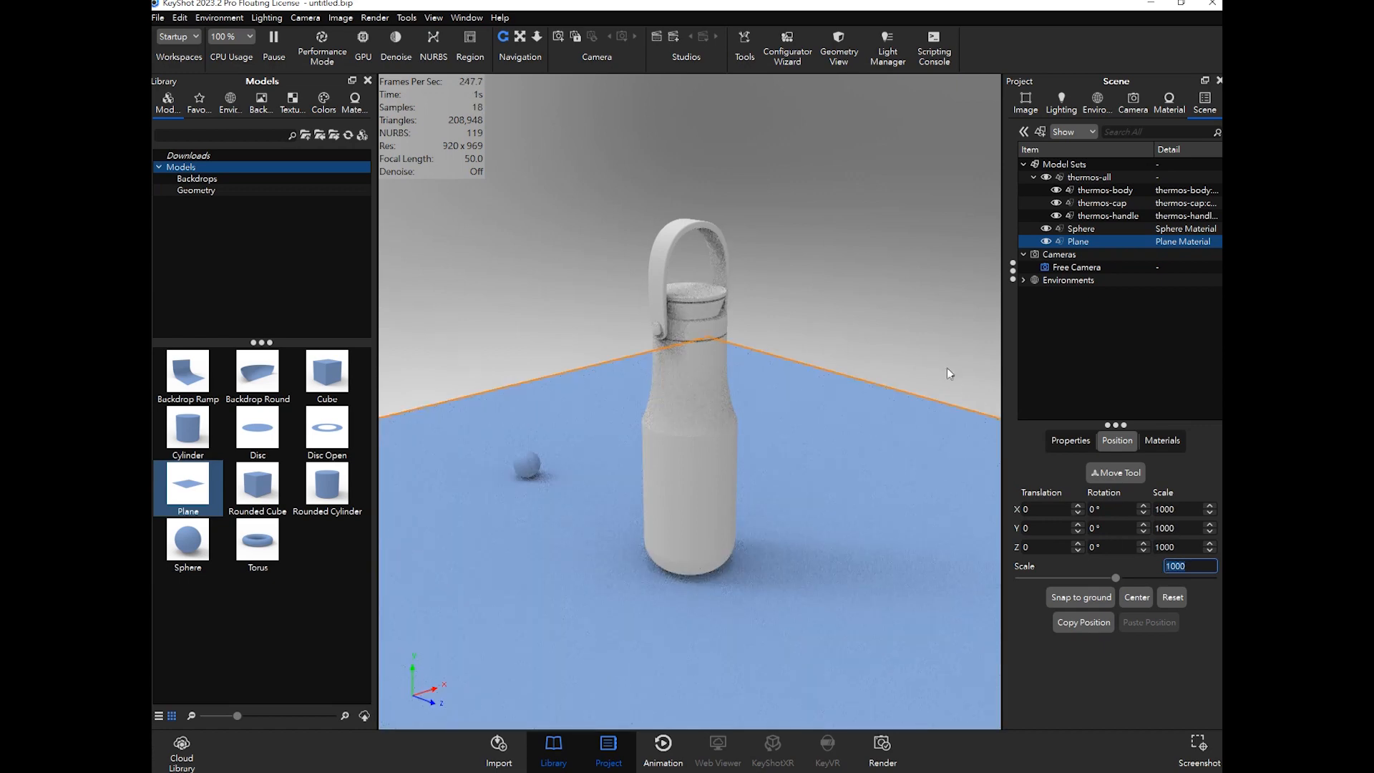
left_click(1218, 597)
left_click(917, 287)
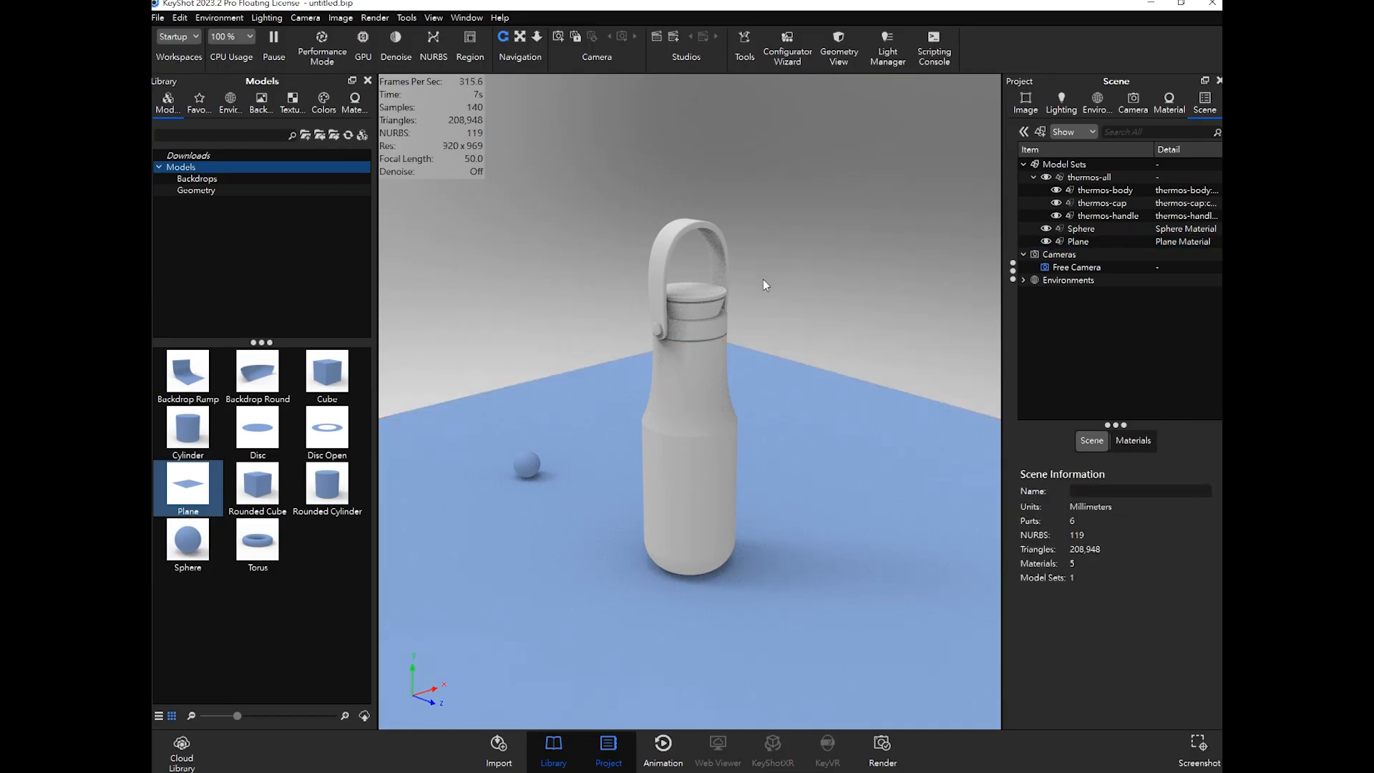
scroll(764, 279, "down", 10)
scroll(759, 301, "up", 5)
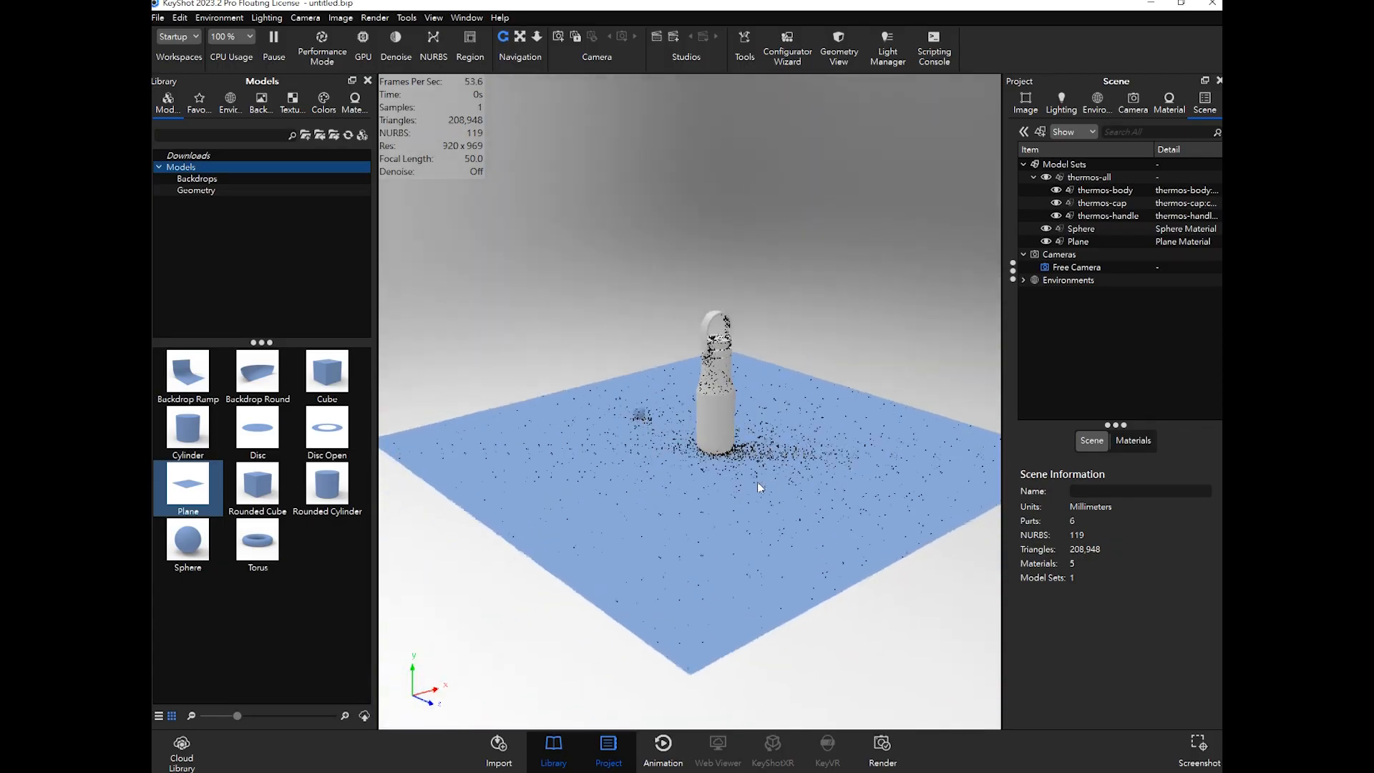
left_click_drag(756, 482, 713, 479)
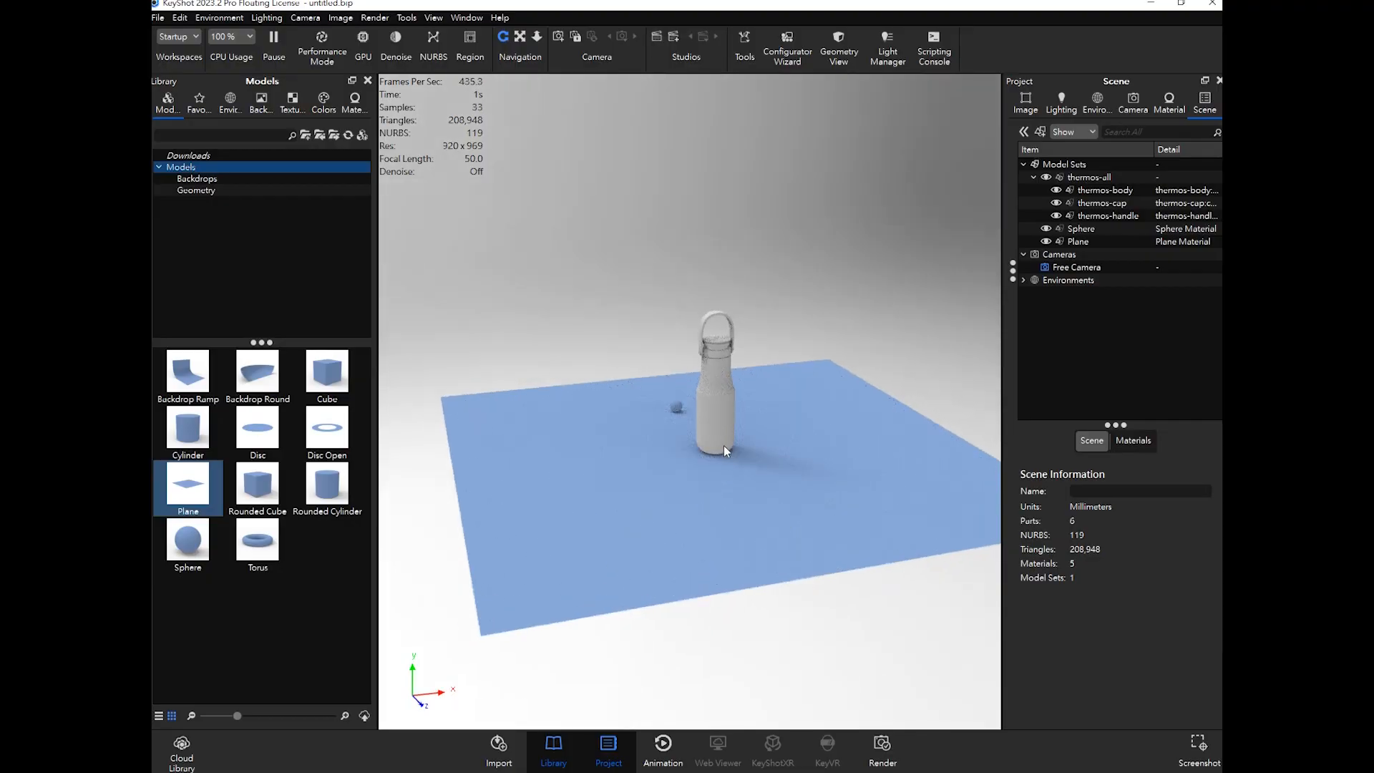
left_click_drag(792, 389, 851, 470)
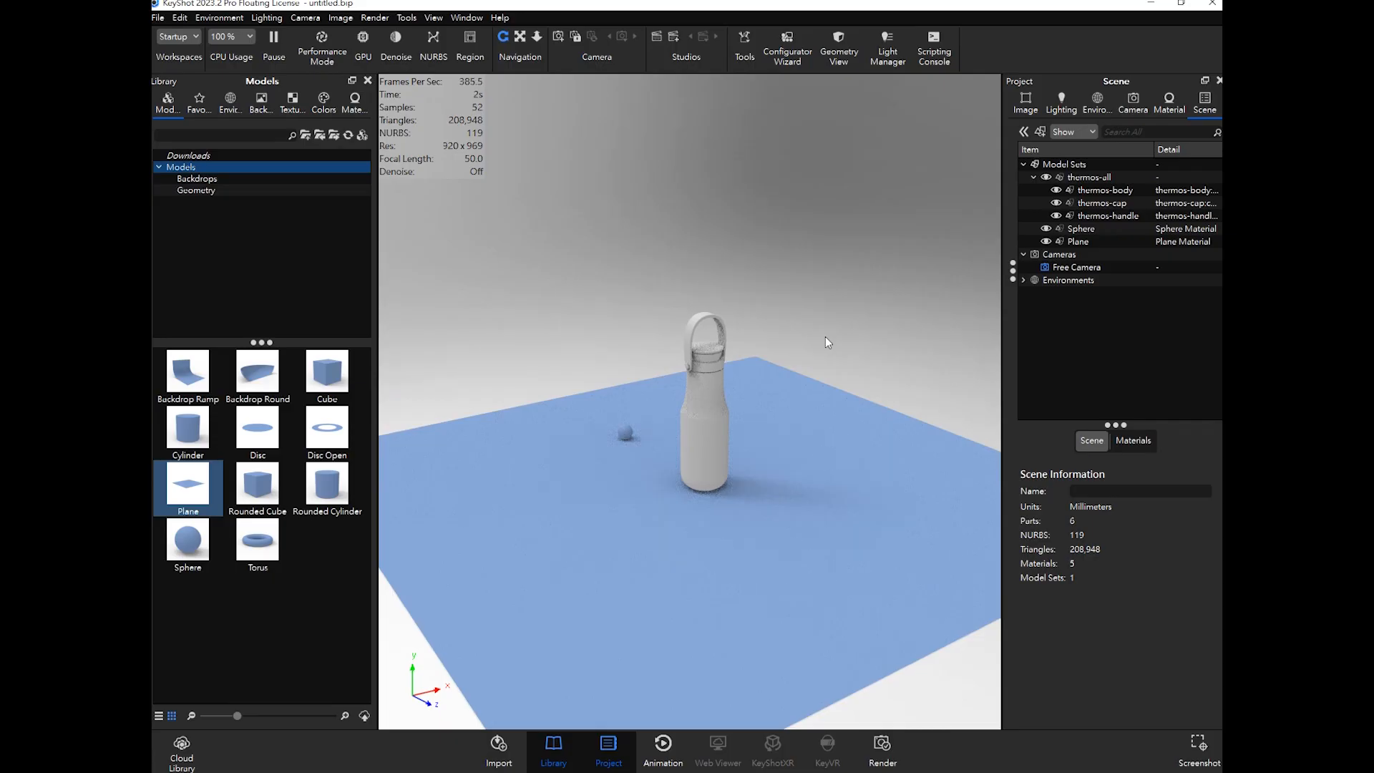
Step: Switch to the "keyshot Render" Word notes, review the basic-scene steps and reference images, and return to KeyShot
left_click_drag(698, 326, 793, 464)
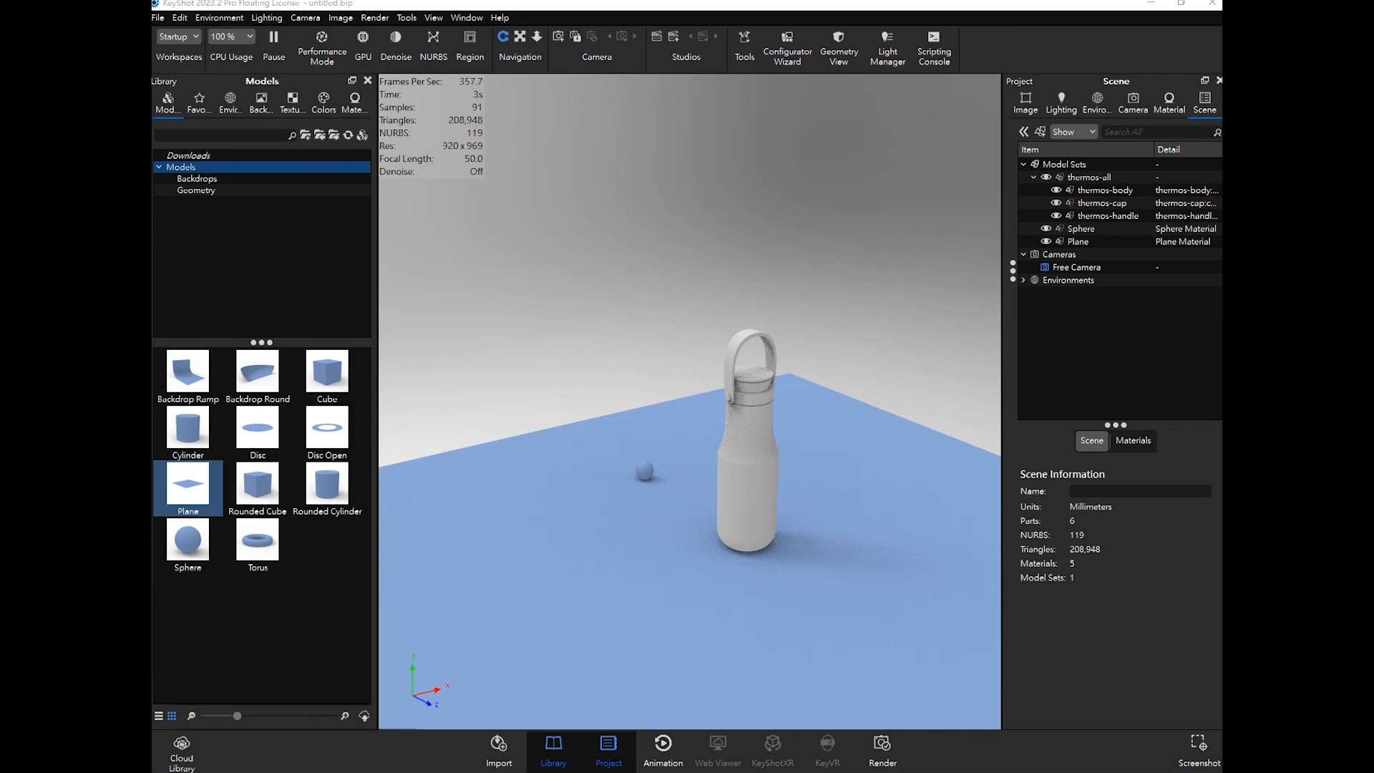
mouse_move(297, 770)
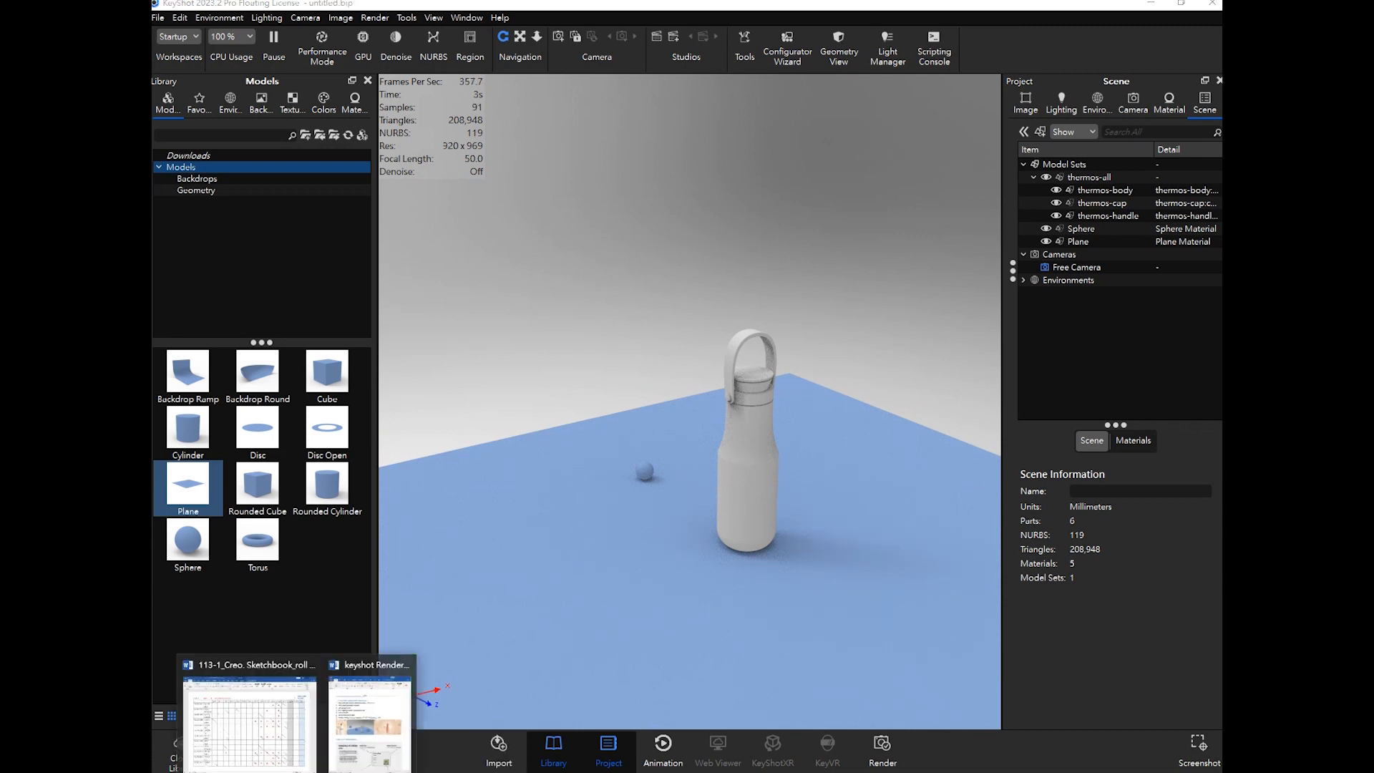
left_click(379, 729)
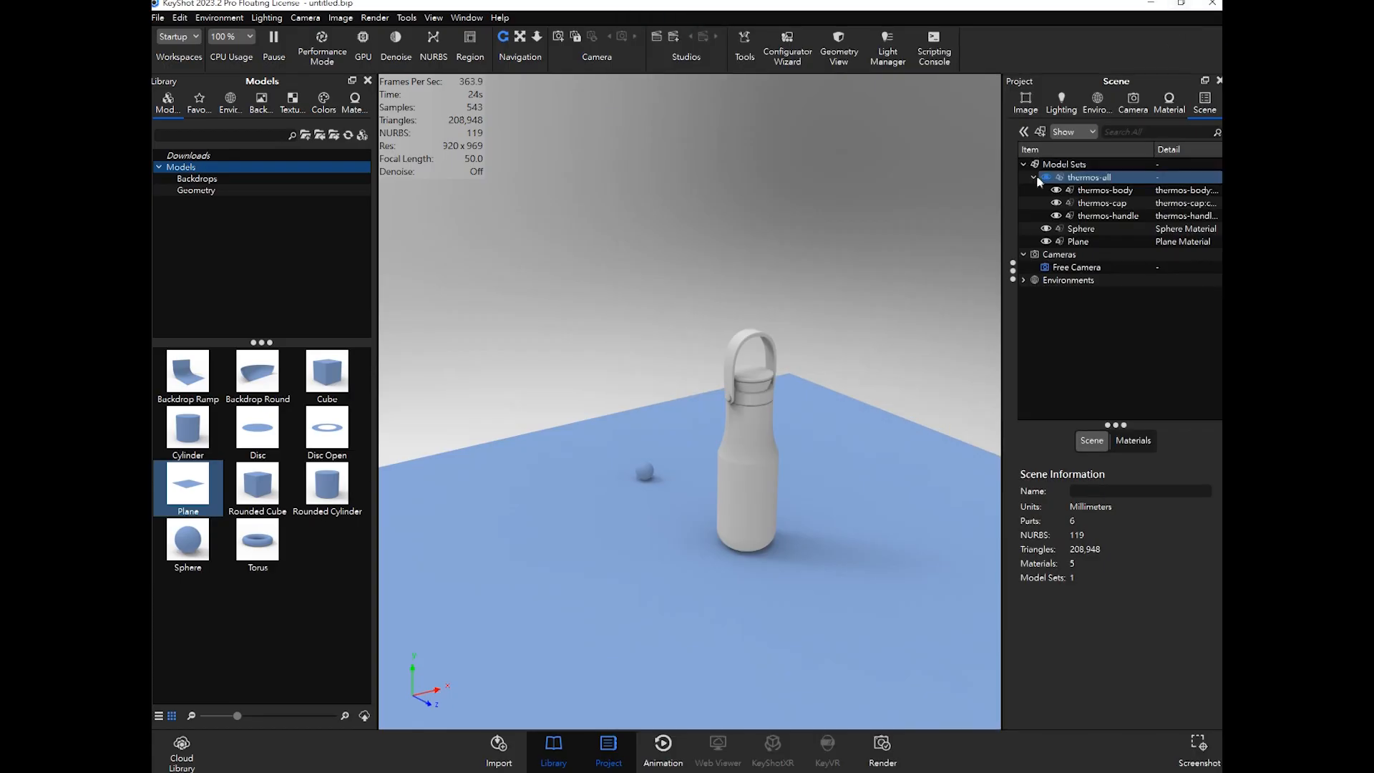
mouse_move(322, 733)
left_click(369, 719)
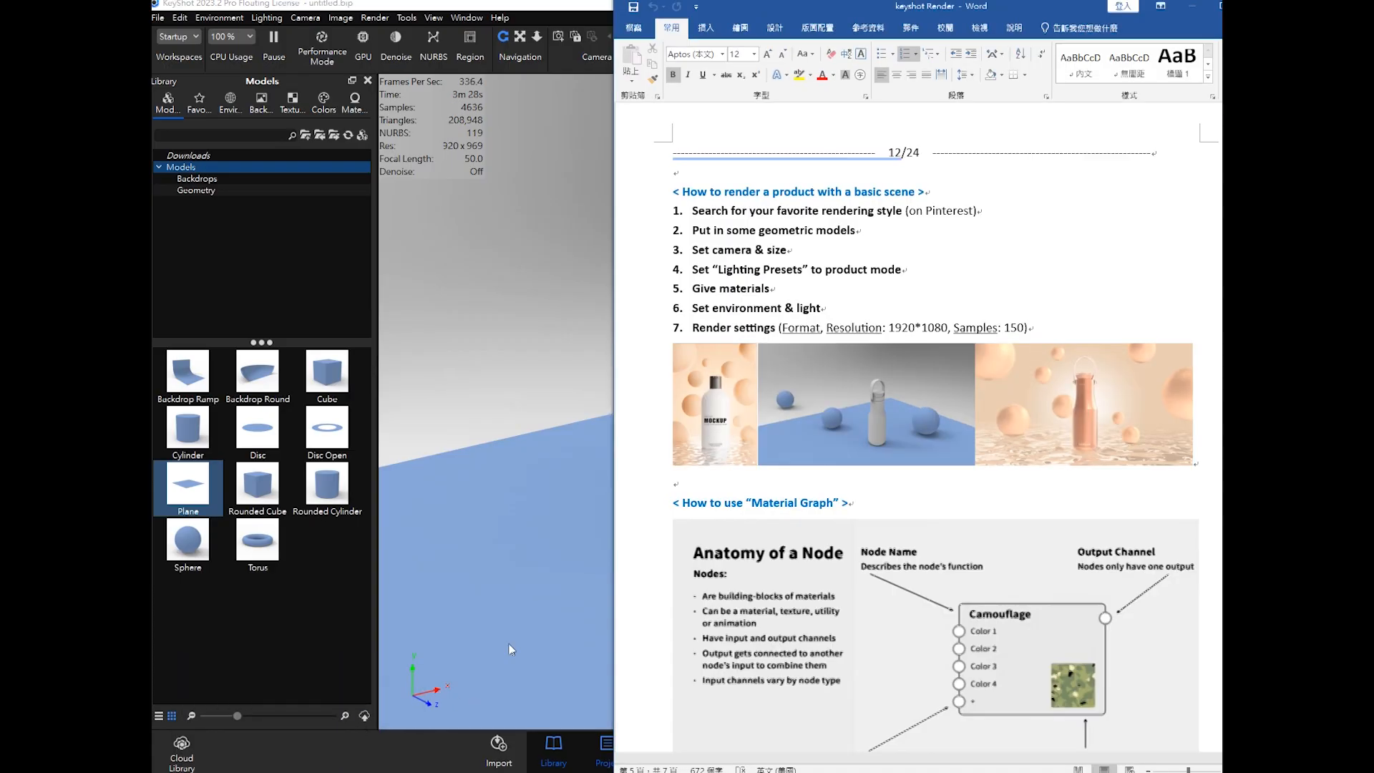
left_click(865, 312)
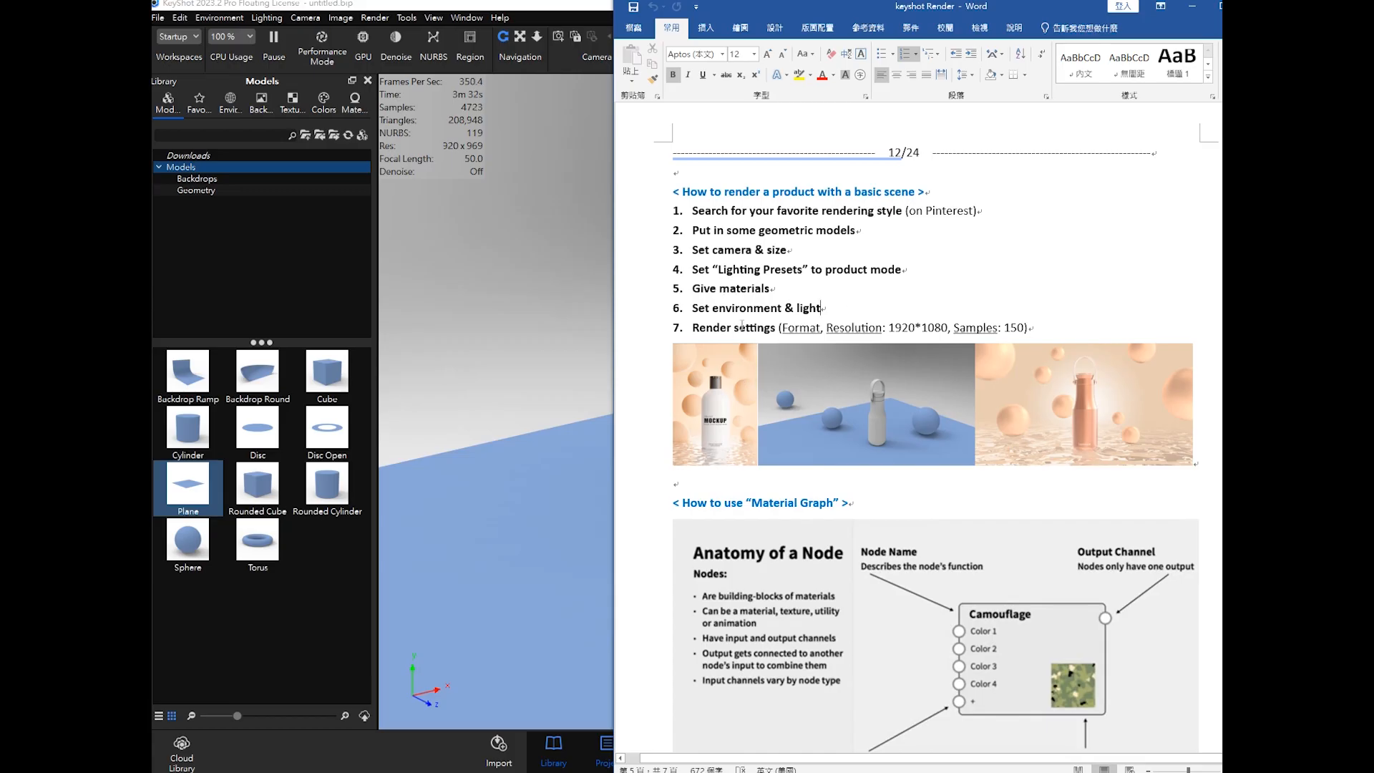
scroll(745, 373, "down", 1)
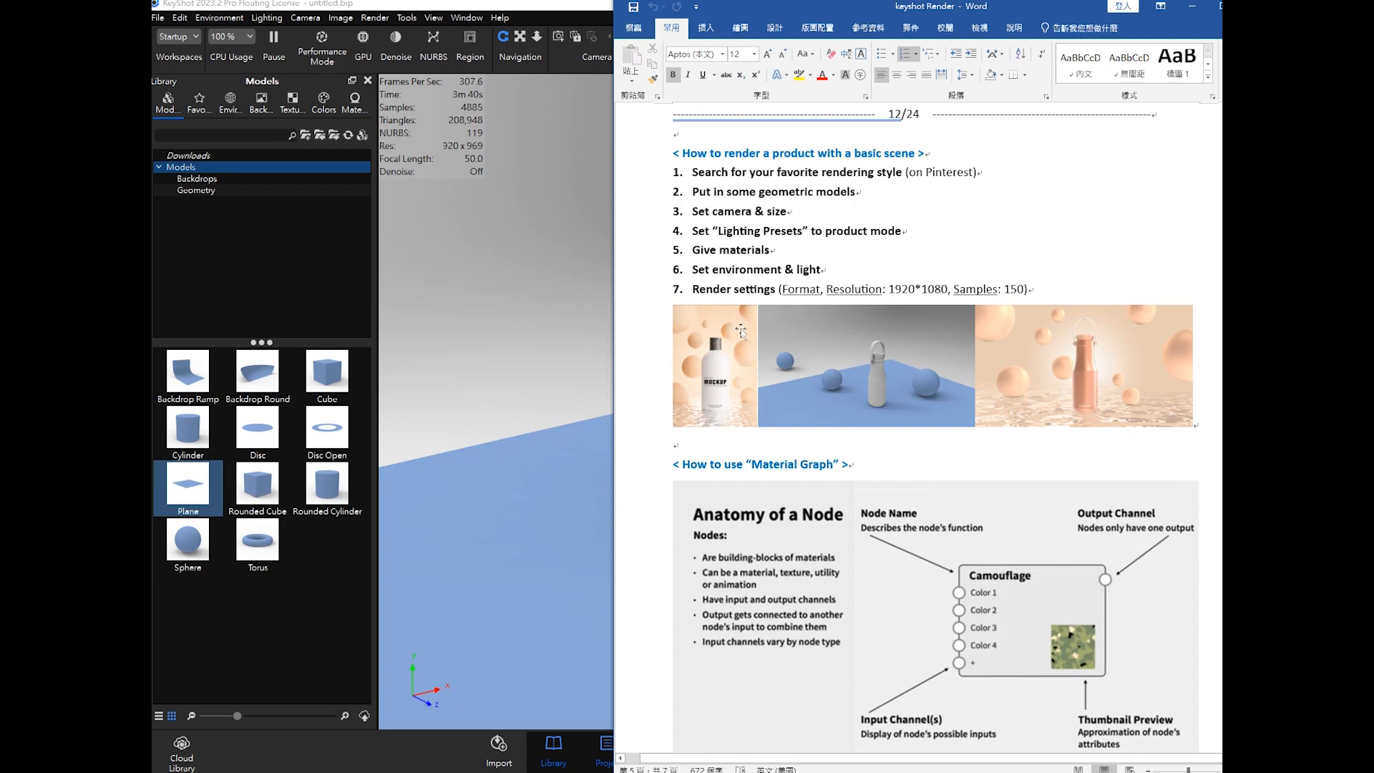
left_click(1190, 9)
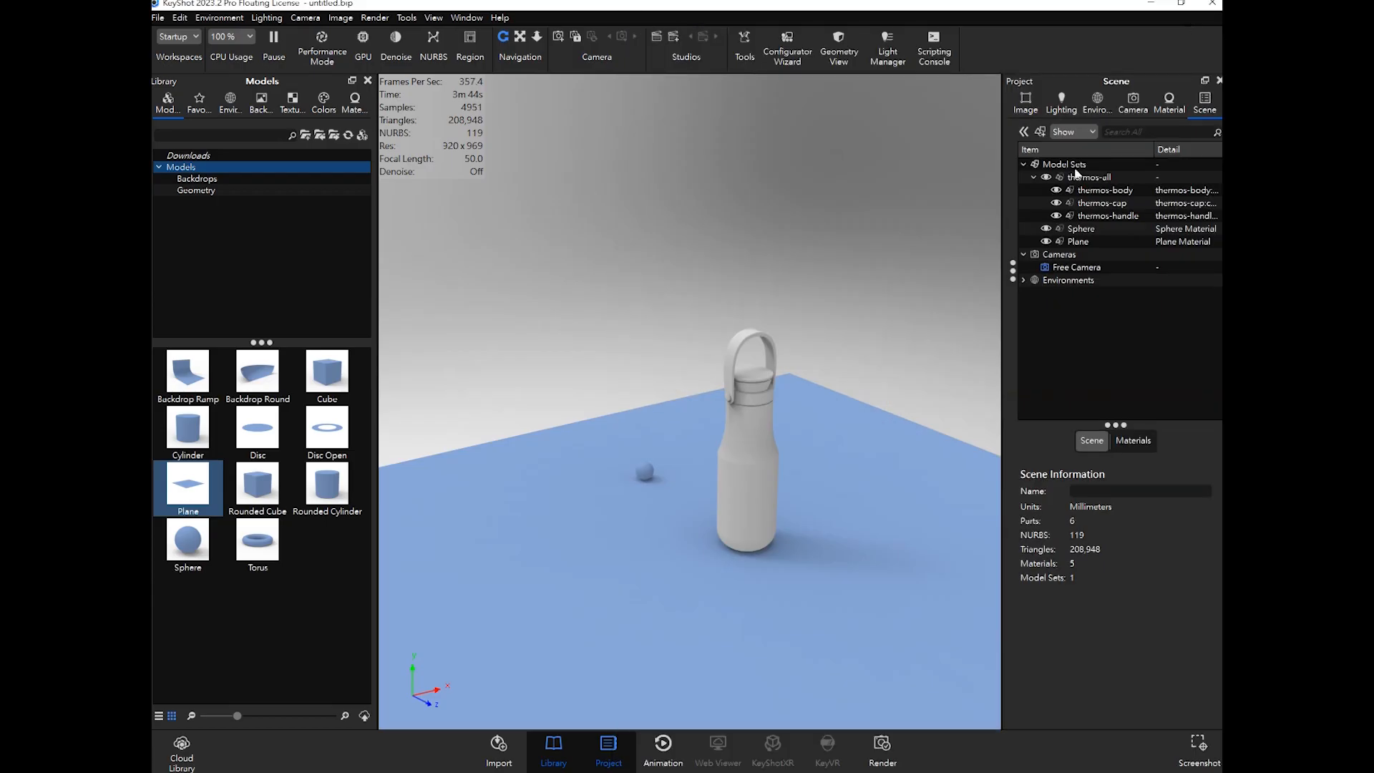
Step: Duplicate the small sphere on the blue plane behind the thermos
left_click(645, 474)
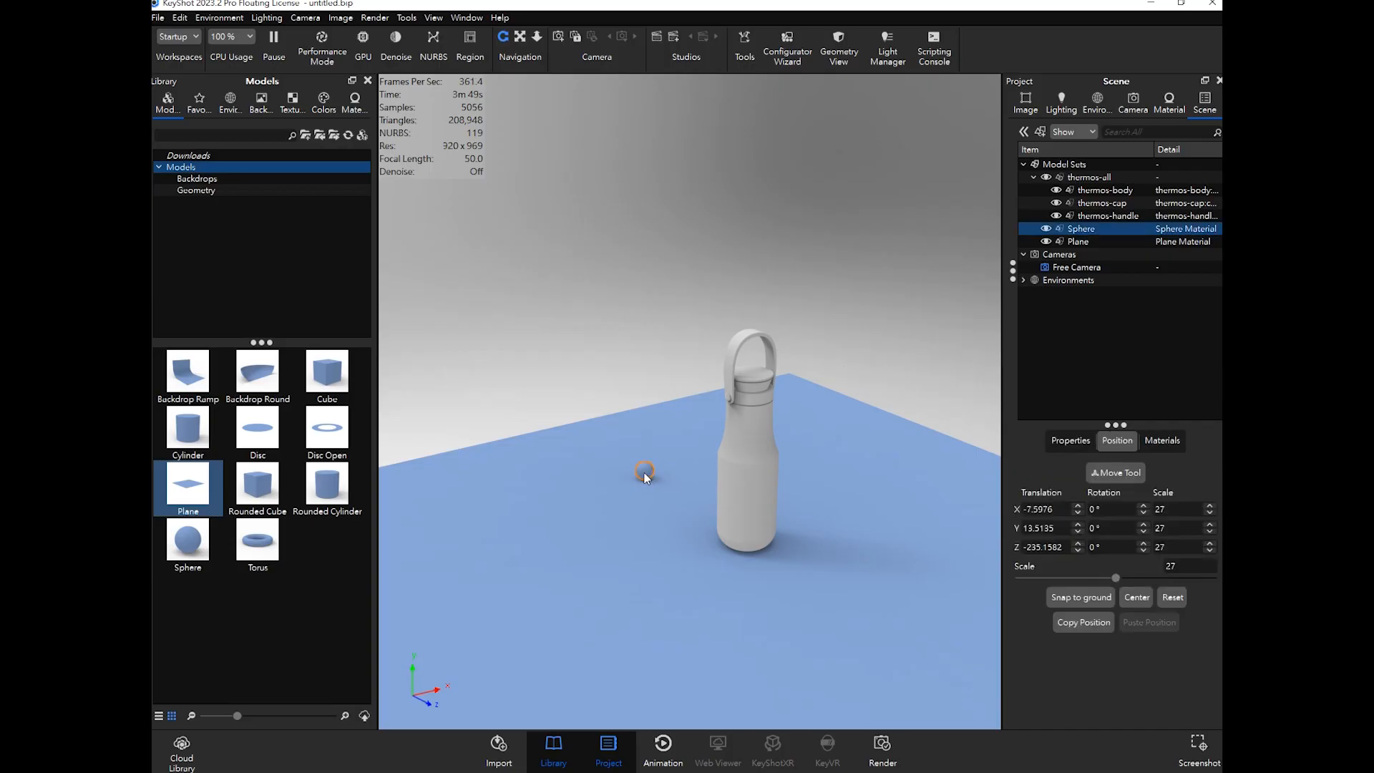
scroll(643, 478, "up", 5)
scroll(651, 458, "down", 1)
middle_click_drag(651, 458, 650, 441)
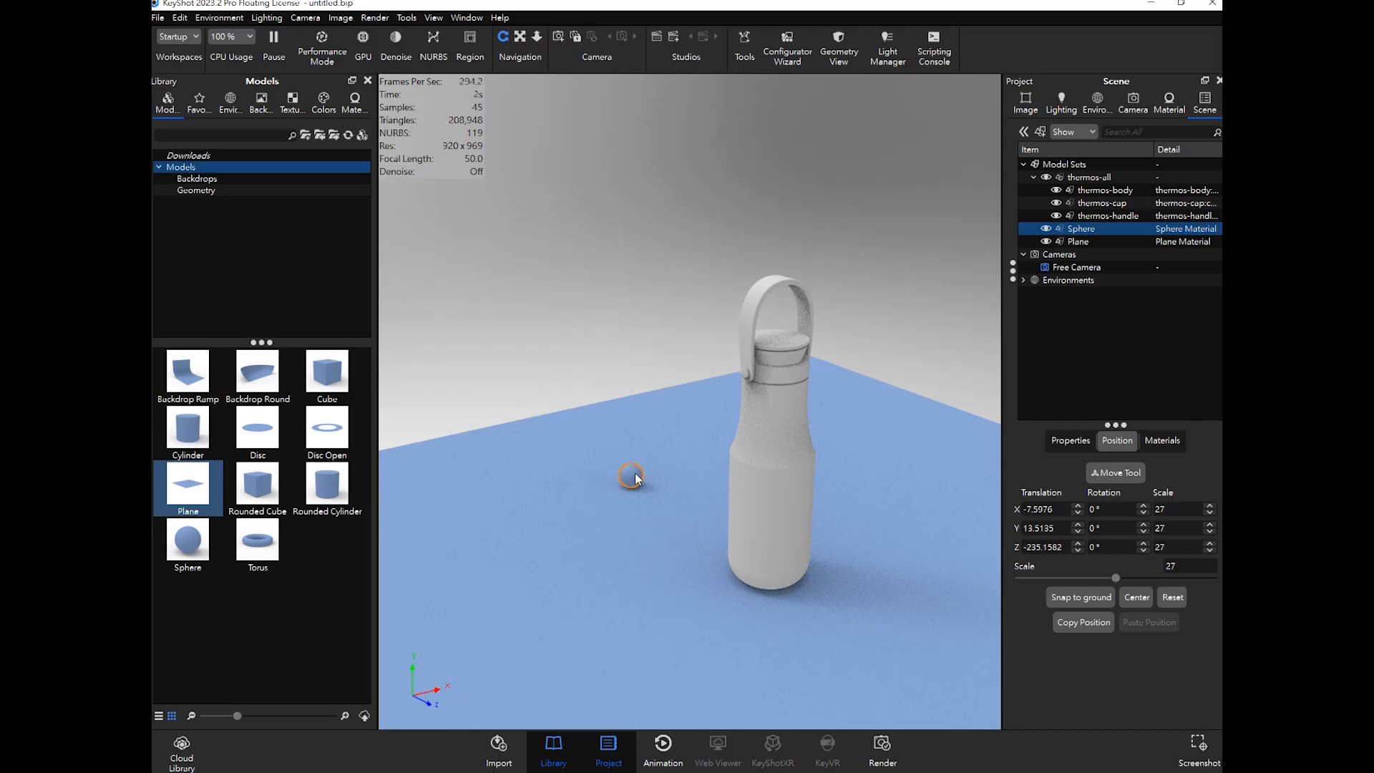
left_click(1081, 242, "ctrl")
left_click(1093, 235)
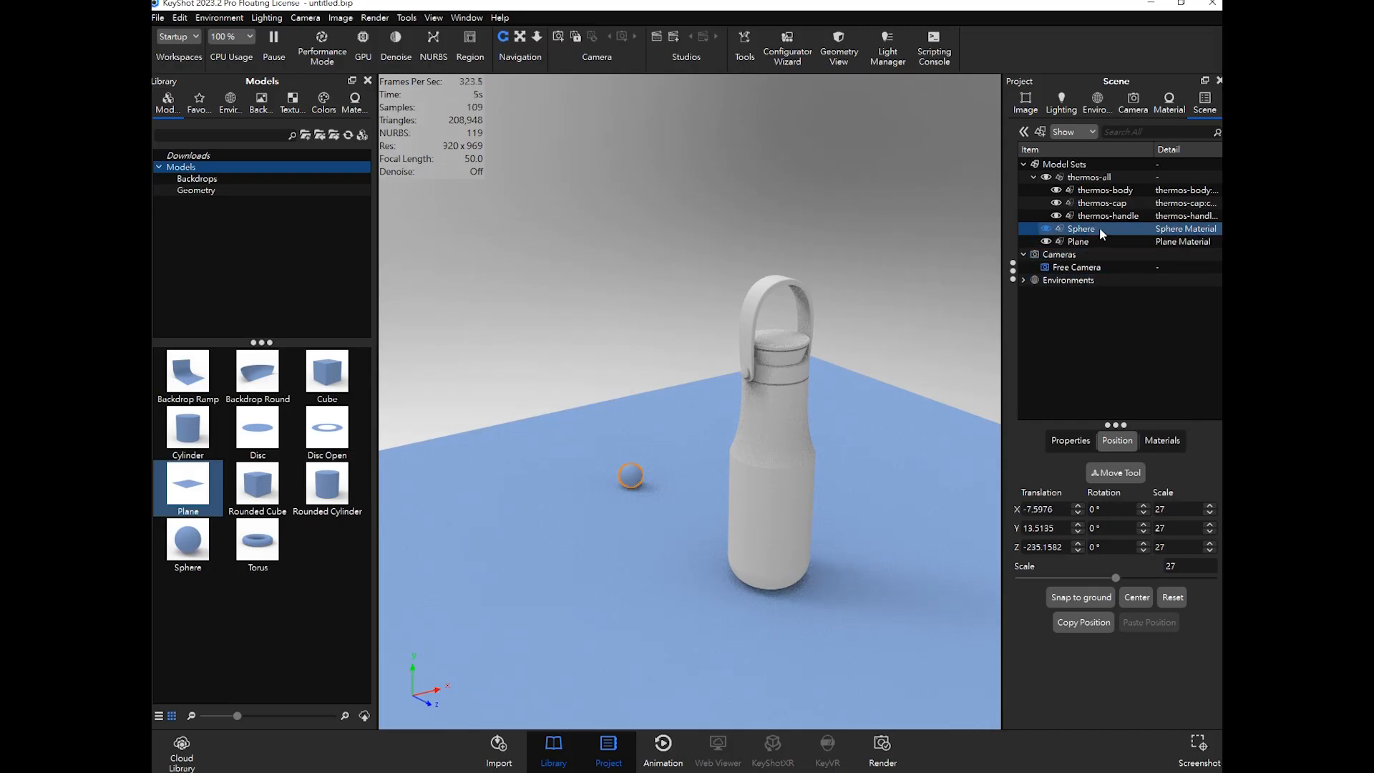
right_click(1098, 233)
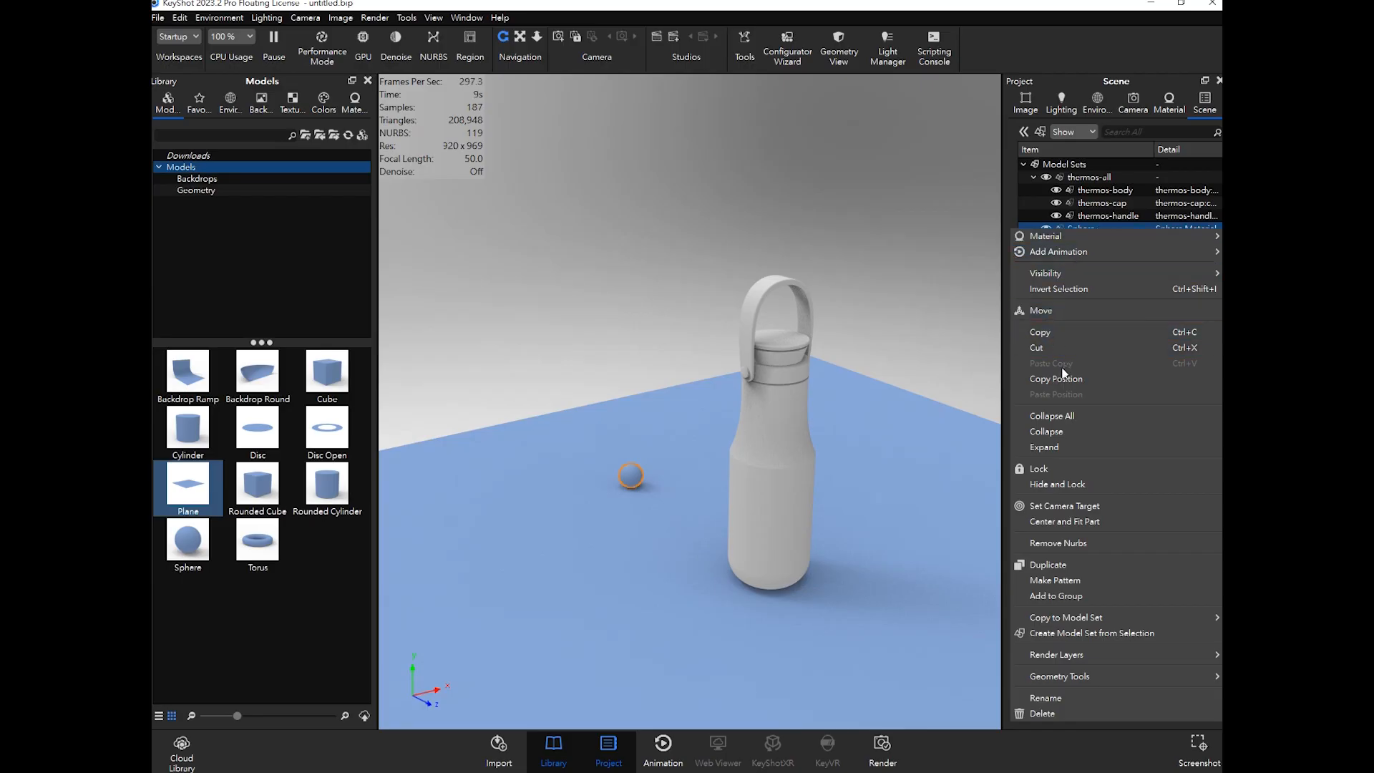
left_click(635, 478)
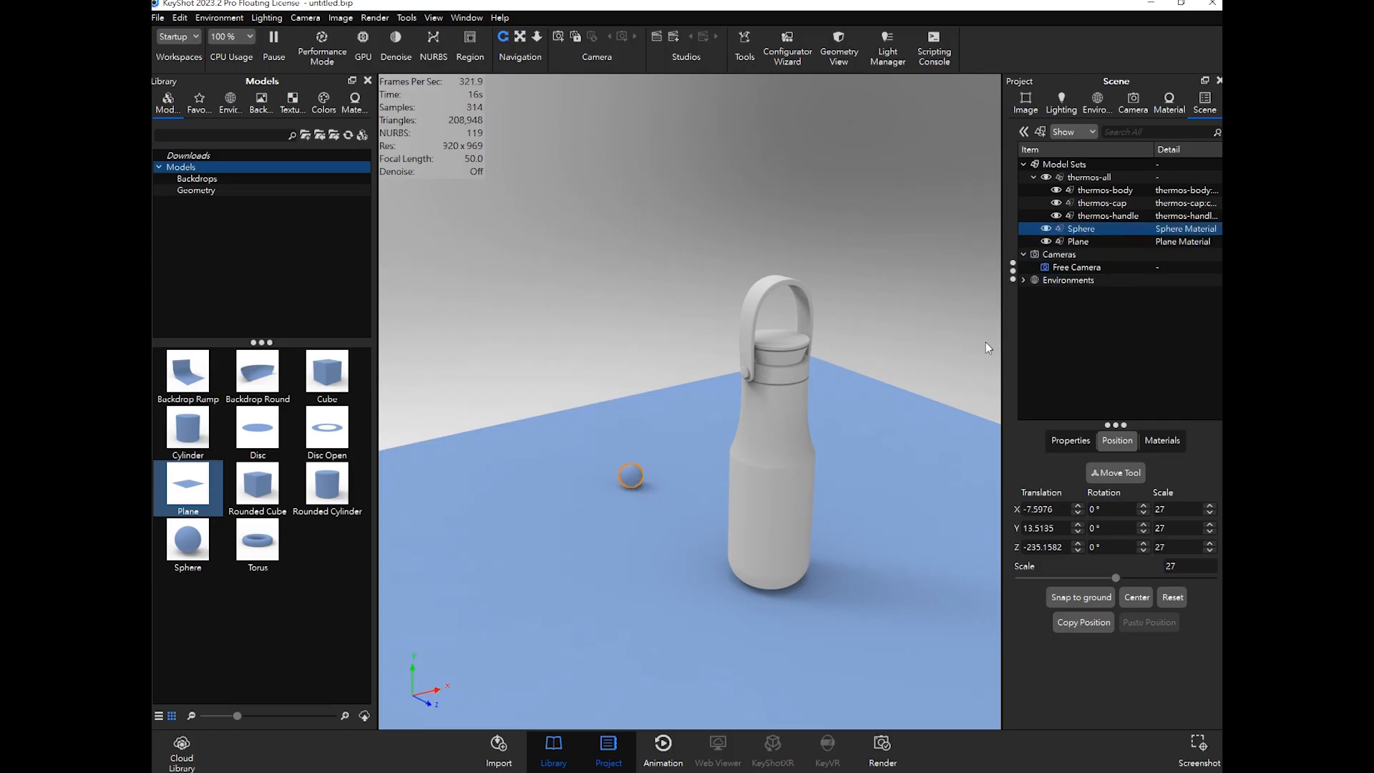
right_click(1104, 233)
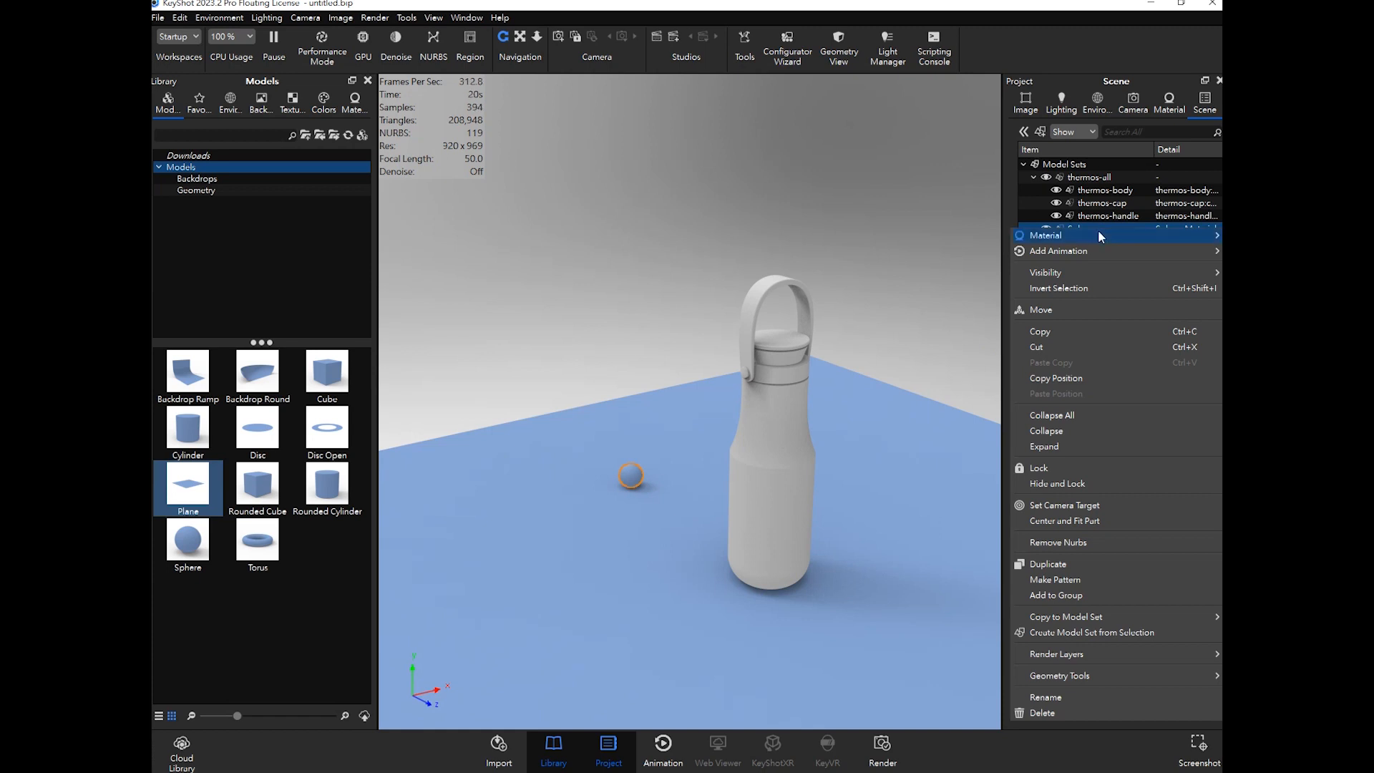
left_click(1064, 568)
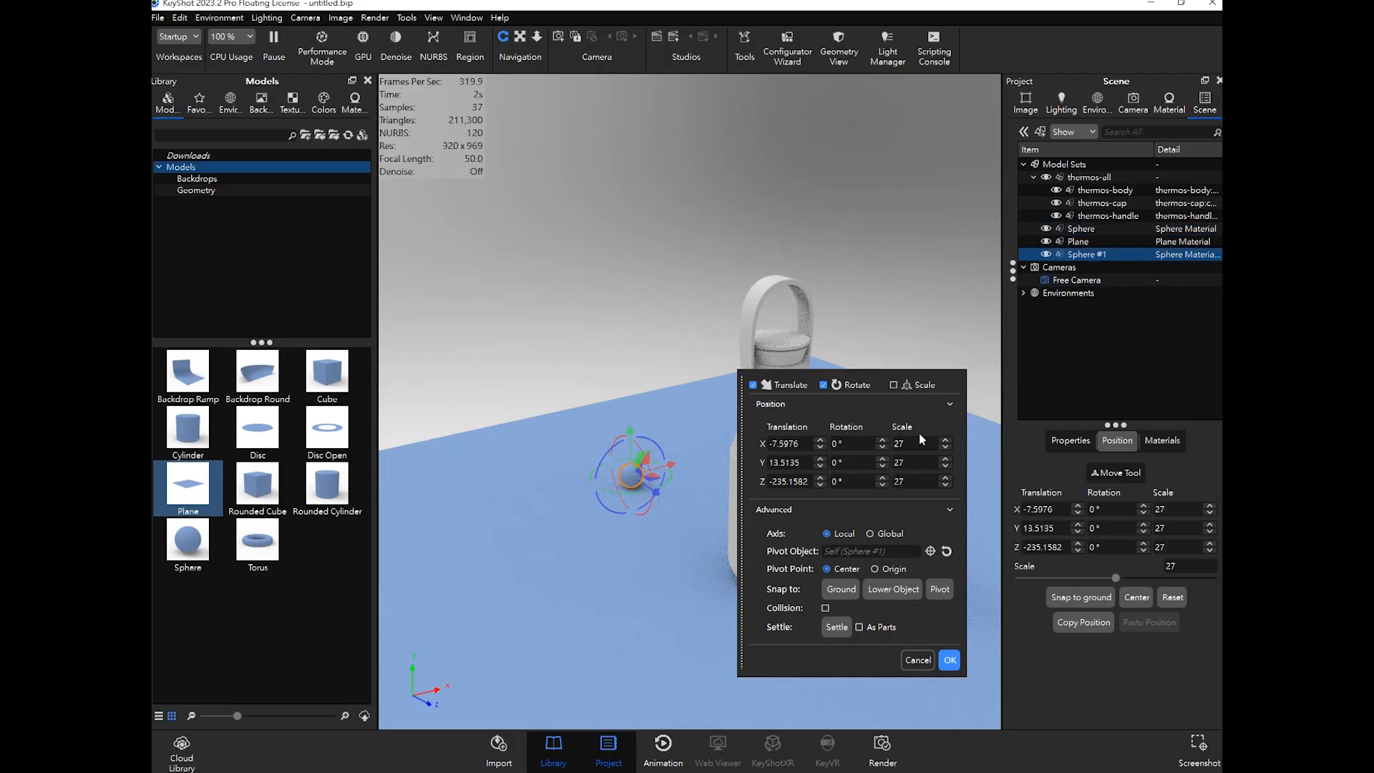
Step: Move the duplicated sphere along the floor to about X 111, Z -235 and confirm its placement
left_click_drag(947, 384, 509, 224)
left_click_drag(655, 478, 740, 453)
left_click_drag(874, 481, 845, 493)
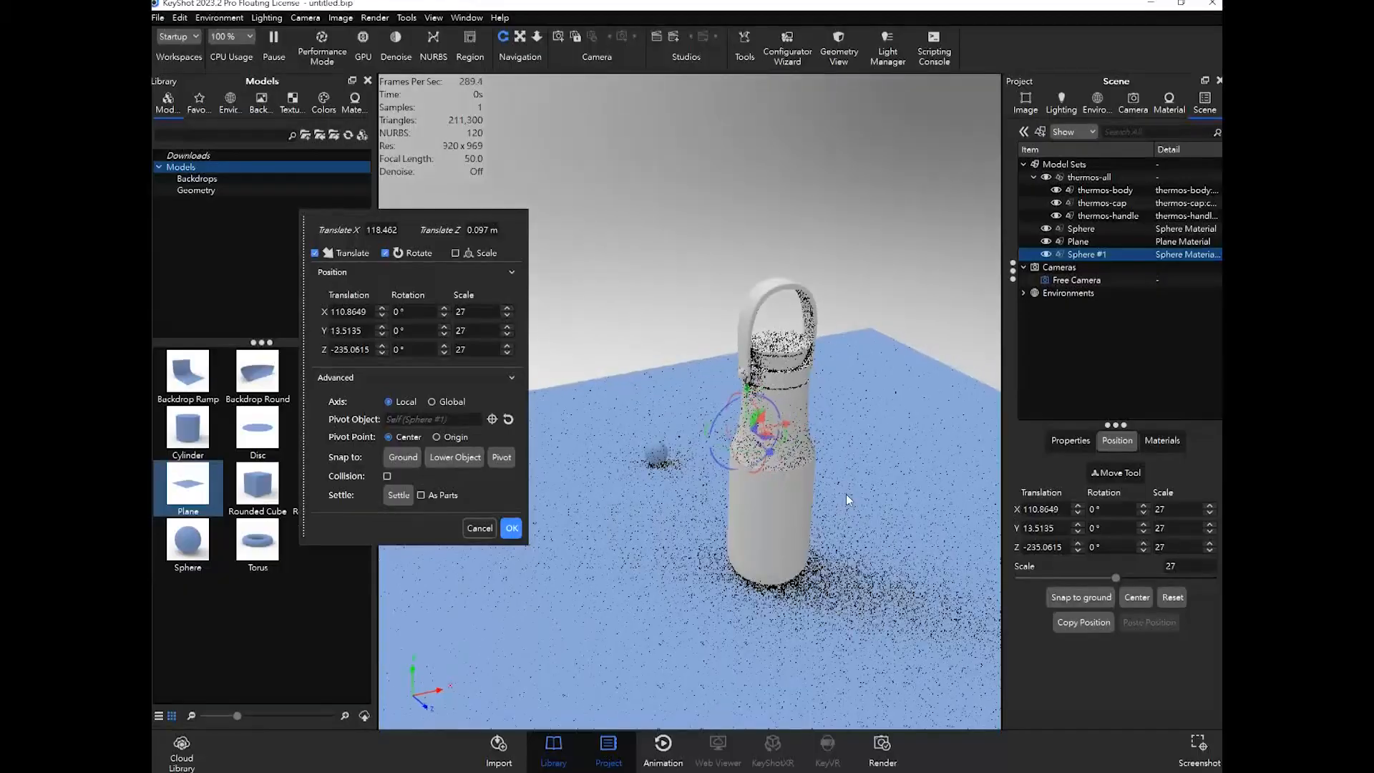
left_click(510, 529)
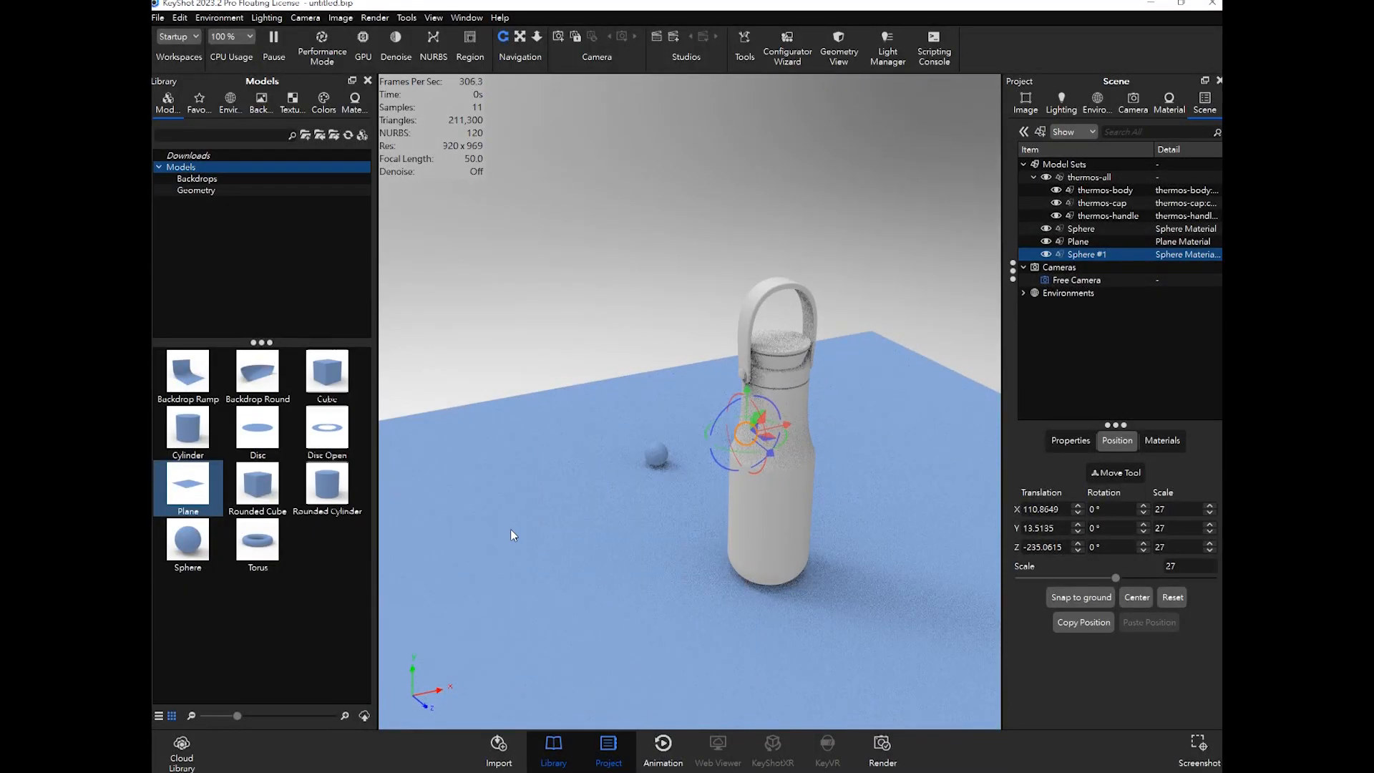
left_click(868, 320)
left_click_drag(718, 663, 791, 546)
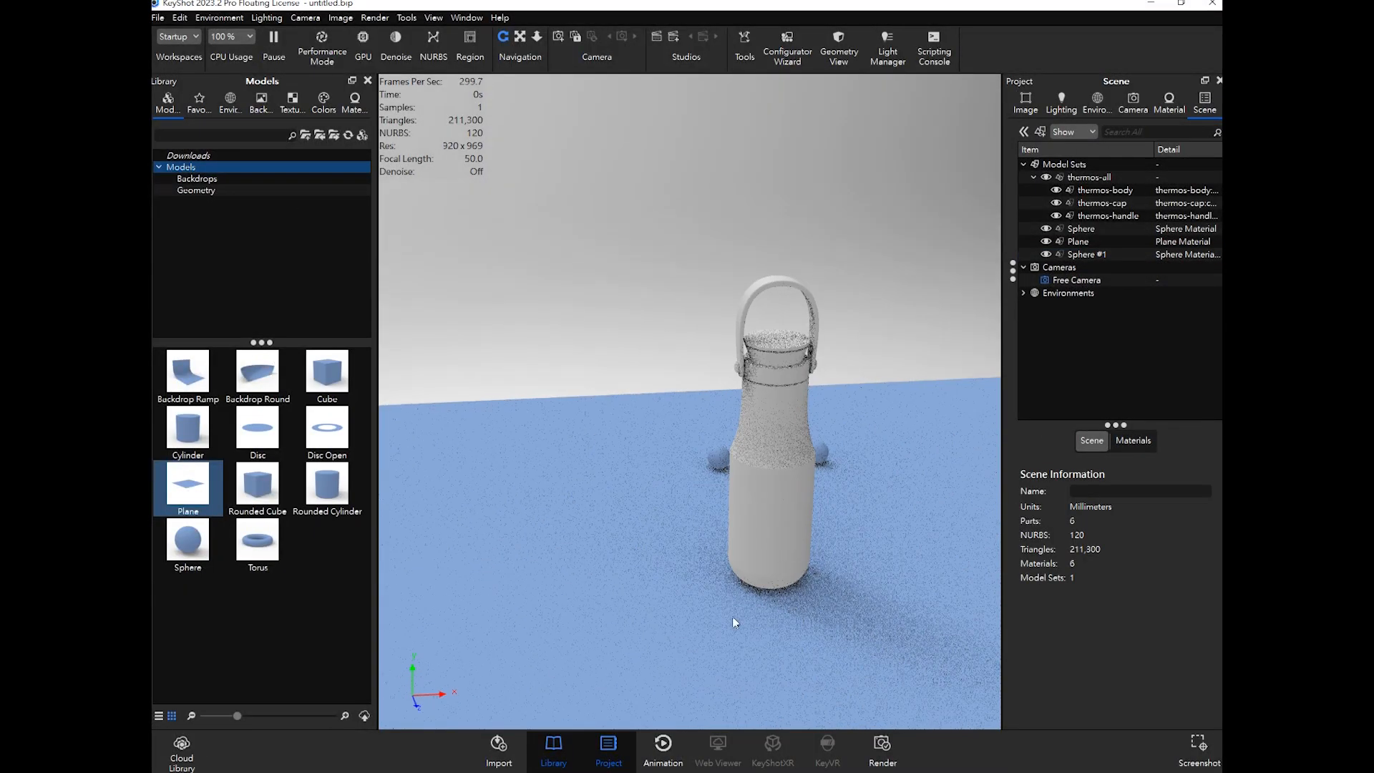
Step: Review the Word notes' steps on geometric models and "Set camera & size", and return to KeyShot
mouse_move(297, 770)
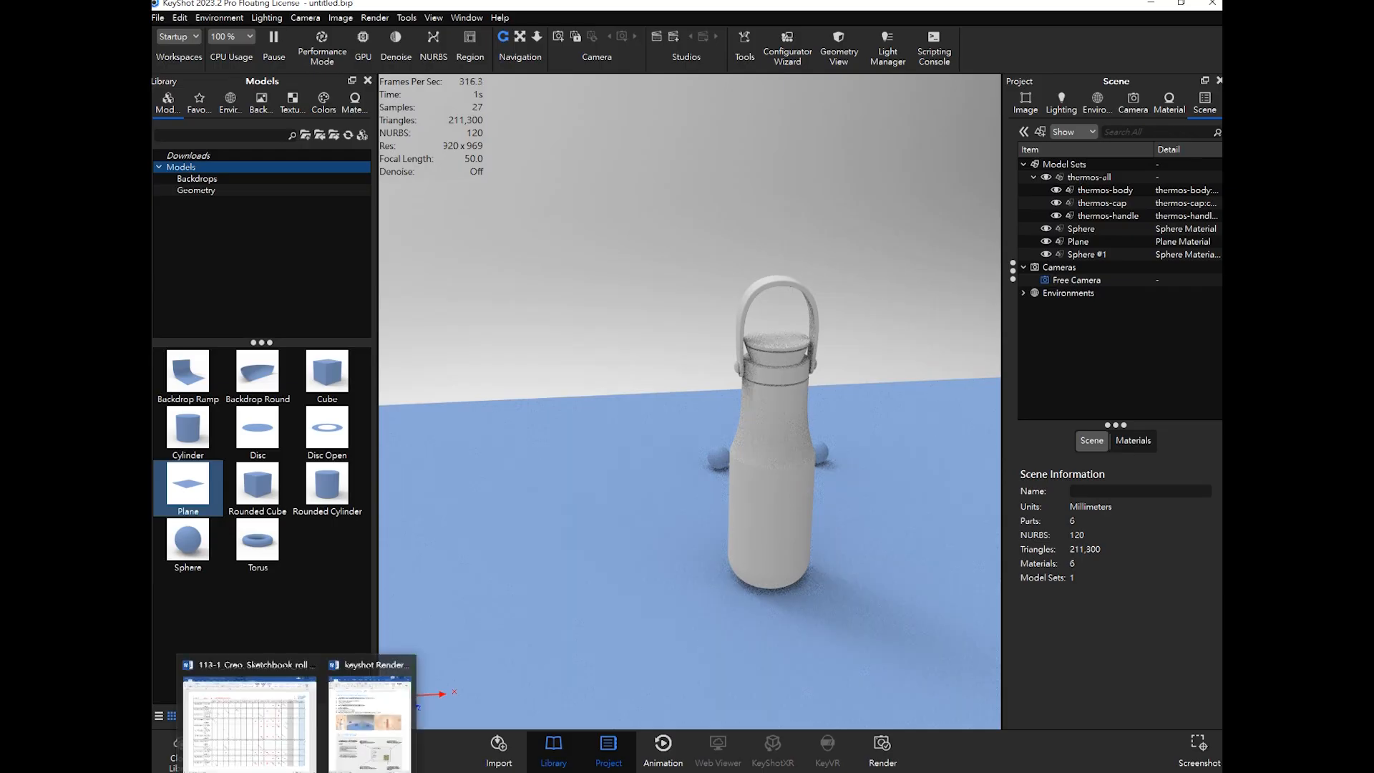
left_click(369, 732)
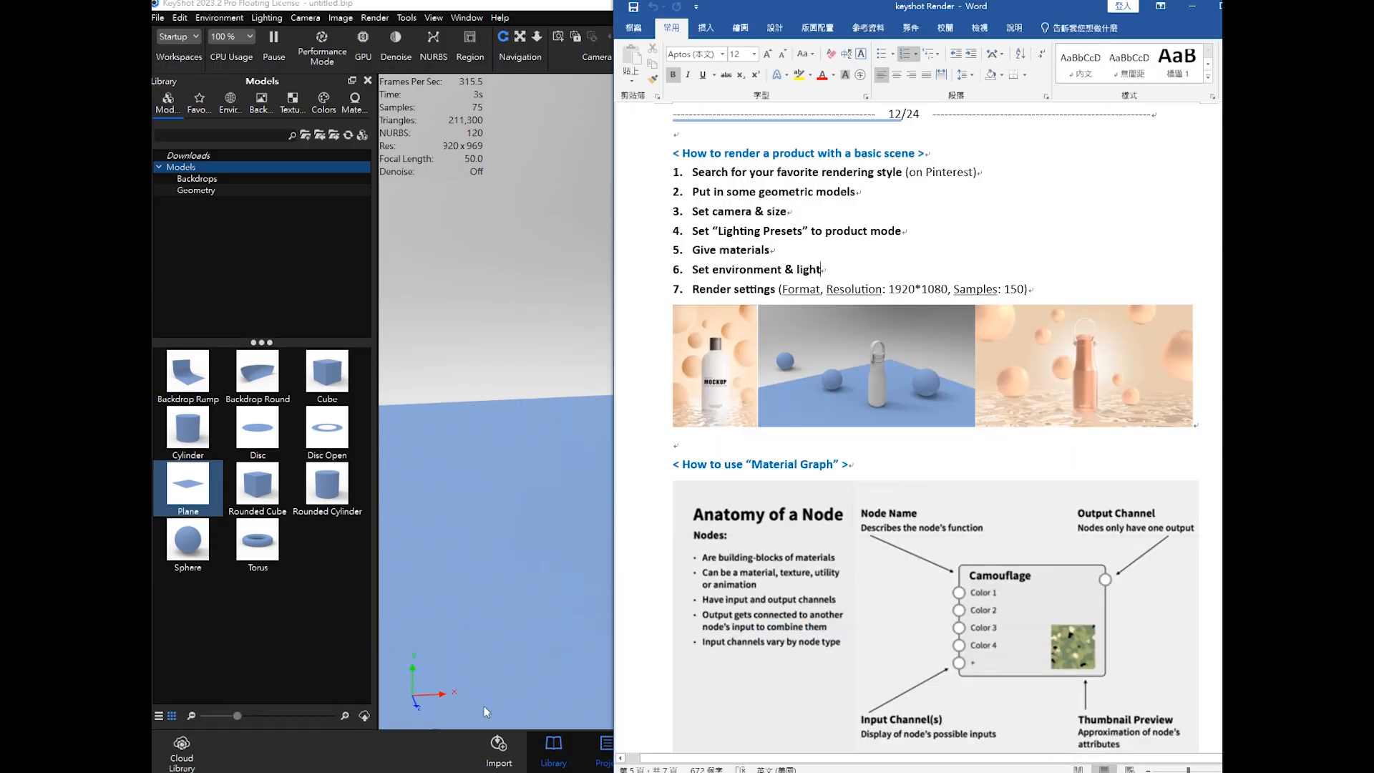
scroll(863, 332, "up", 2)
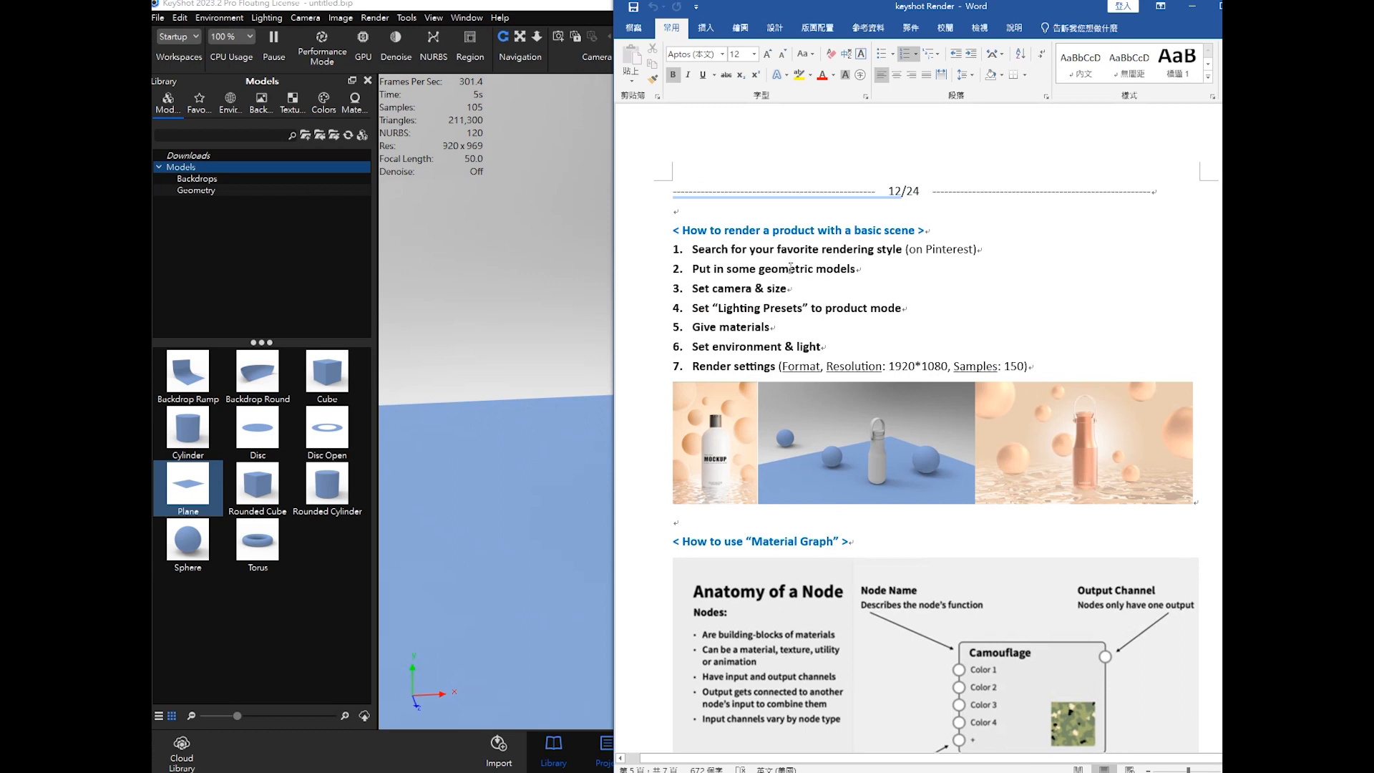
left_click(833, 289)
left_click_drag(693, 269, 862, 270)
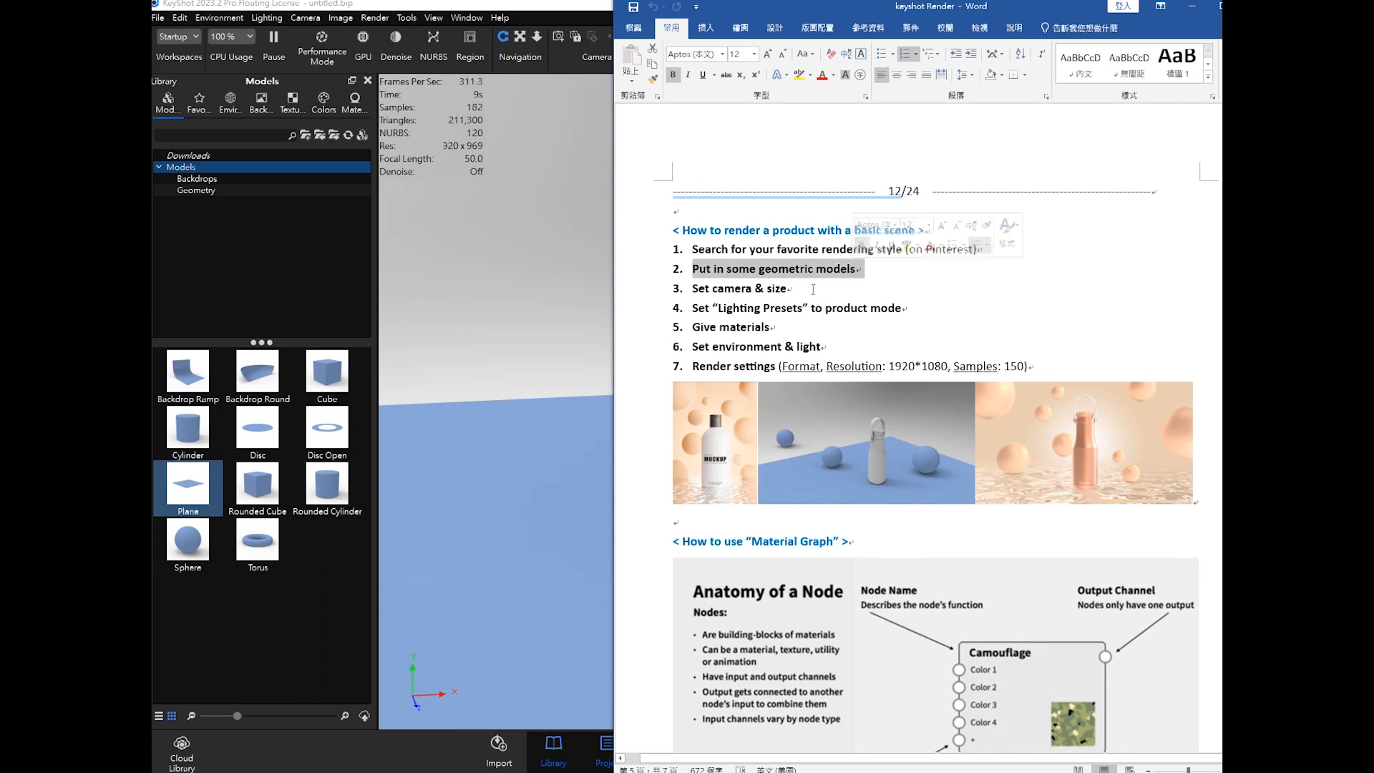
left_click(693, 289)
left_click_drag(693, 289, 786, 289)
left_click(787, 289)
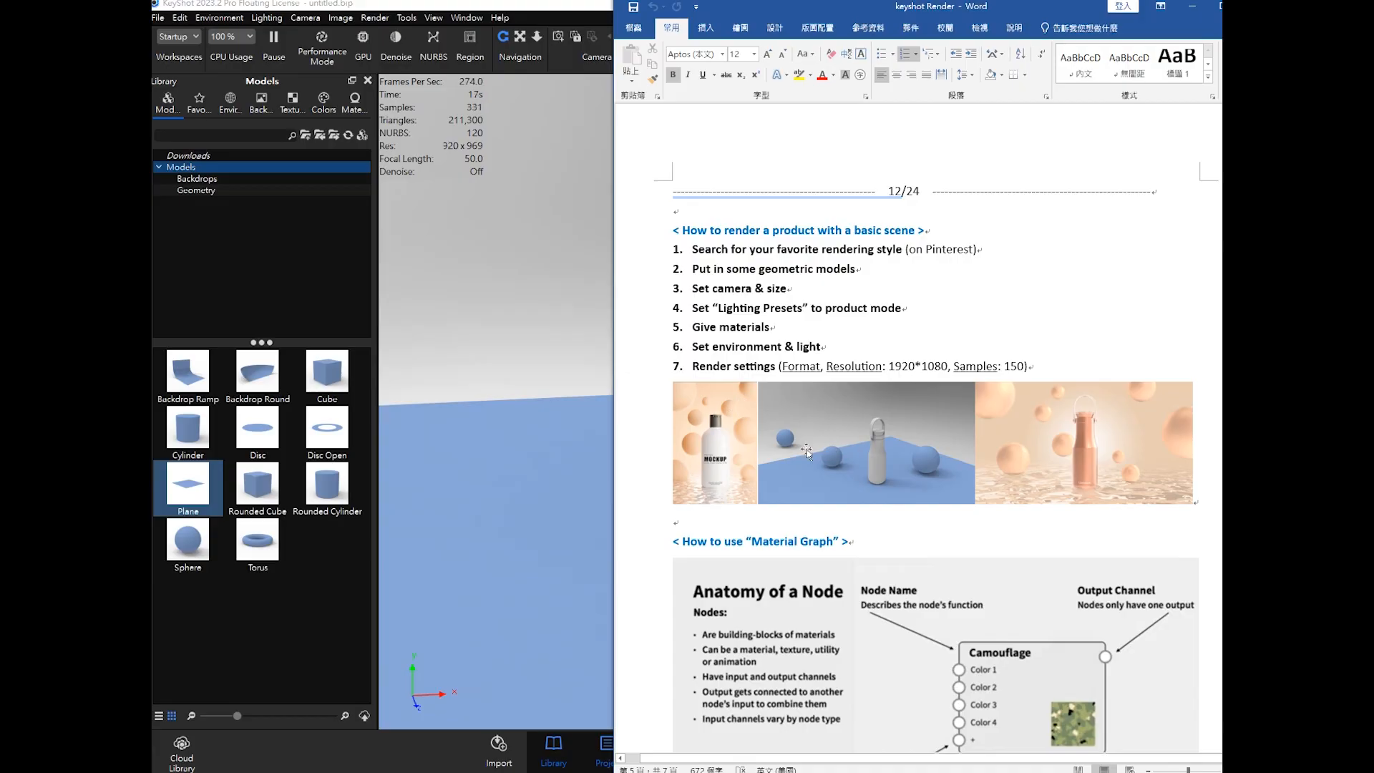
left_click(1191, 7)
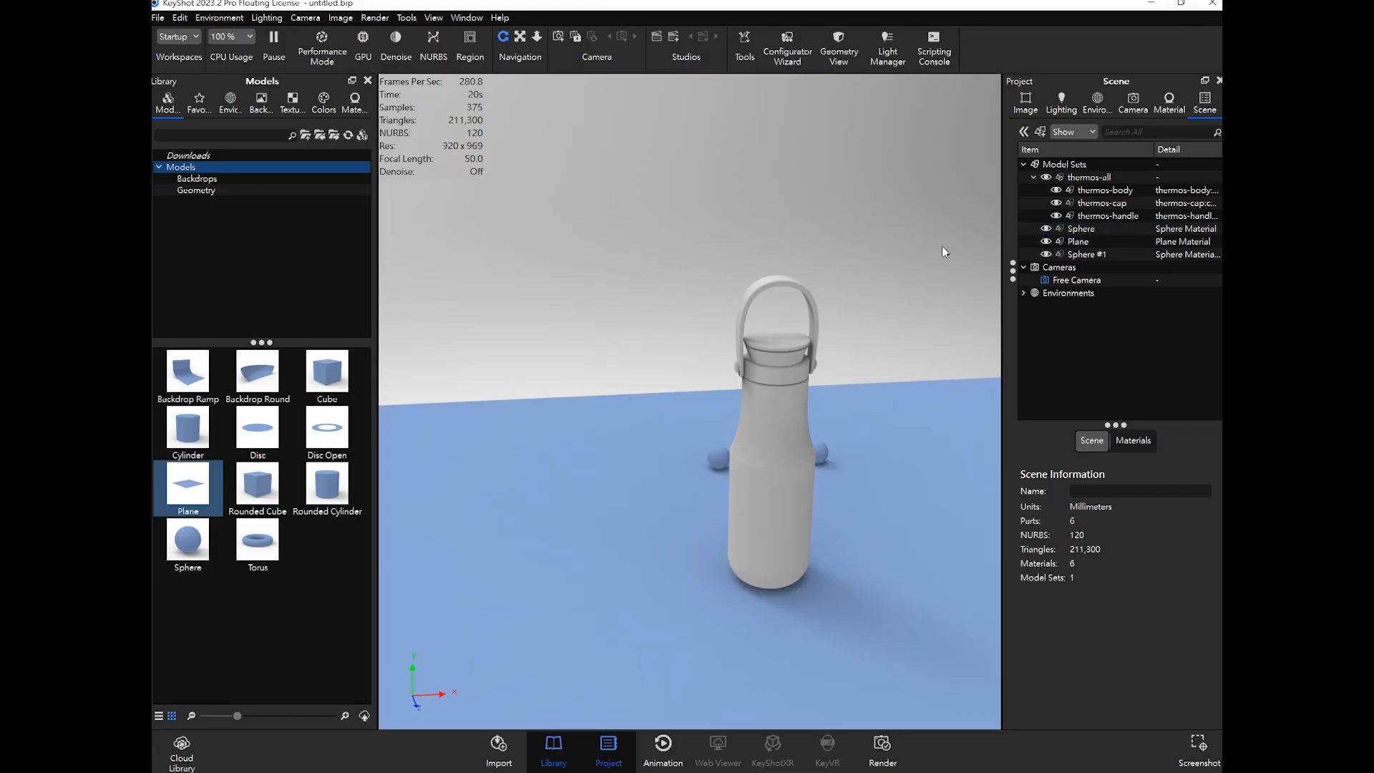
Step: Show the Free Camera's settings and frame the thermos from a low front view near the image's middle
left_click(1133, 101)
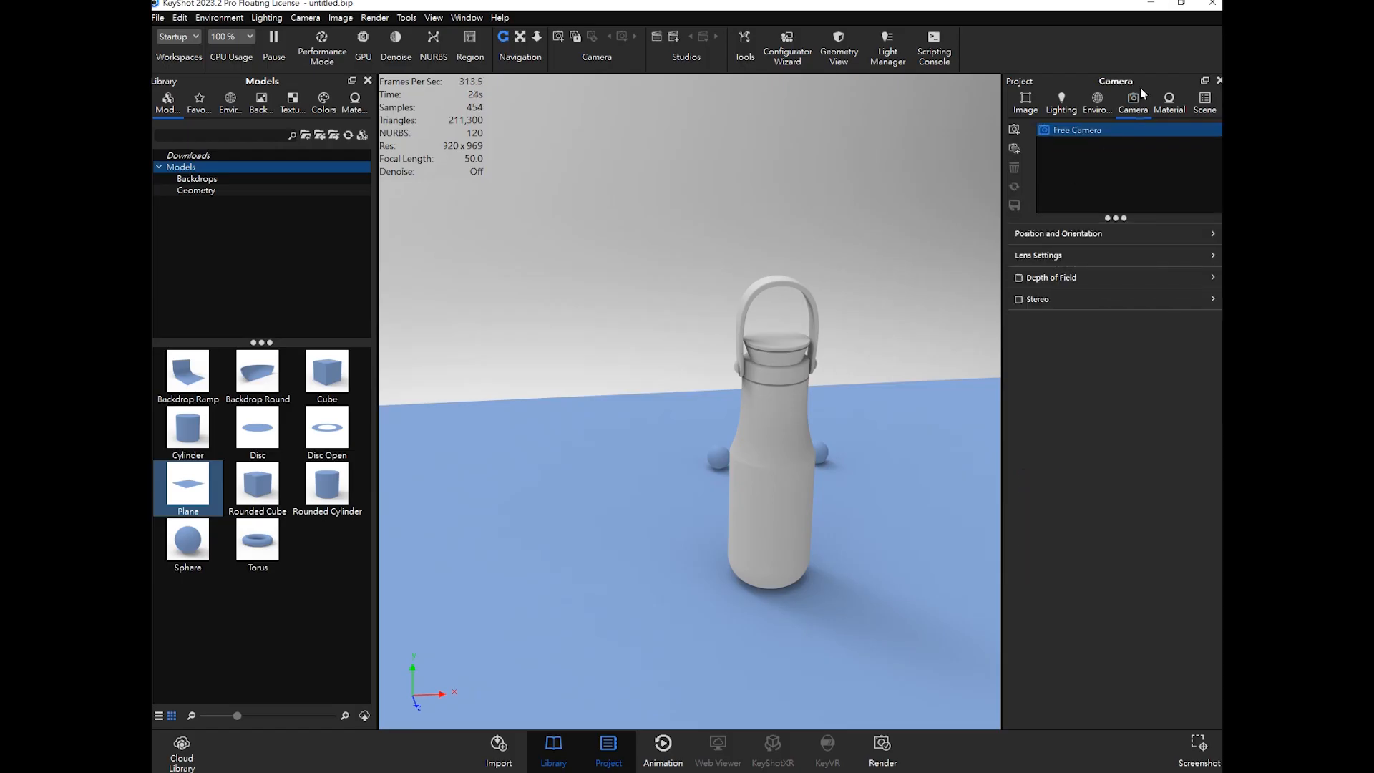
left_click_drag(878, 366, 863, 330)
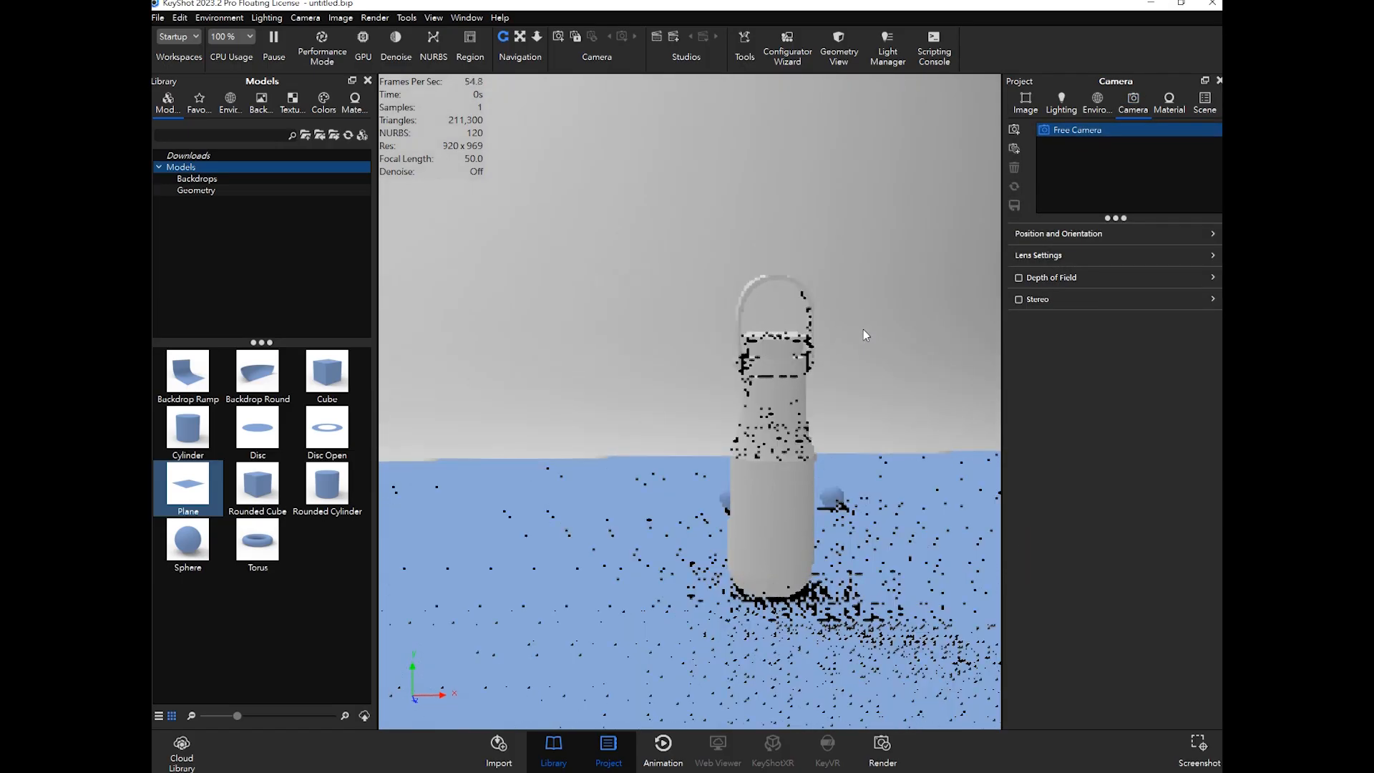
middle_click_drag(863, 379, 711, 231)
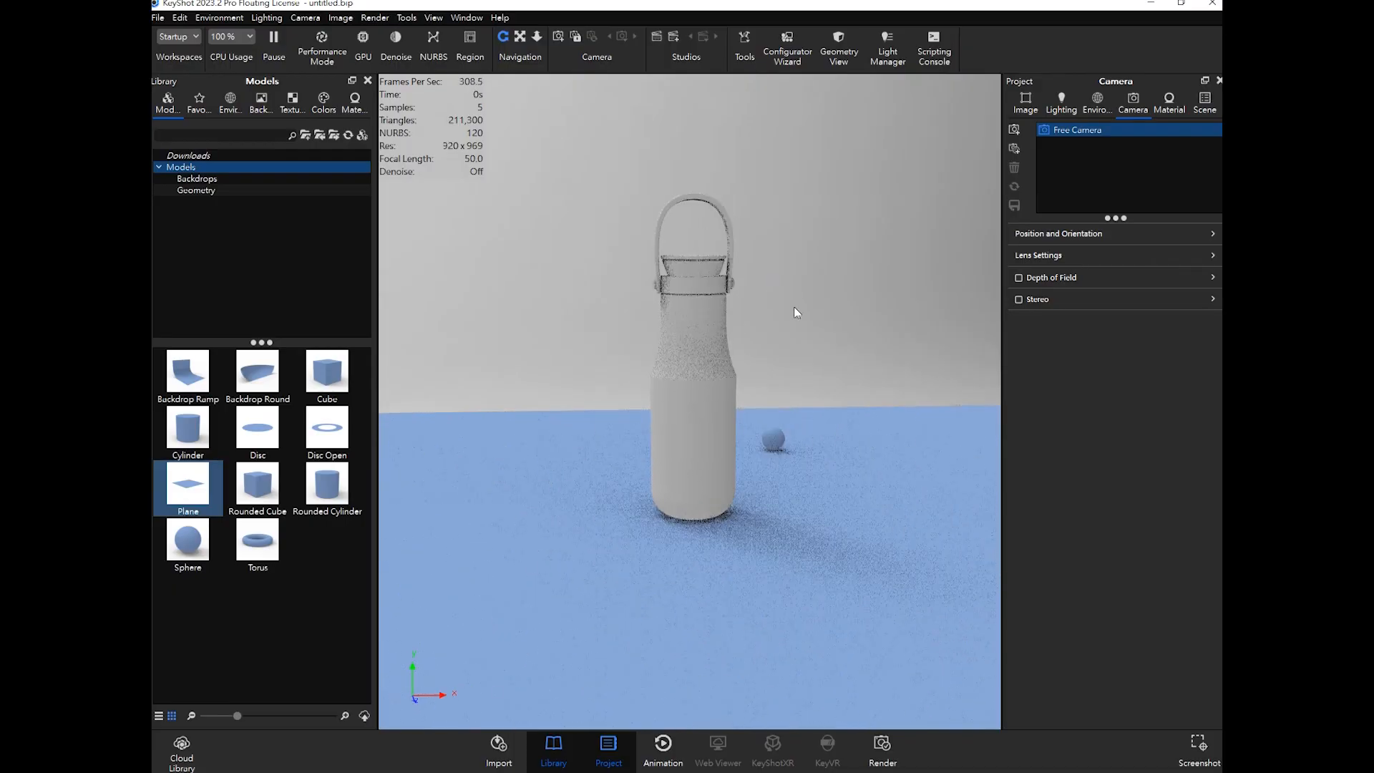
left_click_drag(796, 313, 789, 326)
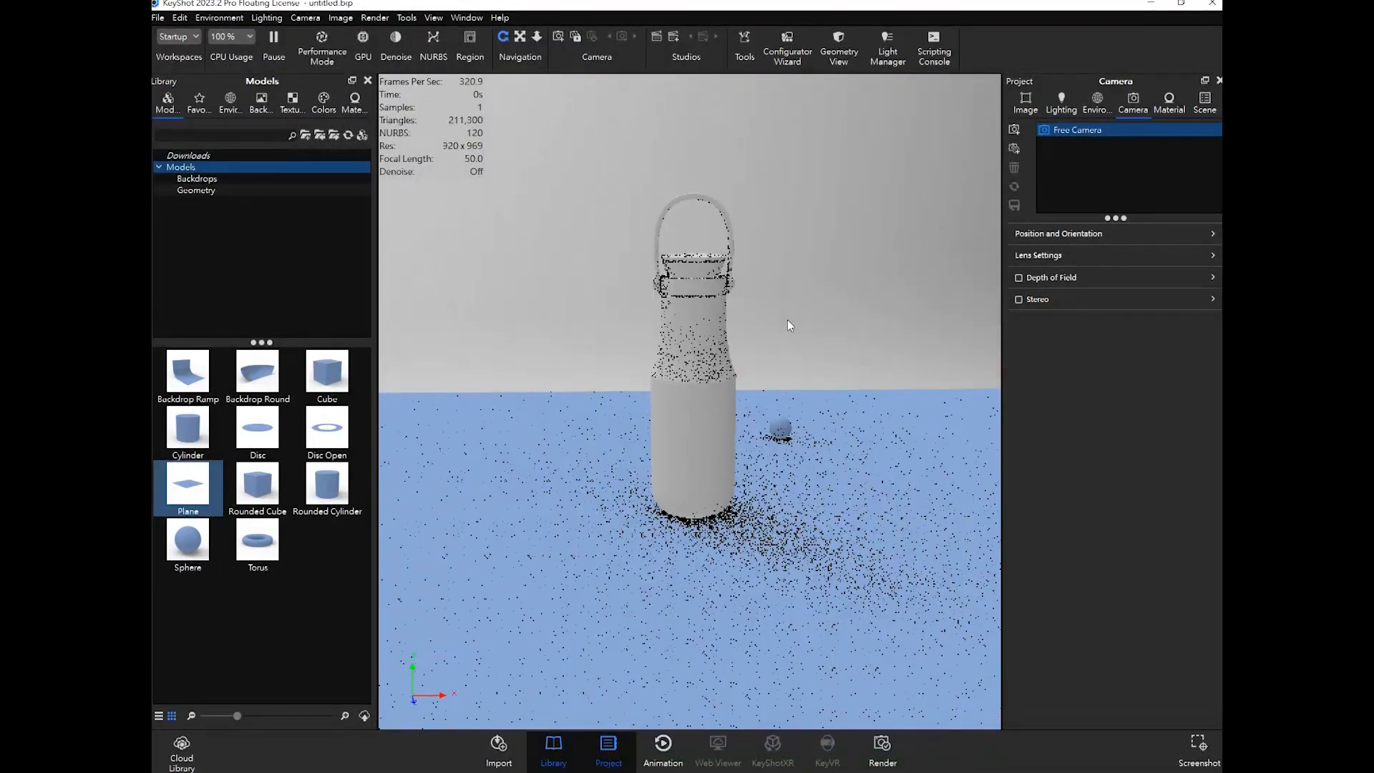
left_click_drag(829, 239, 830, 231)
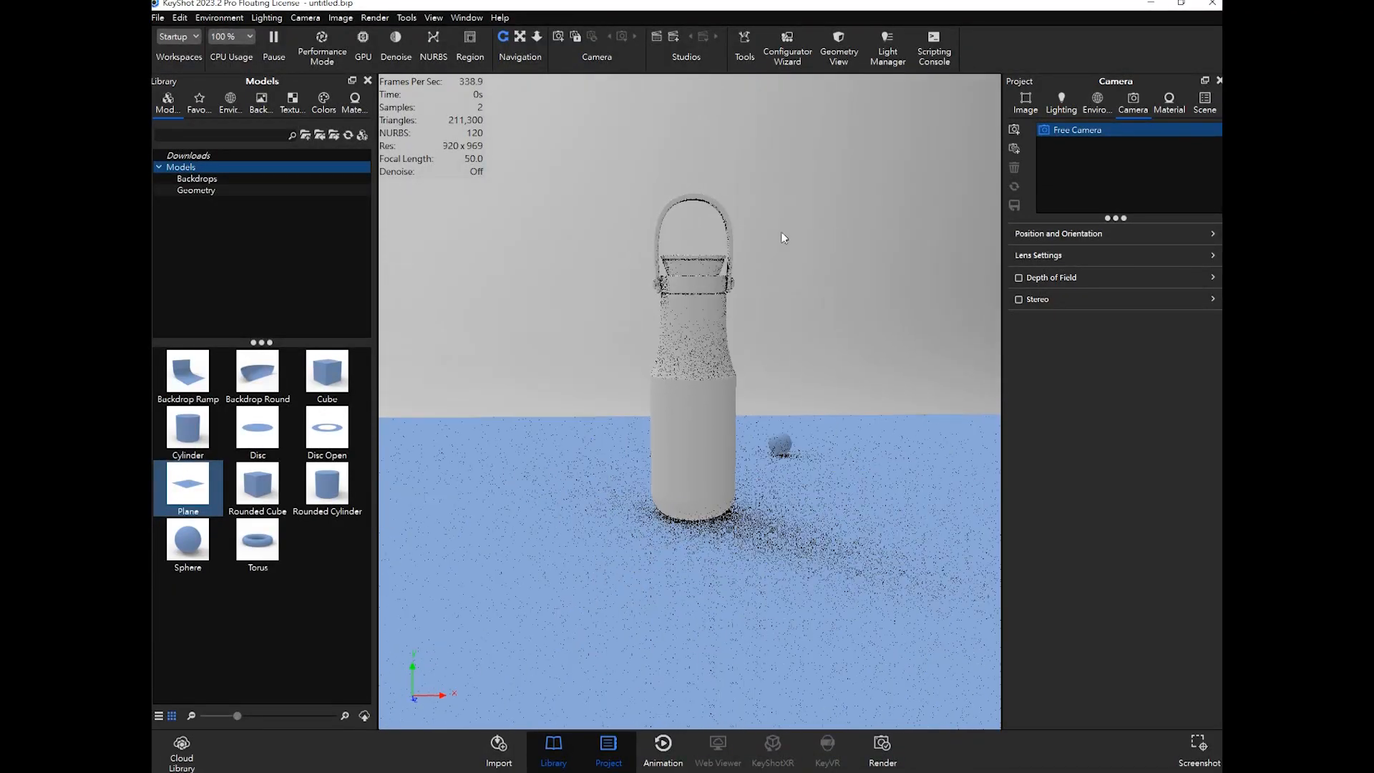
Step: Set the image resolution to the landscape preset 1920 x 1080
left_click(397, 51)
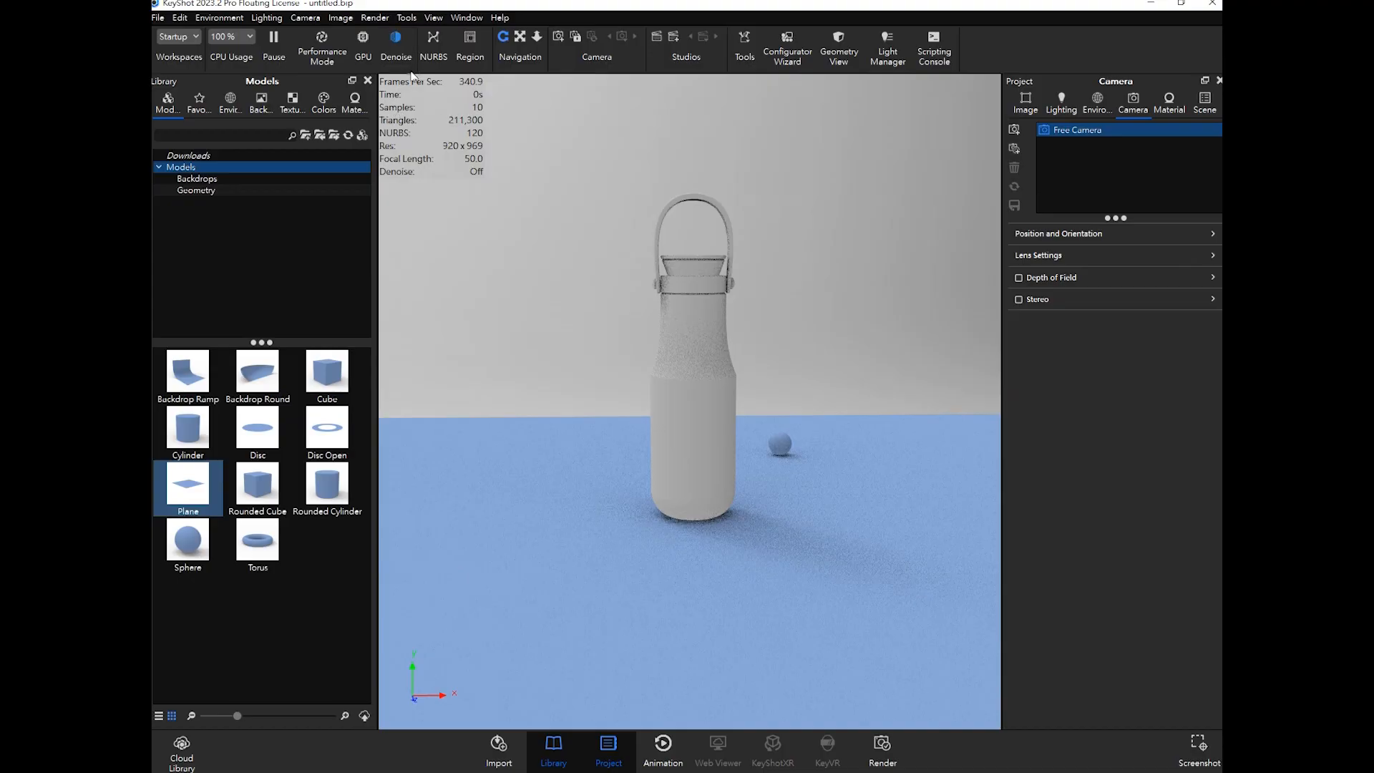
left_click(340, 18)
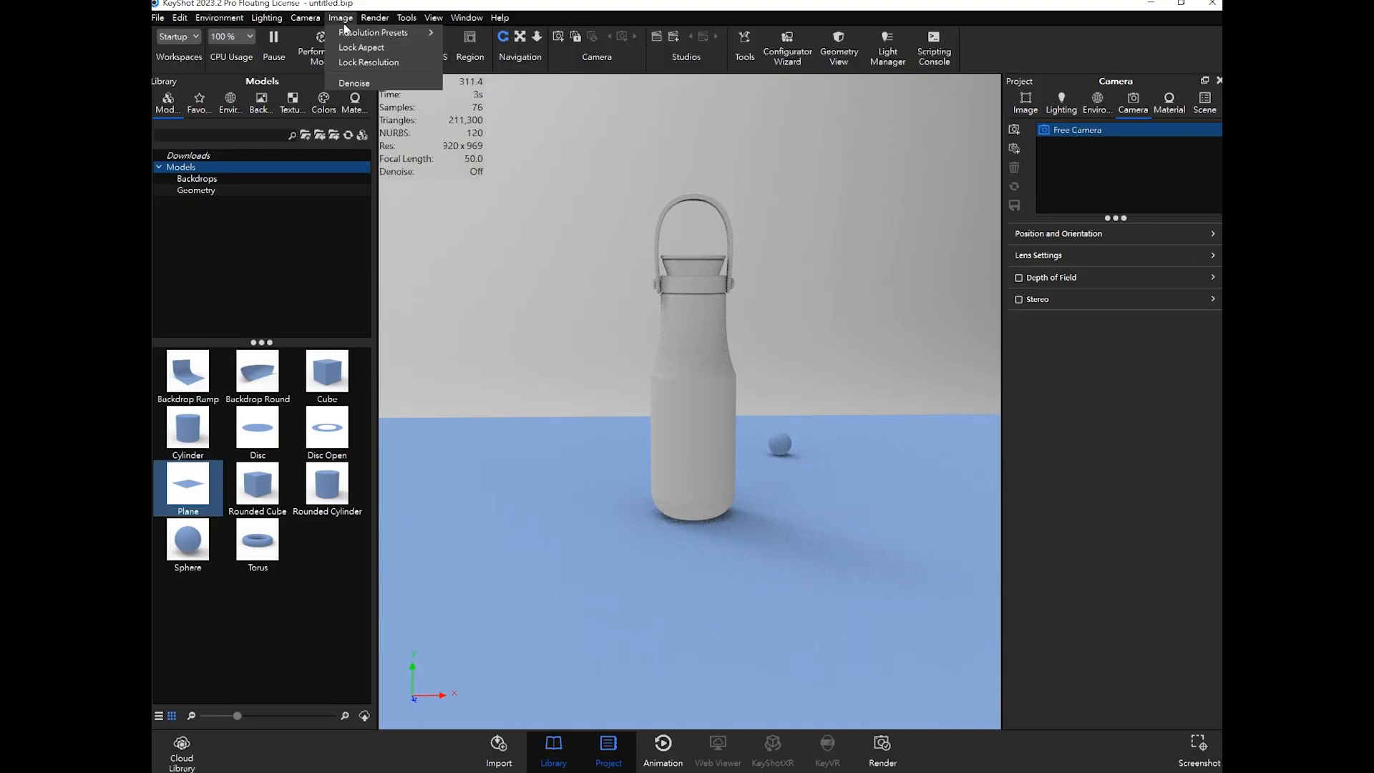
mouse_move(344, 39)
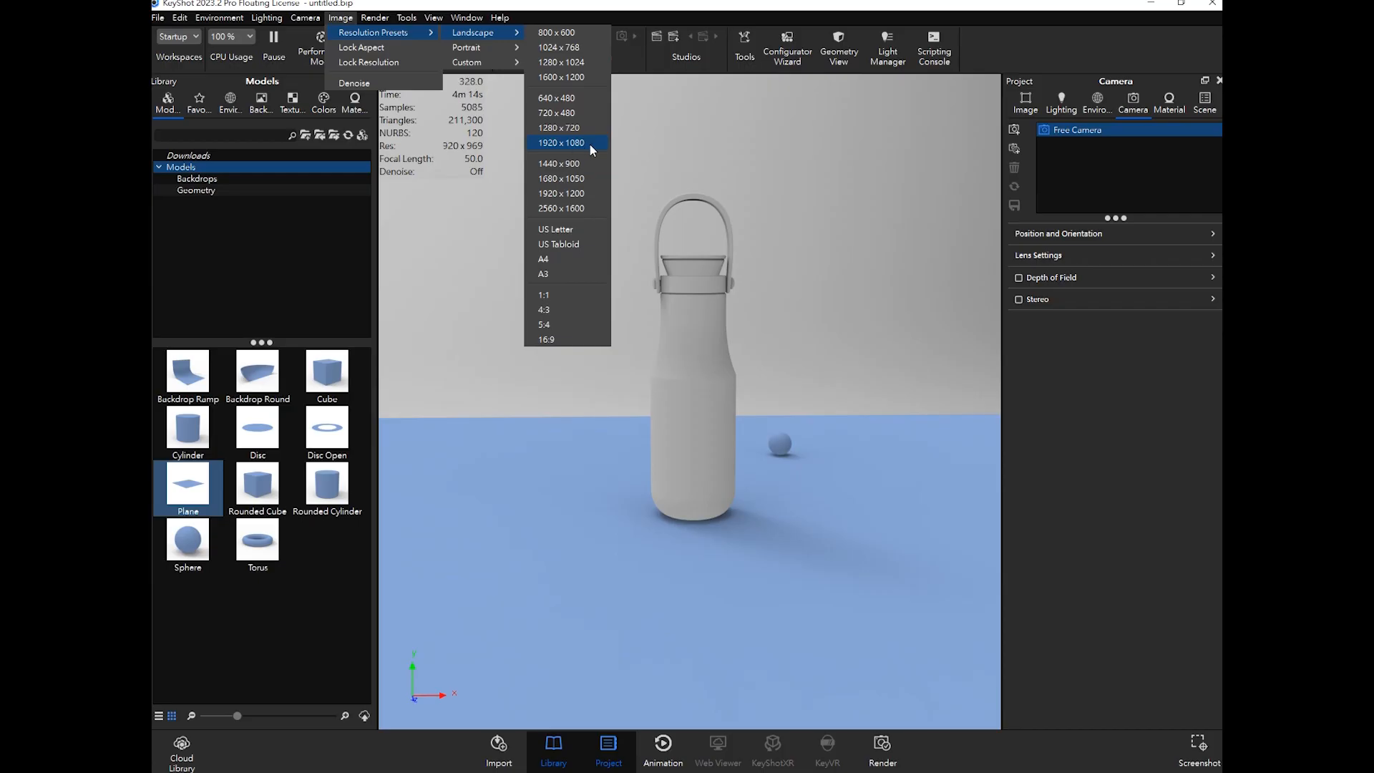
left_click(590, 144)
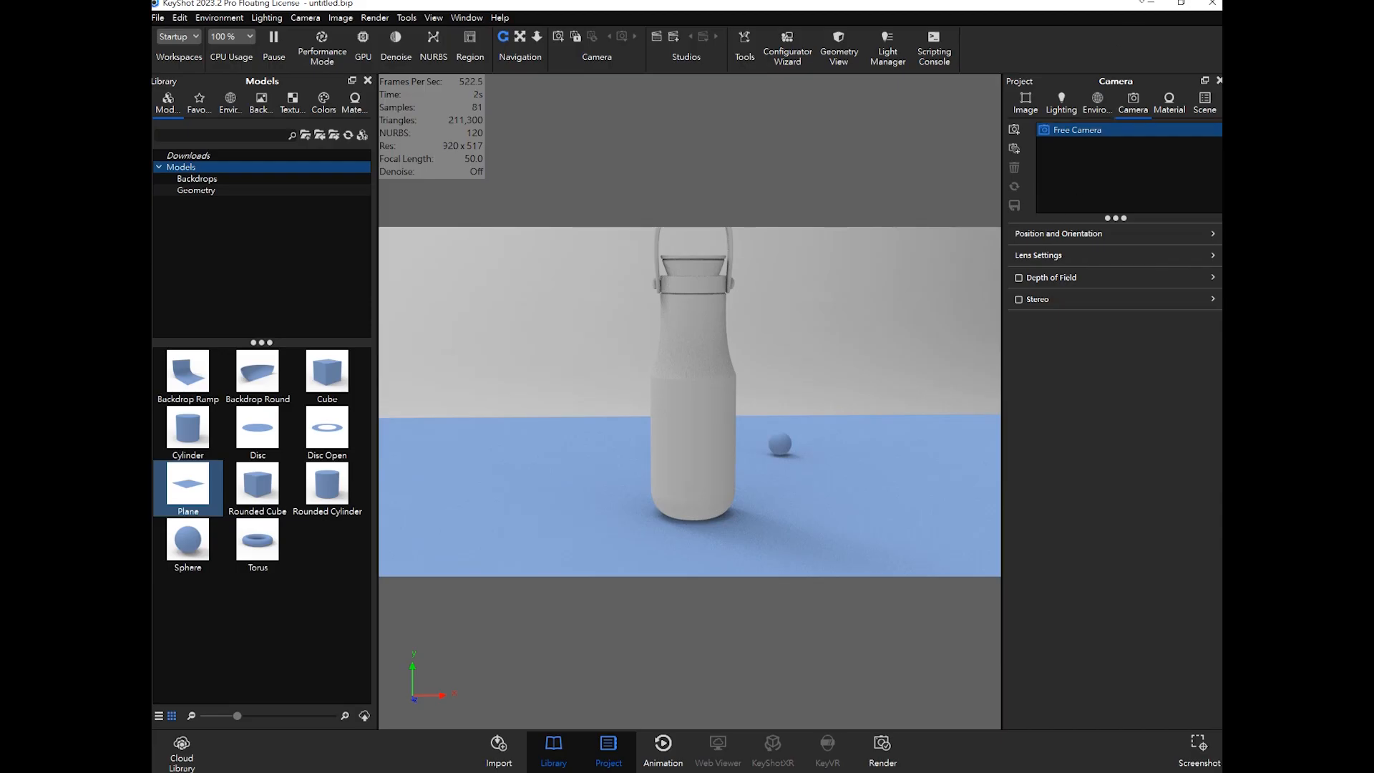
Step: Reapply the landscape resolution preset 1920 x 1080 to the image
key("shift+p")
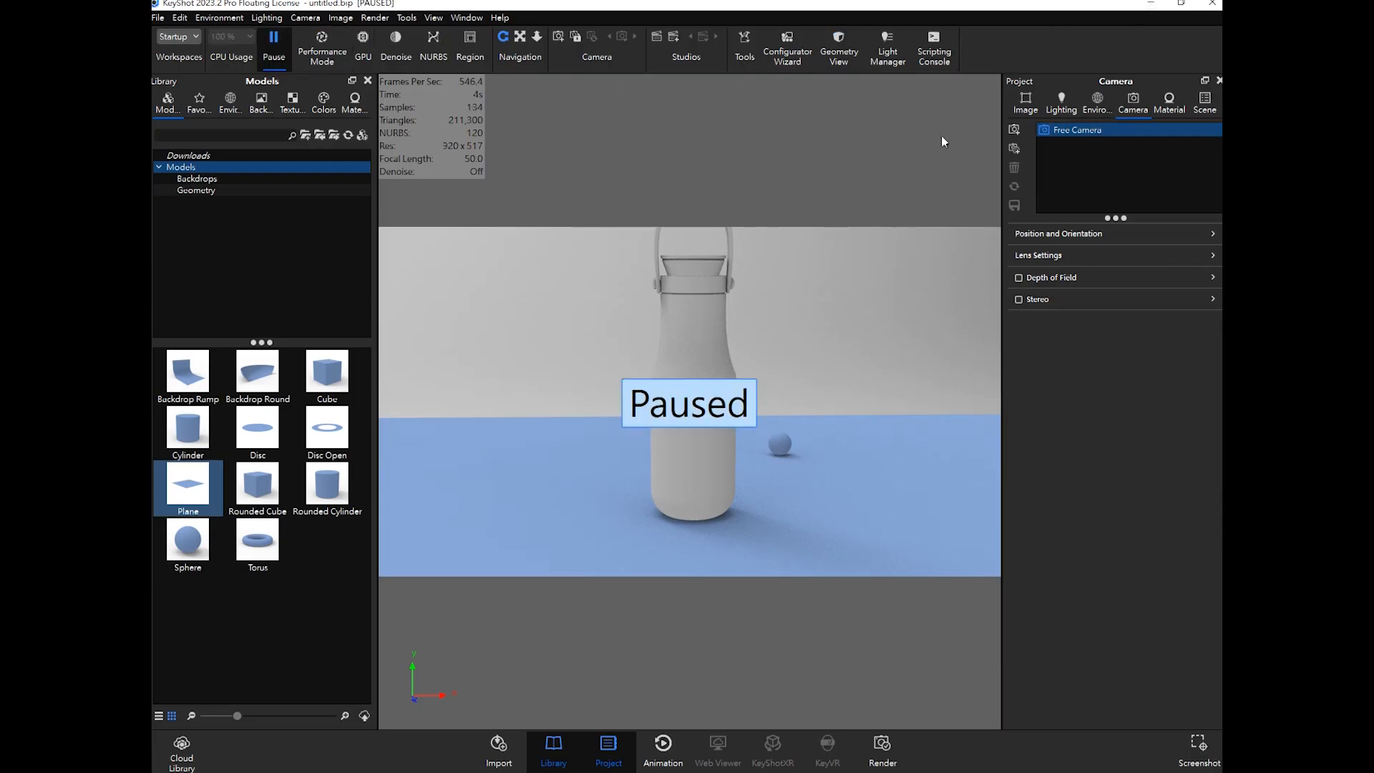
left_click(1150, 3)
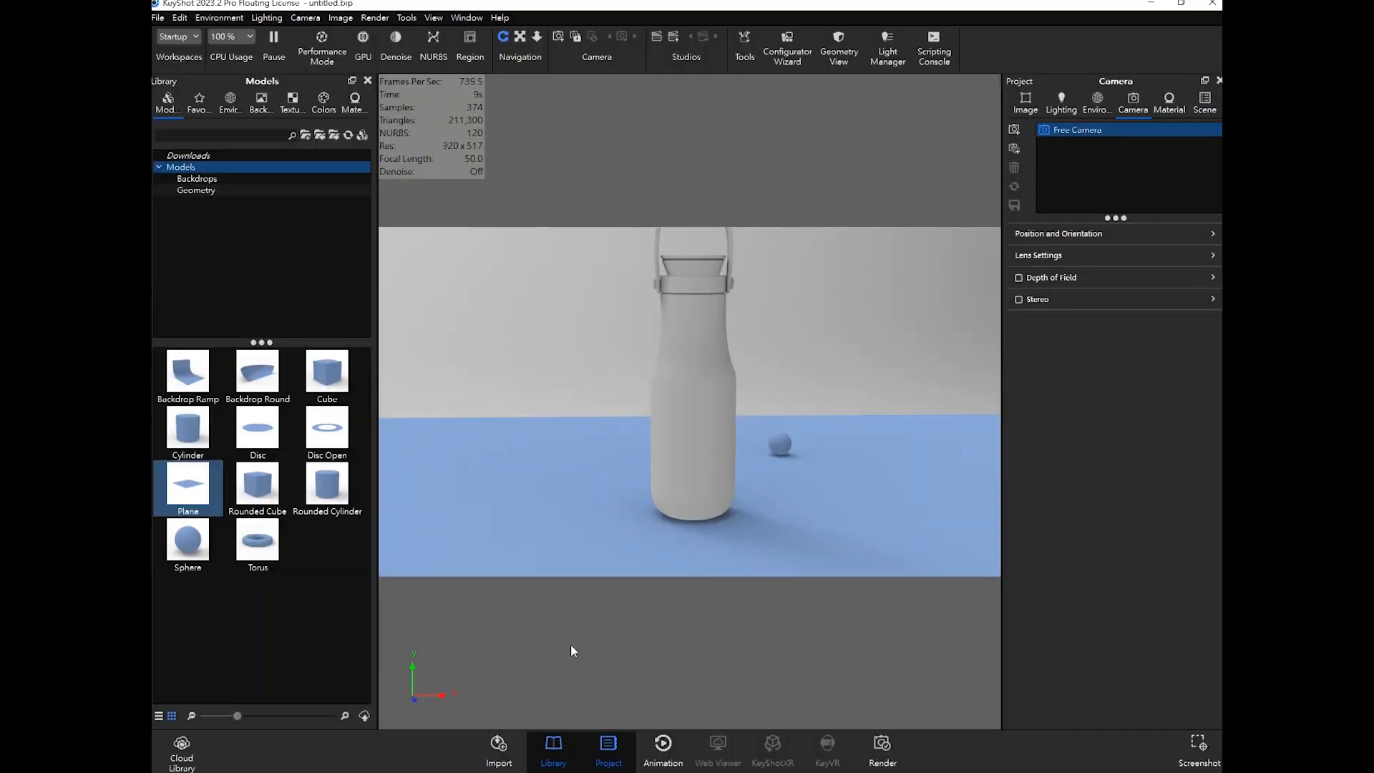
left_click(346, 21)
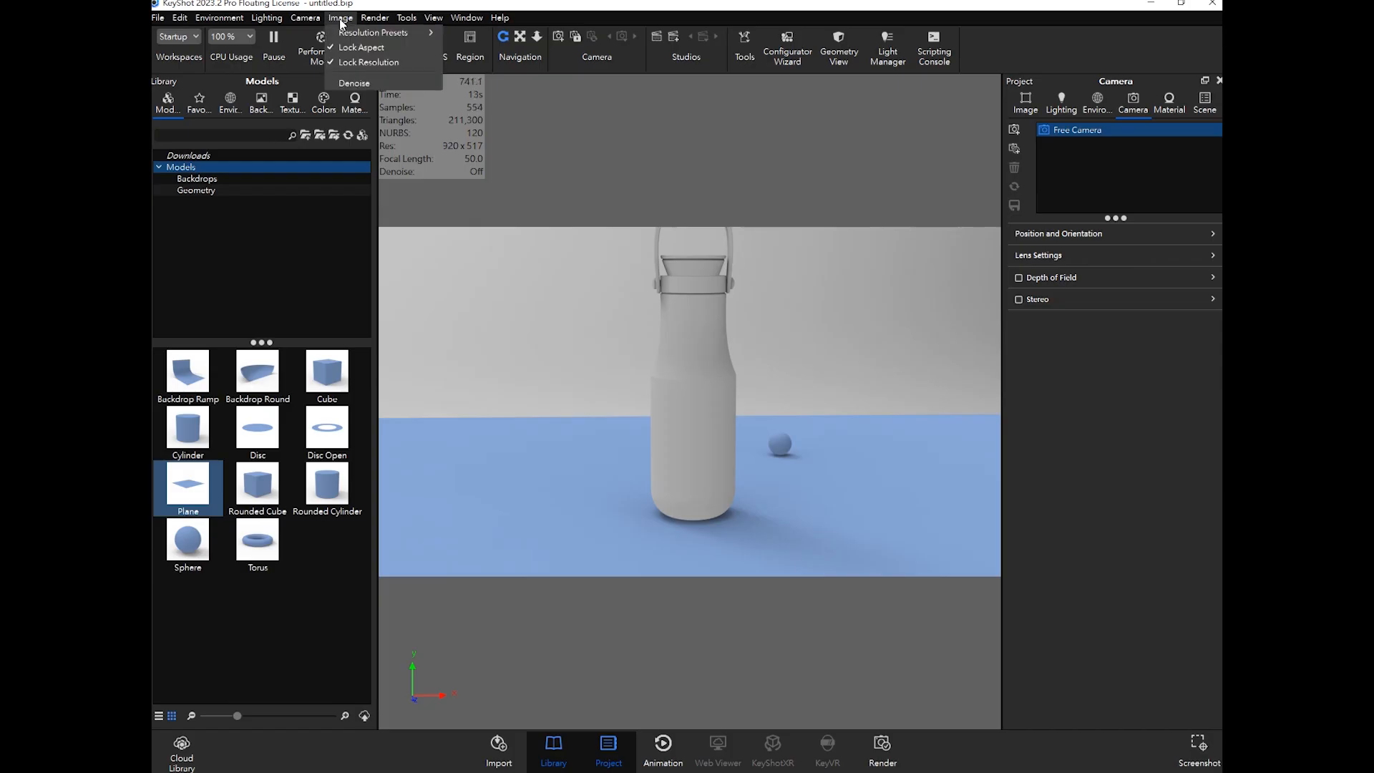
mouse_move(359, 34)
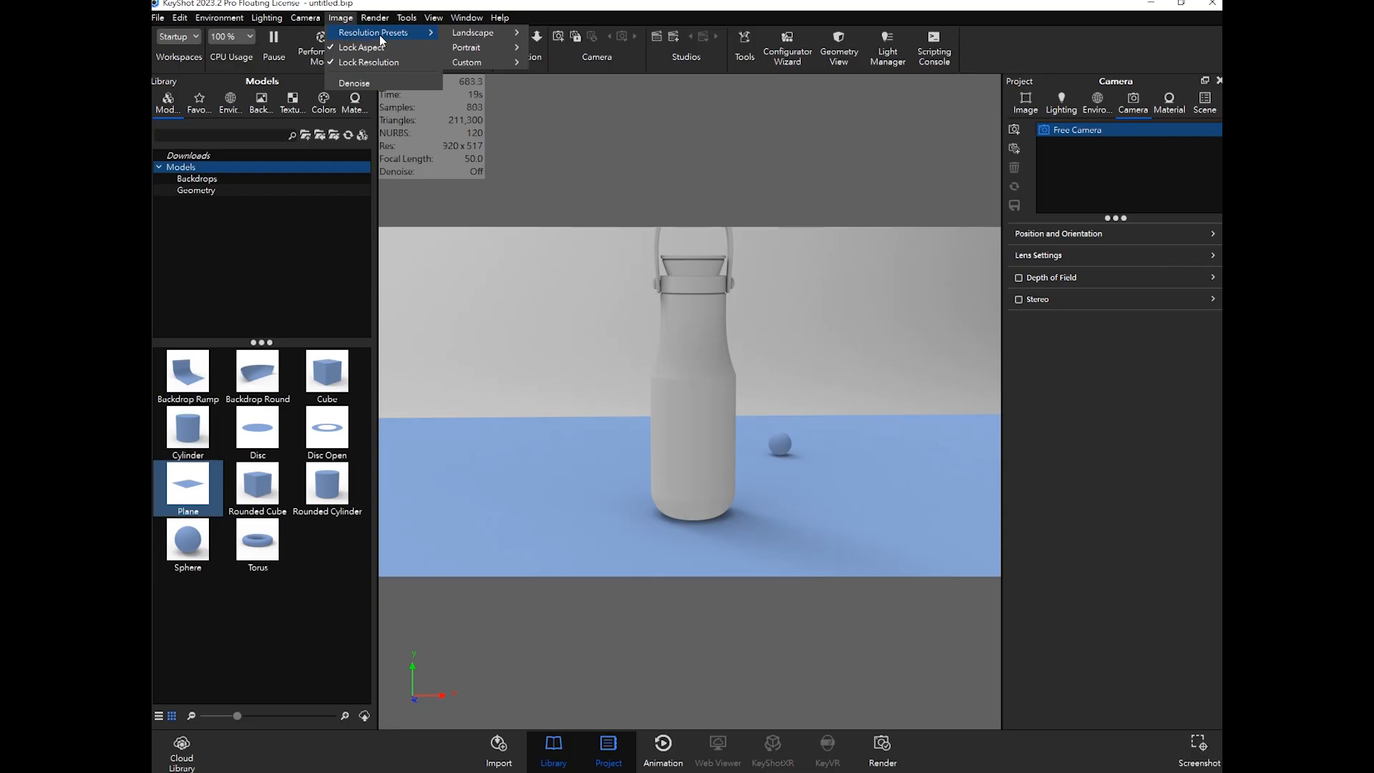
mouse_move(522, 34)
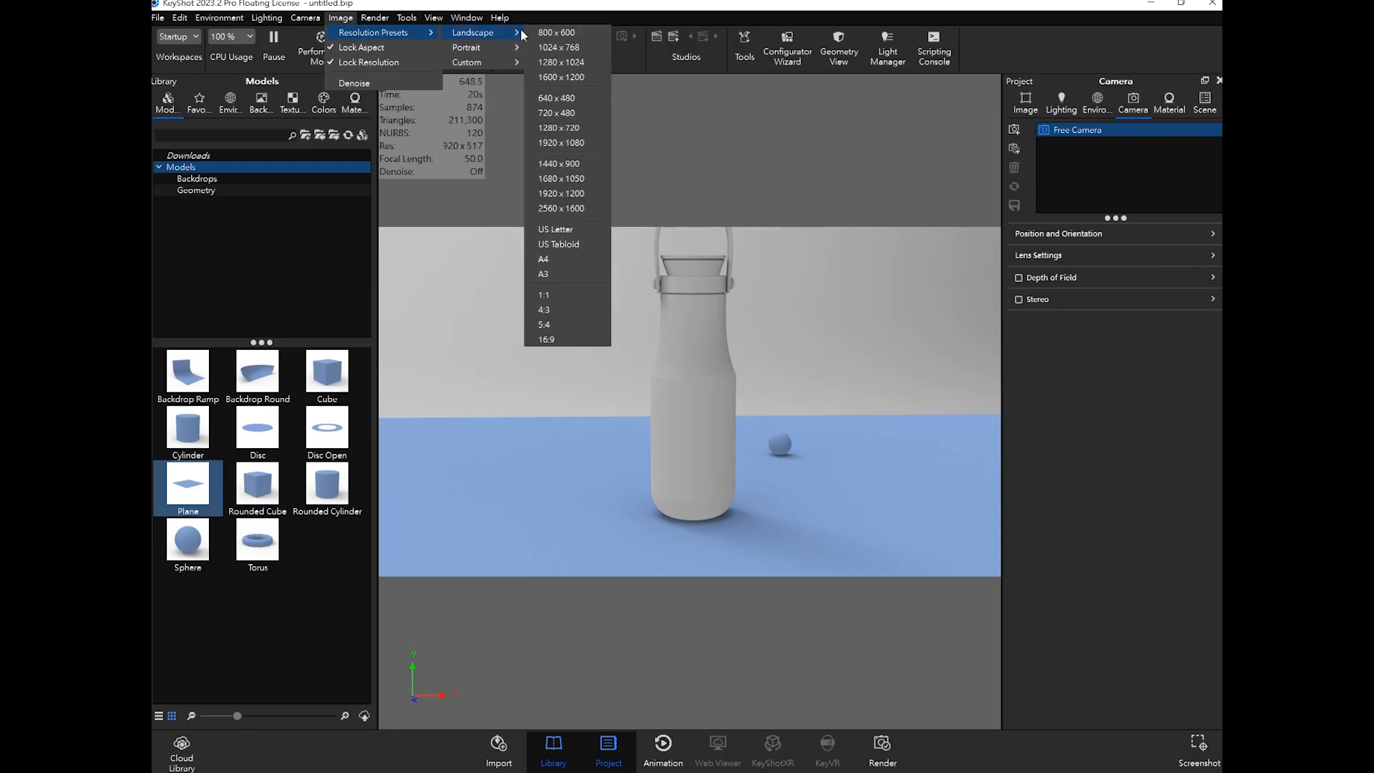
left_click(557, 143)
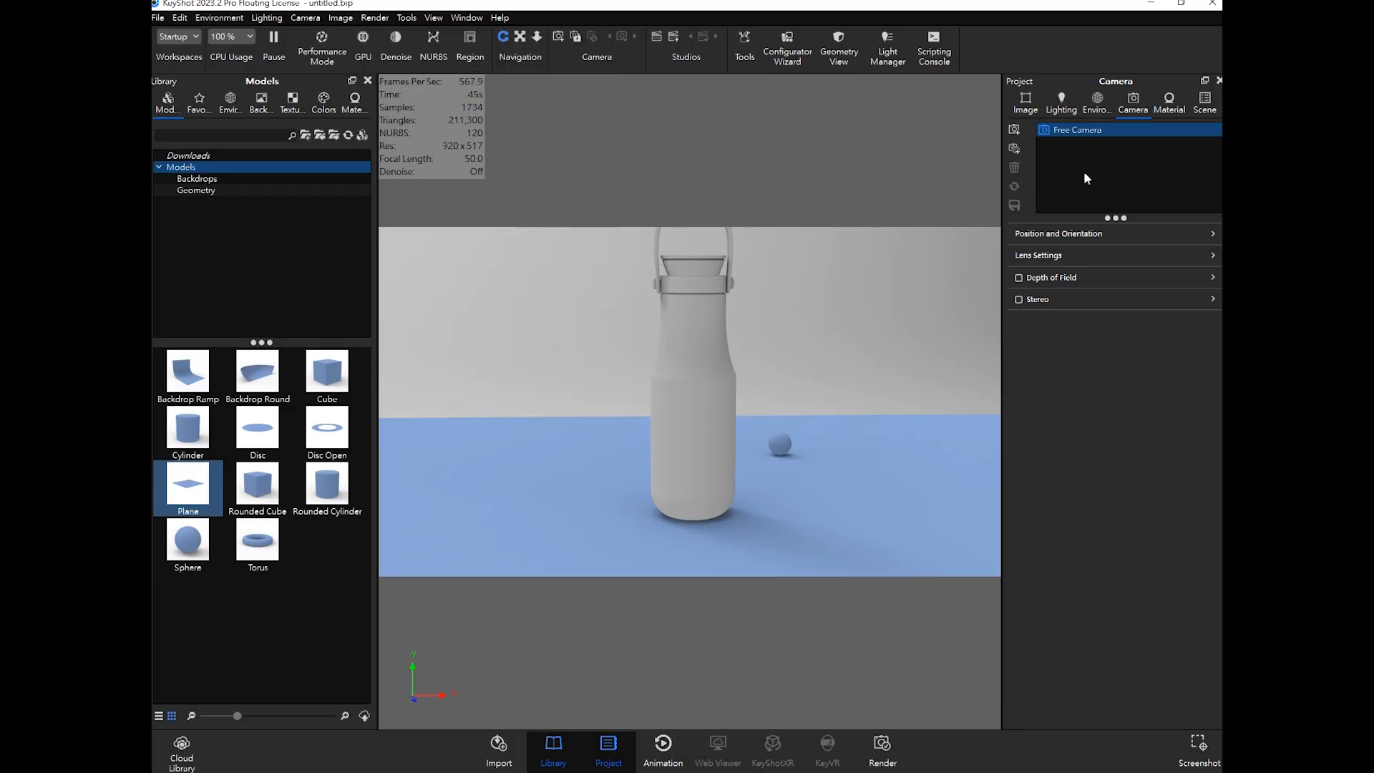
Step: Check the example scene in the Word notes, return to KeyShot, and frame the whole thermos from a nearly level front view
left_click_drag(693, 349, 680, 378)
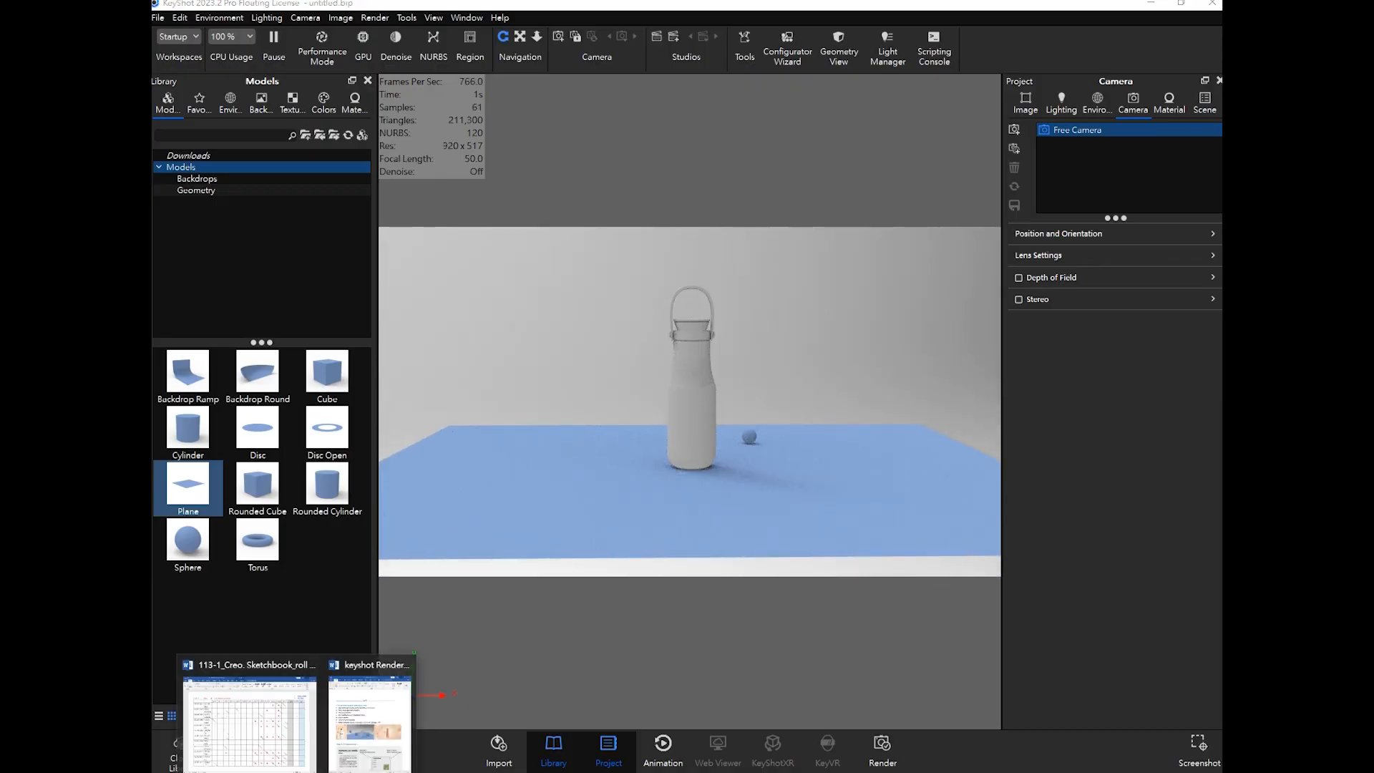
left_click(357, 712)
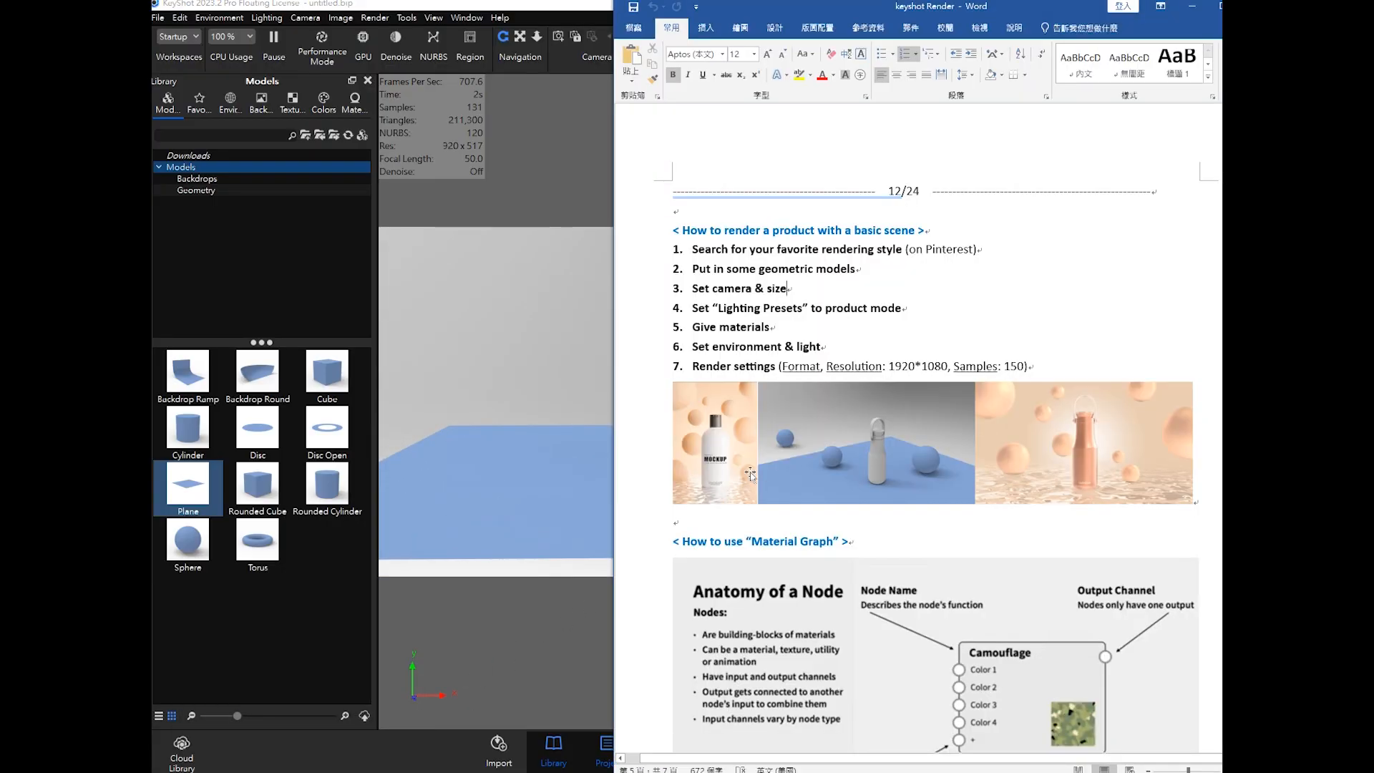
left_click(557, 266)
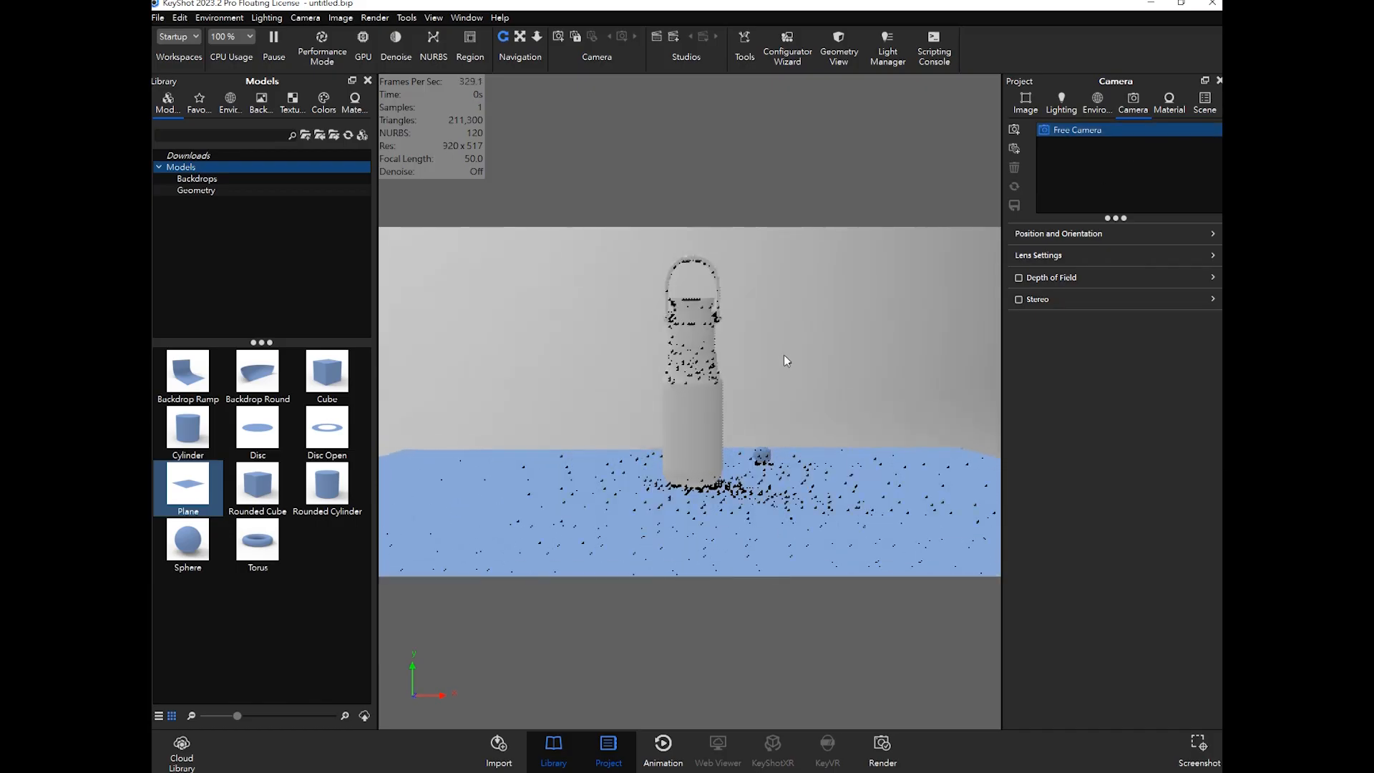
left_click_drag(763, 386, 702, 397)
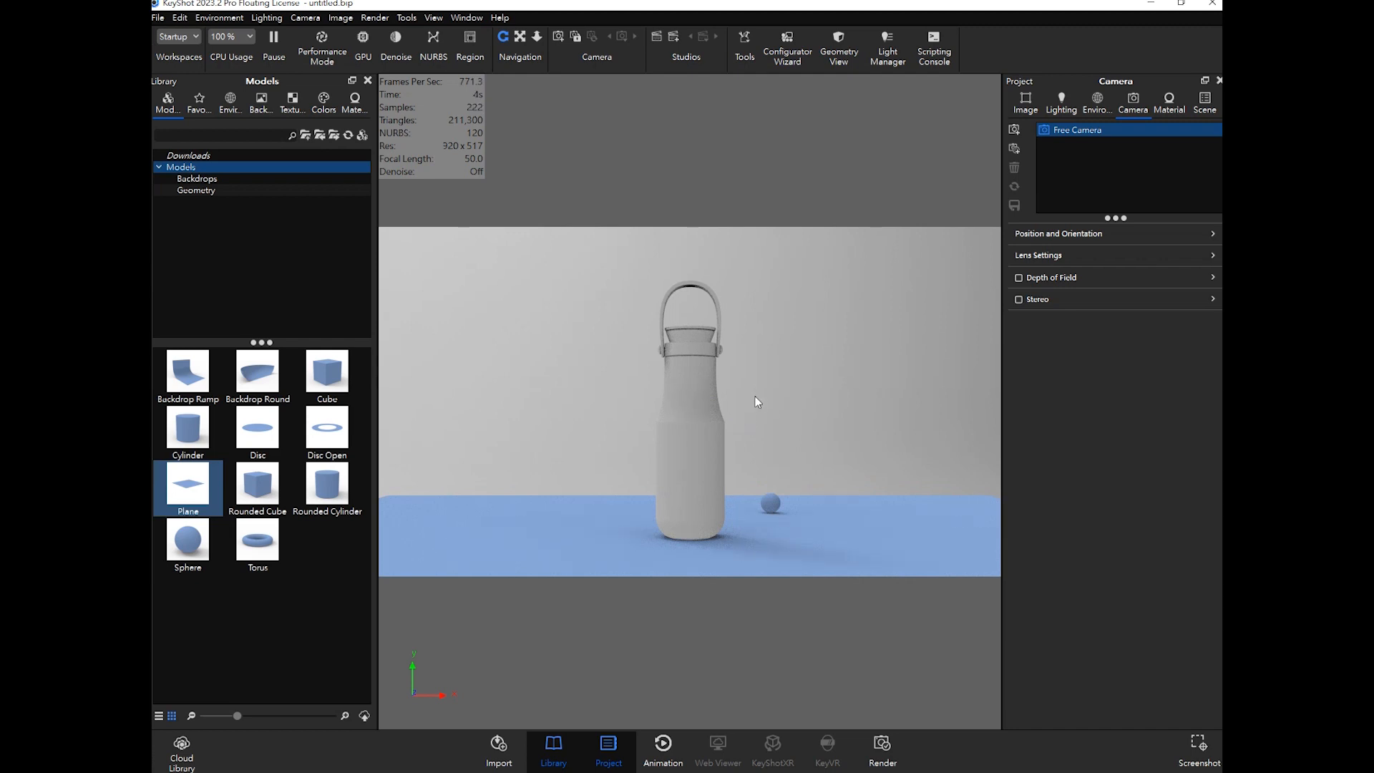
key("alt")
left_click_drag(745, 405, 750, 390)
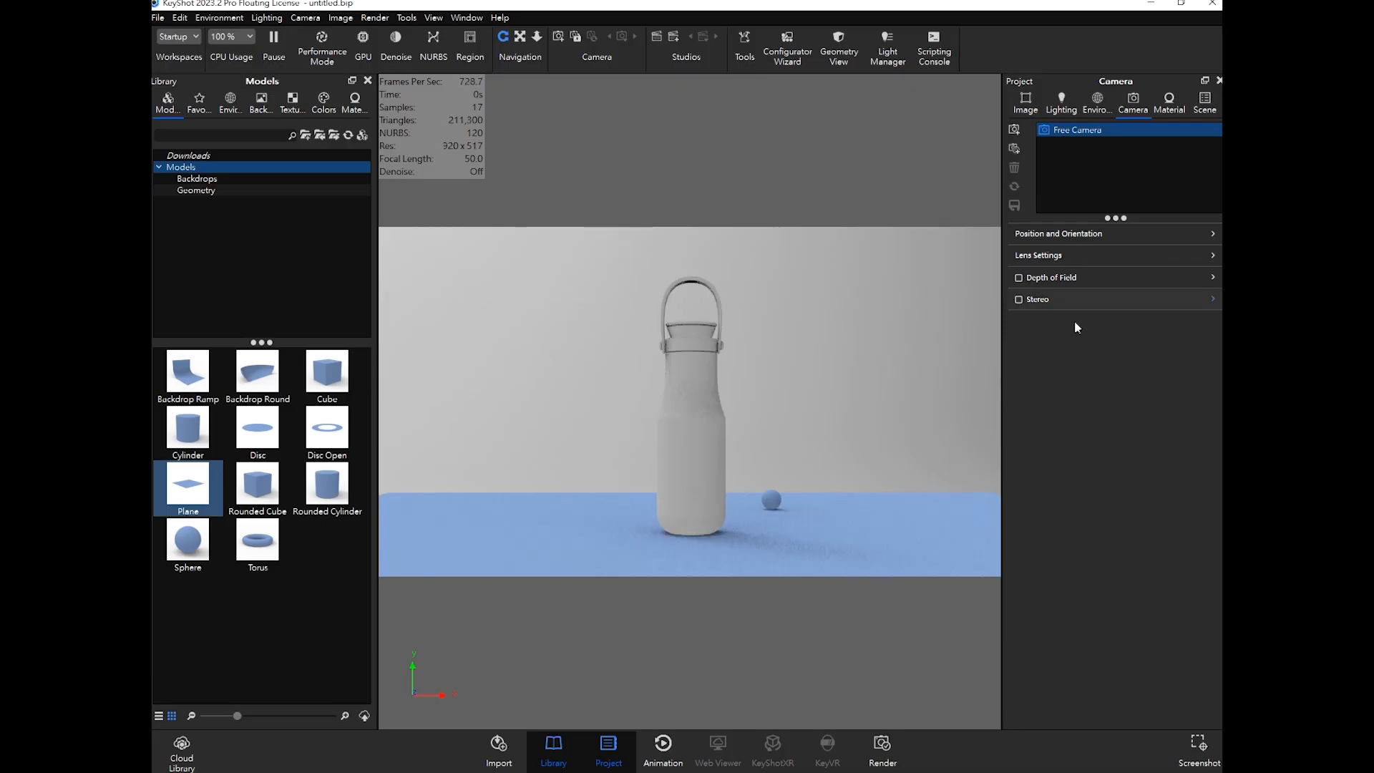
Step: Set the Free Camera's distance to 786 mm and shift the framing sideways to a target of about X -6.9, Y 142 mm
left_click(1063, 233)
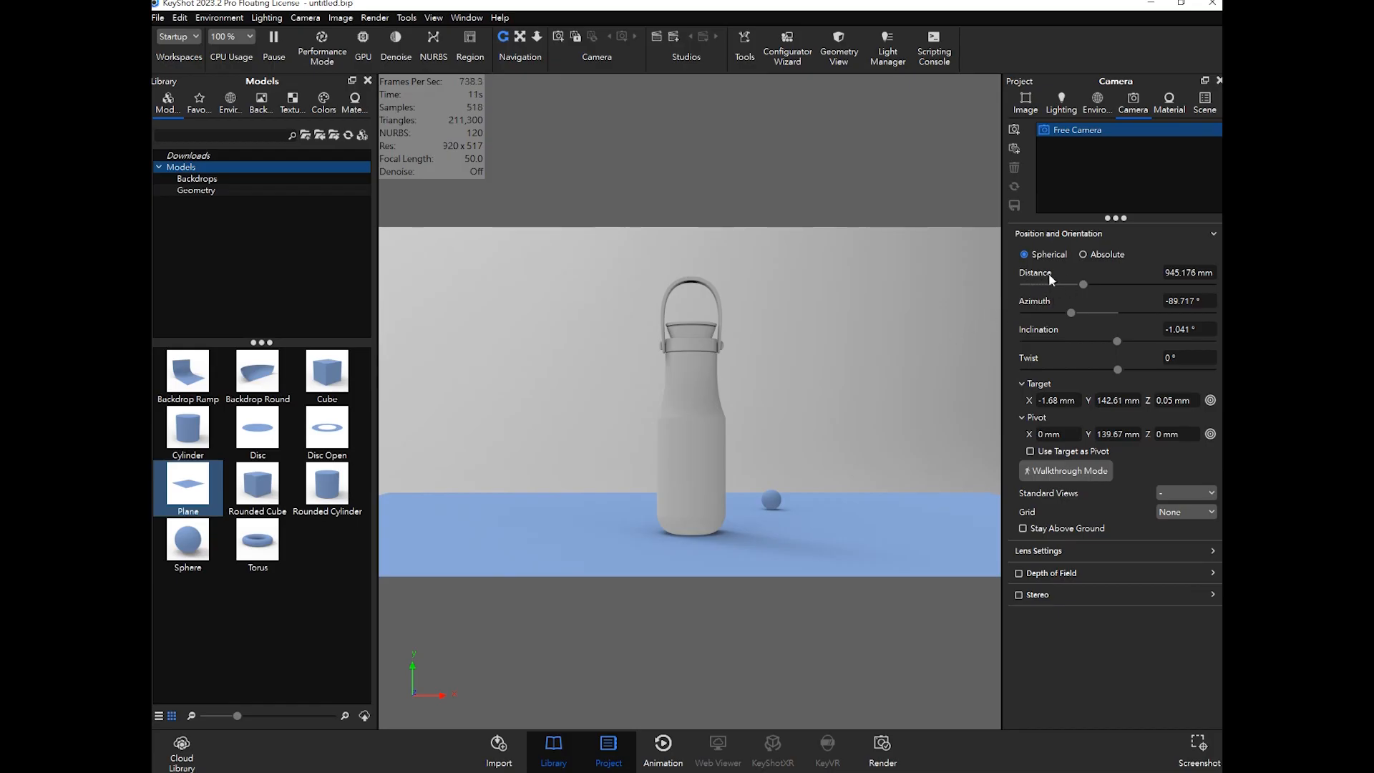
left_click(1047, 237)
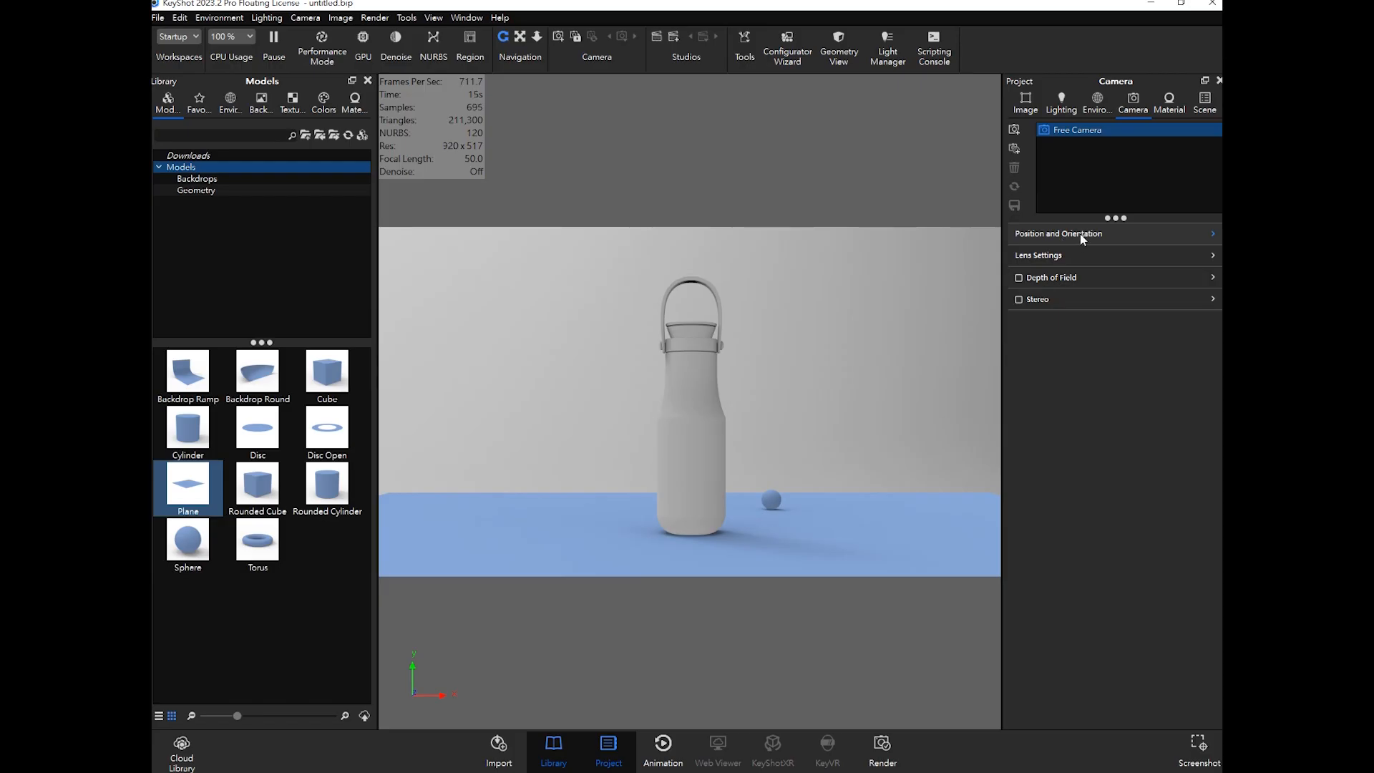
left_click(1076, 233)
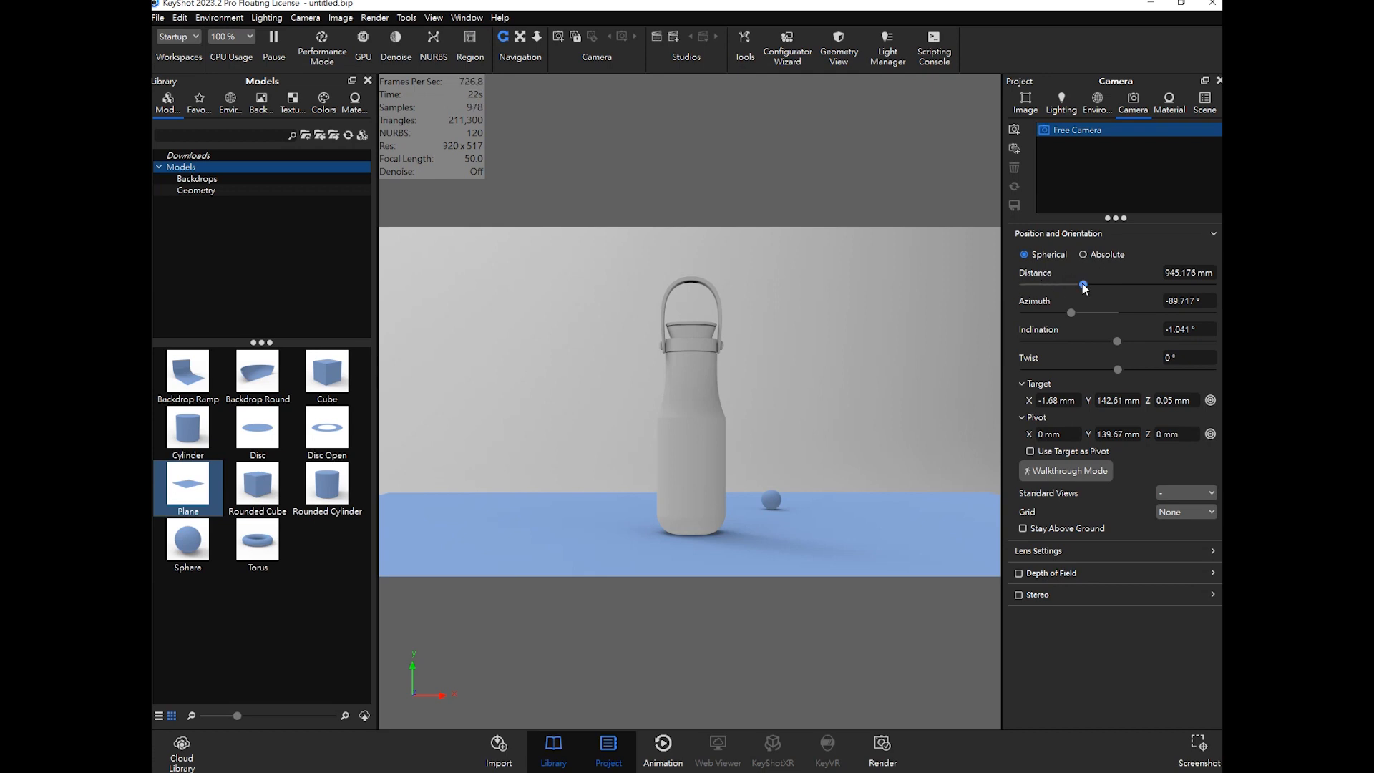
left_click_drag(1084, 286, 1072, 286)
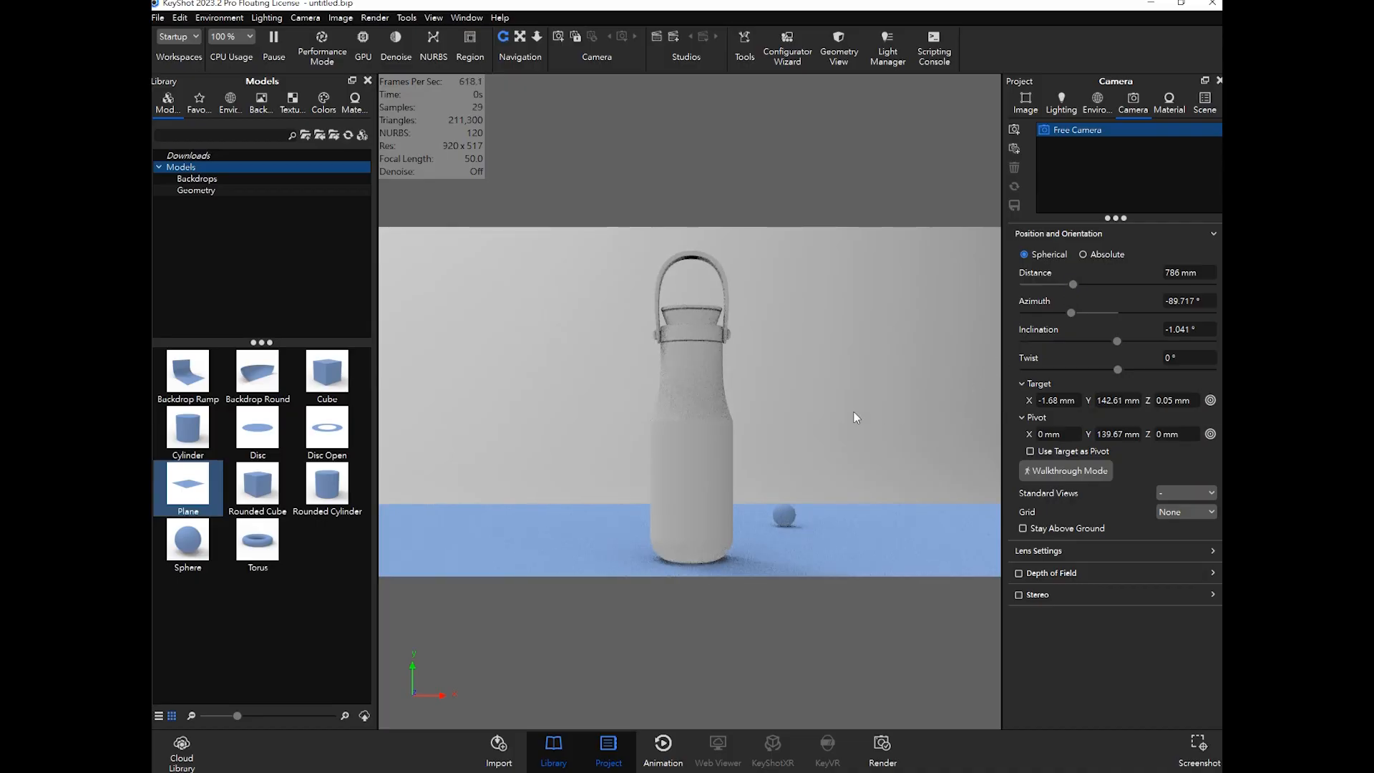
middle_click_drag(854, 413, 863, 413)
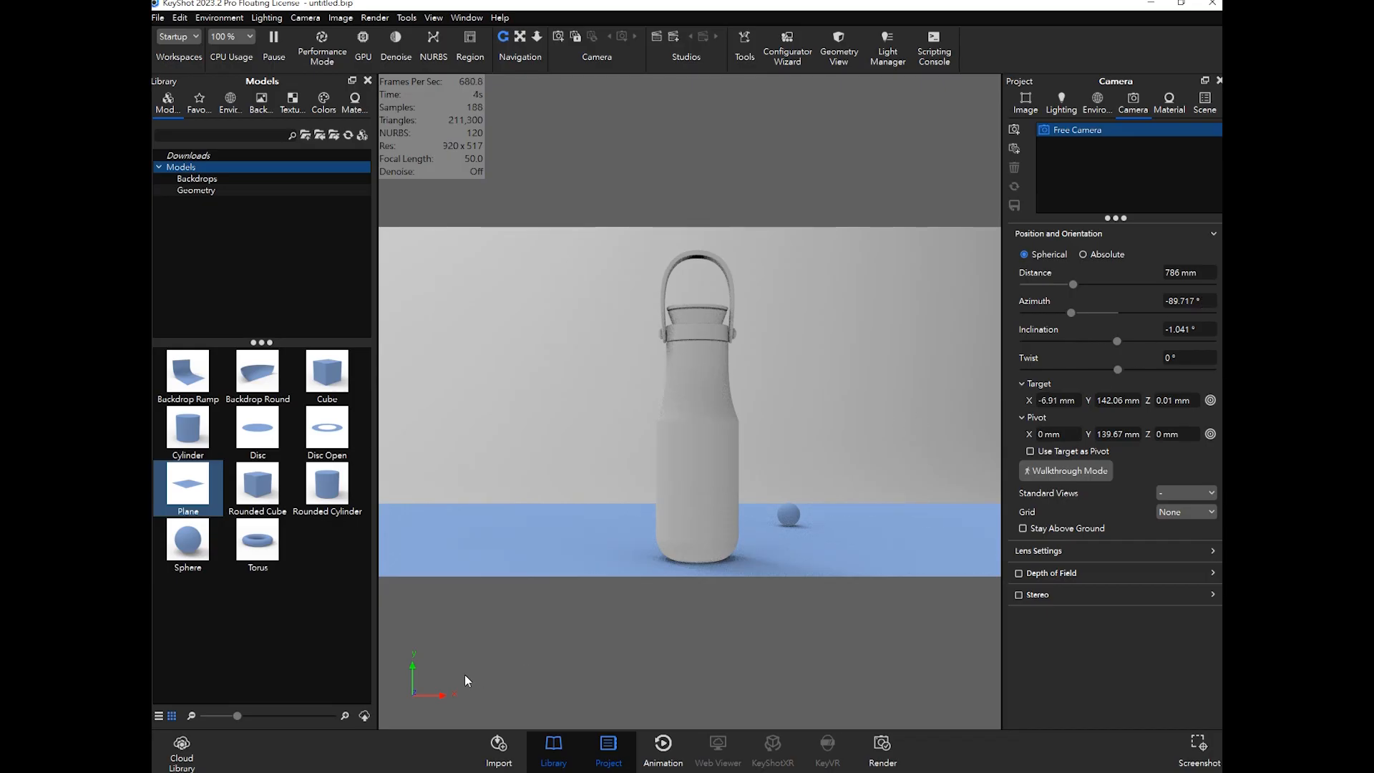
Step: Review the "Set camera & size" step in the Word notes and return to KeyShot
mouse_move(296, 772)
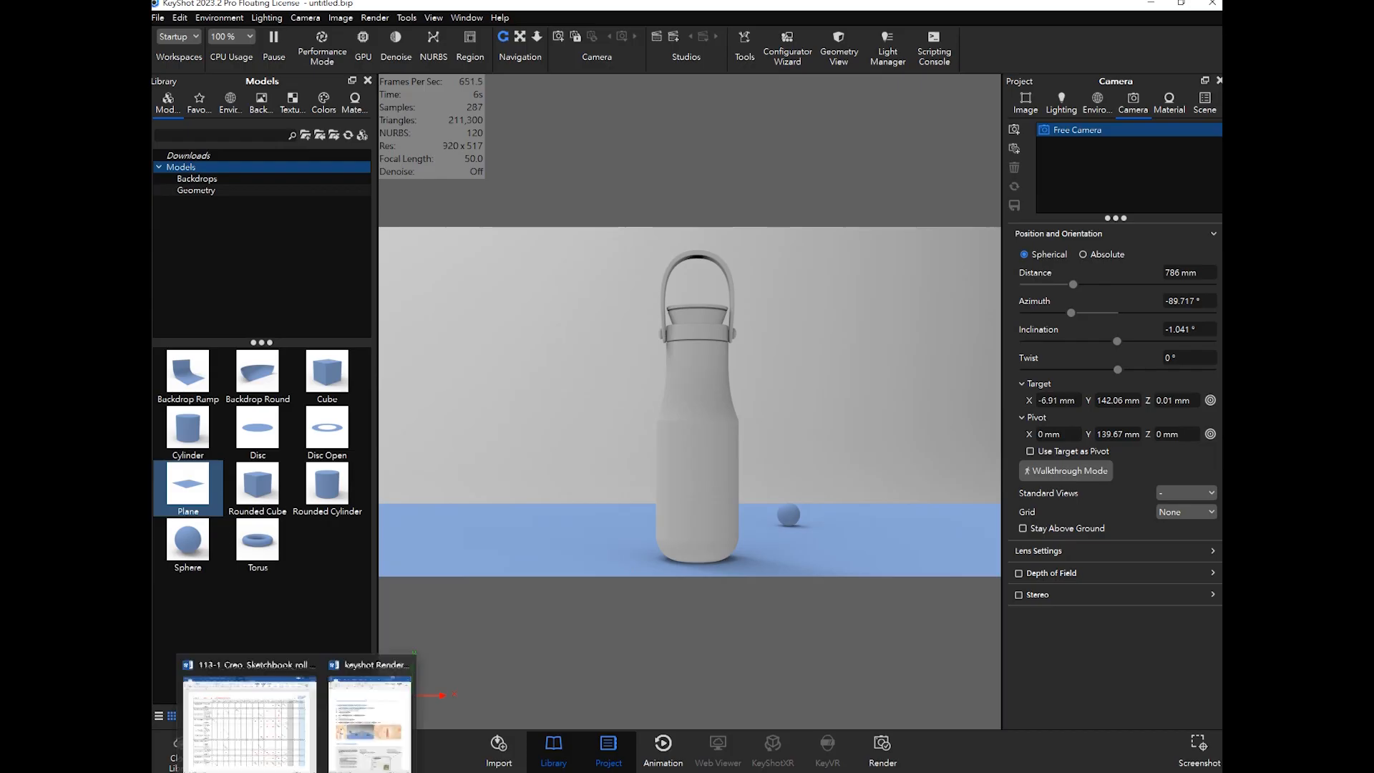
left_click(370, 723)
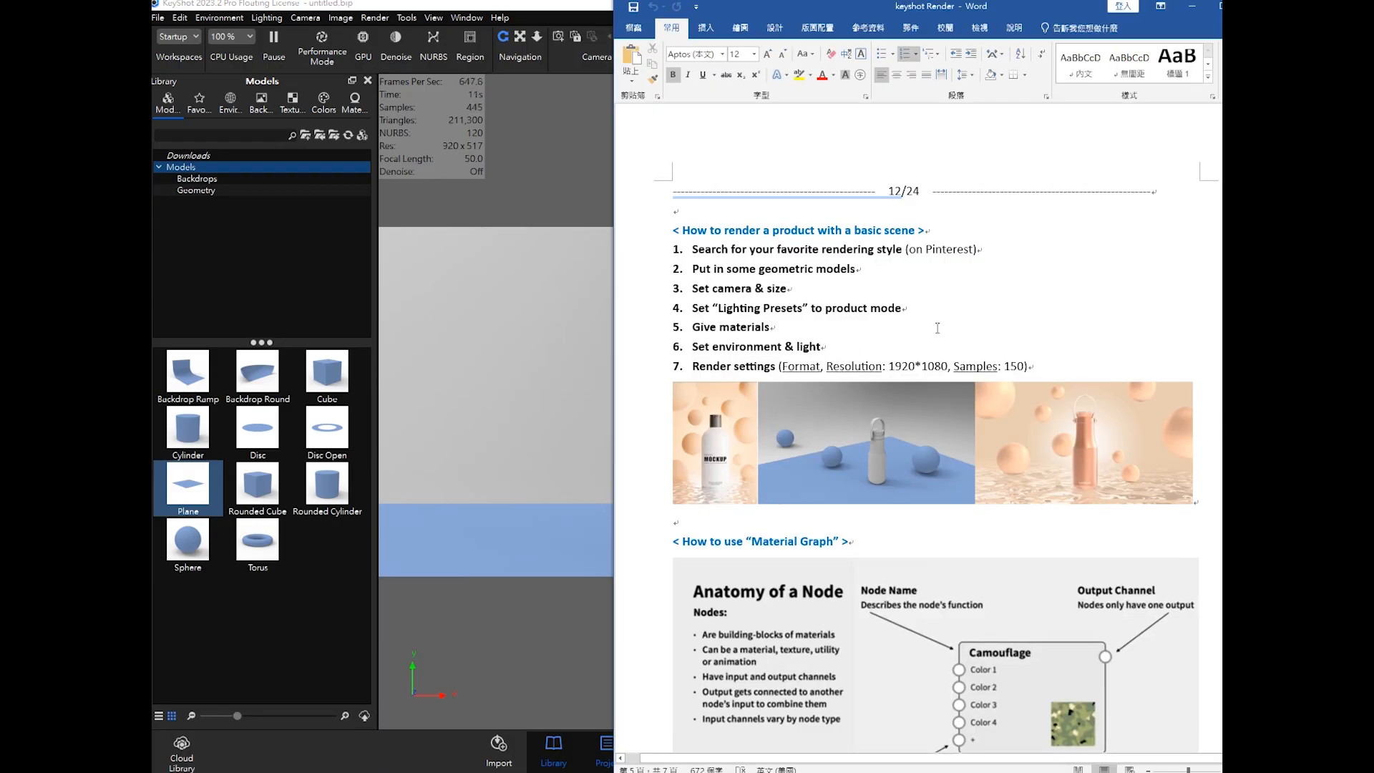
left_click(1189, 7)
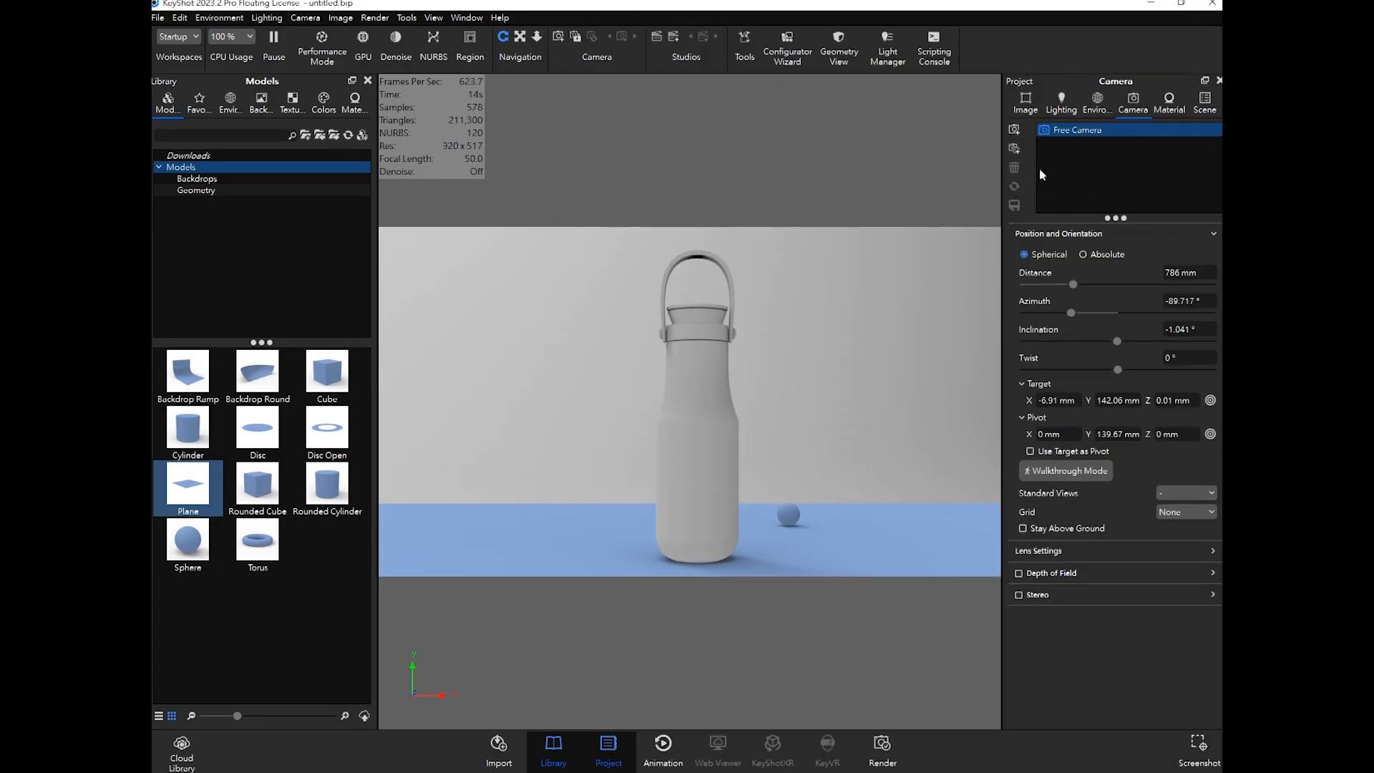
Step: Add a camera from the current view, lower its target to about Y 140.4 mm, and save the changed camera
left_click(1014, 130)
double_click(1079, 143)
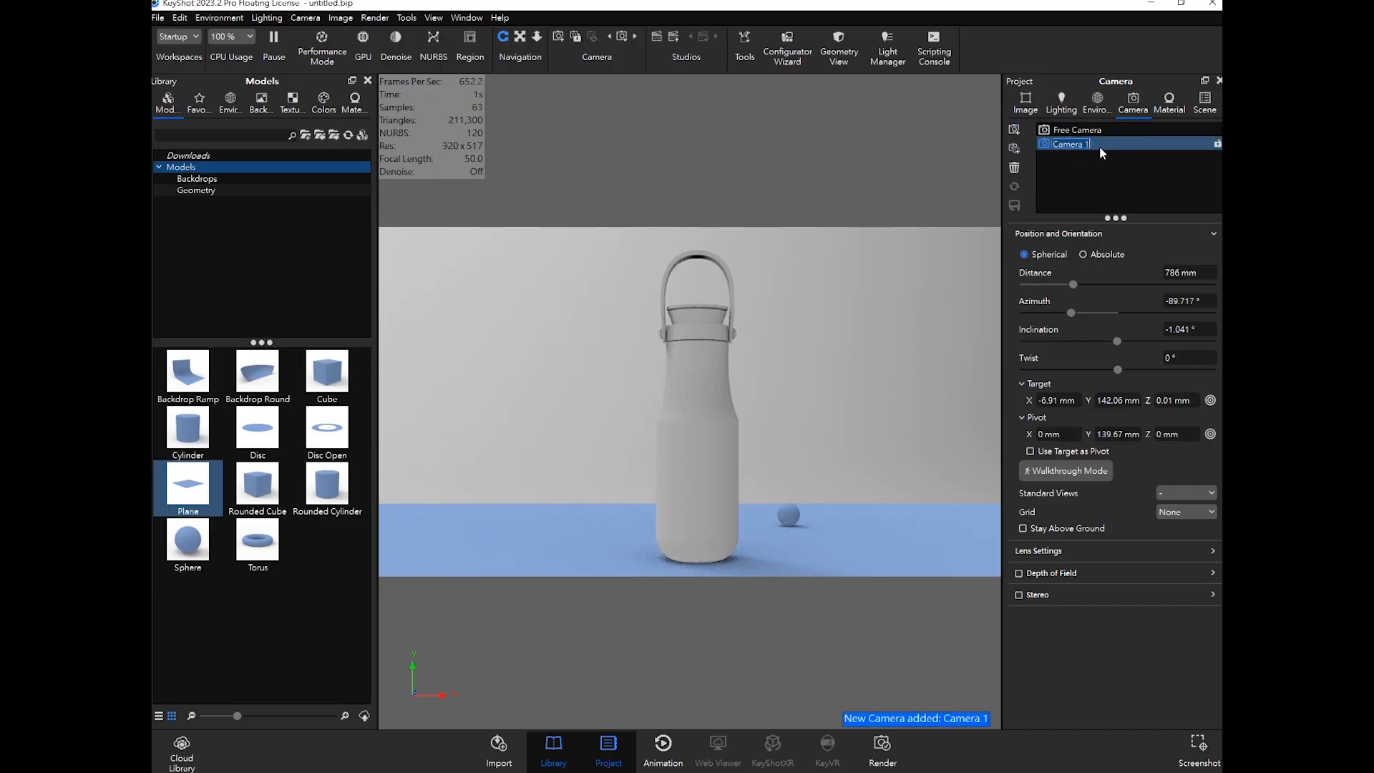
left_click(1088, 169)
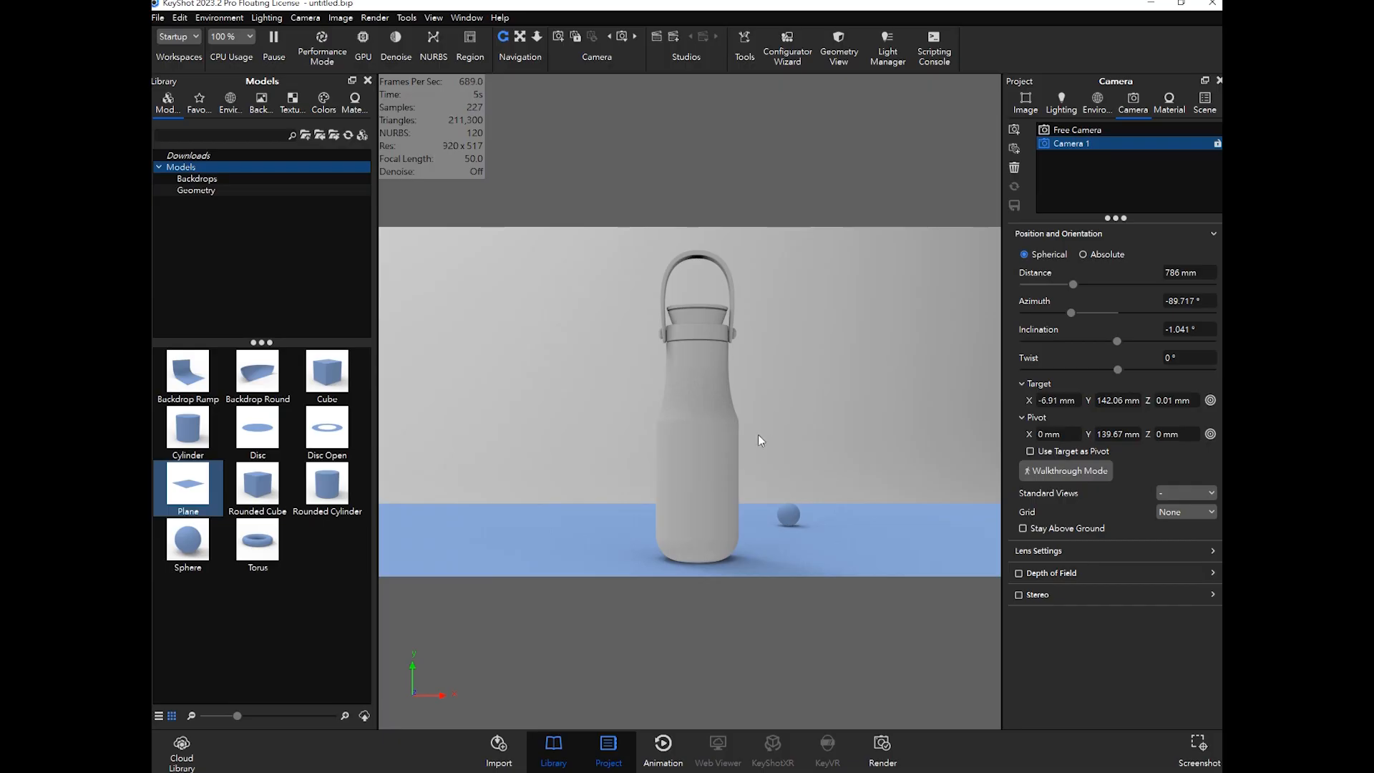
middle_click_drag(758, 435, 758, 432)
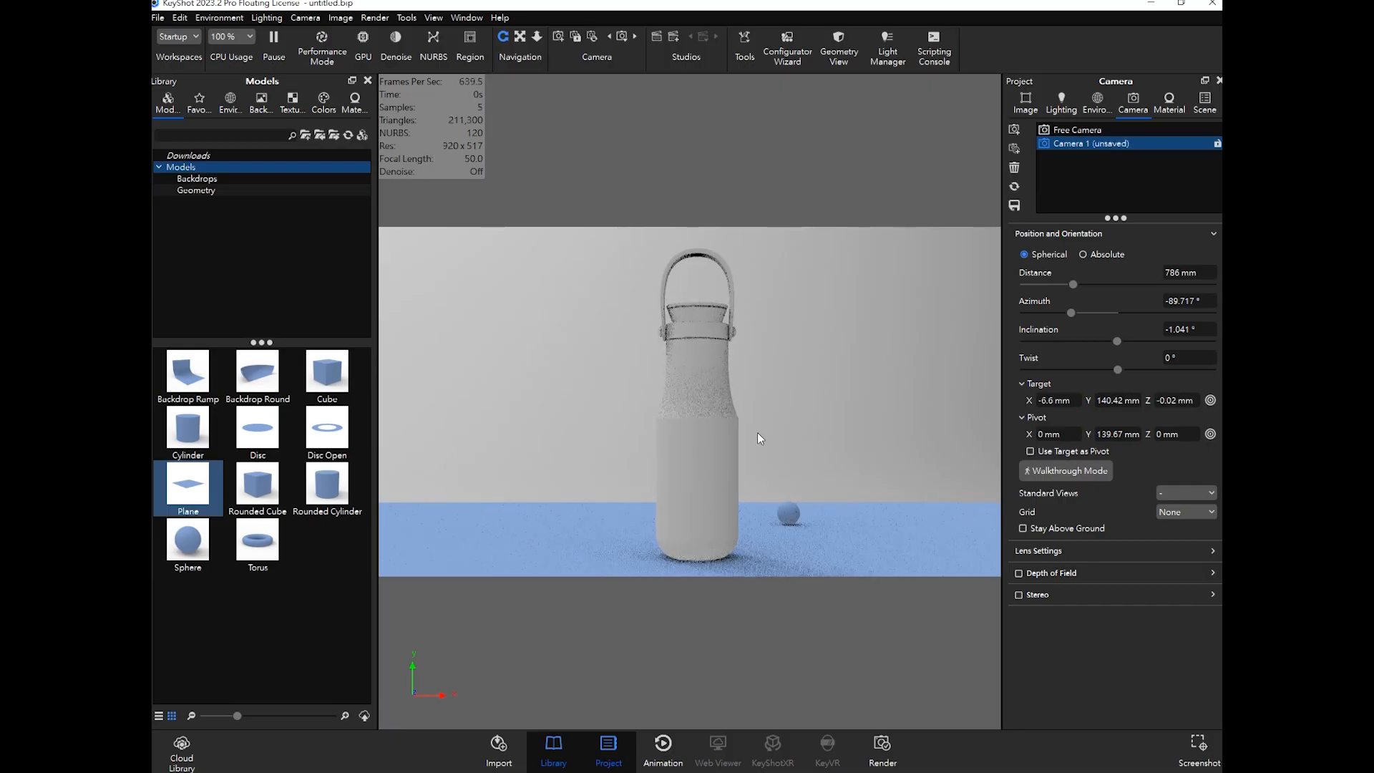
left_click(1013, 204)
left_click(1056, 179)
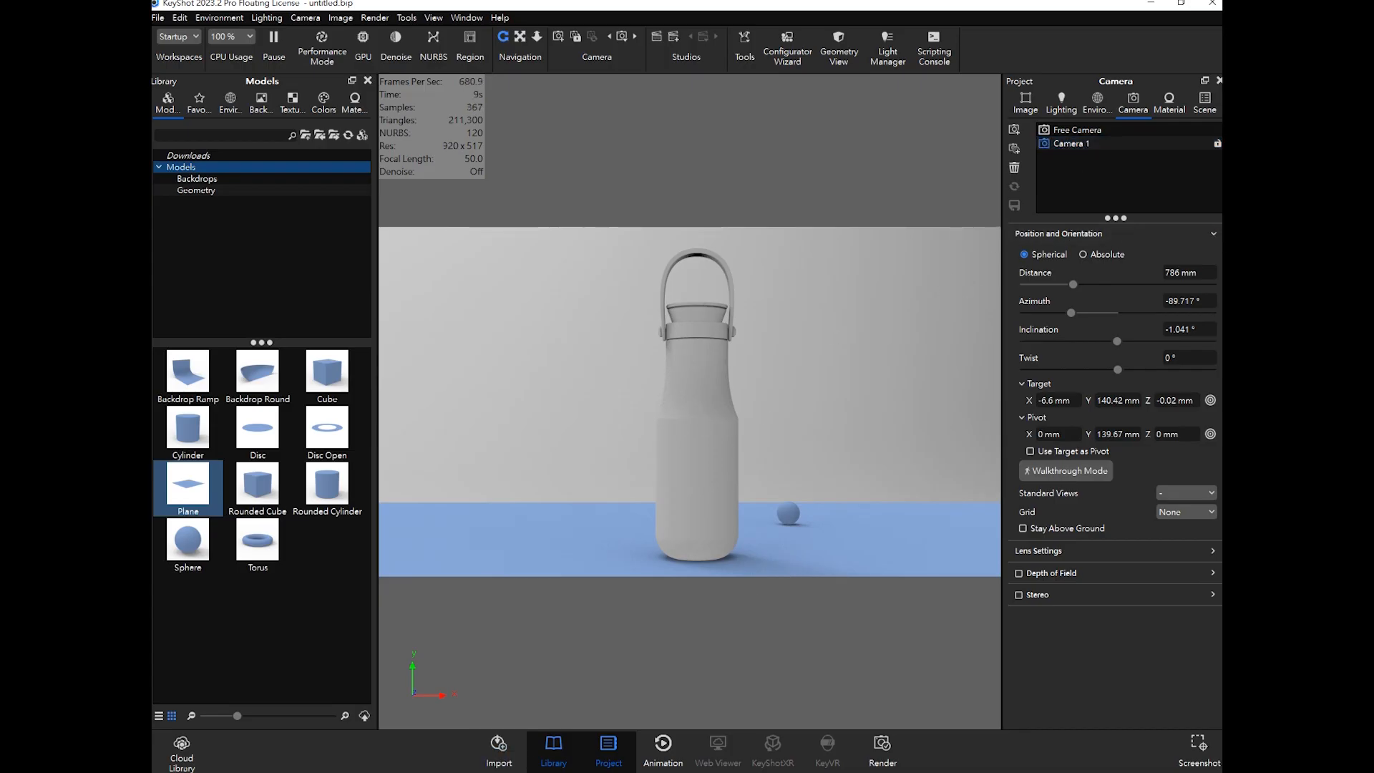
Step: Compare the scene with the sphere arrangement in the Word notes' example images and return to KeyShot
mouse_move(293, 770)
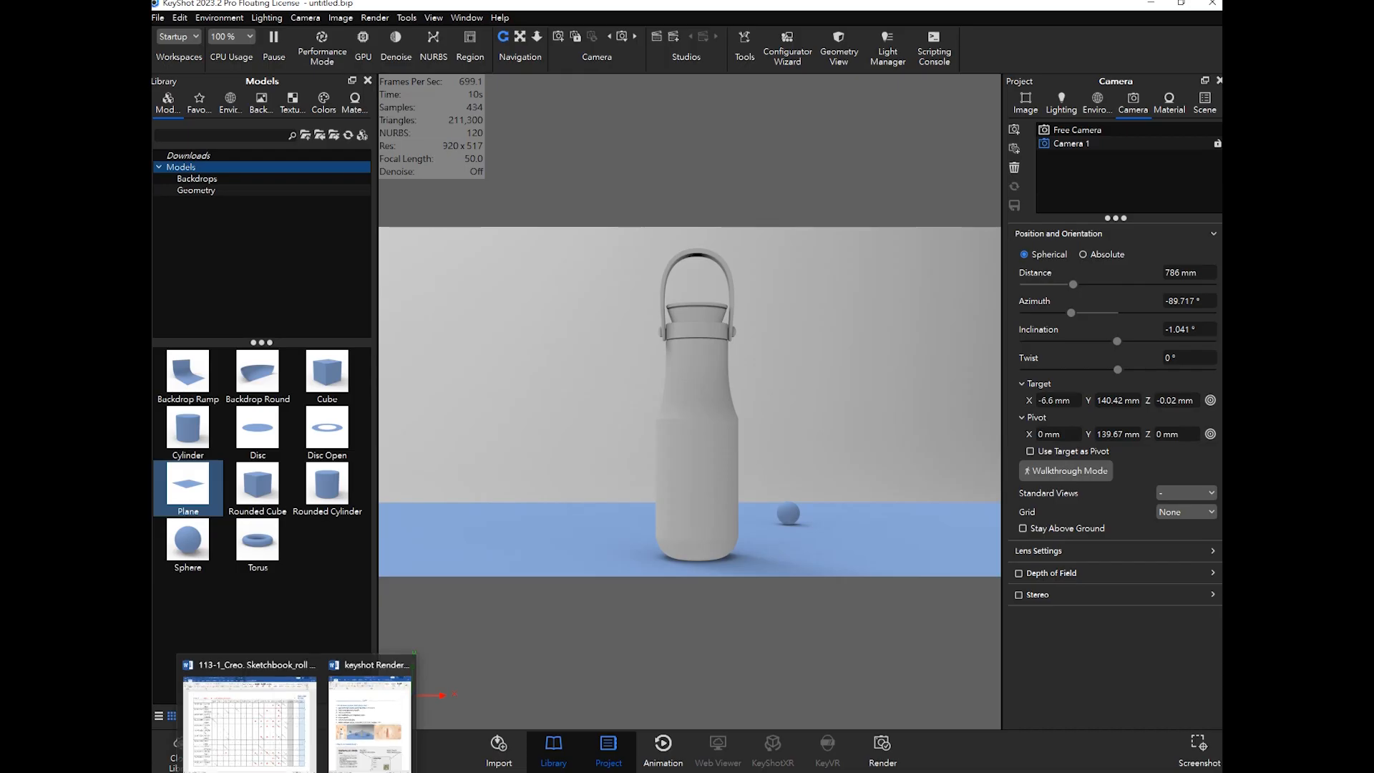
left_click(351, 724)
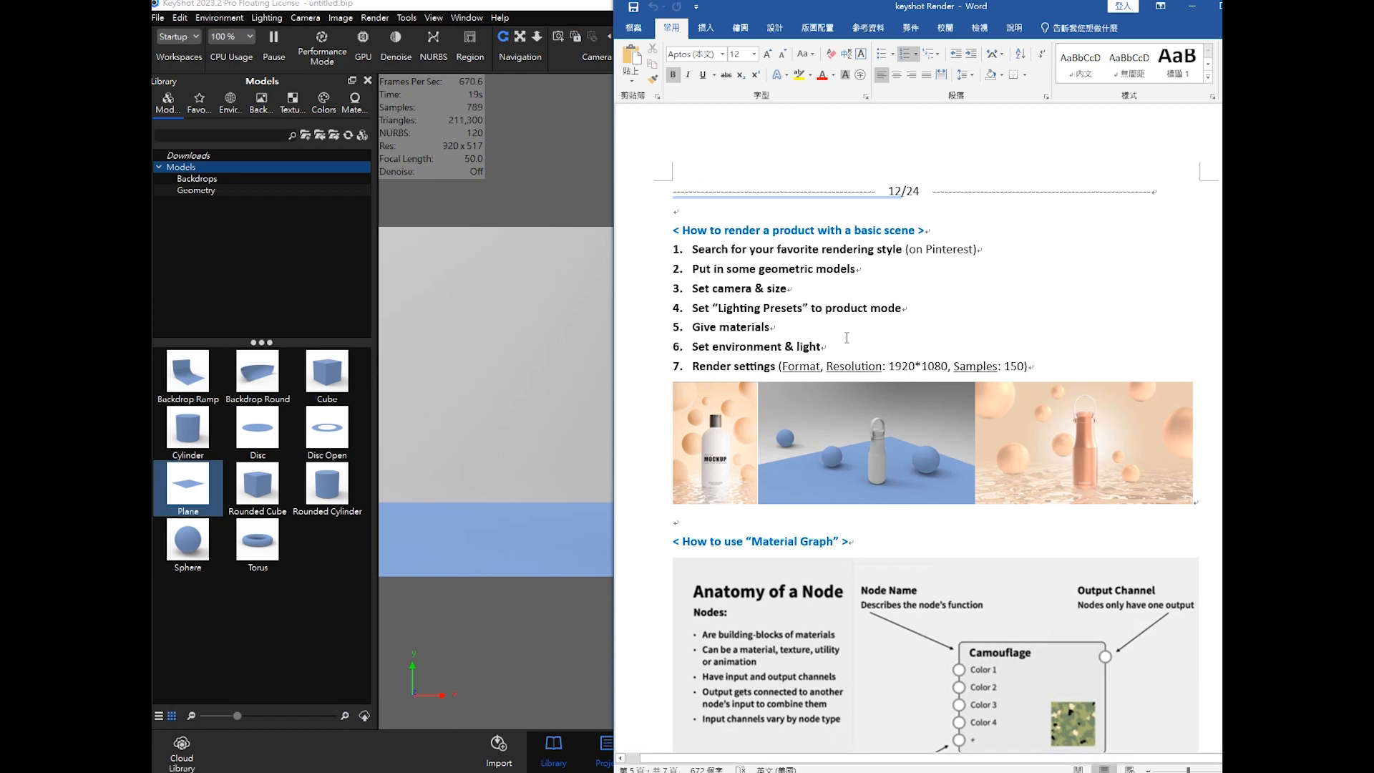
left_click(588, 14)
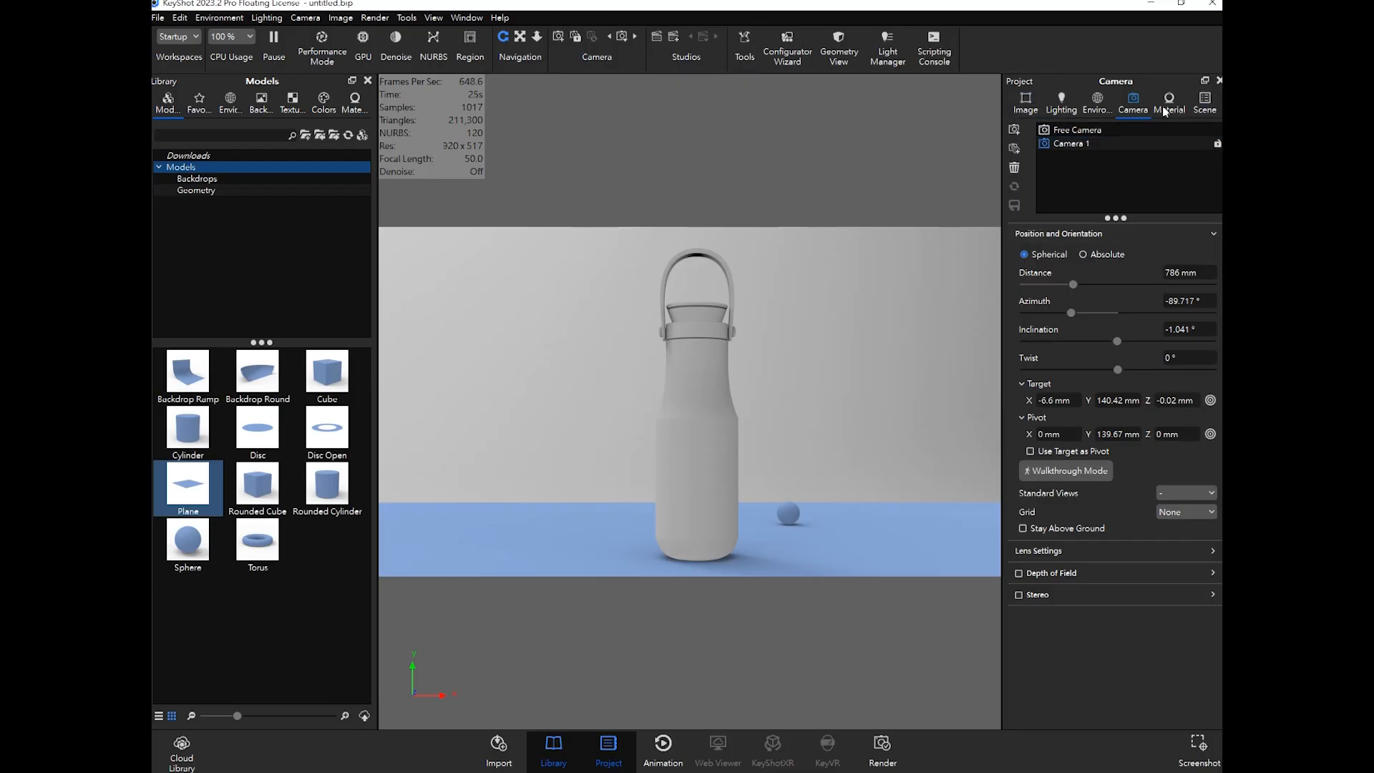
Step: Move the sphere hidden behind the thermos up into the air beside the bottle, at about X -141, Y 142
left_click(1205, 103)
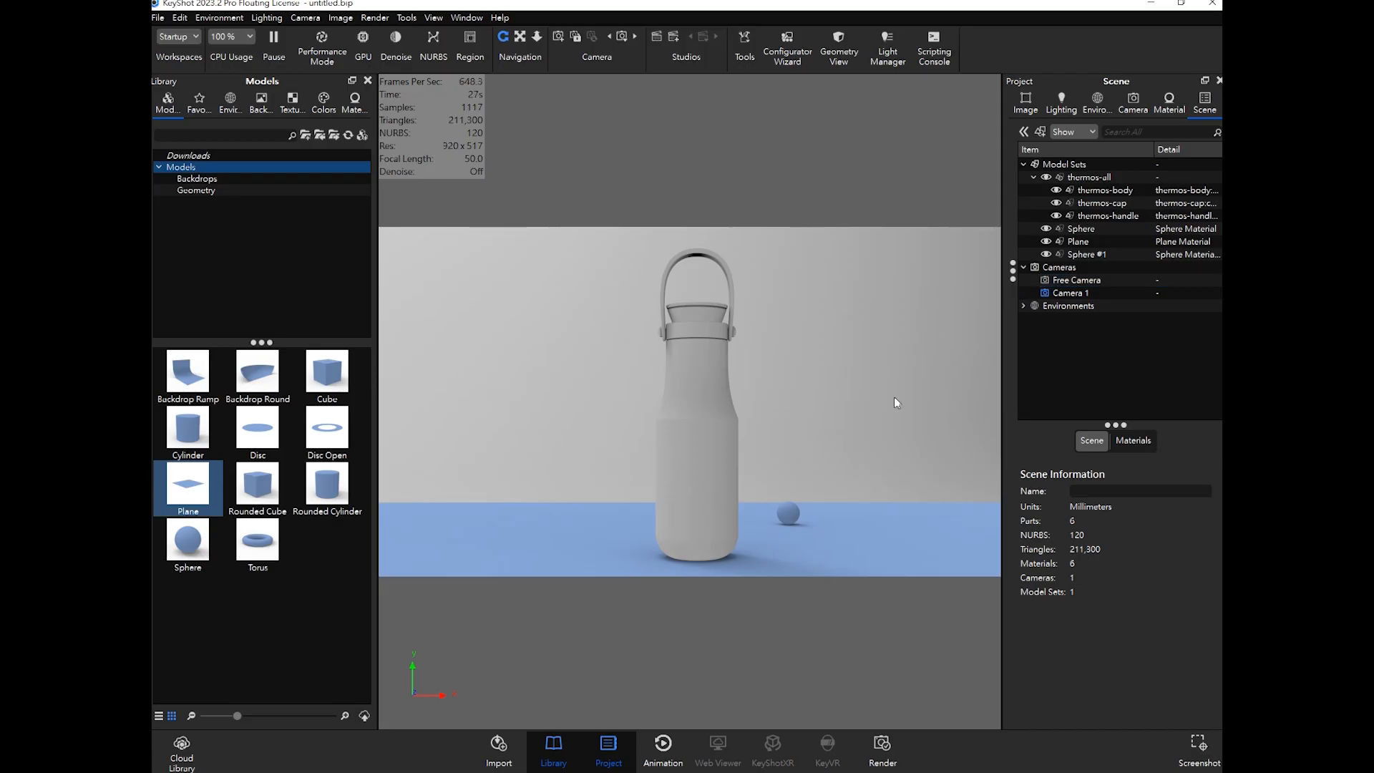
left_click(789, 513)
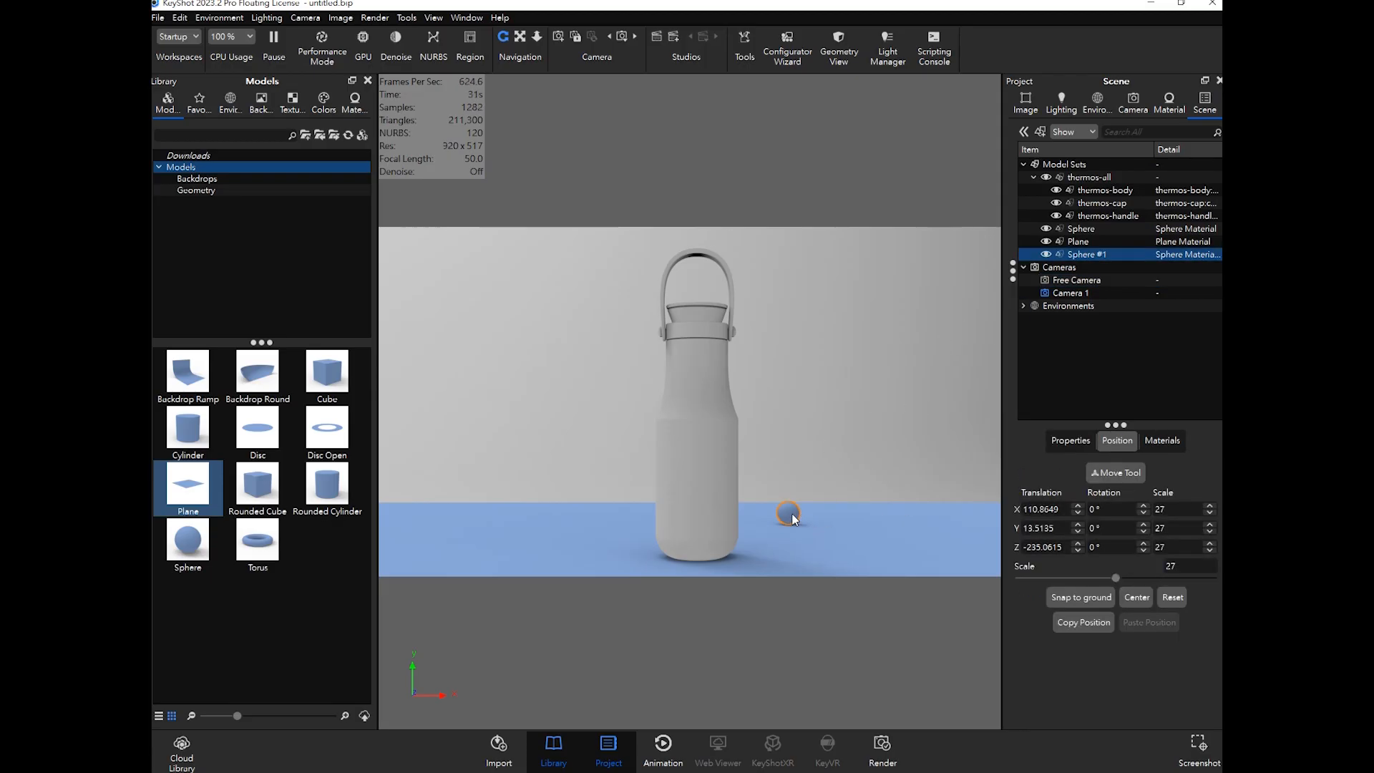
left_click(1096, 229)
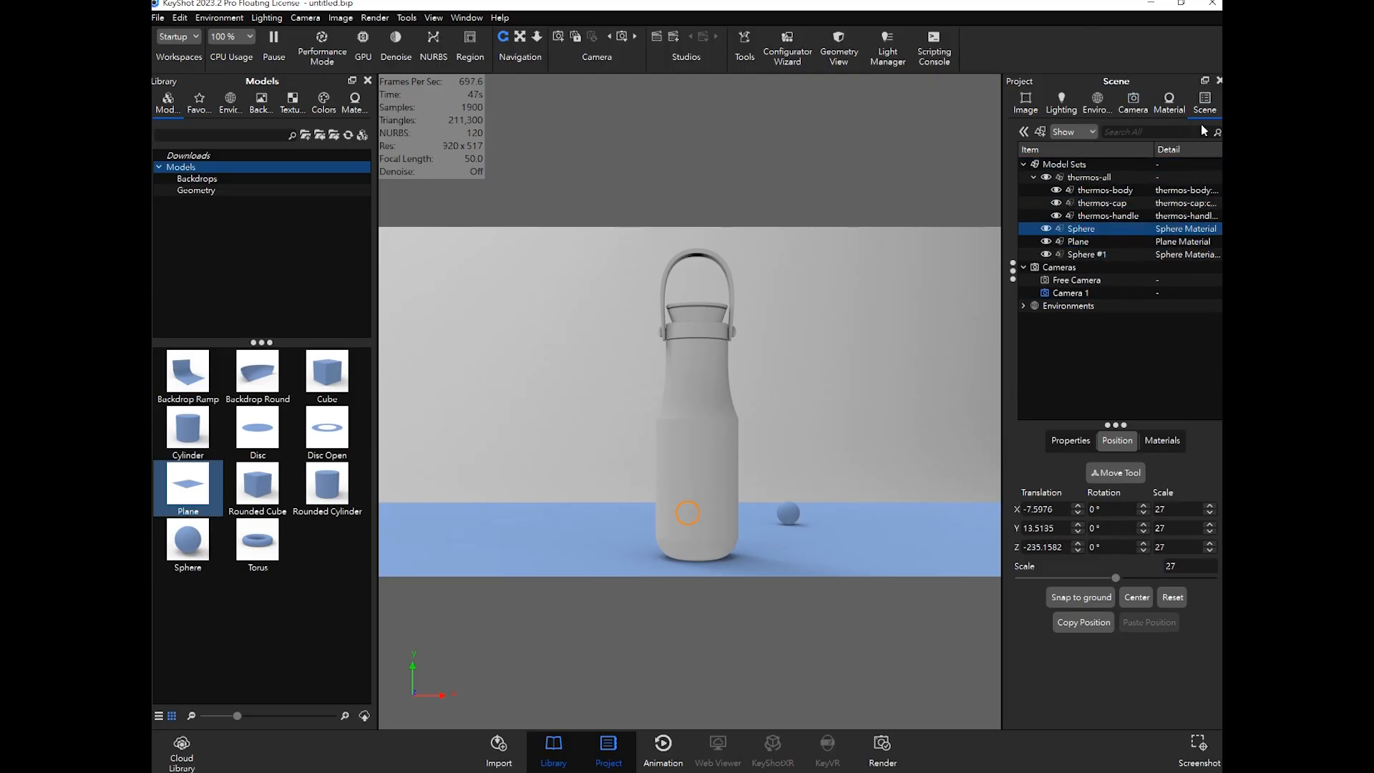
left_click(1123, 106)
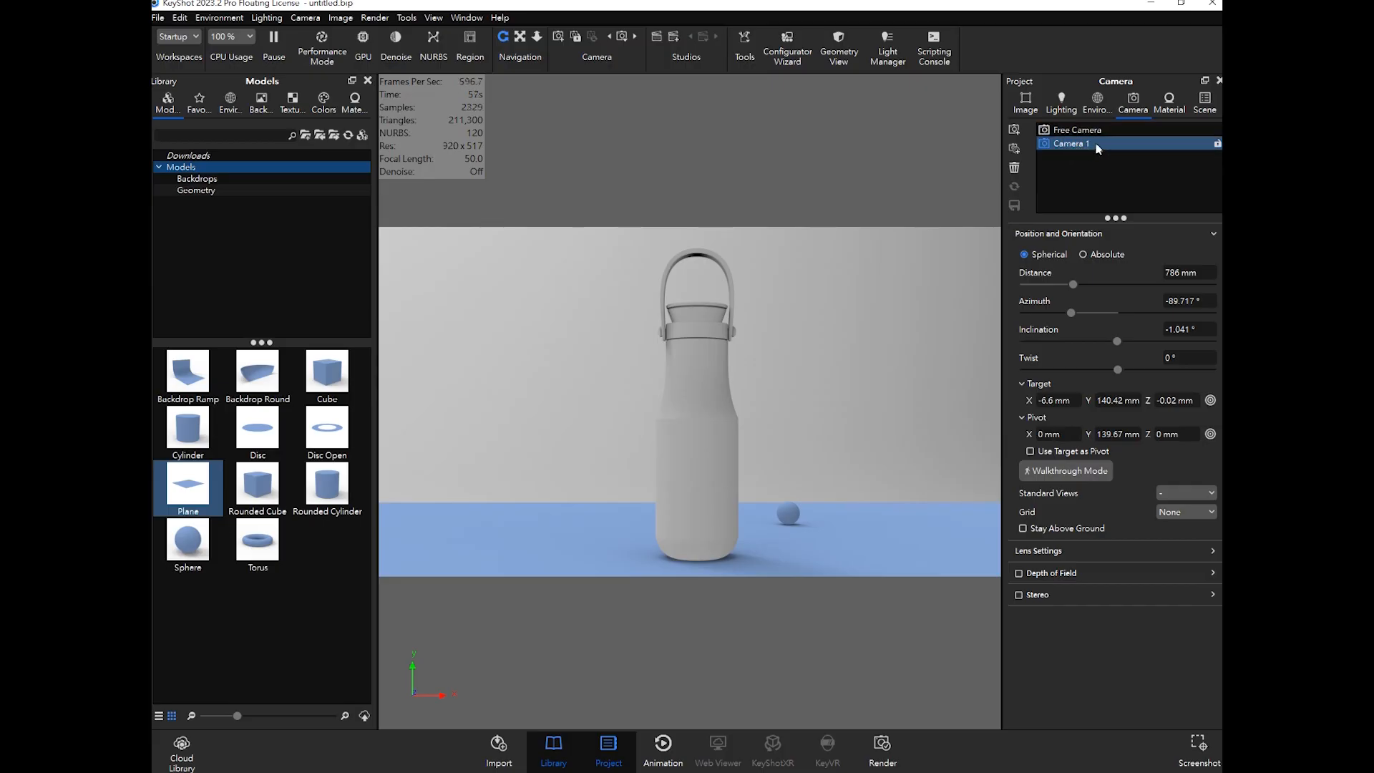
left_click(1197, 107)
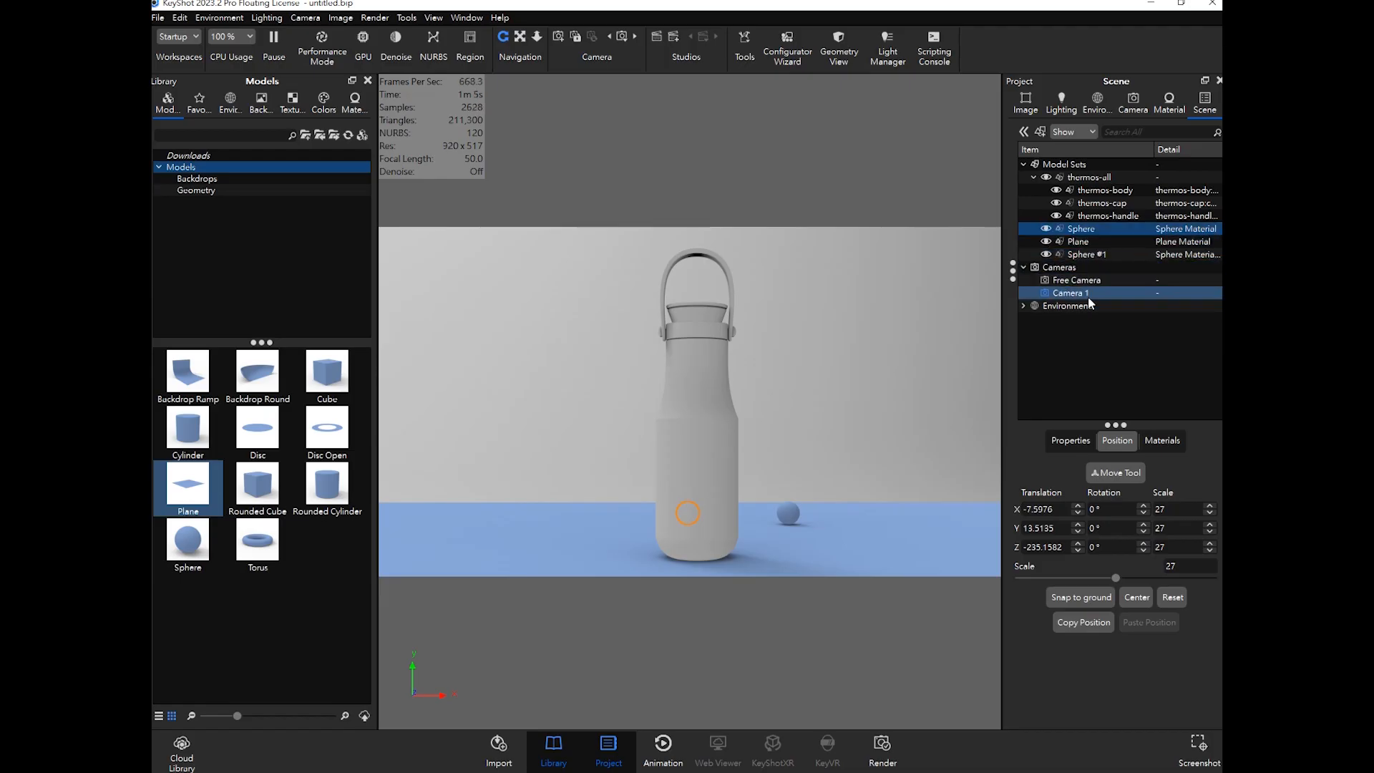
left_click(1118, 473)
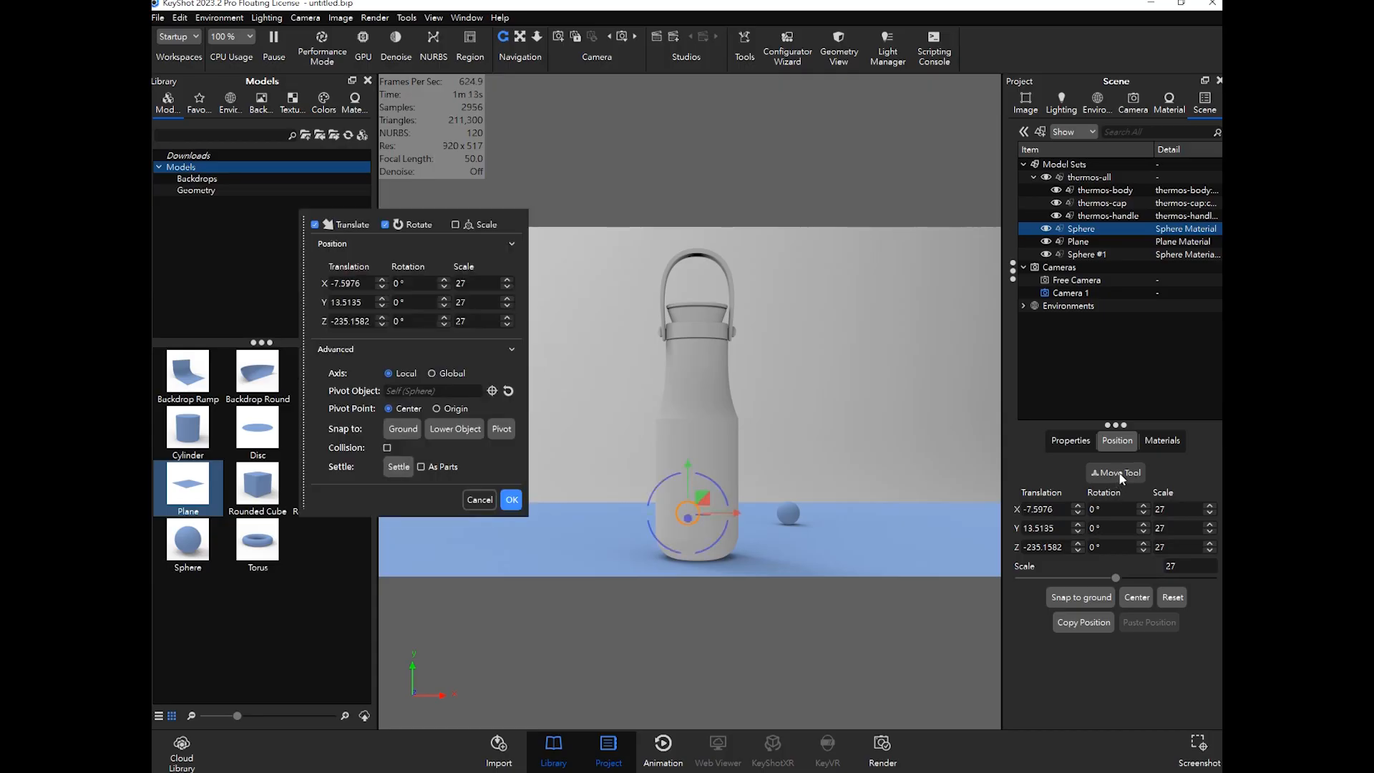
left_click_drag(702, 499, 618, 380)
left_click_drag(466, 218, 400, 293)
left_click_drag(609, 394, 588, 392)
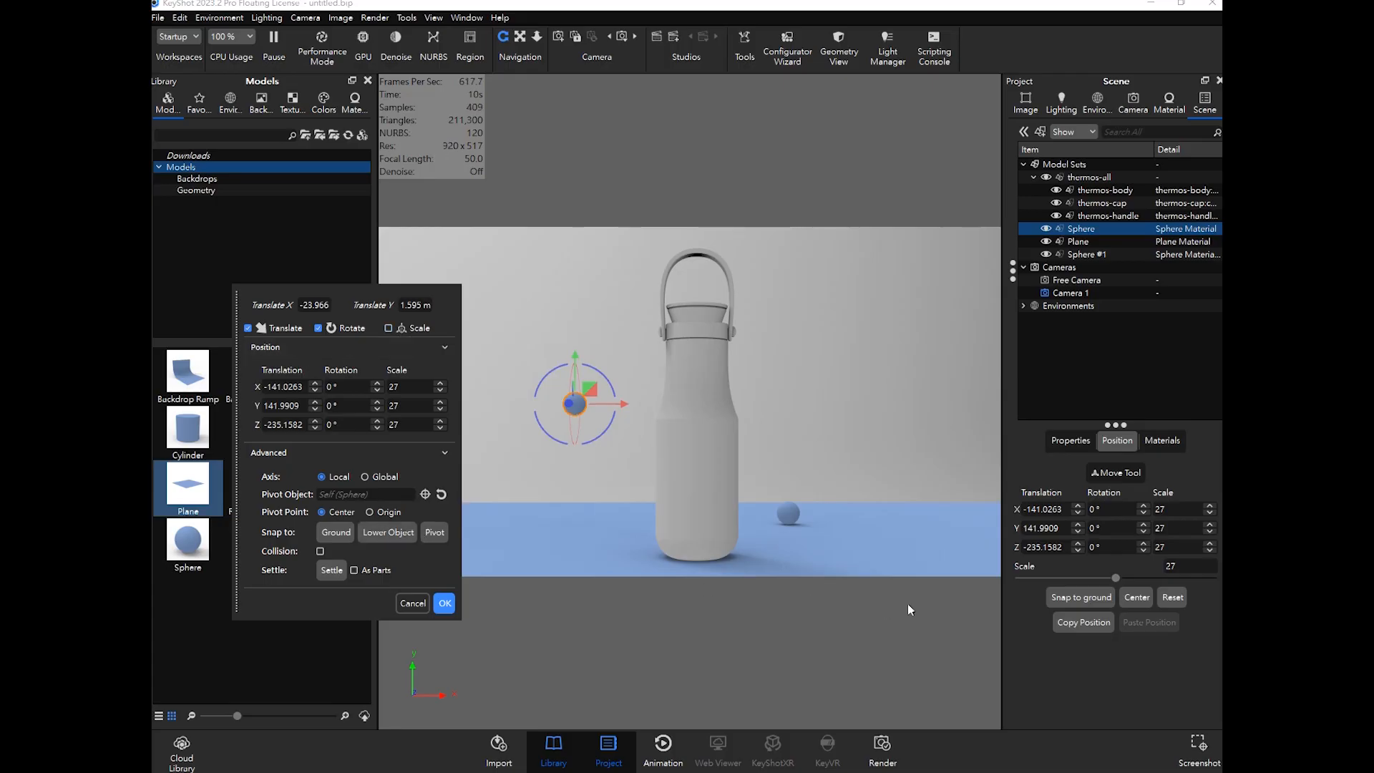
Step: Set the uniform scale of the raised sphere to 100
left_click(1182, 566)
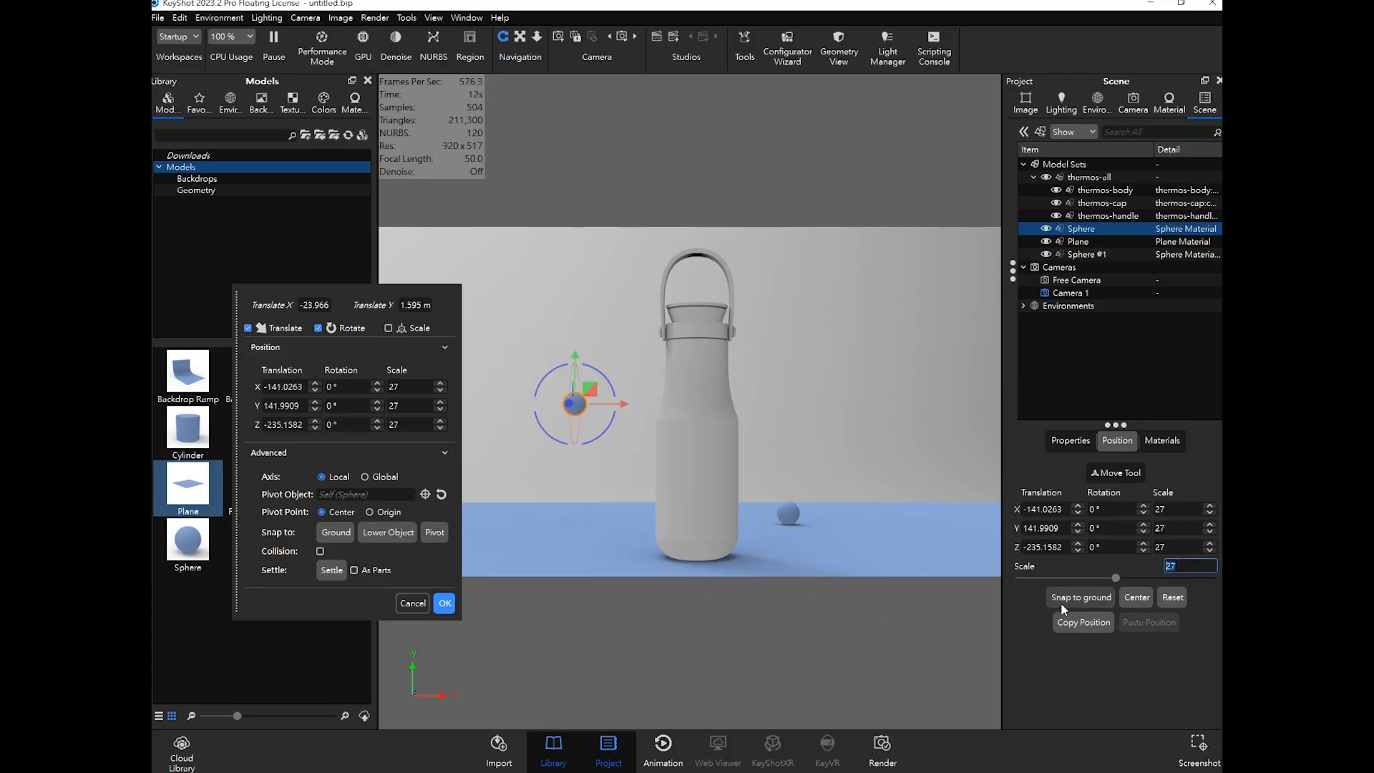
double_click(1179, 566)
type("100")
key("Return")
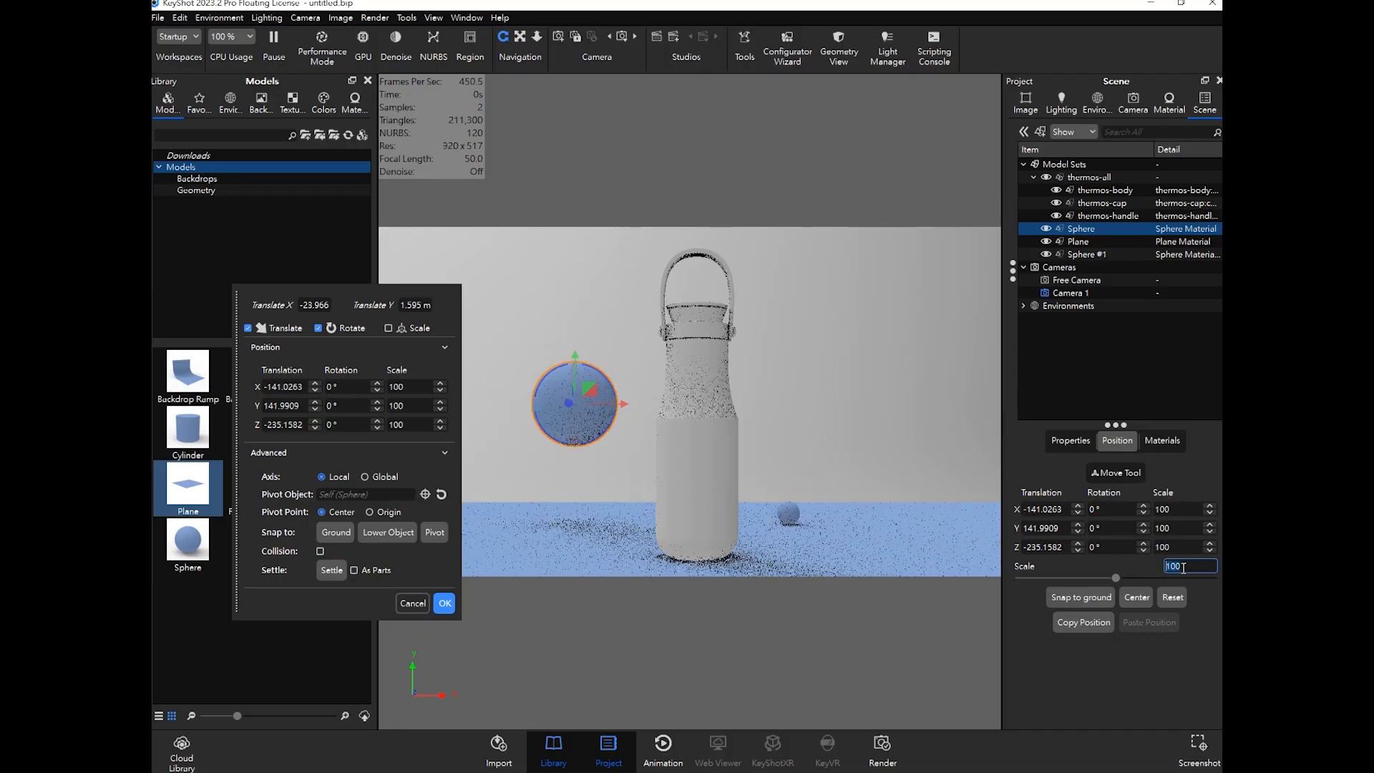
Step: Check the sphere arrangement in the Word notes, then shift the raised sphere partly behind the thermos, at about X -86, Y 127
mouse_move(434, 291)
left_mouse_down()
mouse_move(444, 273)
mouse_move(415, 297)
left_mouse_up()
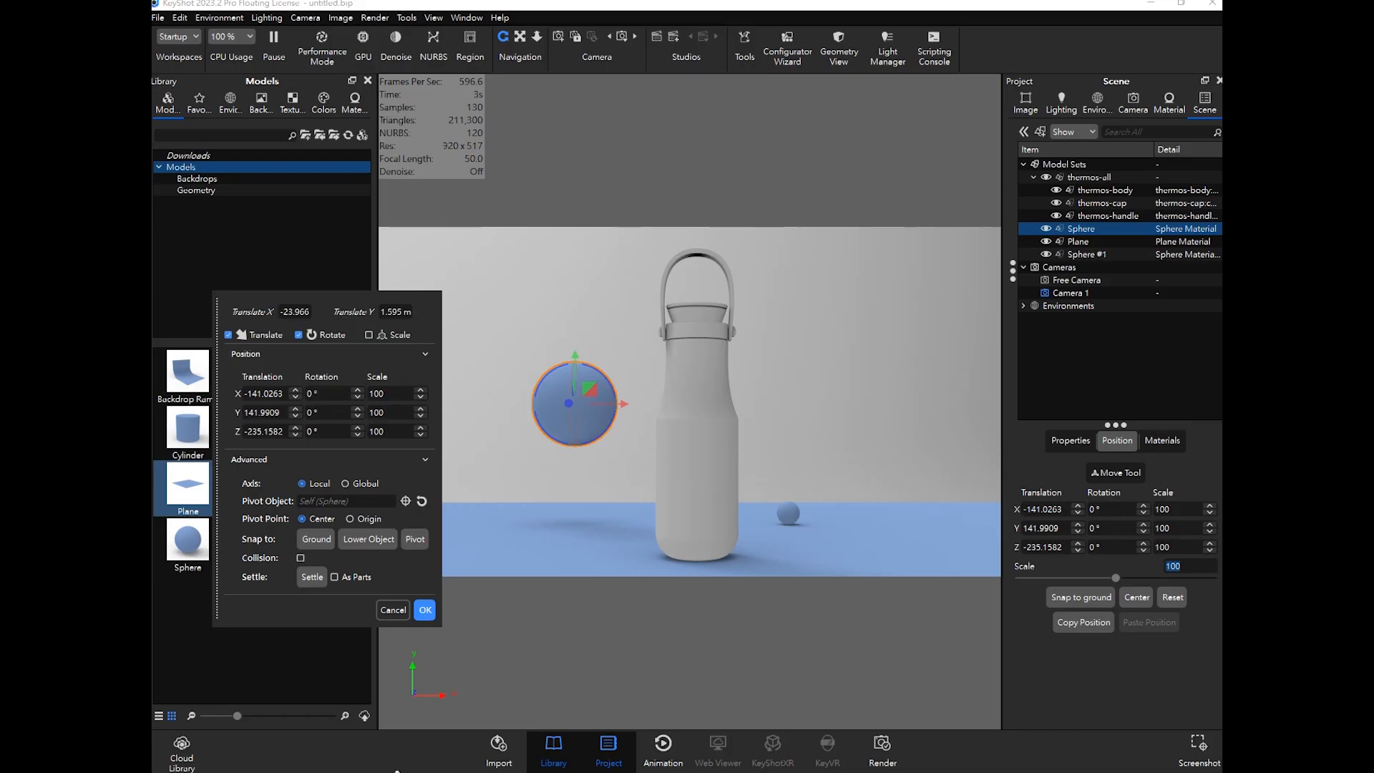
mouse_move(297, 772)
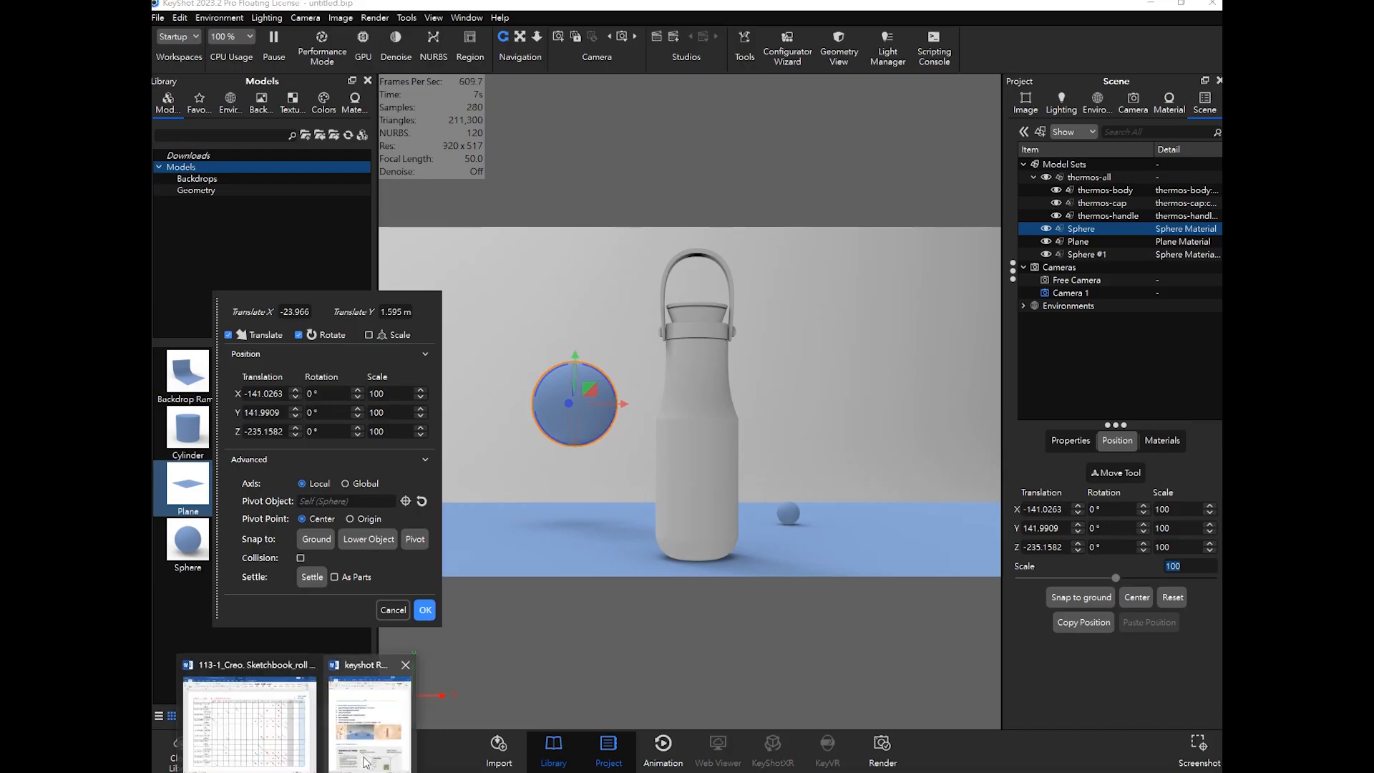
left_click(366, 758)
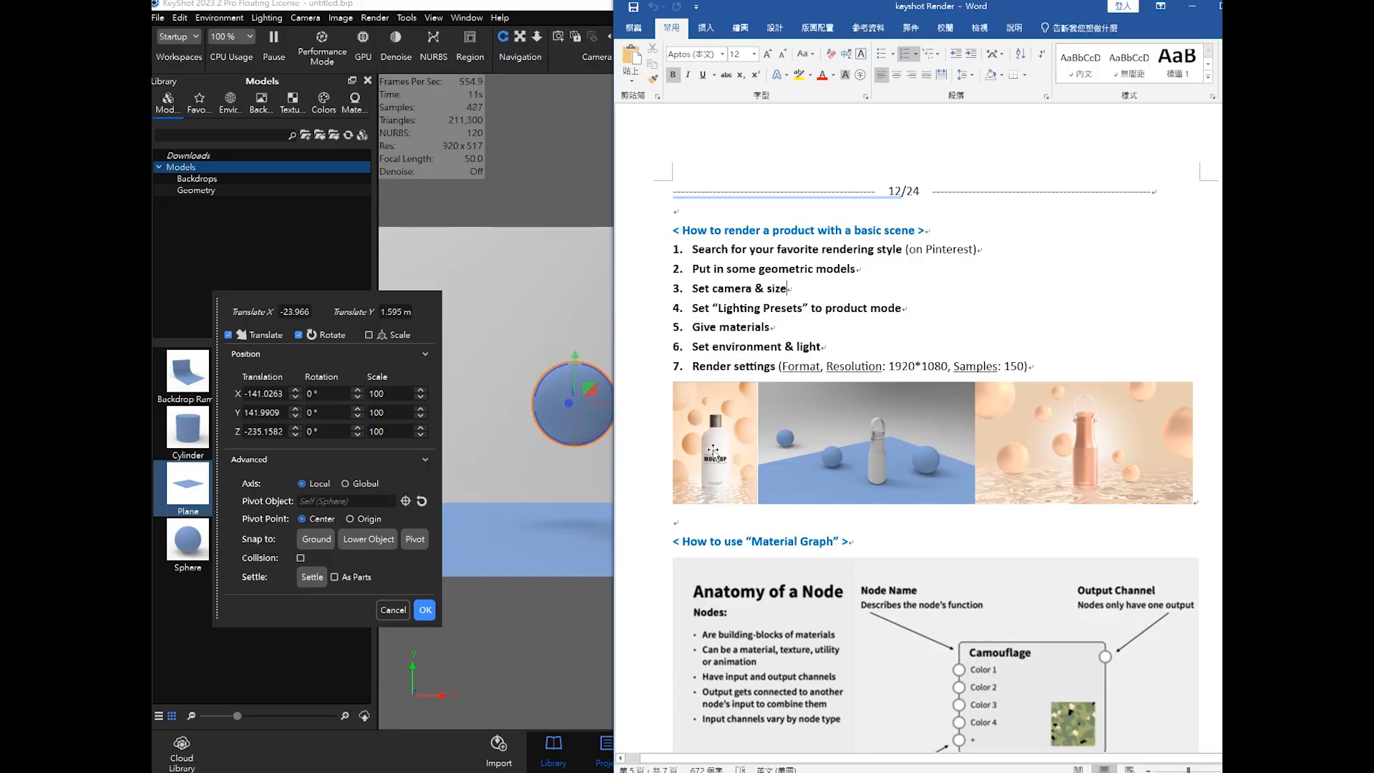
left_click(544, 391)
left_click_drag(601, 398, 635, 400)
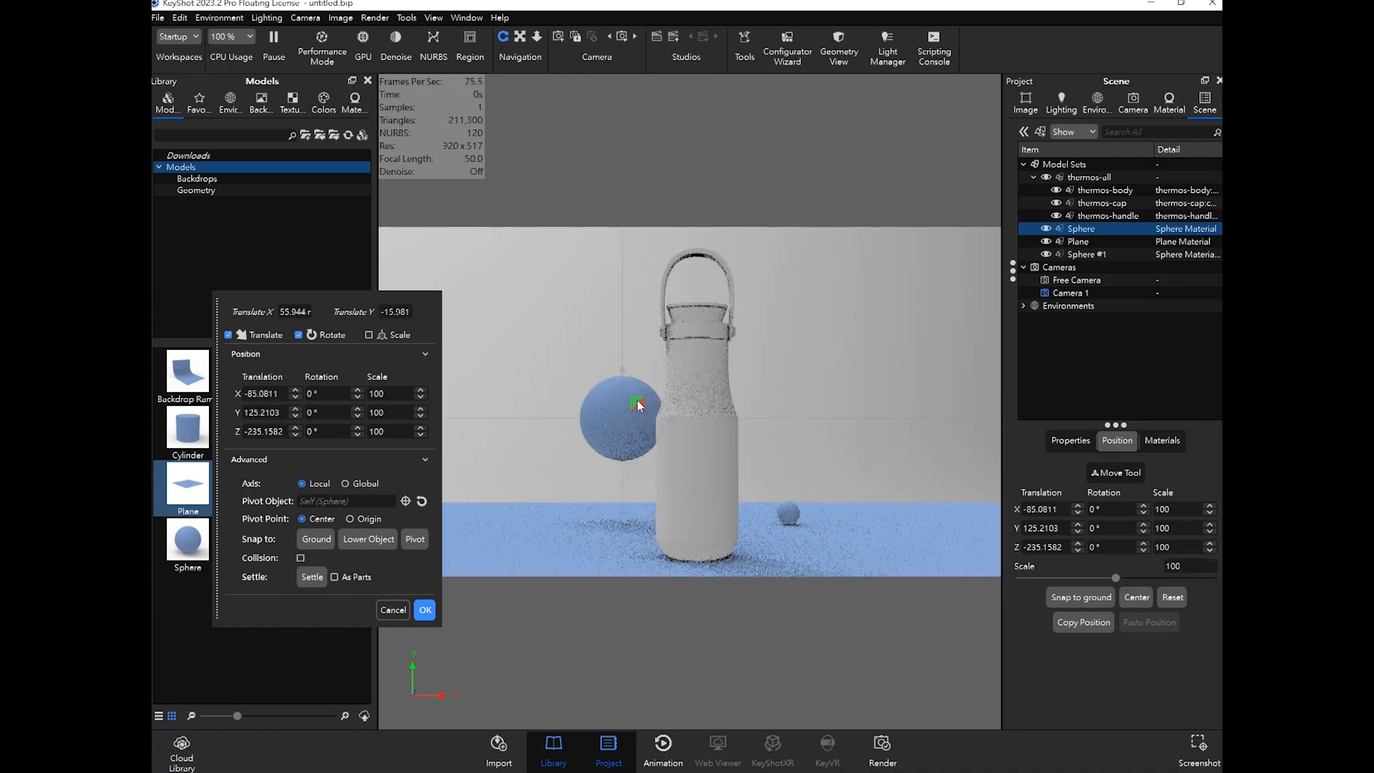
left_click(425, 611)
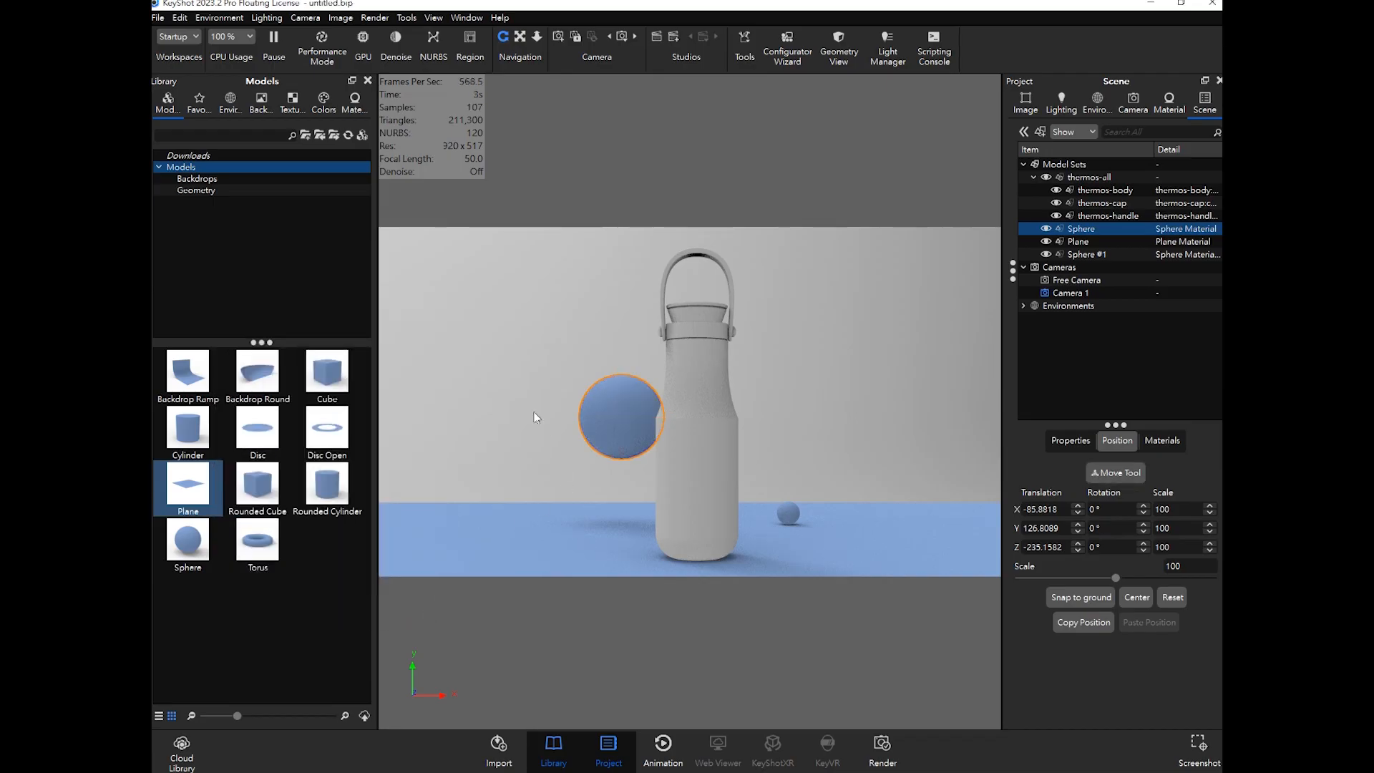
Step: Set the uniform scale of the small sphere on the floor beside the thermos to 100
left_click(793, 520)
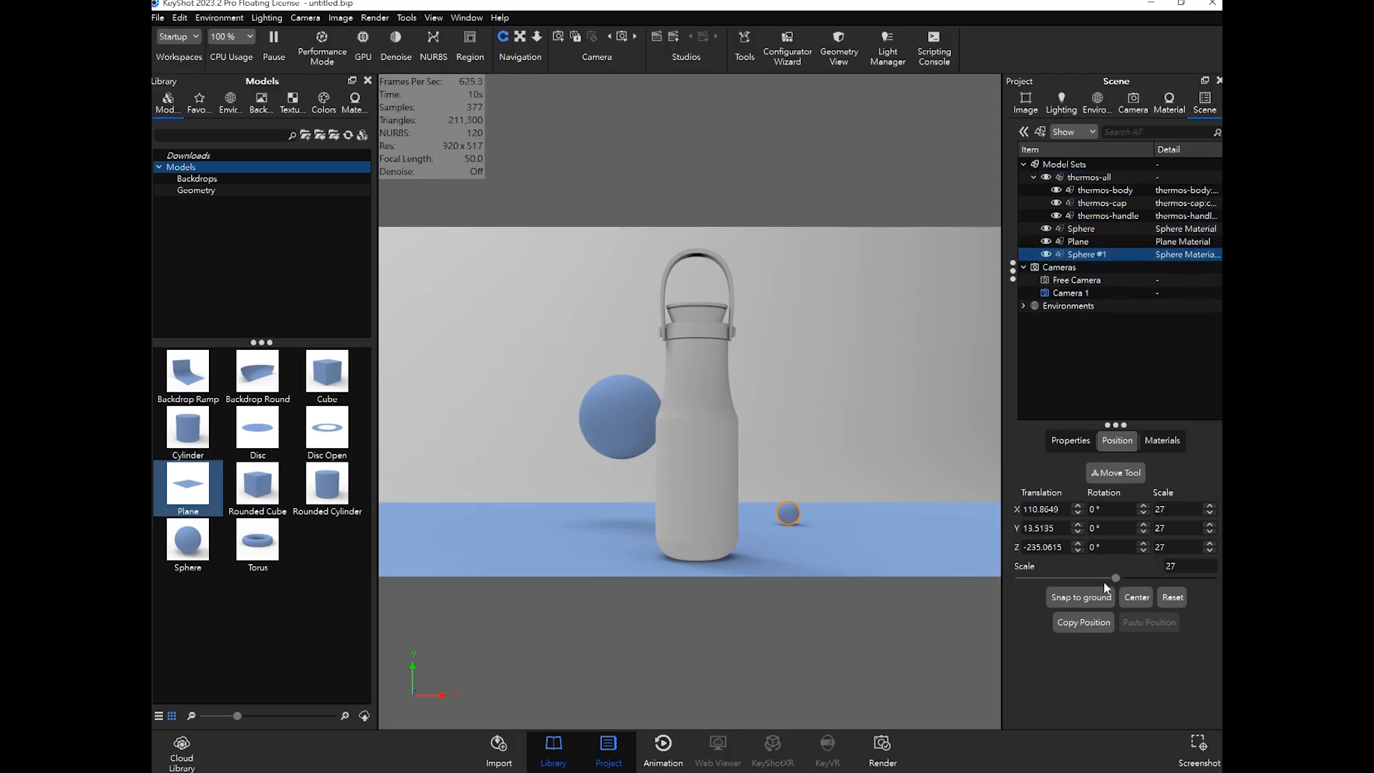
left_click(1135, 571)
type("100")
key("Return")
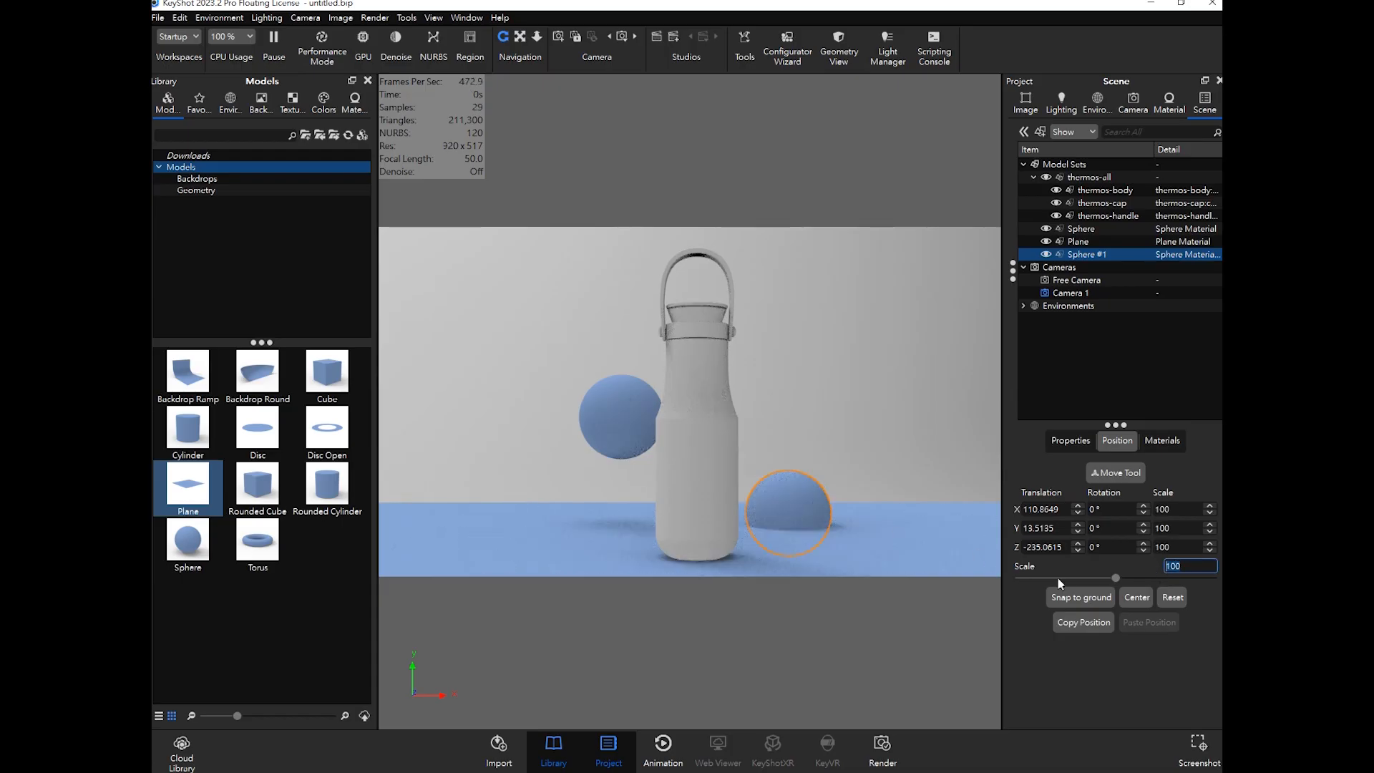
Step: Move the enlarged floor sphere up to the other side of the bottle, above the raised sphere, at about X -162, Y 242
left_click(1116, 472)
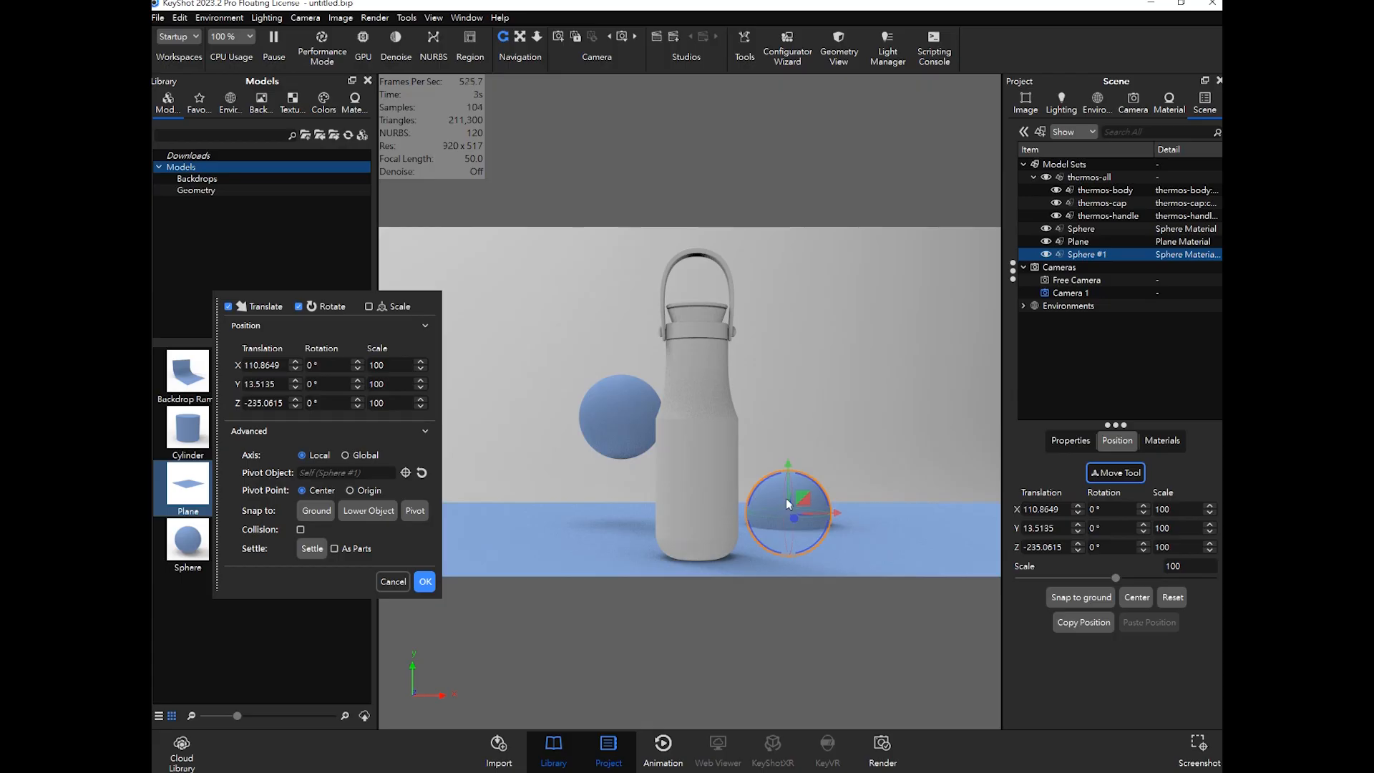
left_click_drag(801, 498, 570, 305)
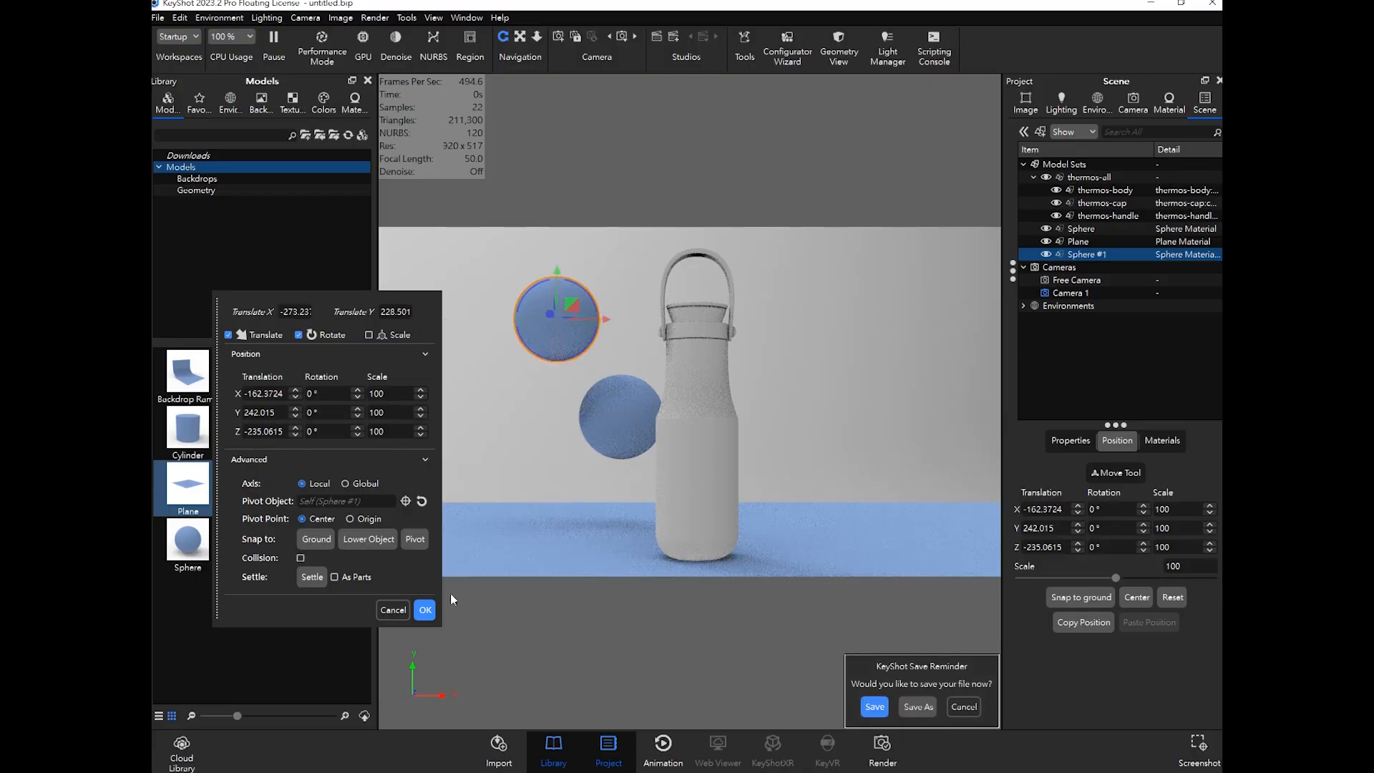
left_click(424, 609)
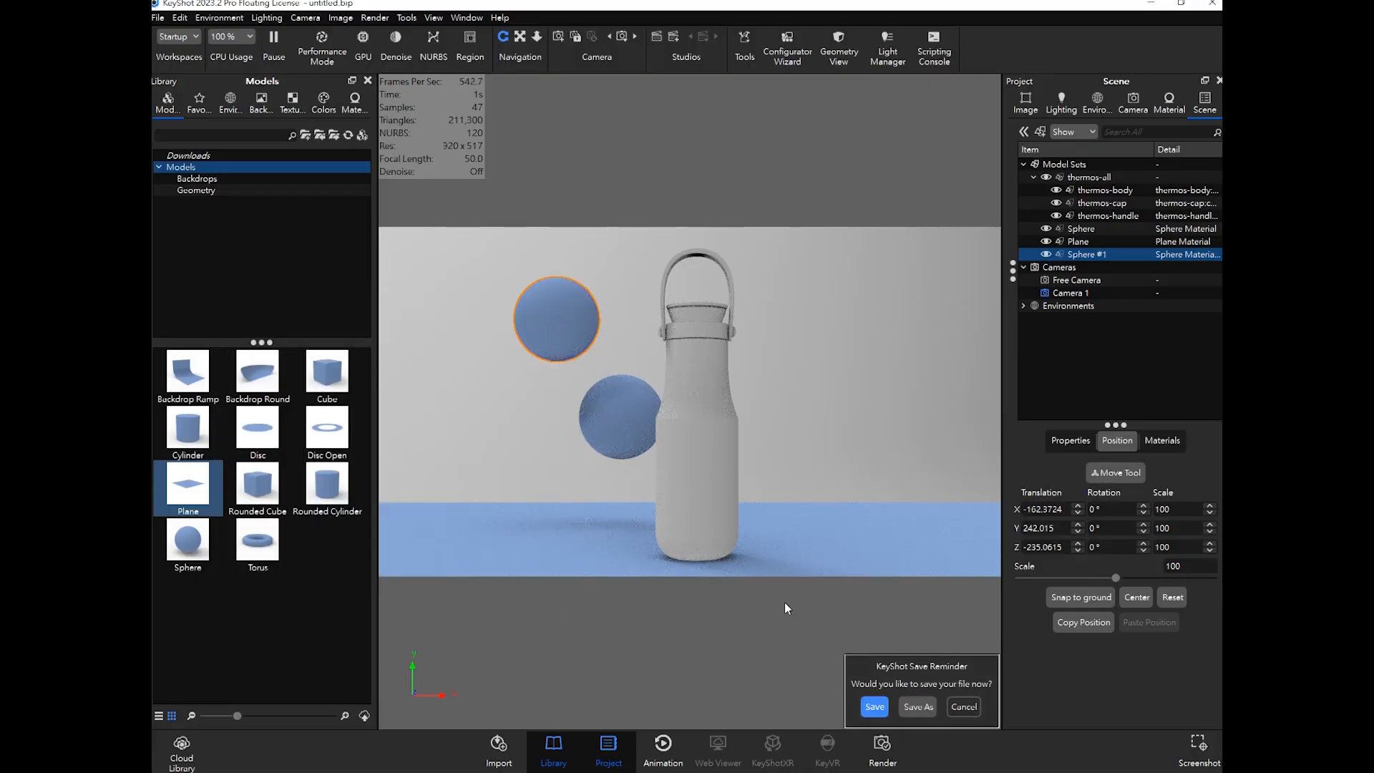
double_click(1191, 568)
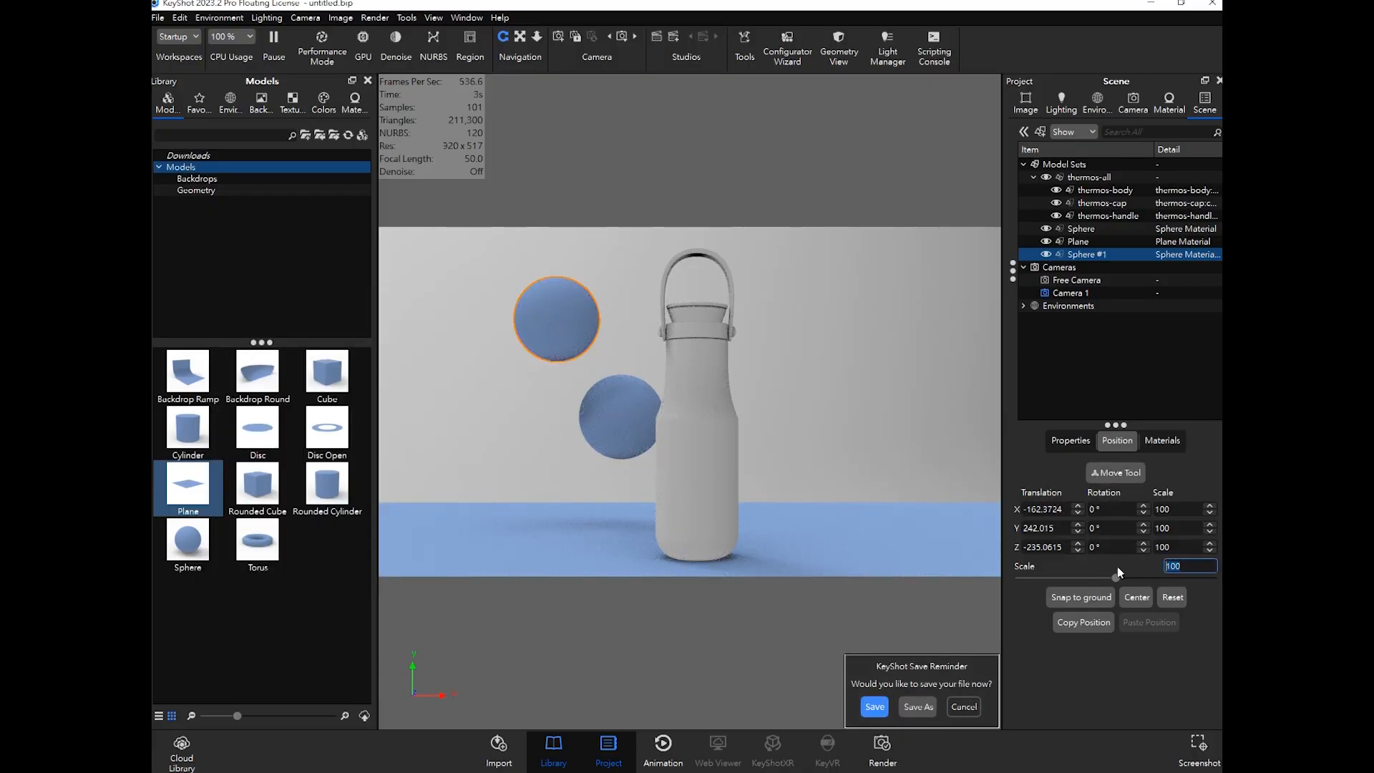
left_click(1192, 569)
left_click(1201, 472)
left_click(902, 446)
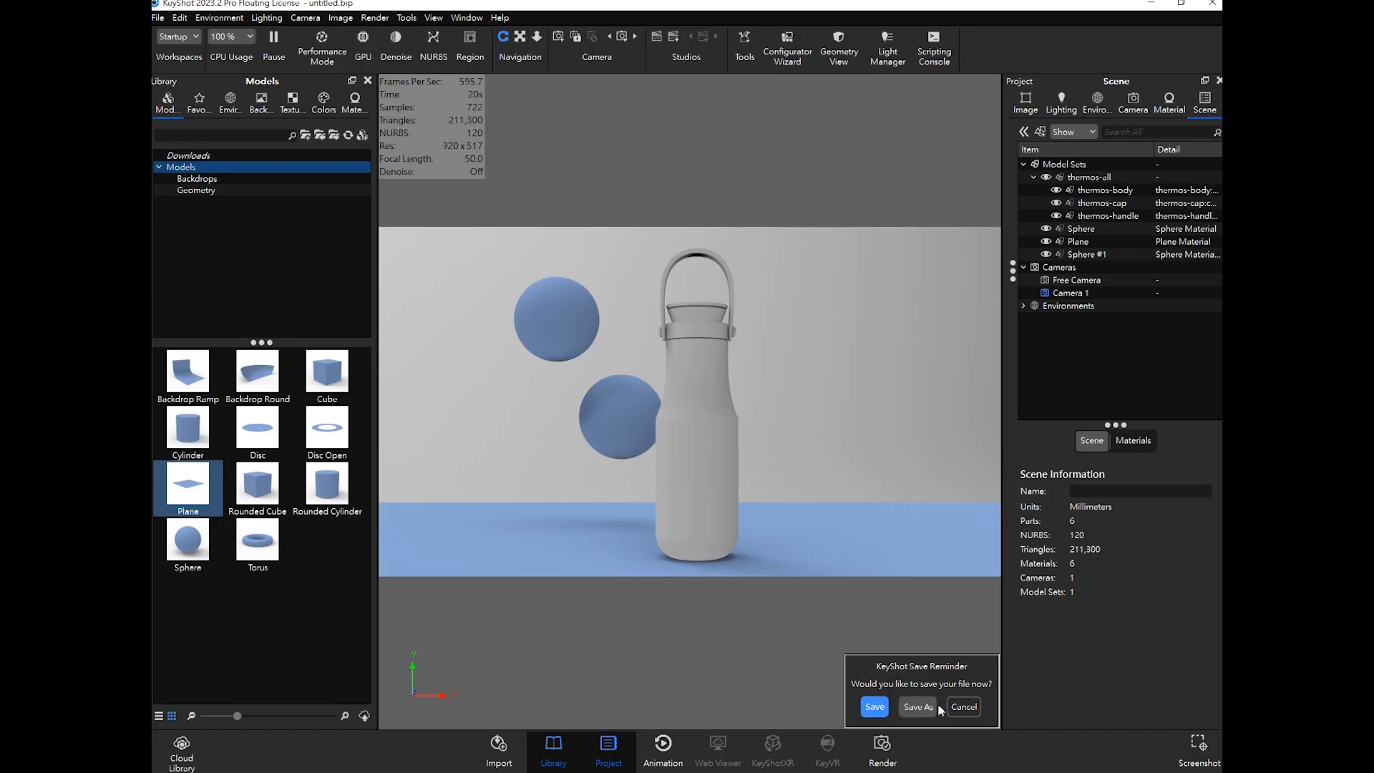
Step: Save the scene as a regular BIP file named Thermos_basic in the desktop's Thermos-render folder
left_click(881, 707)
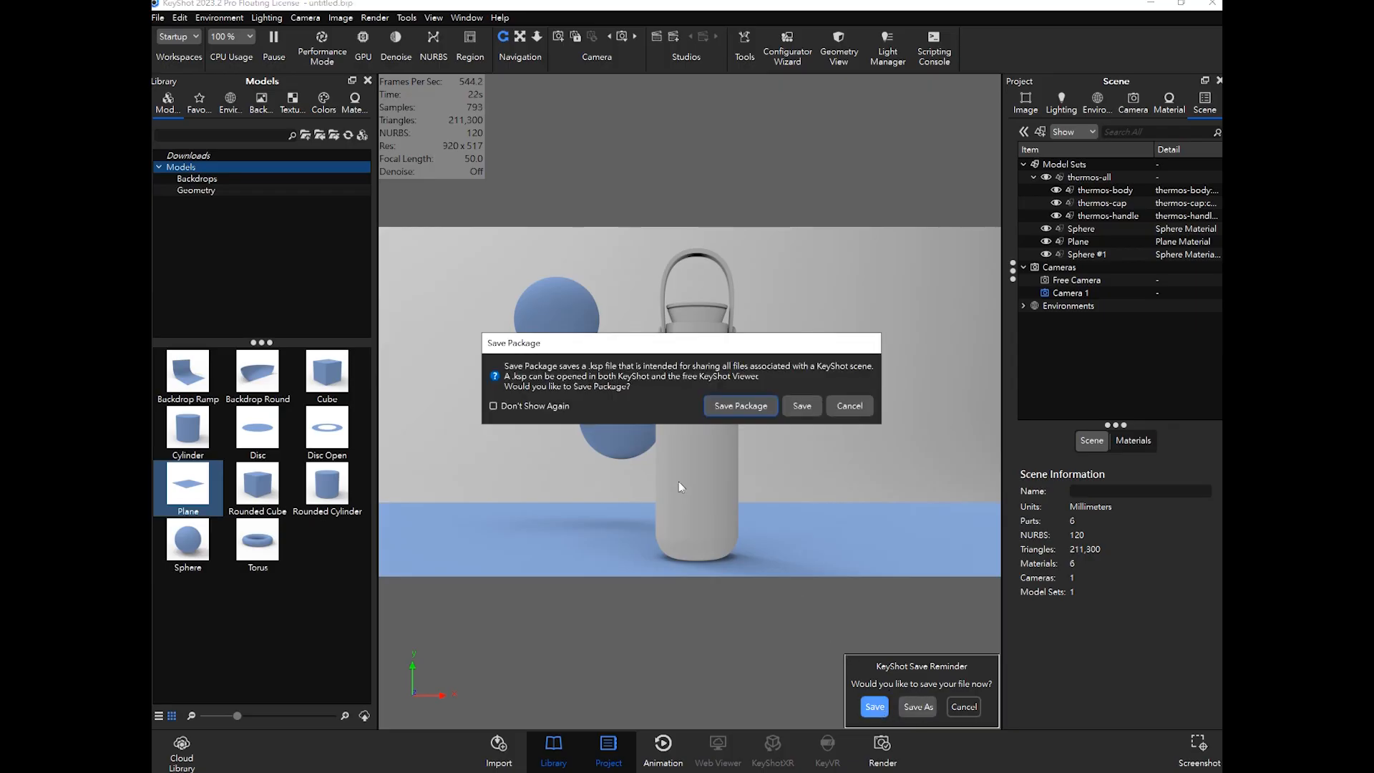
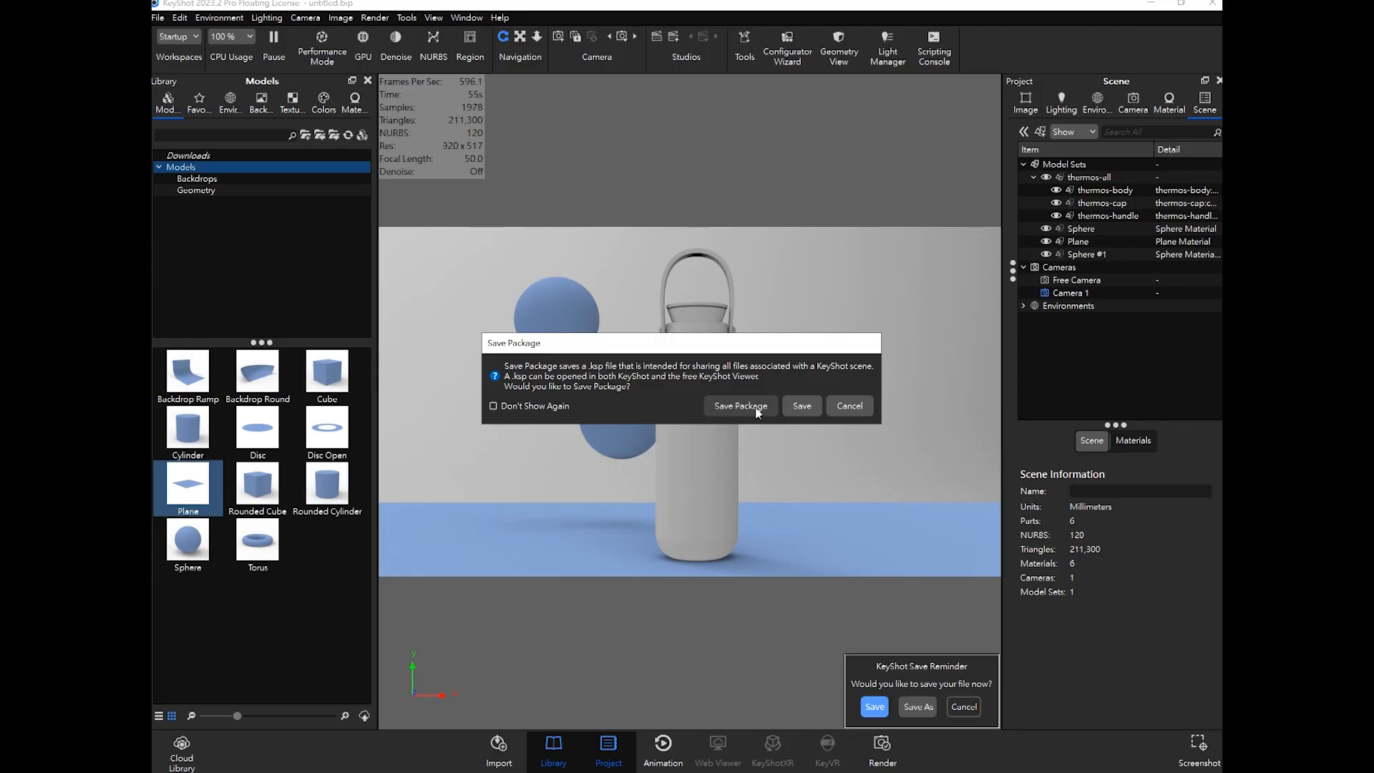
left_click(808, 406)
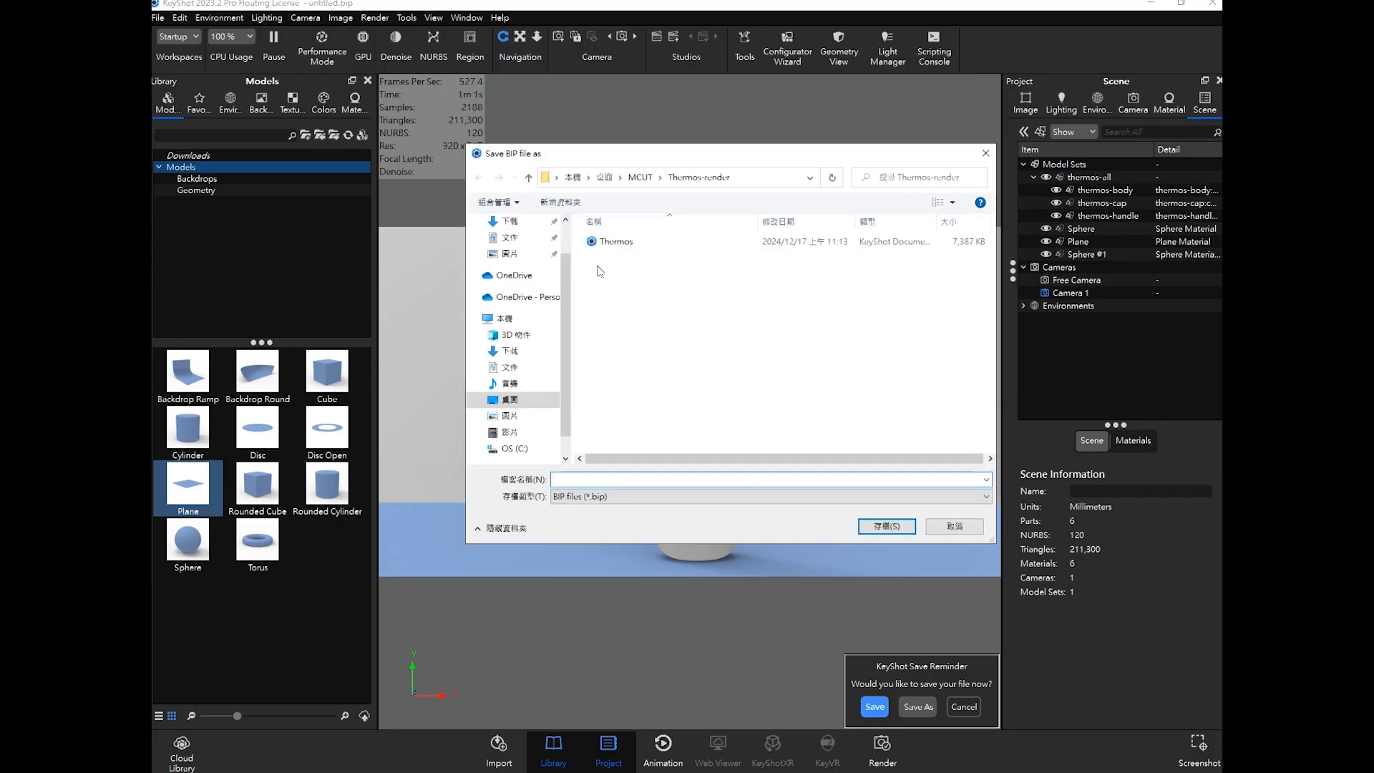
left_click(638, 177)
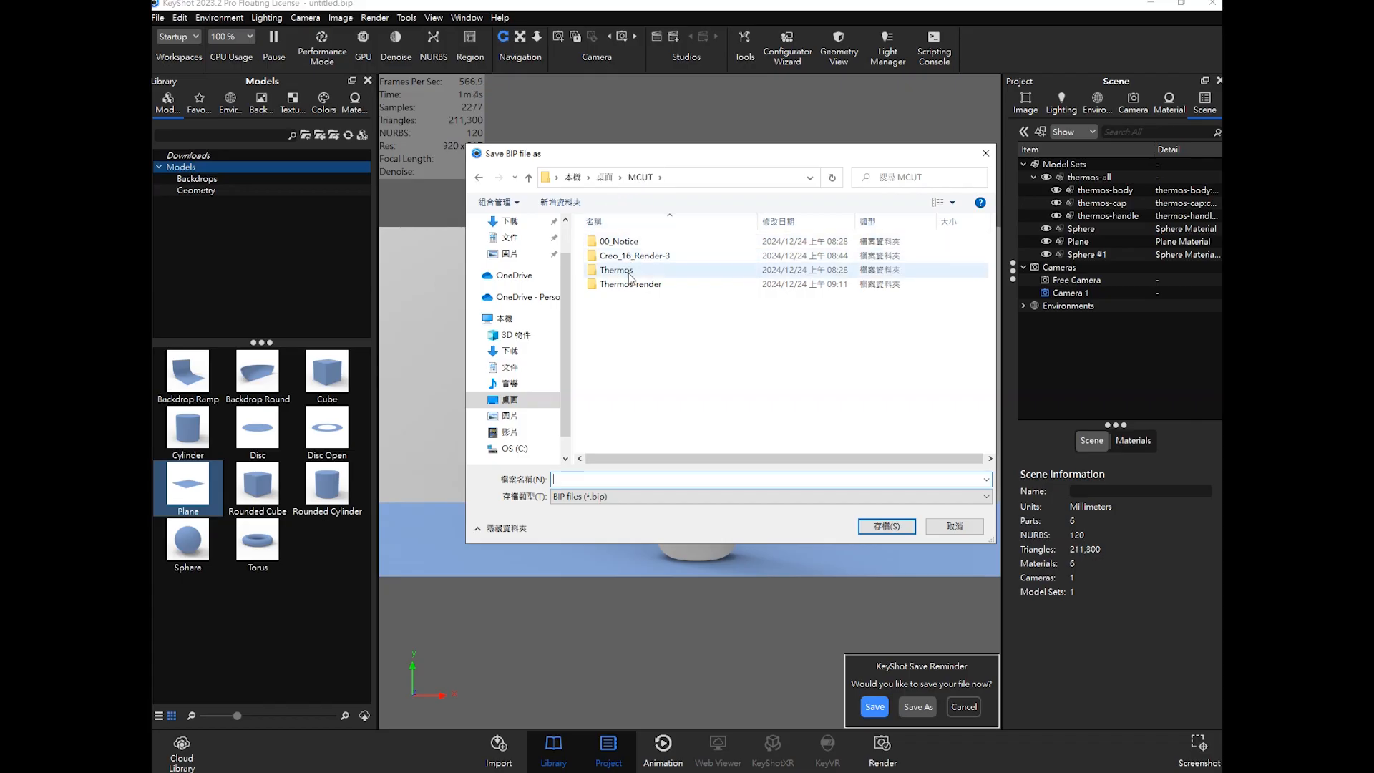
left_click(605, 177)
left_click(644, 271)
double_click(644, 270)
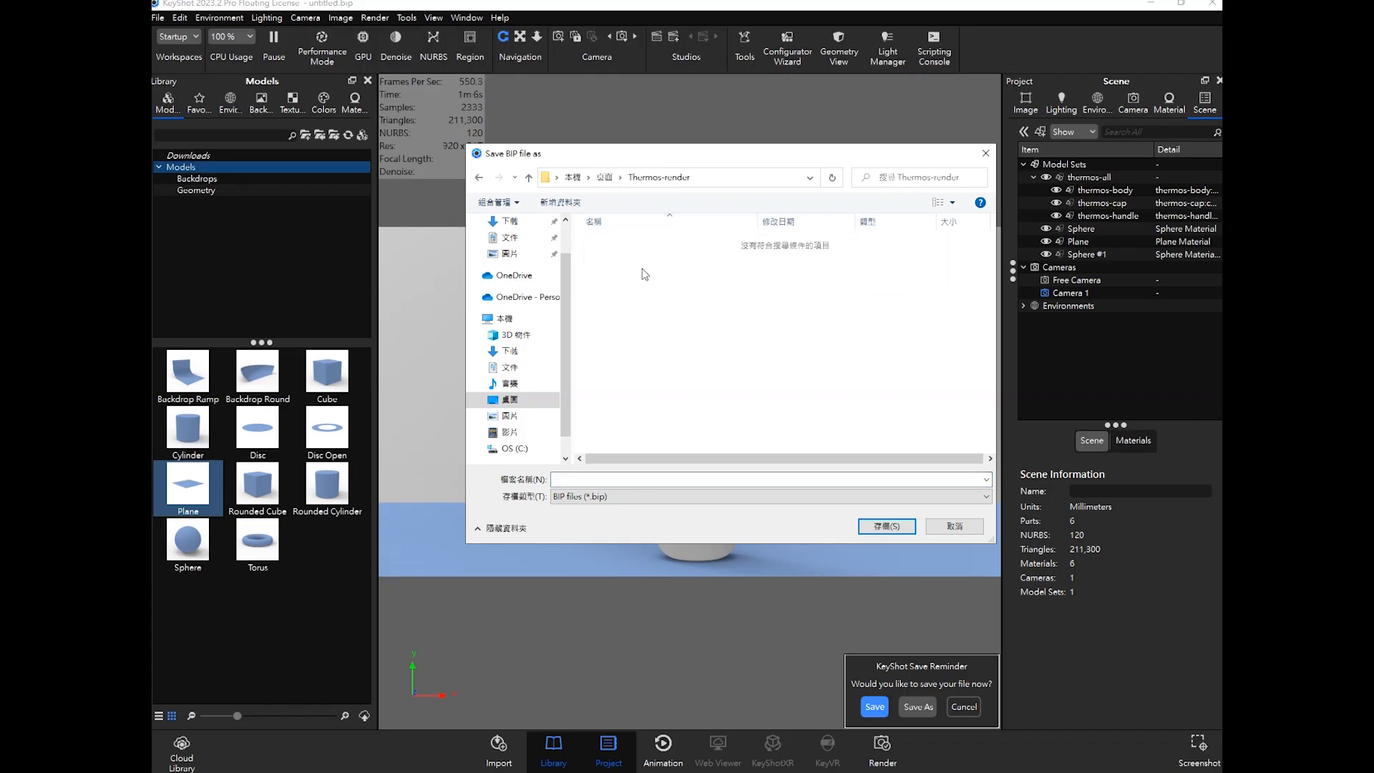
left_click(714, 481)
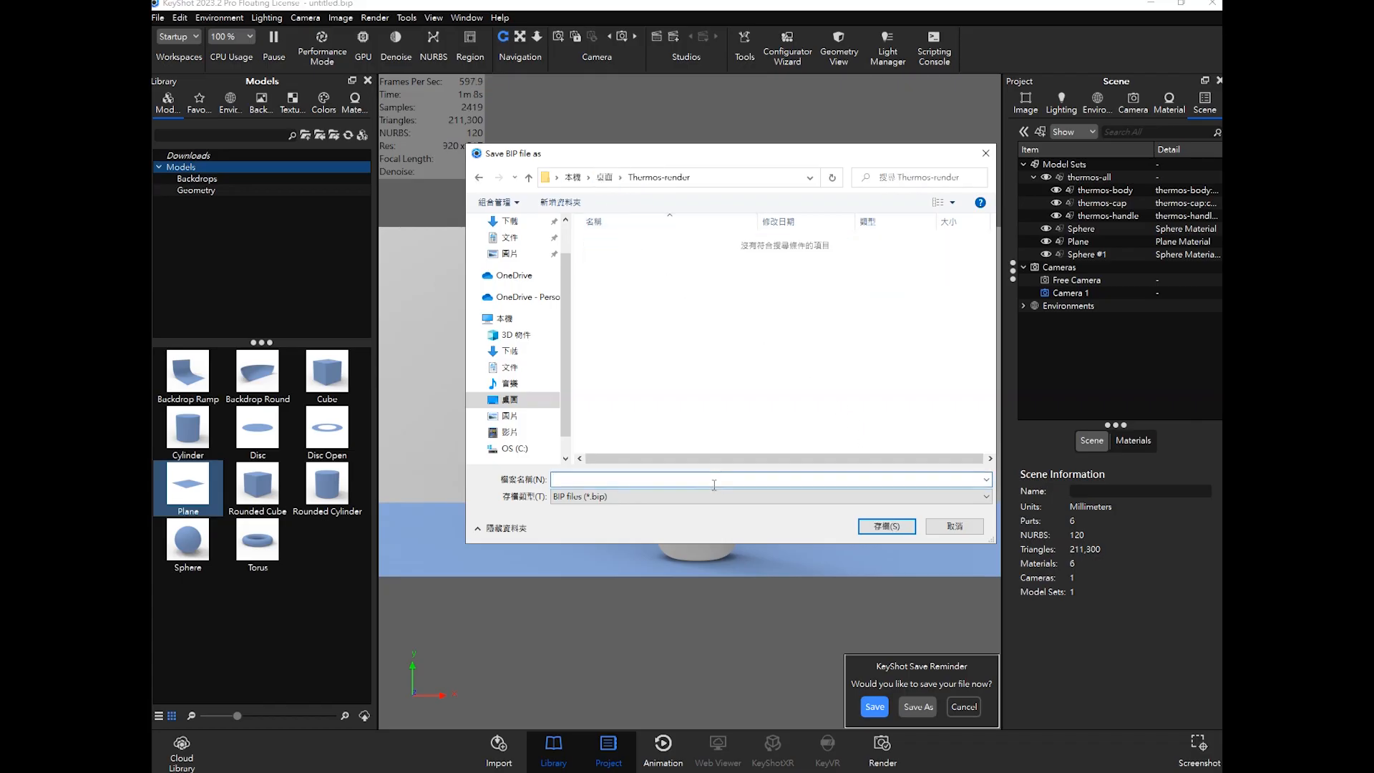
type("Th")
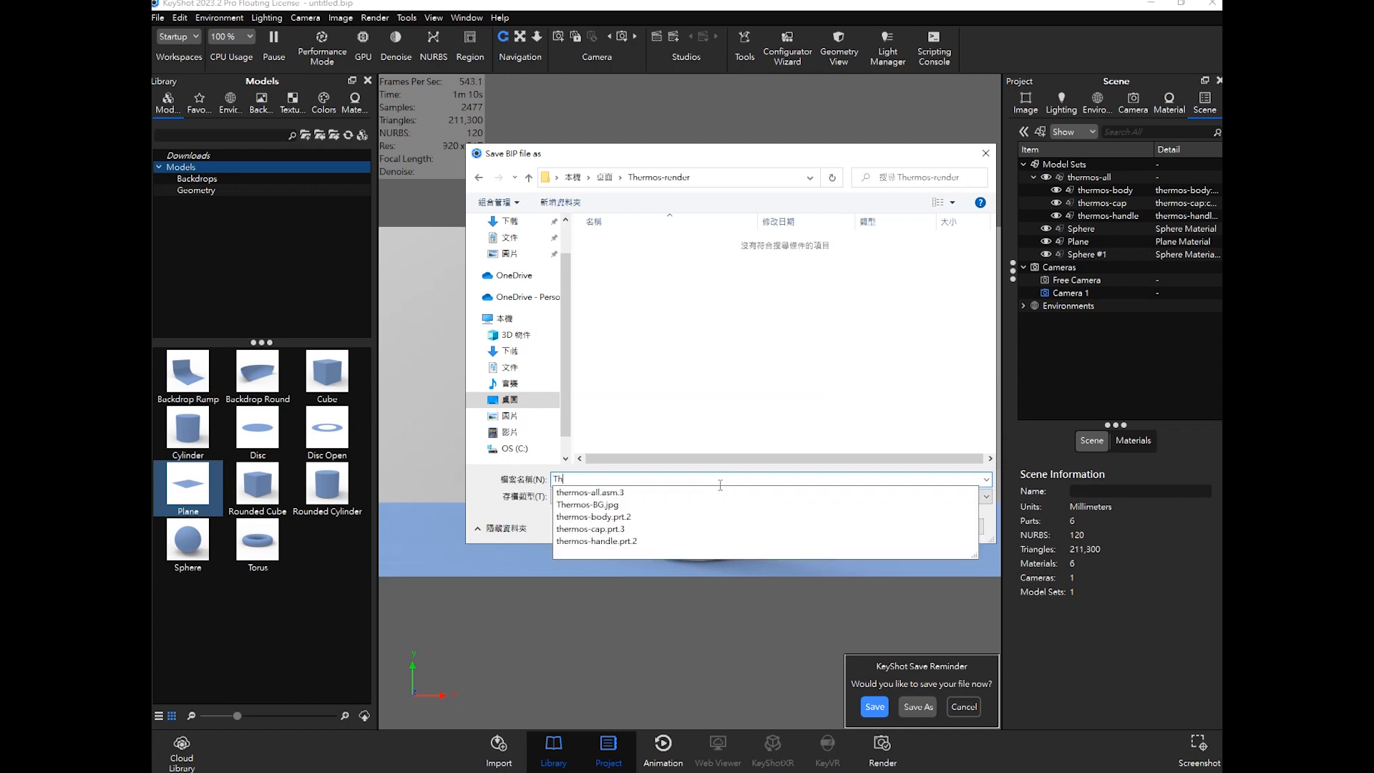
type("ermos_")
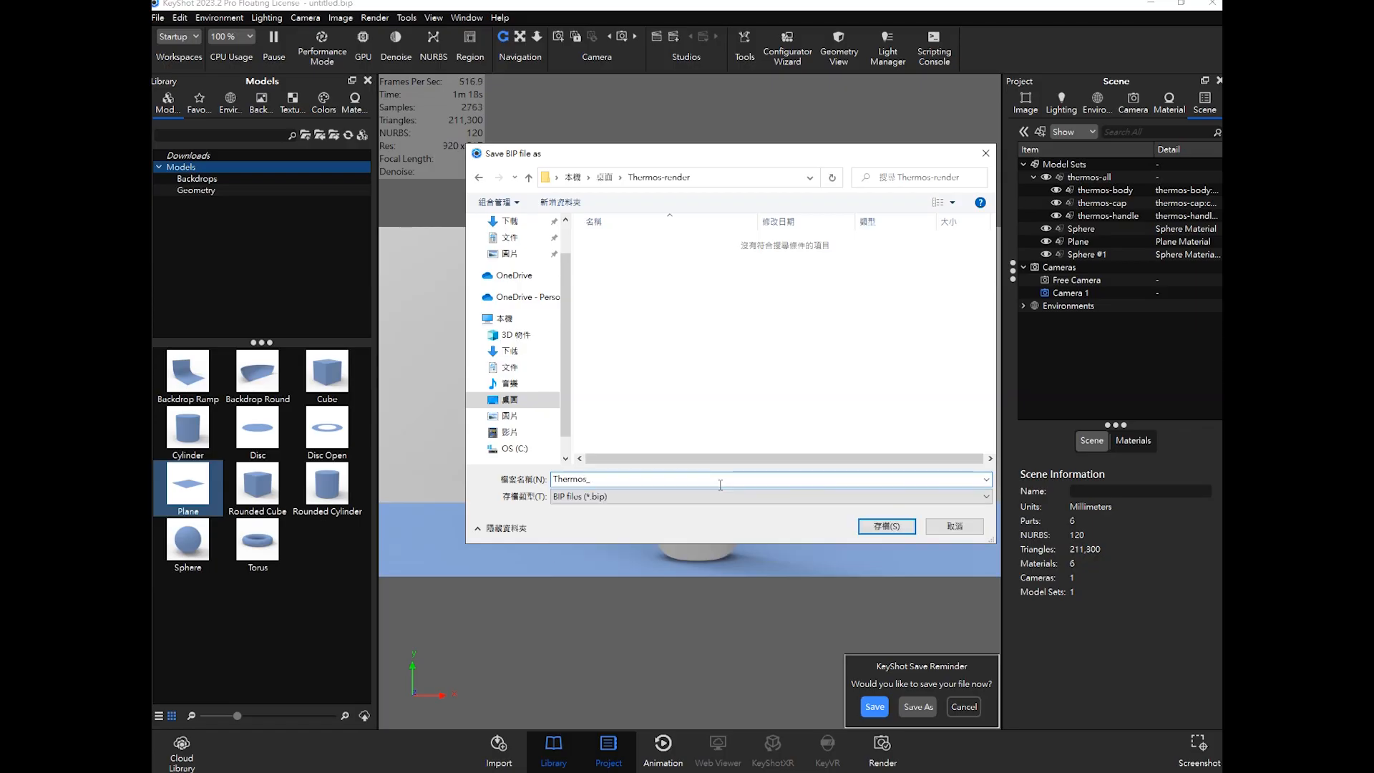
type("basic")
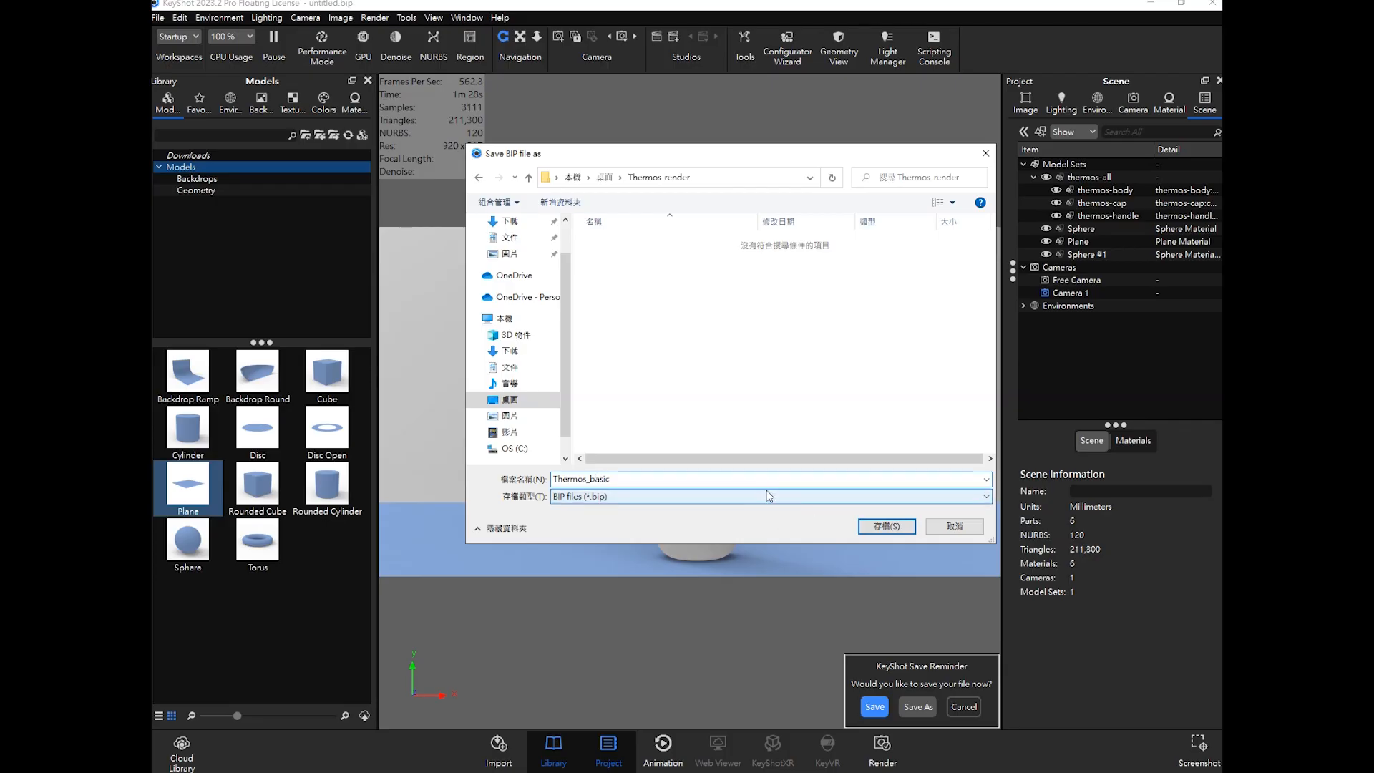
left_click(897, 528)
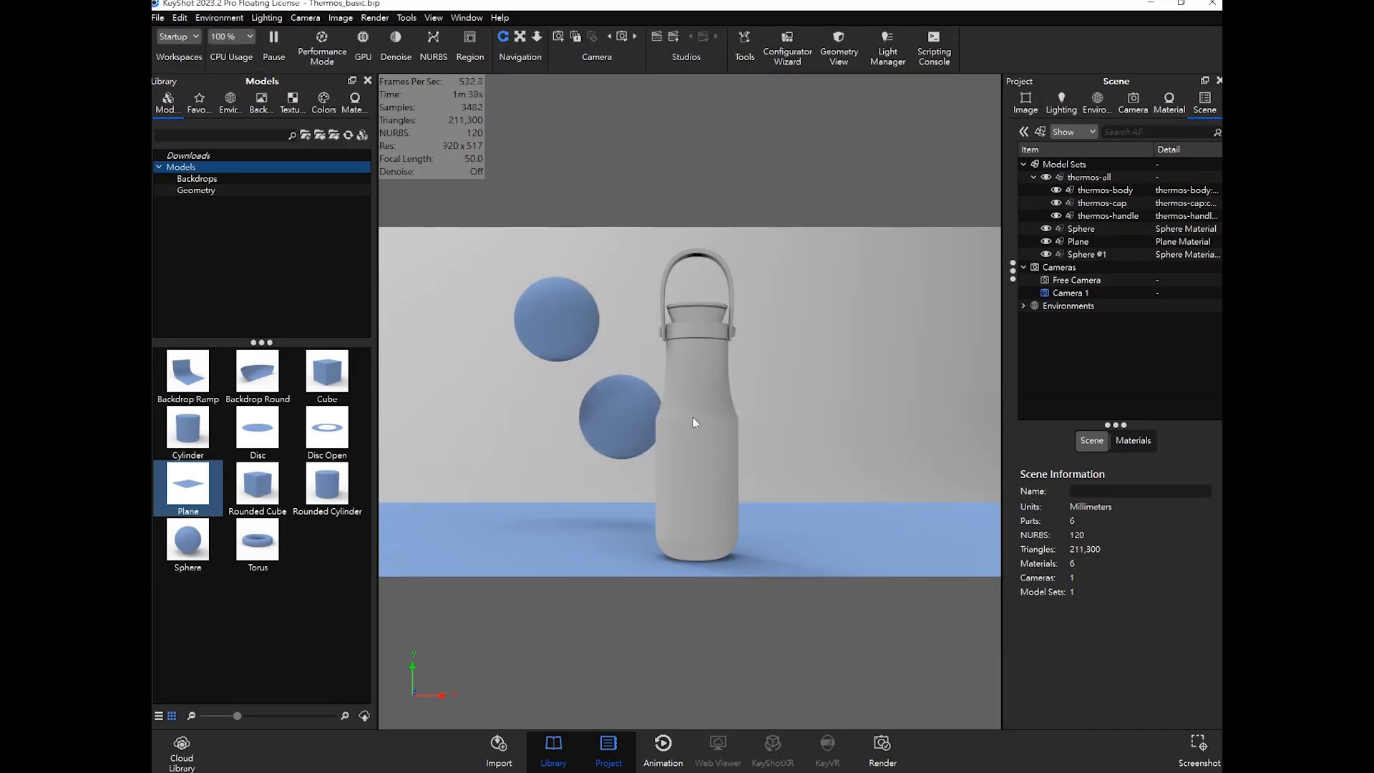
left_click(582, 333)
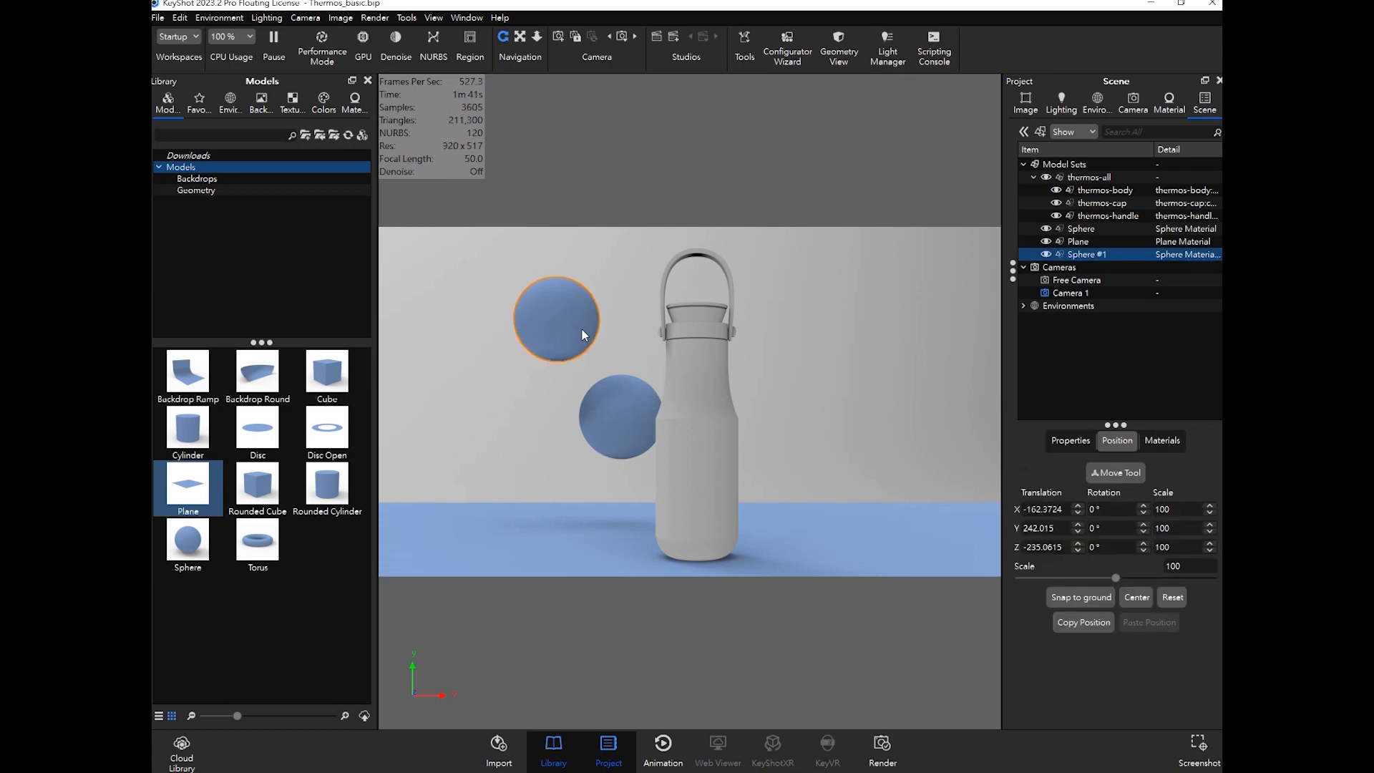
right_click(582, 332)
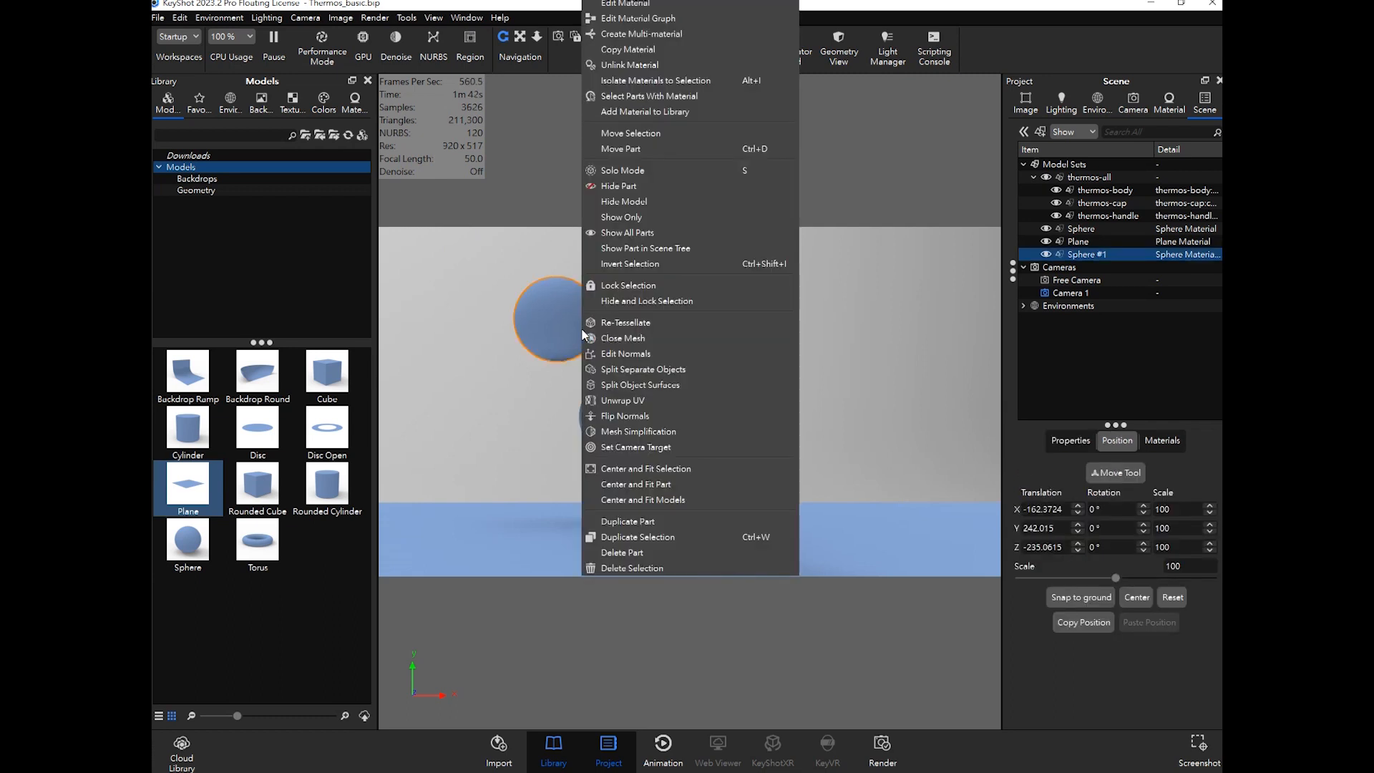
left_click(860, 414)
left_click(637, 405)
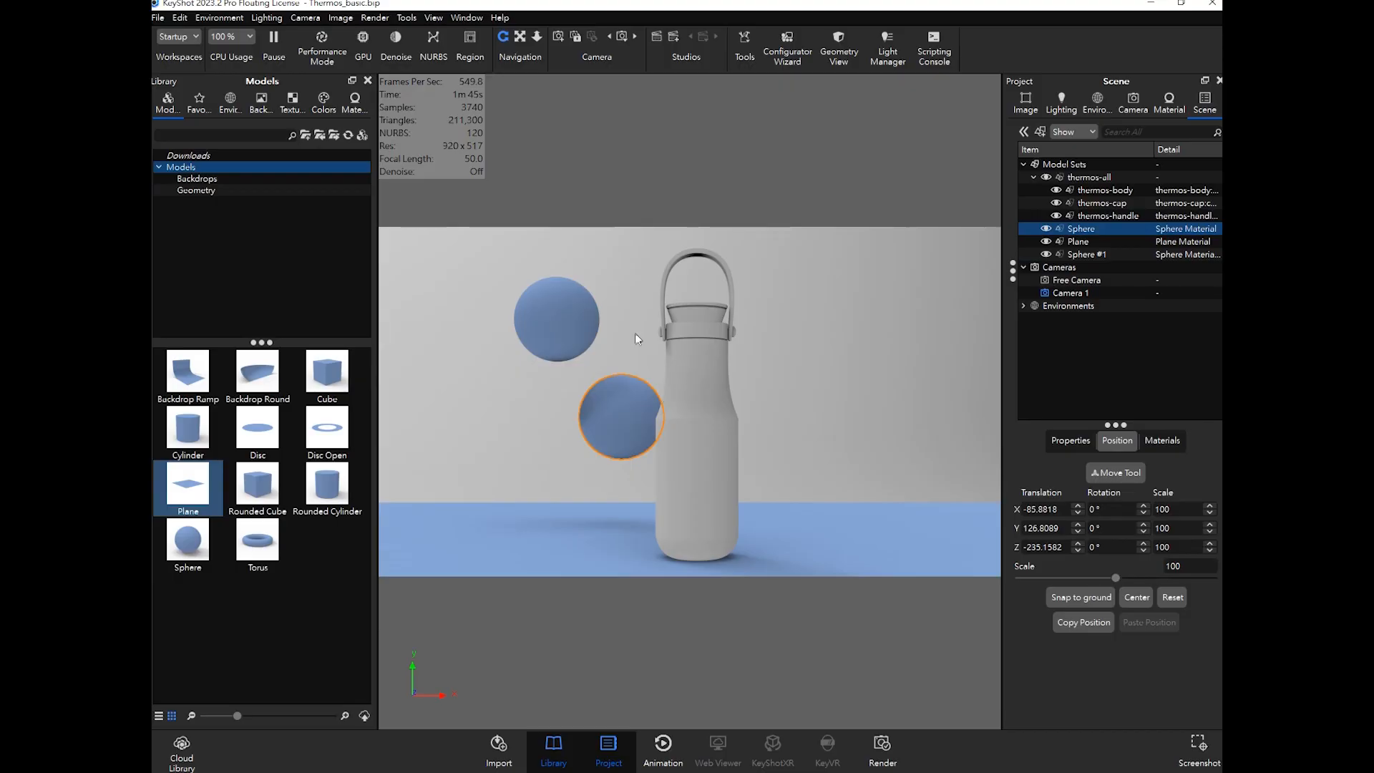
left_click(565, 307)
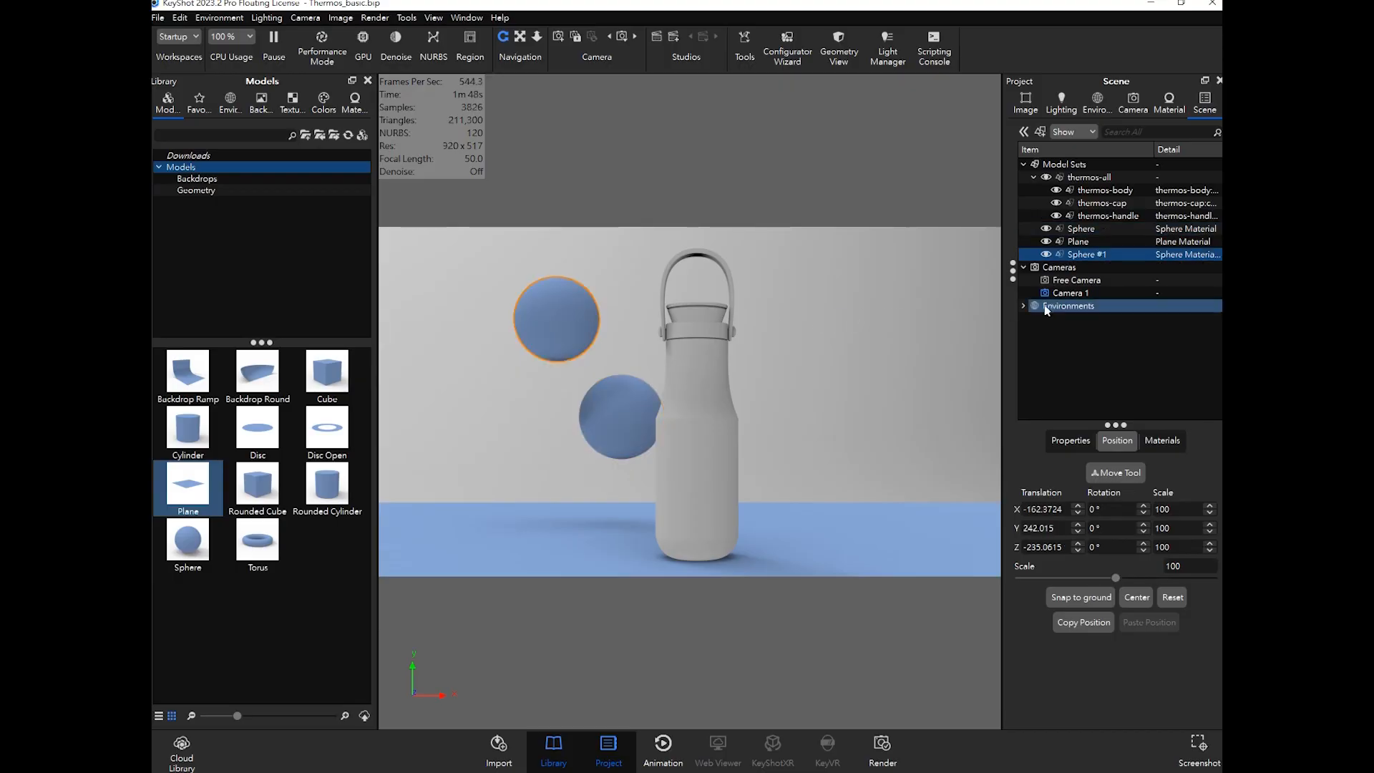
right_click(1103, 255)
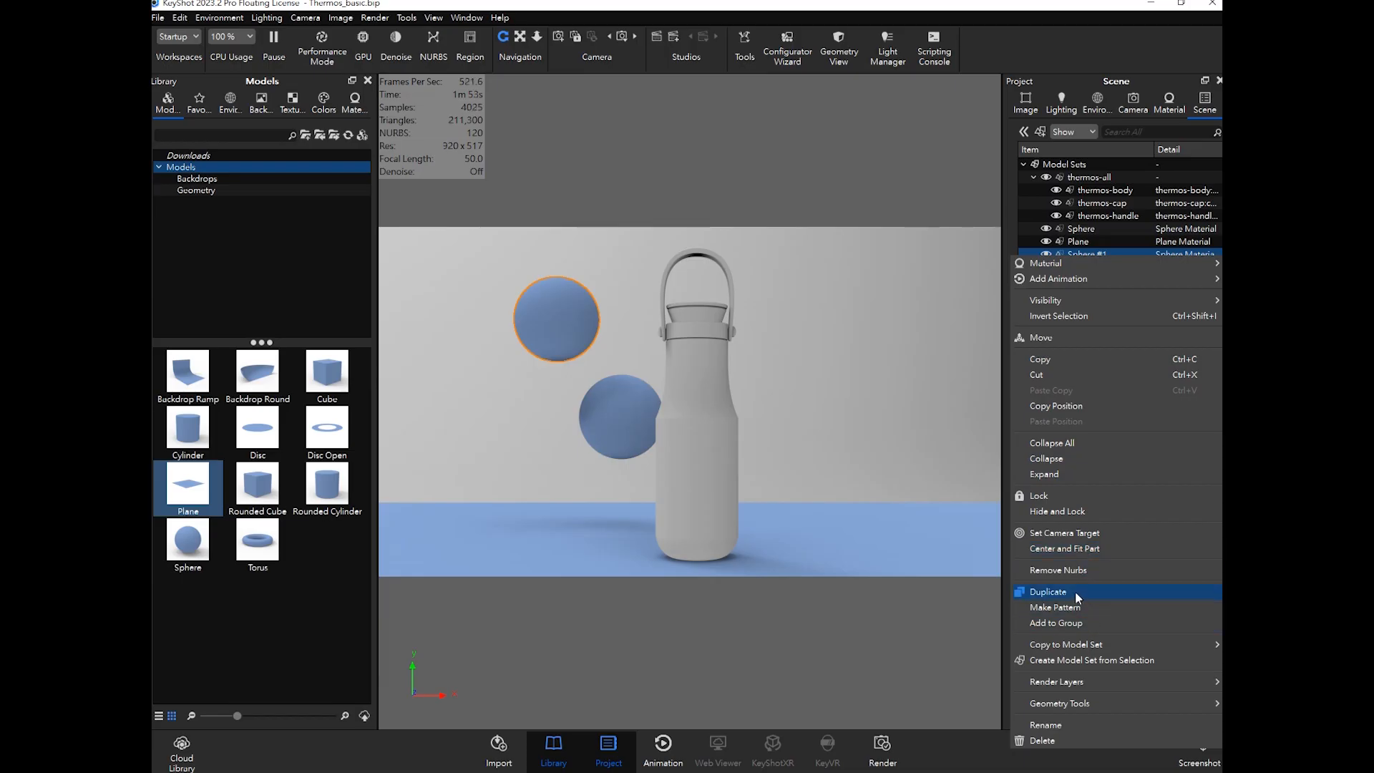
left_click(903, 467)
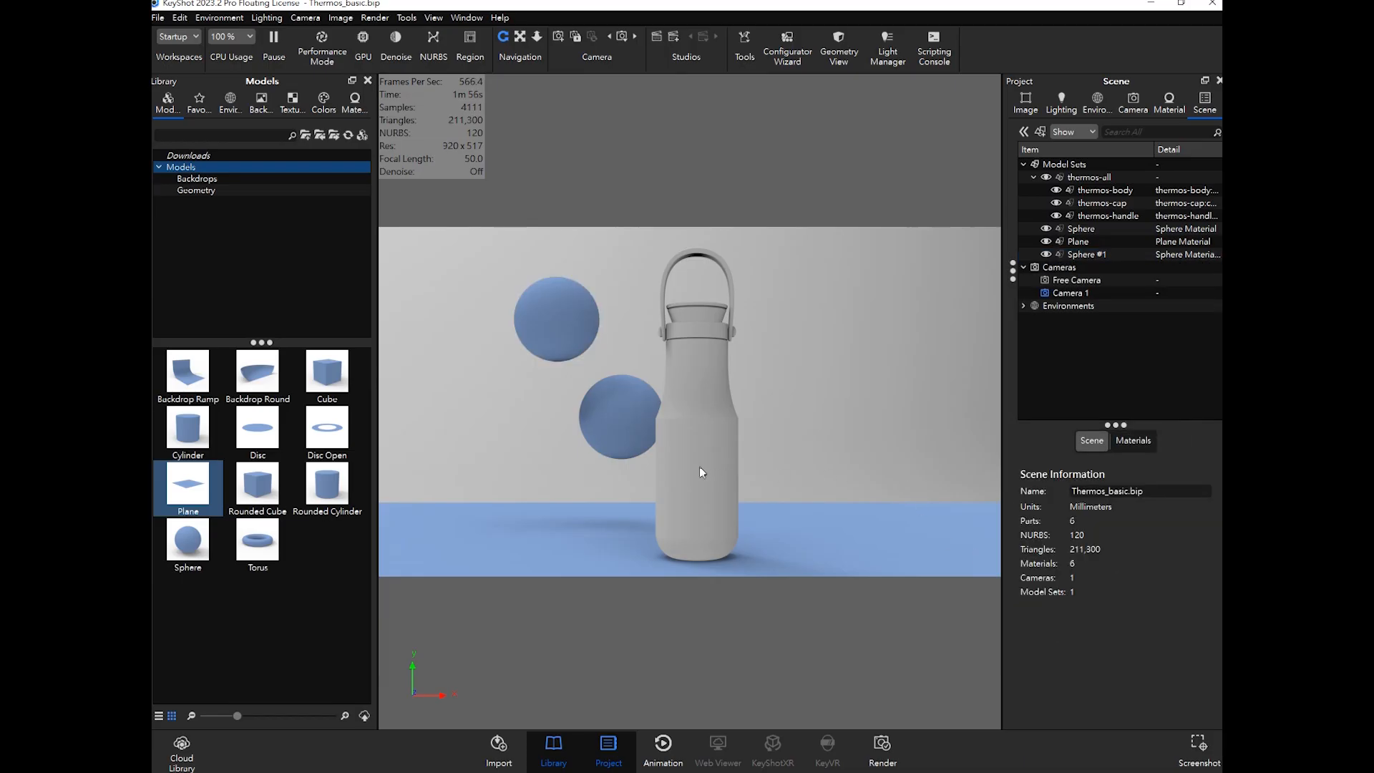
Step: Duplicate the sphere partly behind the thermos and move the copy up to the bottle's opposite side, at about X 163, Y 252
left_click(635, 403)
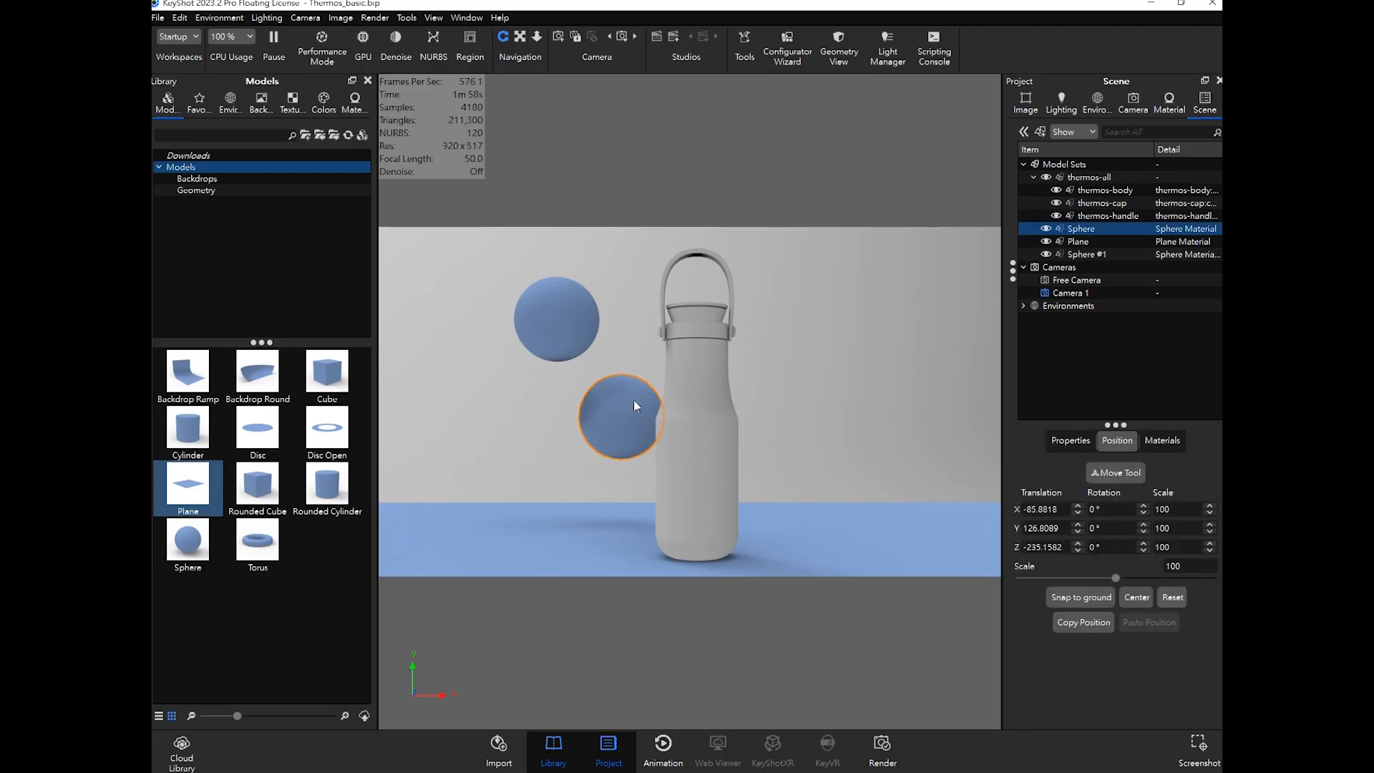
right_click(1110, 233)
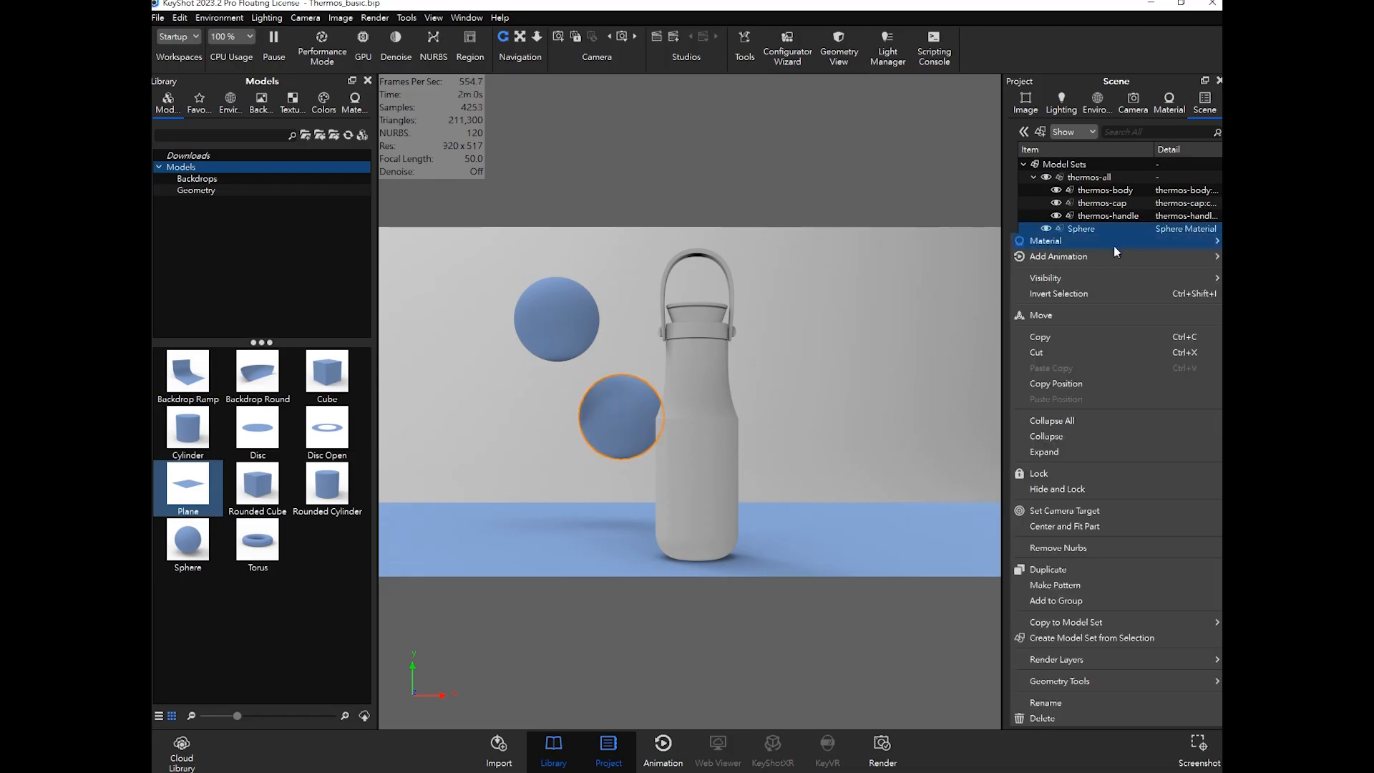
left_click(1048, 570)
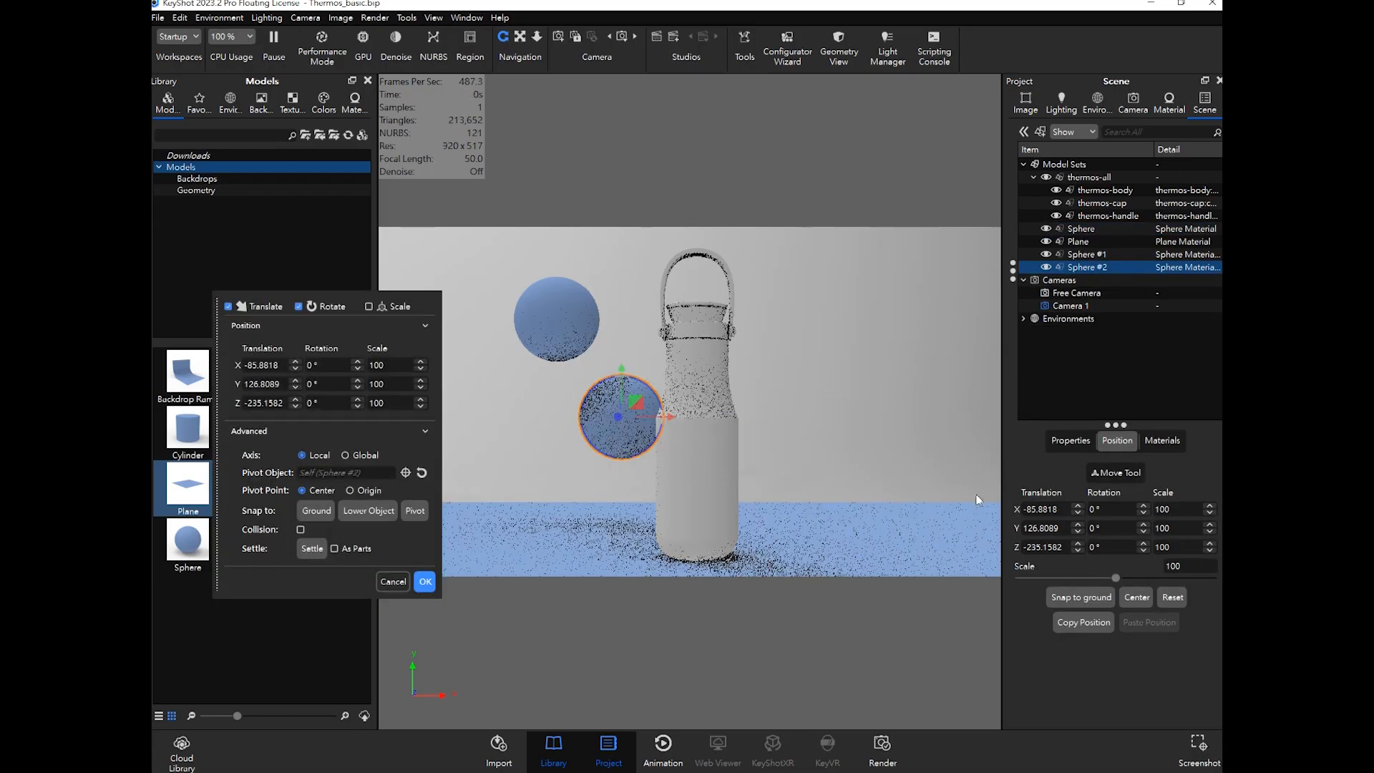
left_click_drag(745, 379, 846, 299)
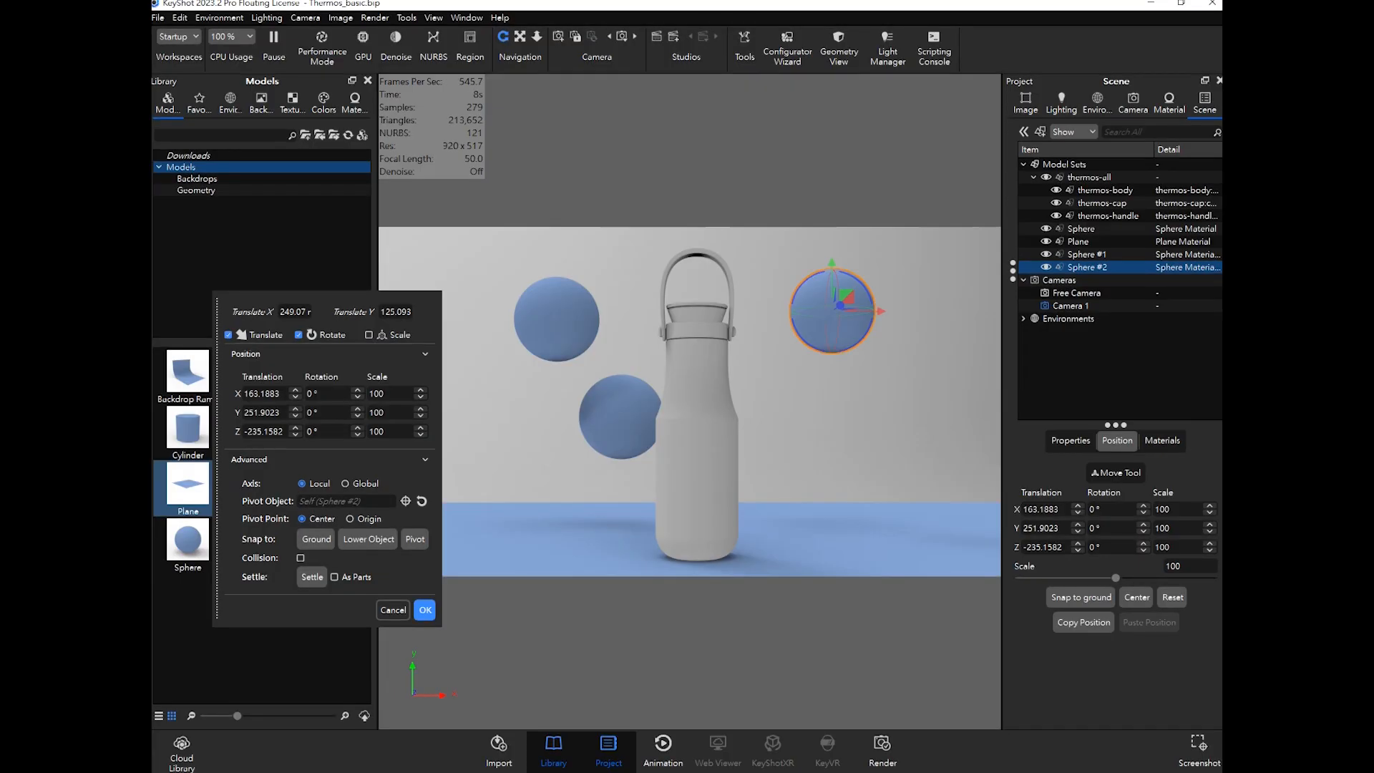
Step: Compare with the Word notes' example images and move the duplicated sphere closer to the bottle, at about X 129, Y 236
left_click(360, 745)
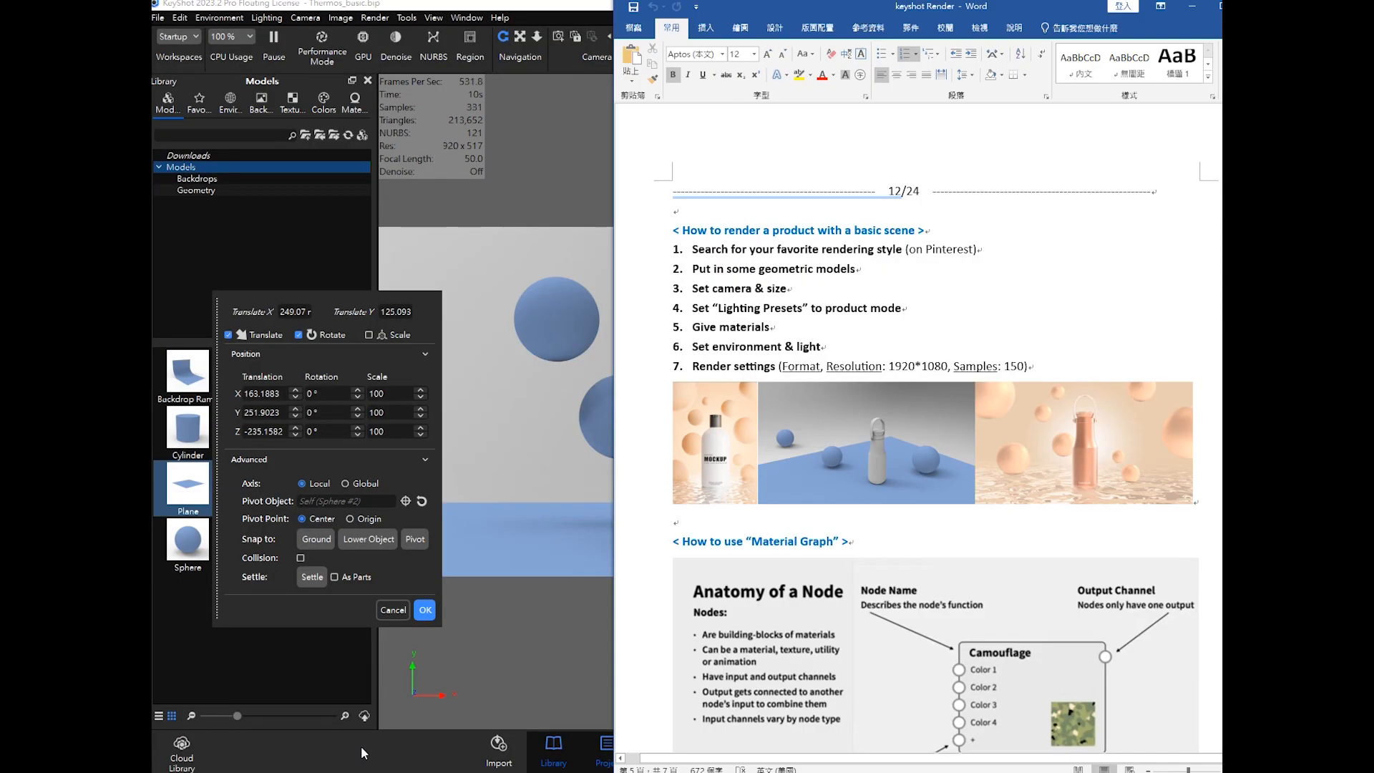
left_click(560, 625)
left_click_drag(844, 297, 807, 319)
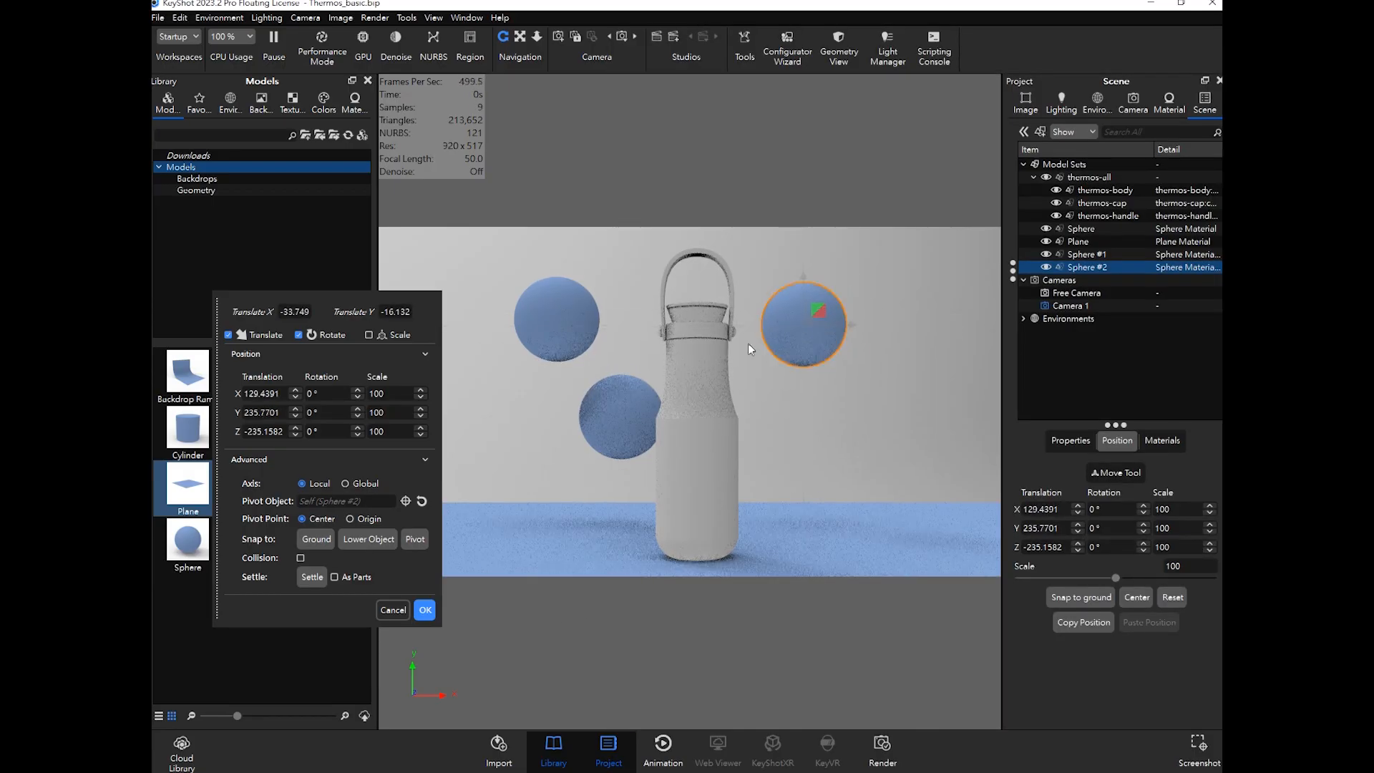
left_click(425, 609)
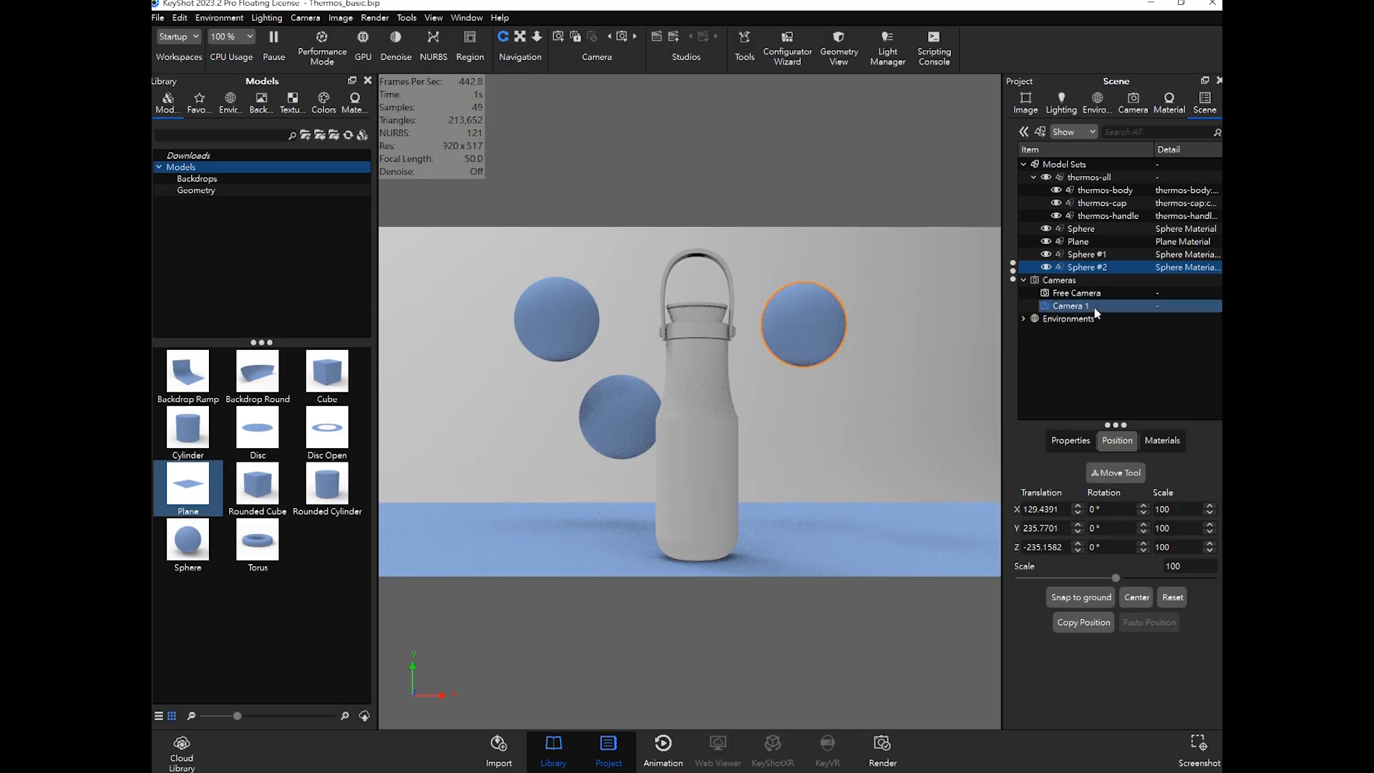
right_click(1119, 269)
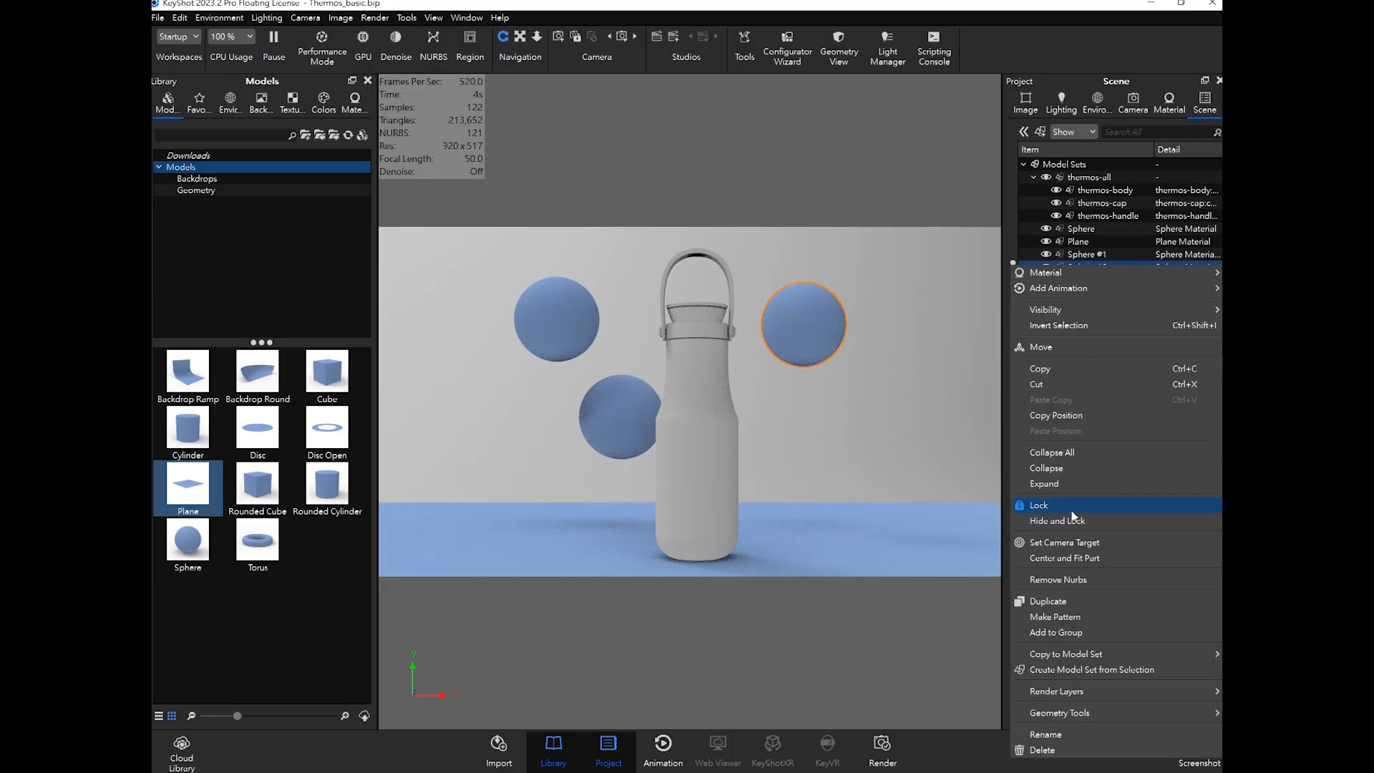
left_click(1049, 601)
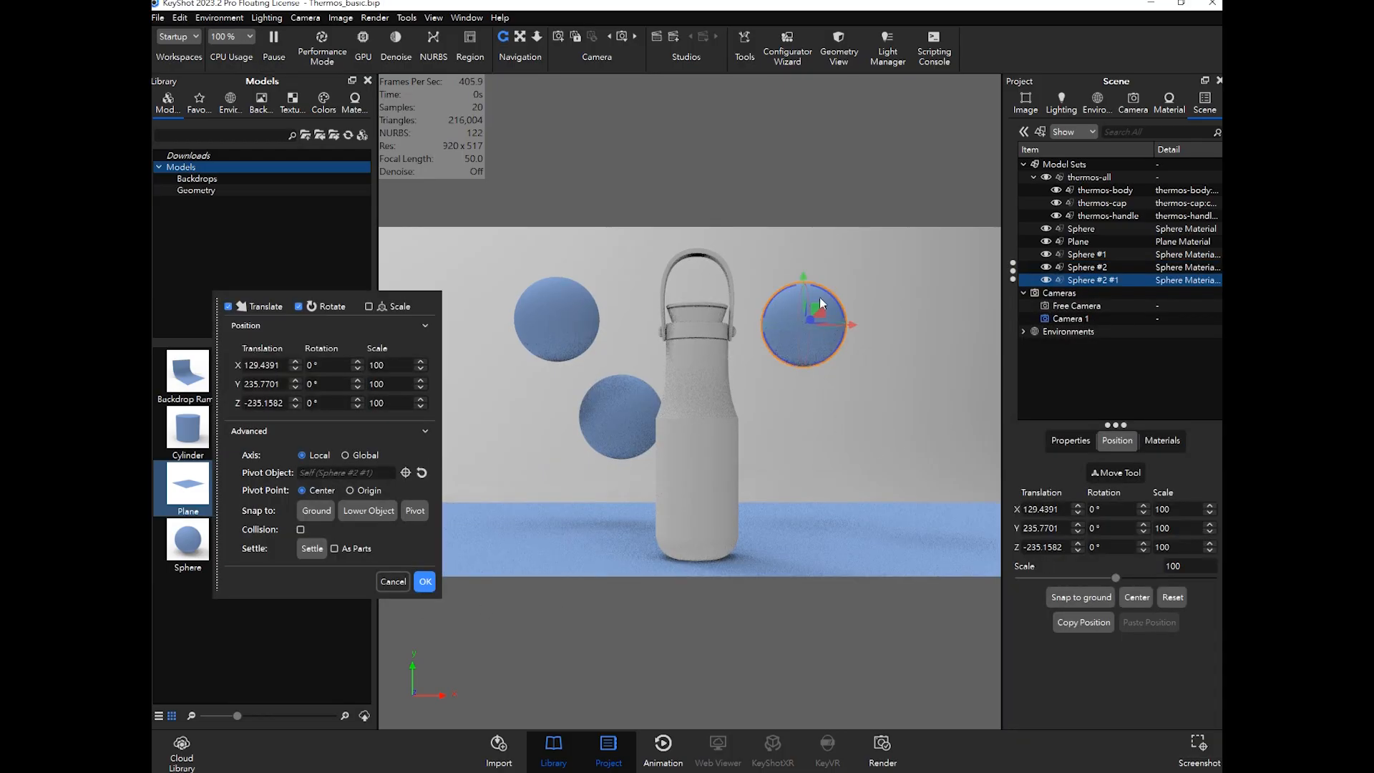
left_click_drag(818, 306, 944, 229)
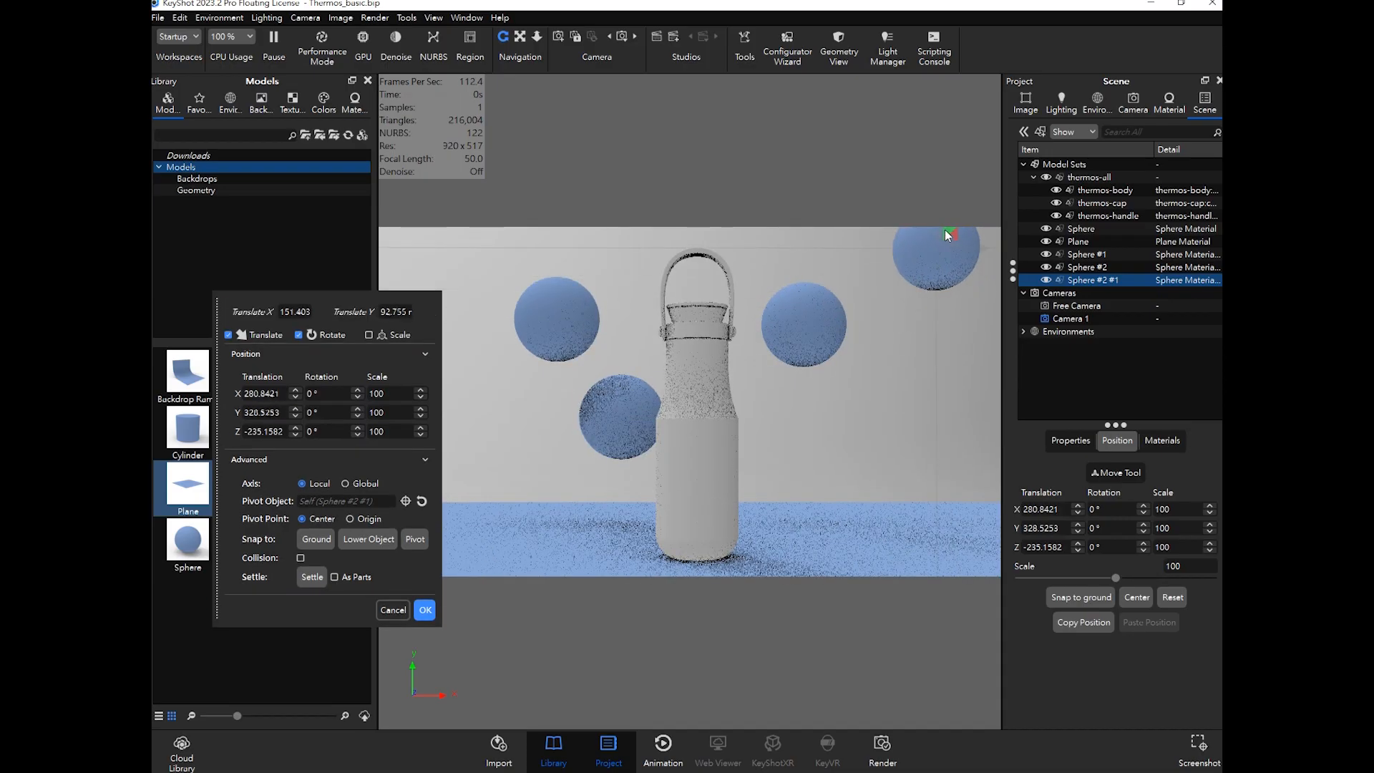
left_click(427, 608)
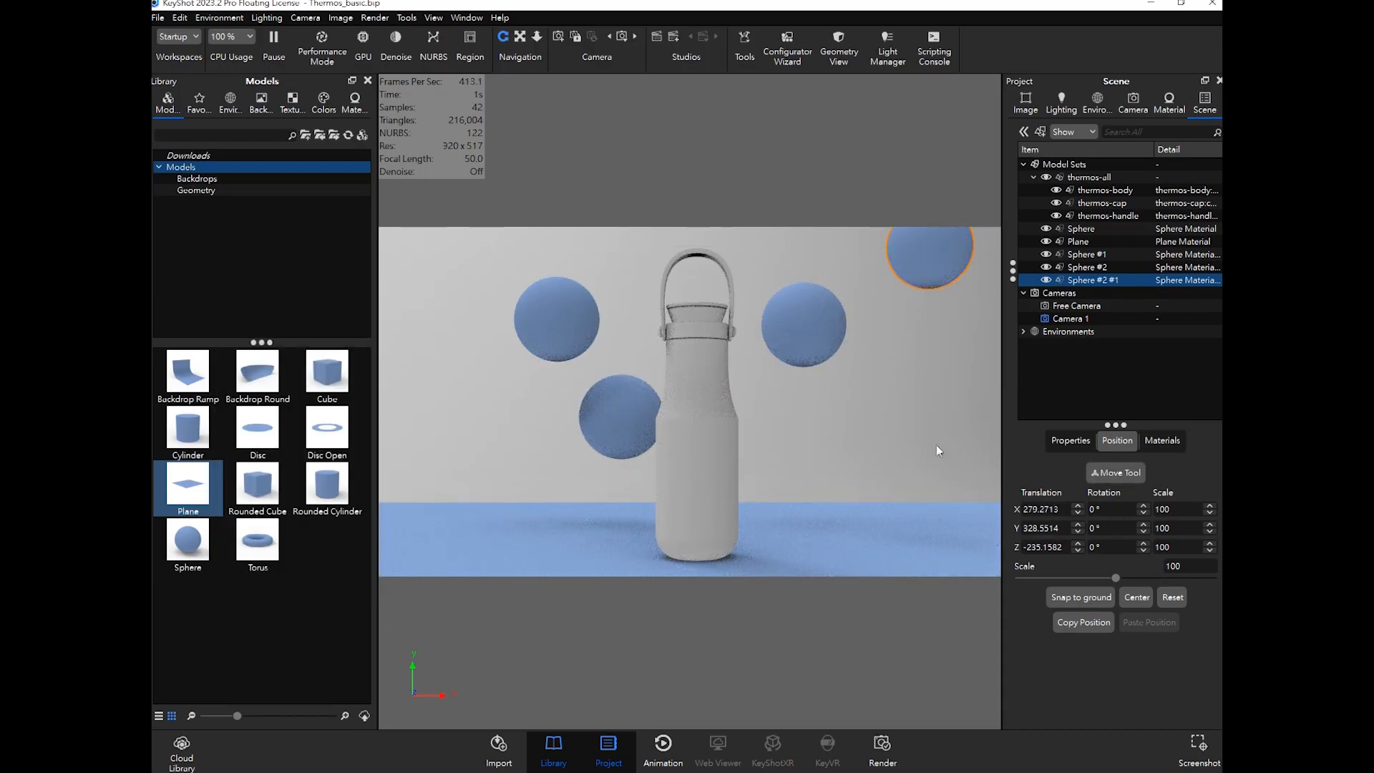
double_click(1112, 280)
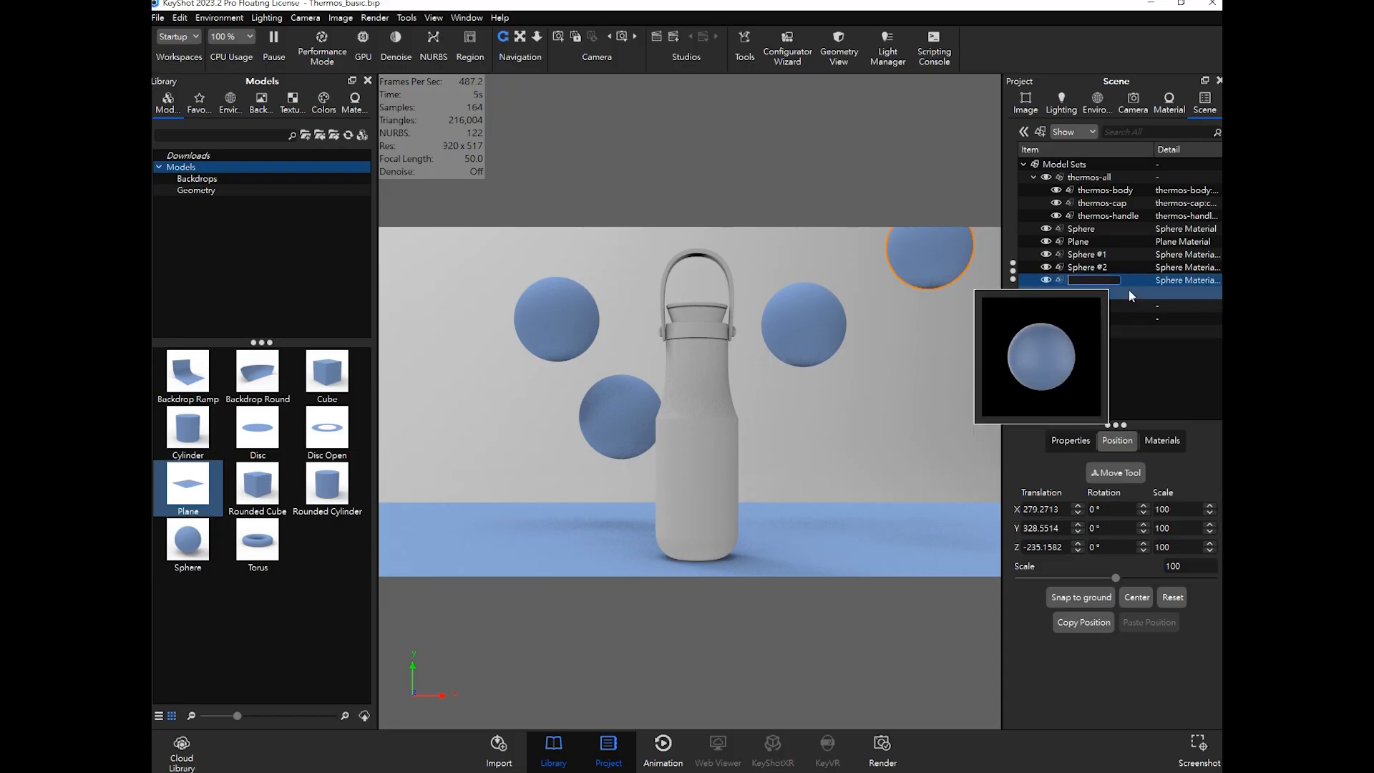
key("Delete")
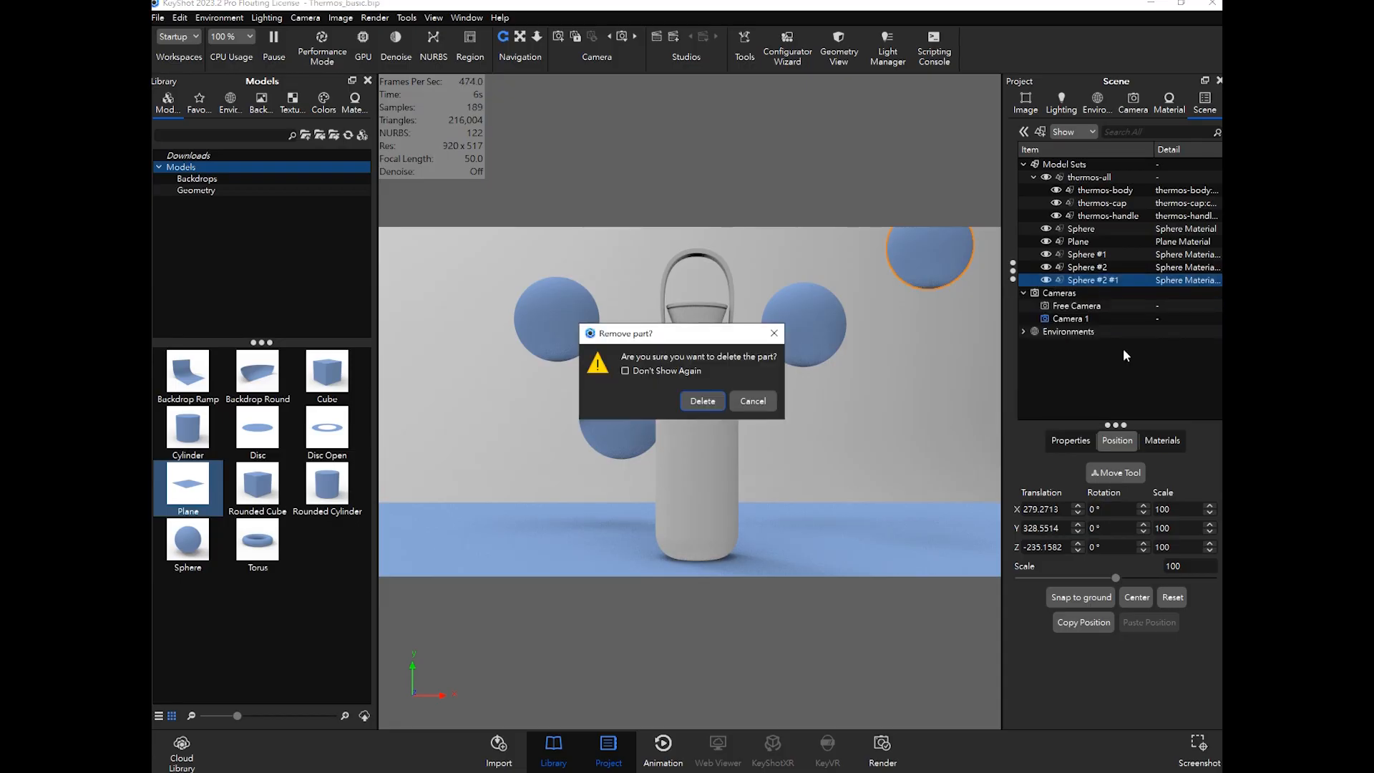
left_click(707, 401)
Step: Duplicate the sphere partly behind the thermos and move the copy to the frame's upper-right corner, at about X 306, Y 318
left_click(1101, 232)
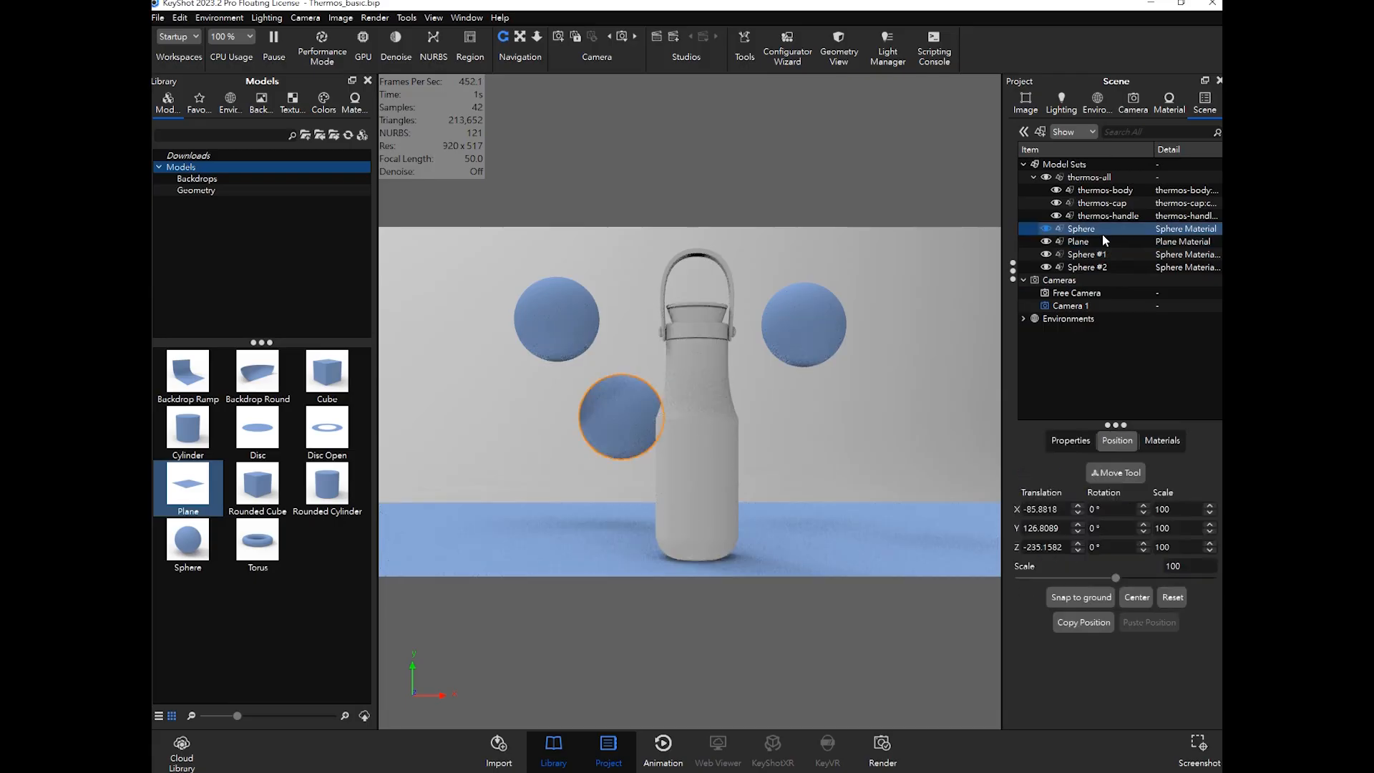
right_click(1101, 232)
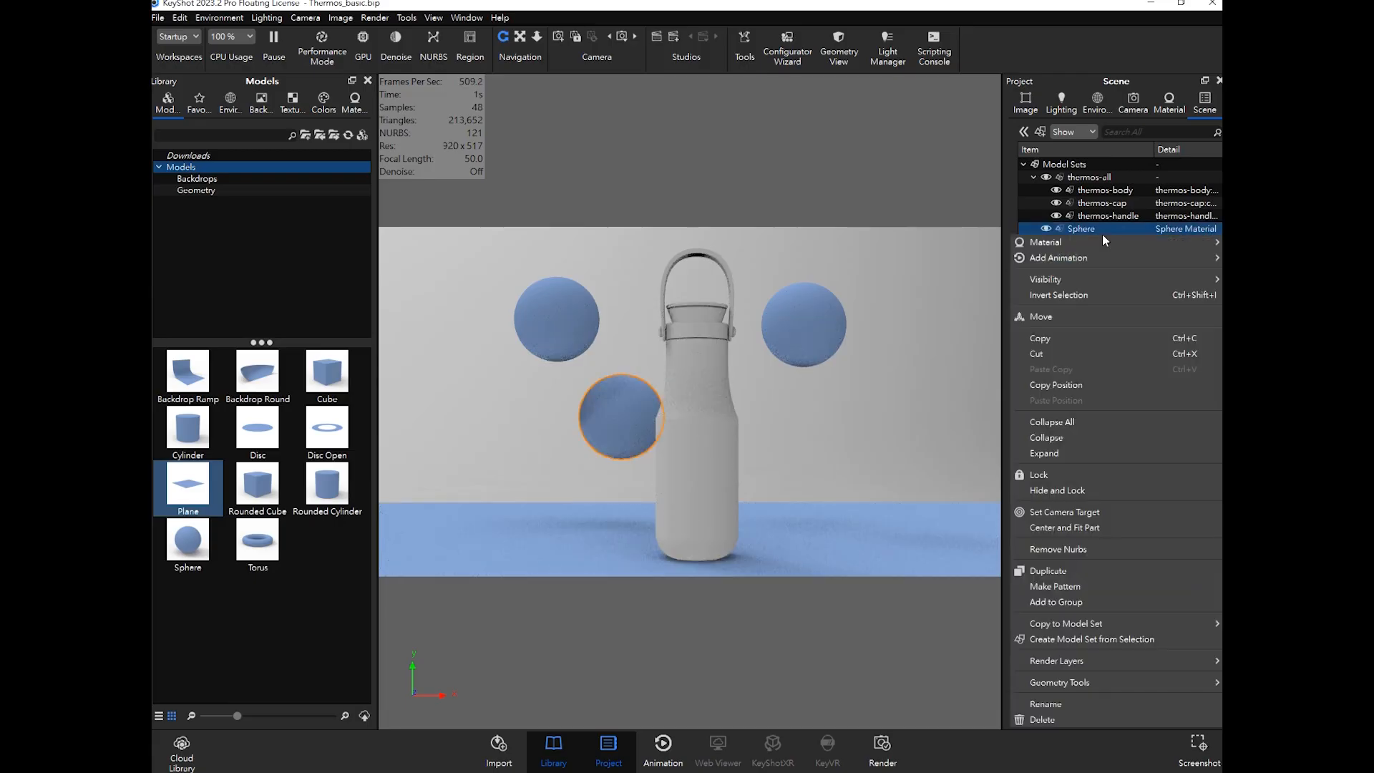
left_click(1060, 571)
left_click_drag(633, 402, 964, 242)
left_click(425, 609)
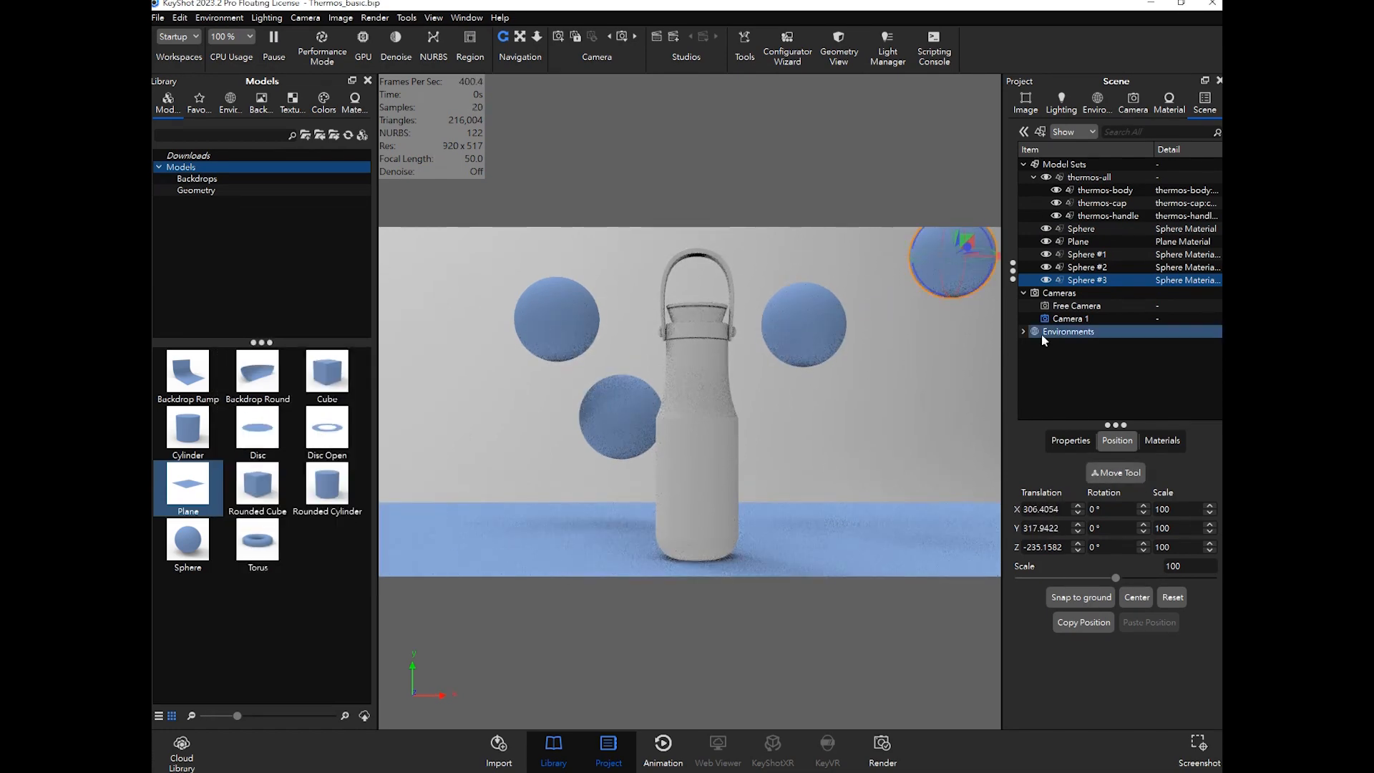
Step: Duplicate the sphere partly behind the thermos and move the copy down to the floor at the frame's right, at about X 273, Y 40
left_click(1105, 255, "ctrl")
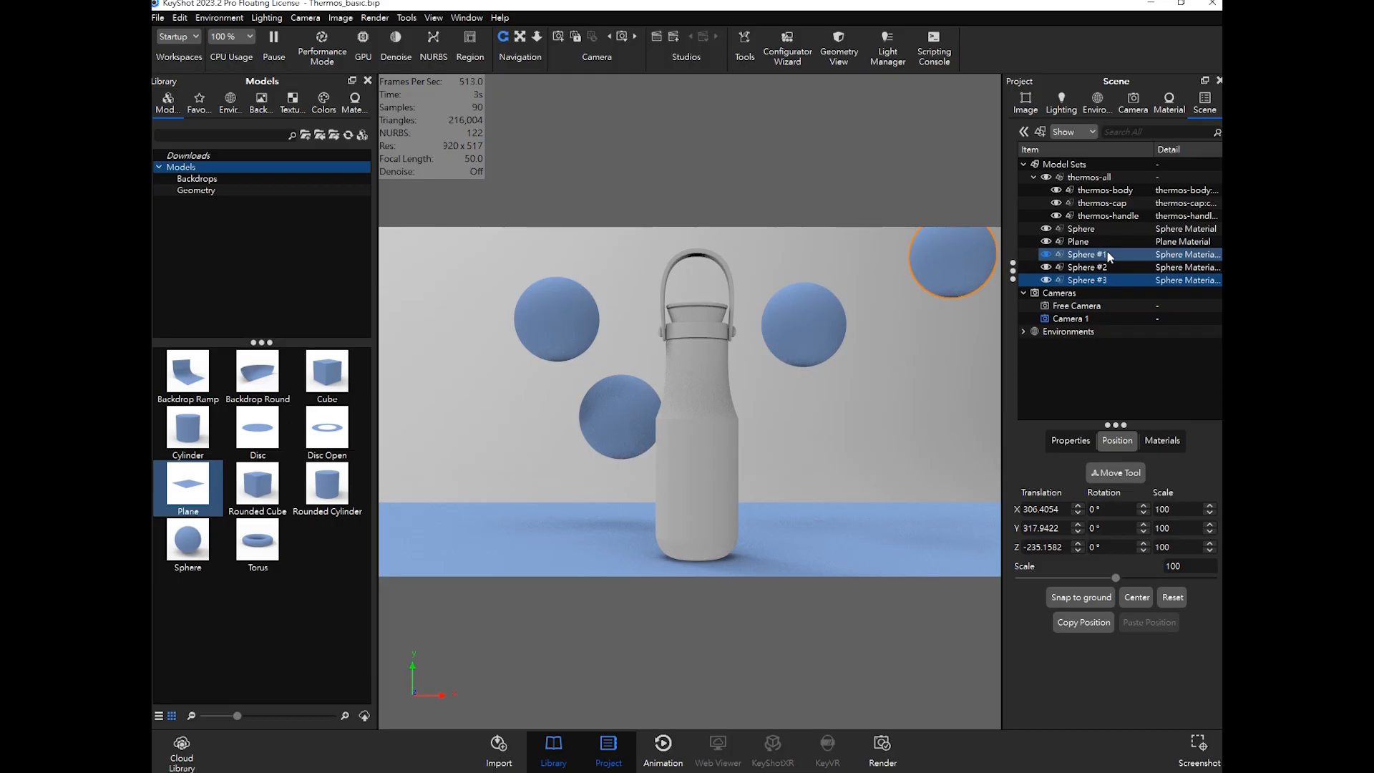
left_click(1105, 230)
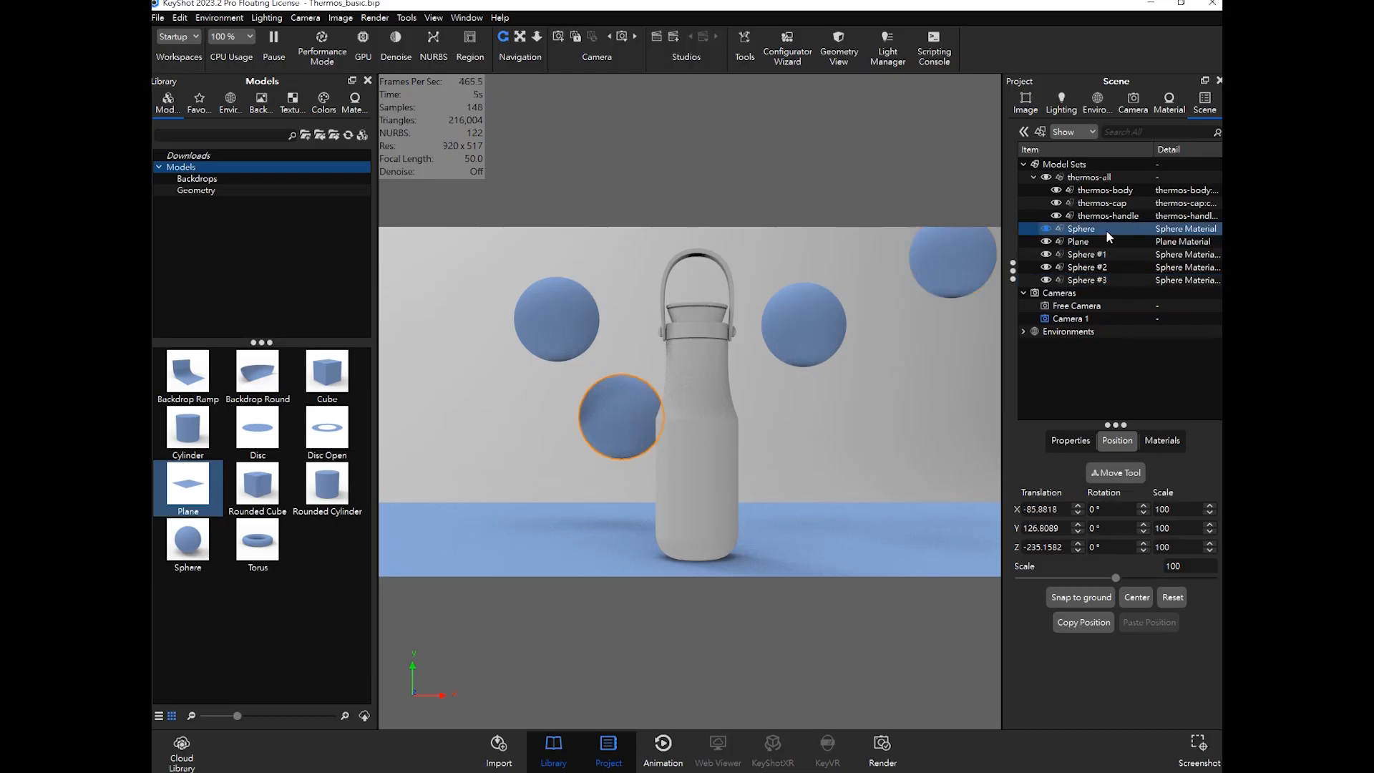
right_click(1105, 230)
left_click(1063, 567)
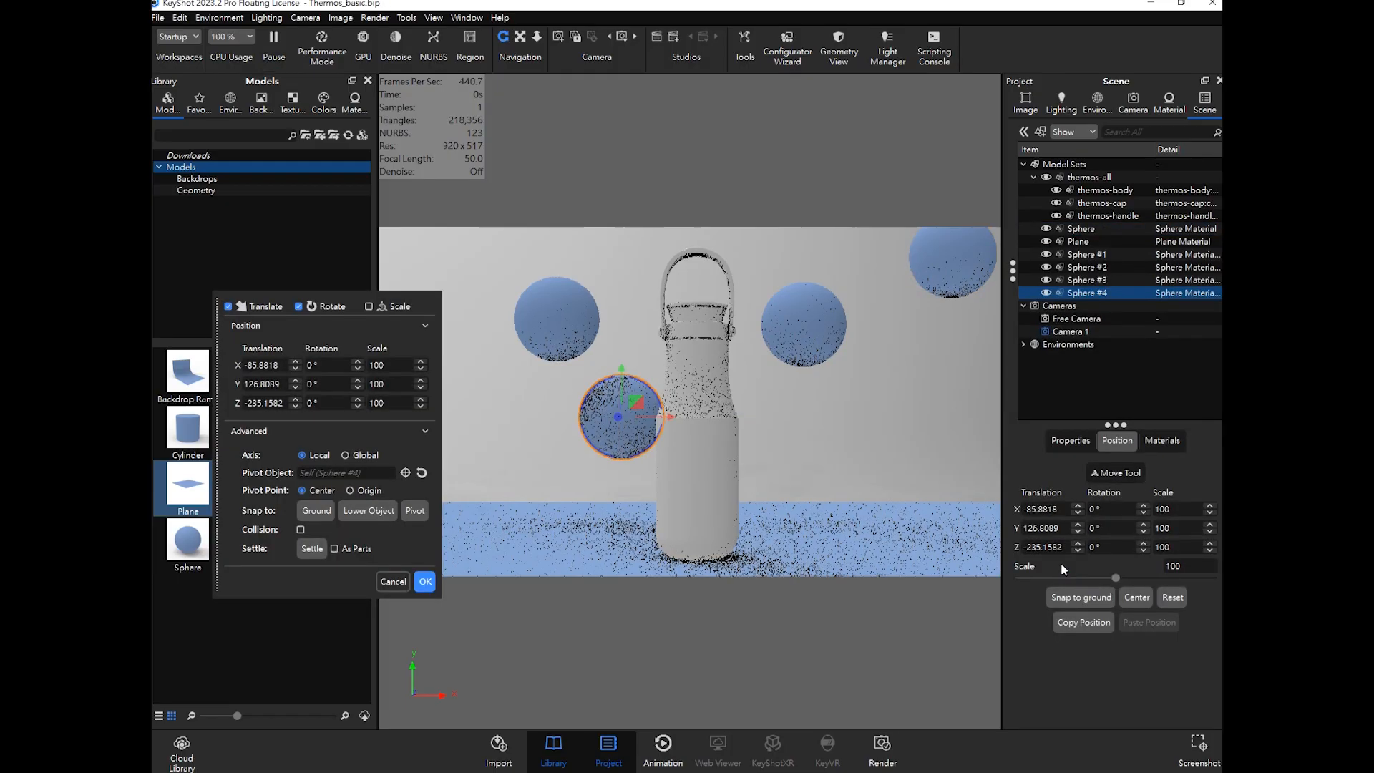
left_click_drag(640, 399, 942, 474)
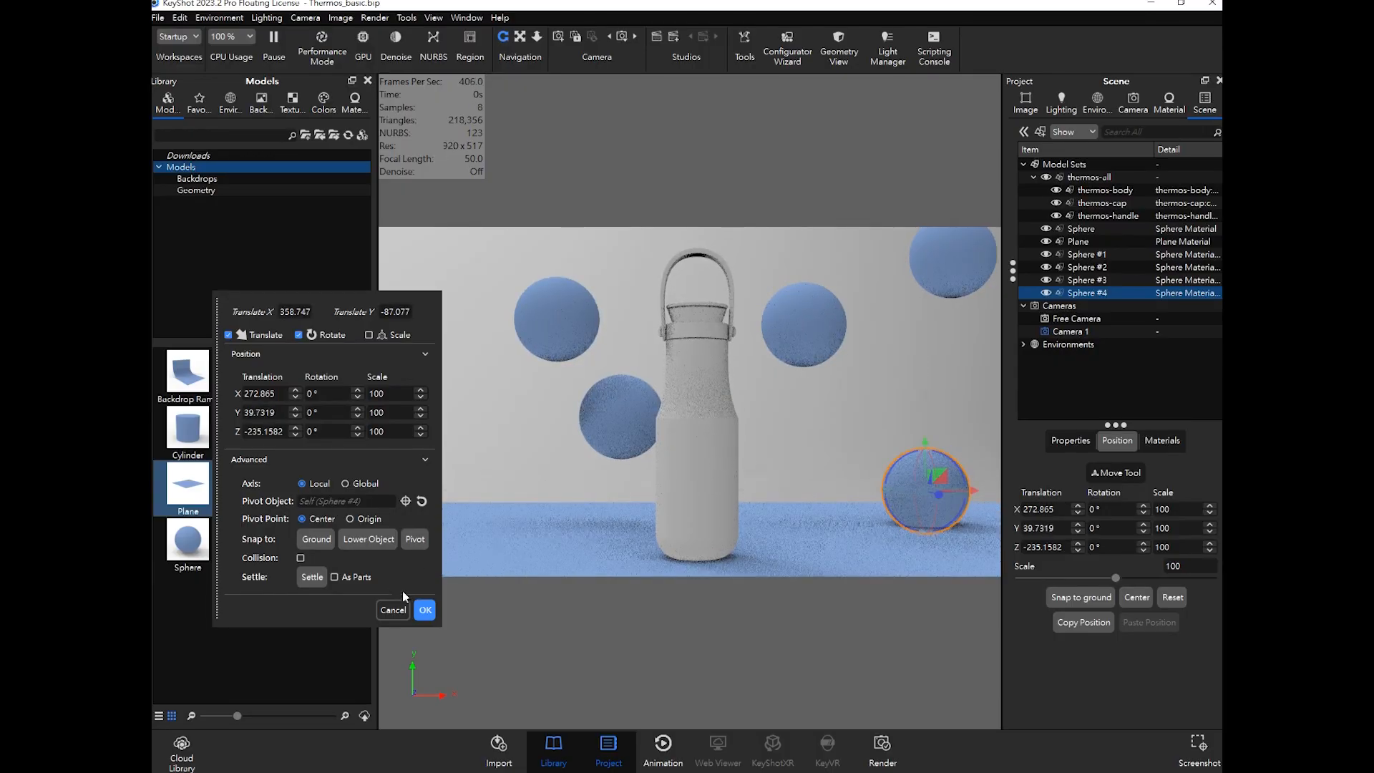
left_click(425, 609)
left_click(821, 431)
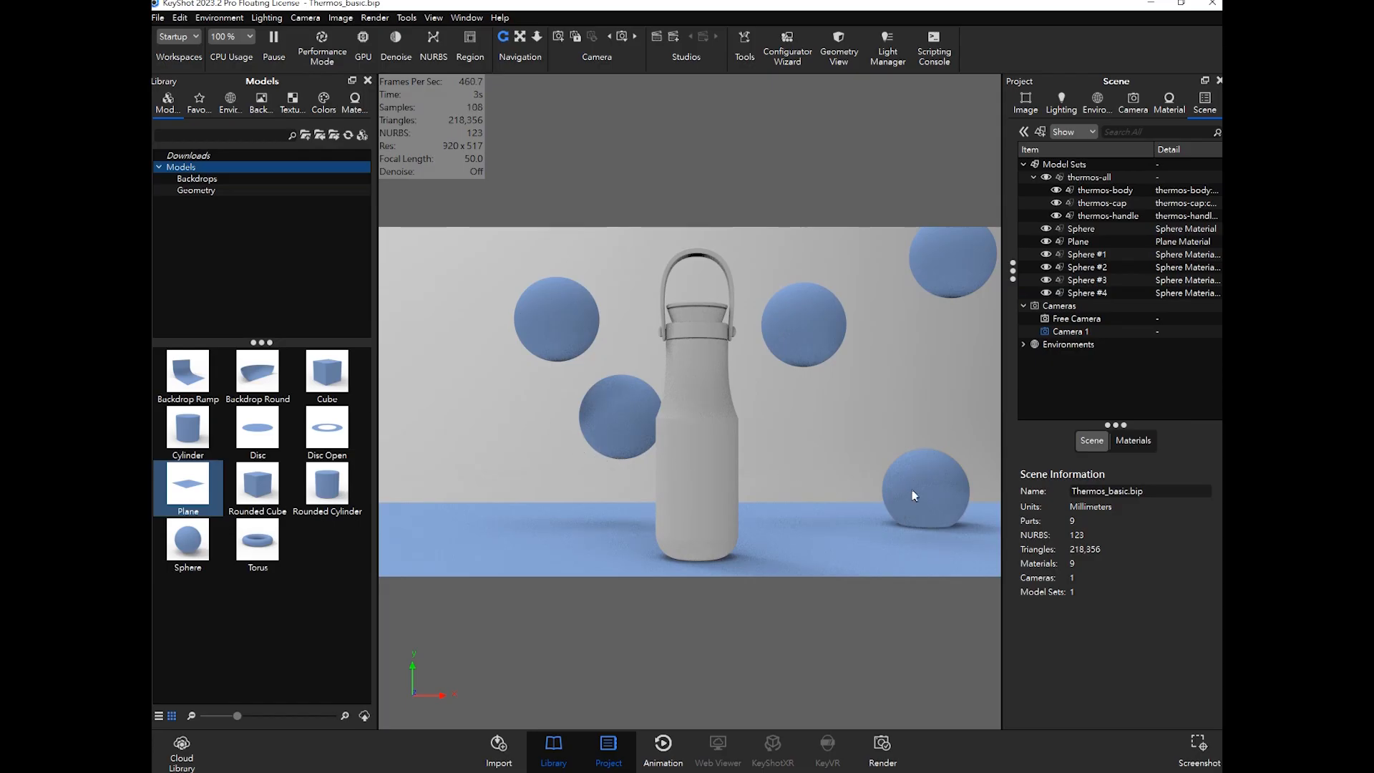
Step: Duplicate the sphere partly behind the thermos and move the copy to the floor at the frame's left, at about X -280, Y 30
right_click(1118, 227)
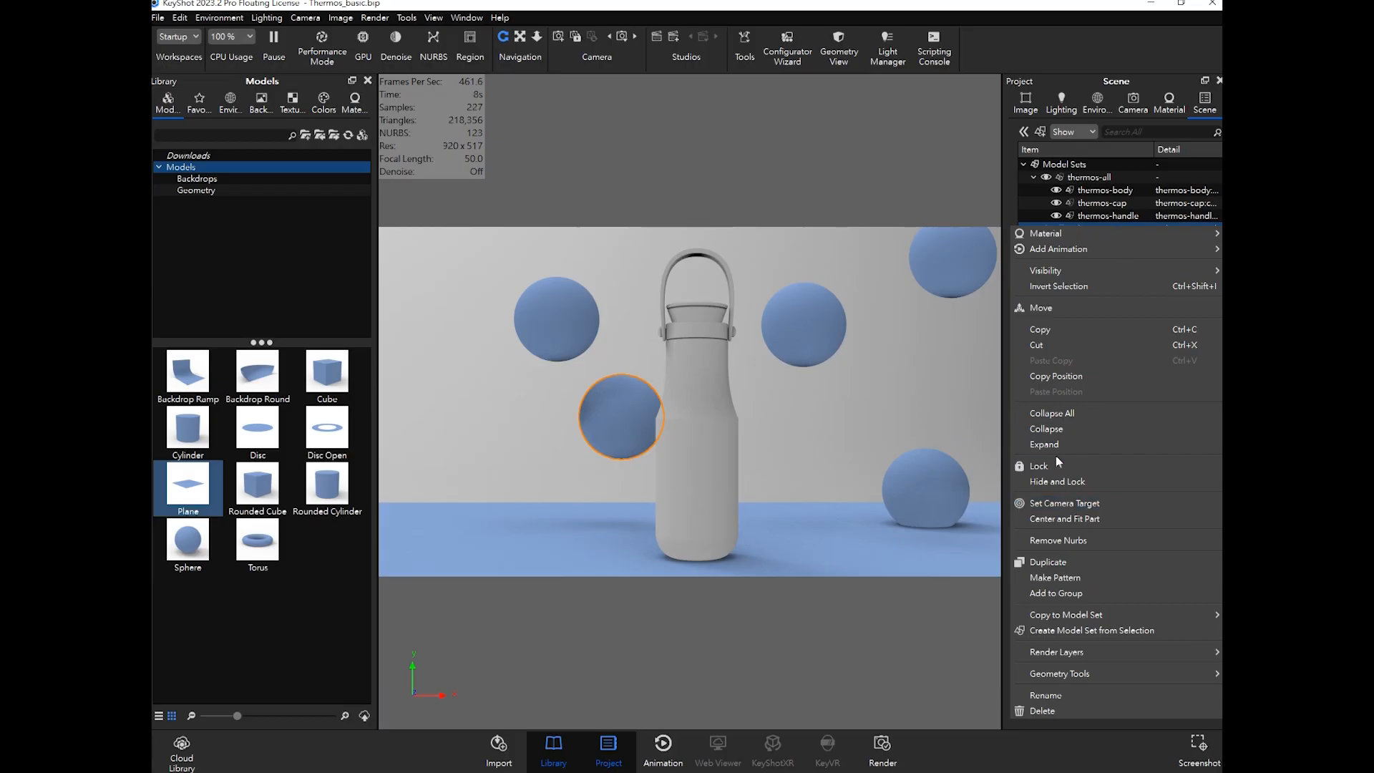
left_click(1050, 561)
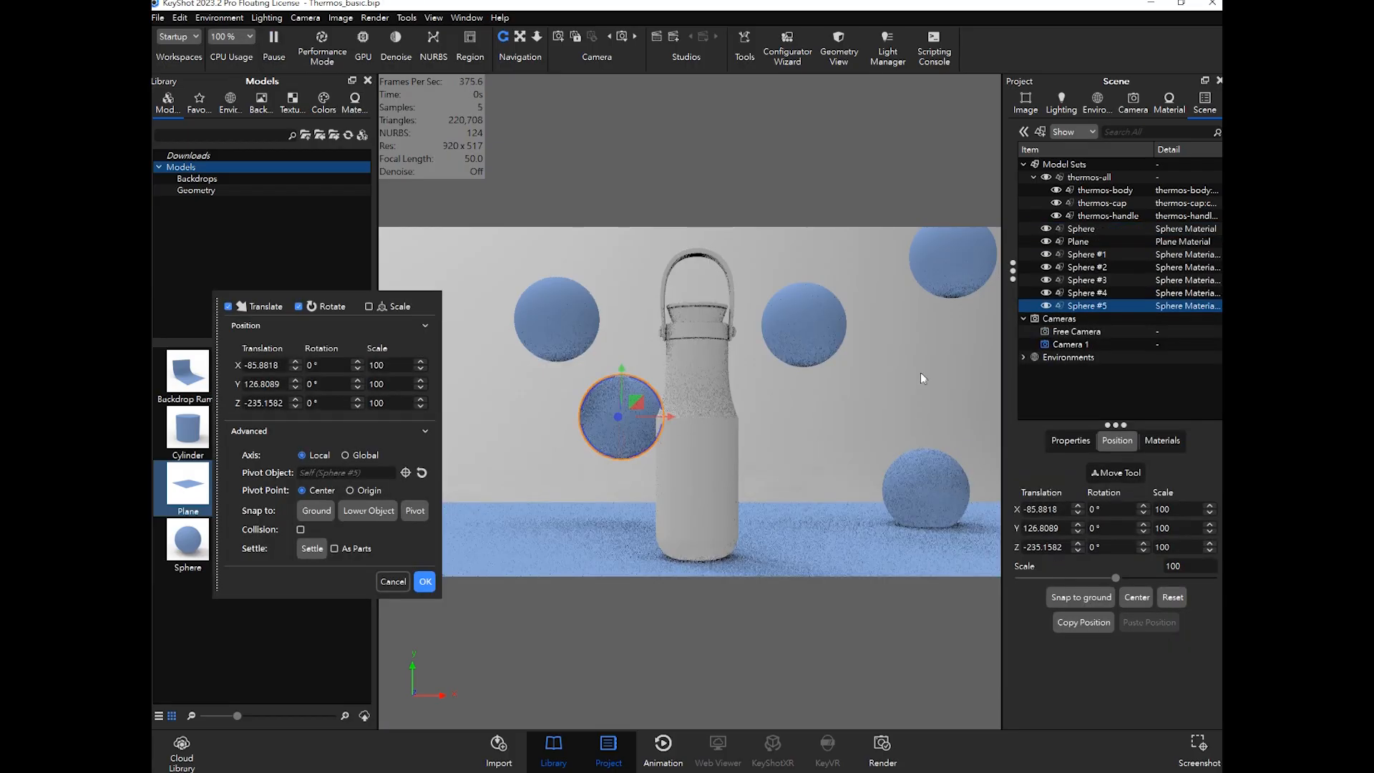
left_click_drag(637, 399, 468, 478)
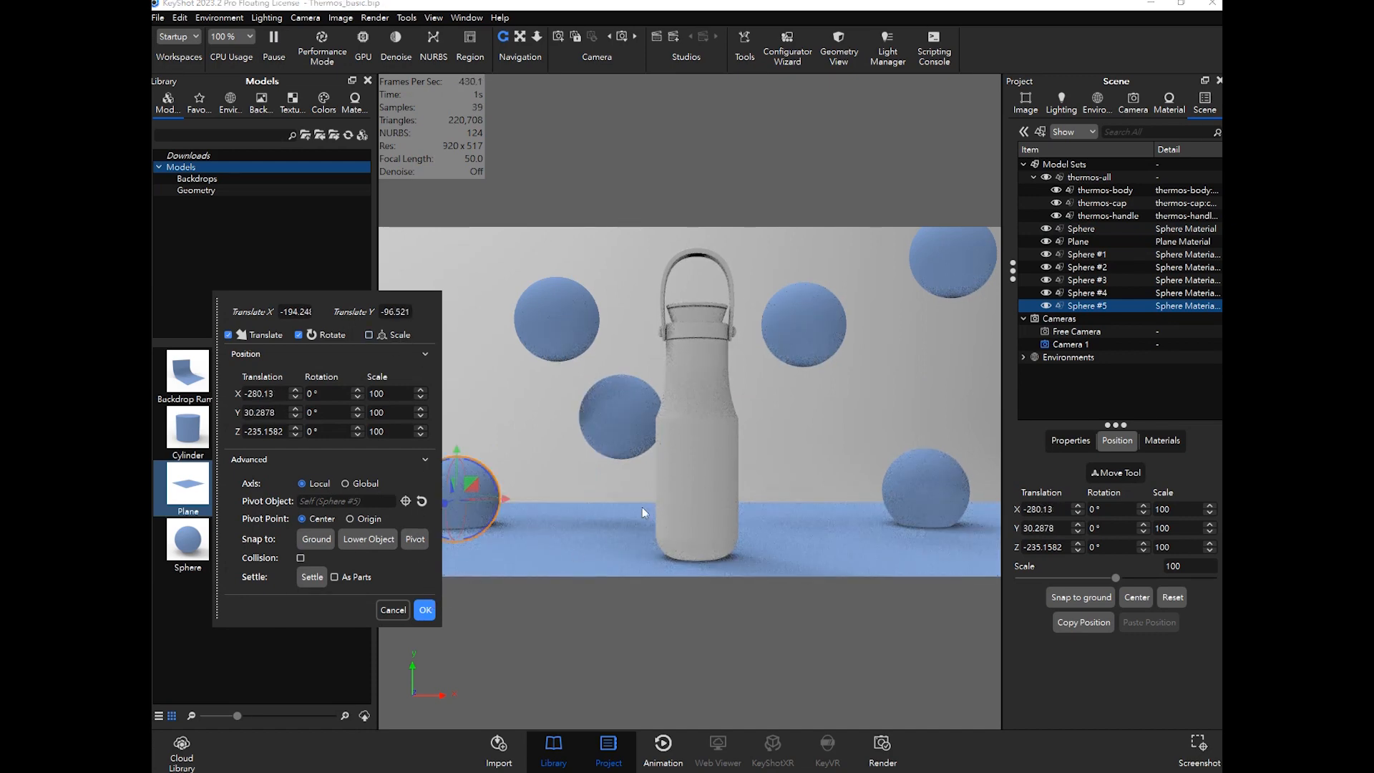
left_click(425, 609)
Step: Duplicate the sphere partly behind the thermos and move the copy to the frame's upper-left corner, at about X -333, Y 332
left_click(1105, 229)
right_click(1105, 229)
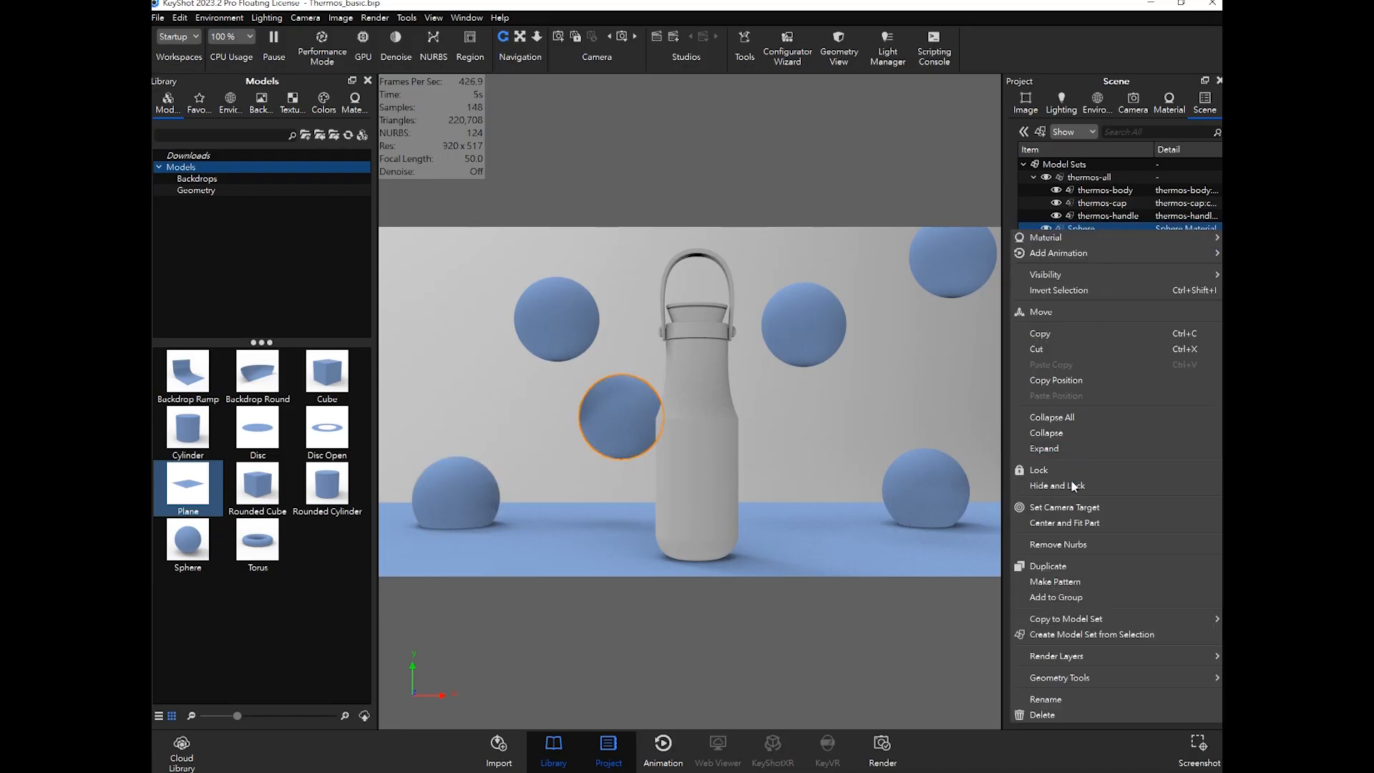
left_click(1047, 565)
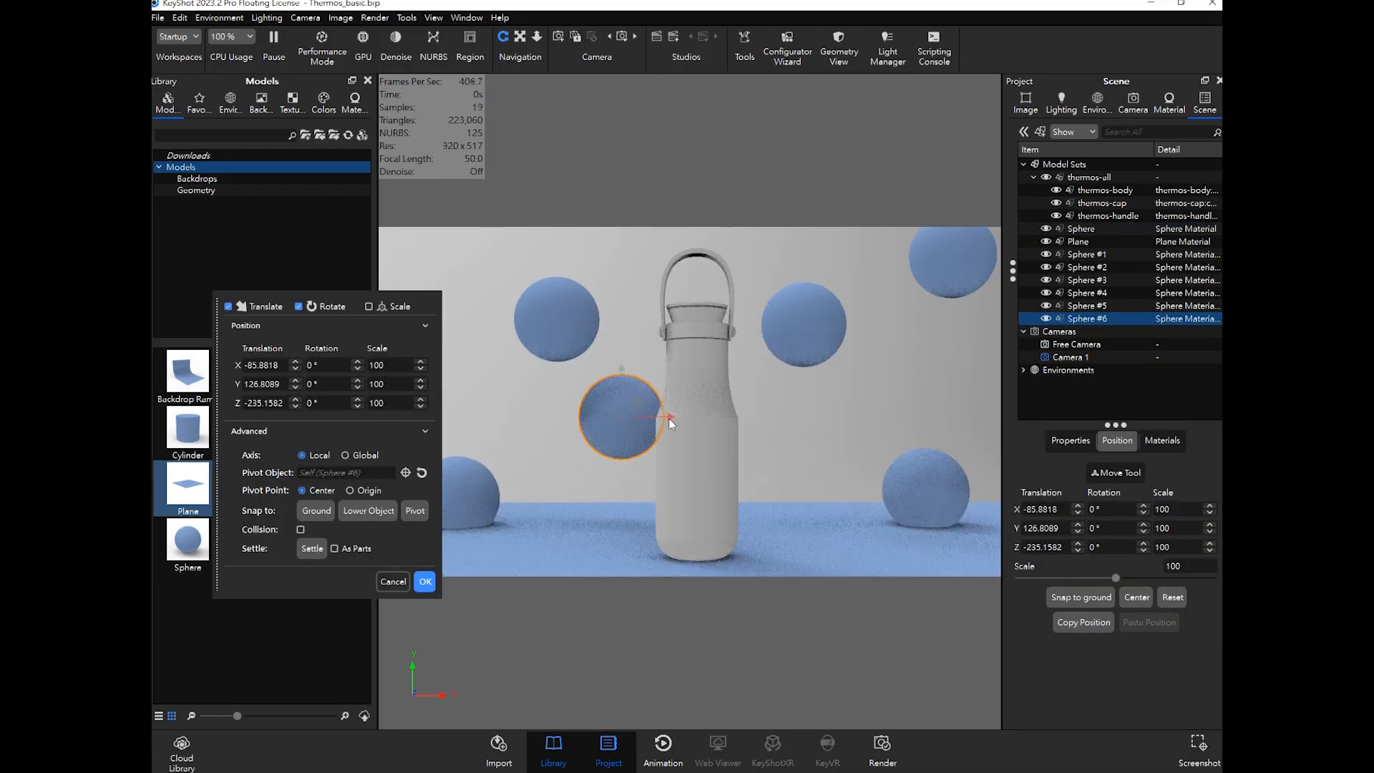
left_click_drag(639, 401, 431, 226)
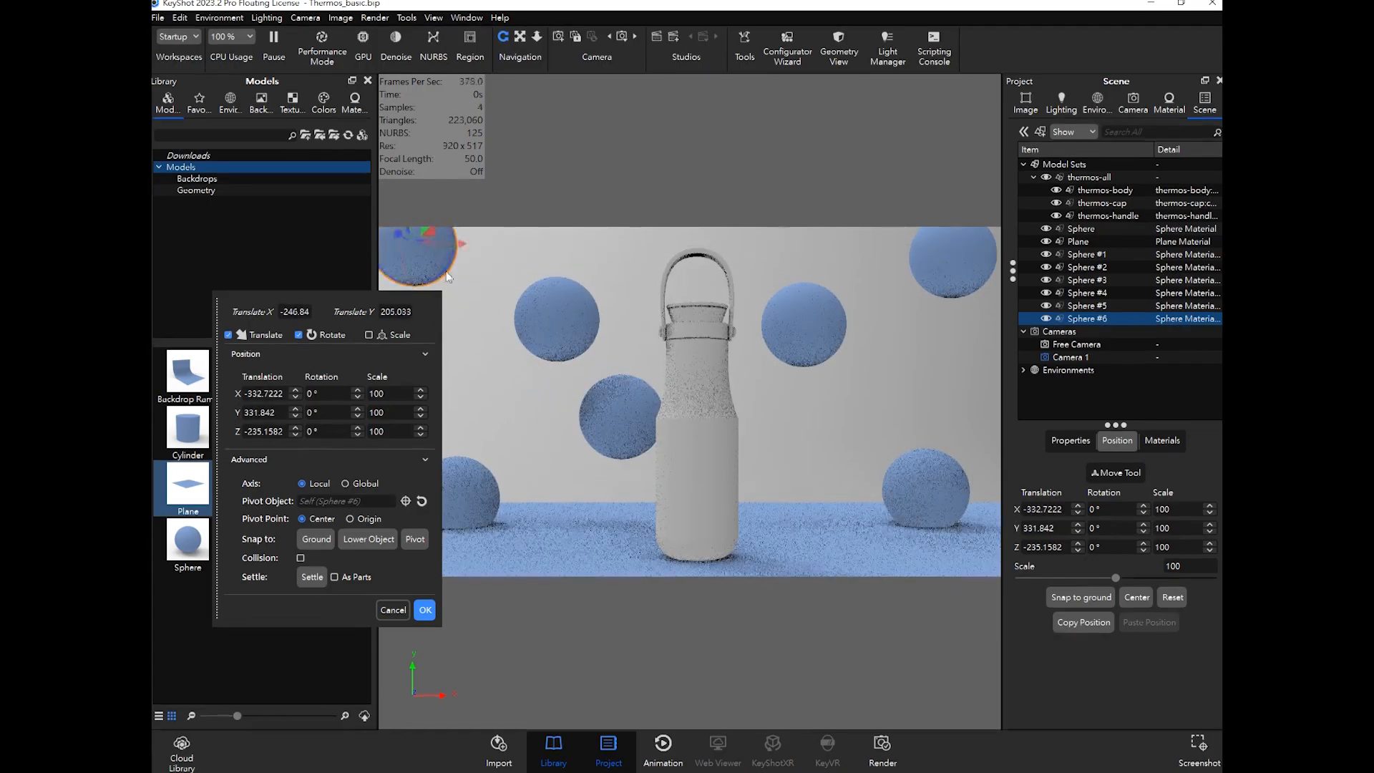
left_click(425, 609)
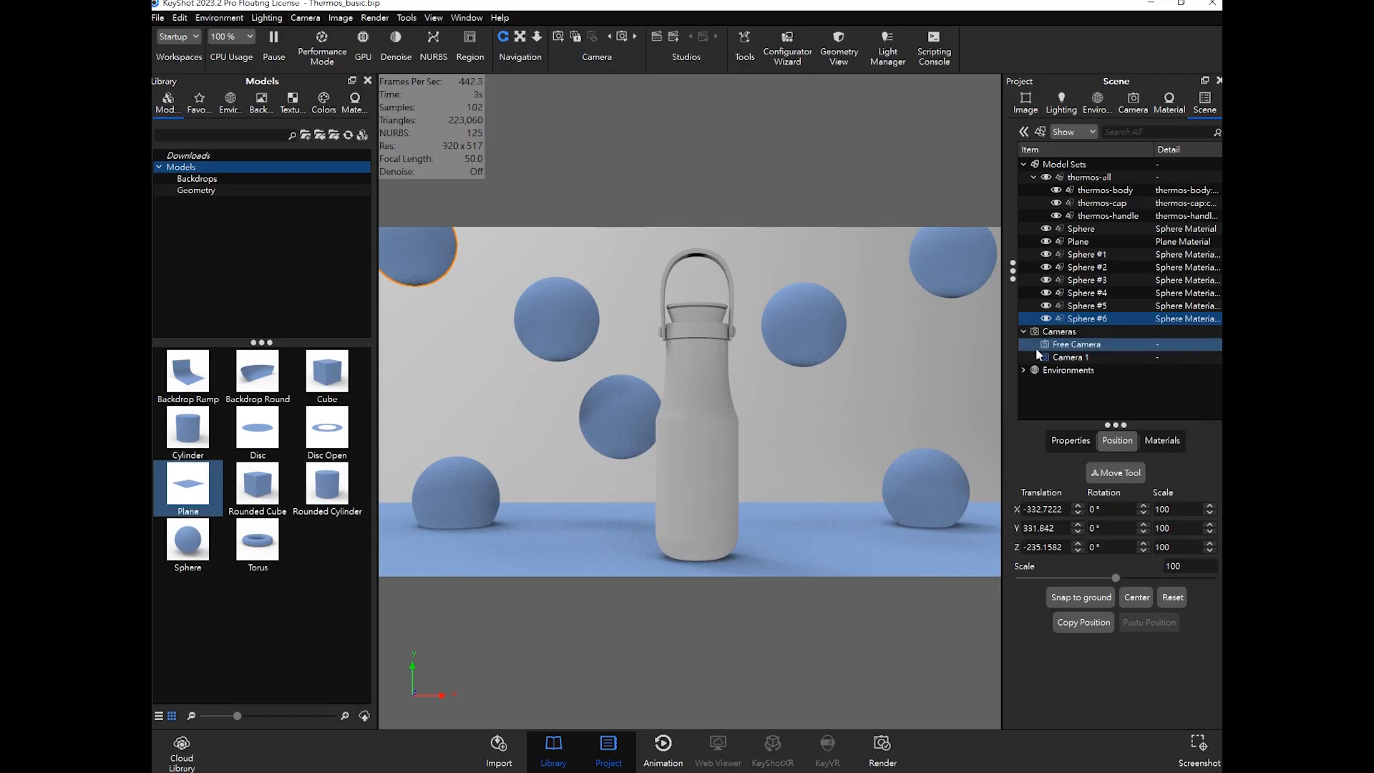
Step: Duplicate the sphere partly behind the thermos and move the copy beside the bottle's lower right, at about X 113, Y 65
left_click(1080, 229)
right_click(1089, 231)
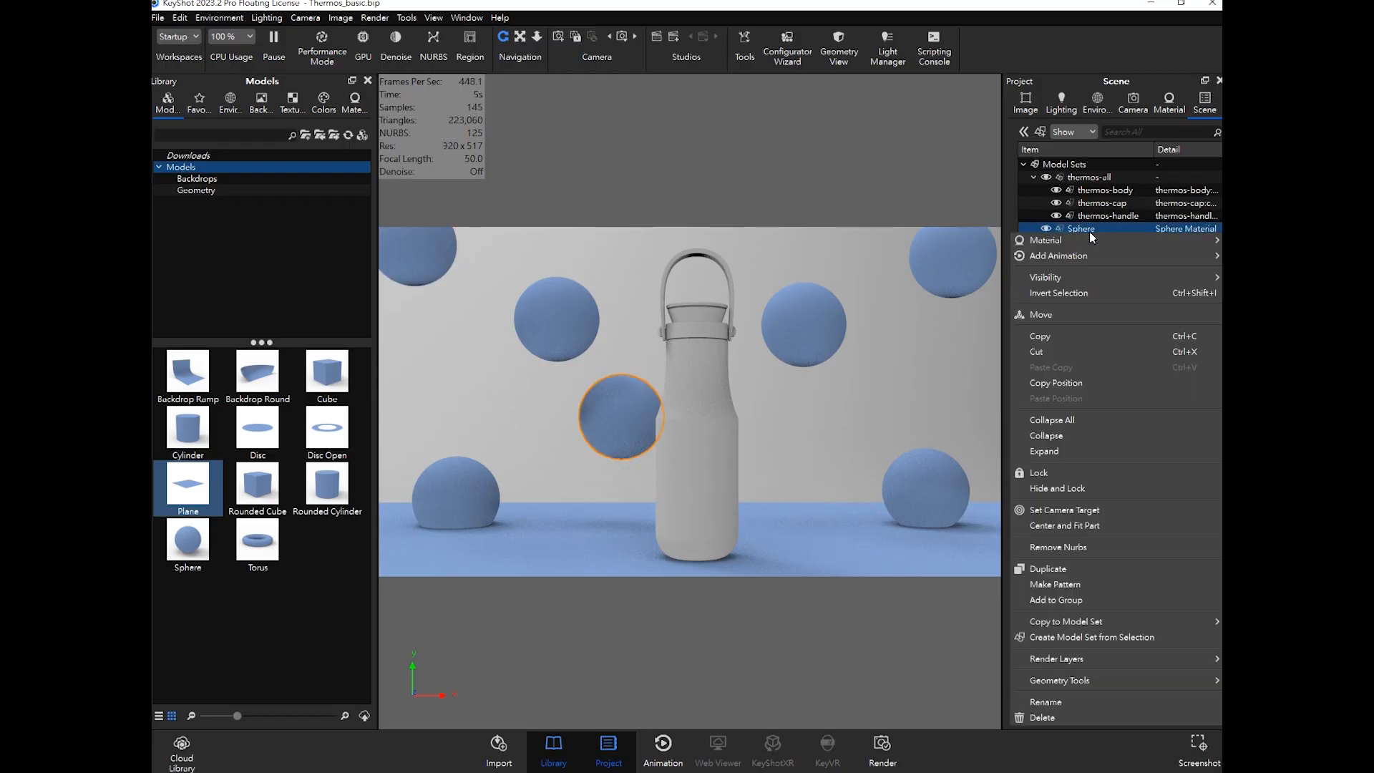
left_click(1062, 568)
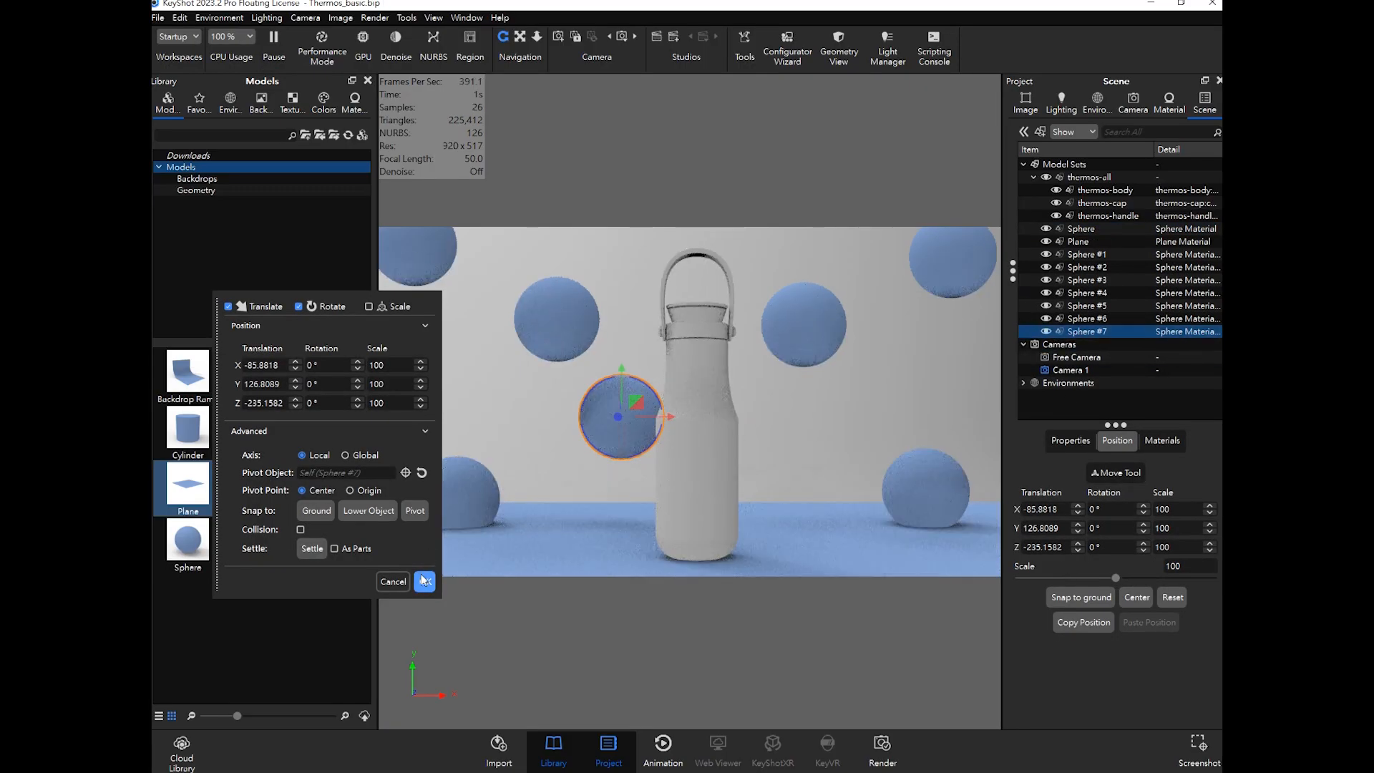
left_click_drag(633, 401, 800, 454)
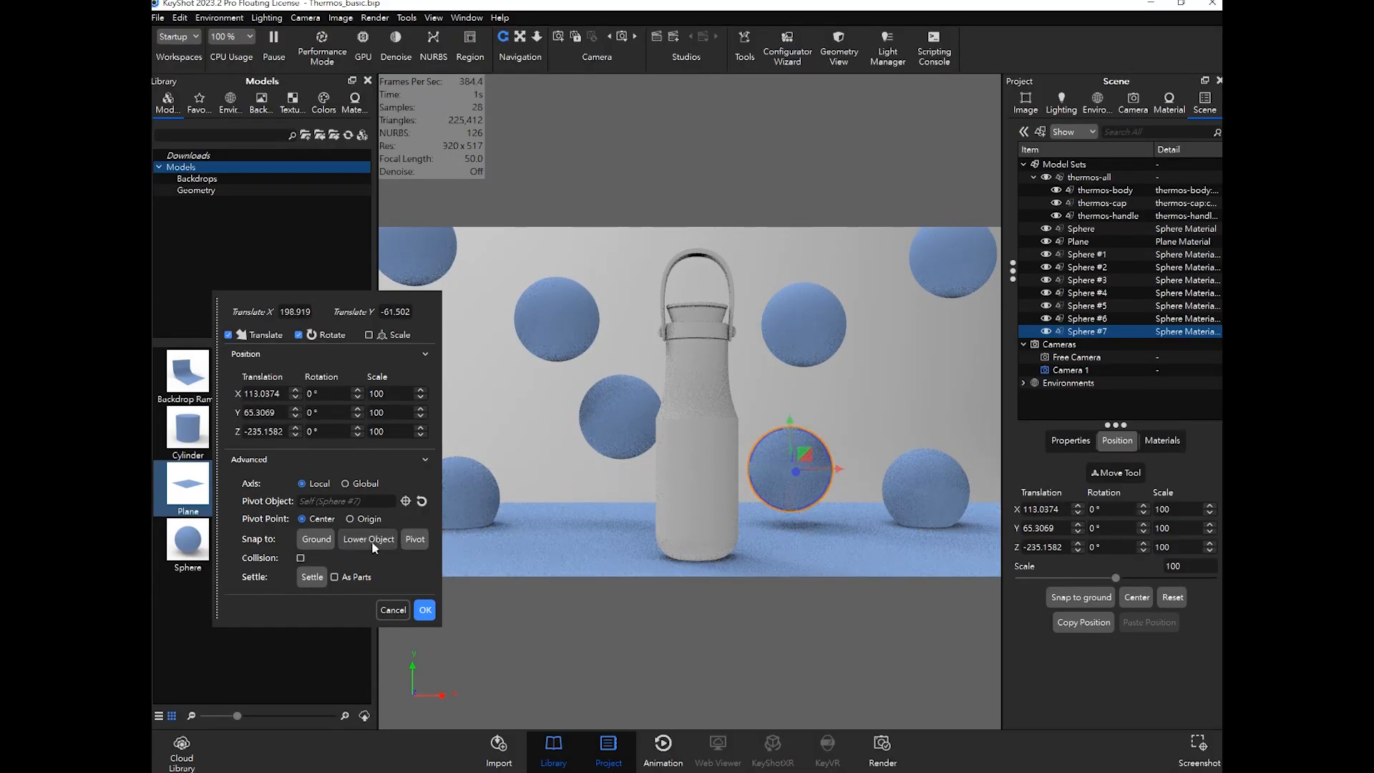
left_click(425, 609)
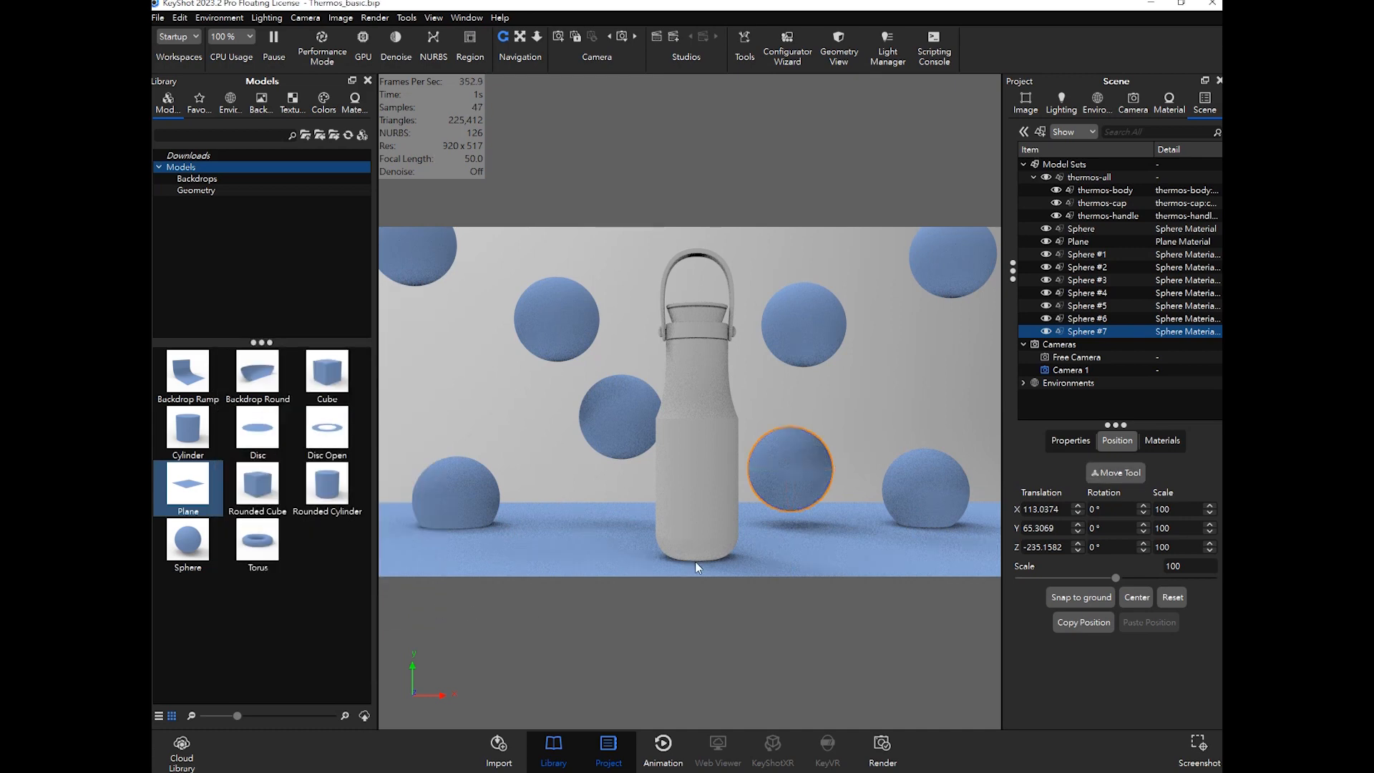
left_click(888, 407)
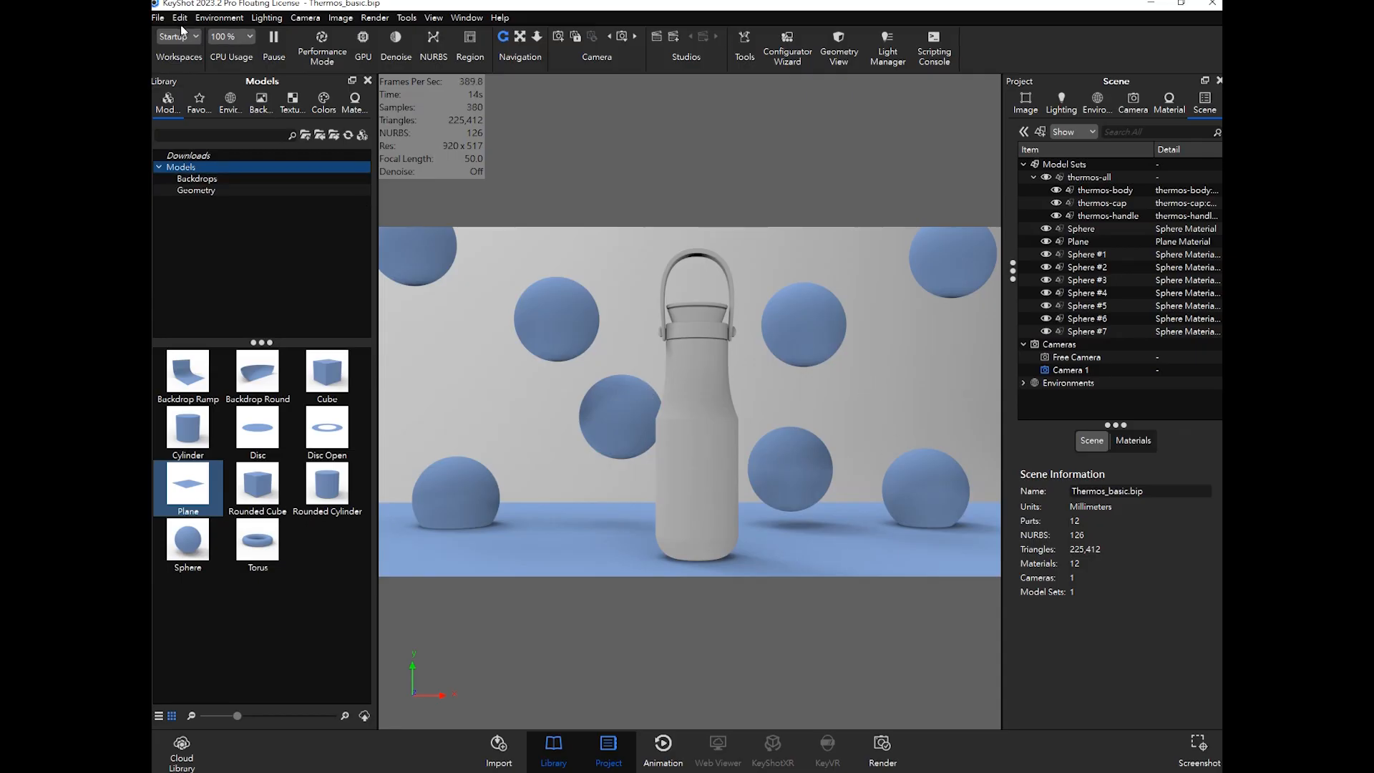
Step: Save the scene with the added spheres
left_click(159, 19)
left_click(189, 121)
left_click(1021, 226)
Step: Check the example images in the Word notes and enlarge the sphere in the frame's upper-left corner to about twice its size
left_click(297, 772)
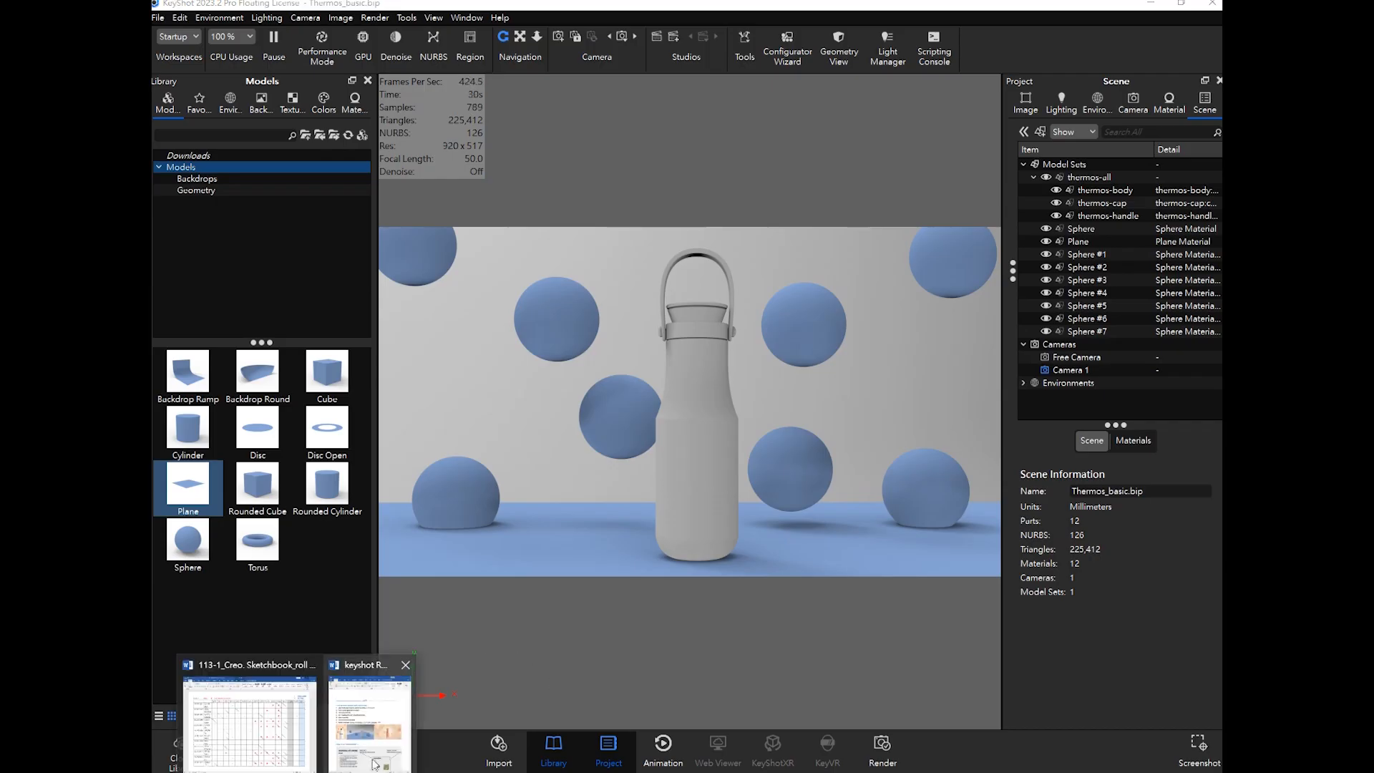
left_click(392, 719)
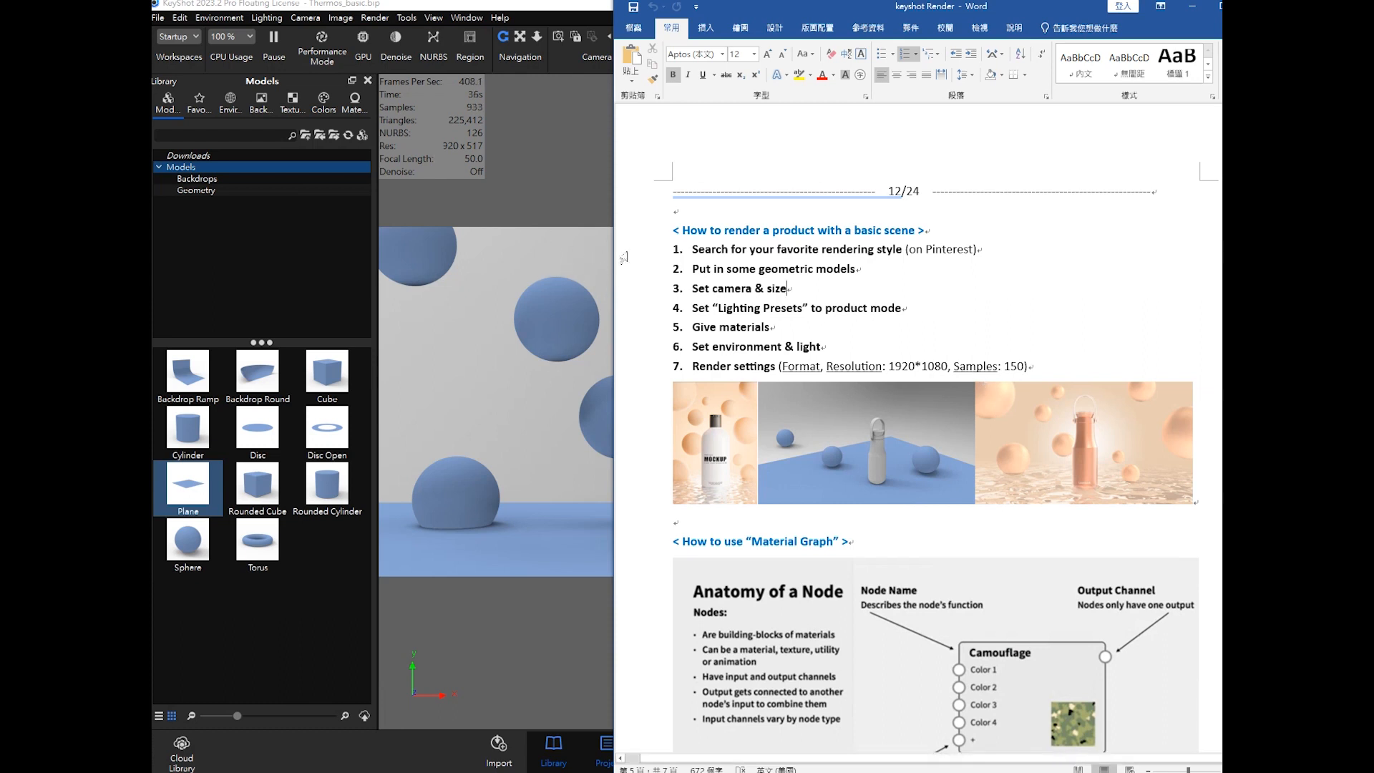
left_click(1185, 13)
left_click(433, 256)
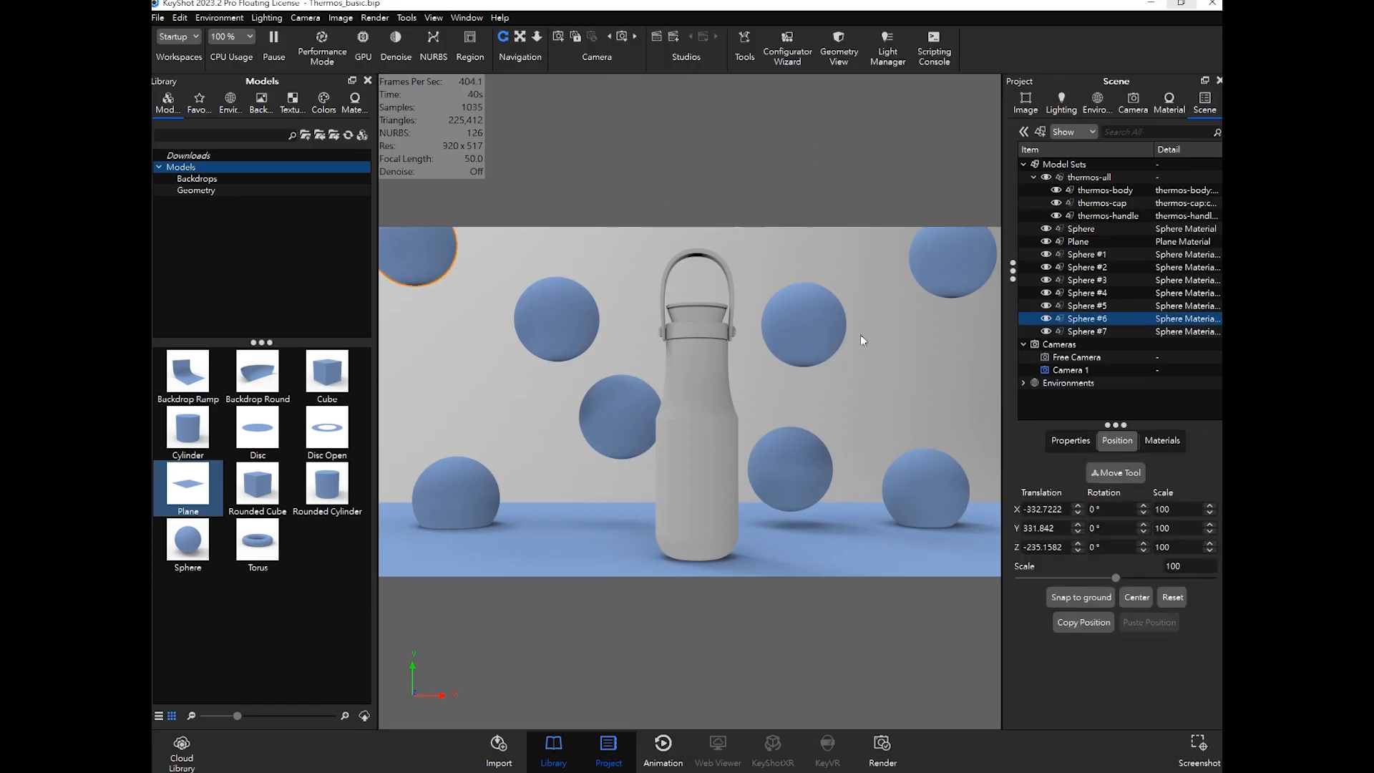
left_click(526, 268)
left_click(428, 251)
double_click(1182, 565)
type("0")
key("Return")
Step: Set the overall scale of the sphere in the frame's upper-right corner to 150
left_click(952, 268)
left_click(1177, 567)
double_click(1177, 566)
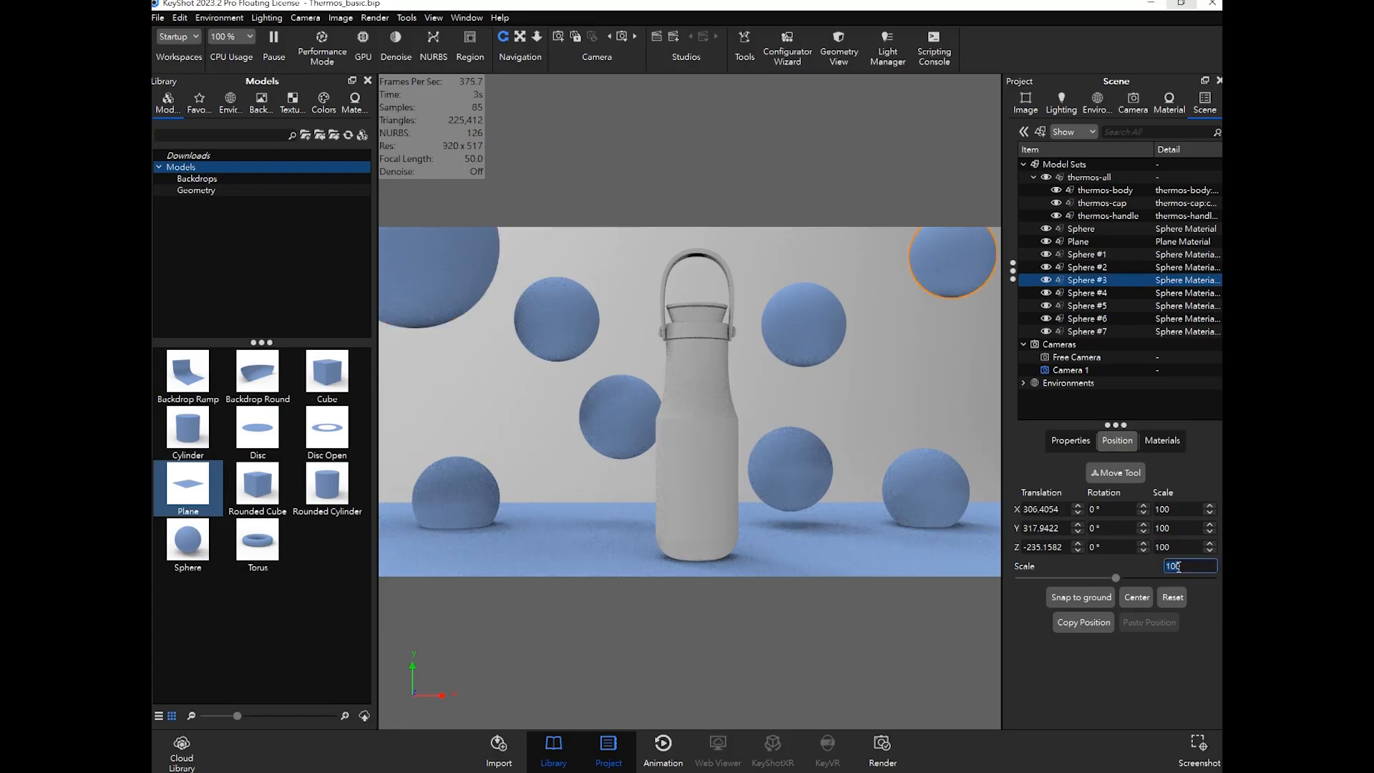
type("150")
key("Return")
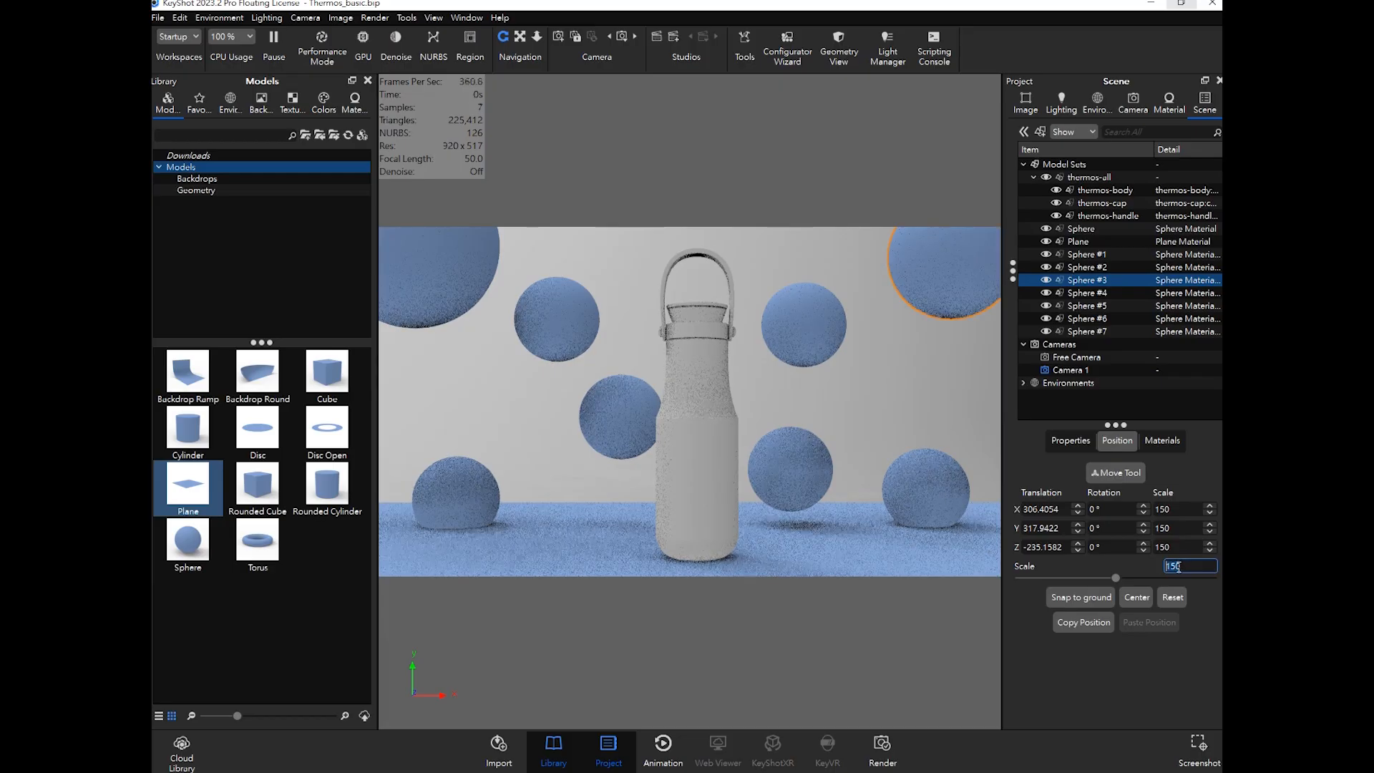
Step: Set the overall scale of the floating sphere at the upper left of the bottle to 60
left_click(582, 337)
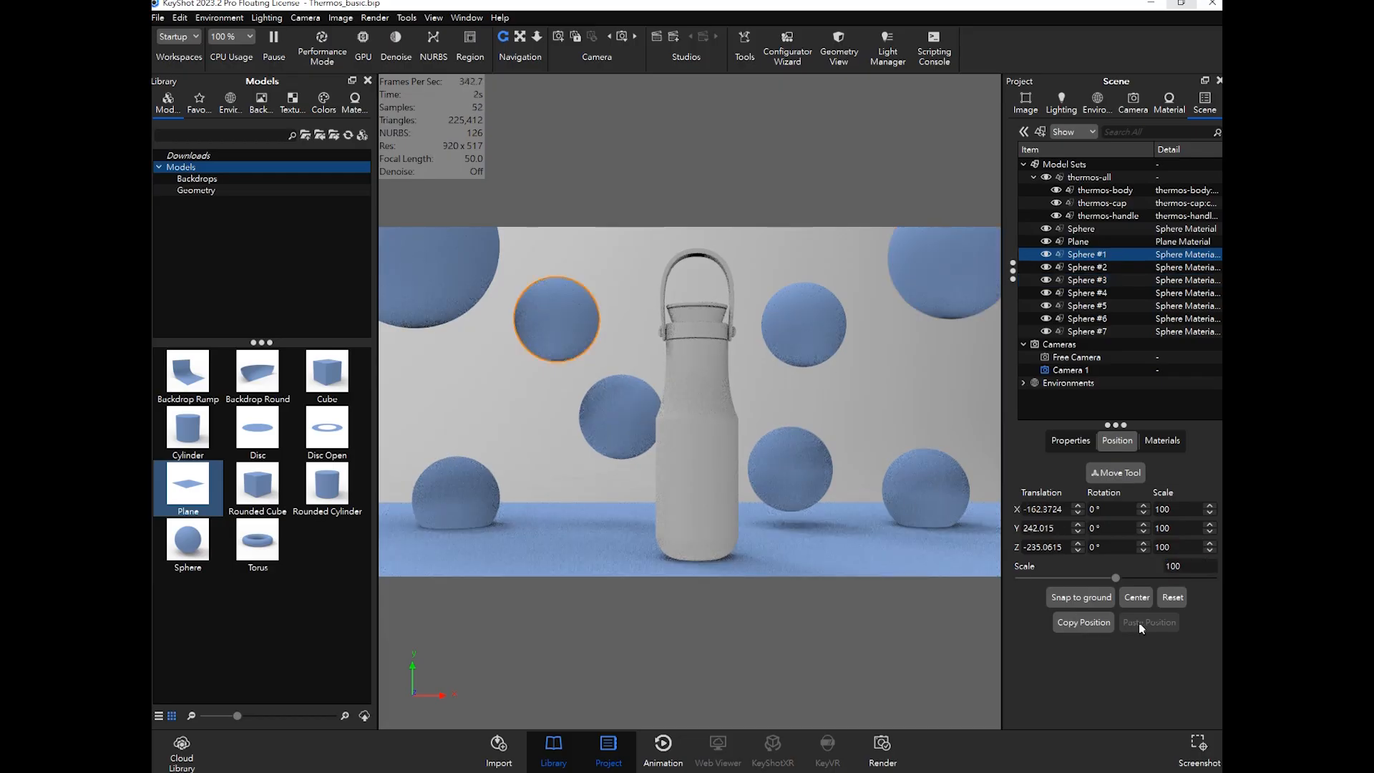
double_click(1174, 565)
type("60")
key("Return")
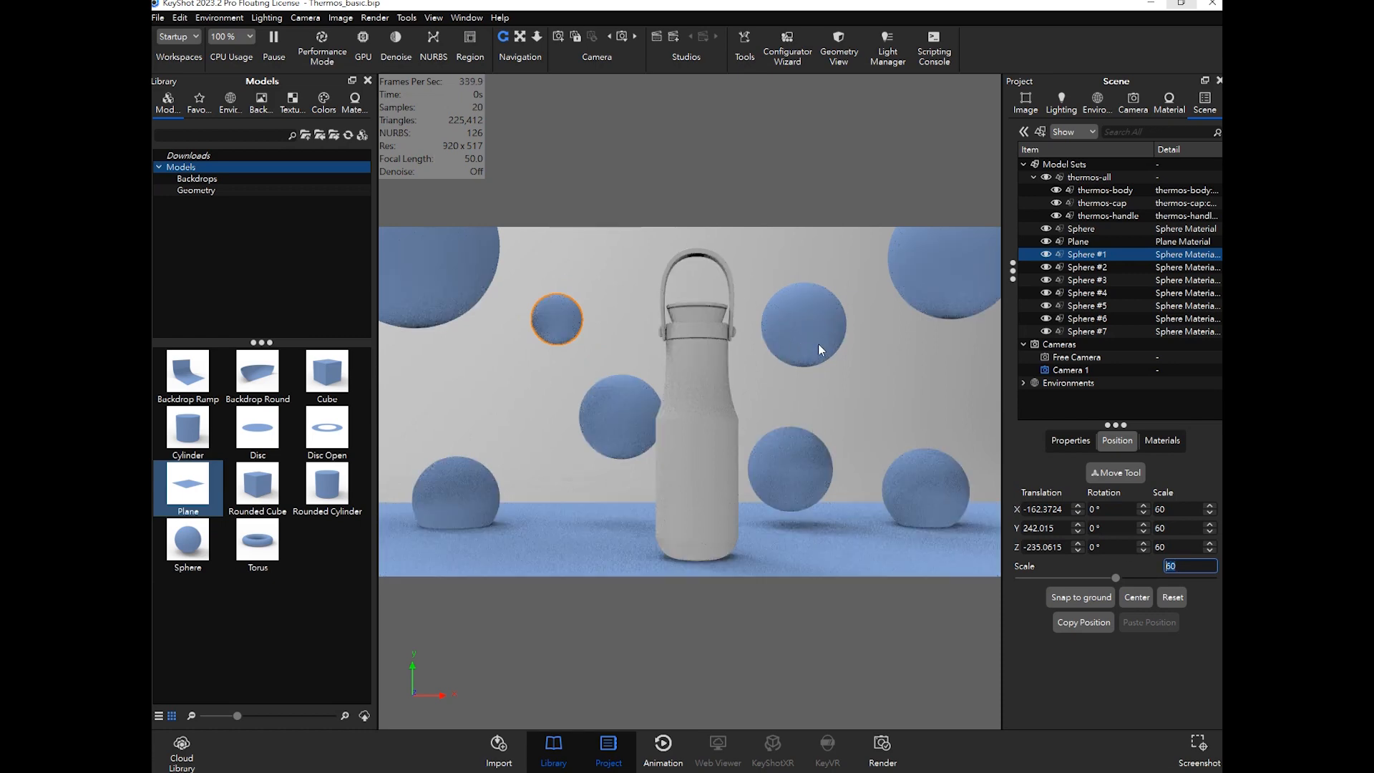
Step: Set the overall scale of the floating sphere just right of the bottle's lower half to 60
left_click(926, 491)
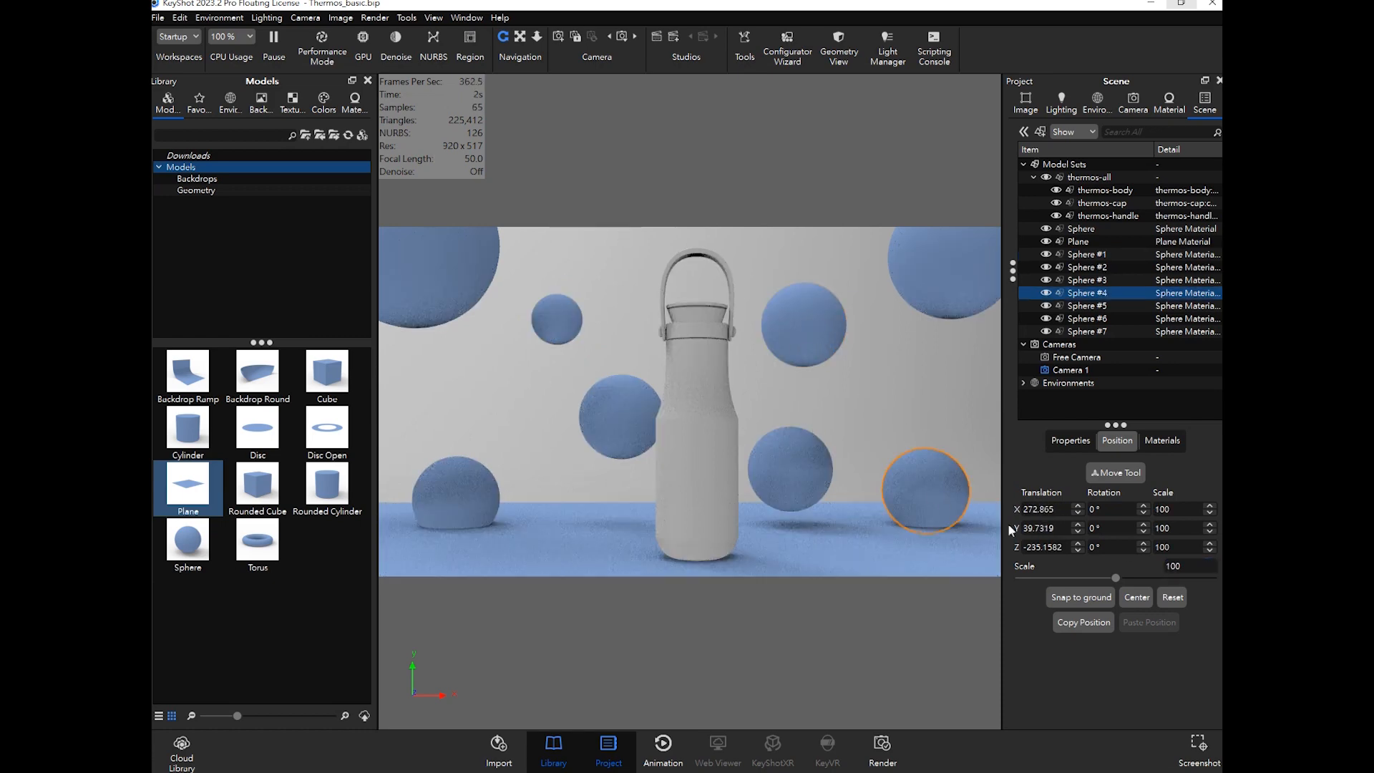
left_click(787, 467)
double_click(1177, 567)
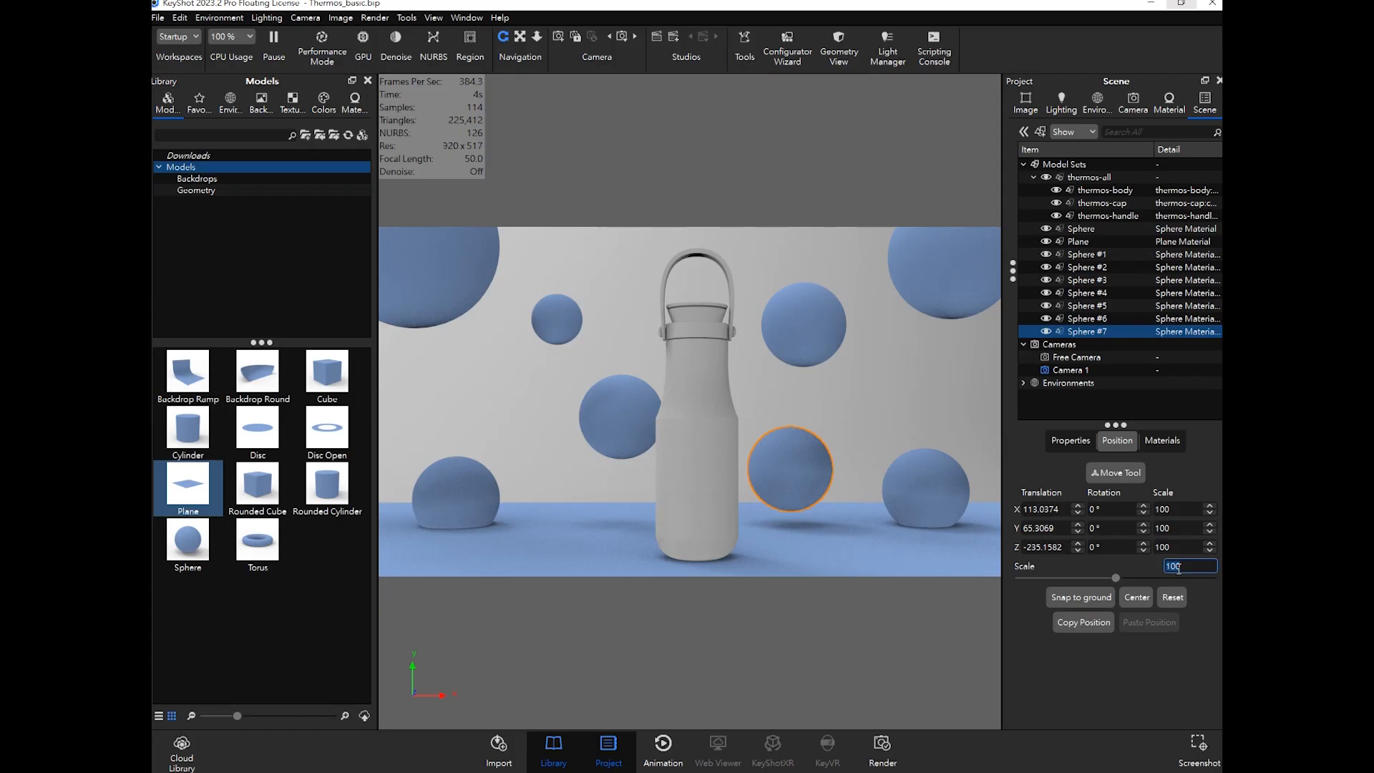
type("60")
key("Return")
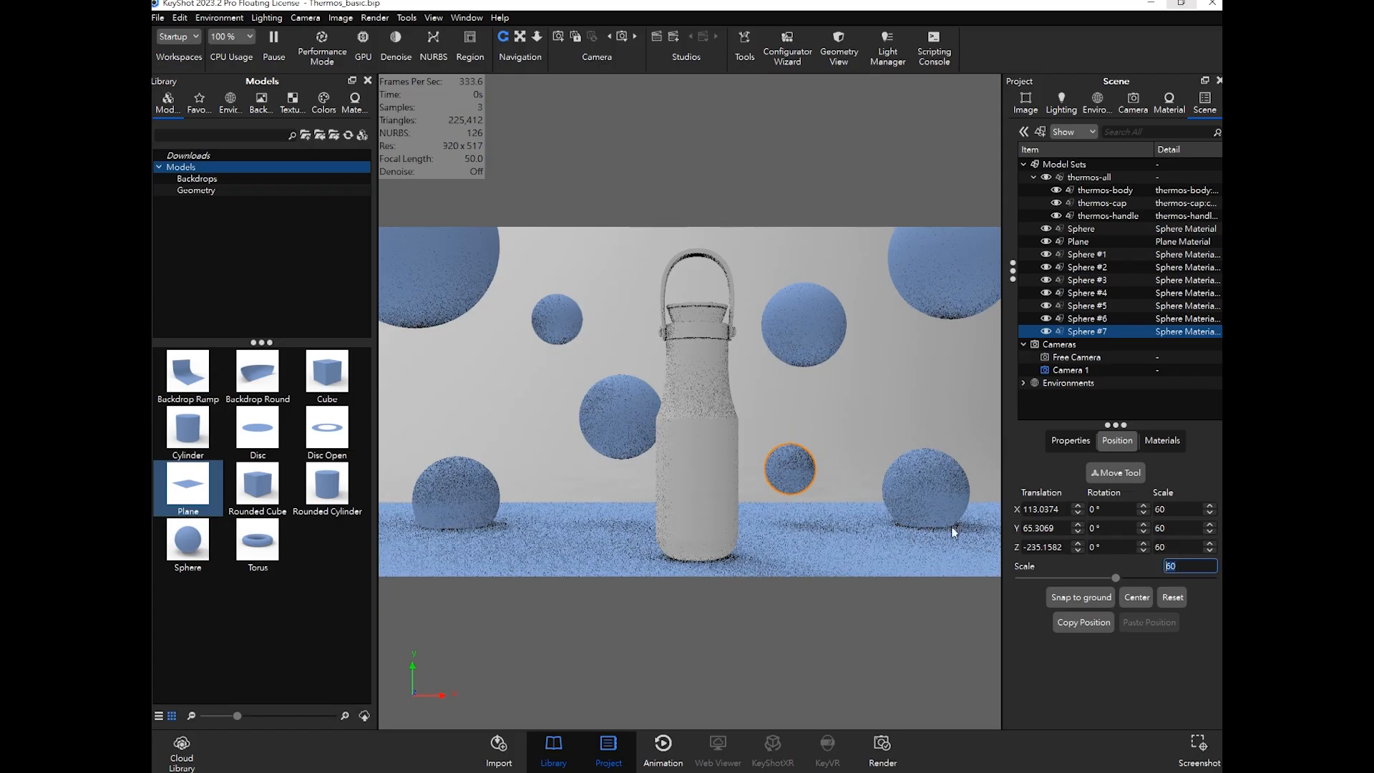
Step: Set the overall scale of the sphere resting on the ground right of the bottle to 120, then clear the selection
left_click(565, 313)
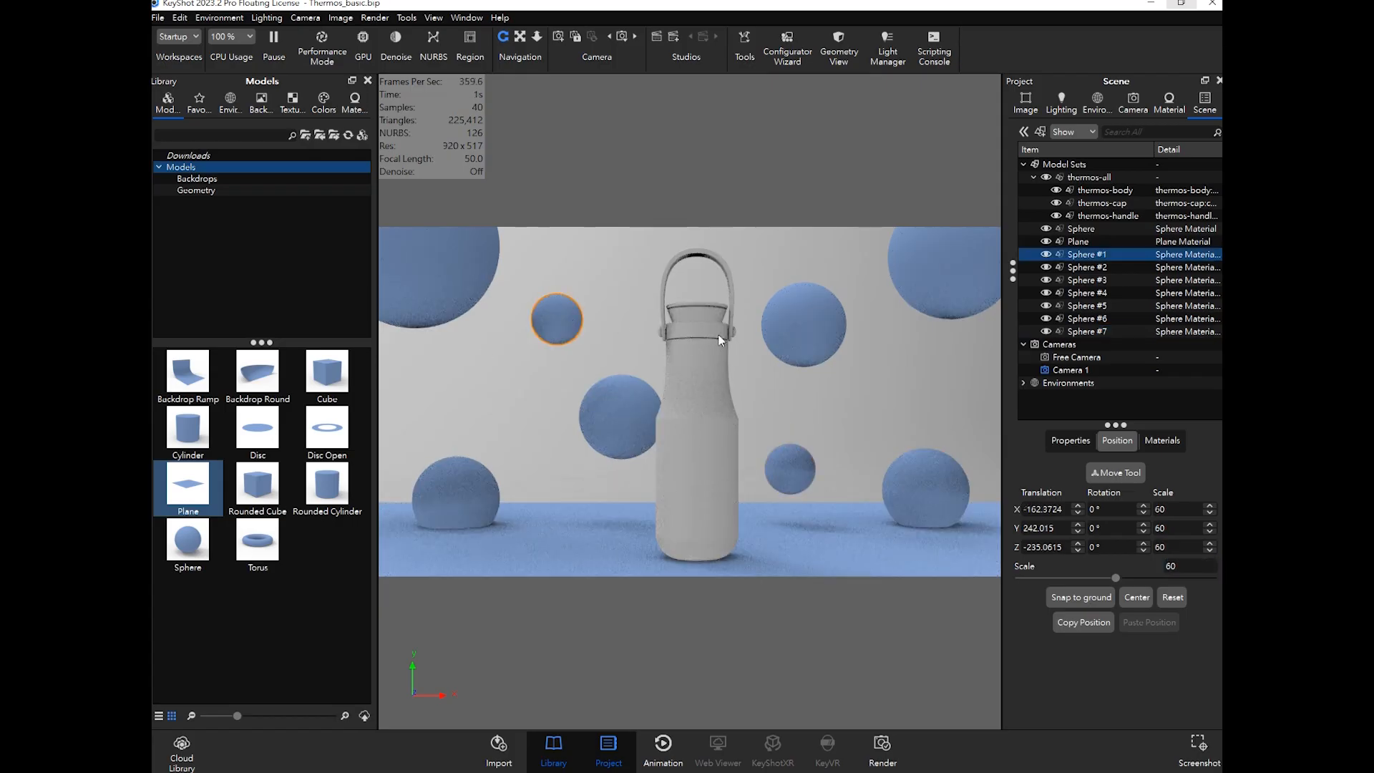
left_click(820, 334)
left_click(948, 489)
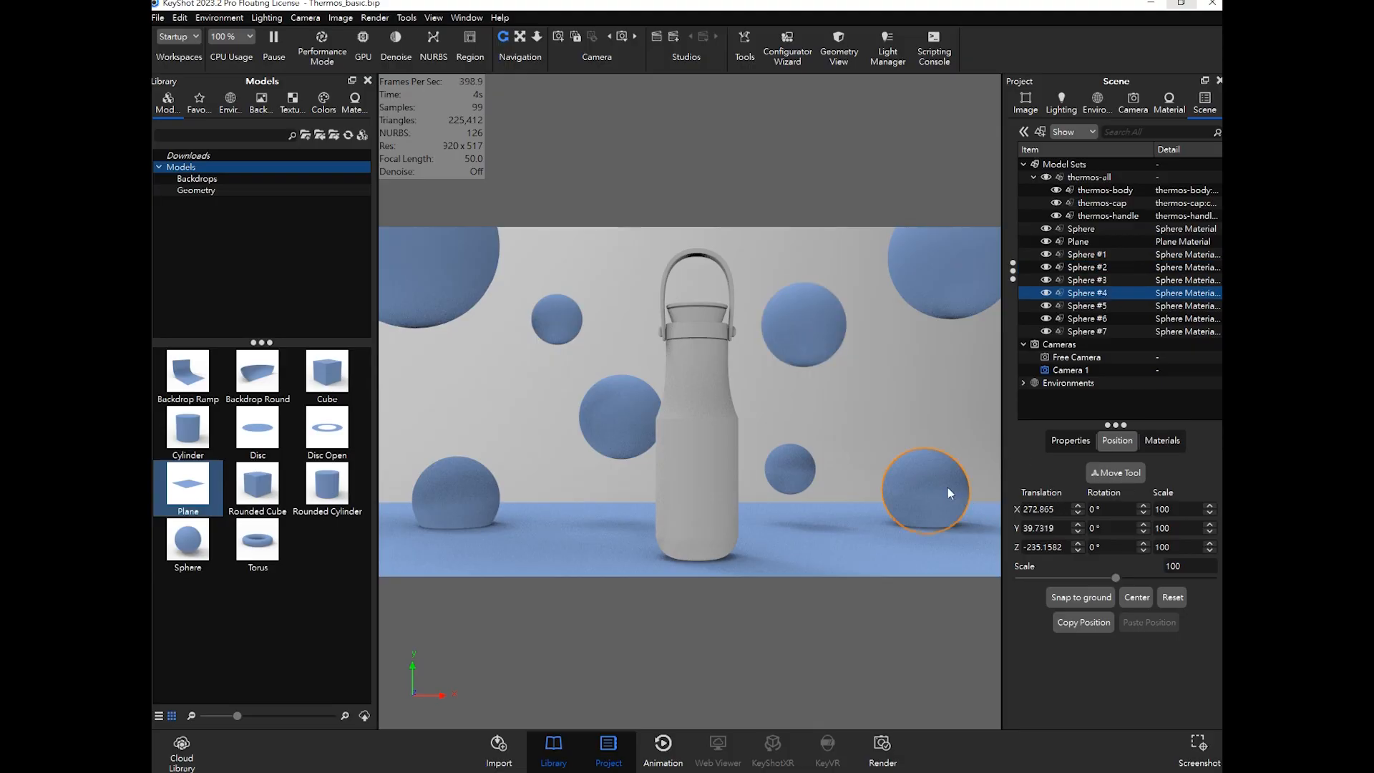
double_click(1180, 565)
type("120")
key("Return")
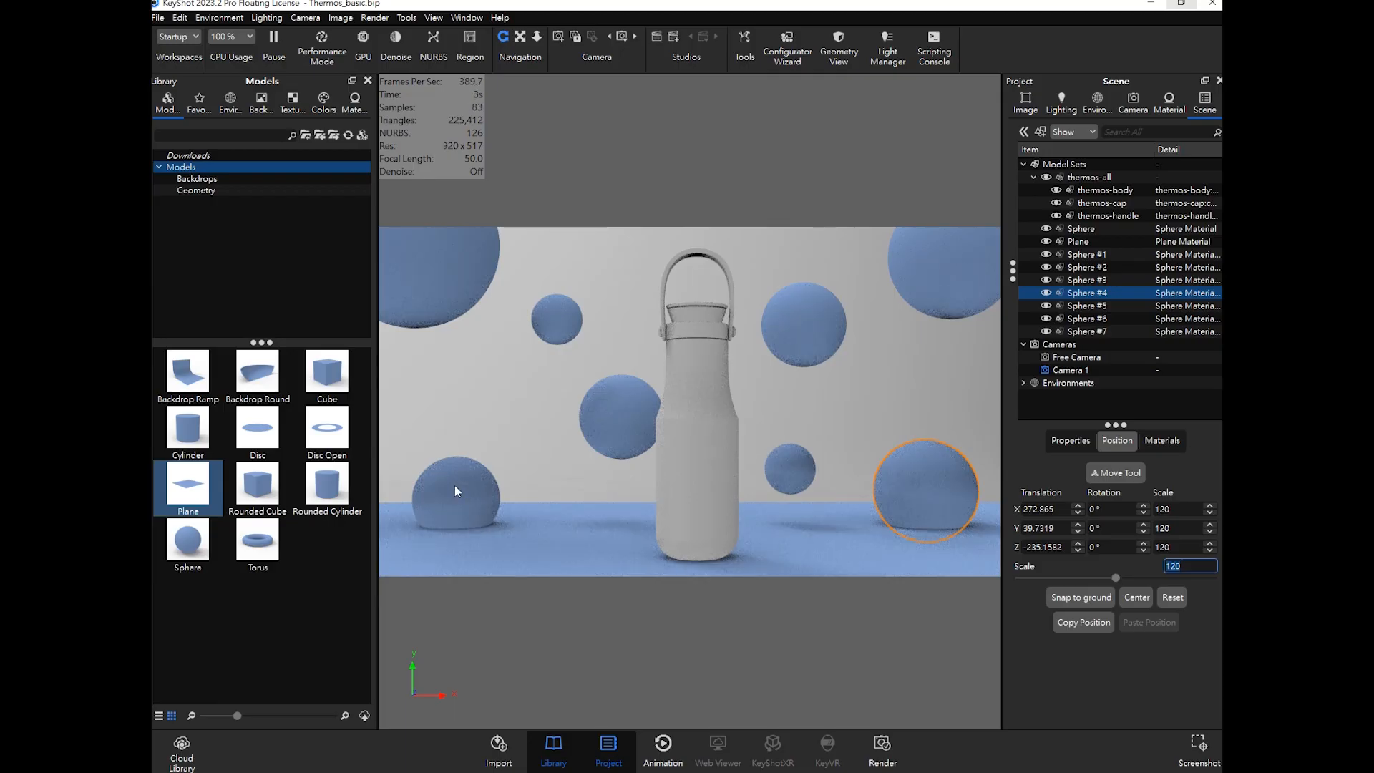
left_click(506, 427)
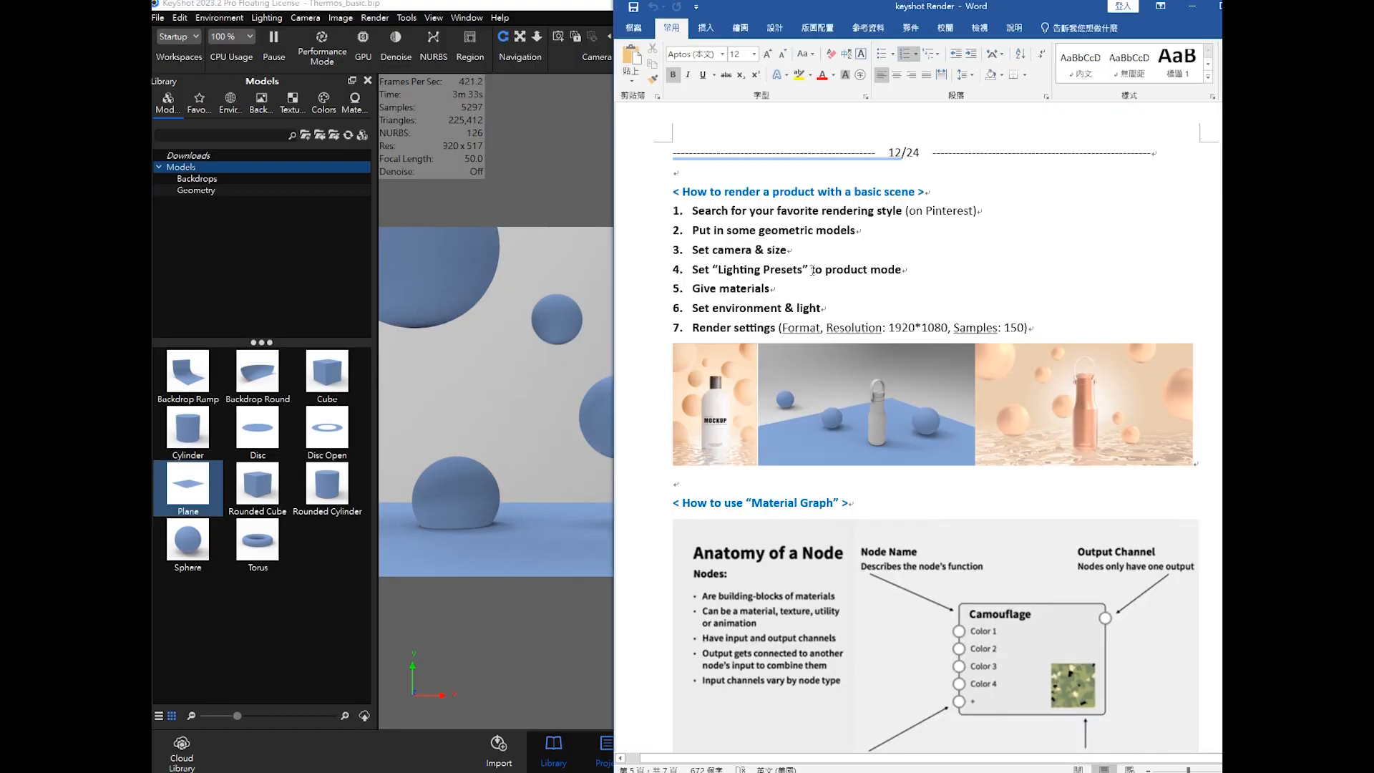
Step: Check the lighting step in the Word notes and set the scene's lighting preset to Product
scroll(866, 303, "up", 1)
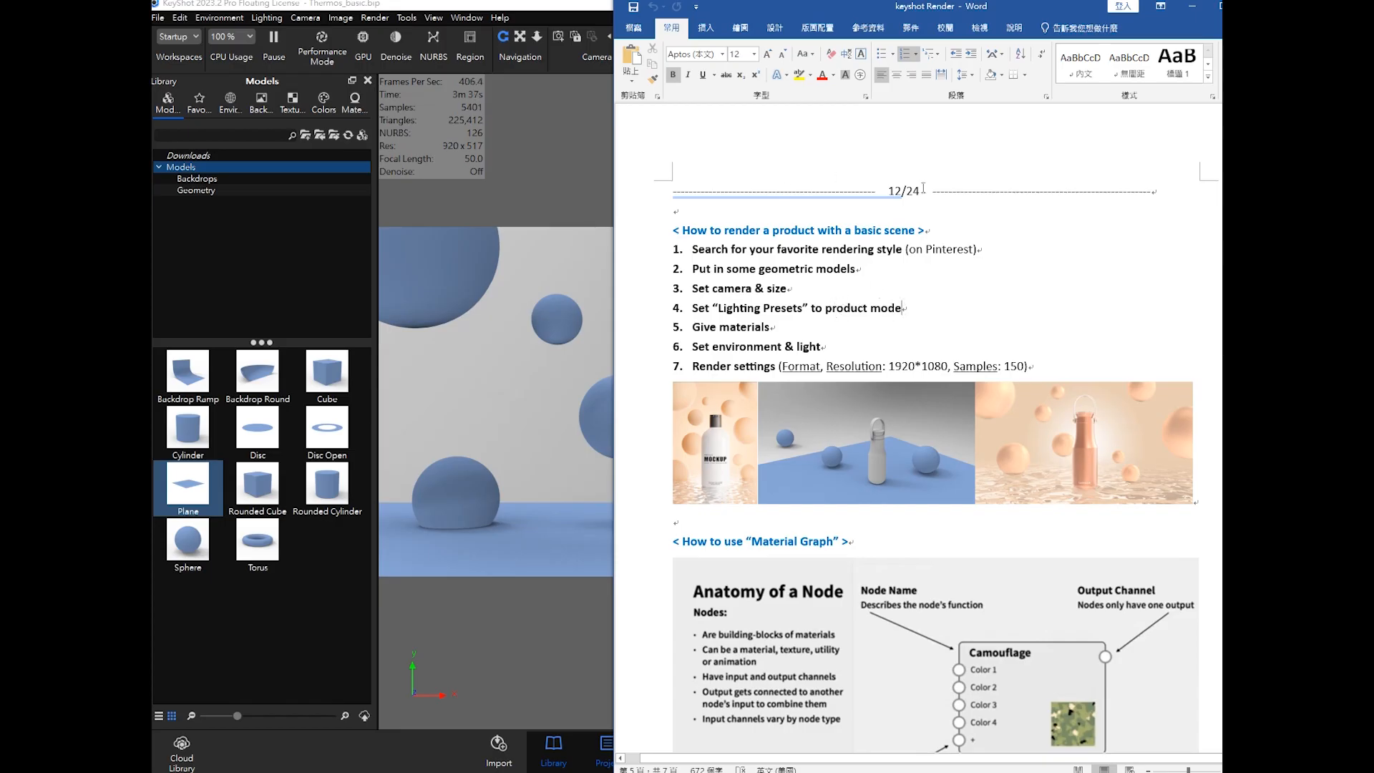
left_click(1192, 6)
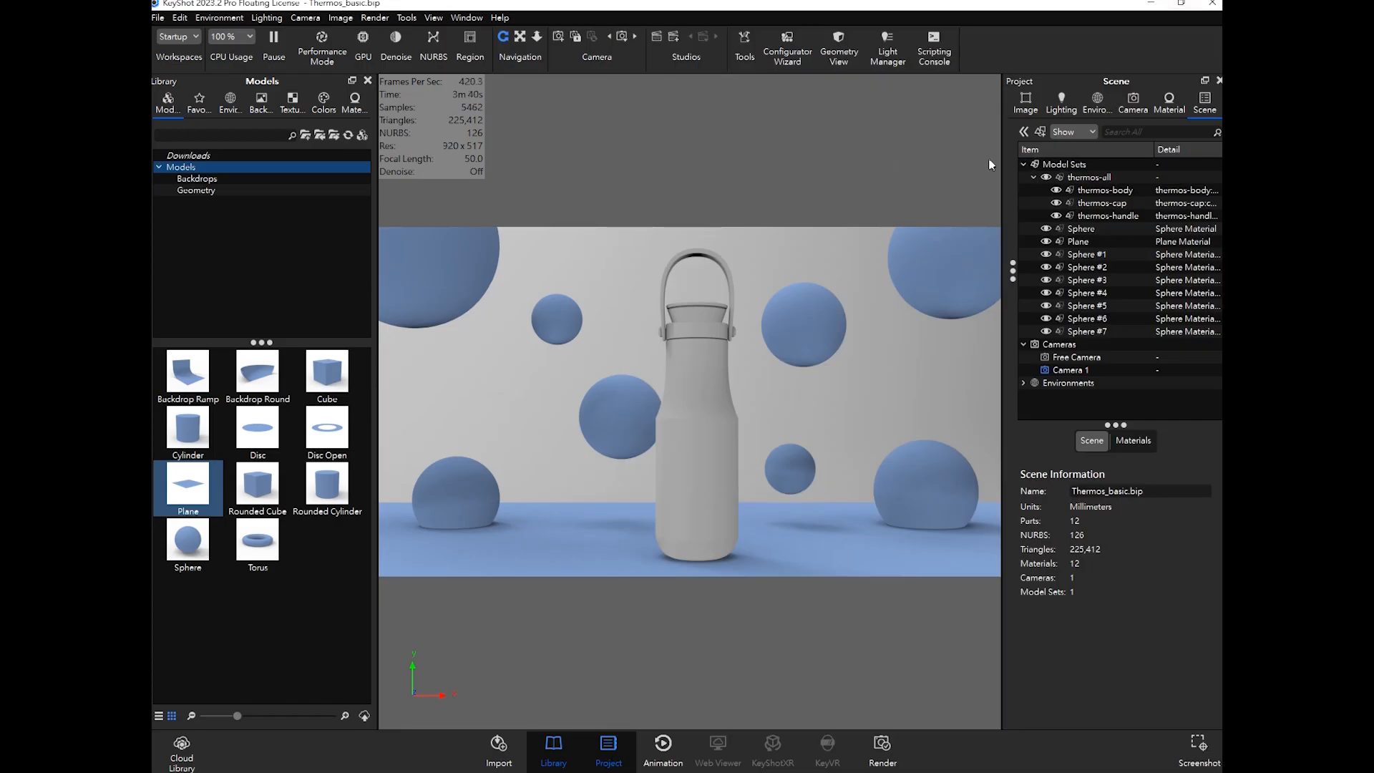
left_click(1064, 105)
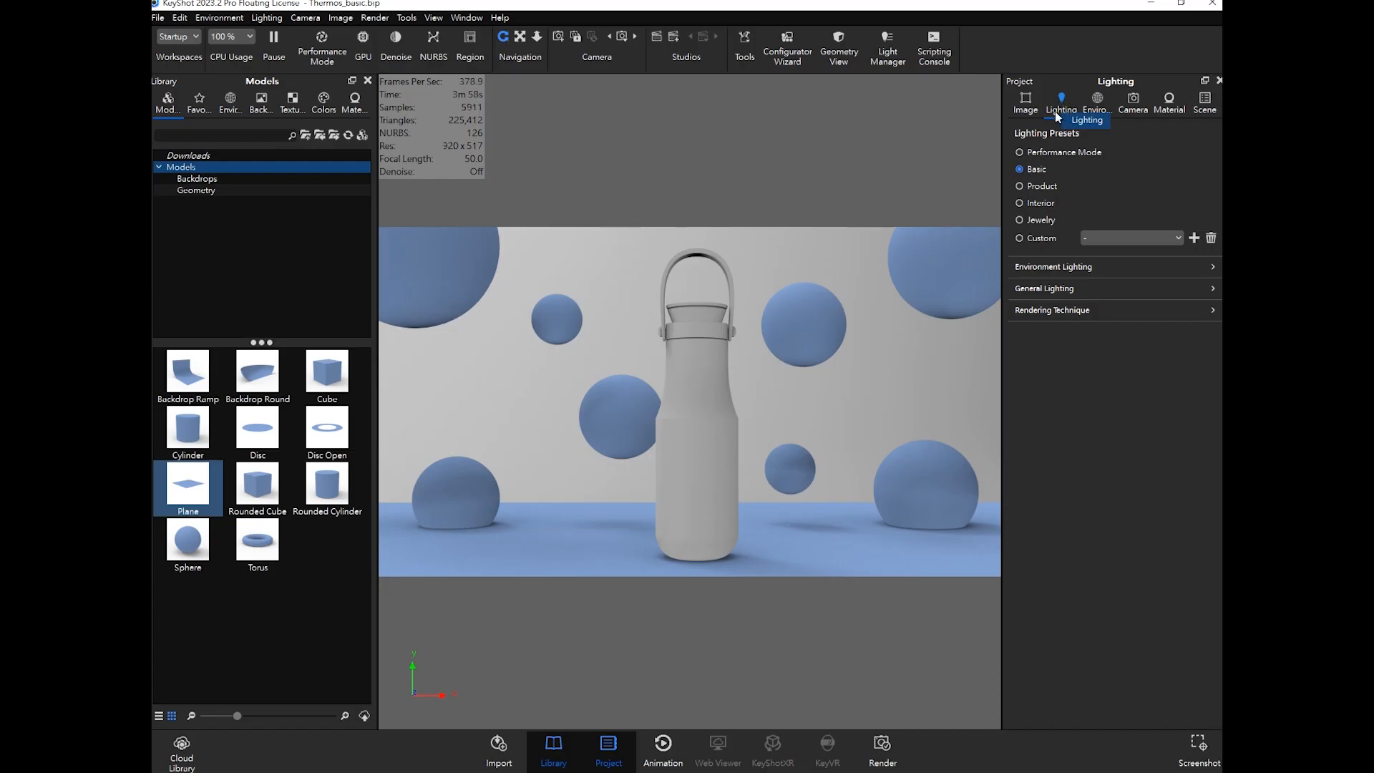
left_click(1022, 187)
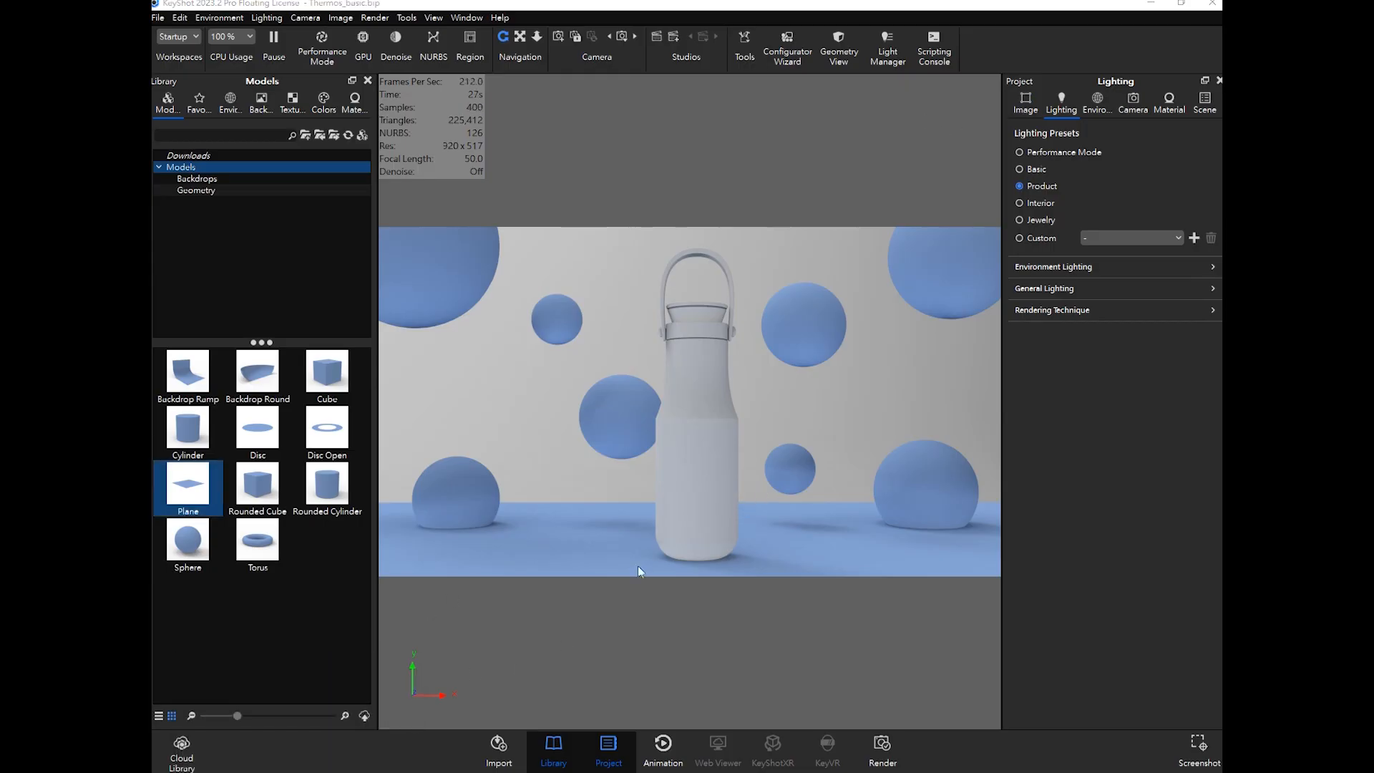
Step: Read the "Give materials" step in the Word notes and return to KeyShot
key("alt+Tab")
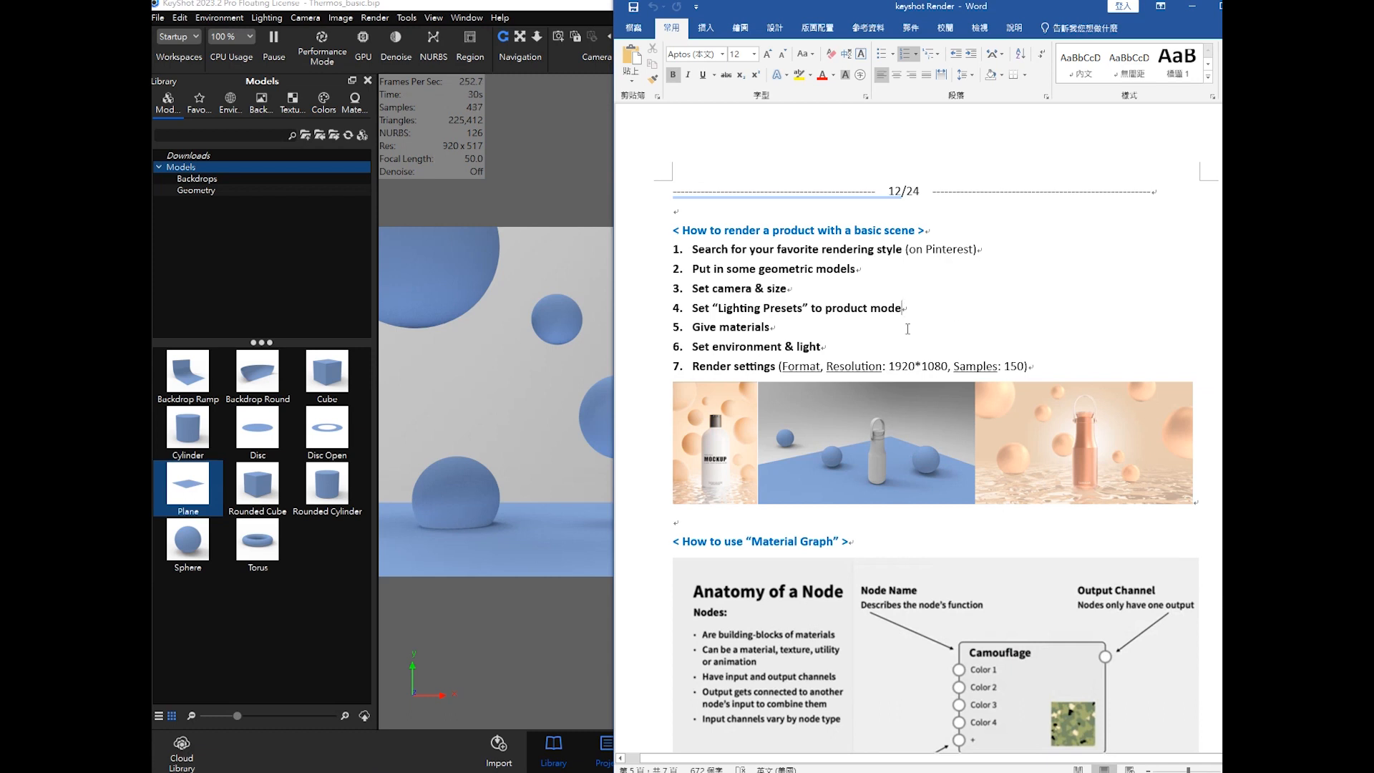
scroll(907, 328, "down", 1)
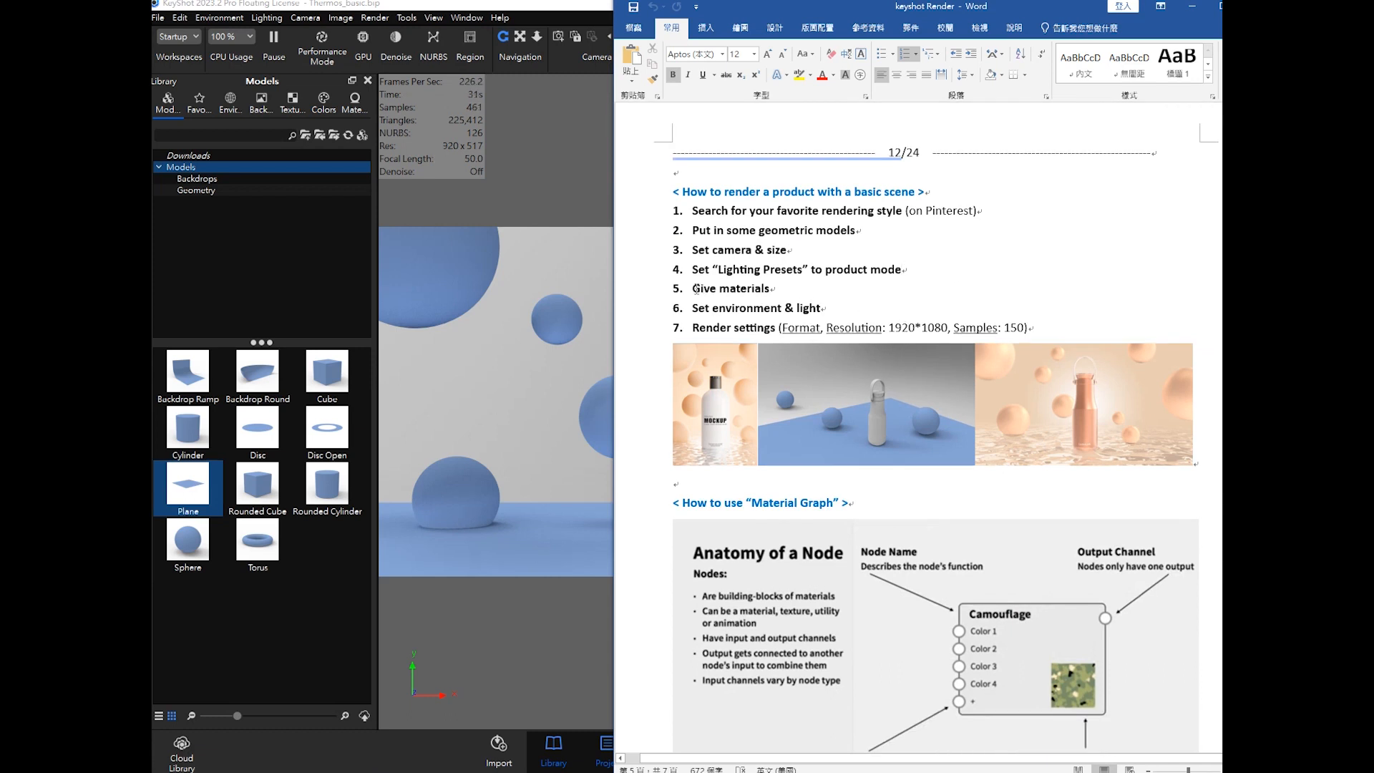
left_click_drag(693, 289, 776, 290)
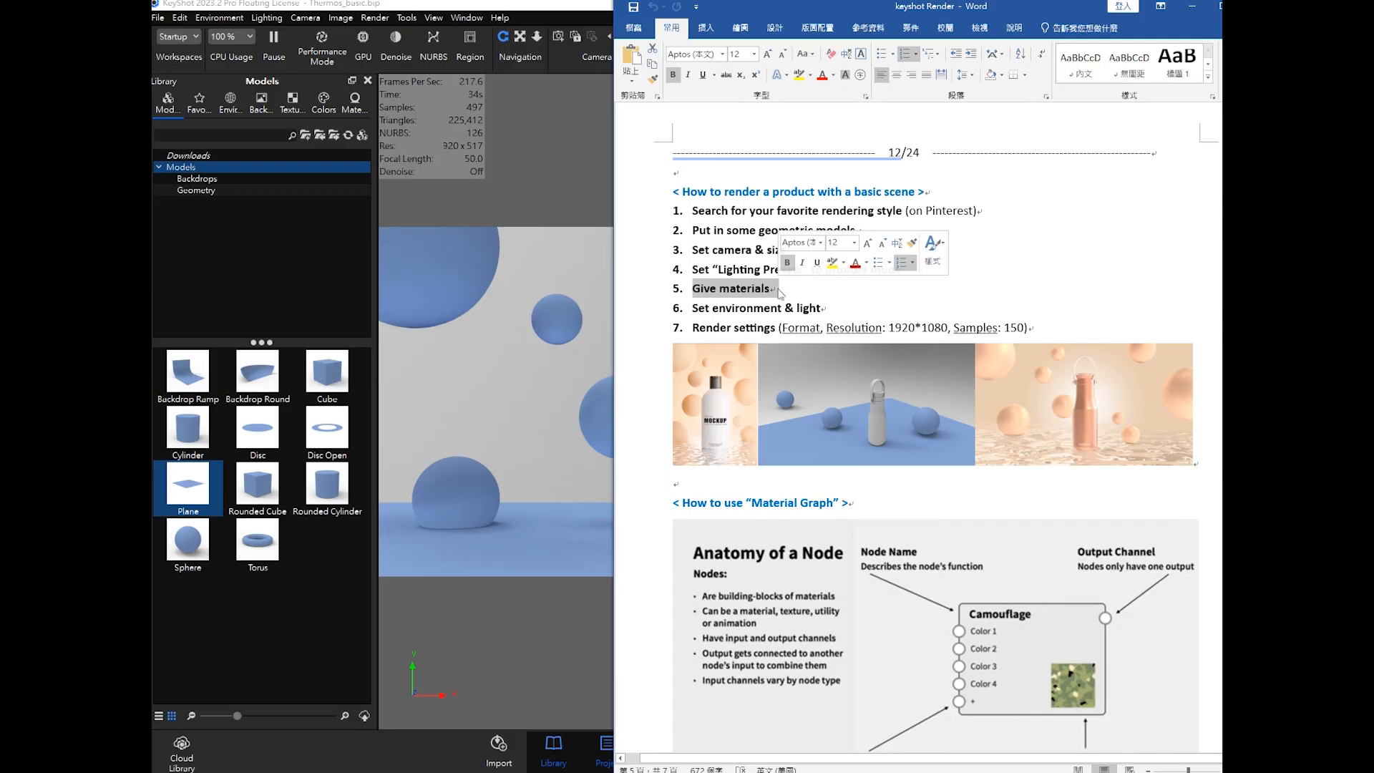
left_click(807, 296)
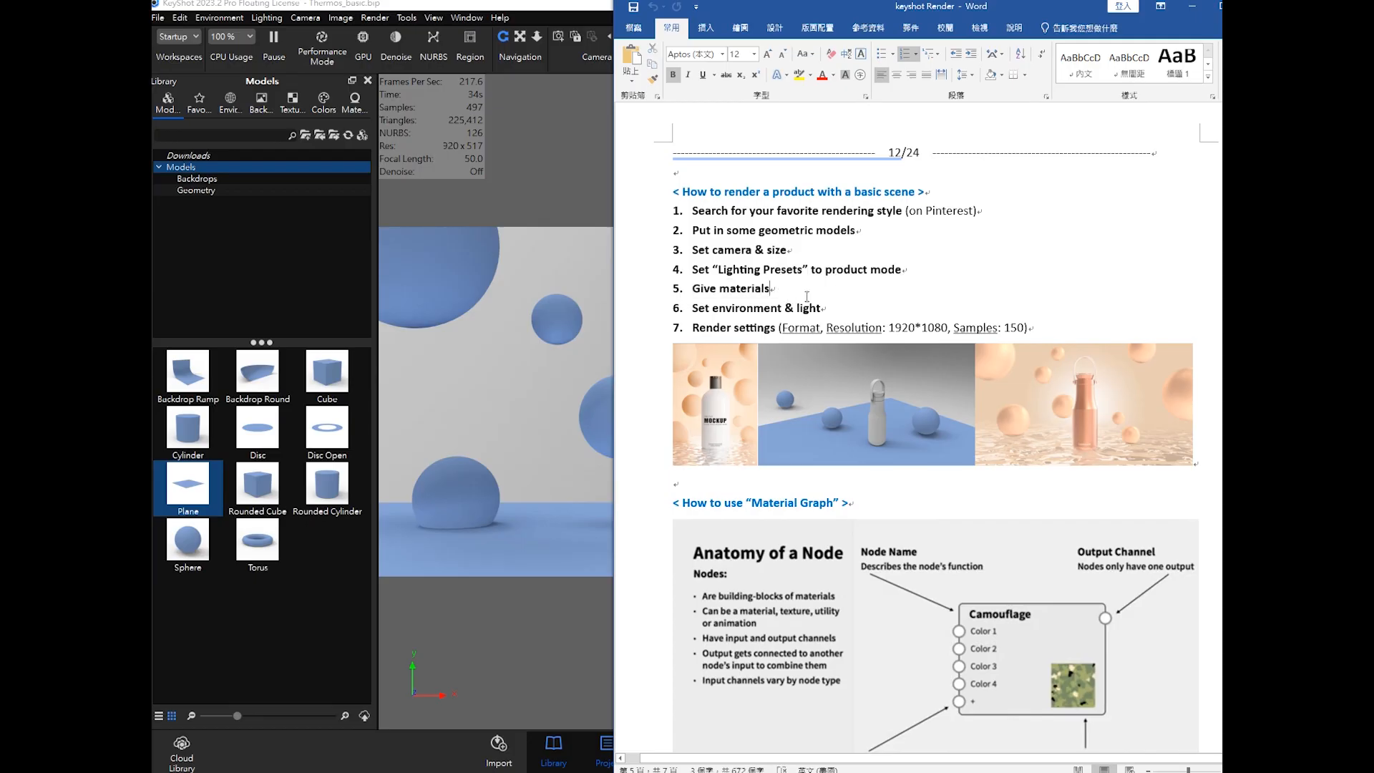
left_click(1193, 10)
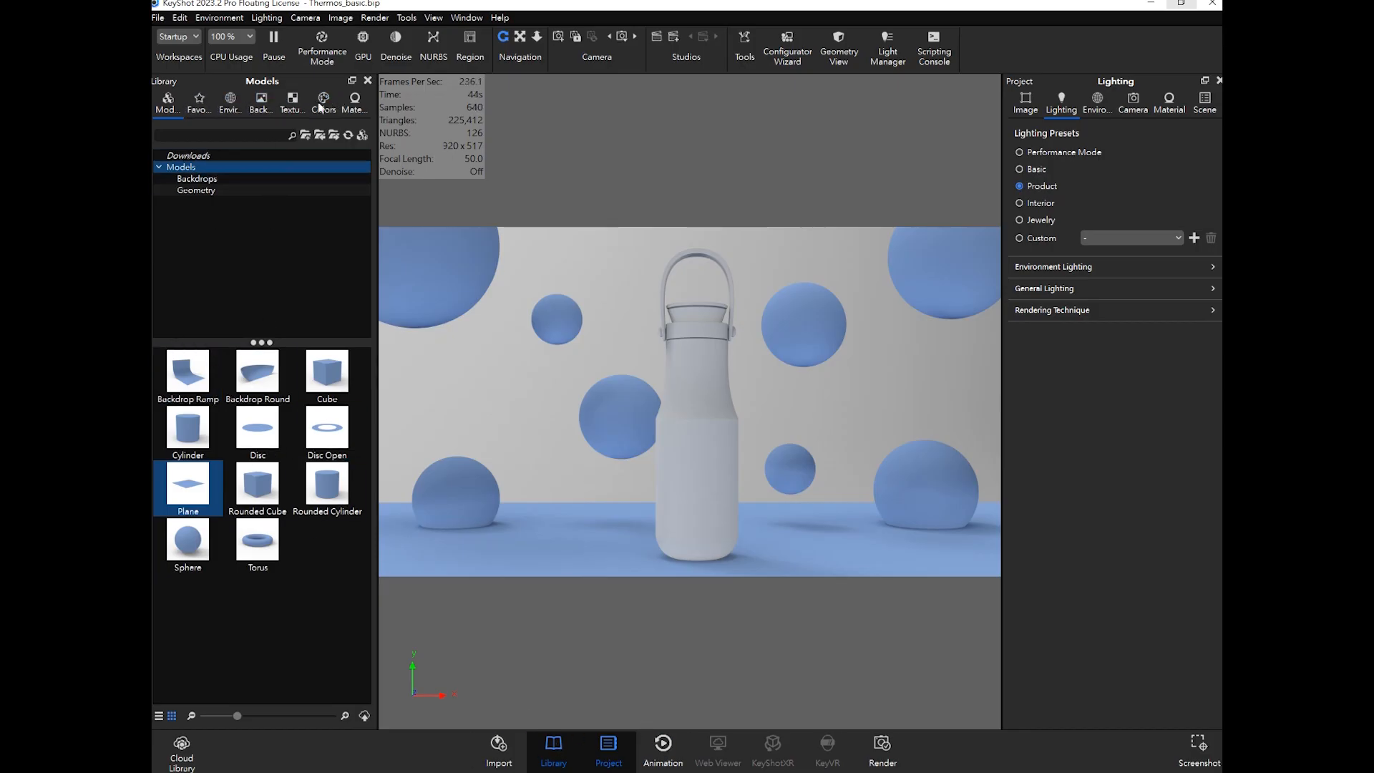
Step: Apply the Aluminum Polished material from the library's Metal category to the thermos body
left_click(355, 103)
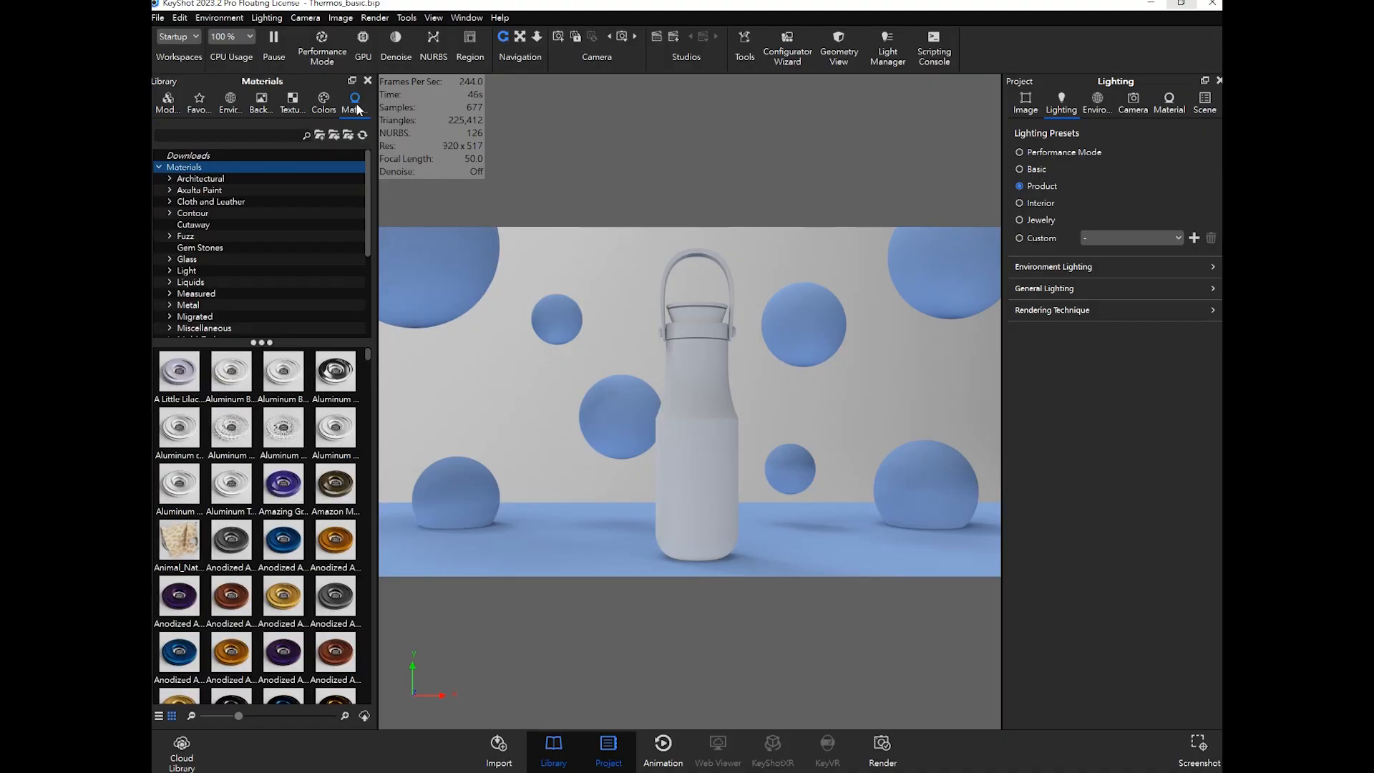
scroll(243, 501, "down", 5)
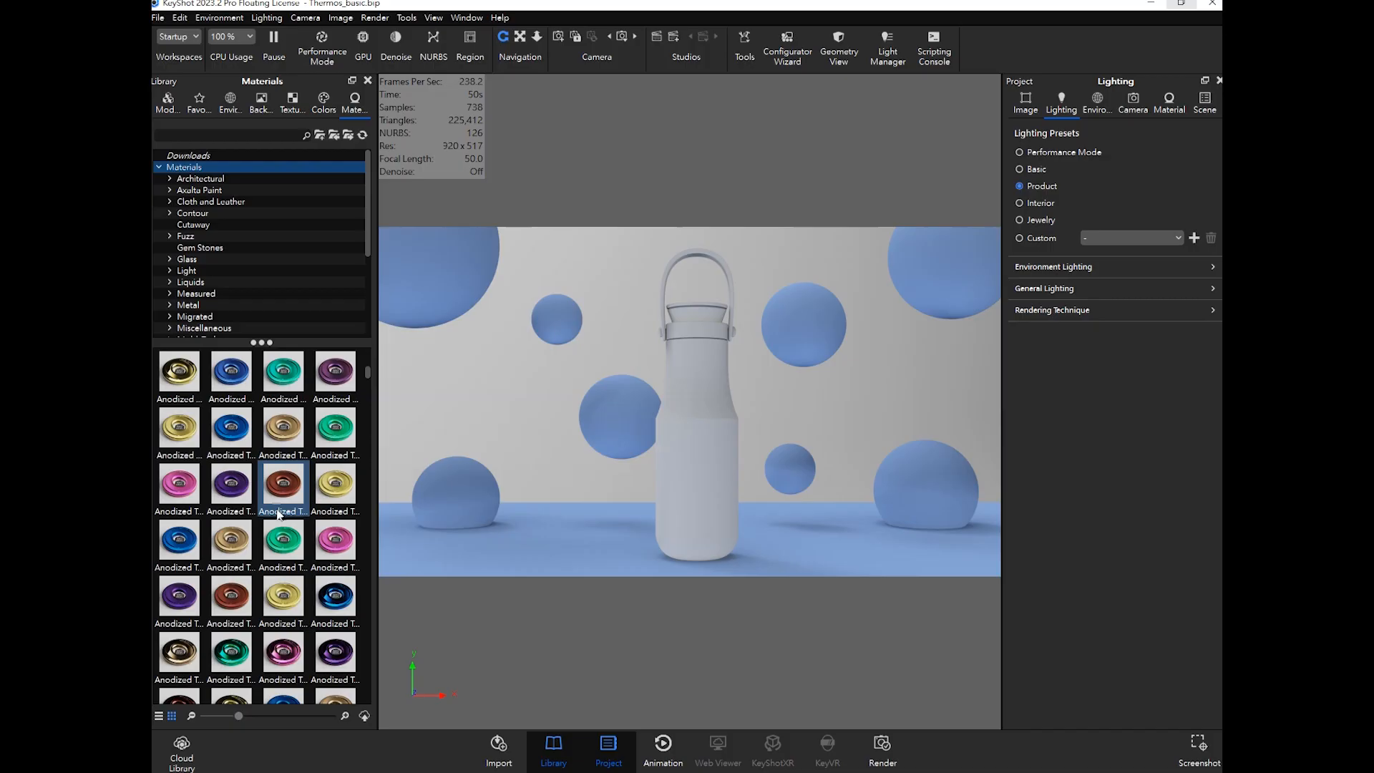
scroll(315, 499, "down", 5)
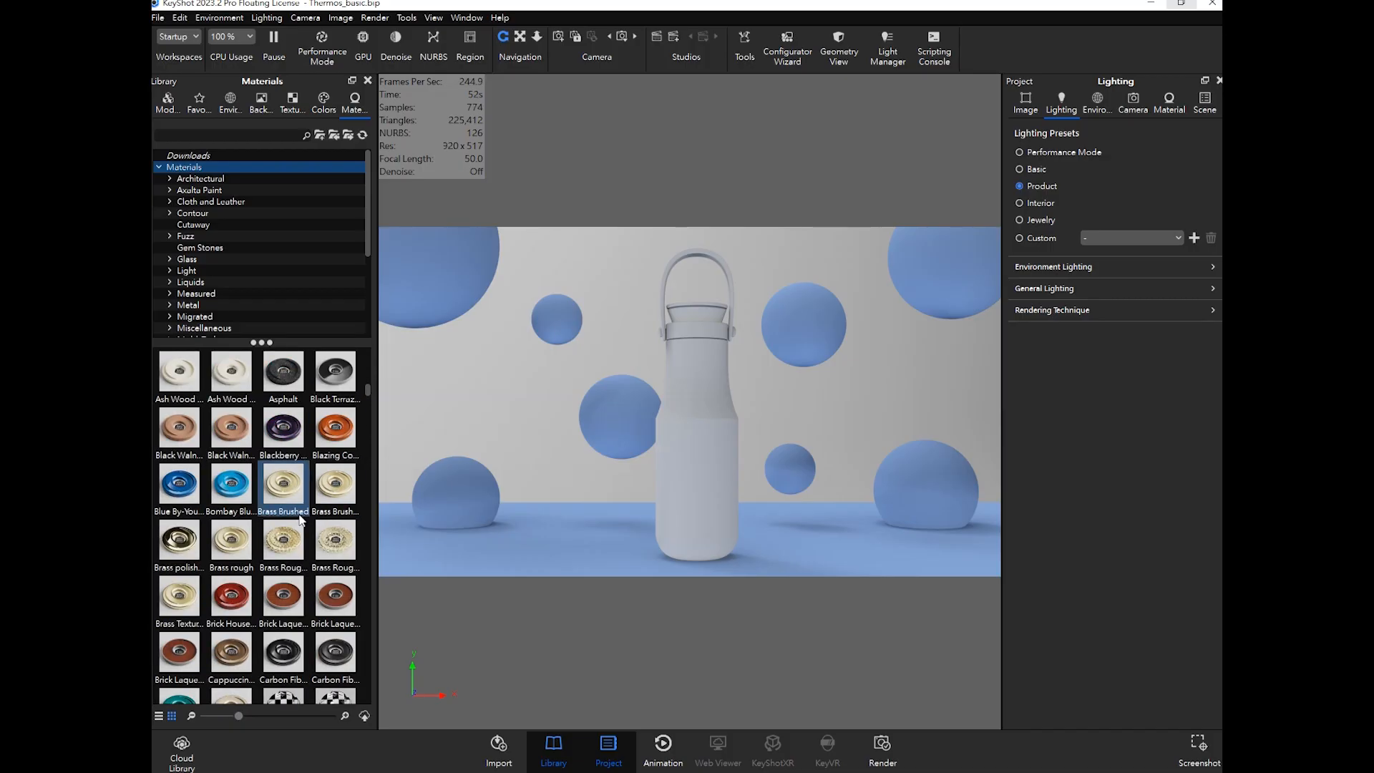
scroll(265, 468, "down", 5)
scroll(265, 469, "up", 15)
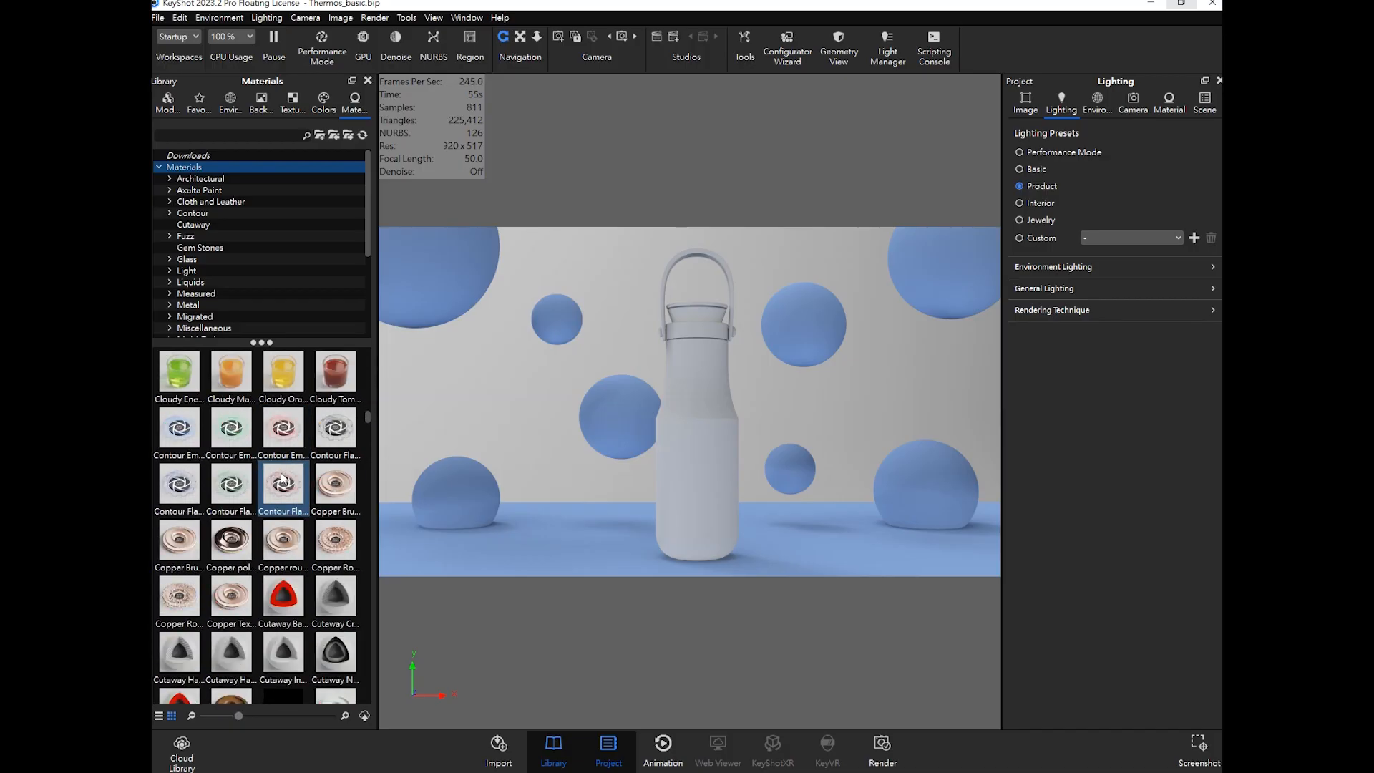
left_click(208, 305)
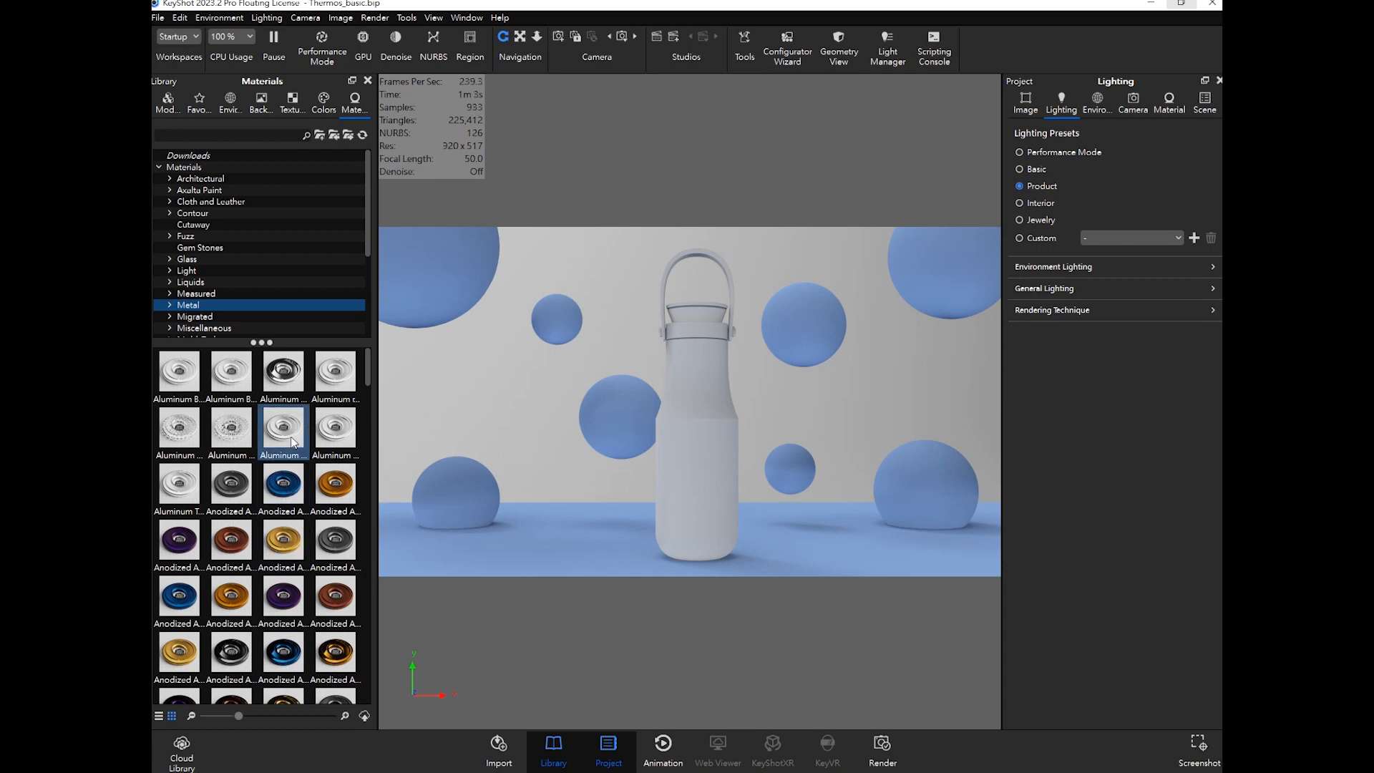
mouse_move(283, 373)
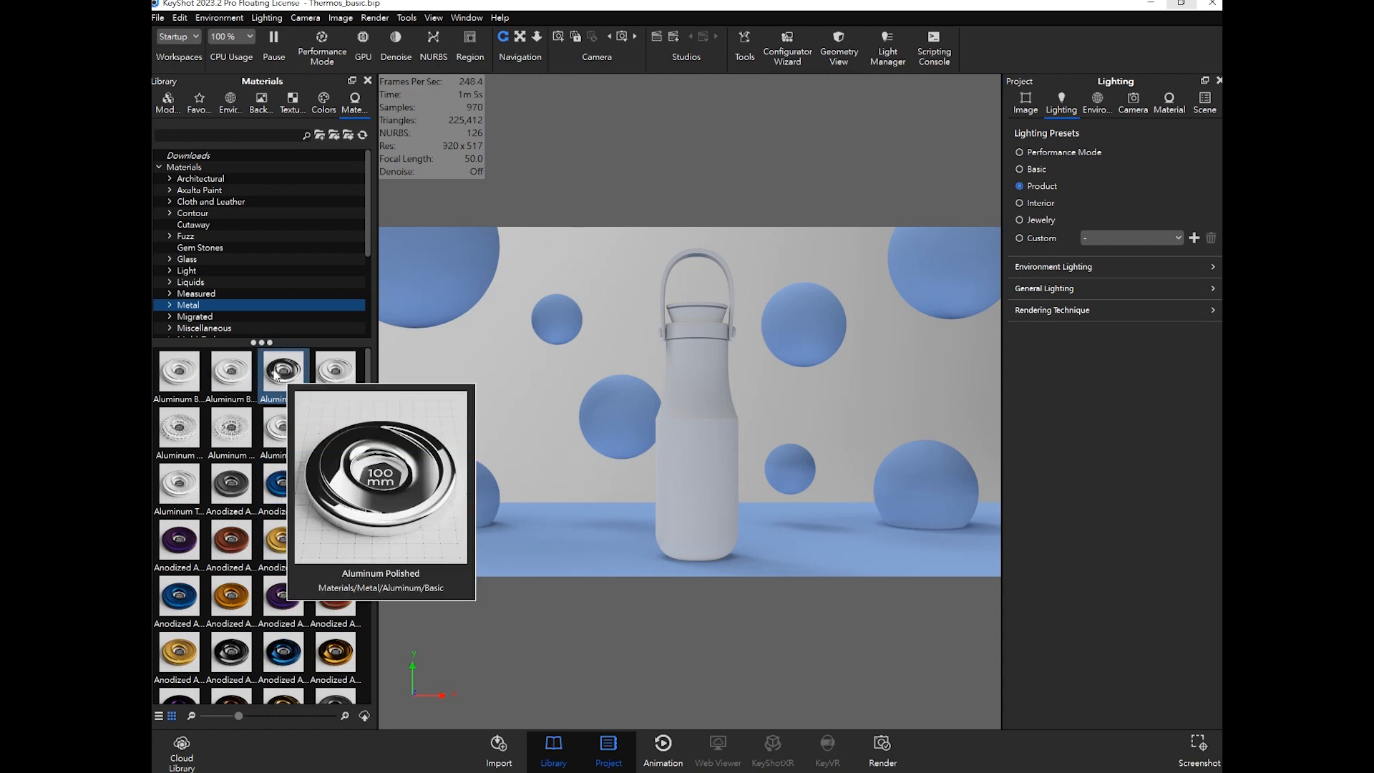
left_click_drag(286, 374, 708, 370)
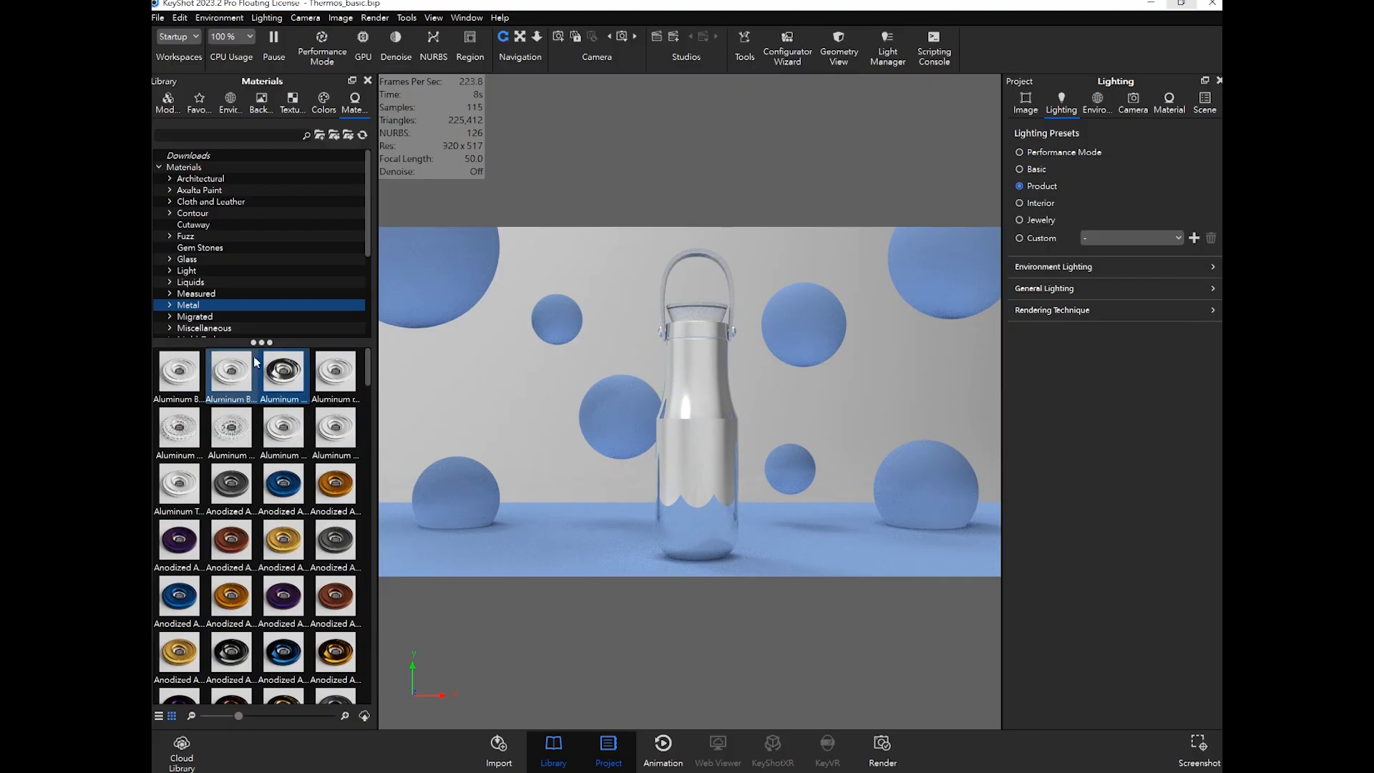
Step: Apply Aluminum Polished to the thermos cap and link it with the body's duplicate material
left_click(336, 381)
left_click(289, 385)
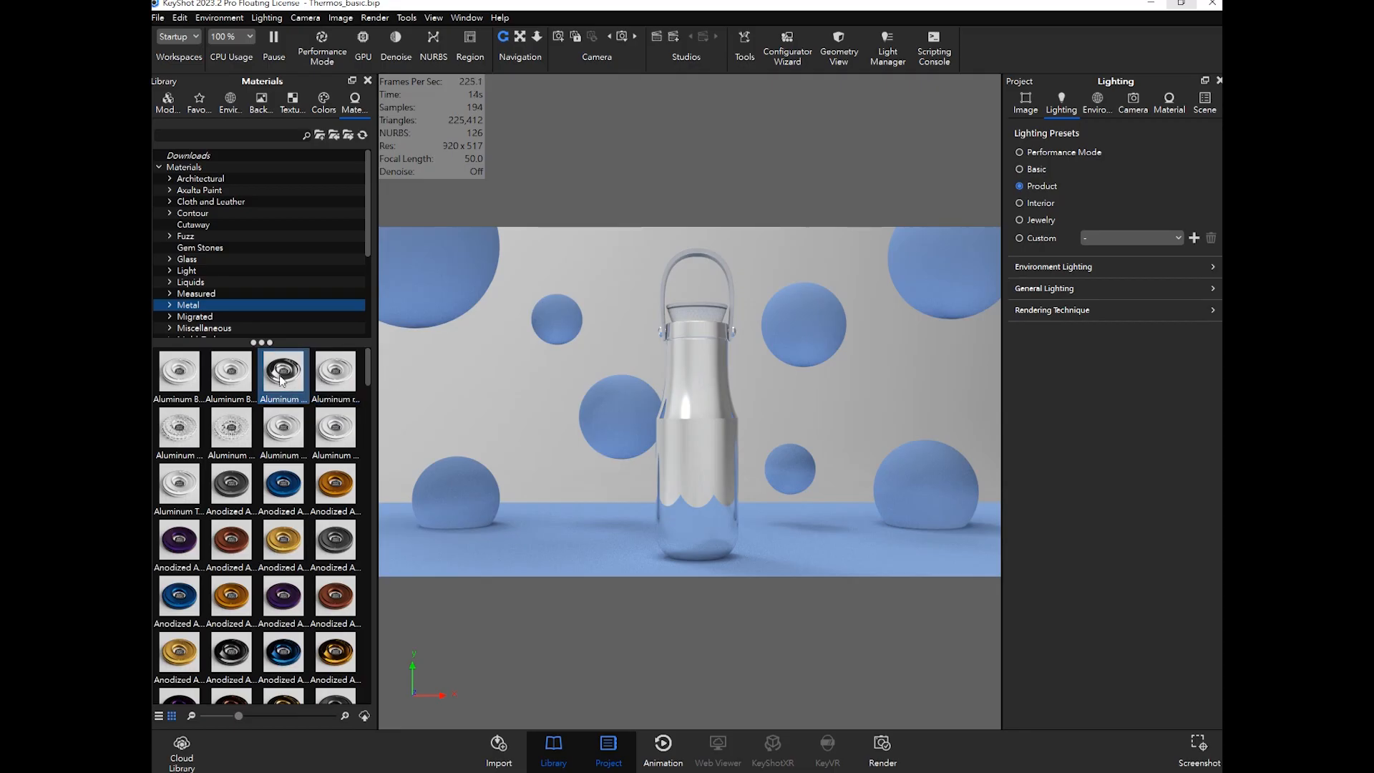
left_click_drag(283, 372, 709, 308)
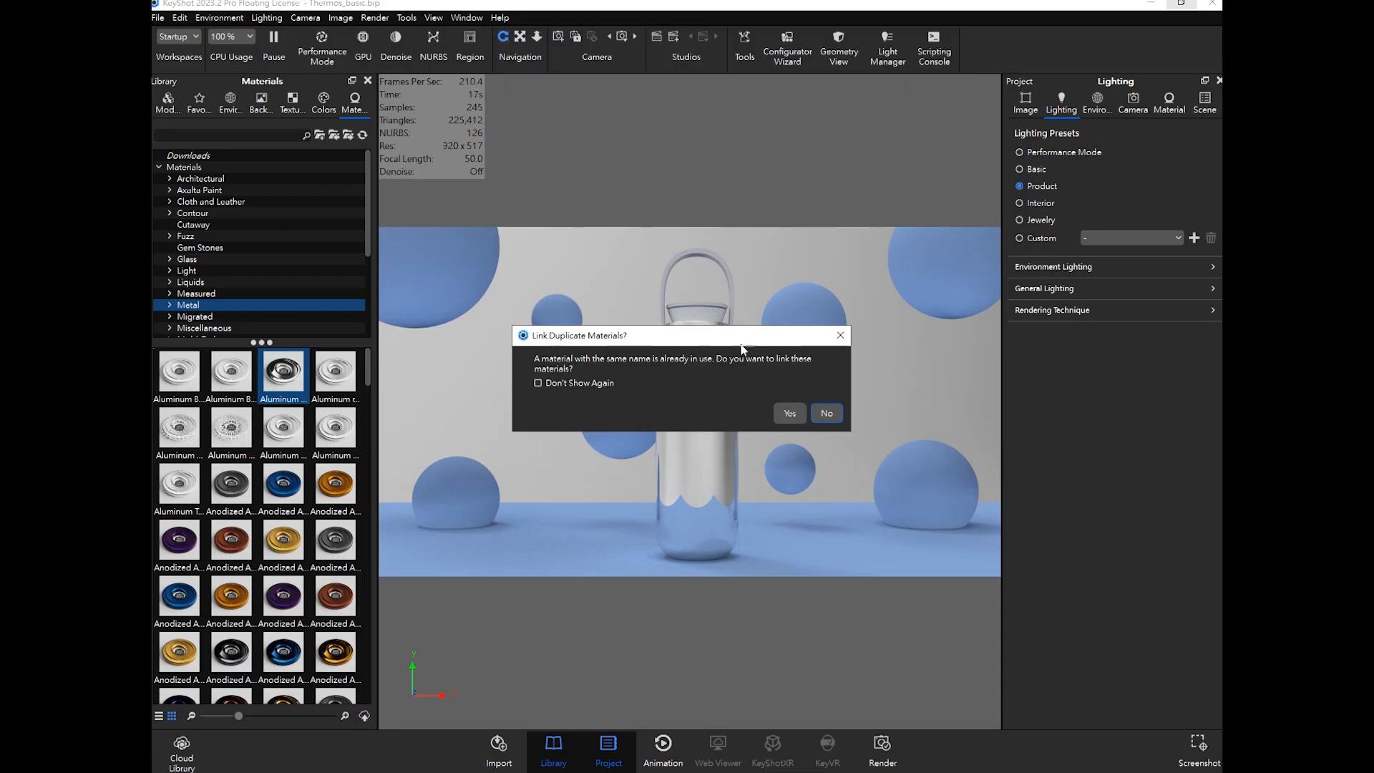
left_click(789, 415)
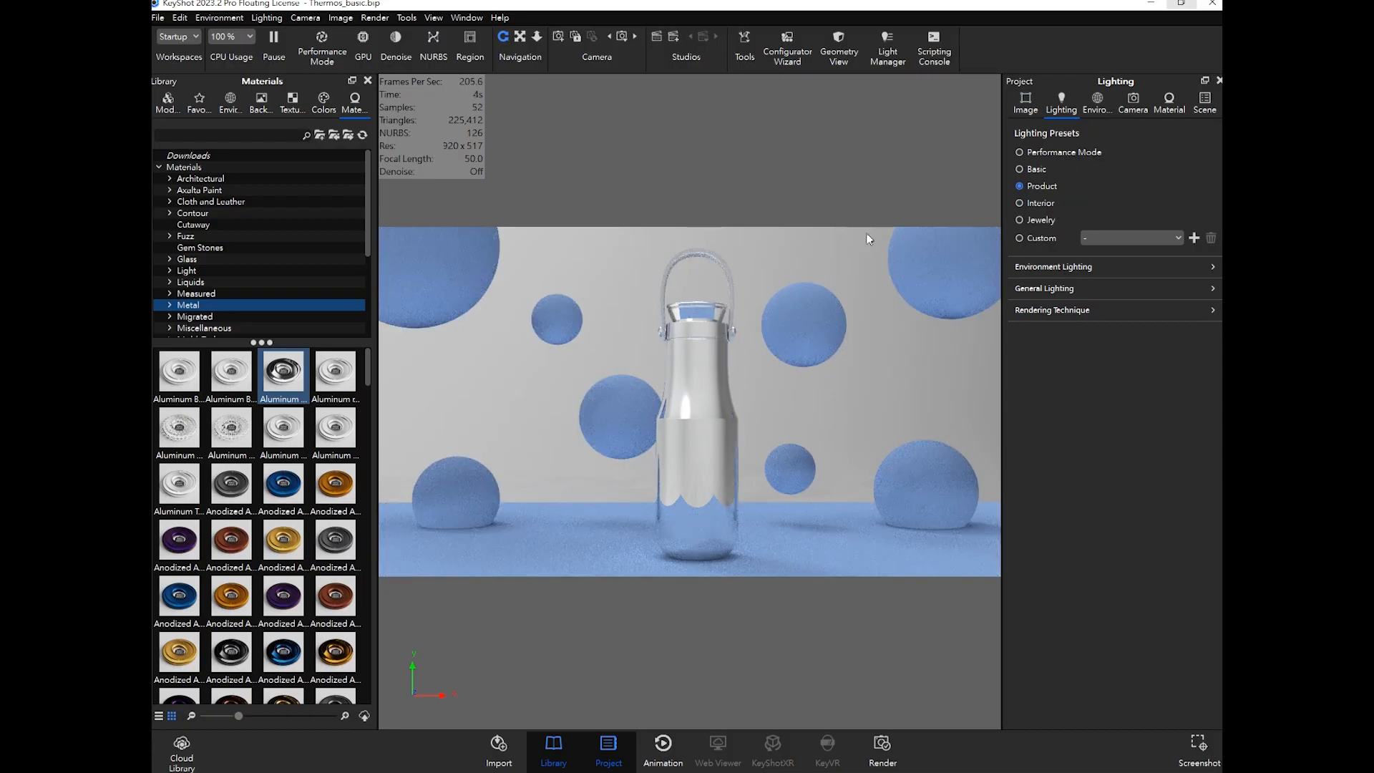
Step: Open the polished aluminum material on the thermos body for editing and expand its roughness settings
double_click(703, 340)
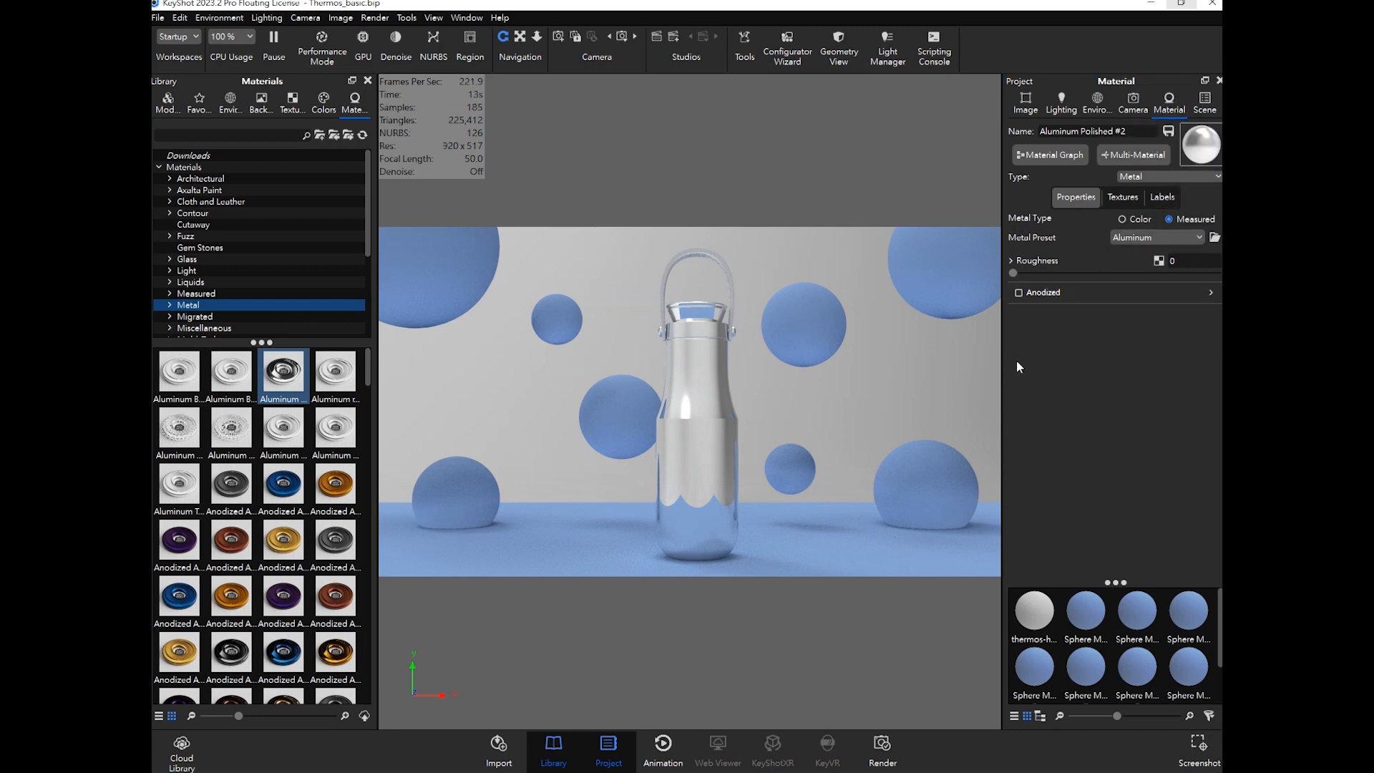
left_click(1011, 260)
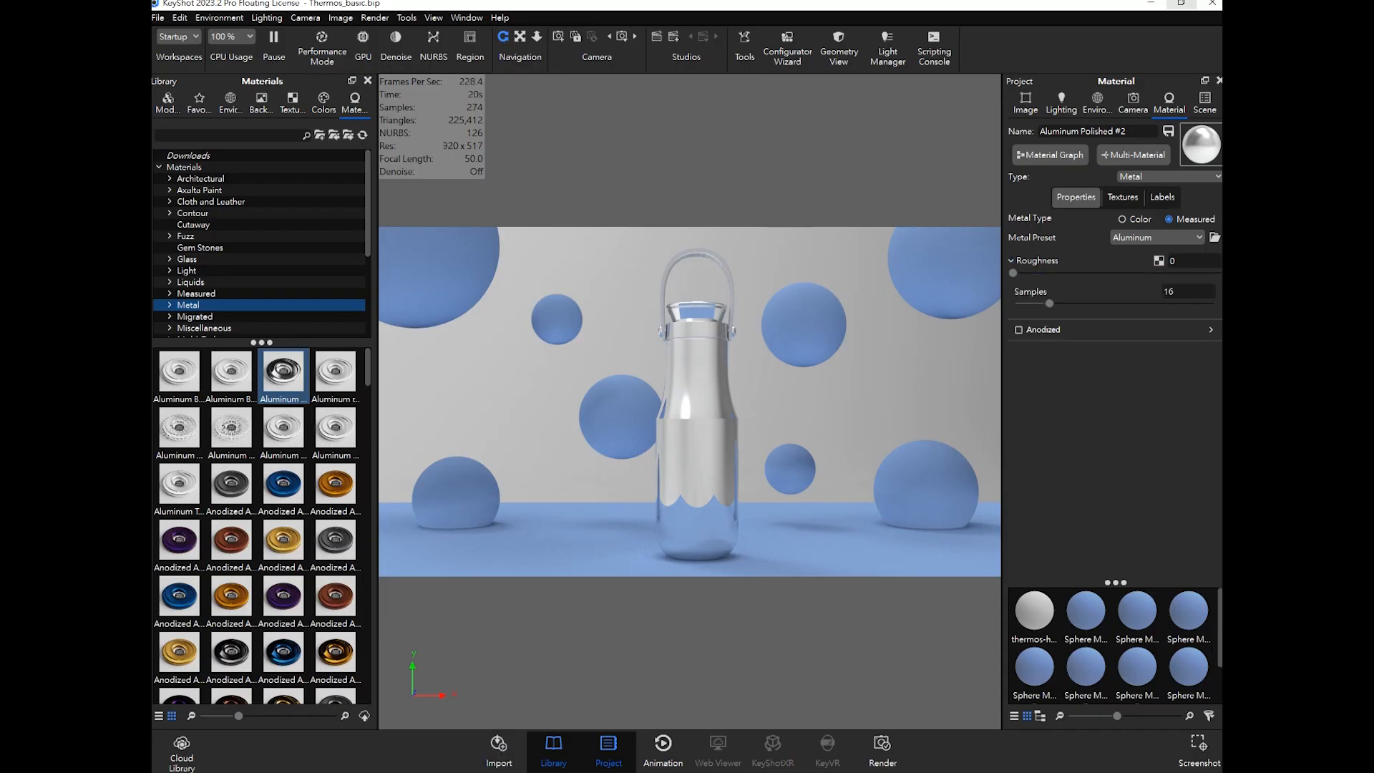
Step: Examine the Matte Metal material example and its settings in the Word notes, then return to KeyShot
left_click(297, 772)
left_click(373, 725)
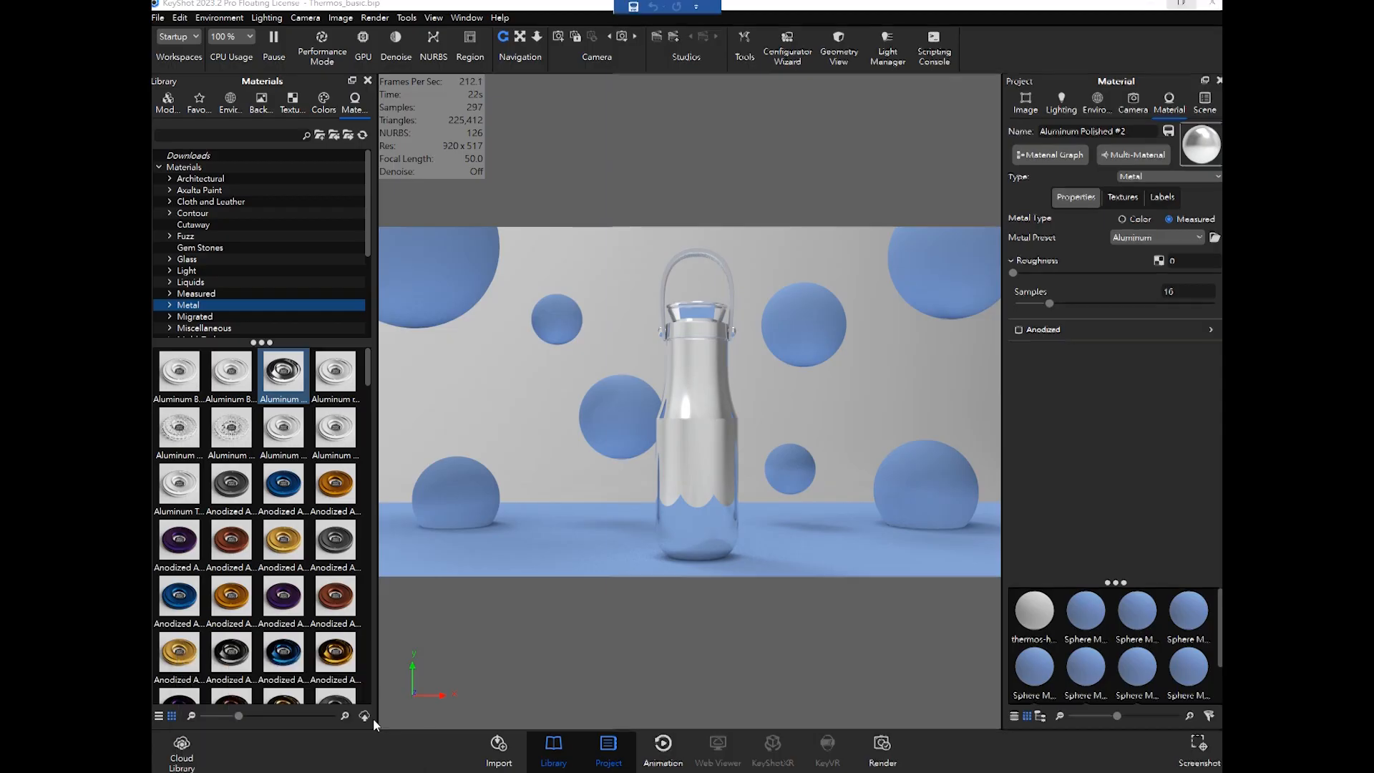
scroll(939, 362, "down", 1)
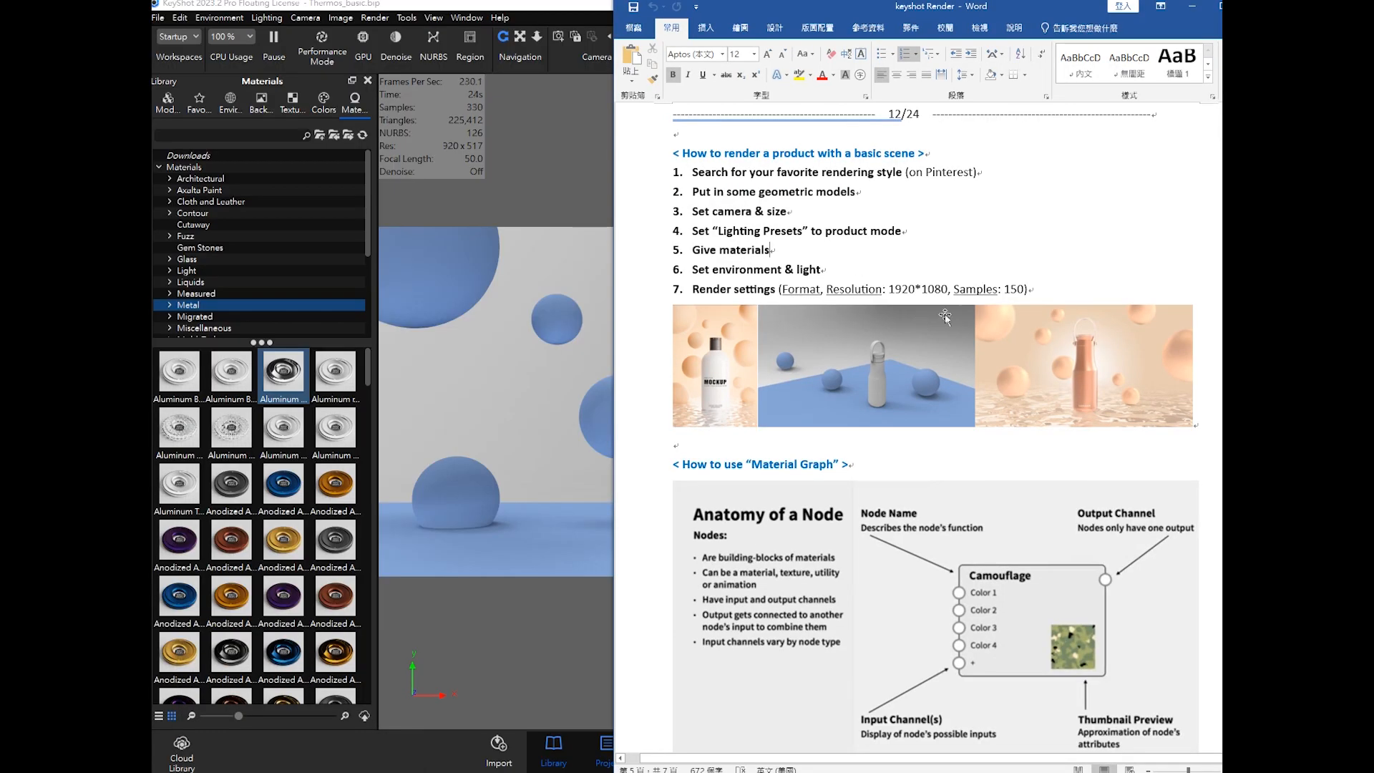
scroll(945, 314, "down", 2)
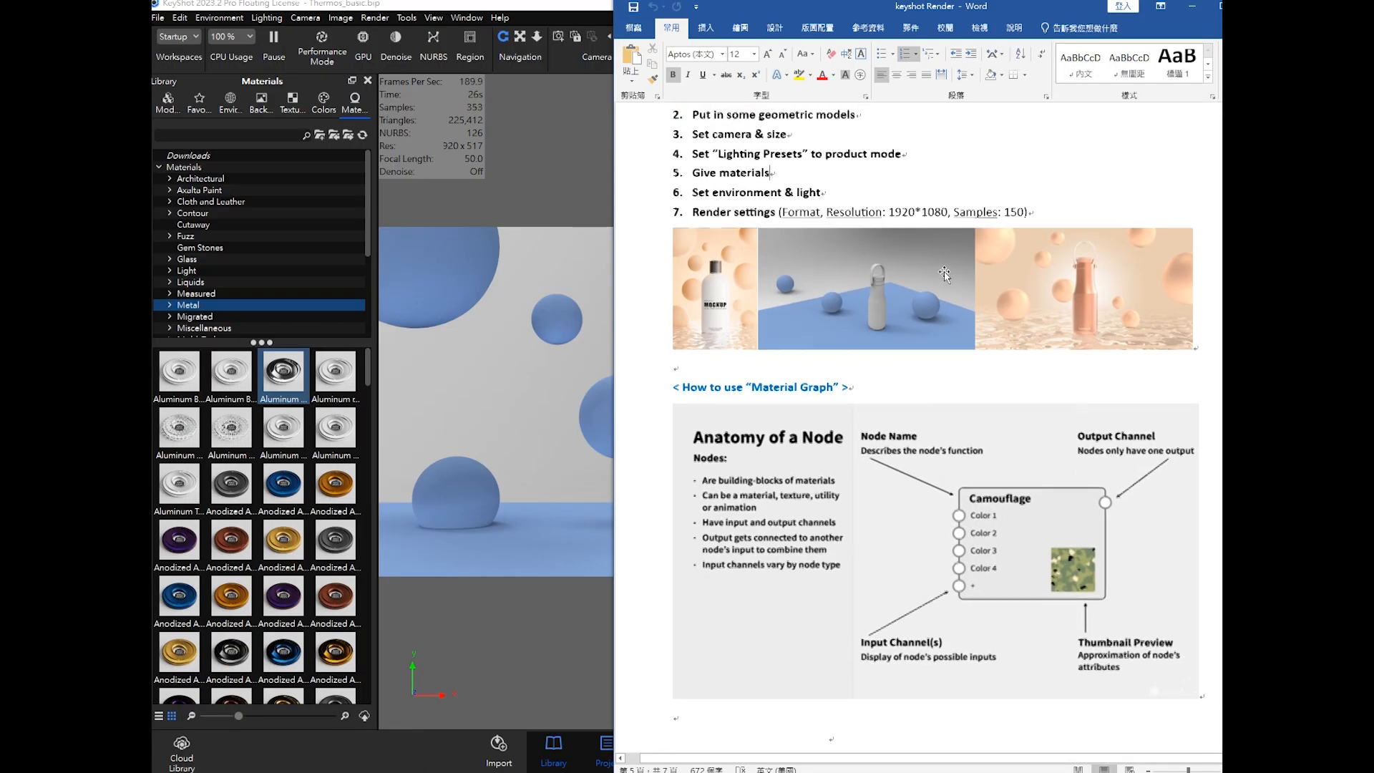
scroll(944, 273, "down", 16)
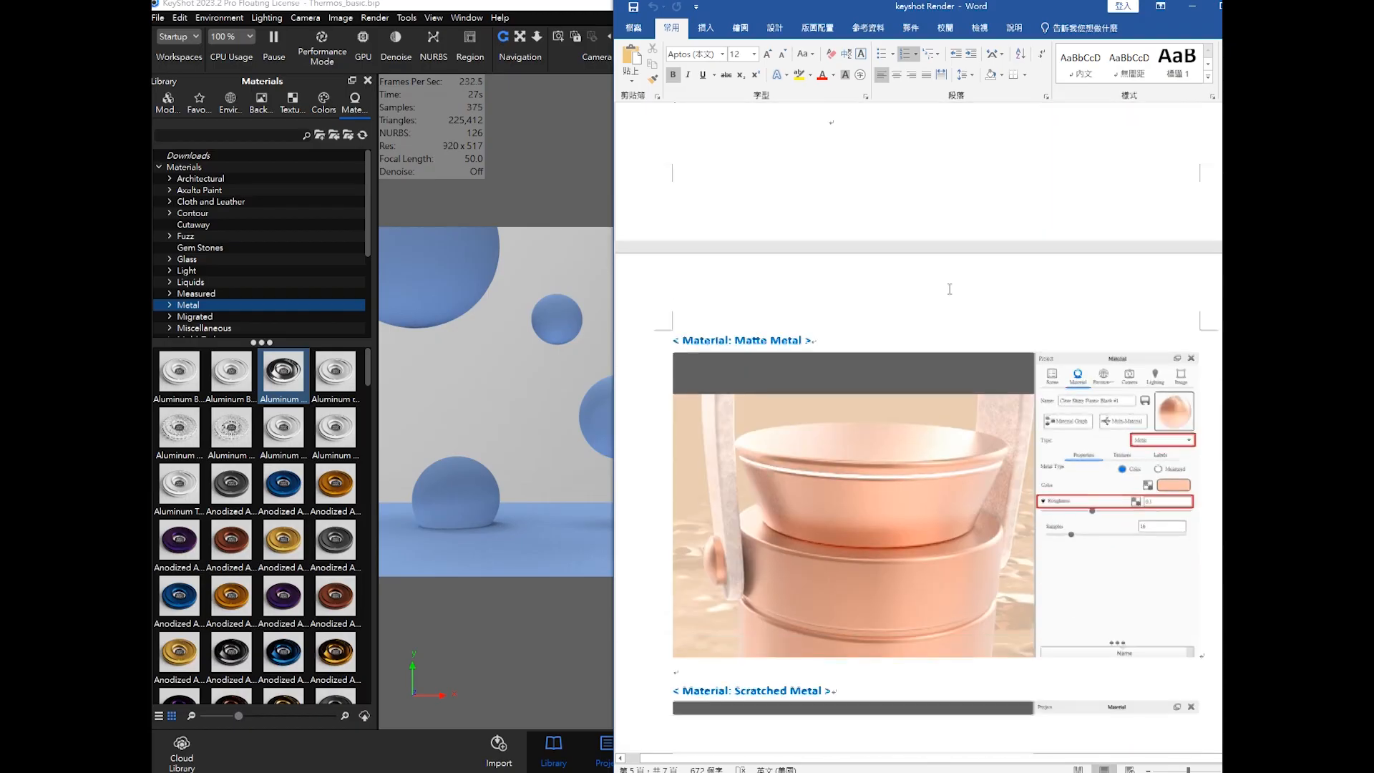
scroll(944, 294, "down", 3)
scroll(859, 309, "down", 1)
scroll(813, 309, "up", 1)
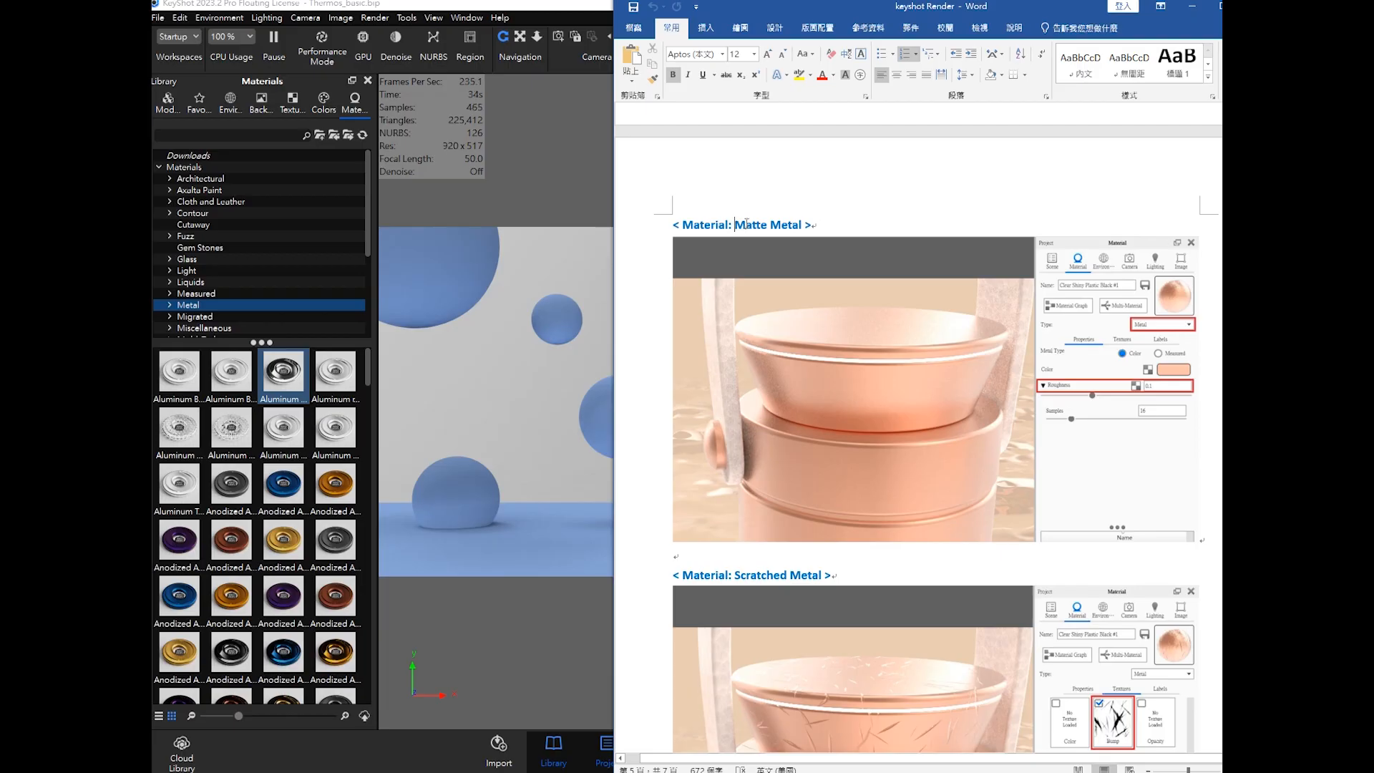
left_click_drag(734, 224, 803, 226)
left_click(907, 230)
left_click(1191, 6)
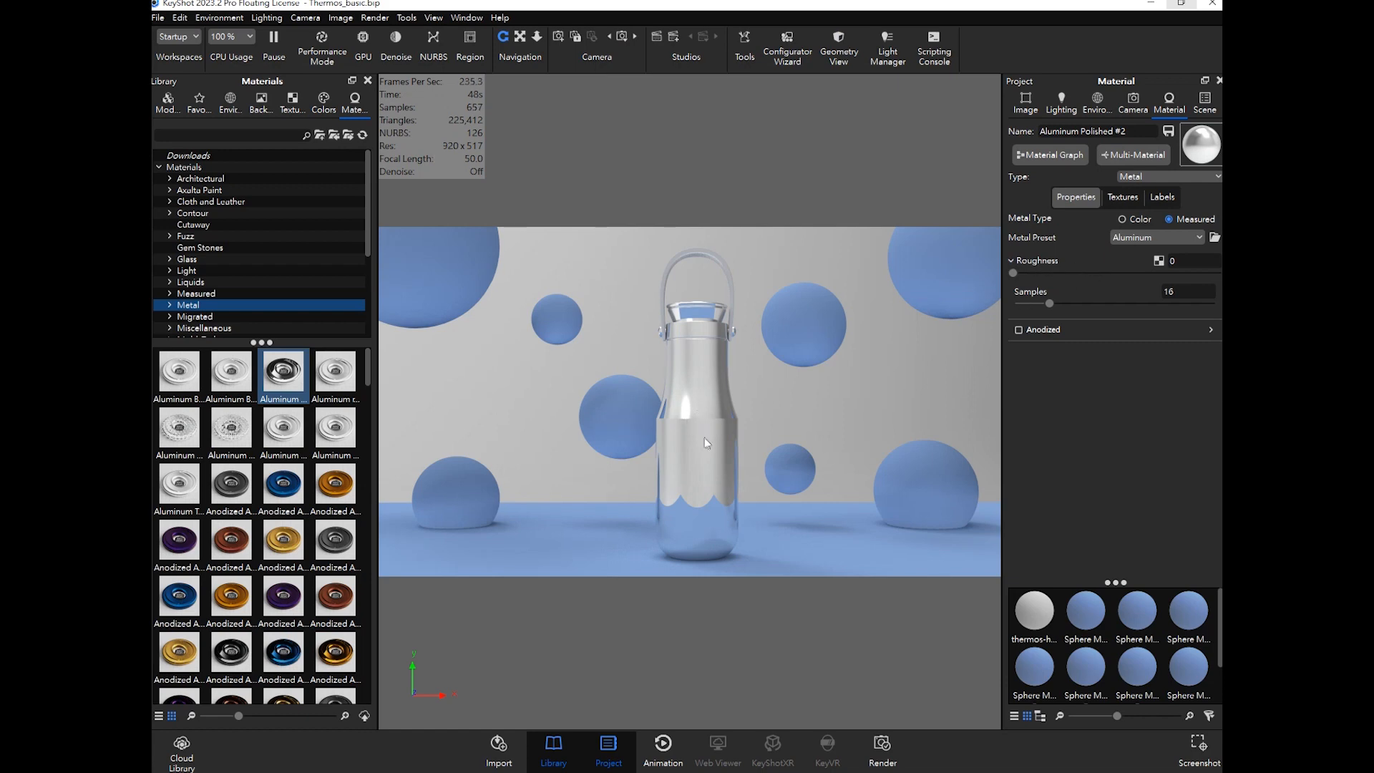
Step: Set the roughness of the thermos's polished aluminum material to 0.1
left_click(1196, 265)
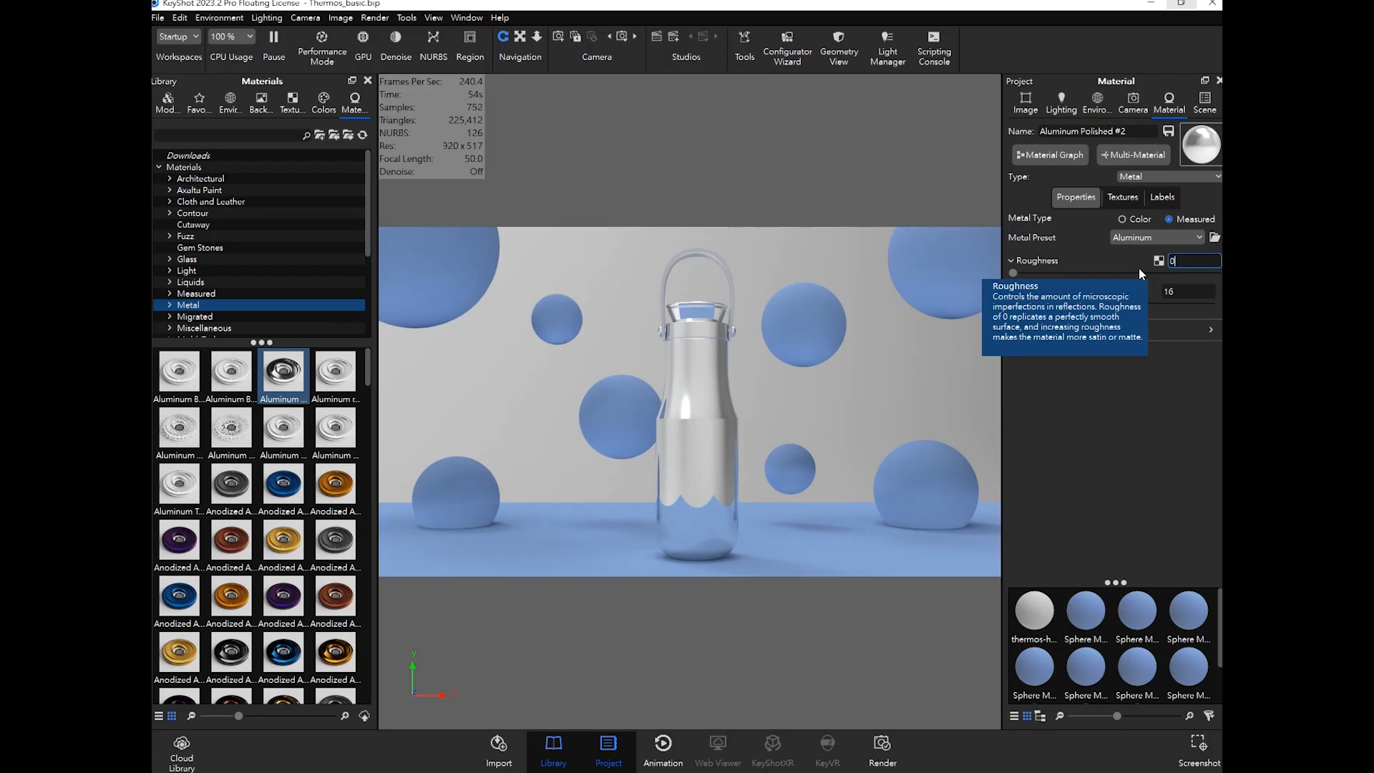
key("Return")
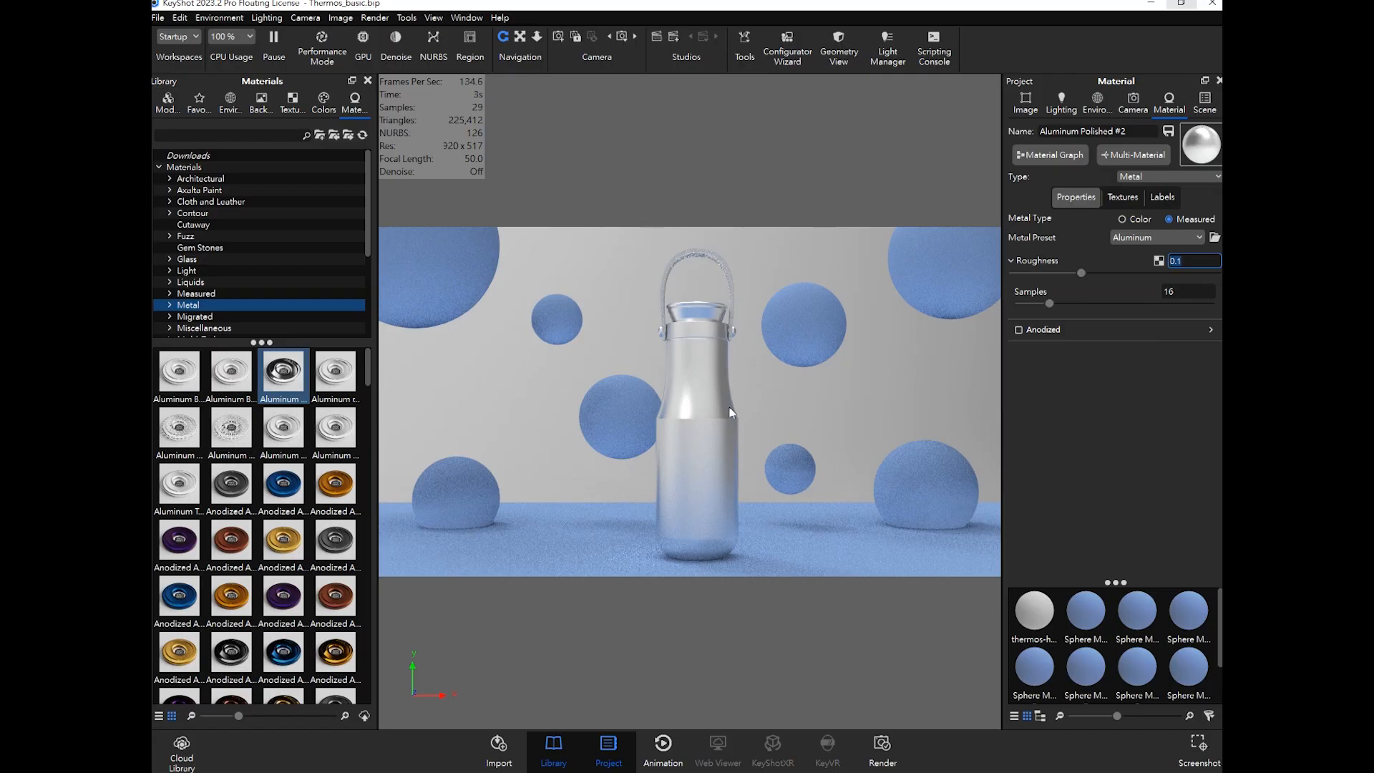
left_click(800, 395)
Step: Switch the aluminum material's metal type to Color and open its color for editing
left_click(1129, 220)
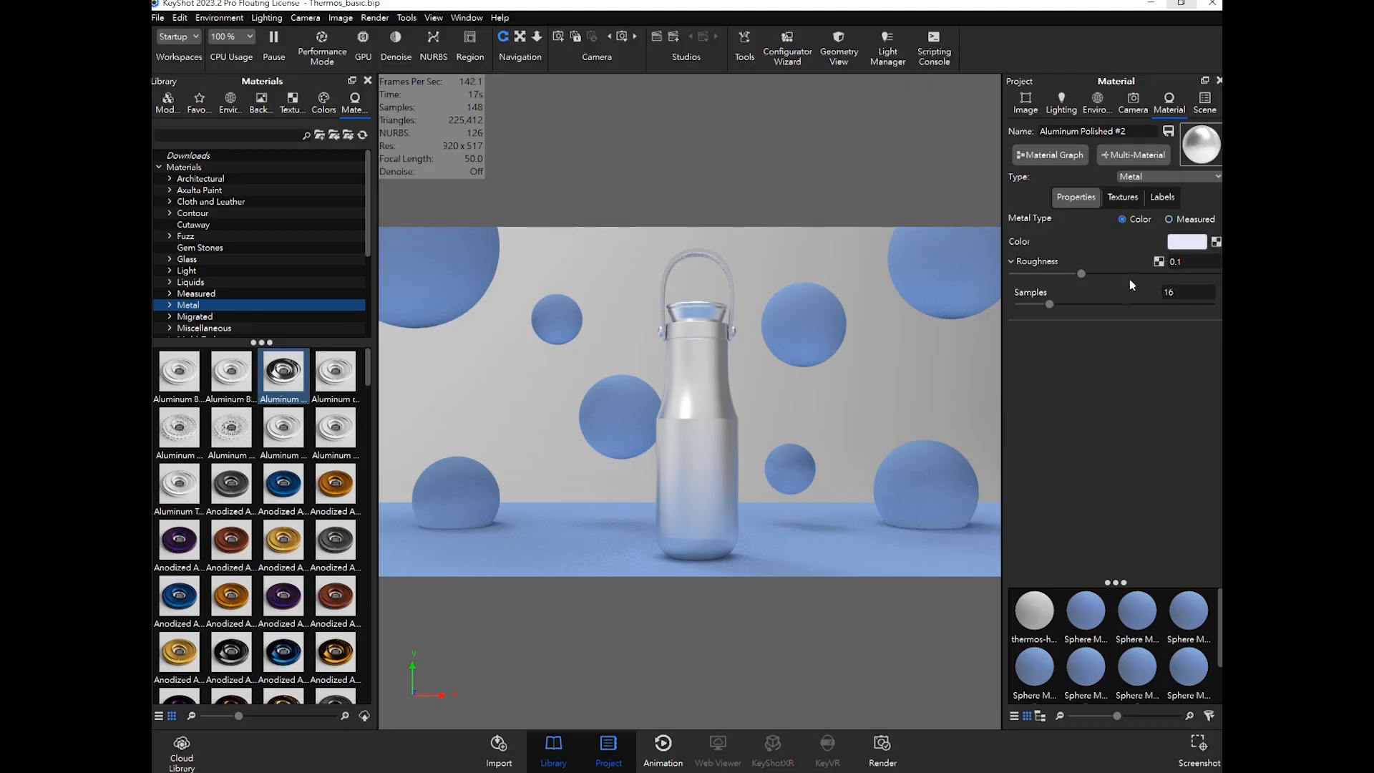
left_click(1180, 244)
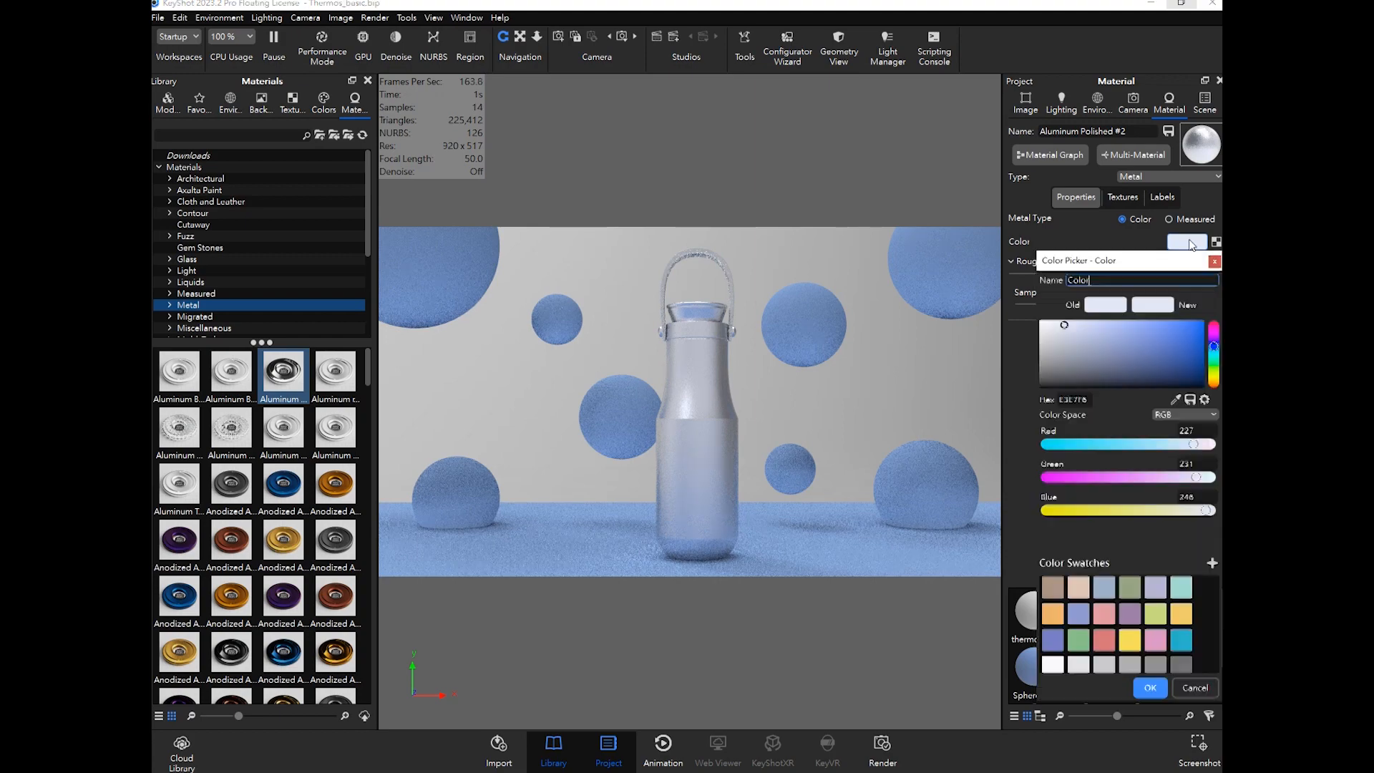
left_click_drag(1150, 266, 1109, 247)
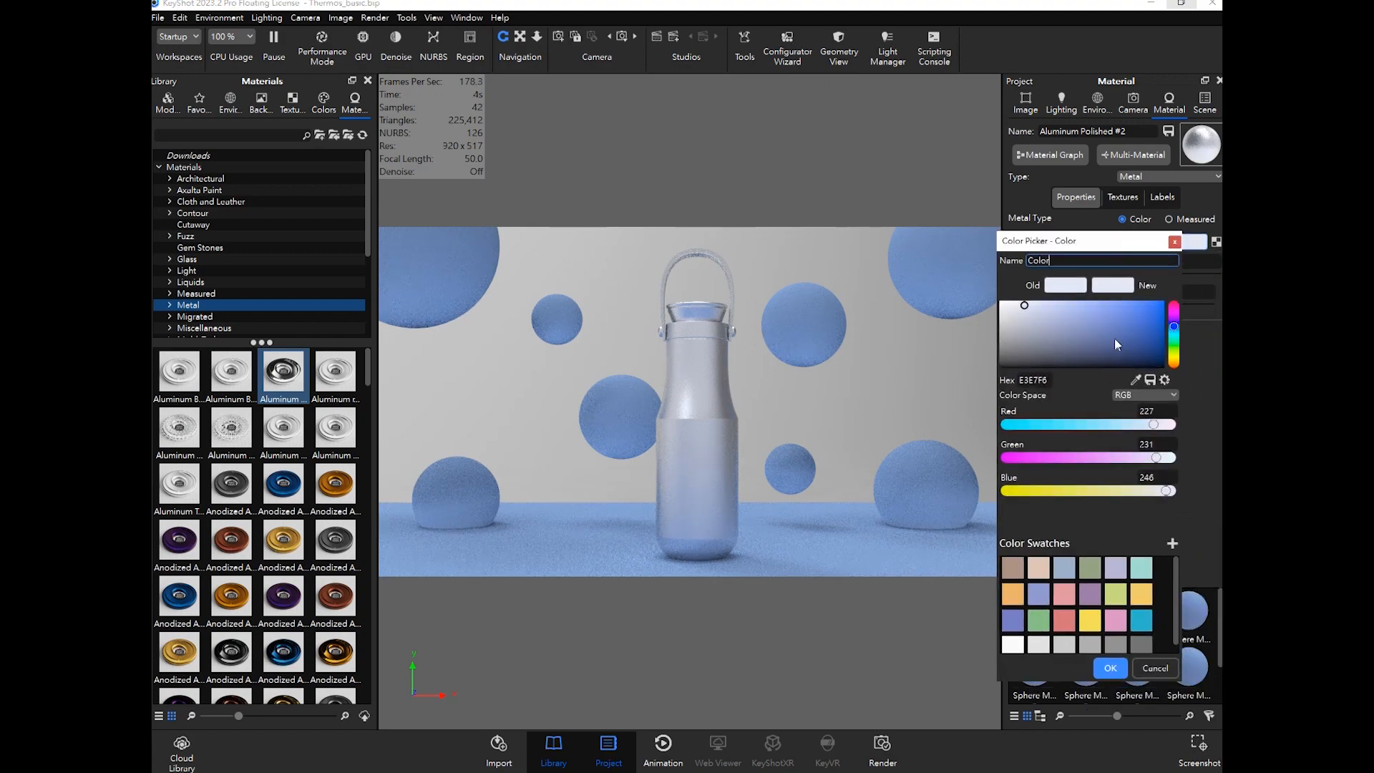
Step: Try out blue, green, Moderate red, Light skin and Purplish blue as the metal color
left_click_drag(1113, 320, 1134, 306)
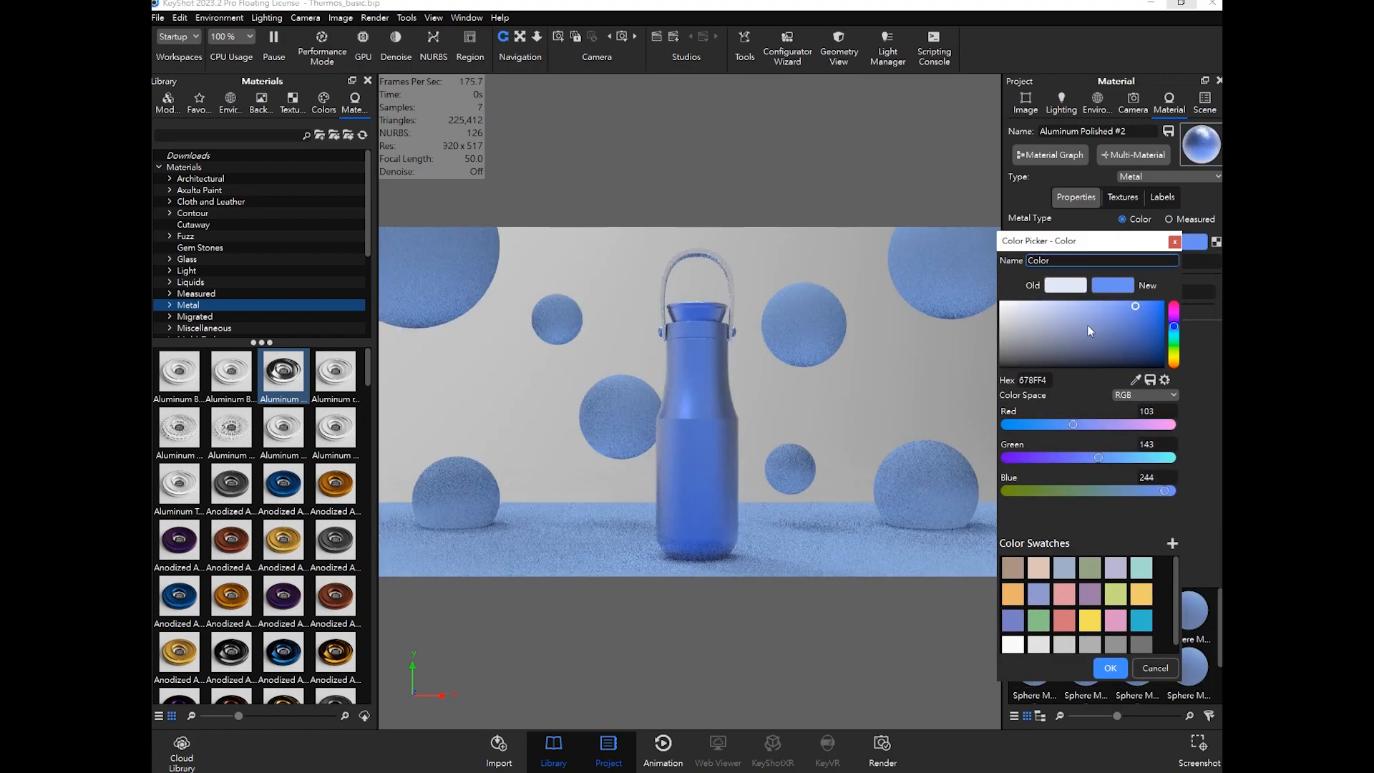
mouse_move(1143, 335)
left_mouse_down()
mouse_move(1145, 351)
mouse_move(1174, 339)
mouse_move(1174, 354)
left_mouse_up()
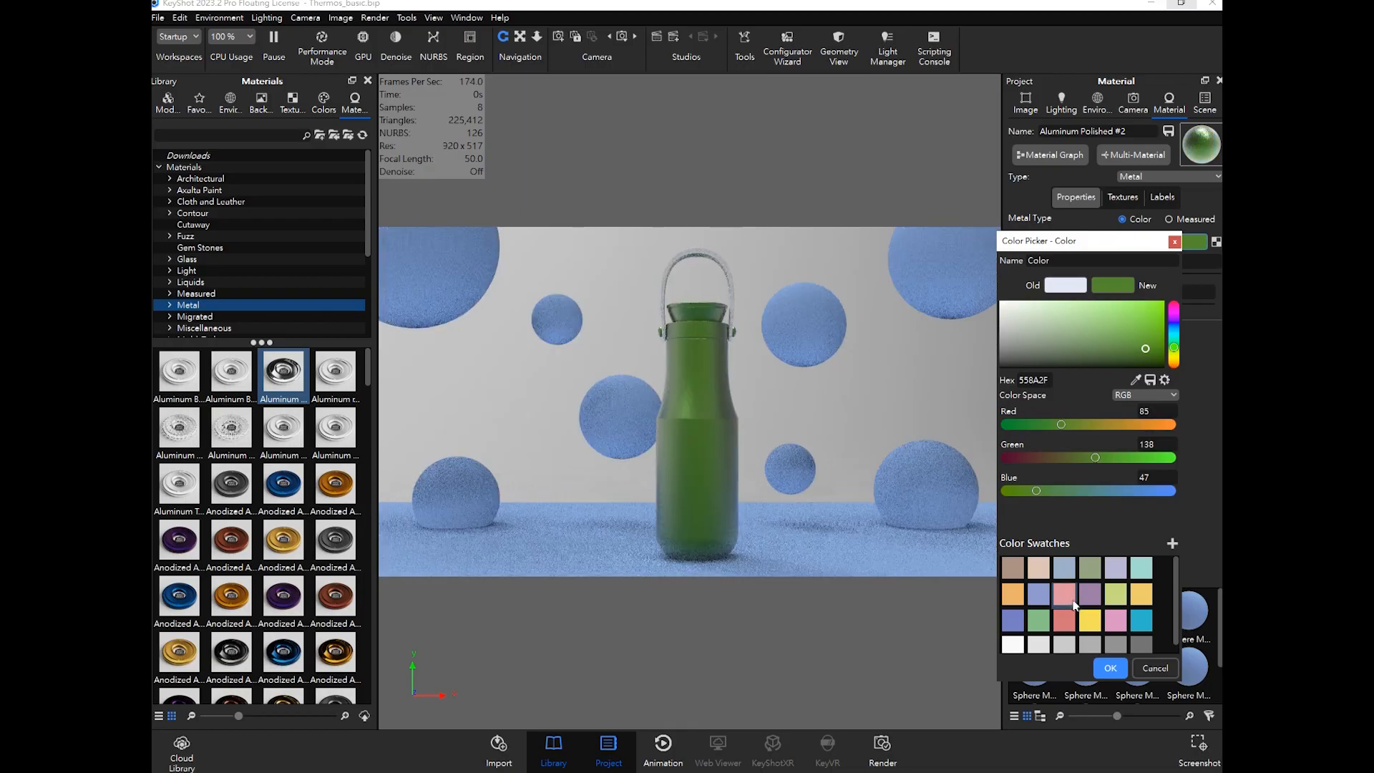
left_click(1064, 594)
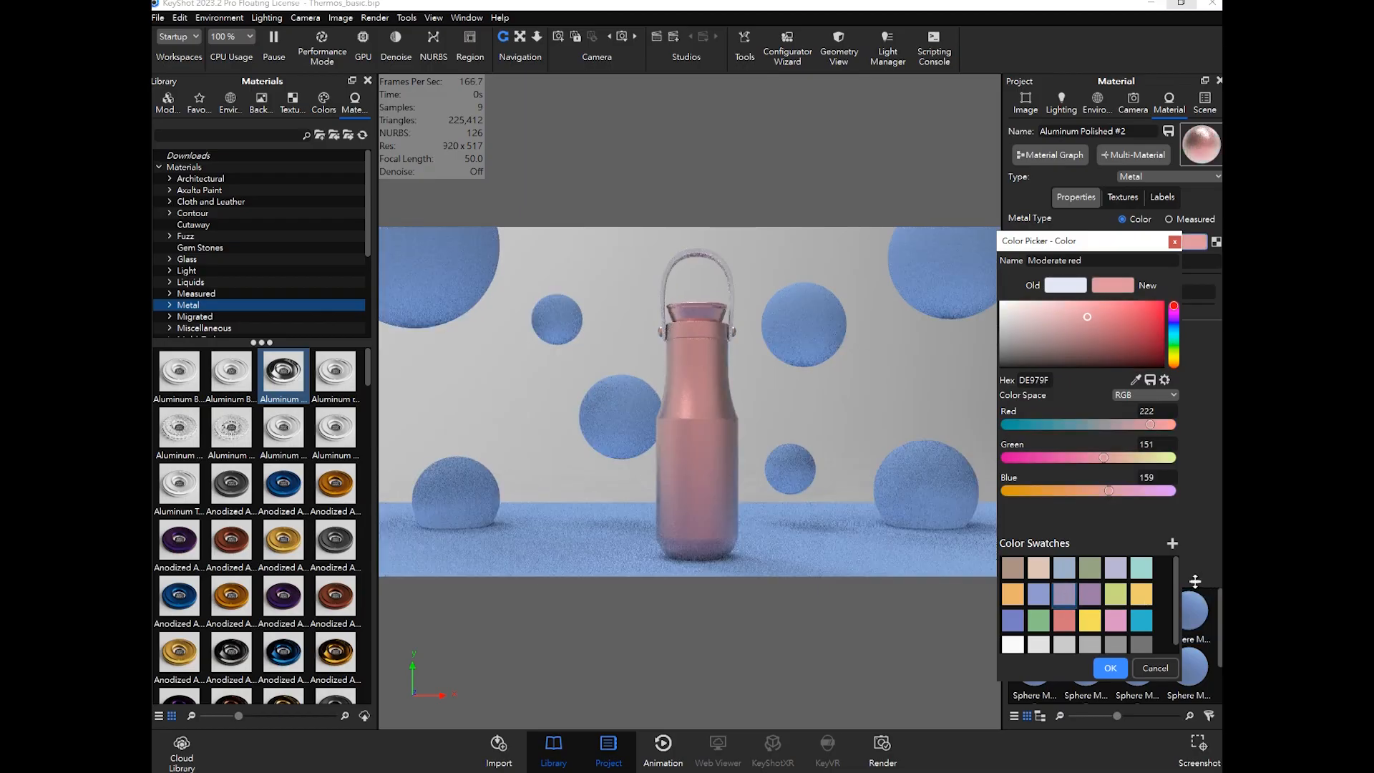
left_click(1039, 577)
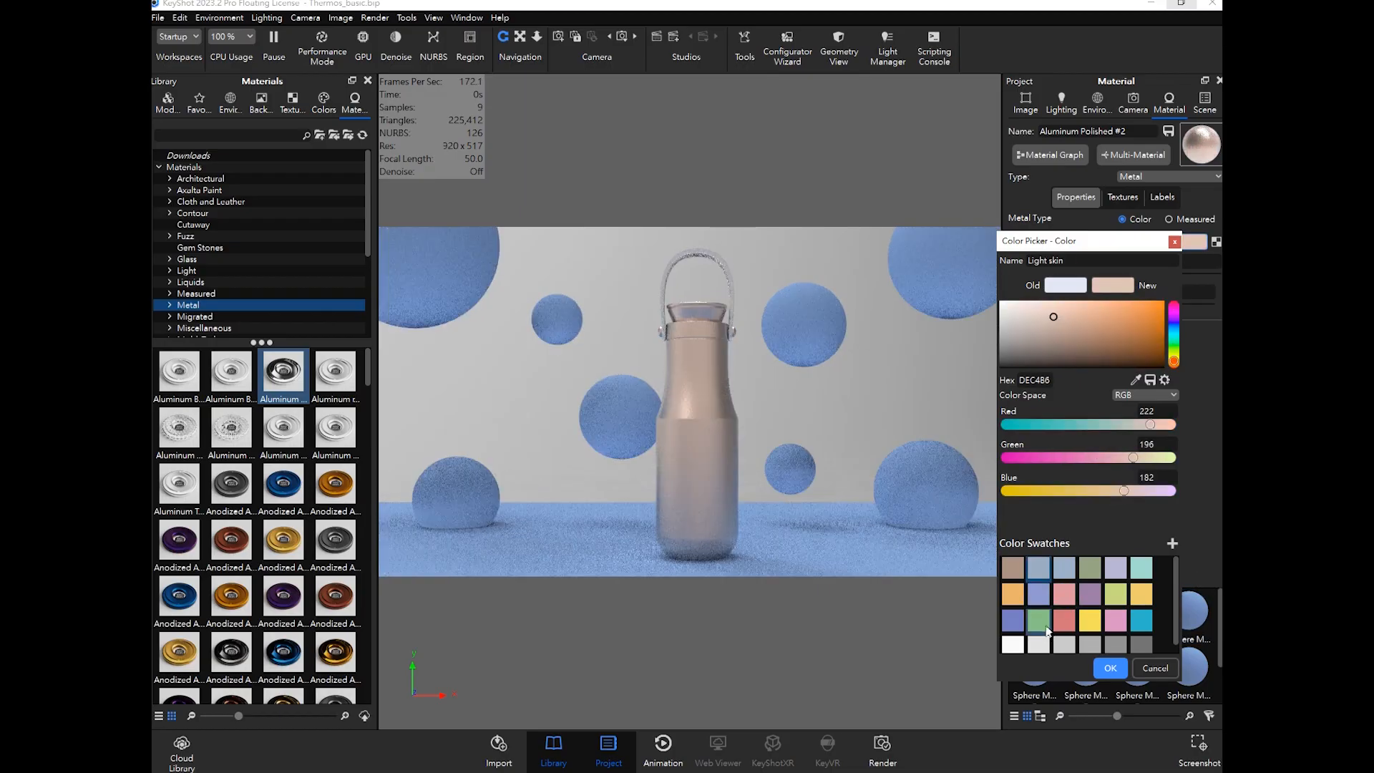
left_click(1038, 595)
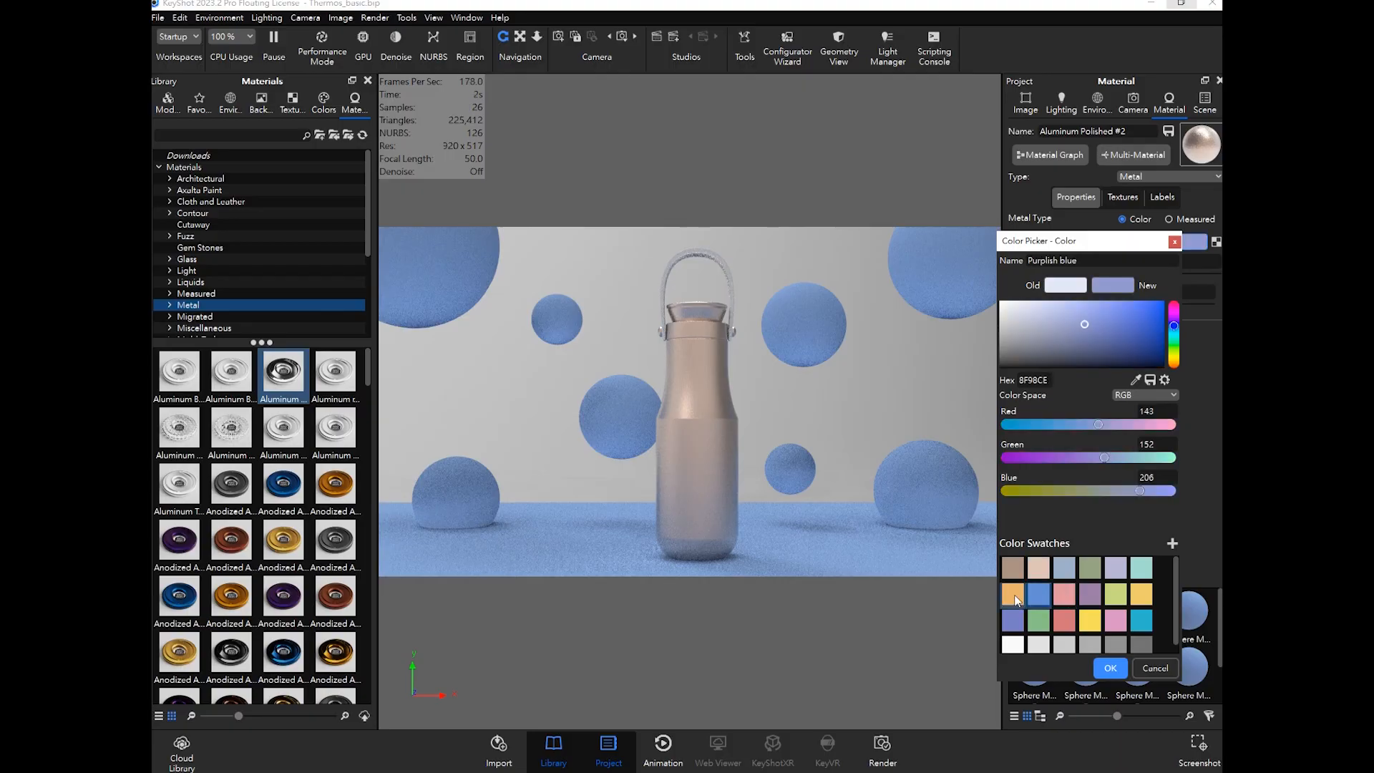
Step: Set the thermos's metal color to the Orange swatch
left_click(1014, 597)
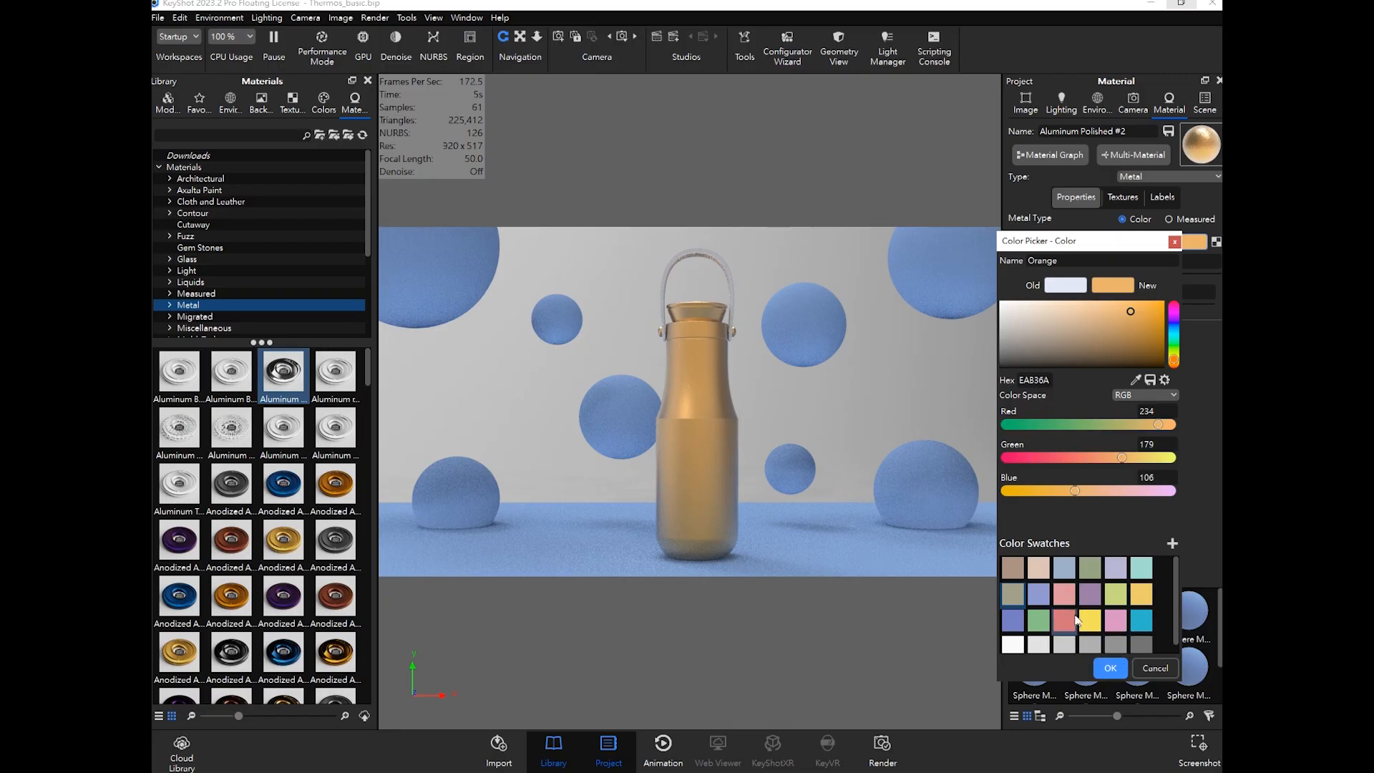
left_click(1108, 663)
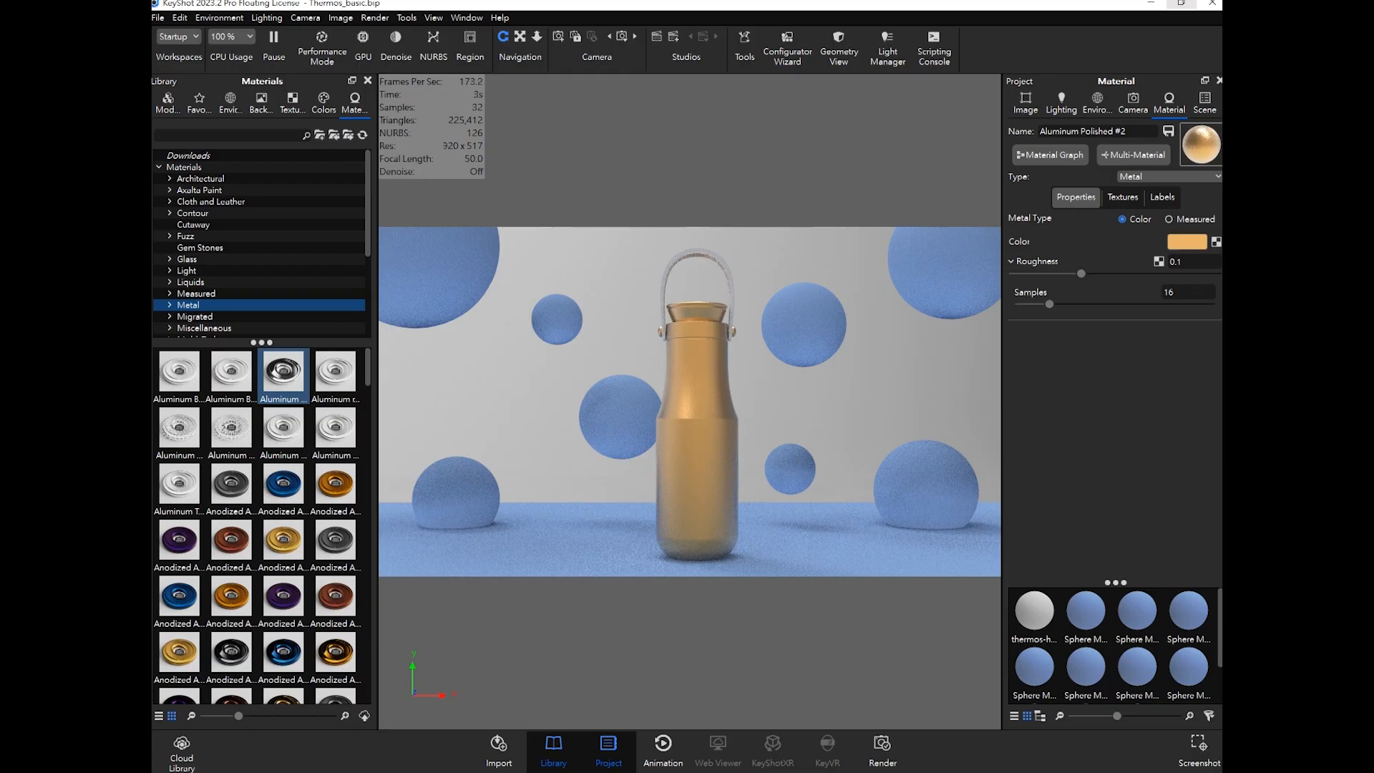
Step: Apply the Leather White 1000mm material from the library's Cloth and Leather category to the thermos handle
mouse_move(374, 713)
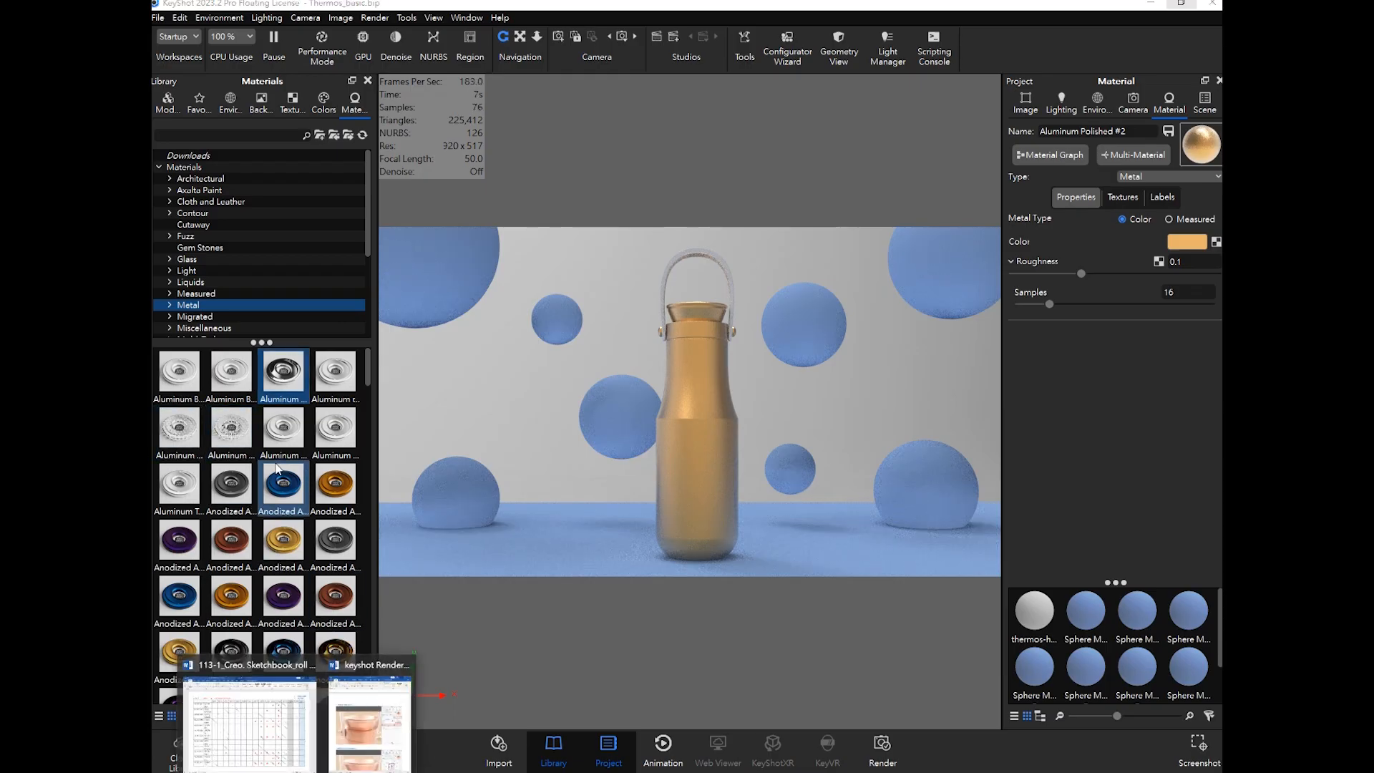
scroll(269, 435, "down", 15)
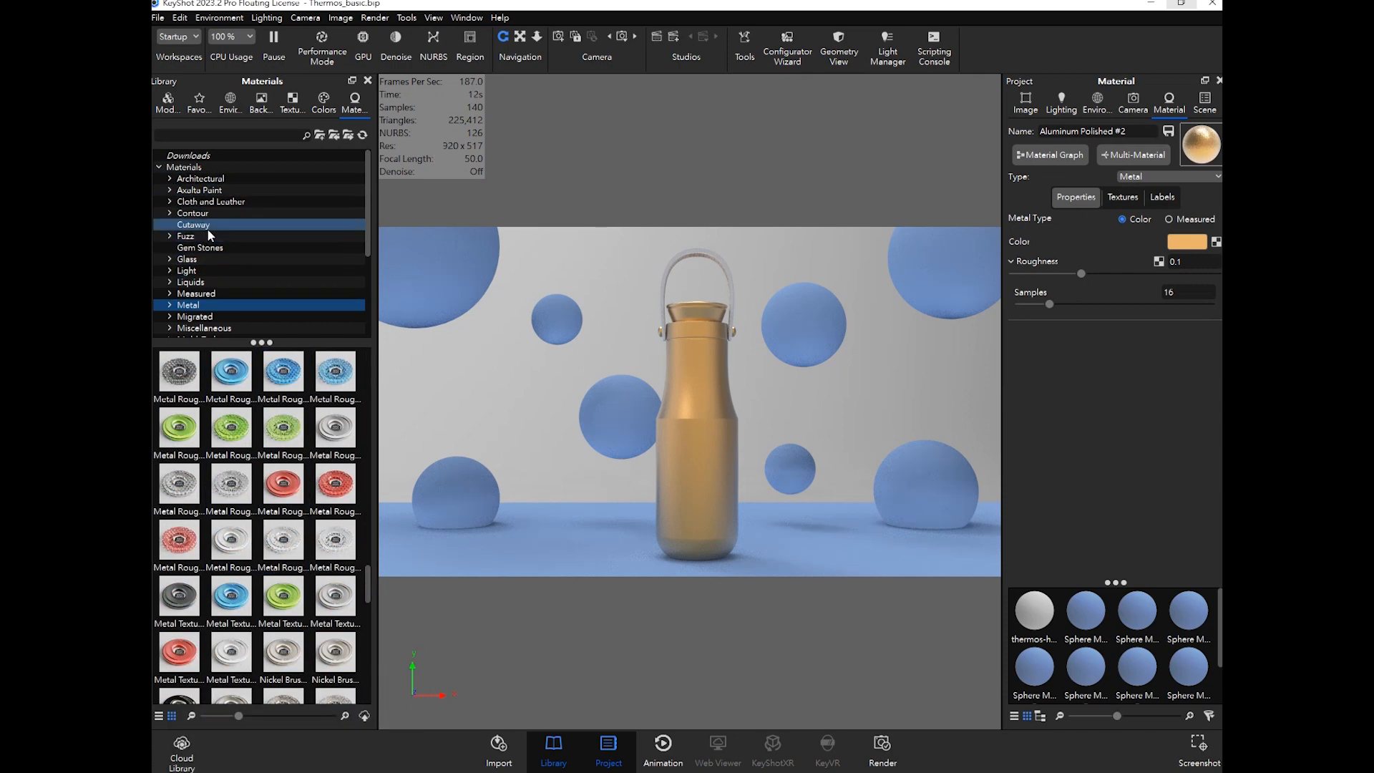
left_click(213, 201)
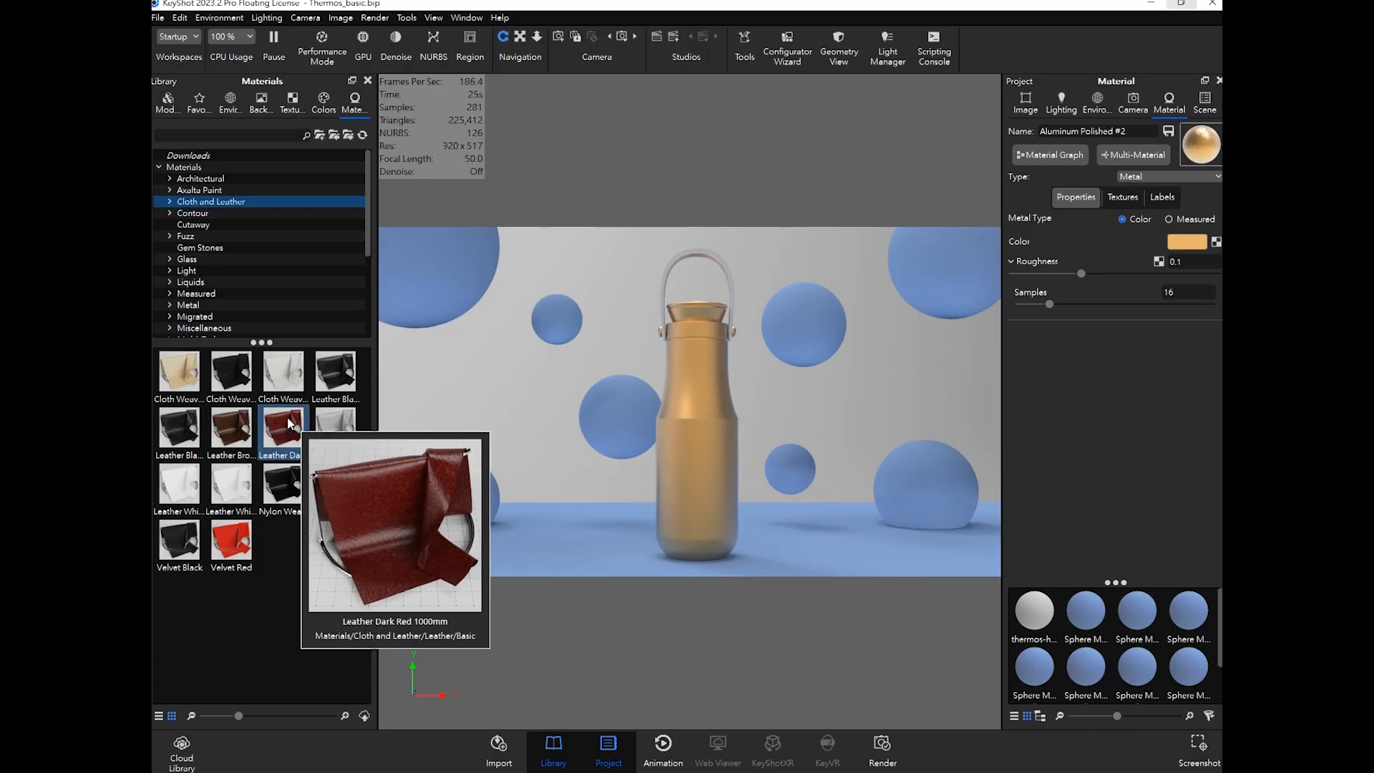
mouse_move(349, 438)
mouse_move(202, 486)
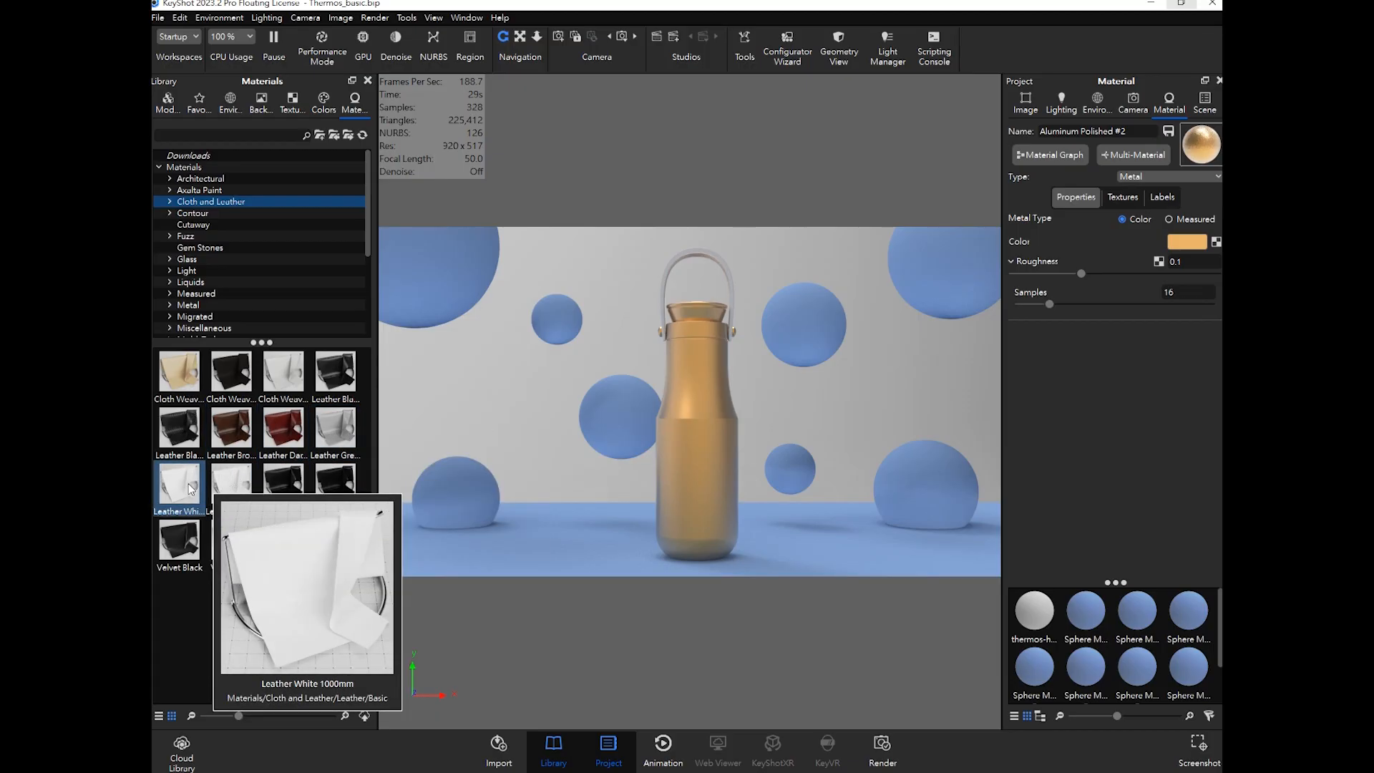
left_click_drag(182, 491, 697, 255)
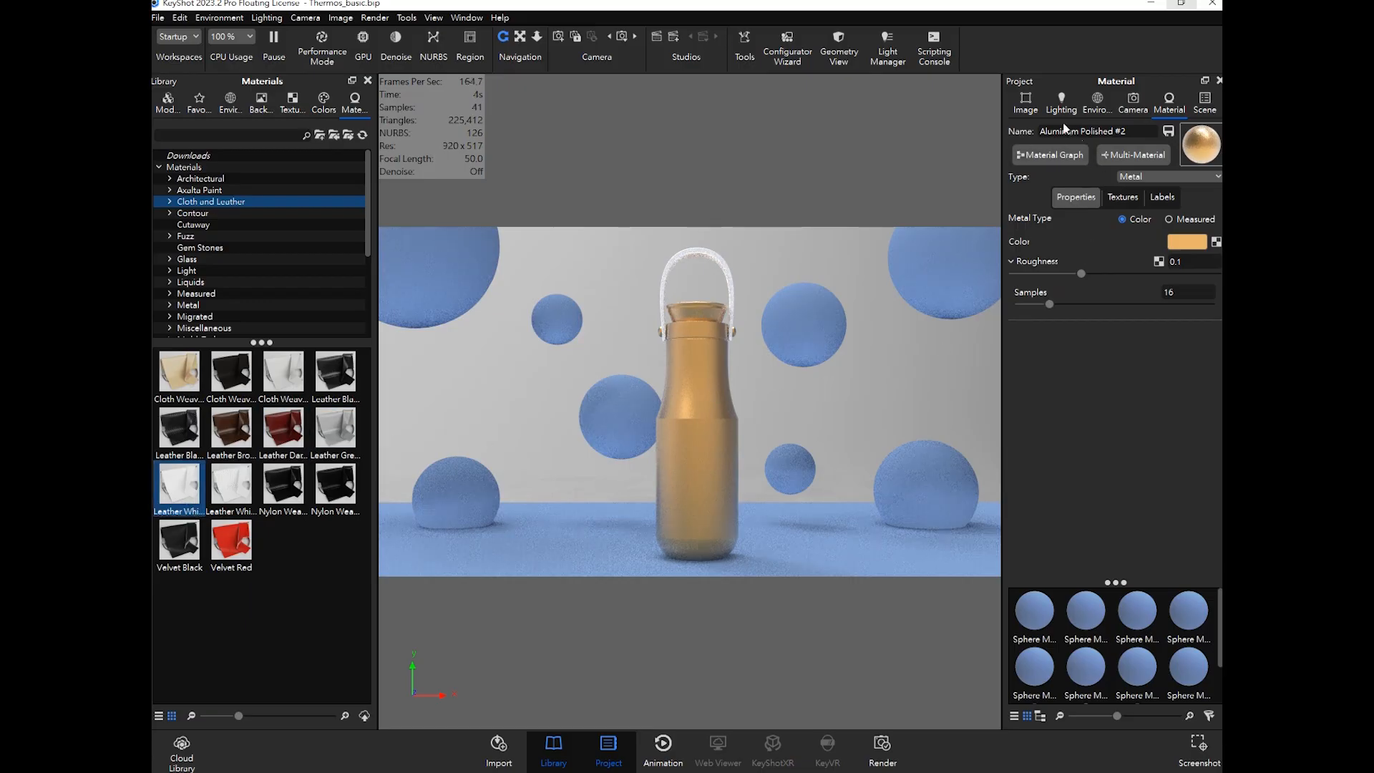
Step: Examine the thermos cap and handle joint up close and display the scene's list of parts
scroll(817, 350, "up", 3)
left_click_drag(813, 337, 753, 472)
scroll(753, 473, "up", 6)
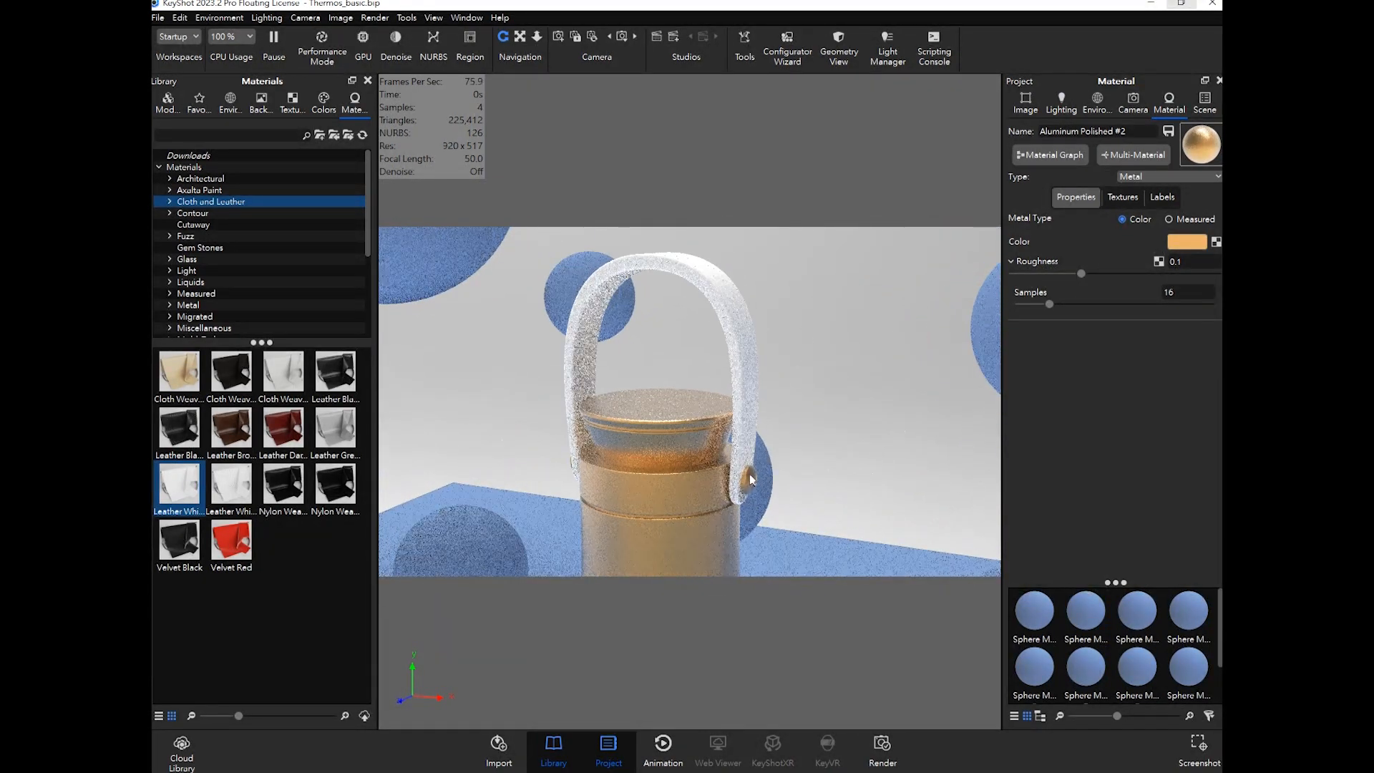
scroll(748, 439, "up", 2)
scroll(747, 440, "up", 4)
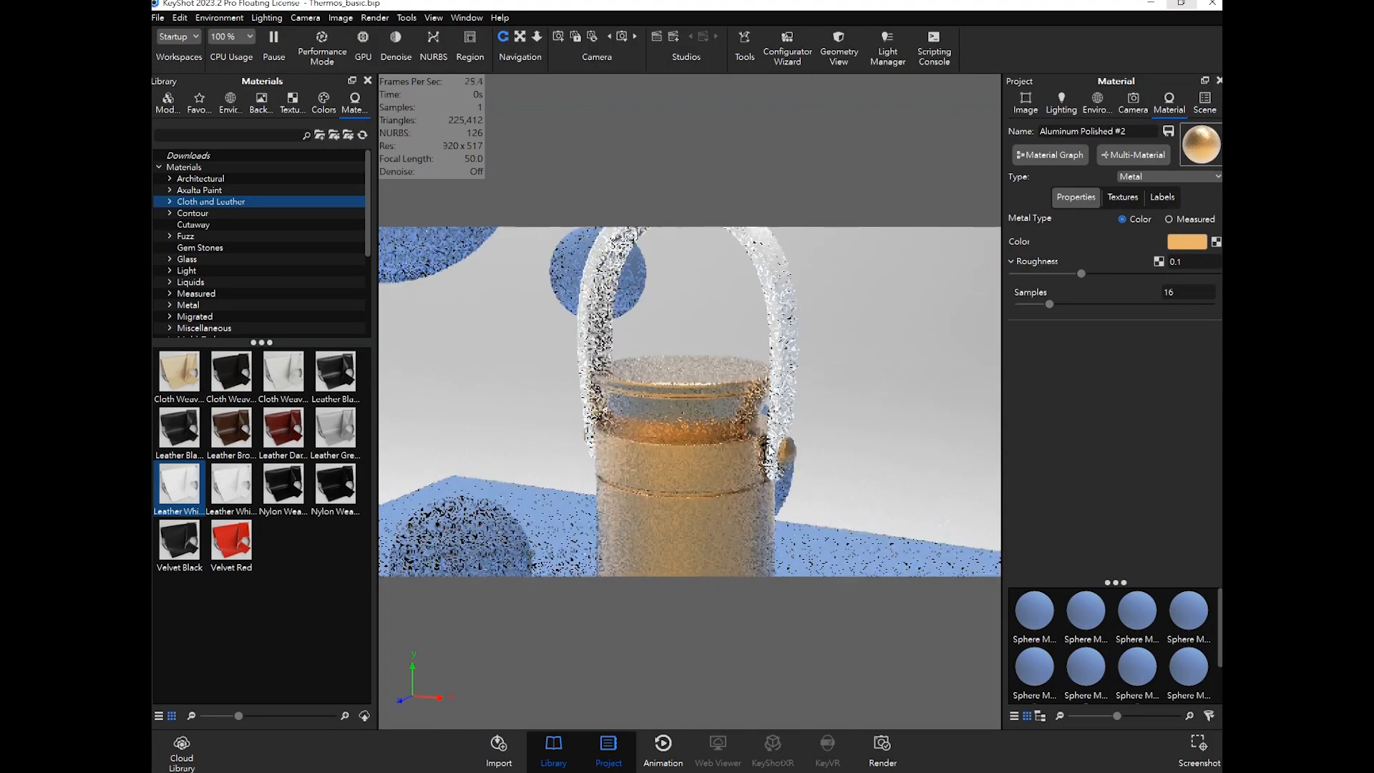
middle_click_drag(826, 471, 802, 477)
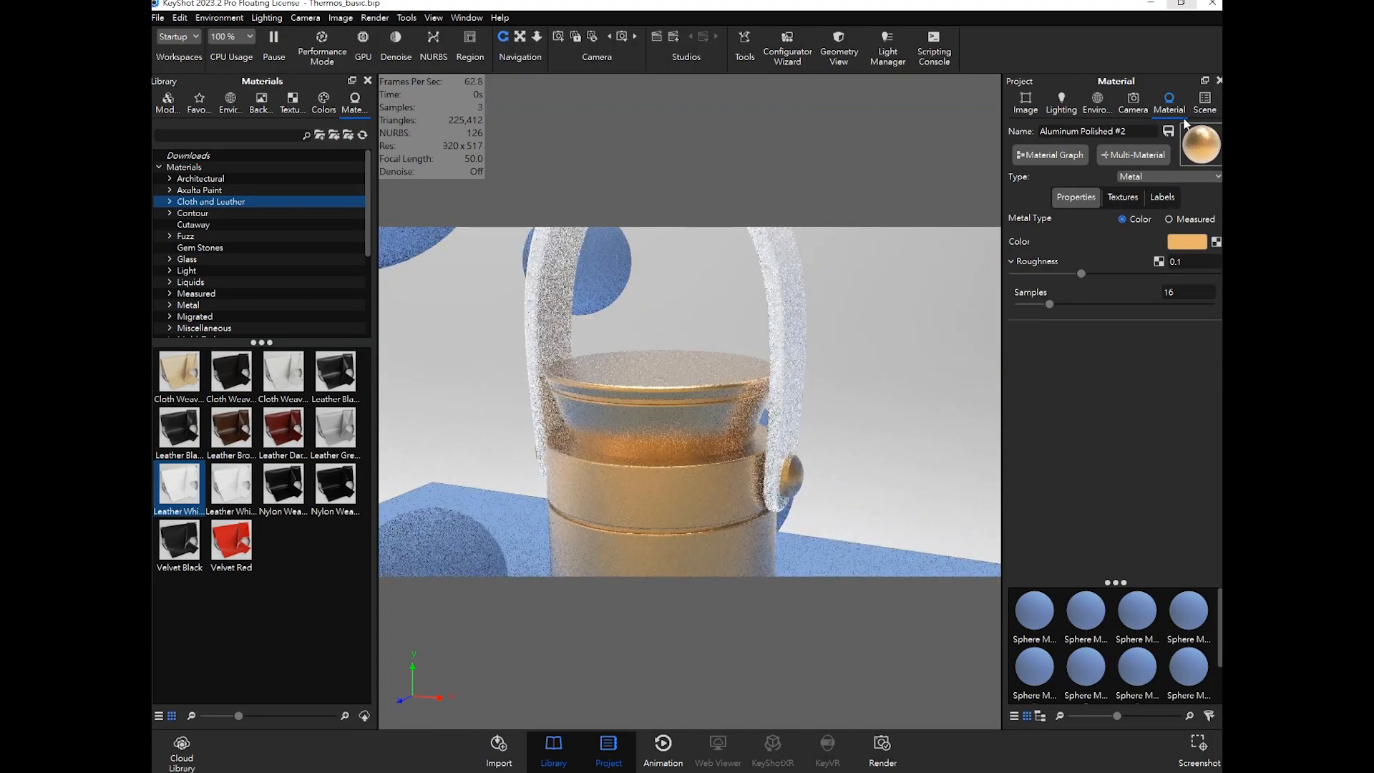
left_click(1205, 104)
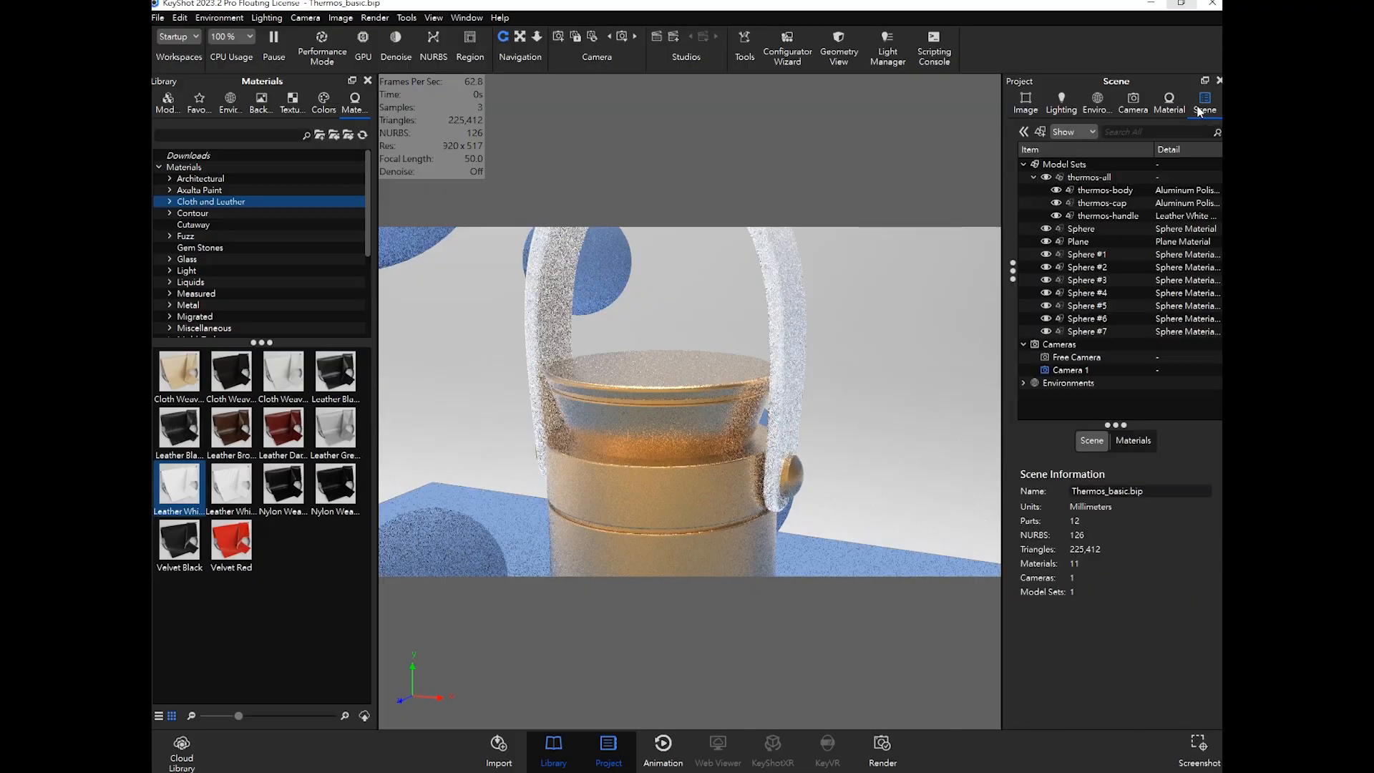
Step: Open the Split Object Surfaces tool for the thermos body
left_click(791, 473)
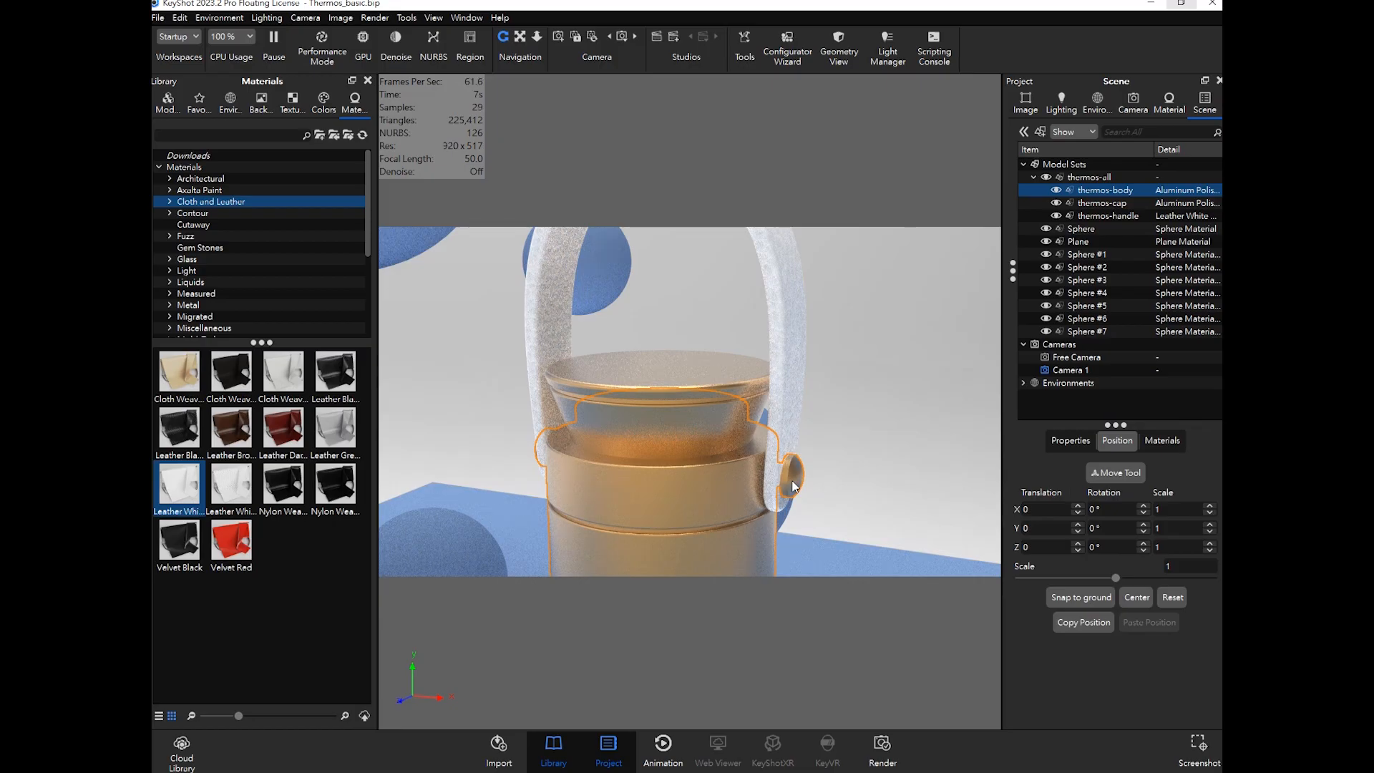
right_click(793, 475)
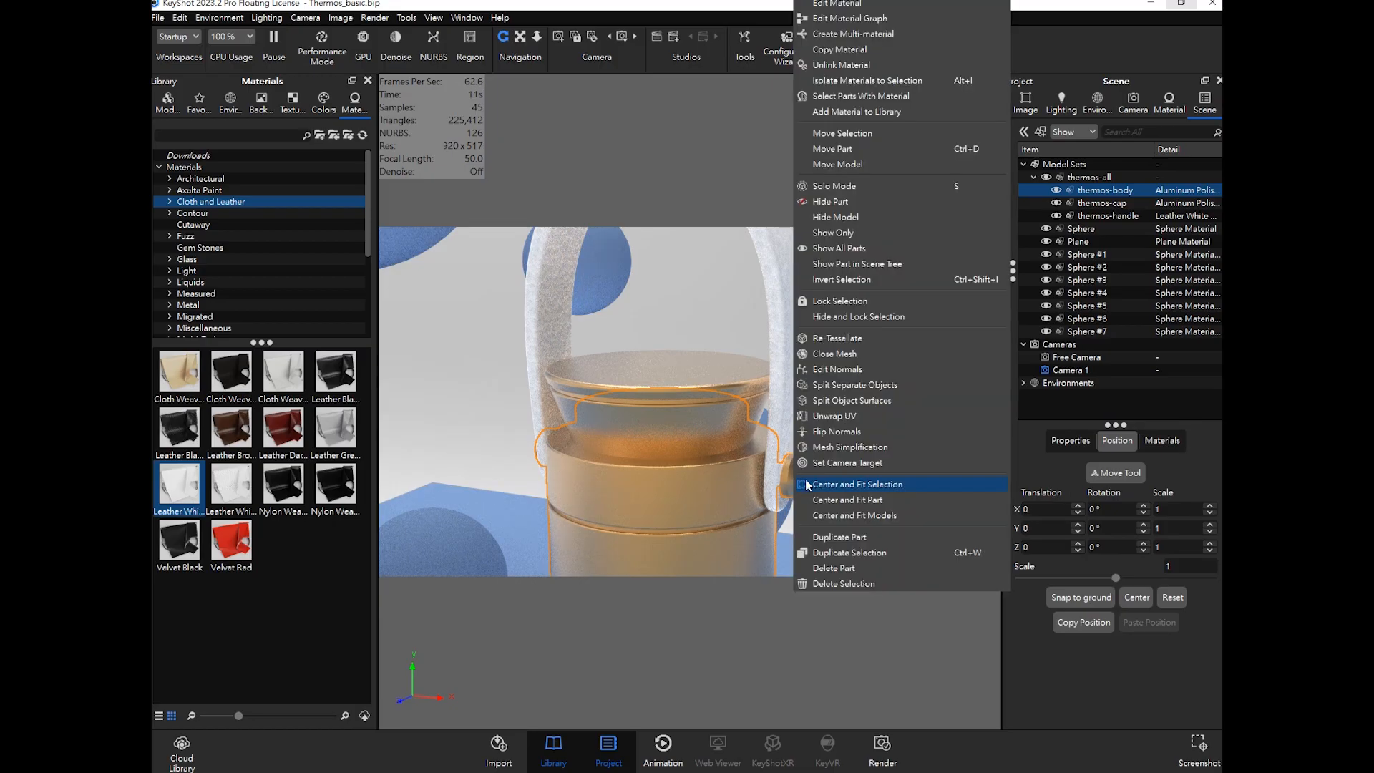
left_click(886, 400)
Step: Pick the outer surfaces of one handle knob on the thermos body for splitting
scroll(772, 435, "down", 9)
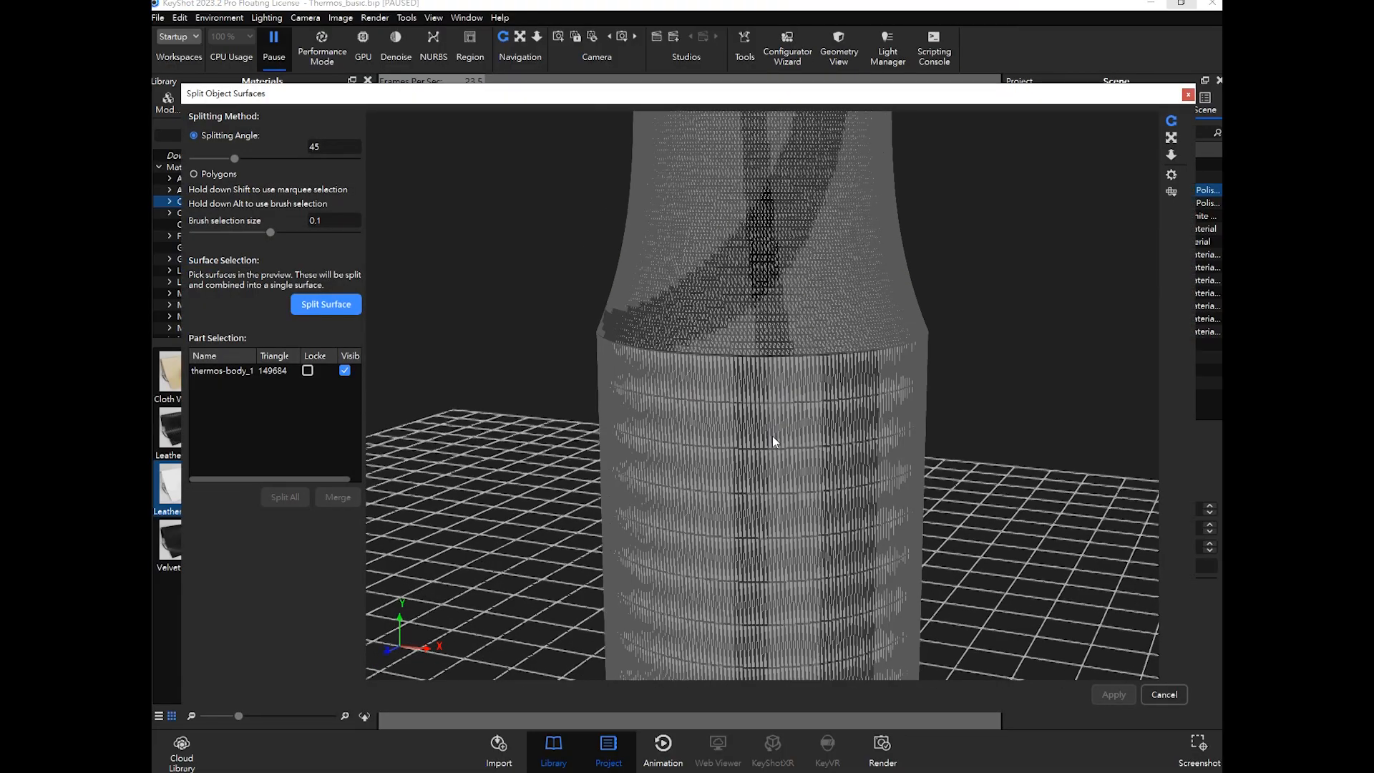
scroll(839, 347, "up", 1)
middle_click_drag(865, 206, 741, 568)
scroll(719, 363, "up", 6)
scroll(754, 325, "up", 4)
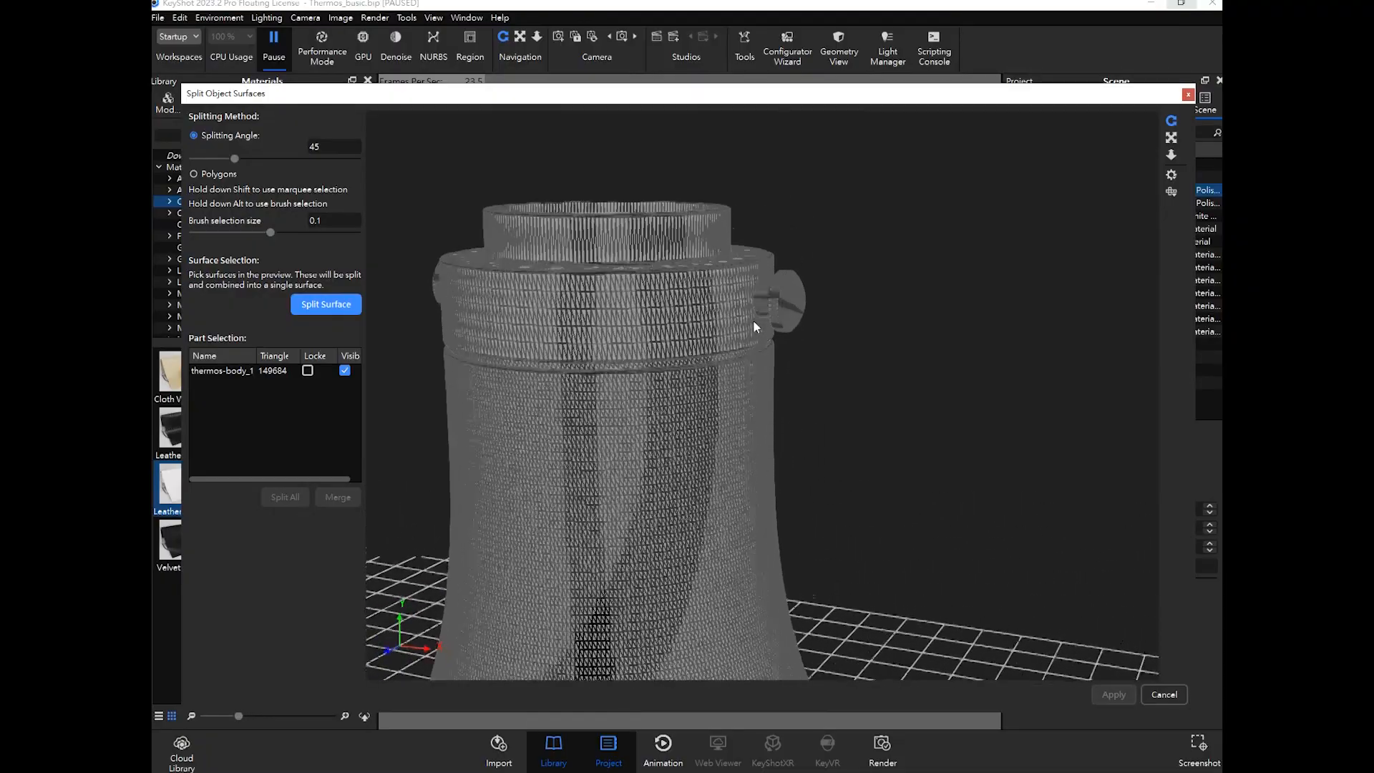
scroll(699, 300, "up", 1)
middle_click_drag(682, 298, 870, 466)
left_click_drag(870, 470, 952, 419)
scroll(954, 418, "up", 5)
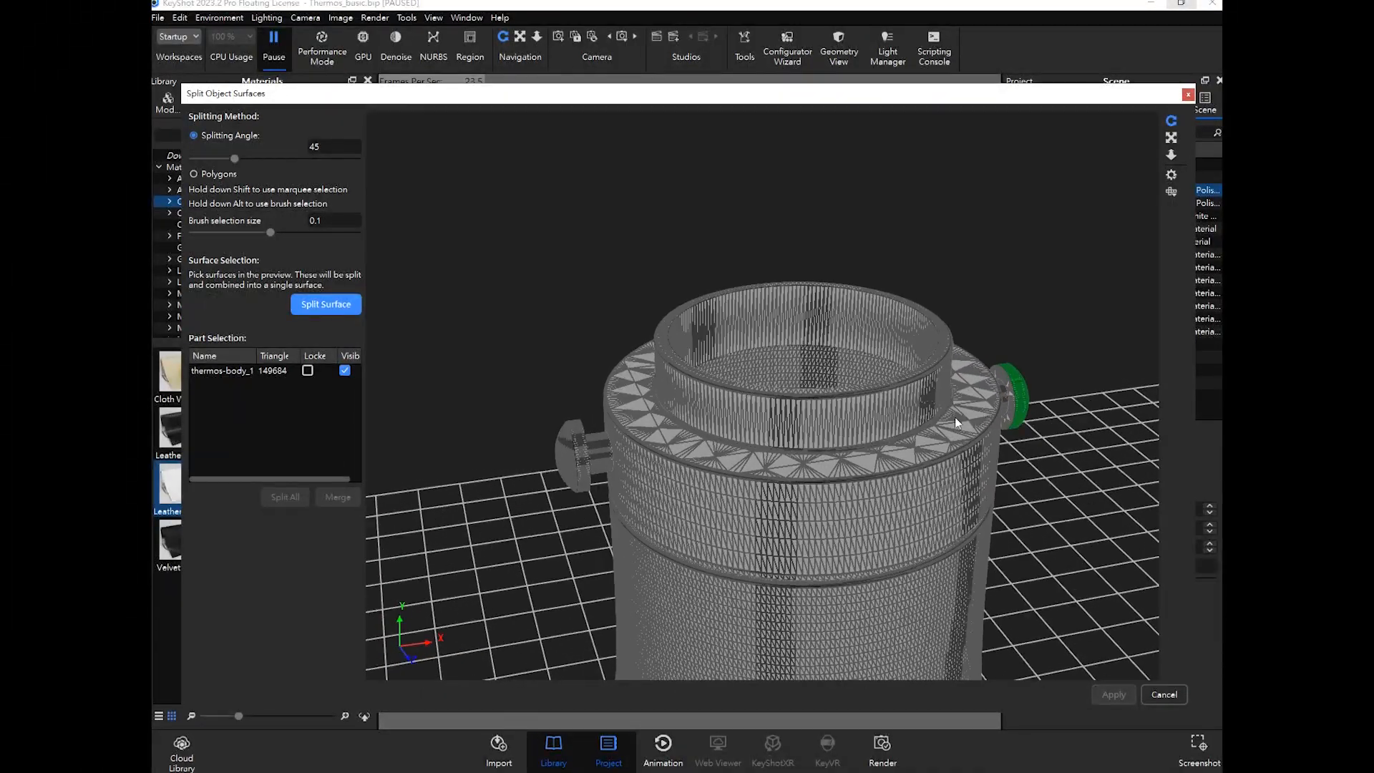
middle_click_drag(957, 413, 830, 402)
scroll(905, 393, "up", 2)
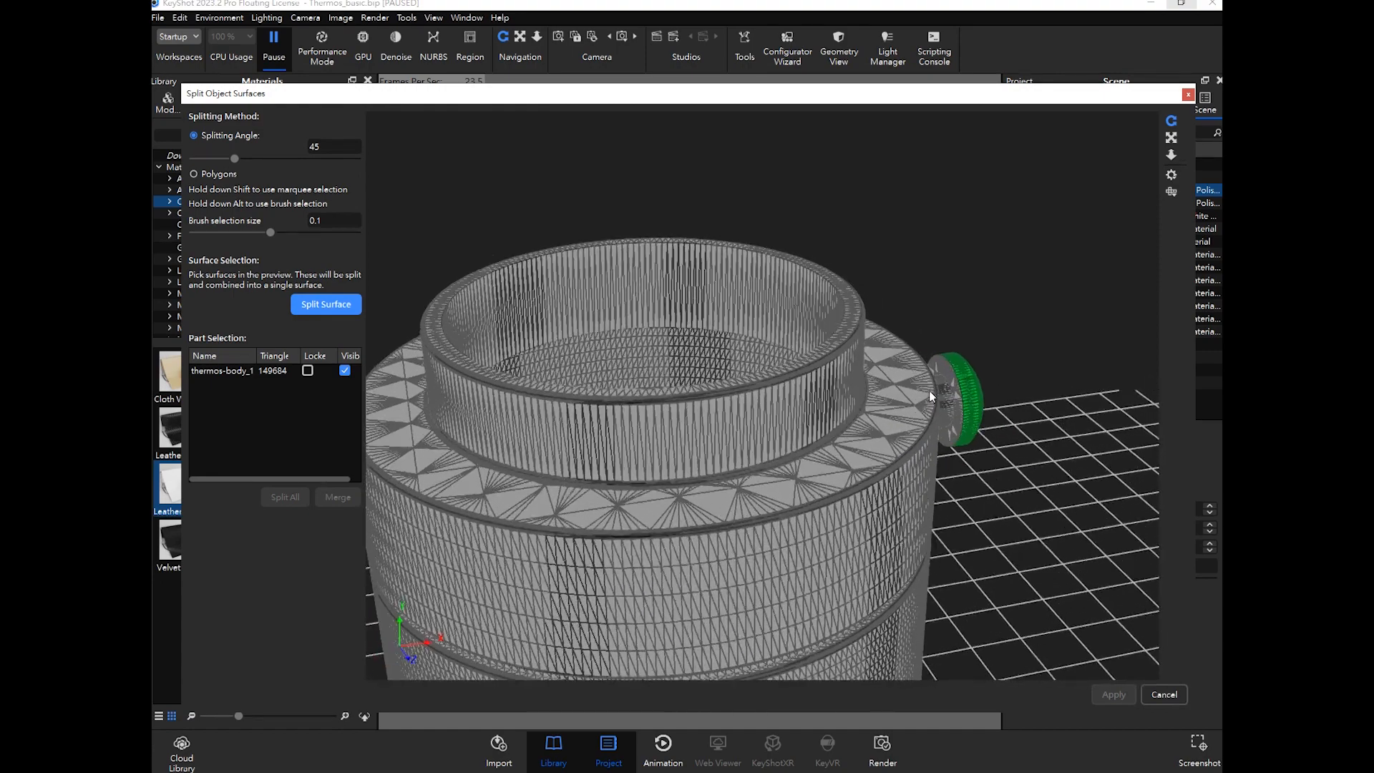
left_click(951, 377)
Step: Add the outer surfaces of the opposite handle knob to the surface selection
scroll(963, 411, "down", 4)
left_click_drag(901, 458, 940, 476)
middle_click_drag(815, 427, 932, 363)
scroll(595, 401, "up", 5)
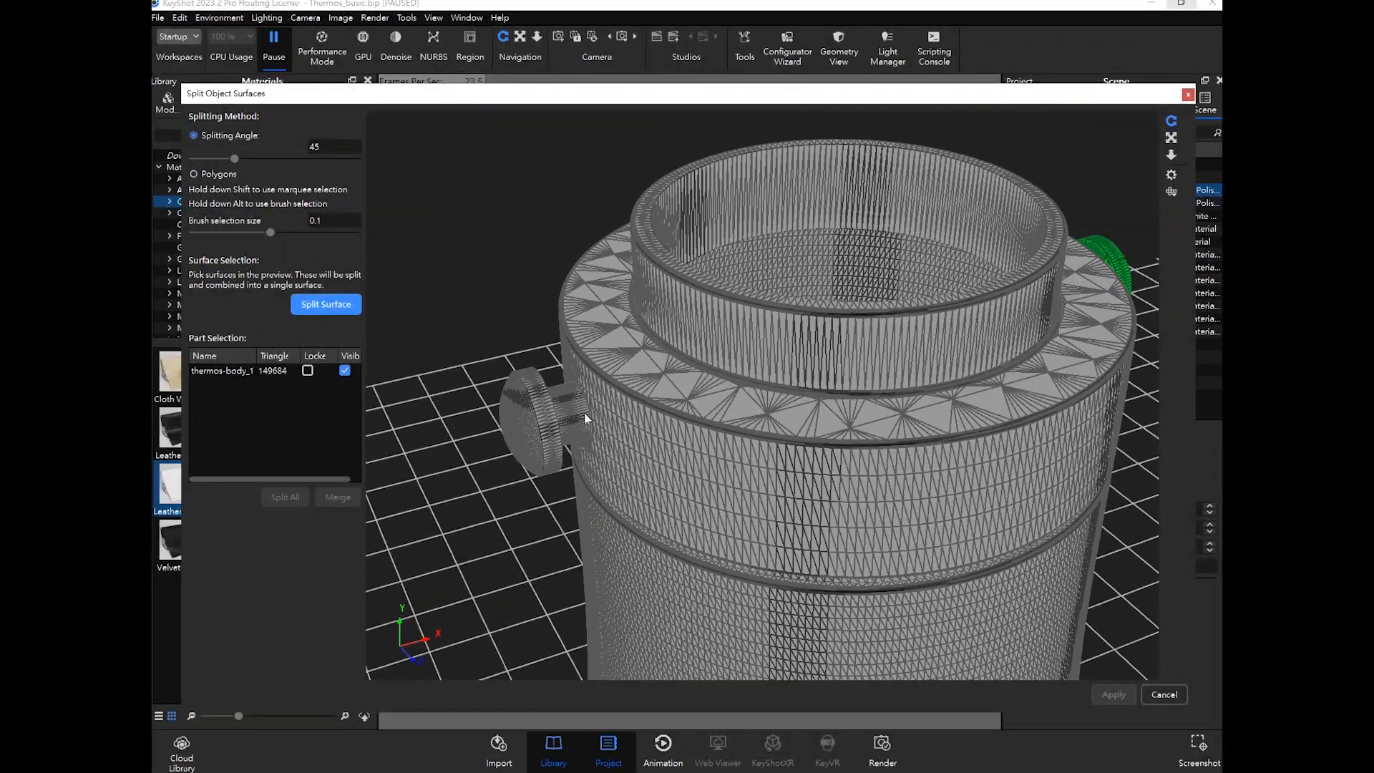
left_click(529, 420)
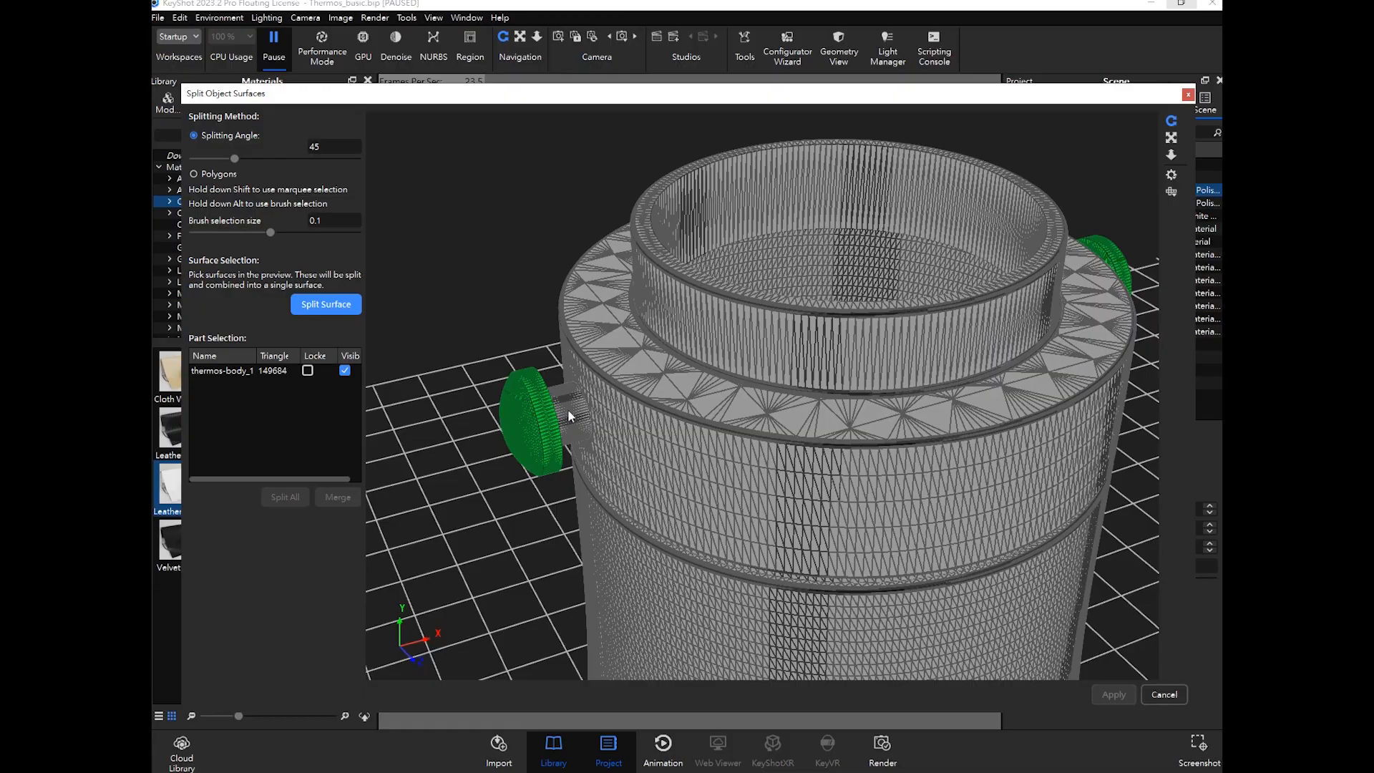
Step: Add the remaining inner faces and connecting stems of both handle knobs to the surface selection
left_click_drag(841, 394, 644, 380)
middle_click_drag(515, 362, 866, 472)
left_click_drag(656, 386, 693, 396)
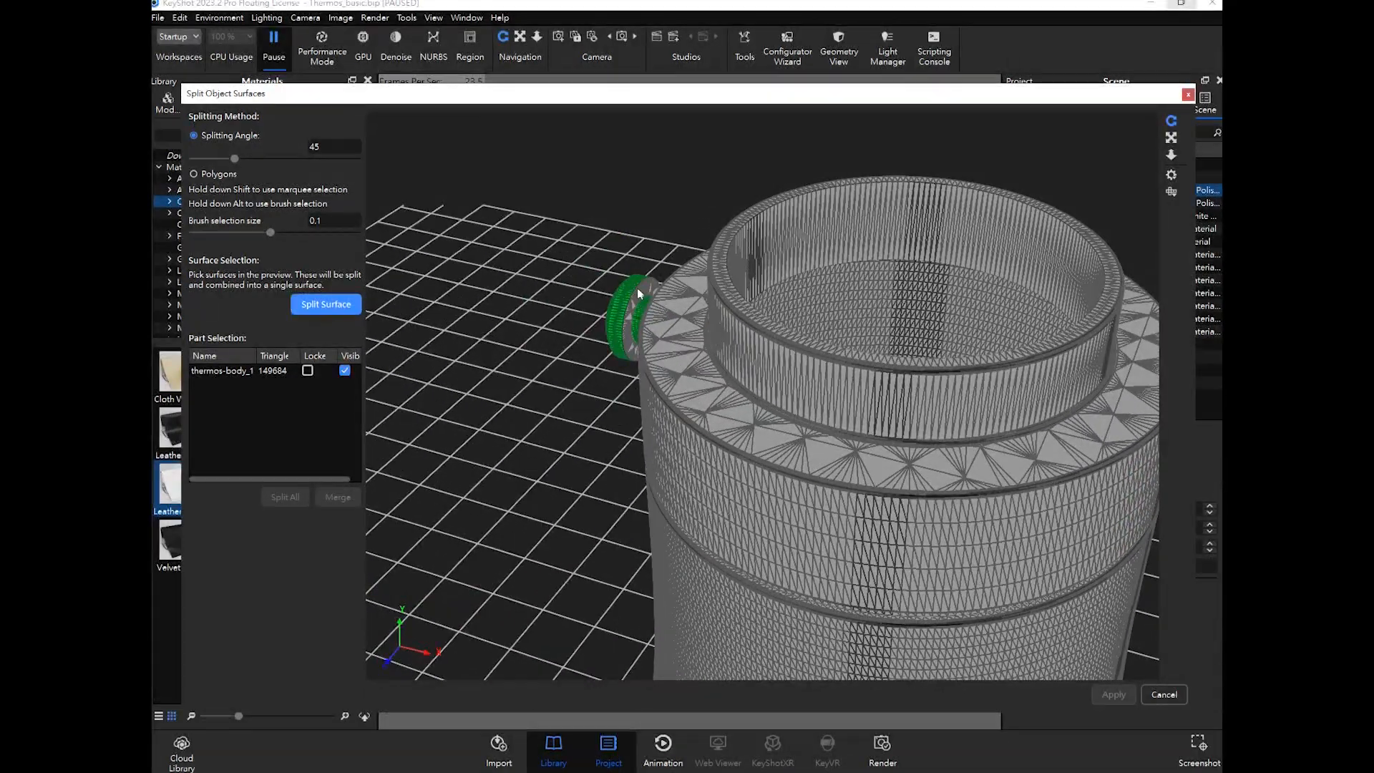
scroll(751, 332, "down", 8)
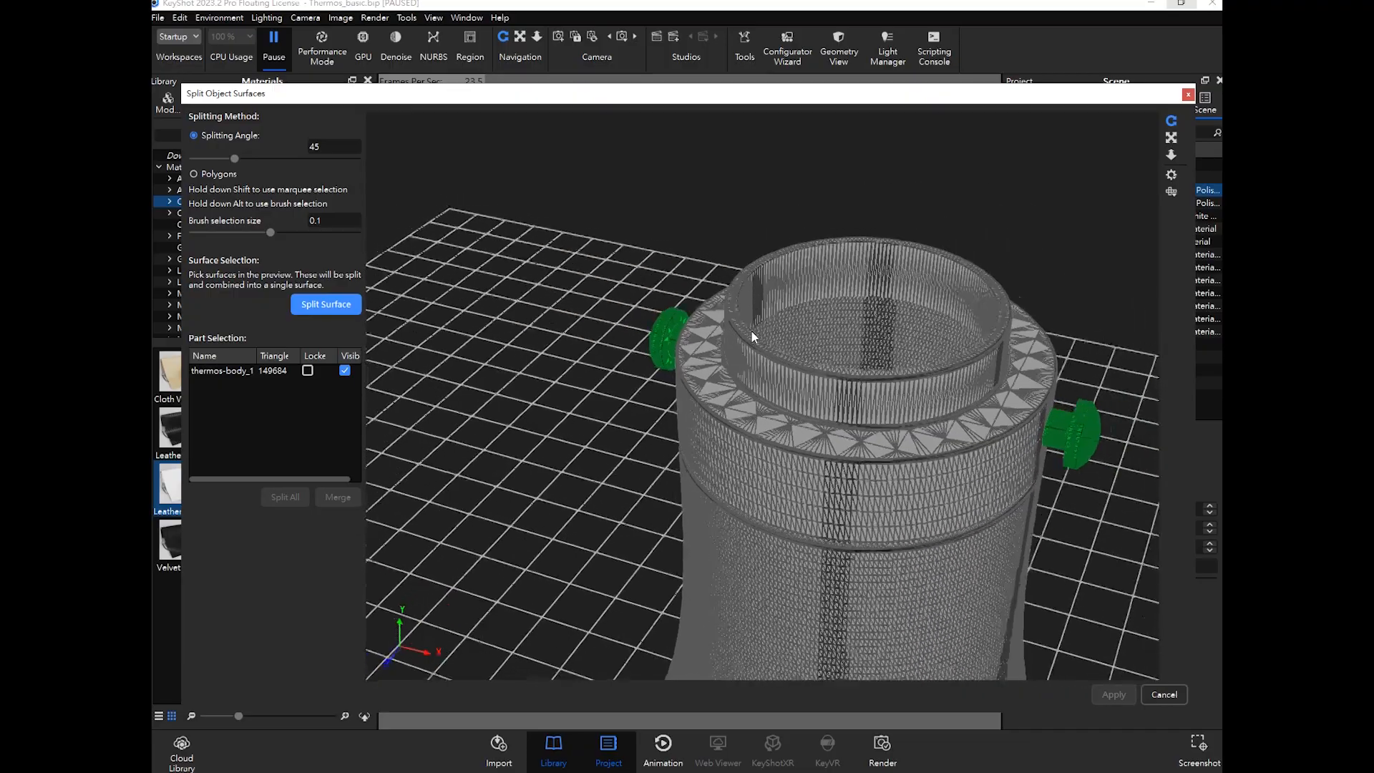
left_click_drag(840, 455, 953, 393)
scroll(852, 251, "up", 3)
middle_click_drag(877, 251, 851, 358)
scroll(776, 425, "up", 3)
scroll(778, 426, "up", 1)
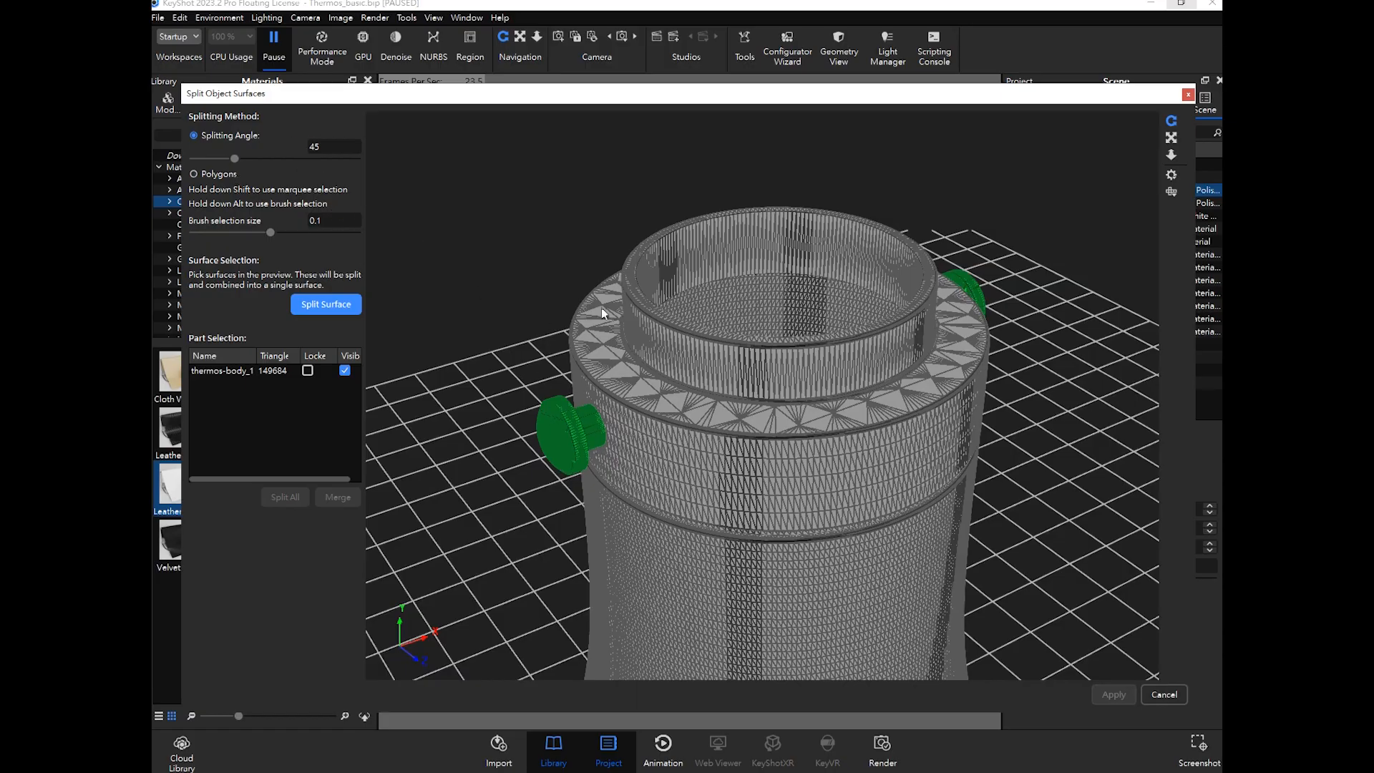
Step: Split the picked knob surfaces off the thermos body, check the two parts in the part list and apply the split
left_click(332, 305)
left_click(247, 375)
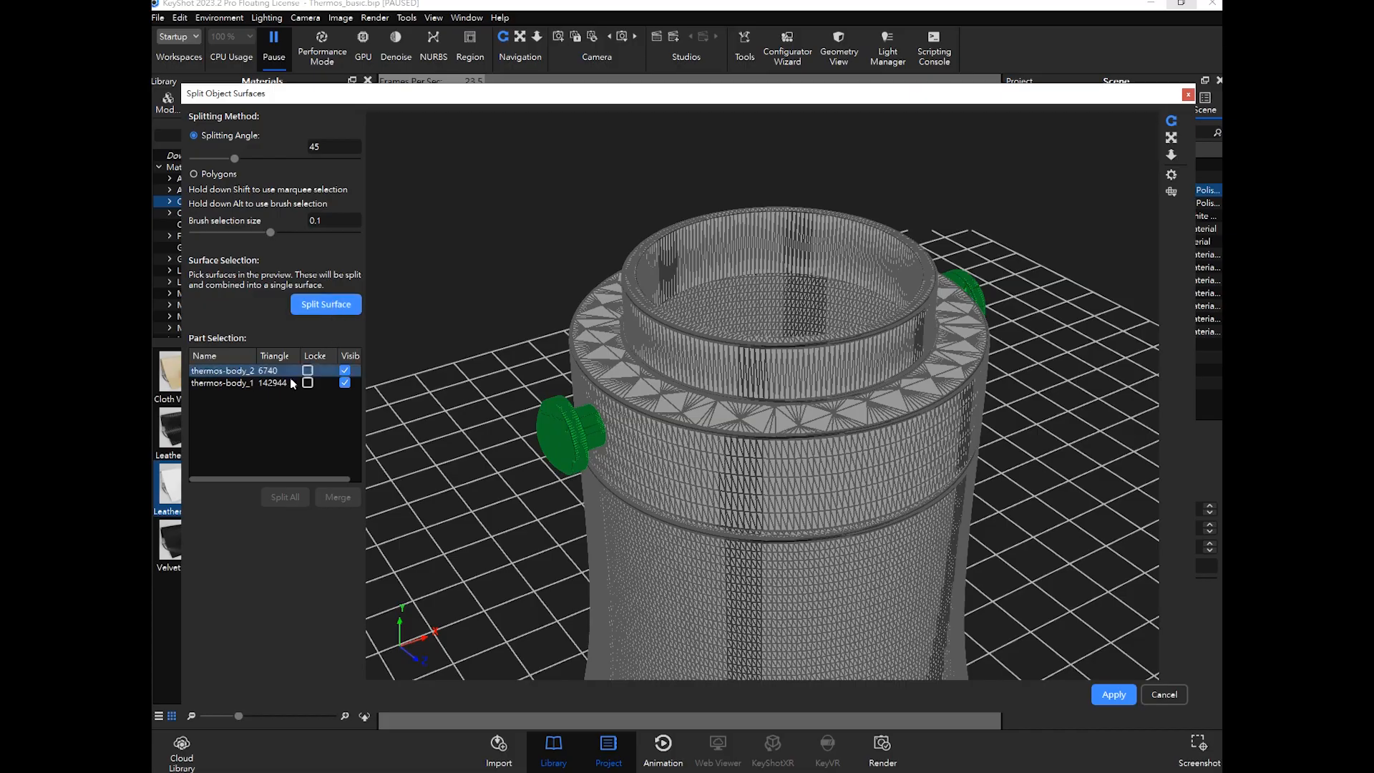
left_click(237, 384, "ctrl")
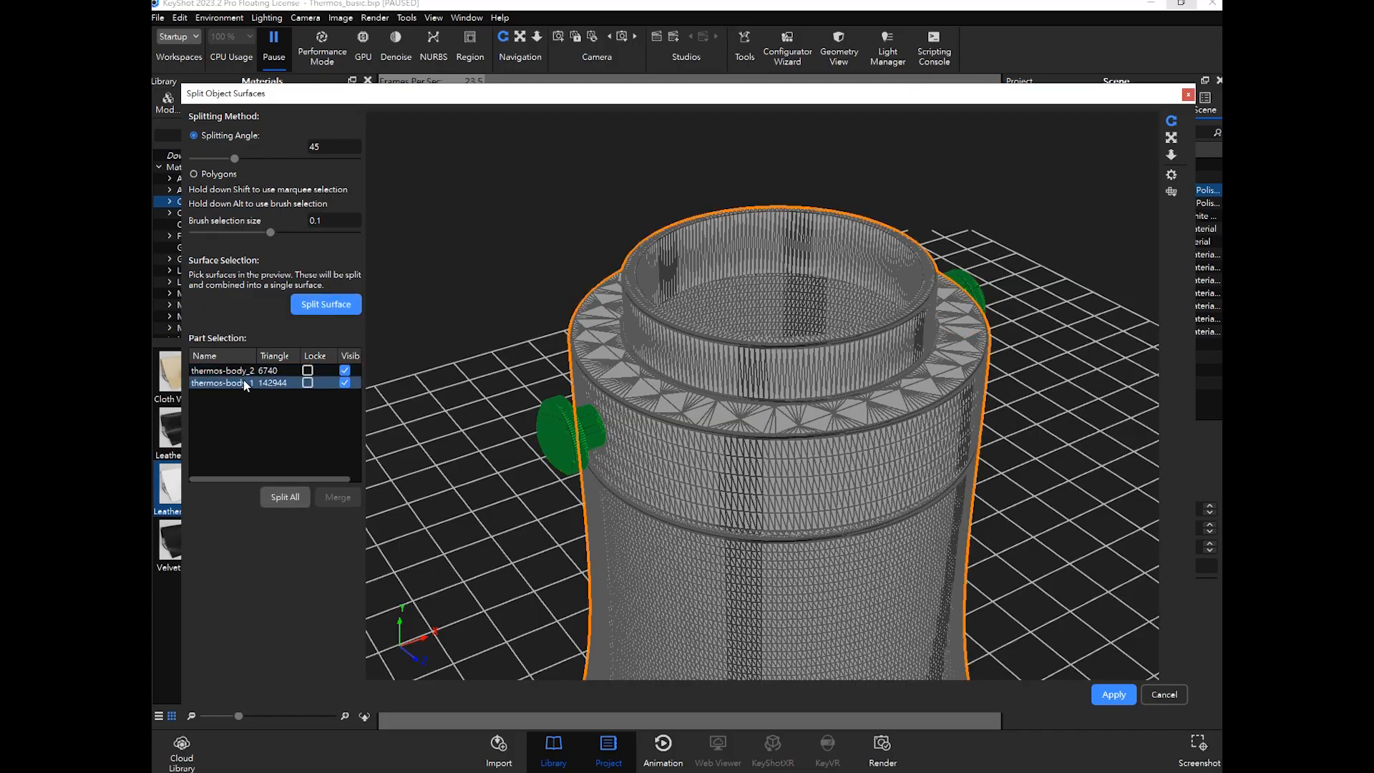
left_click(250, 371)
left_click(262, 381)
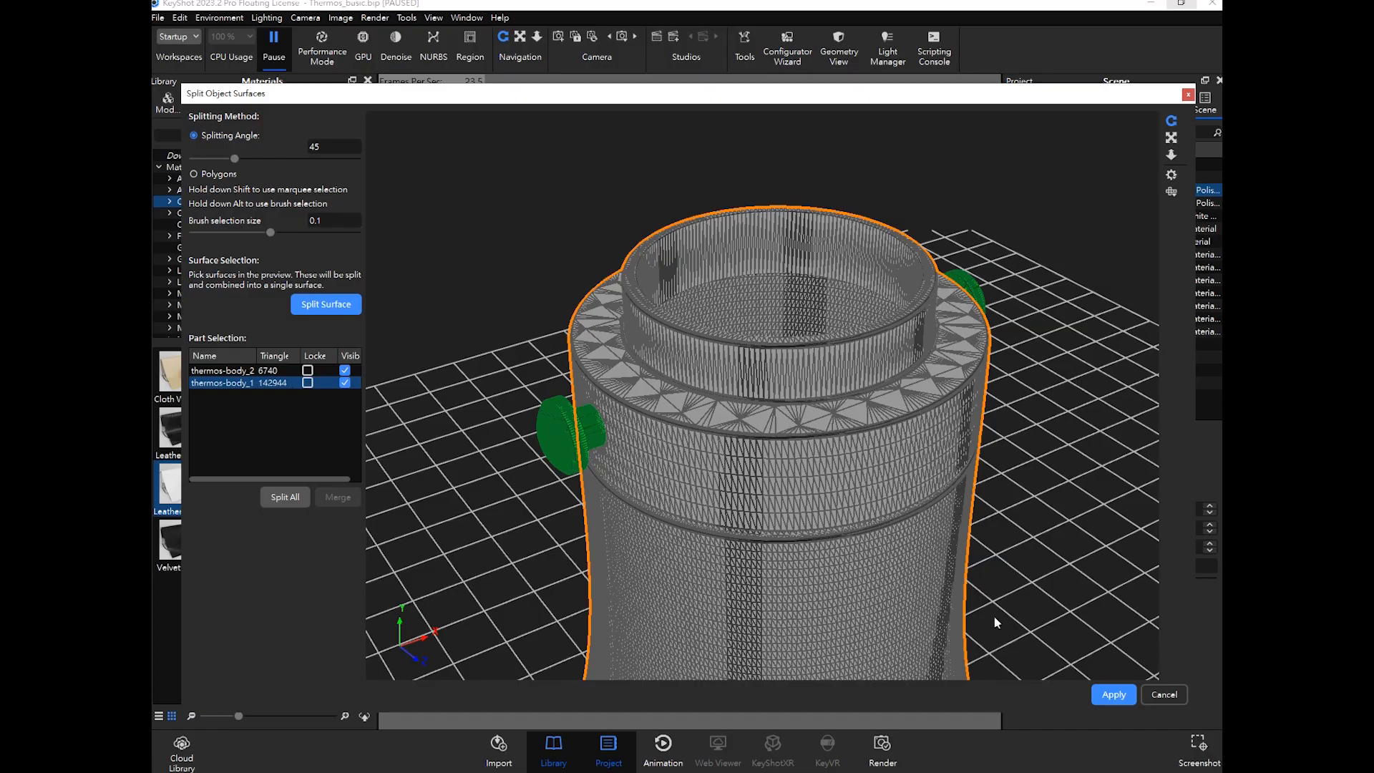
left_click(1113, 695)
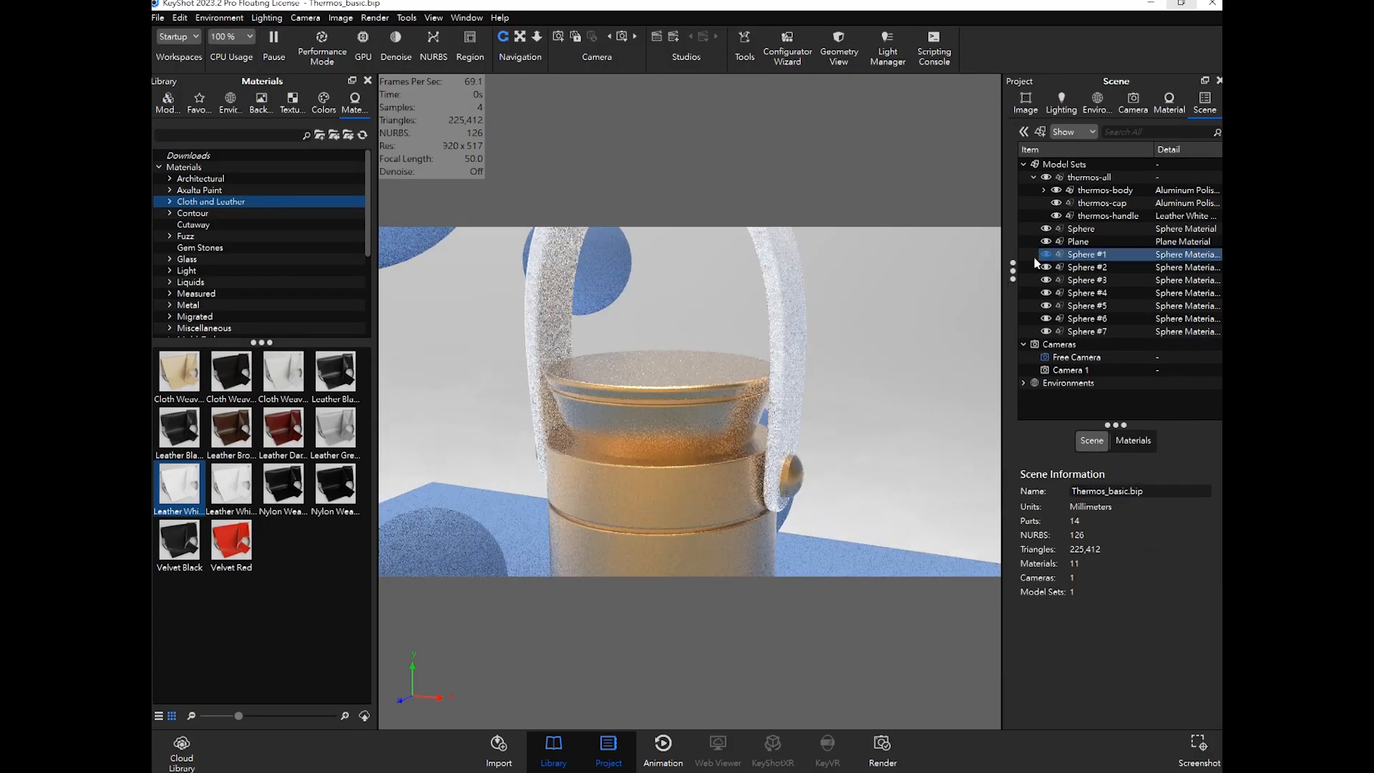
Step: Select the split-off handle knobs in the scene and show the Metal materials in the library
left_click(797, 471)
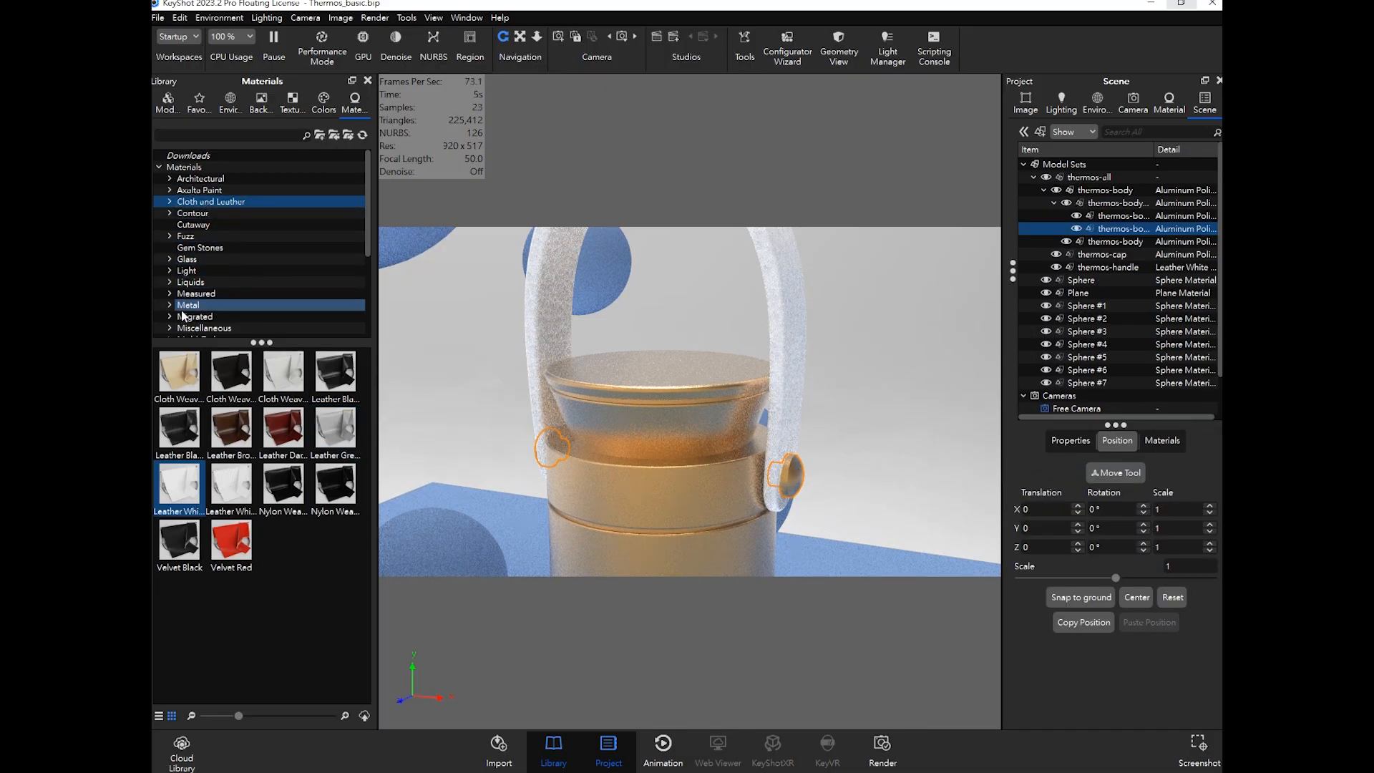
scroll(183, 316, "down", 2)
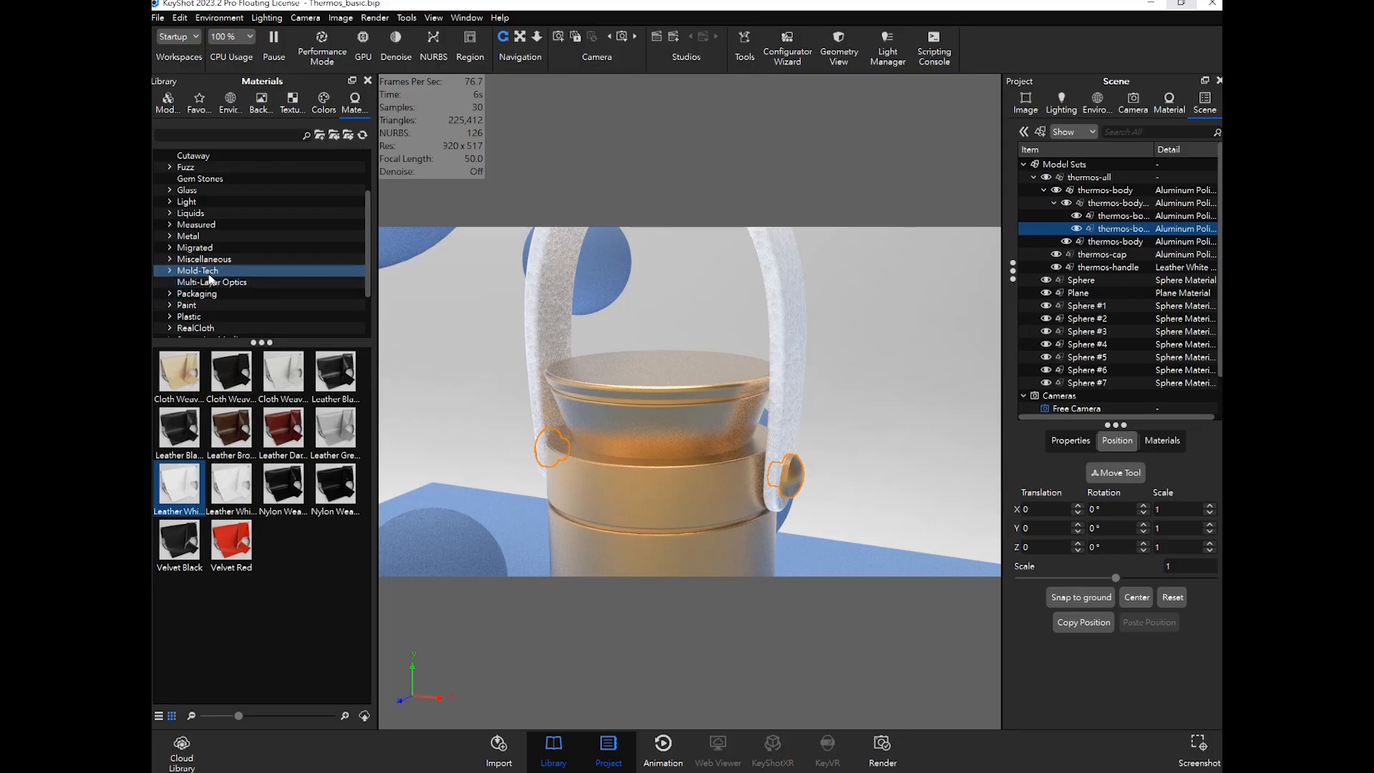
left_click(200, 236)
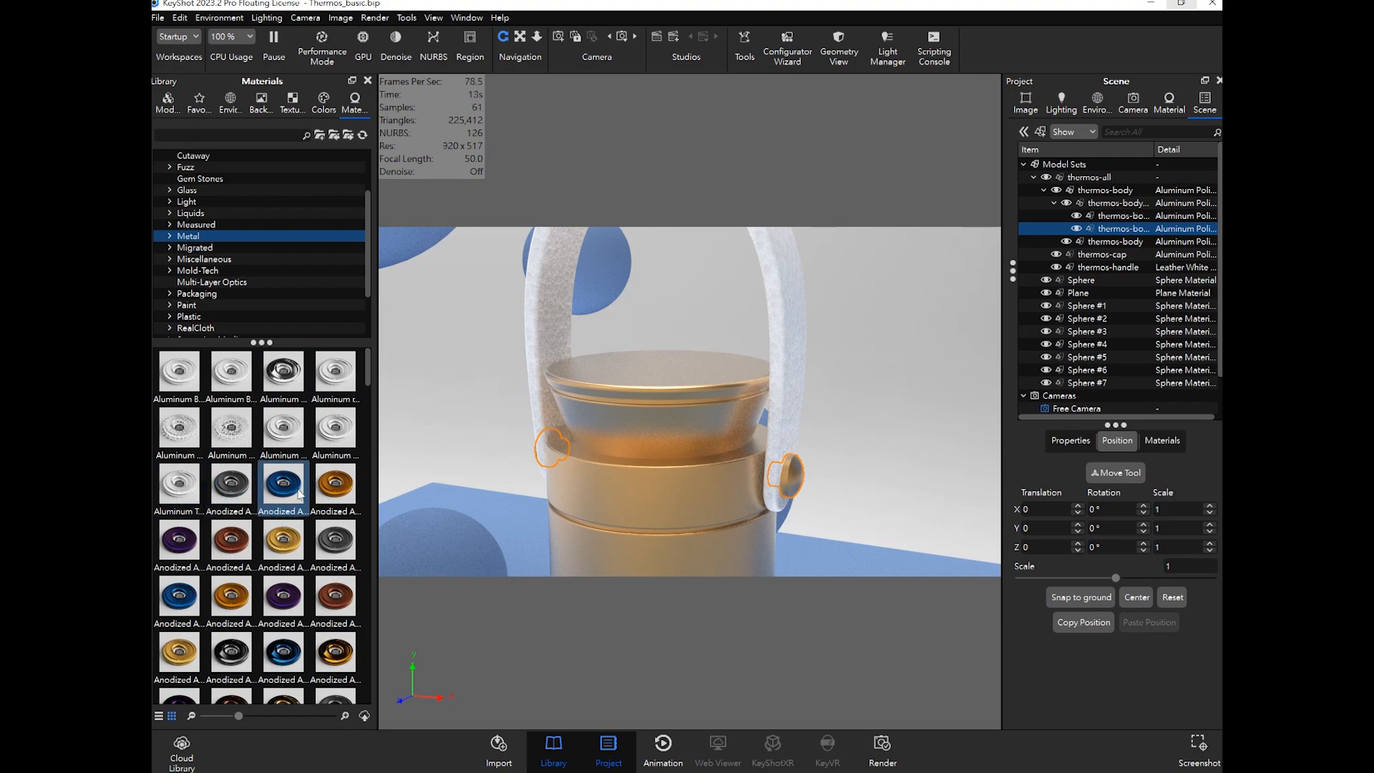
left_click_drag(339, 496, 325, 522)
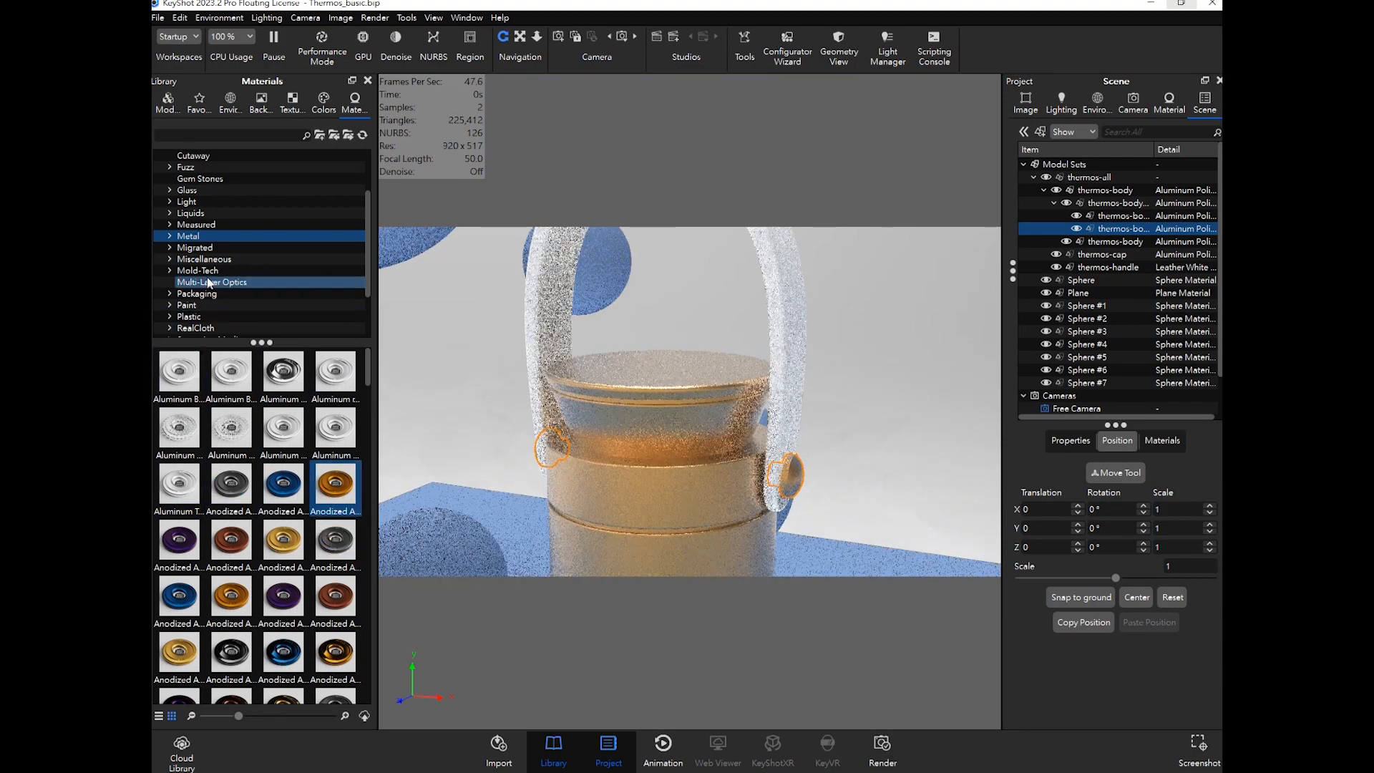
scroll(220, 285, "down", 2)
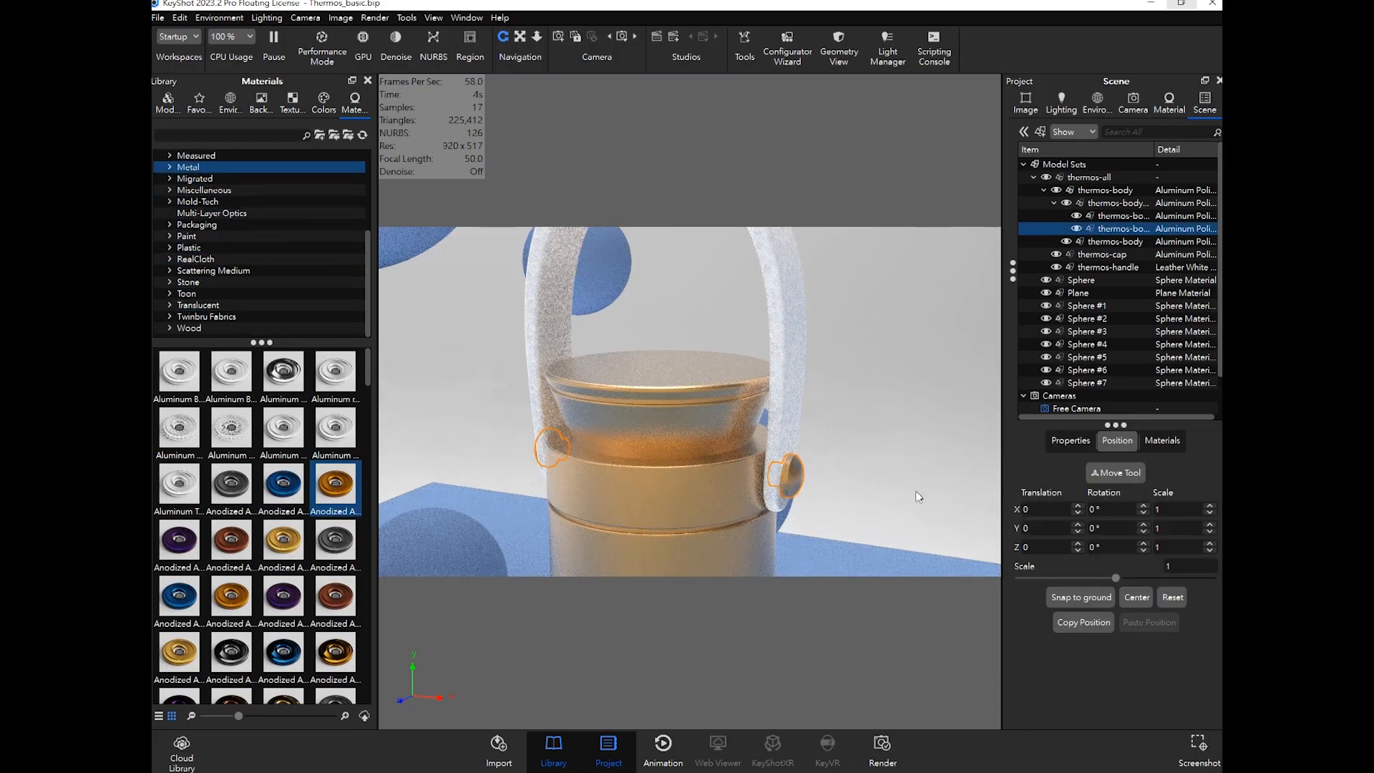
Step: Unlink the knobs' material from the rest of the thermos in the part properties
left_click(1162, 440)
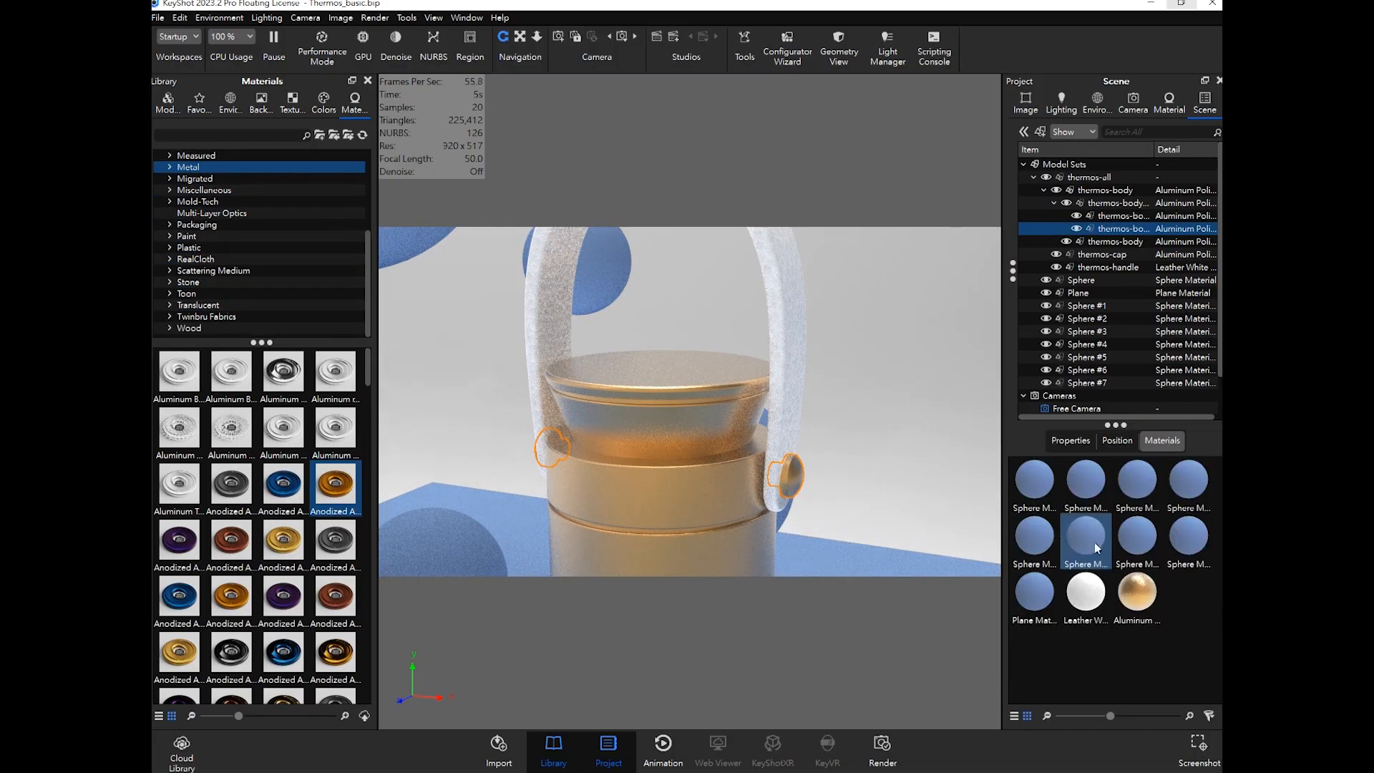
left_click(1071, 441)
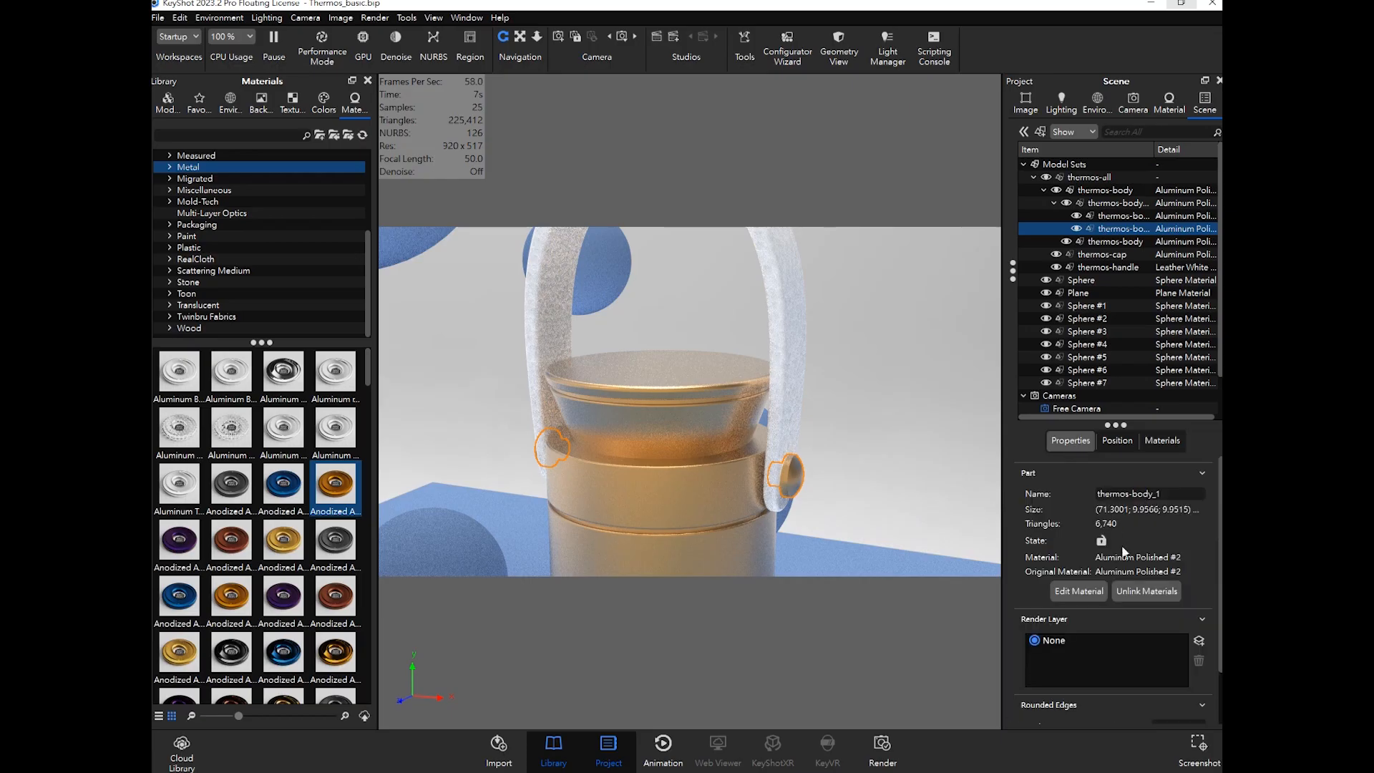
left_click(1145, 592)
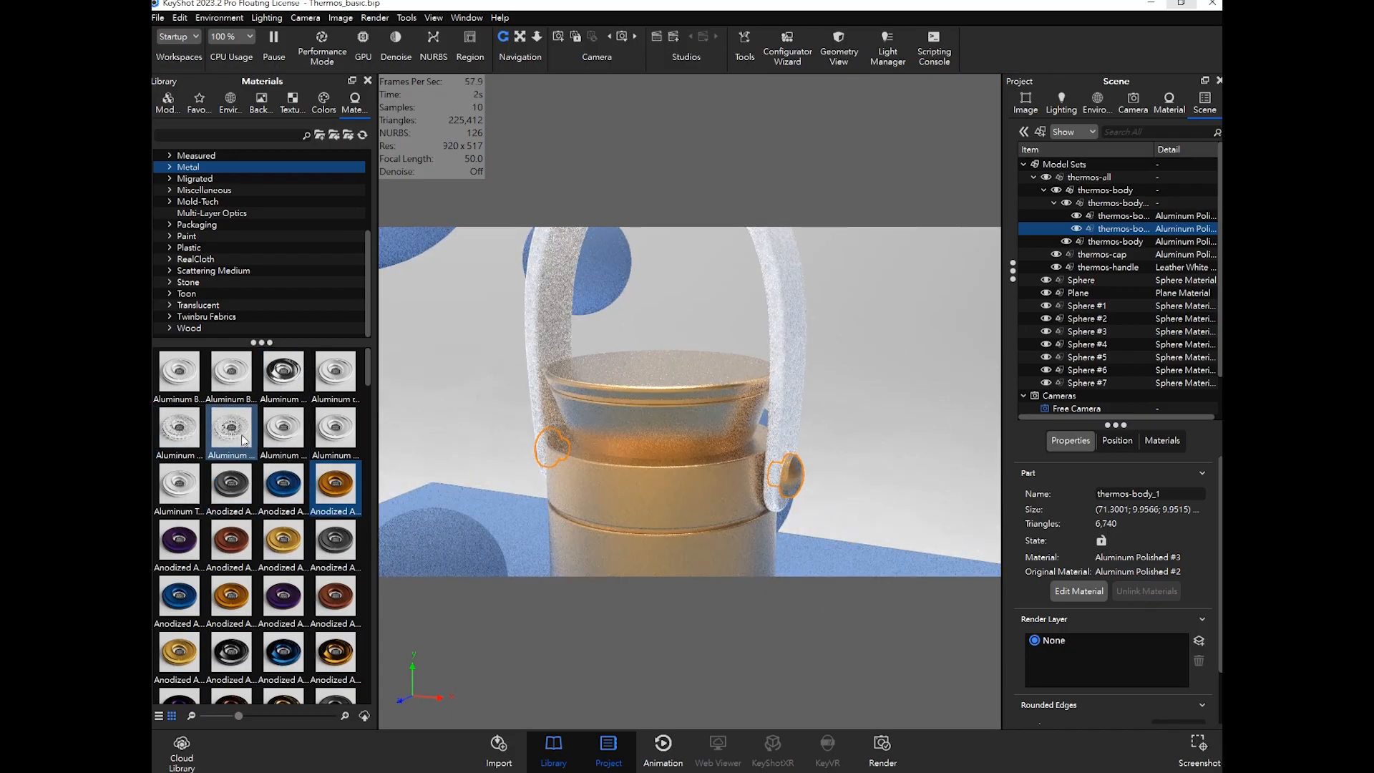
Step: Try Aluminum Brushed on the handle knobs, replace it with the dark grey anodized aluminum, and deselect the part
mouse_move(182, 375)
left_mouse_down()
mouse_move(671, 471)
mouse_move(772, 470)
mouse_move(752, 449)
left_mouse_up()
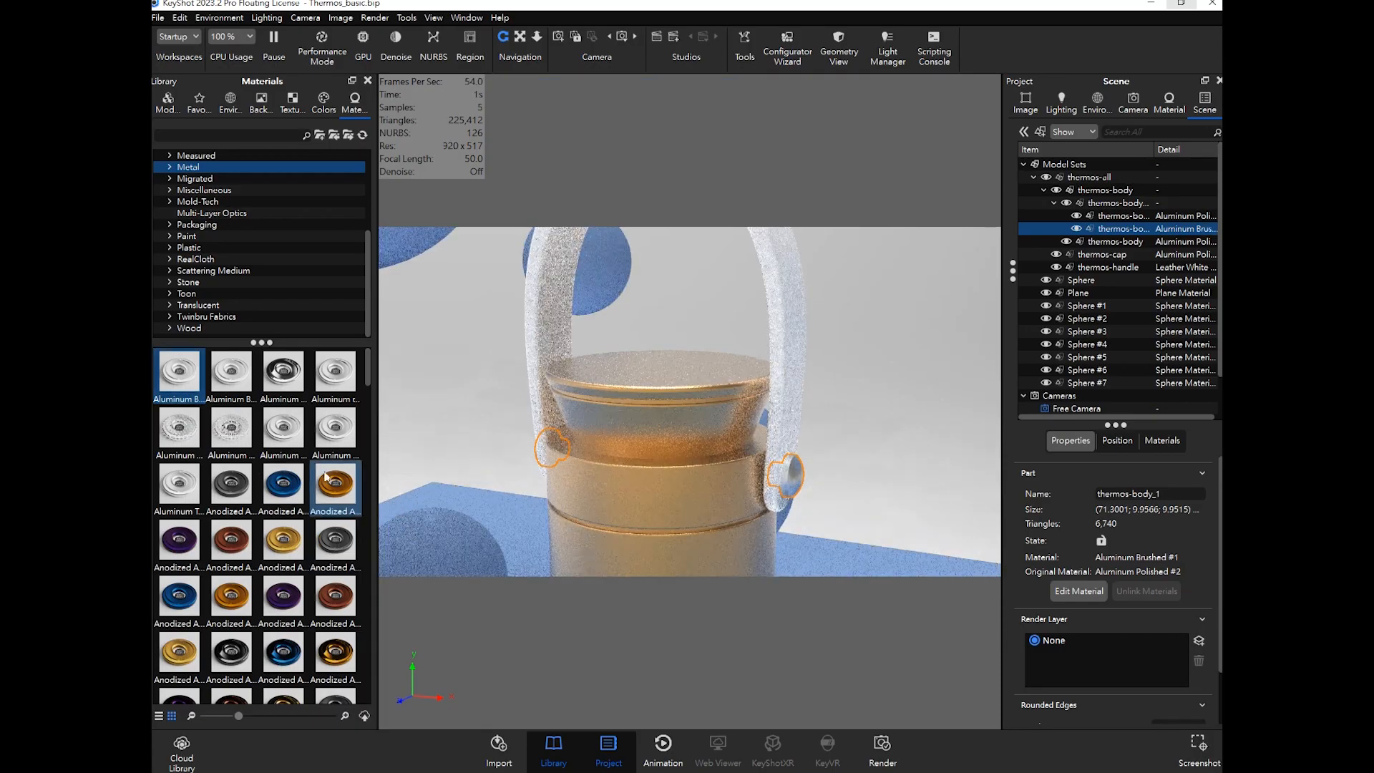
mouse_move(220, 490)
left_mouse_down()
mouse_move(629, 551)
mouse_move(843, 515)
mouse_move(787, 474)
left_mouse_up()
left_click(844, 406)
Step: Select the thermos cap and open it in the Split Object Surfaces tool
left_click_drag(844, 406, 668, 433)
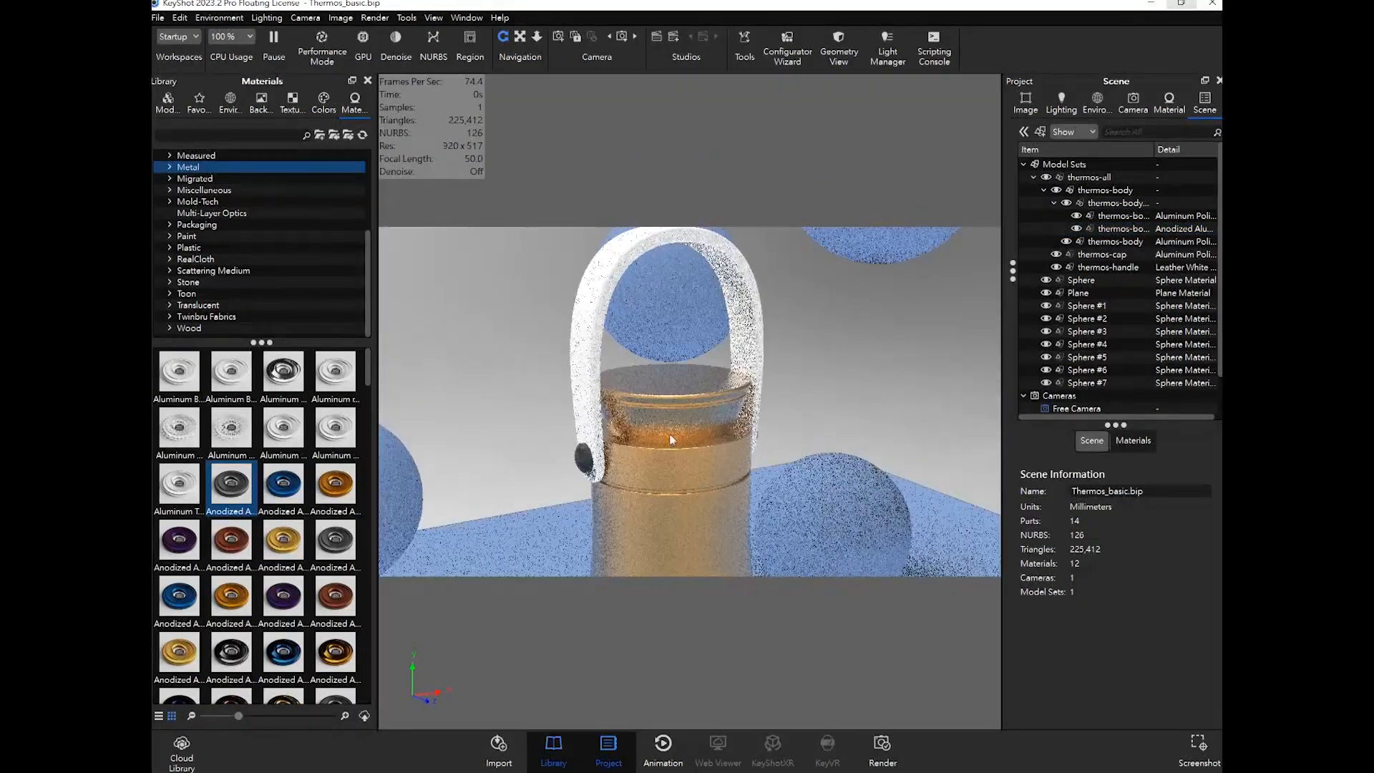
middle_click_drag(709, 363, 749, 376)
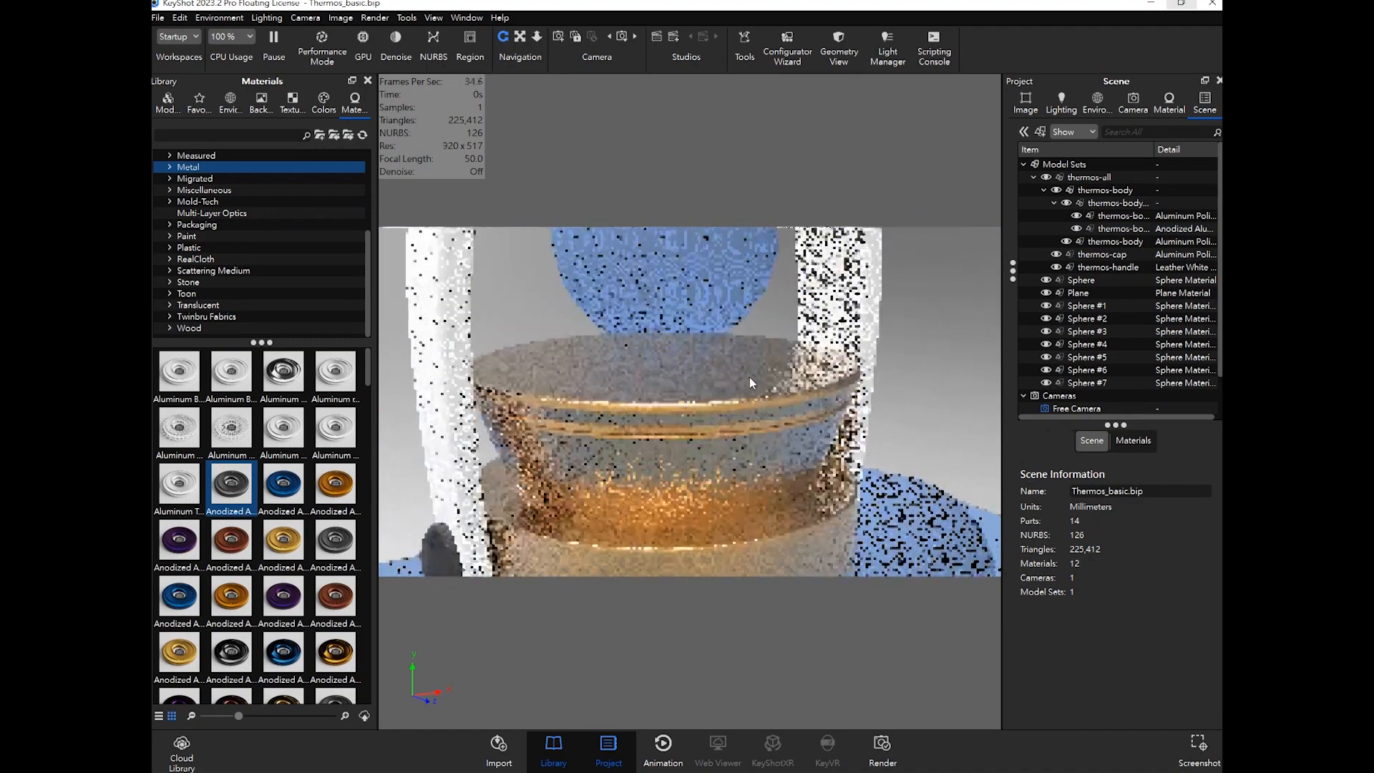
left_click(749, 376)
left_click_drag(719, 410, 749, 404)
right_click(772, 390)
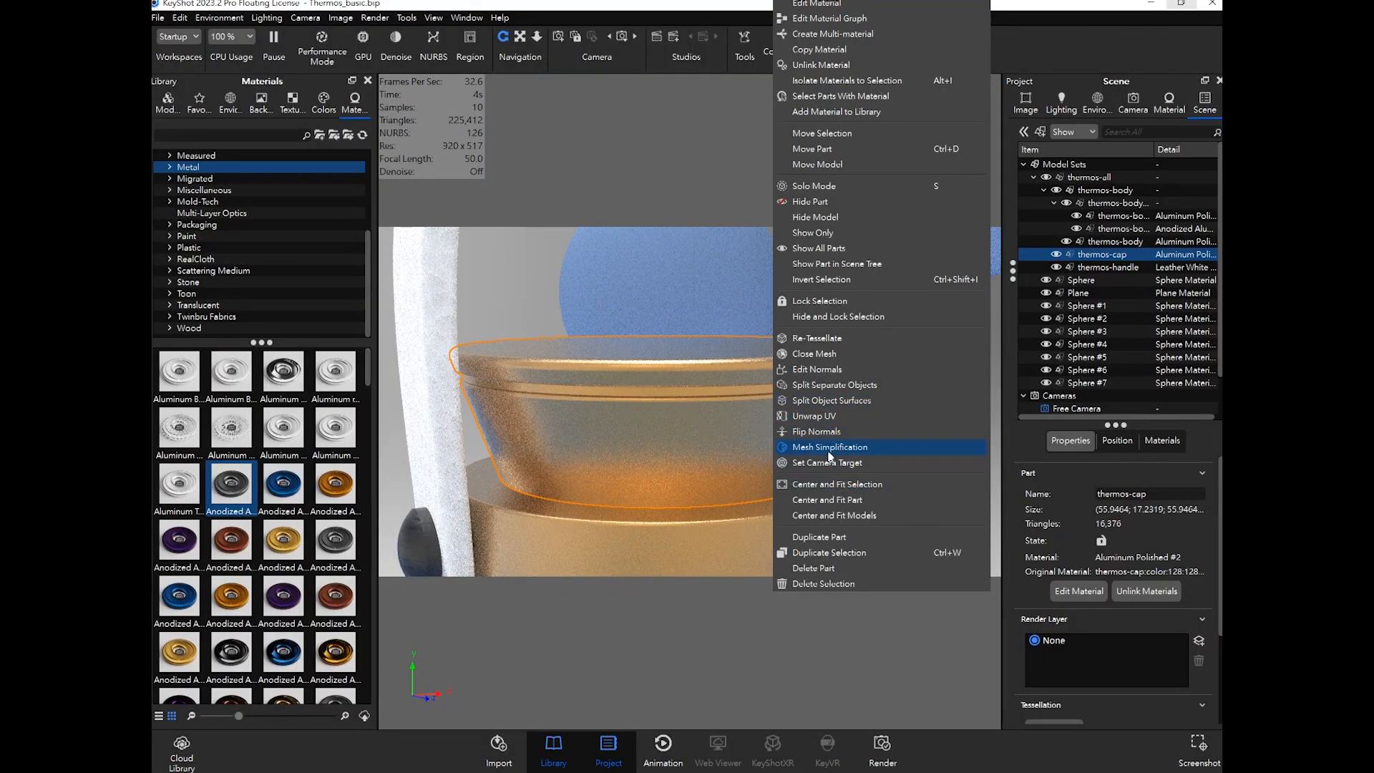
left_click(741, 411)
right_click(780, 412)
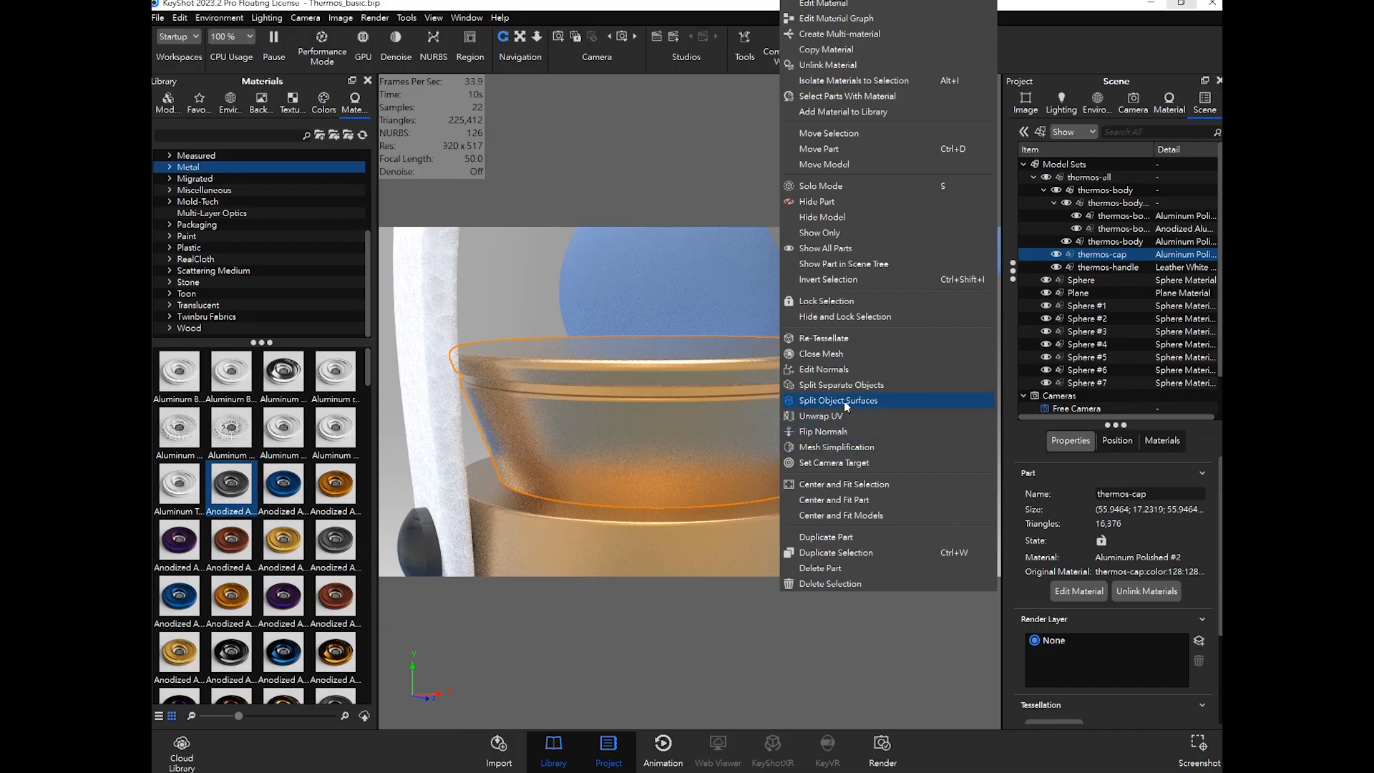
left_click(883, 401)
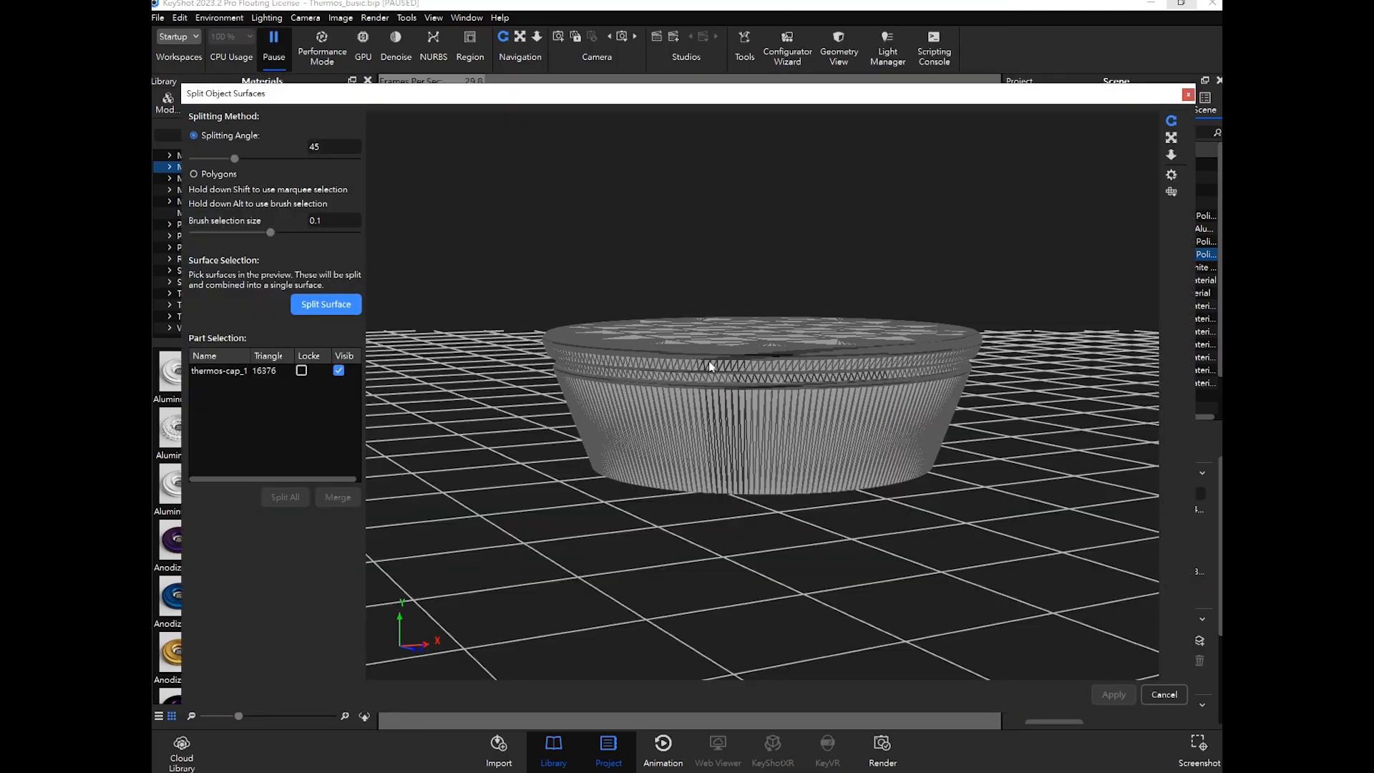
Step: Split the narrow ring band below the cap's rim into its own part, apply the split, and select the band
scroll(705, 366, "up", 5)
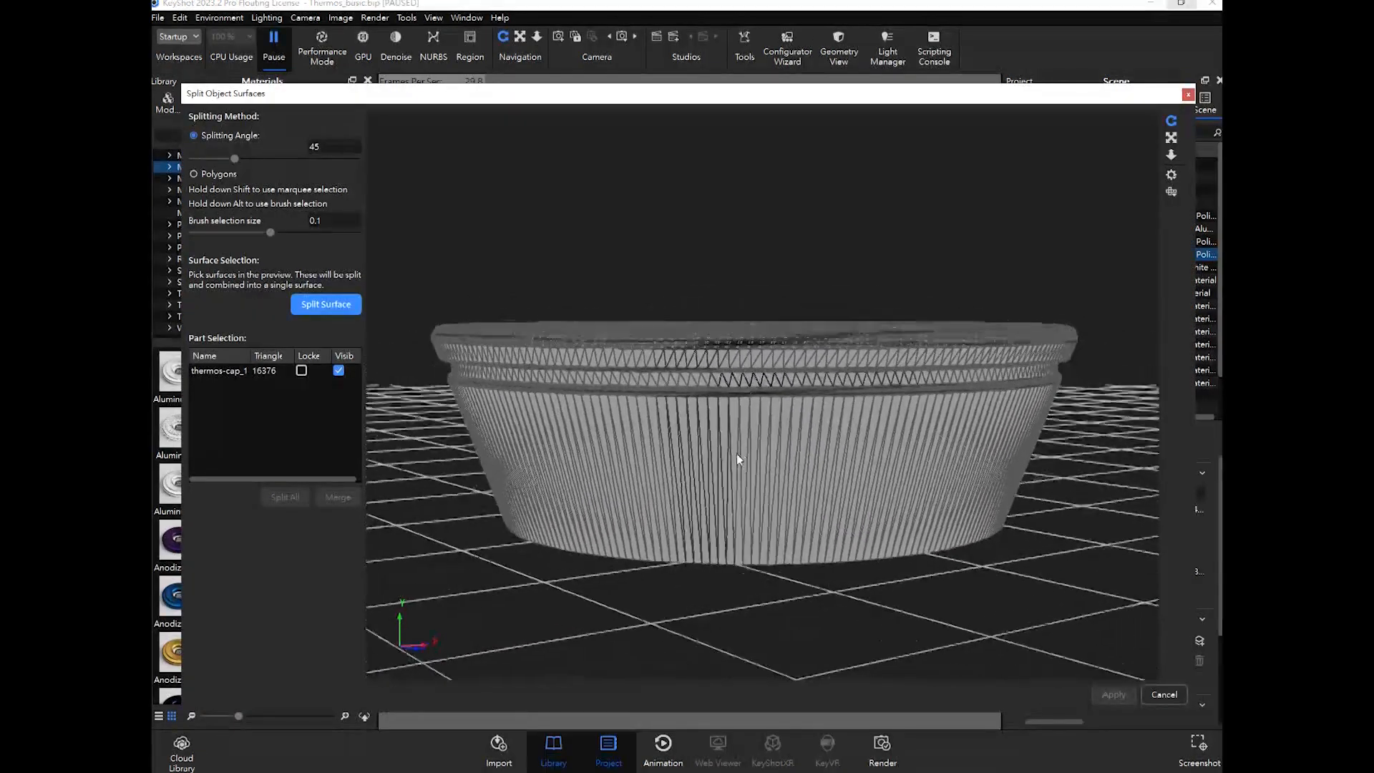
scroll(751, 461, "up", 2)
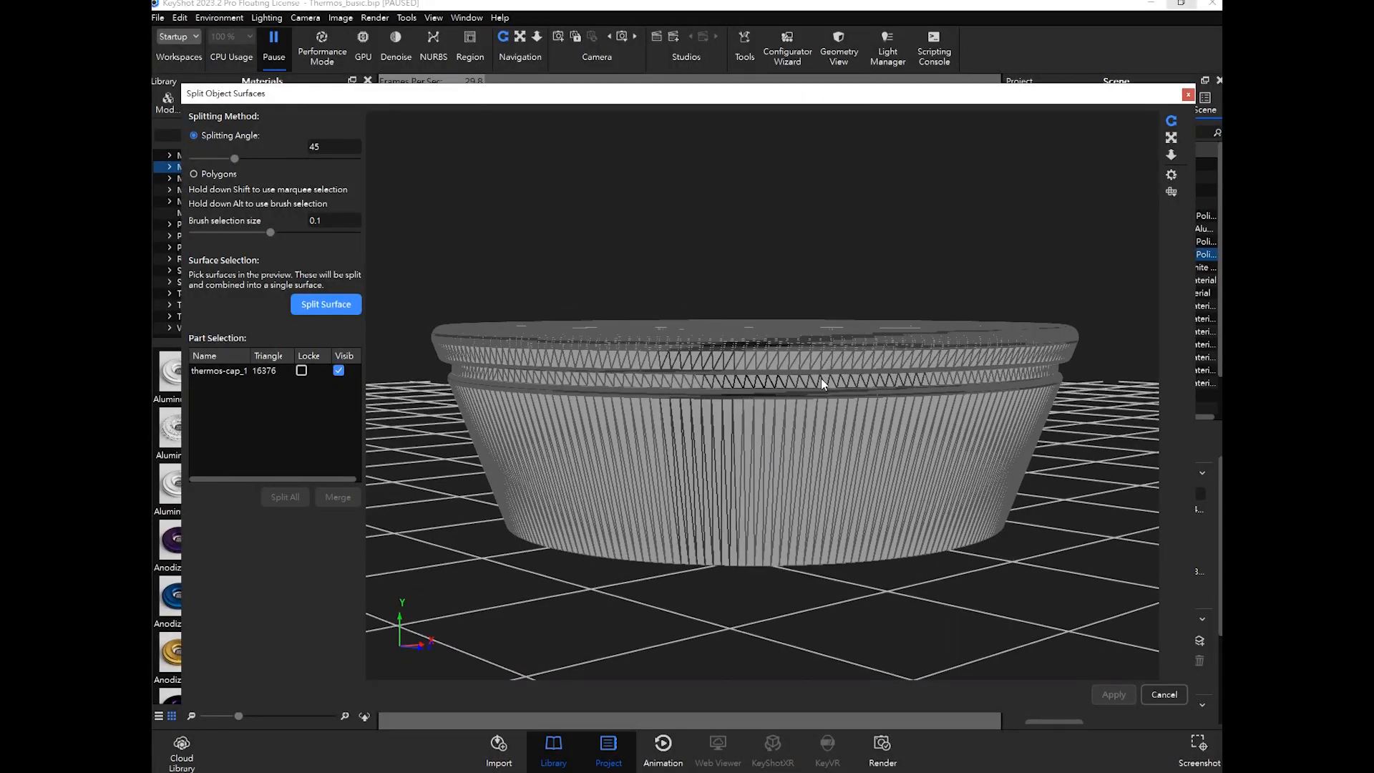
left_click(822, 378)
left_click_drag(823, 425, 327, 333)
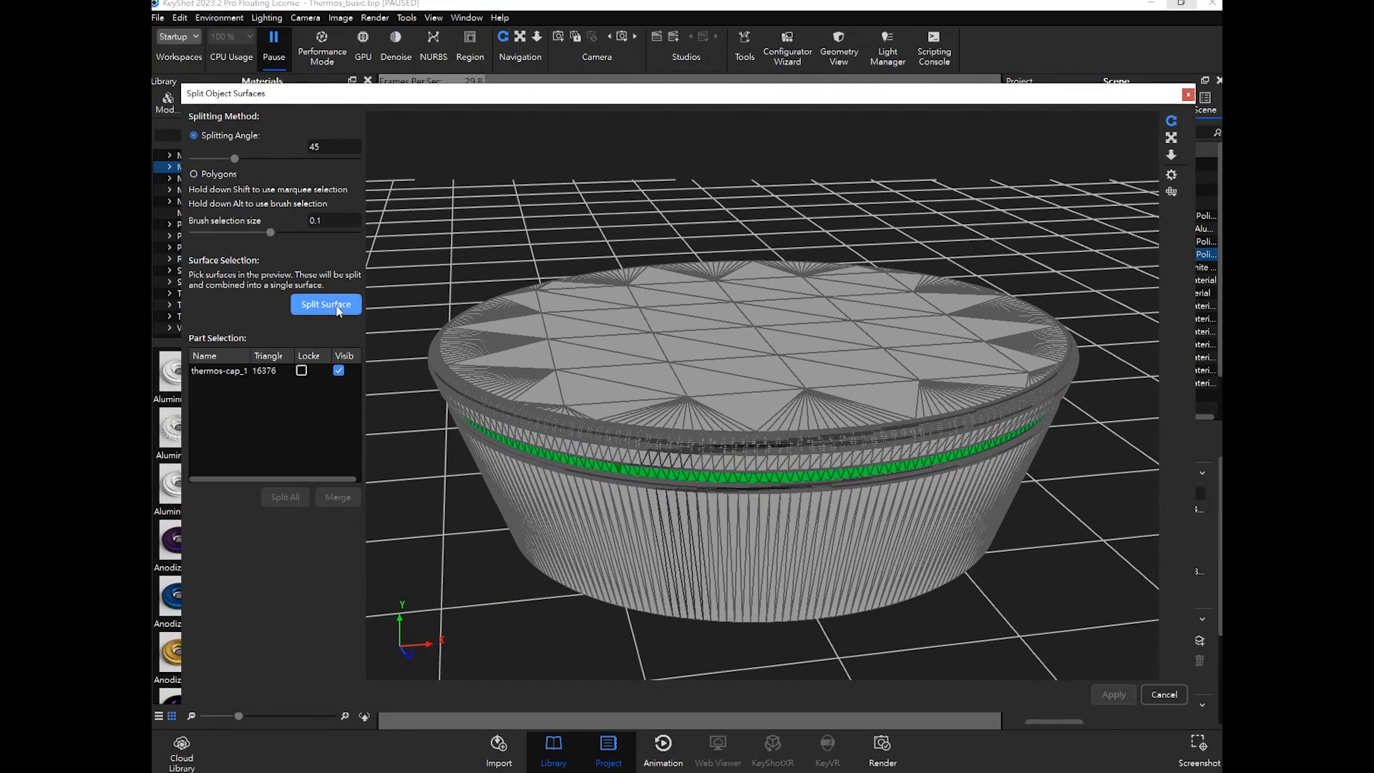
left_click(338, 307)
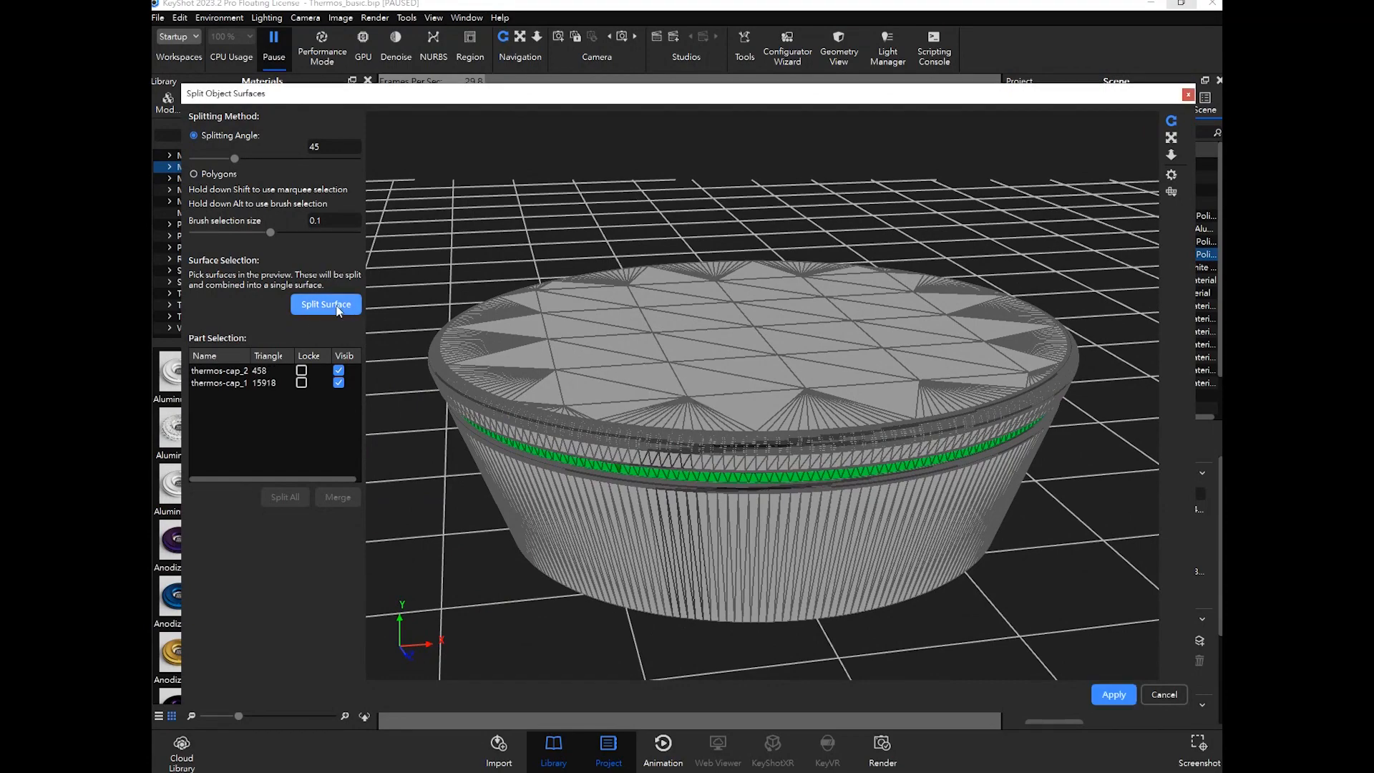
left_click(1114, 696)
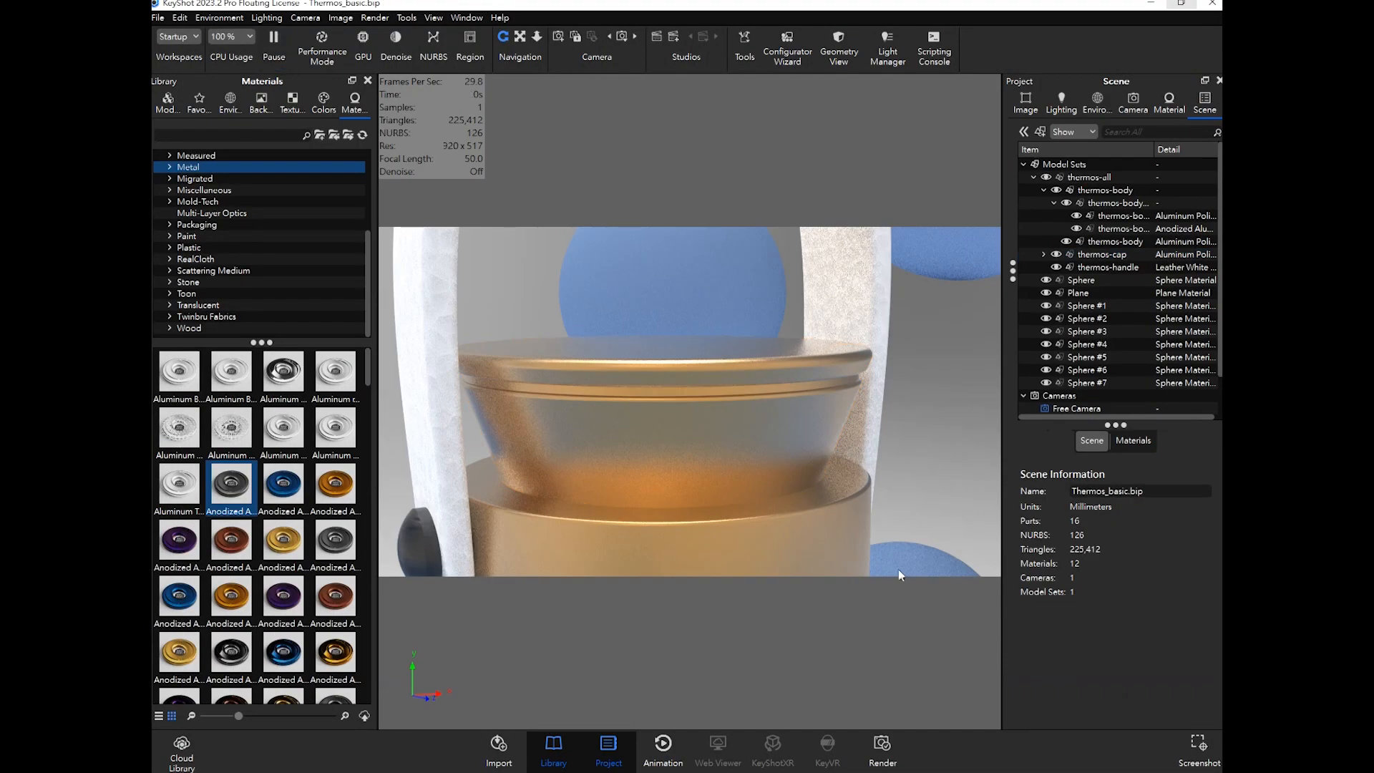
left_click(808, 388)
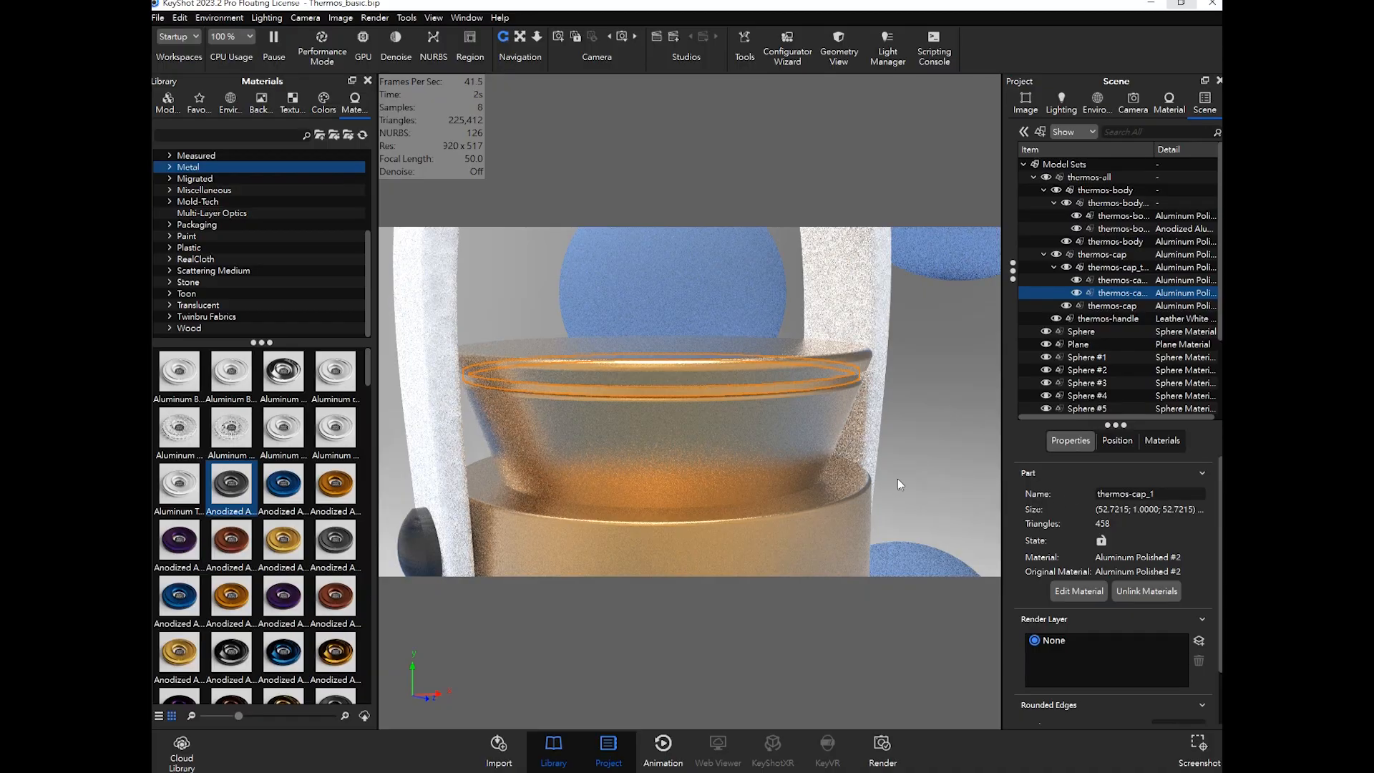
Step: Unlink the cap band's material from the rest of the cap and show the Light category of the material library
left_click(1146, 591)
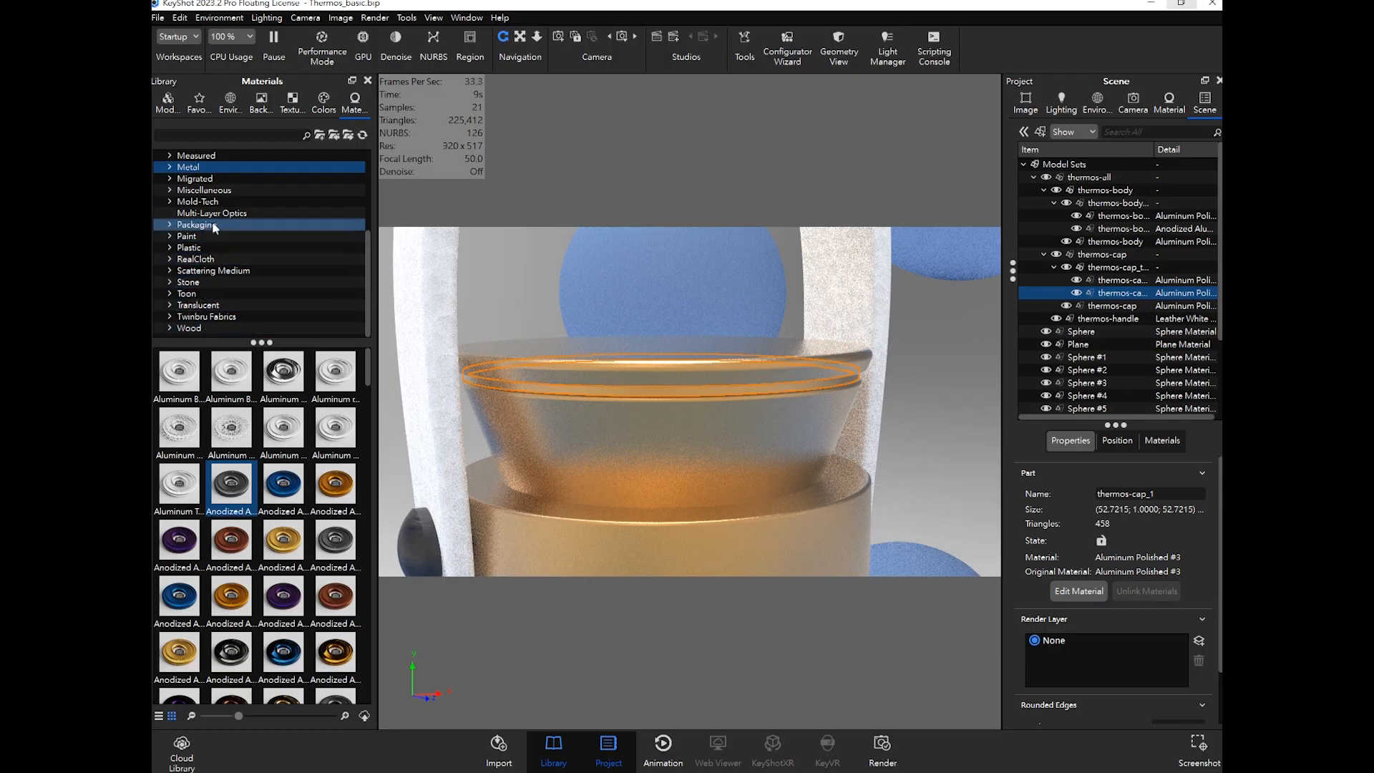
left_click(197, 283)
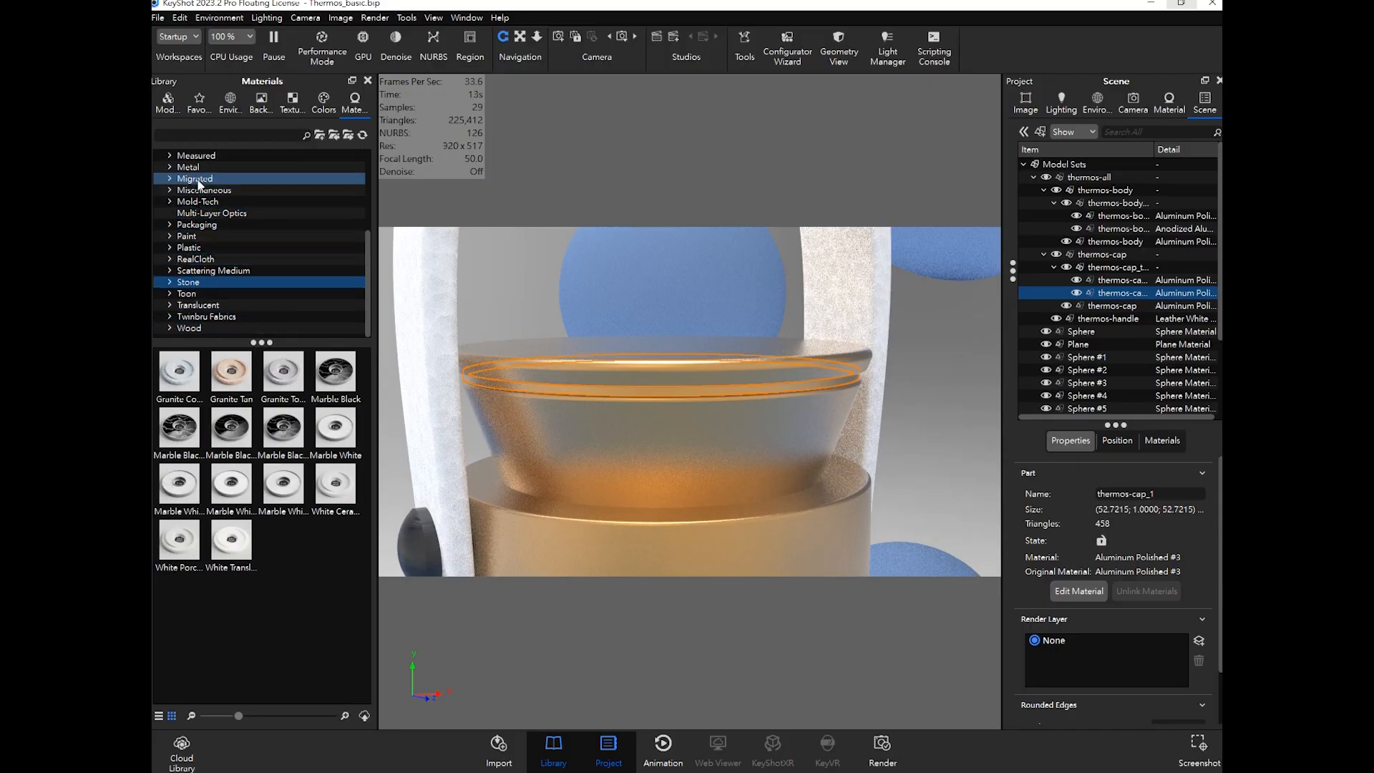
scroll(195, 186, "up", 3)
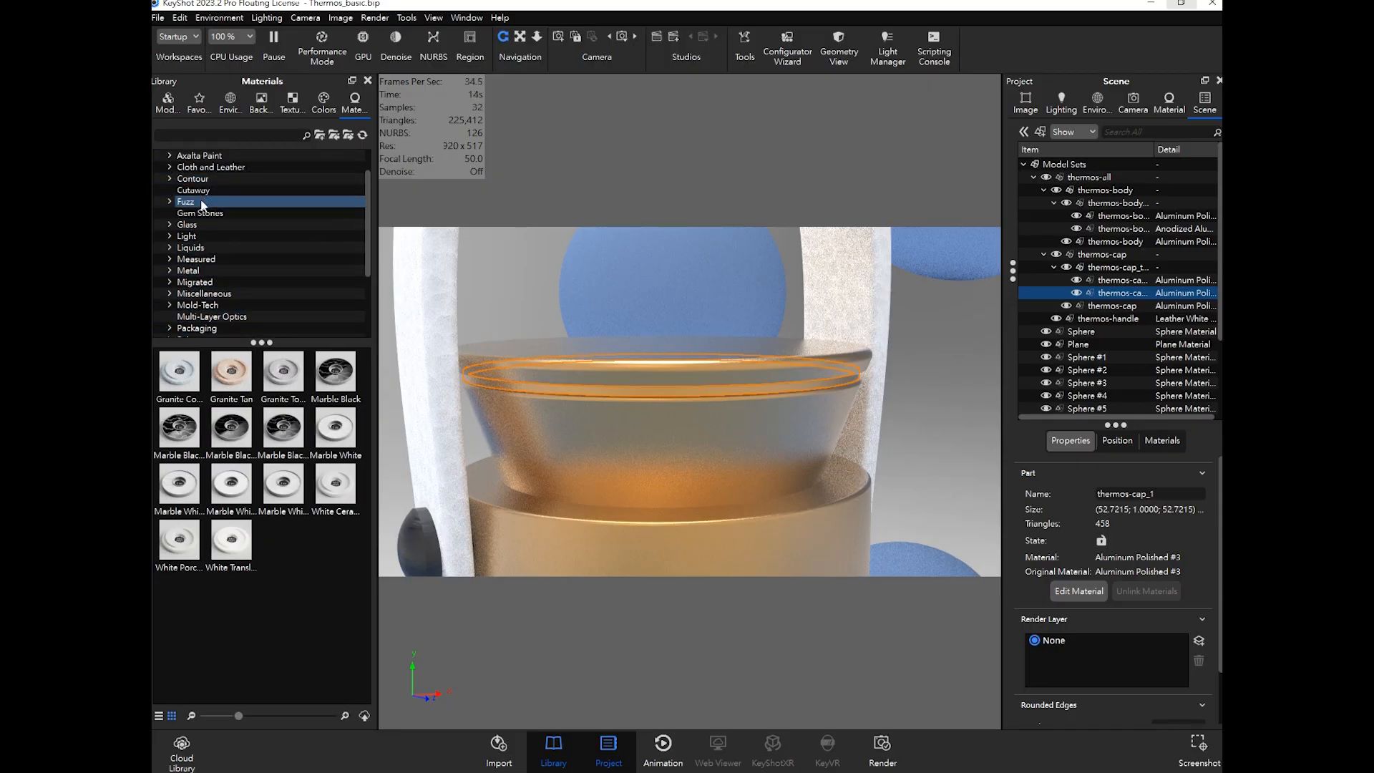
left_click(197, 236)
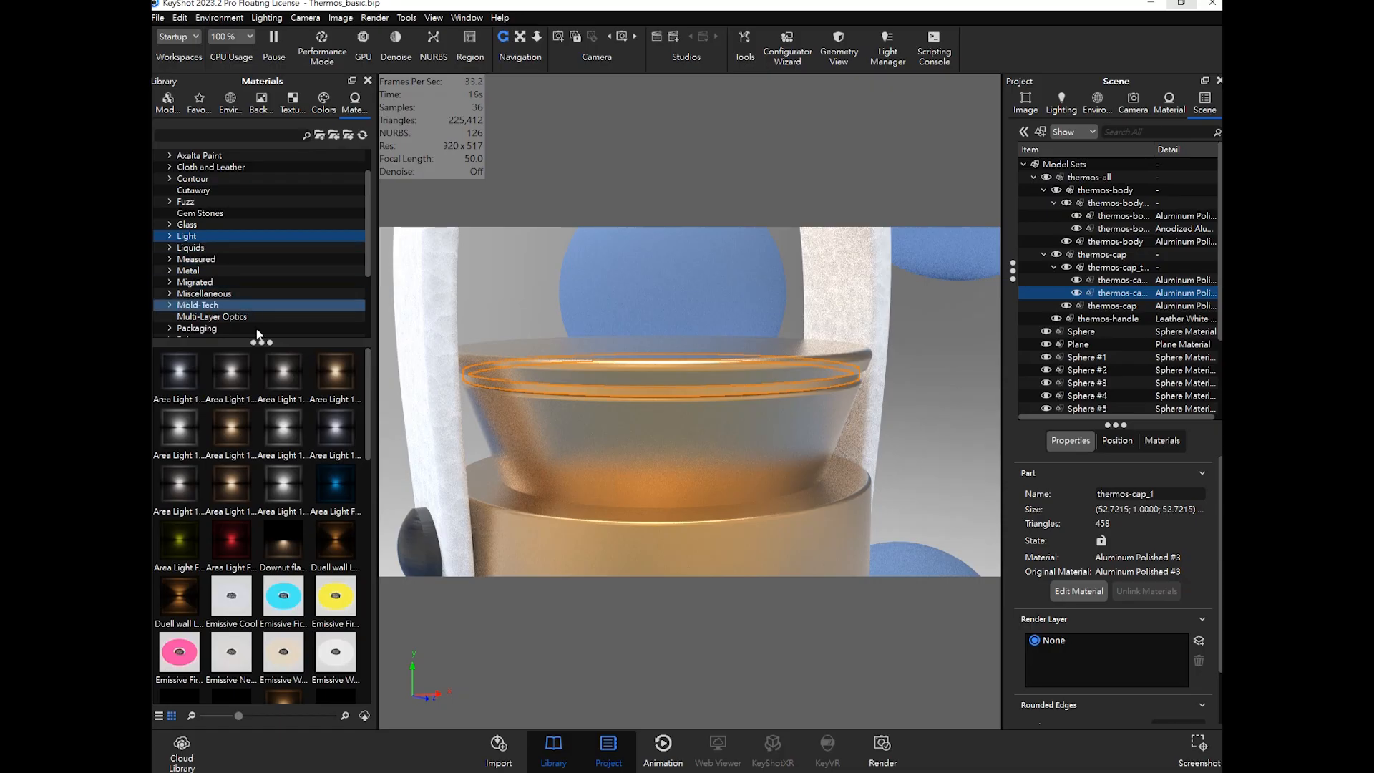
Step: Try the yellow Emissive Fireflies light material on the cap's ring band and deselect the part
scroll(276, 406, "down", 10)
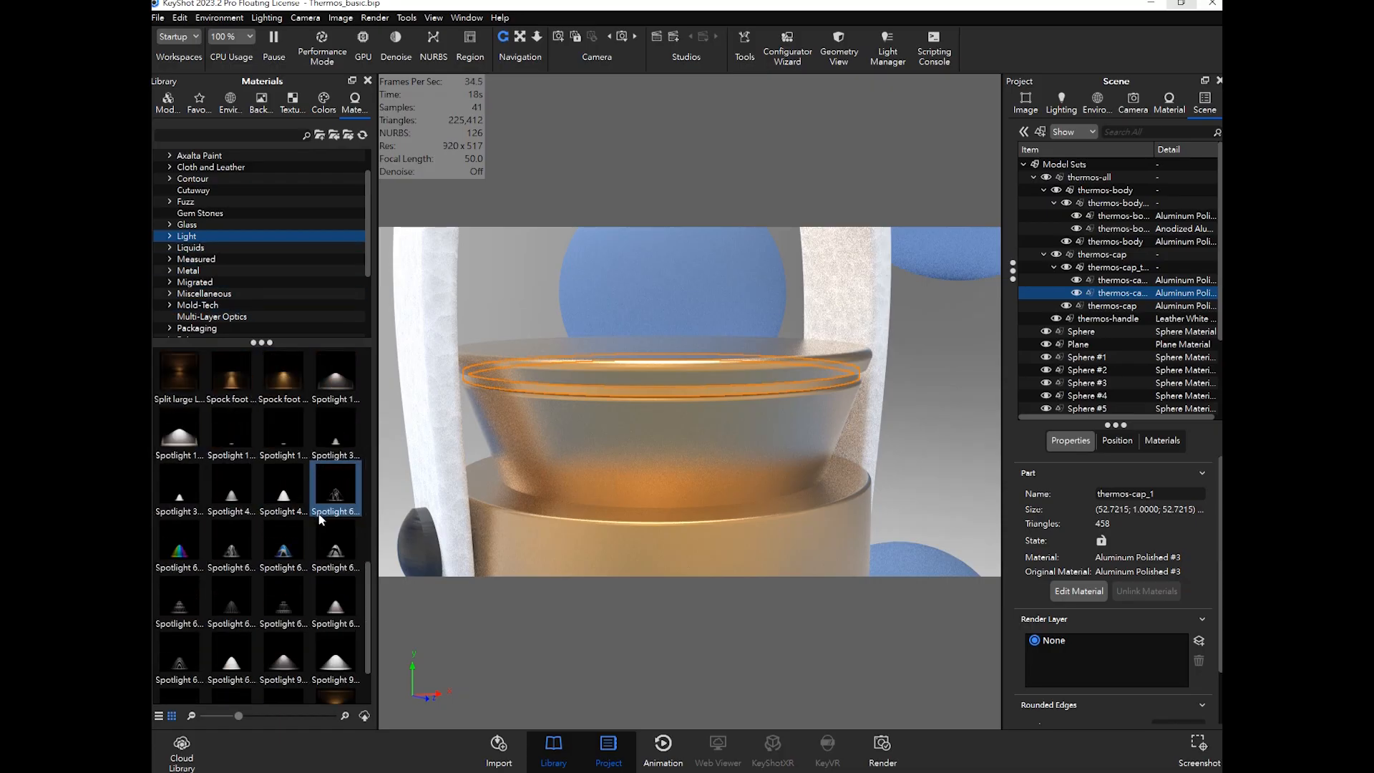
scroll(312, 509, "up", 10)
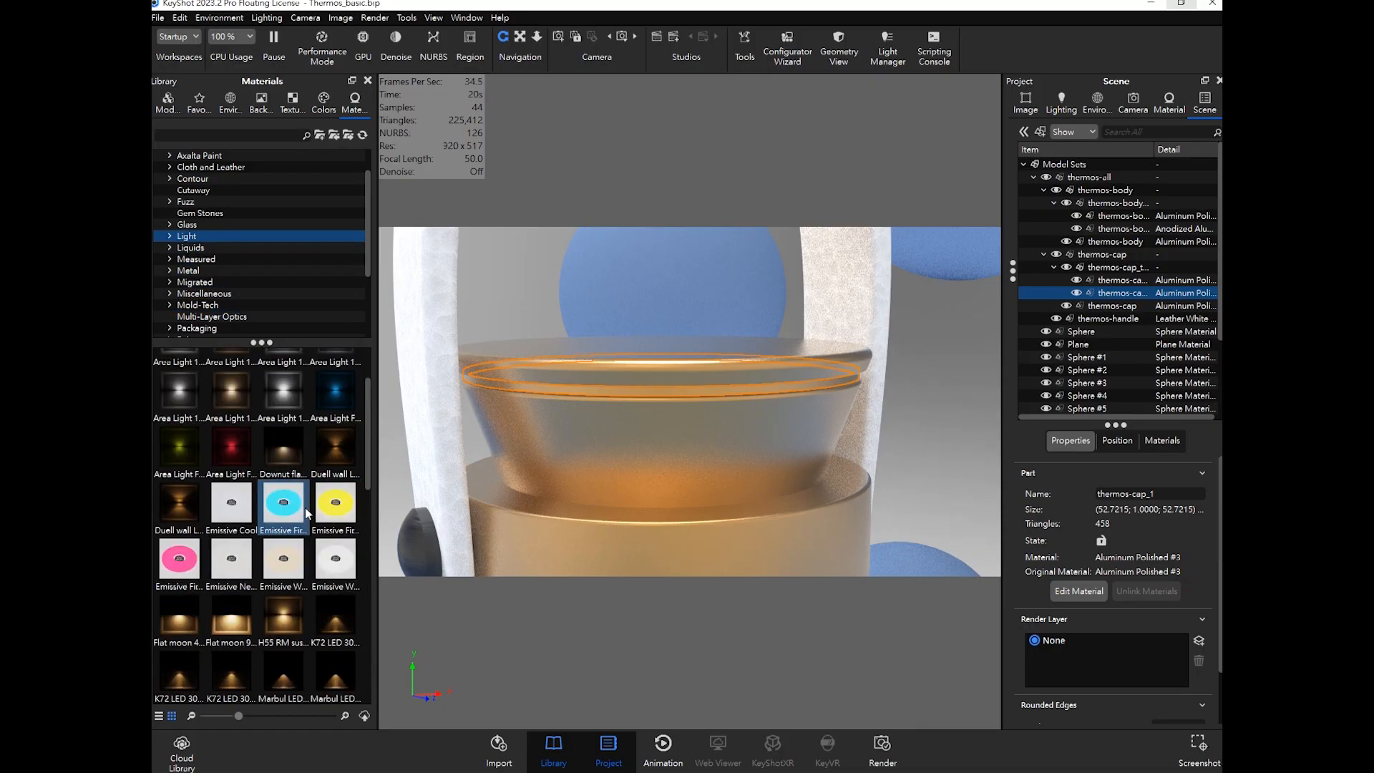
mouse_move(237, 510)
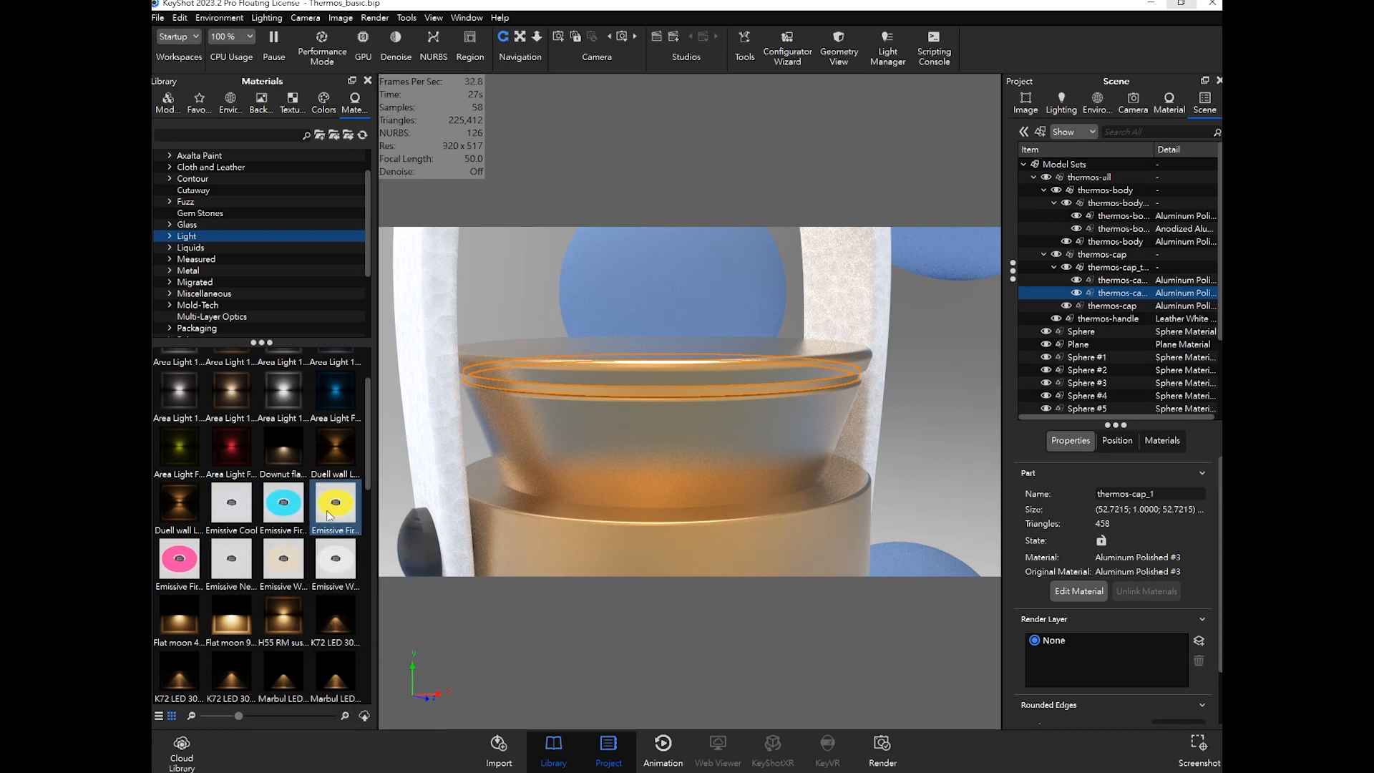
left_click_drag(335, 509, 647, 429)
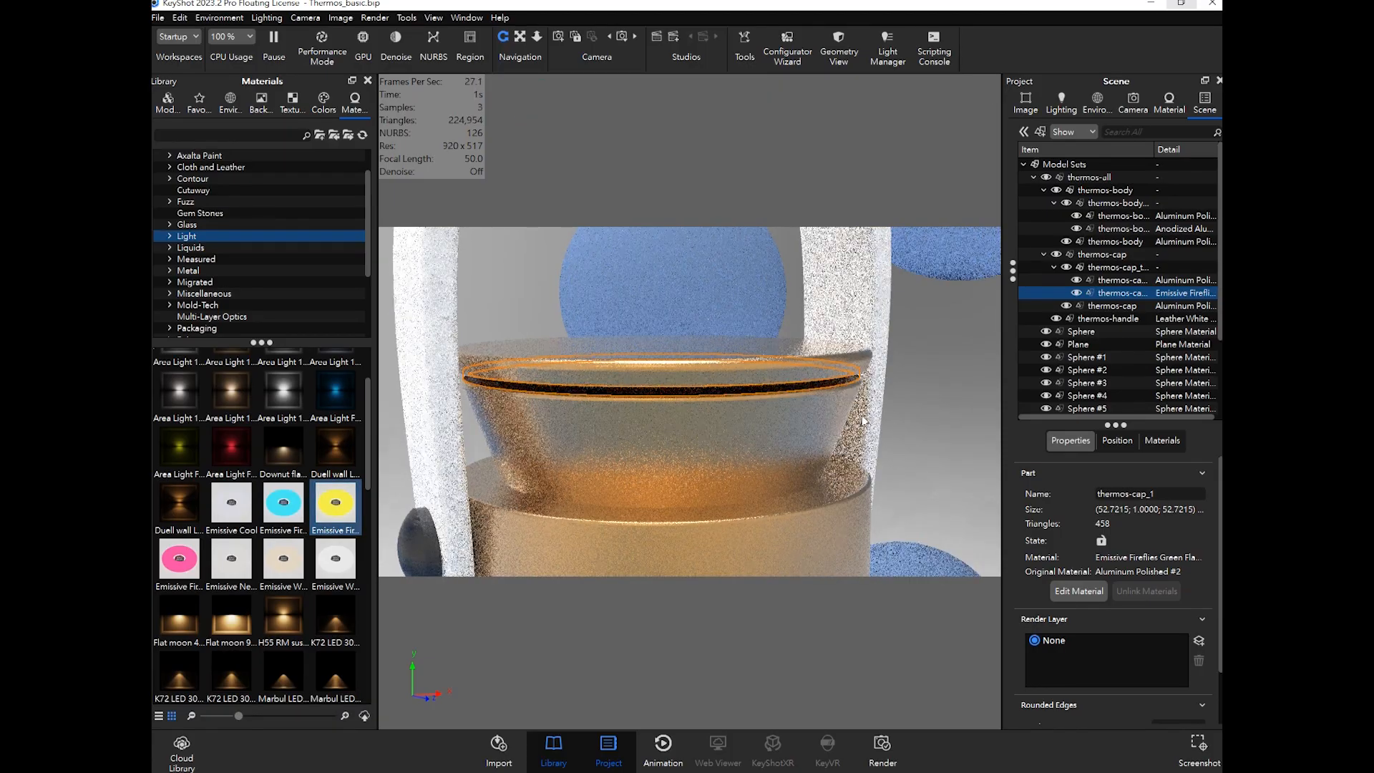
left_click(929, 415)
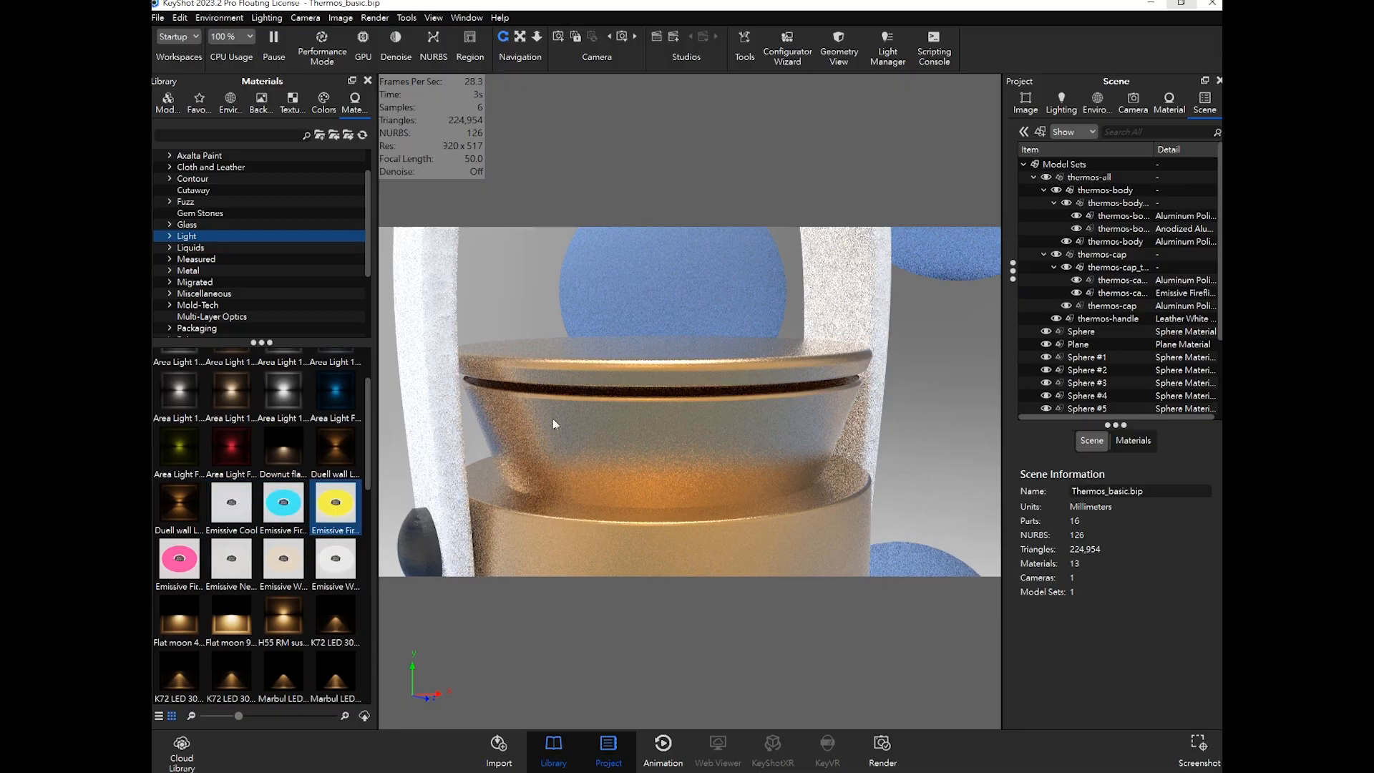
Step: Apply the Emissive Cool material to the ring band below the cap's rim and check it from above
left_click_drag(231, 502, 567, 390)
scroll(930, 384, "down", 3)
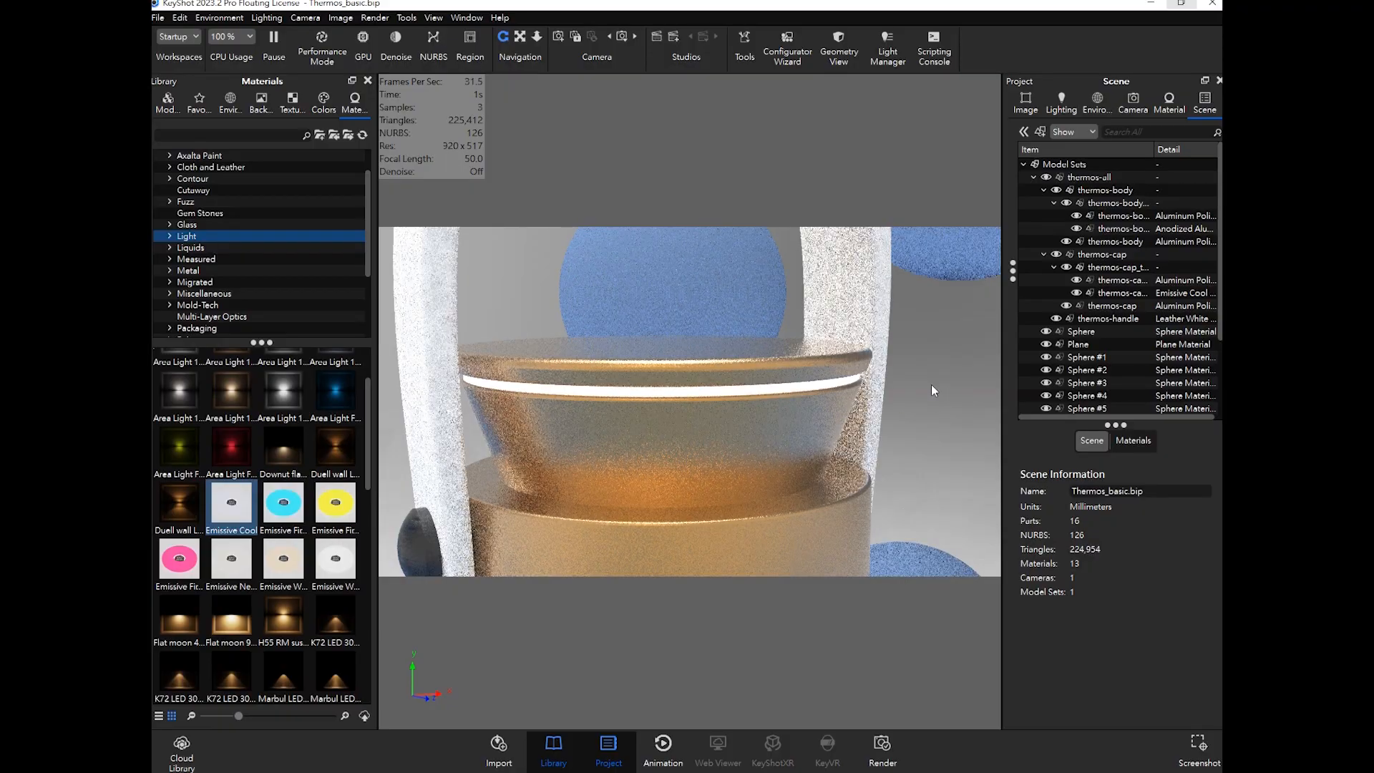
scroll(718, 337, "down", 2)
scroll(714, 346, "down", 2)
scroll(727, 362, "up", 3)
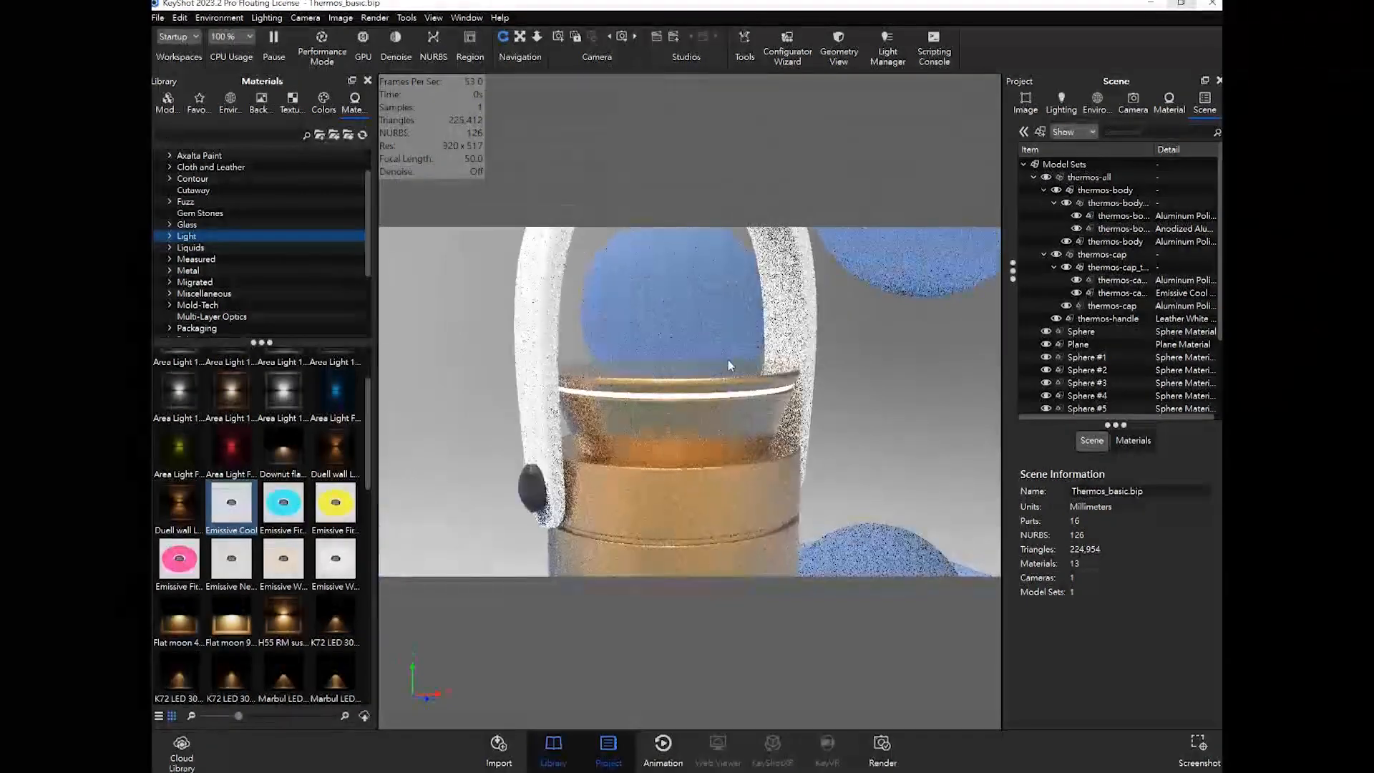
left_click_drag(719, 405, 828, 370)
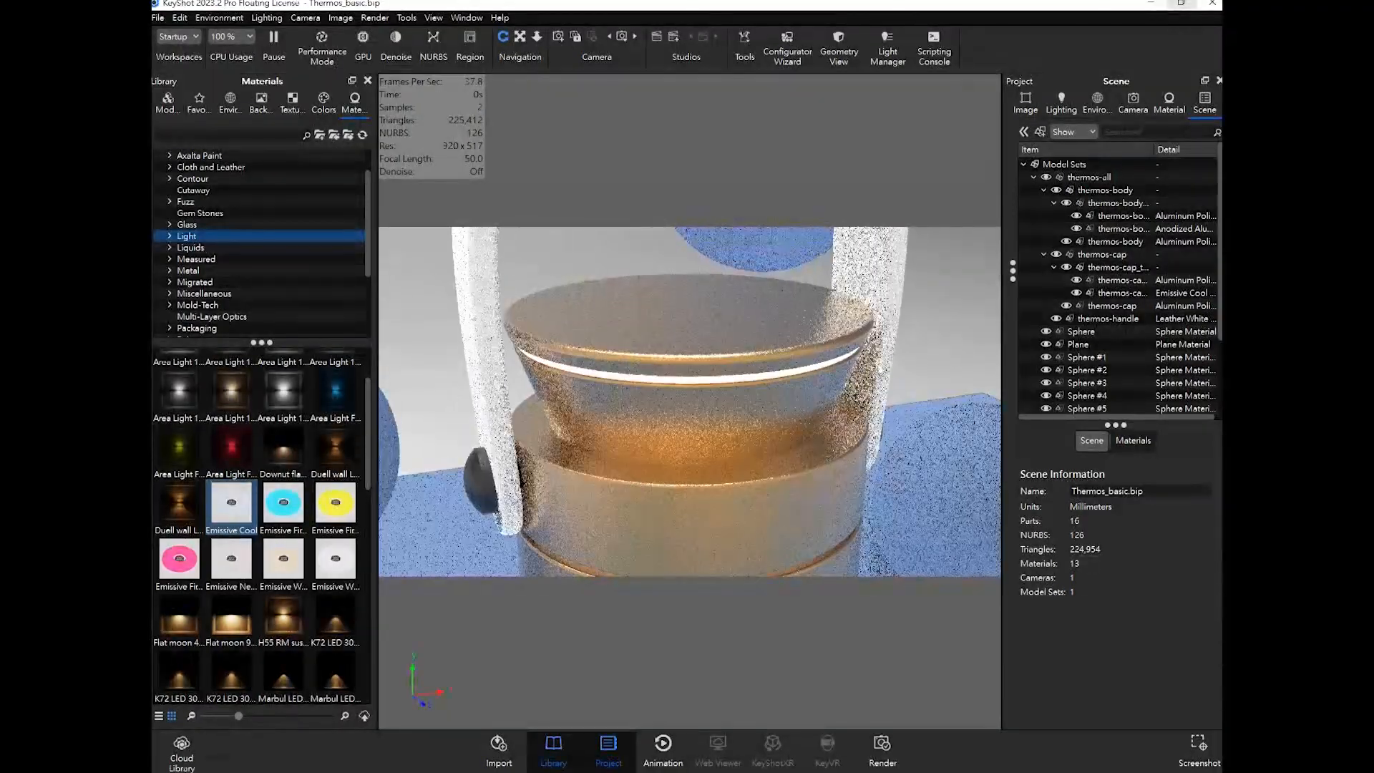
Step: Change the ring band's emissive color to yellow by setting its blue value to 46
double_click(828, 370)
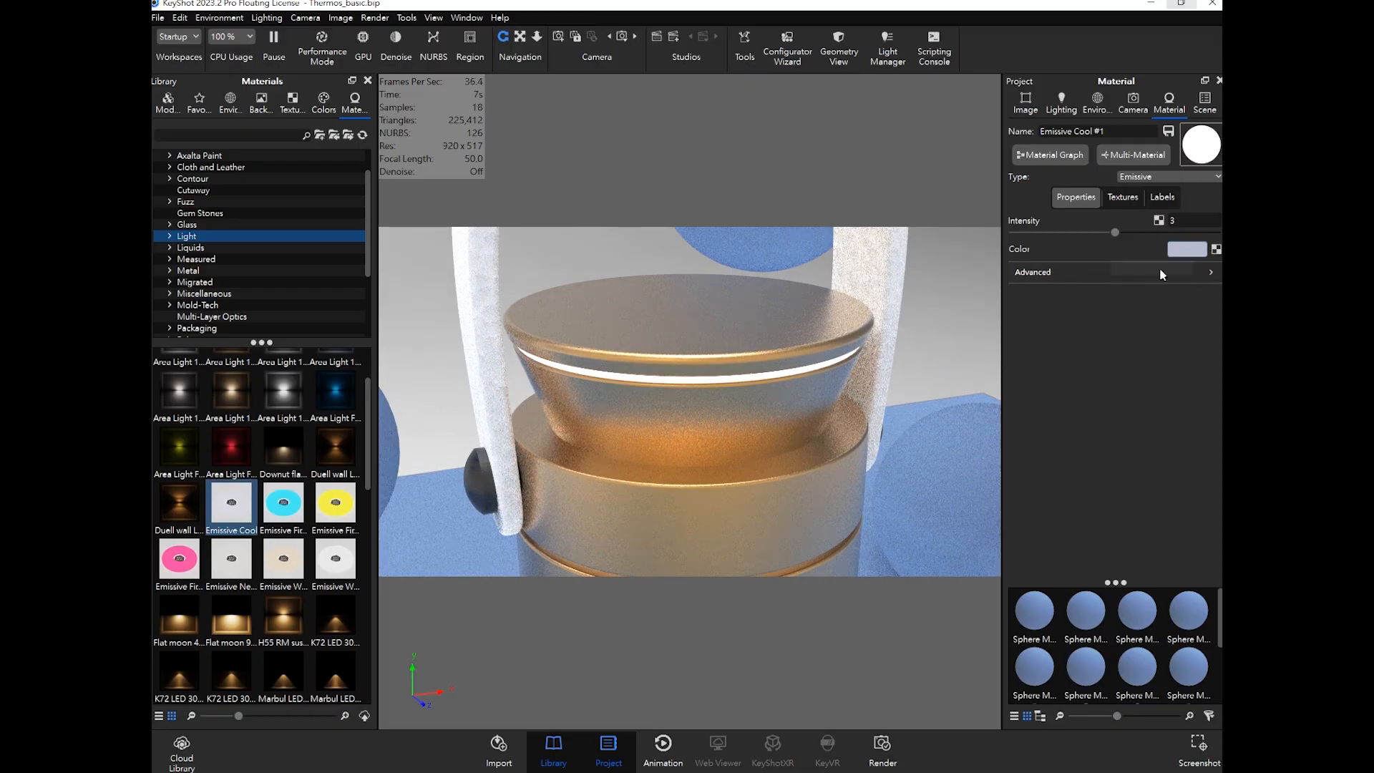
left_click(1191, 250)
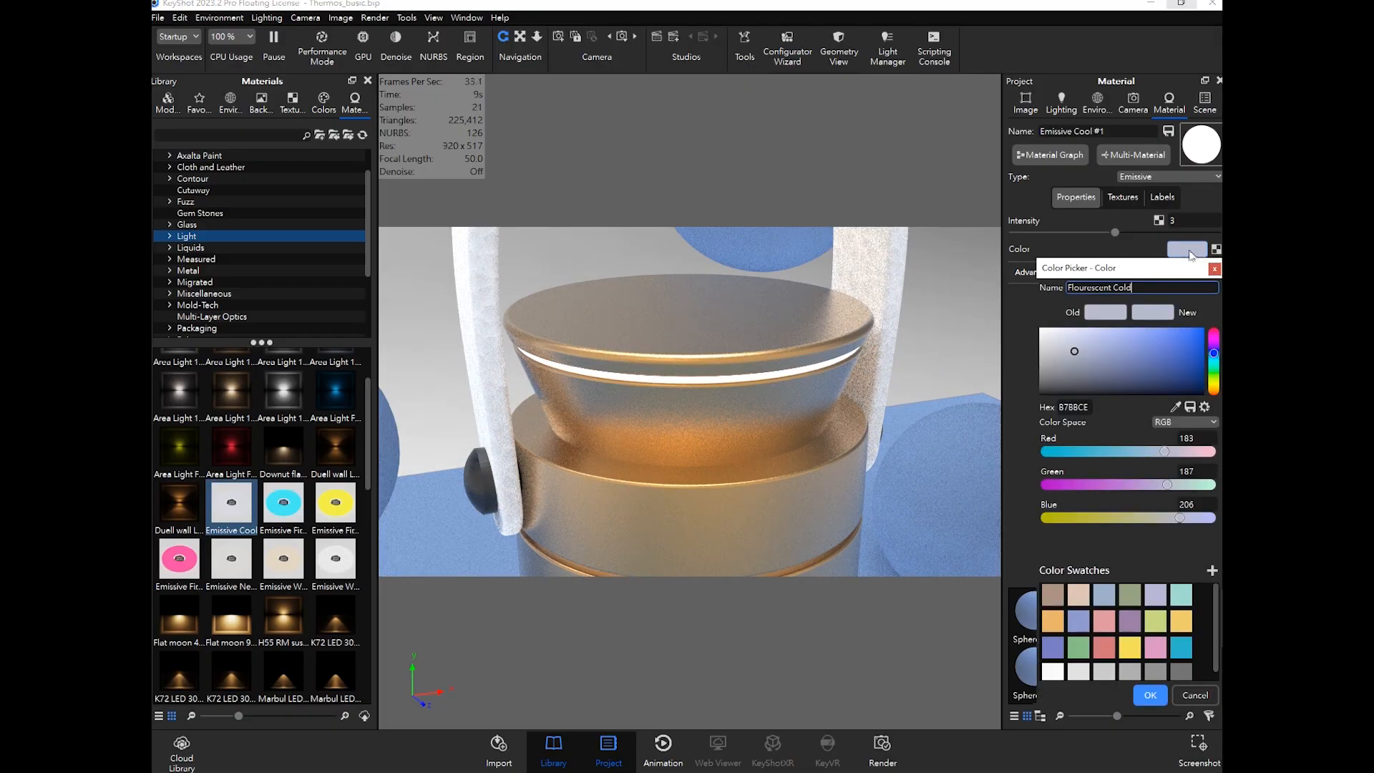
left_click(1075, 517)
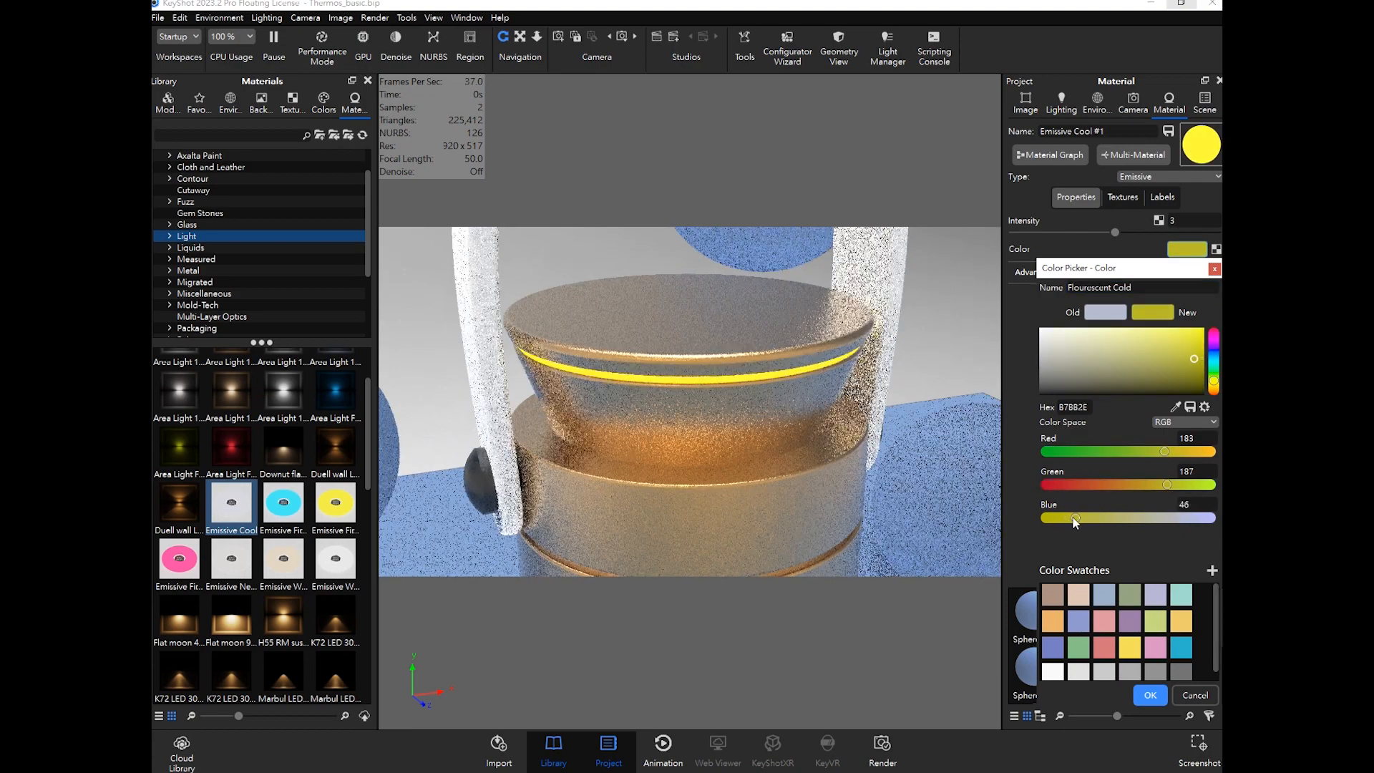
left_click(1150, 694)
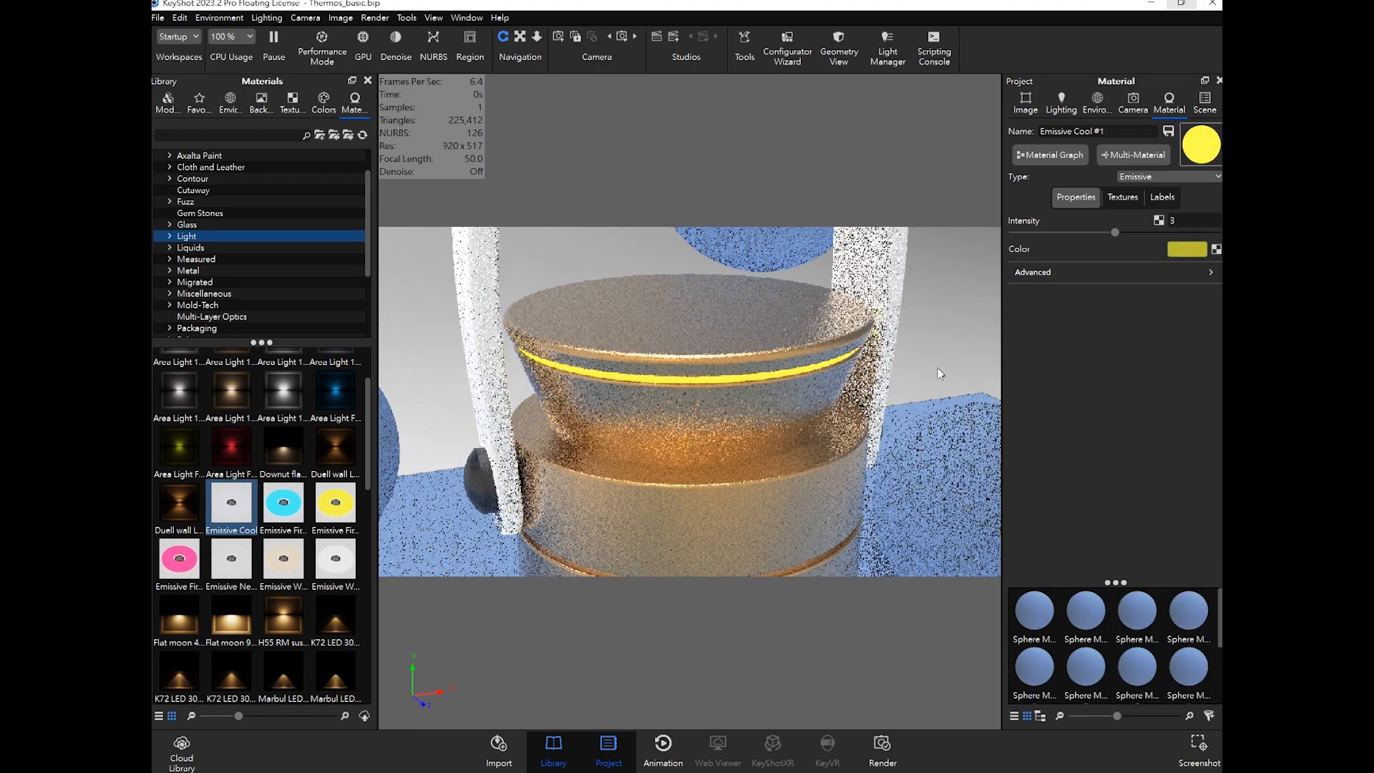
Step: Examine the whole thermos and its glowing band within the scene of spheres from farther away
scroll(719, 324, "down", 10)
right_click(720, 325)
left_click(637, 317)
scroll(745, 311, "down", 8)
middle_click_drag(740, 426, 744, 307)
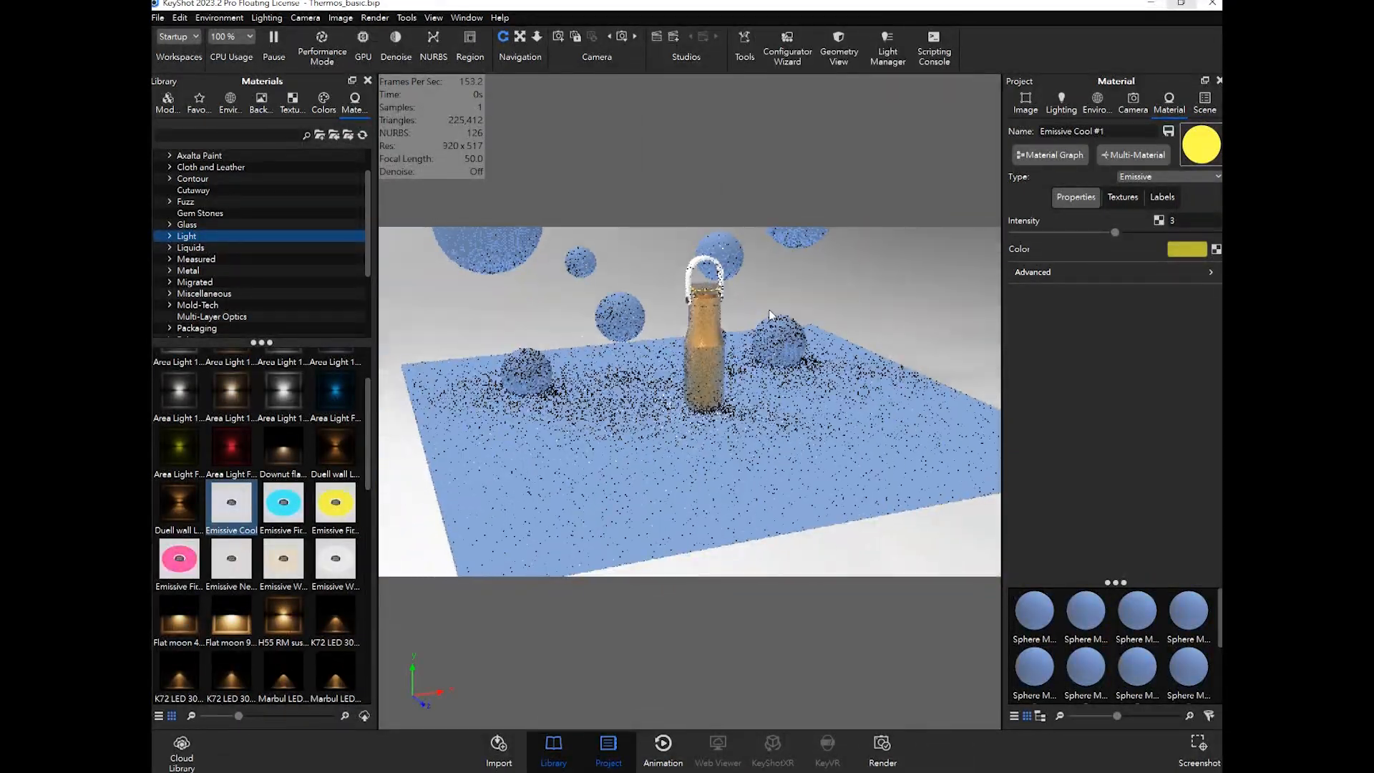
scroll(745, 306, "up", 4)
left_click_drag(744, 305, 701, 380)
scroll(701, 379, "up", 1)
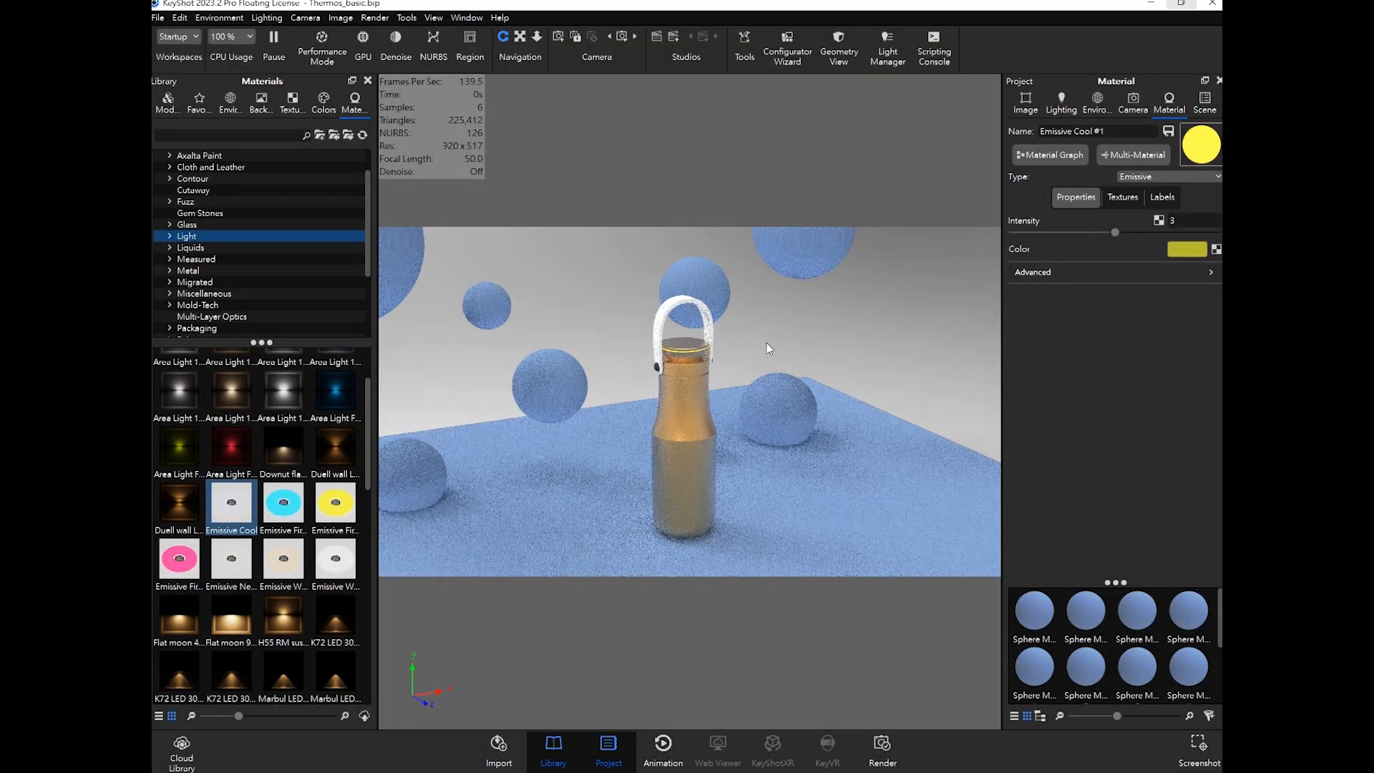
left_click(159, 22)
left_click(234, 138)
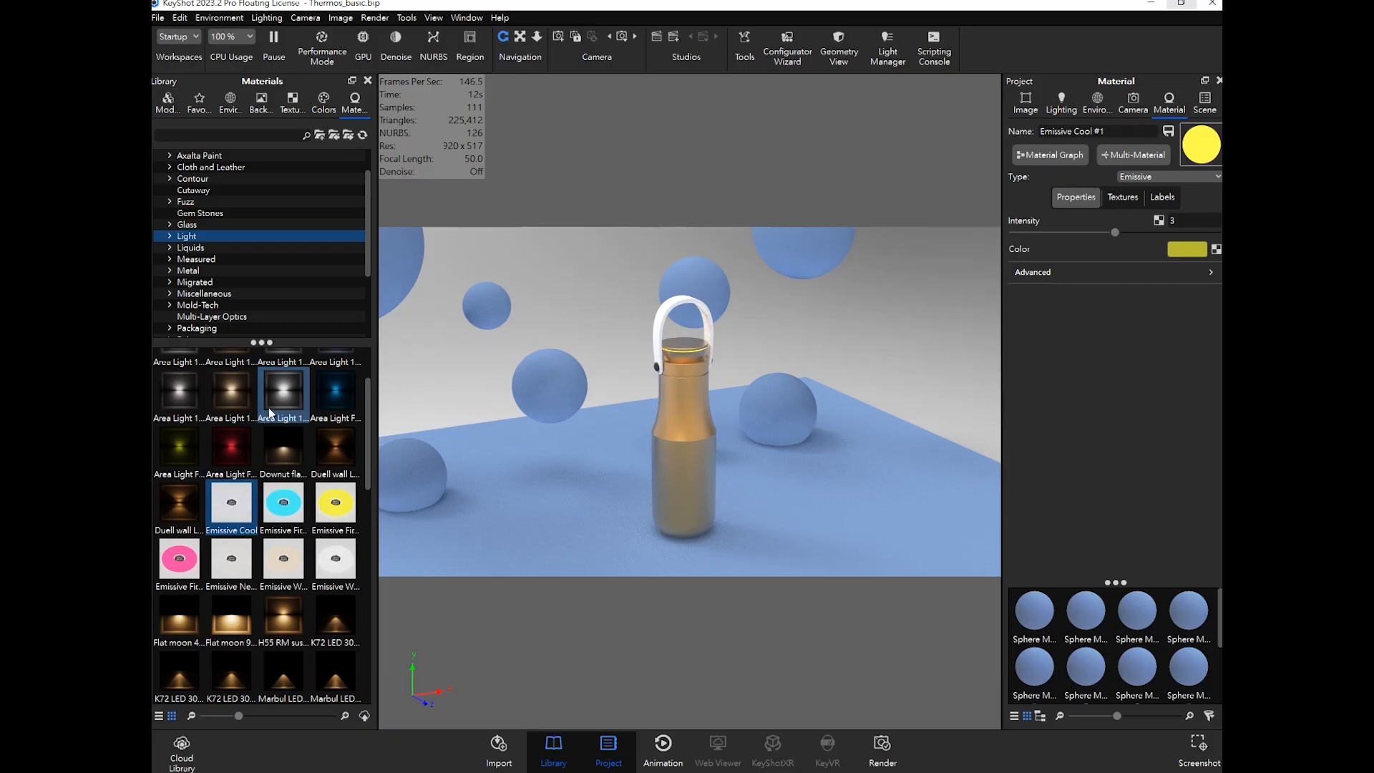
Step: Browse the Metal category of the material library from the aluminum to the copper, gold and iron finishes
scroll(268, 408, "up", 2)
scroll(239, 267, "up", 1)
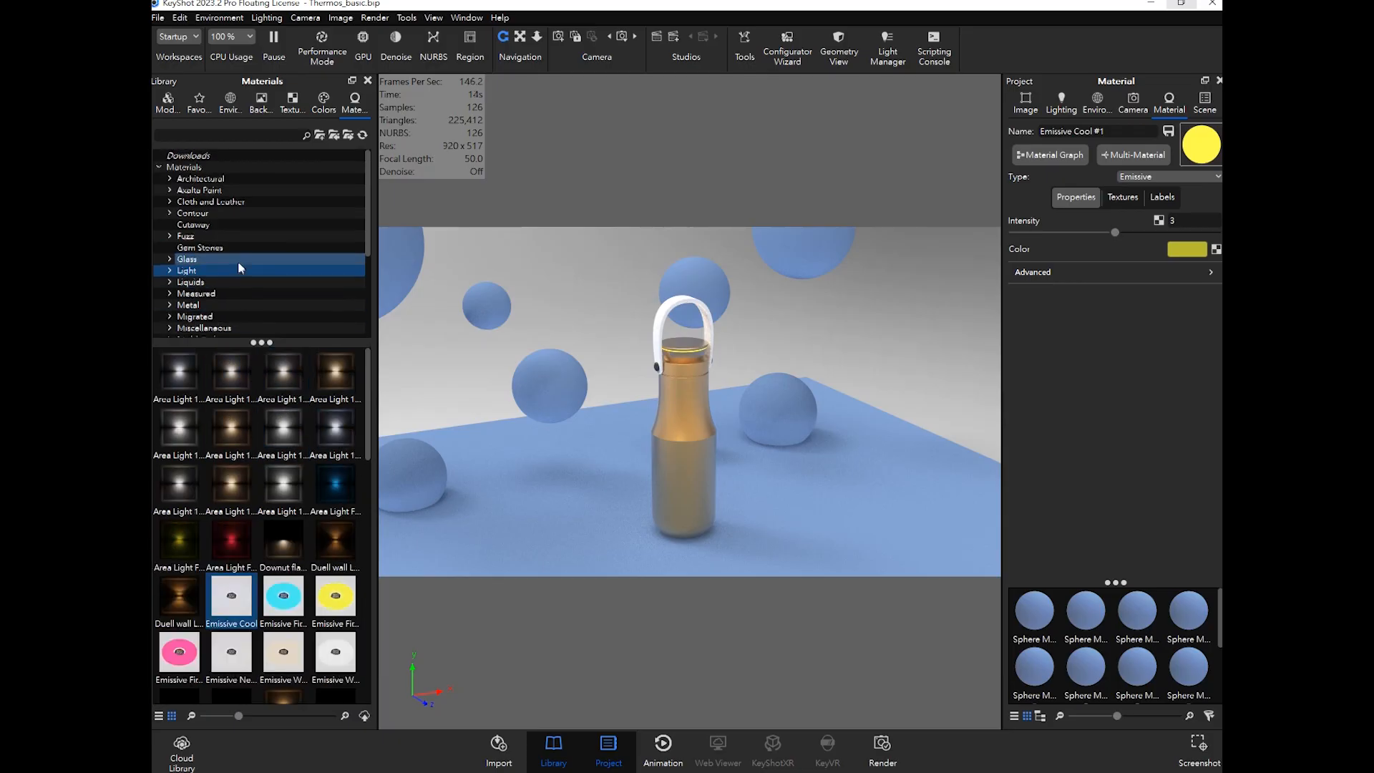
left_click(201, 294)
left_click(199, 305)
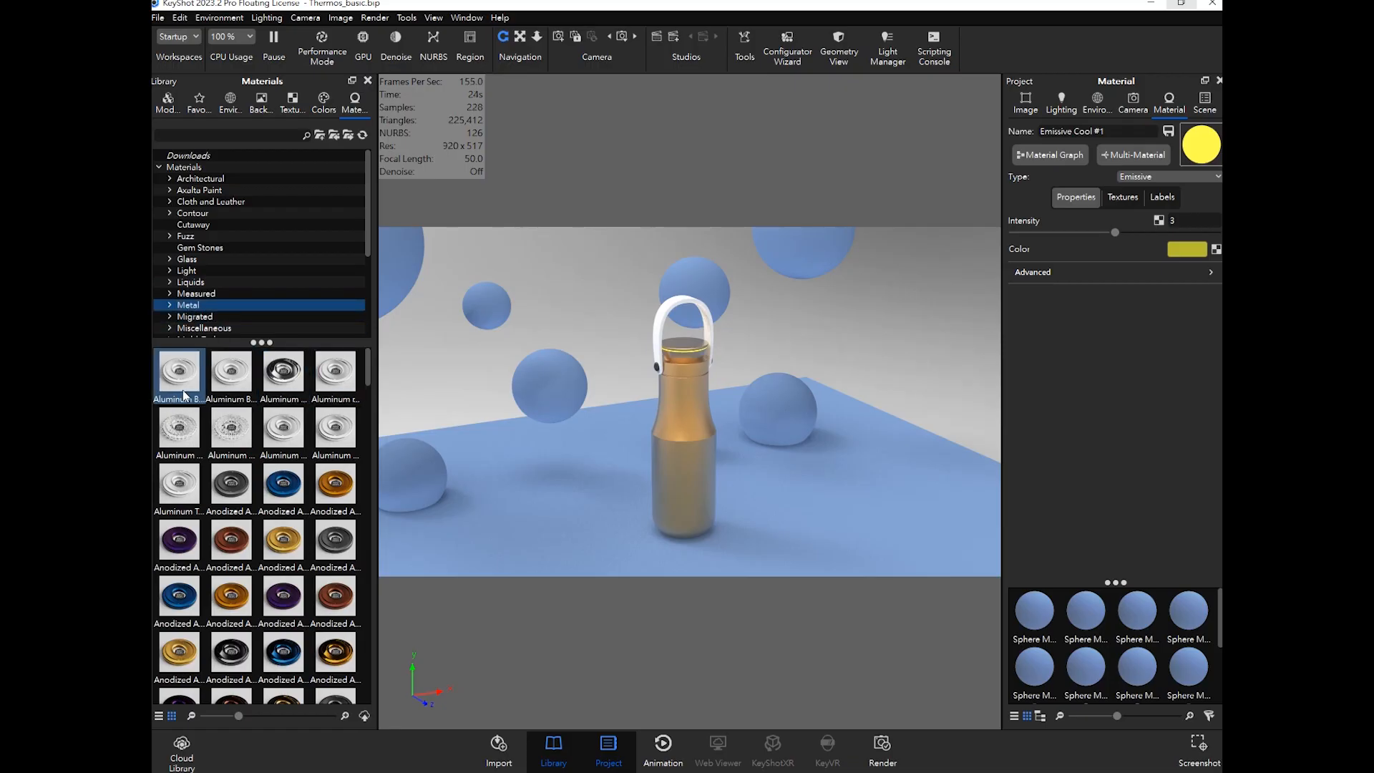
scroll(339, 515, "down", 3)
scroll(339, 515, "down", 10)
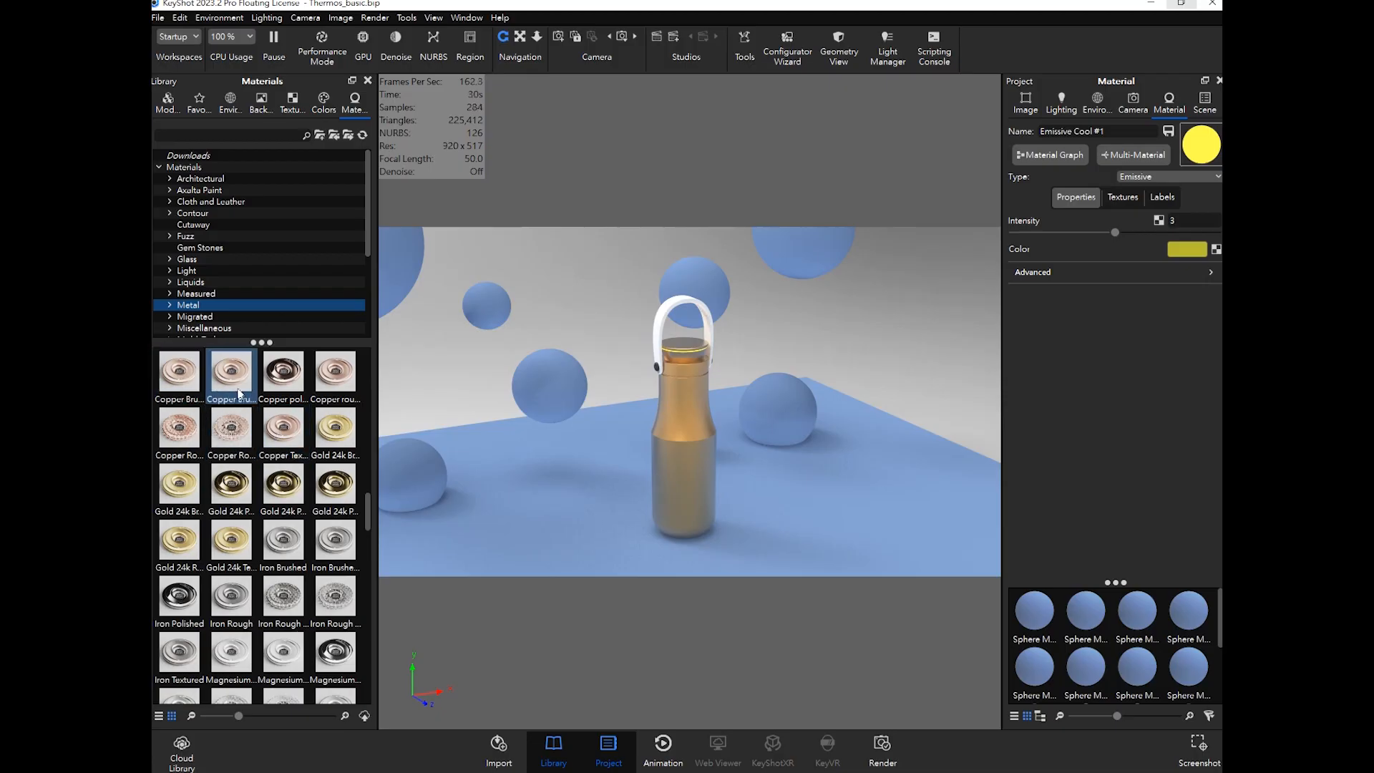
scroll(238, 393, "up", 10)
scroll(206, 248, "down", 2)
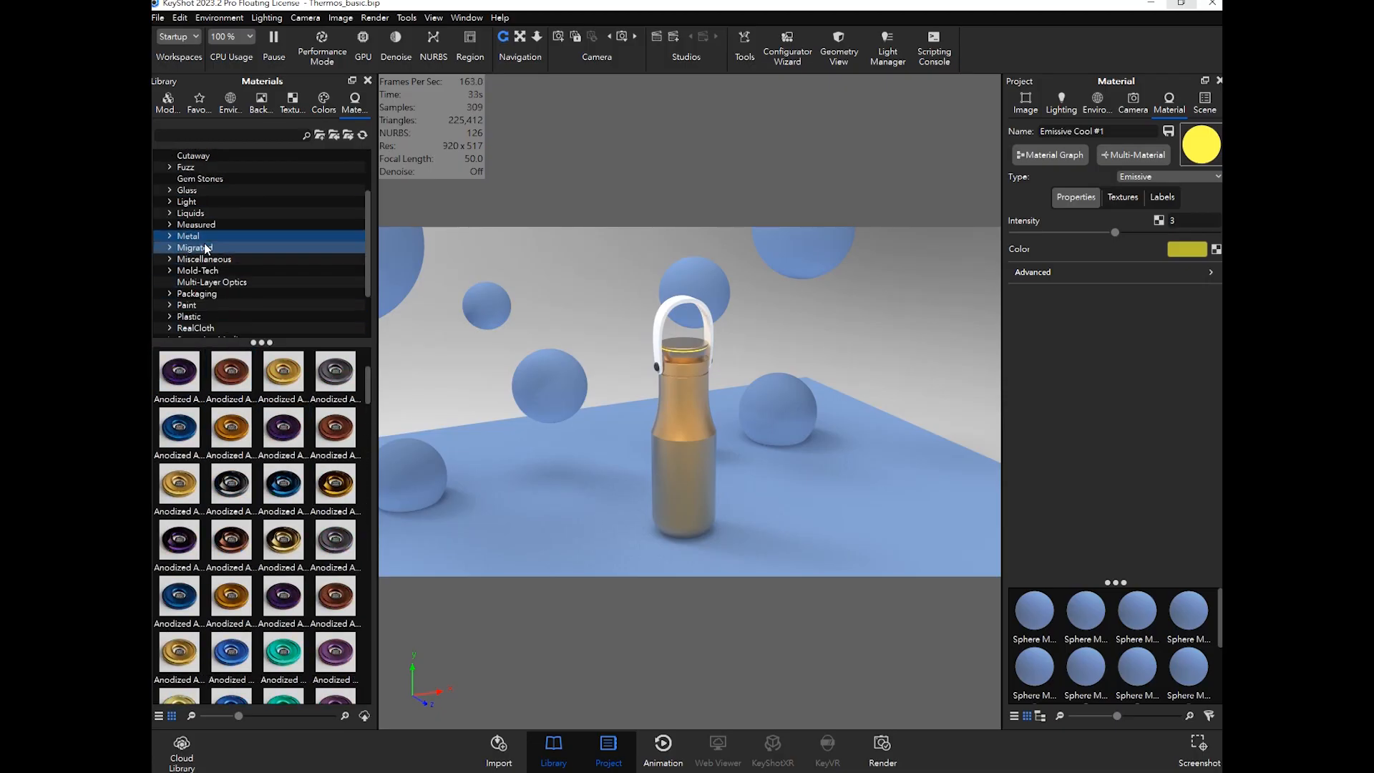
scroll(206, 325, "down", 1)
scroll(206, 326, "down", 1)
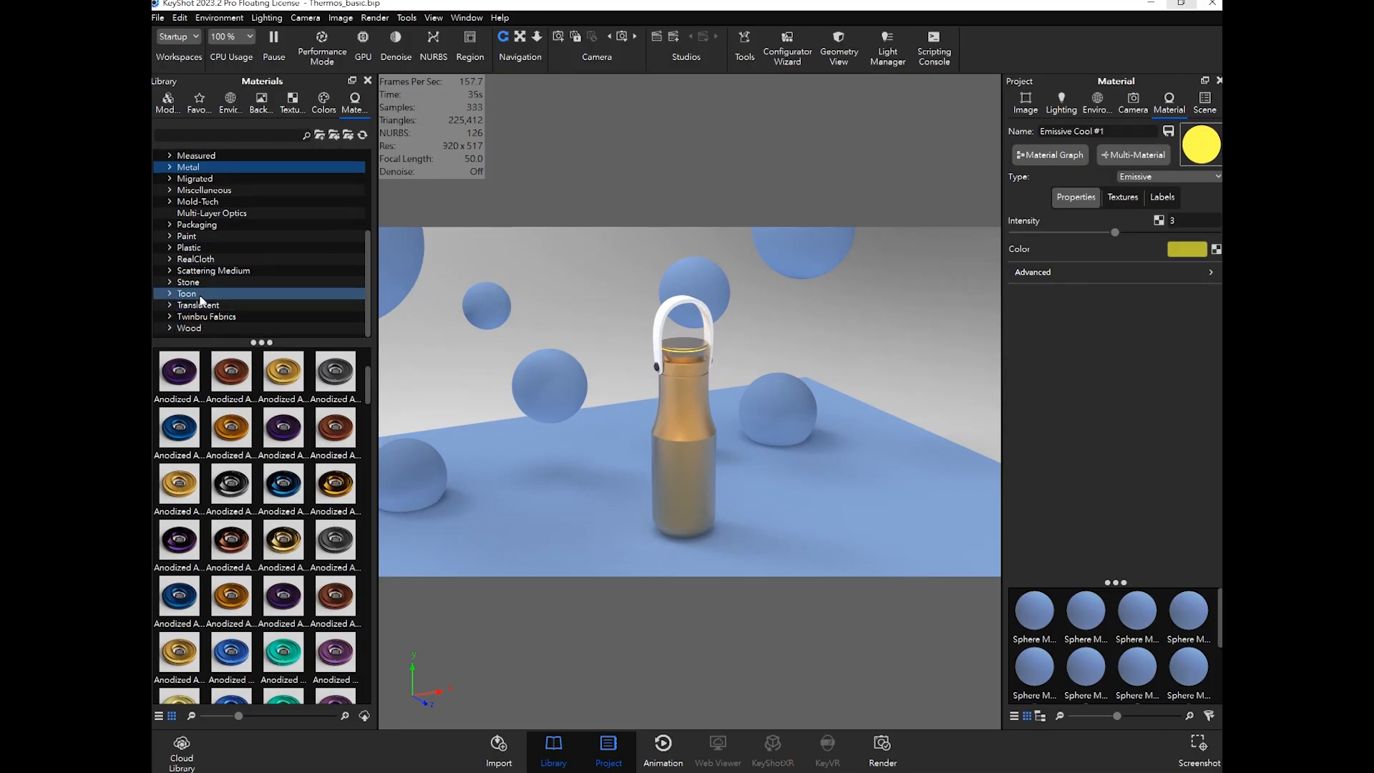
Step: Apply Clear Rough Plastic Black from the Plastic category to the large sphere at the scene's upper left
left_click(205, 249)
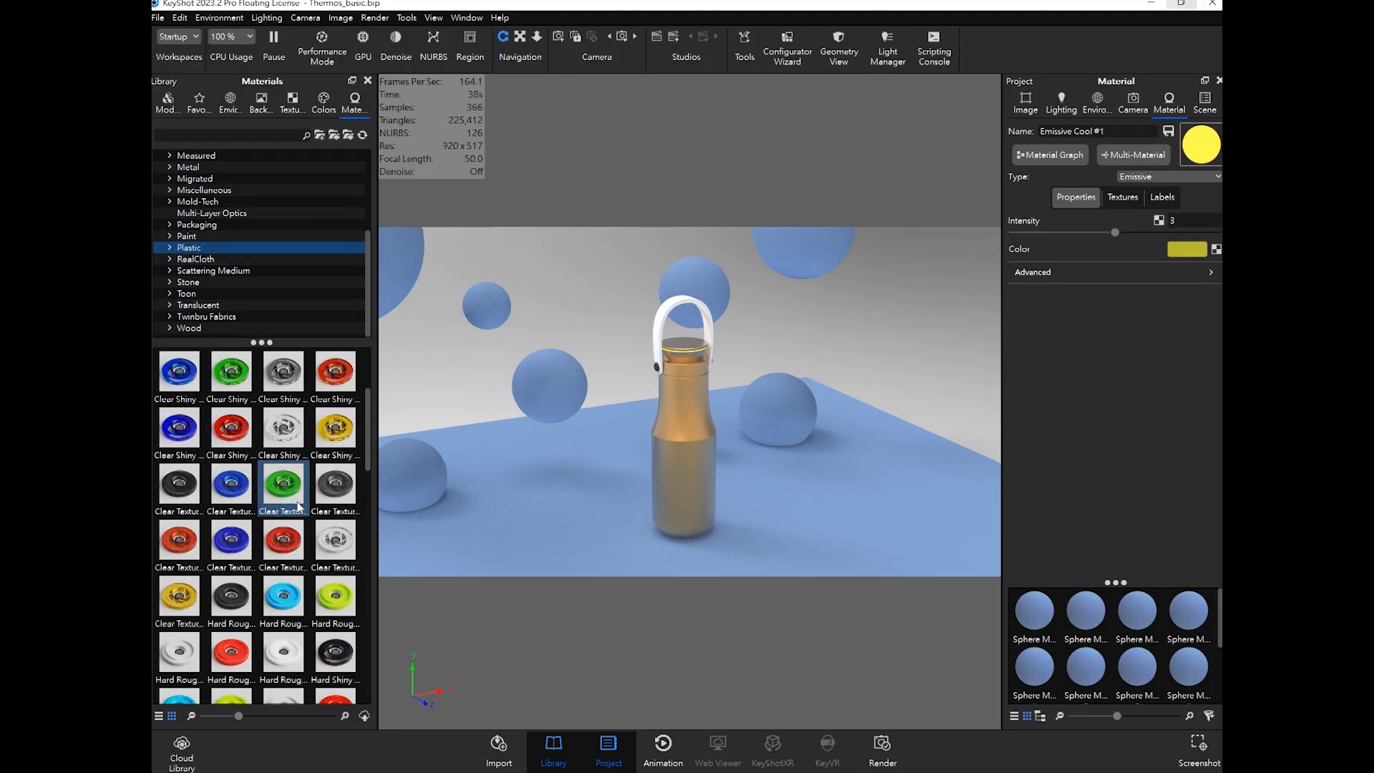
scroll(299, 506, "down", 5)
scroll(299, 508, "up", 7)
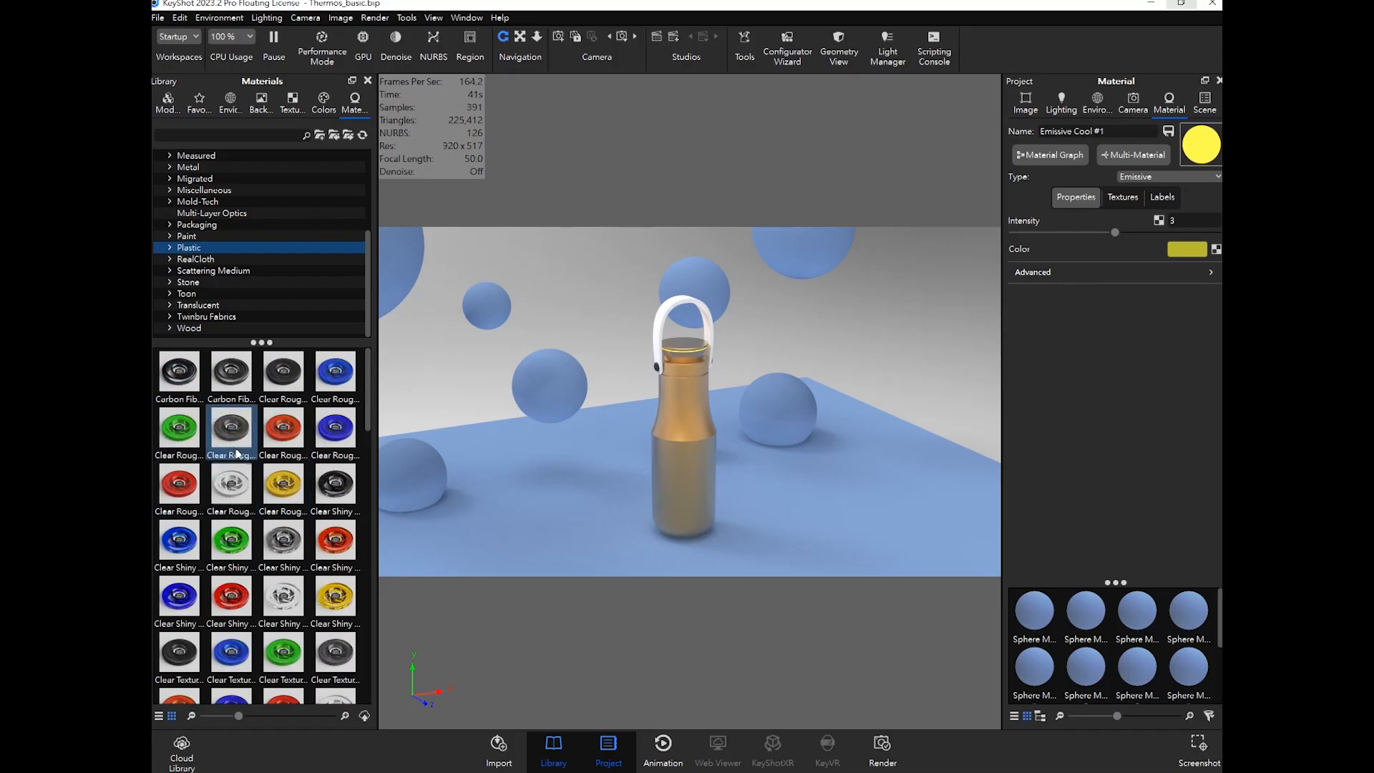
mouse_move(184, 381)
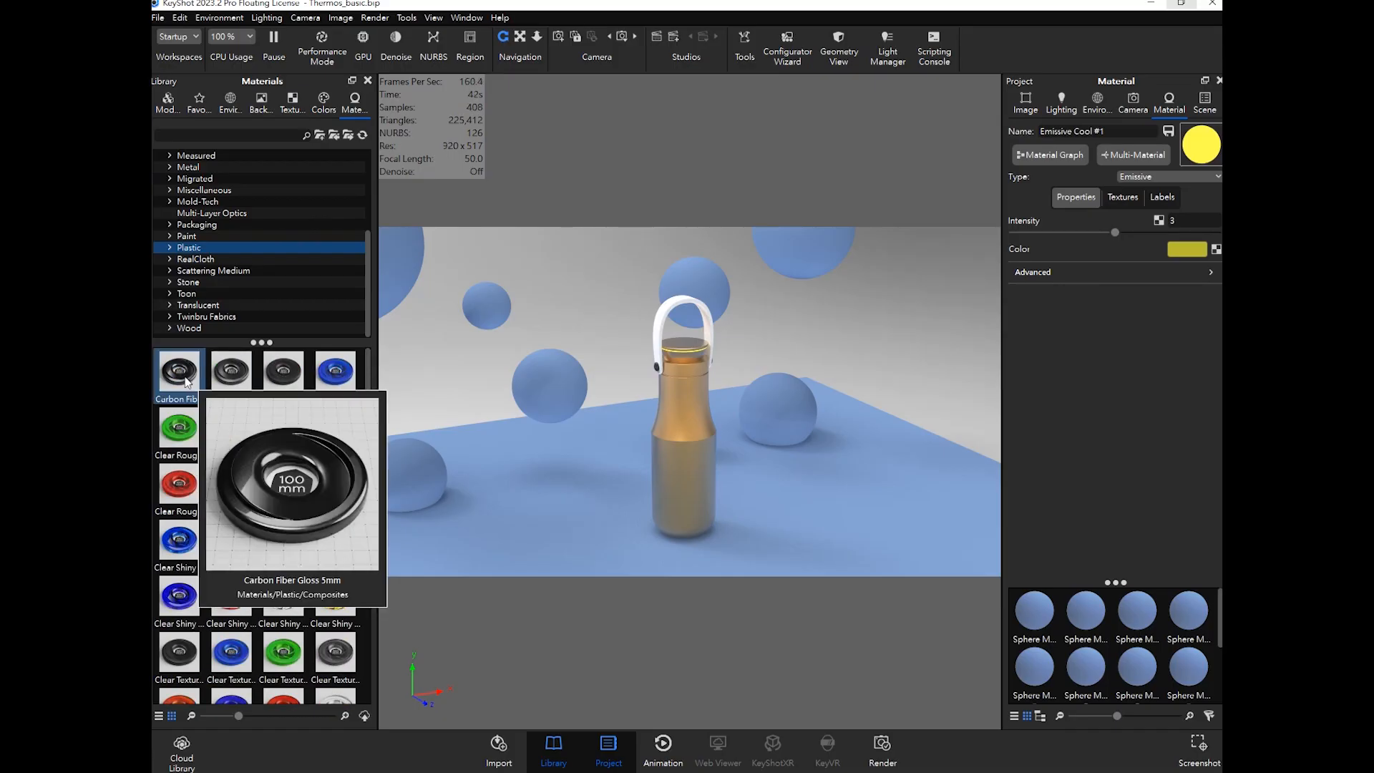
mouse_move(279, 381)
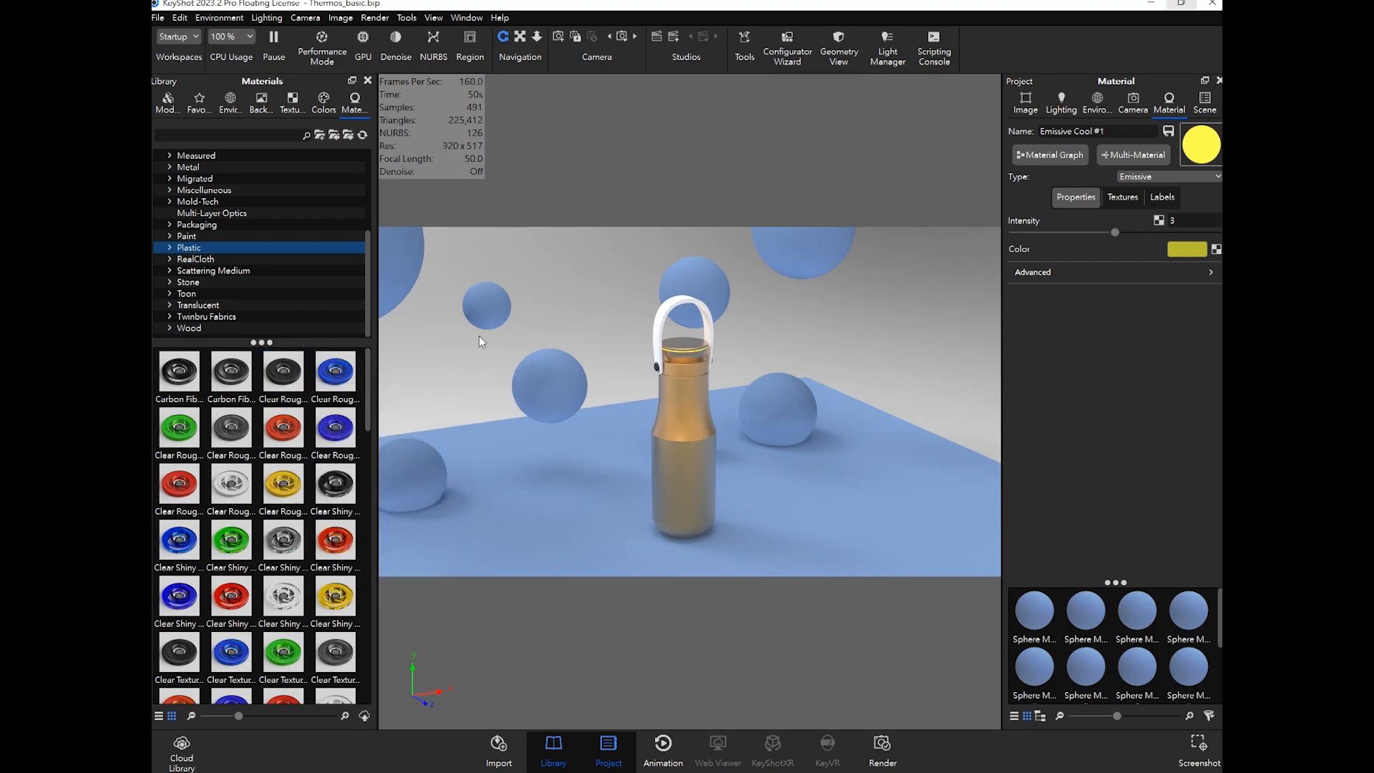
middle_click_drag(512, 336, 547, 350)
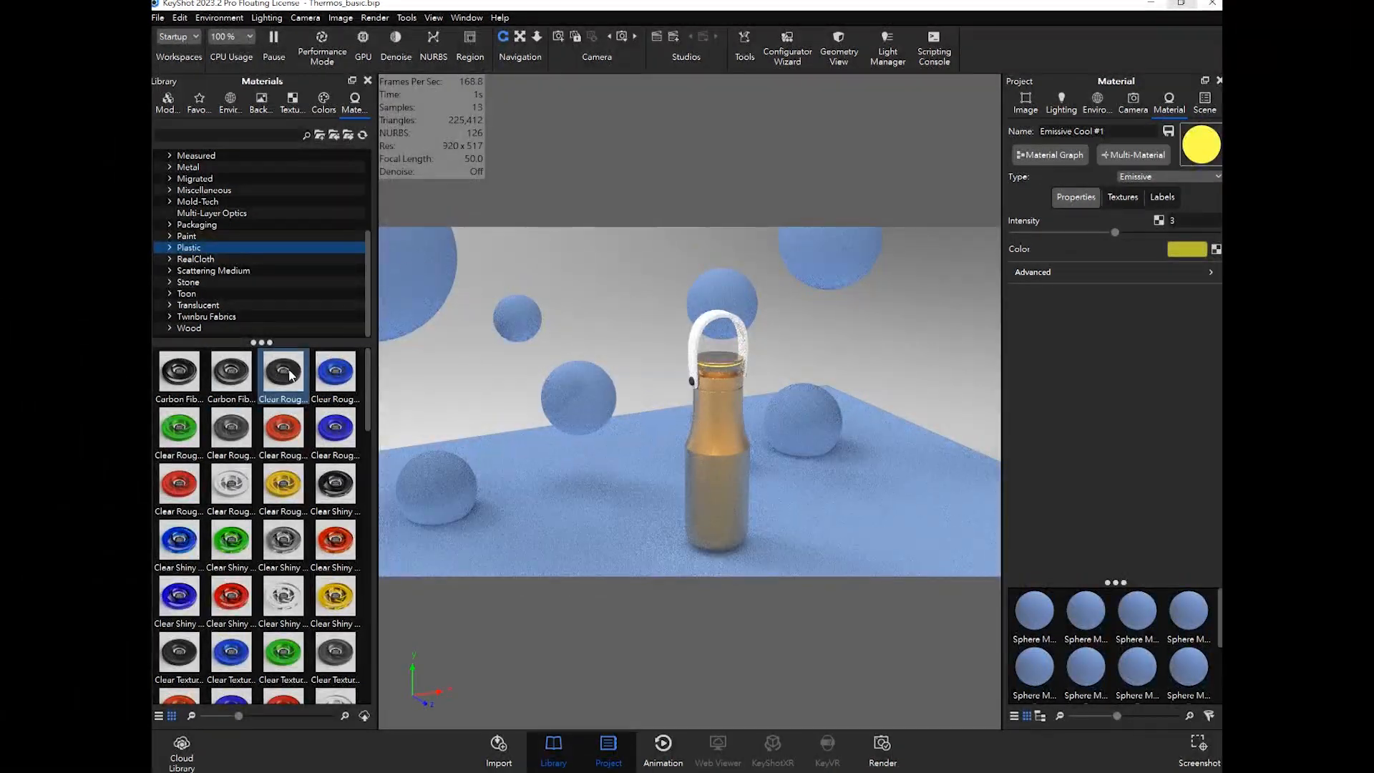
left_click_drag(285, 373, 414, 289)
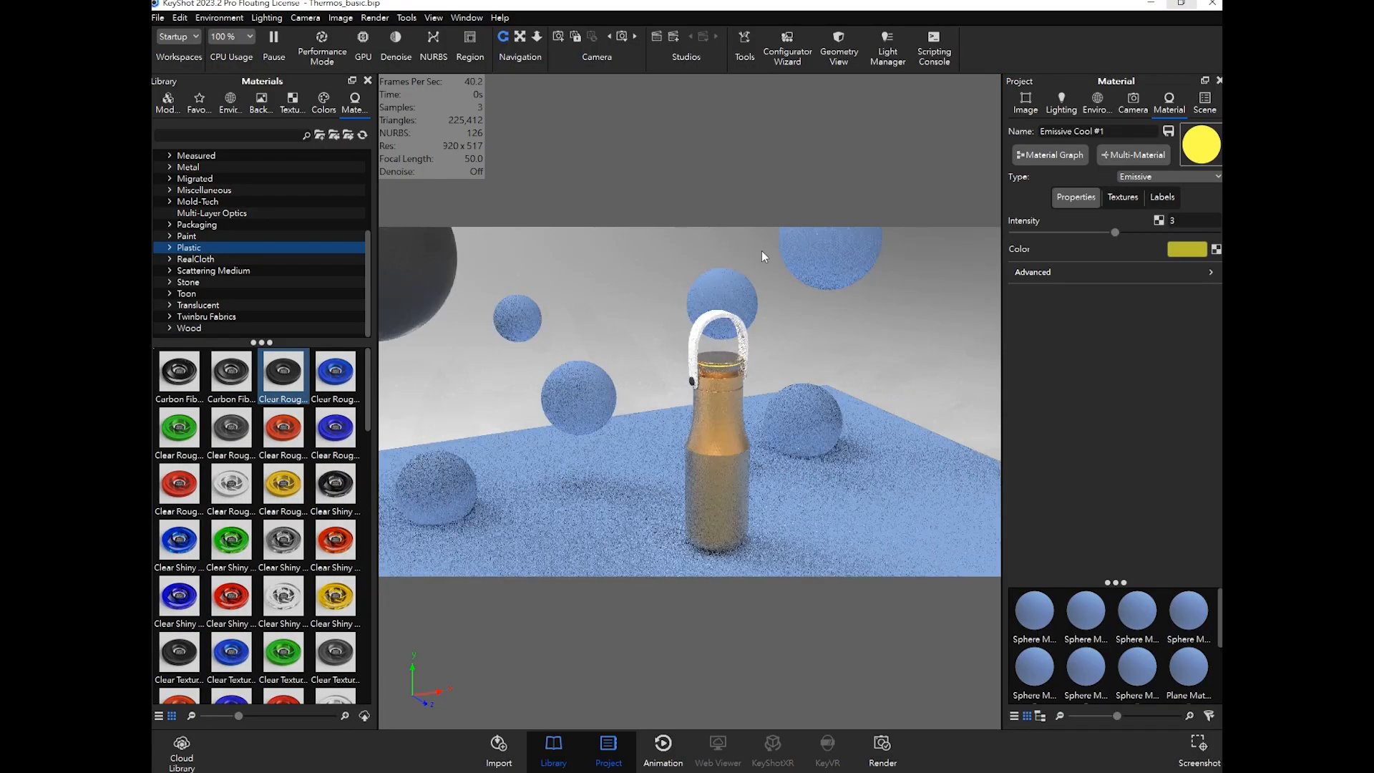
Step: Check the large black sphere's material properties and switch the view to Camera 1
left_click(1204, 102)
double_click(424, 282)
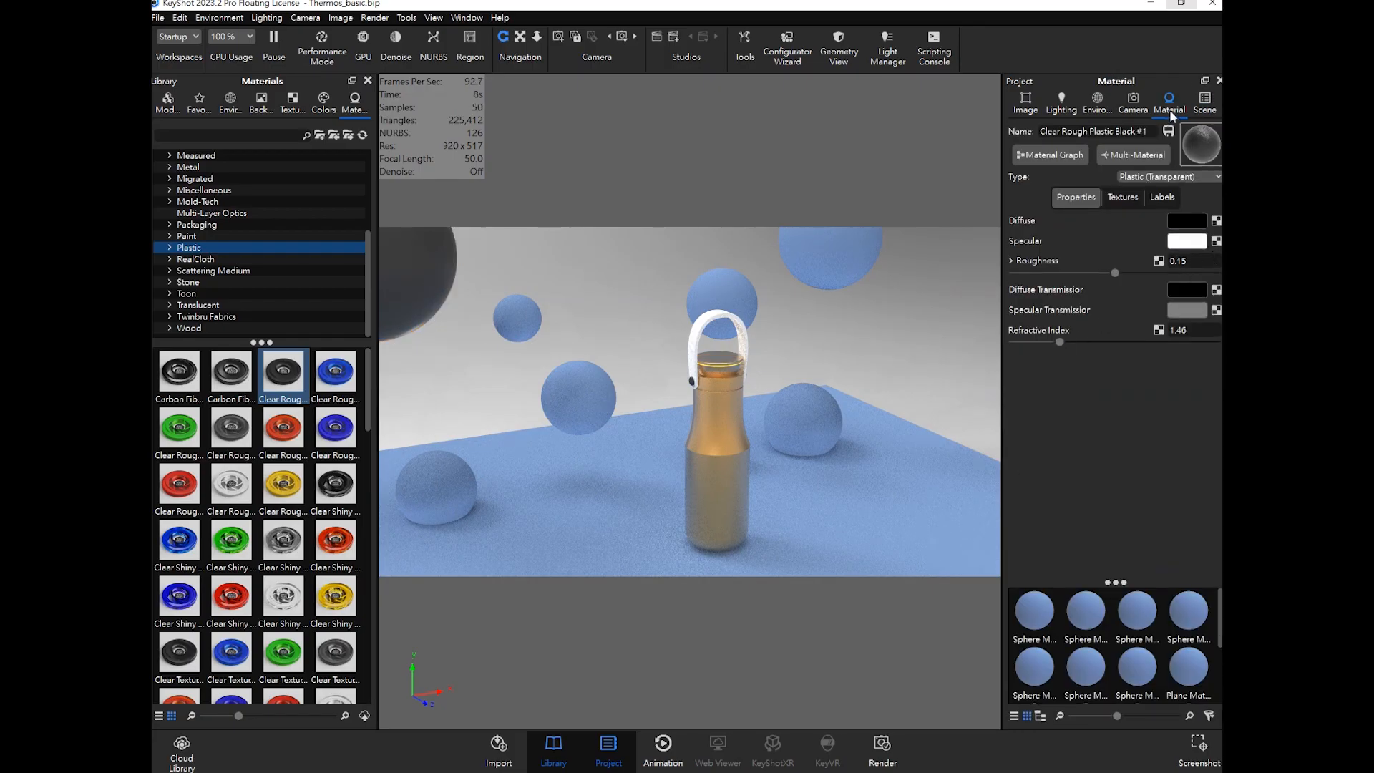
left_click(1144, 108)
left_click(1106, 145)
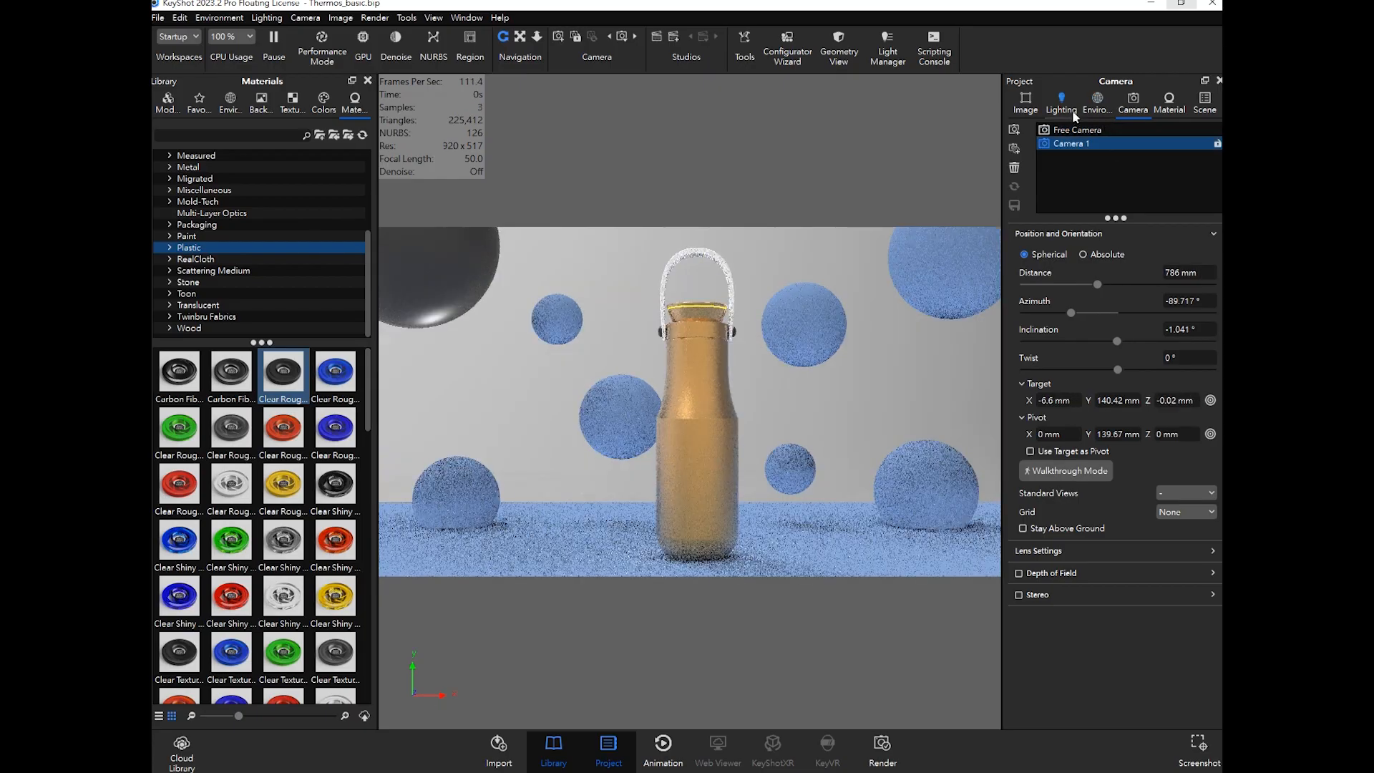
Step: Try orange, orange-yellow and green diffuse colors on the large sphere's plastic and settle on the Foliage swatch, hex 95A683
left_click(1204, 102)
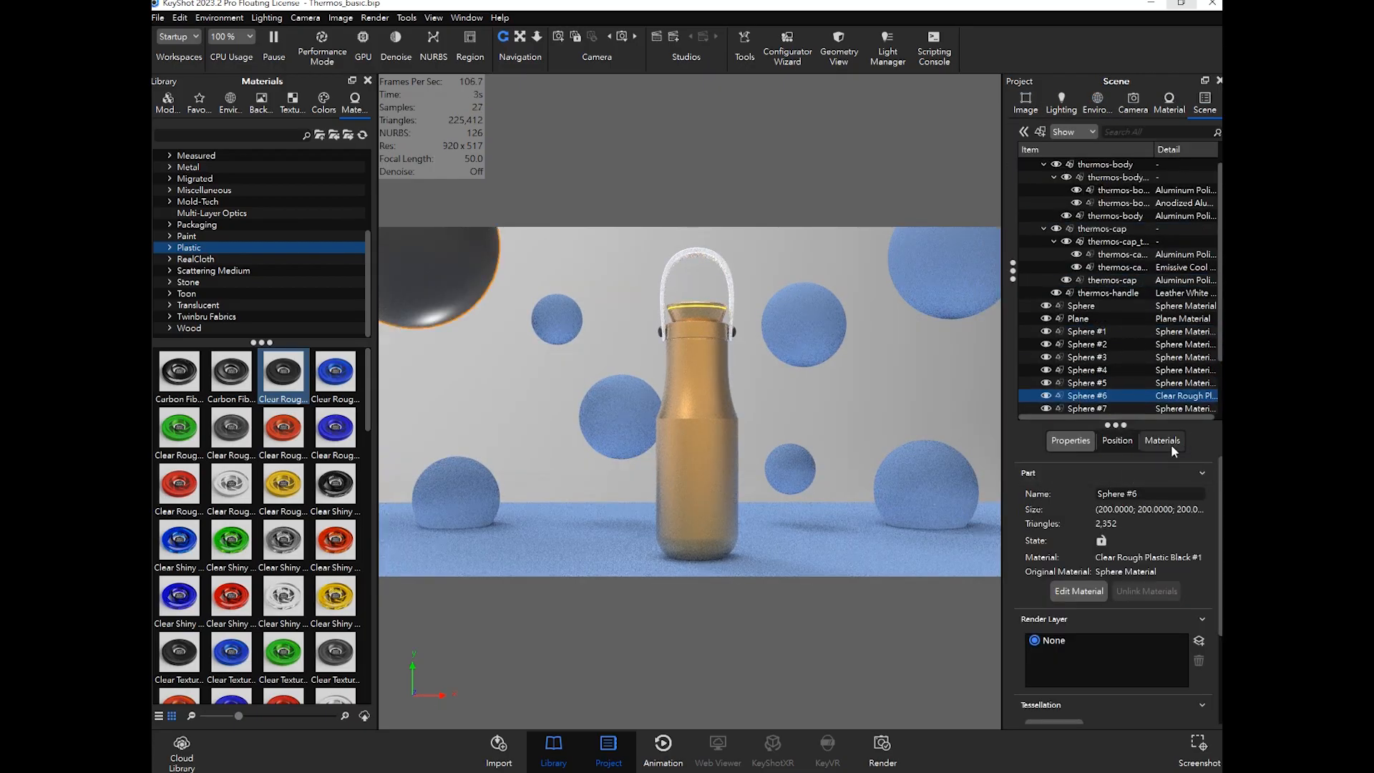
double_click(449, 266)
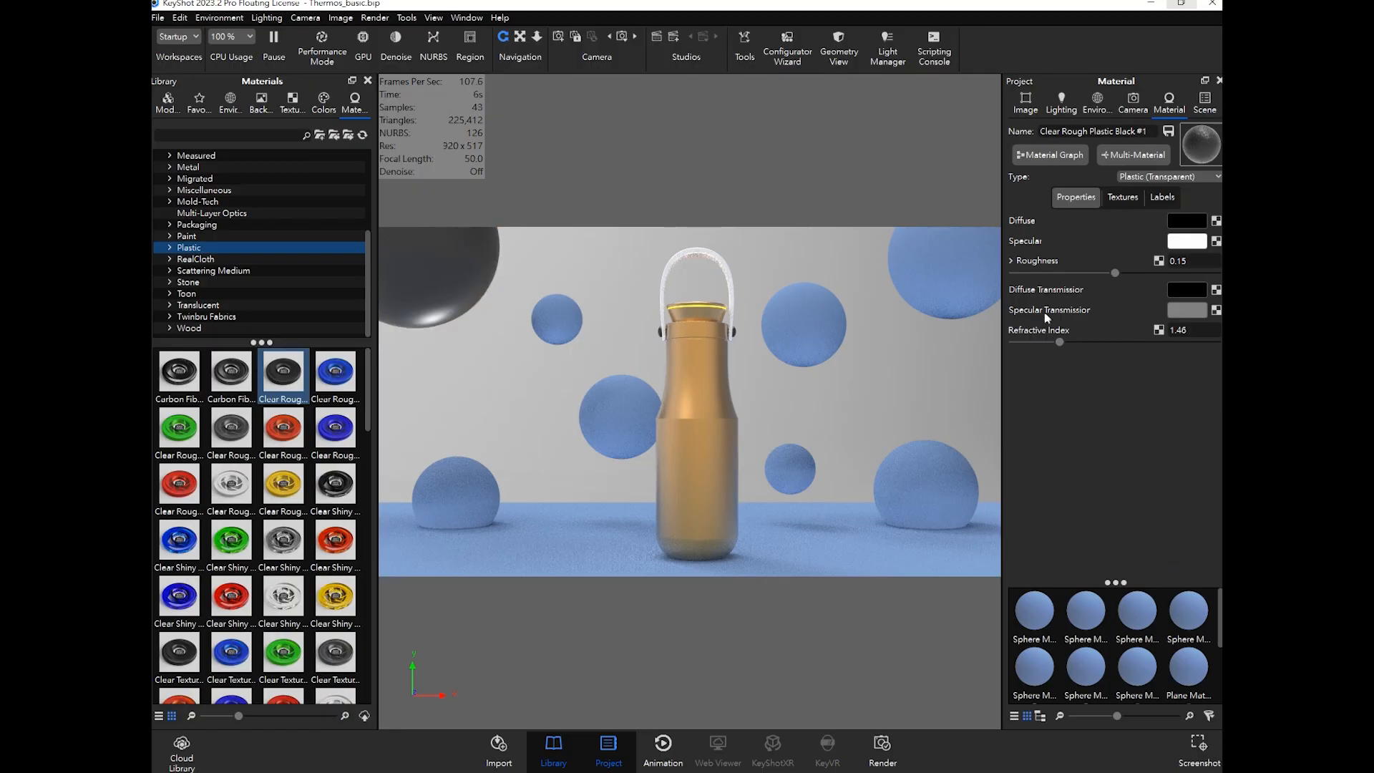
left_click(1192, 223)
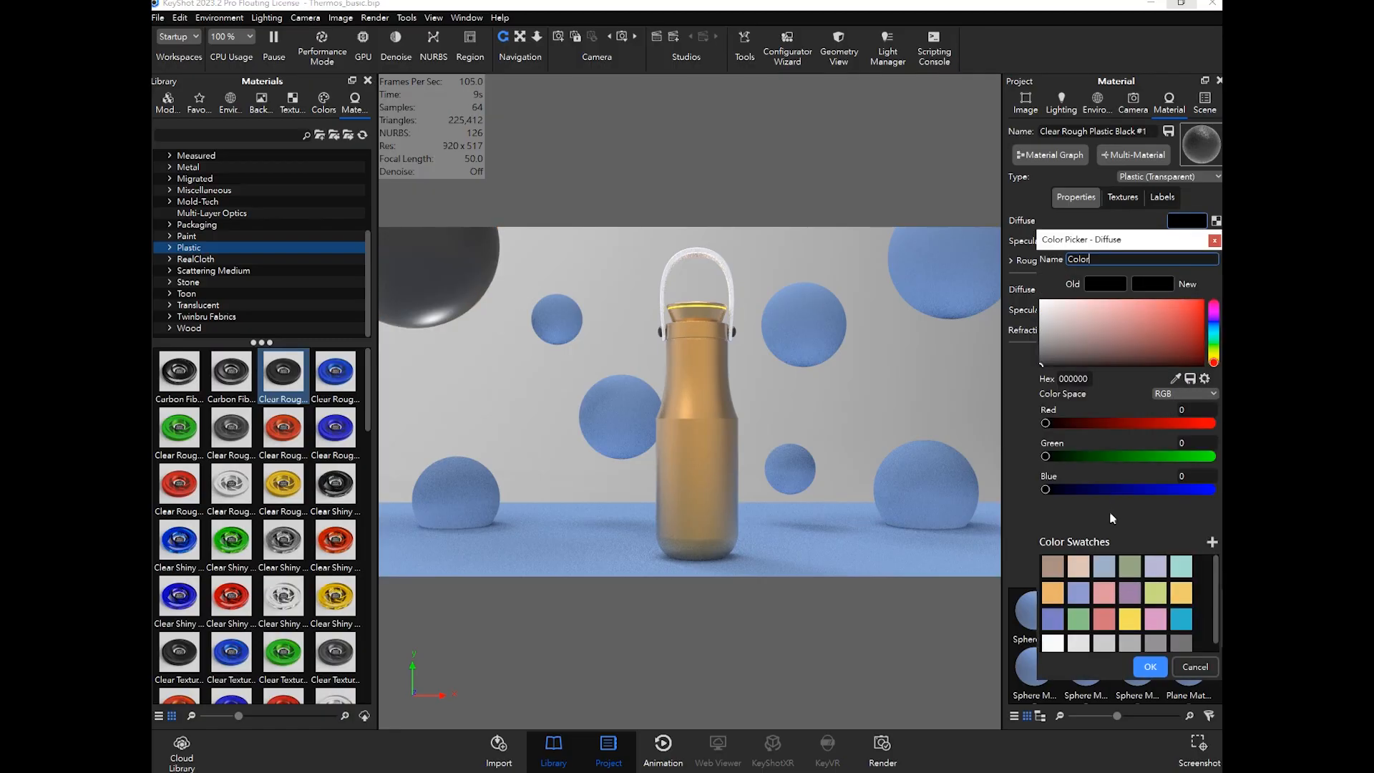
left_click(1055, 590)
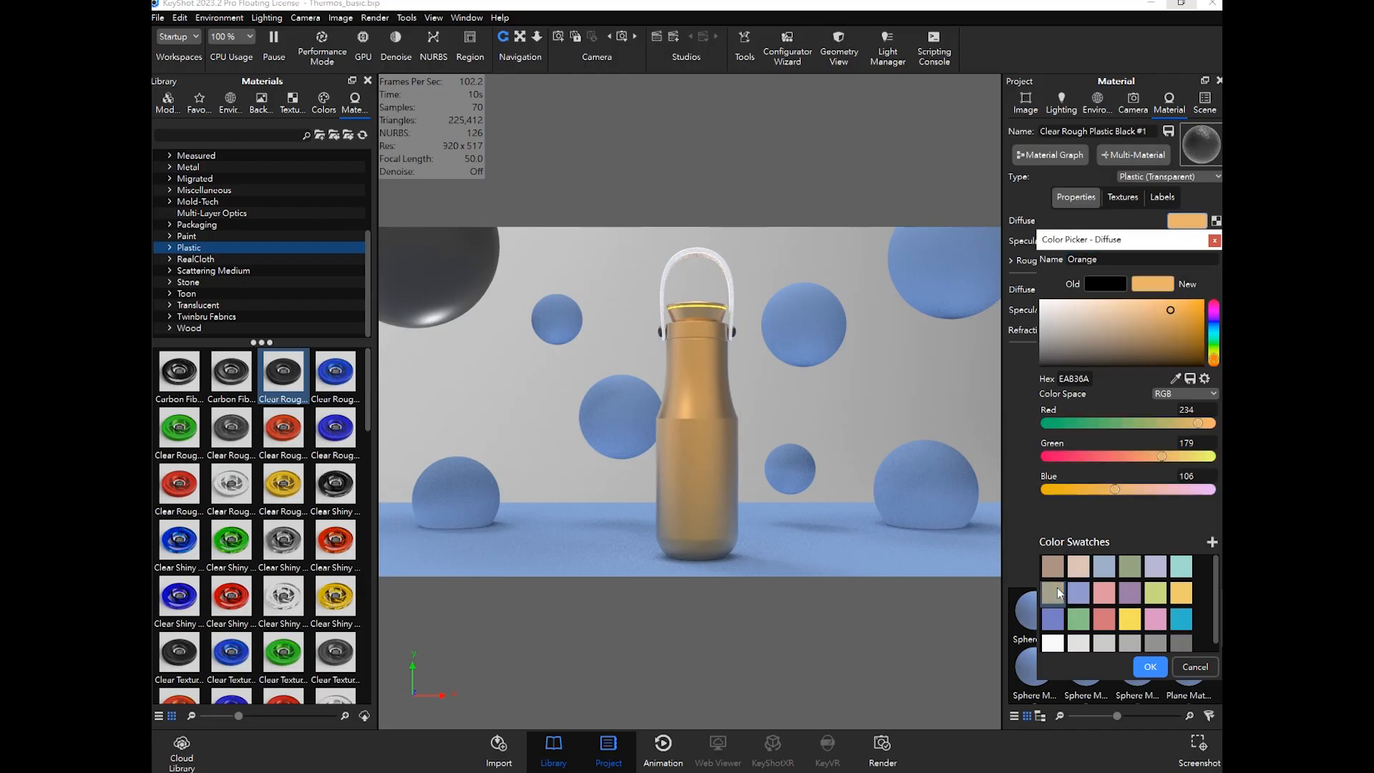
left_click(1182, 596)
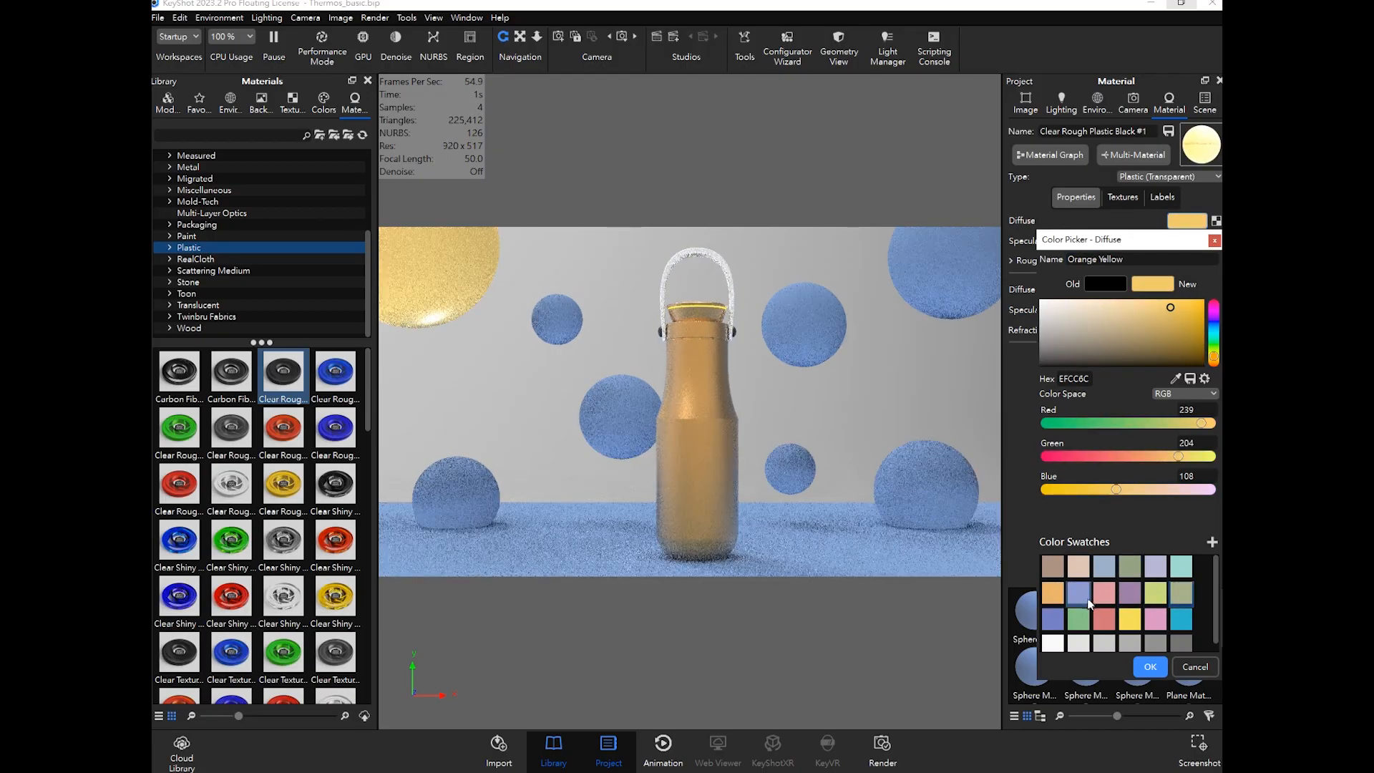
left_click(1053, 595)
left_click_drag(1174, 329, 1183, 307)
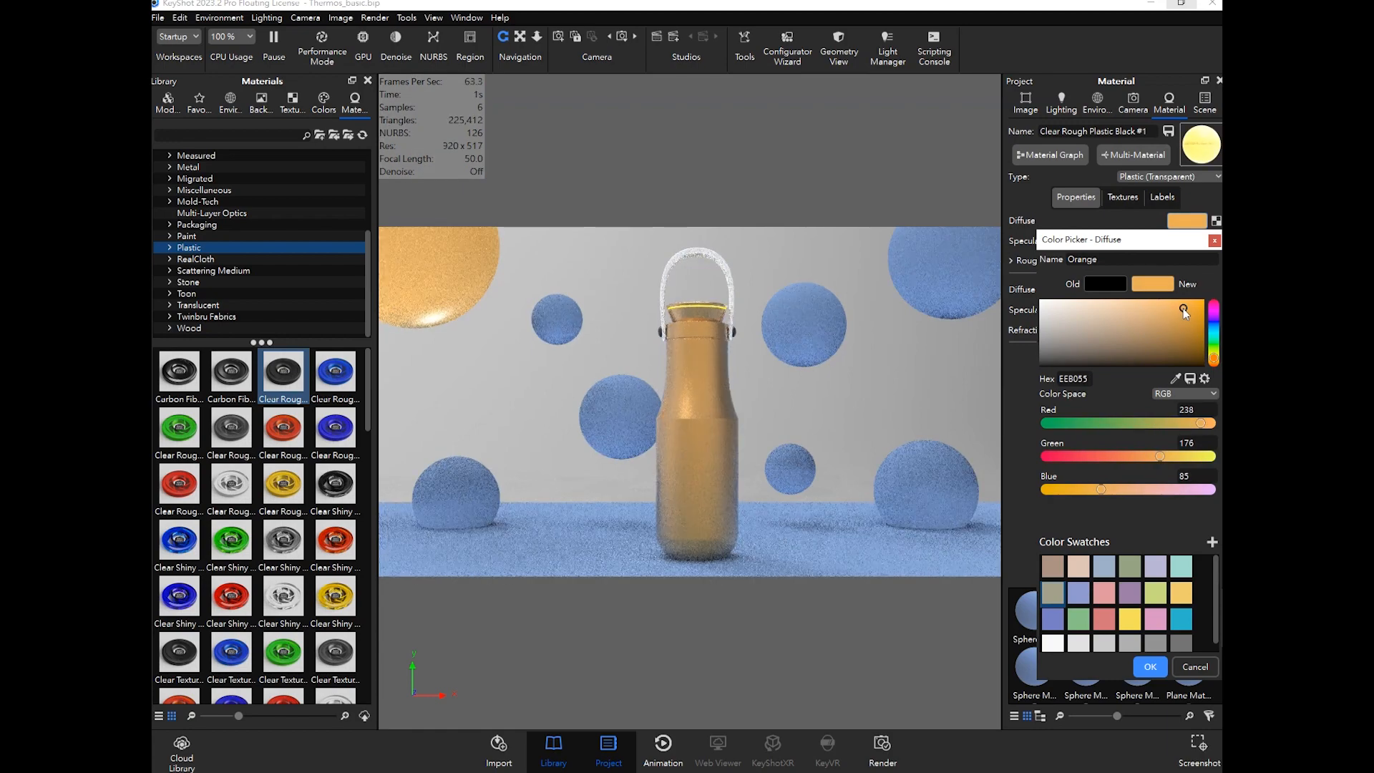
mouse_move(1182, 309)
left_mouse_down()
mouse_move(1189, 328)
mouse_move(1181, 307)
left_mouse_up()
left_click(1079, 422)
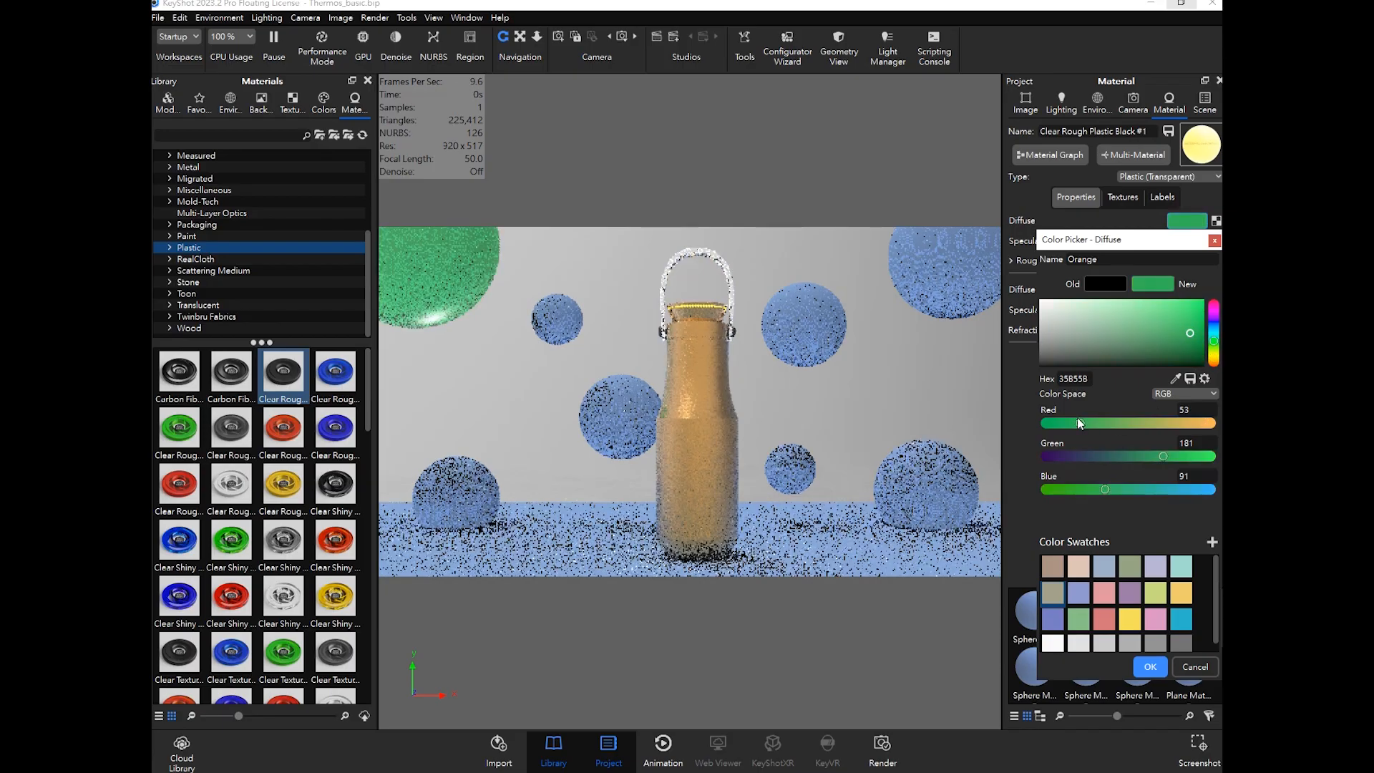
left_click(1129, 566)
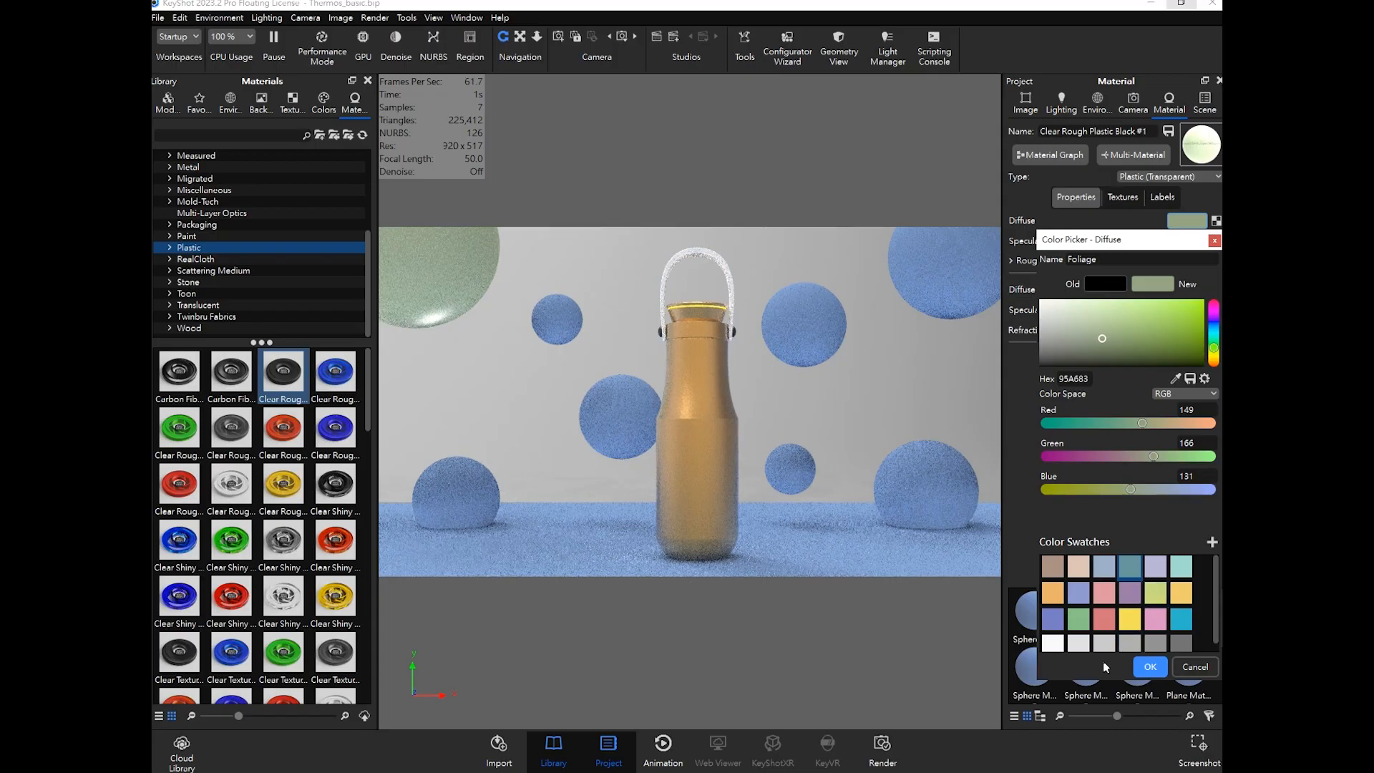
left_click(1150, 666)
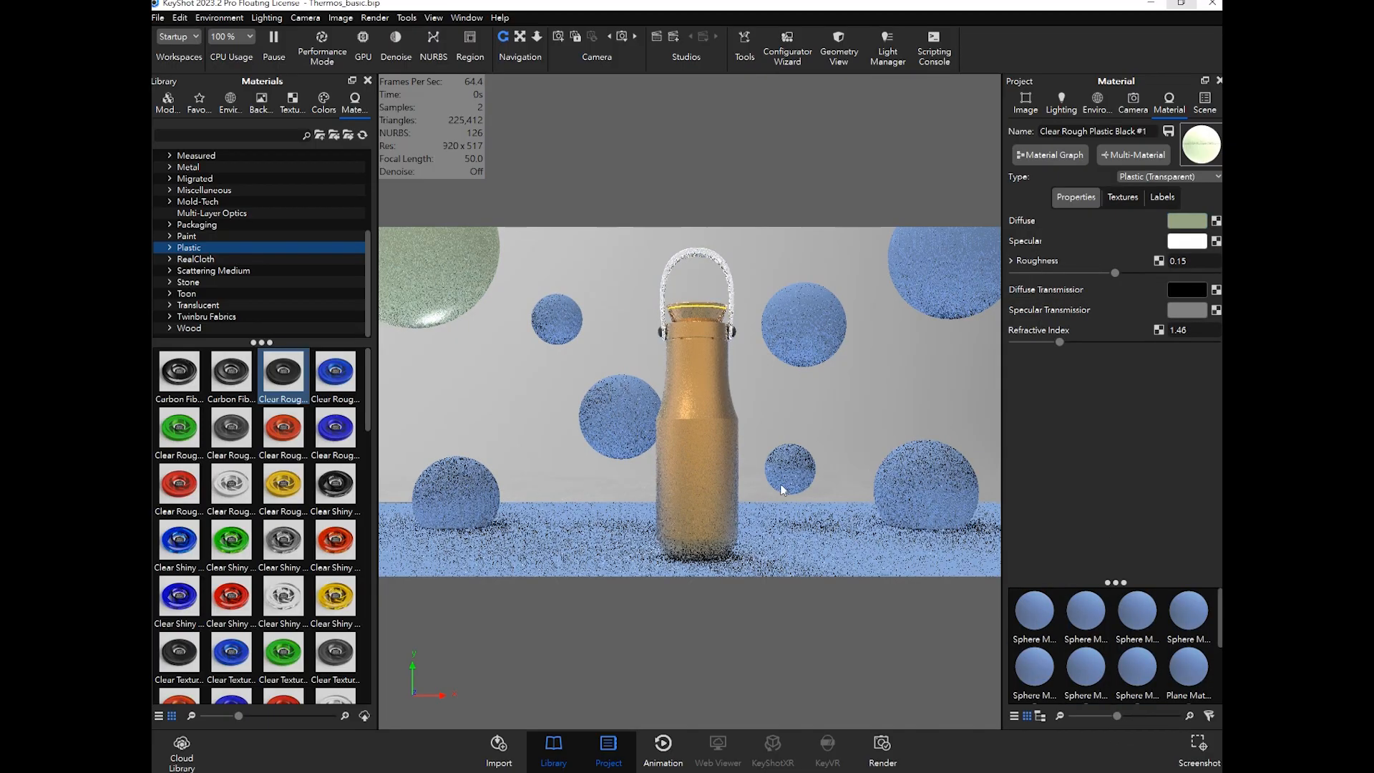
Step: Recolor the thermos body's polished aluminum from the Foliage swatch, adjusted to a green of red 136, green 177 and blue 121
double_click(715, 380)
left_click(1186, 242)
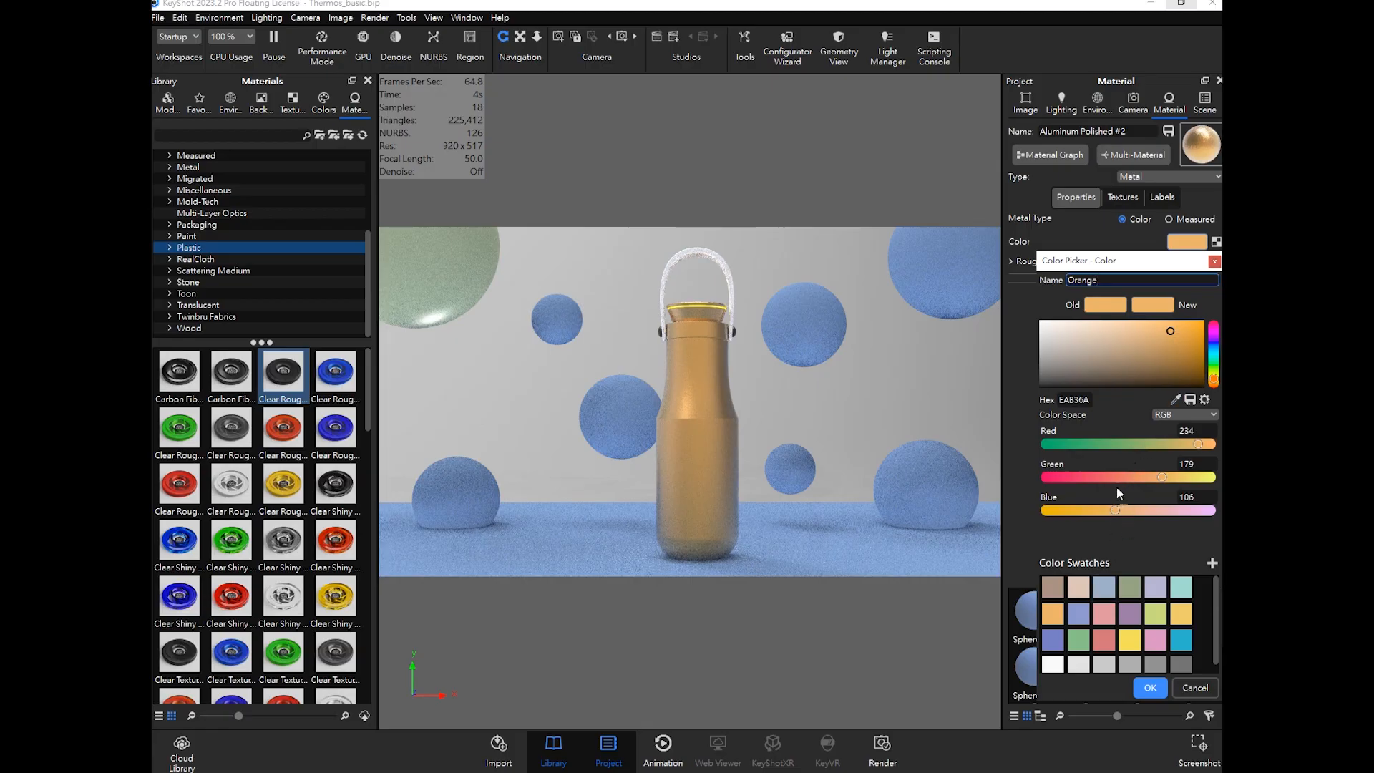
left_click(1113, 444)
left_click(1129, 588)
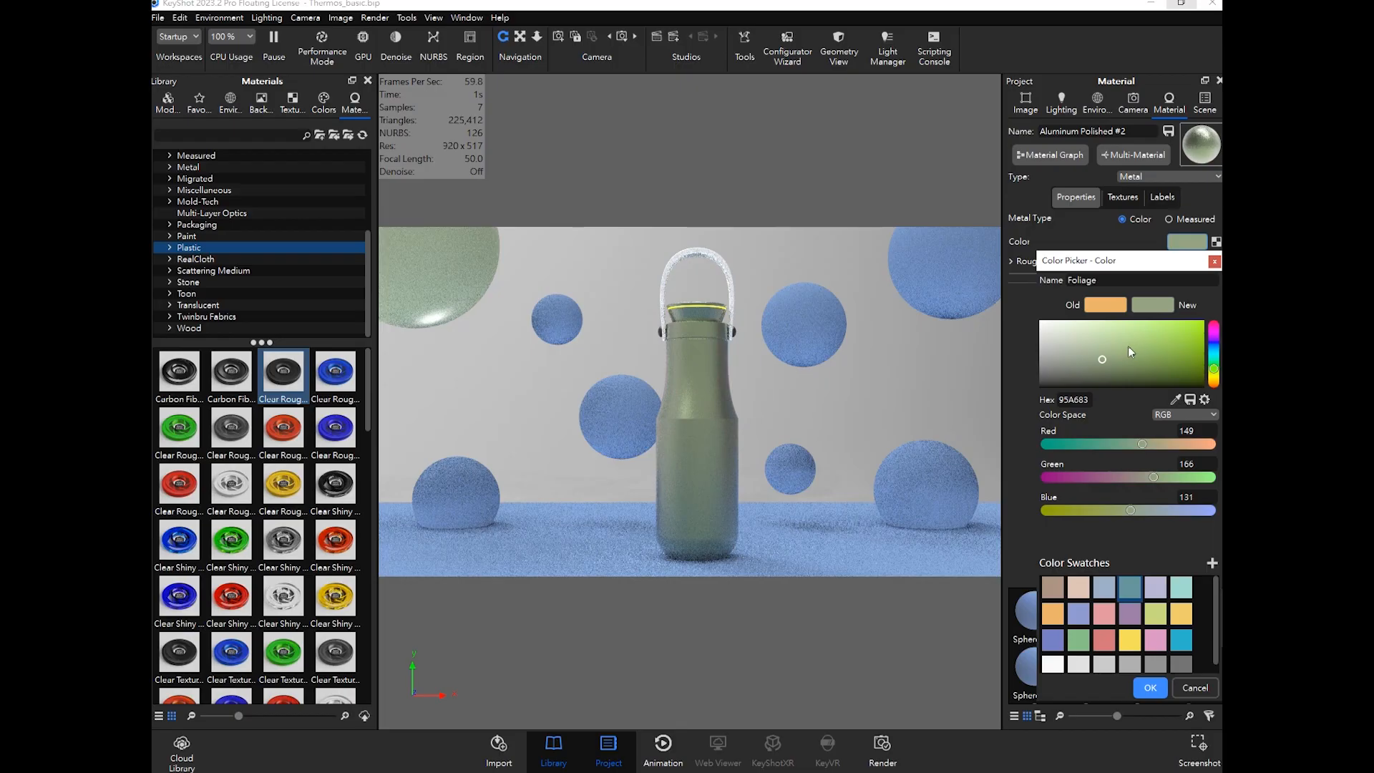
left_click(1131, 444)
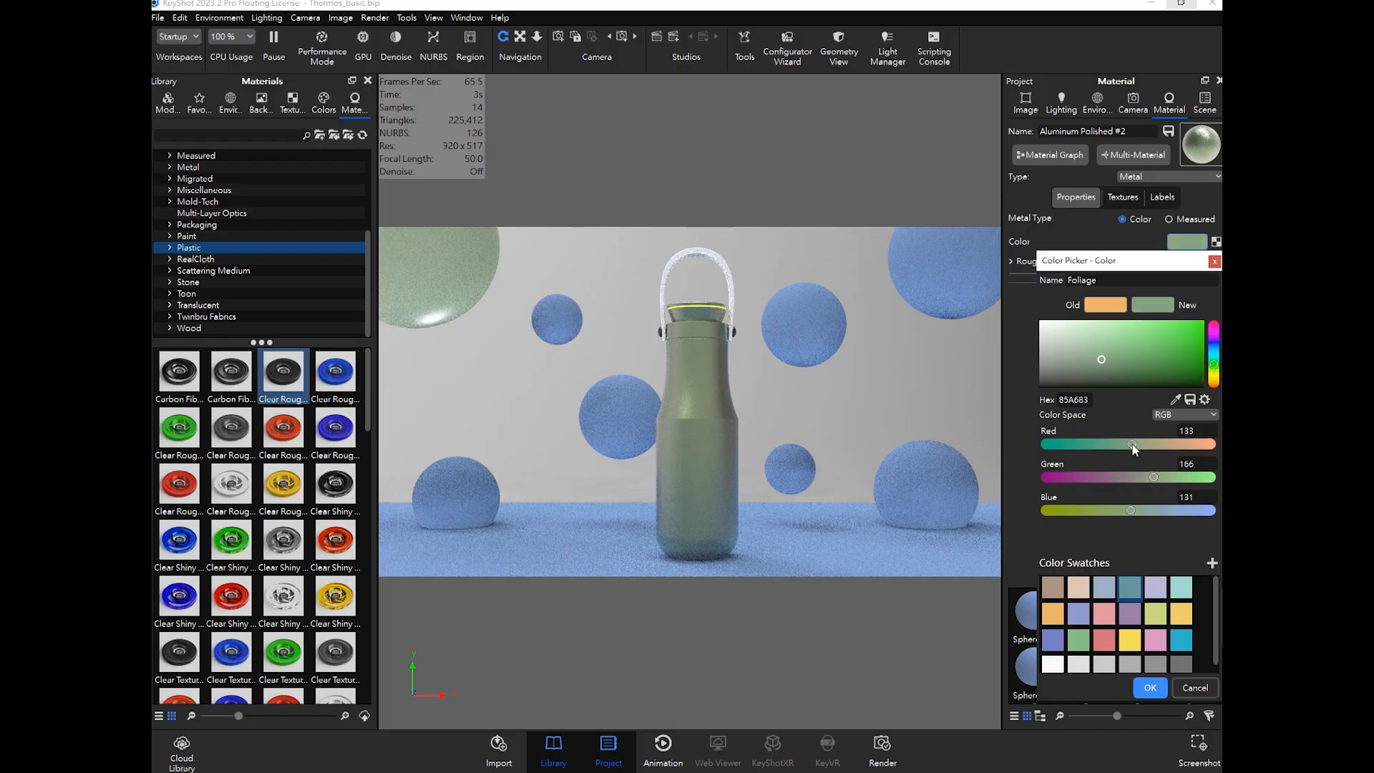
left_click_drag(1133, 444, 1163, 479)
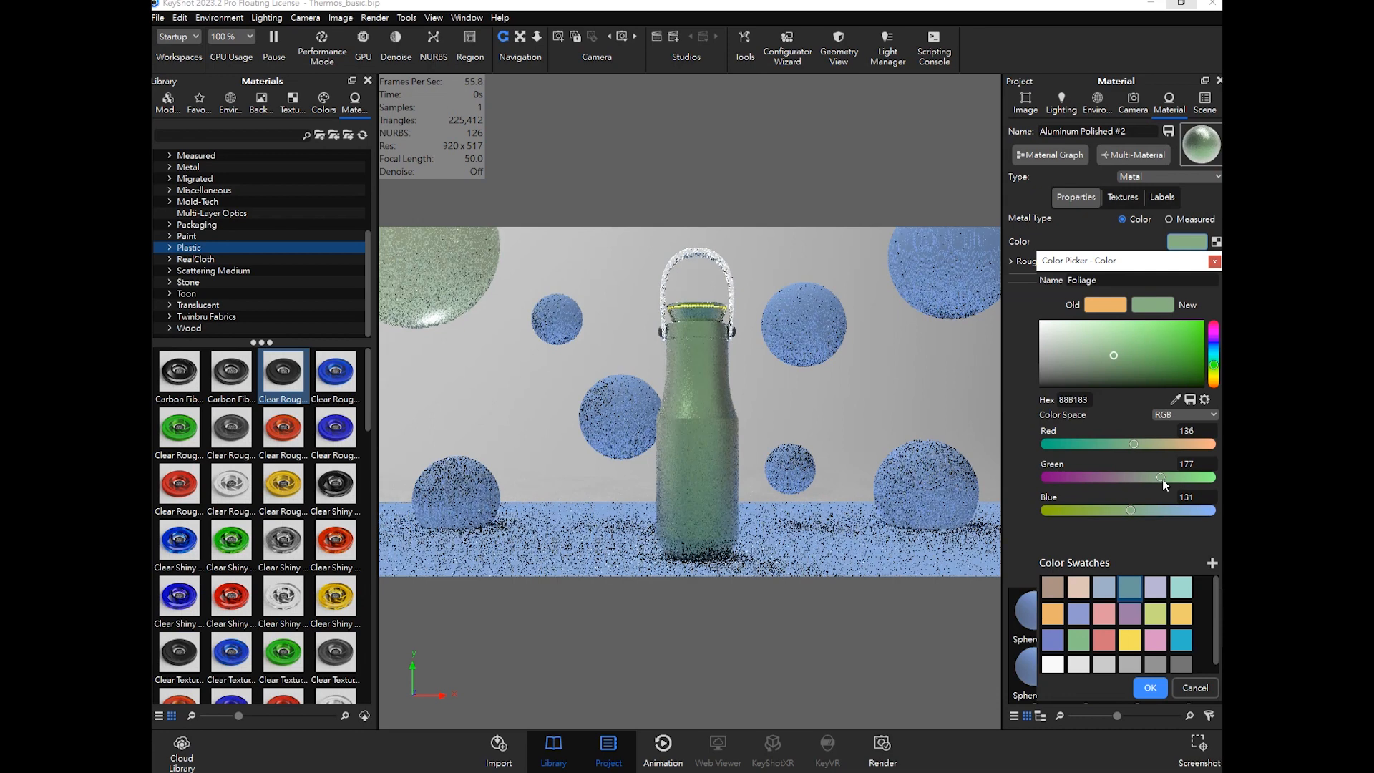
left_click_drag(1131, 510, 1124, 511)
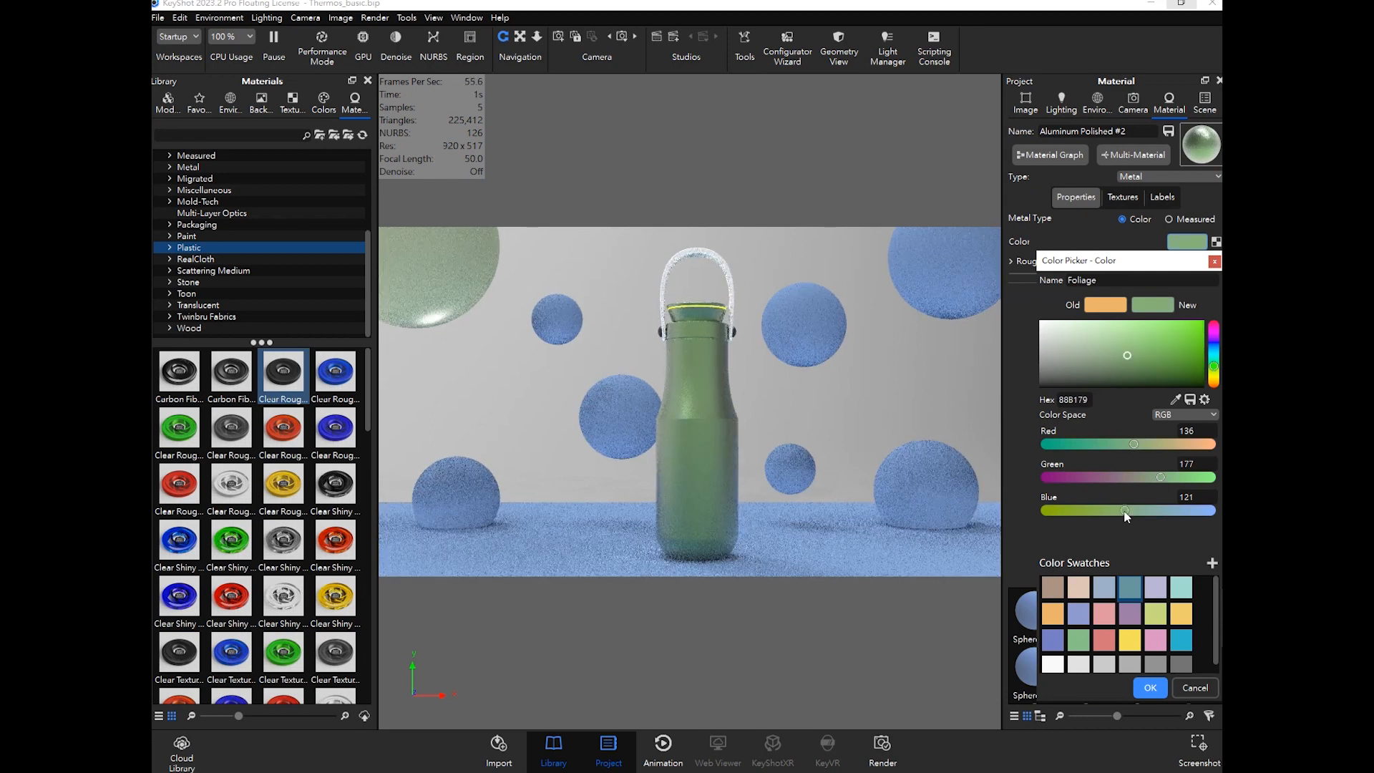
left_click(1149, 687)
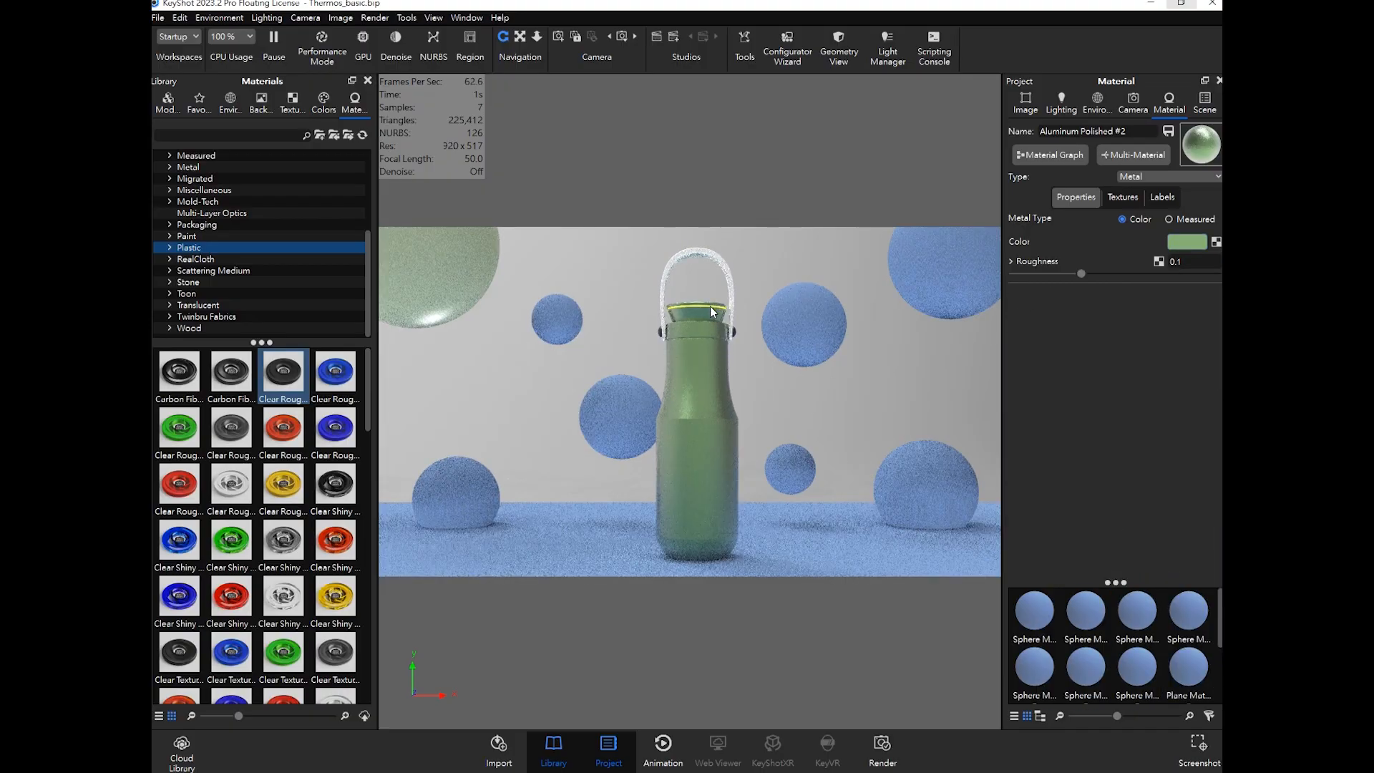
Step: Change the glowing cap band's emissive color to yellow-green by setting its red value to 130
double_click(712, 312)
left_click(1186, 248)
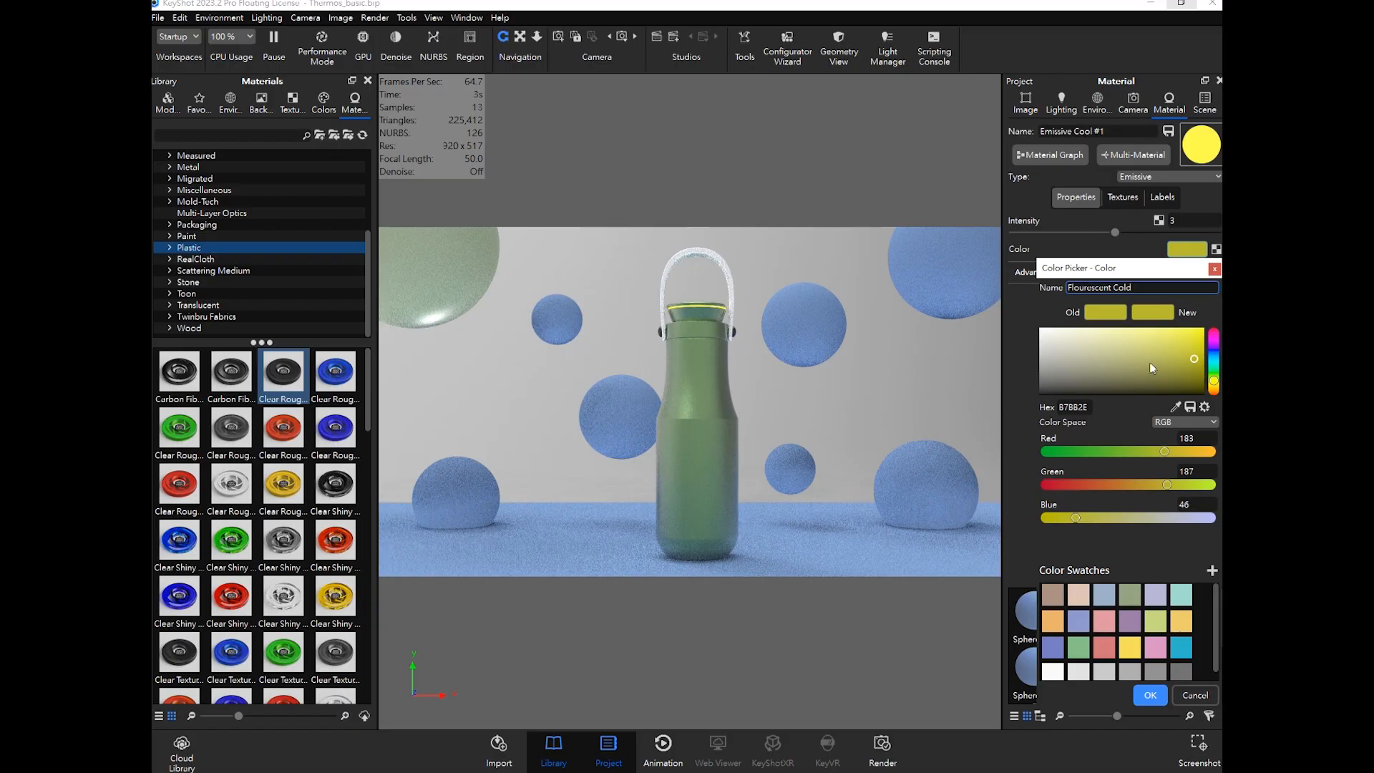
left_click(1102, 453)
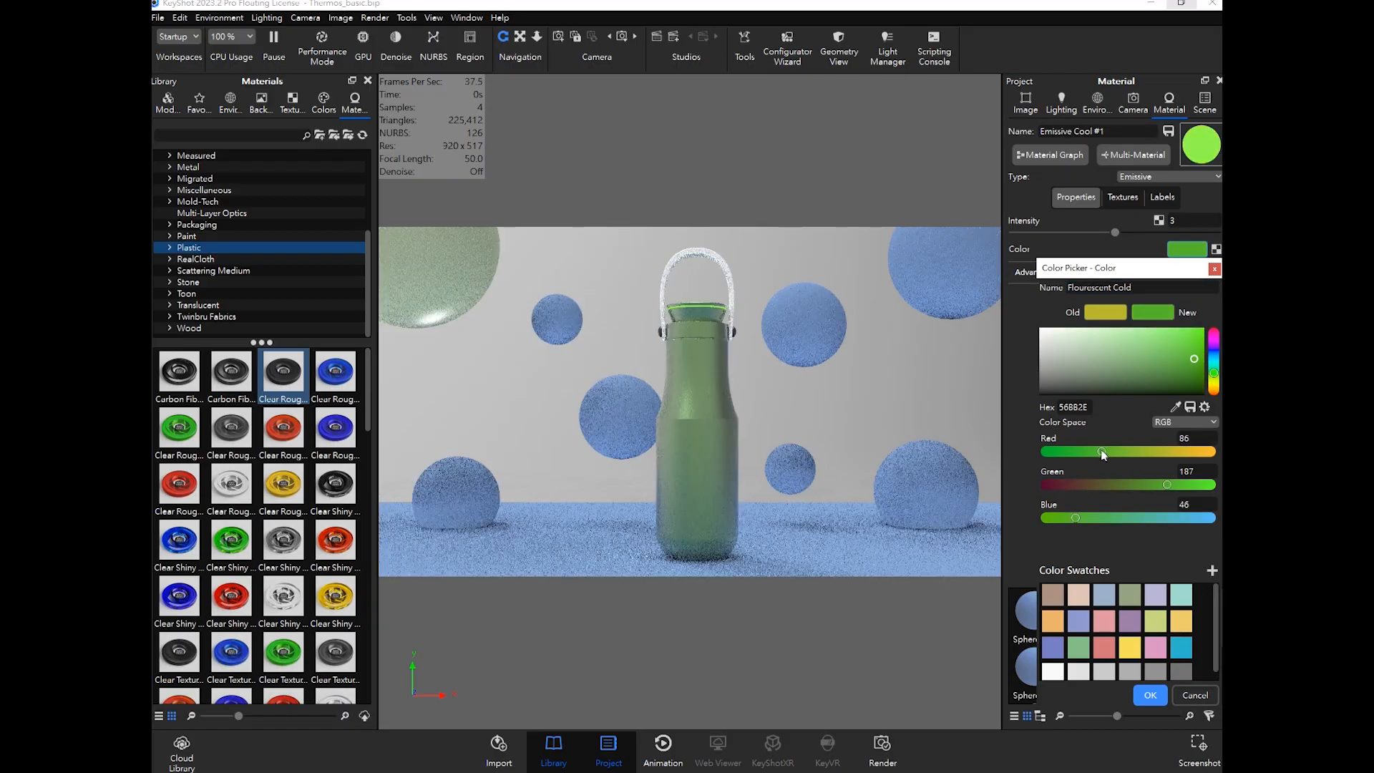
left_click(1130, 452)
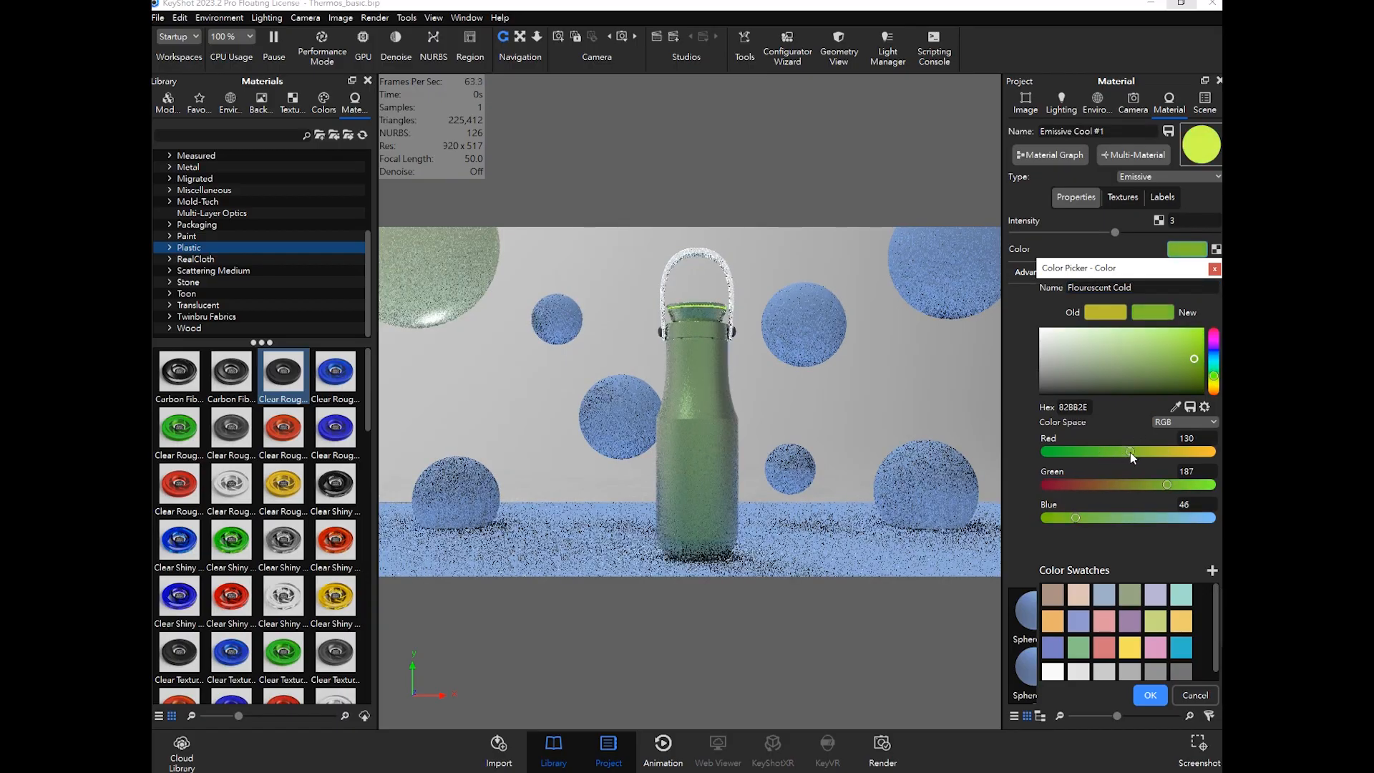
left_click(1146, 695)
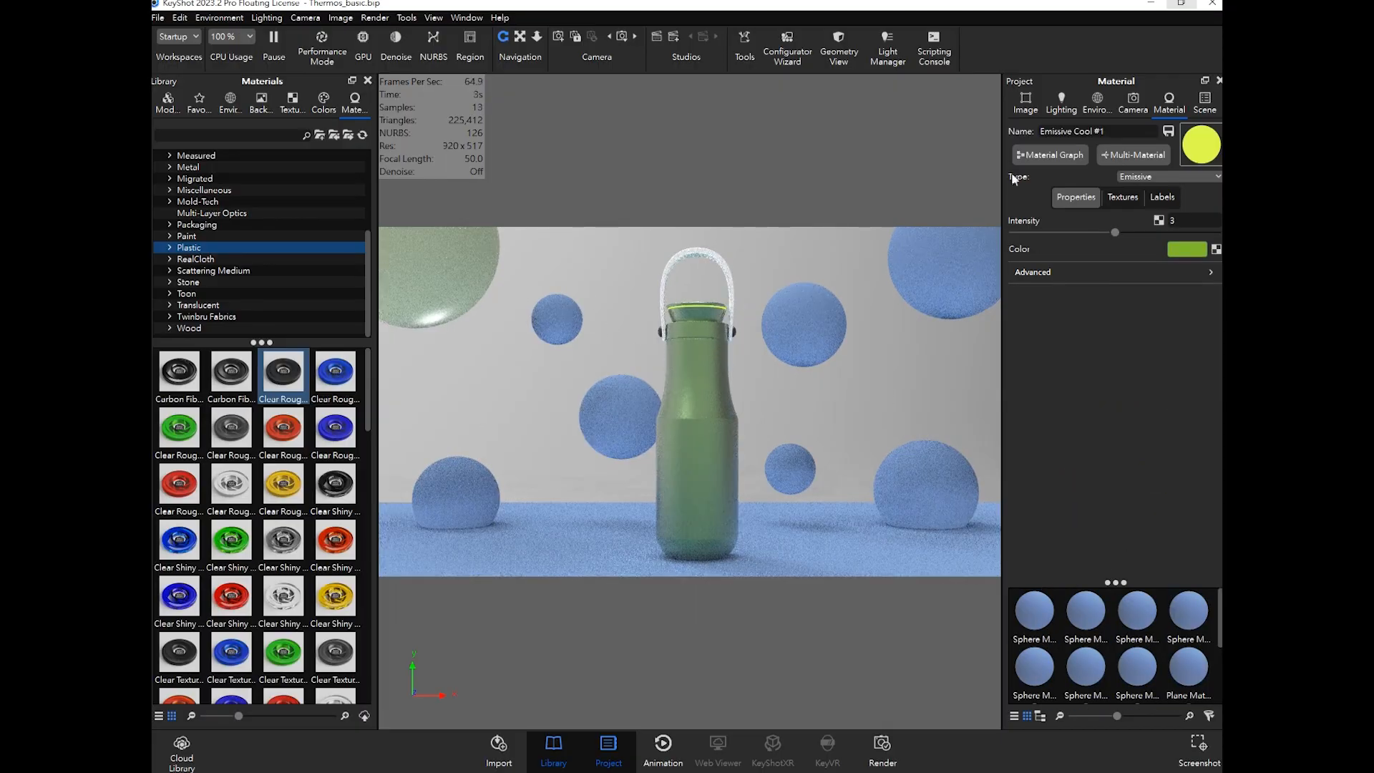
Step: Try the brown leather from the Cloth and Leather category on the thermos handle and undo that material change
left_click(1205, 100)
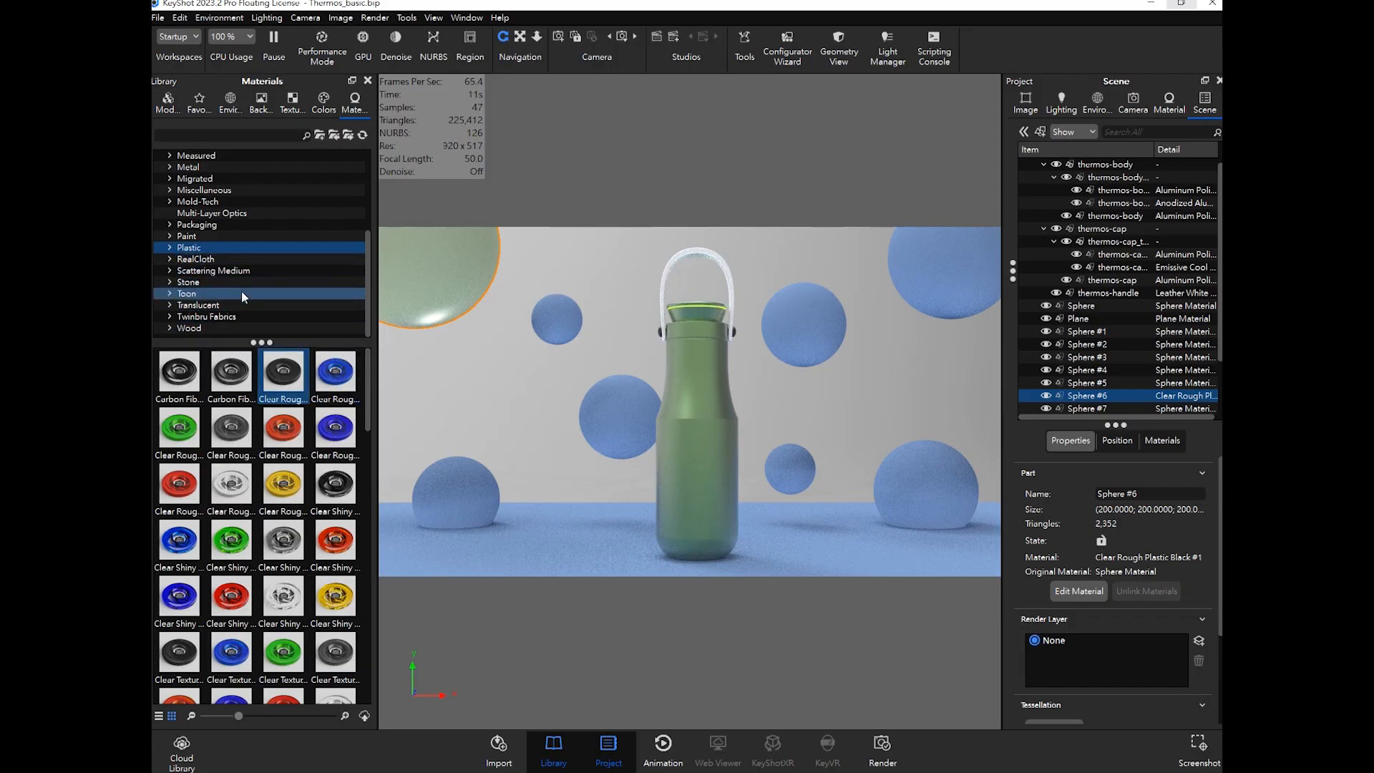
scroll(228, 274, "up", 2)
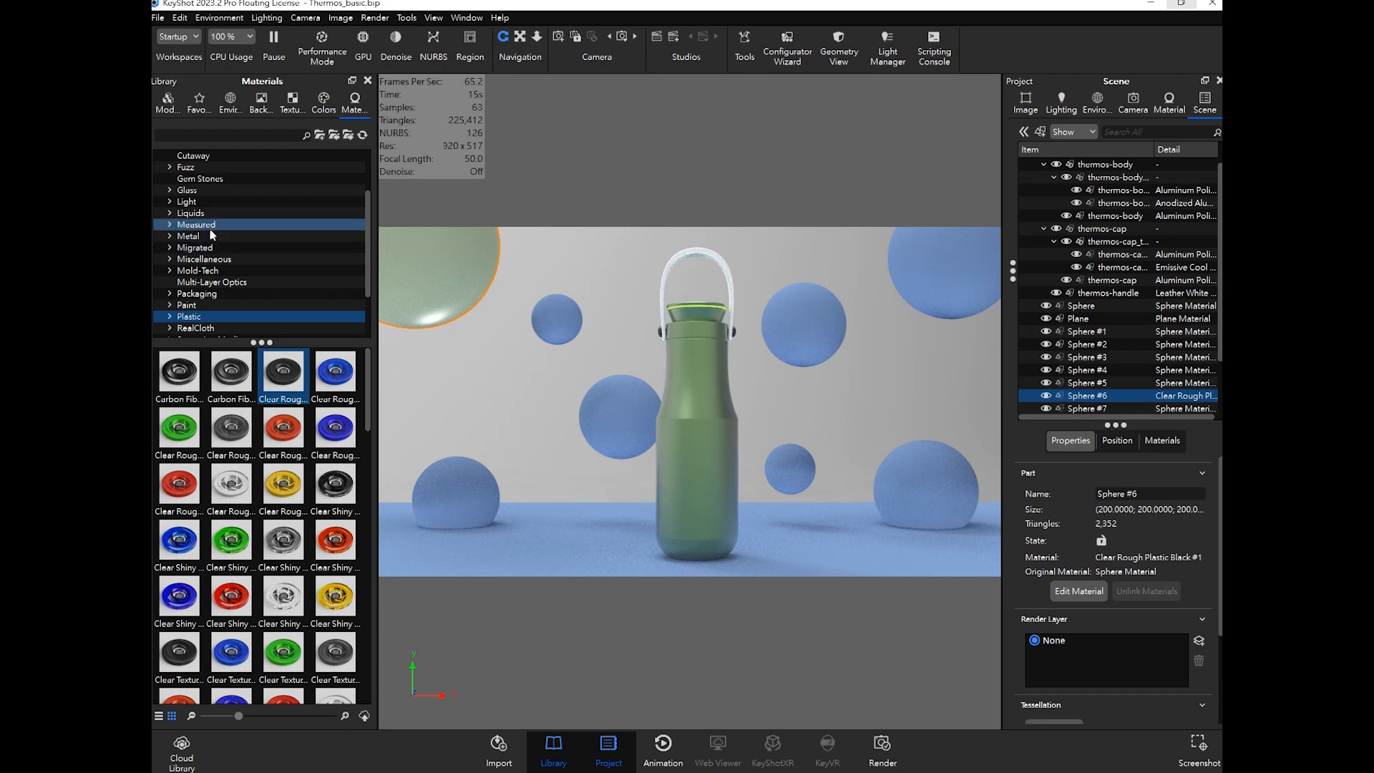
scroll(209, 227, "up", 1)
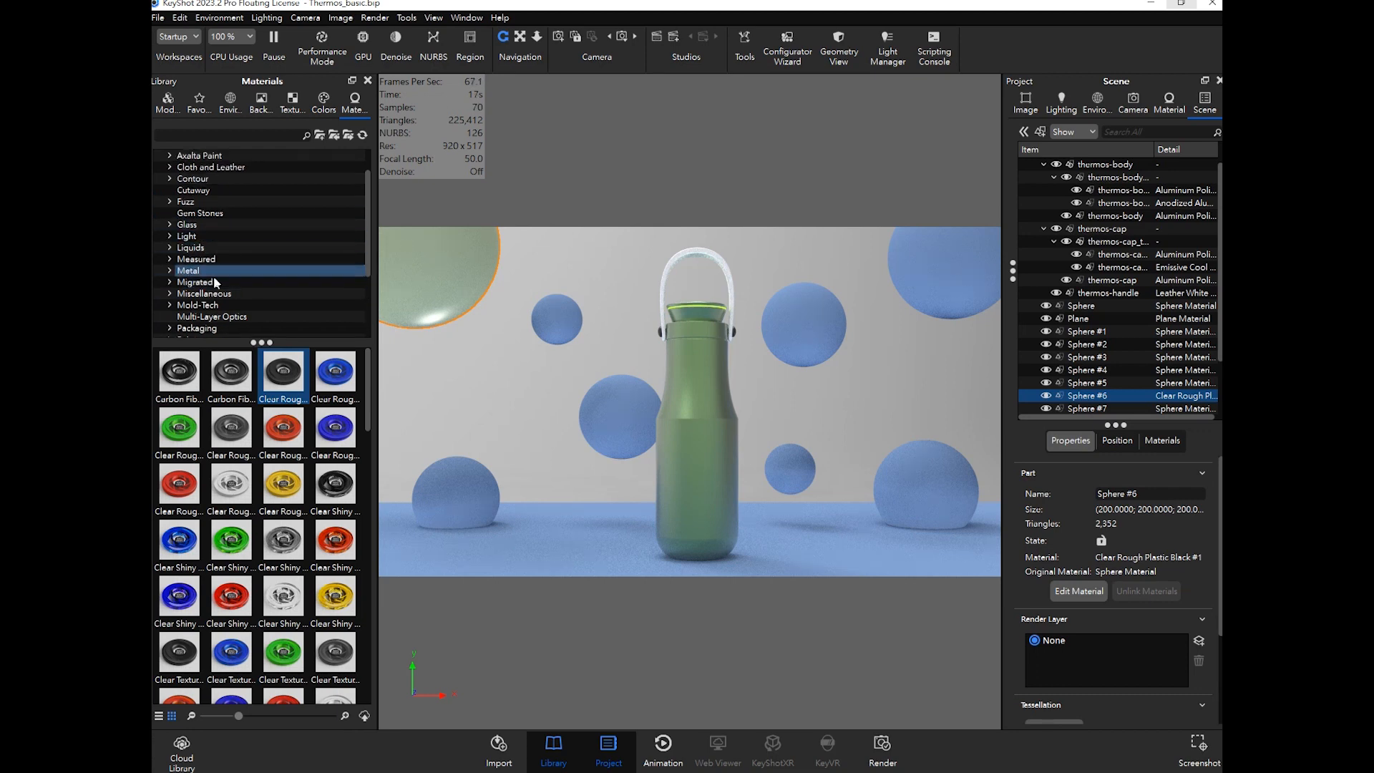
scroll(213, 279, "up", 1)
left_click(207, 203)
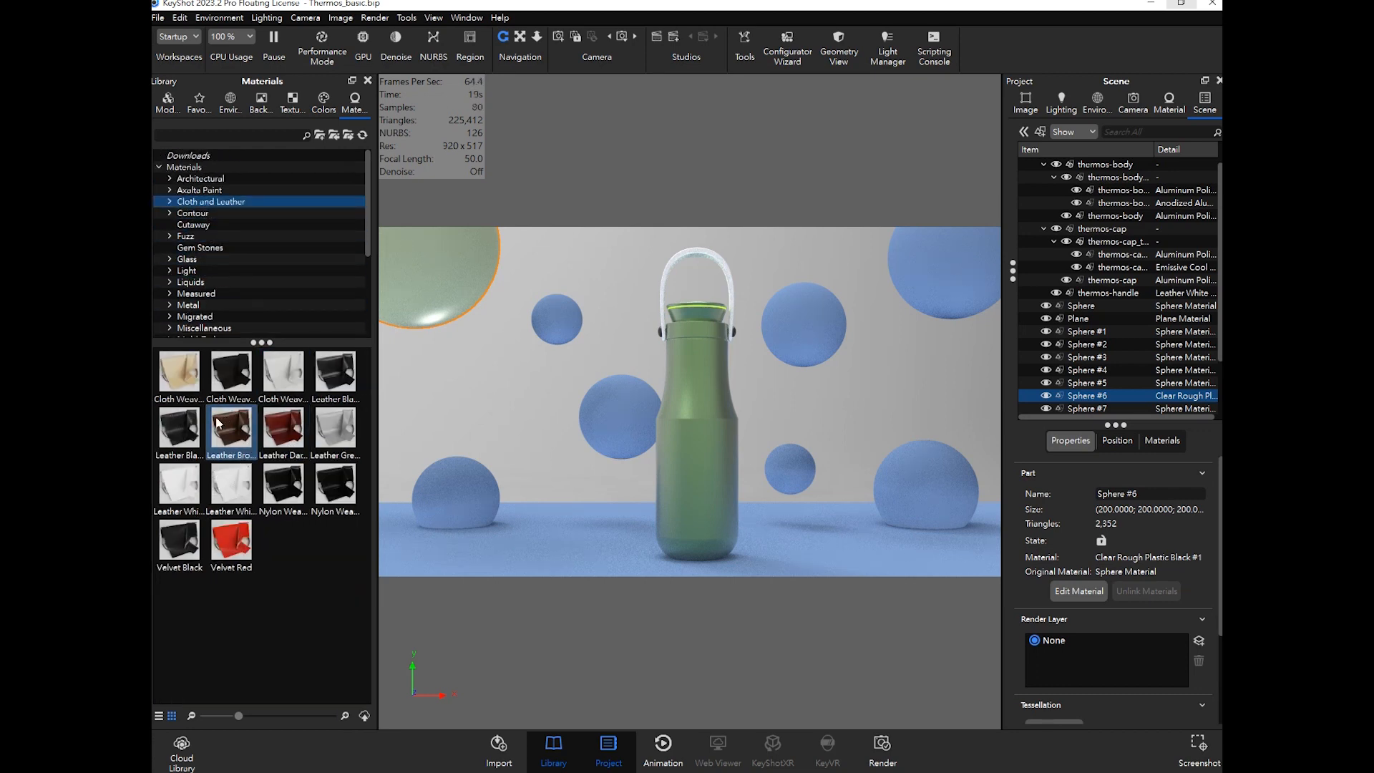
left_click_drag(233, 434, 671, 271)
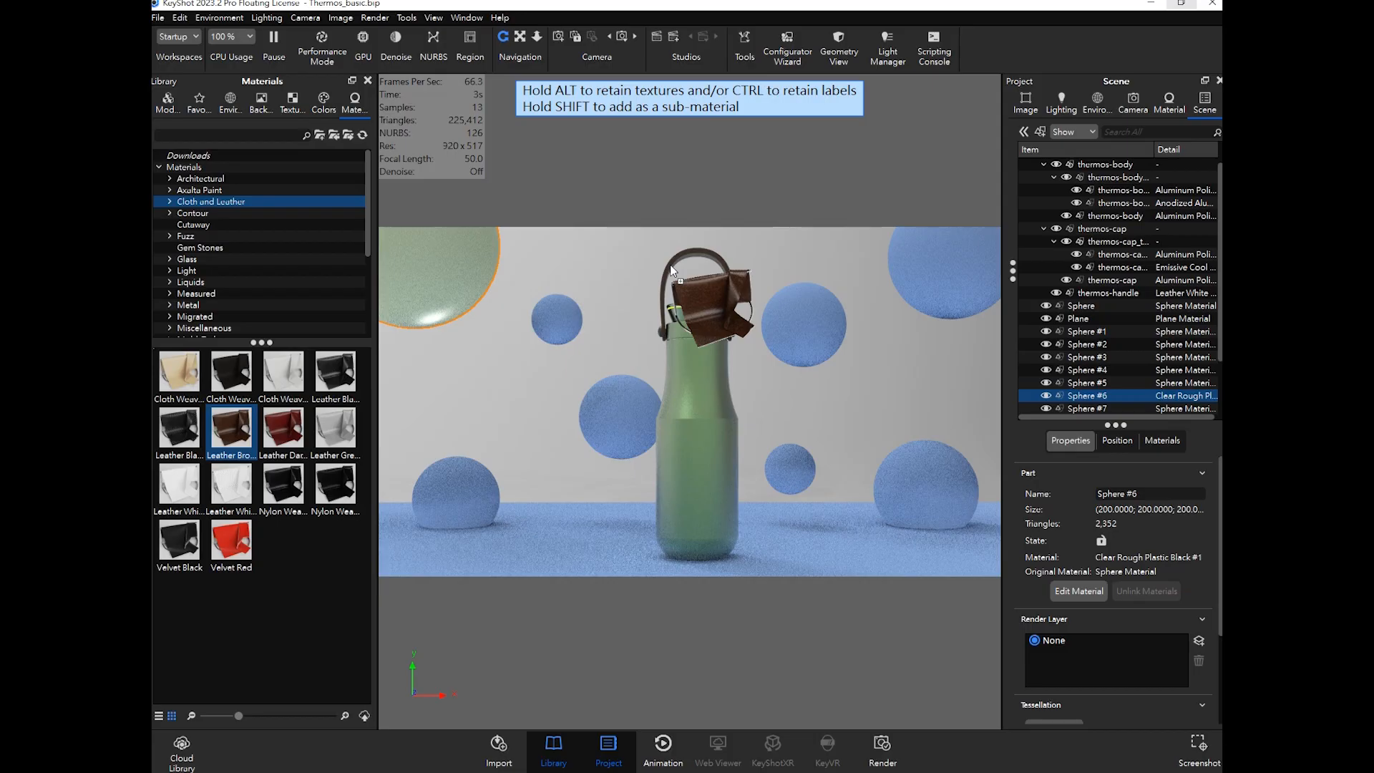
left_click_drag(671, 271, 671, 271)
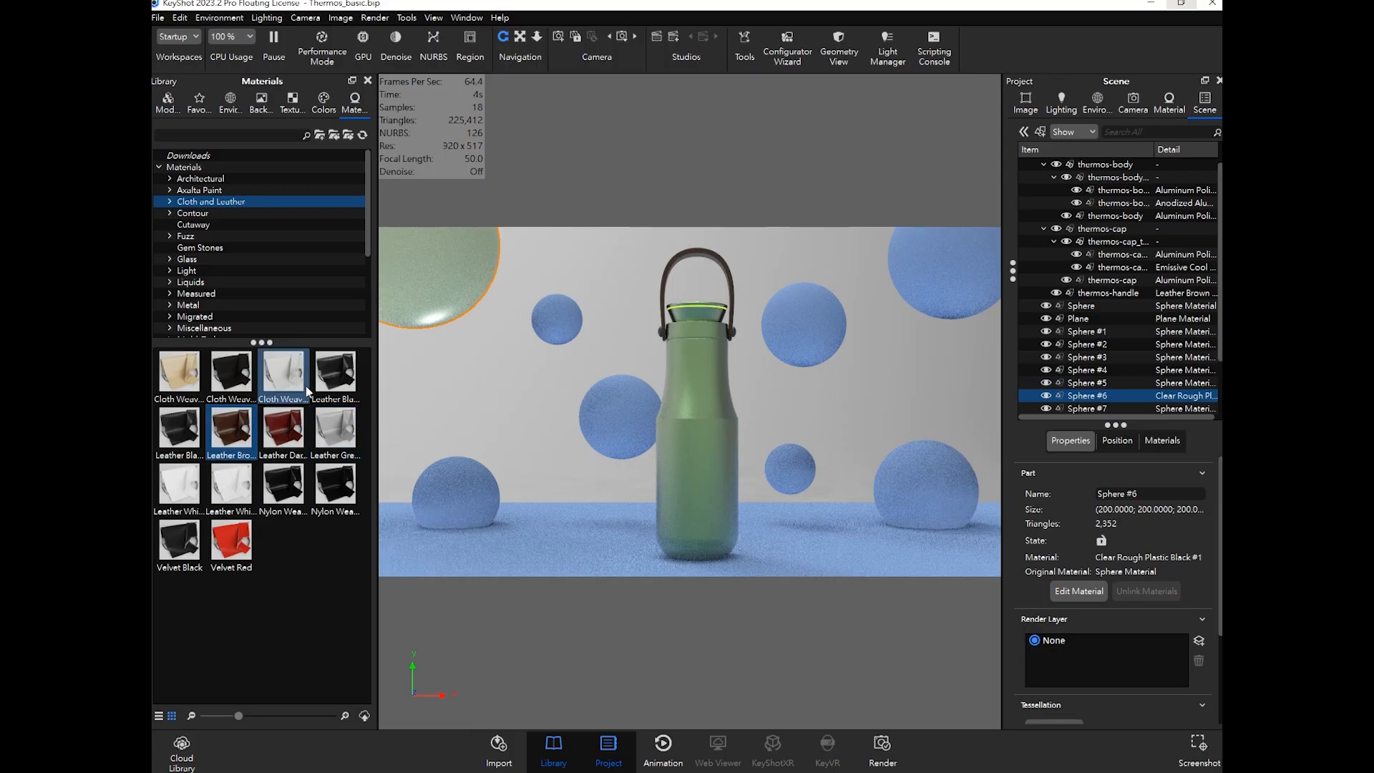
key("ctrl+z")
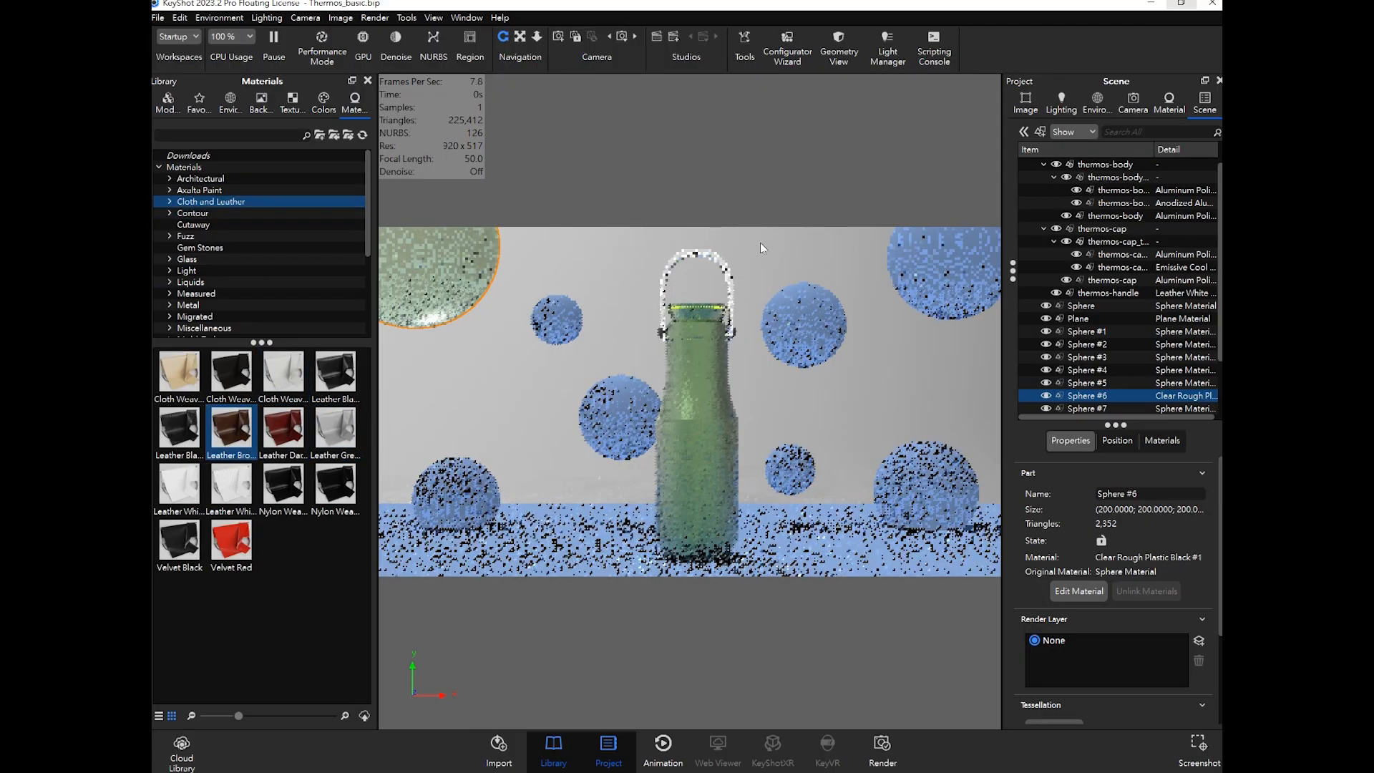
left_click(766, 243)
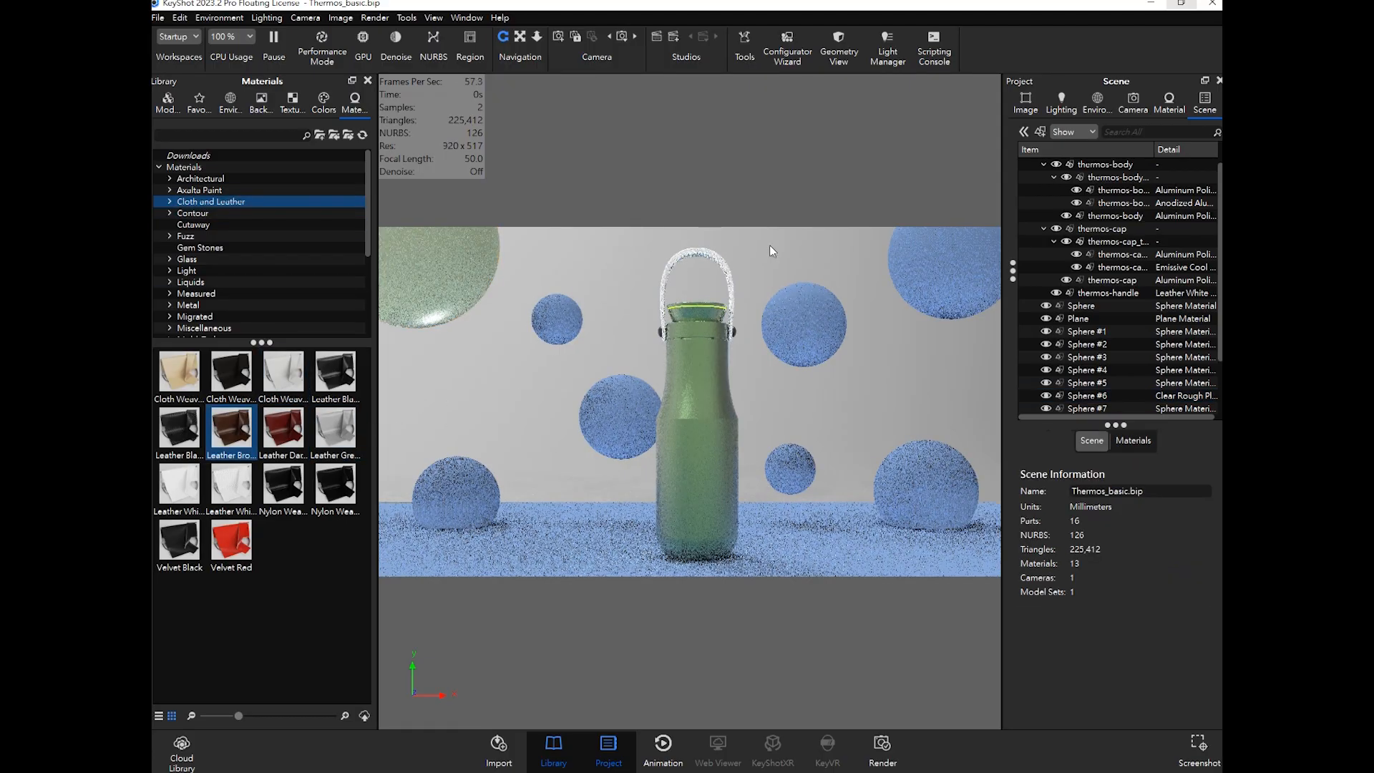
left_click(711, 346)
left_click(766, 357)
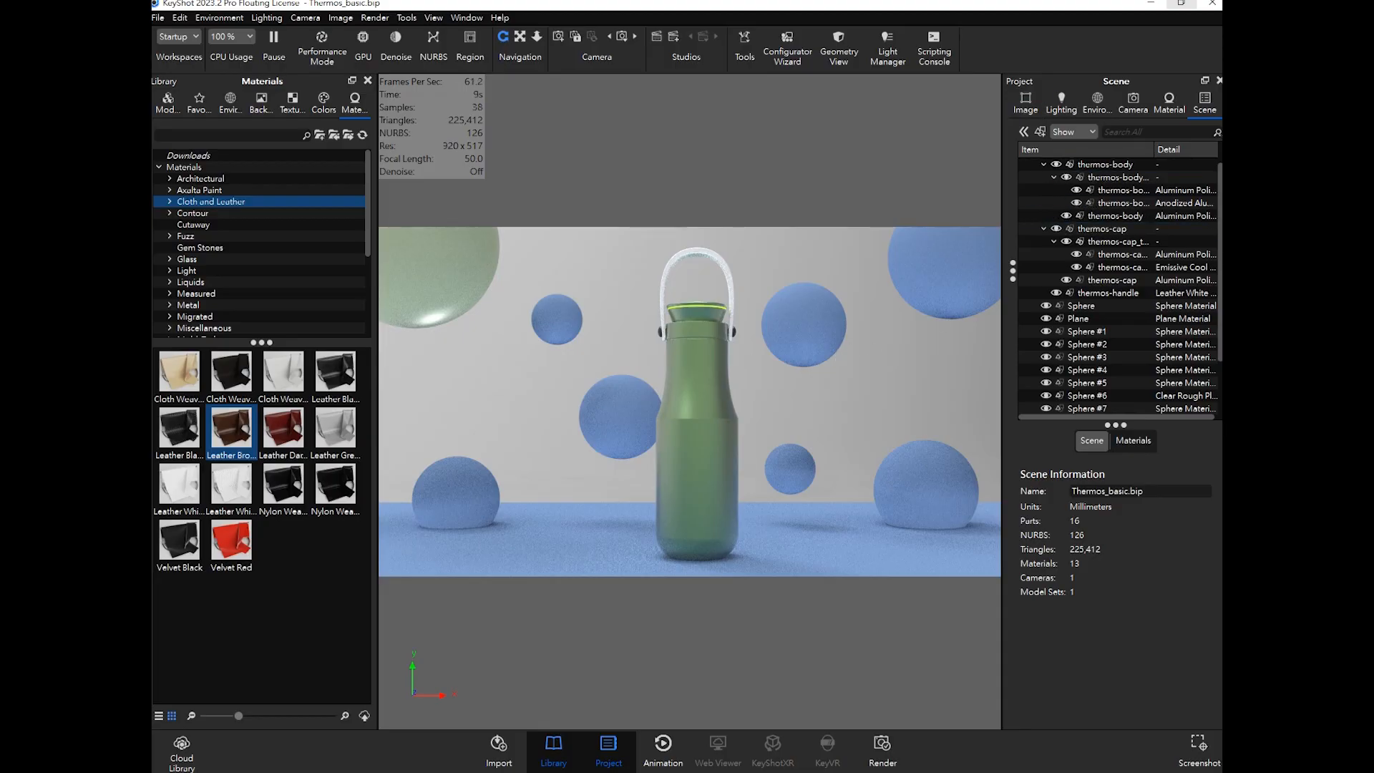
left_click(1179, 111)
left_click(1143, 104)
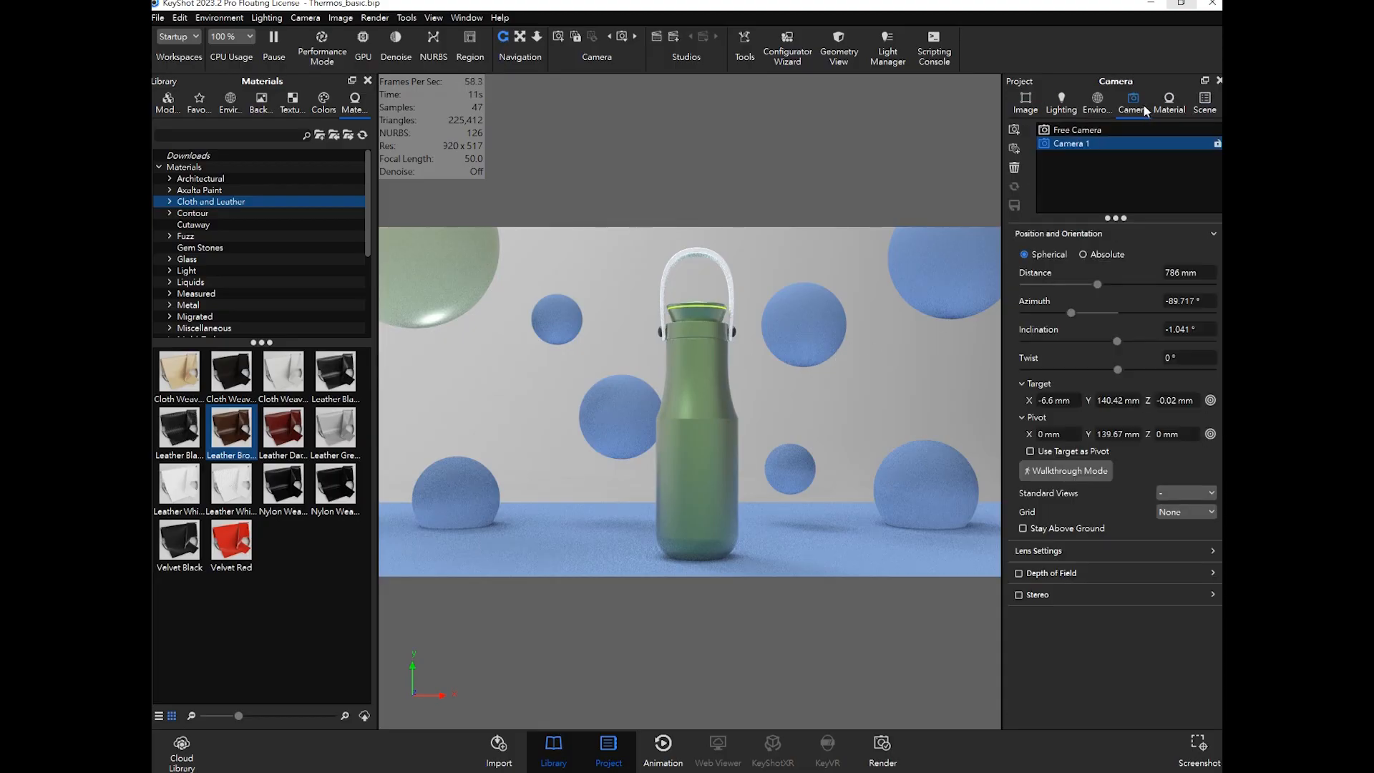
left_click(1101, 104)
left_click(1071, 111)
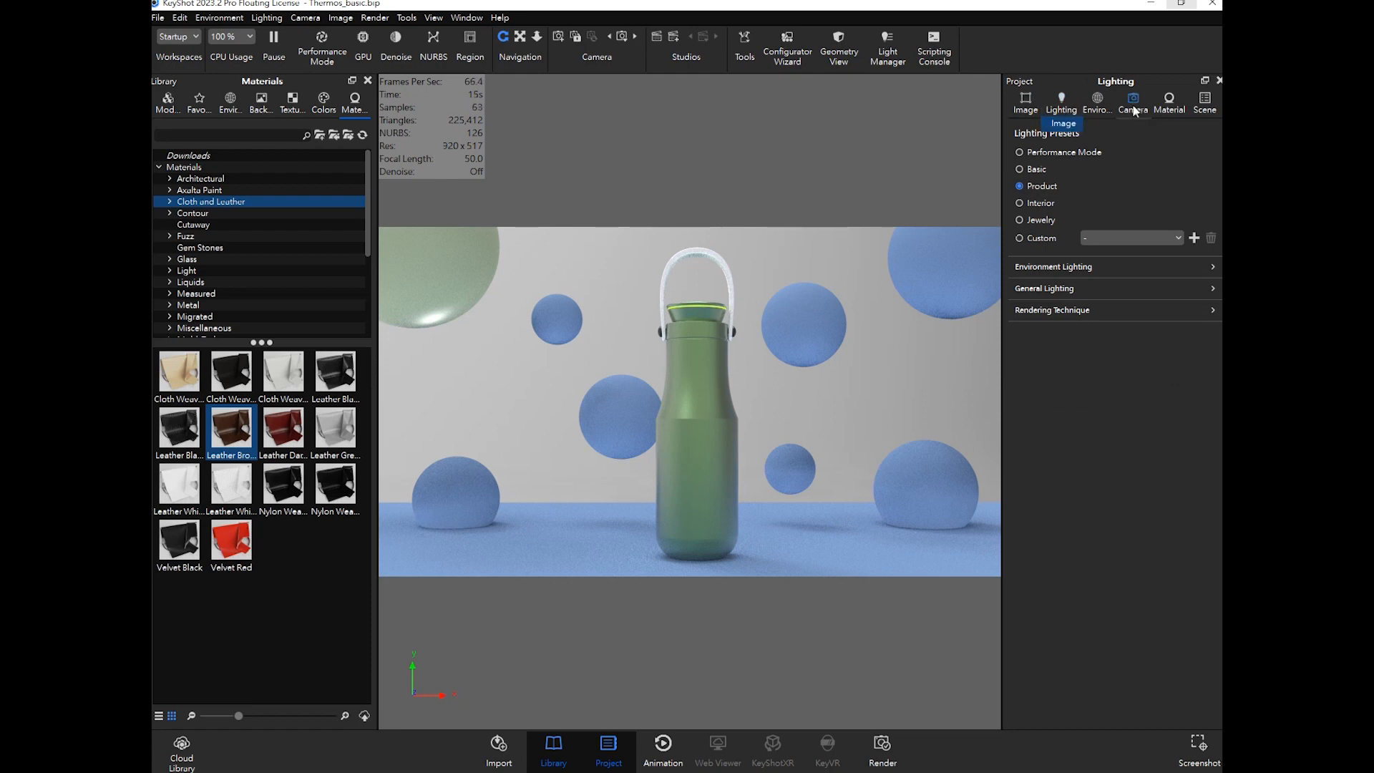
Step: Select the large pale green sphere, Sphere #6, and copy its material
left_click(1204, 104)
left_click(476, 272)
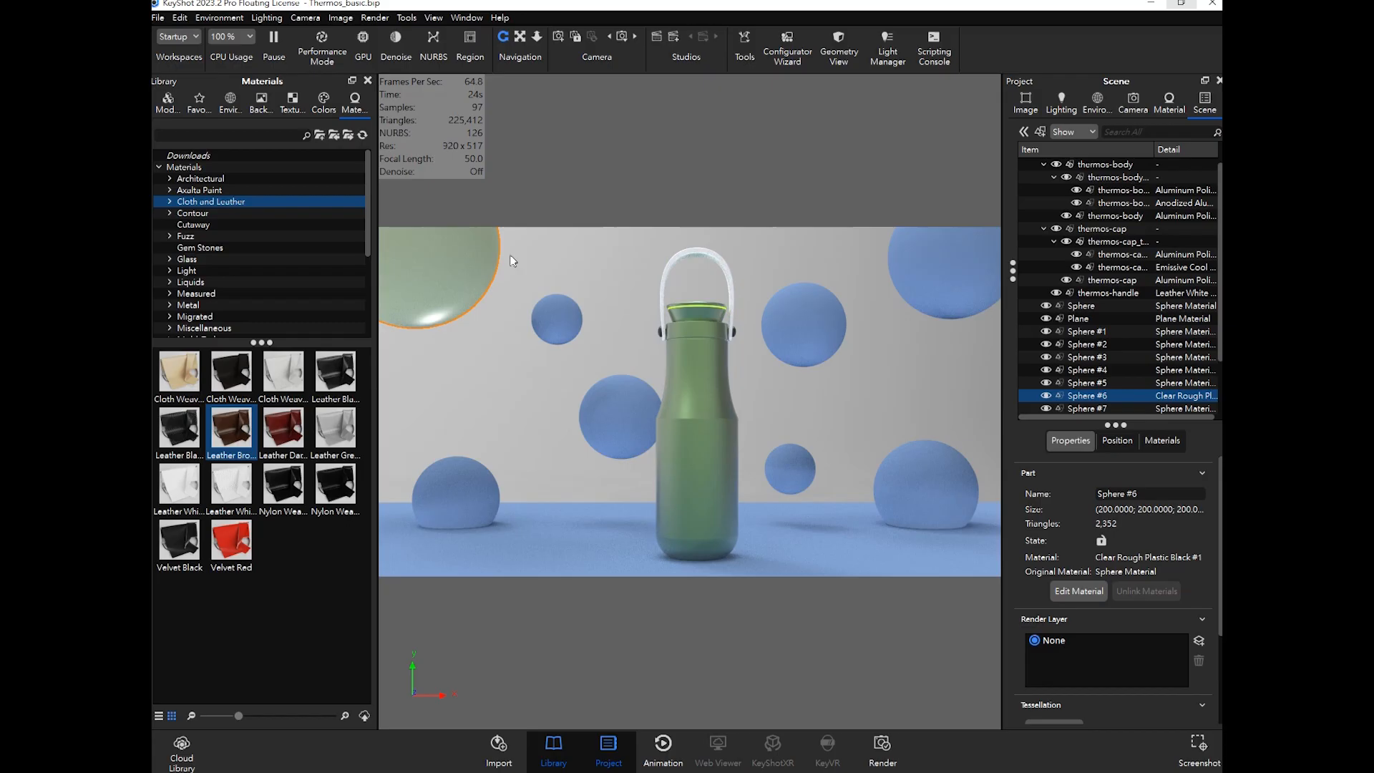
right_click(470, 253)
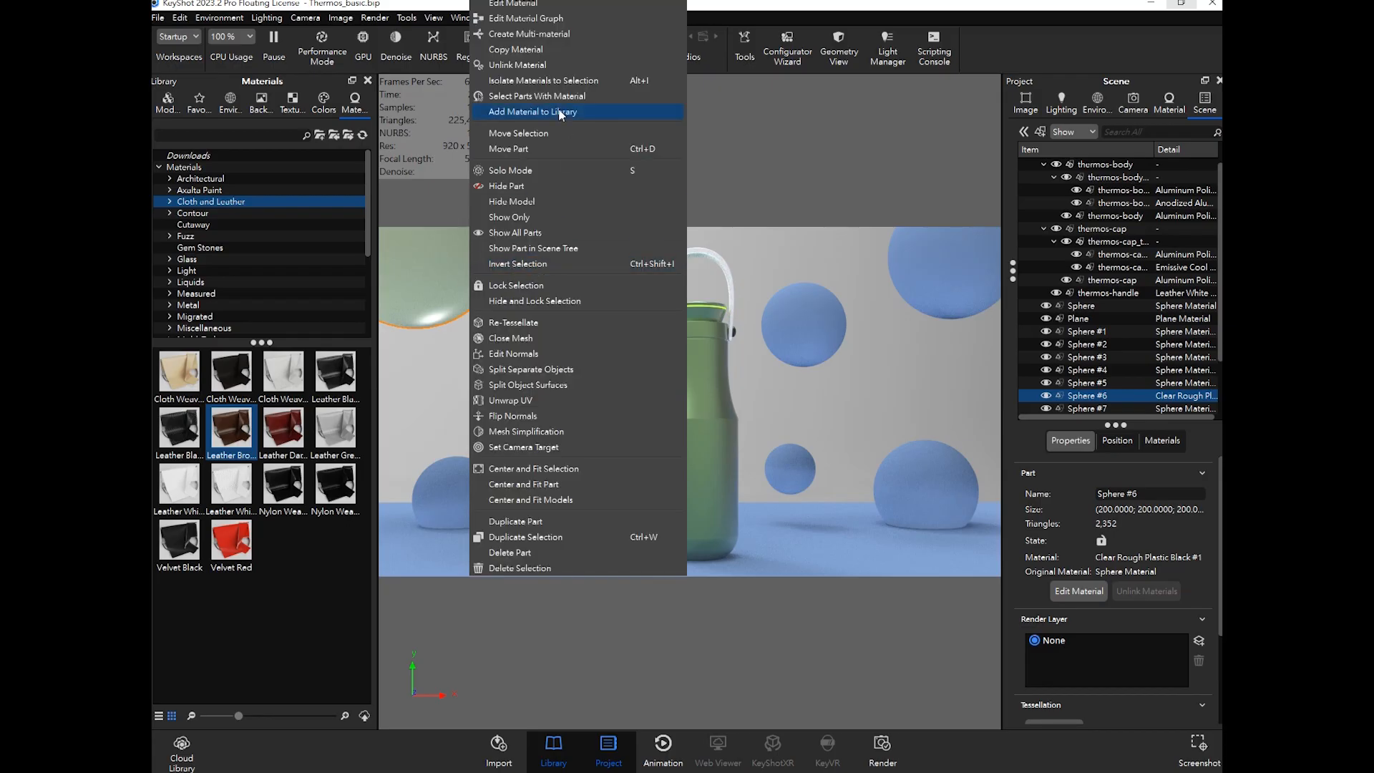
left_click(451, 255)
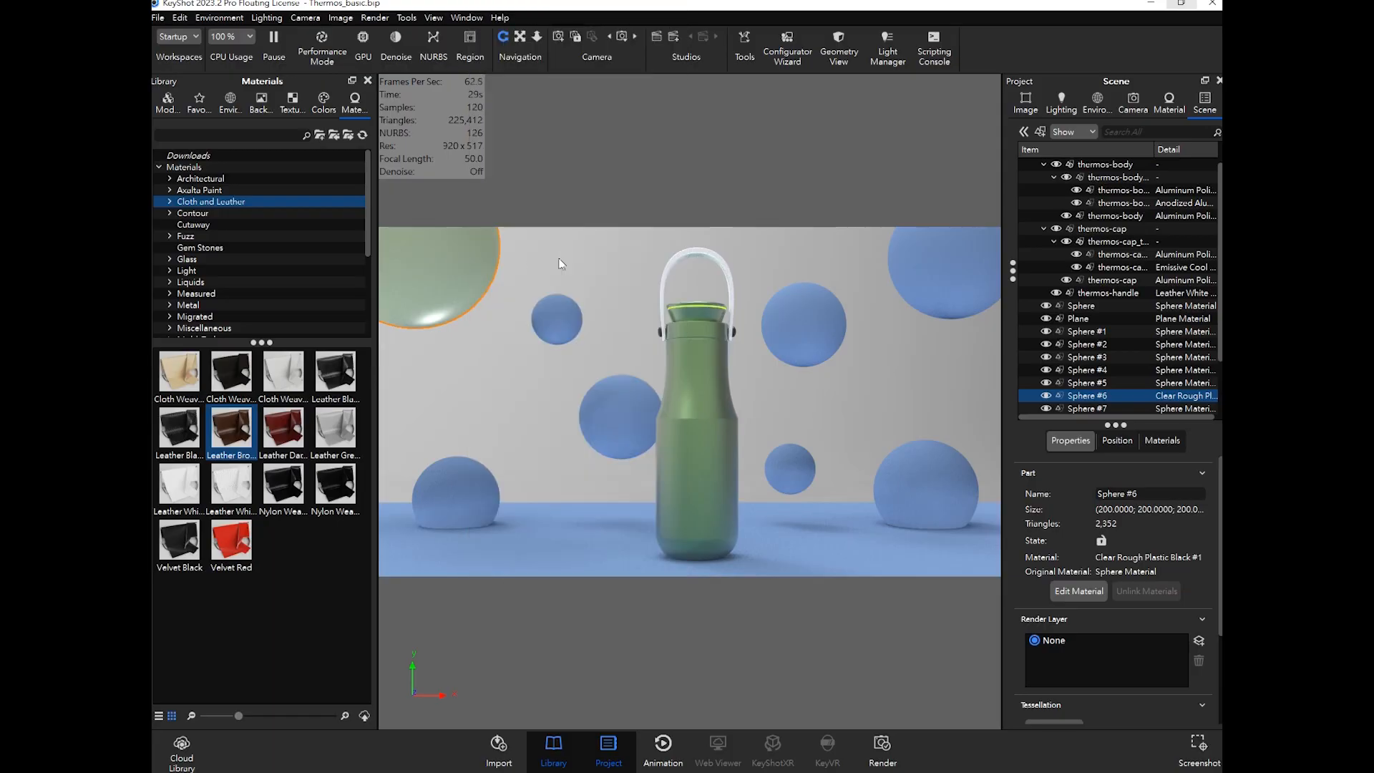
right_click(465, 259)
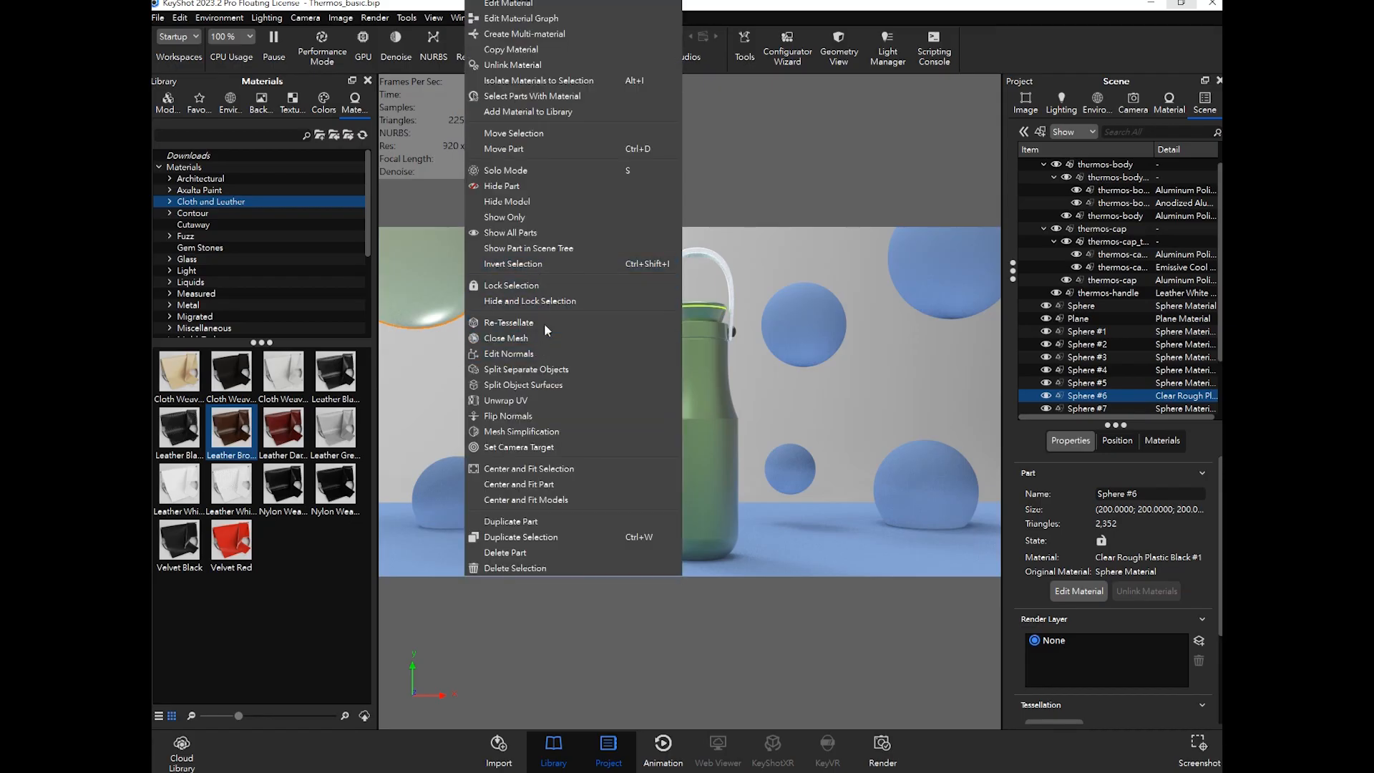
left_click(512, 50)
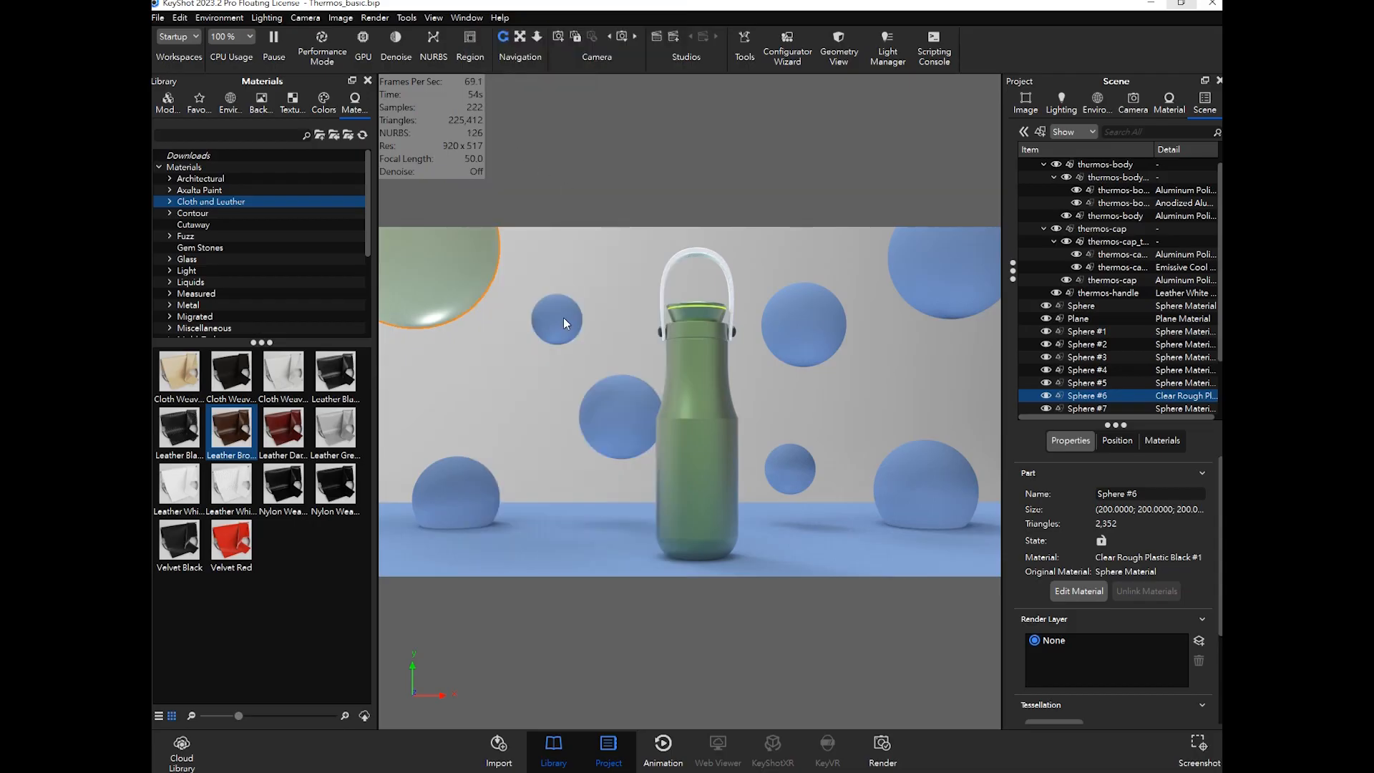
Step: Select Sphere and Sphere #1 through Sphere #7 in the scene tree and paste the copied material onto them as a linked material
scroll(1129, 315, "down", 3)
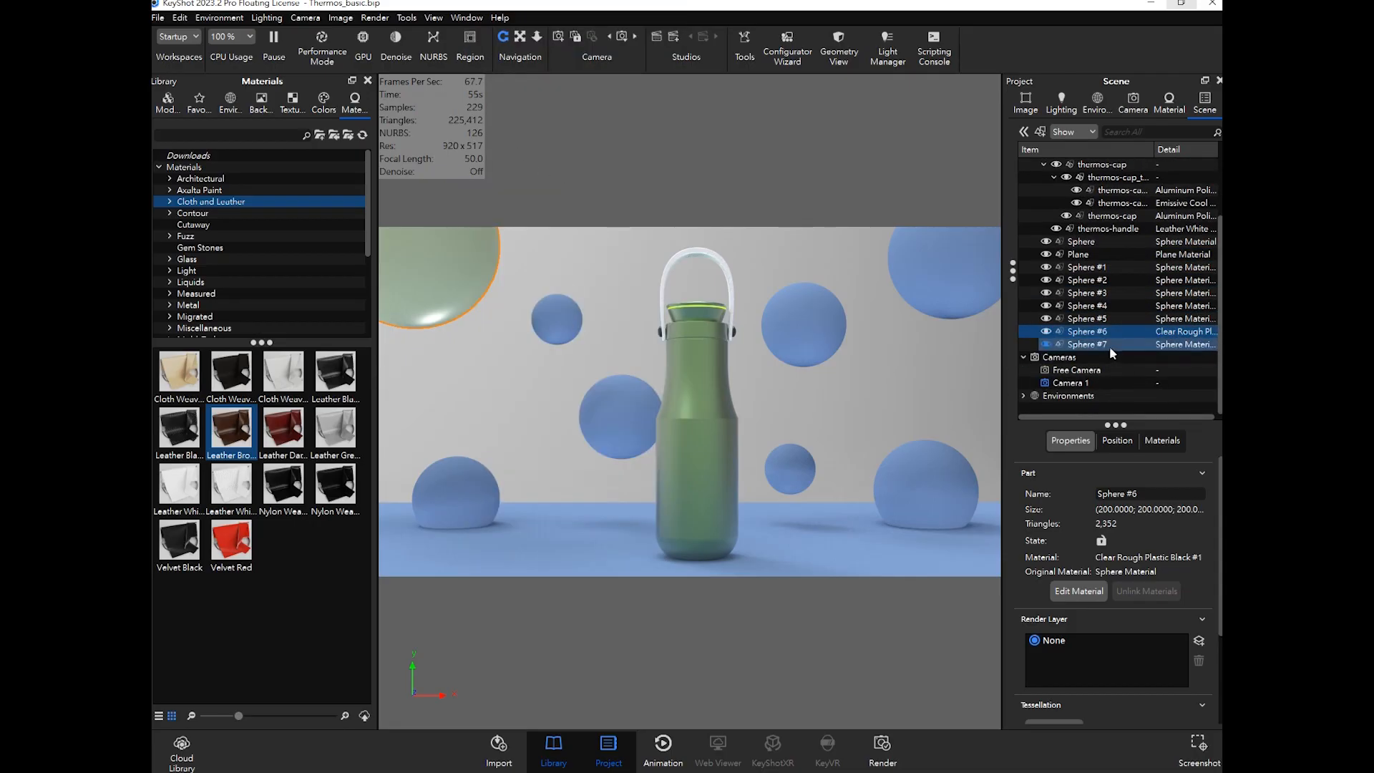
left_click(1109, 345)
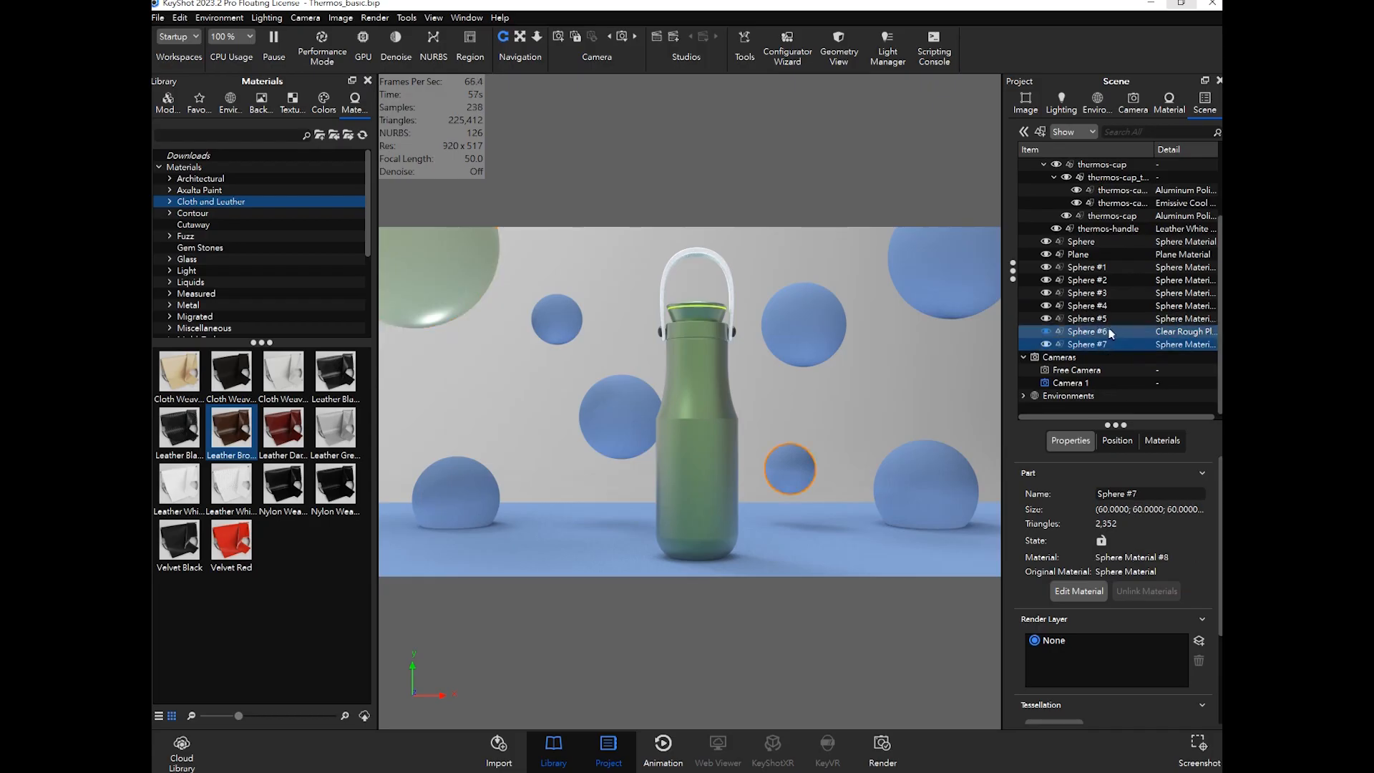
left_click(1105, 270, "shift")
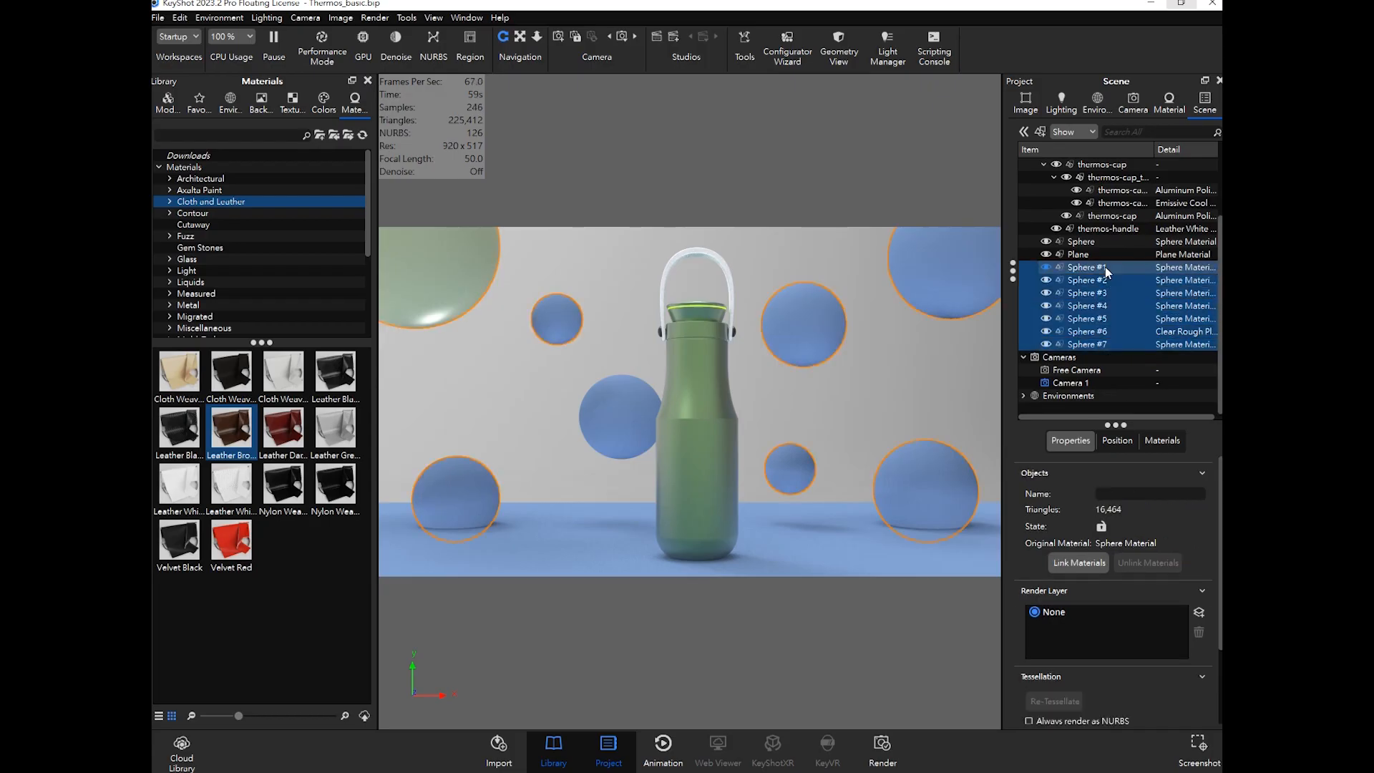
left_click(1106, 245, "ctrl")
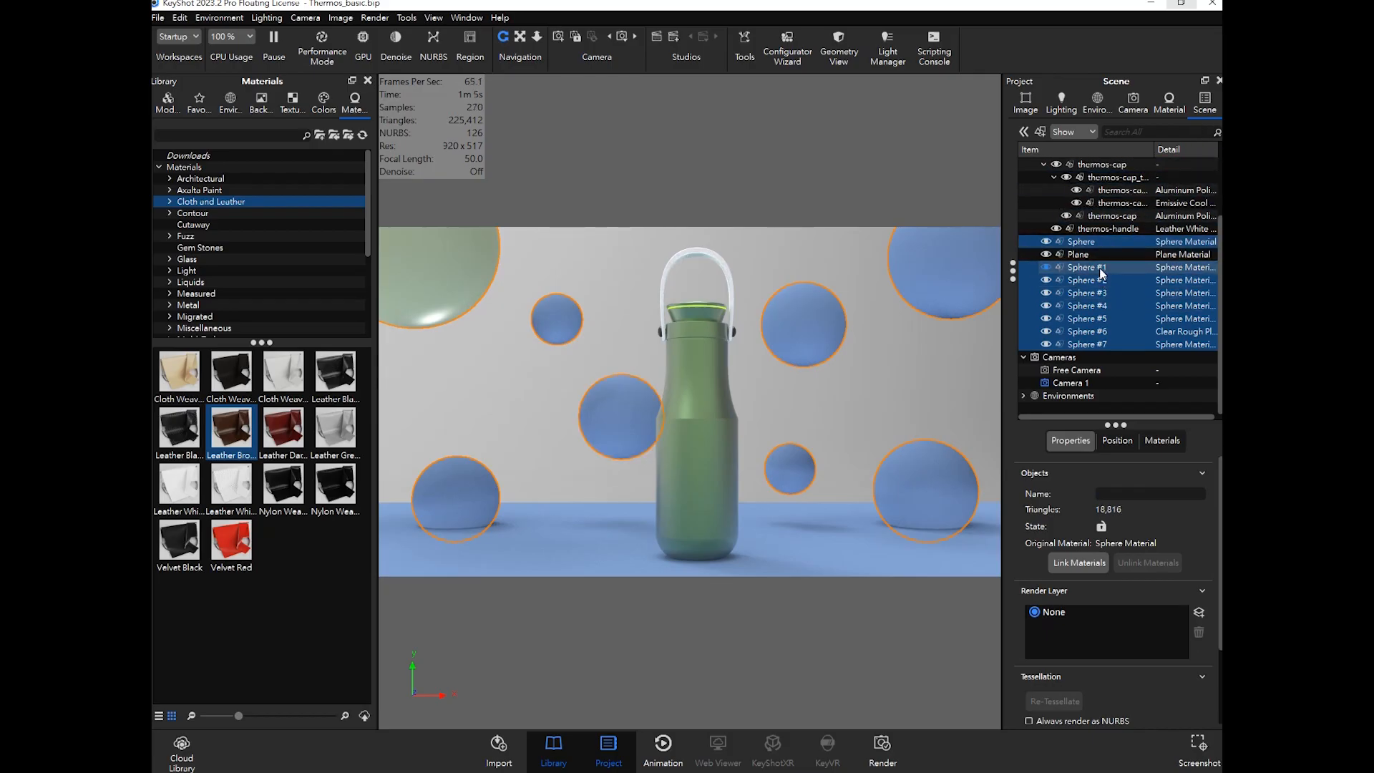
mouse_move(1102, 274)
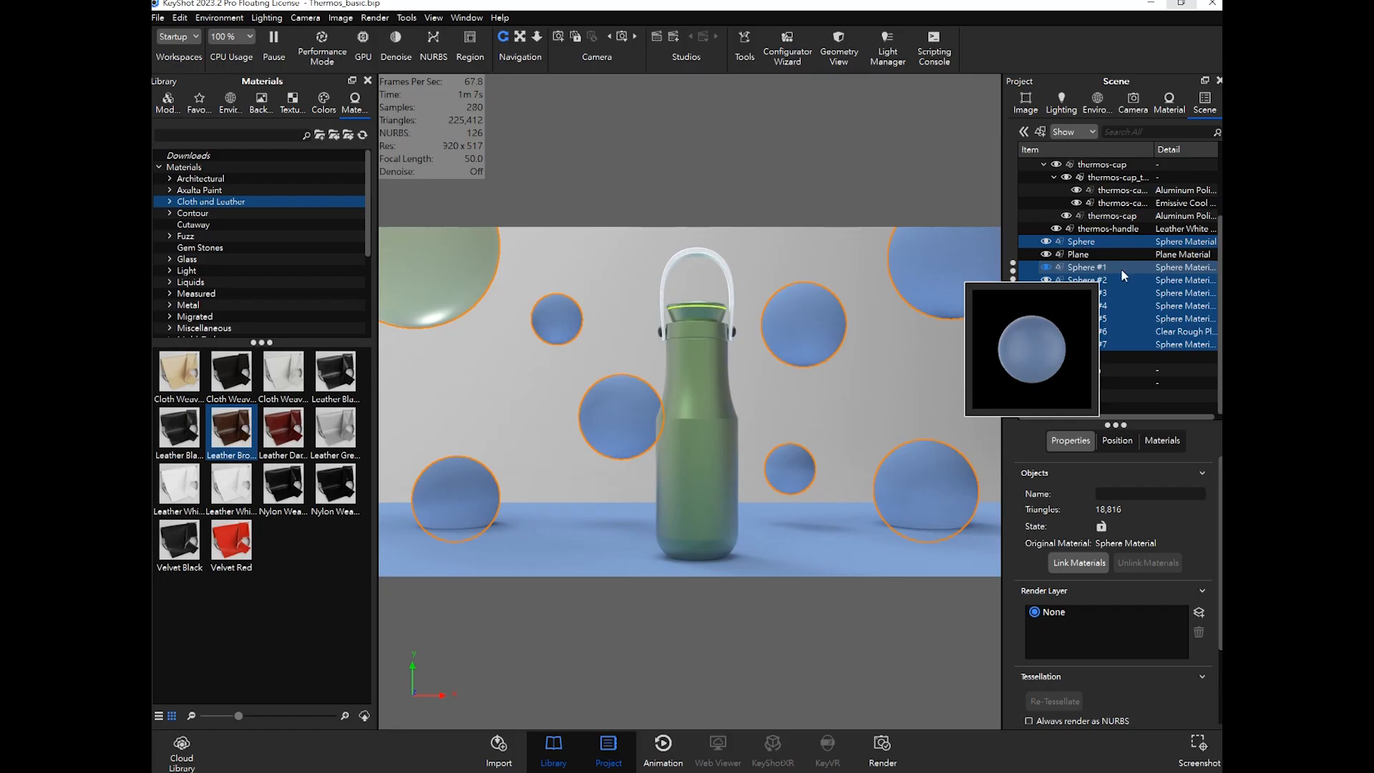
right_click(1121, 269)
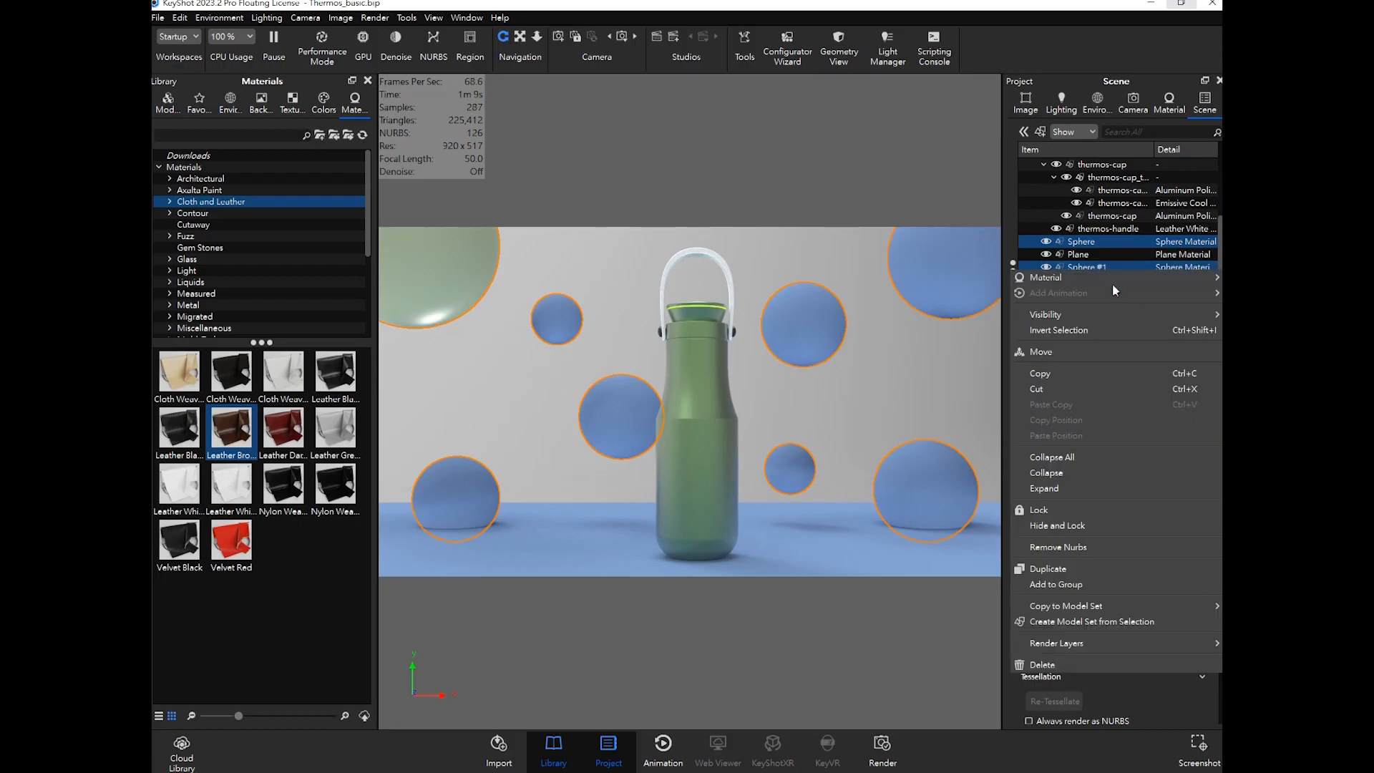
mouse_move(1109, 279)
mouse_move(1063, 279)
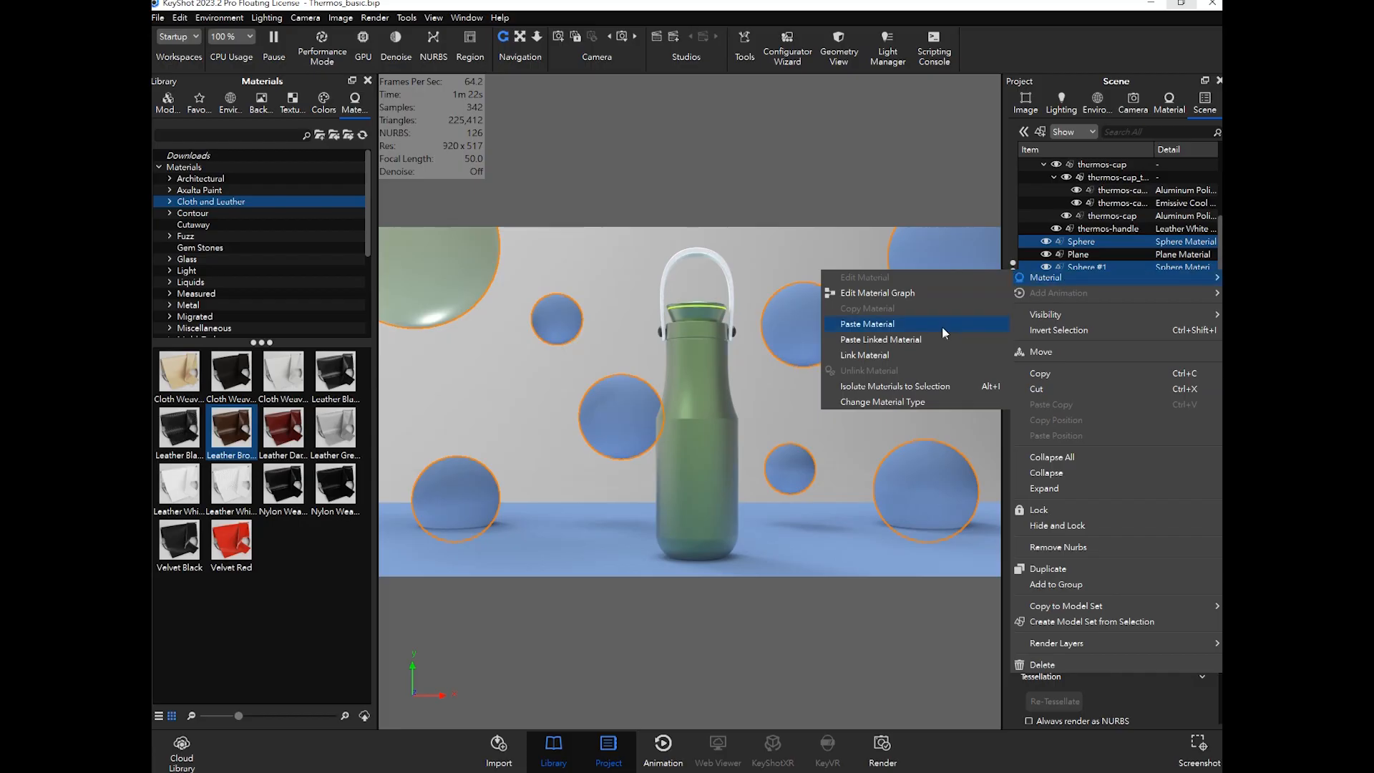
left_click(892, 340)
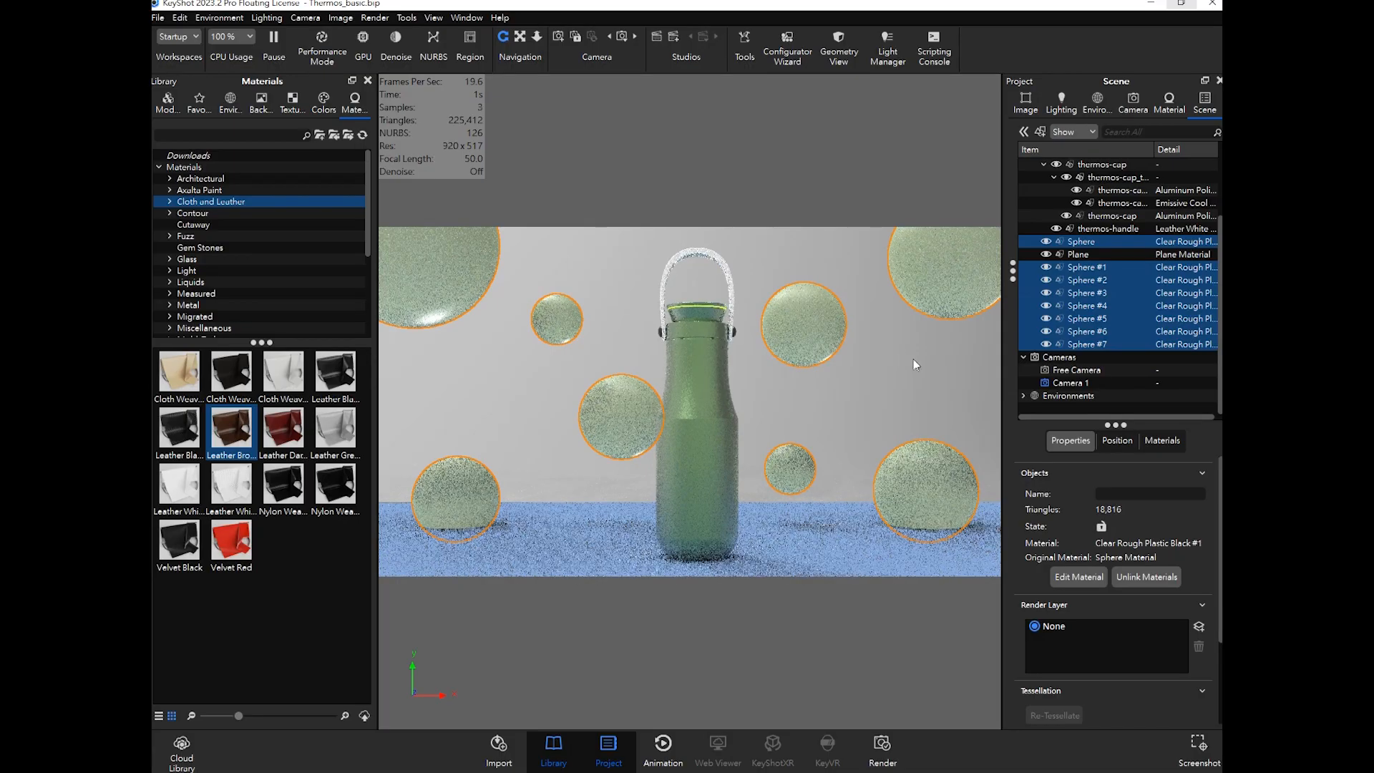
left_click(900, 359)
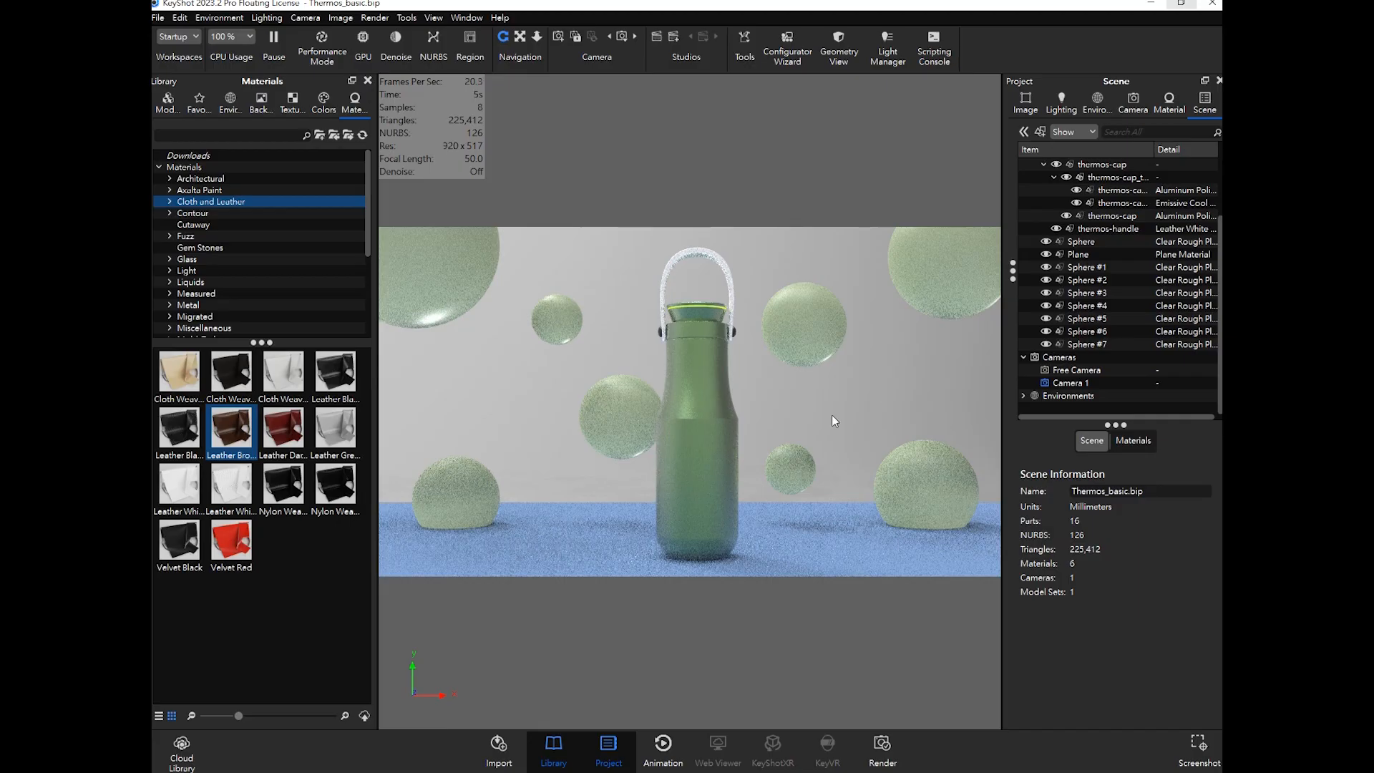
Step: Save the Thermos_basic.bip scene with the restyled spheres
left_click(161, 21)
left_click(192, 119)
left_click(1126, 267)
left_click(883, 260)
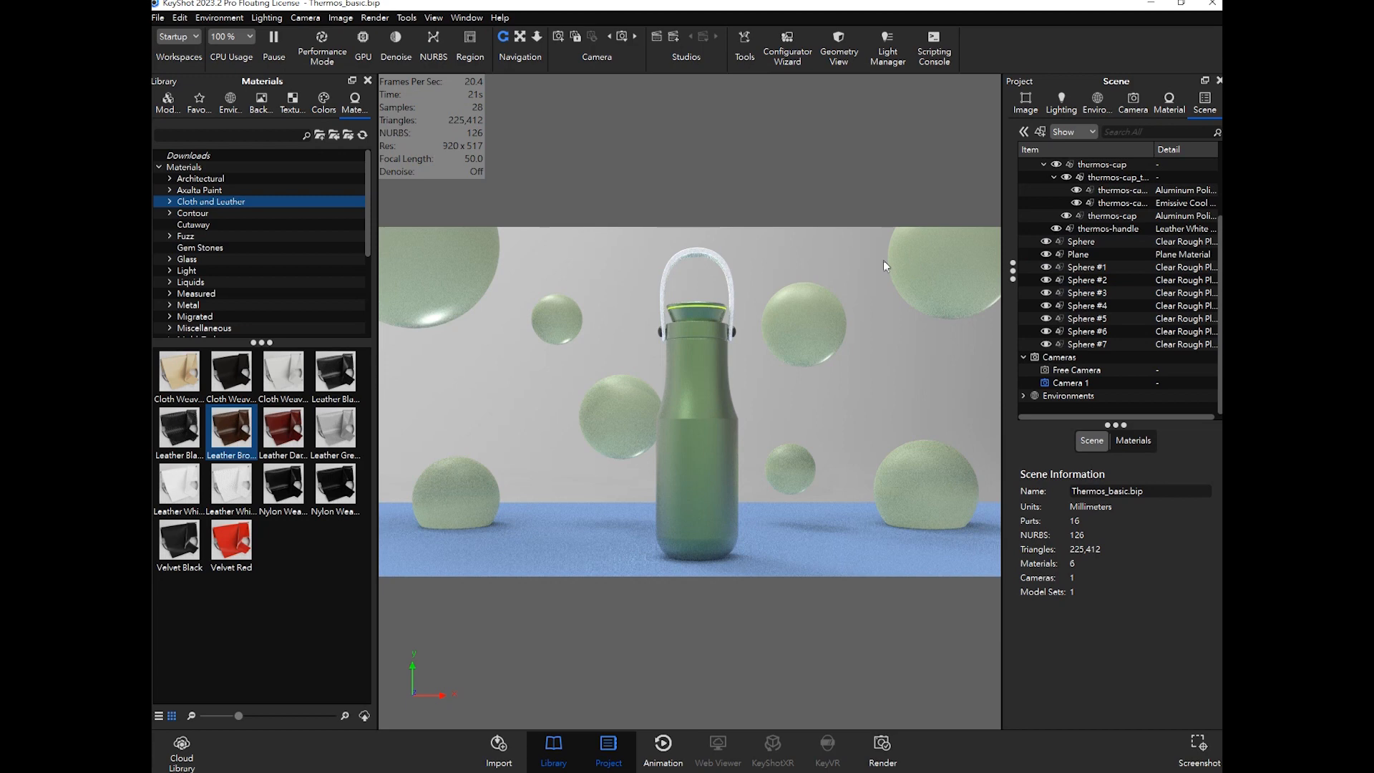
left_click(475, 255)
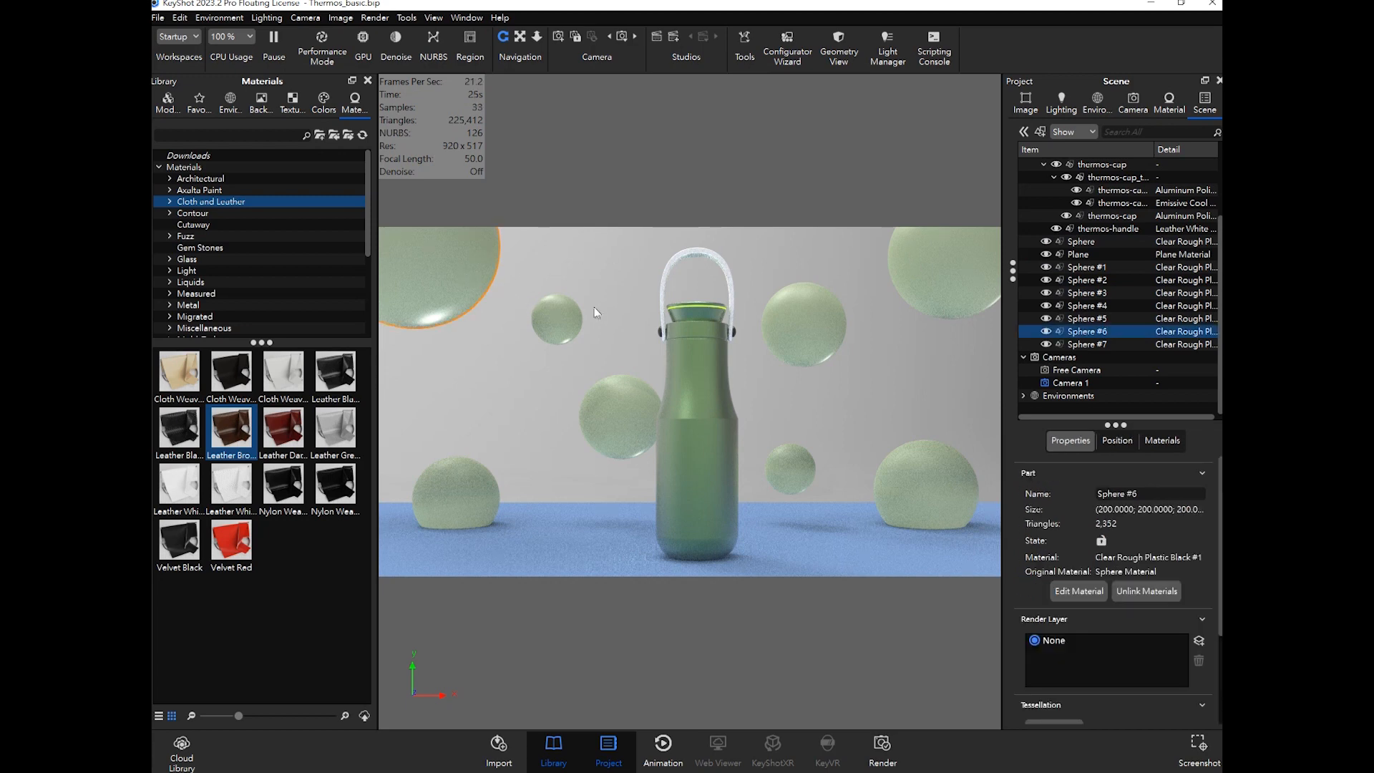
right_click(460, 268)
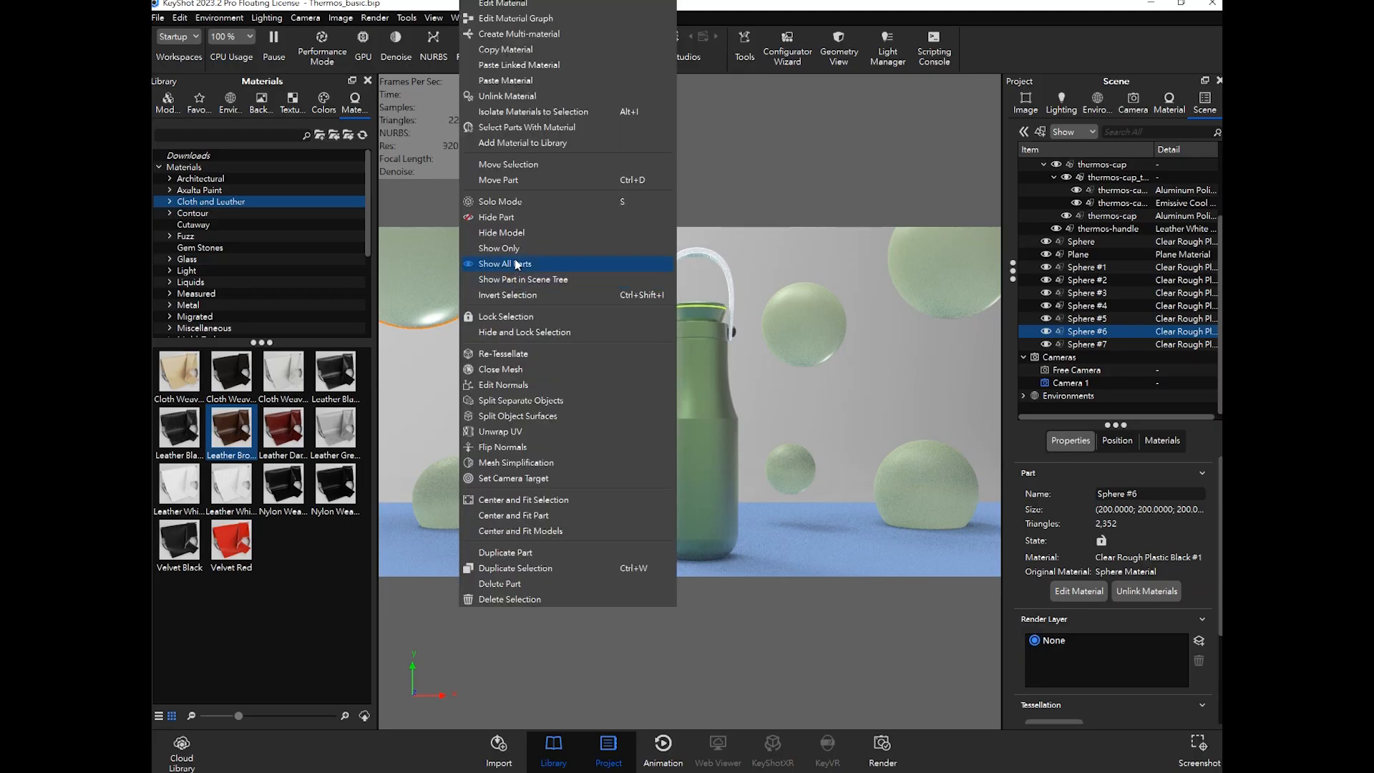
left_click(439, 272)
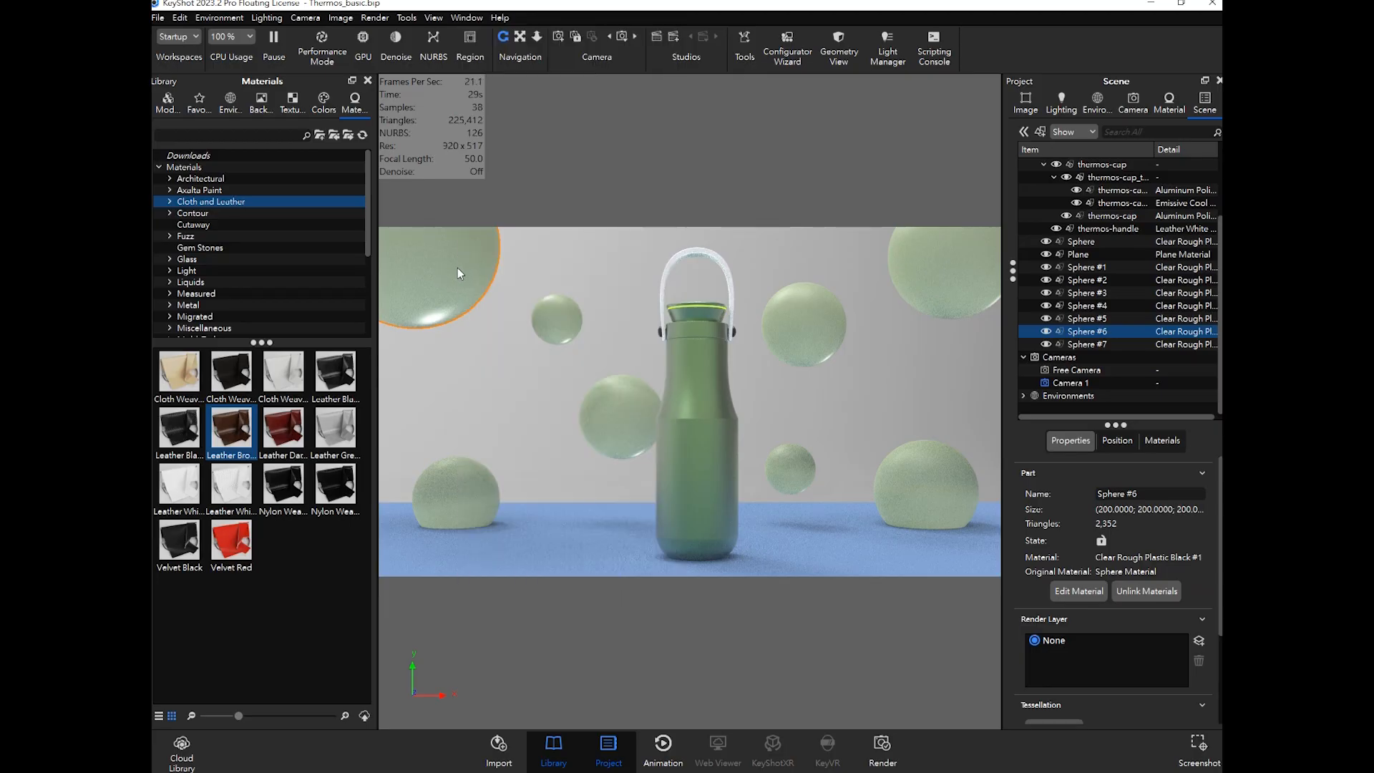
right_click(462, 264)
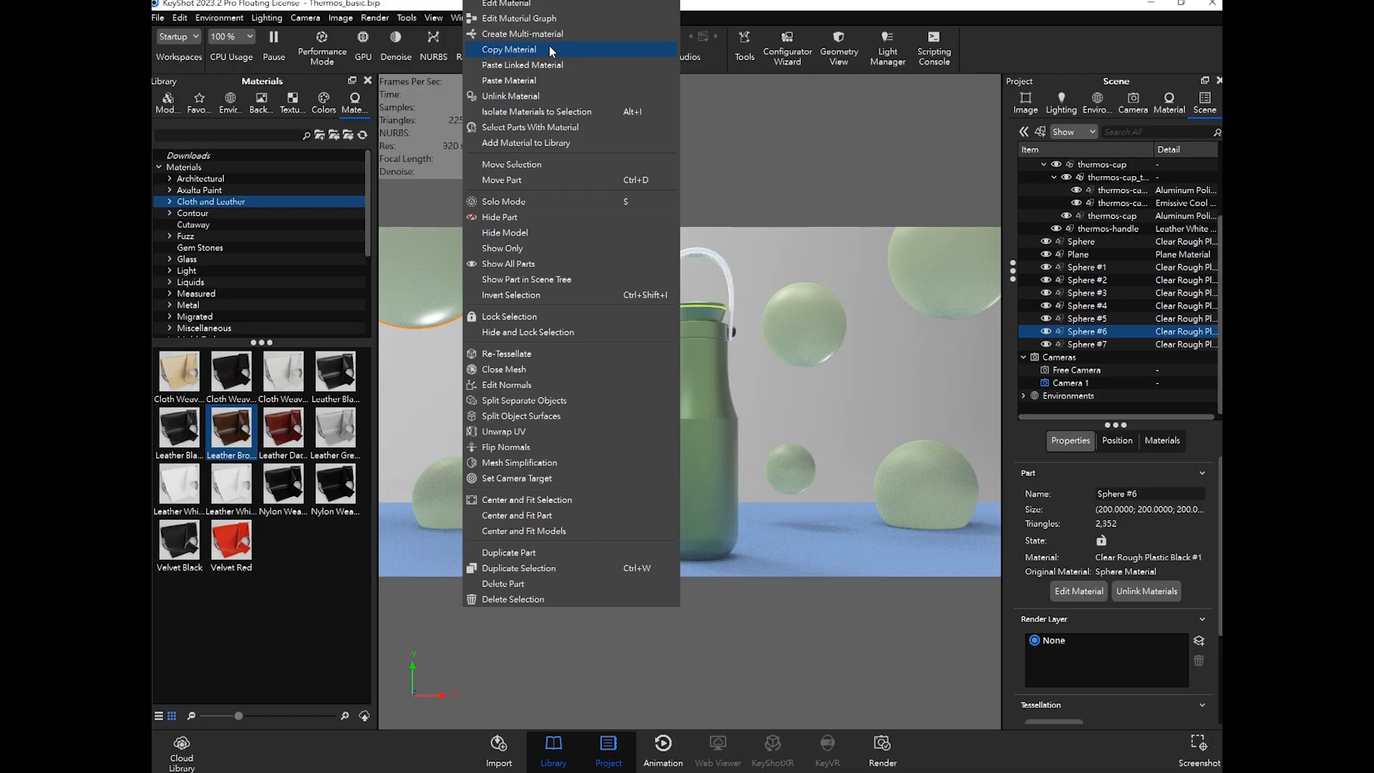
left_click(766, 194)
left_click(860, 281)
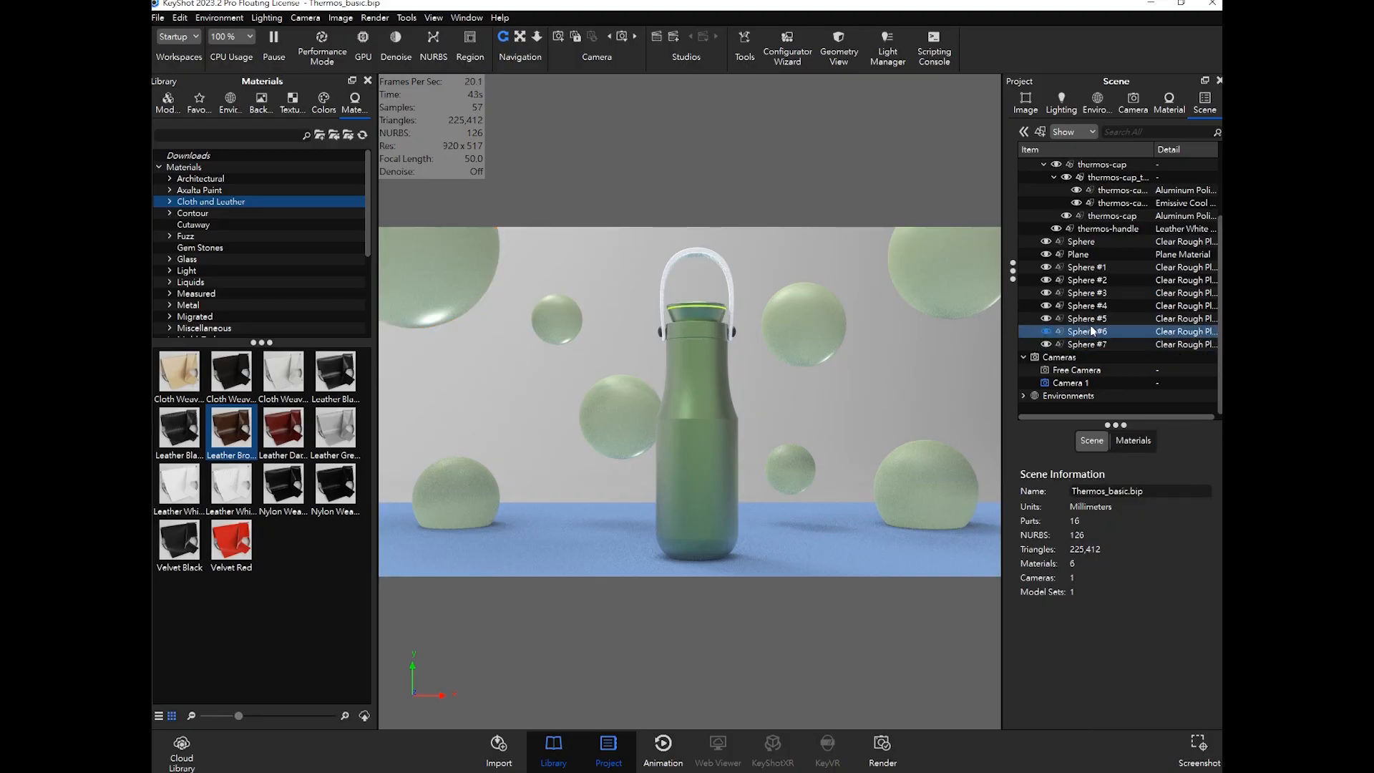
left_click(1105, 345)
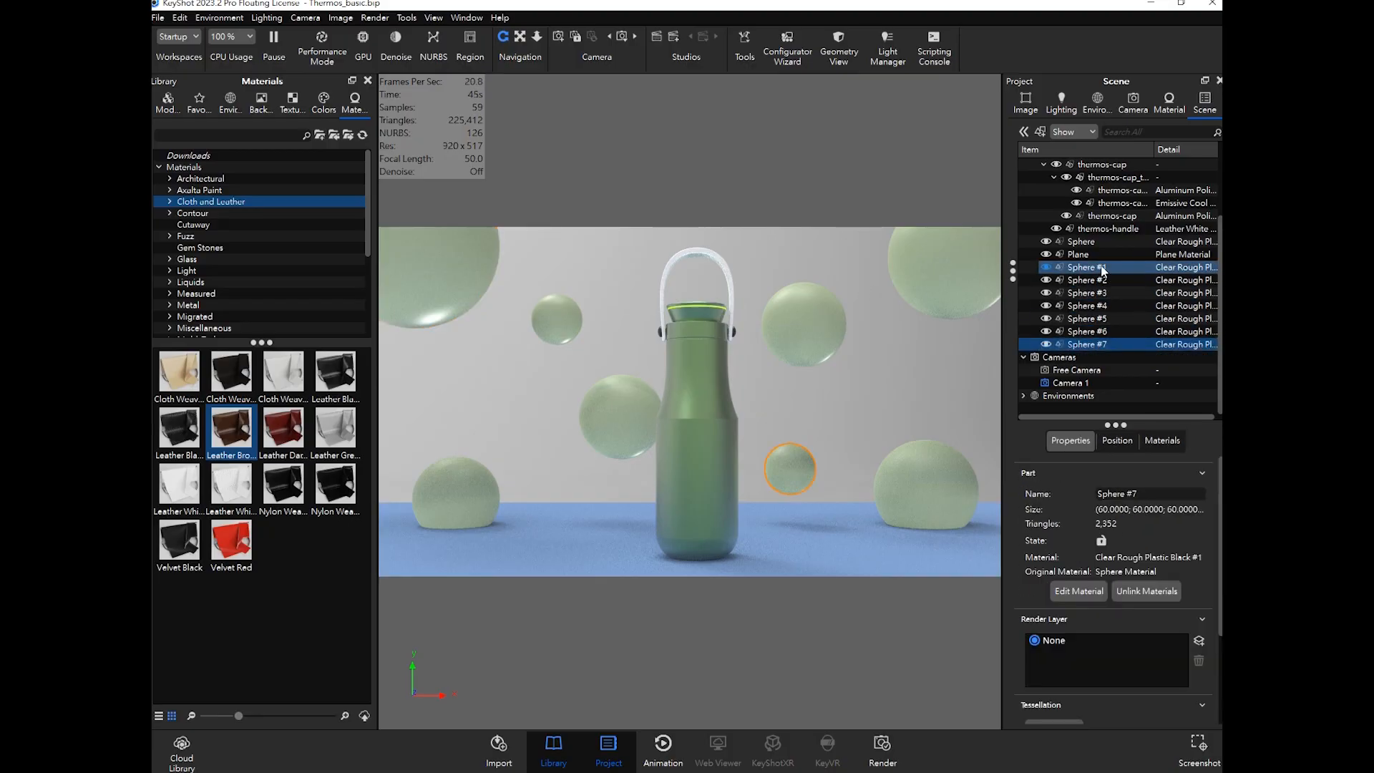
left_click(1086, 268, "shift")
left_click(1097, 243, "ctrl")
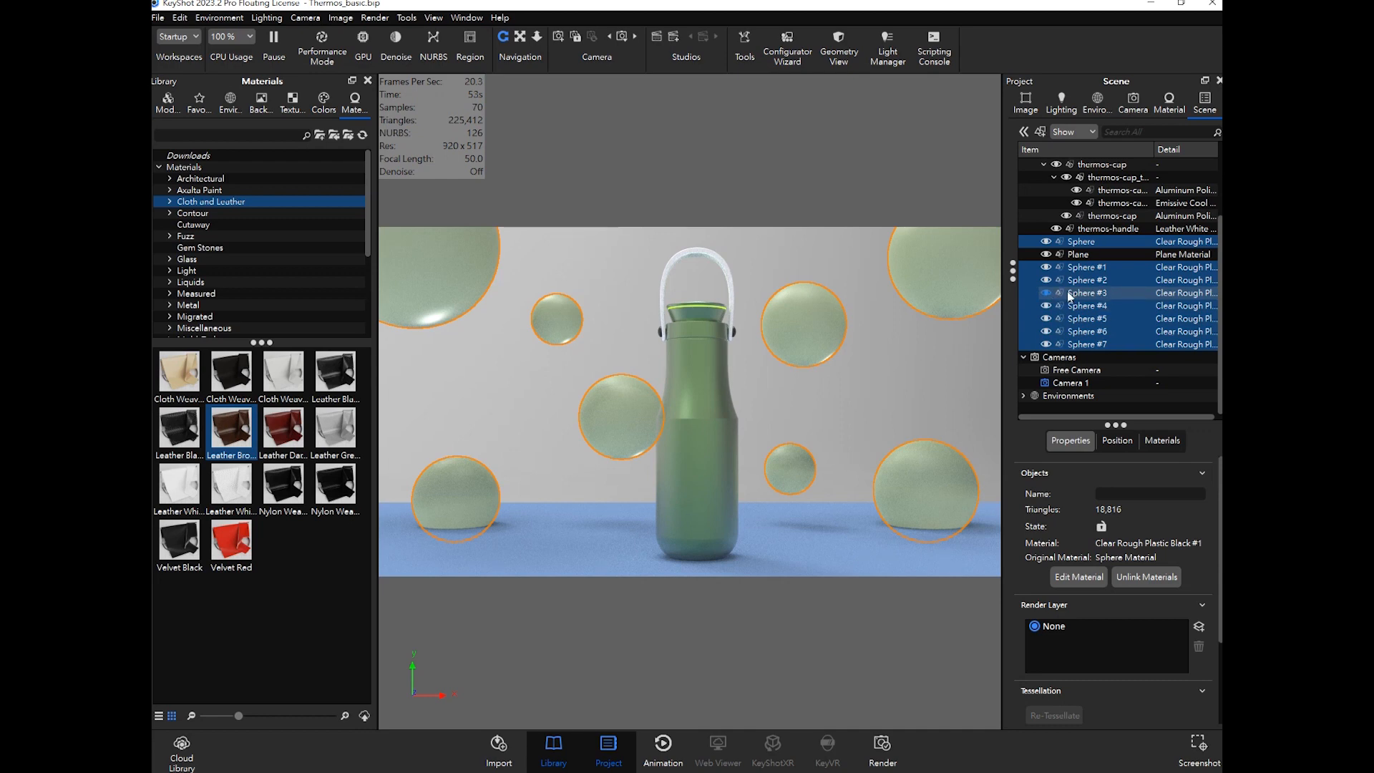
mouse_move(1109, 278)
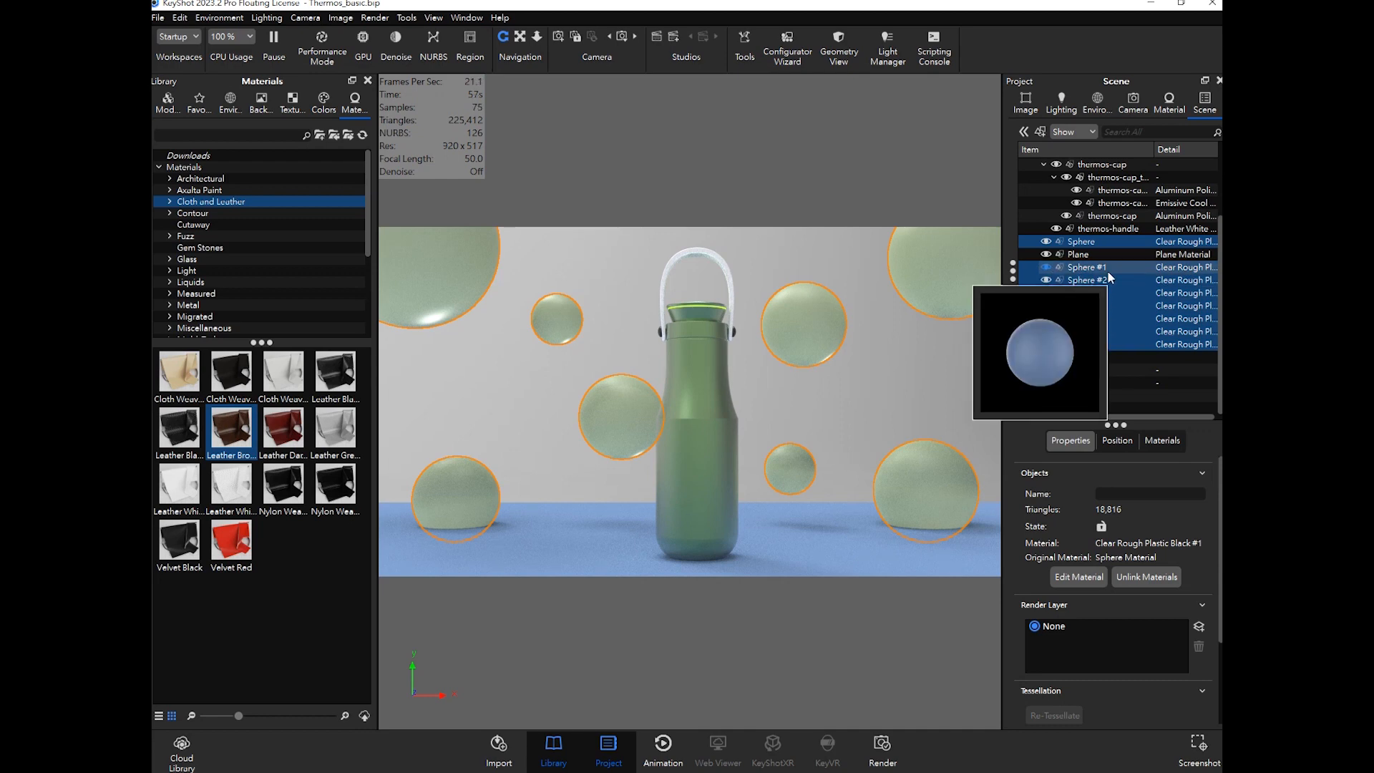
left_click(852, 259)
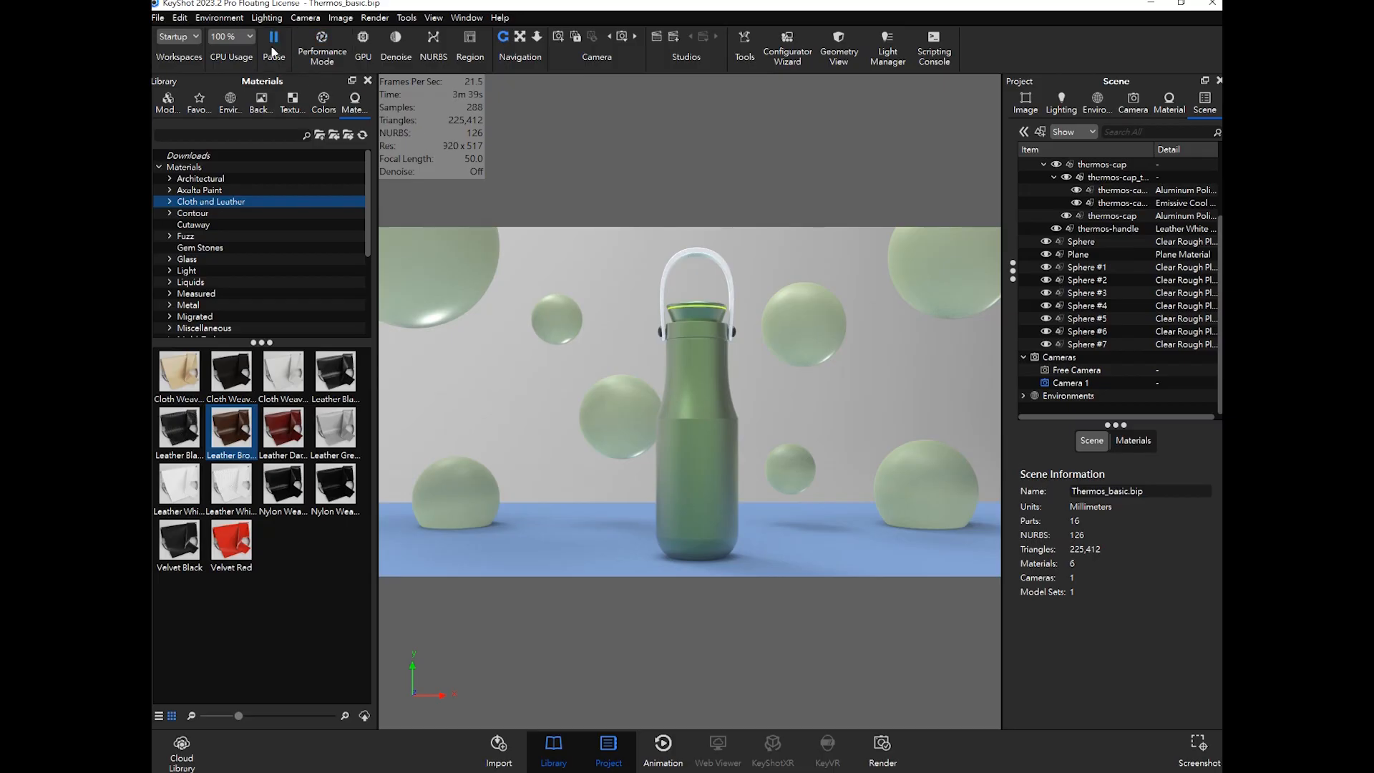
left_click(157, 18)
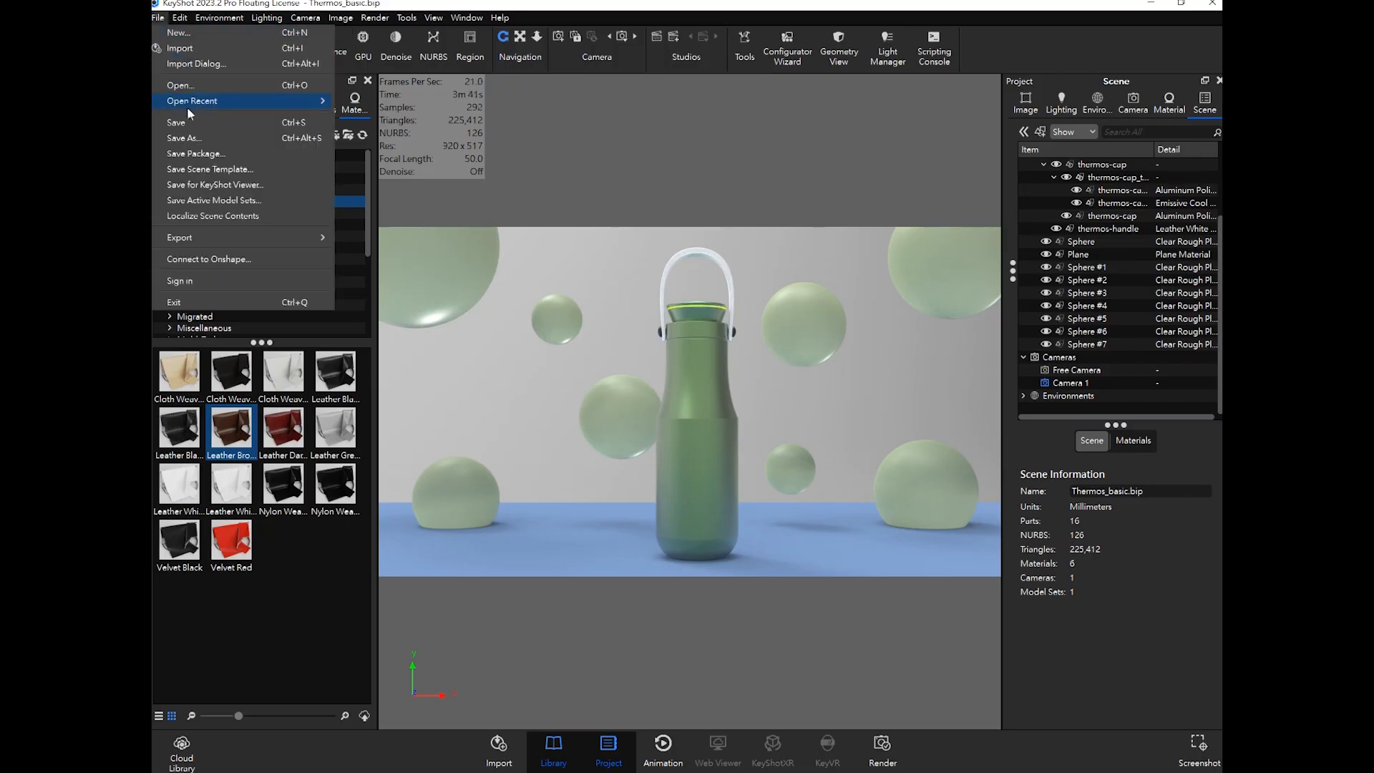
key("Escape")
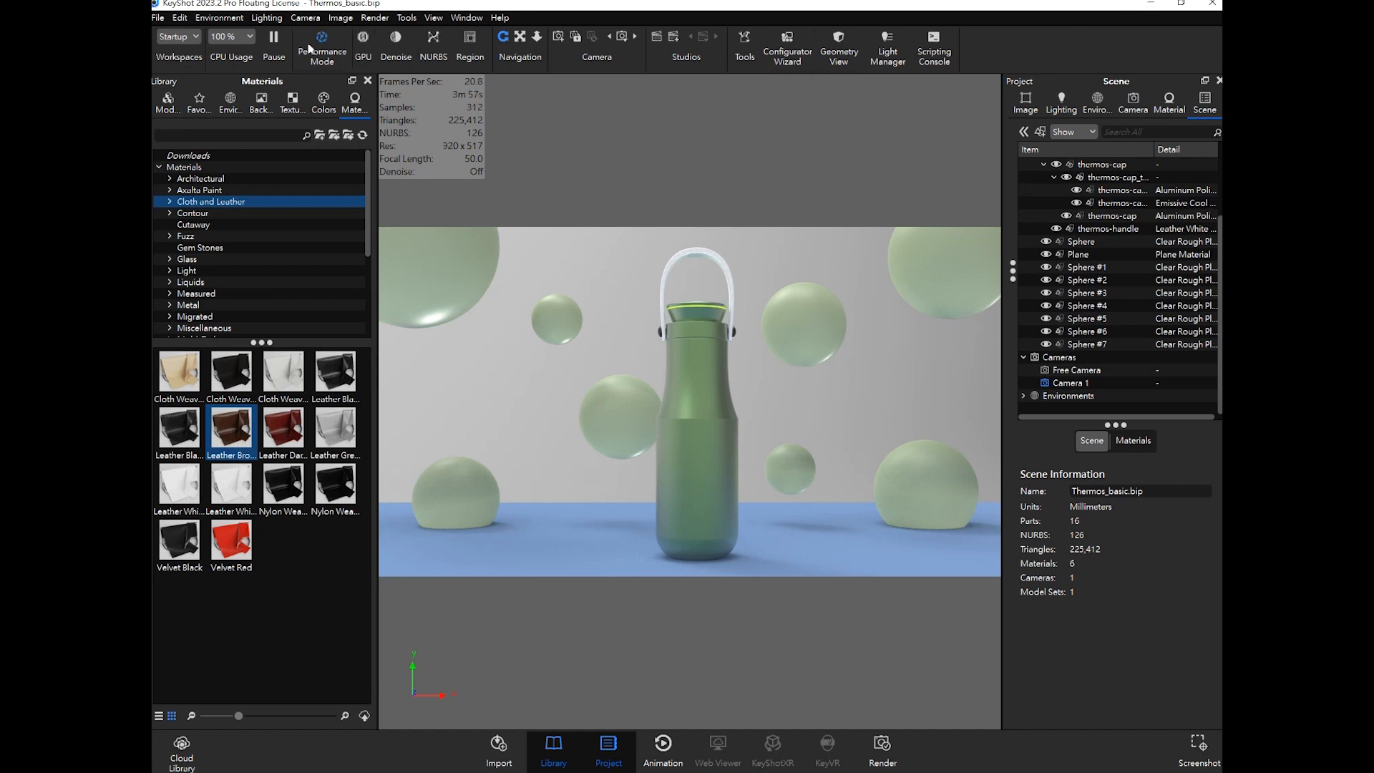
Step: Pause the real-time rendering, then clear the KeyShot and old file distribution windows off the desktop
left_click(274, 39)
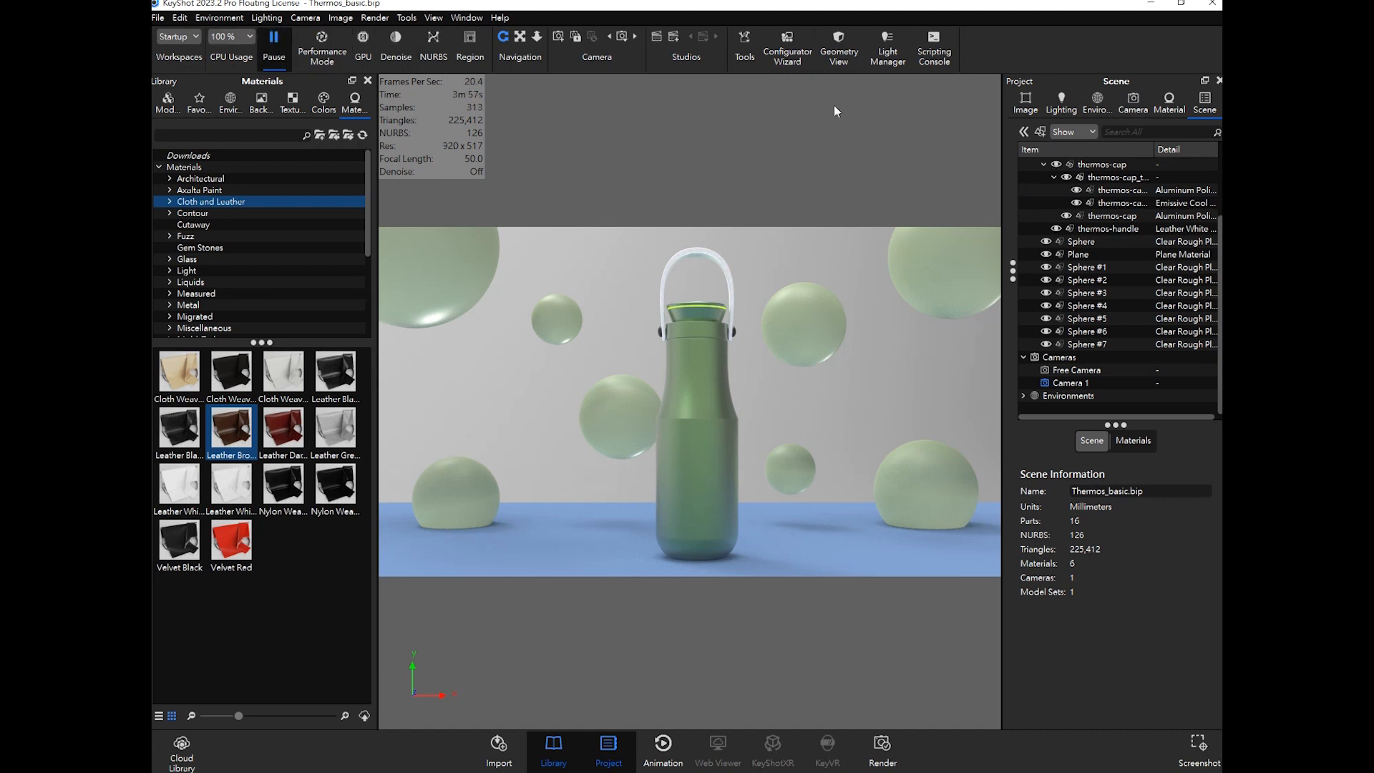
left_click(1157, 6)
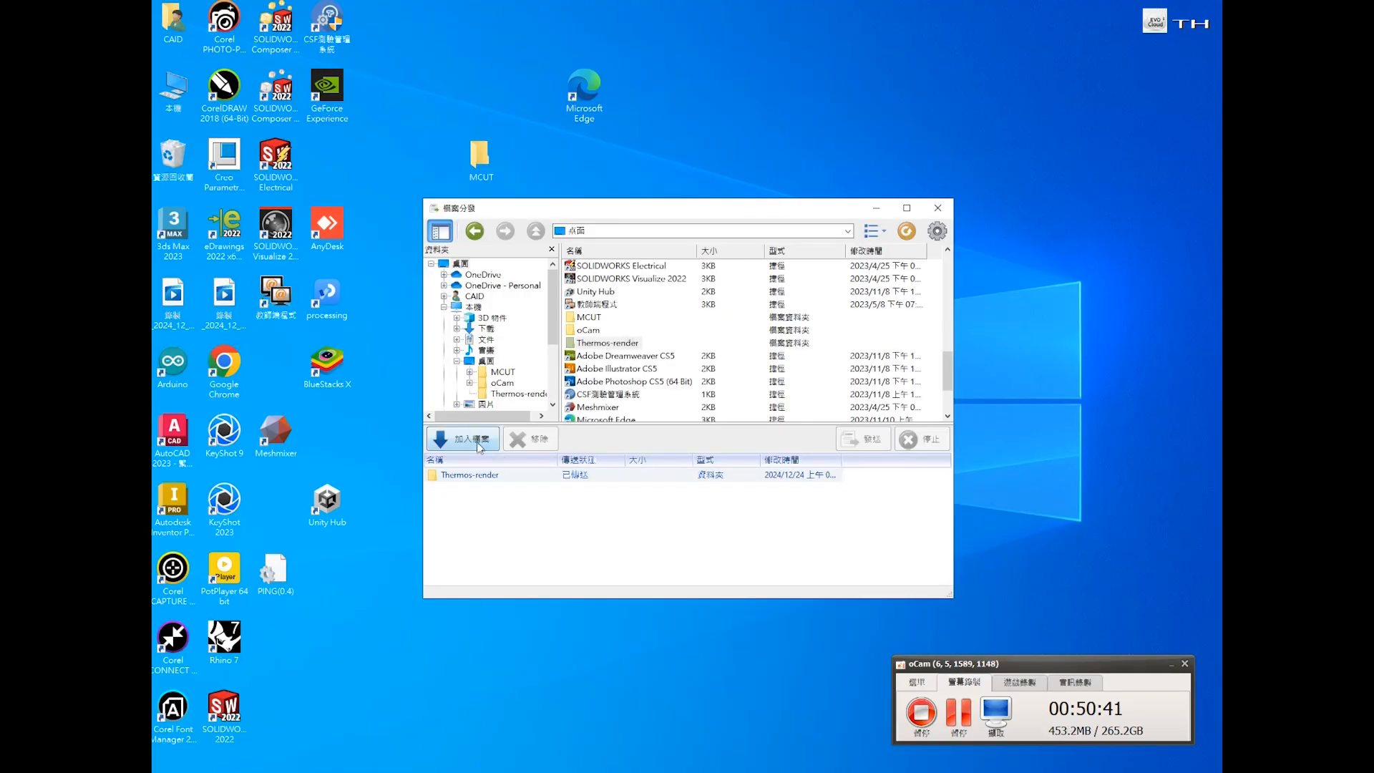
left_click(937, 207)
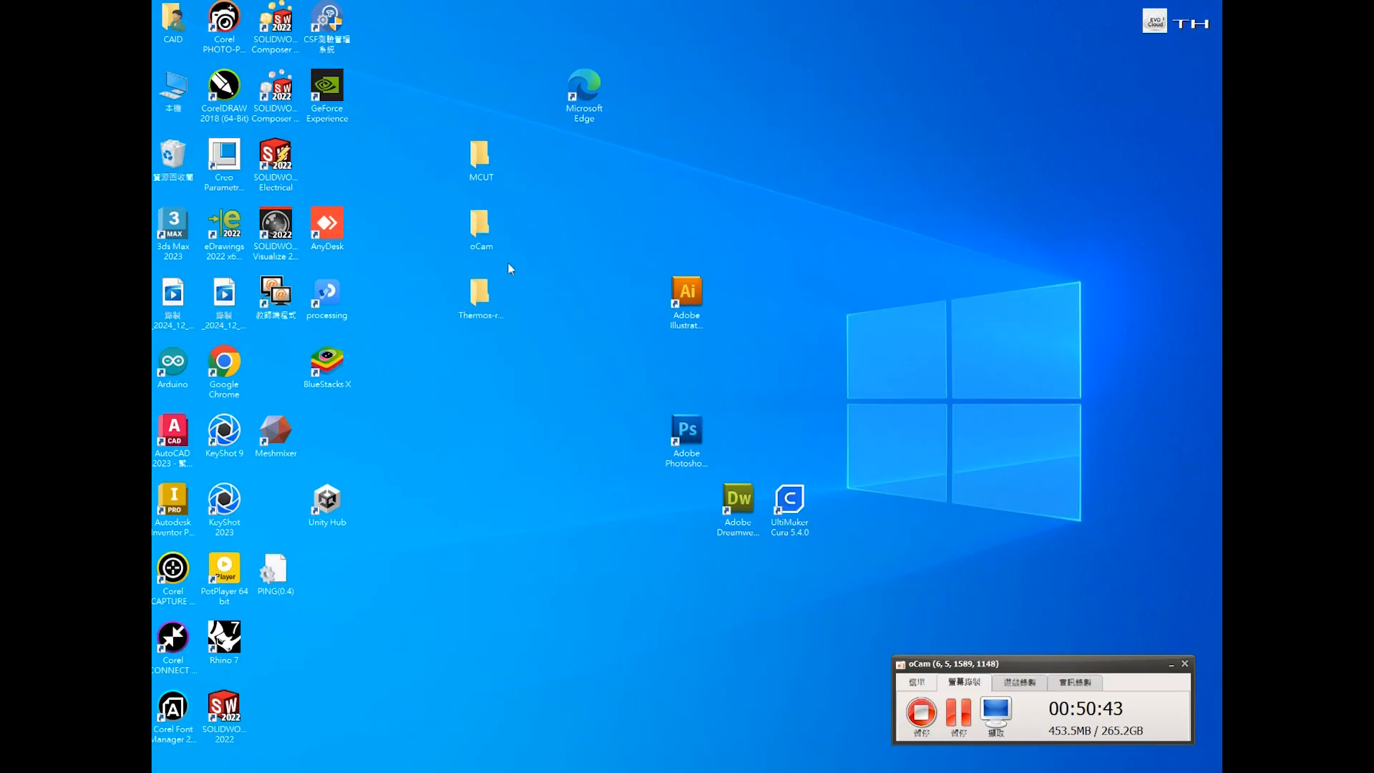
Step: Switch to the TRBS10.0 teaching system and open file distribution for all connected student computers
double_click(285, 295)
left_click(244, 162)
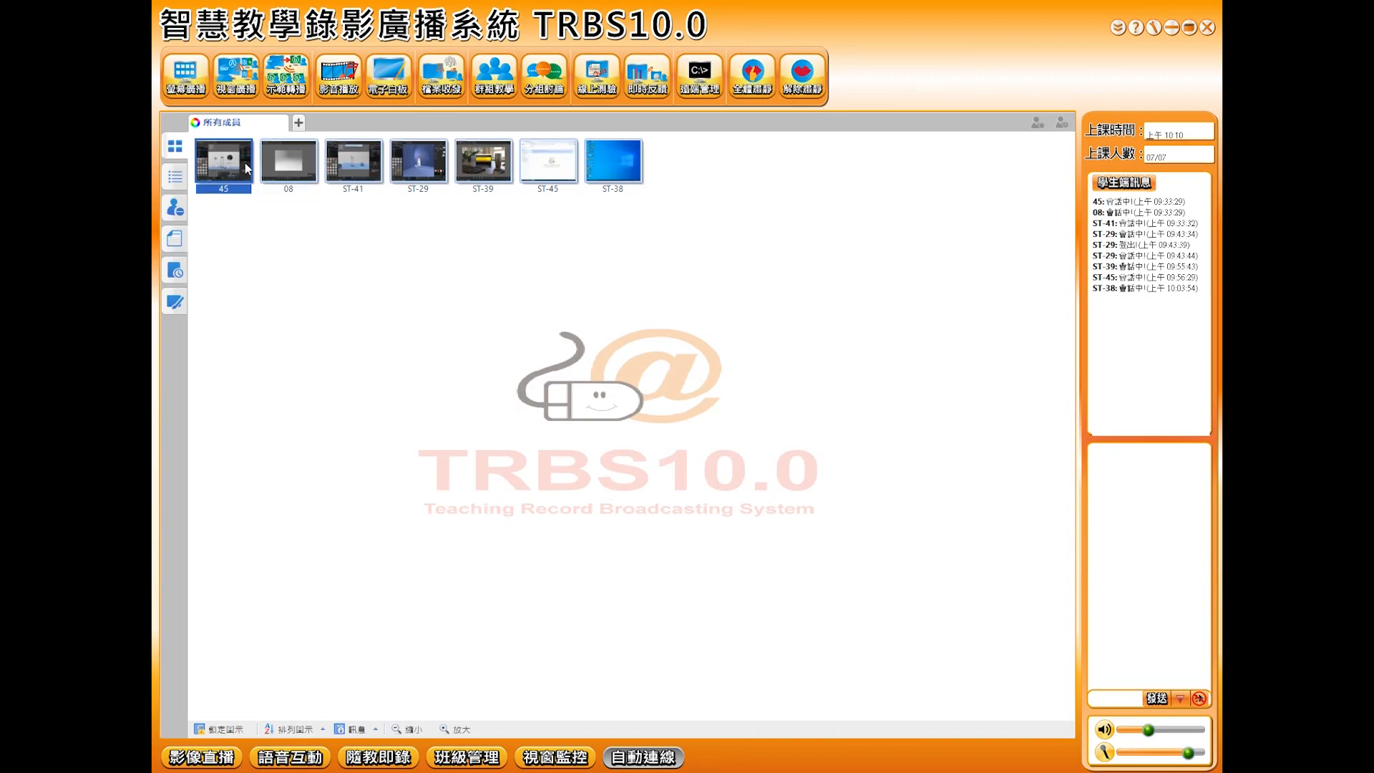
left_click(609, 155, "shift")
left_click(440, 75)
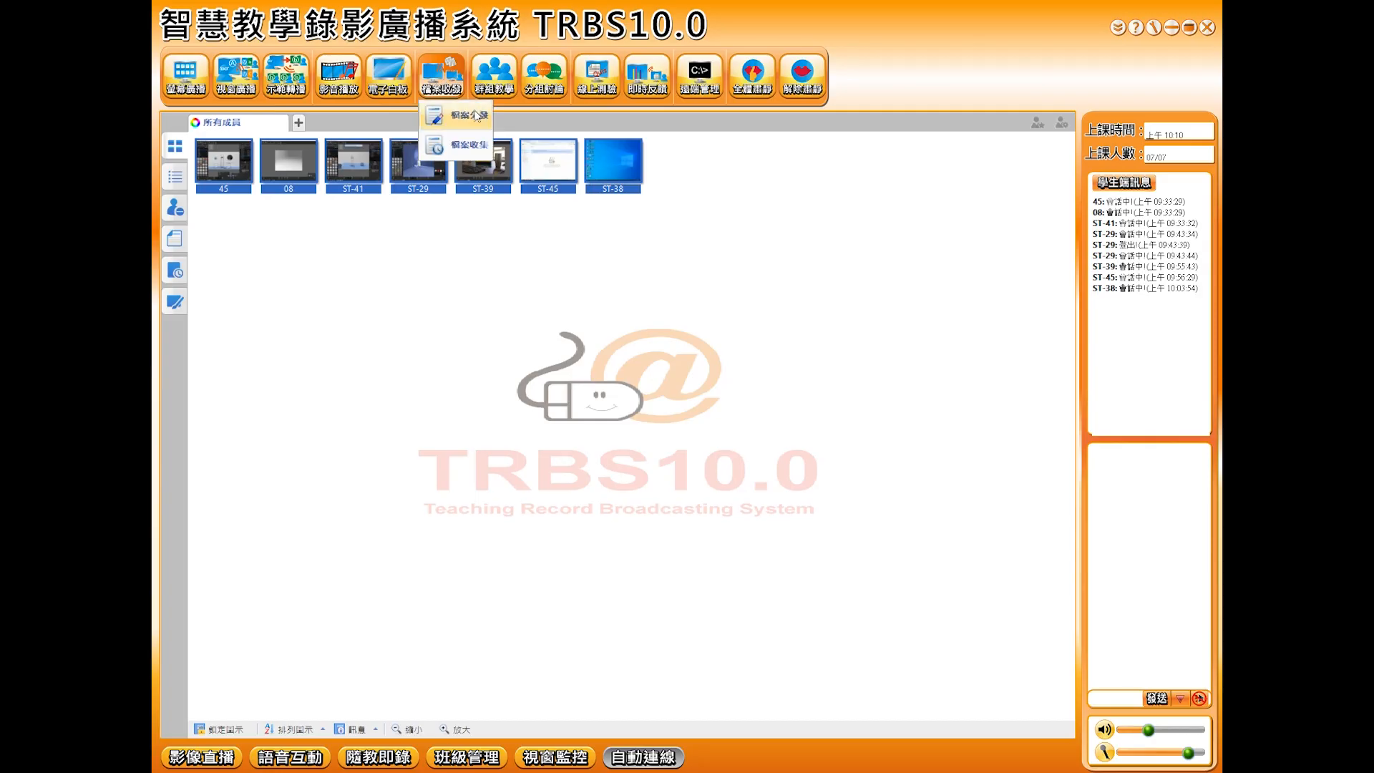
left_click(455, 118)
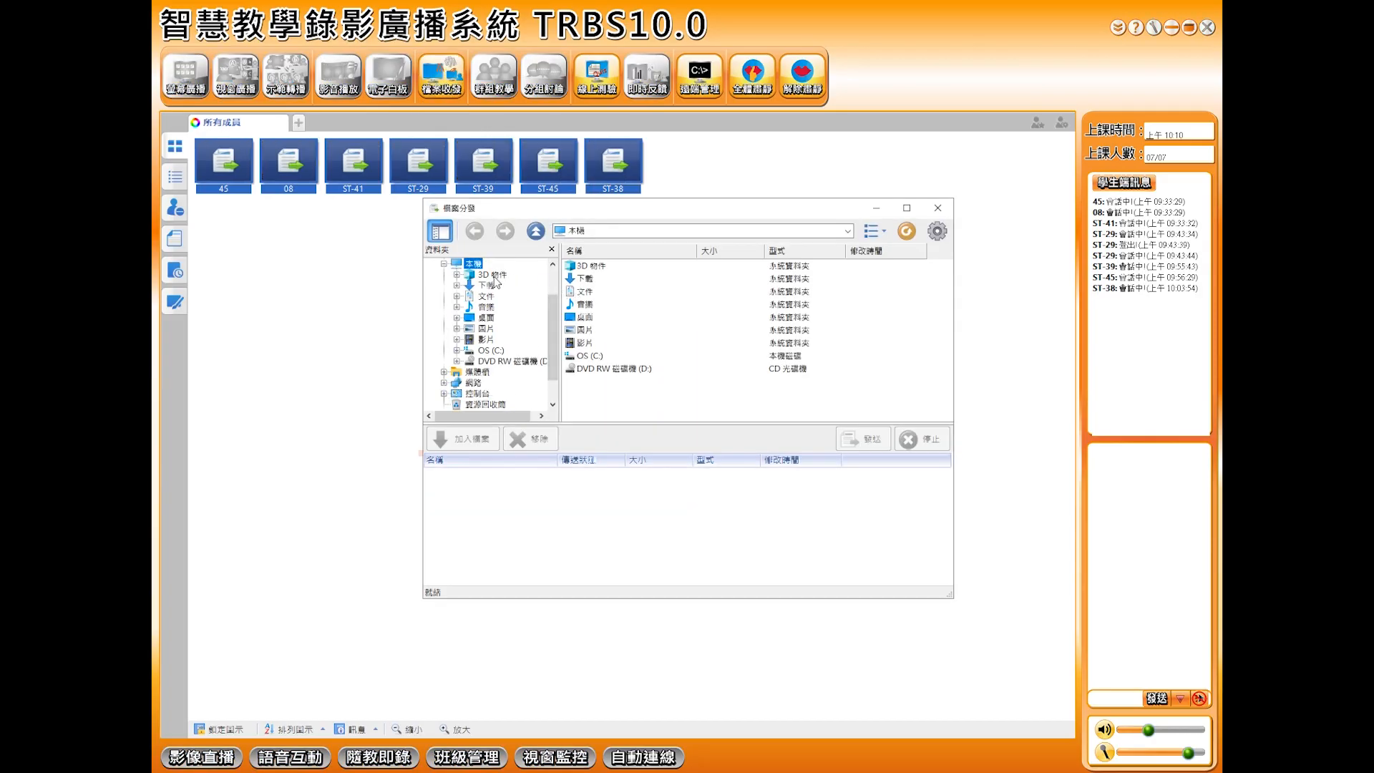
Step: Browse to the Thermos-render folder on the desktop and check which files it contains
scroll(495, 283, "up", 2)
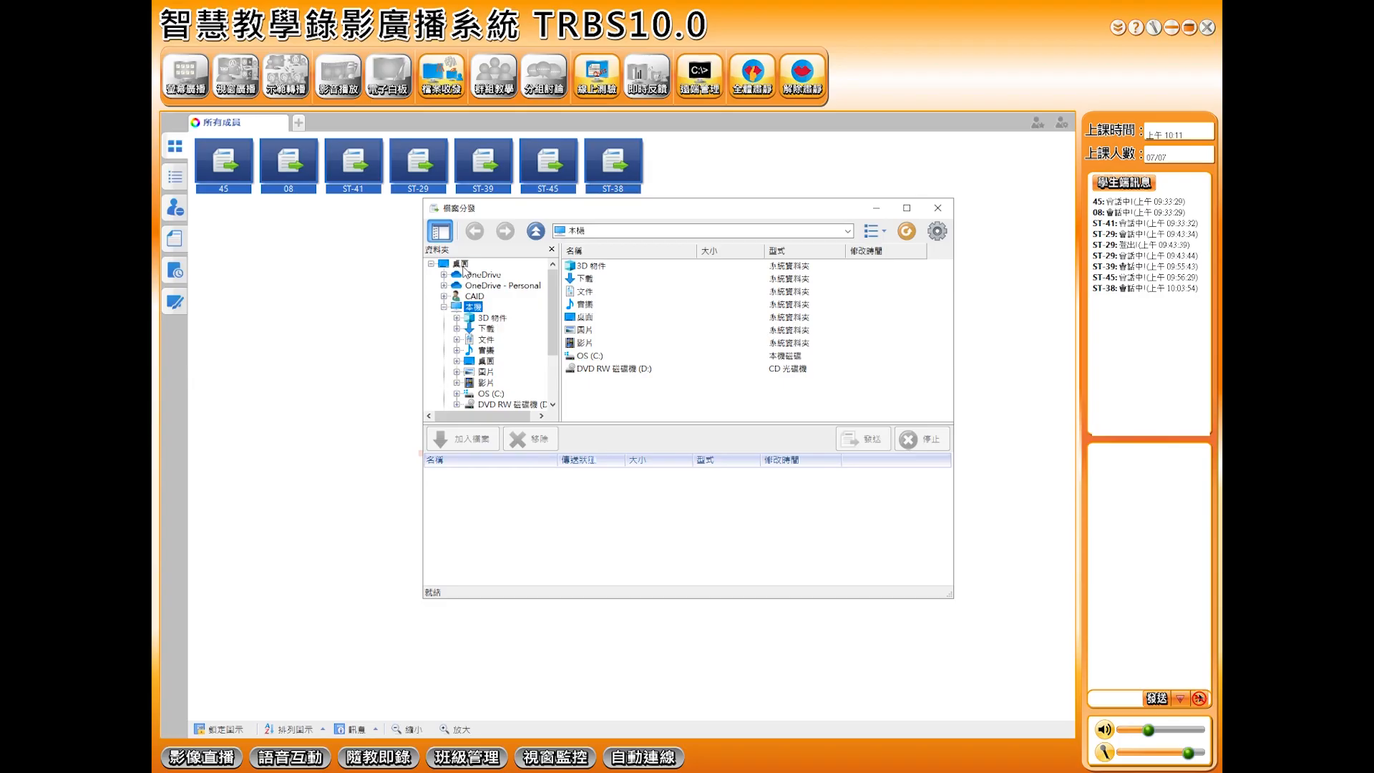
left_click(461, 265)
scroll(606, 358, "down", 3)
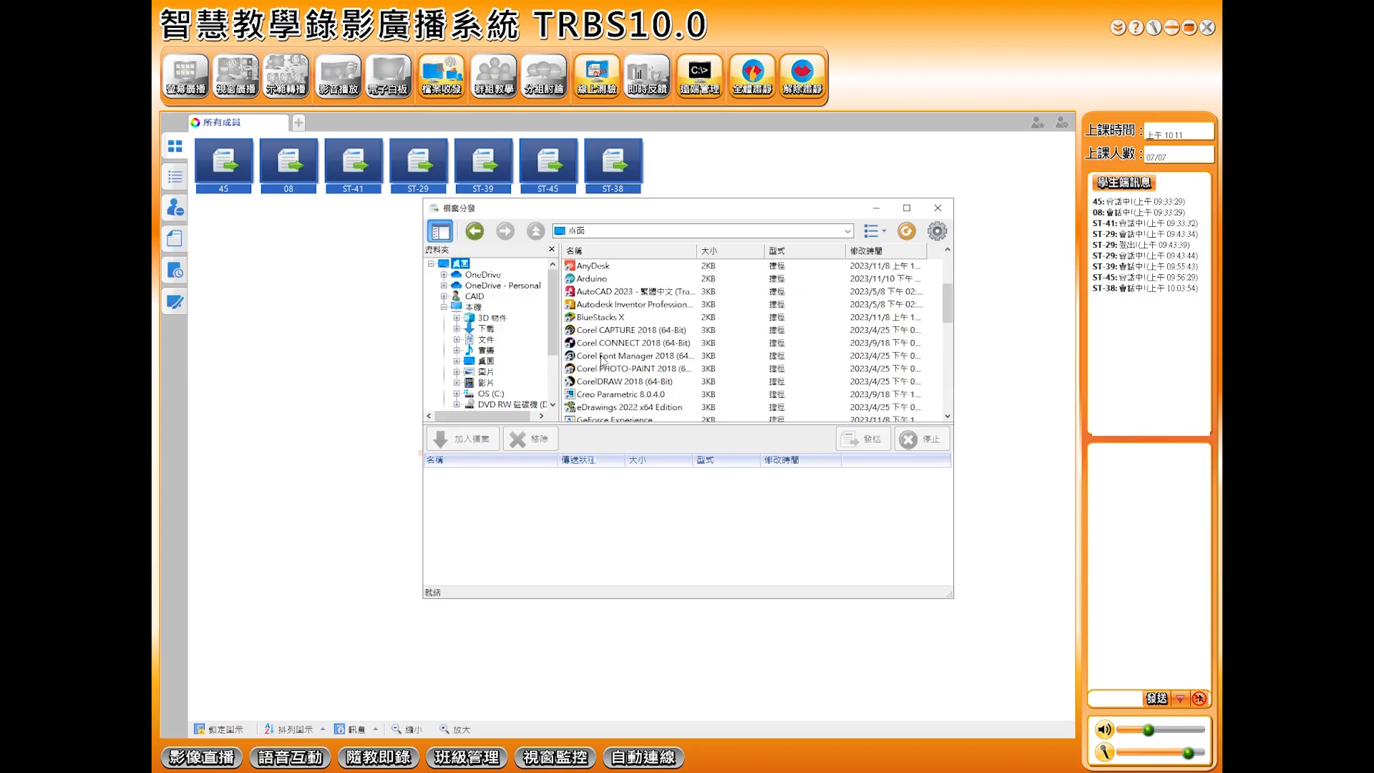
scroll(604, 365, "down", 4)
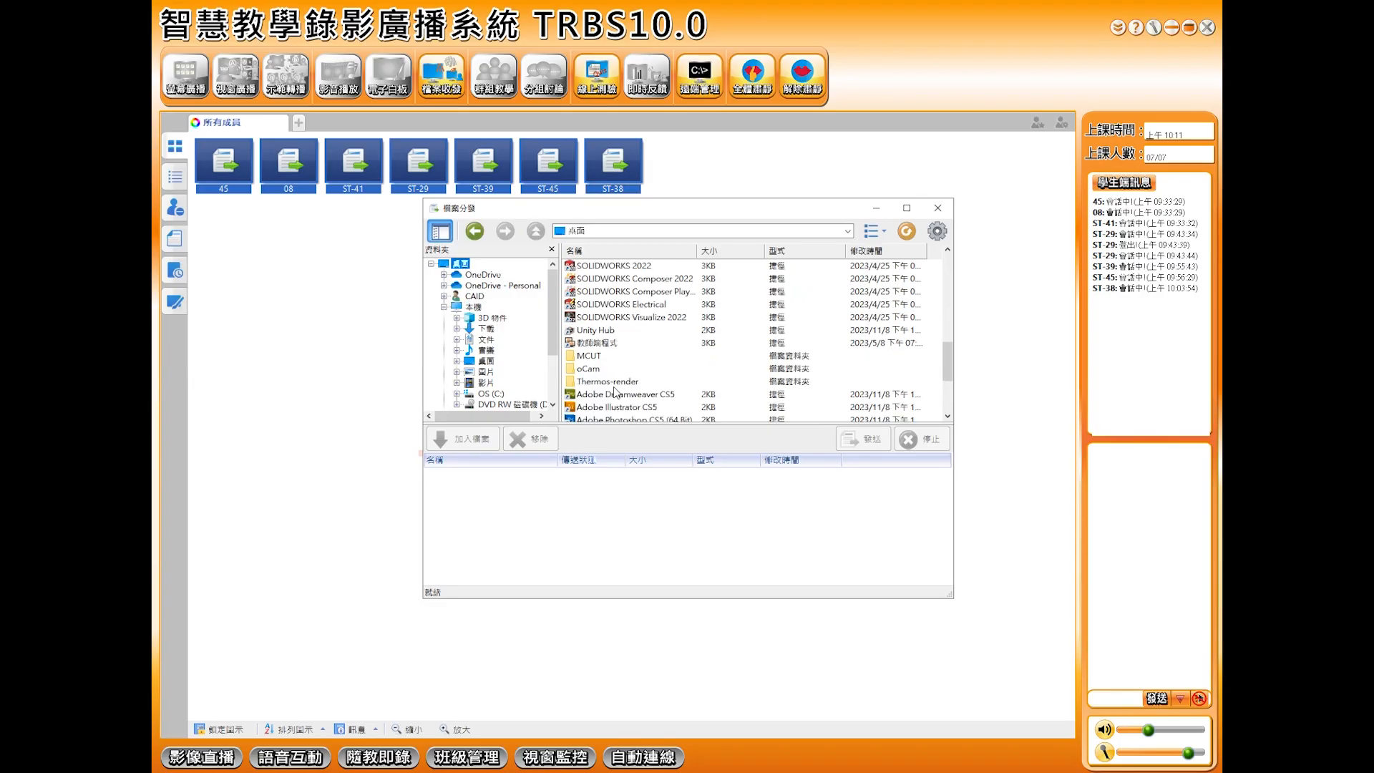
left_click(591, 381)
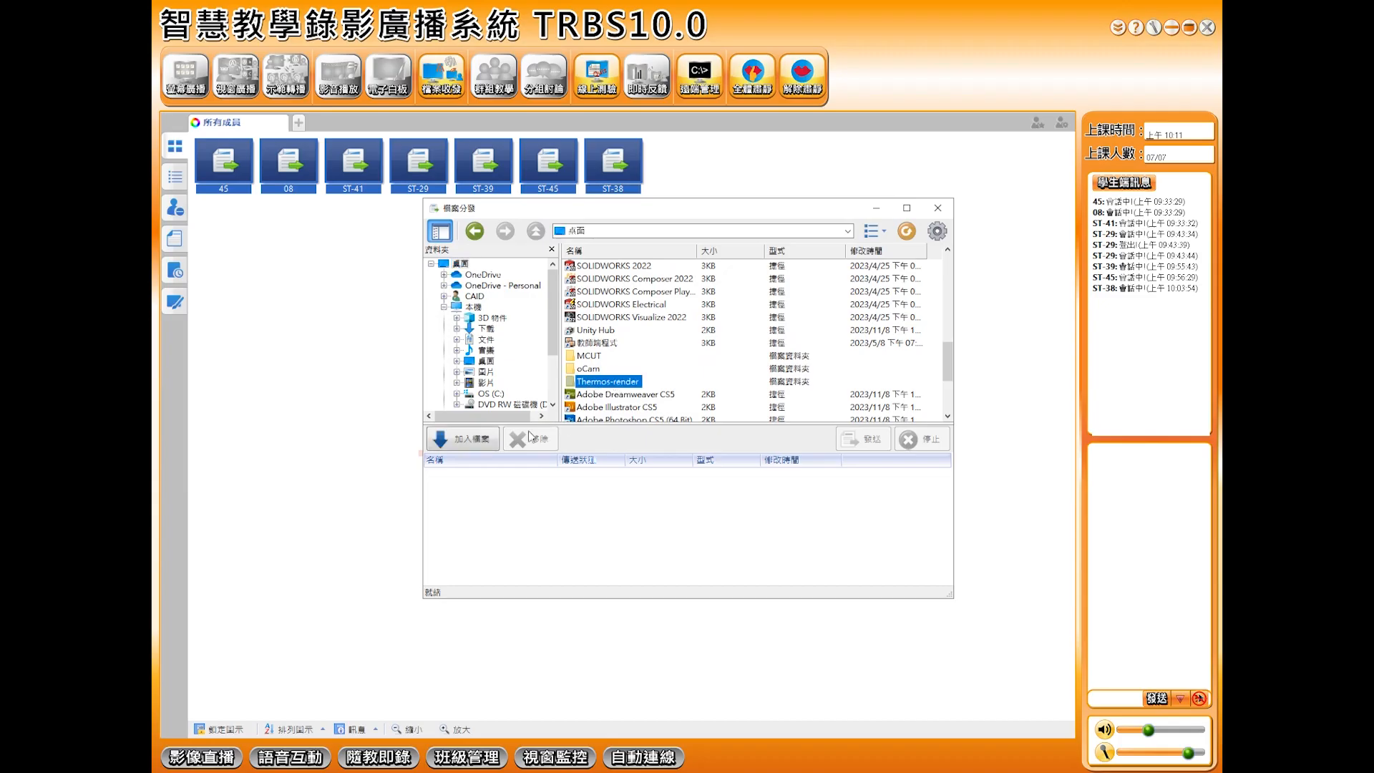
double_click(604, 382)
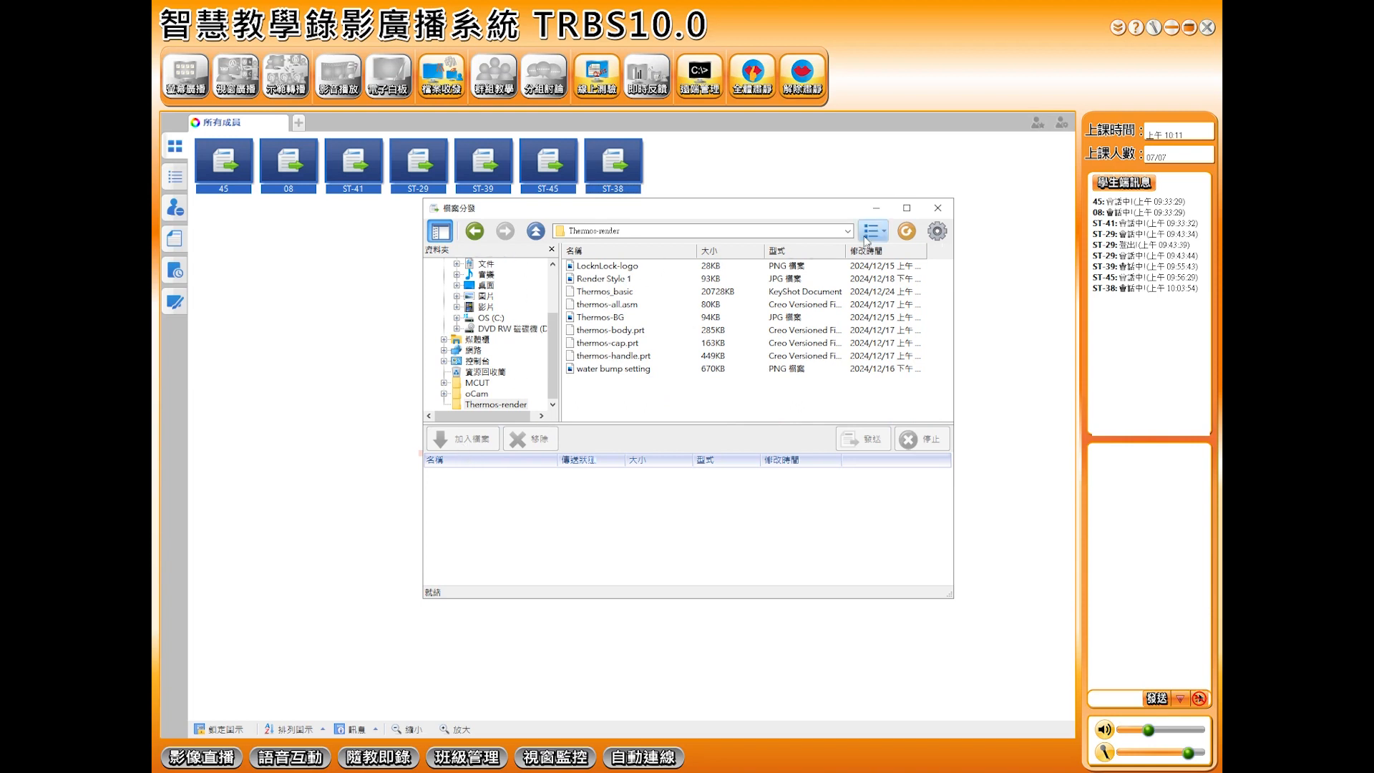
left_click(535, 231)
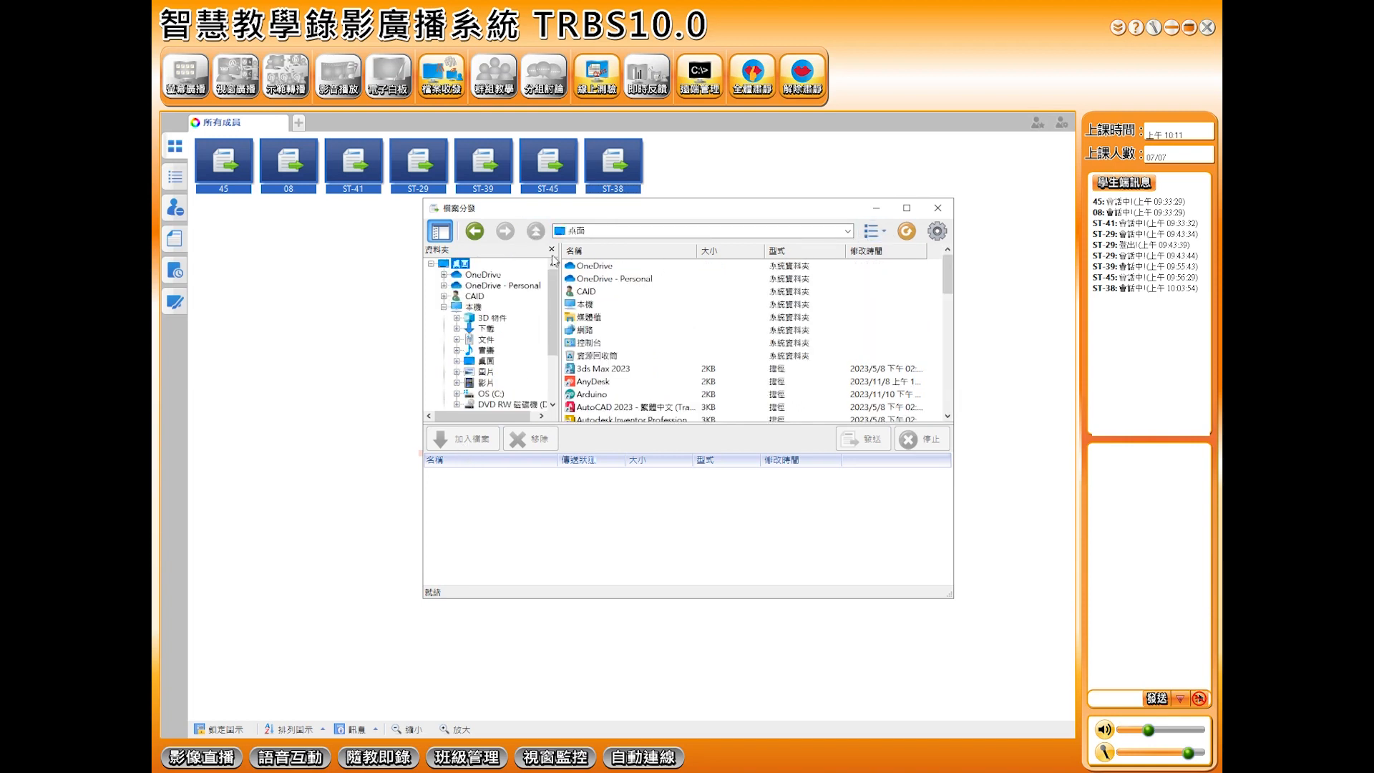
left_click(475, 231)
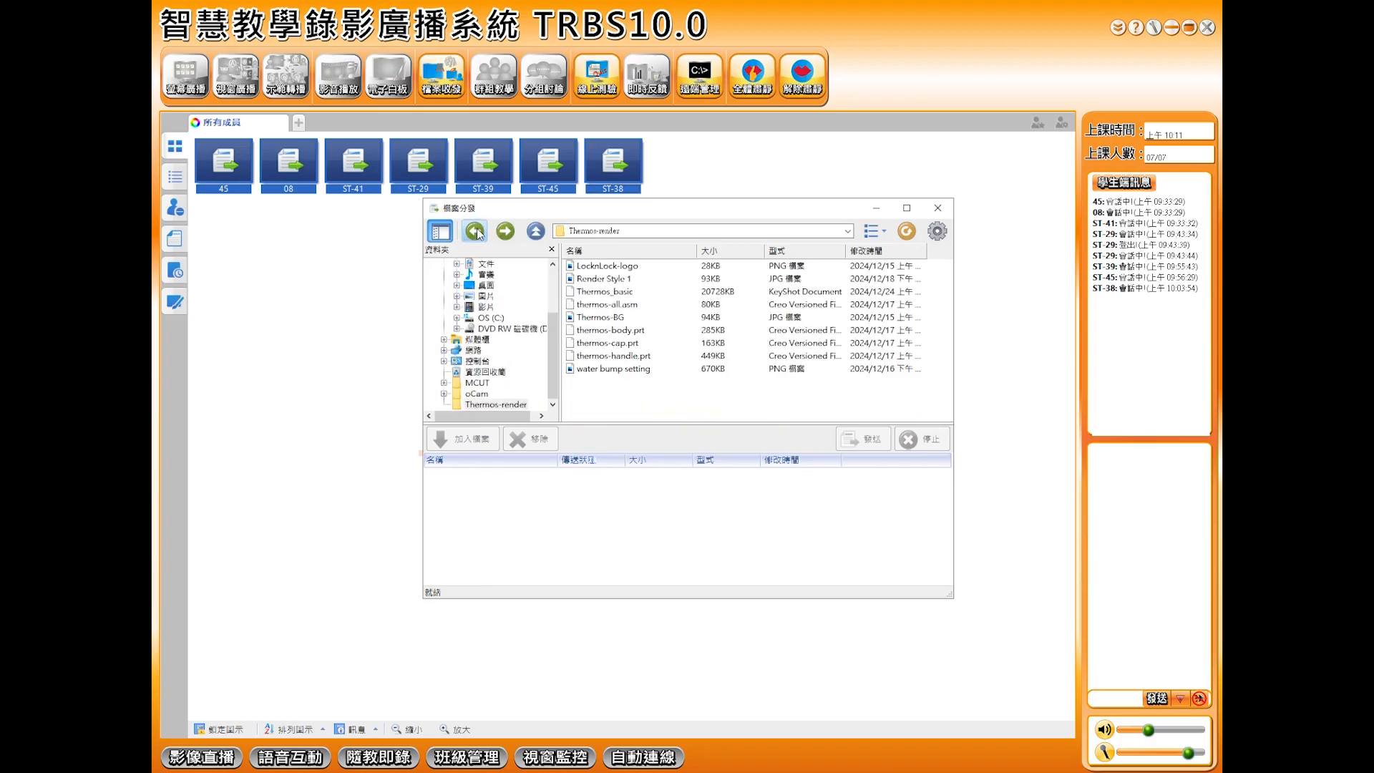
Step: Add the desktop's Thermos-render folder to the distribution list and send it to the student computers
left_click(476, 231)
scroll(625, 353, "down", 5)
scroll(625, 353, "down", 1)
left_click(615, 268)
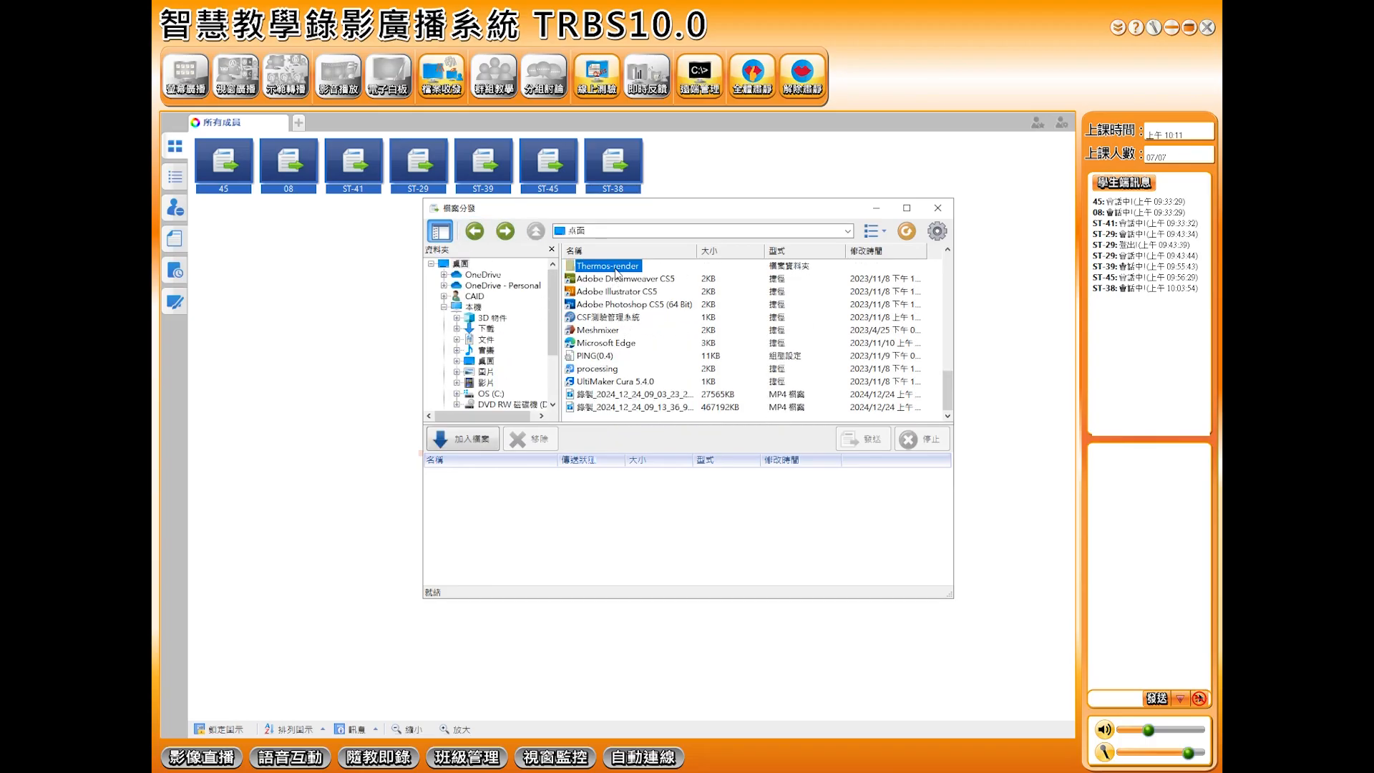
left_click(464, 438)
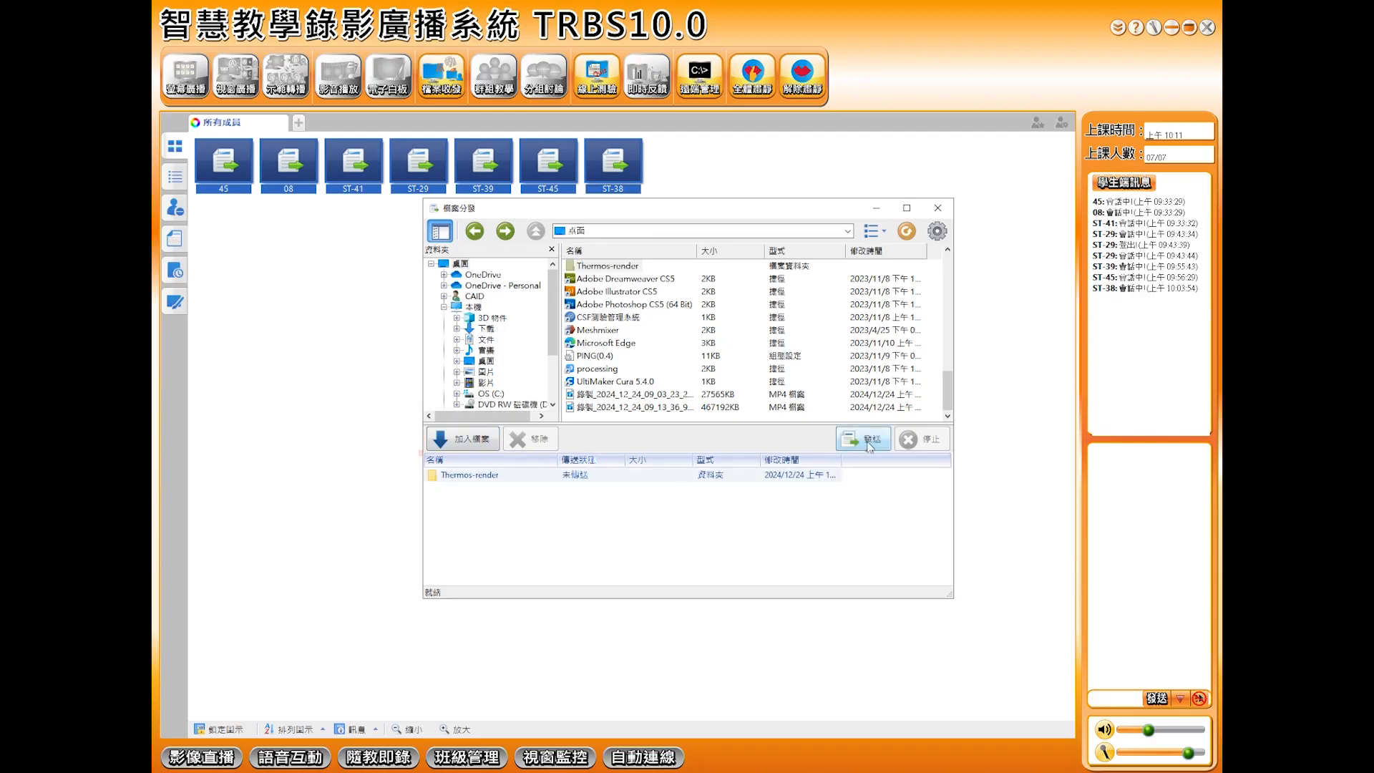
left_click(870, 444)
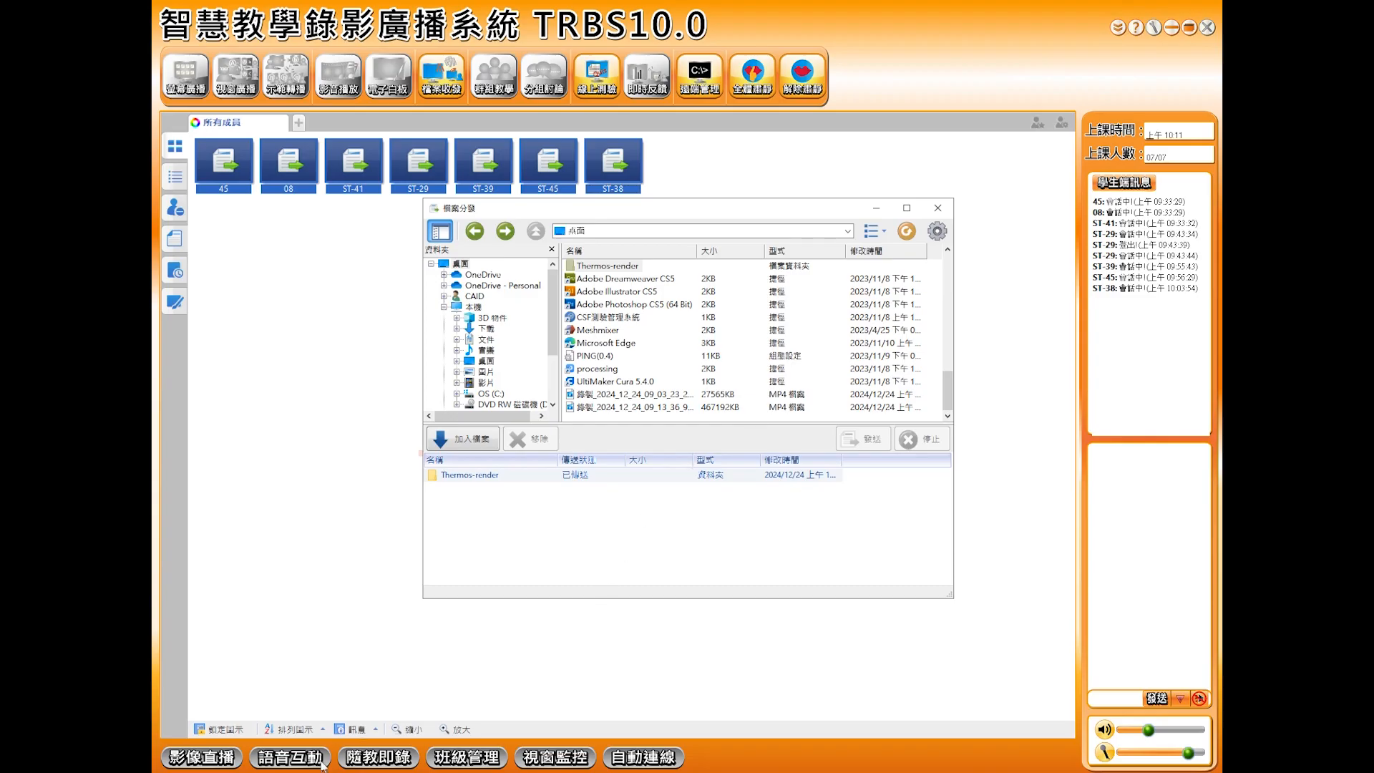
Step: Switch to the open Word roll call document, 113-1_Creo. Sketchbook_roll call, at the CREO attendance table
left_click(297, 772)
left_click(297, 772)
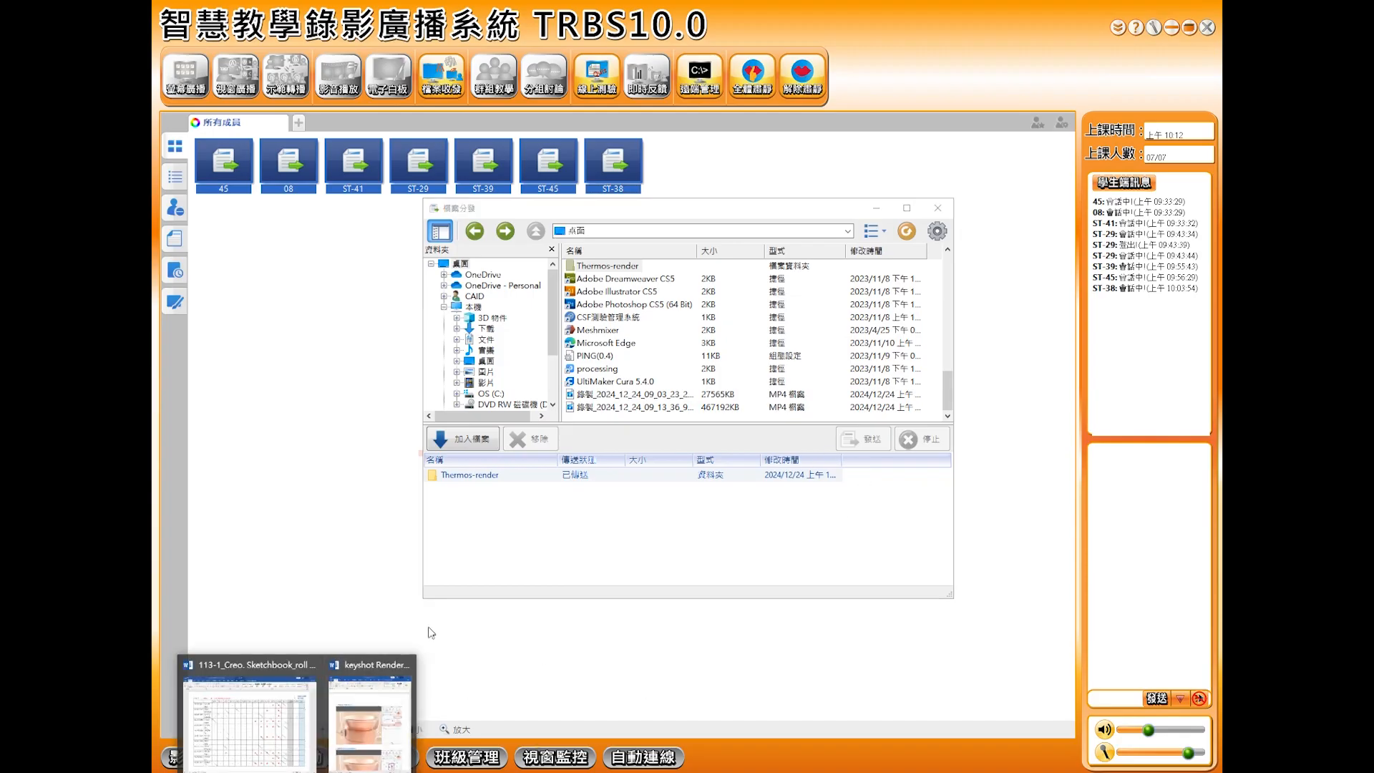
left_click(264, 710)
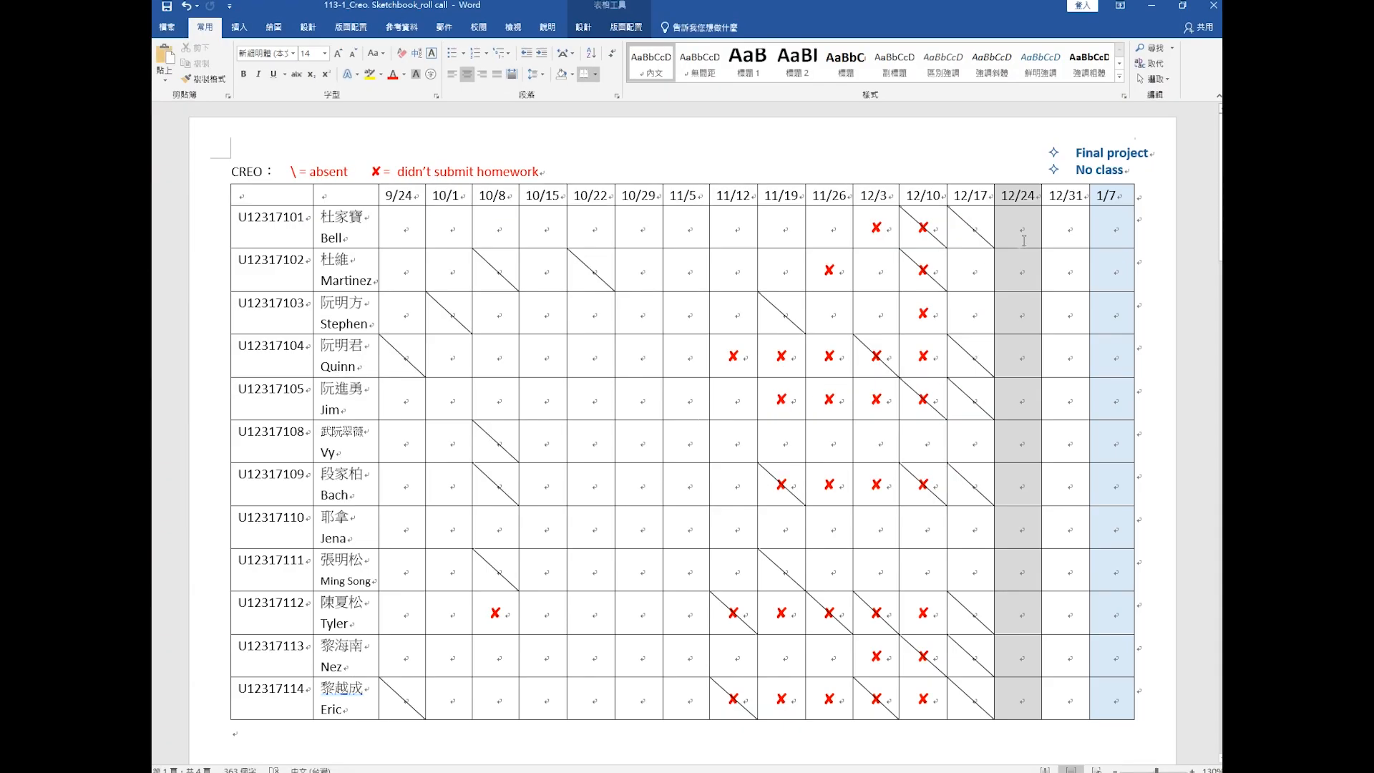
scroll(1011, 269, "down", 1)
scroll(1014, 251, "up", 1)
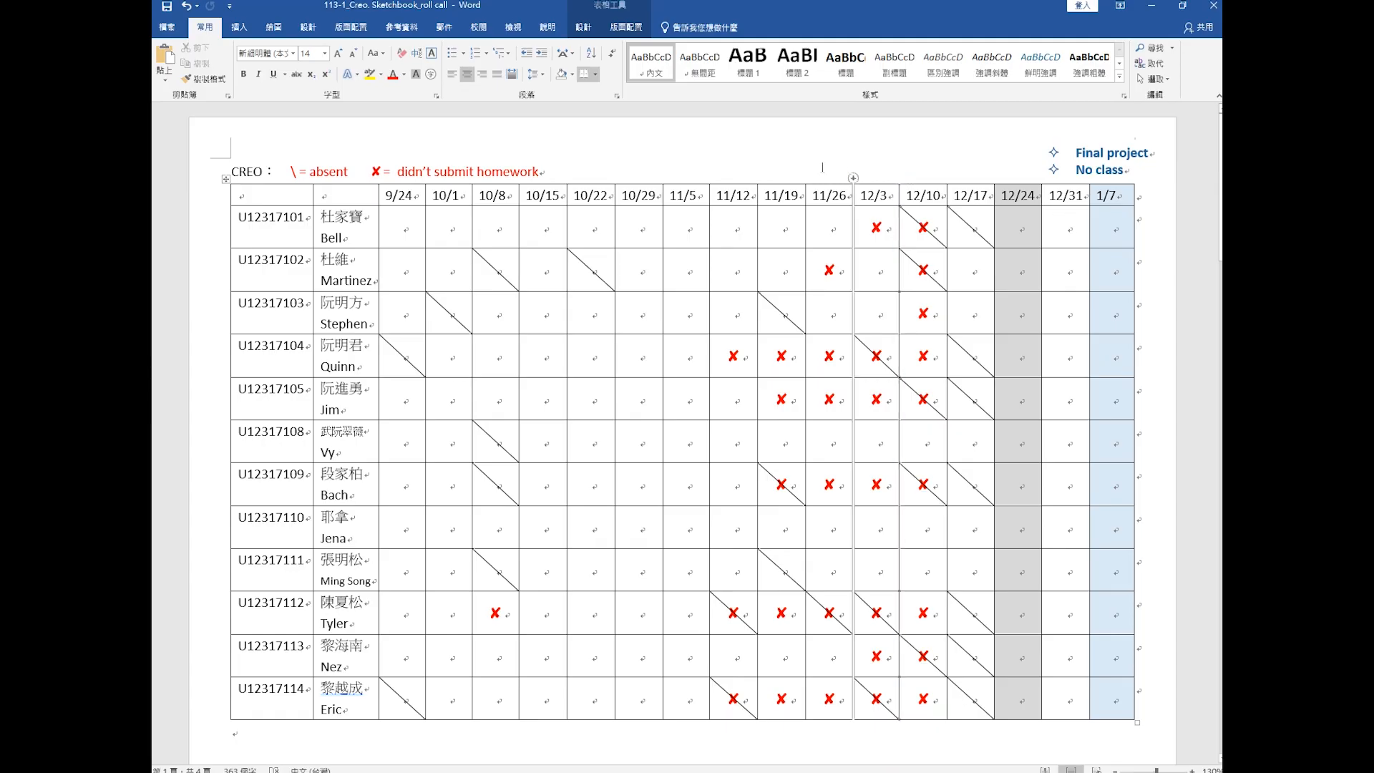
Step: Mark the first and third students absent on 12/24 in the CREO table with a diagonal down border
left_click(595, 74)
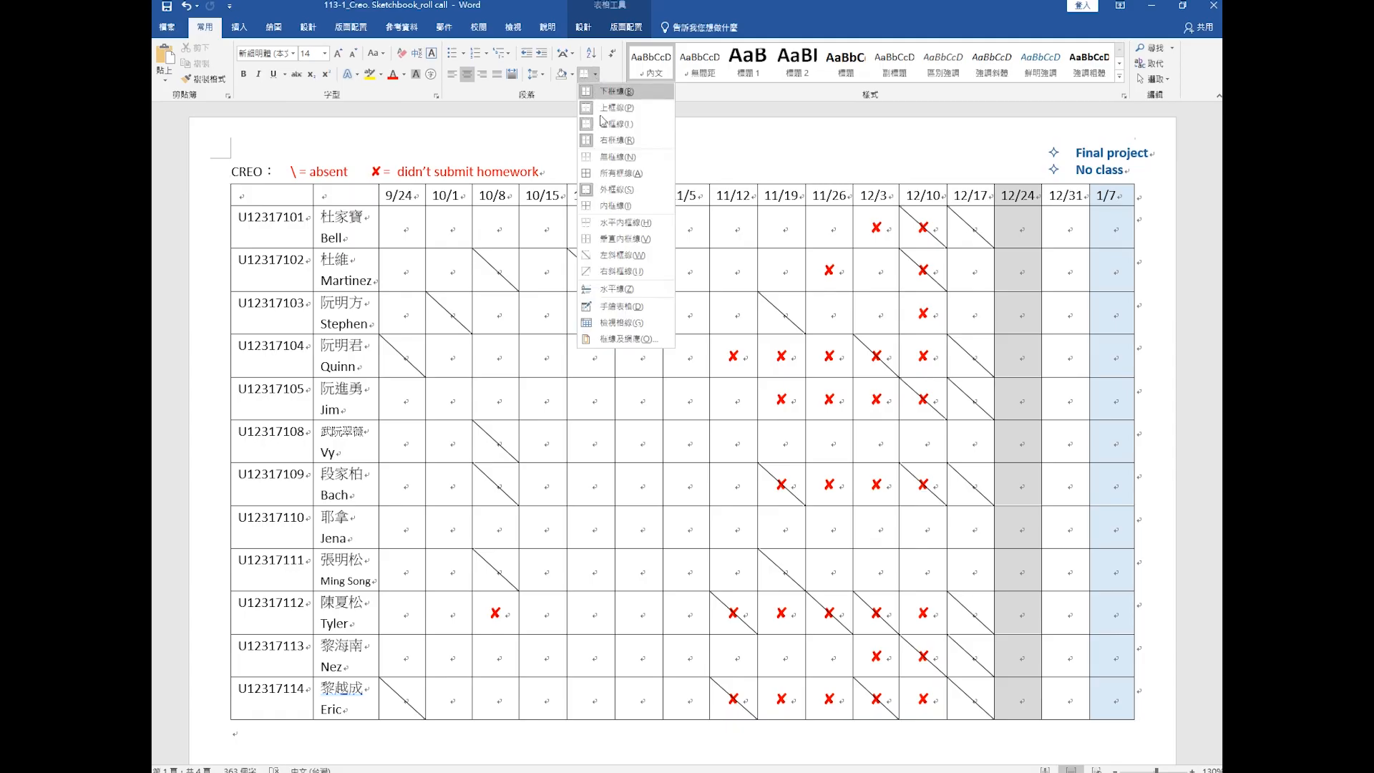
left_click(610, 256)
left_click(1023, 272)
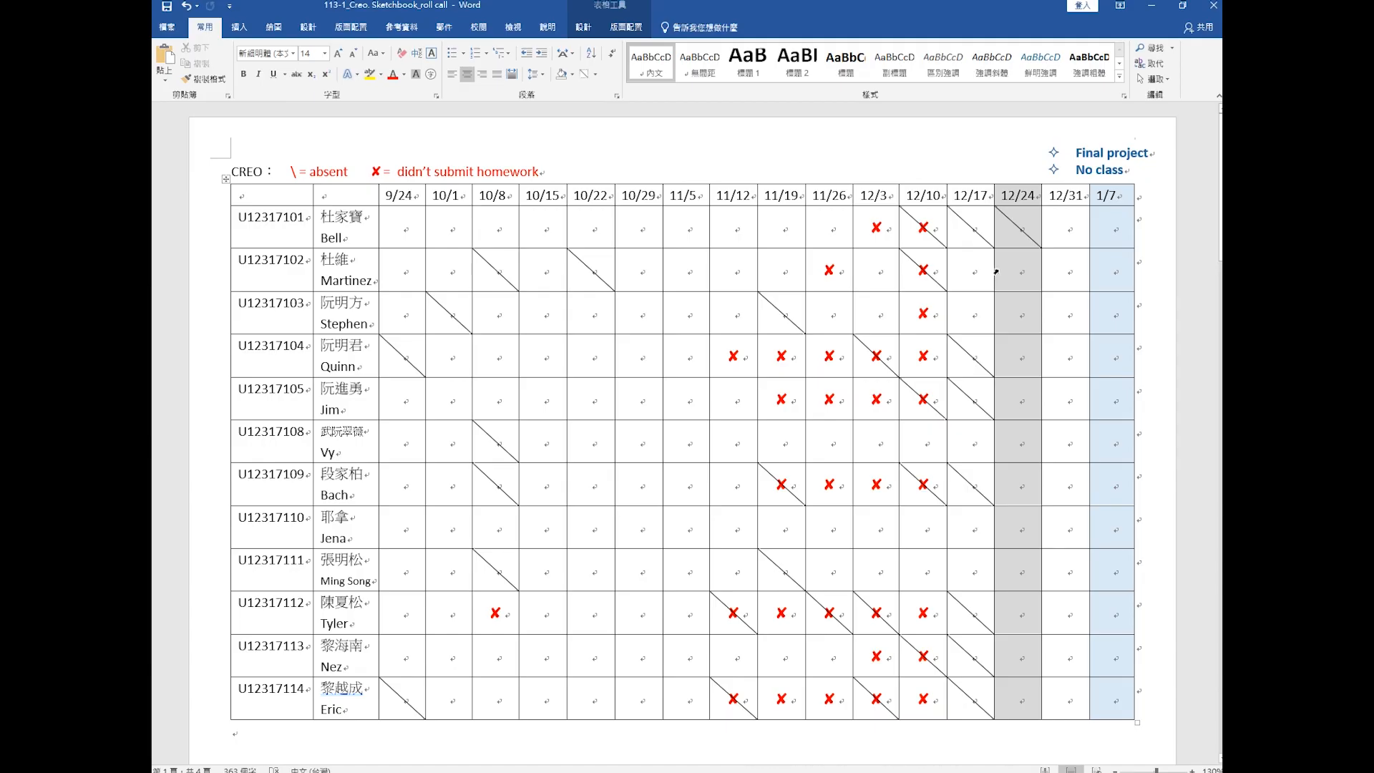
left_click(1015, 314)
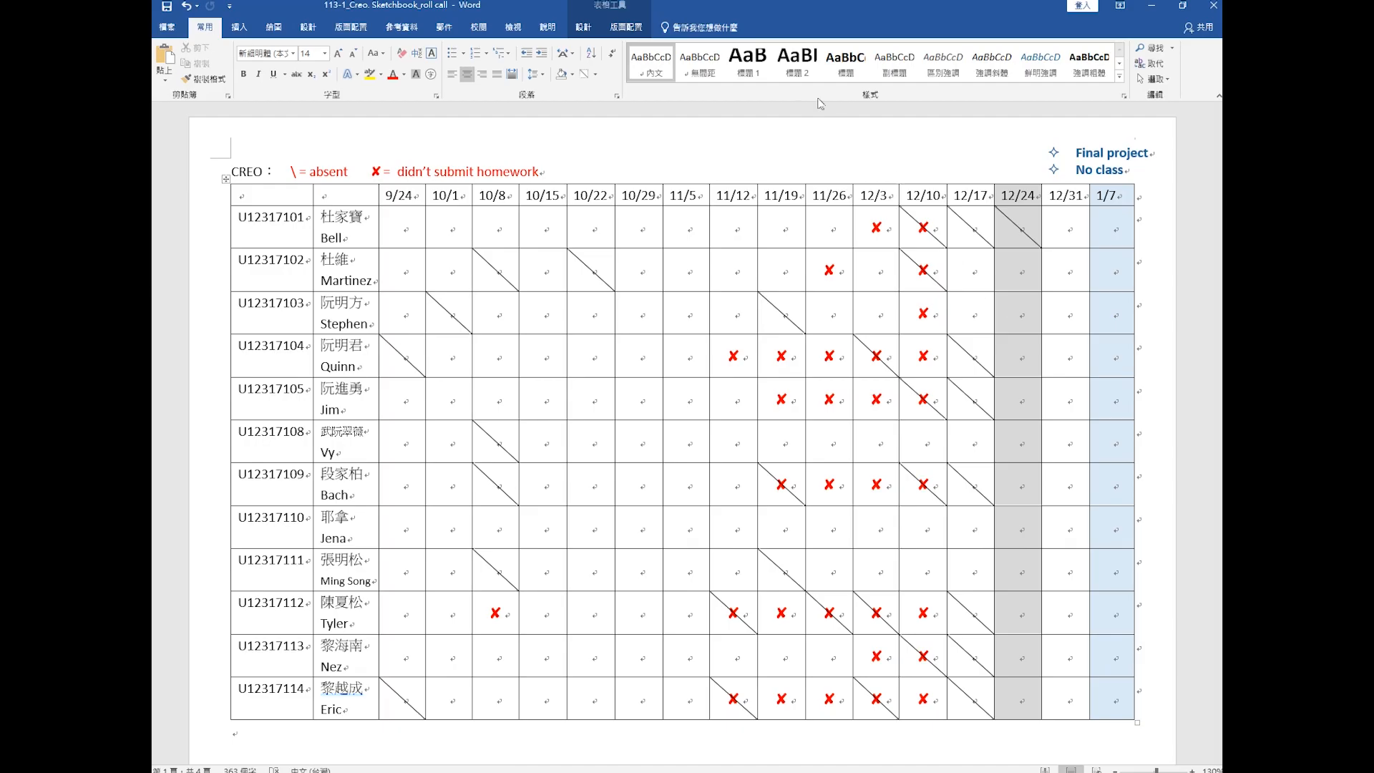
key("F4")
left_click(1024, 353)
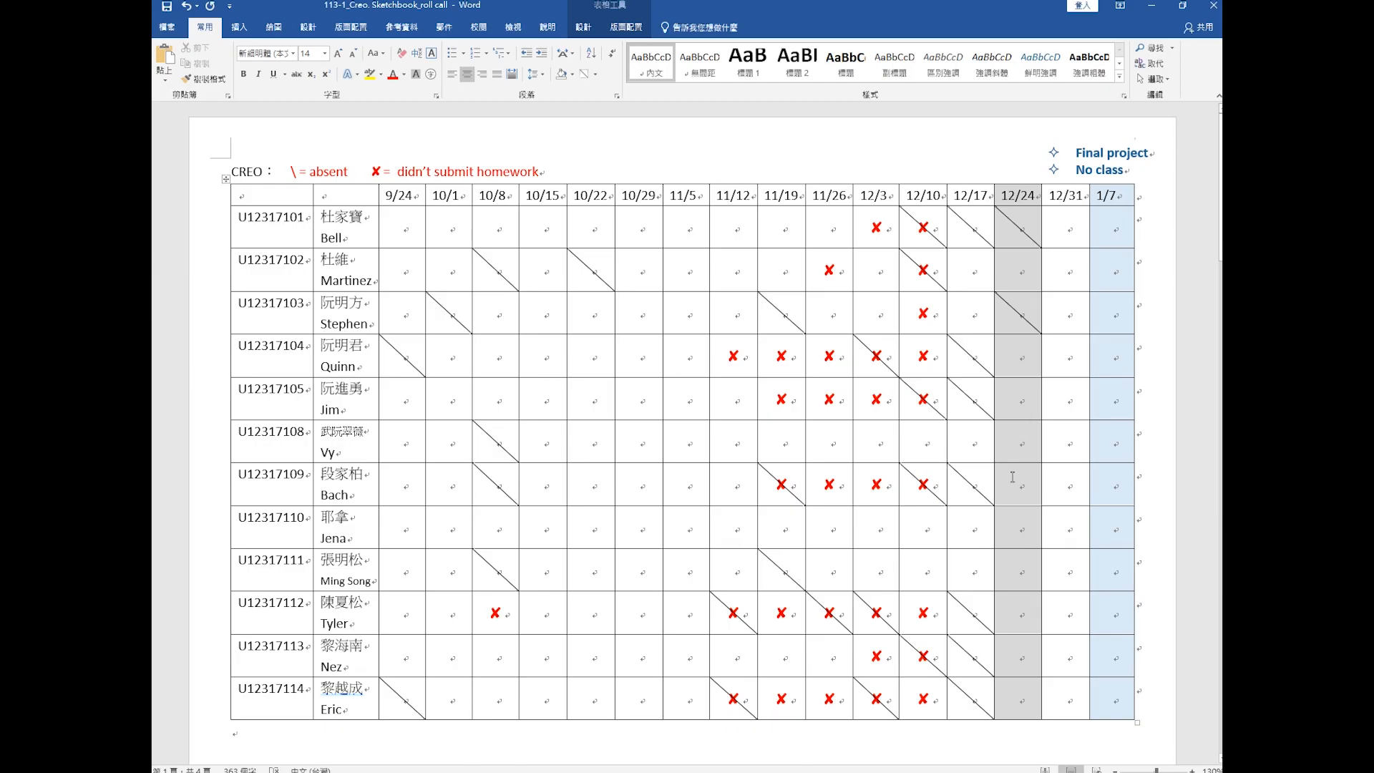
left_click(584, 73)
left_click(584, 73)
left_click(1010, 639)
left_click(1019, 617)
key("ctrl+z")
left_click(584, 74)
Step: Save the roll call document with the 12/24 absences and close it
left_click(356, 452)
left_click(368, 576)
left_click(167, 8)
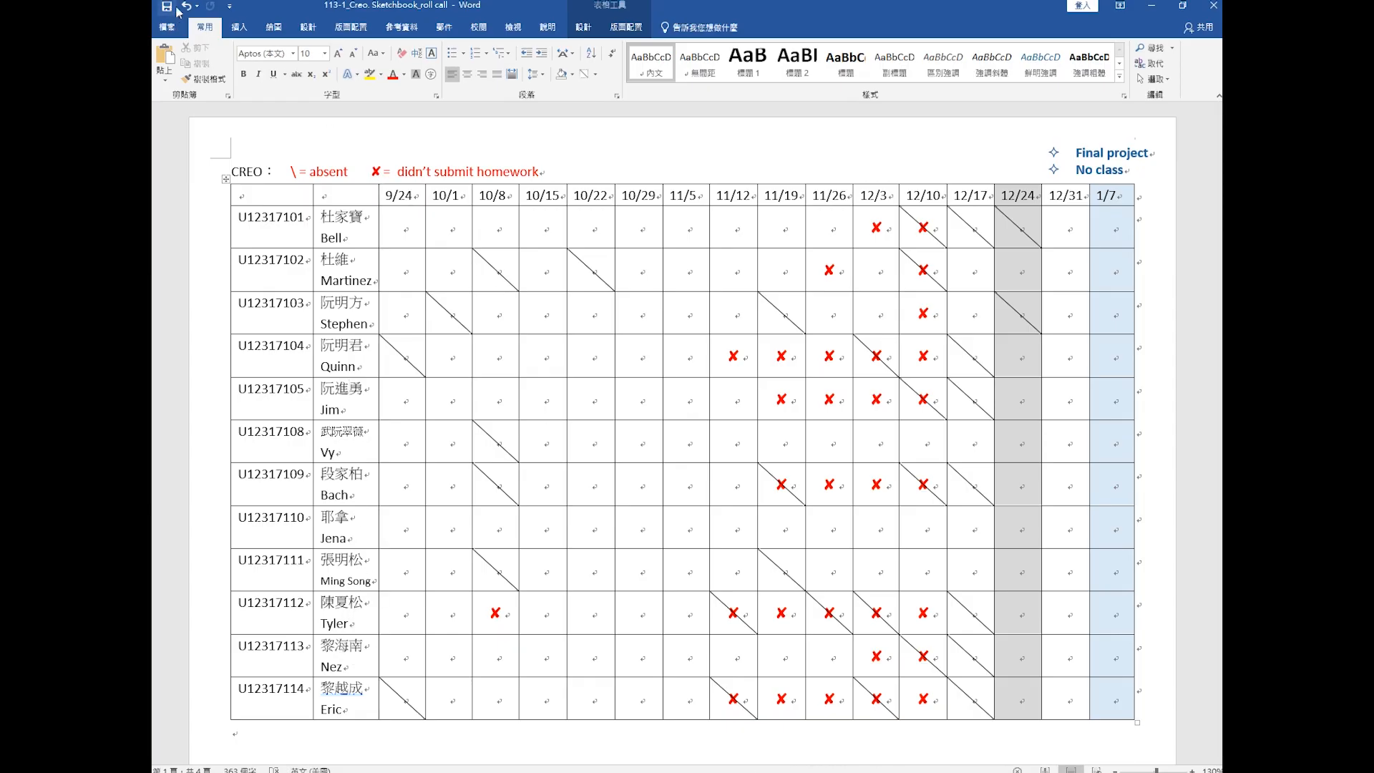
left_click(1214, 9)
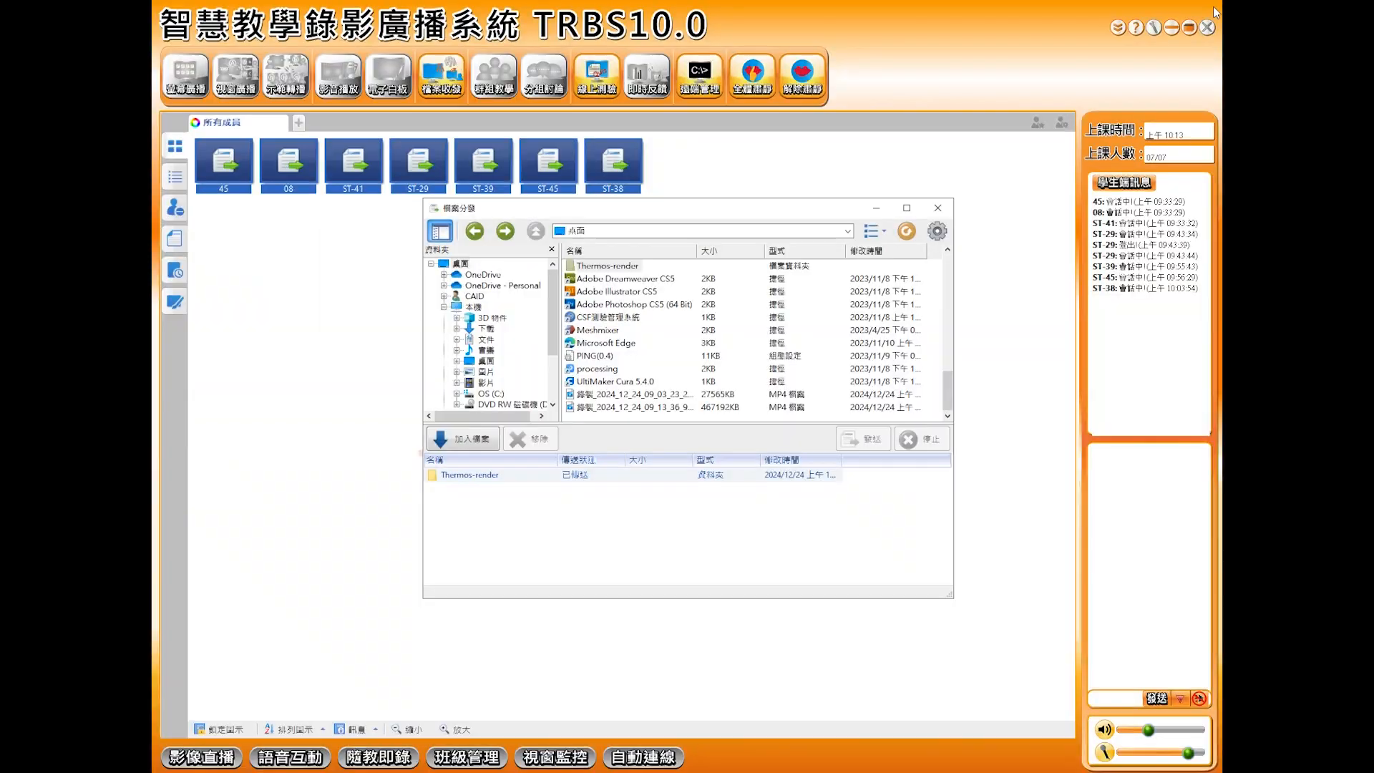
Step: Clear the keyshot Render document, the teaching system and the file distribution window off the desktop
key("alt+Tab")
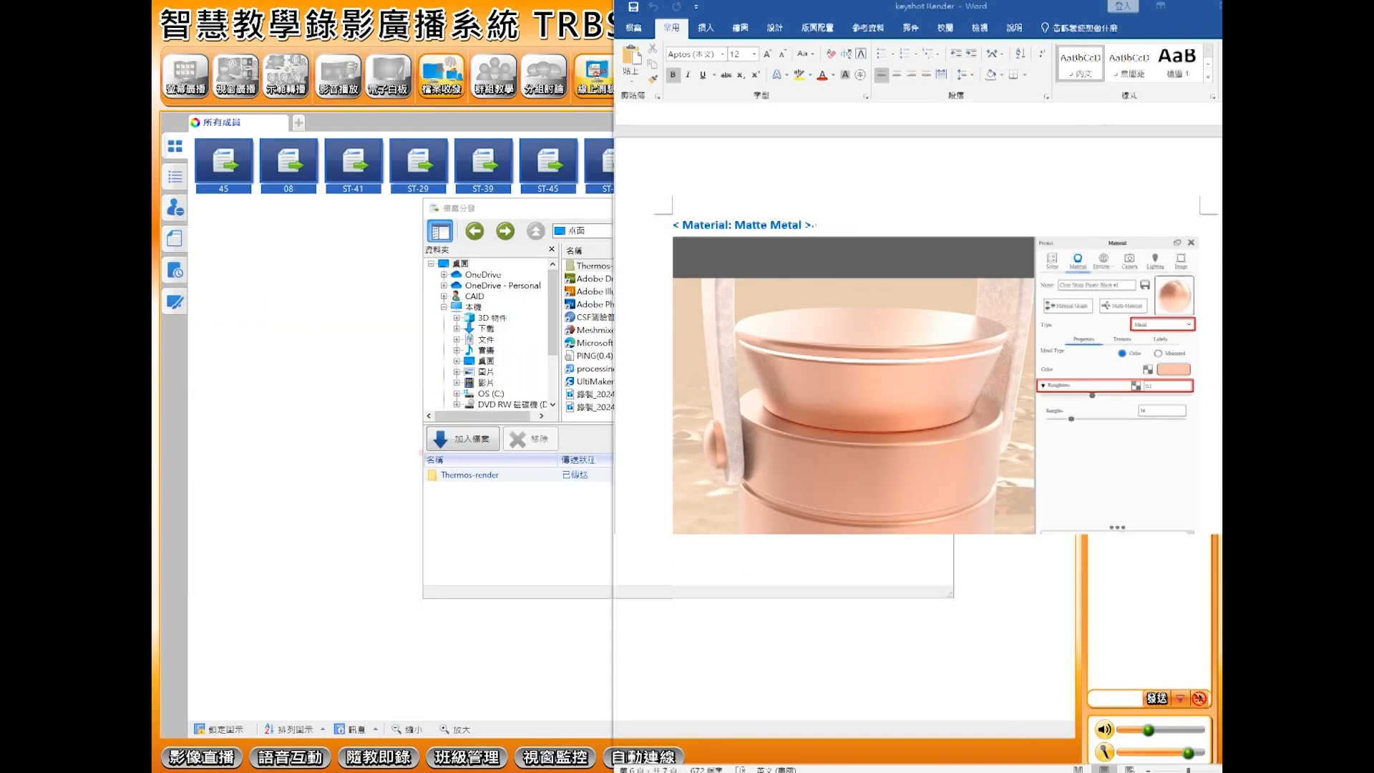
left_click(1182, 10)
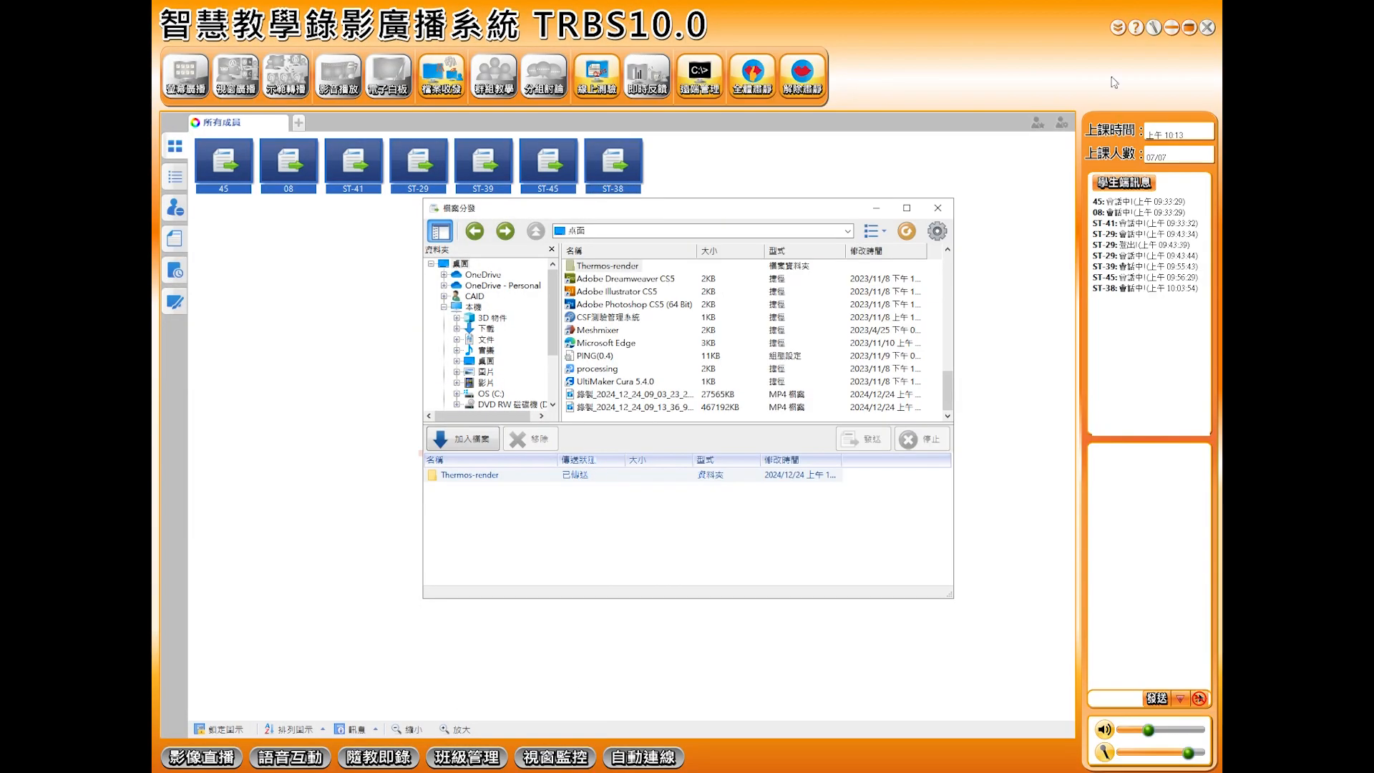
left_click(1173, 28)
left_click(875, 207)
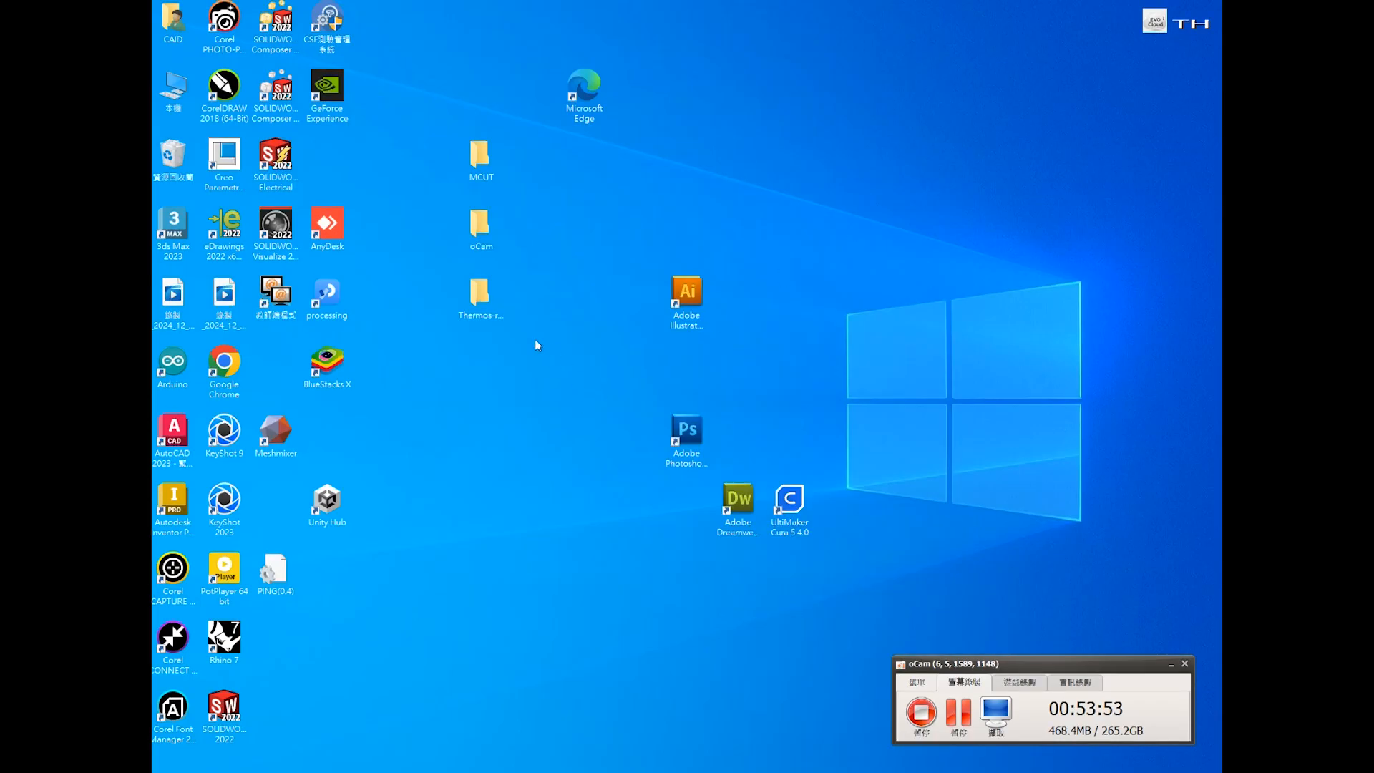
Step: Reopen the 113-1_Creo. Sketchbook_roll call document from the MCUT folder on the desktop
double_click(493, 293)
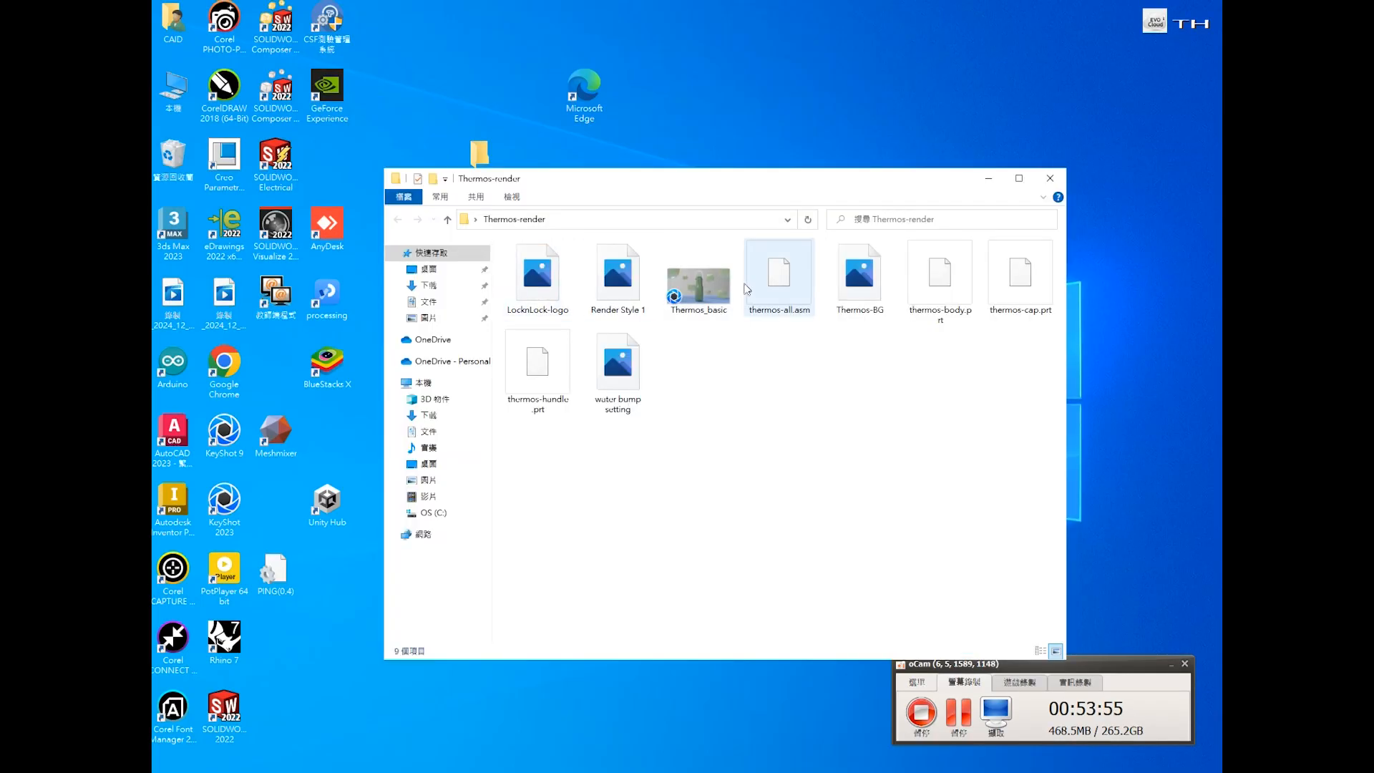
left_click(1049, 180)
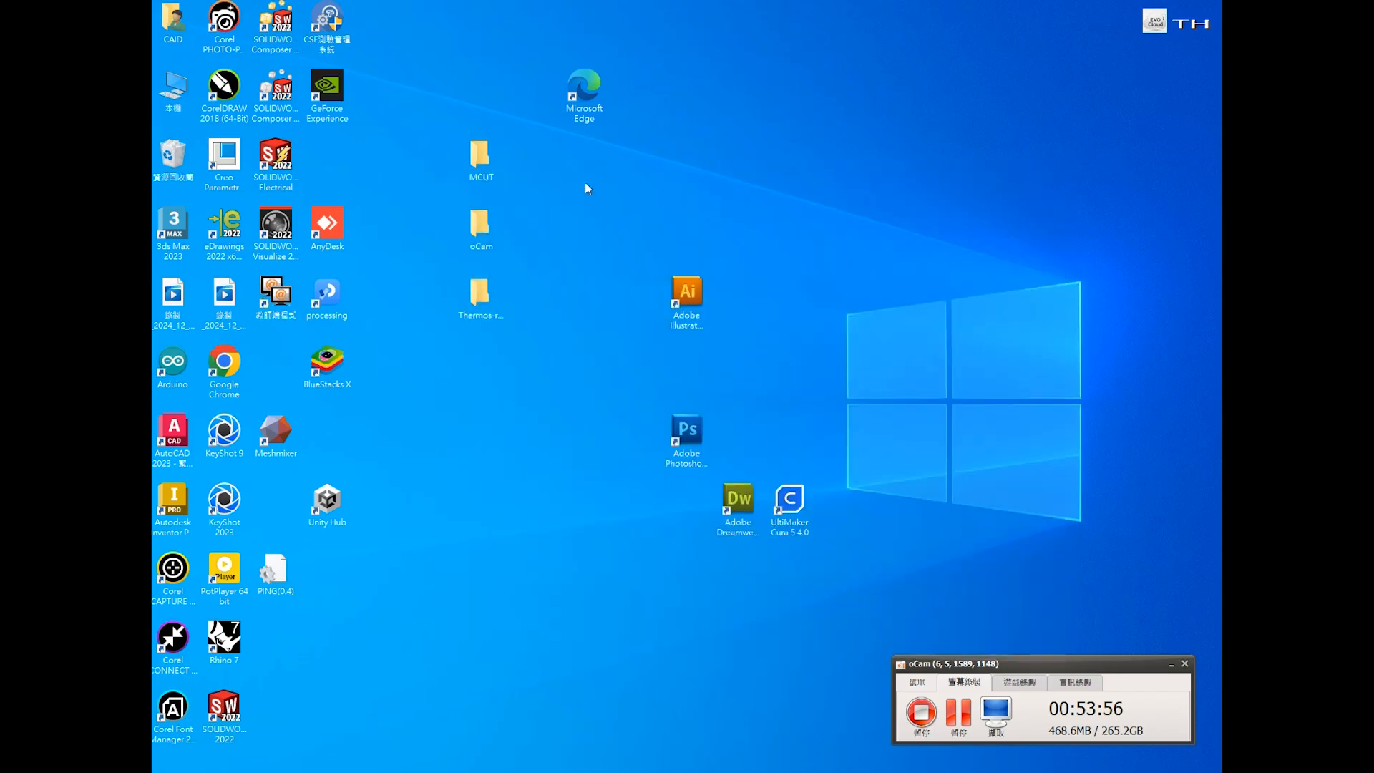
double_click(480, 153)
double_click(543, 318)
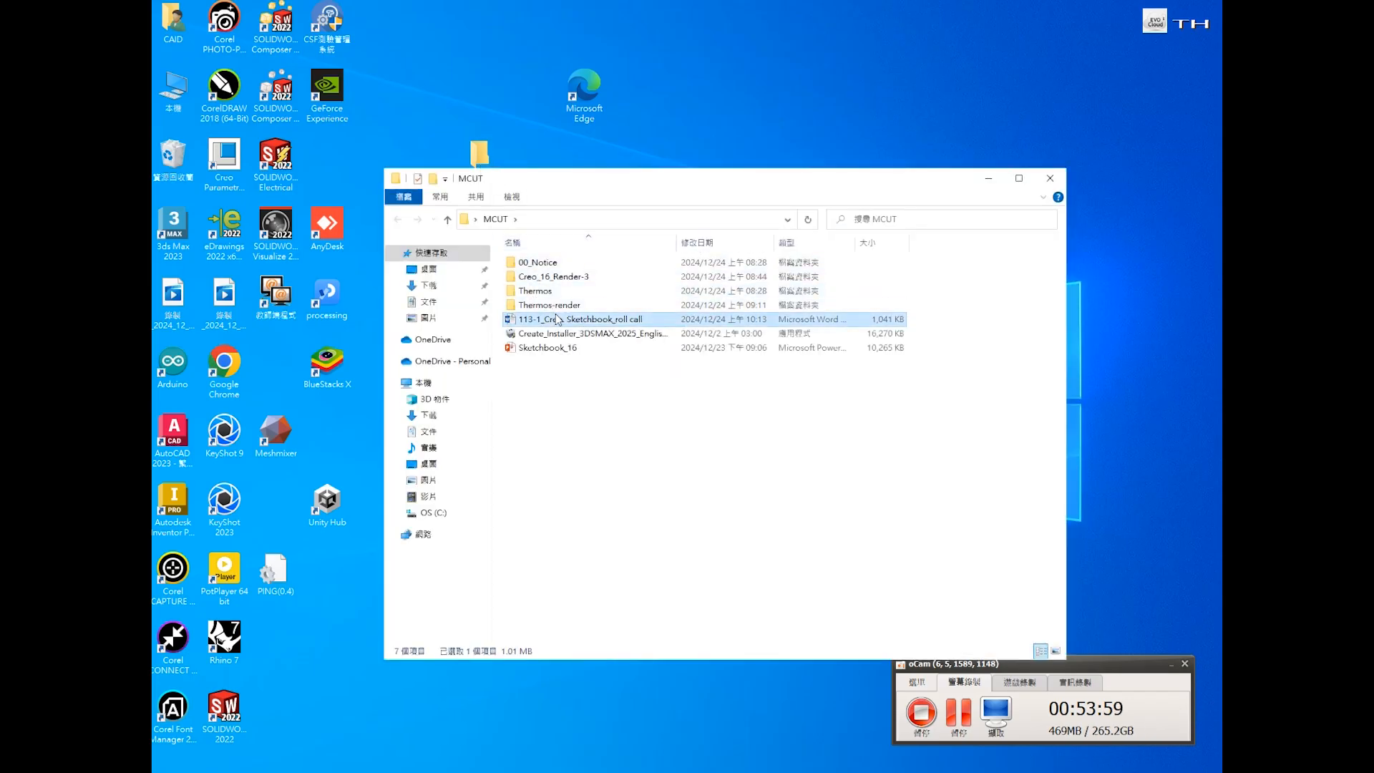
left_click(757, 6)
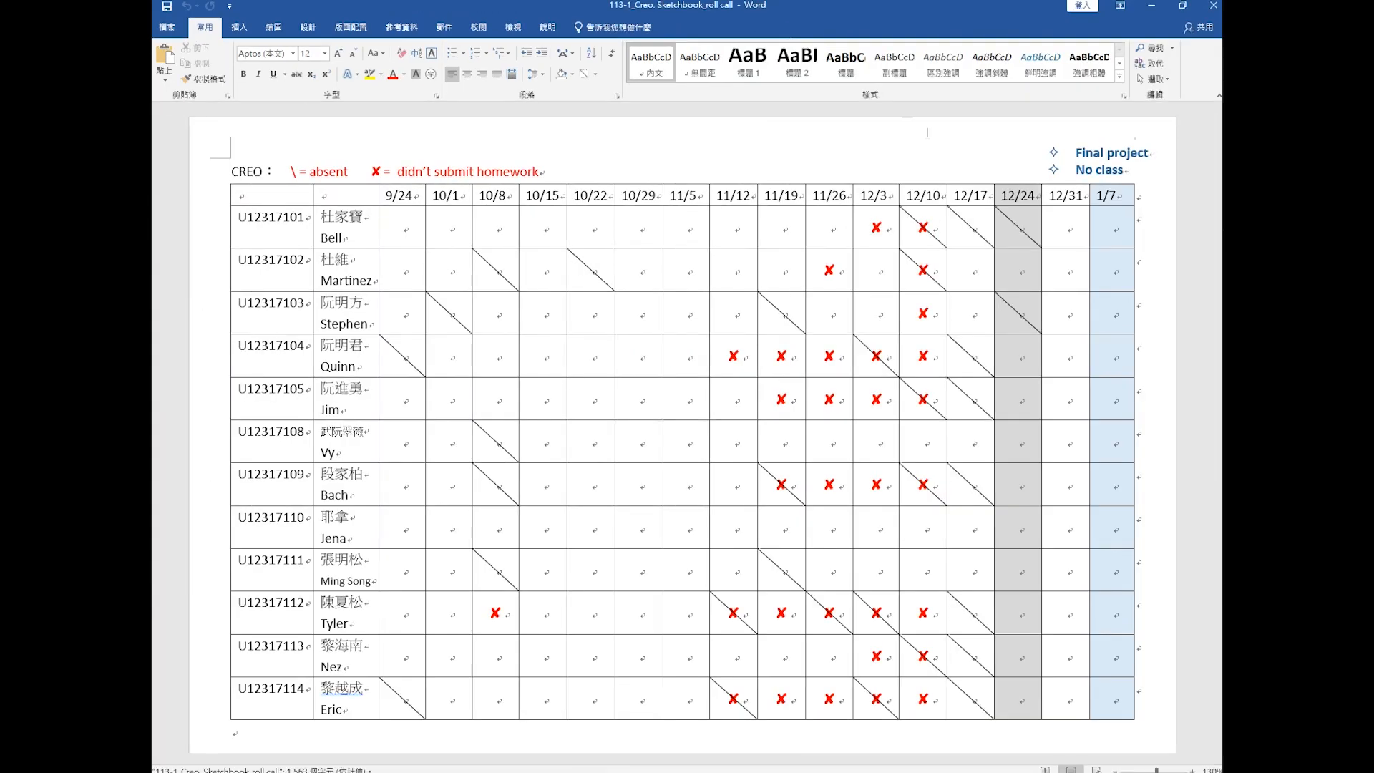
Step: Point out the 1/7 date column of the CREO table and its Final project entry in the legend
left_click(1060, 232)
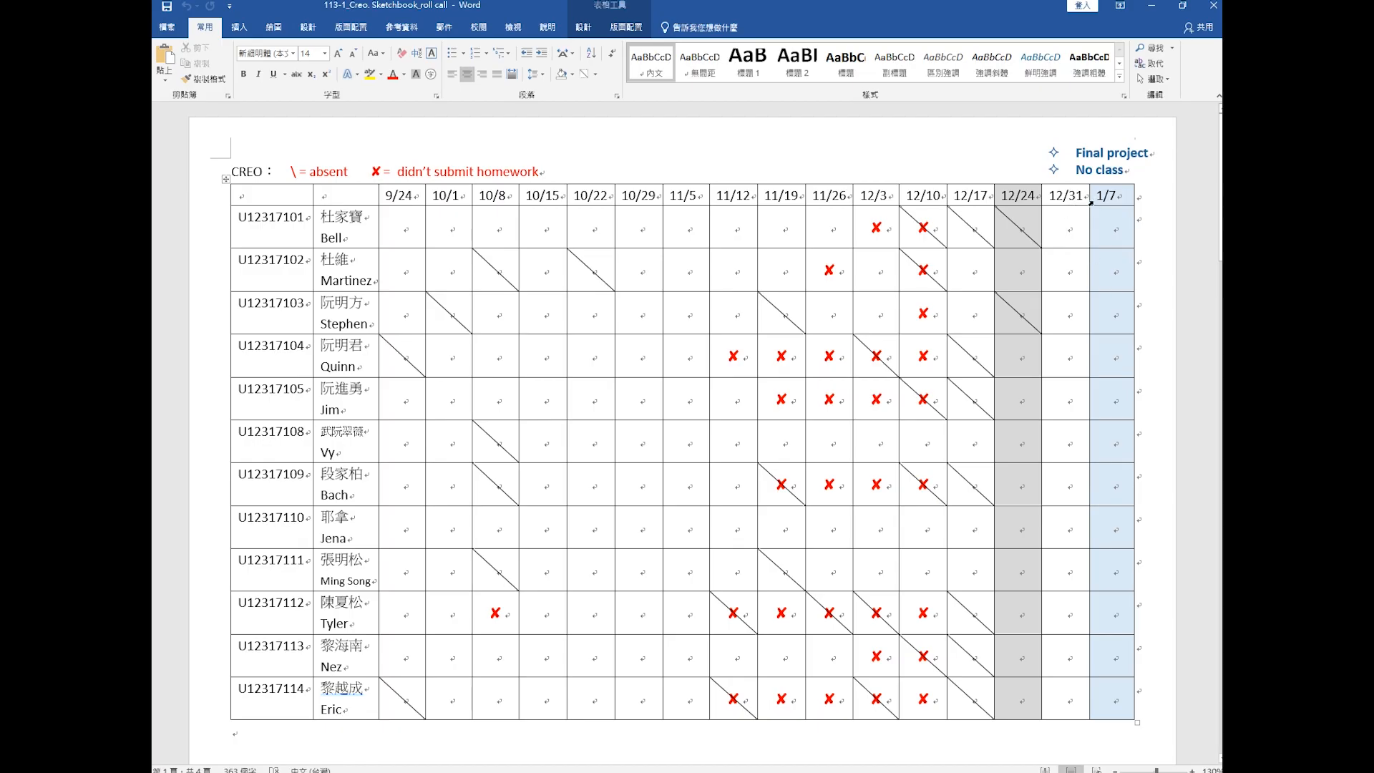
left_click(1113, 200)
left_click_drag(1096, 194, 1115, 192)
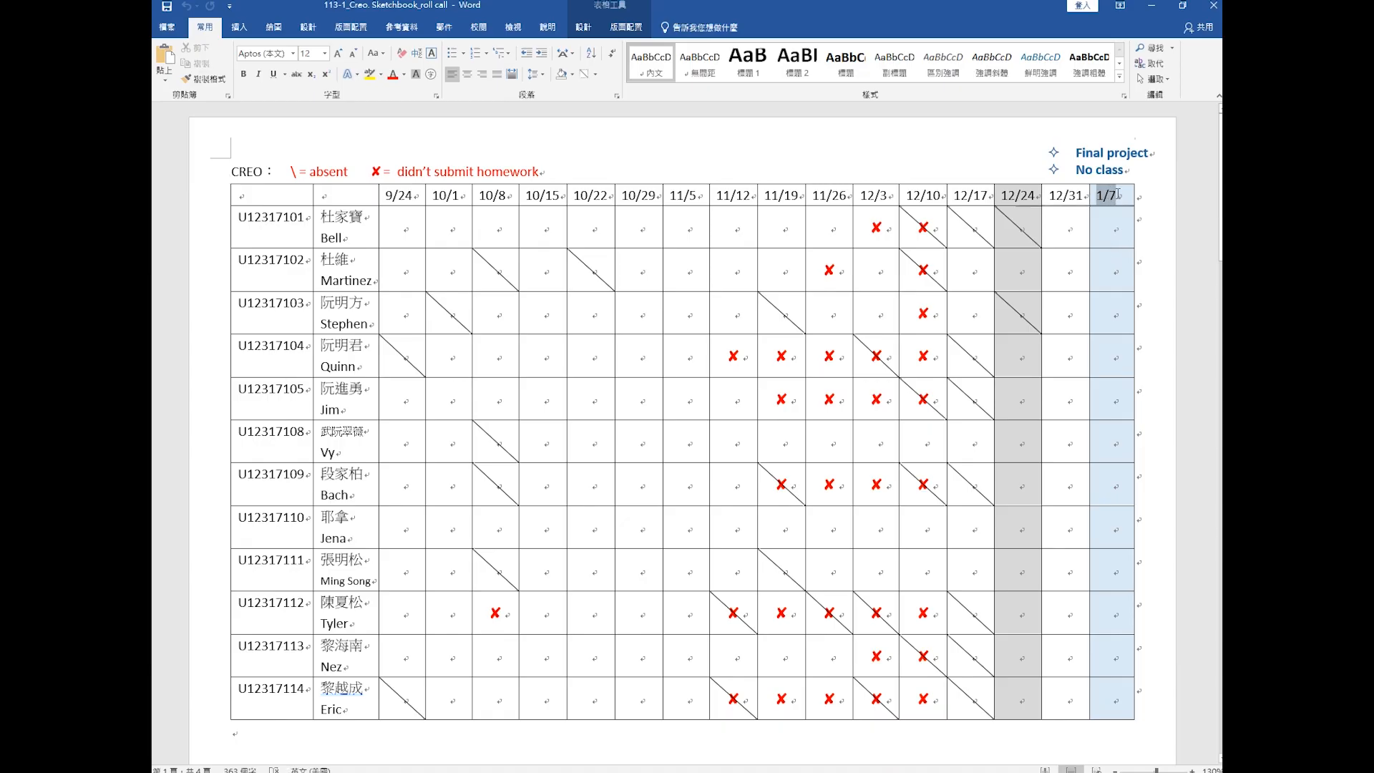
left_click(1110, 193)
left_click_drag(1077, 153, 1157, 153)
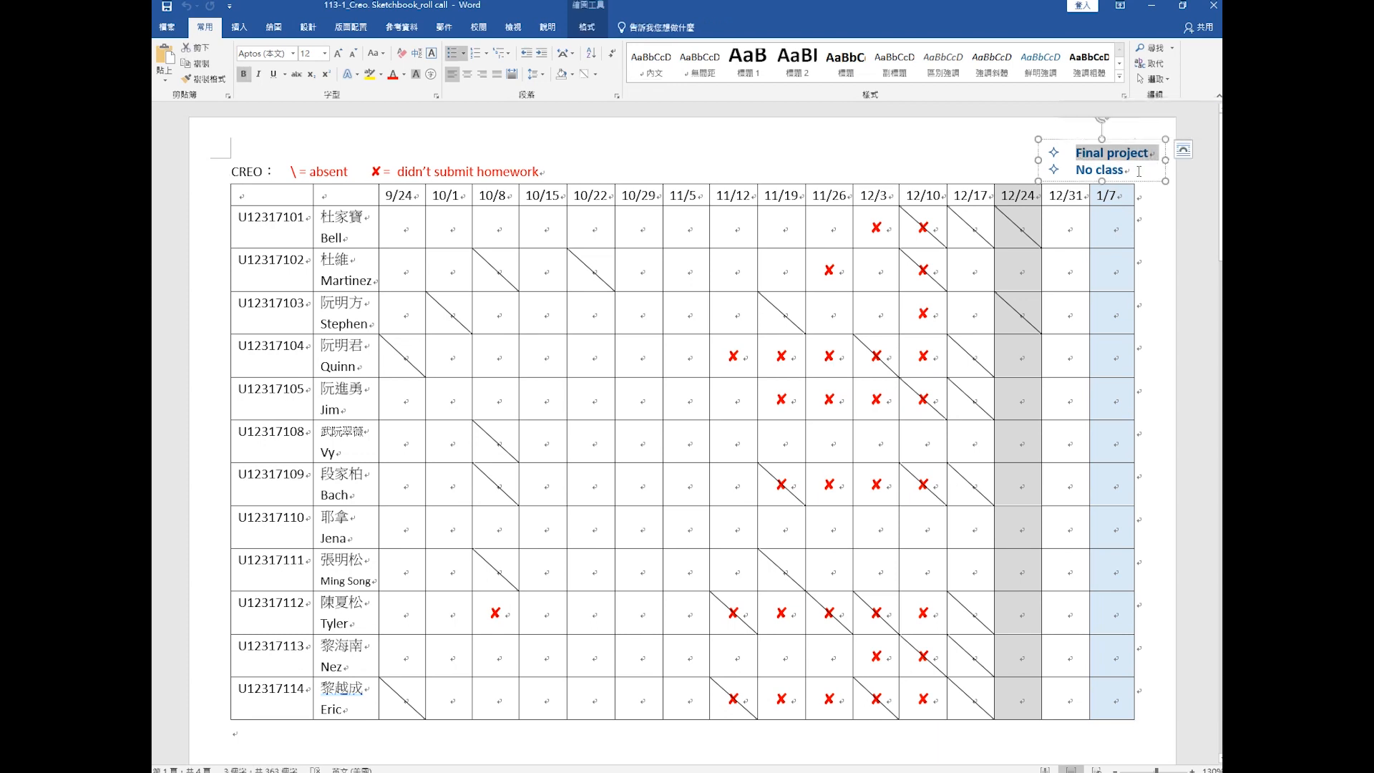
left_click(1138, 171)
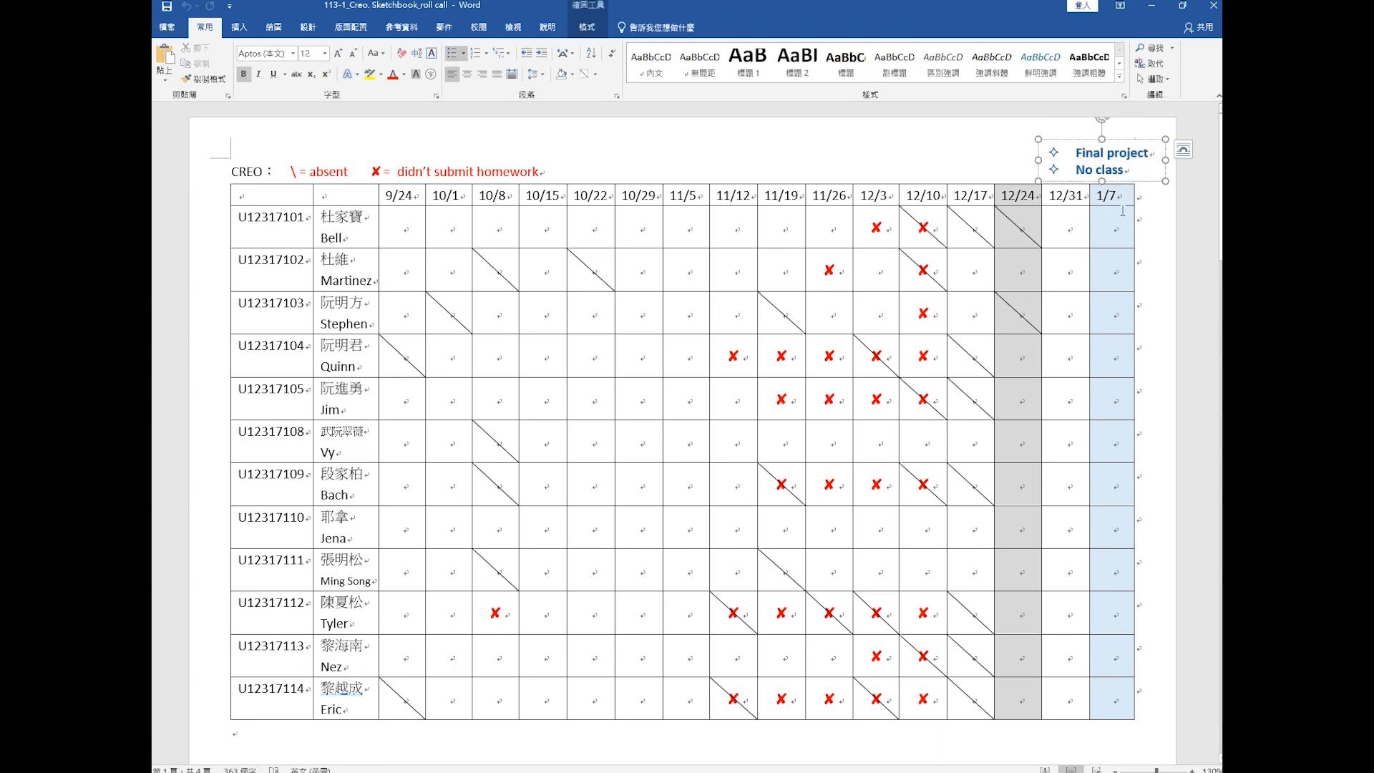
left_click(1121, 201)
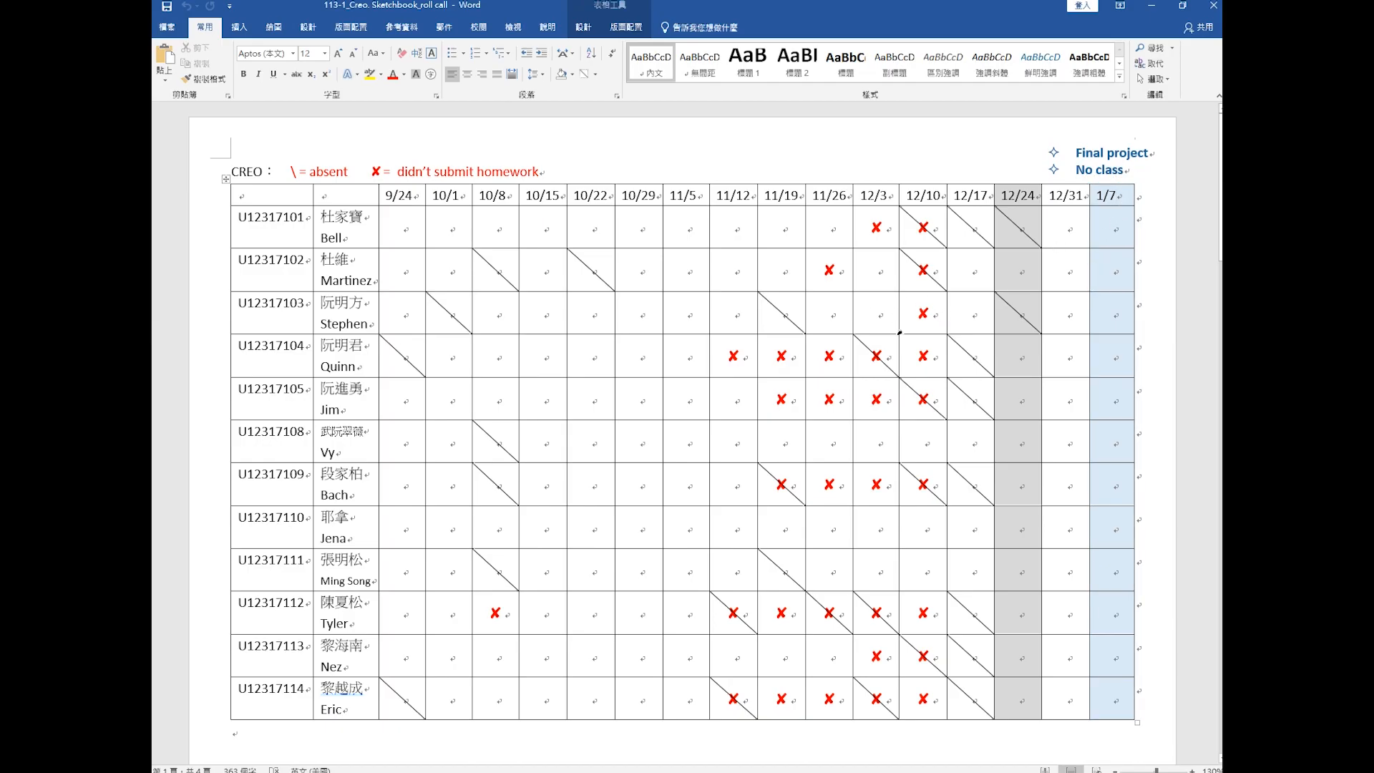
Step: Review the Sketchbook attendance table and the 1/7 final project requirements for CREO + Keyshot and Sketchbook
scroll(925, 338, "down", 7)
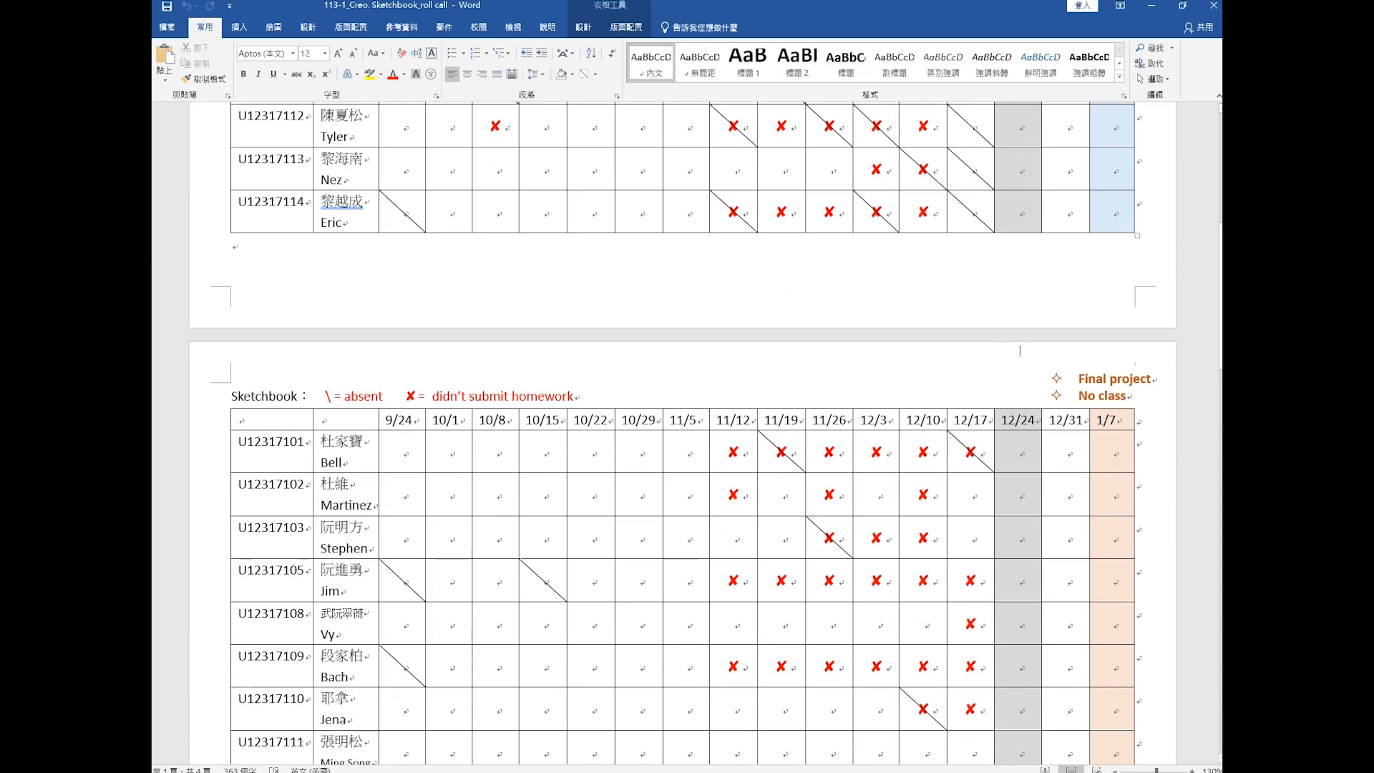
scroll(1078, 357, "down", 3)
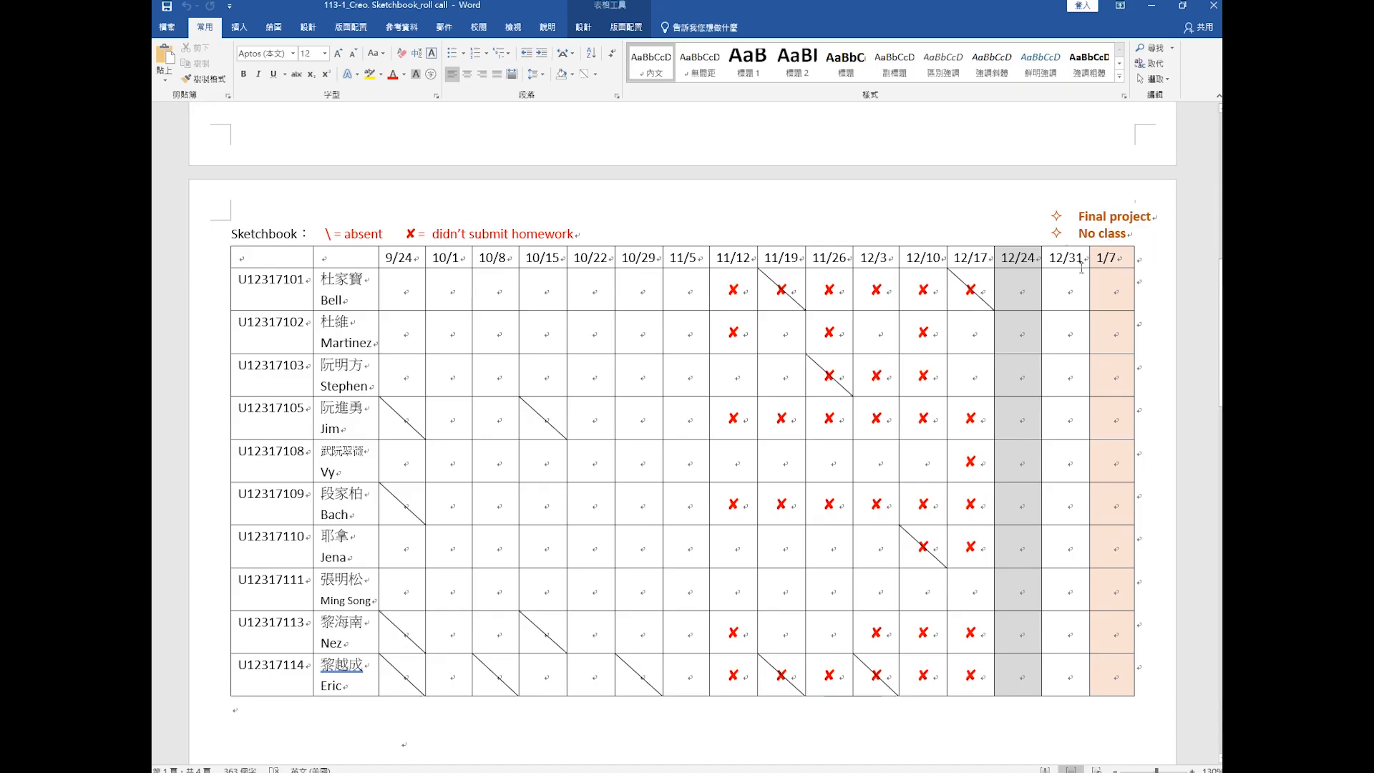
scroll(989, 344, "down", 2)
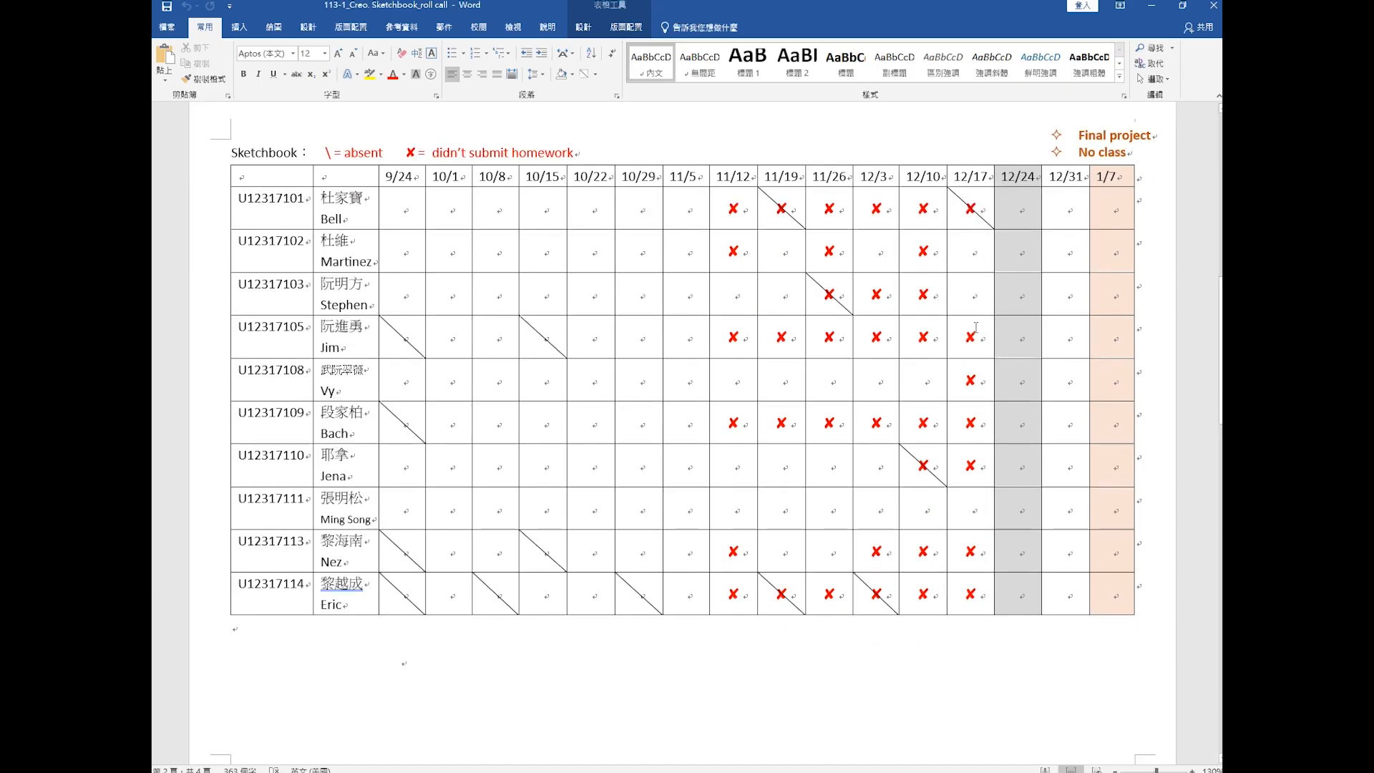
scroll(981, 324, "down", 8)
scroll(980, 325, "down", 10)
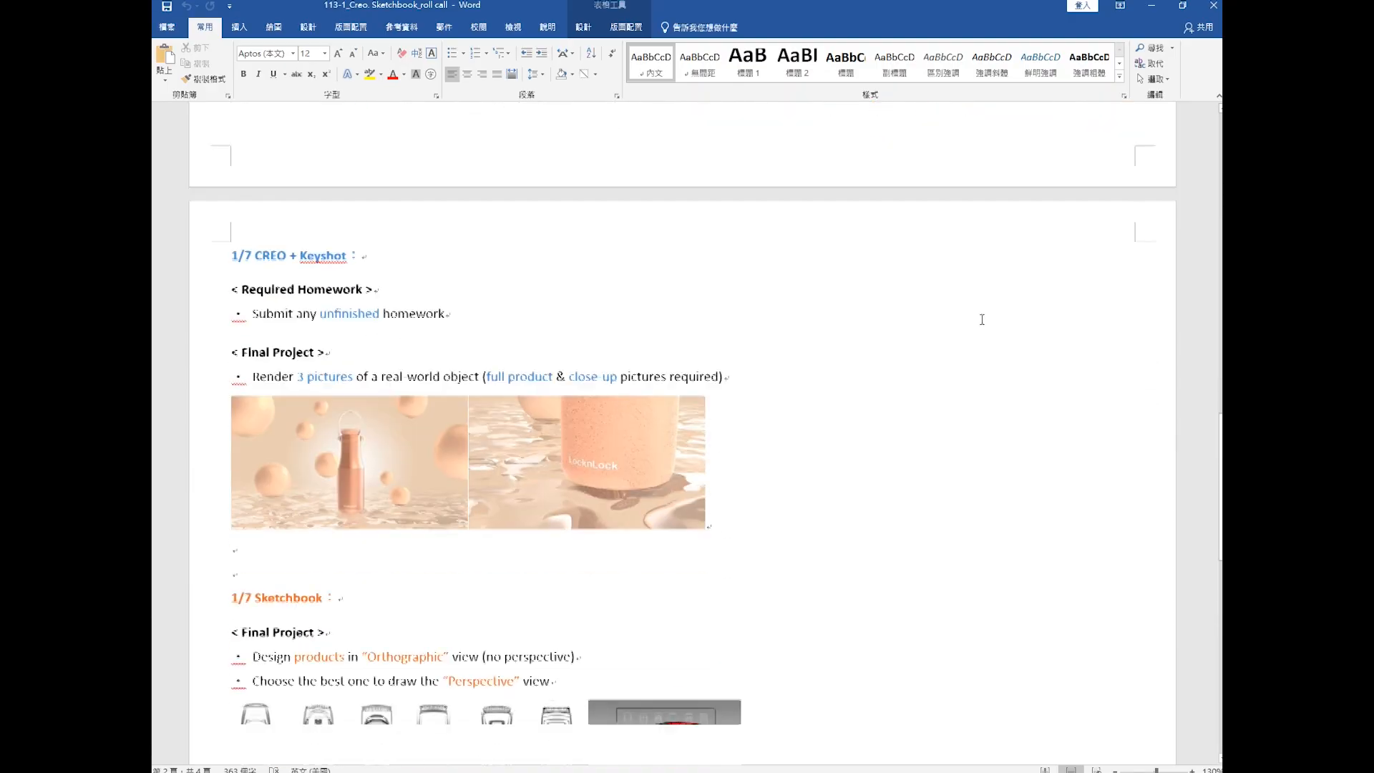
scroll(983, 318, "down", 1)
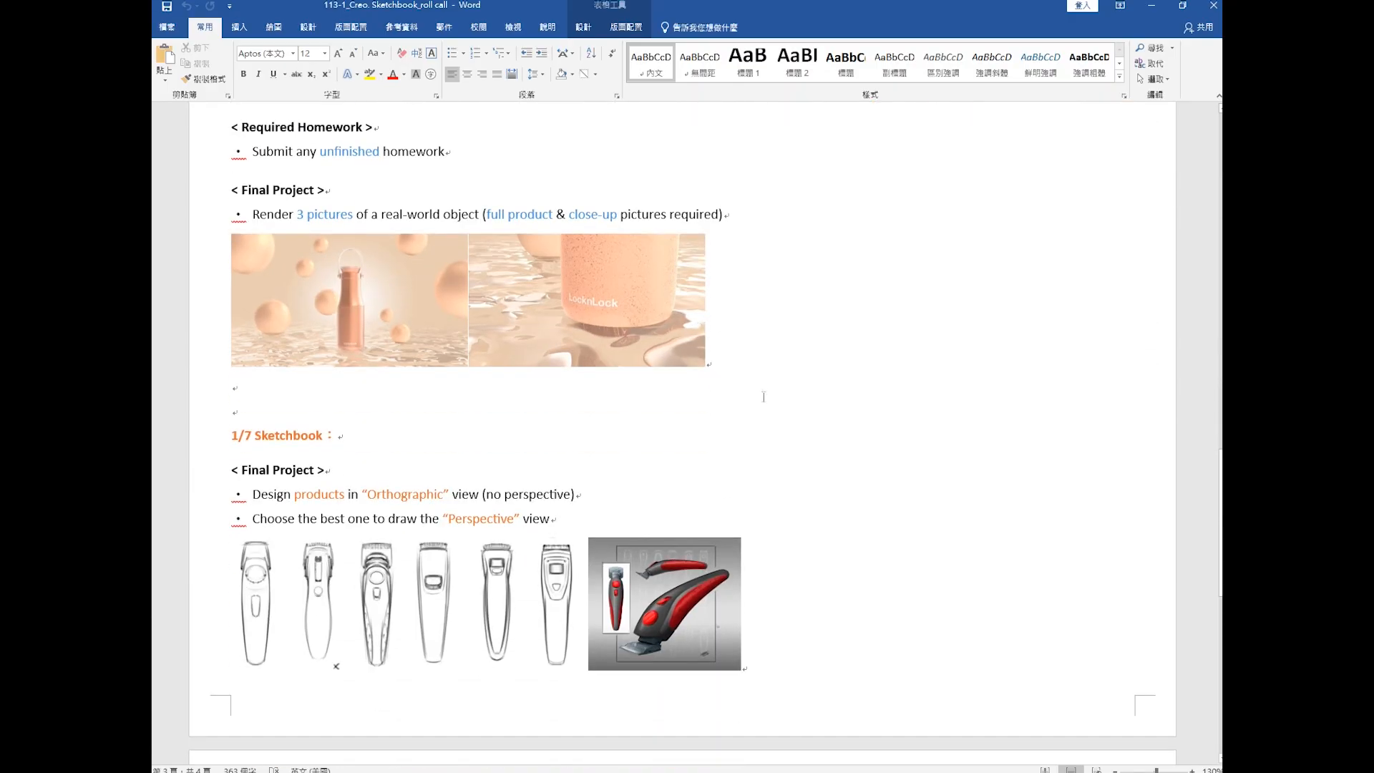
scroll(983, 318, "up", 1)
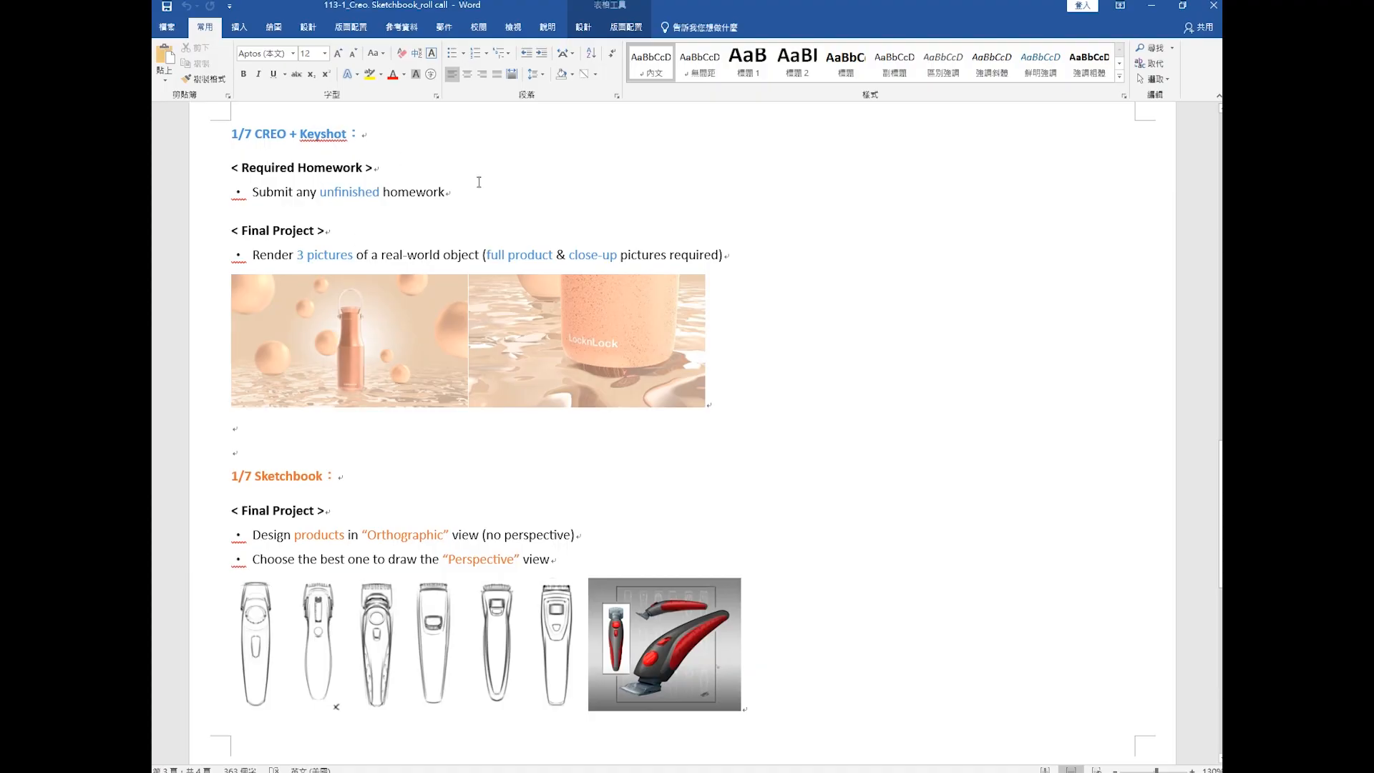
scroll(479, 182, "up", 8)
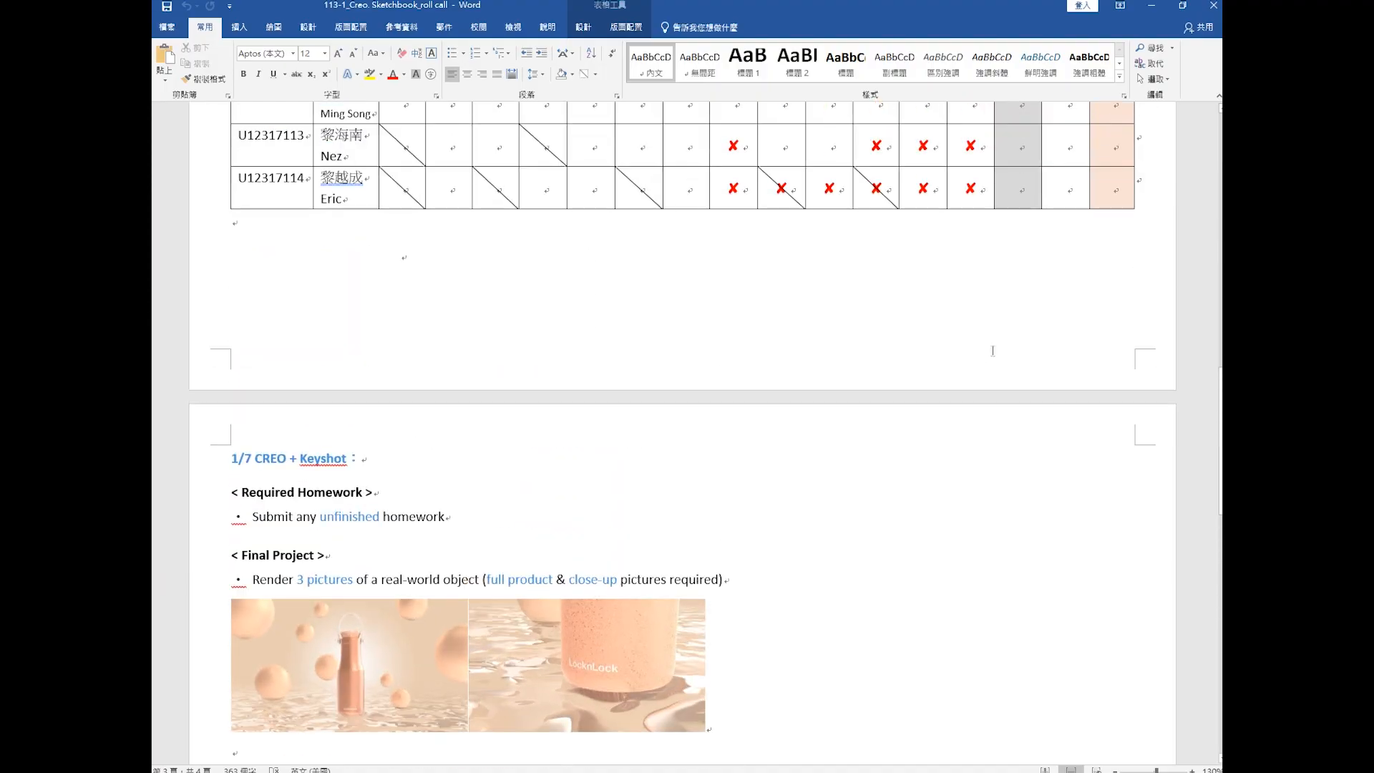
scroll(912, 365, "down", 6)
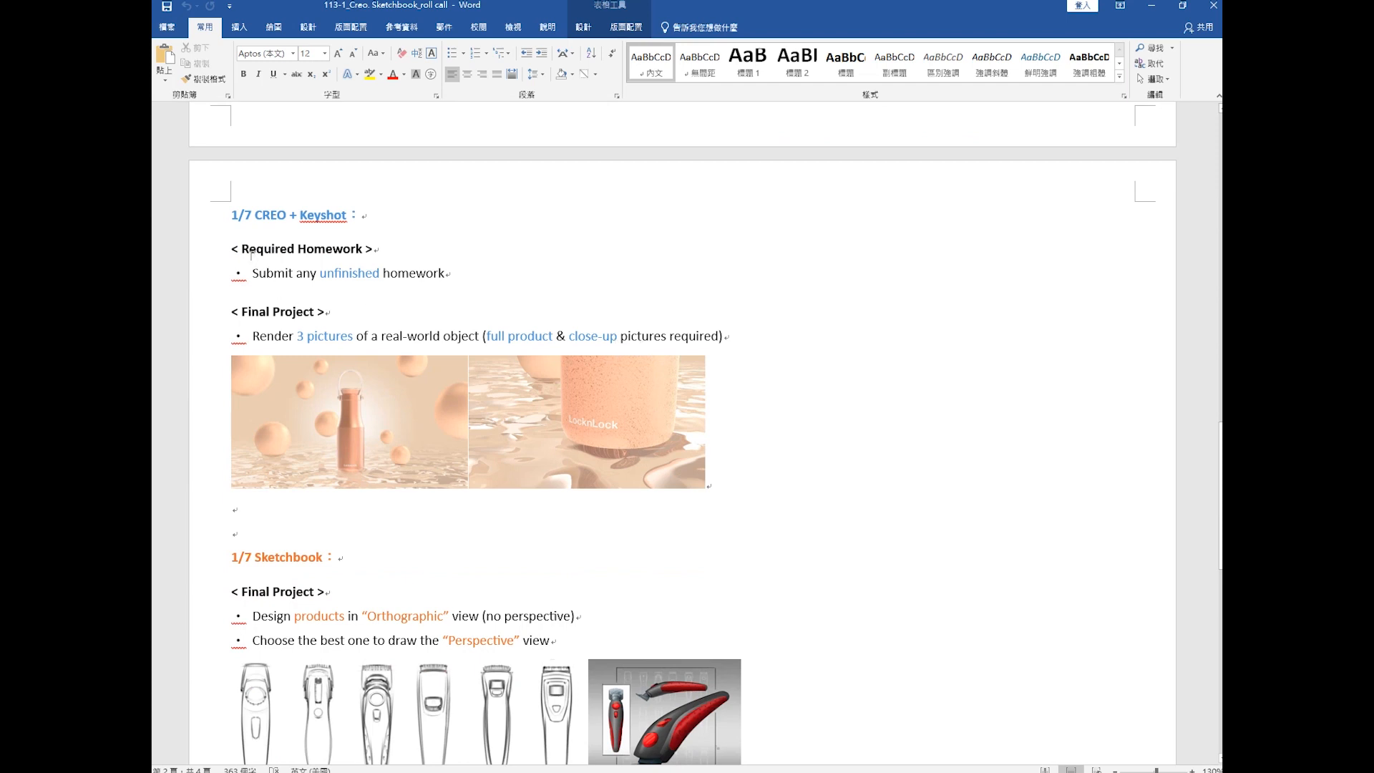
Step: Highlight the unfinished homework requirement, then the "Render 3 pictures of a real-world object" requirement under 1/7 CREO + Keyshot
left_click_drag(255, 272, 440, 274)
left_click(440, 274)
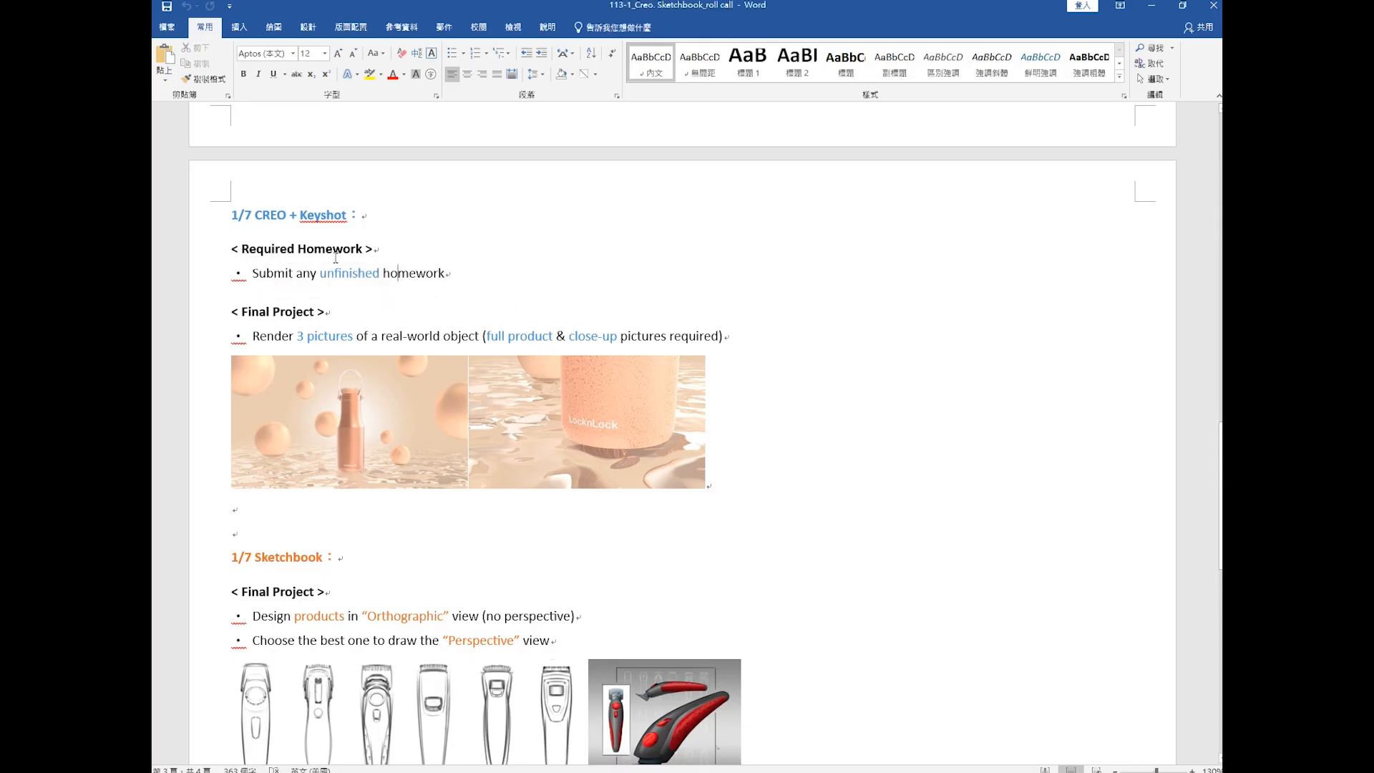
scroll(401, 283, "down", 1)
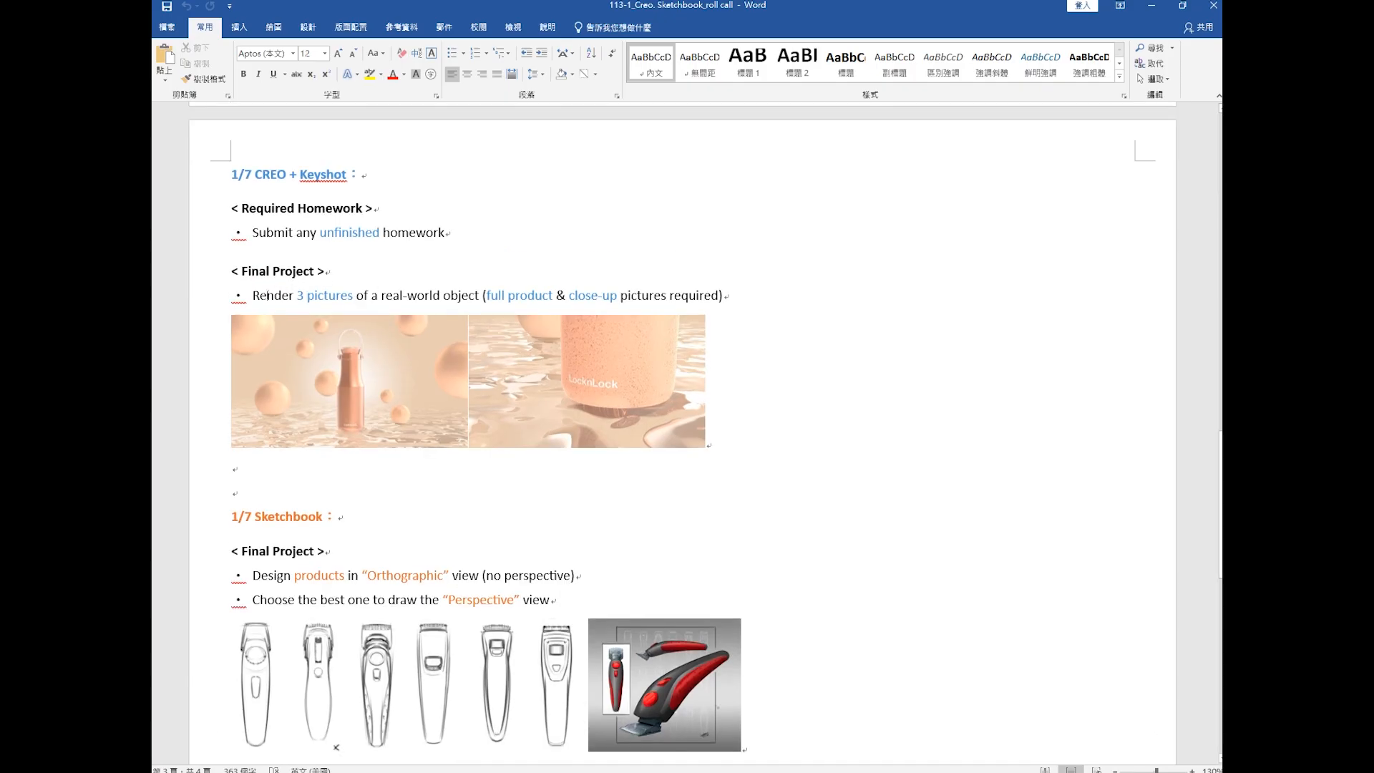
left_click_drag(252, 295, 464, 295)
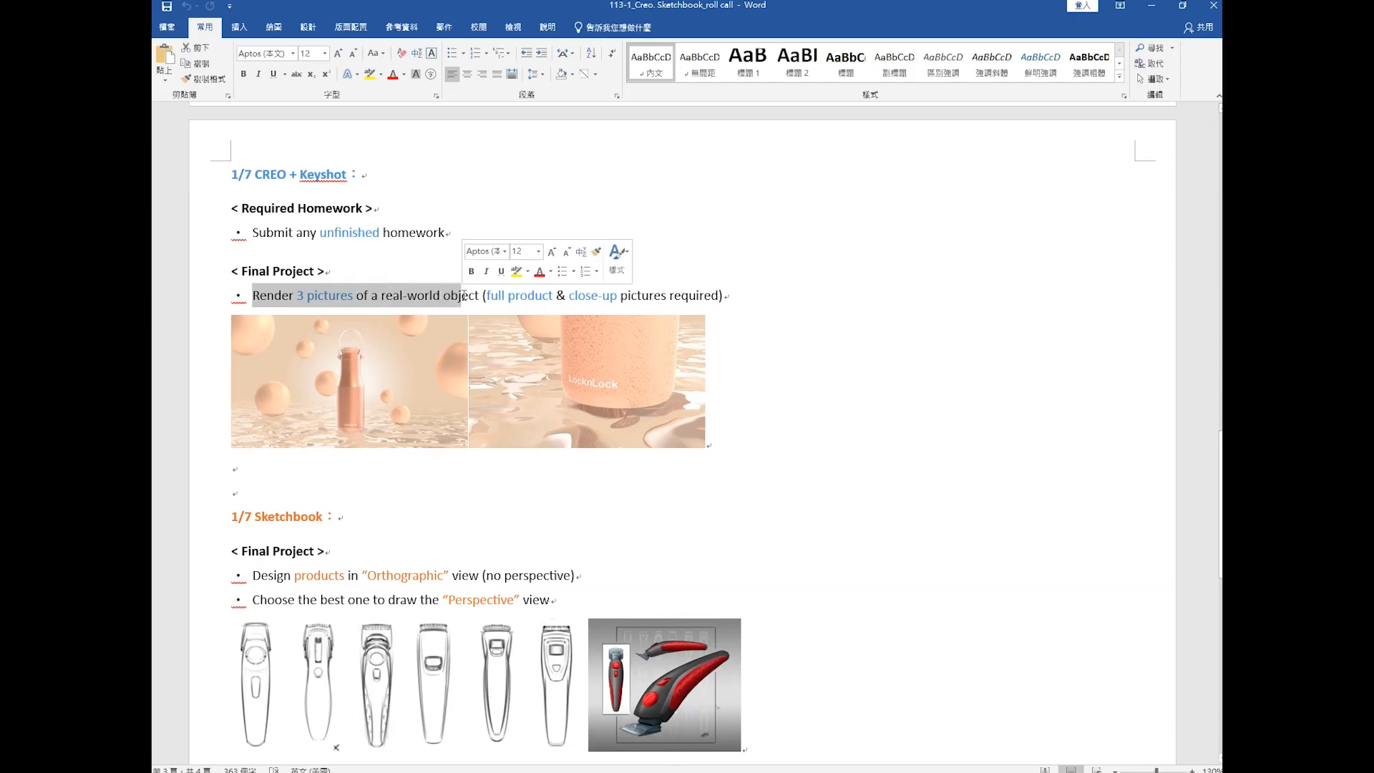
Step: Highlight the "full product" and "close-up" picture requirements under 1/7 CREO + Keyshot, and point out the two matching thermos example renders
left_click(464, 296)
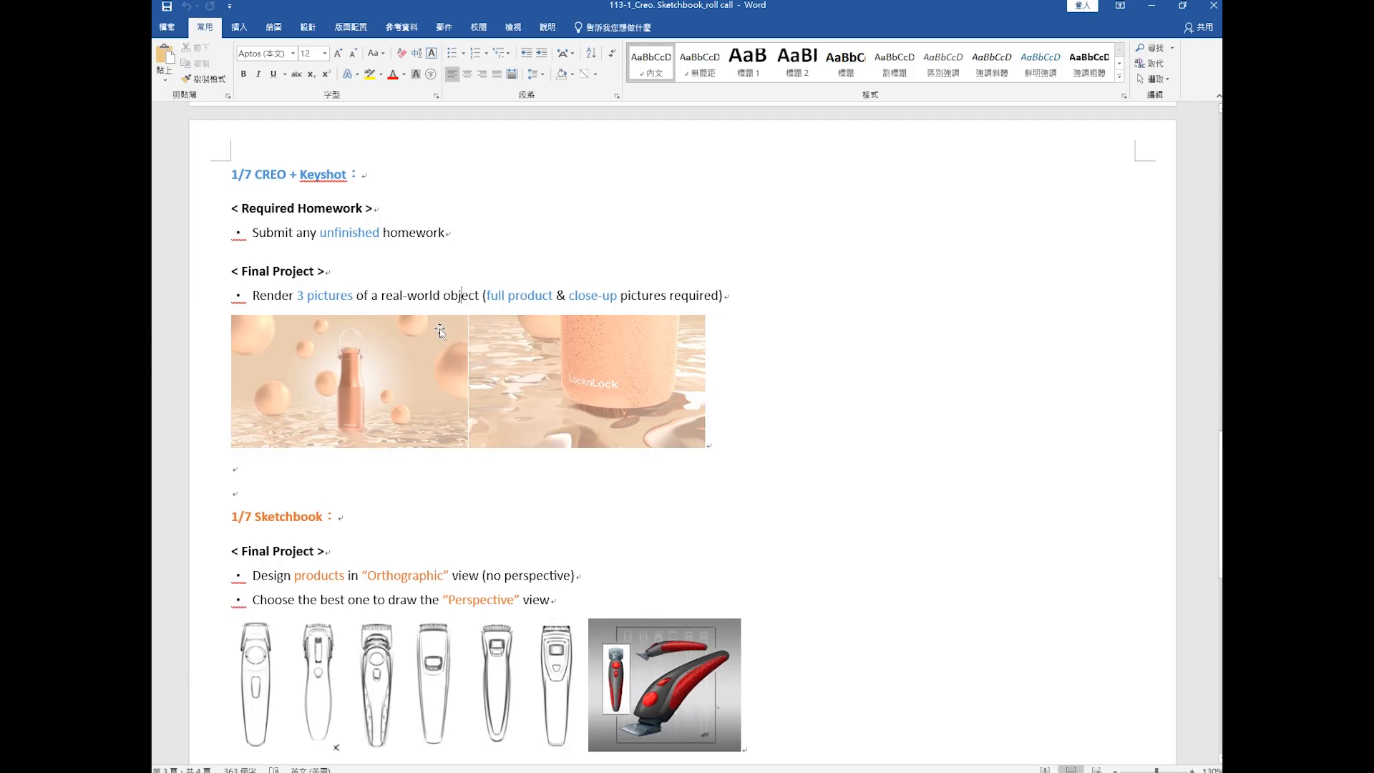
scroll(429, 333, "down", 1)
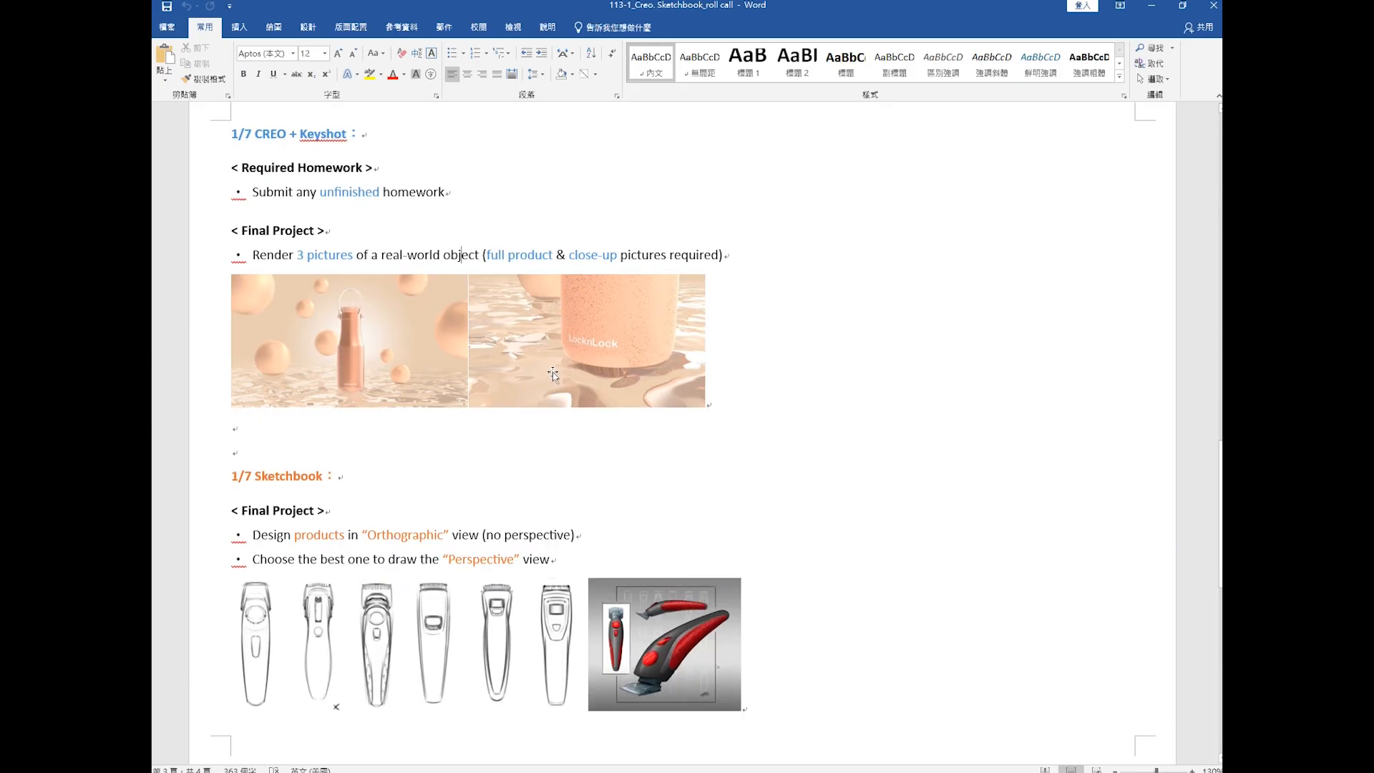
left_click(418, 255)
scroll(605, 259, "up", 1)
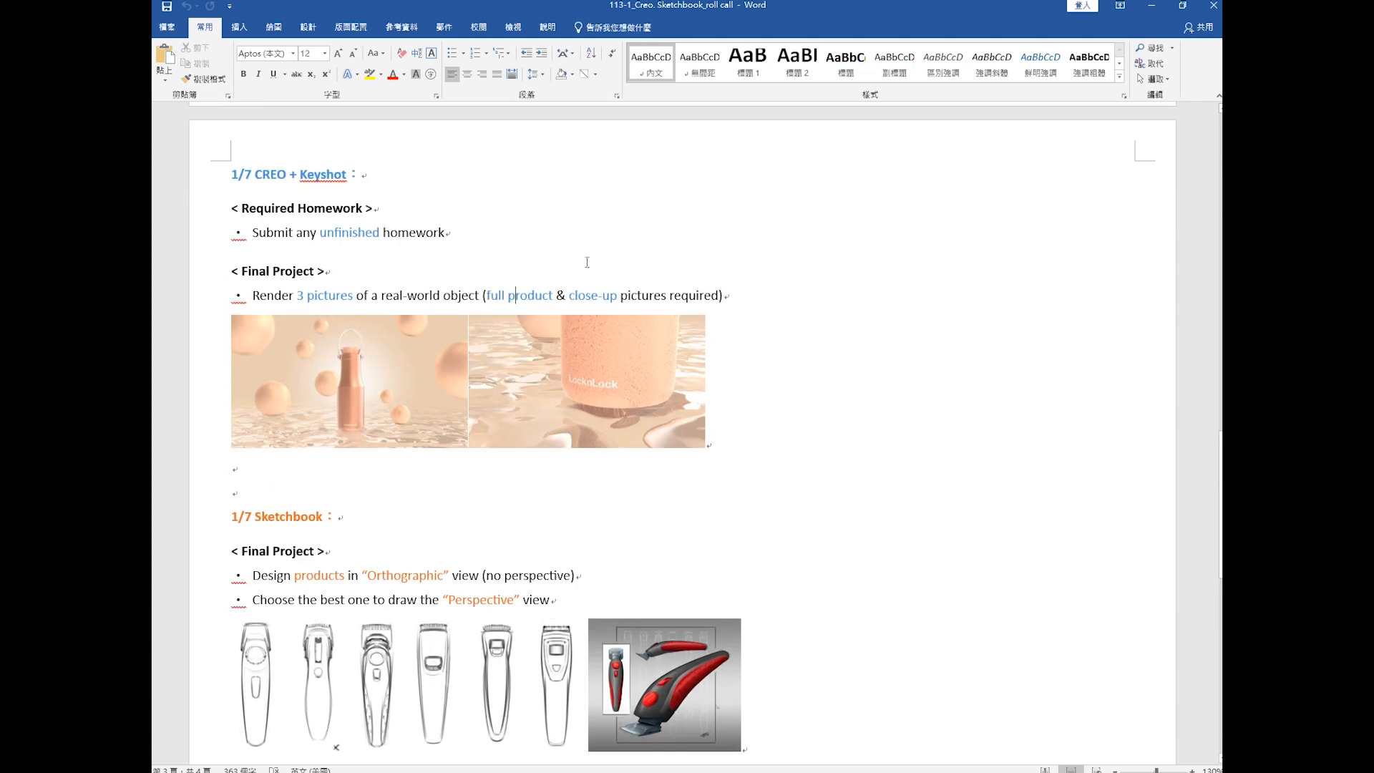
left_click_drag(485, 296, 551, 299)
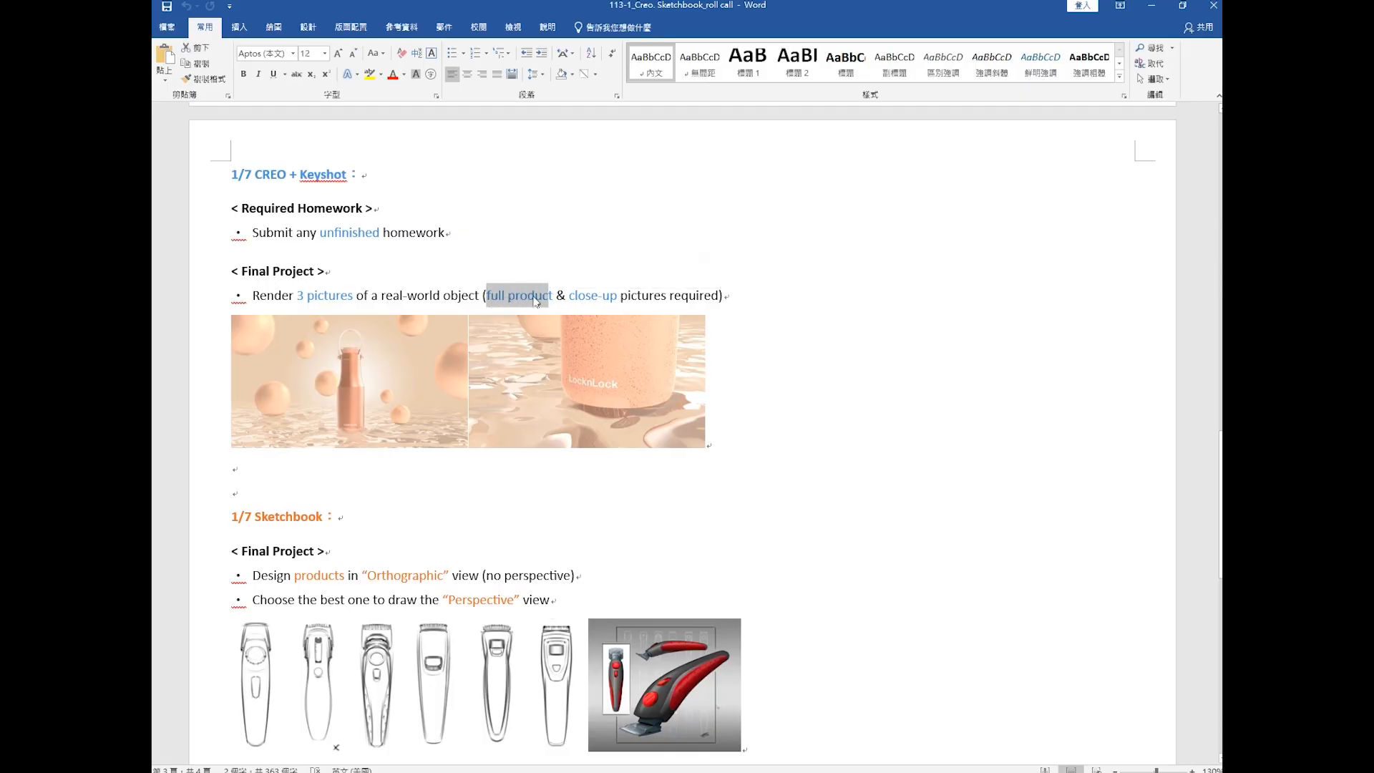
left_click_drag(569, 298, 619, 298)
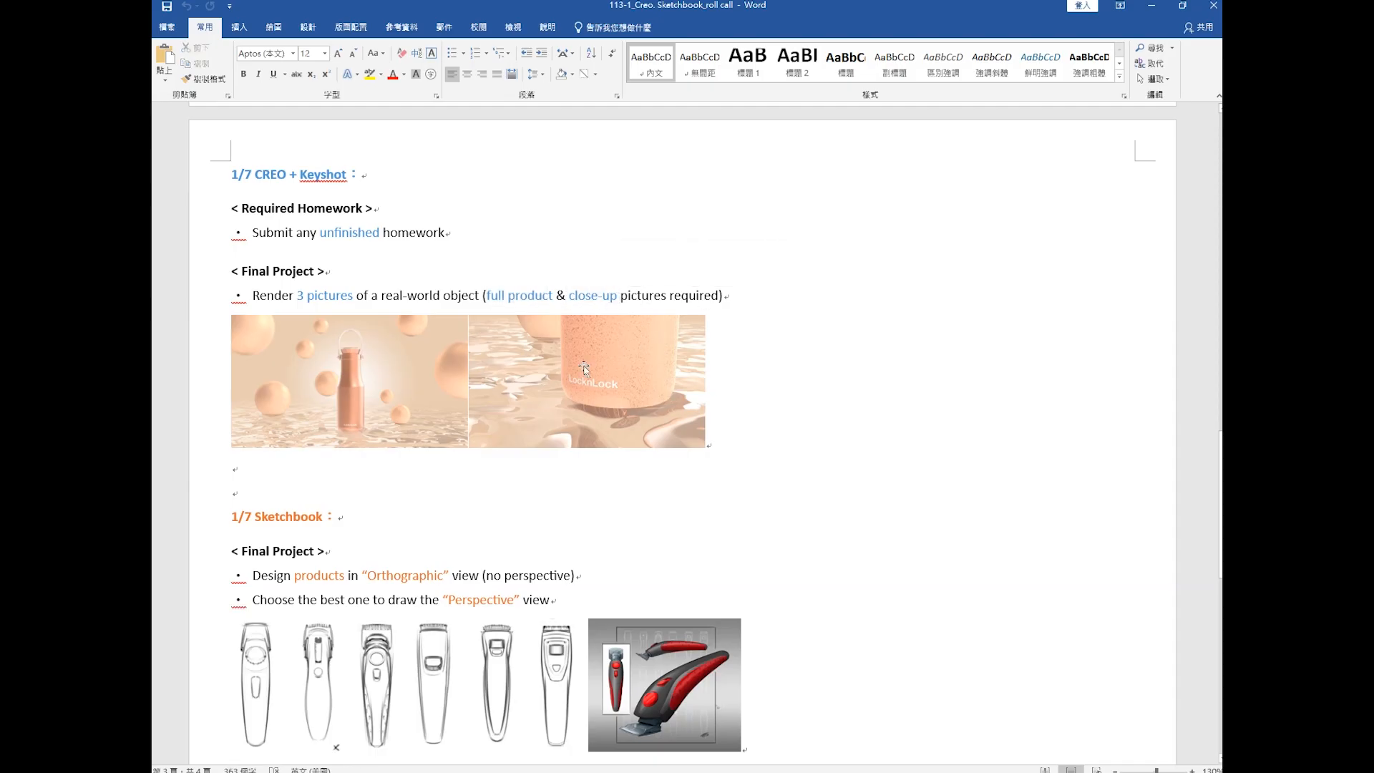
left_click(356, 375)
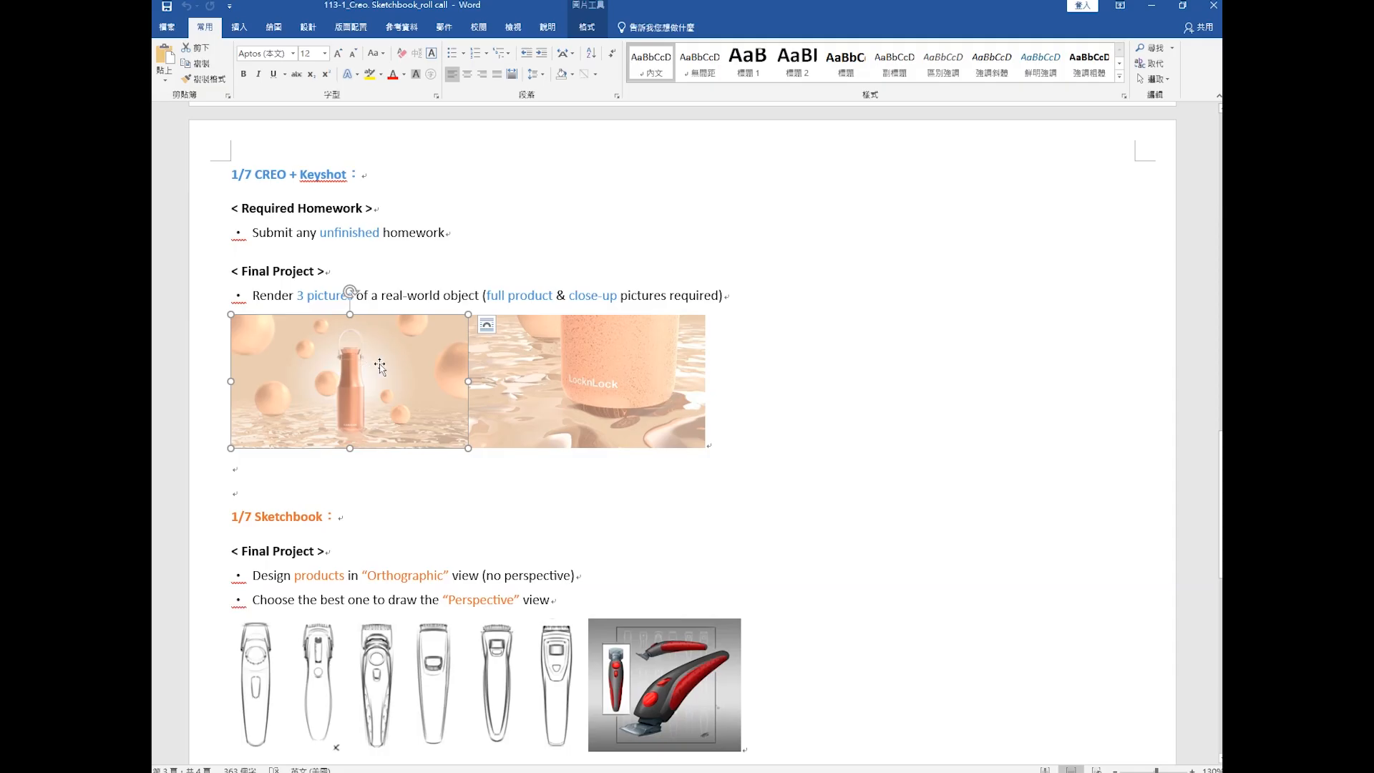
left_click(583, 387)
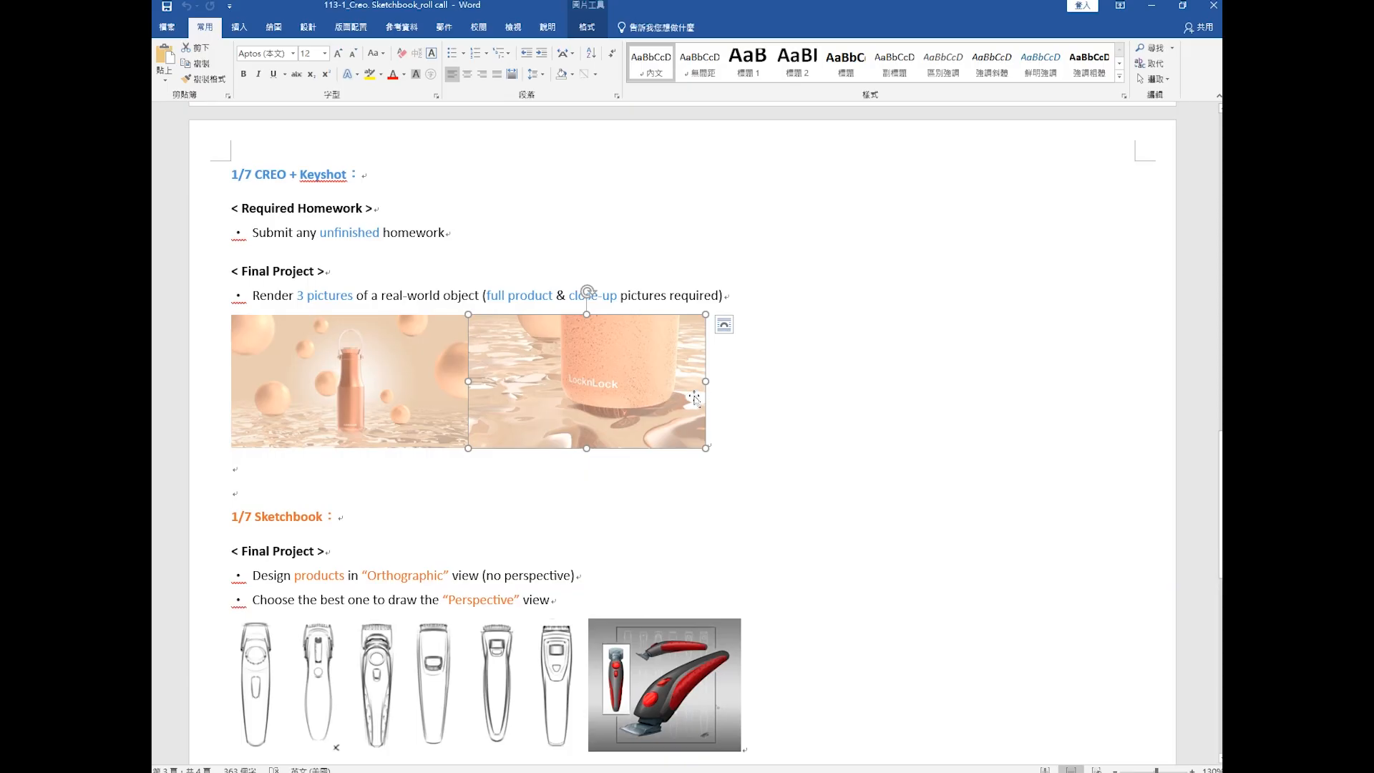
scroll(601, 343, "down", 1)
left_click(445, 422)
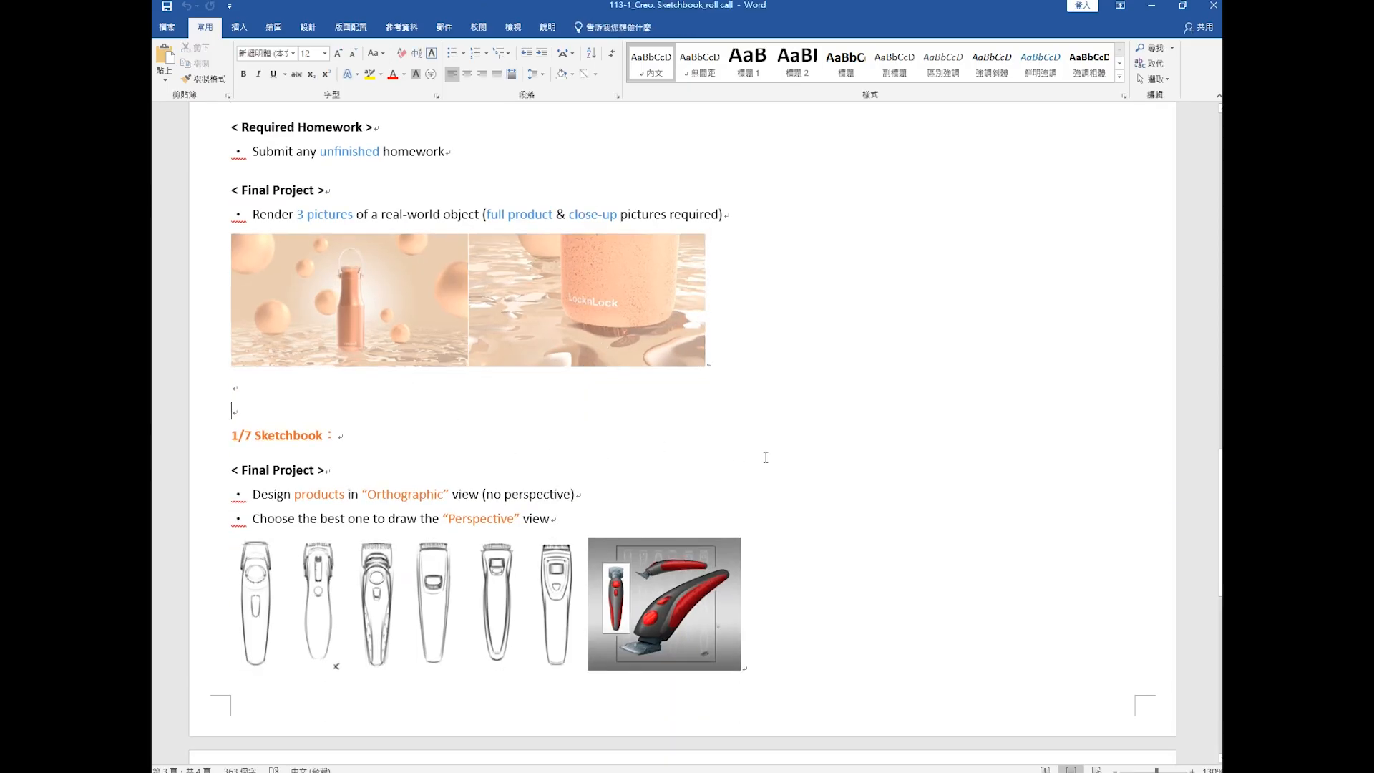
Step: Return to the CREO attendance table at the beginning of the roll call document, and close the document
scroll(765, 457, "up", 3)
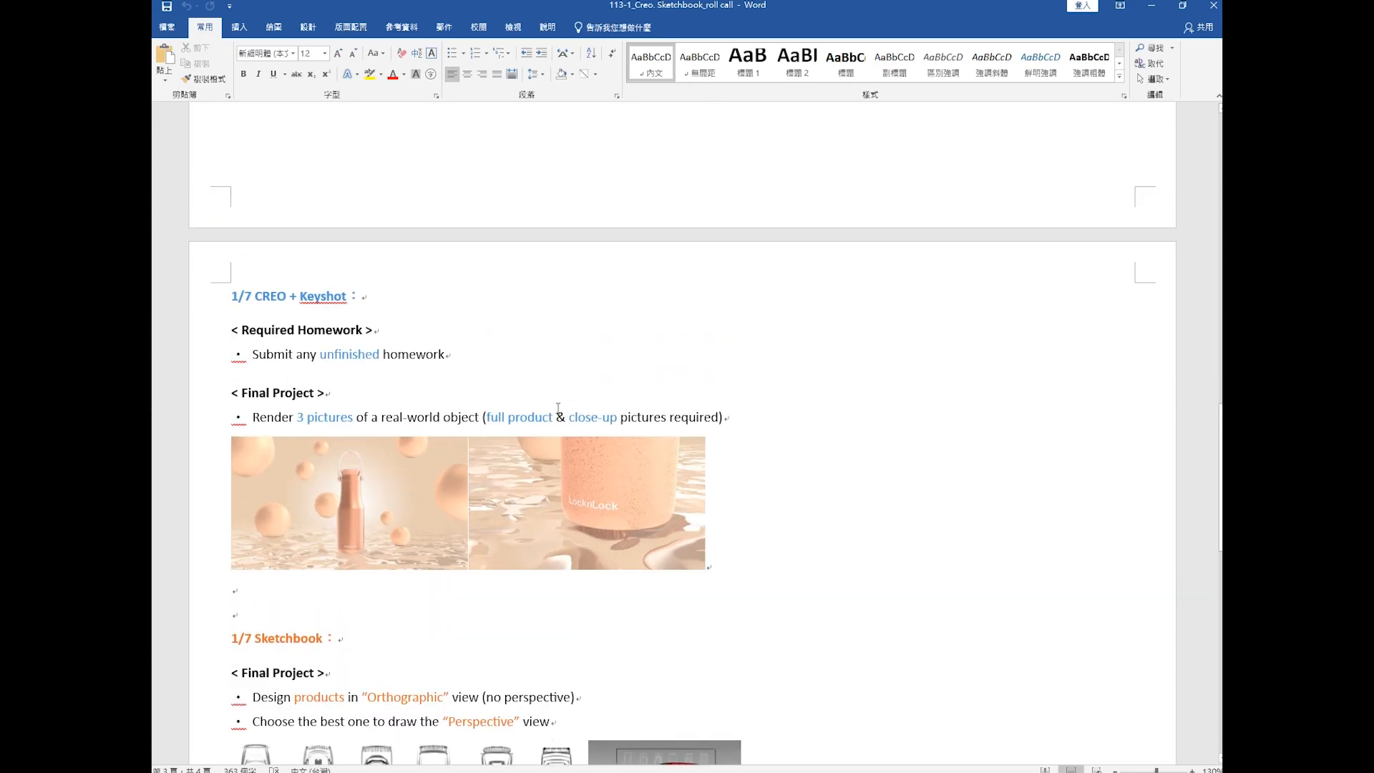
scroll(623, 421, "down", 1)
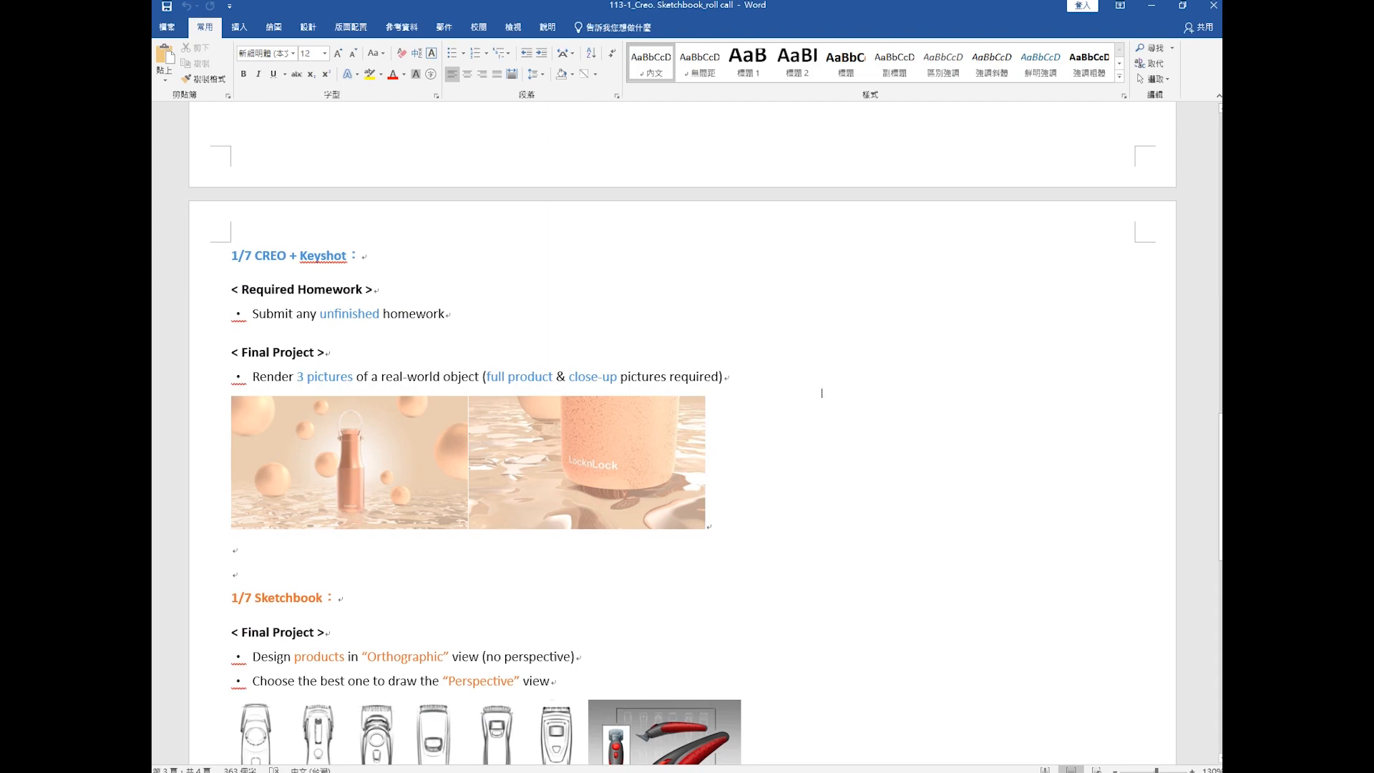
scroll(813, 393, "up", 5)
scroll(812, 393, "up", 15)
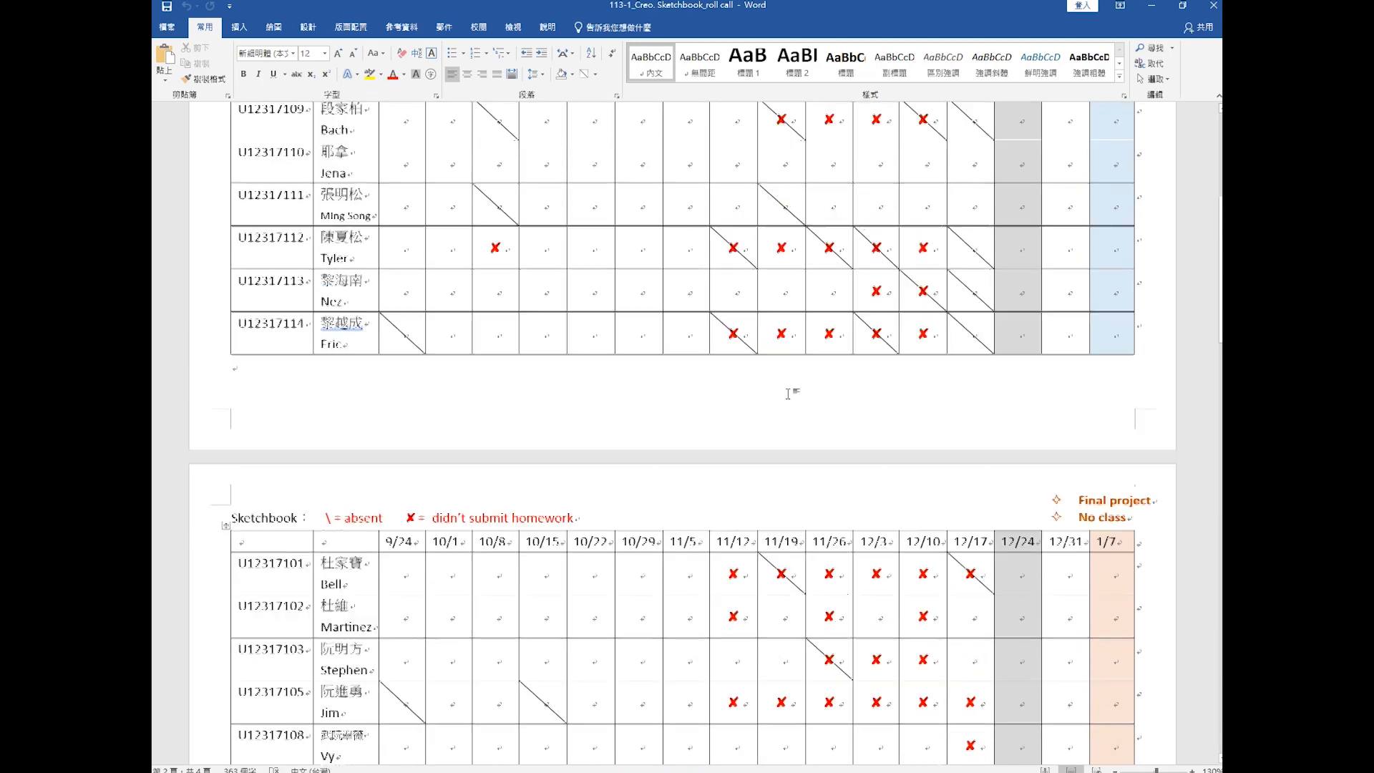
scroll(791, 394, "up", 2)
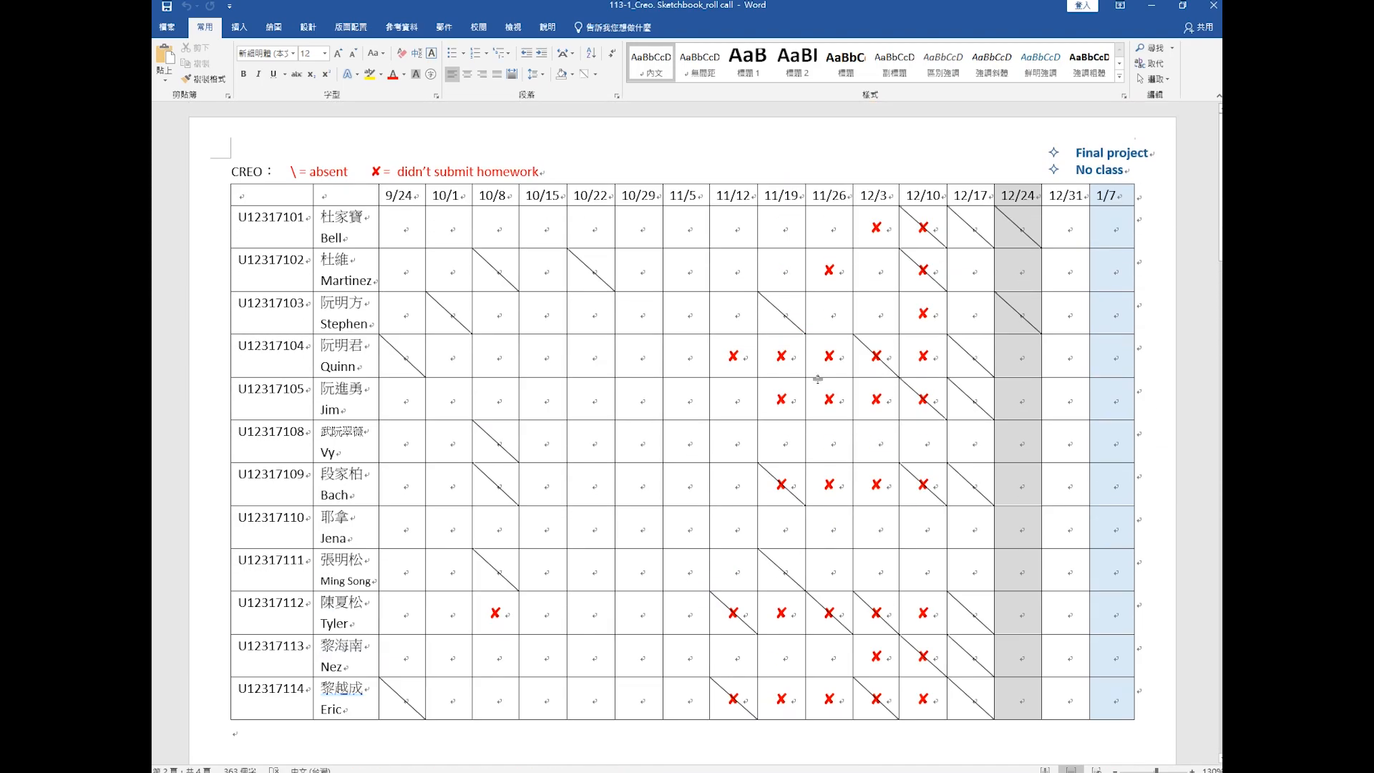
left_click(1211, 9)
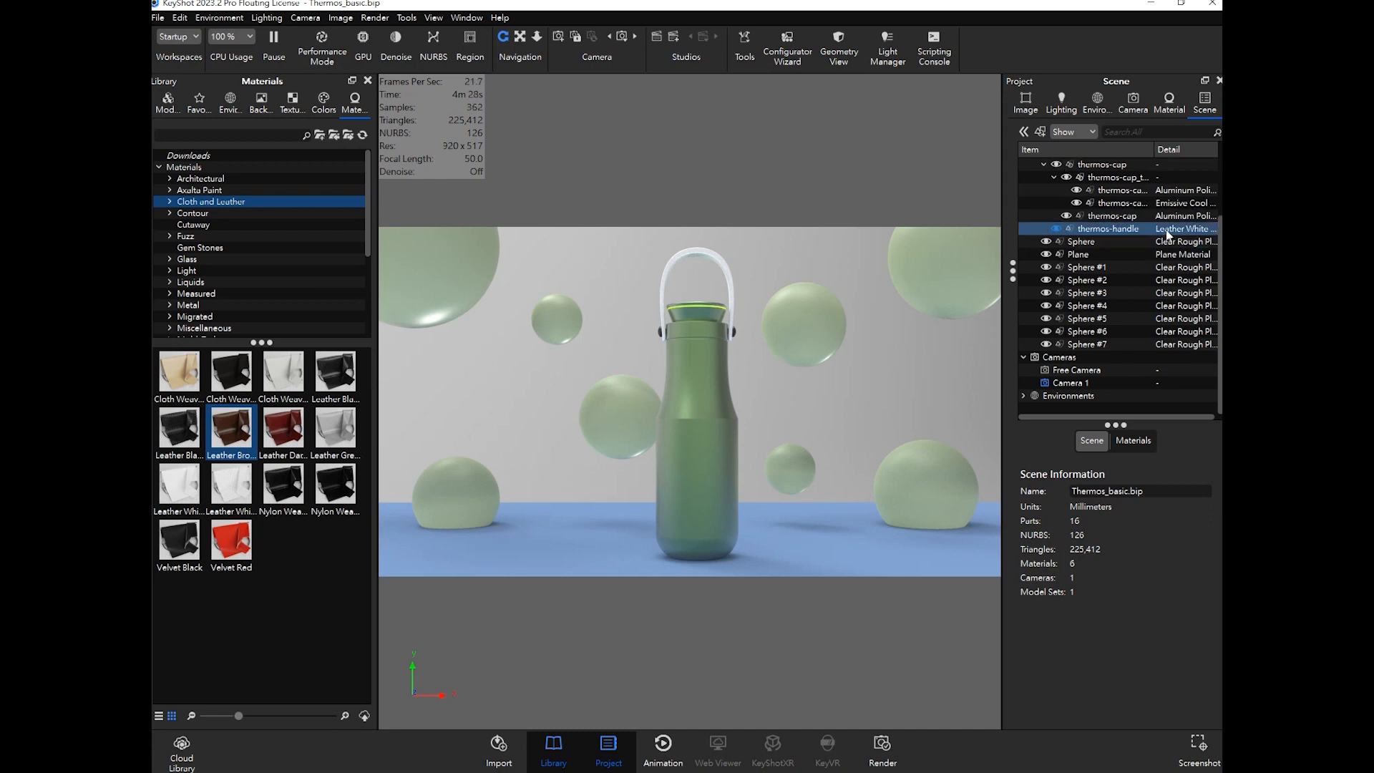
left_click(1141, 243)
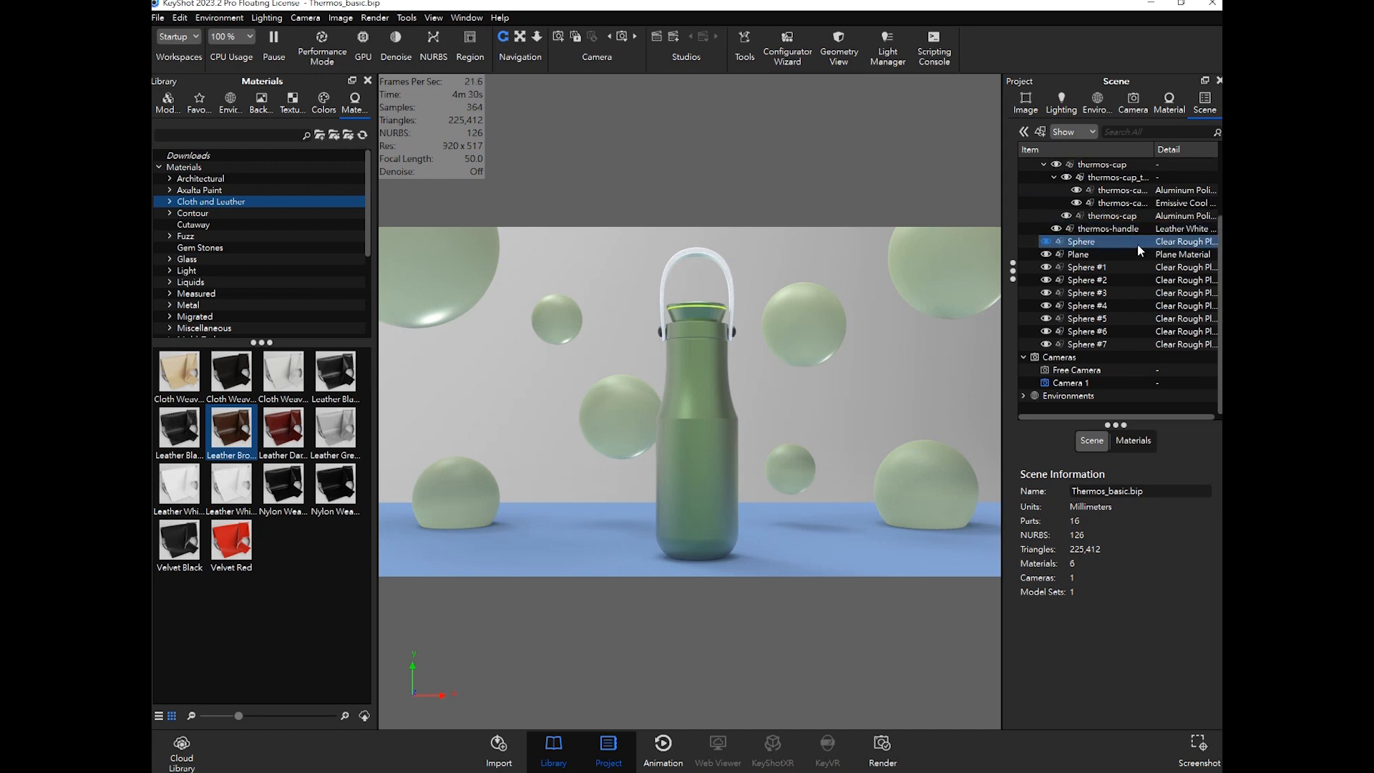
scroll(1102, 251, "up", 3)
left_click(1080, 256)
scroll(1105, 259, "down", 3)
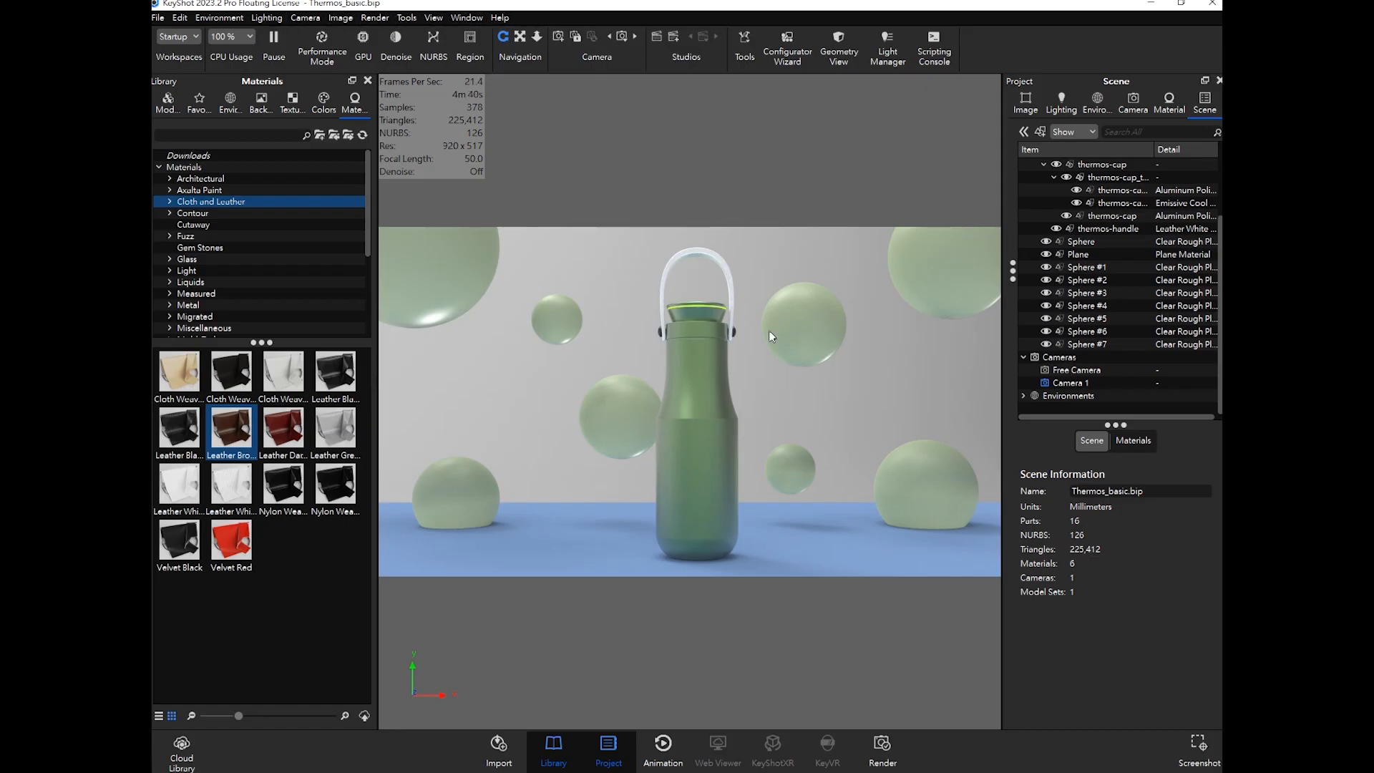
Step: Point out thermos-all.asm in the Thermos-render folder as the file for import, and cancel the import
left_click(509, 752)
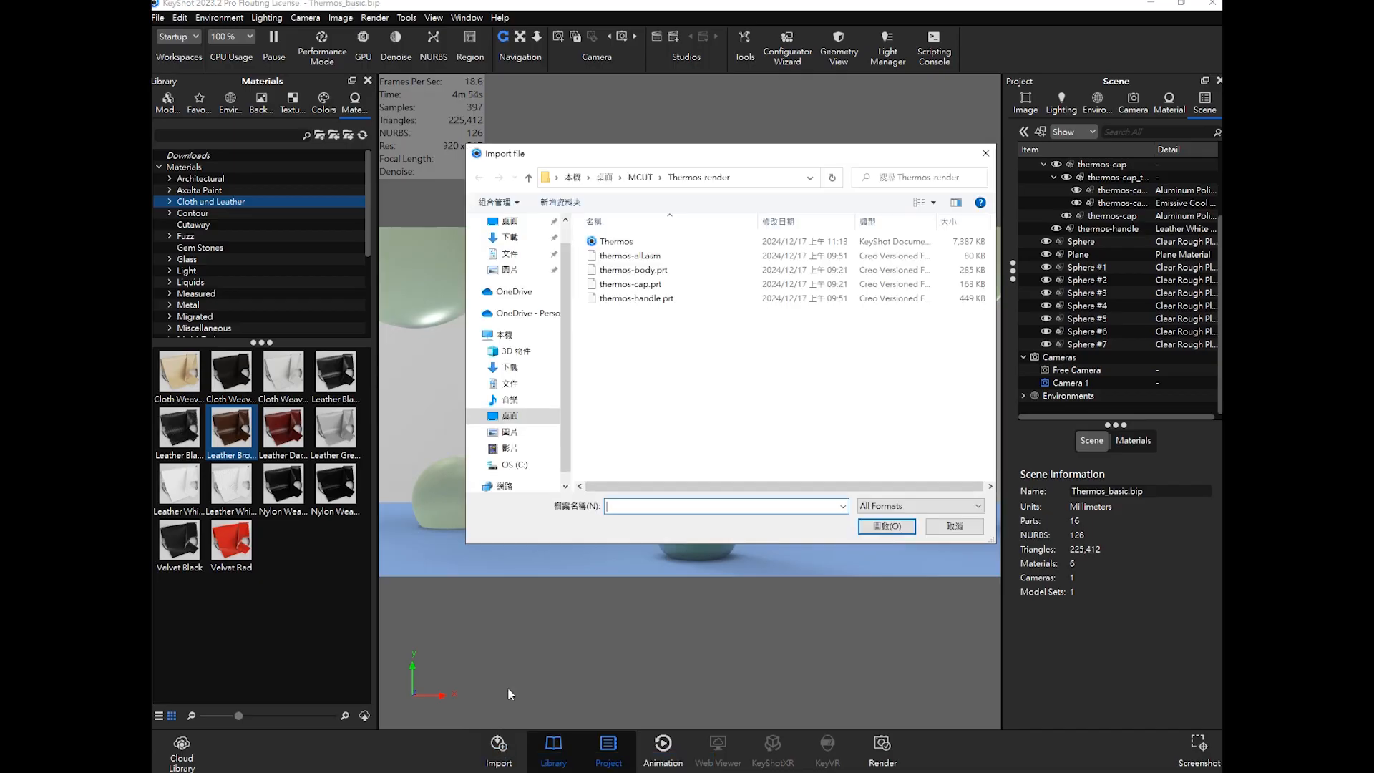
left_click(648, 257)
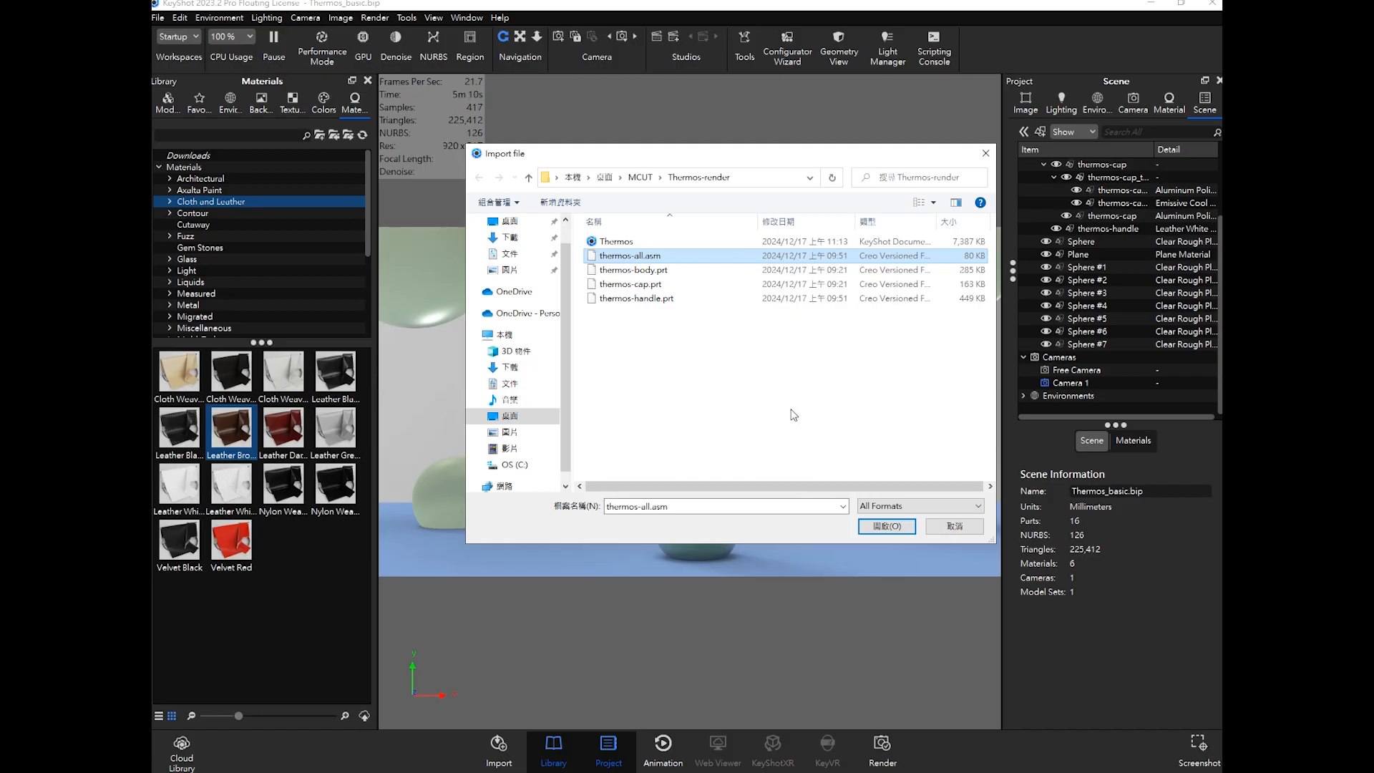
left_click(984, 154)
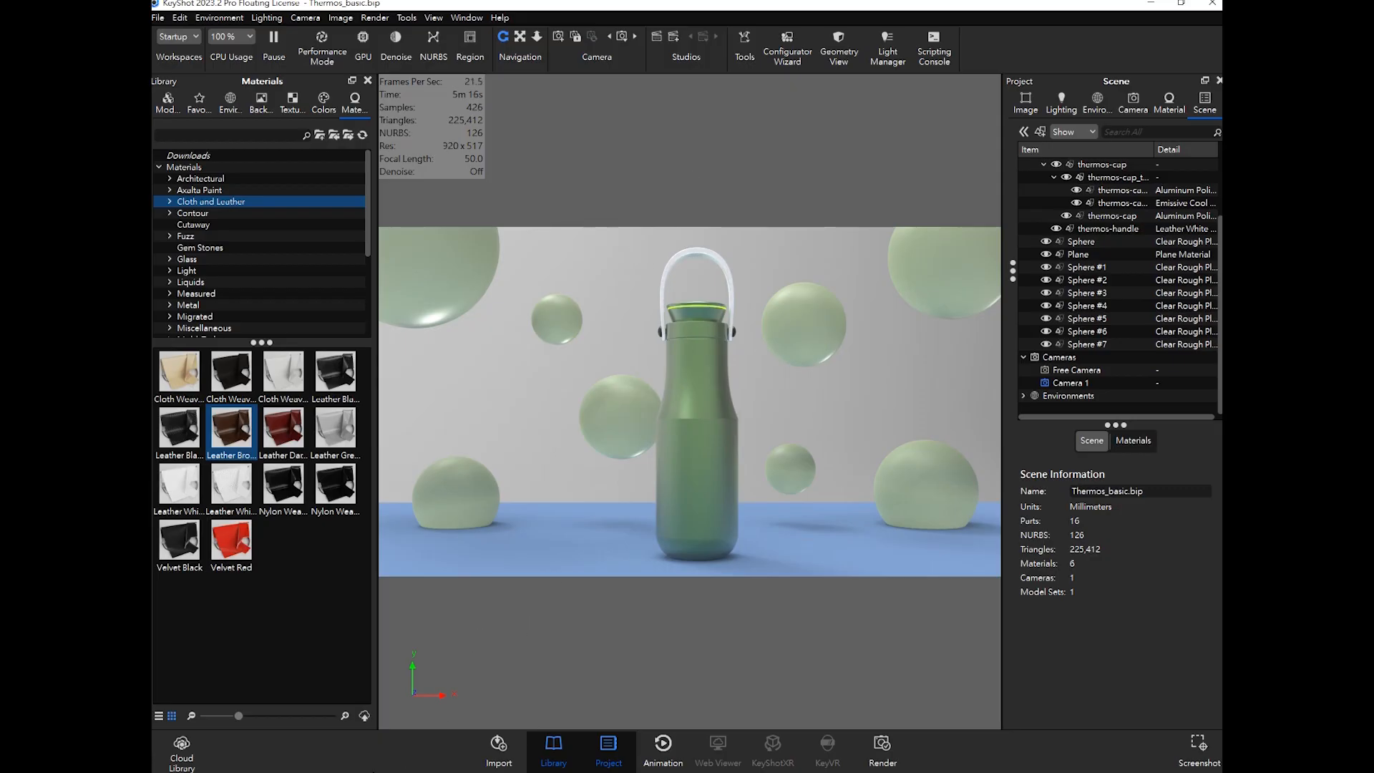
Step: Switch to the keyshot Render notes in Word, review the 12/24 basic scene rendering steps, and return to KeyShot
key("alt+Tab")
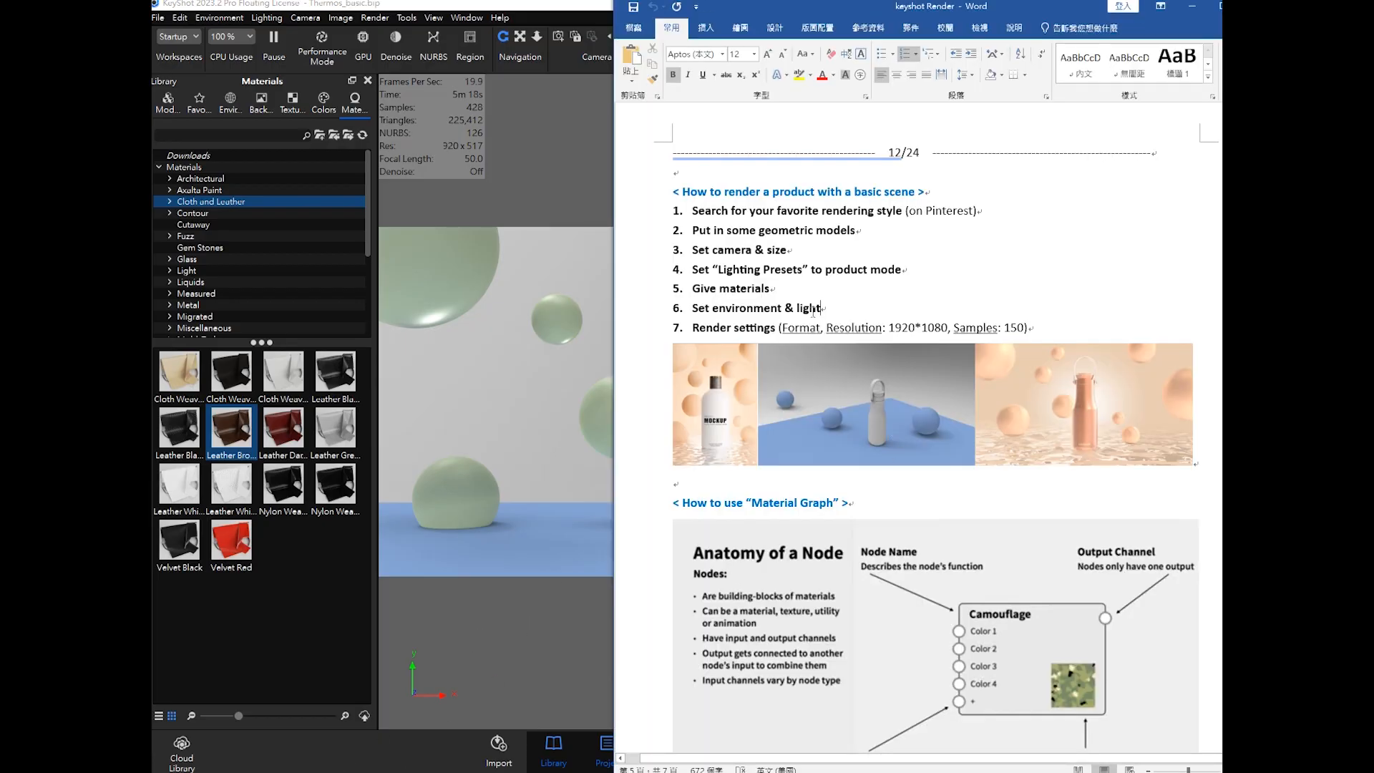
scroll(804, 264, "down", 1)
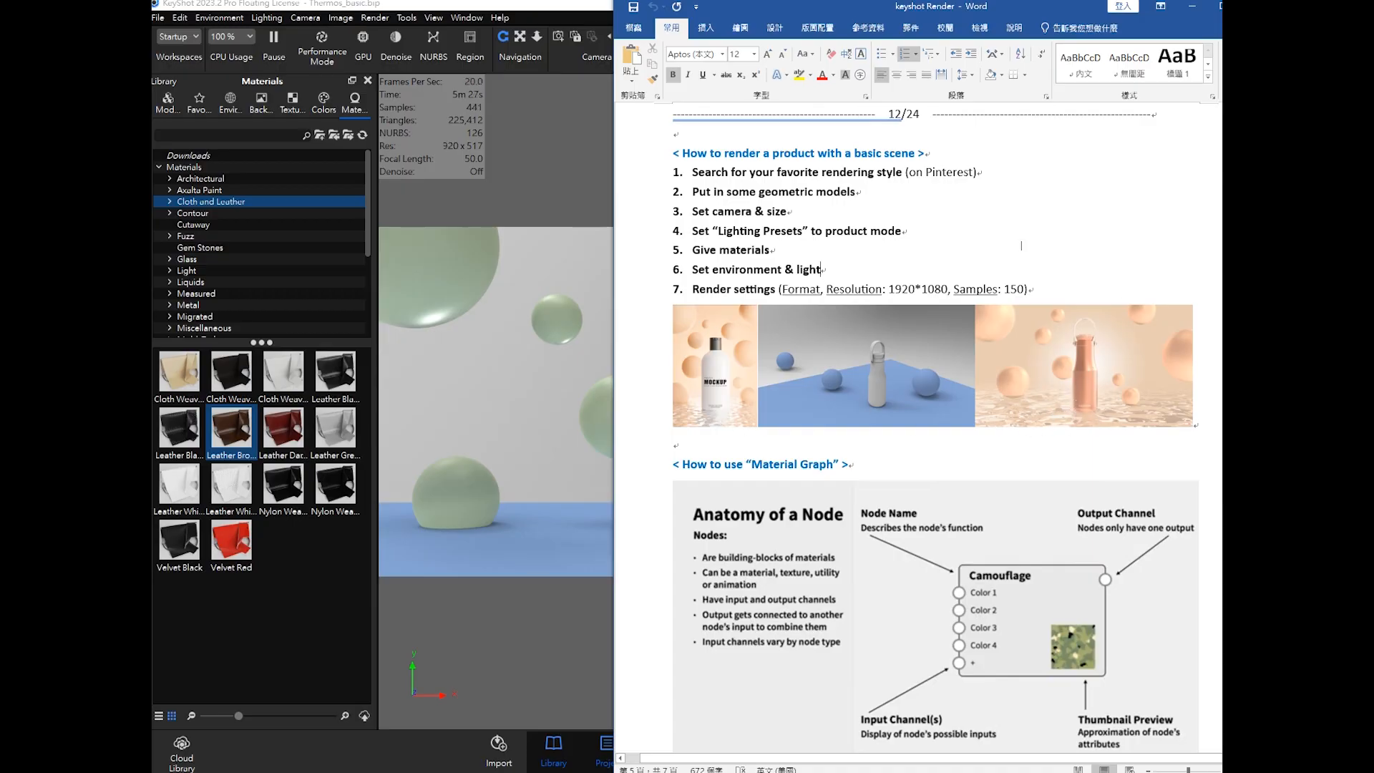
left_click(1191, 9)
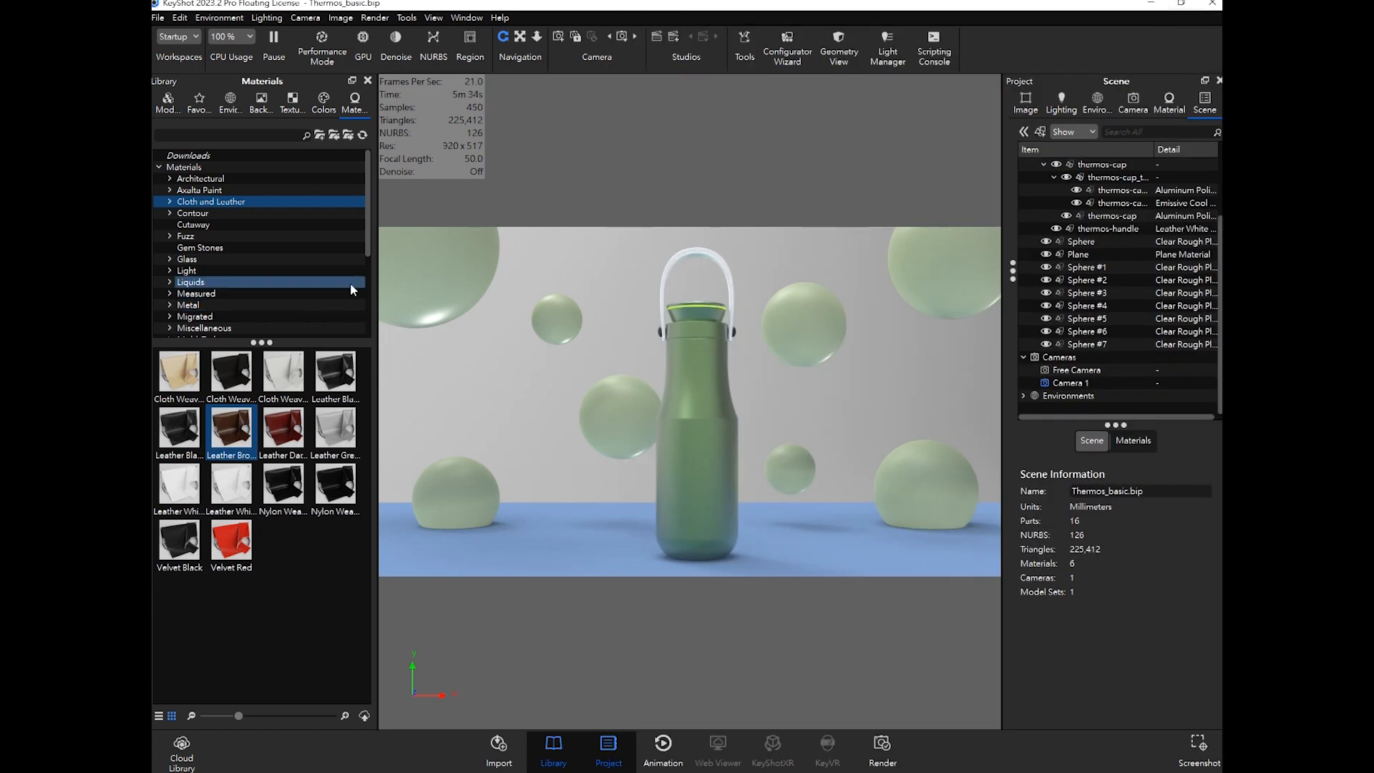
Step: Activate the Free Camera and view the whole thermos scene at an angle from above, with the full blue plane in frame
left_click(1134, 100)
scroll(774, 356, "down", 10)
left_click_drag(636, 373, 691, 415)
scroll(692, 416, "up", 3)
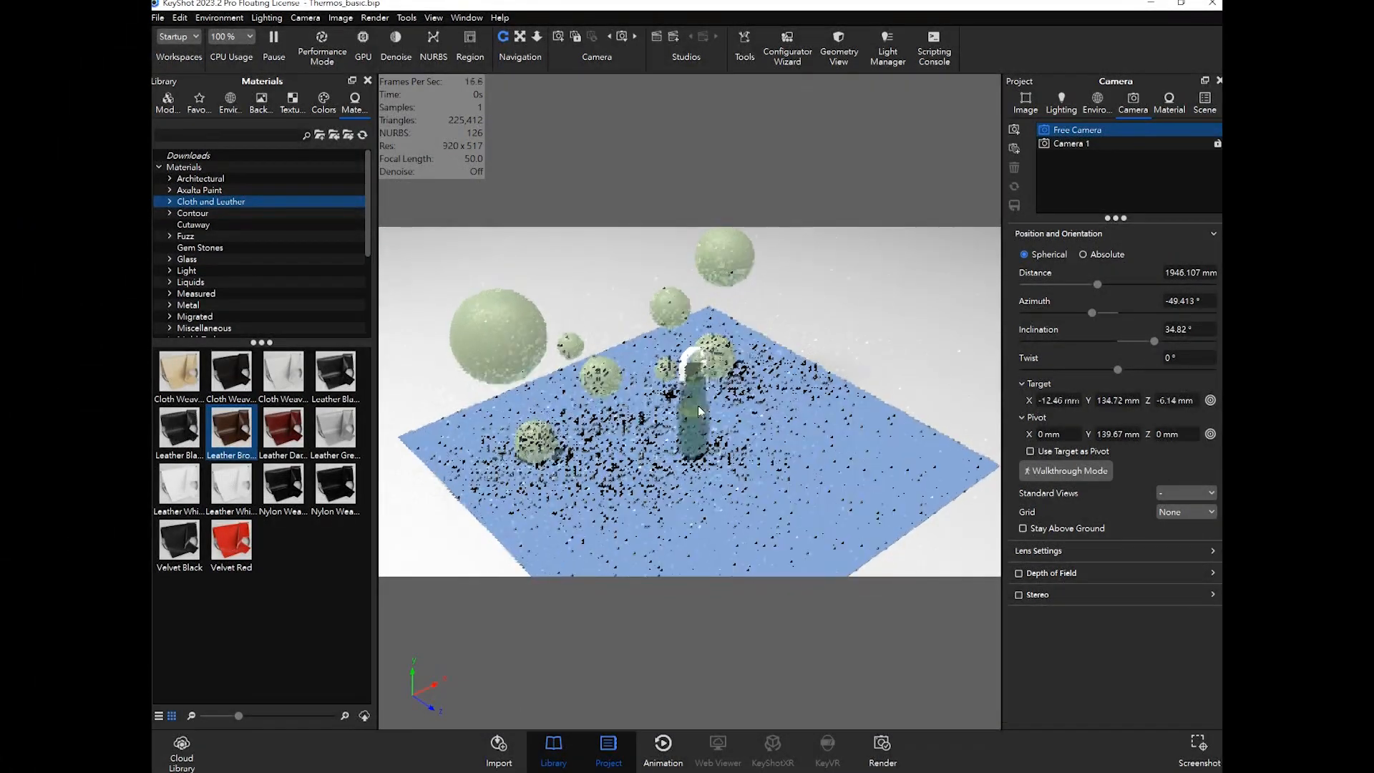
middle_click_drag(692, 415, 716, 400)
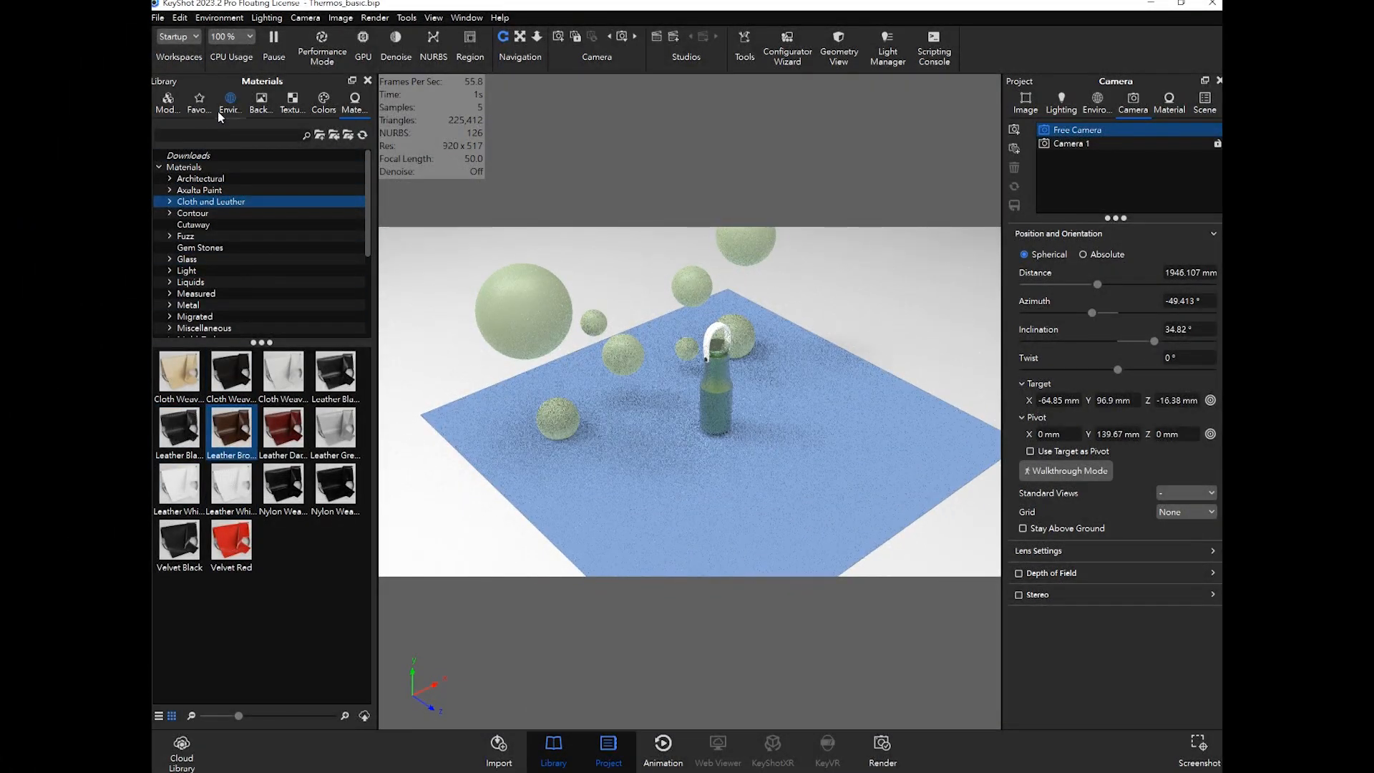
Step: Try adding a Plane from the geometry models beside the blue ground plane, and delete the added plane
left_click(168, 103)
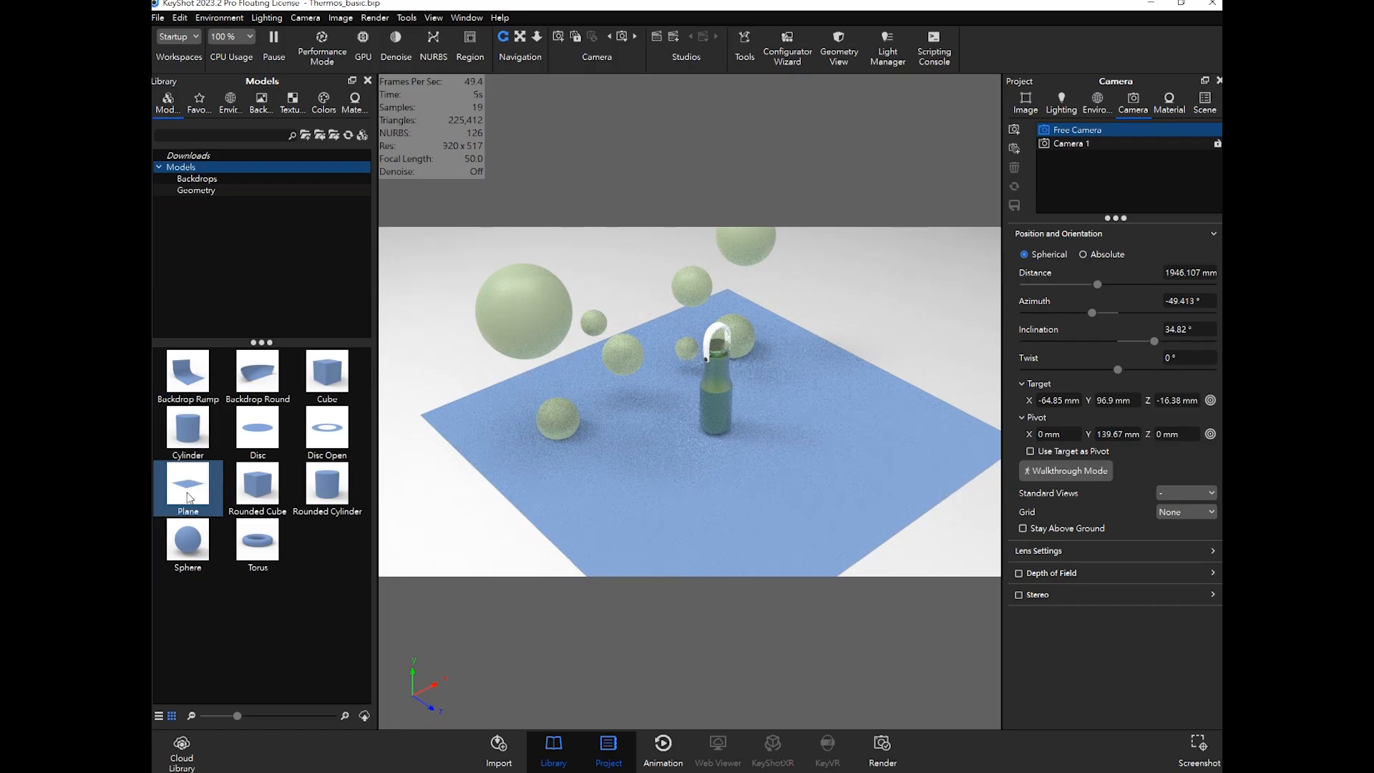
mouse_move(191, 496)
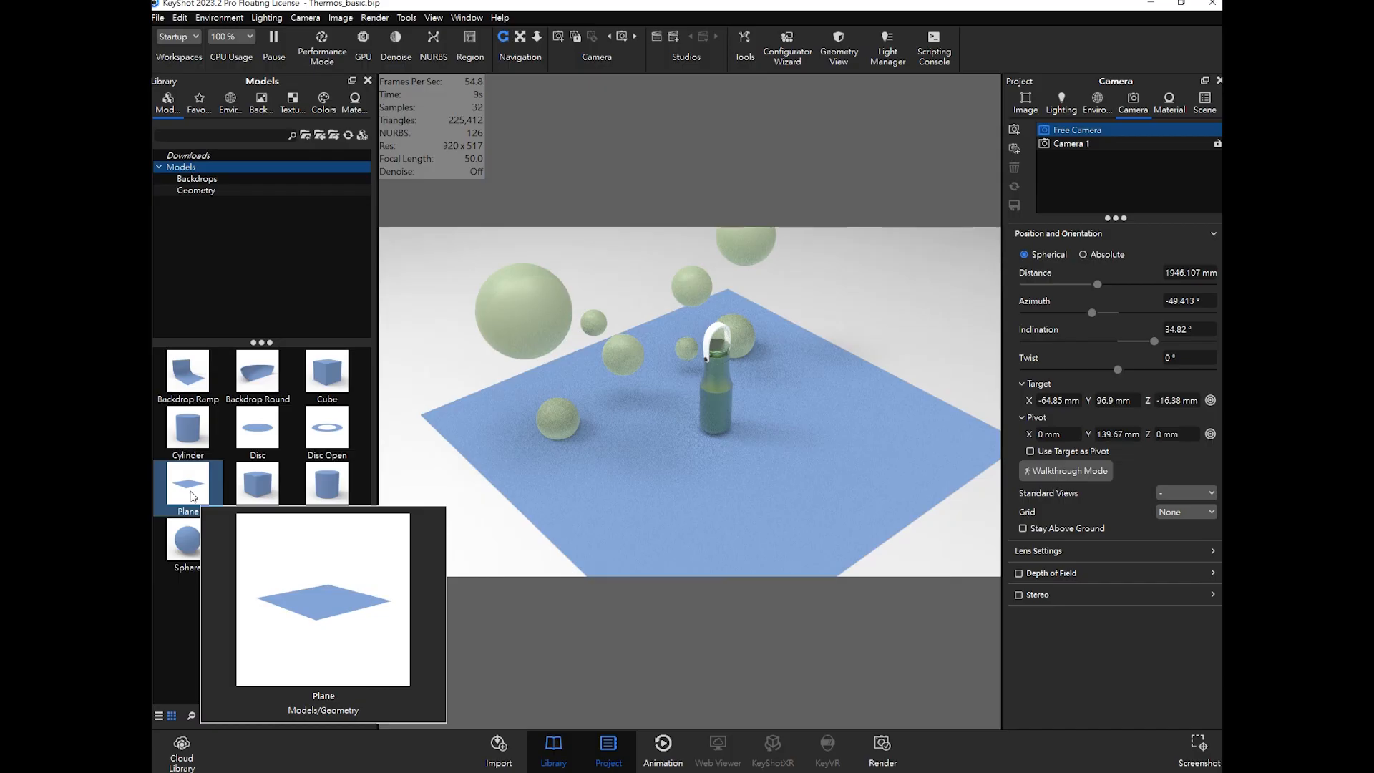
left_click_drag(188, 485, 903, 343)
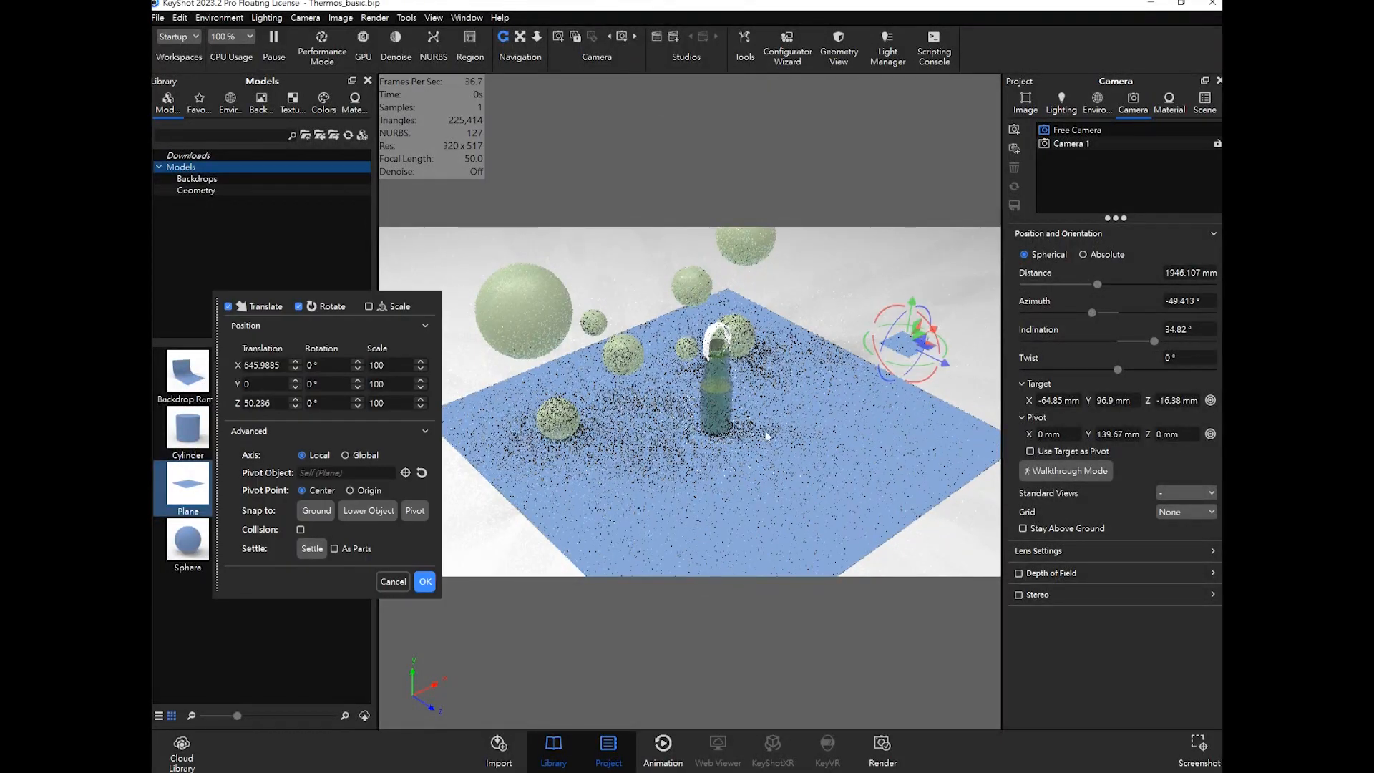
left_click(393, 582)
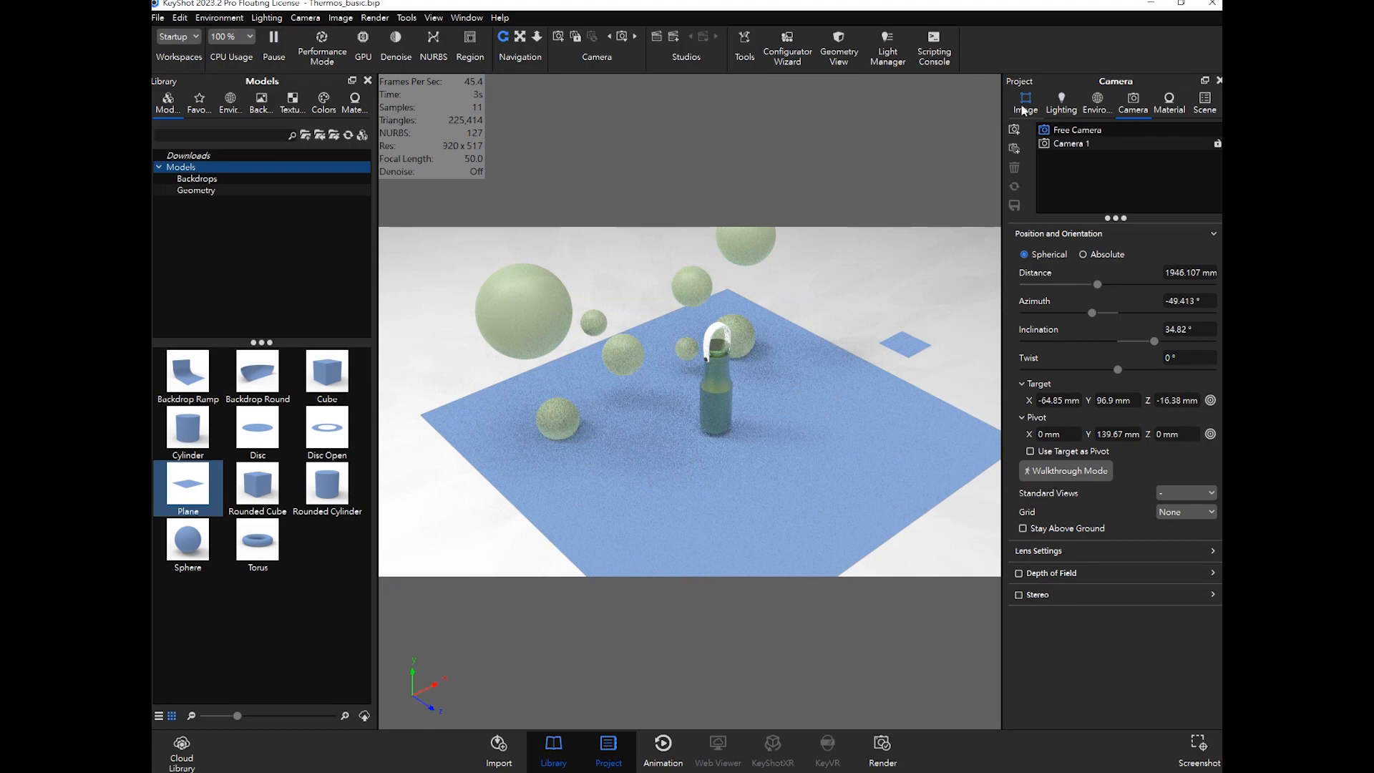
left_click(1204, 102)
left_click(917, 347)
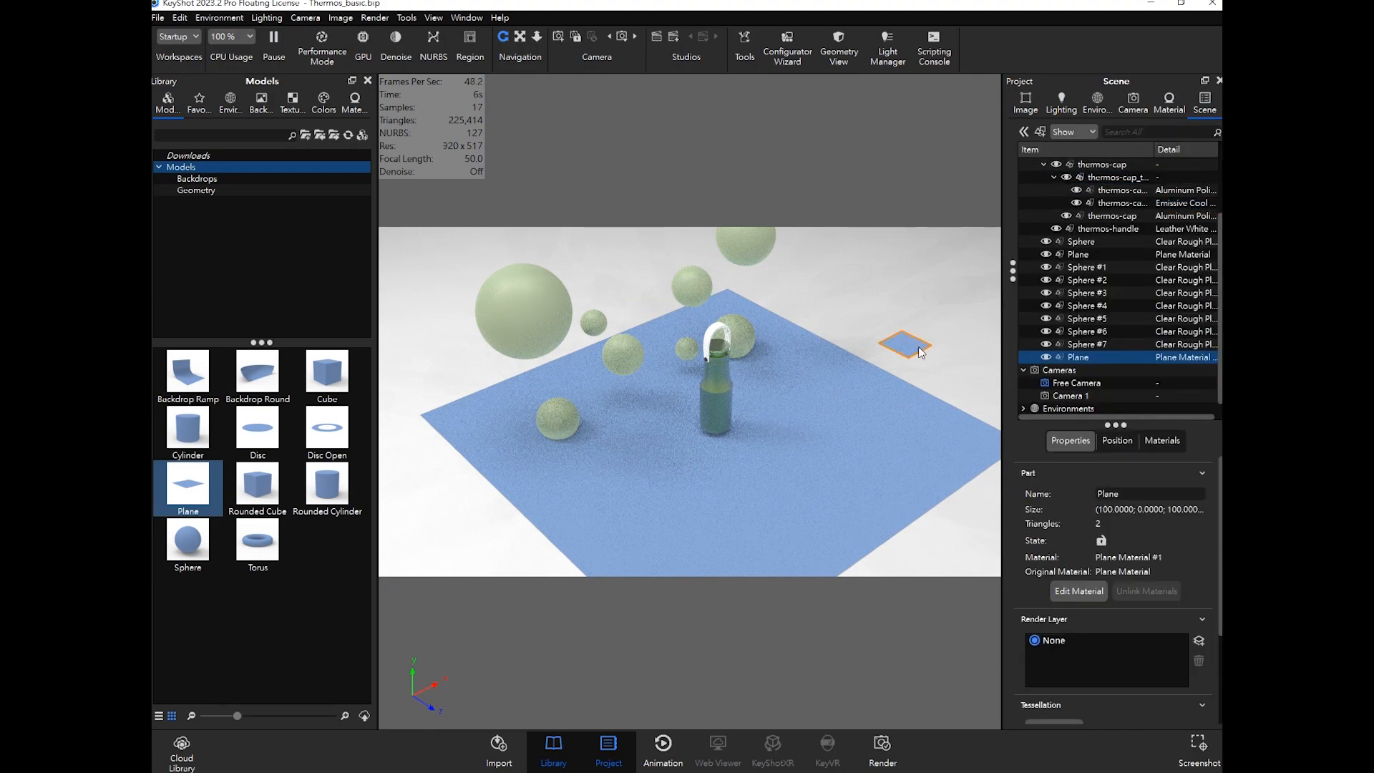
key("Delete")
left_click(703, 401)
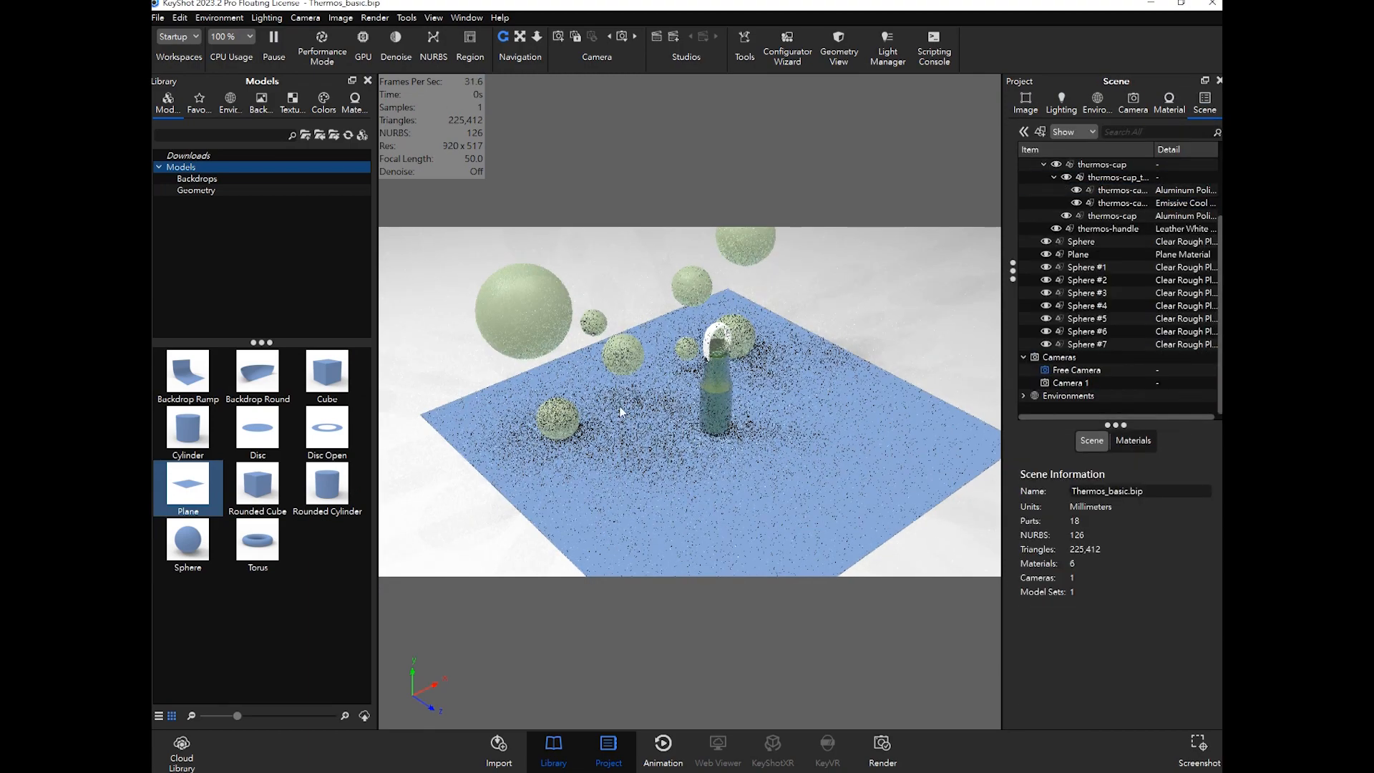
Step: Open the Liquids category in the material library
left_click_drag(817, 391, 779, 358)
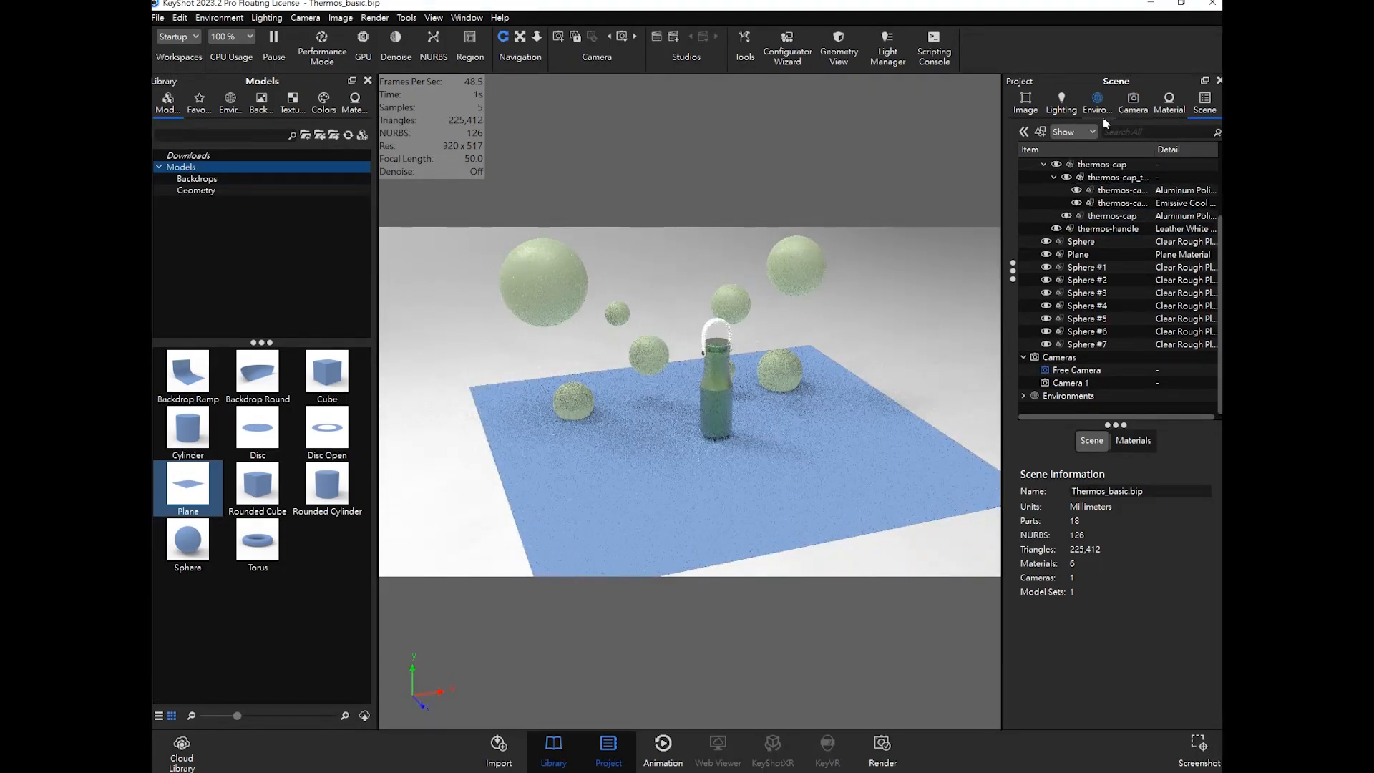
left_click_drag(783, 396, 466, 328)
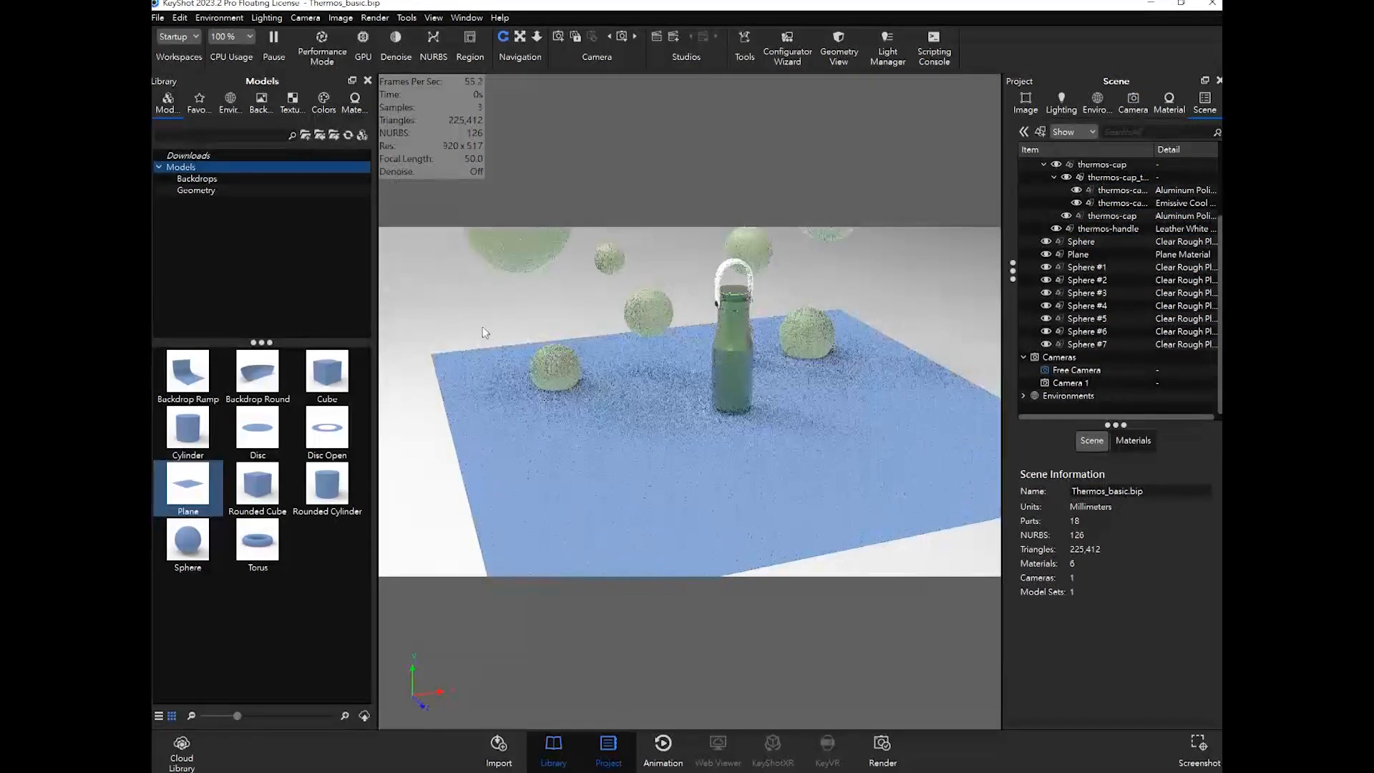
left_click(356, 107)
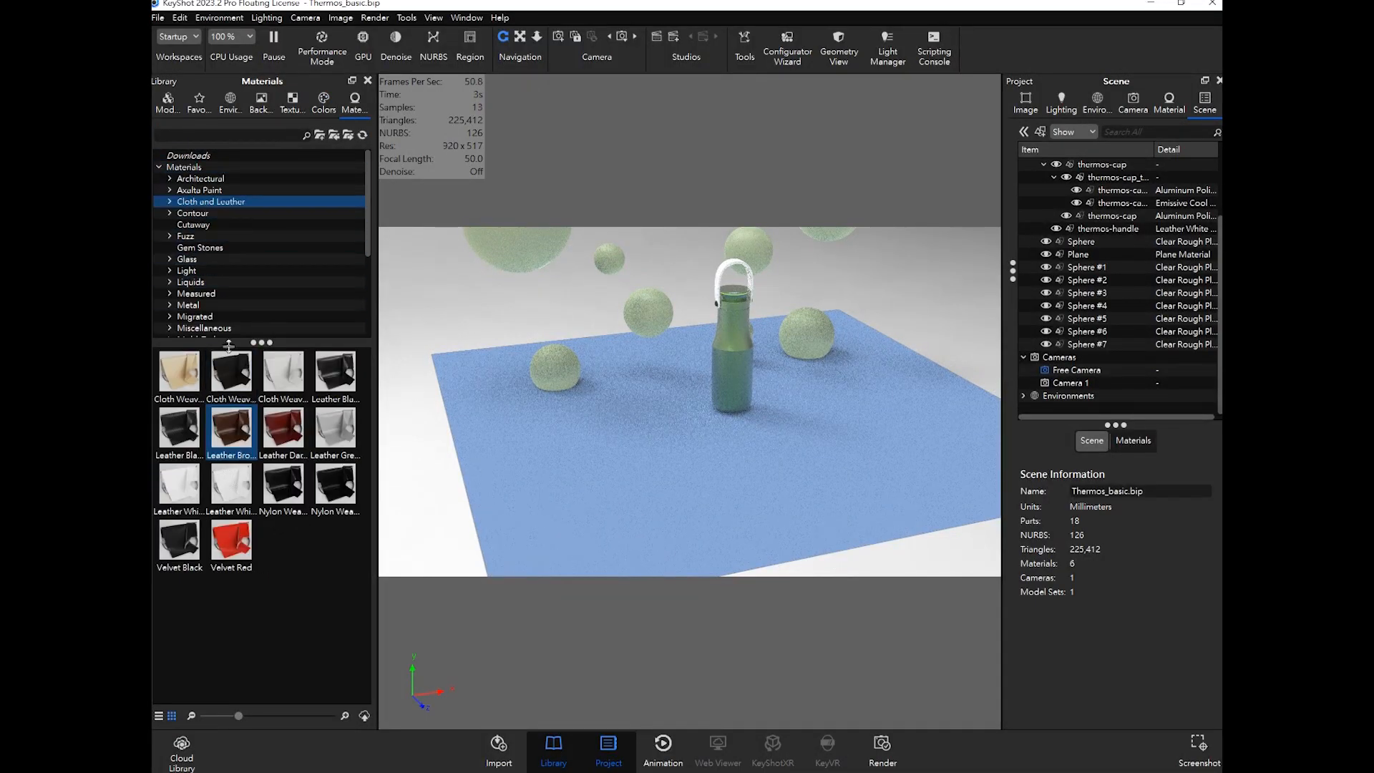
left_click(192, 283)
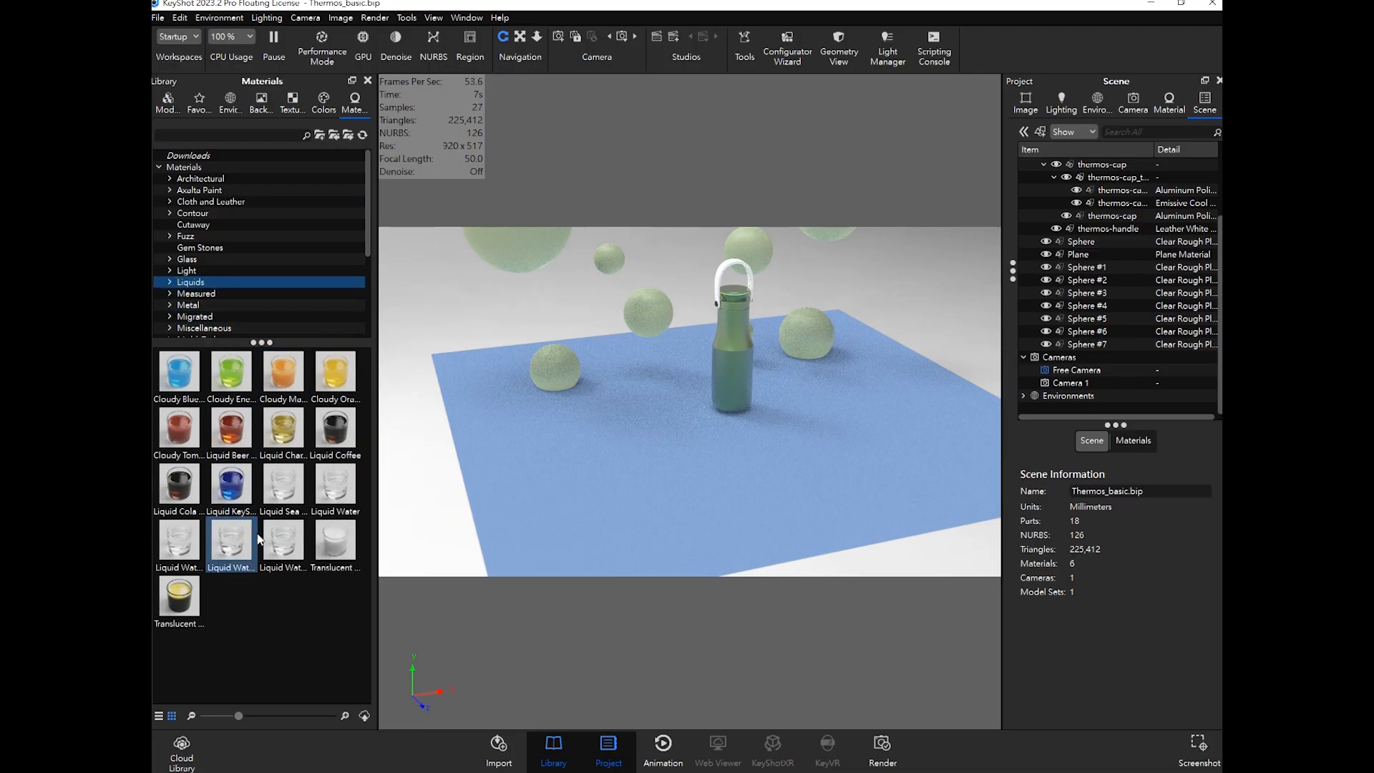
Step: Try the Liquid Water material on the ground plane and inspect its material graph
mouse_move(334, 492)
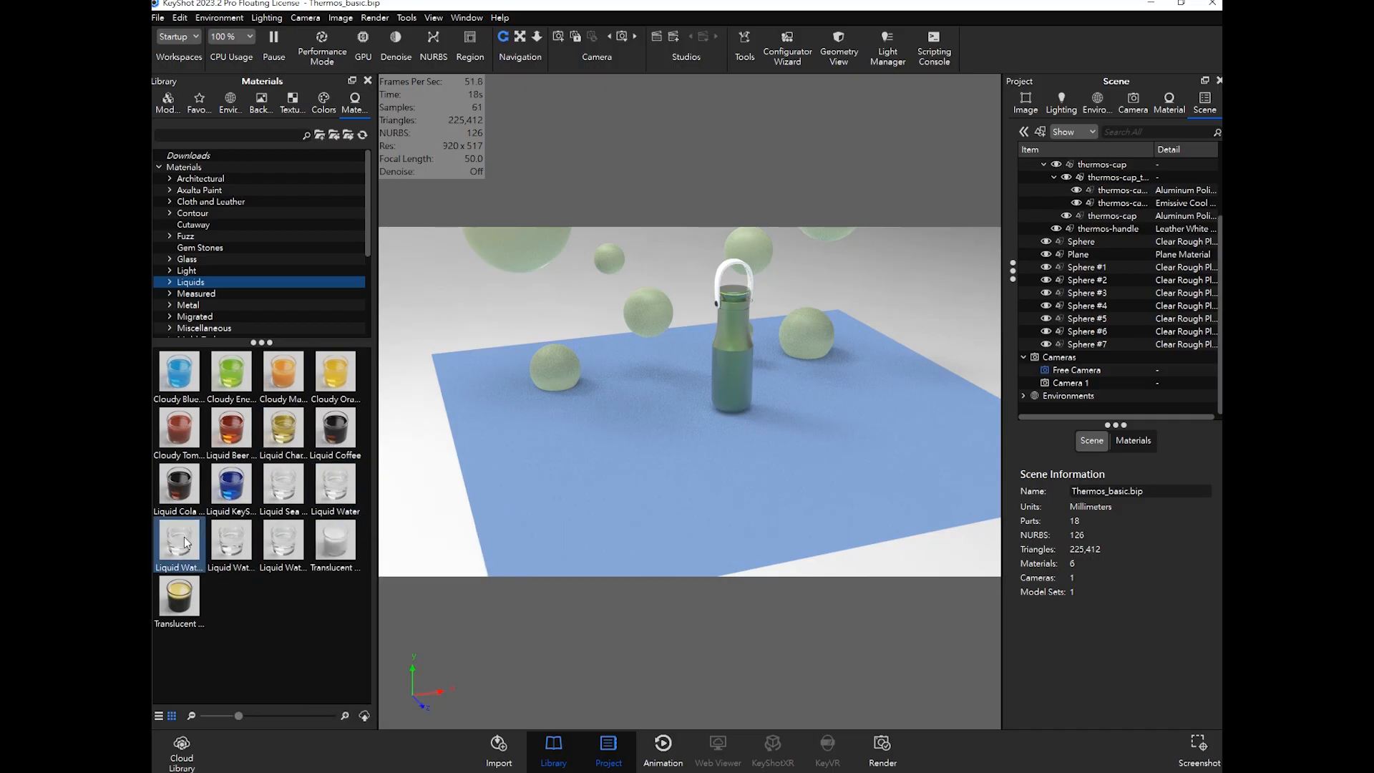
mouse_move(186, 543)
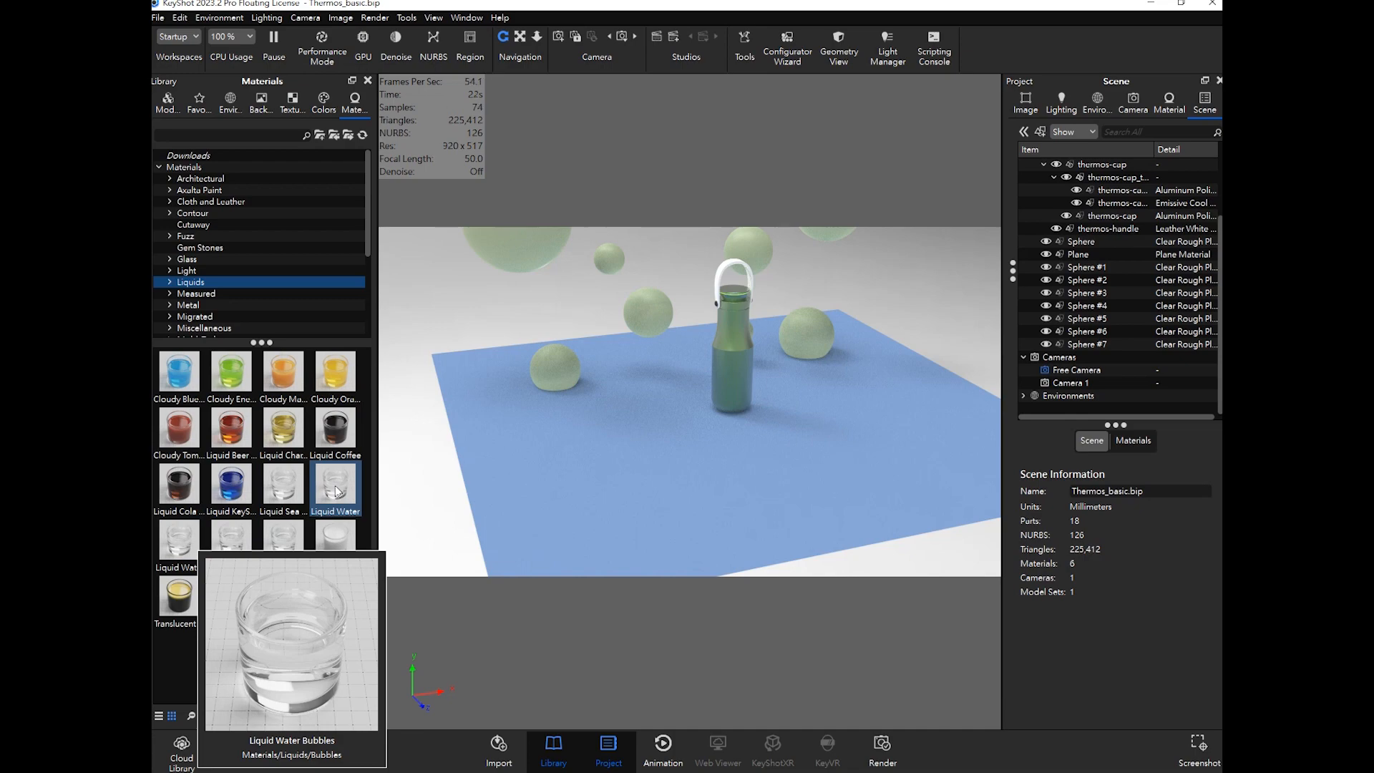
left_click_drag(338, 491, 873, 426)
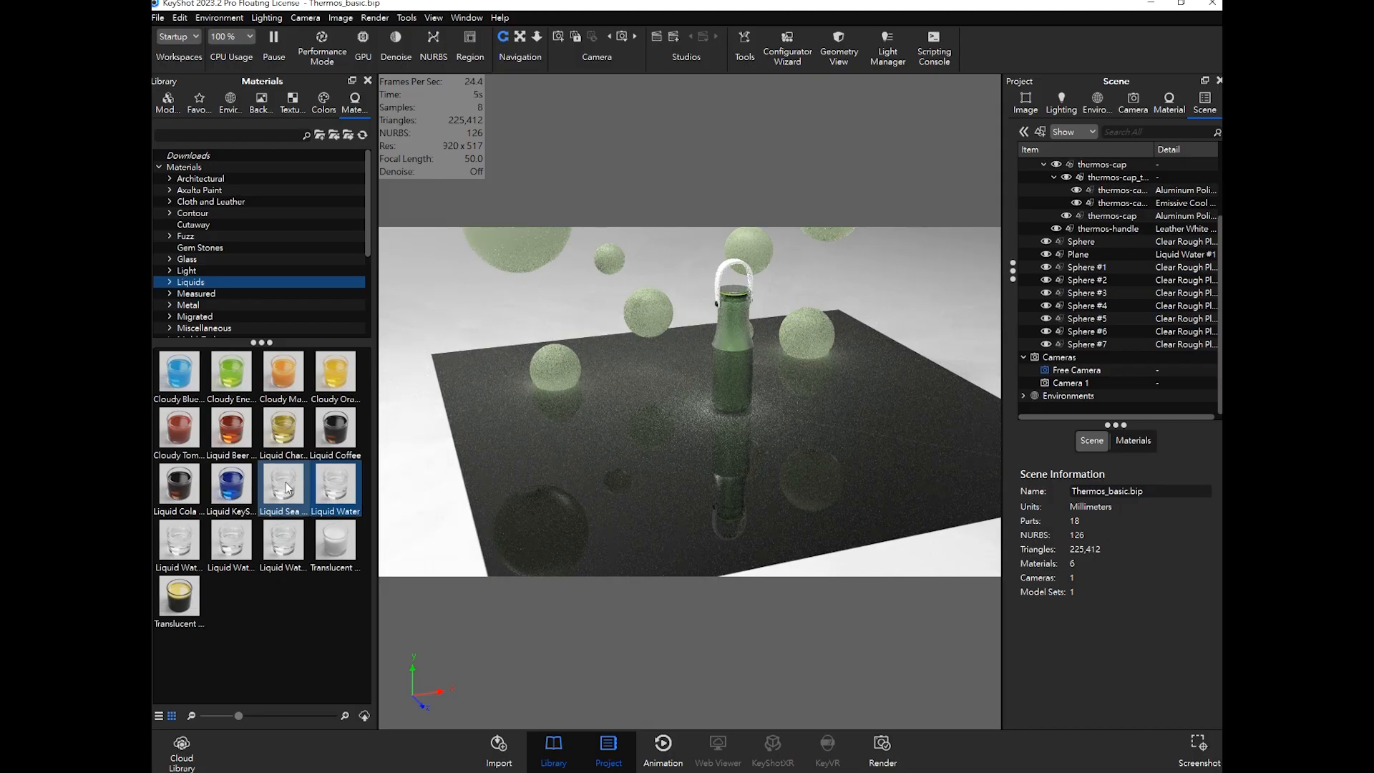
mouse_move(287, 488)
double_click(724, 459)
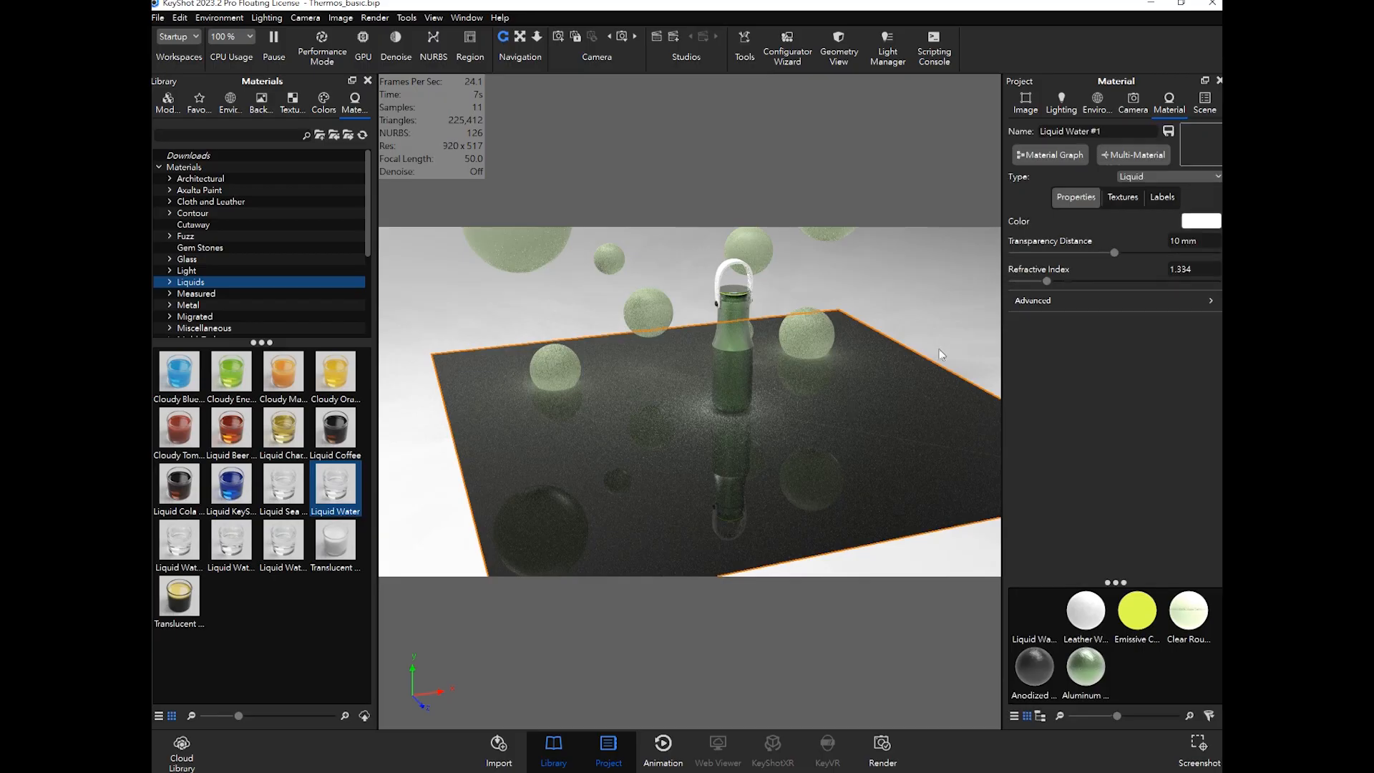
left_click(1067, 154)
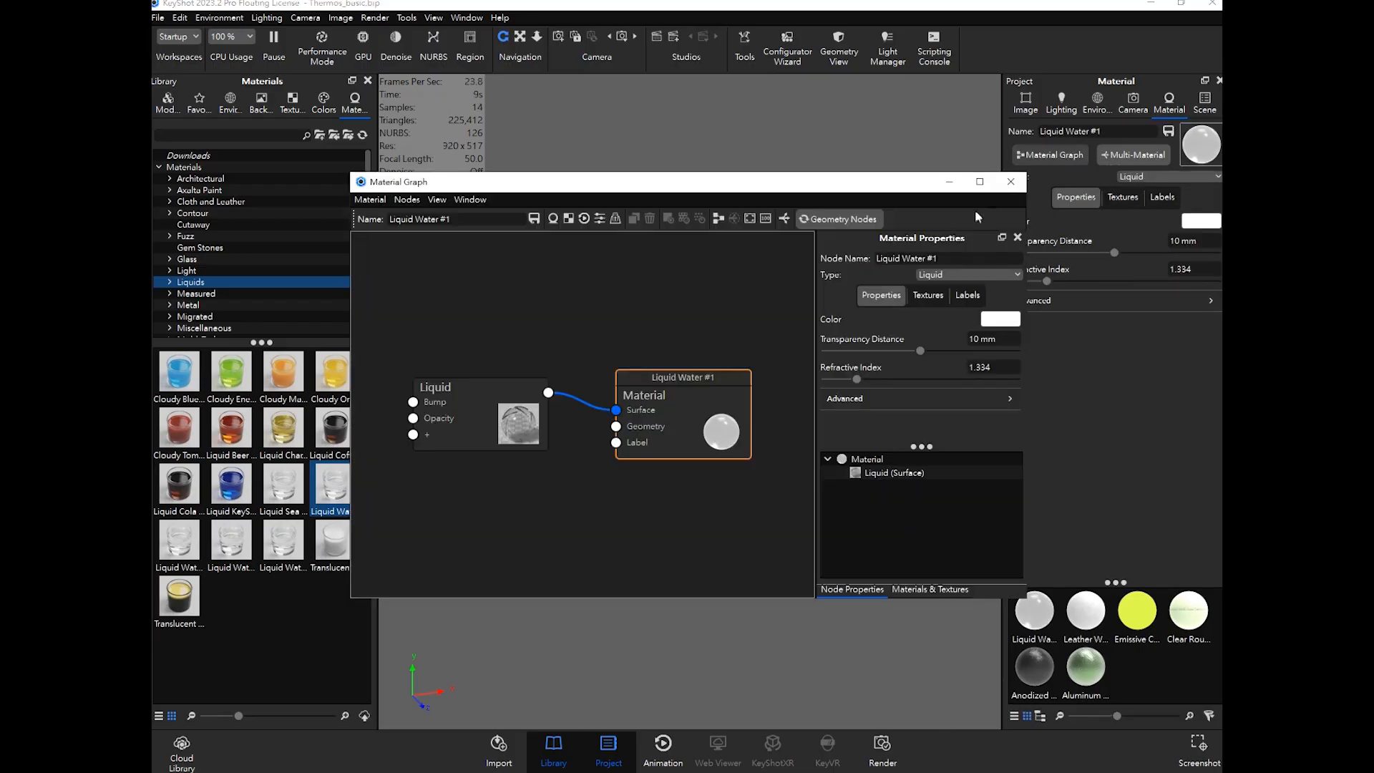
left_click(1008, 184)
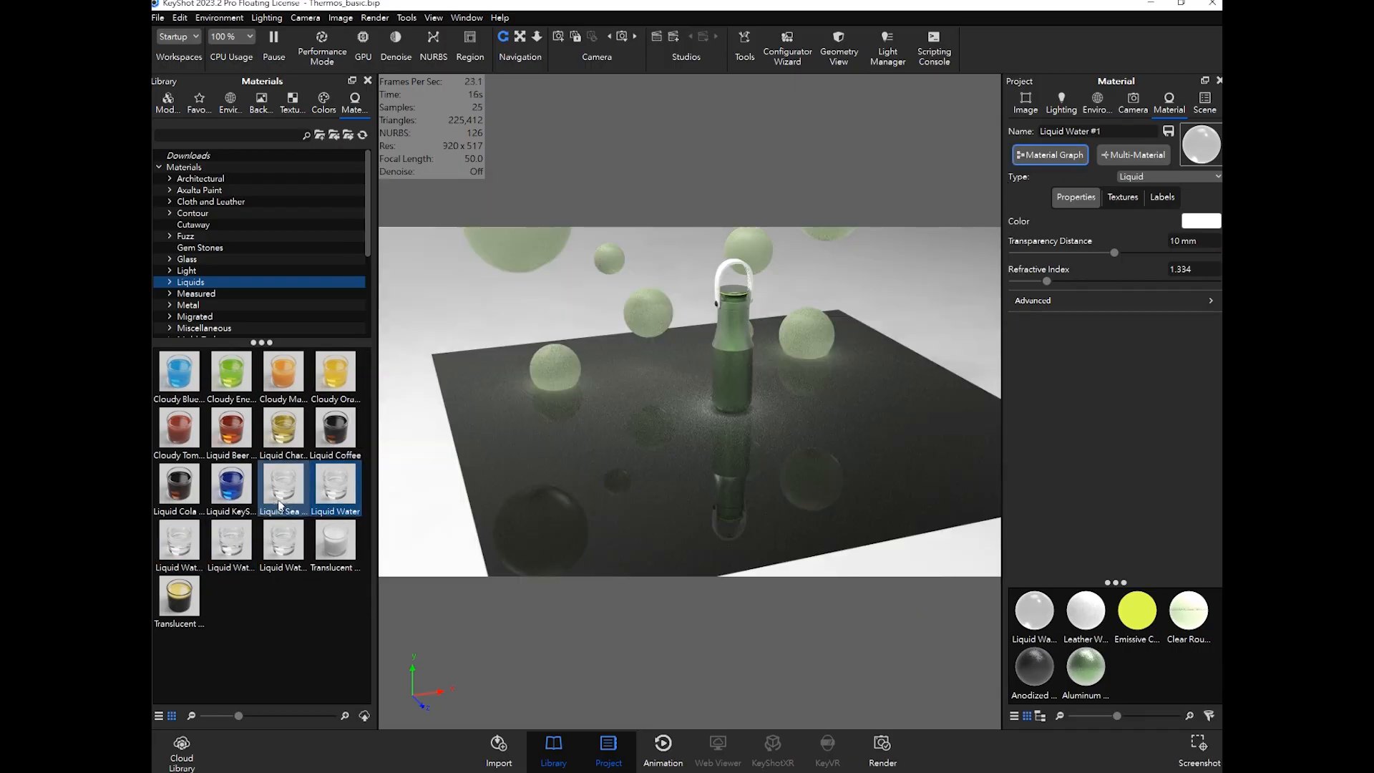
Step: Try the Liquid Sea Water Ripples Displace material on the ground plane and inspect the nodes in its material graph
left_click_drag(292, 492, 553, 486)
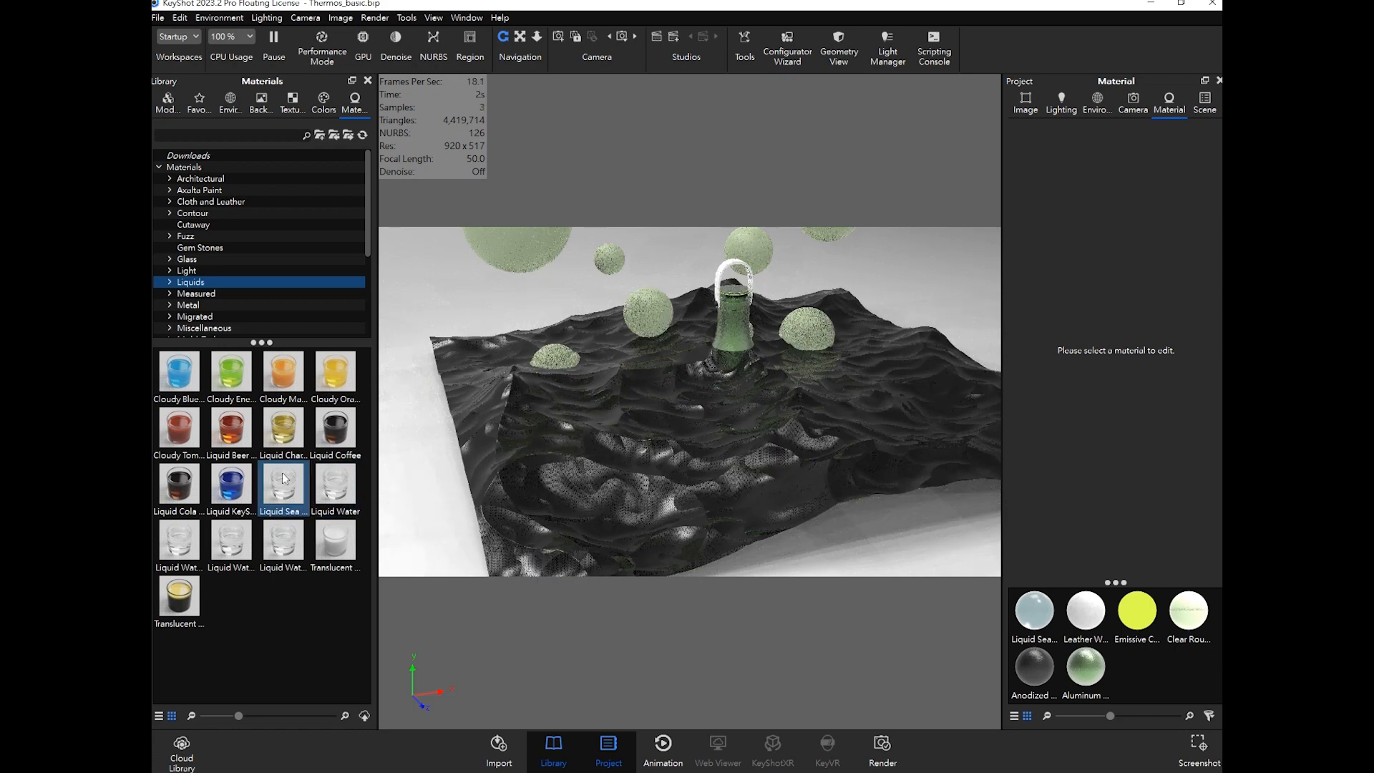
double_click(899, 389)
left_click(1050, 154)
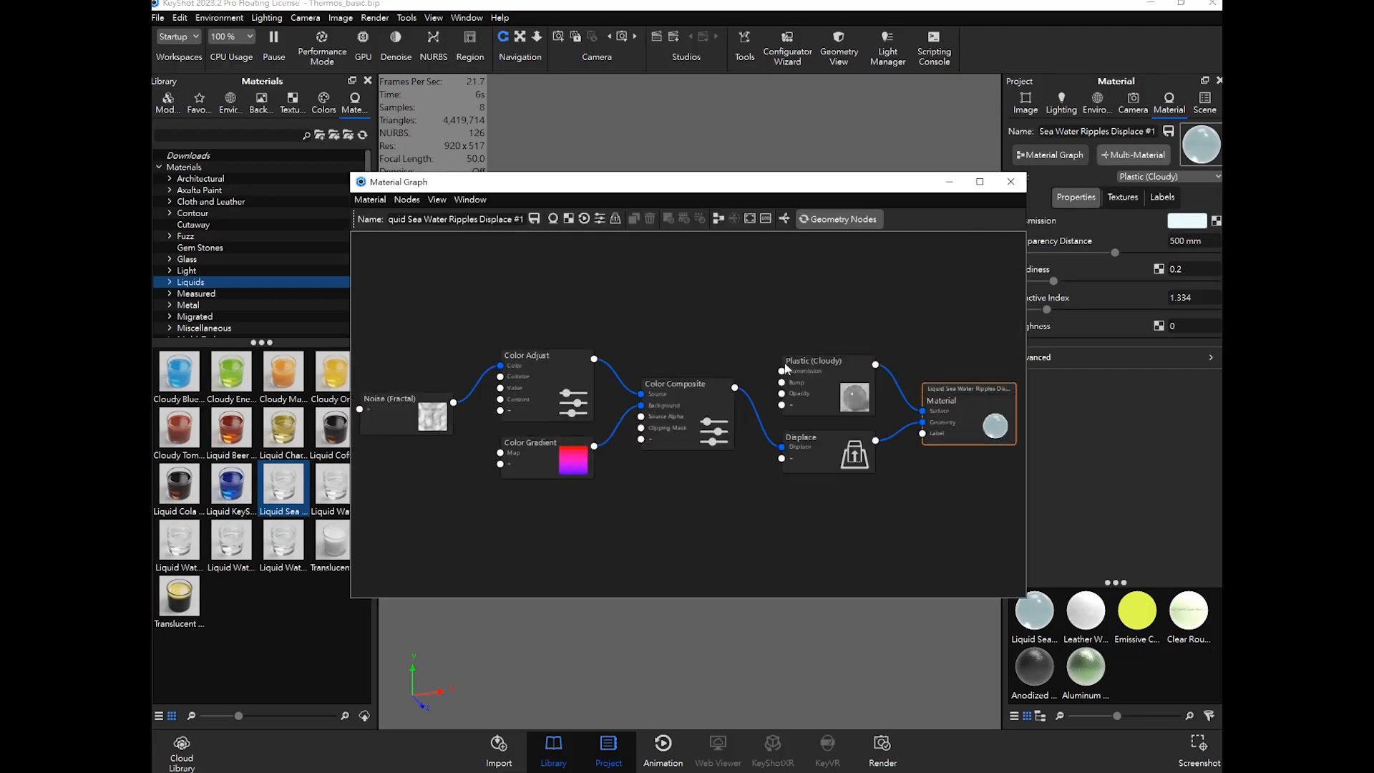
scroll(694, 430, "down", 5)
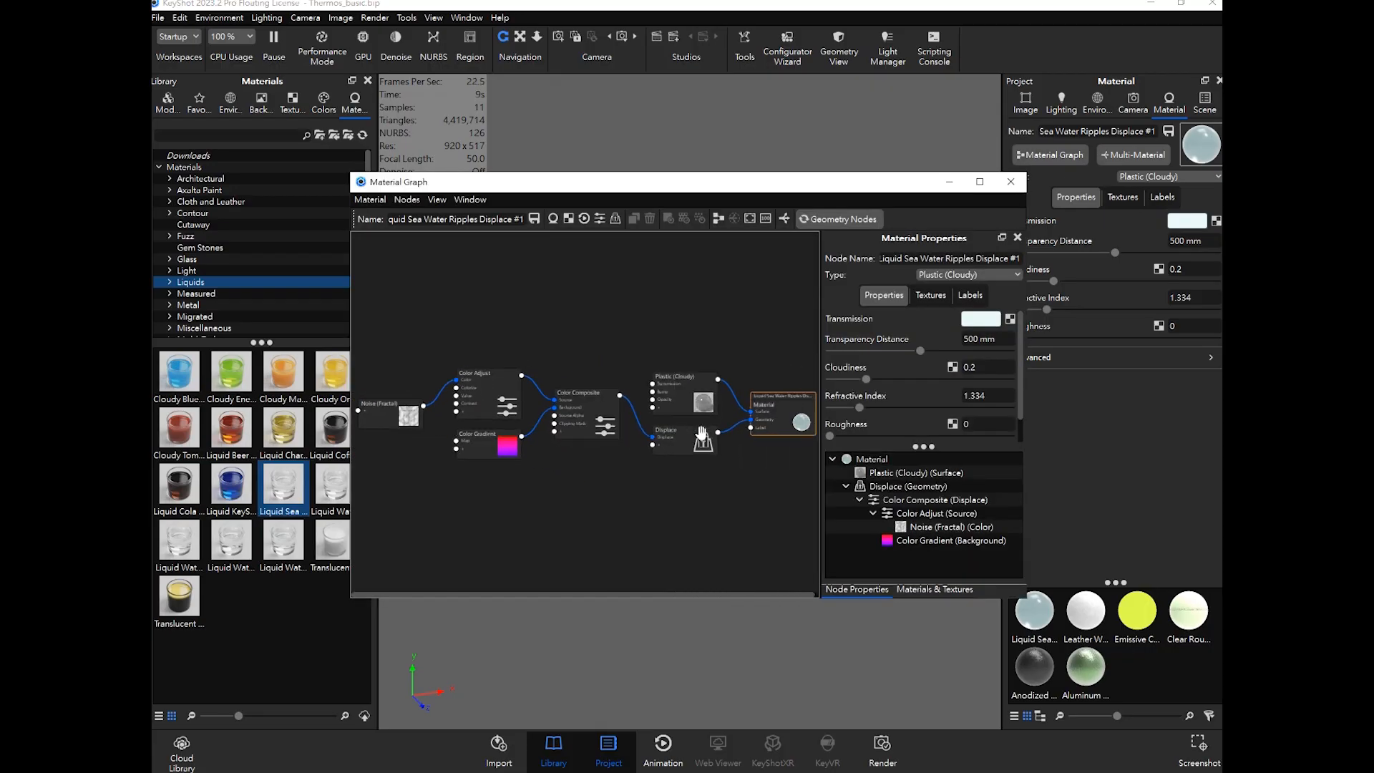
scroll(704, 433, "up", 3)
scroll(716, 430, "up", 1)
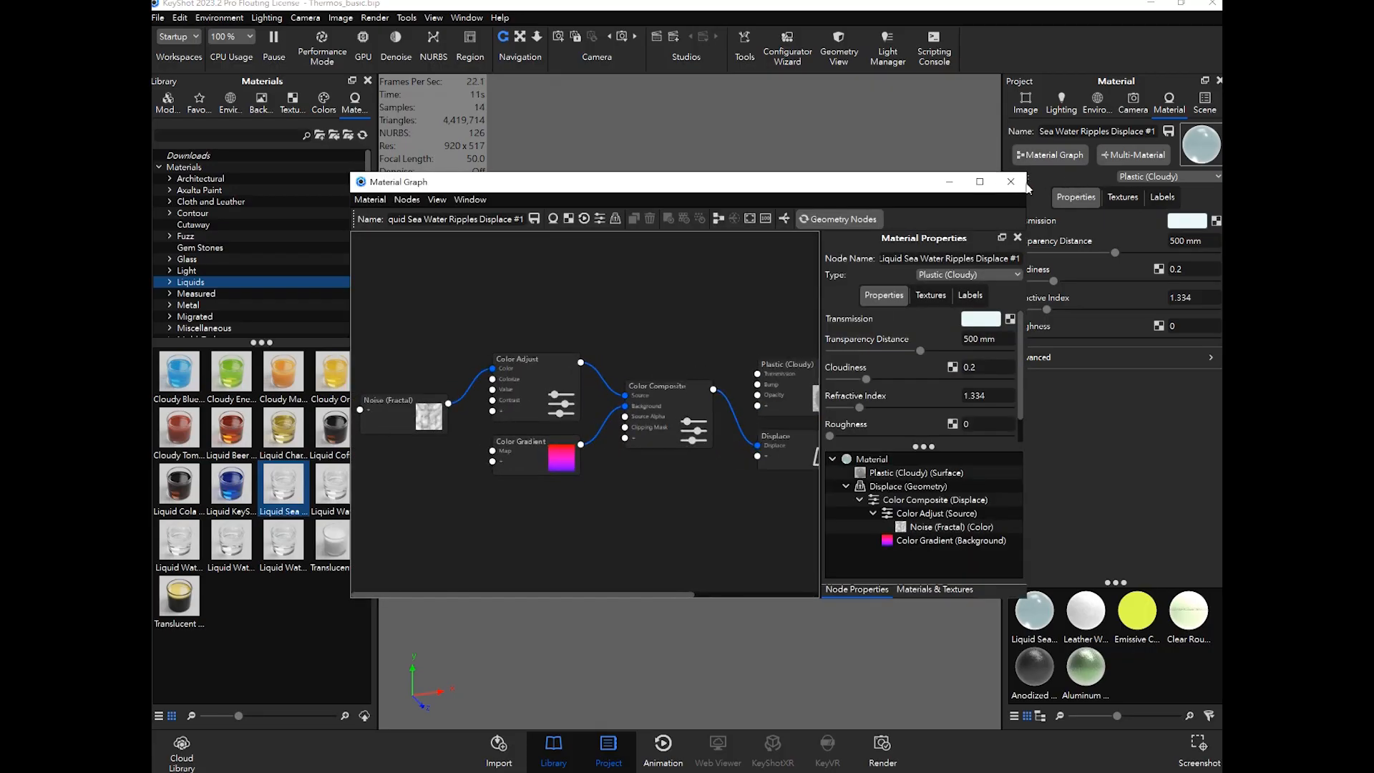
left_click(1010, 181)
Step: Try the Liquid Water Bubbles material on the ground plane and check its textures and properties
left_click_drag(187, 547, 672, 484)
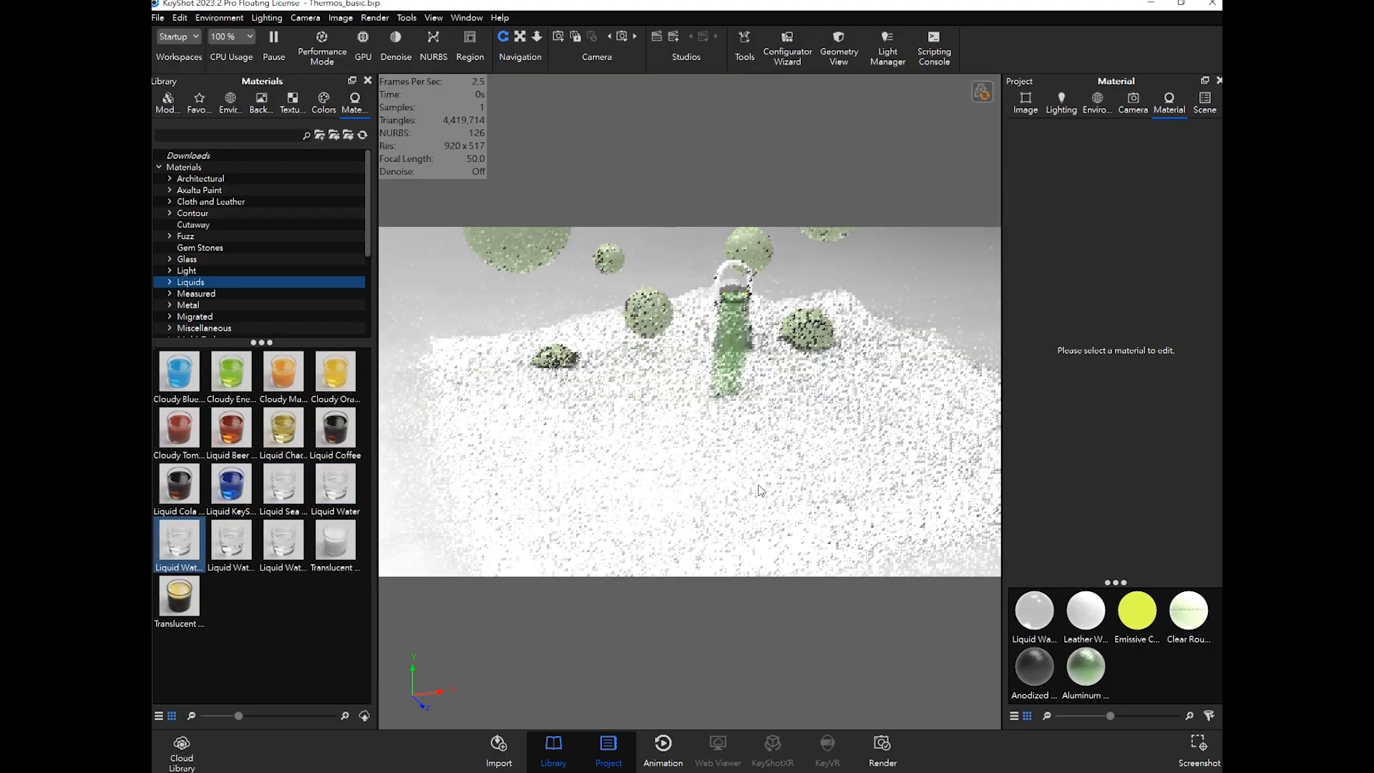
double_click(811, 446)
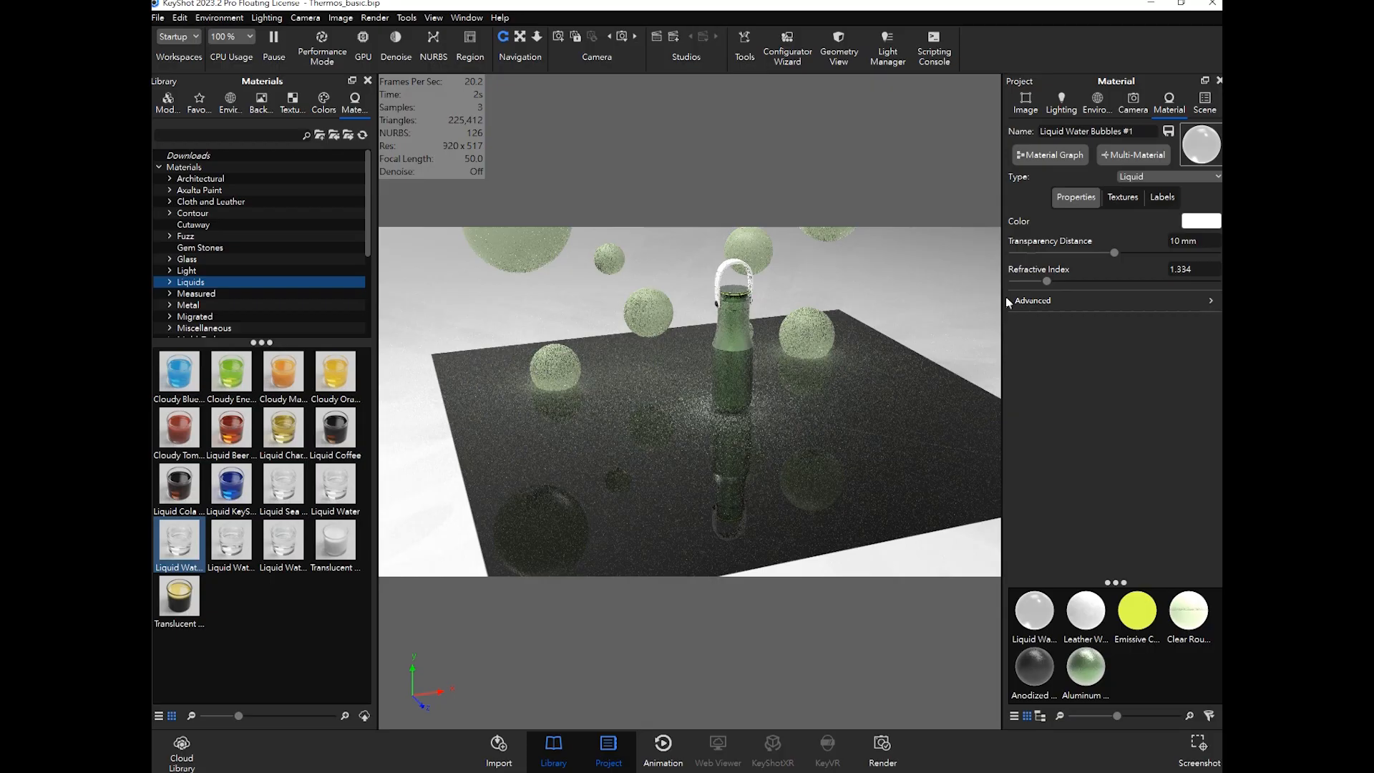
left_click(1114, 201)
left_click(1075, 197)
Step: Apply the Liquid Water Ripples material to the ground plane, inspect its material graph, and return to the scene tree
left_click_drag(231, 544, 605, 515)
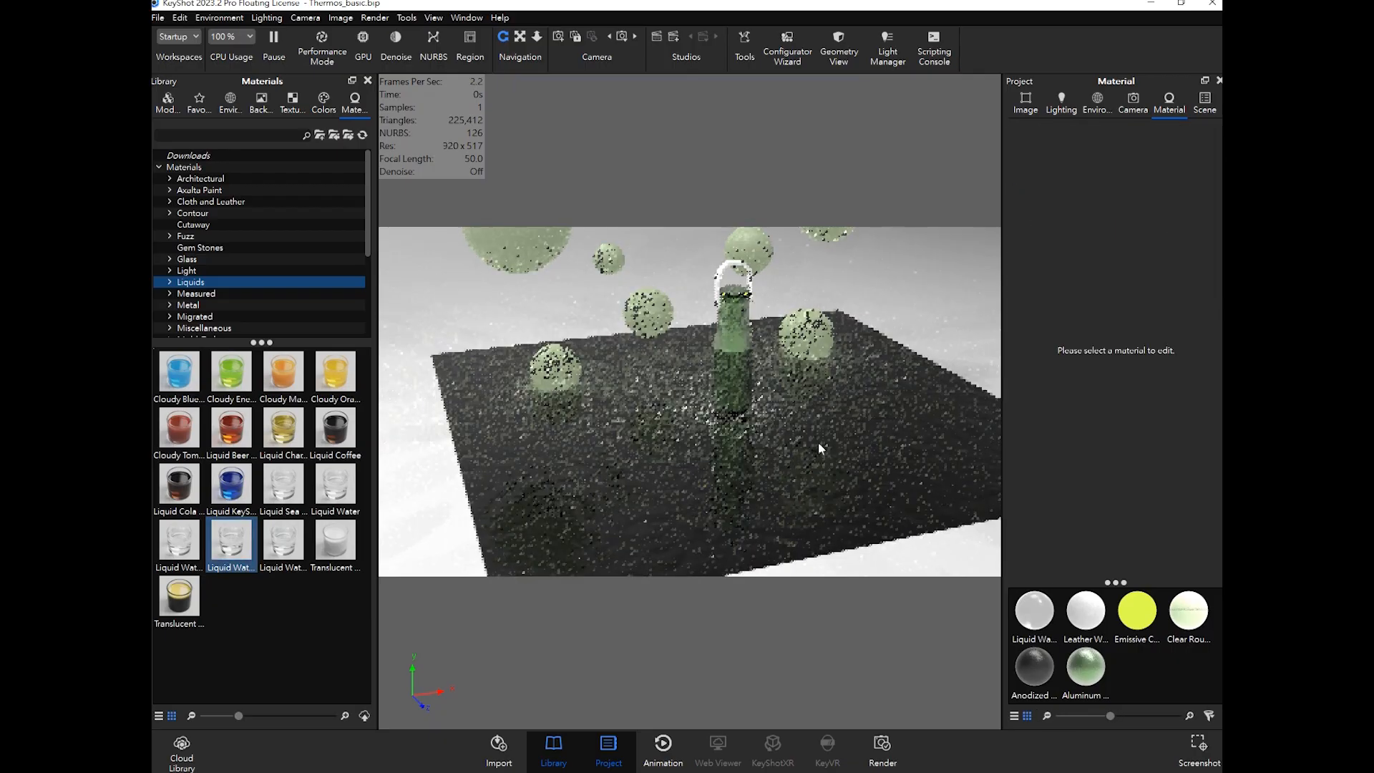
double_click(879, 451)
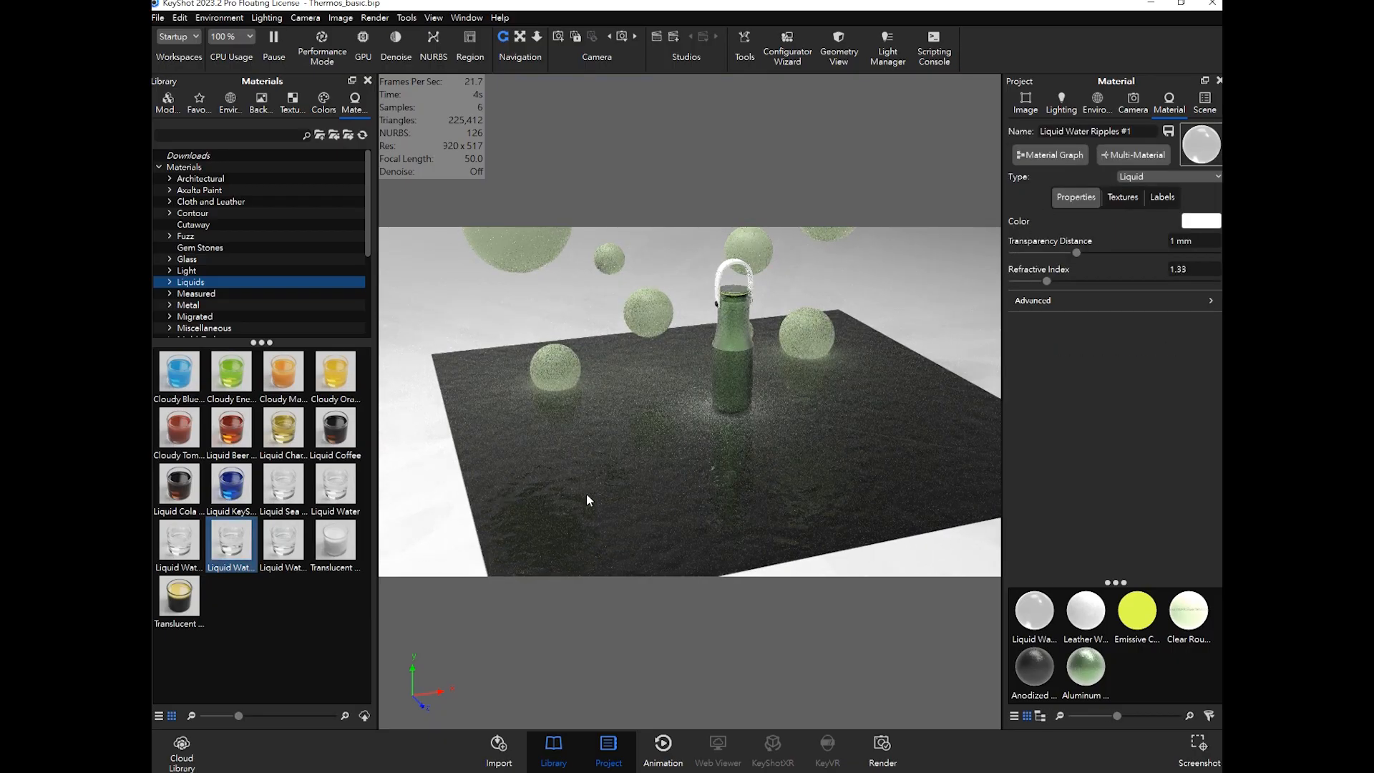
left_click(1066, 155)
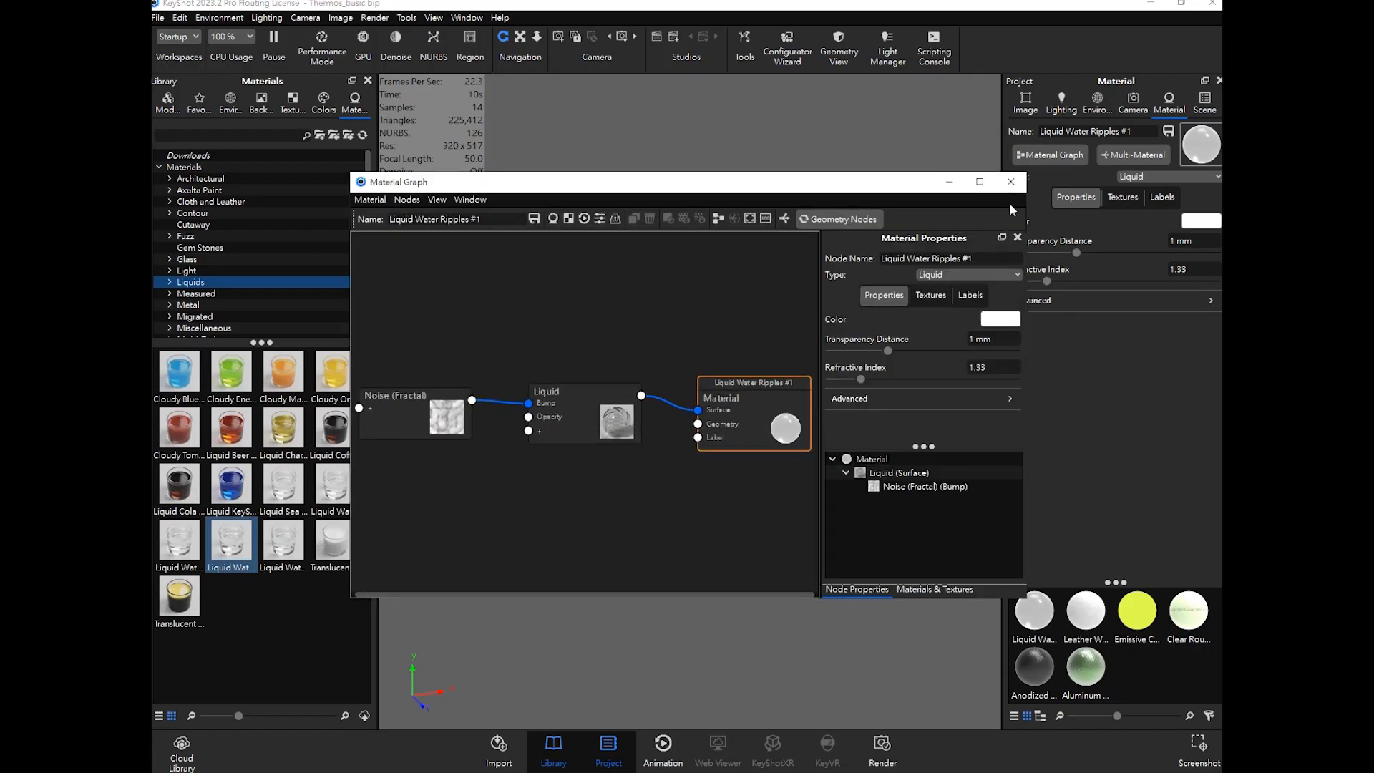
left_click(1010, 181)
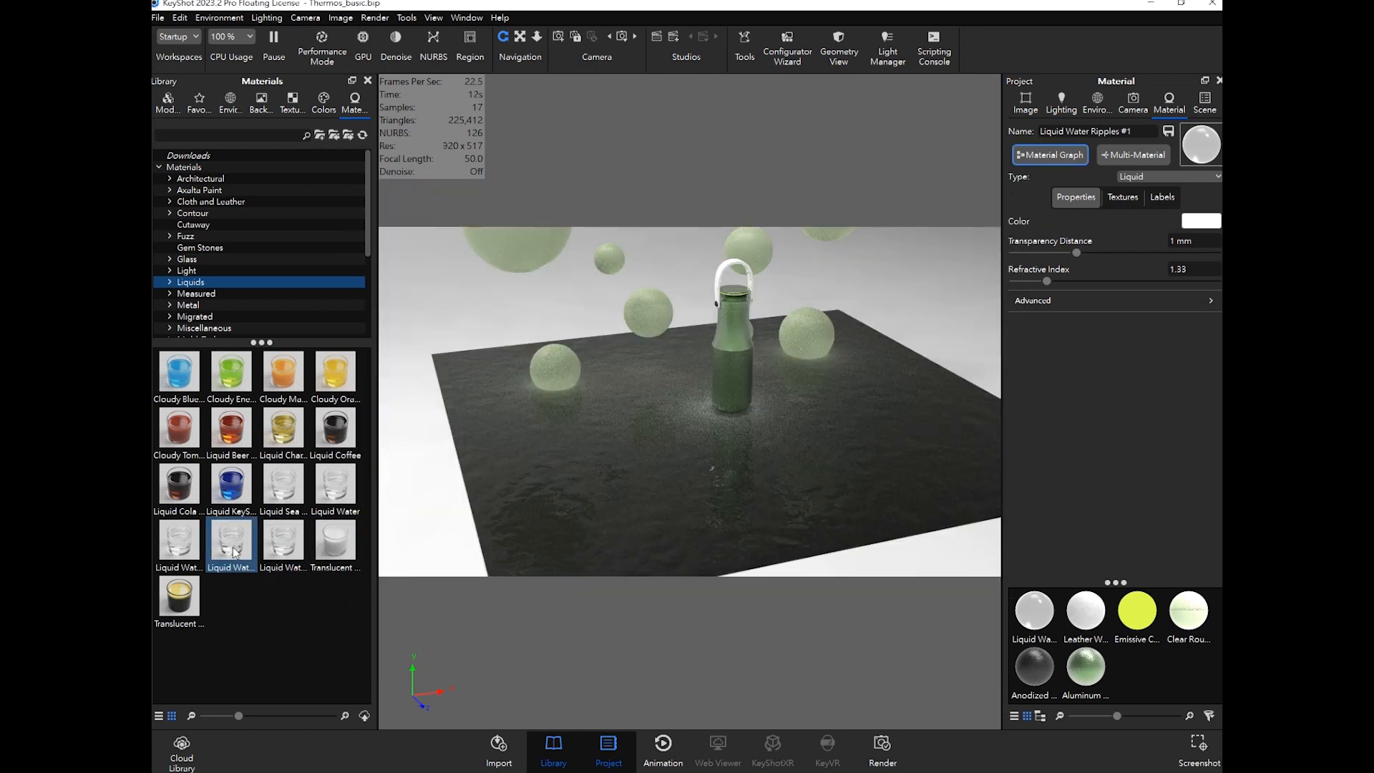
mouse_move(234, 551)
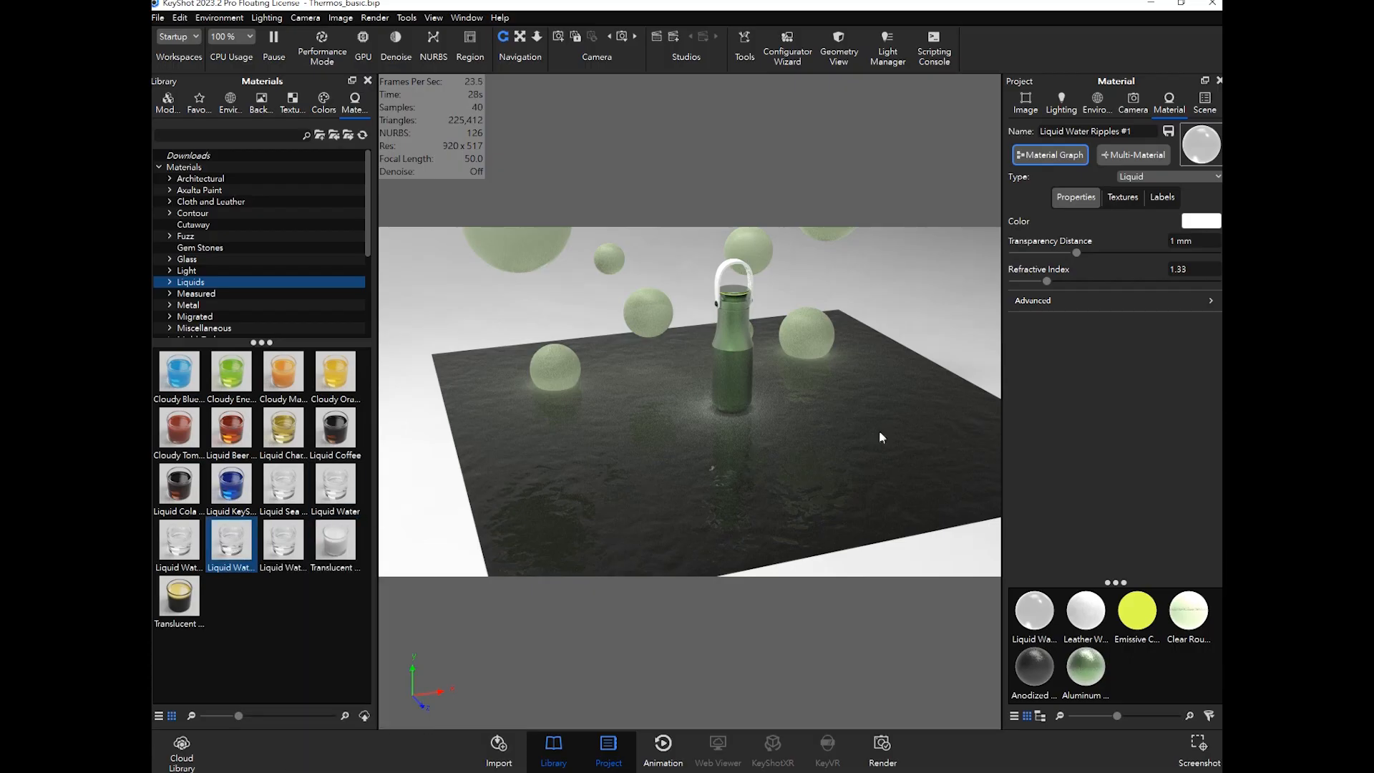
left_click(599, 493)
left_click(1205, 104)
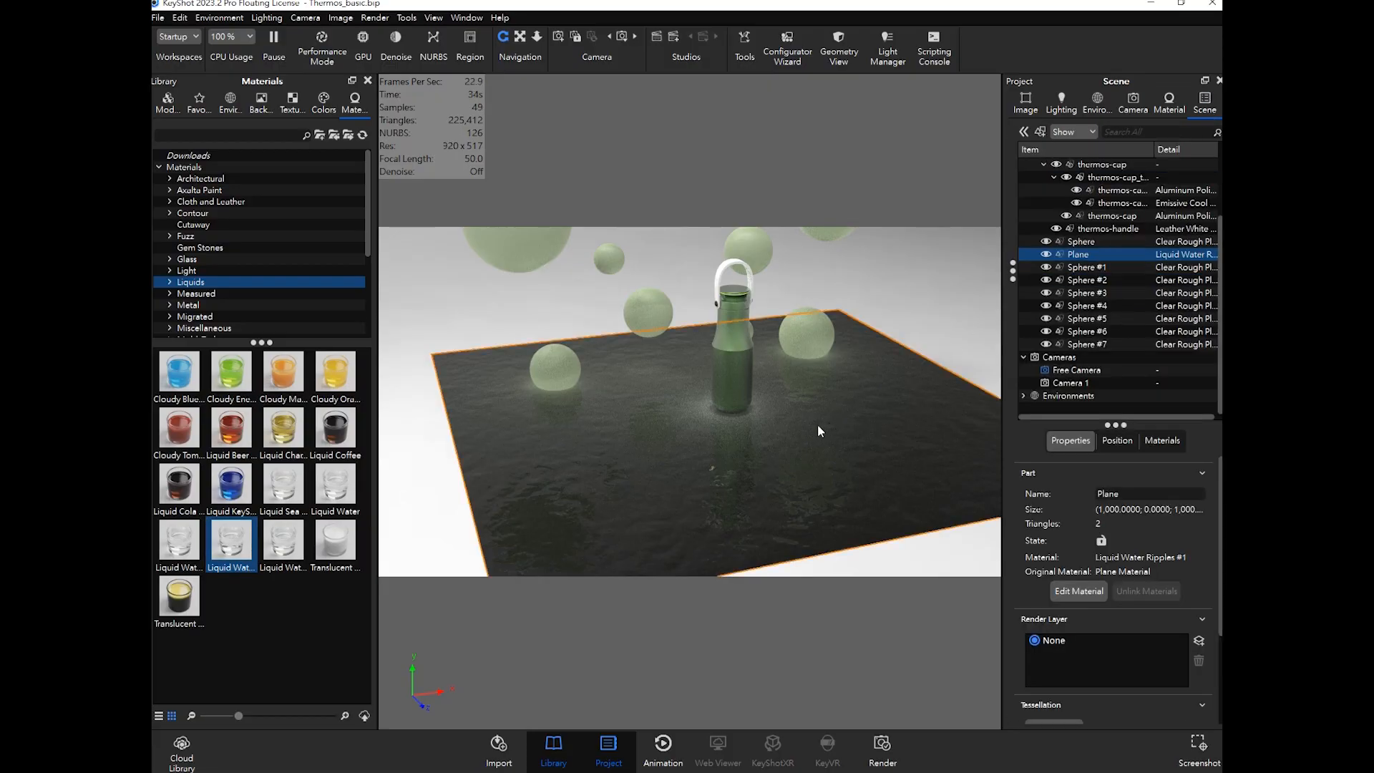
left_click(905, 329)
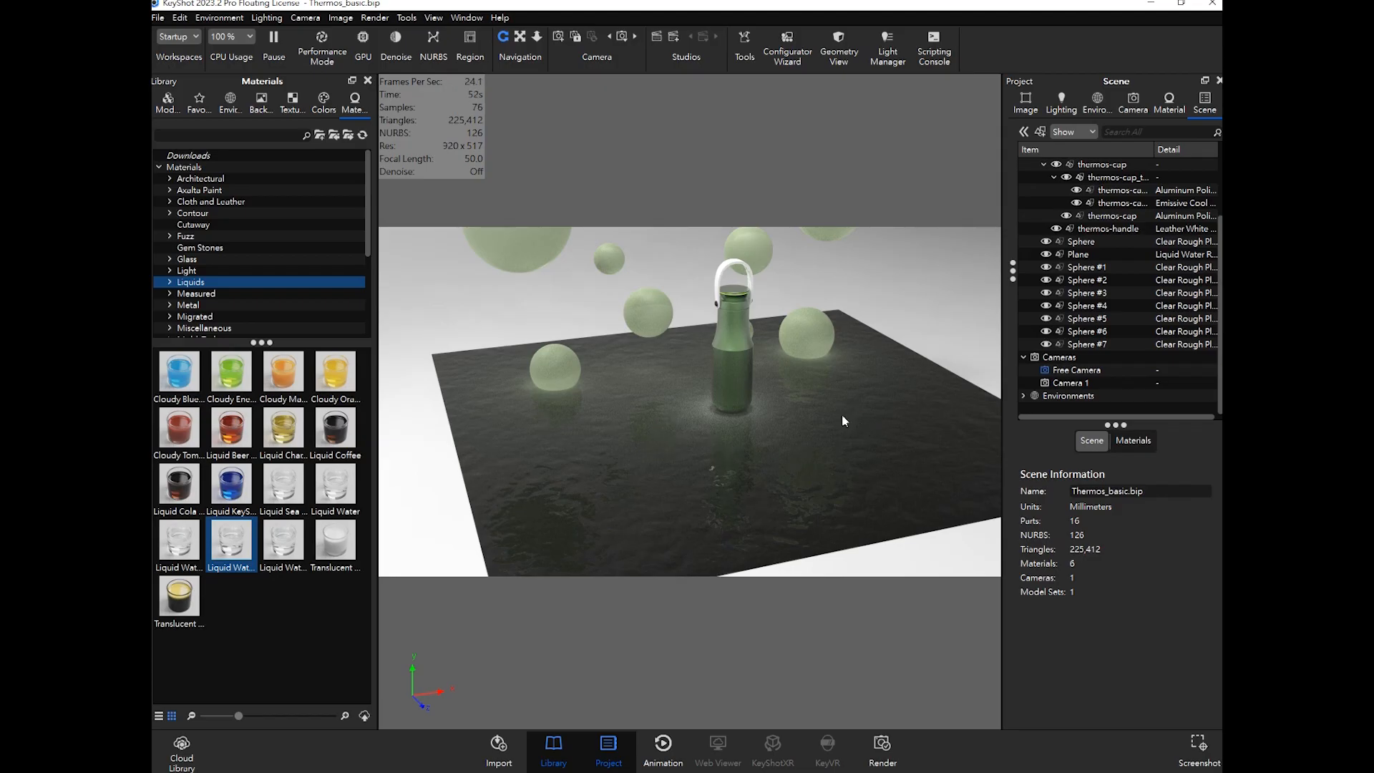
Step: Select all objects from thermos-all through Sphere #7 and raise them together about 515 mm along Y with the Move Tool
scroll(1114, 222, "up", 3)
left_click(1097, 204)
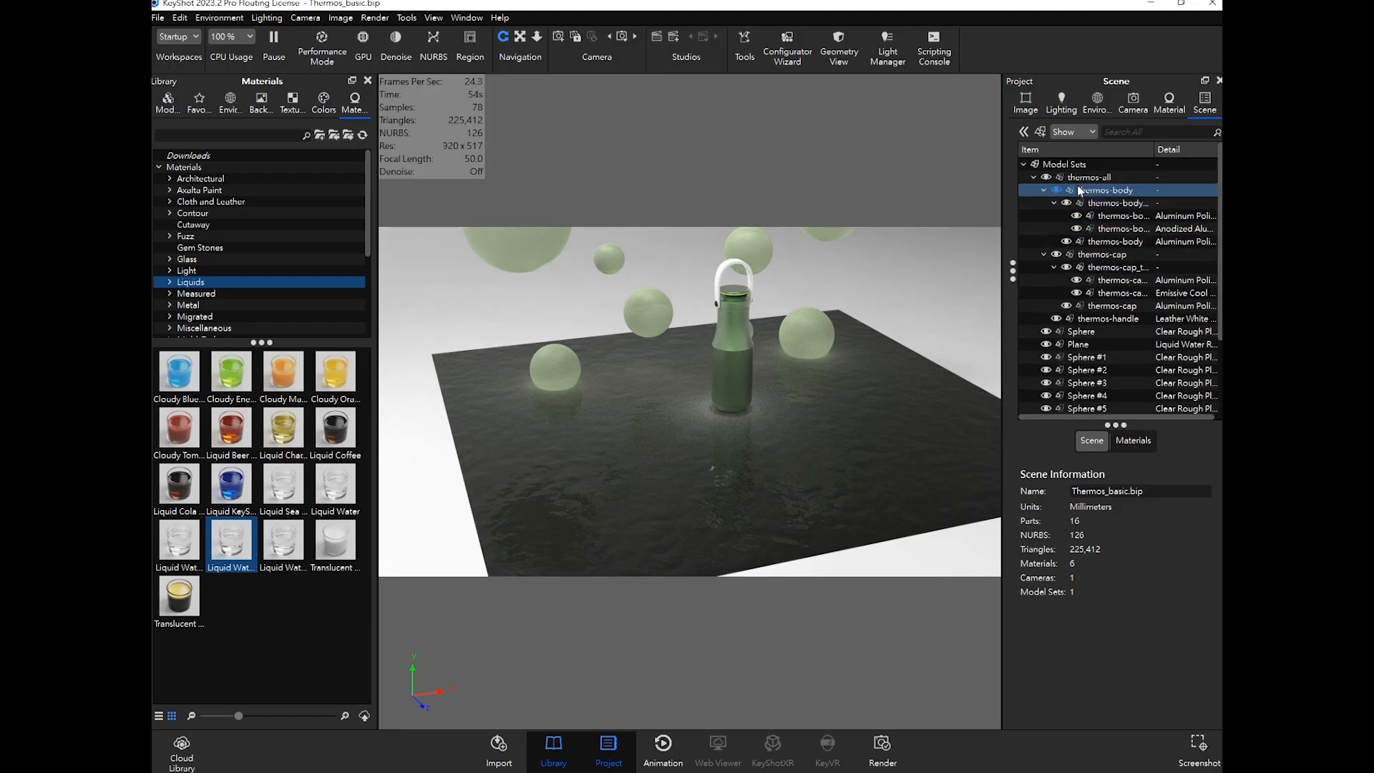
left_click(1091, 178)
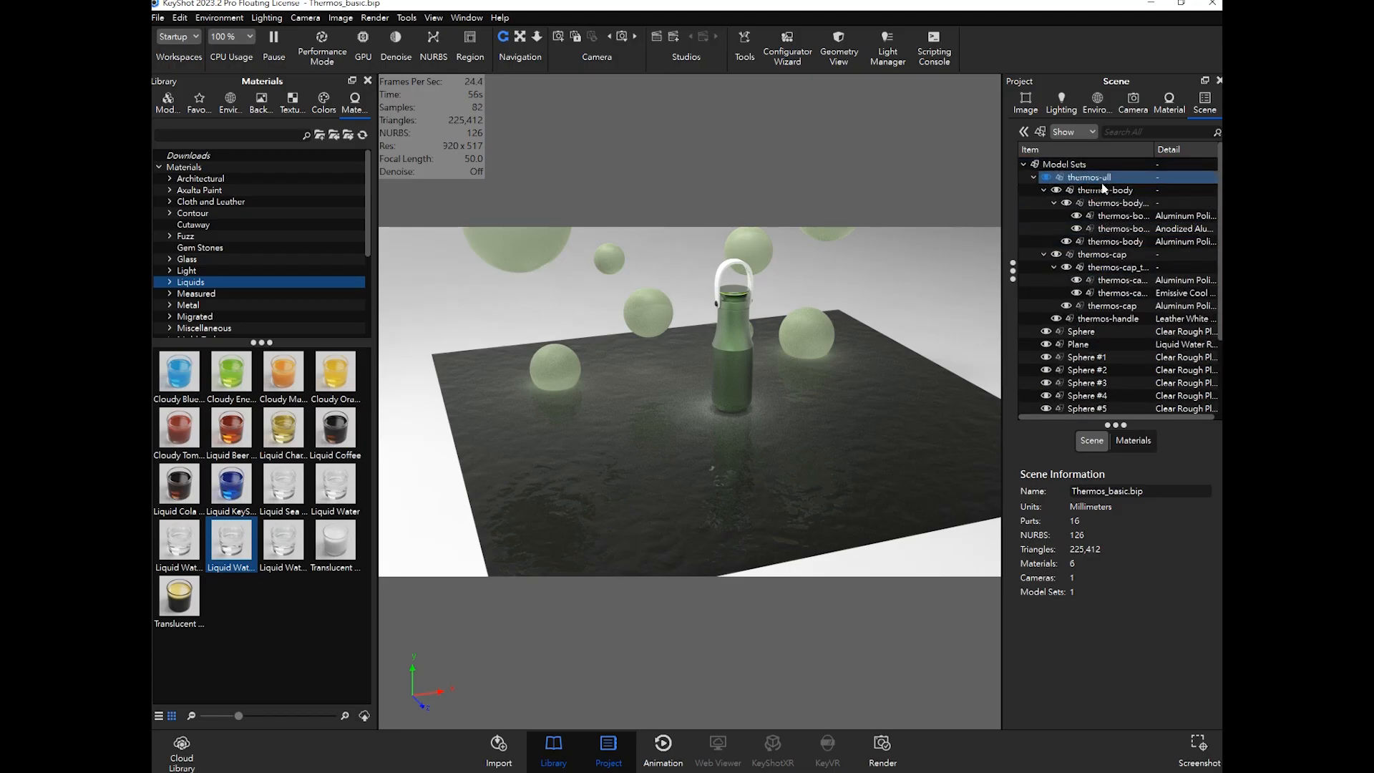
scroll(1109, 319, "down", 2)
scroll(1108, 319, "down", 1)
left_click(1090, 344, "shift")
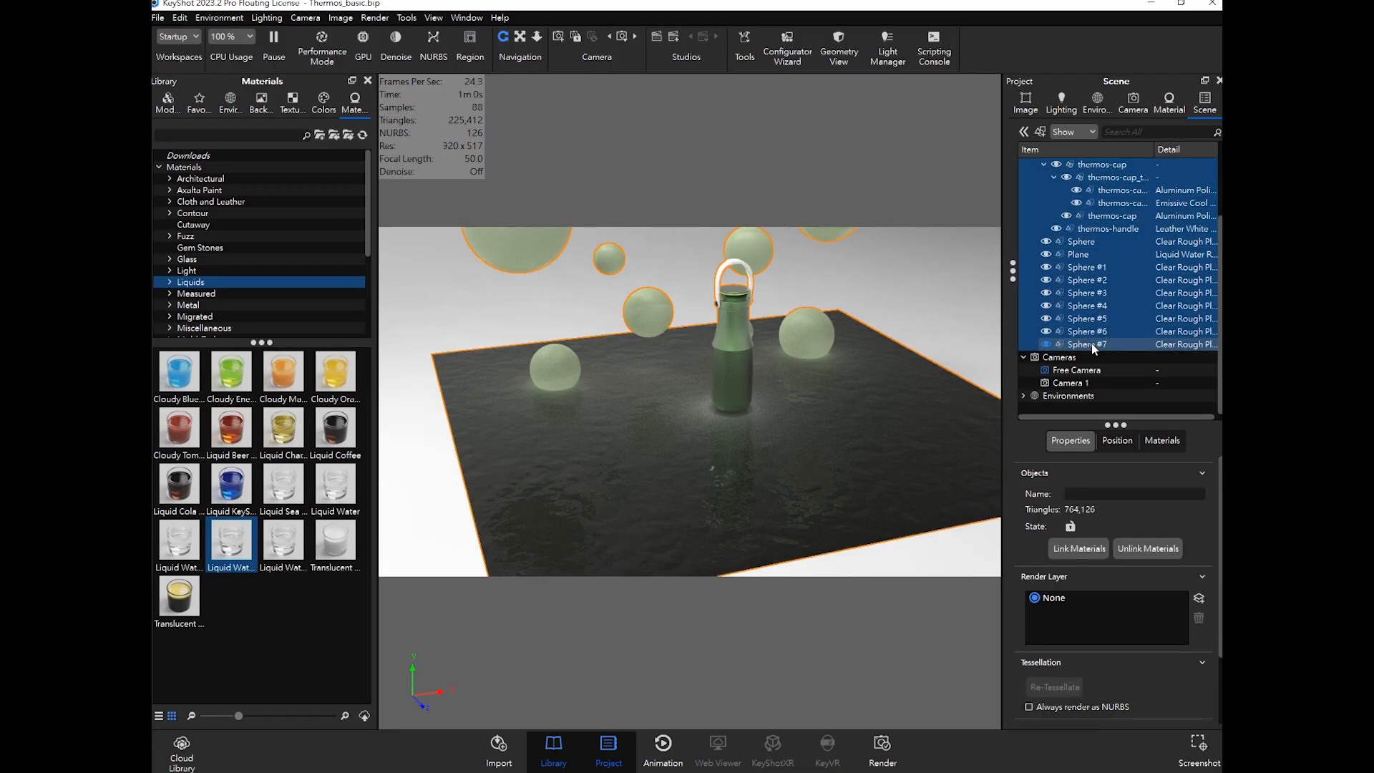
scroll(724, 473, "down", 5)
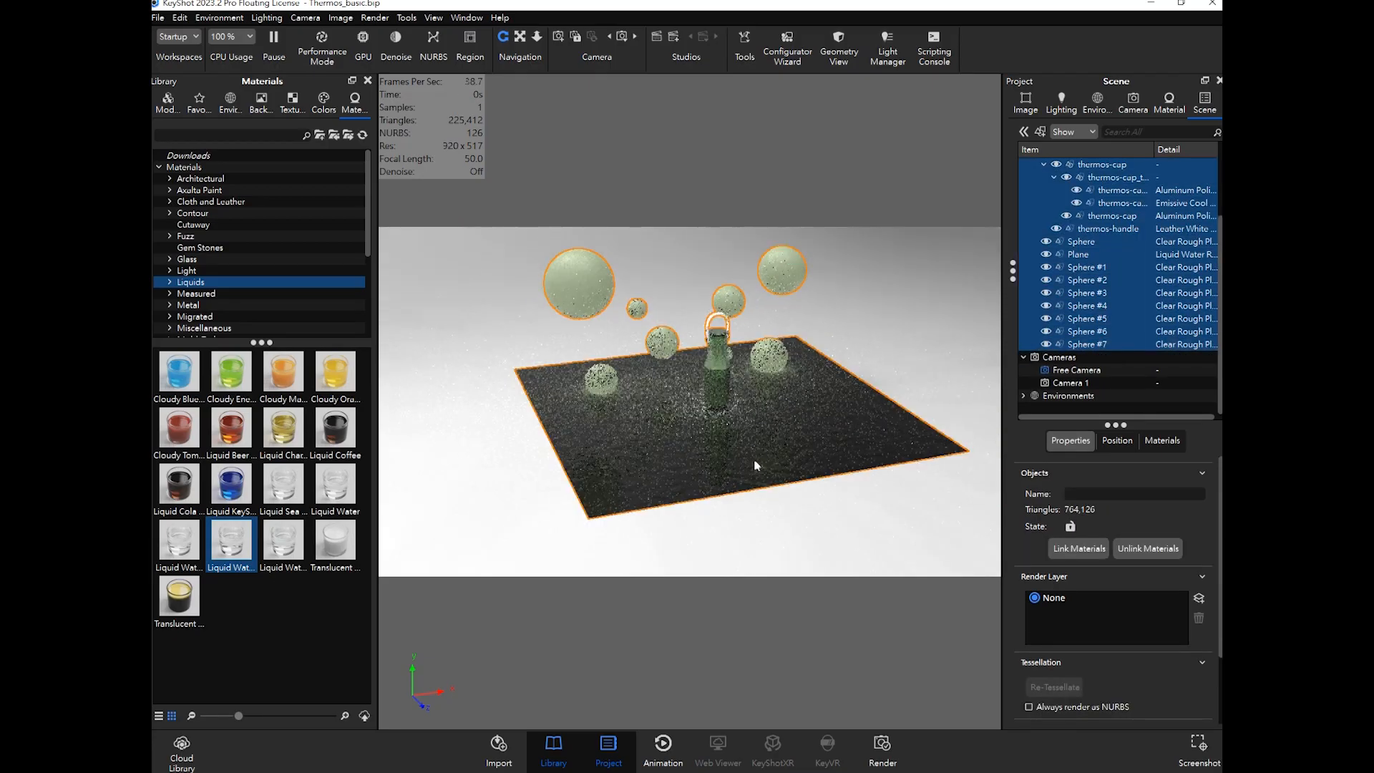
middle_click_drag(800, 390, 779, 435)
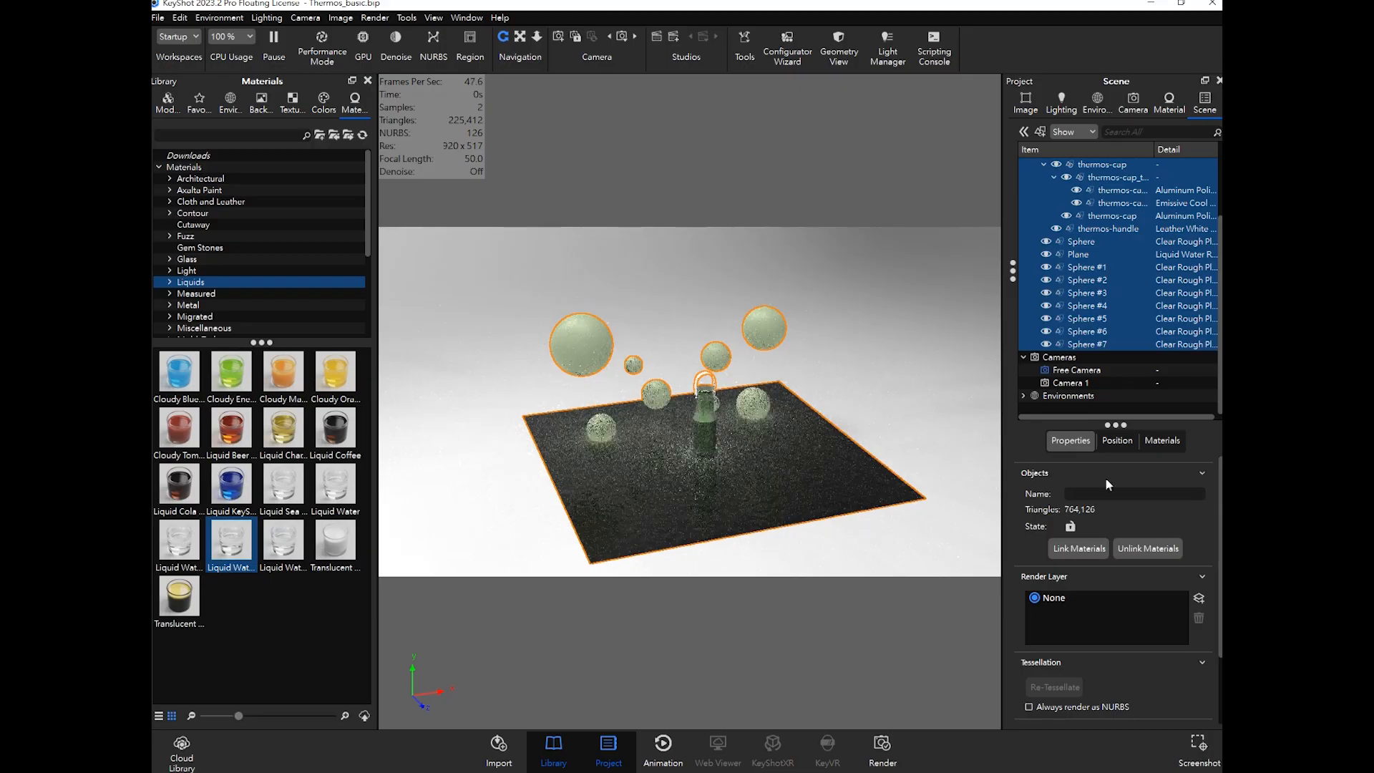
left_click(1116, 440)
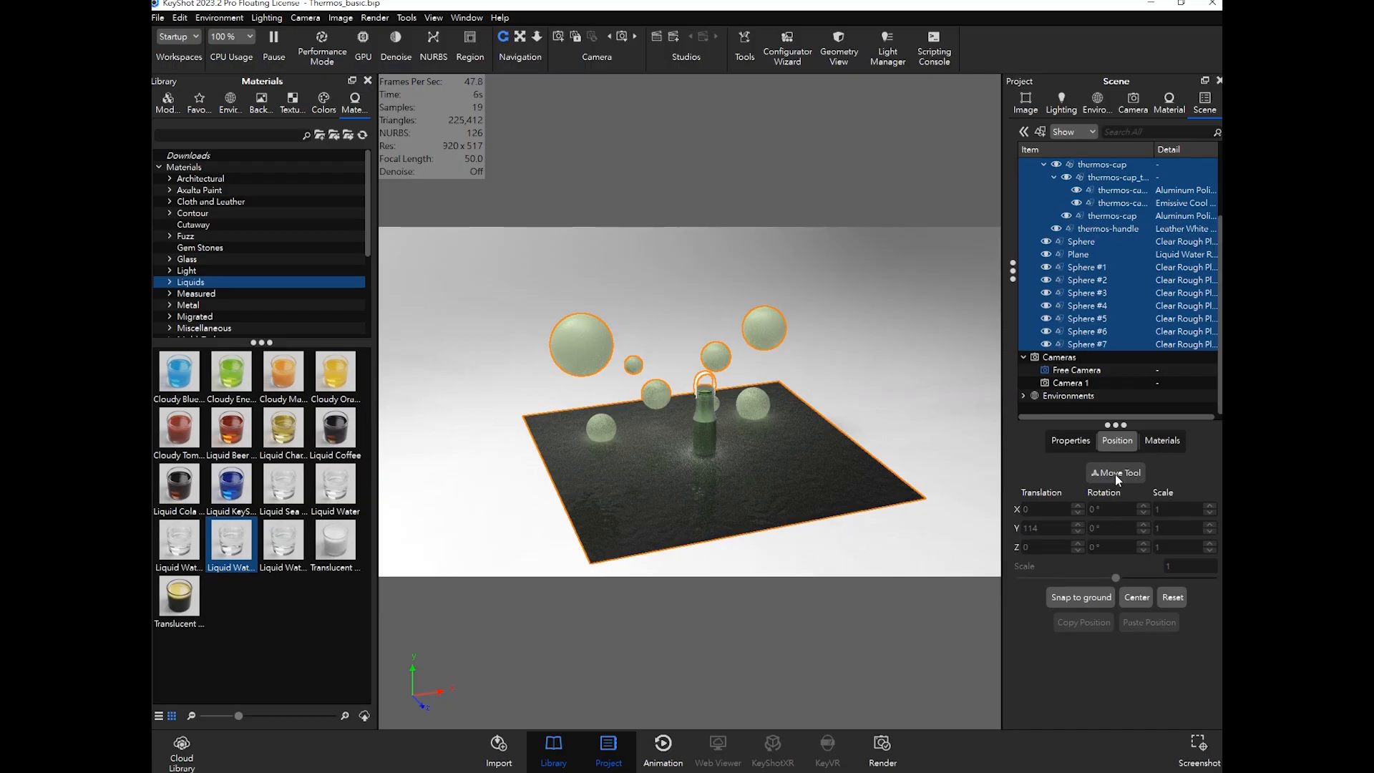
left_click(1115, 474)
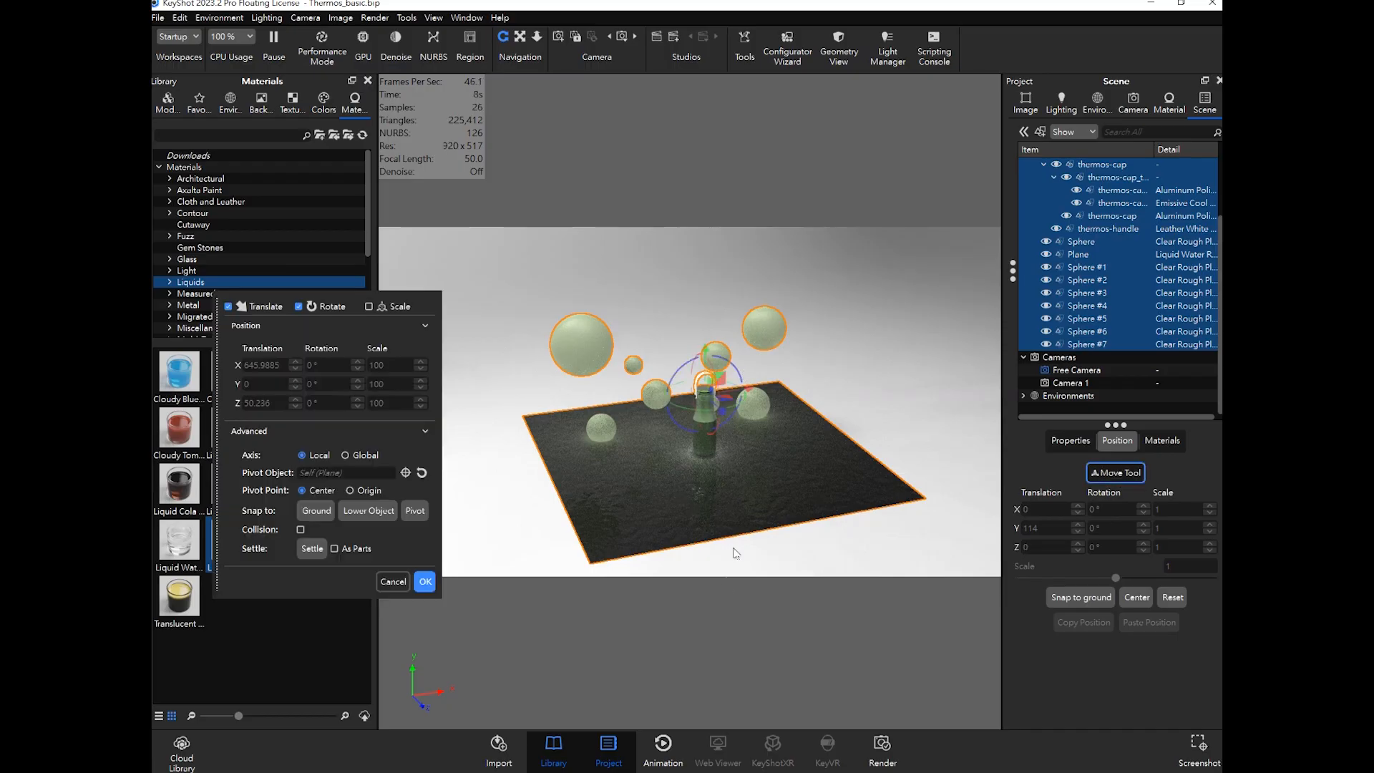
left_click_drag(733, 555, 701, 263)
scroll(760, 409, "down", 3)
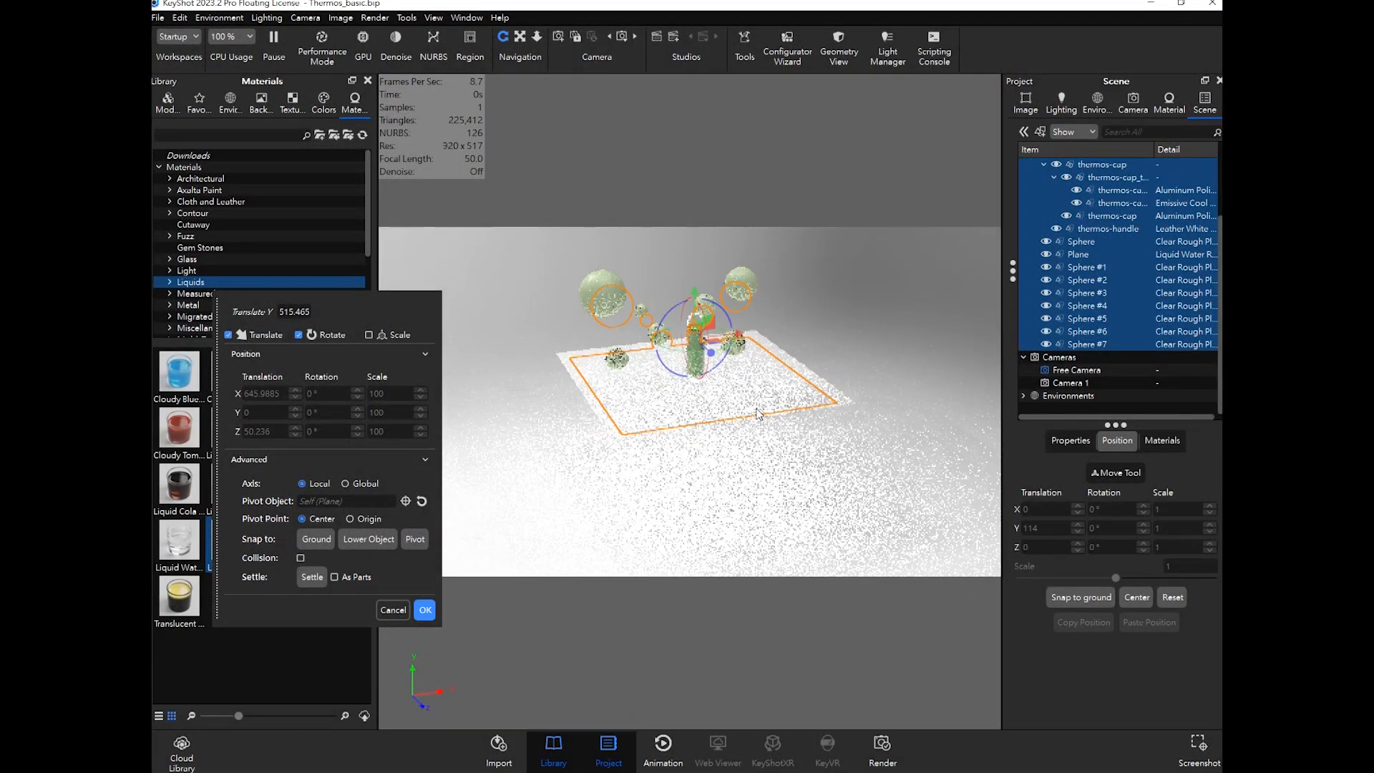
Step: Raise the selected objects further along Y, setting this translation to exactly 200 mm
scroll(760, 404, "up", 2)
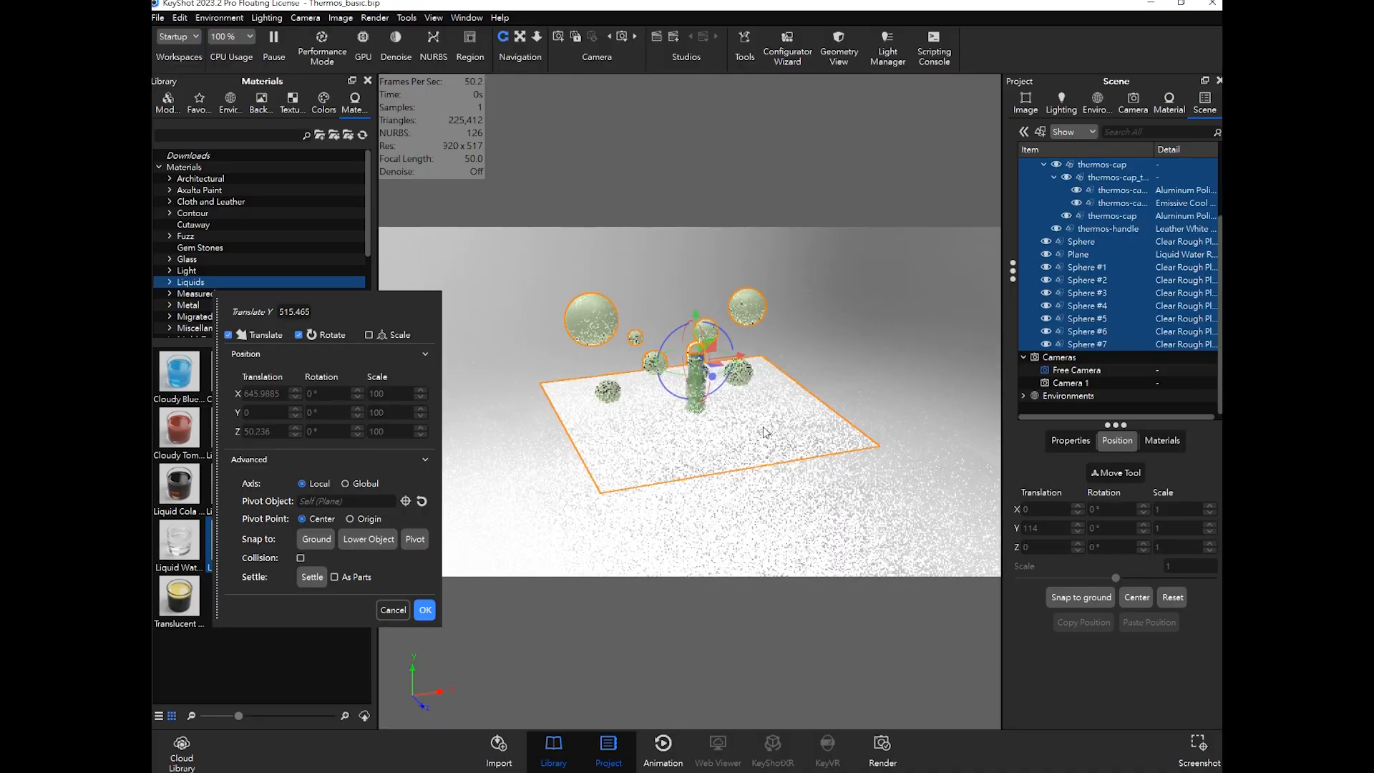
left_click_drag(696, 318, 702, 274)
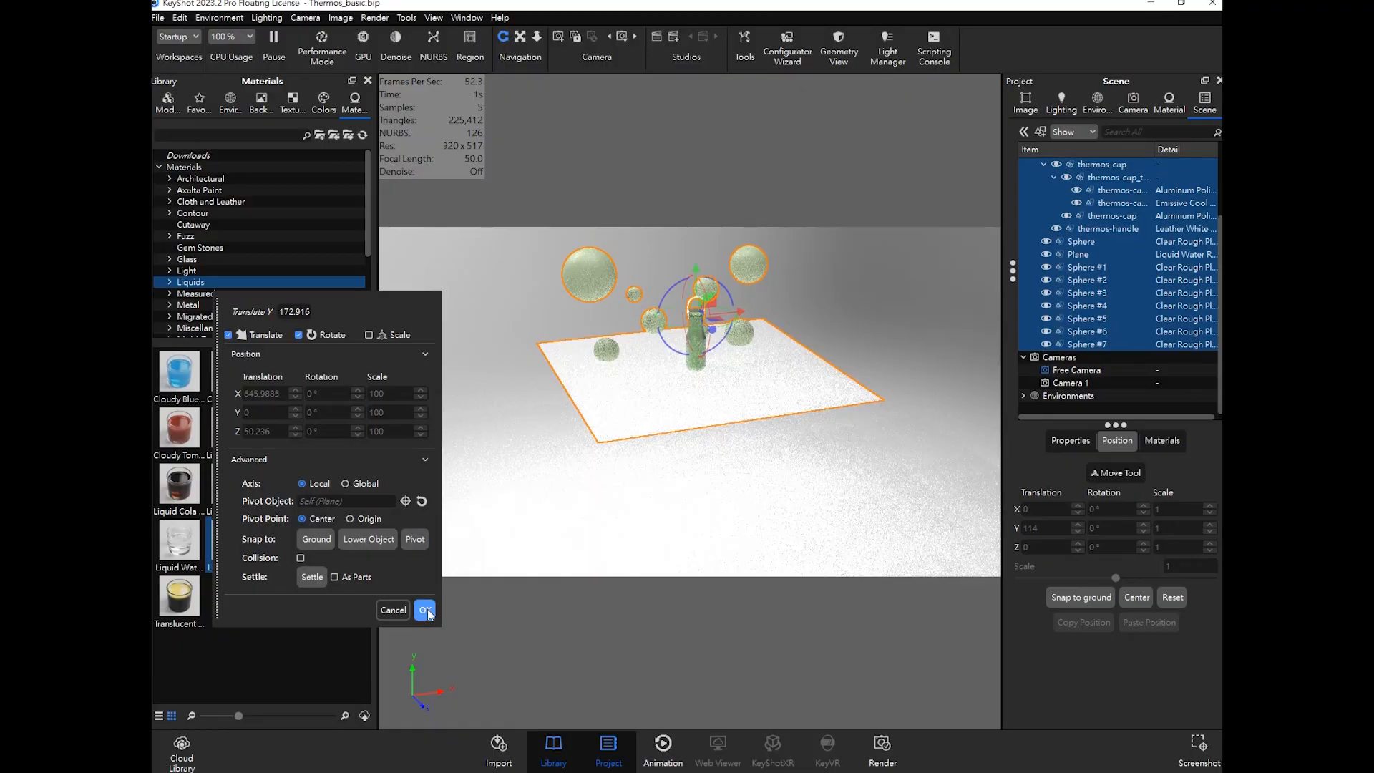
left_click(293, 311)
double_click(293, 307)
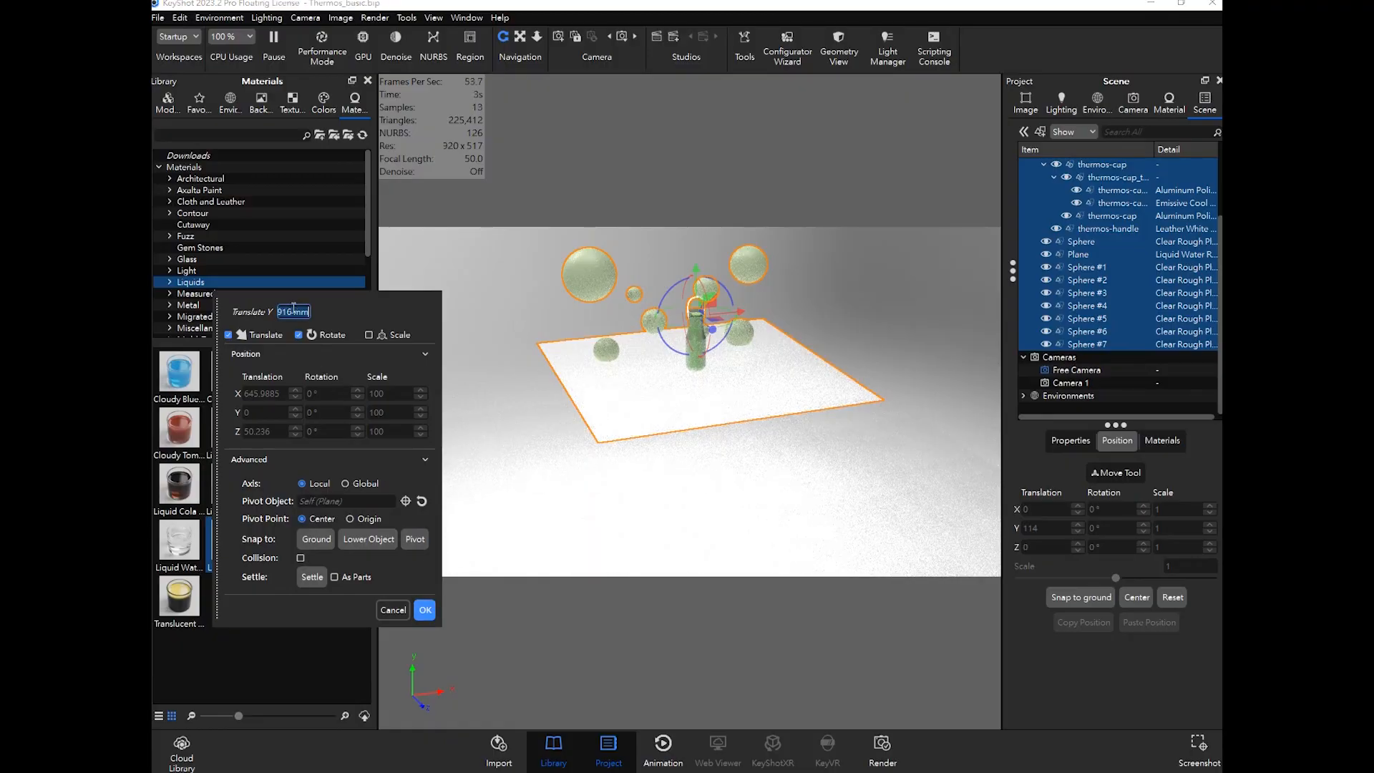
type("200")
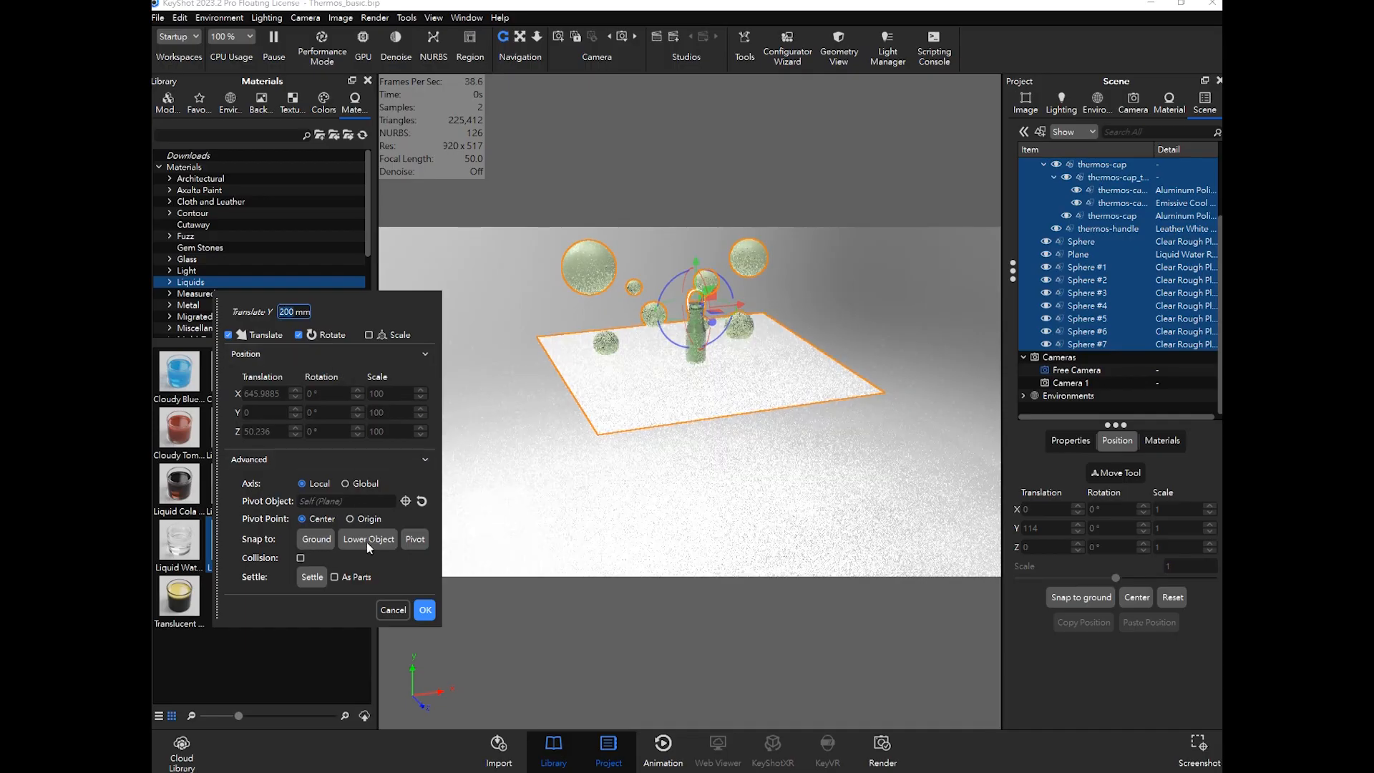
Step: Accept the upward move, deselect the objects, and view the raised scene from farther away
left_click(425, 609)
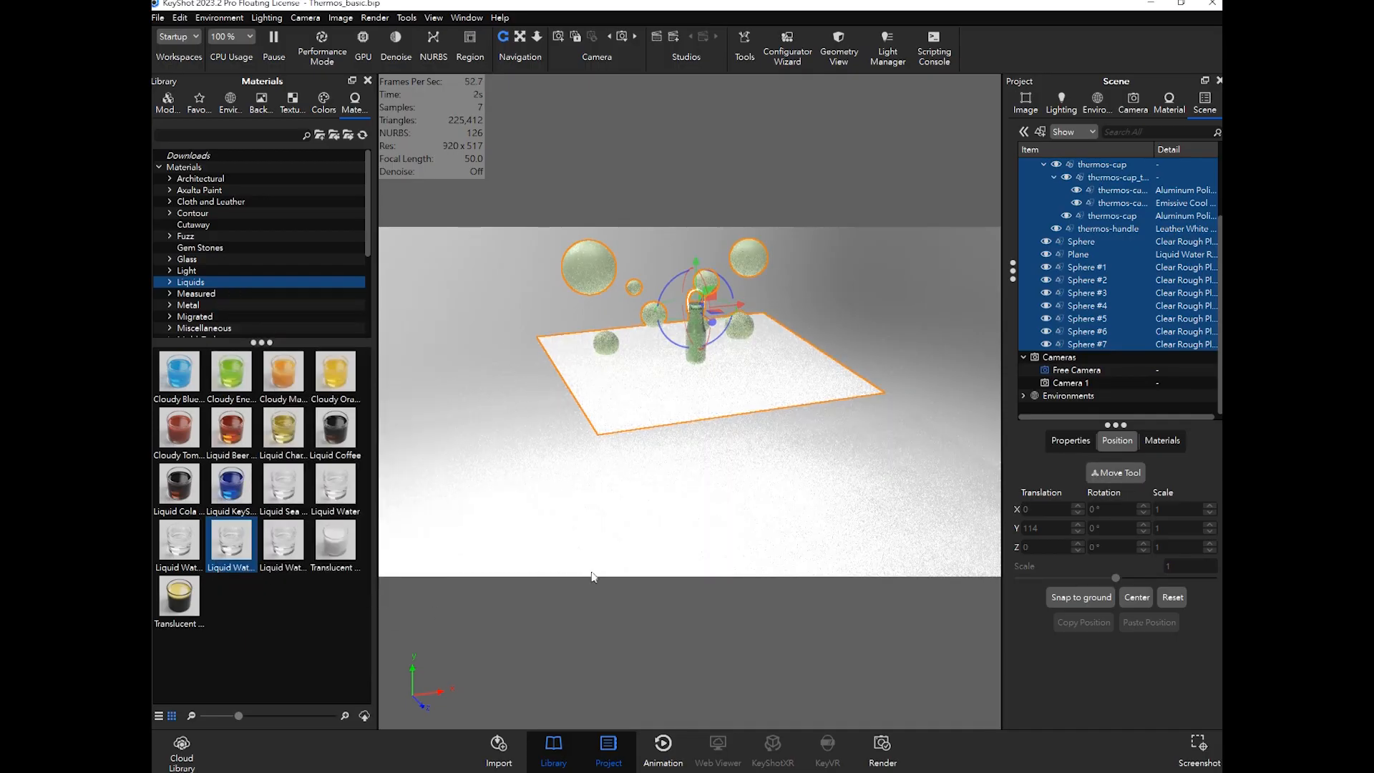
left_click(809, 482)
left_click_drag(809, 481, 802, 415)
scroll(800, 409, "down", 10)
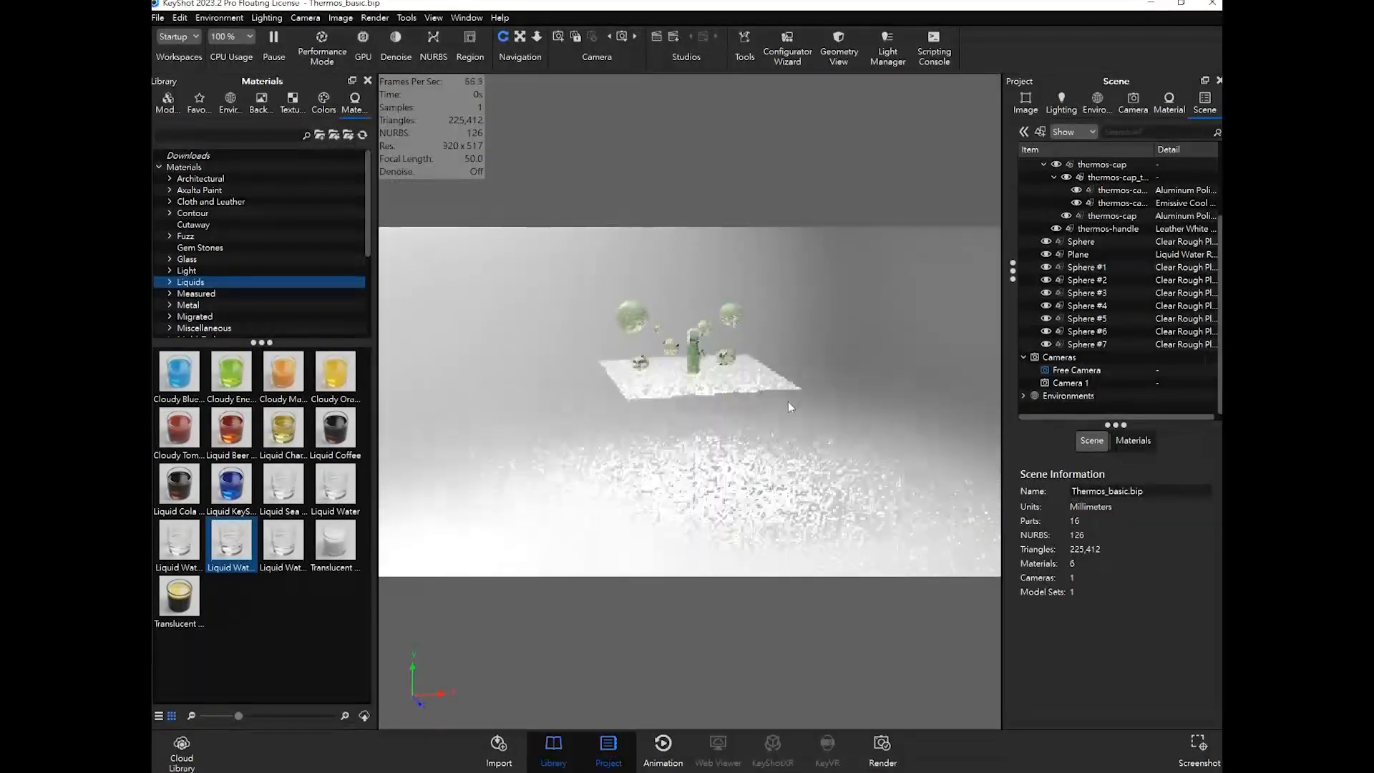
left_click(1134, 445)
left_click(1096, 440)
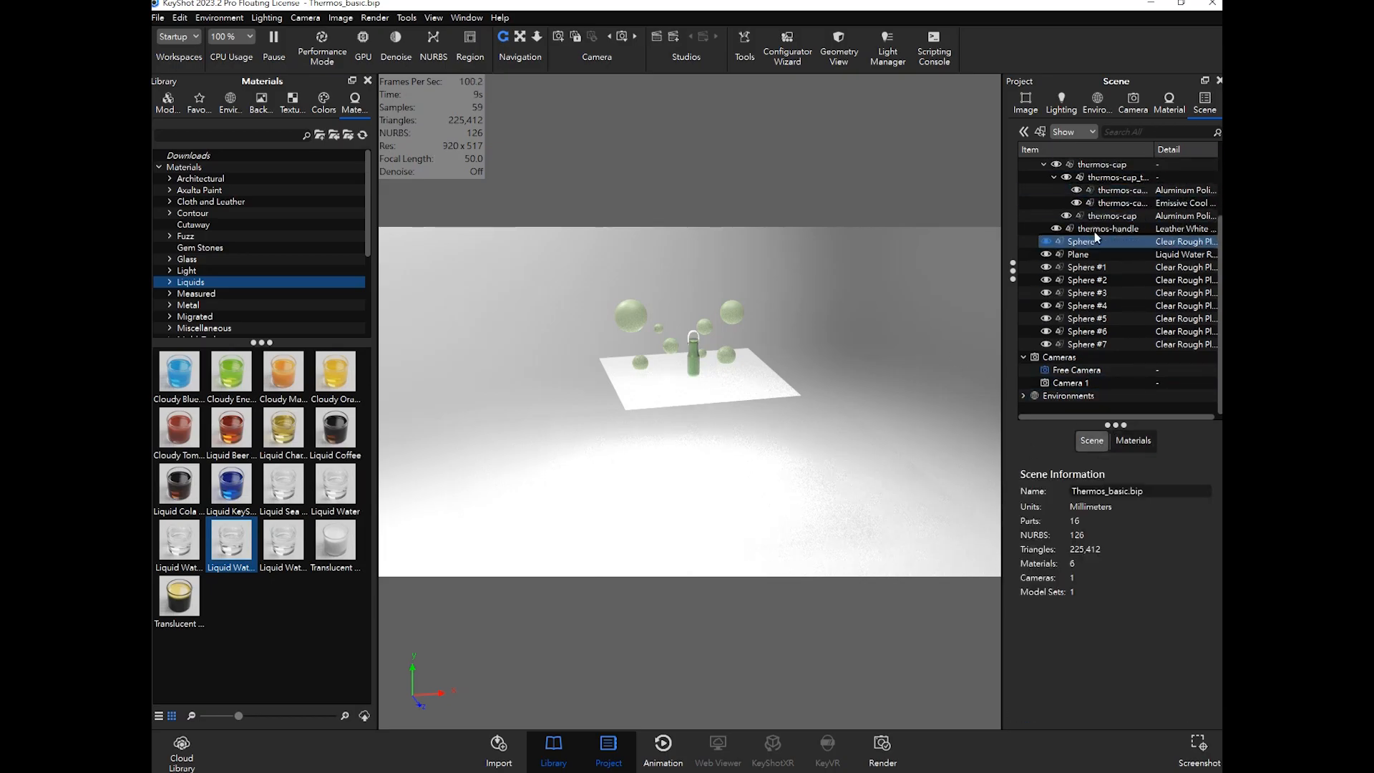
scroll(1122, 319, "up", 3)
left_click(1122, 320)
scroll(1108, 333, "down", 3)
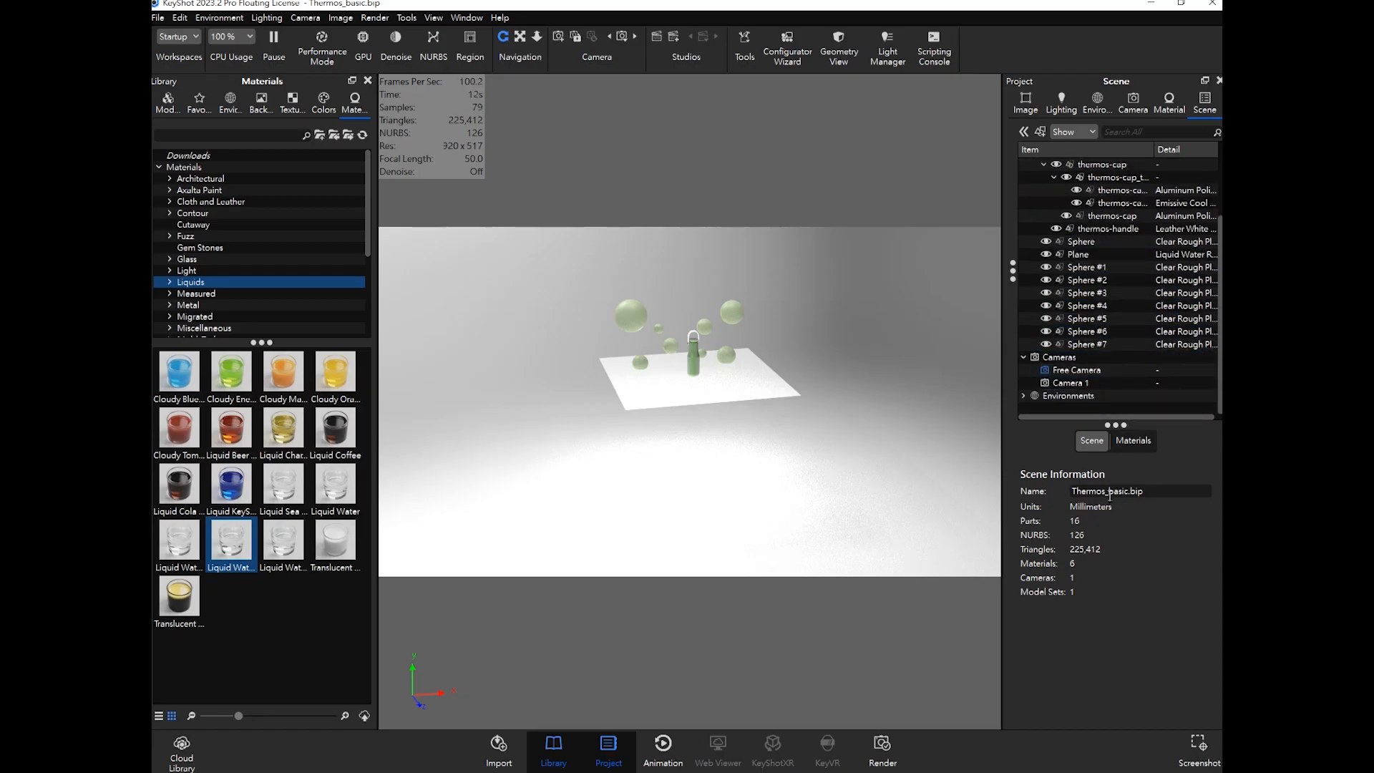
left_click(1048, 317)
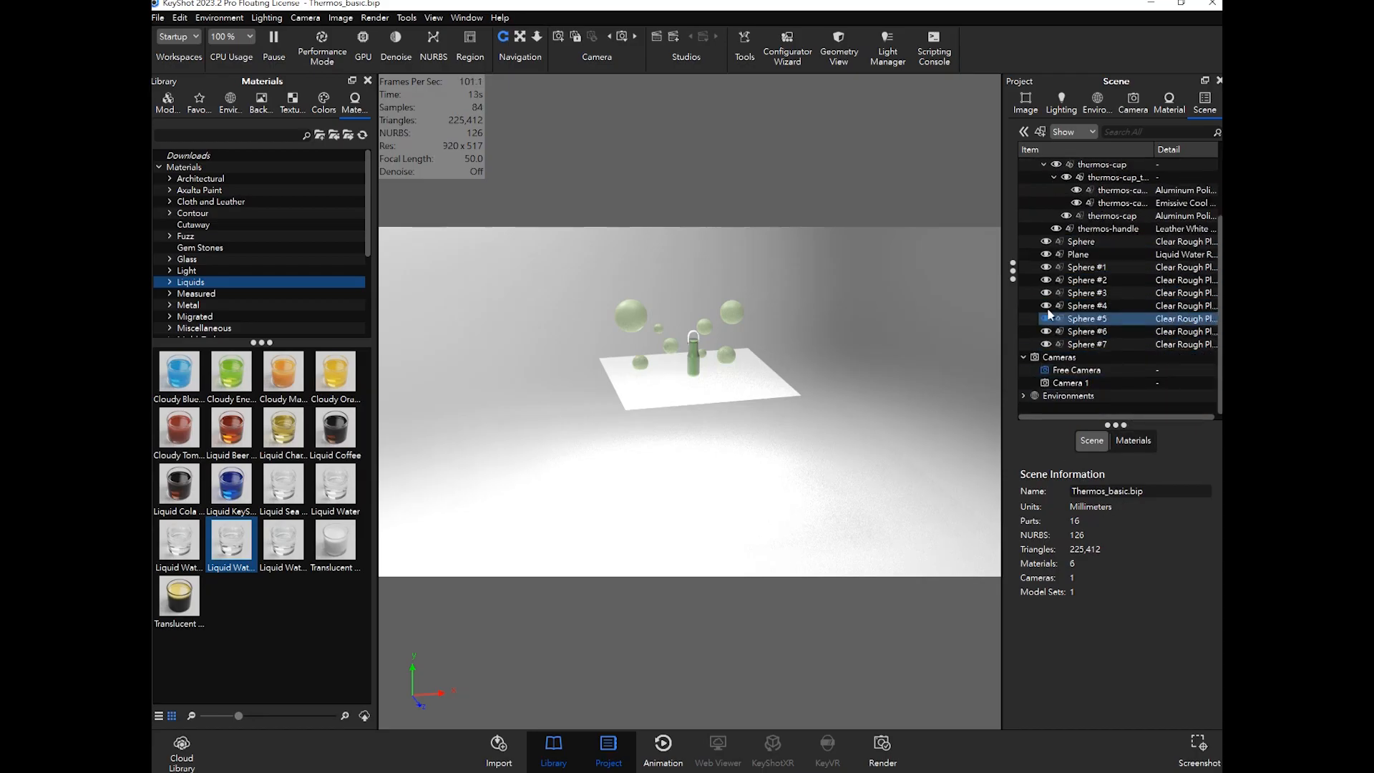
Step: Reframe Camera 1 on the raised thermos and spheres above the water plane, and save the camera
left_click(1129, 103)
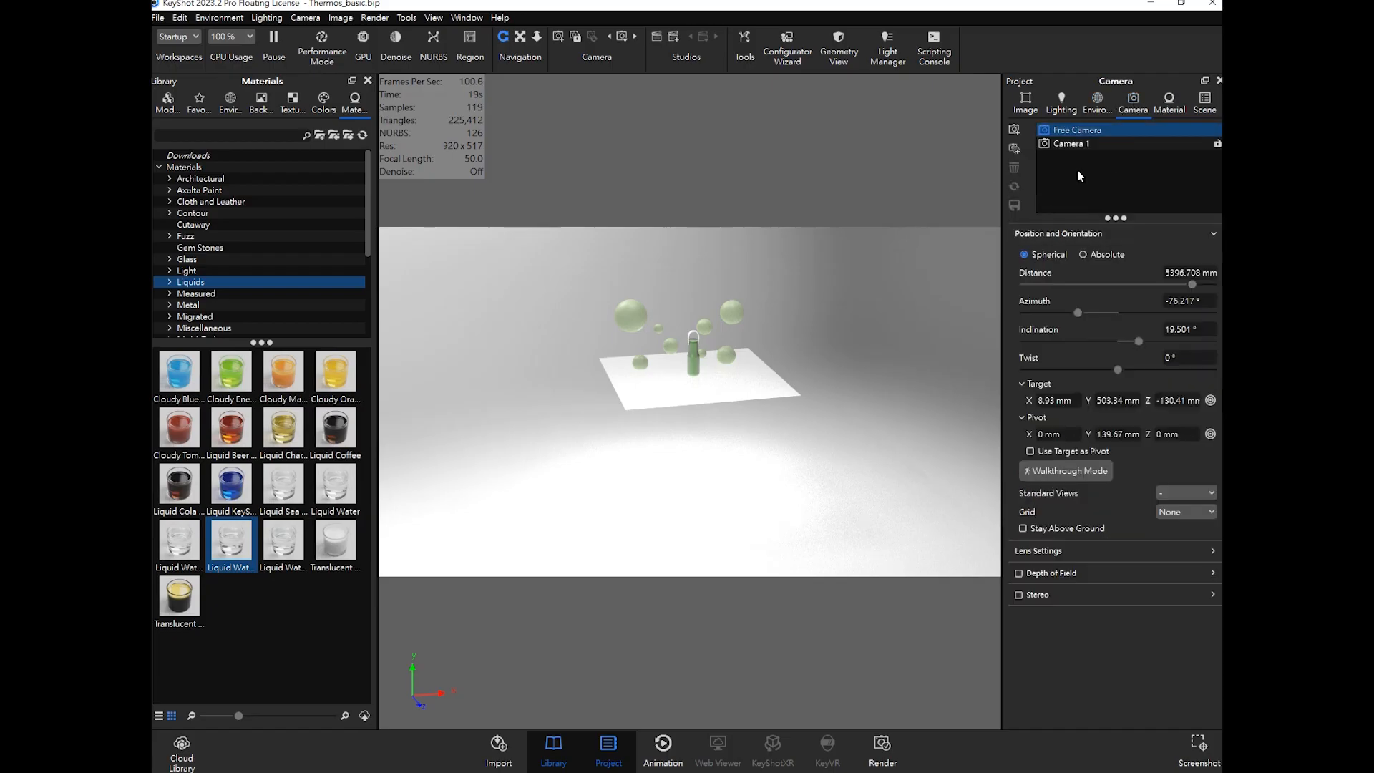
left_click(1081, 144)
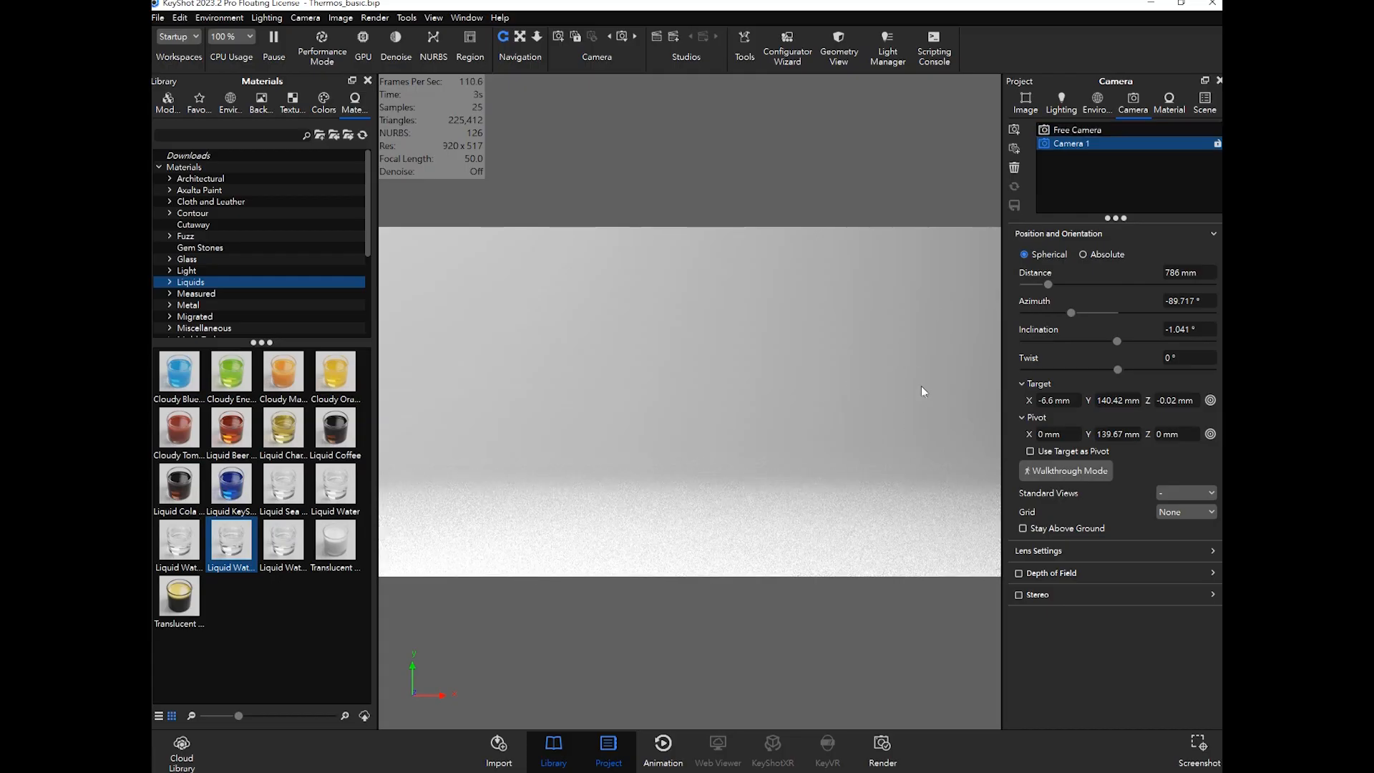
middle_click_drag(744, 368, 772, 490)
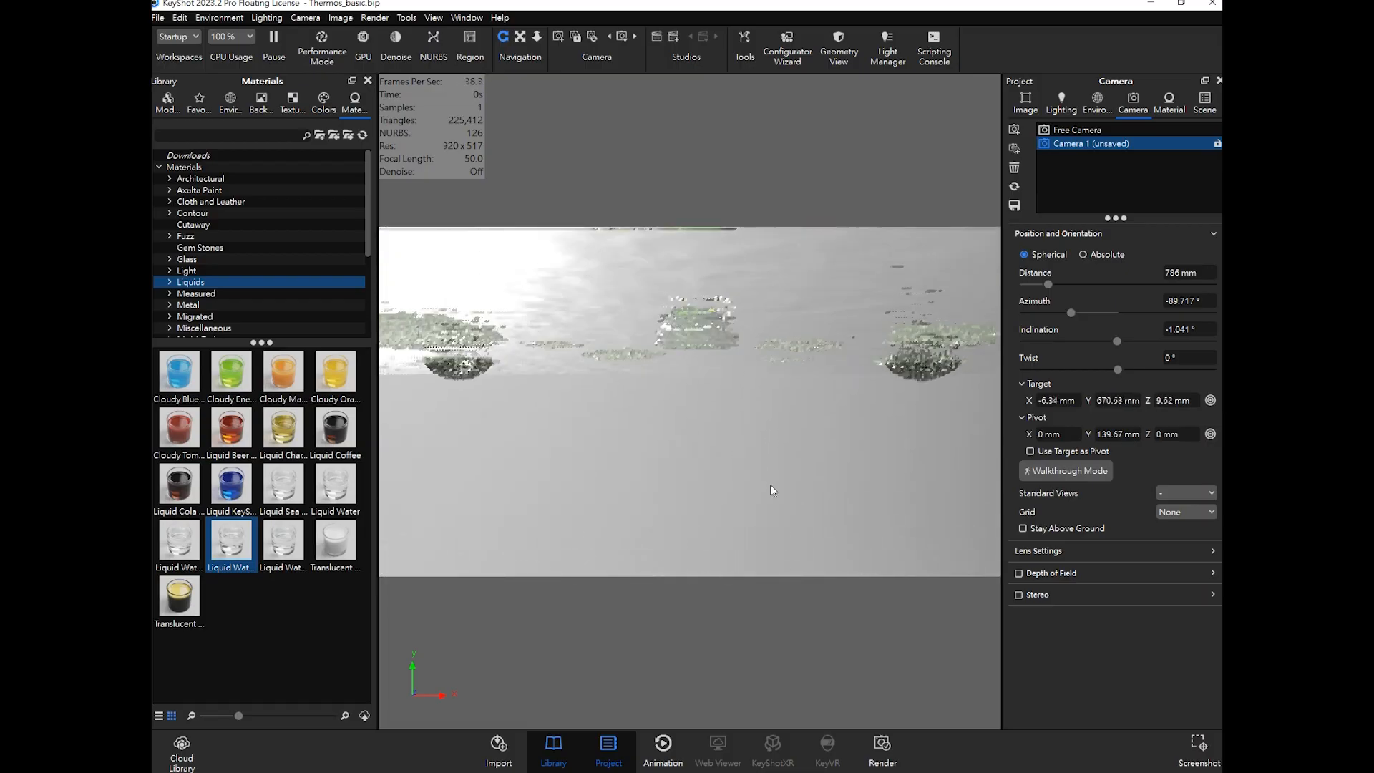
middle_click_drag(783, 325, 782, 465)
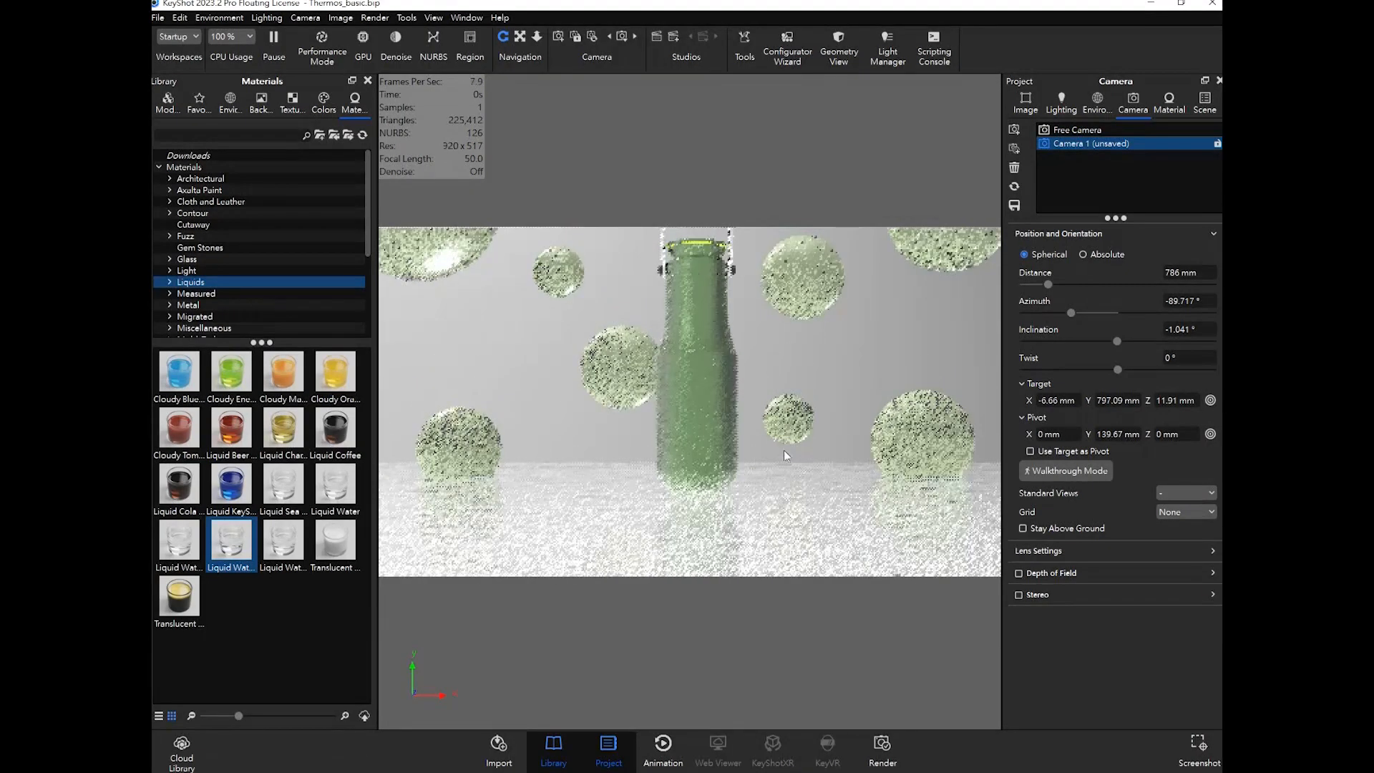
middle_click_drag(805, 356, 788, 414)
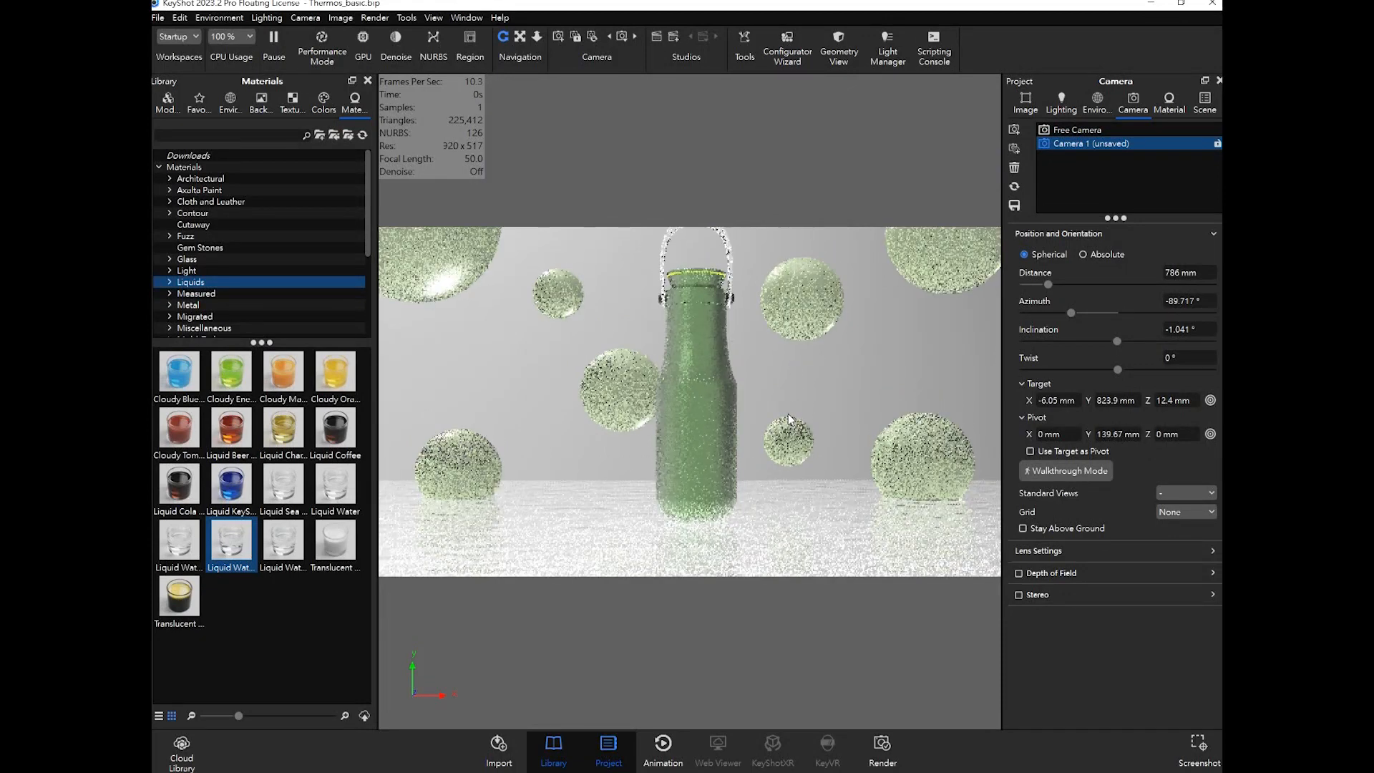
middle_click_drag(794, 415, 794, 435)
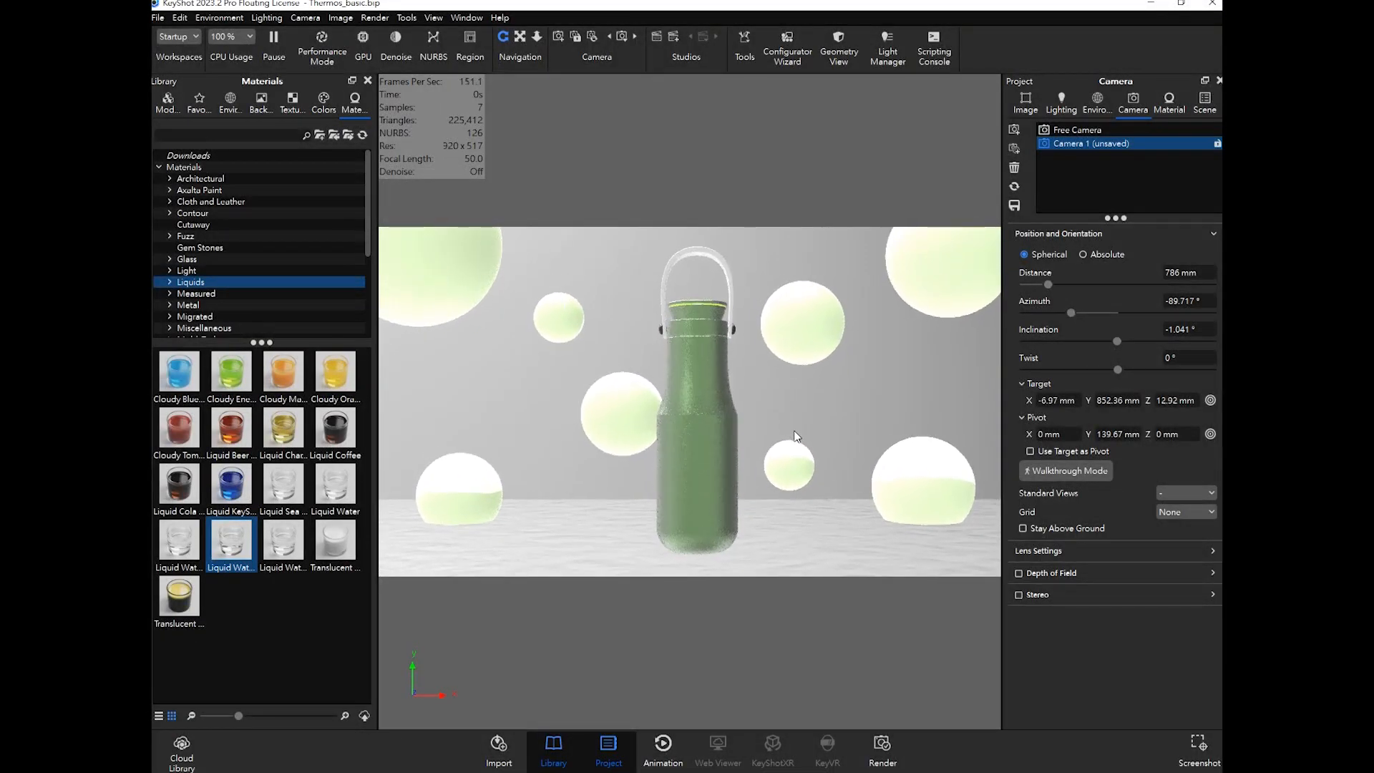
middle_click_drag(794, 436, 793, 435)
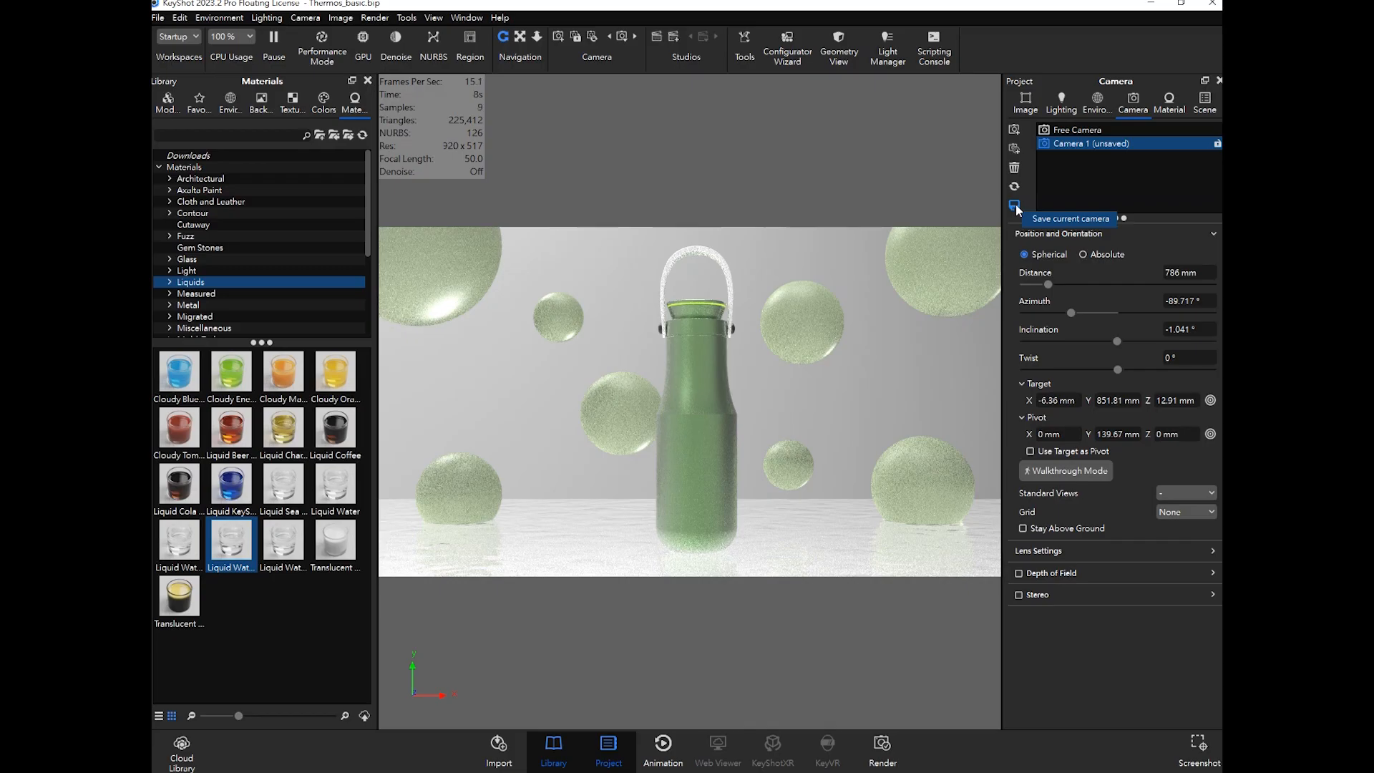
left_click(1015, 205)
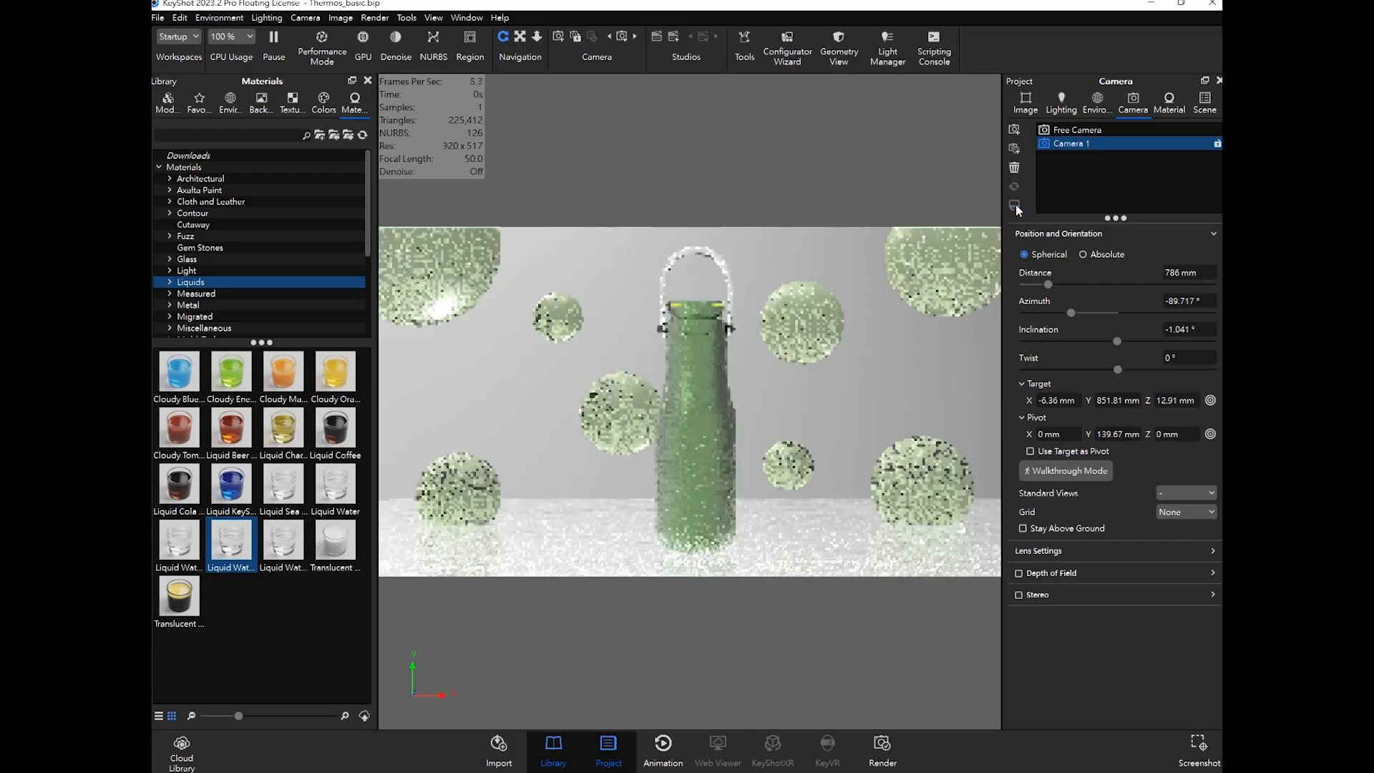
left_click(1063, 182)
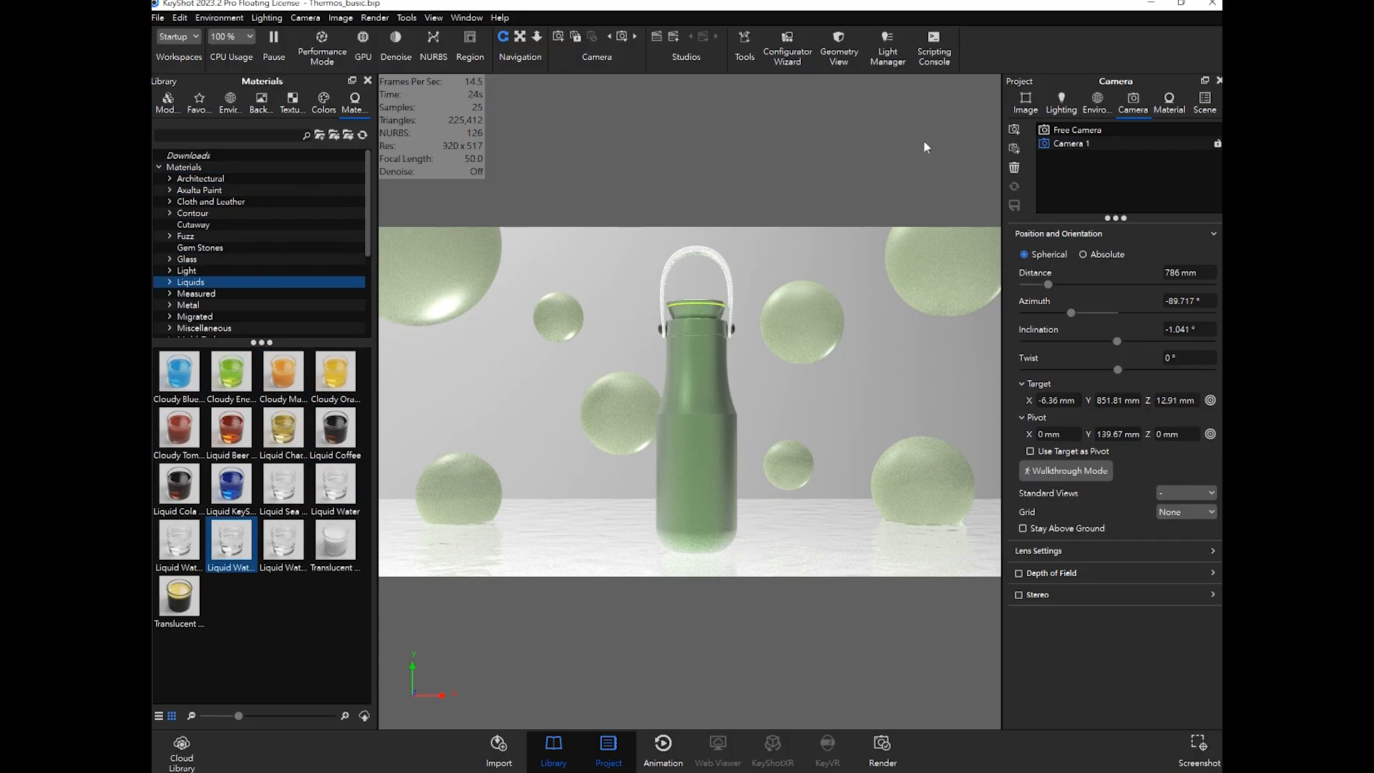
Step: Show the Studio environments in the library and compare the Startup Balanced 4K and Startup Contrast 4K presets
left_click(1096, 106)
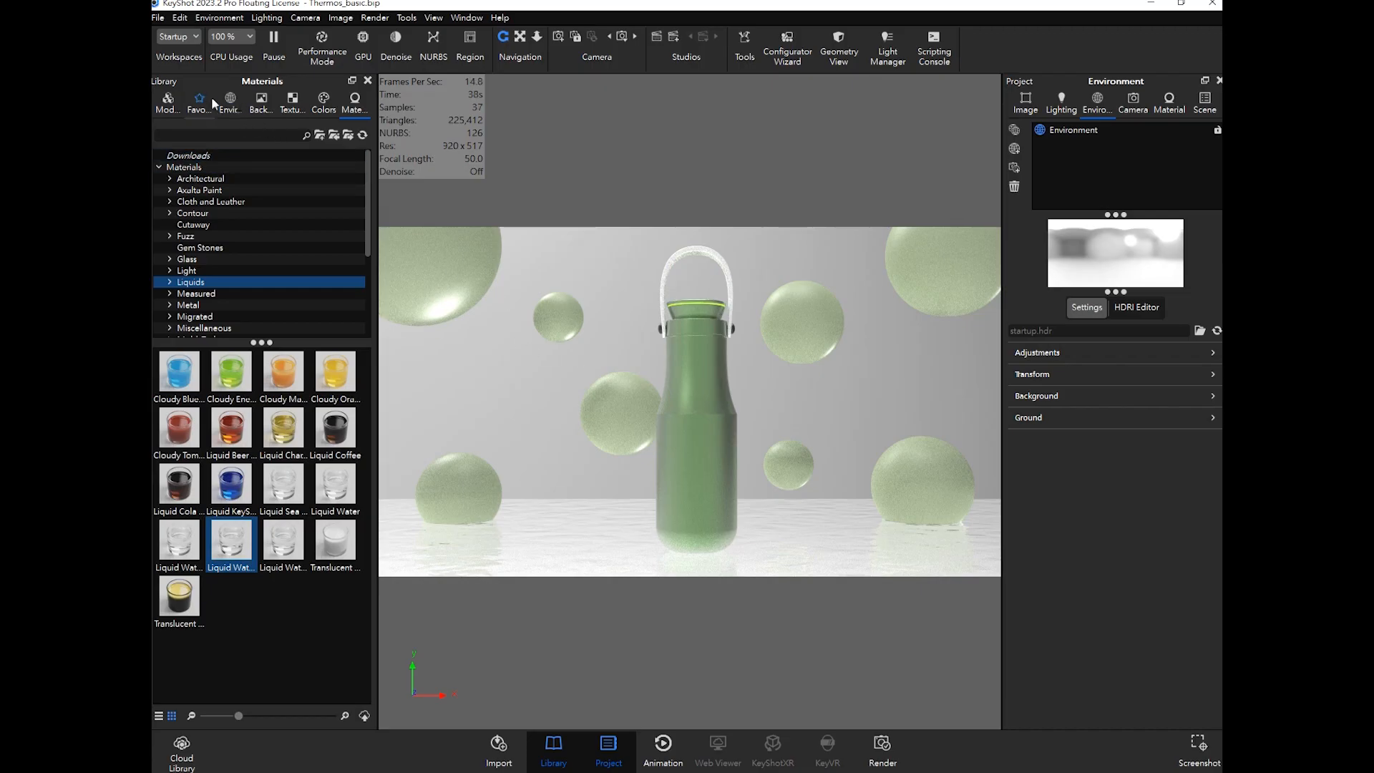
left_click(231, 101)
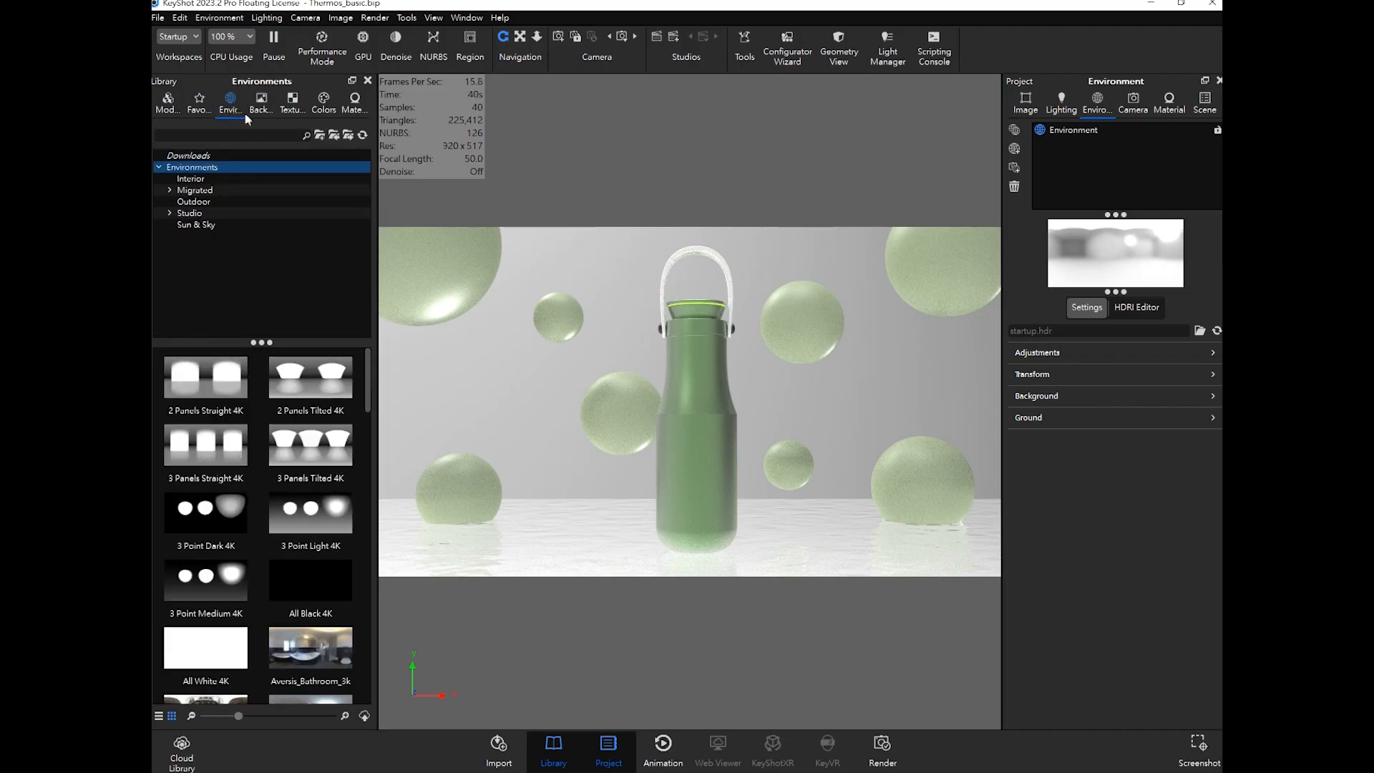
left_click(191, 213)
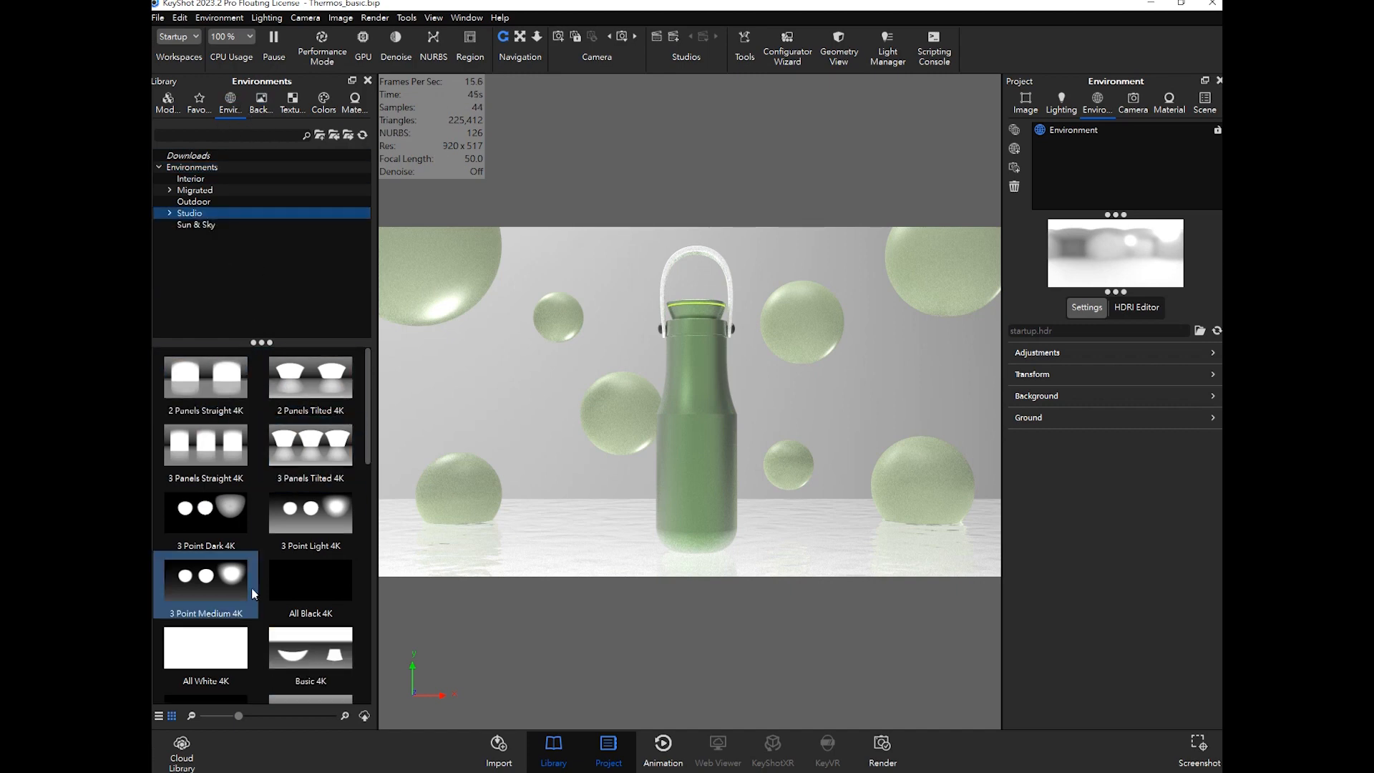
scroll(313, 561, "down", 5)
scroll(313, 561, "down", 5)
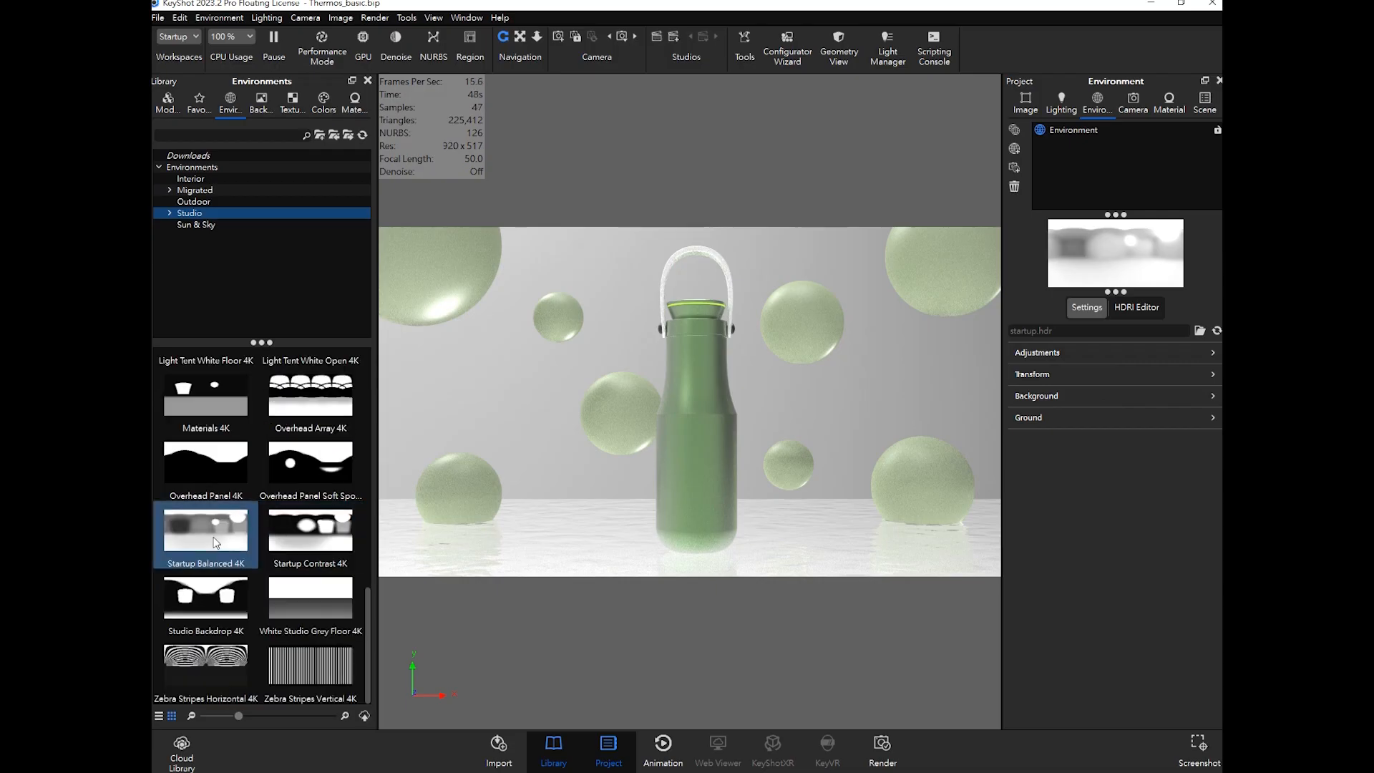
left_click(307, 538)
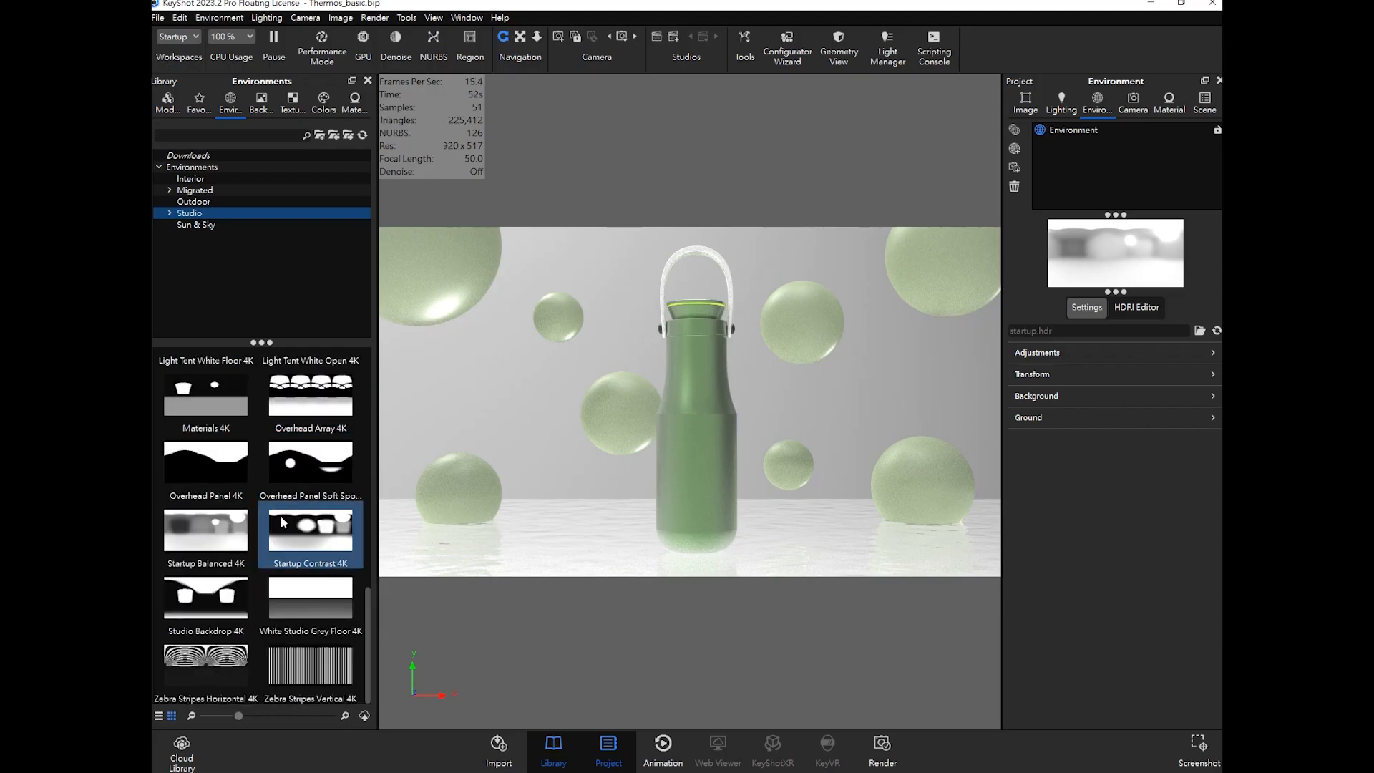
left_click(241, 548)
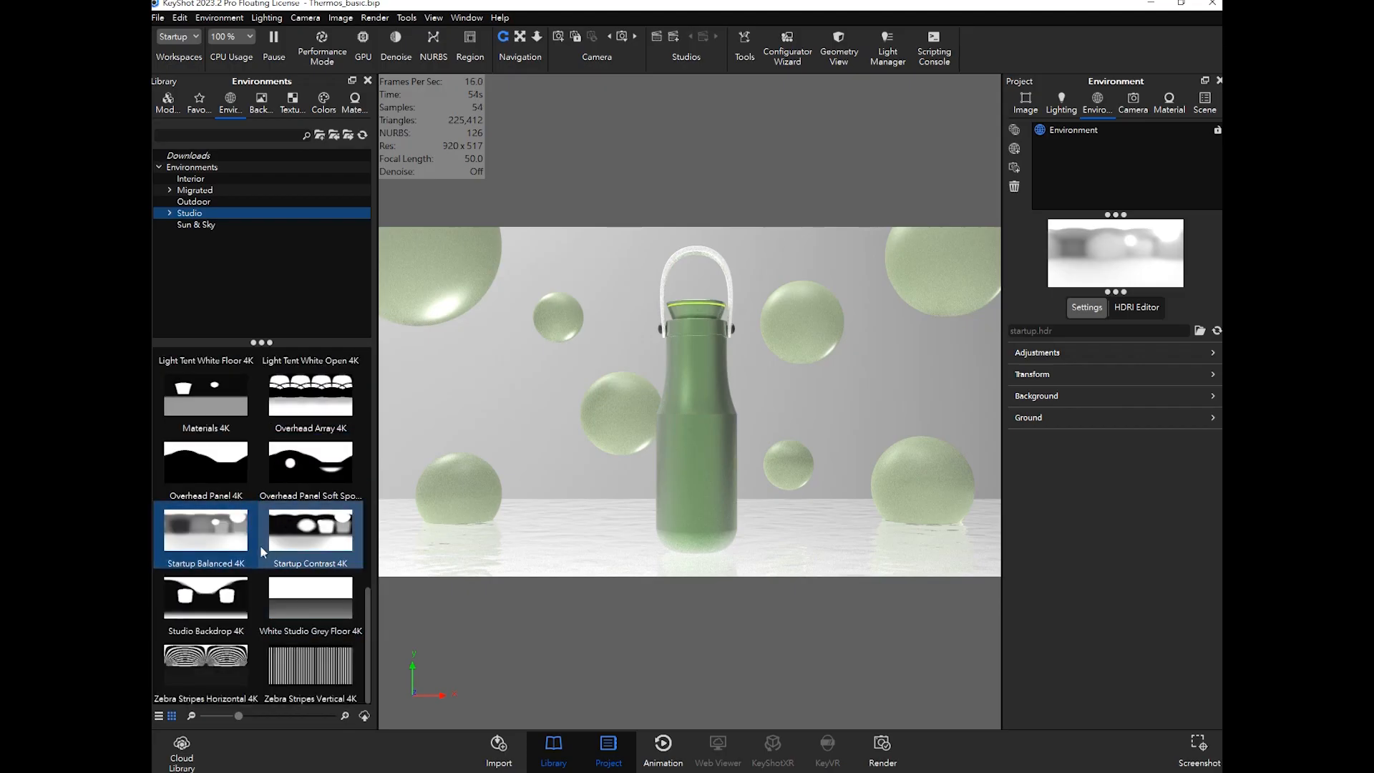
left_click(213, 563)
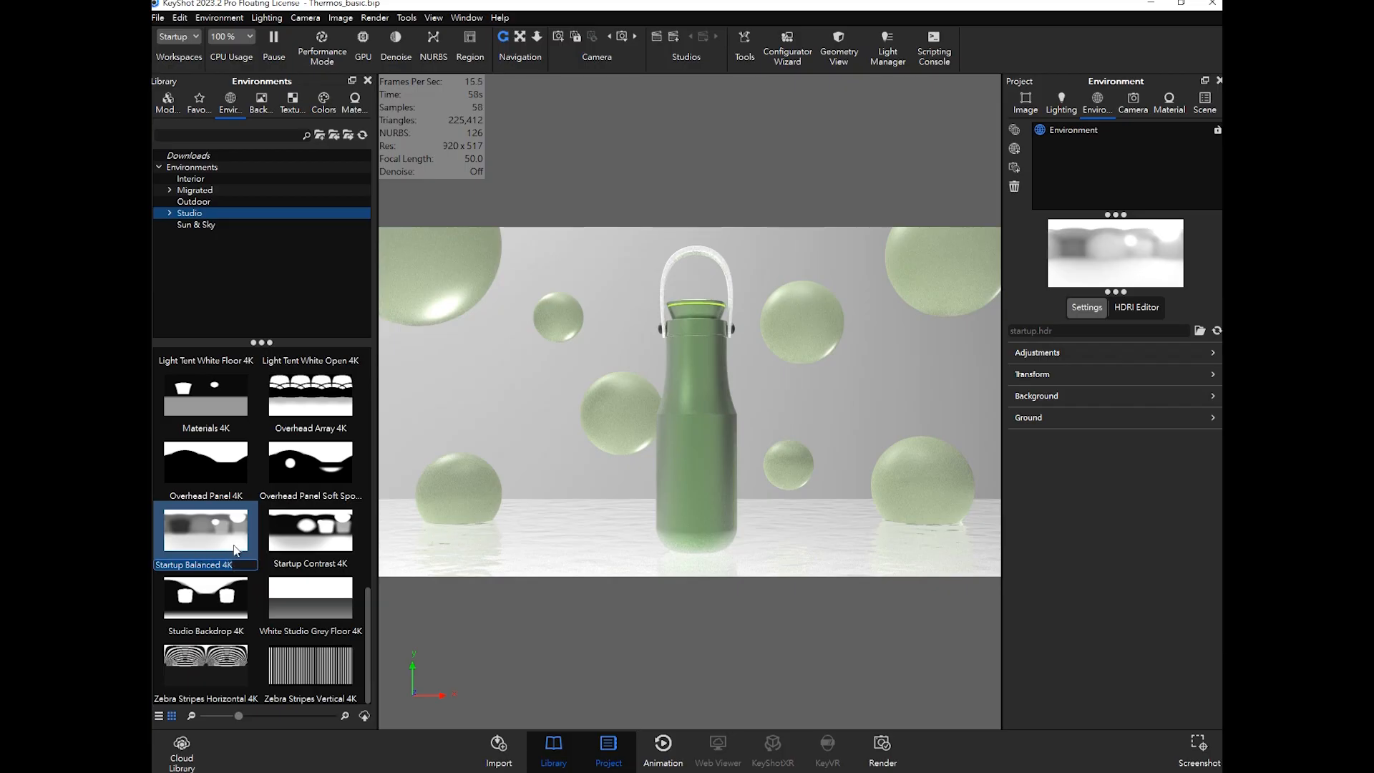
left_click(318, 551)
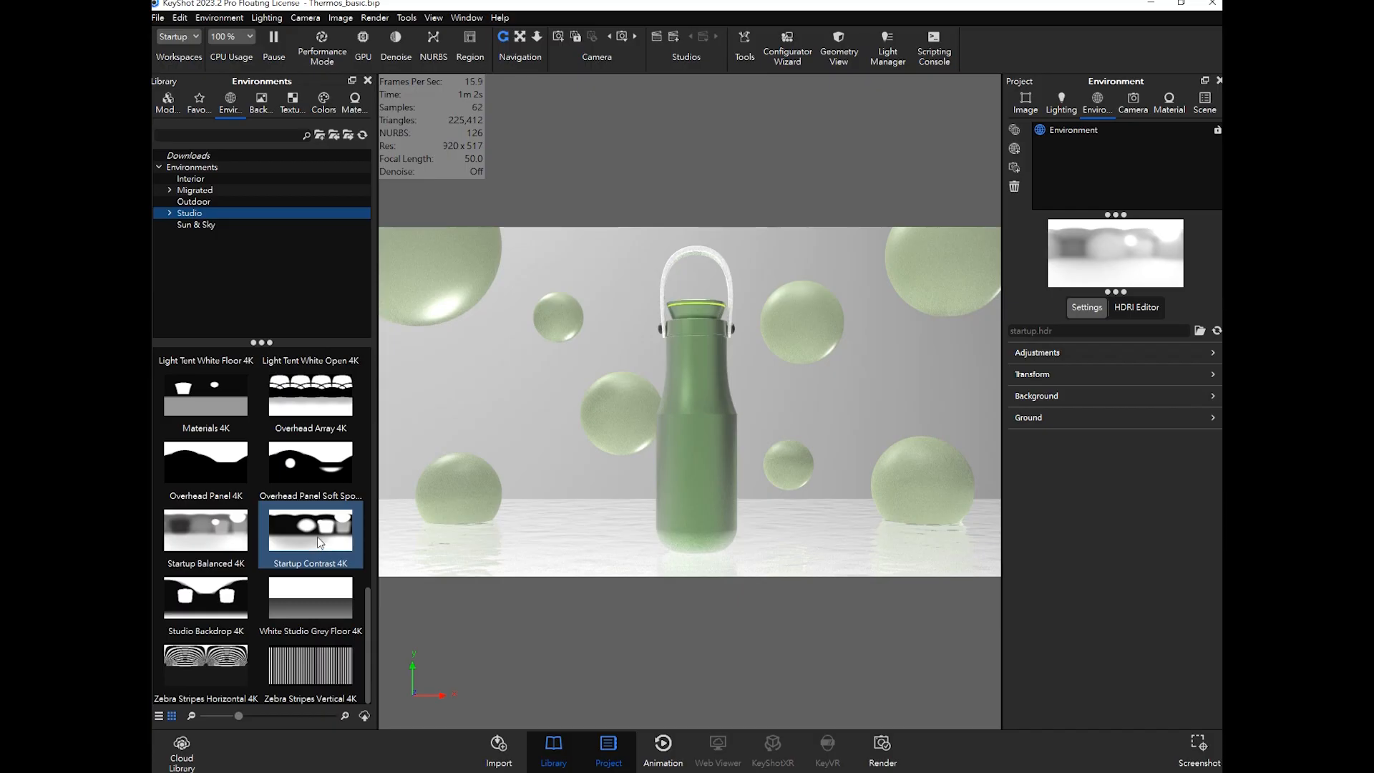
left_click(248, 535, "ctrl")
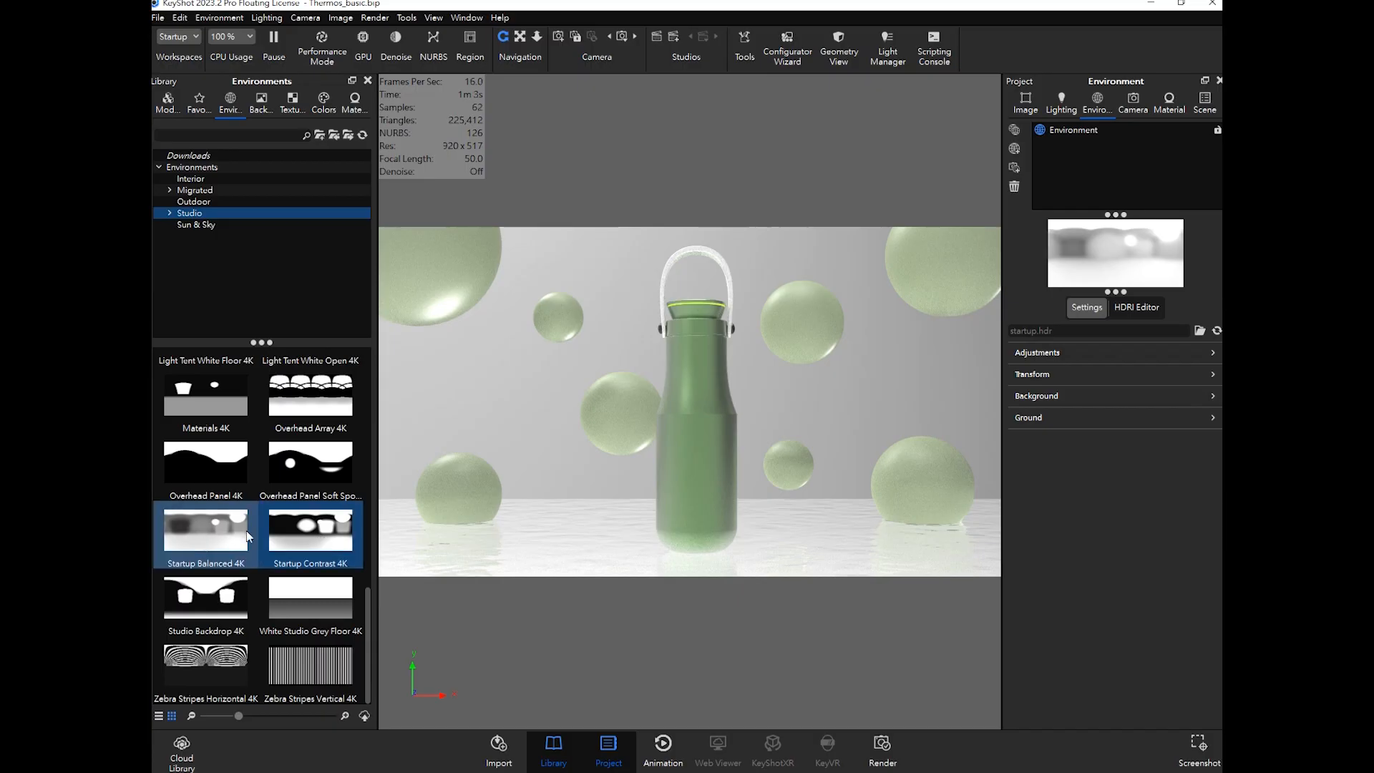
Step: Add the Startup Balanced 4K environment to the project's environment list and make it the active environment
left_click(202, 533)
left_click_drag(202, 533, 1076, 154)
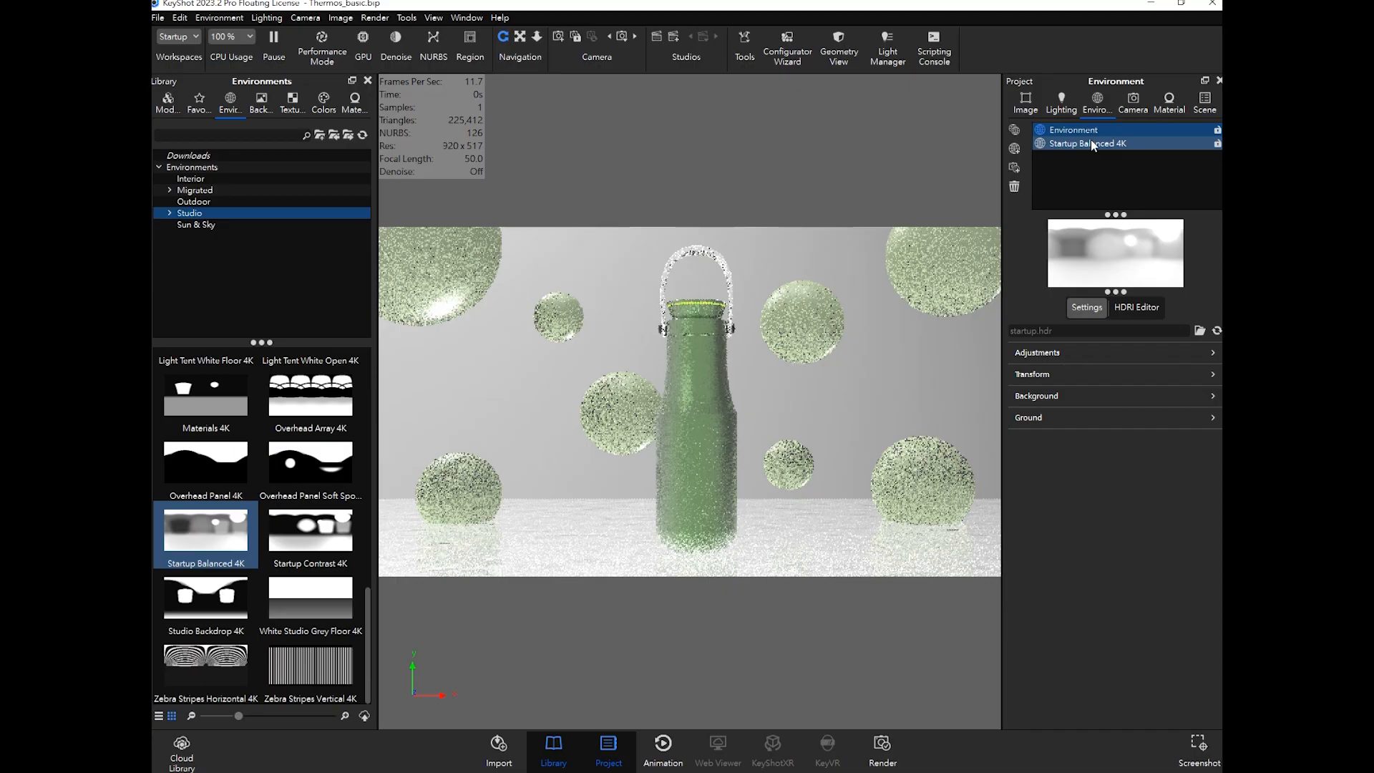
left_click(1090, 144)
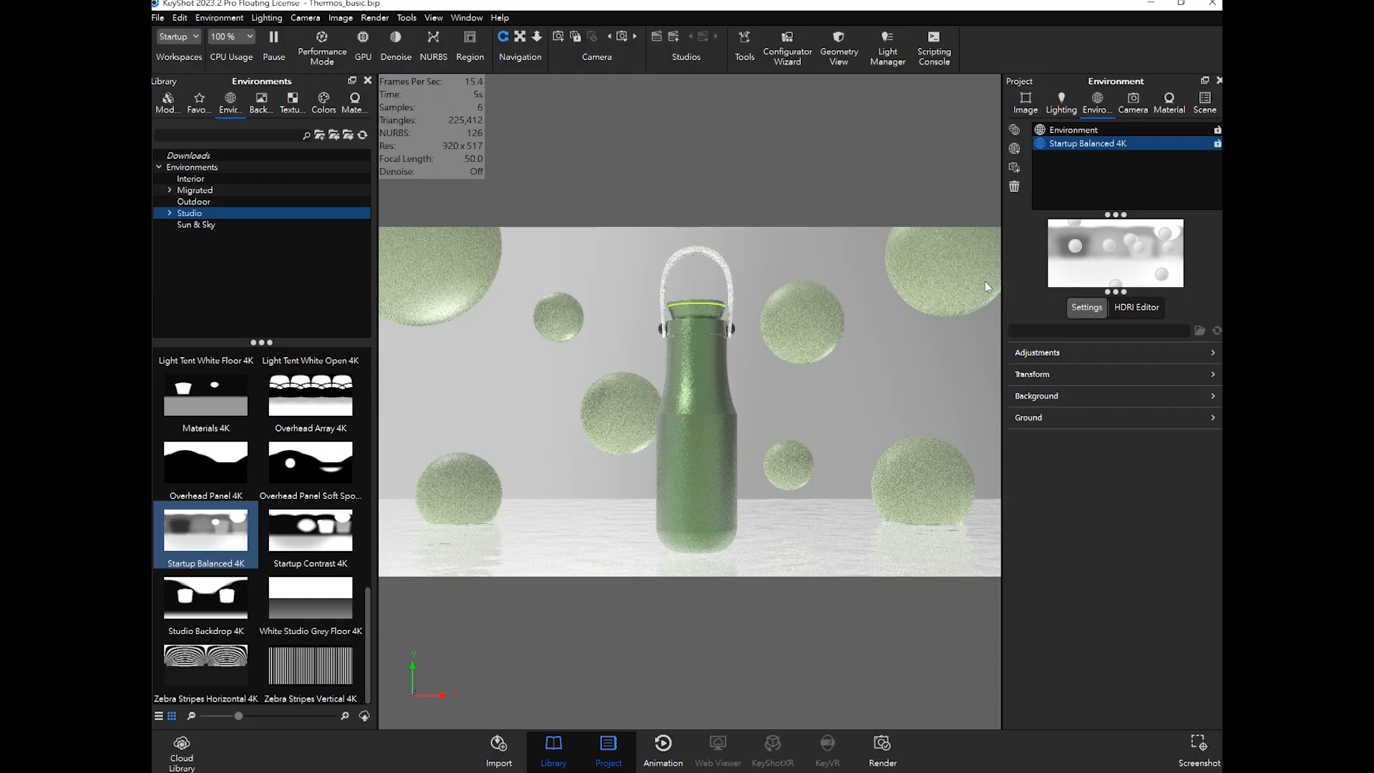
left_click(1078, 203)
left_click(1076, 146)
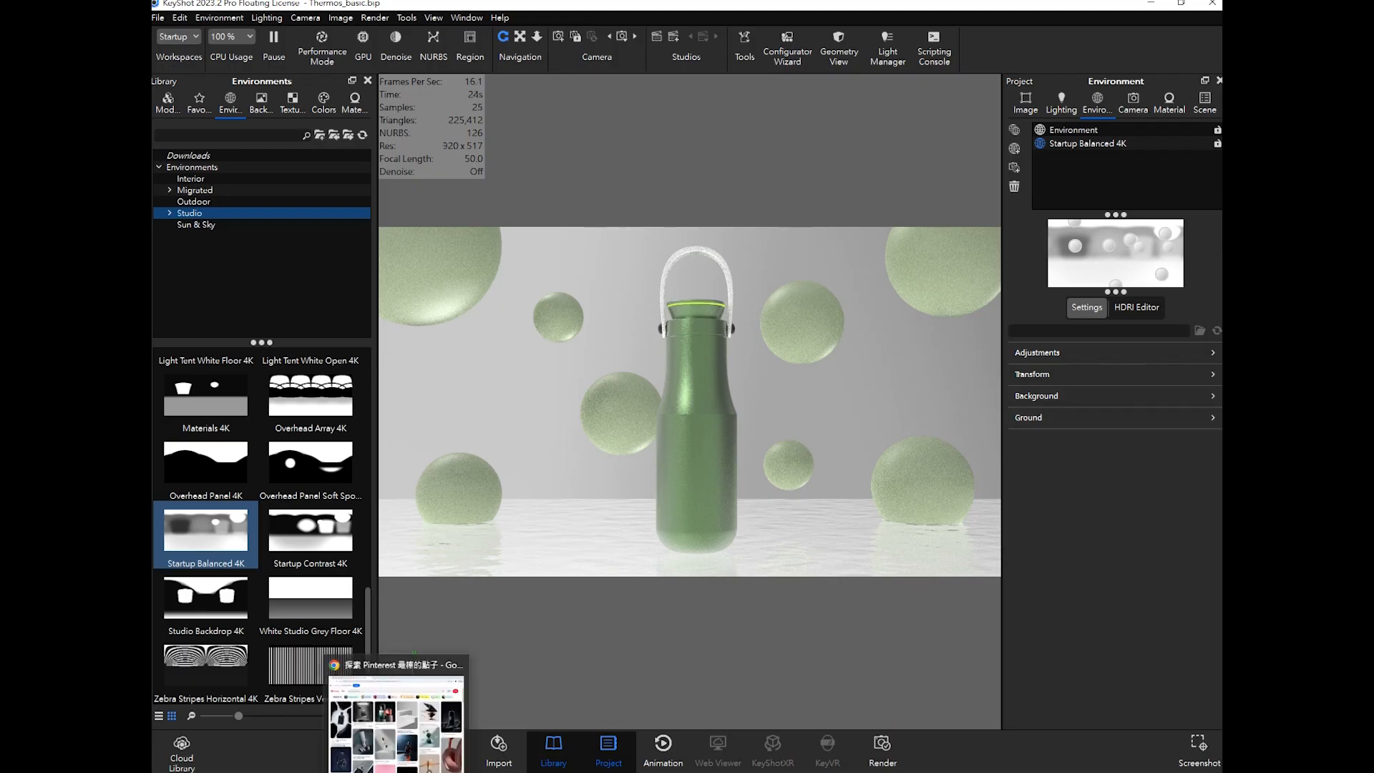
Step: Switch to the Word notes to check the basic product rendering steps, and return to KeyShot
mouse_move(297, 772)
left_click(297, 722)
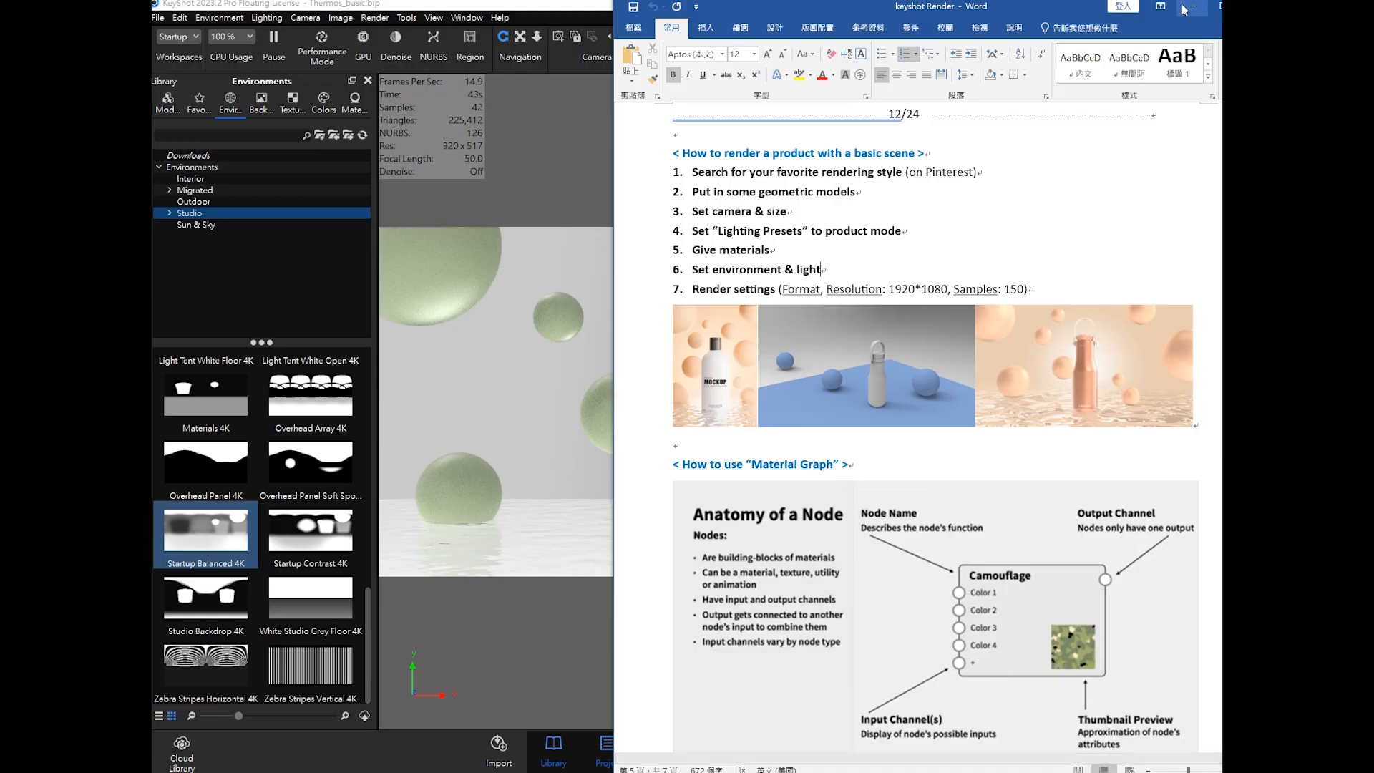
key("alt+Tab")
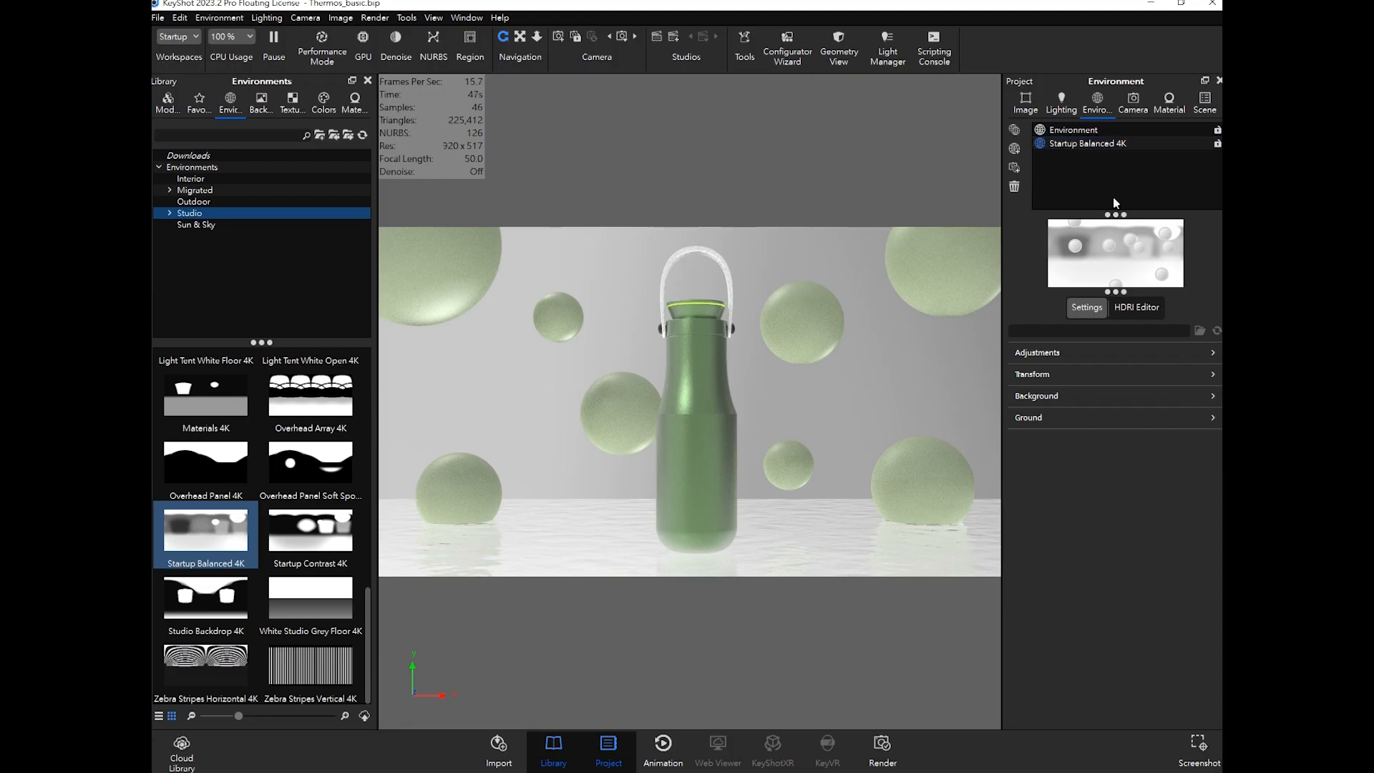
Step: Set the environment background to a solid light green, starting from the Foliage swatch and lightening it to hex C6DBAF
left_click(1035, 398)
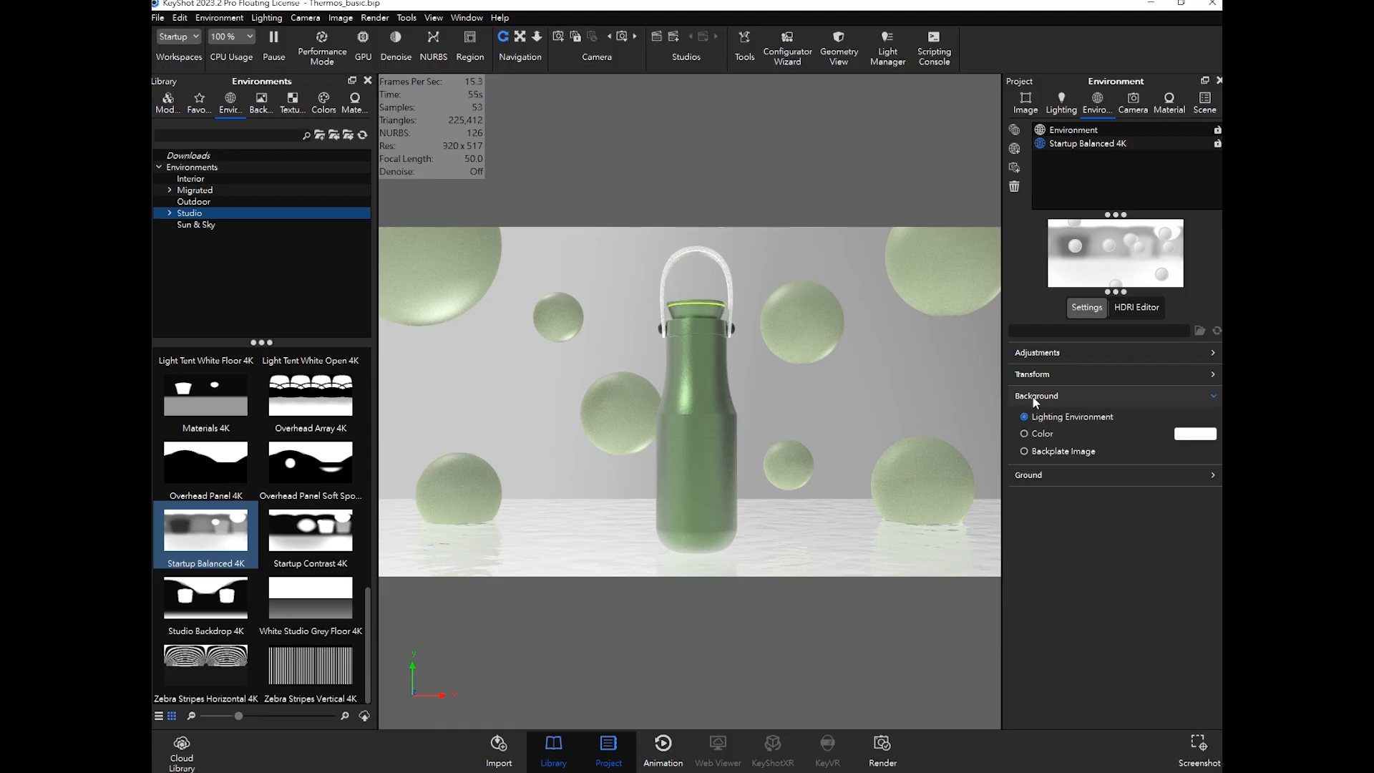
left_click(1024, 435)
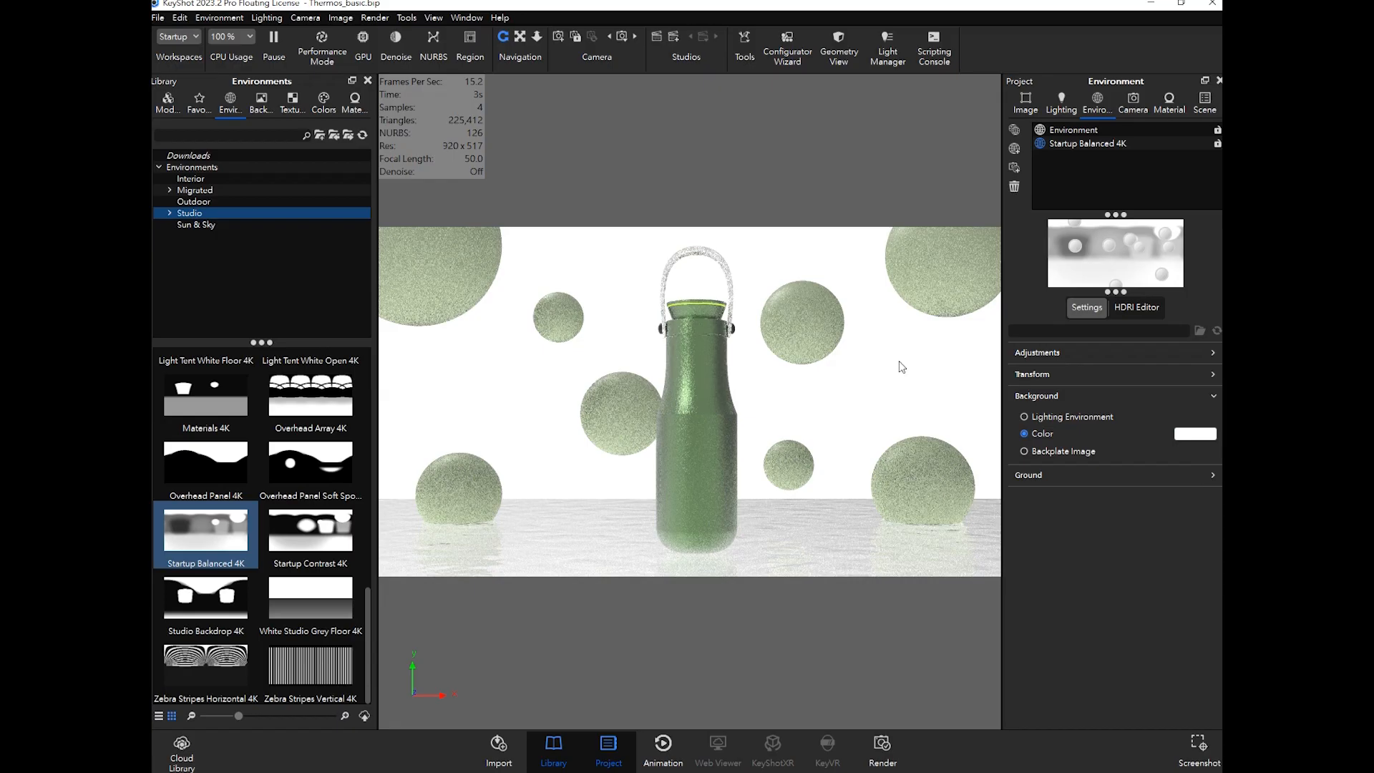
left_click(1175, 435)
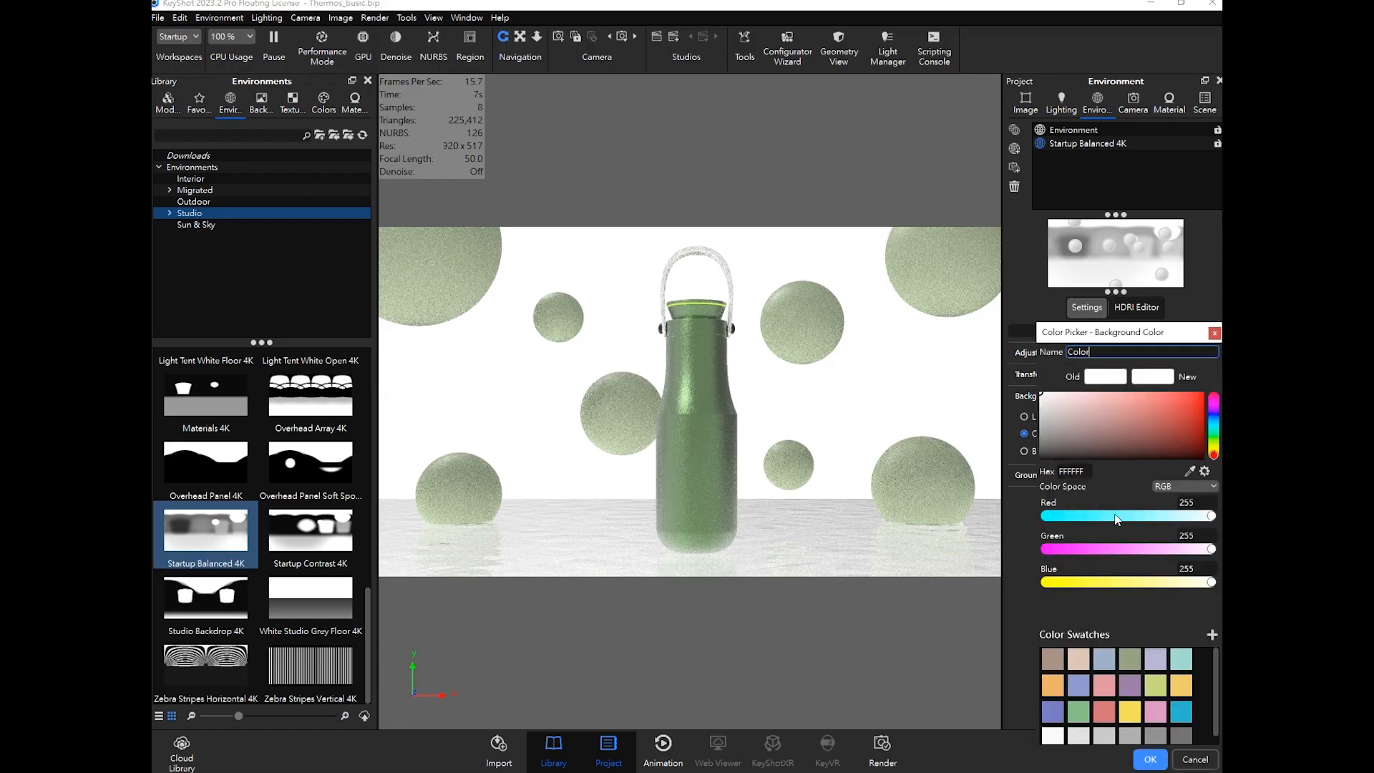
left_click(1122, 654)
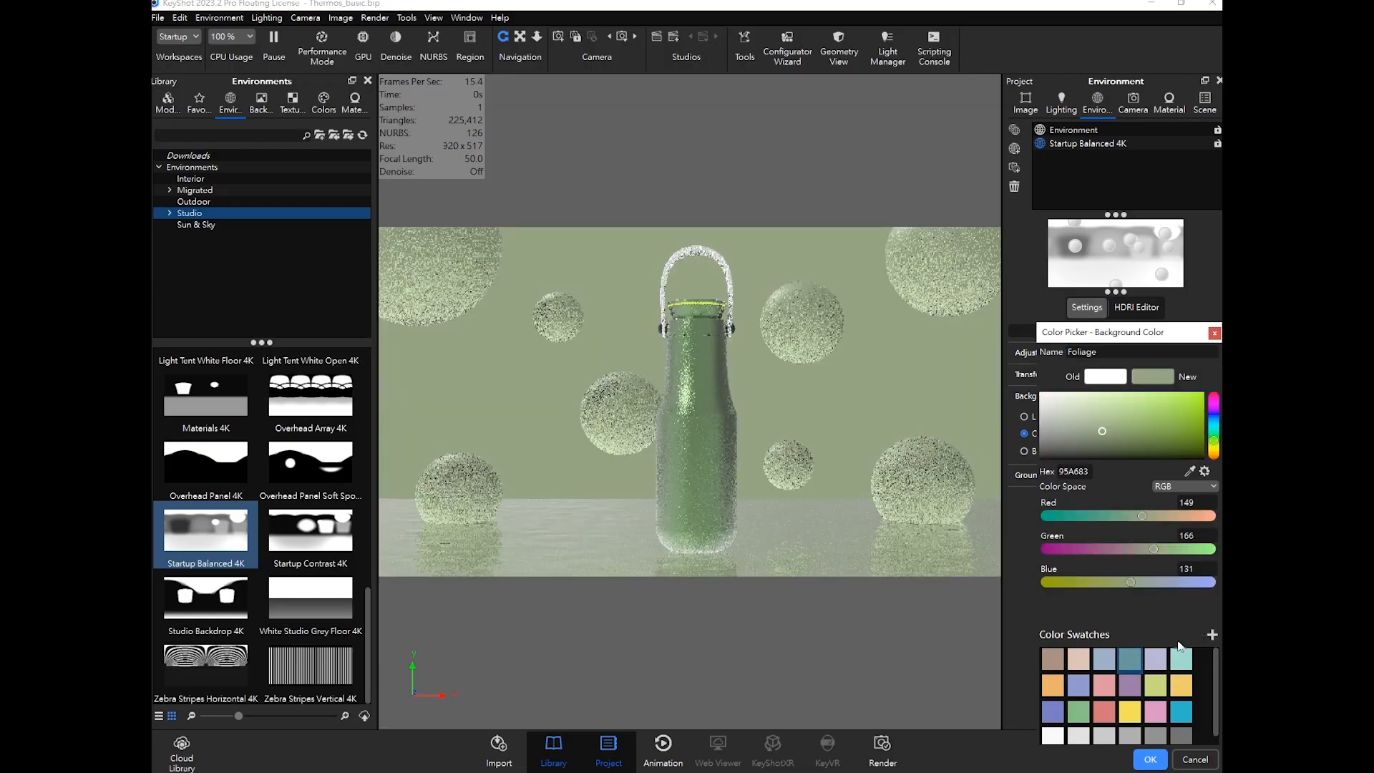
left_click(1092, 413)
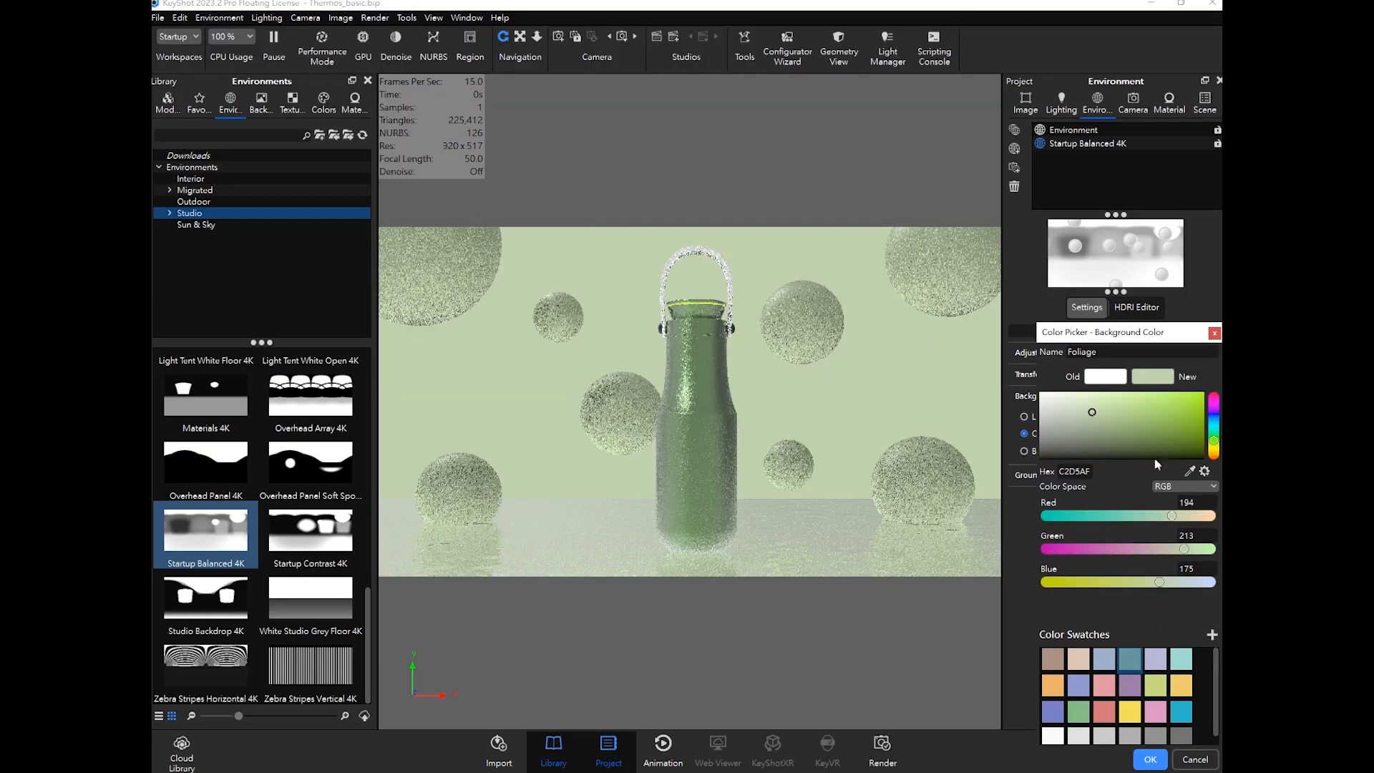
left_click(1096, 412)
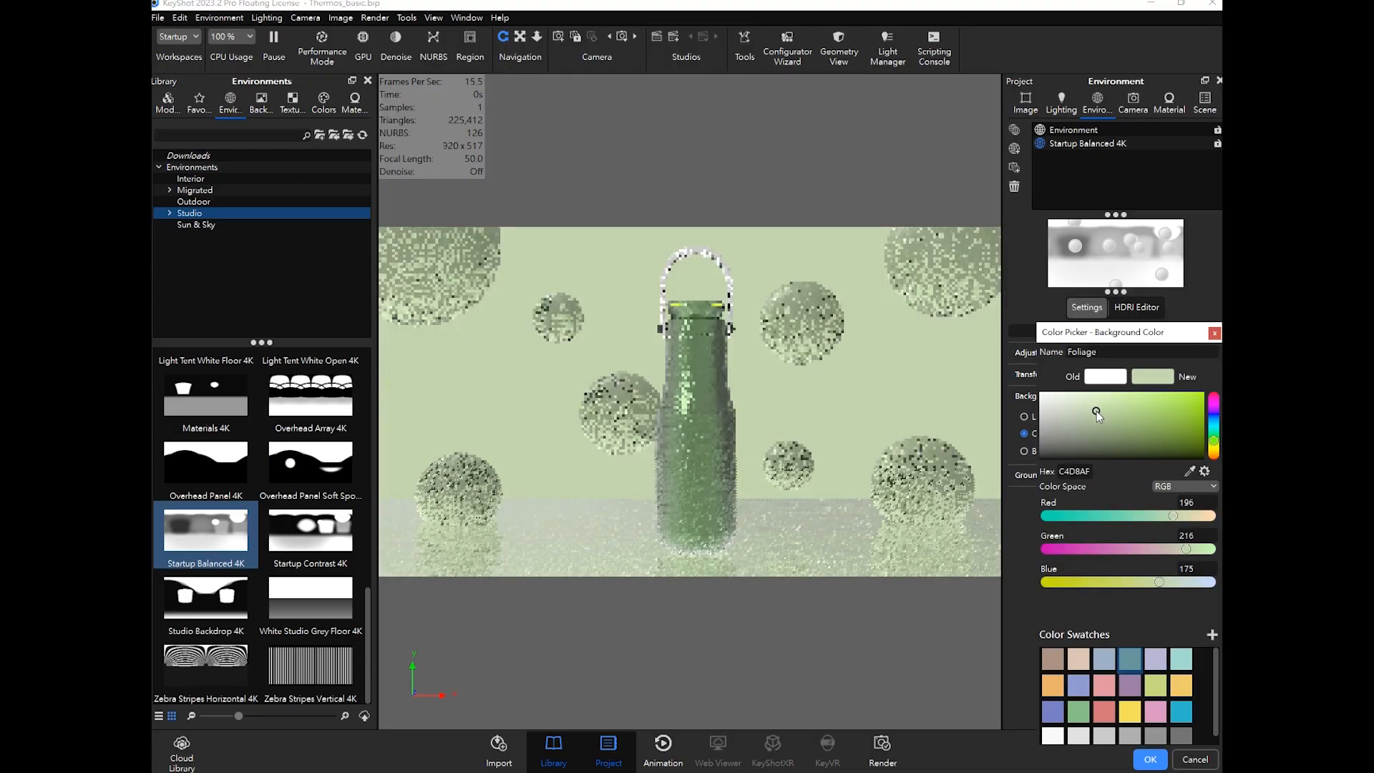
left_click(1100, 411)
left_click(1102, 409)
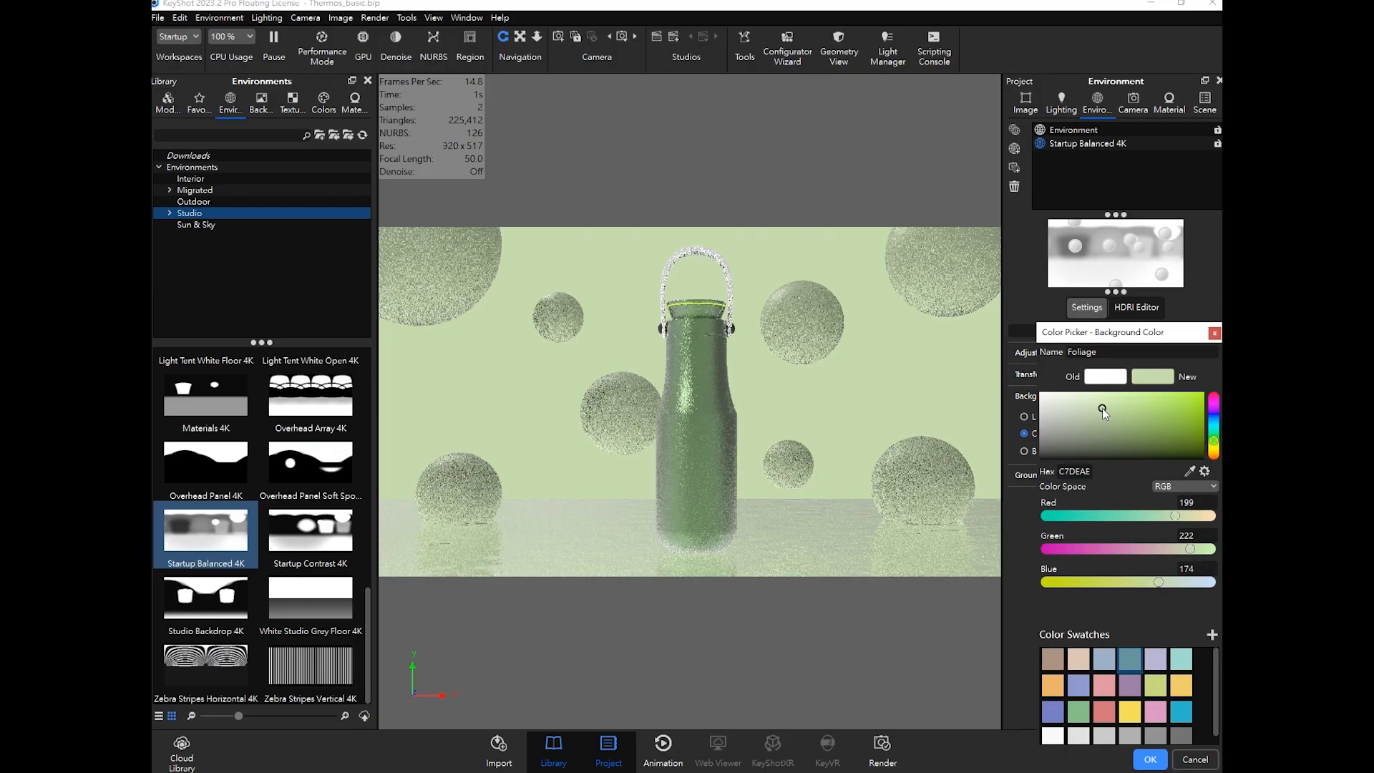
left_click(1098, 411)
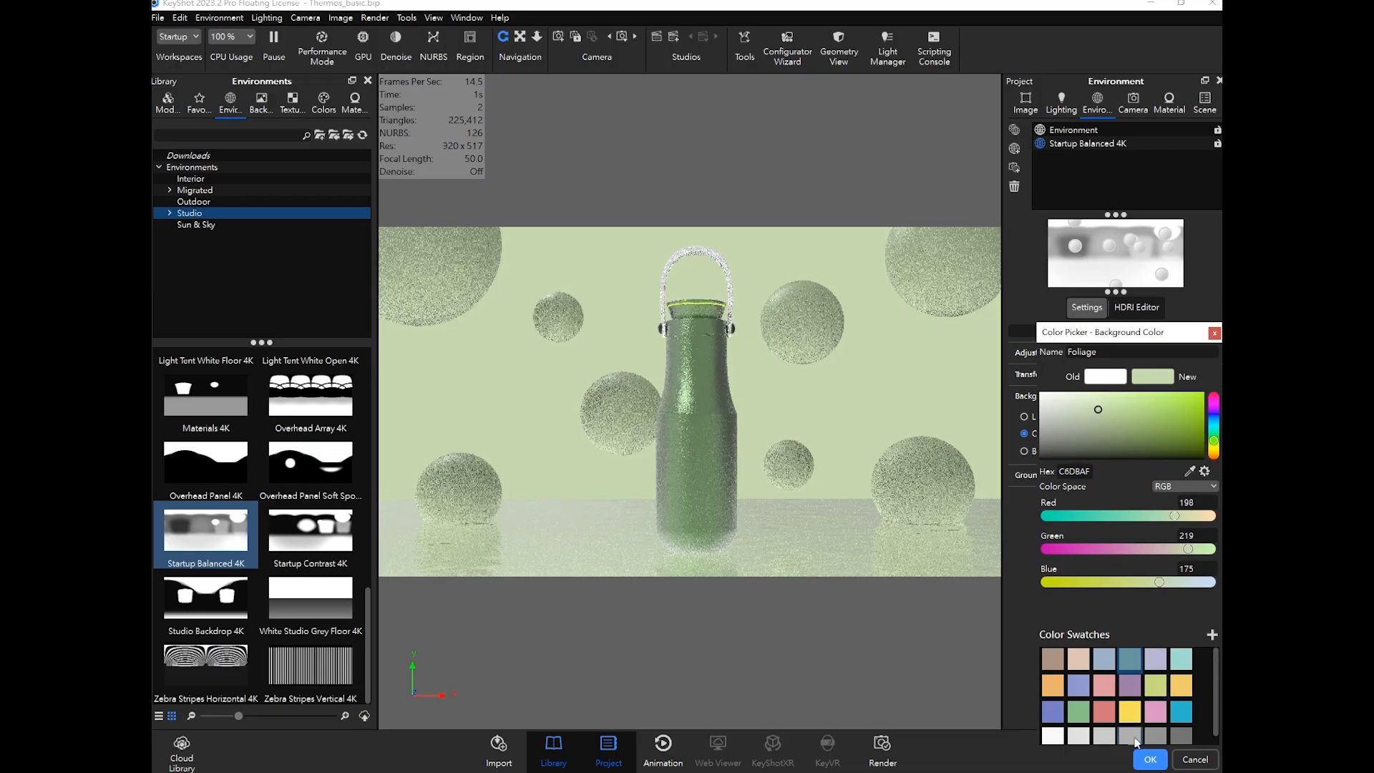
left_click(1149, 758)
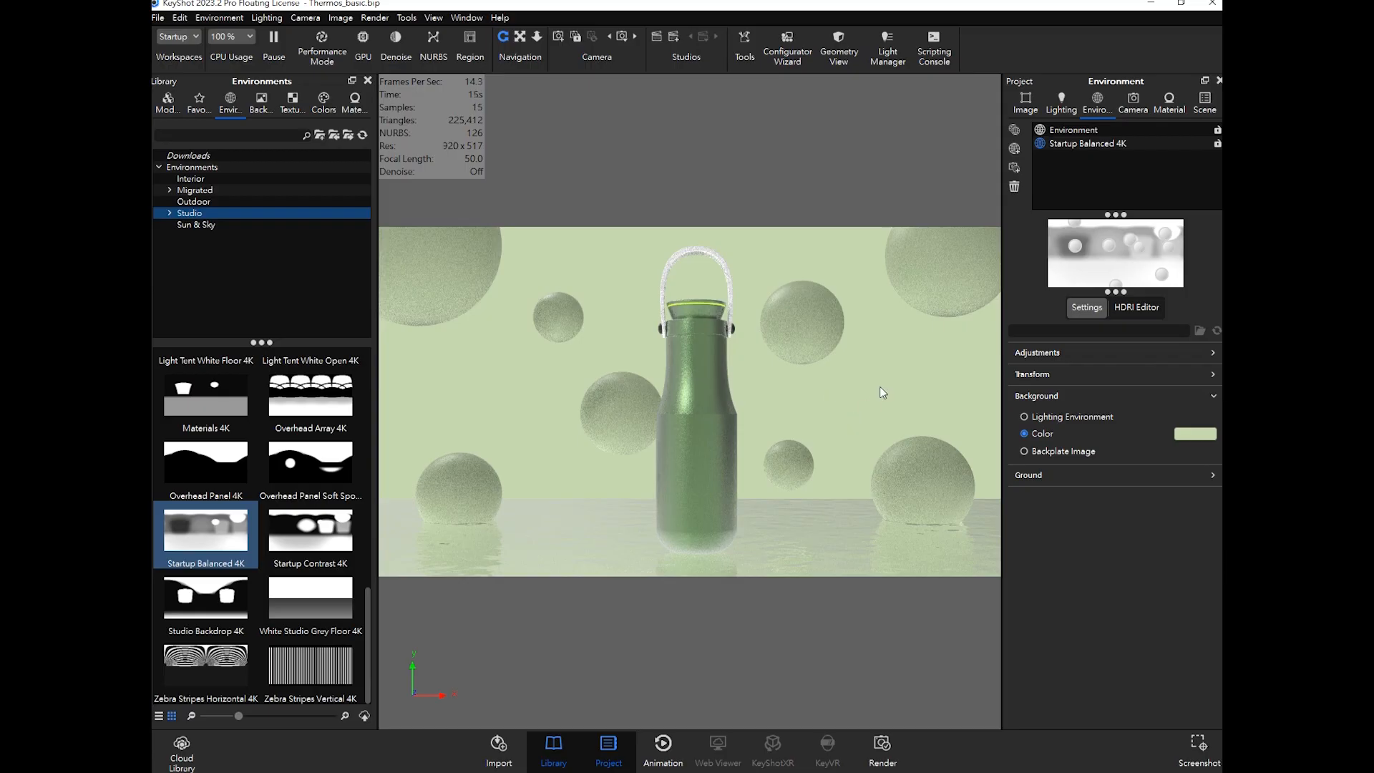
Step: Enable Occlusion Ground Shadows, leave Ground Reflections and Flatten Ground off after trying them, and save the scene
left_click(1041, 472)
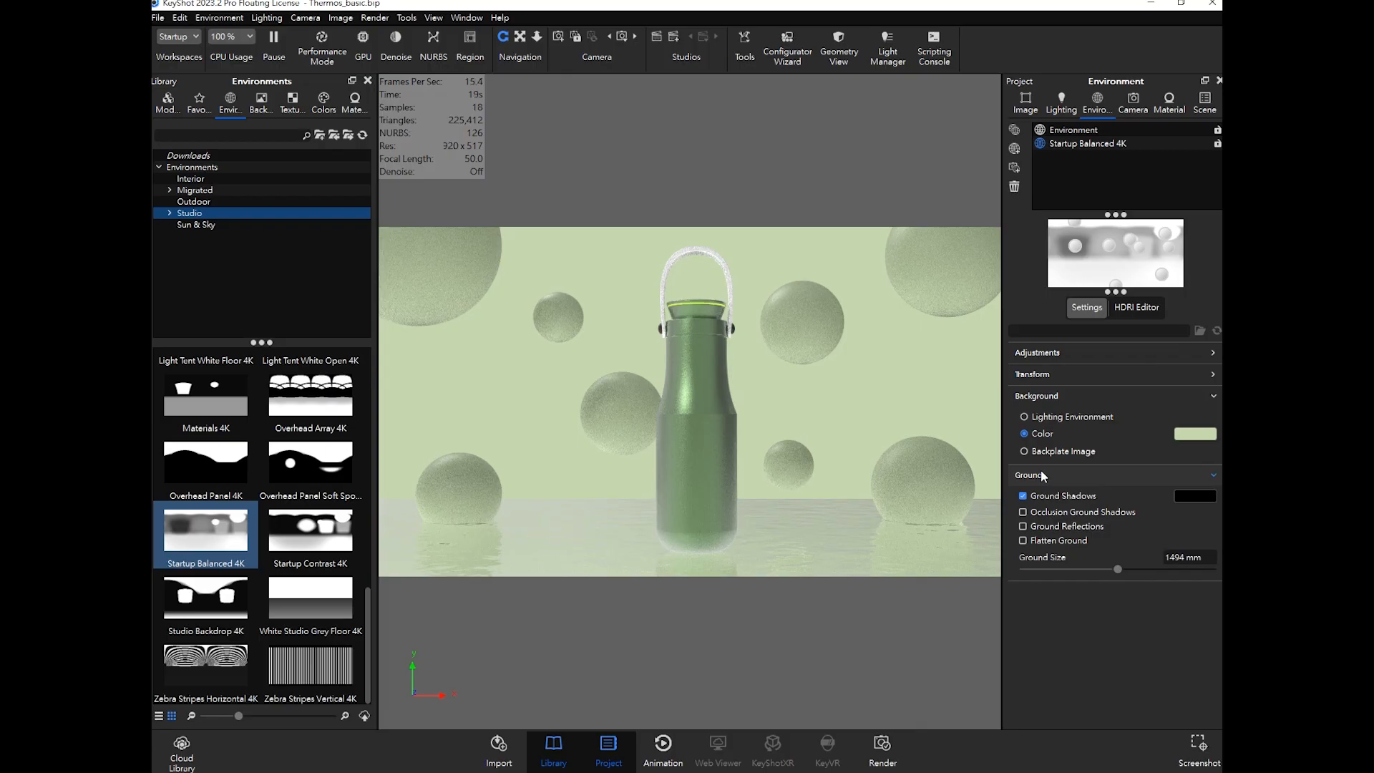
left_click(1023, 513)
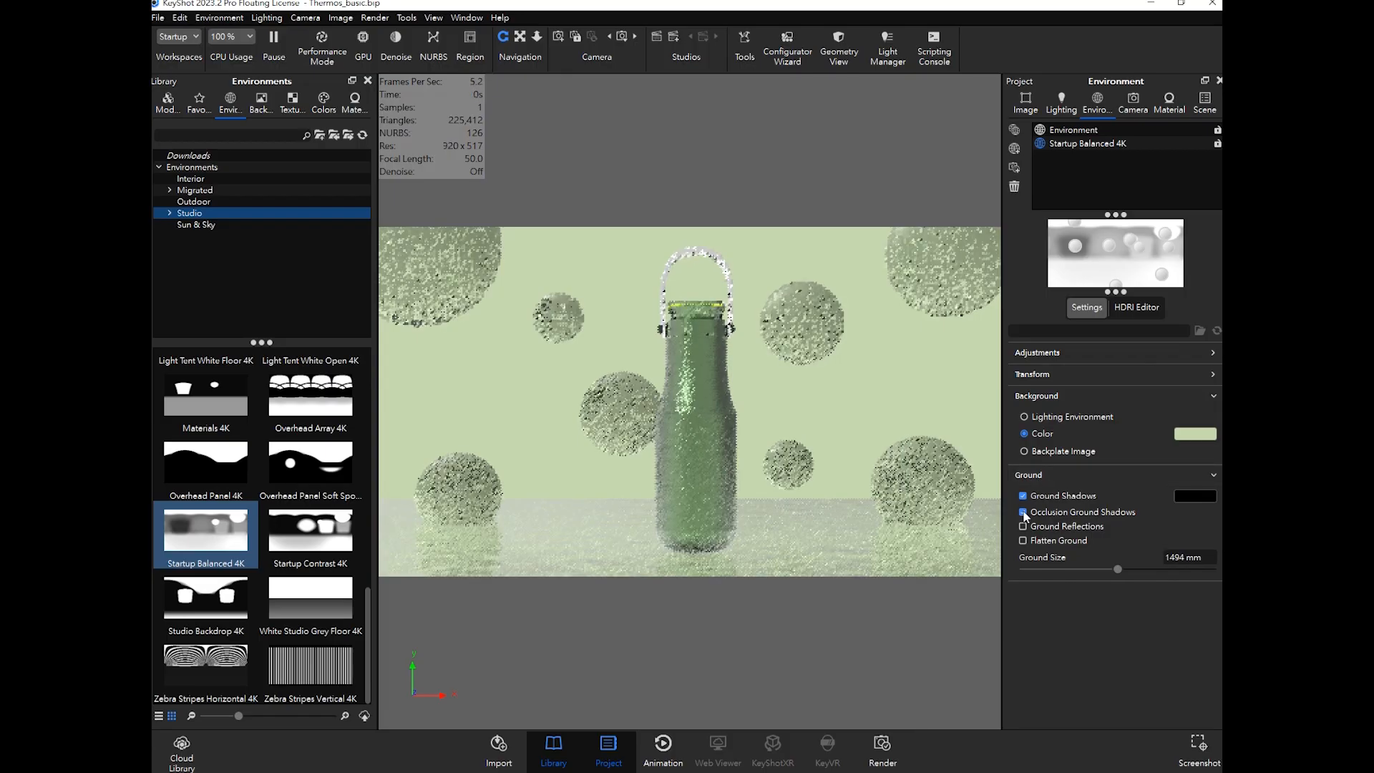
left_click(1022, 512)
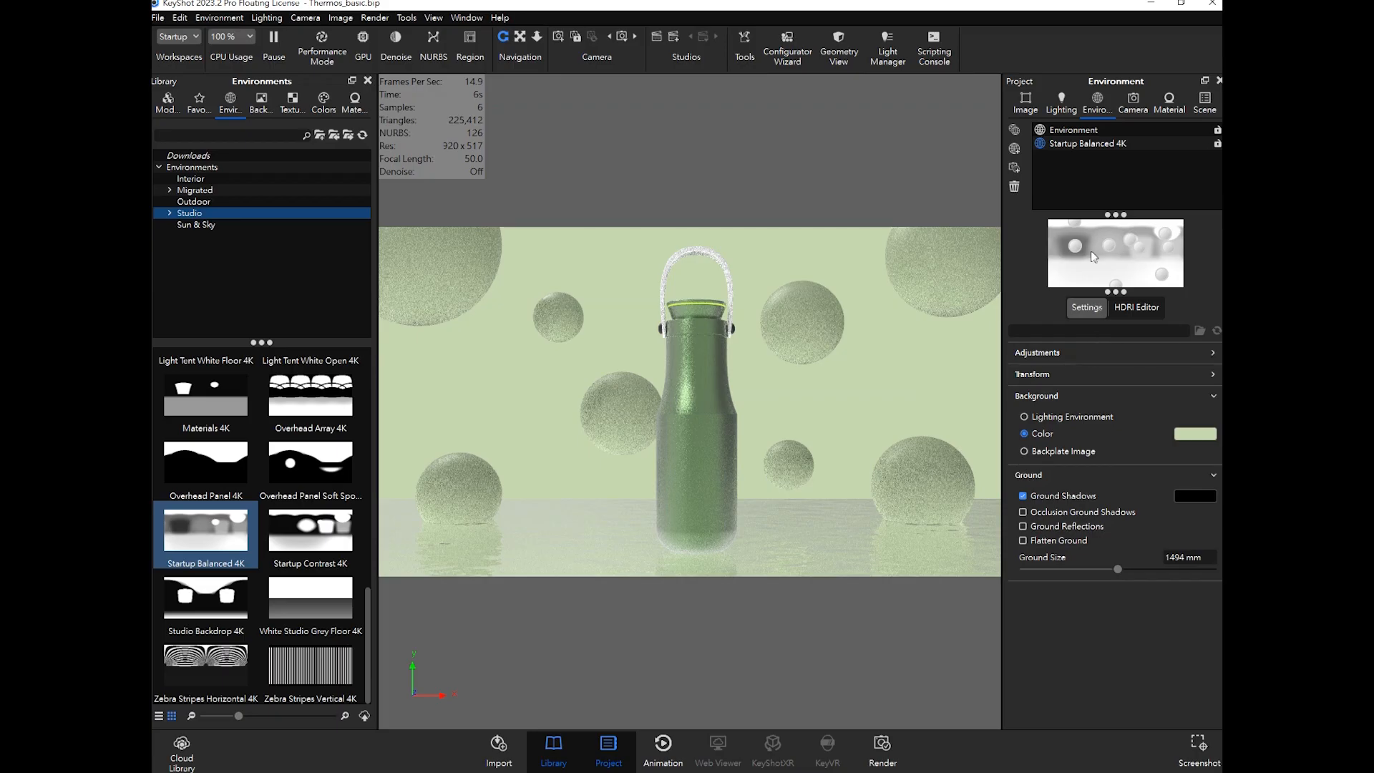
left_click(1066, 515)
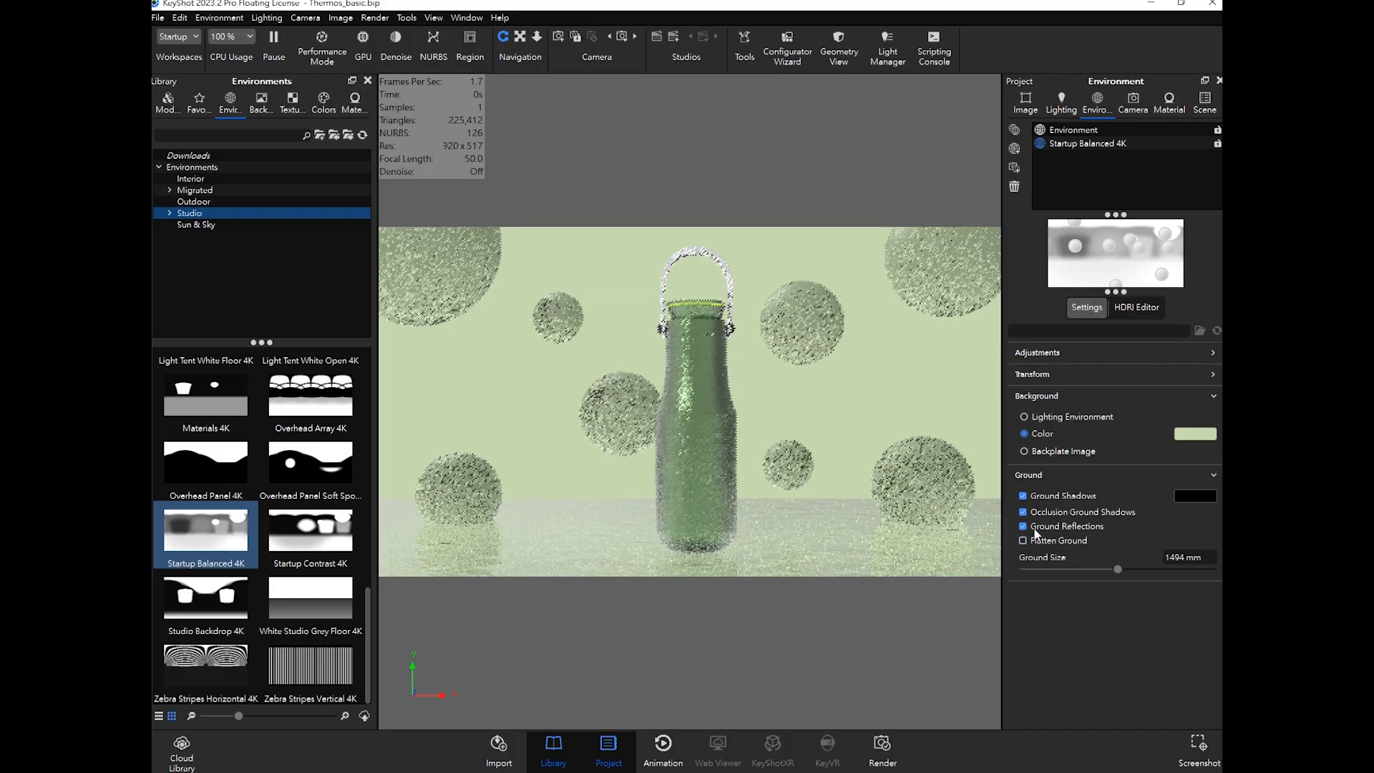
left_click(1035, 532)
left_click(1035, 542)
left_click(1027, 545)
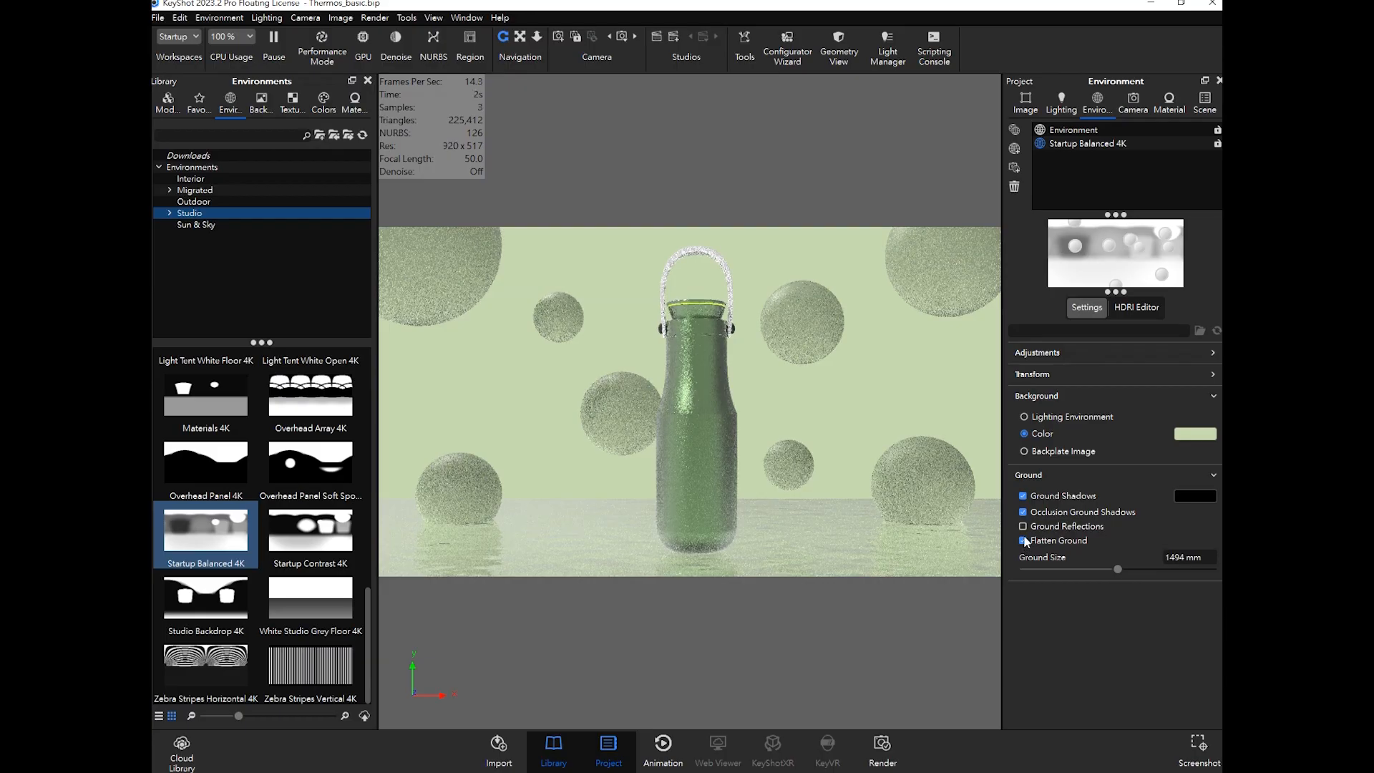
left_click(1023, 541)
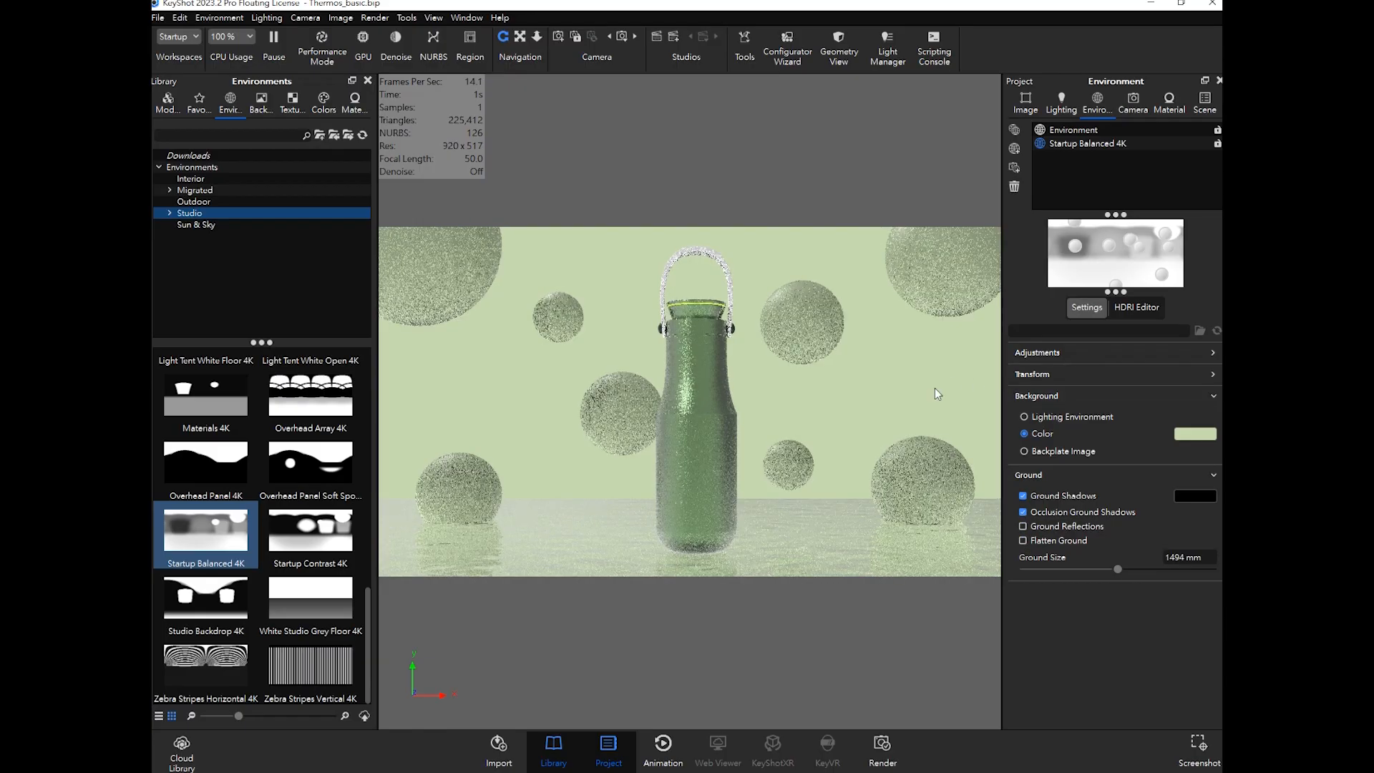
left_click(160, 19)
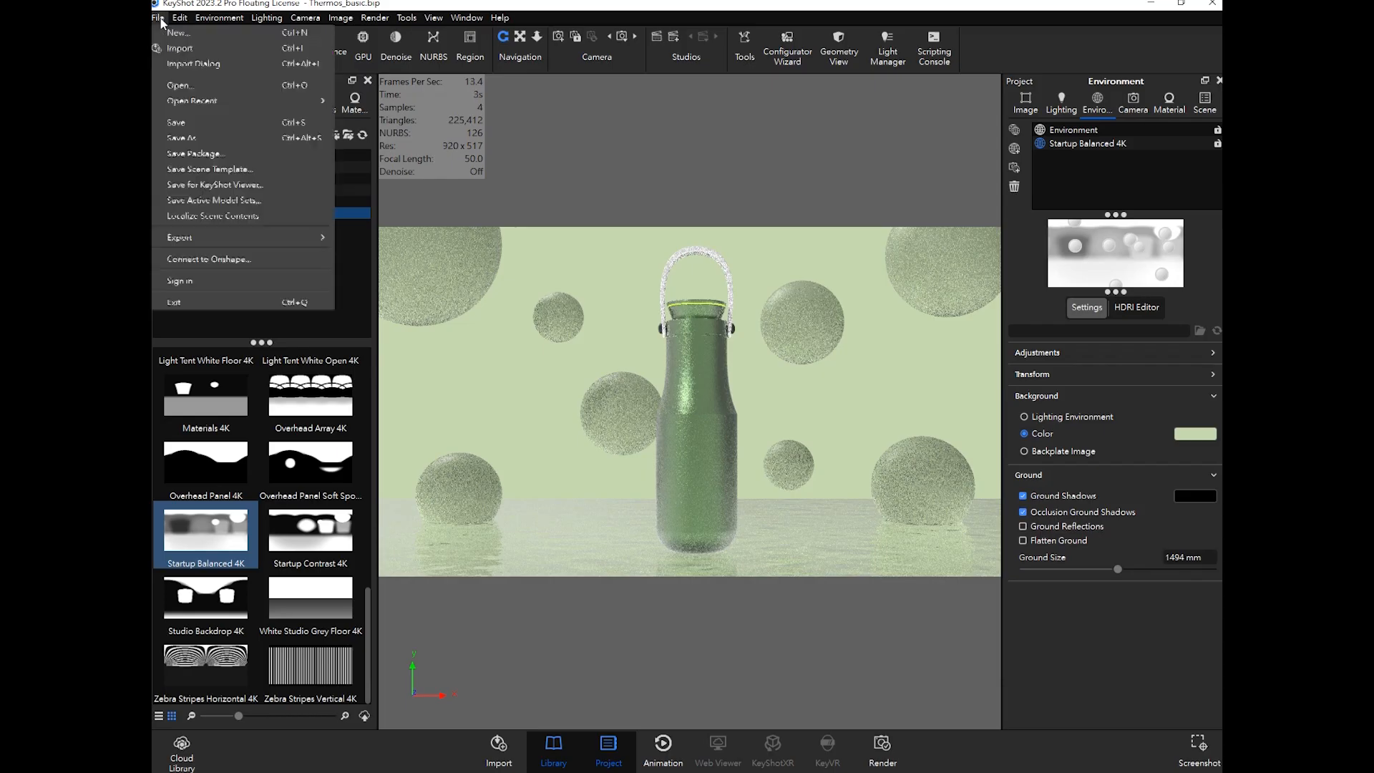
left_click(195, 124)
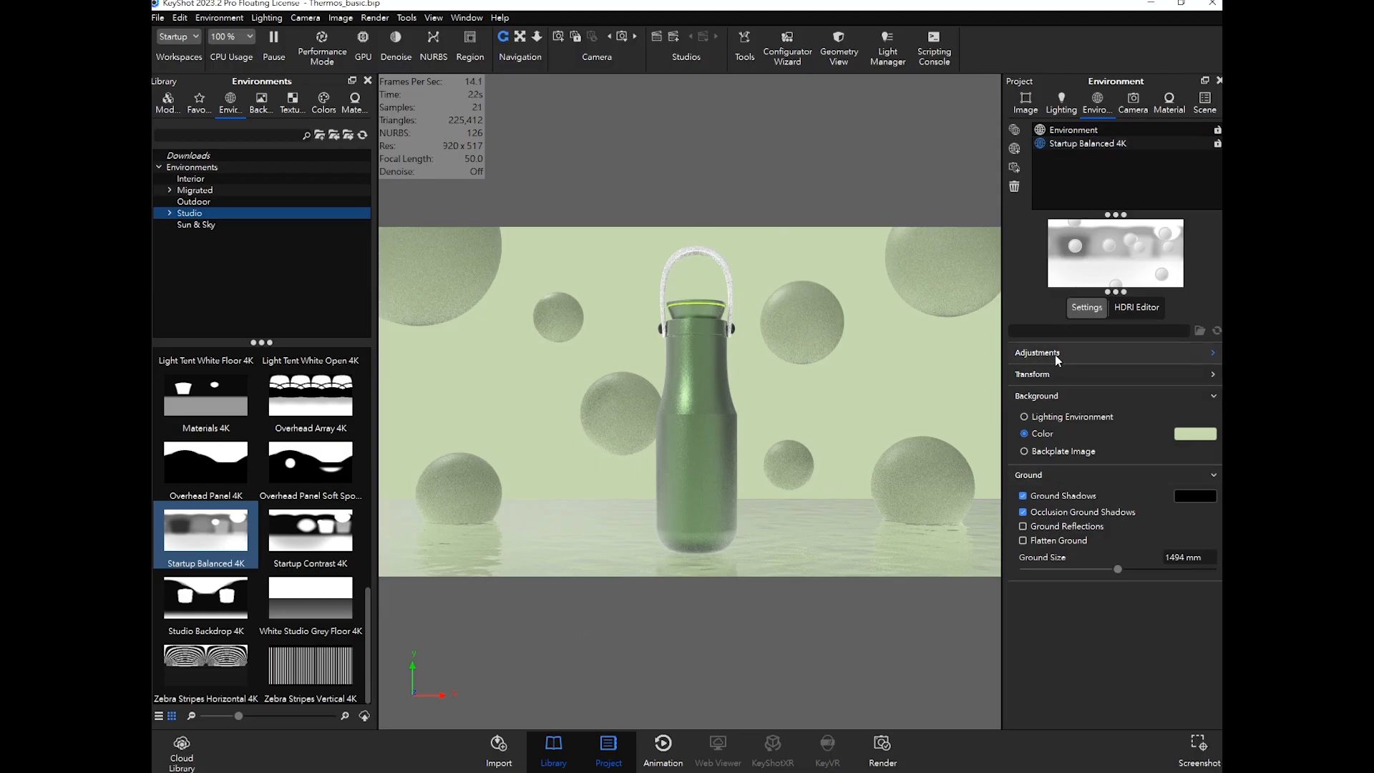
Step: Rotate the Startup Balanced 4K environment to 185° to change the highlights on the thermos, and save the scene
left_click(1052, 374)
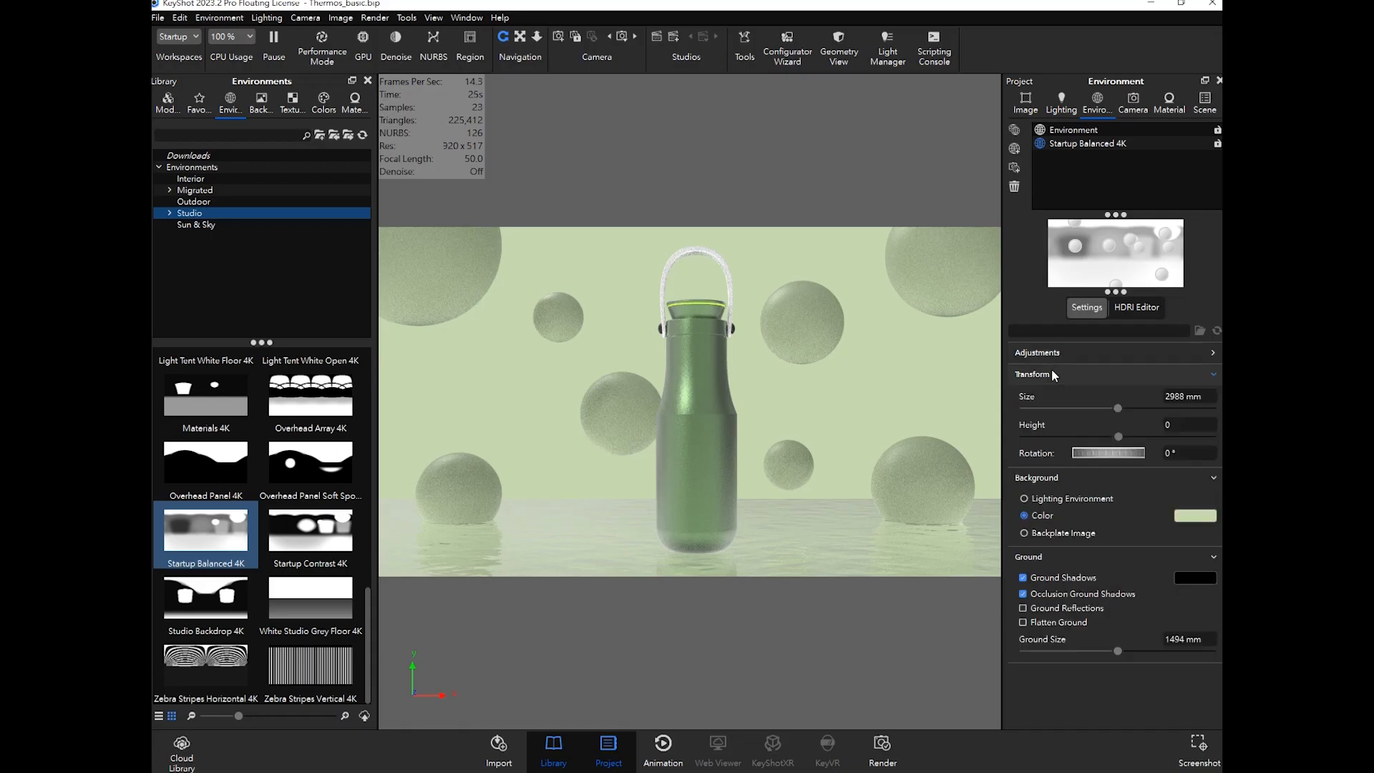
left_click(1052, 374)
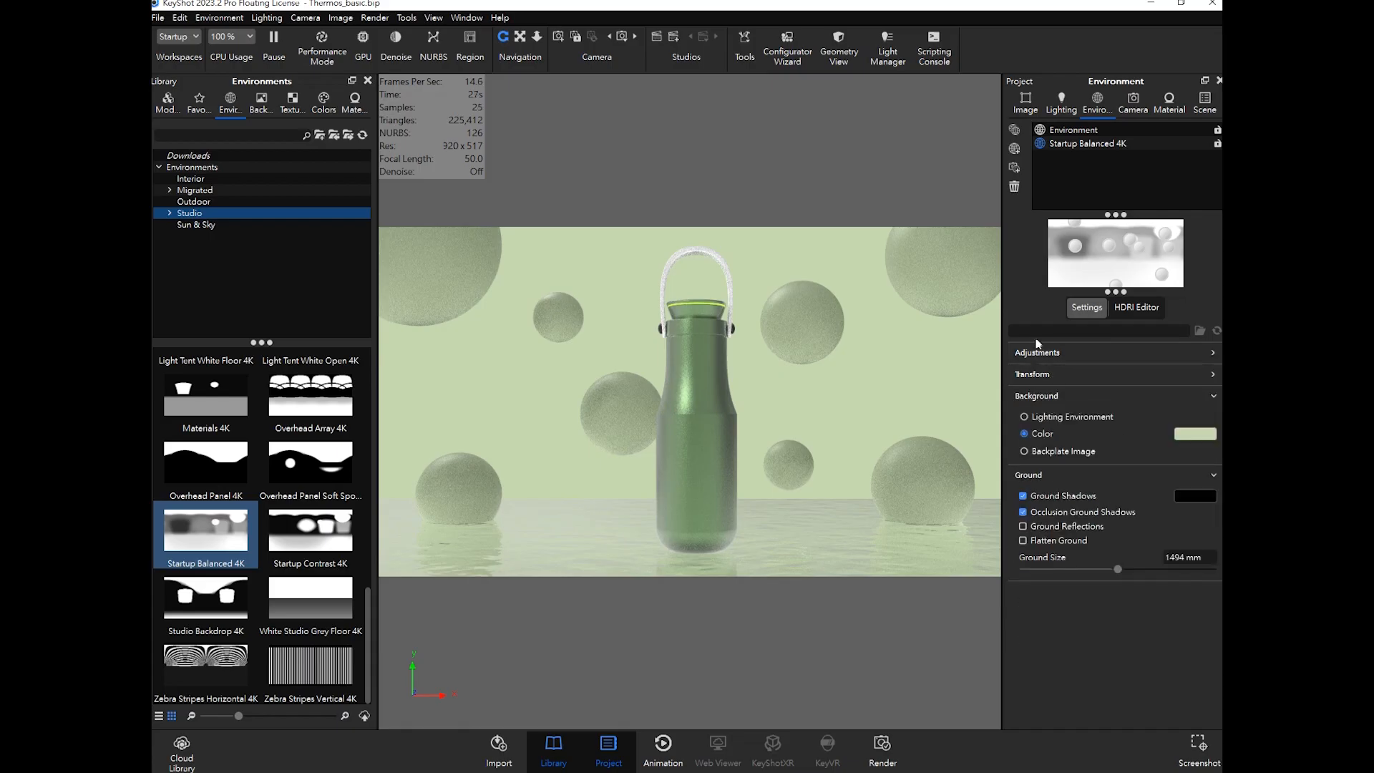
left_click(1041, 375)
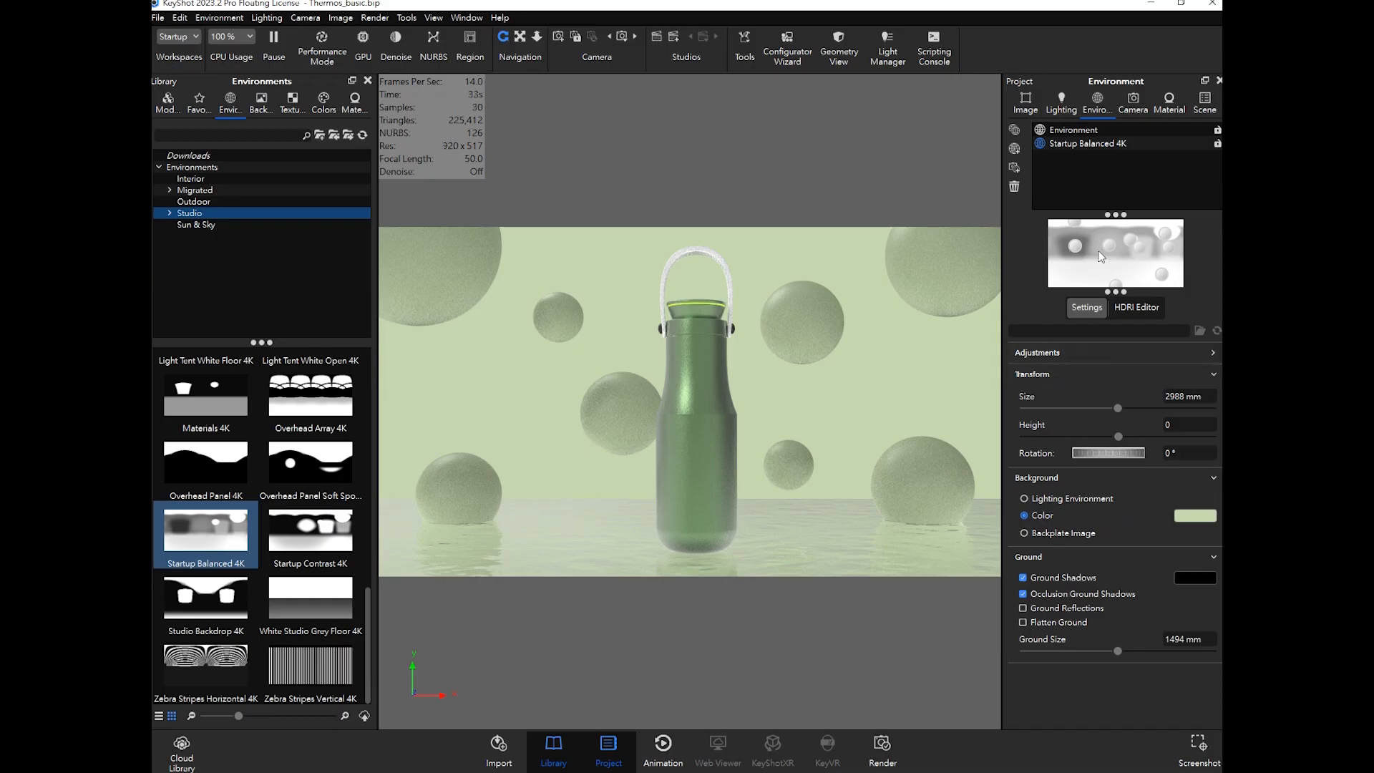
left_click(1088, 144)
left_click_drag(1112, 458, 1084, 477)
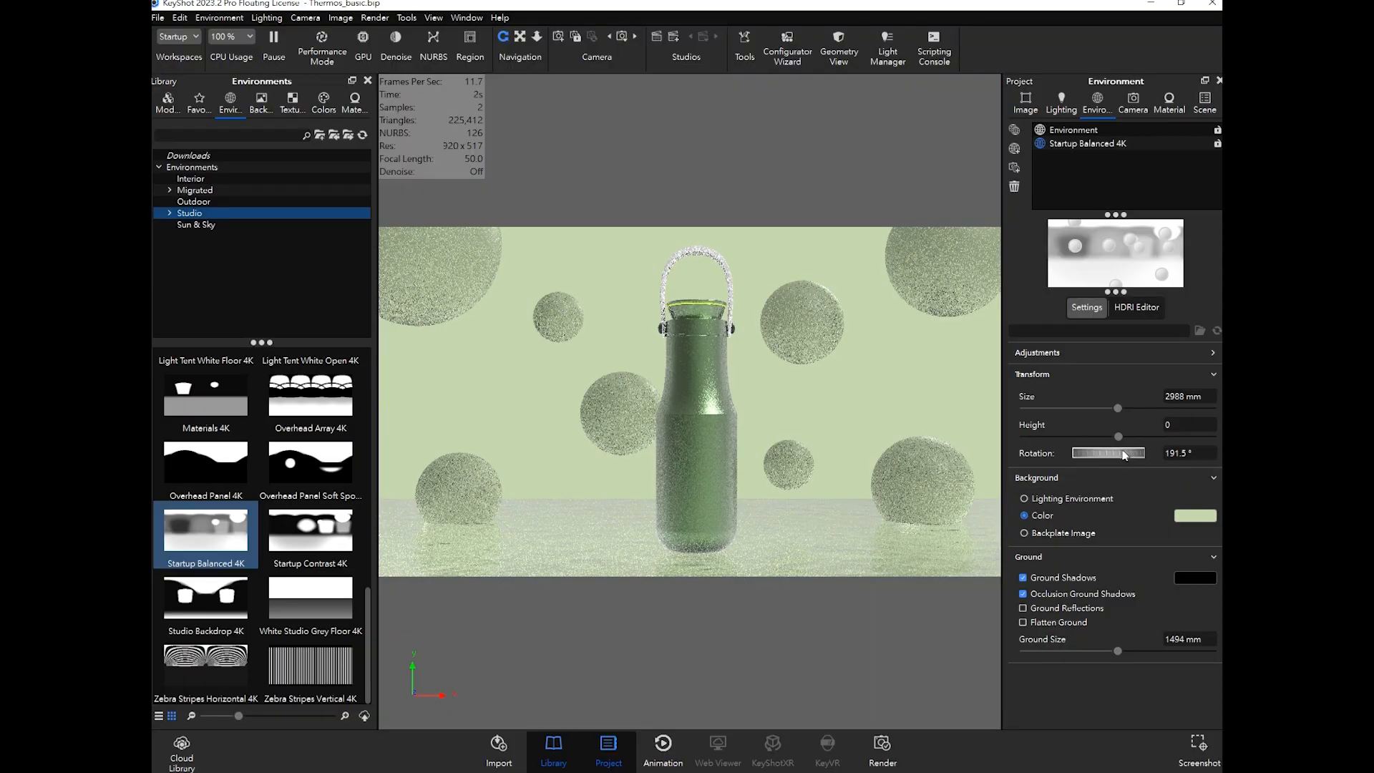
mouse_move(1123, 458)
left_mouse_down()
mouse_move(963, 465)
mouse_move(1068, 479)
mouse_move(1076, 462)
mouse_move(1045, 463)
mouse_move(1169, 466)
mouse_move(1104, 468)
mouse_move(1119, 467)
left_mouse_up()
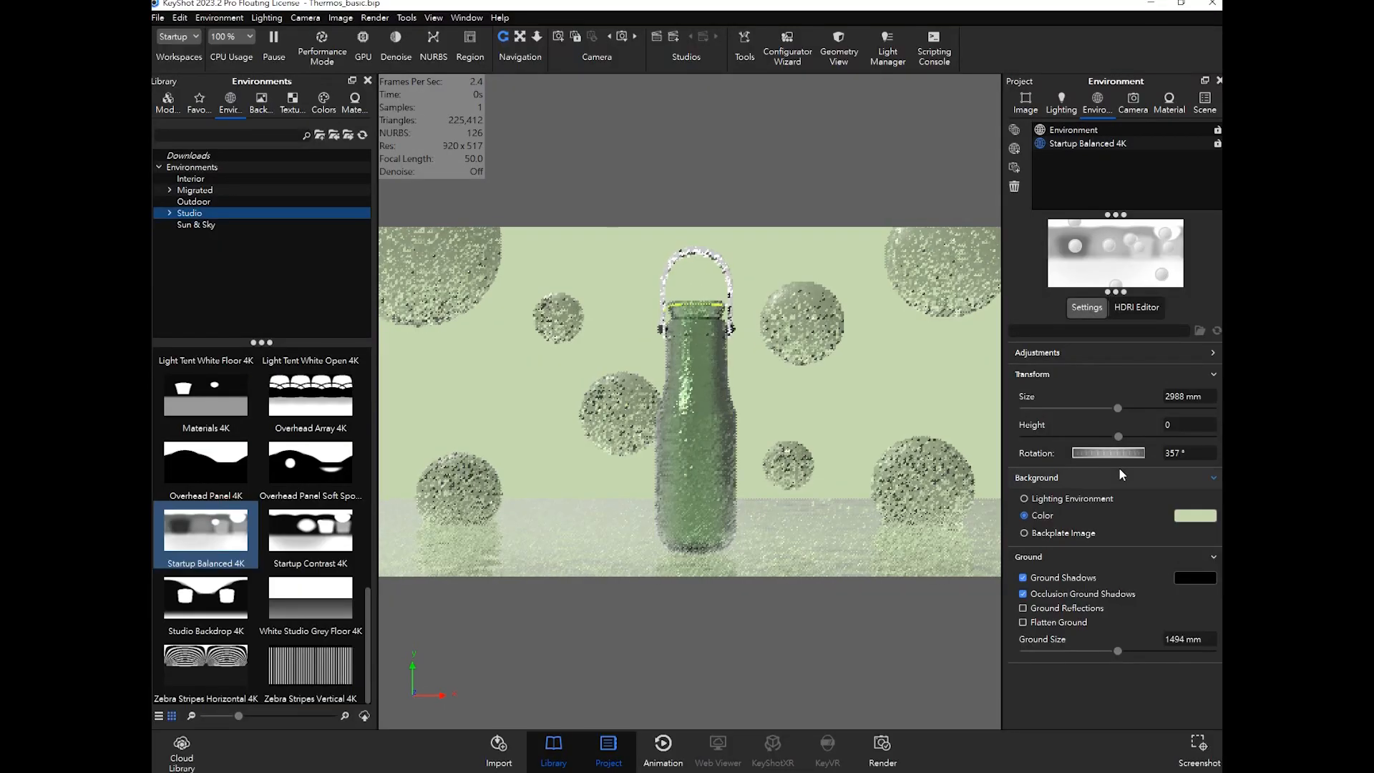
left_click_drag(1106, 458, 1148, 458)
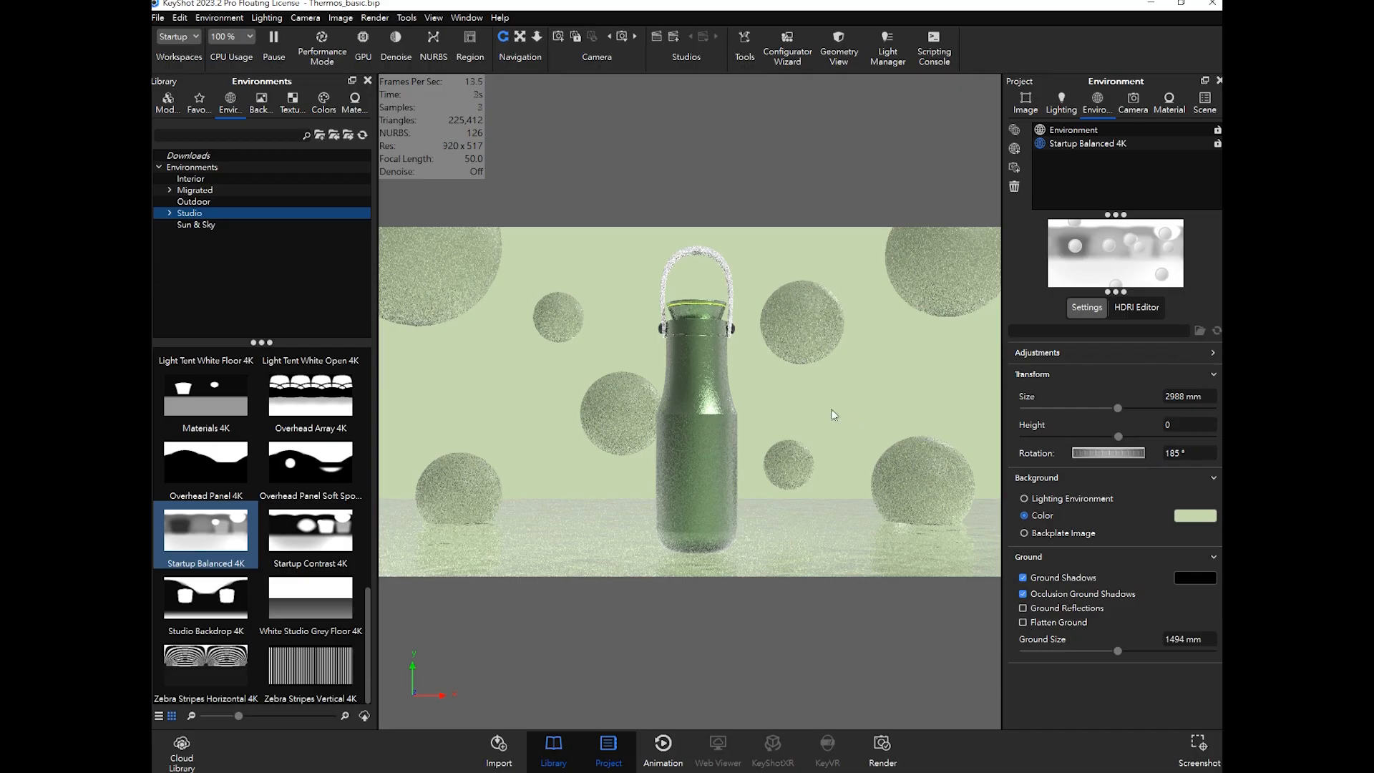
left_click(158, 17)
left_click(191, 124)
Step: Switch to the Word notes to check the render settings step and the Material Graph section, and return to KeyShot
left_click(297, 769)
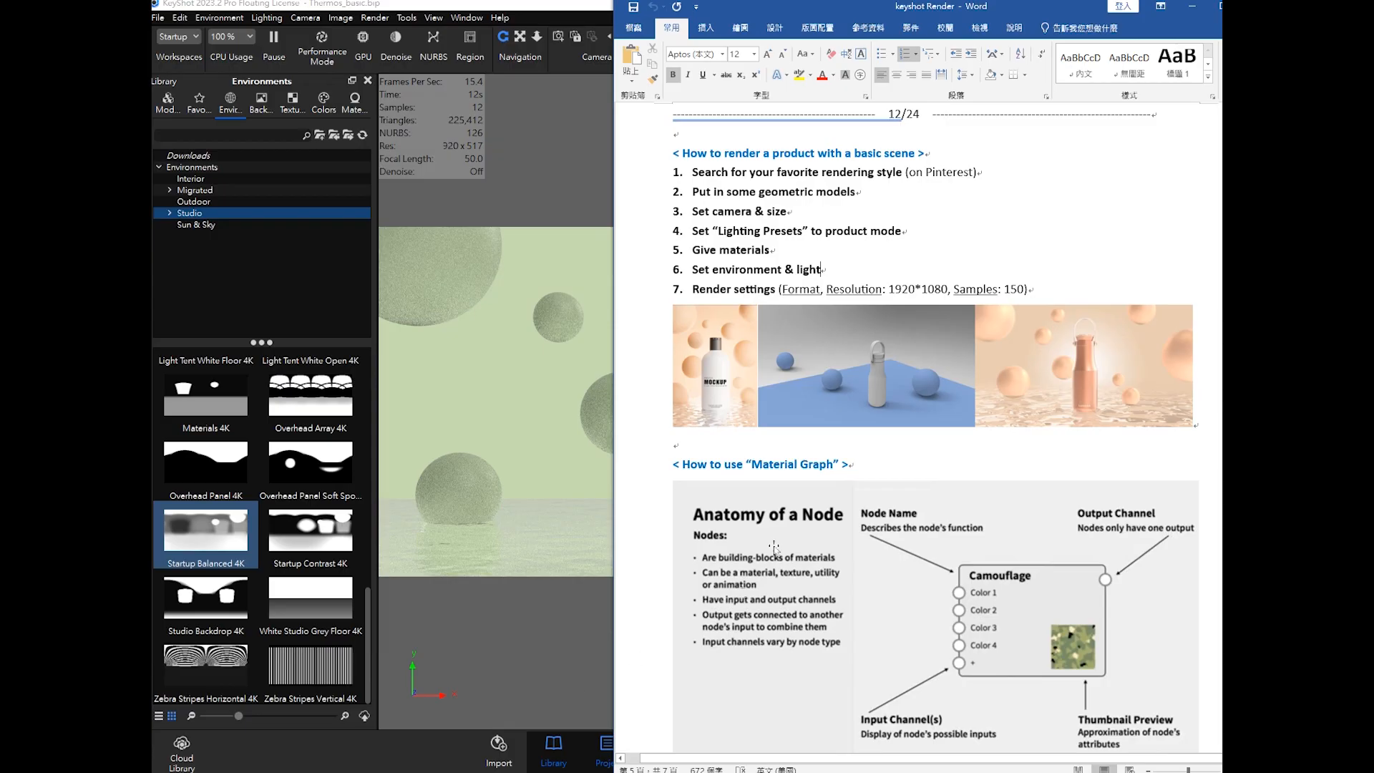
left_click(734, 289)
scroll(937, 472, "down", 5)
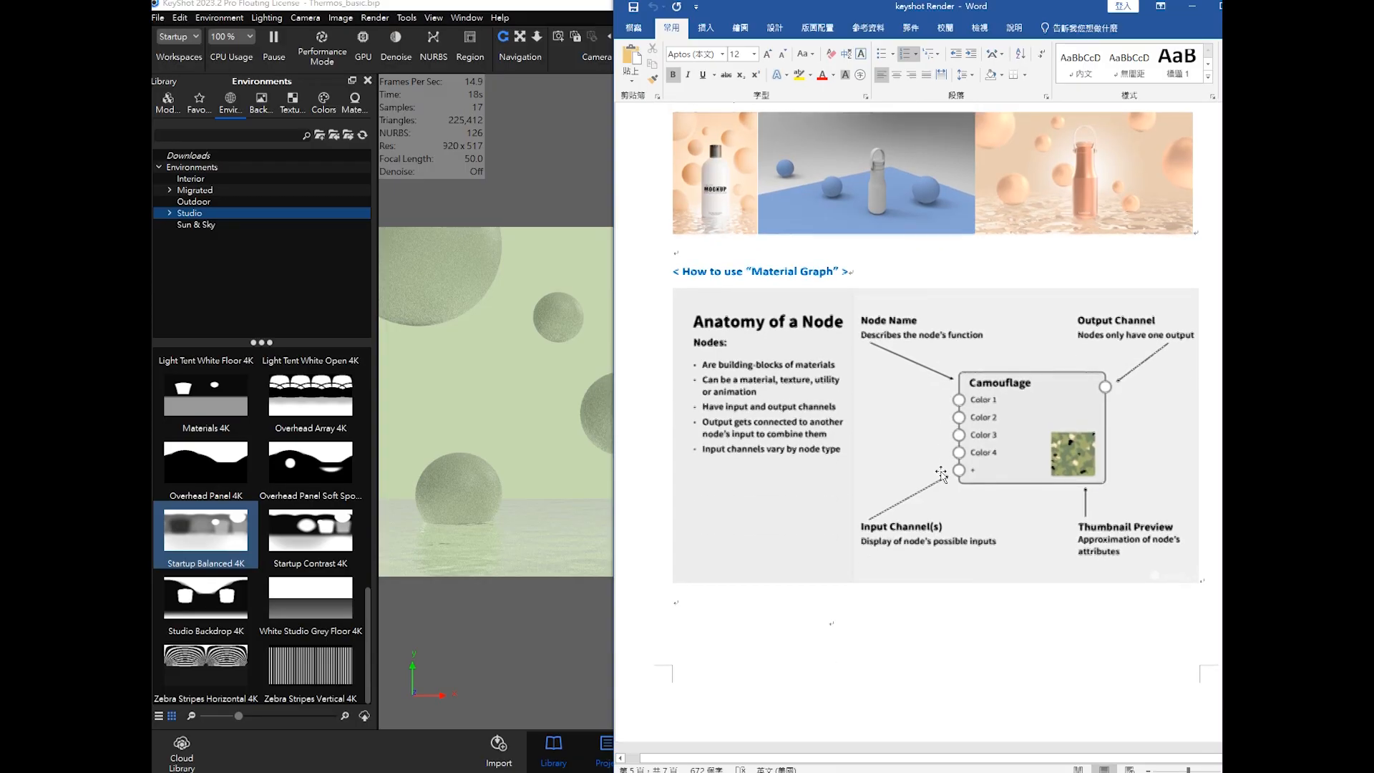
left_click(586, 186)
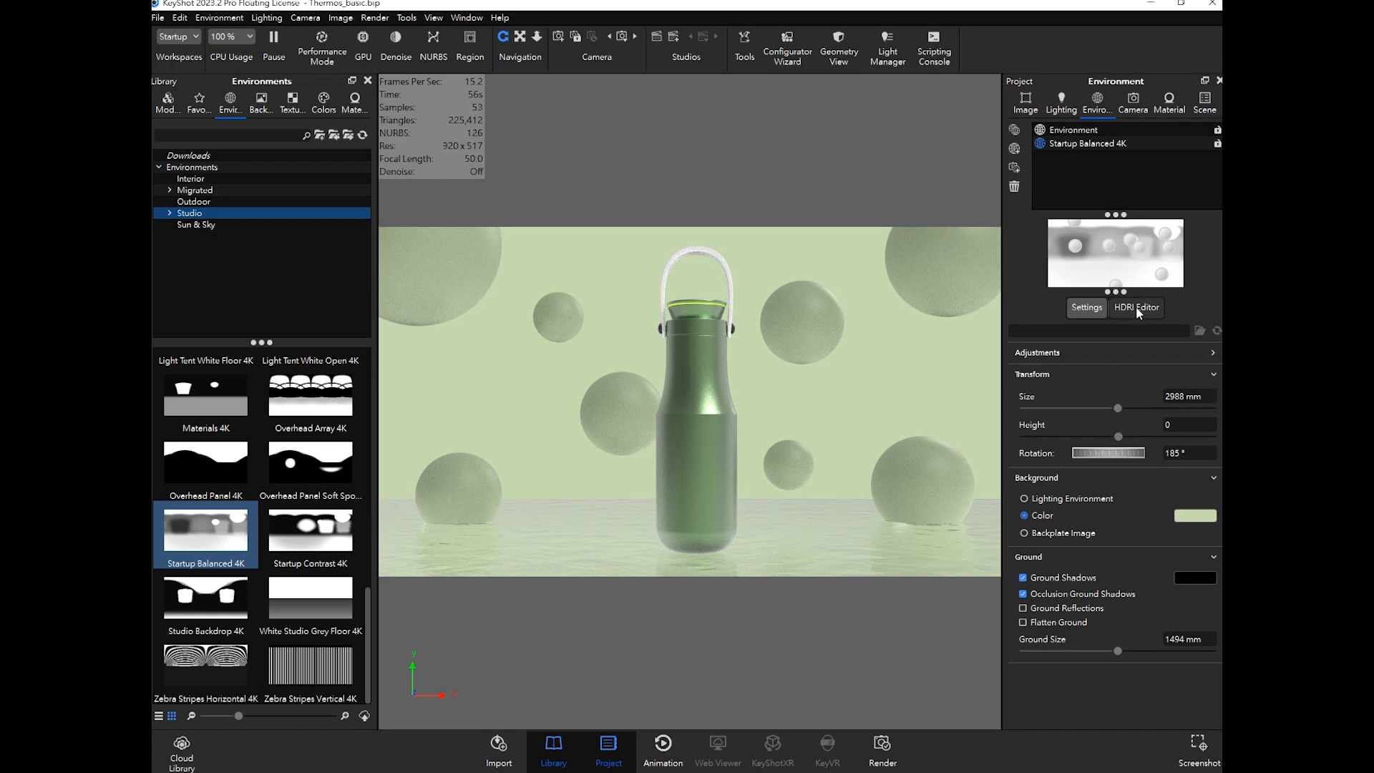
Step: Show the HDRI light pins of the Startup Balanced 4K environment and look through the Rectangular Pins group
left_click(1135, 306)
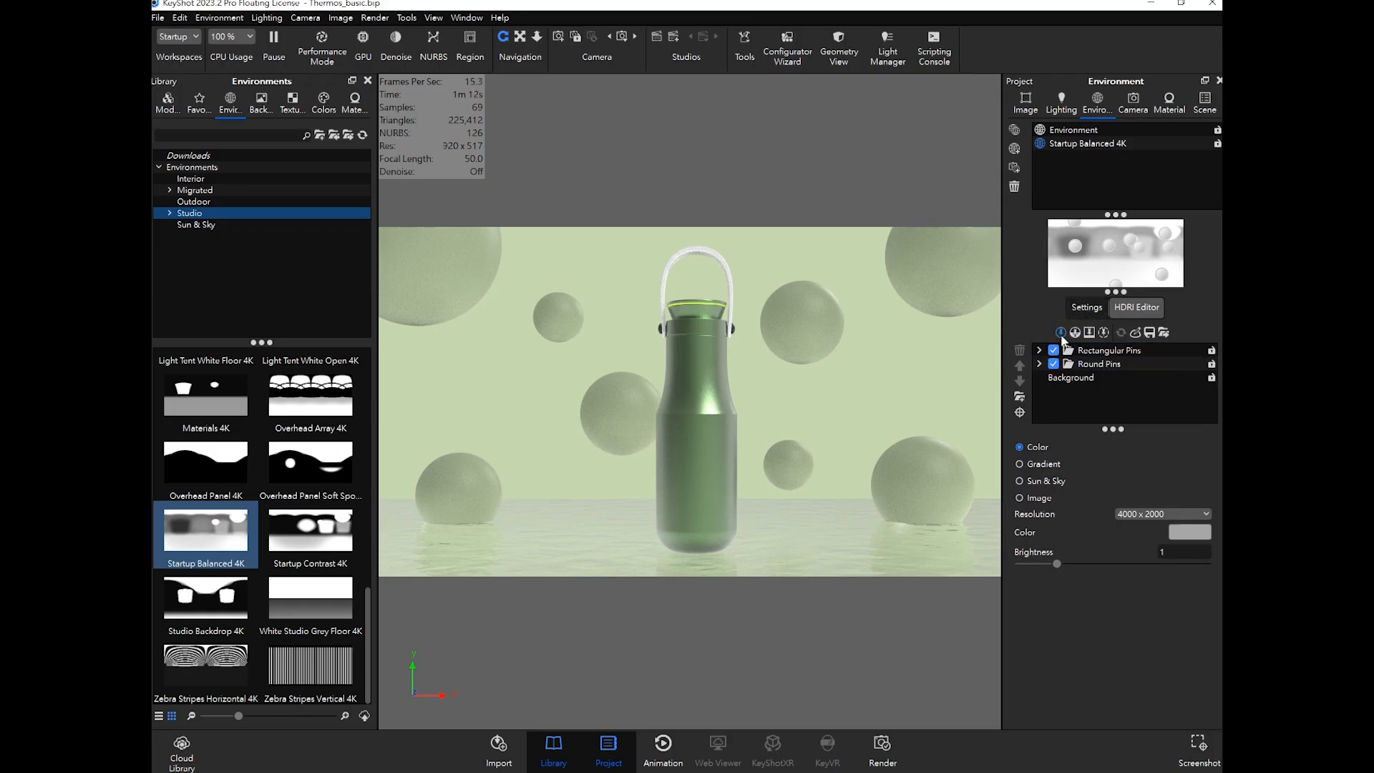
left_click(1039, 350)
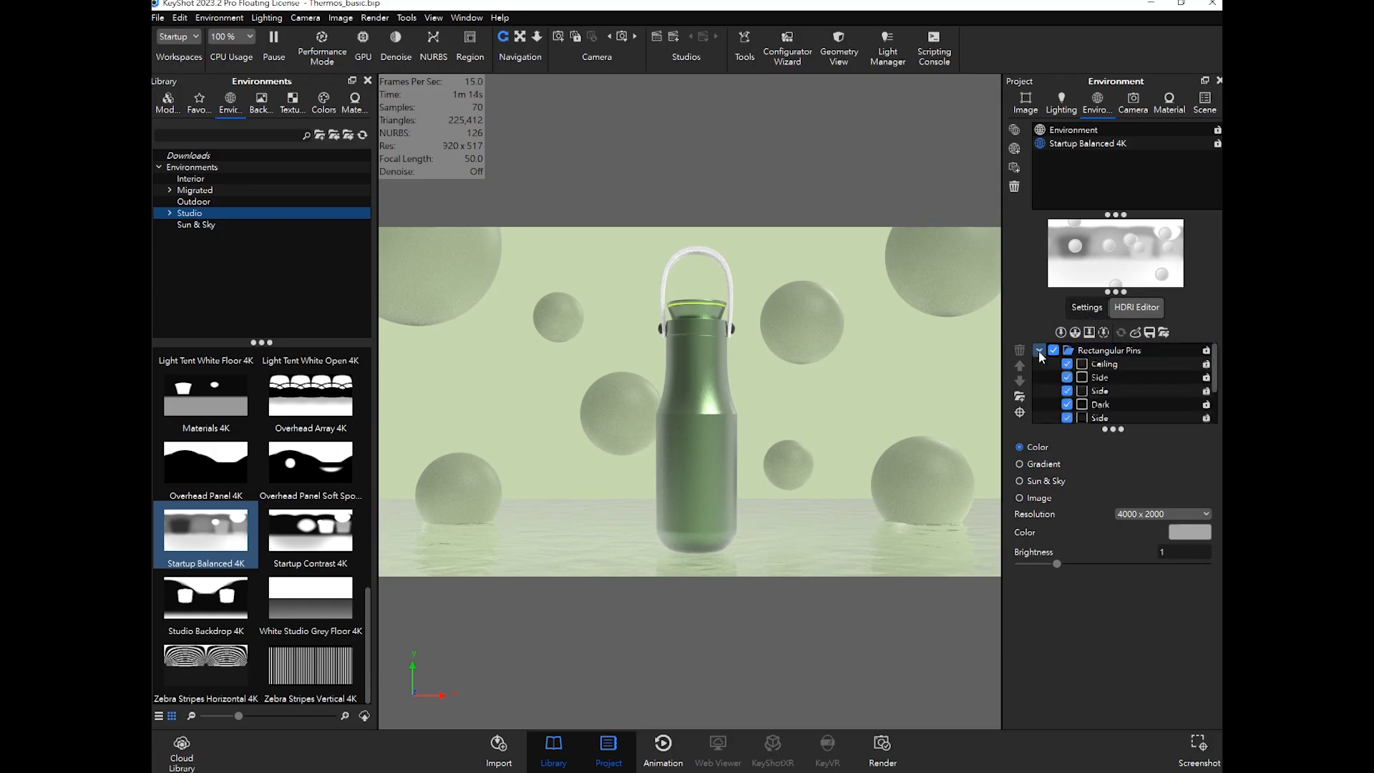
left_click(1039, 350)
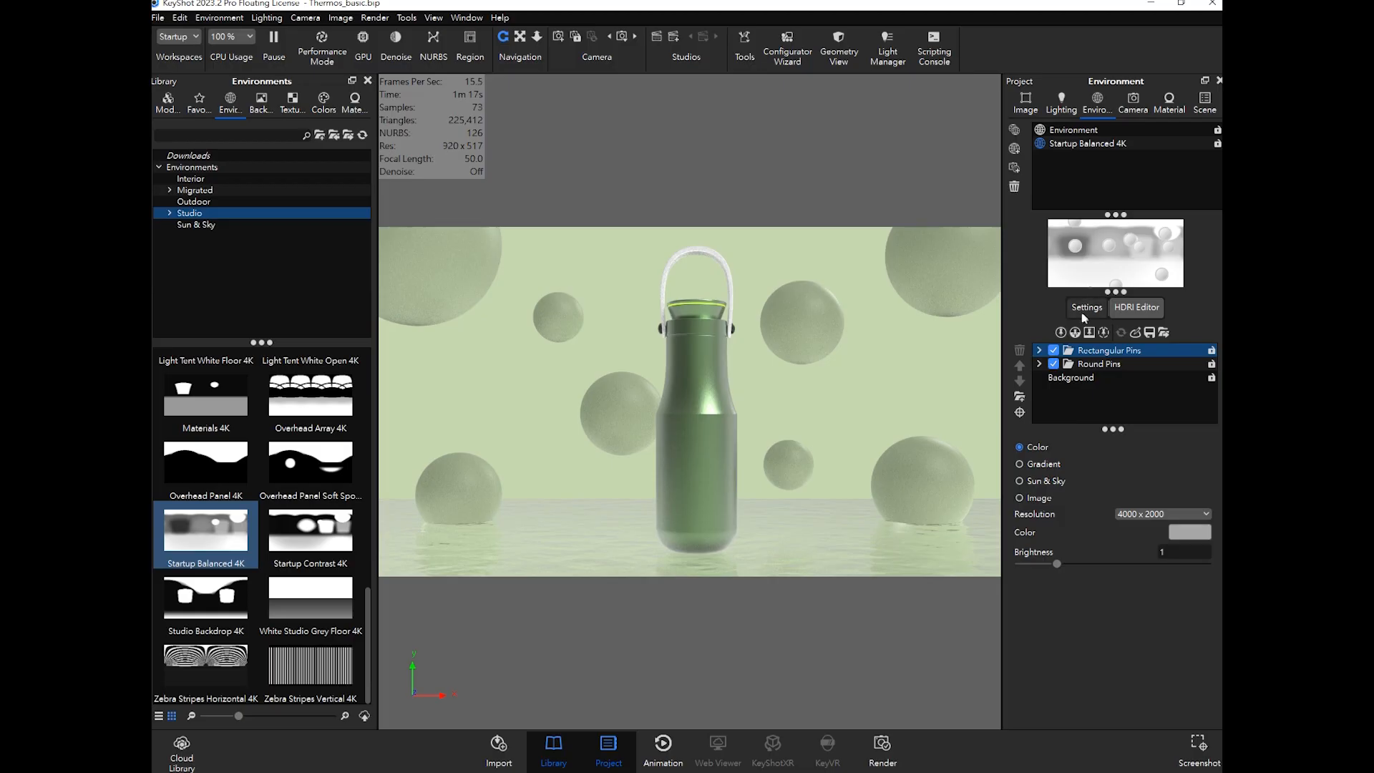
Step: Try a new circular light pin as a highlight on the thermos body, adjust its position and delete it
left_click(1060, 333)
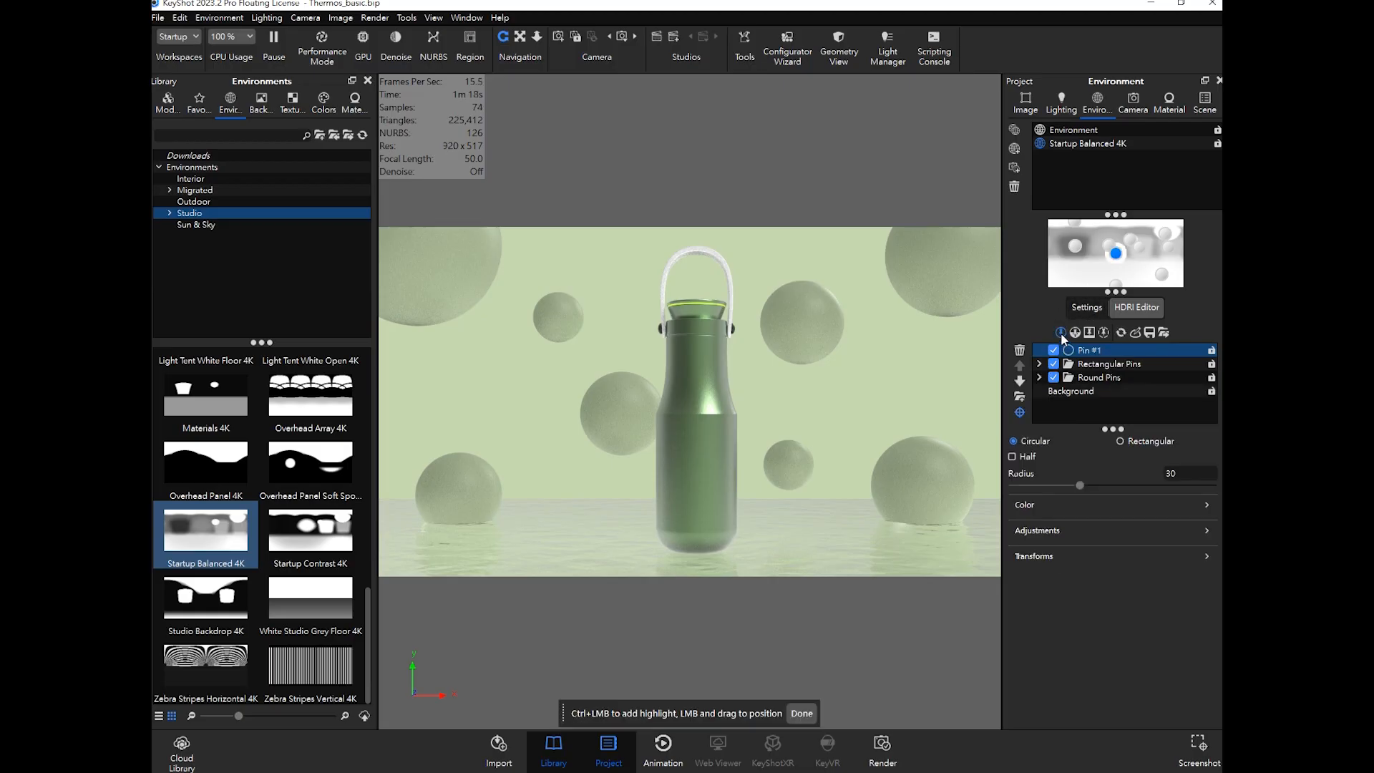
left_click(711, 407)
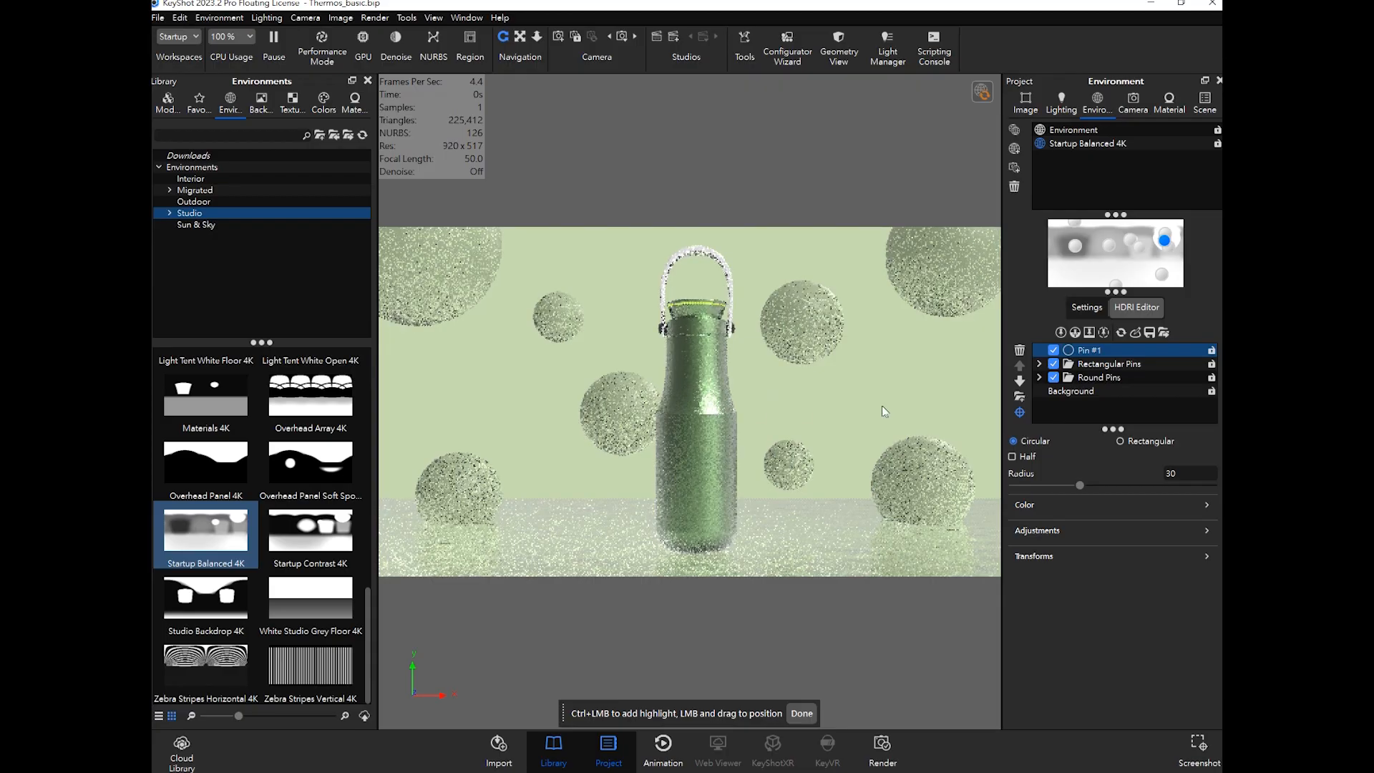
left_click_drag(1165, 245, 1160, 242)
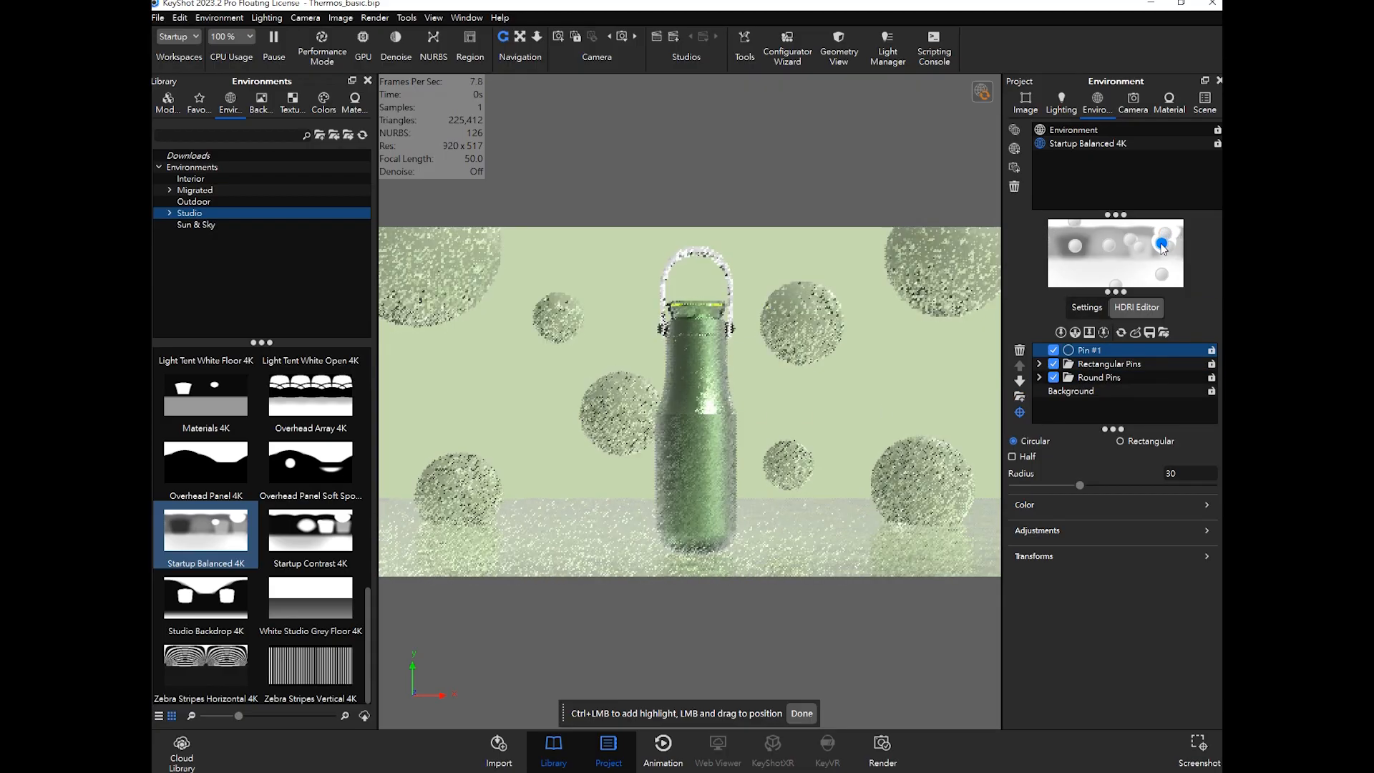
left_click(1020, 349)
Step: Select the Overhead circular light pin in the Round Pins group and show its color settings
left_click(1165, 234, "ctrl")
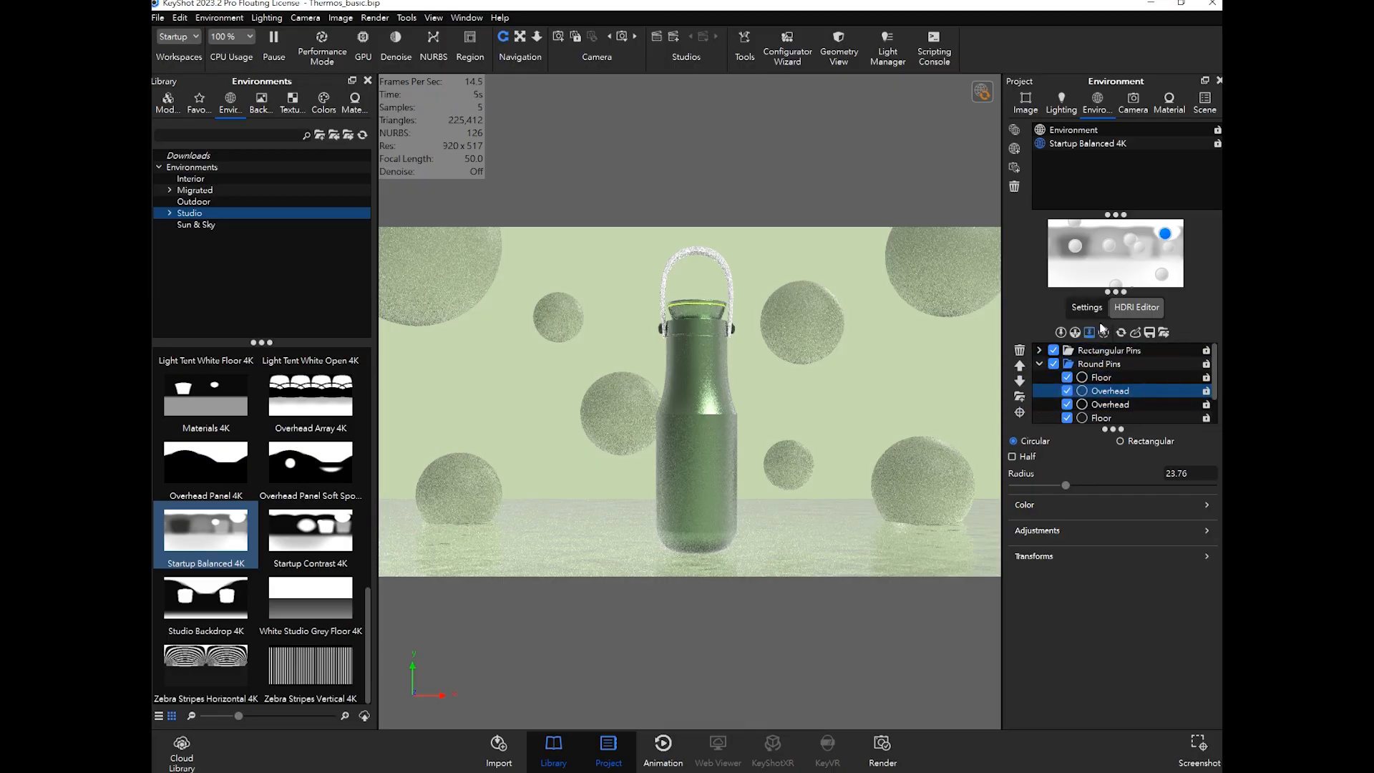
left_click(1122, 377, "ctrl")
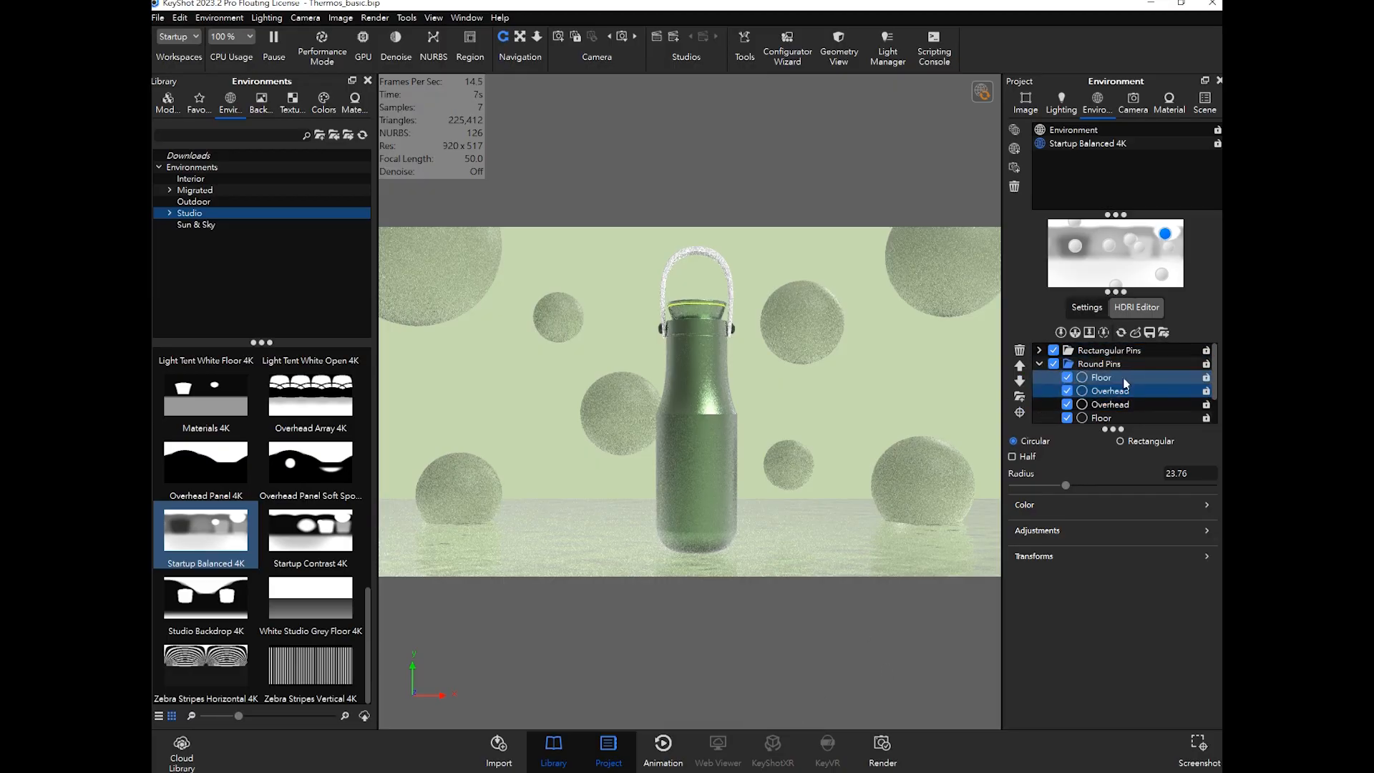
double_click(1123, 391)
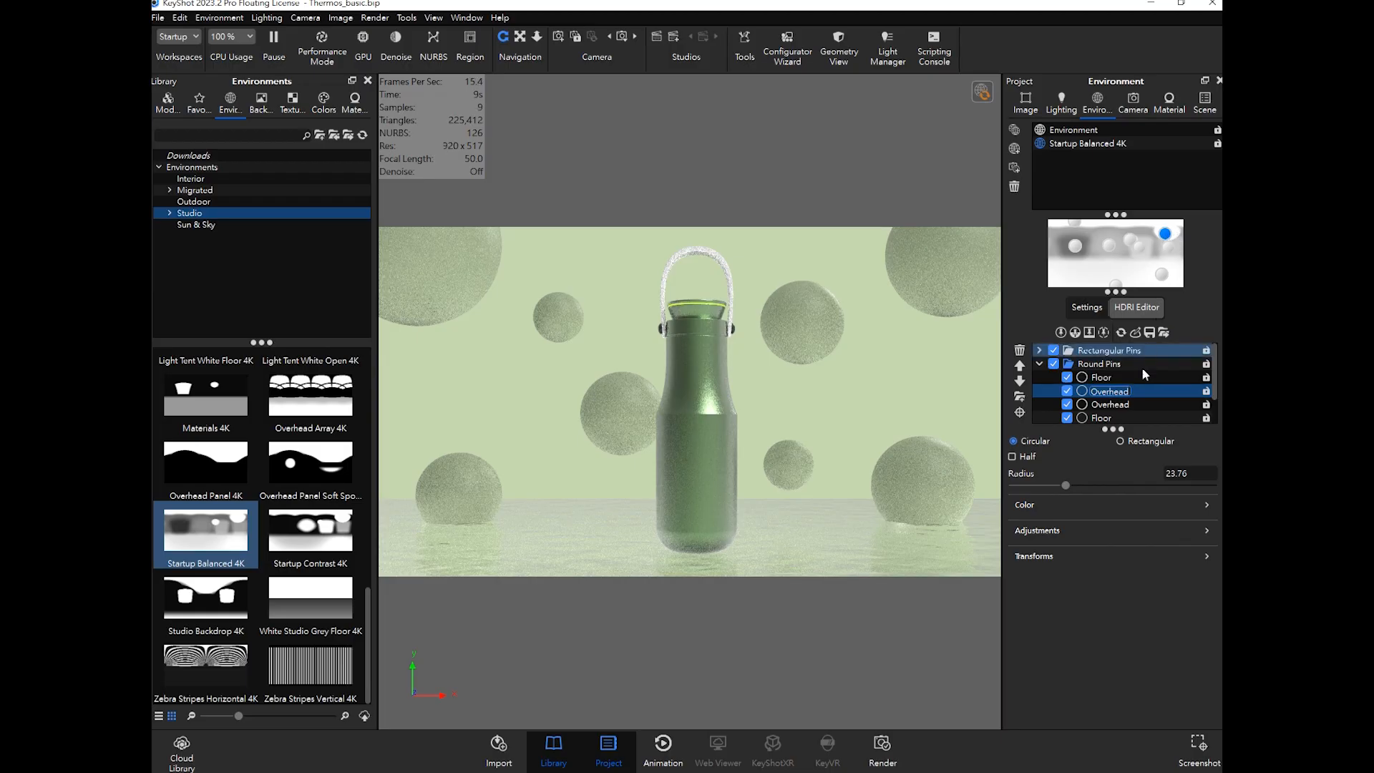
left_click(1138, 393)
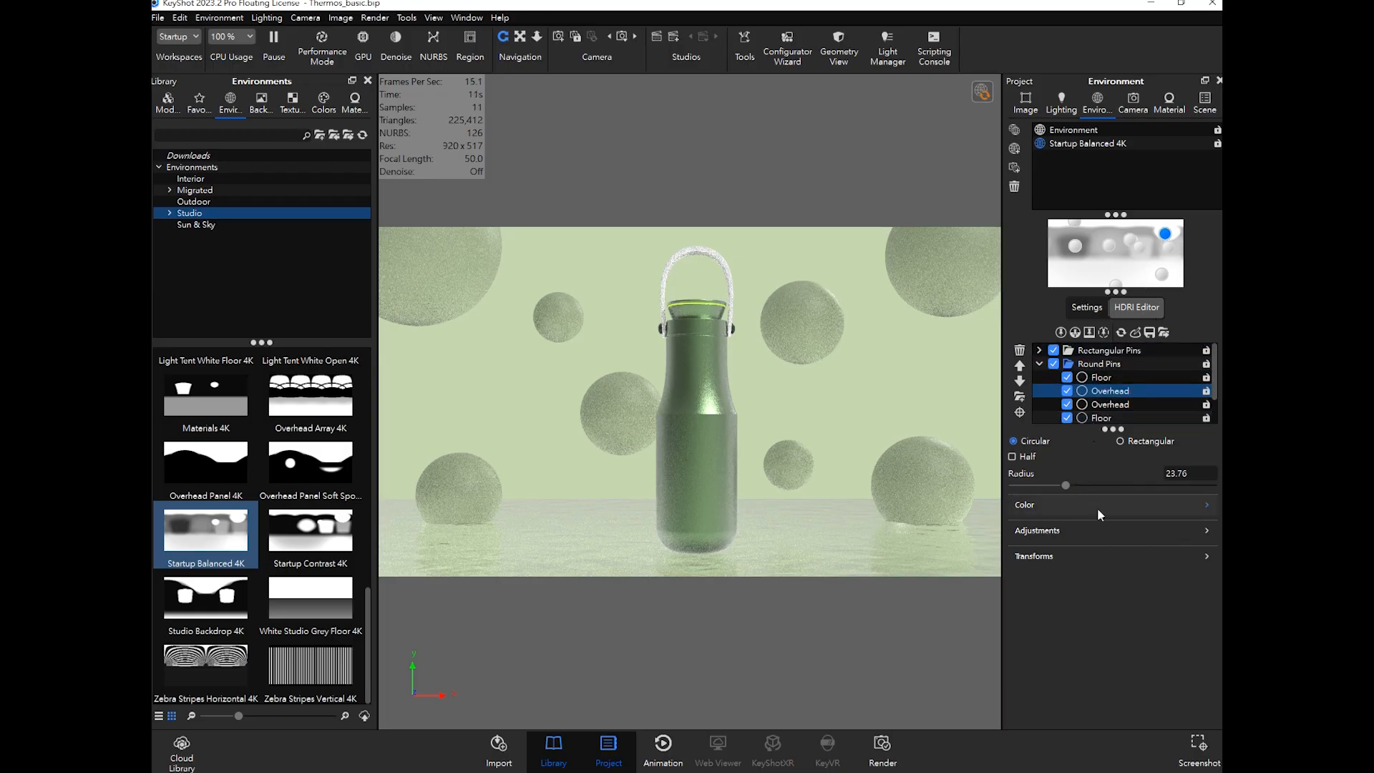
left_click(1040, 505)
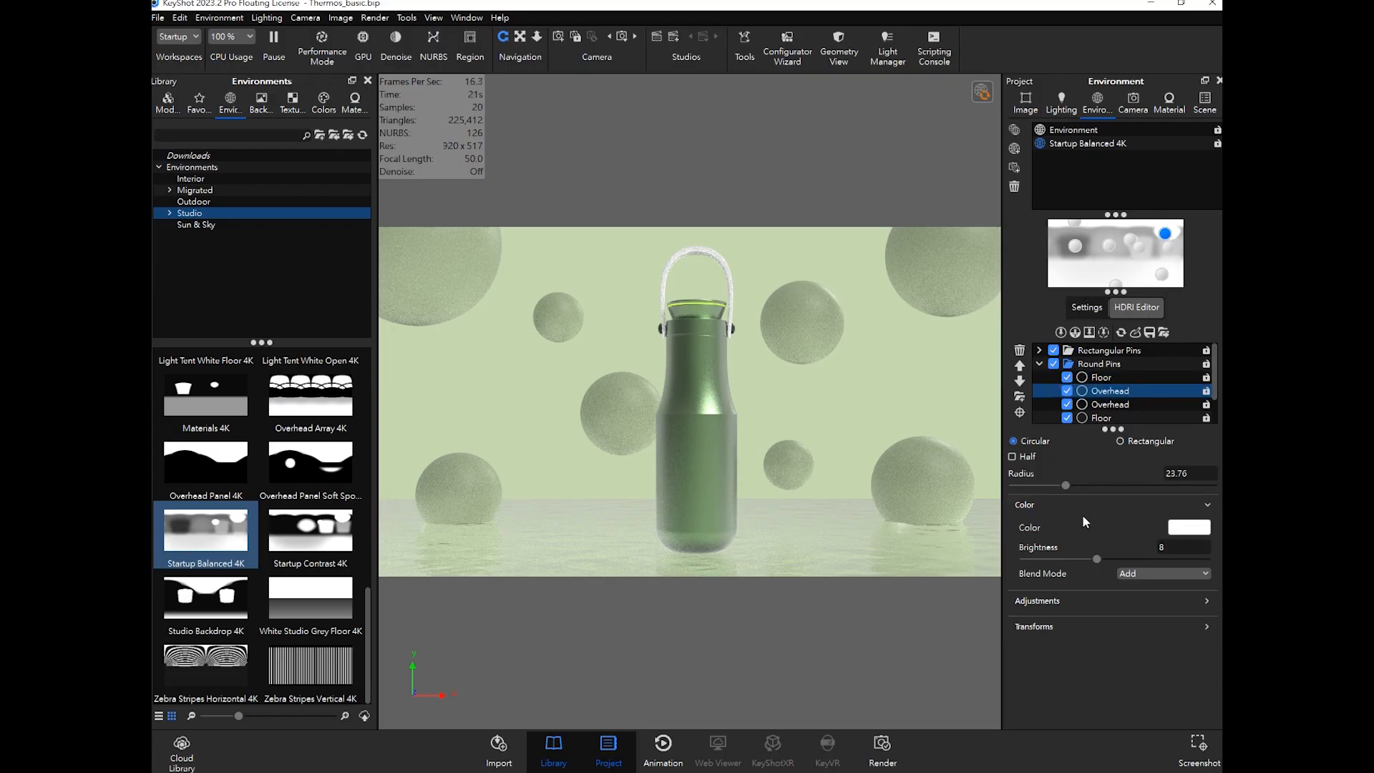
Step: Try a lower brightness on the Overhead pin and restore it to 8
left_click(1182, 551)
key("Return")
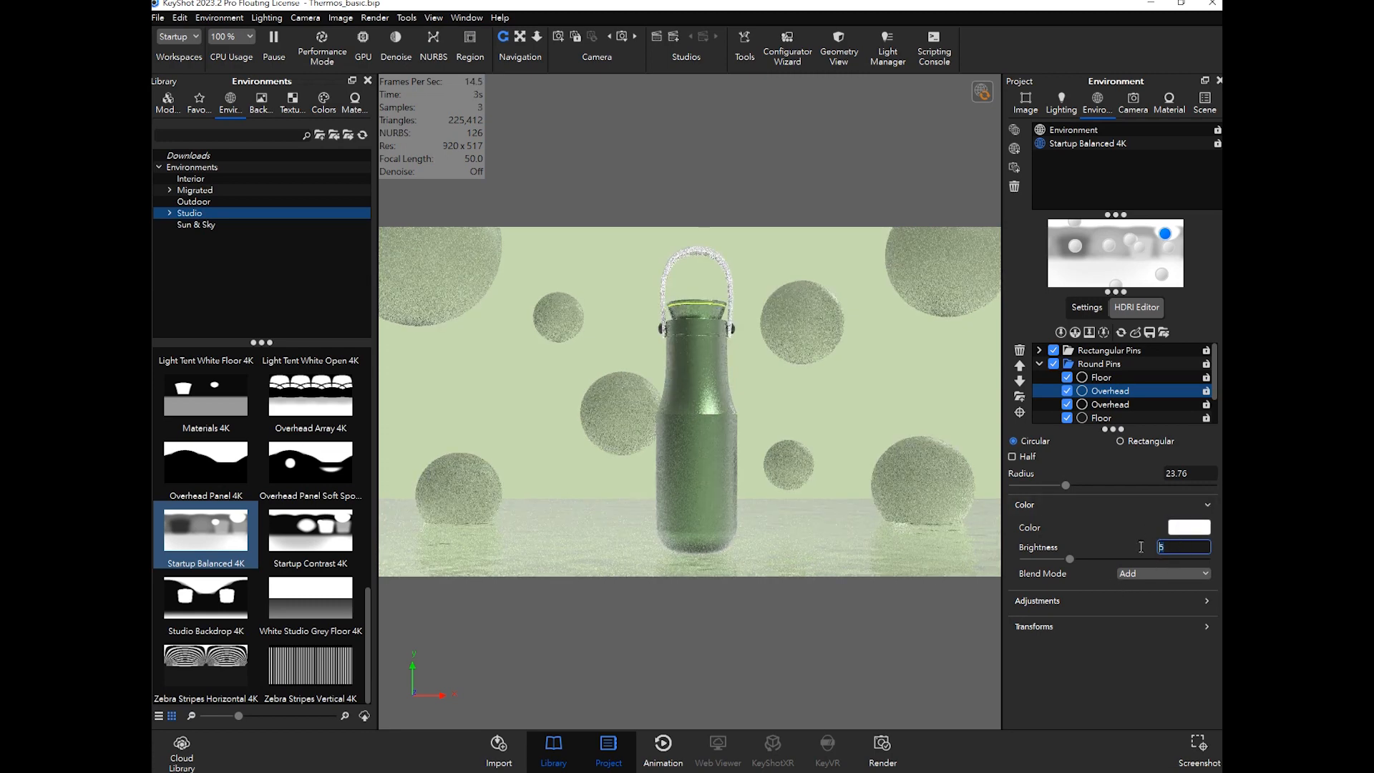
type("8")
key("Return")
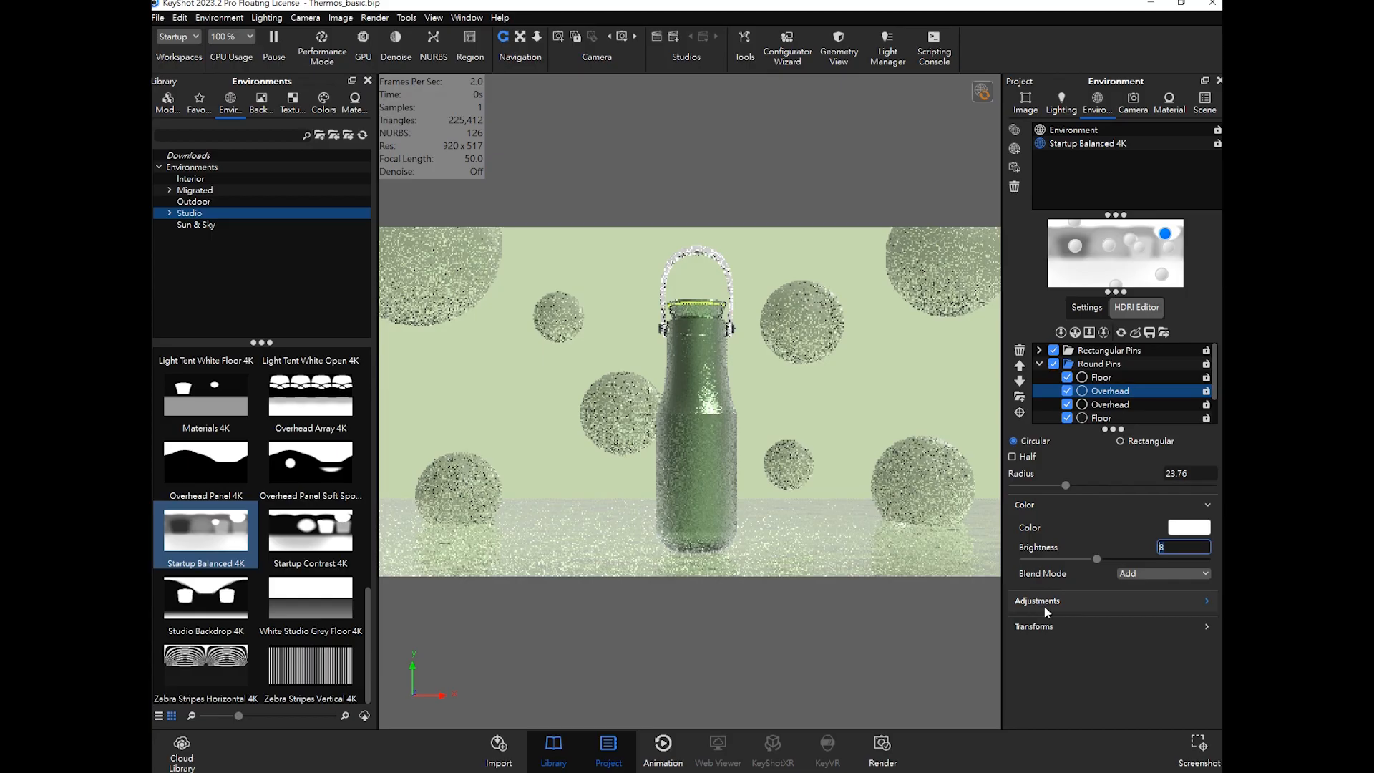
Step: Try a falloff of 1 on the Overhead pin, and settle on a falloff of 0.5
left_click(1044, 601)
double_click(1187, 622)
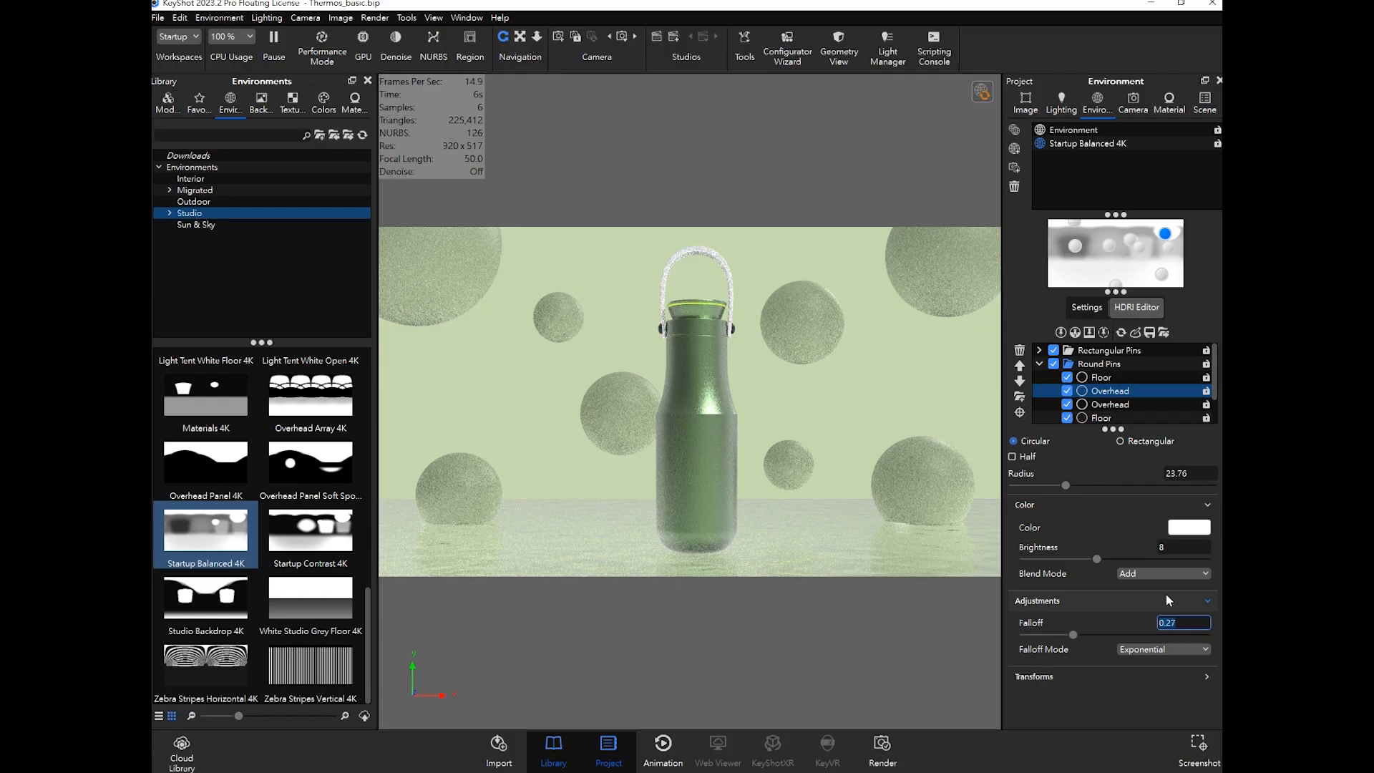
type("1")
key("Return")
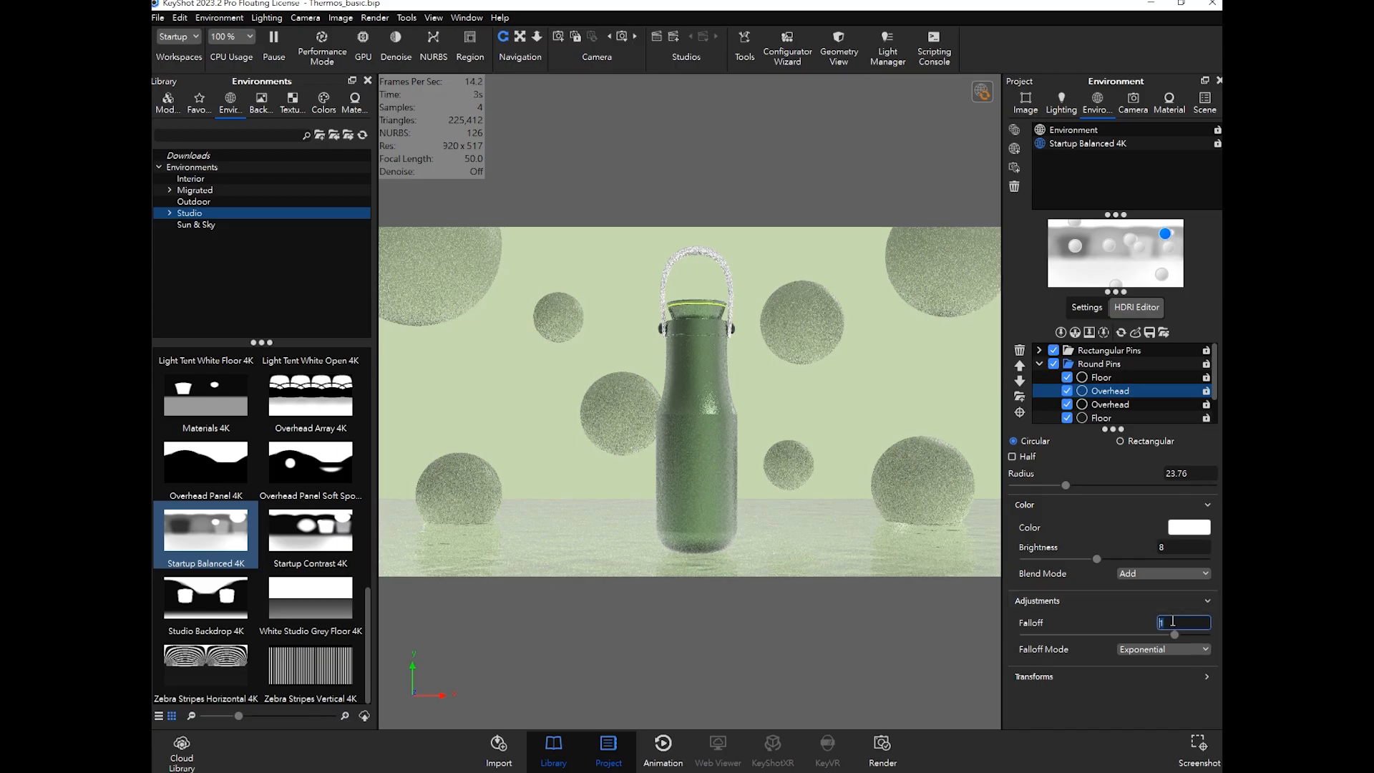
type(".5")
key("Return")
left_click(1191, 546)
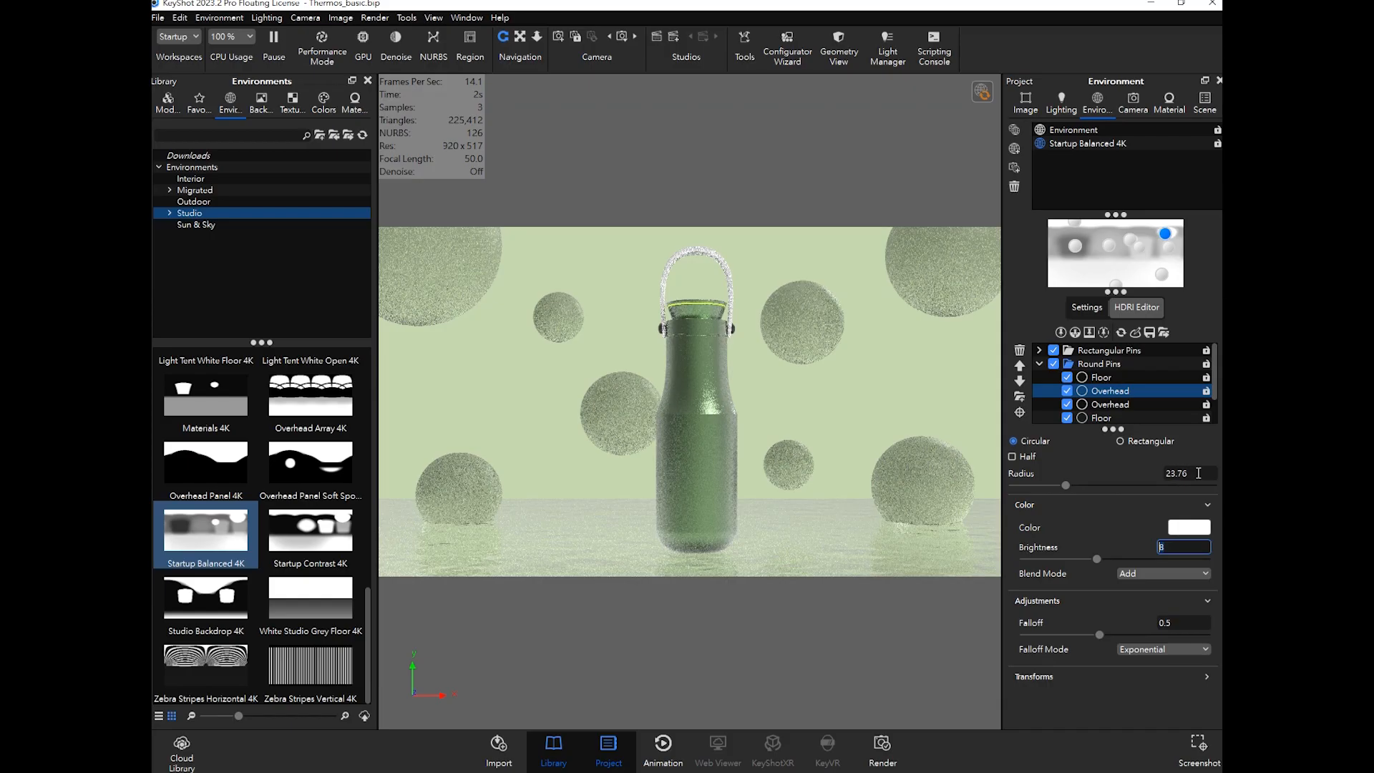
Step: Reposition the Overhead pin on the HDRI map to shift the thermos highlight, and disable the pin
left_click(1167, 236)
left_click_drag(1167, 232, 1167, 231)
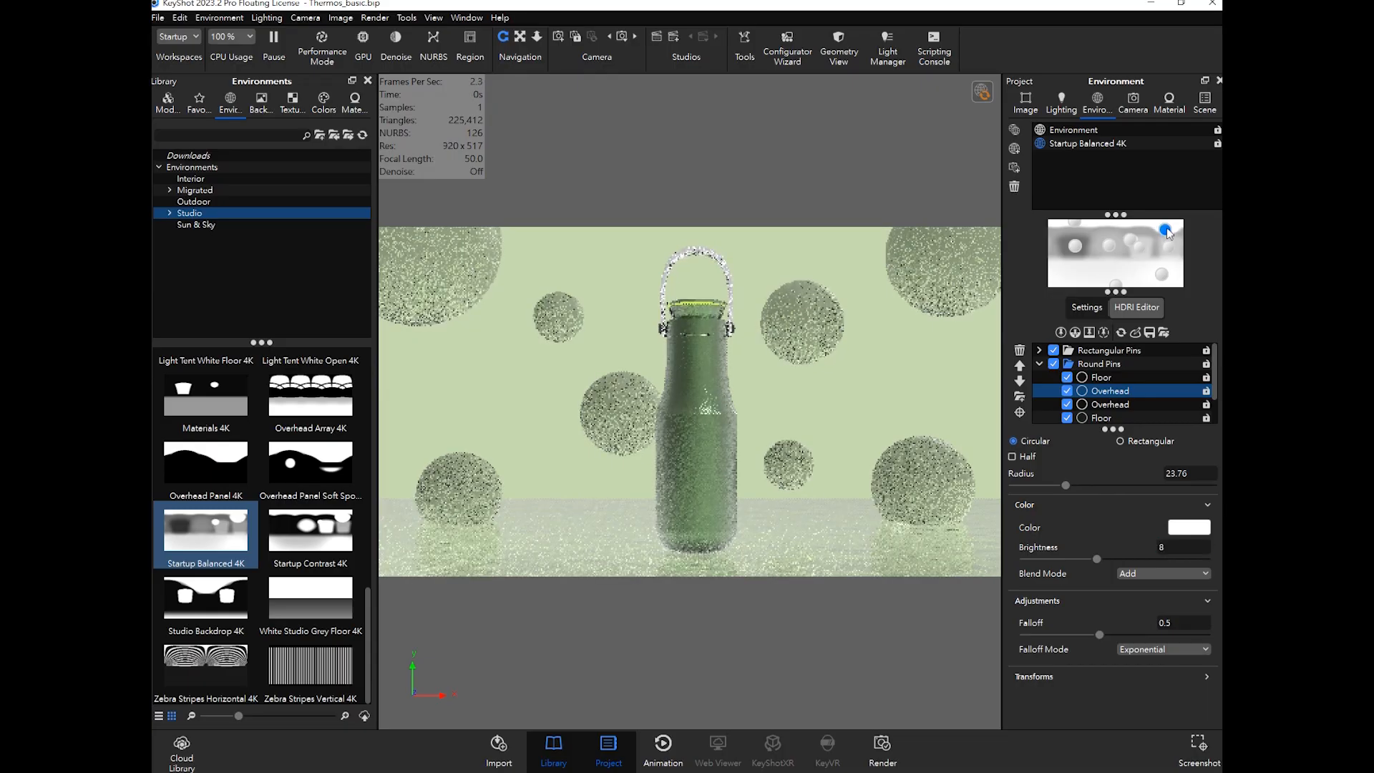
left_click_drag(1167, 232, 1168, 244)
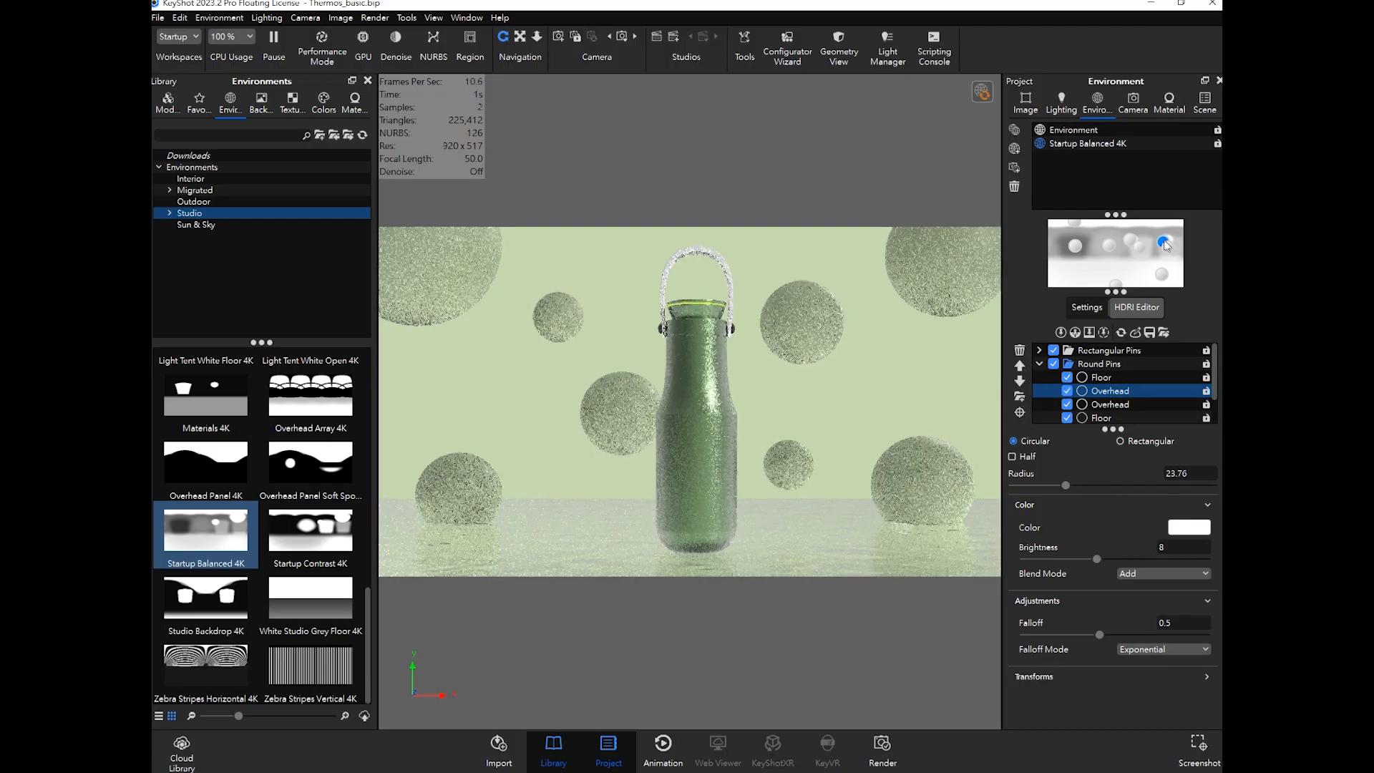
left_click_drag(1166, 246, 1172, 241)
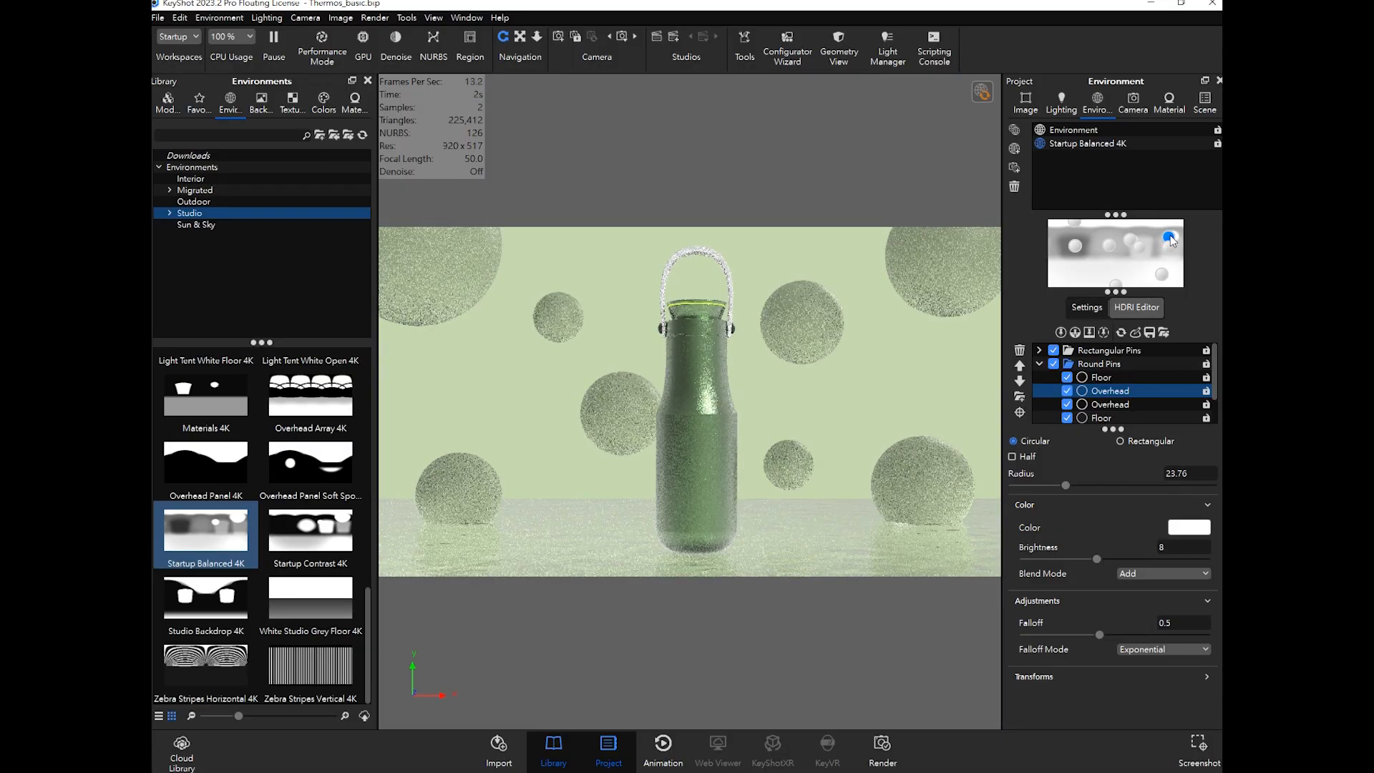
left_click(1066, 393)
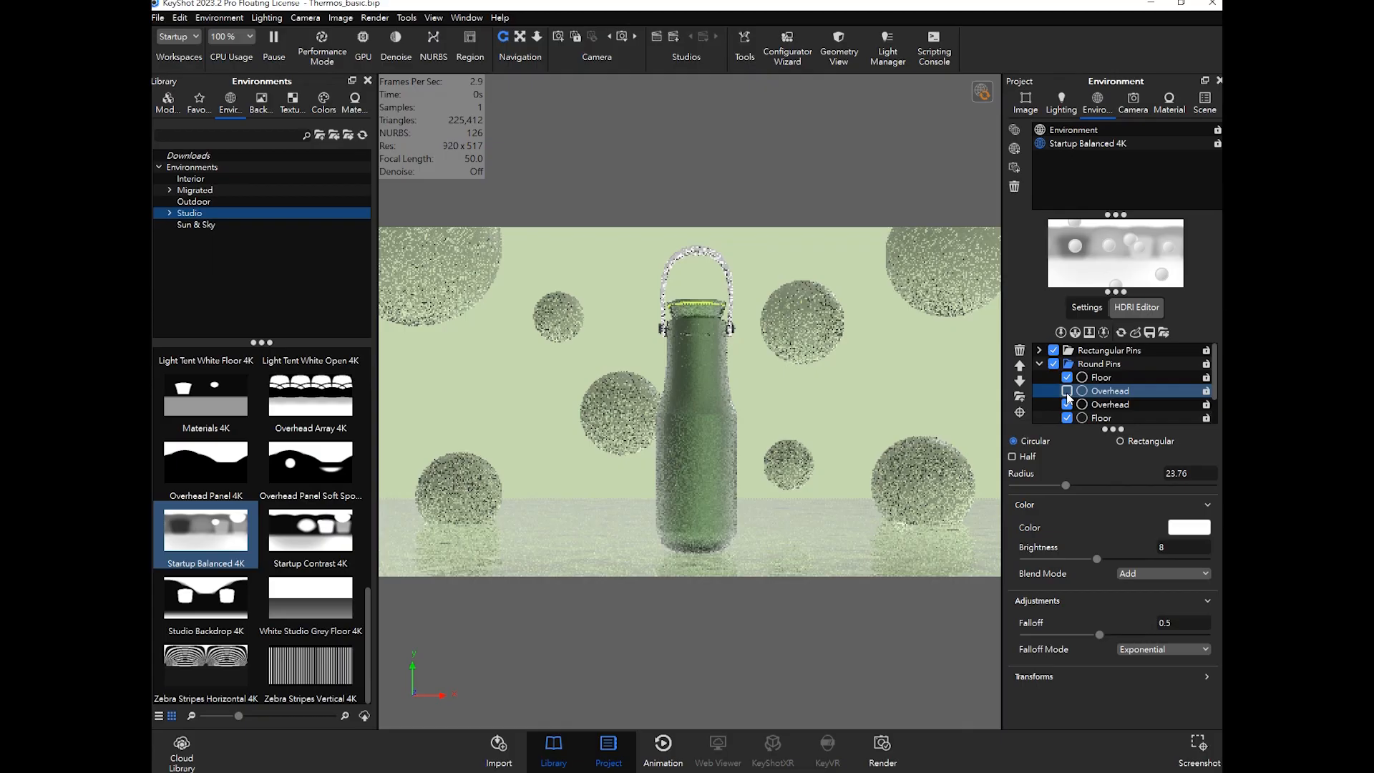
Step: Add a new circular light pin as a highlight on the thermos shoulder, and save the scene
left_click(1060, 332)
left_click(708, 408)
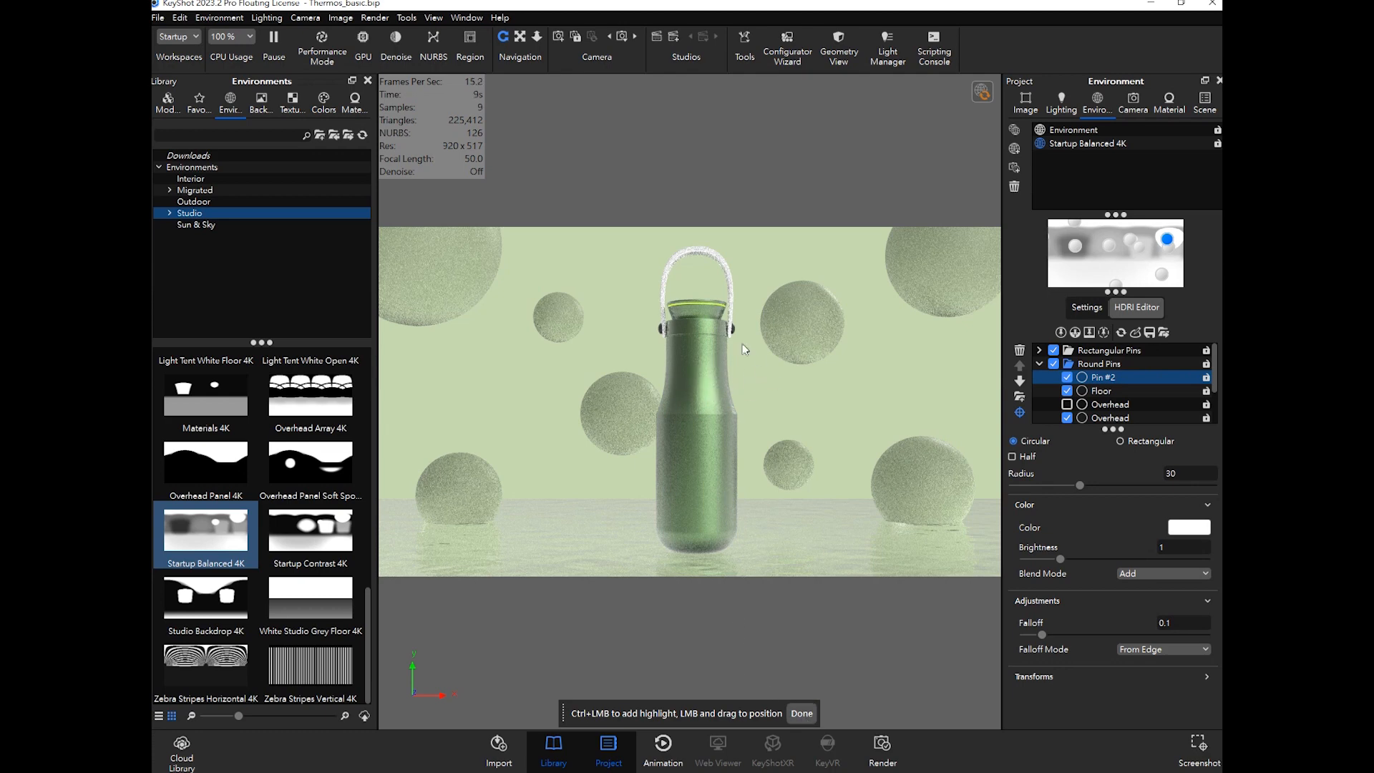
left_click(799, 714)
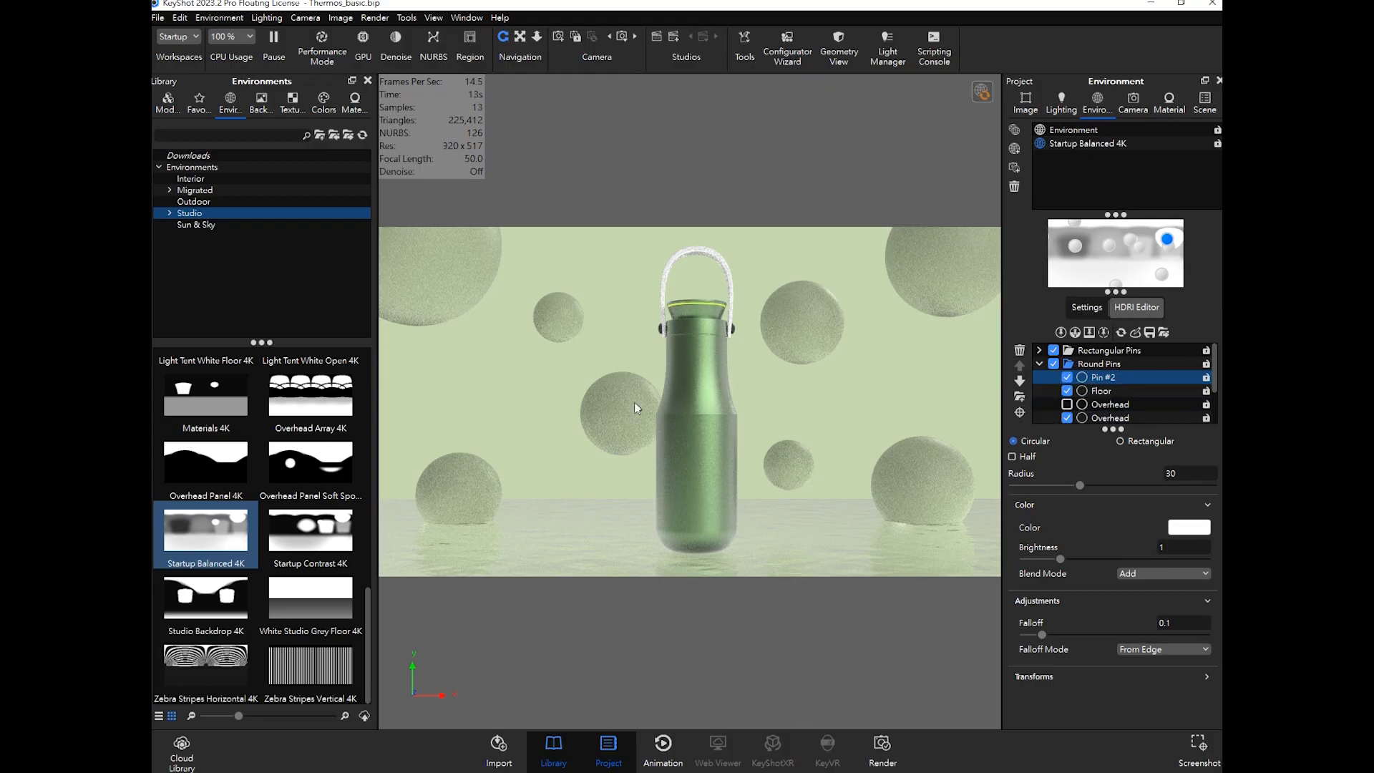
left_click(162, 19)
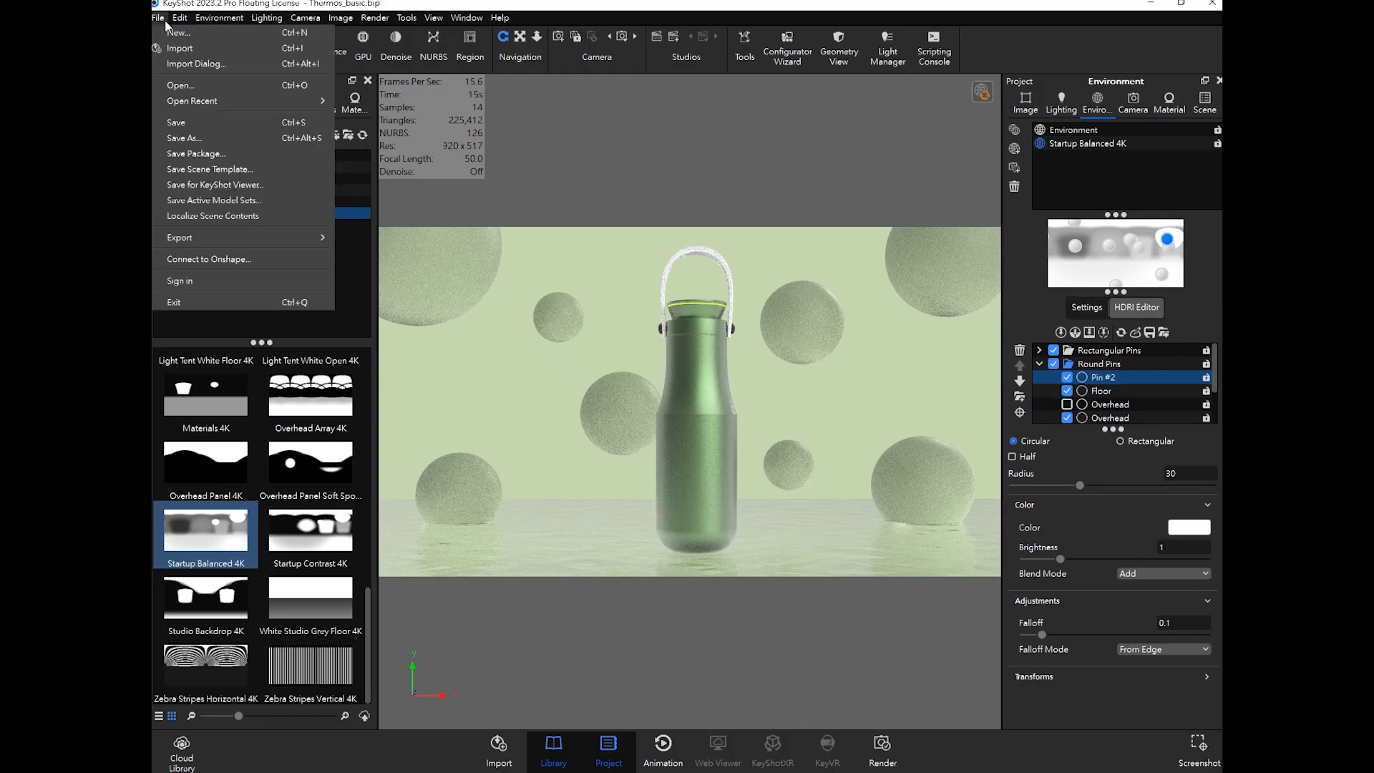
left_click(201, 121)
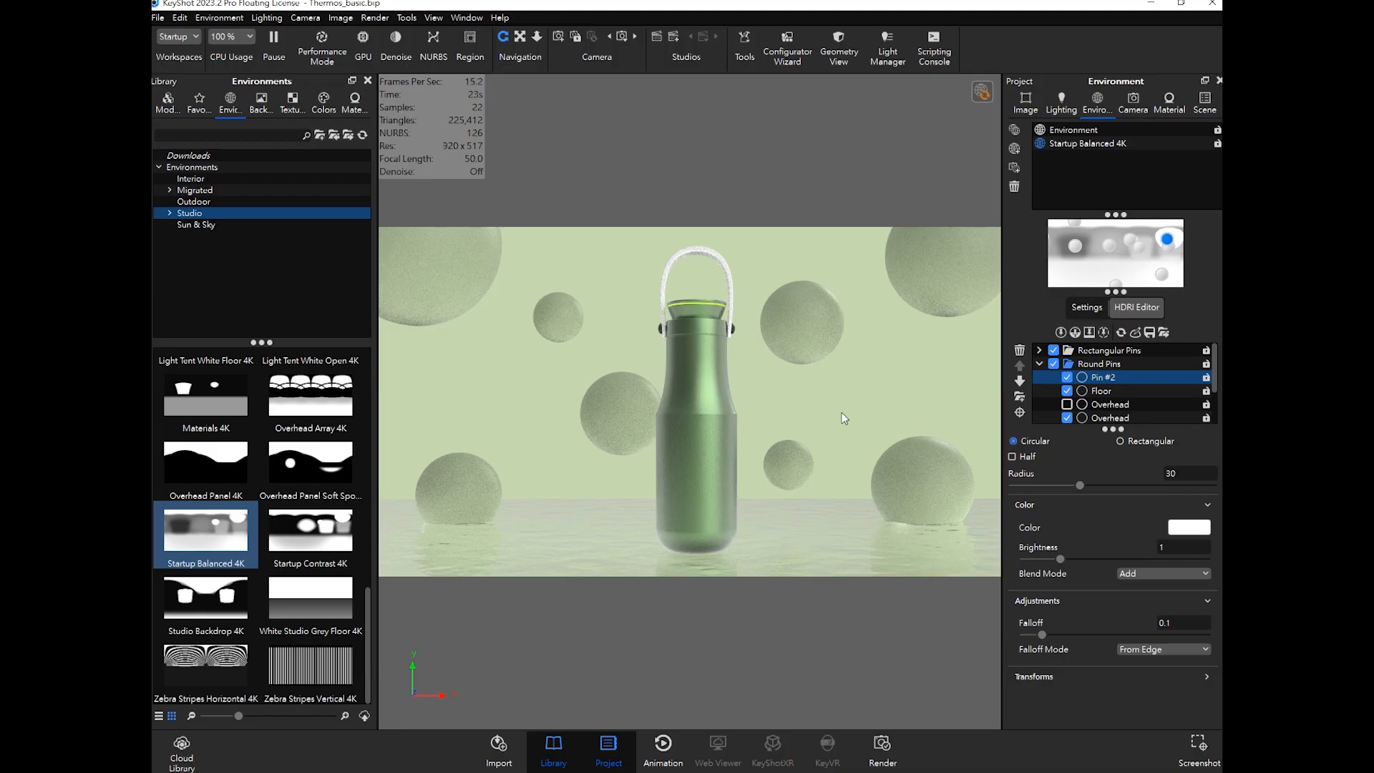
Step: Look through the material properties of a background sphere and of the rippled water, including the water's textures and labels
double_click(953, 275)
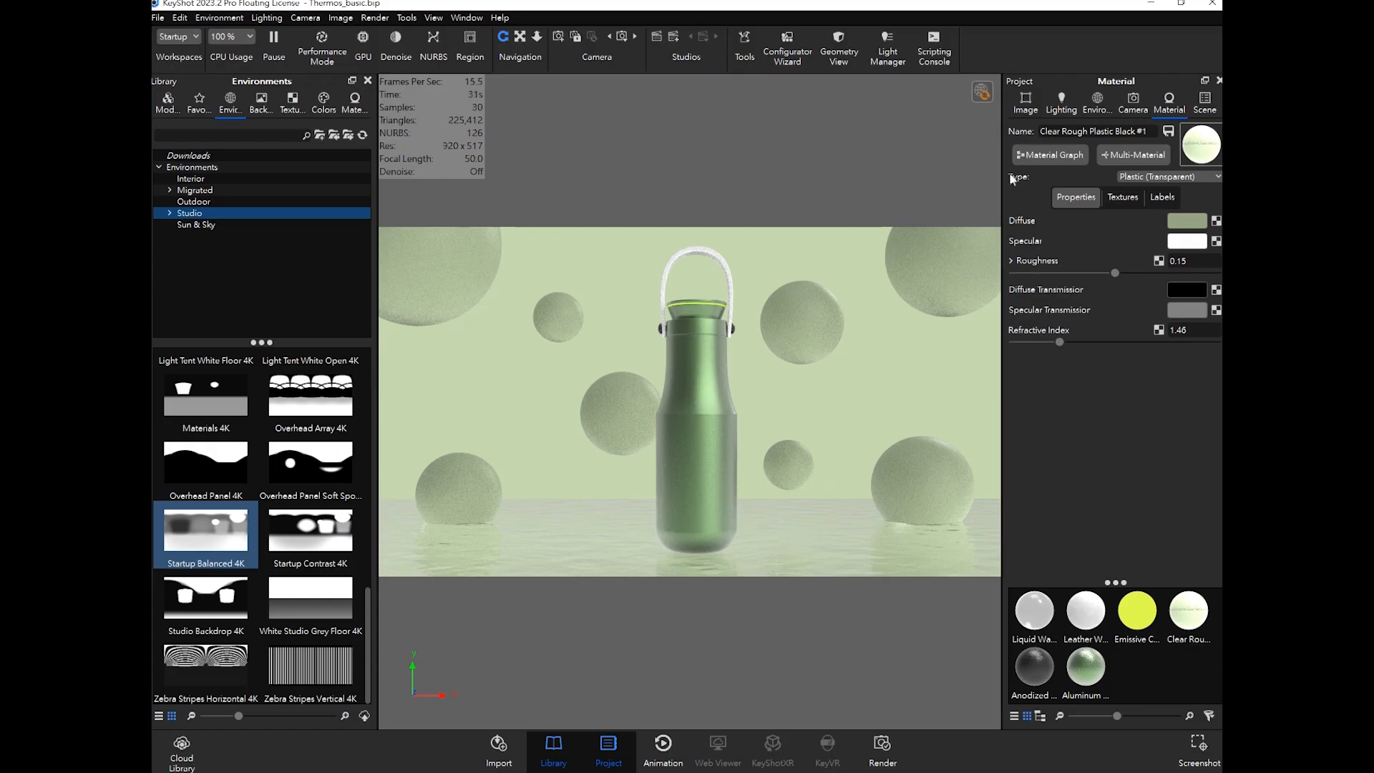
left_click(1096, 103)
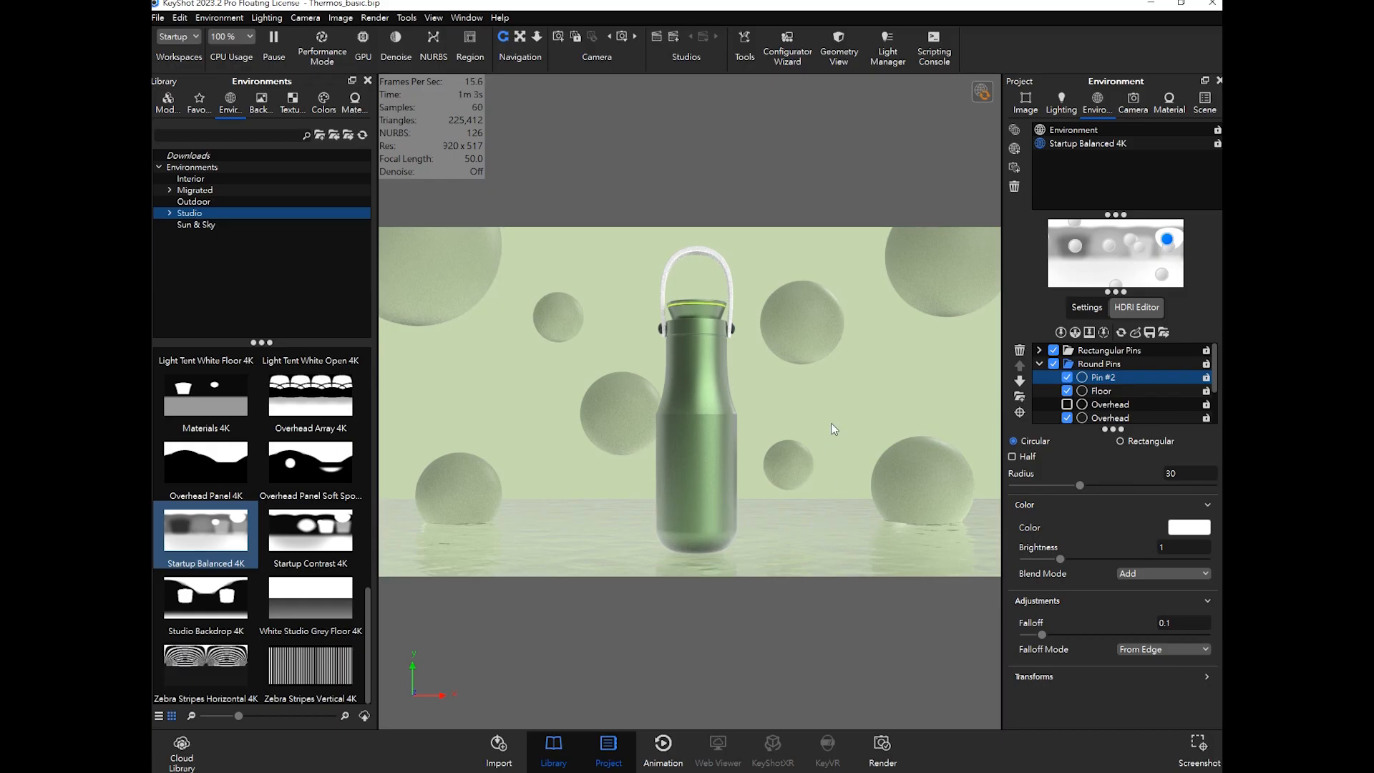
double_click(817, 535)
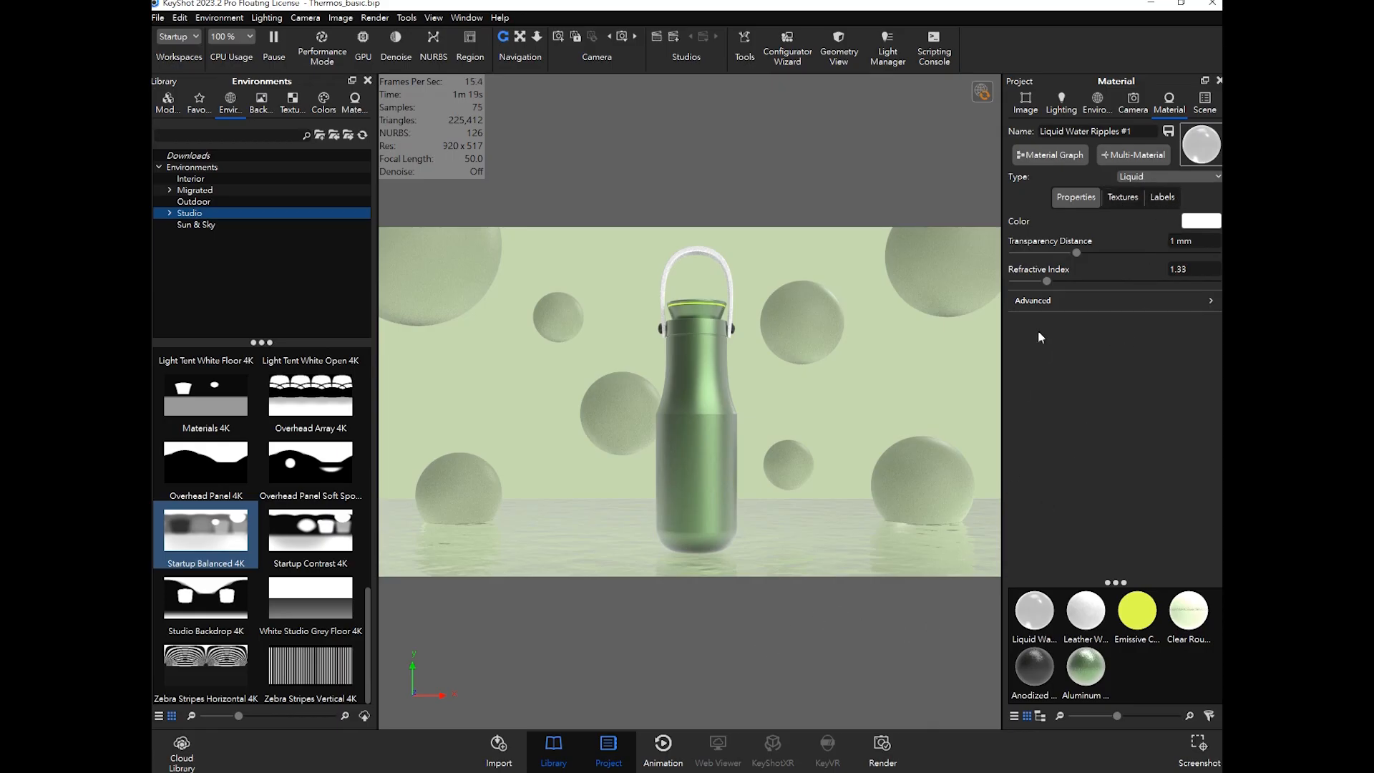
left_click(1118, 199)
left_click(1152, 196)
left_click(1075, 196)
Step: Open the Material Graph of Liquid Water Ripples #1 and enlarge its window to fit the nodes
left_click(1055, 153)
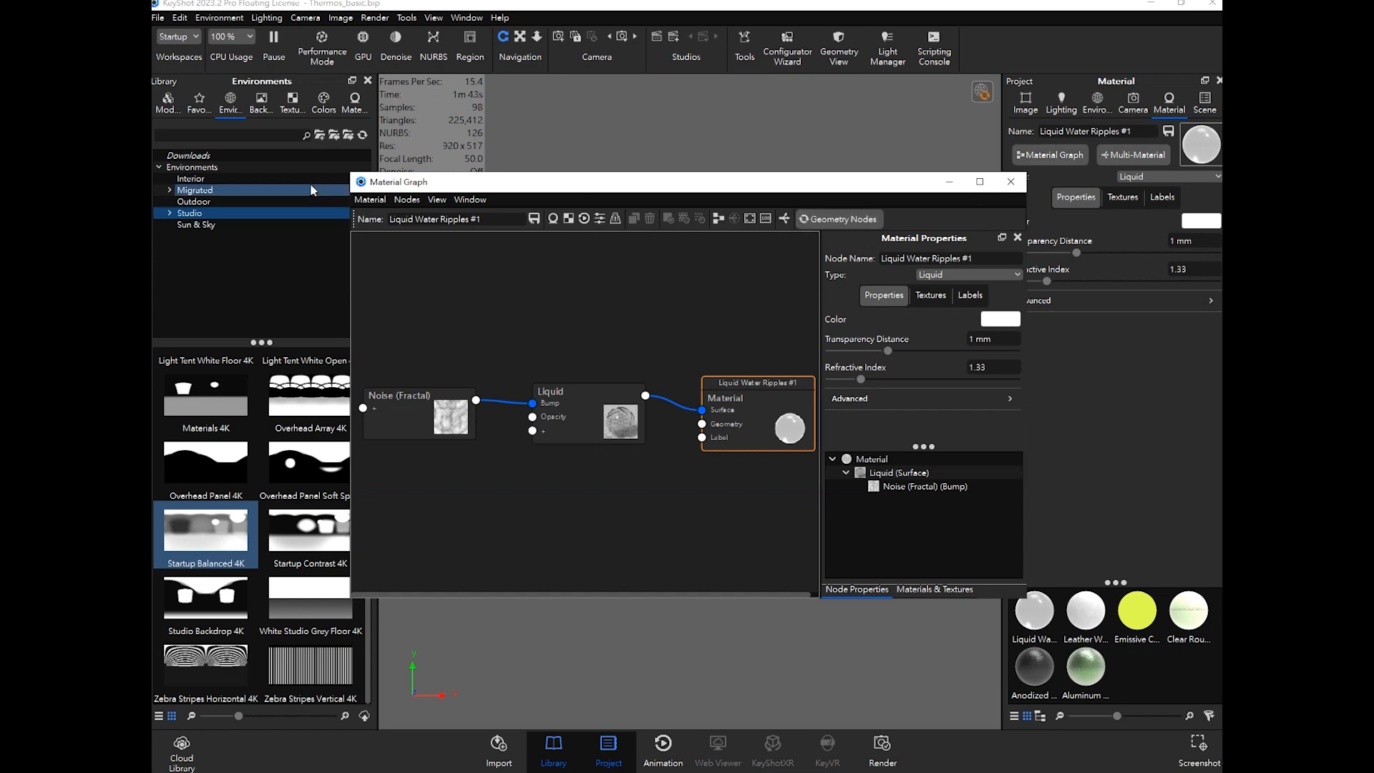
left_click_drag(351, 172, 202, 70)
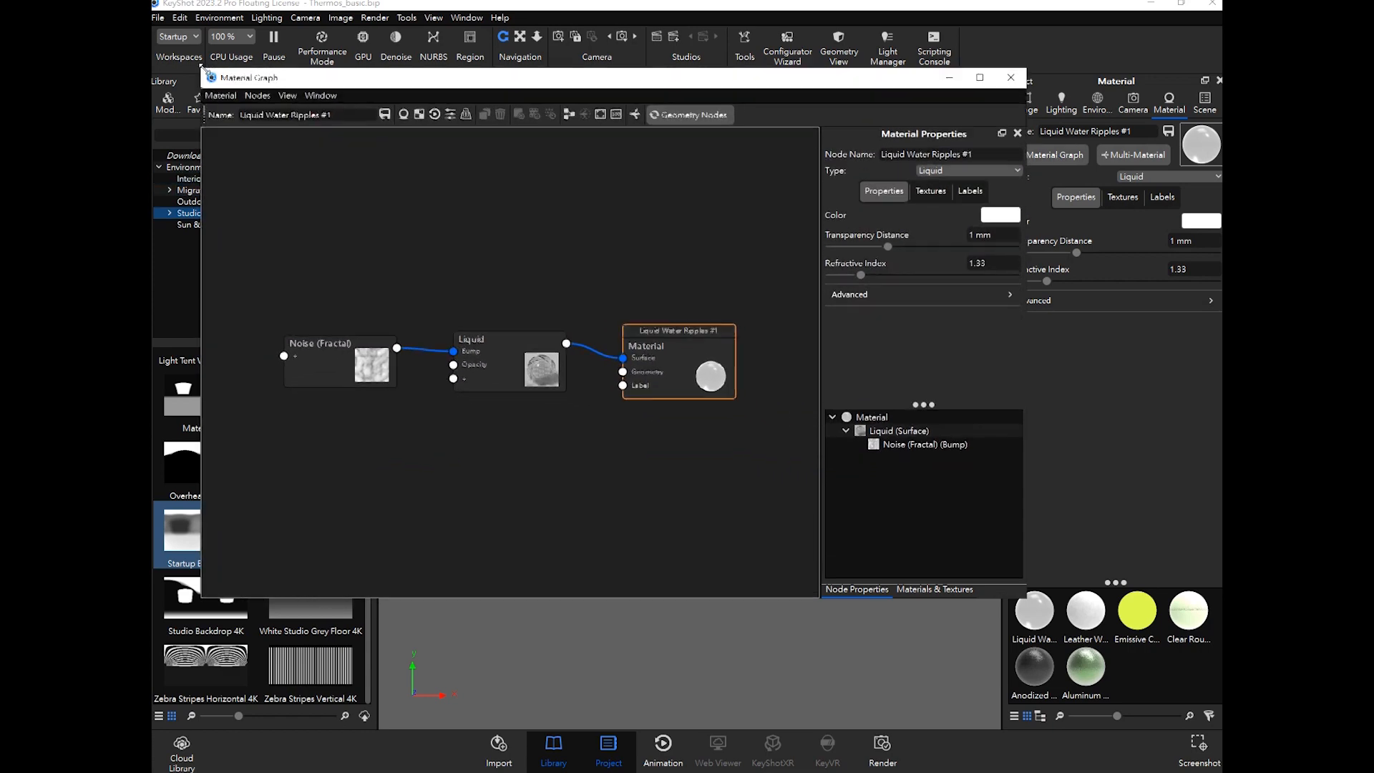
scroll(399, 319, "up", 2)
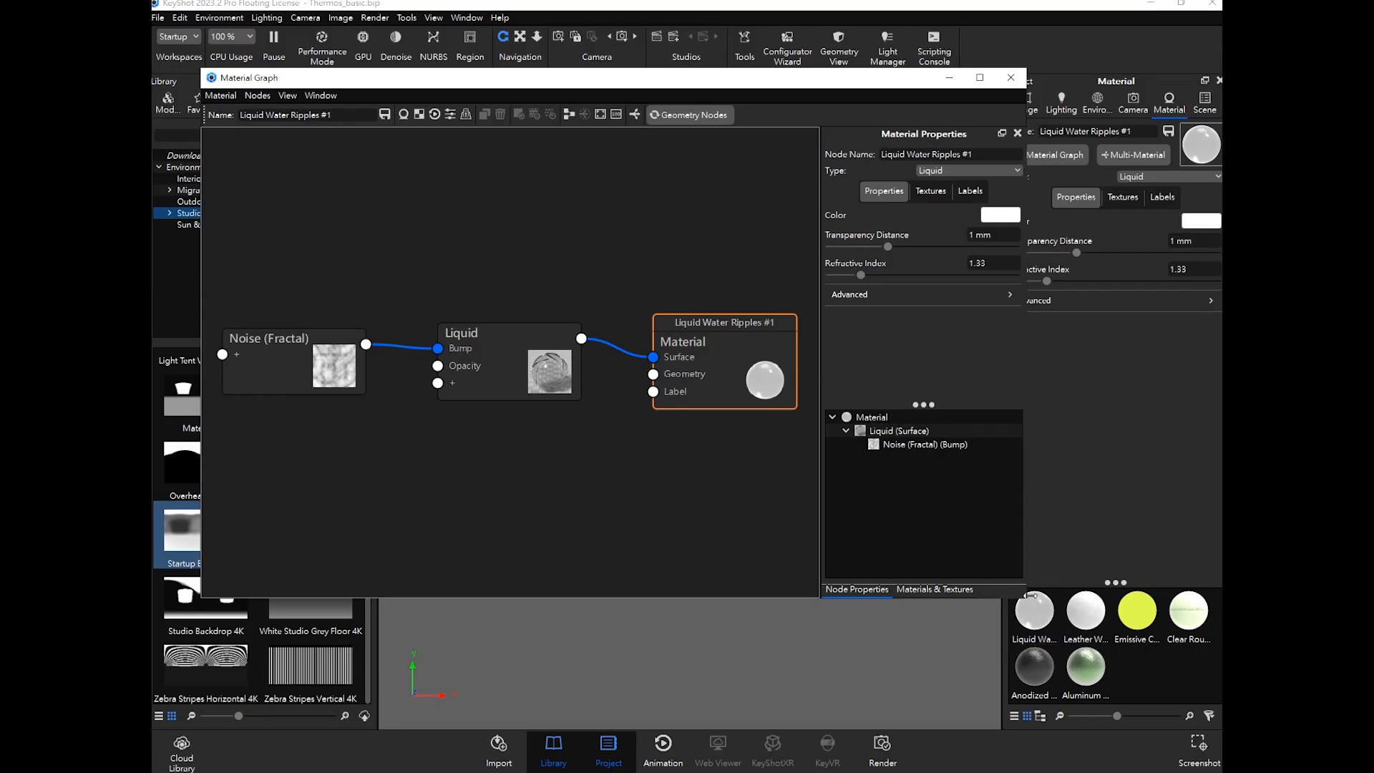
left_click_drag(1028, 600, 1094, 644)
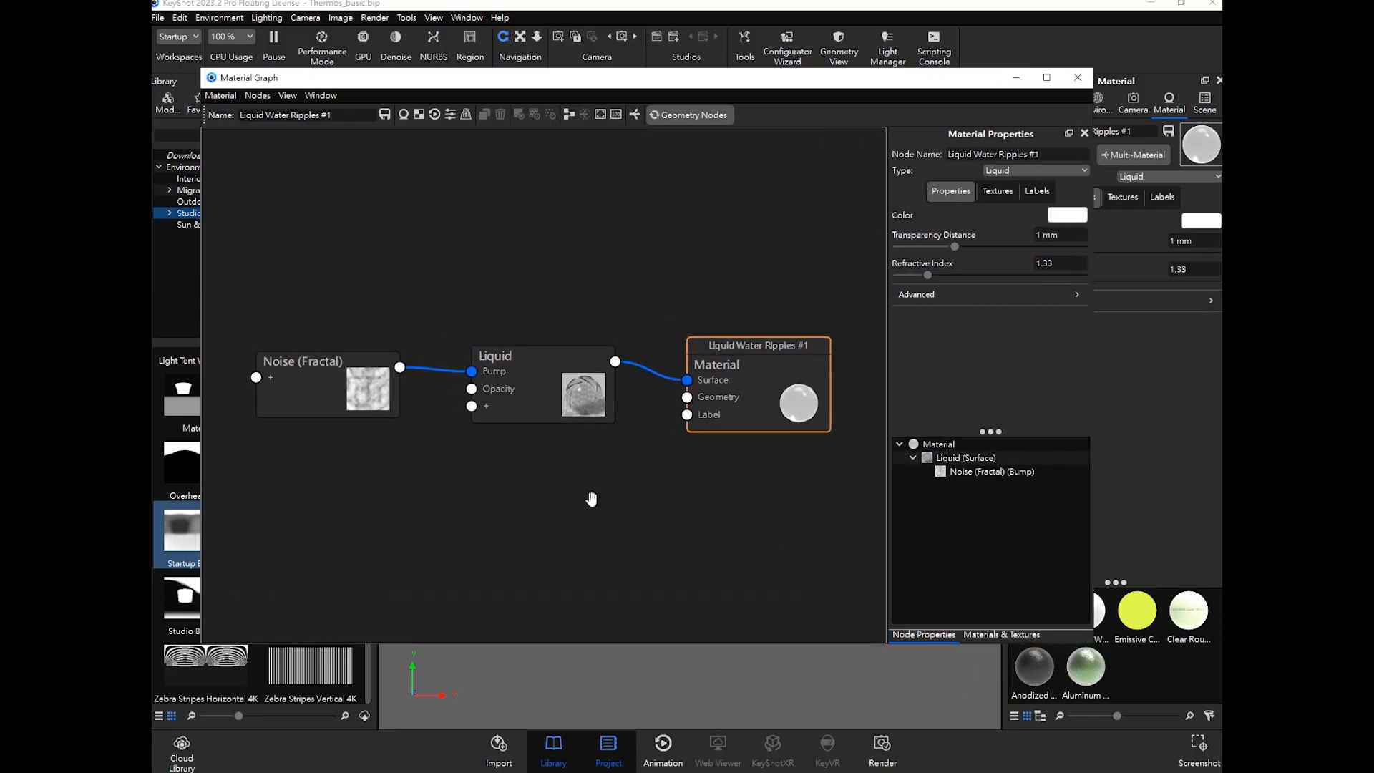
scroll(529, 478, "up", 2)
scroll(576, 487, "down", 1)
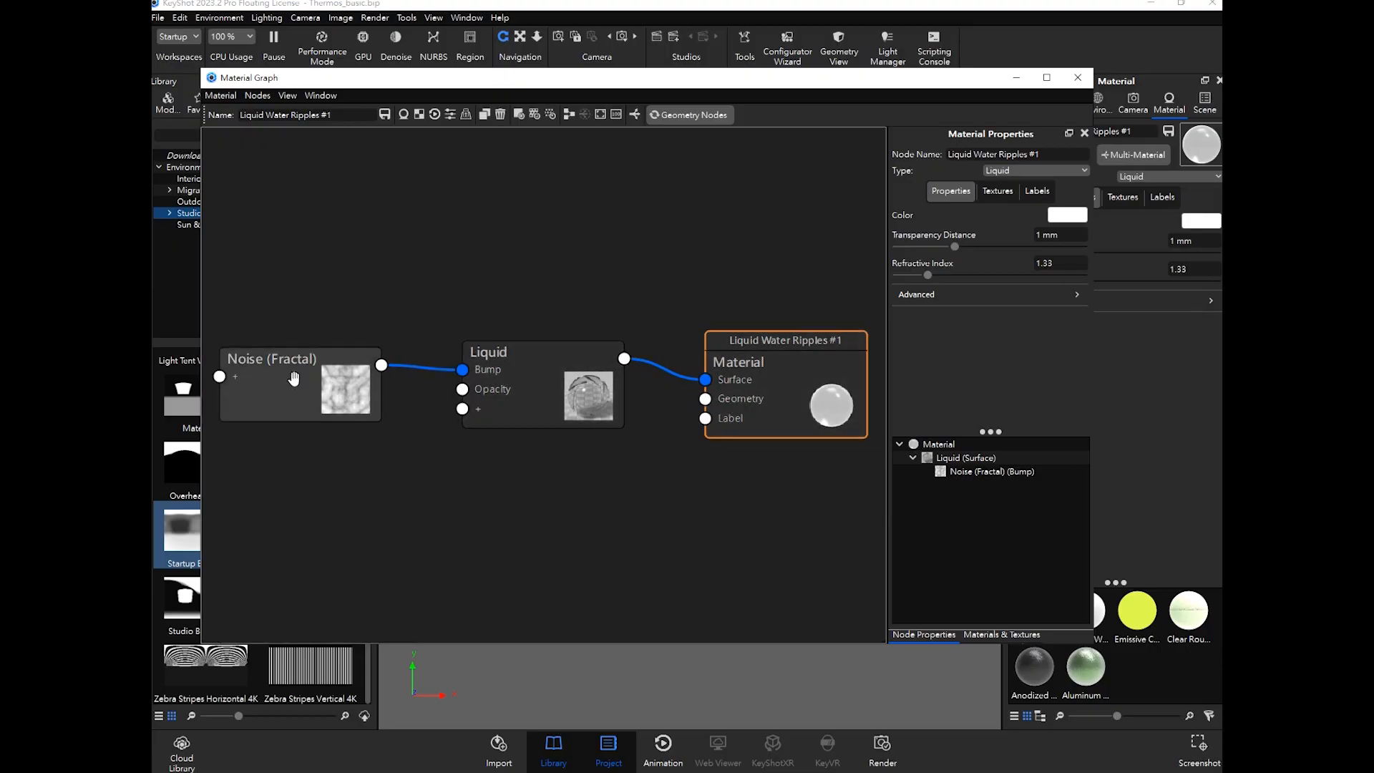
Step: Switch to the Word notes and read the Anatomy of a Node diagram in the Material Graph section
mouse_move(299, 769)
left_click(299, 726)
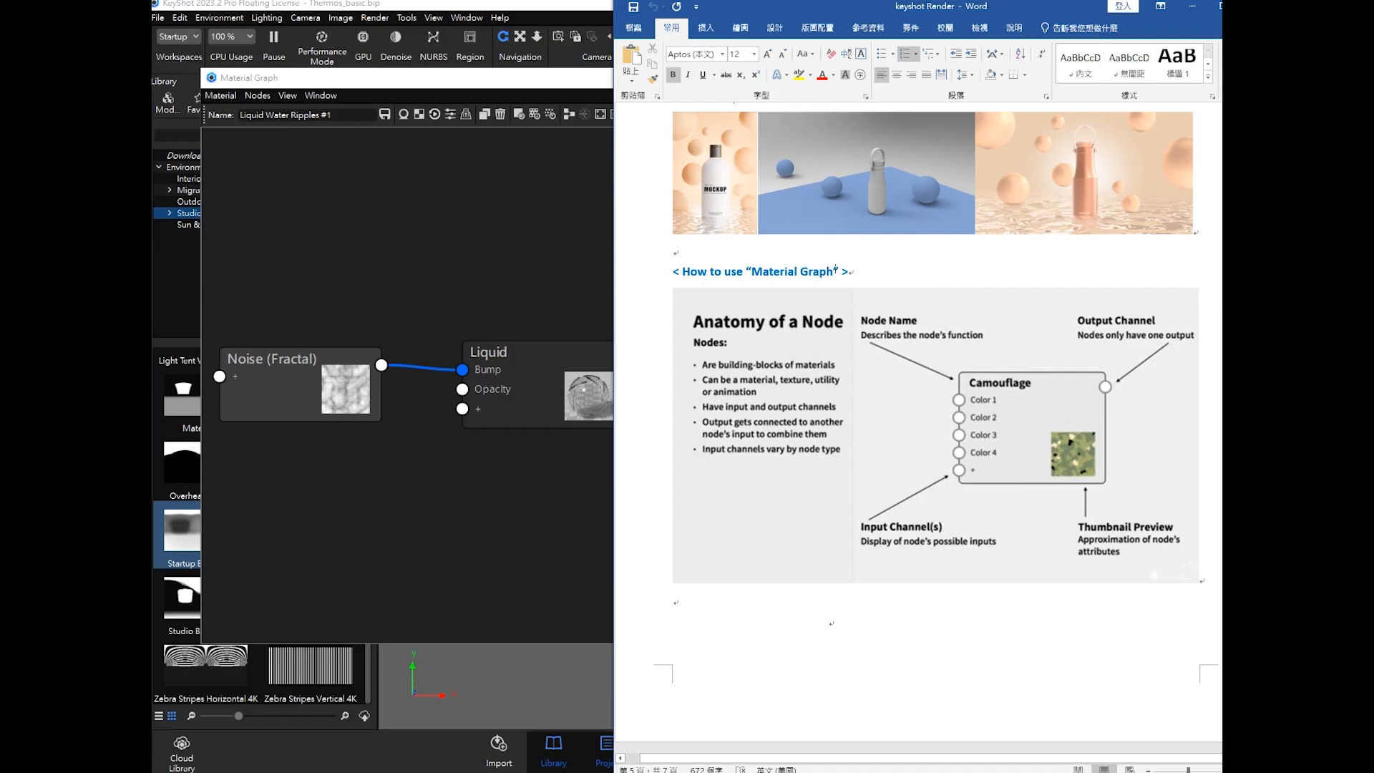
left_click_drag(555, 80, 488, 92)
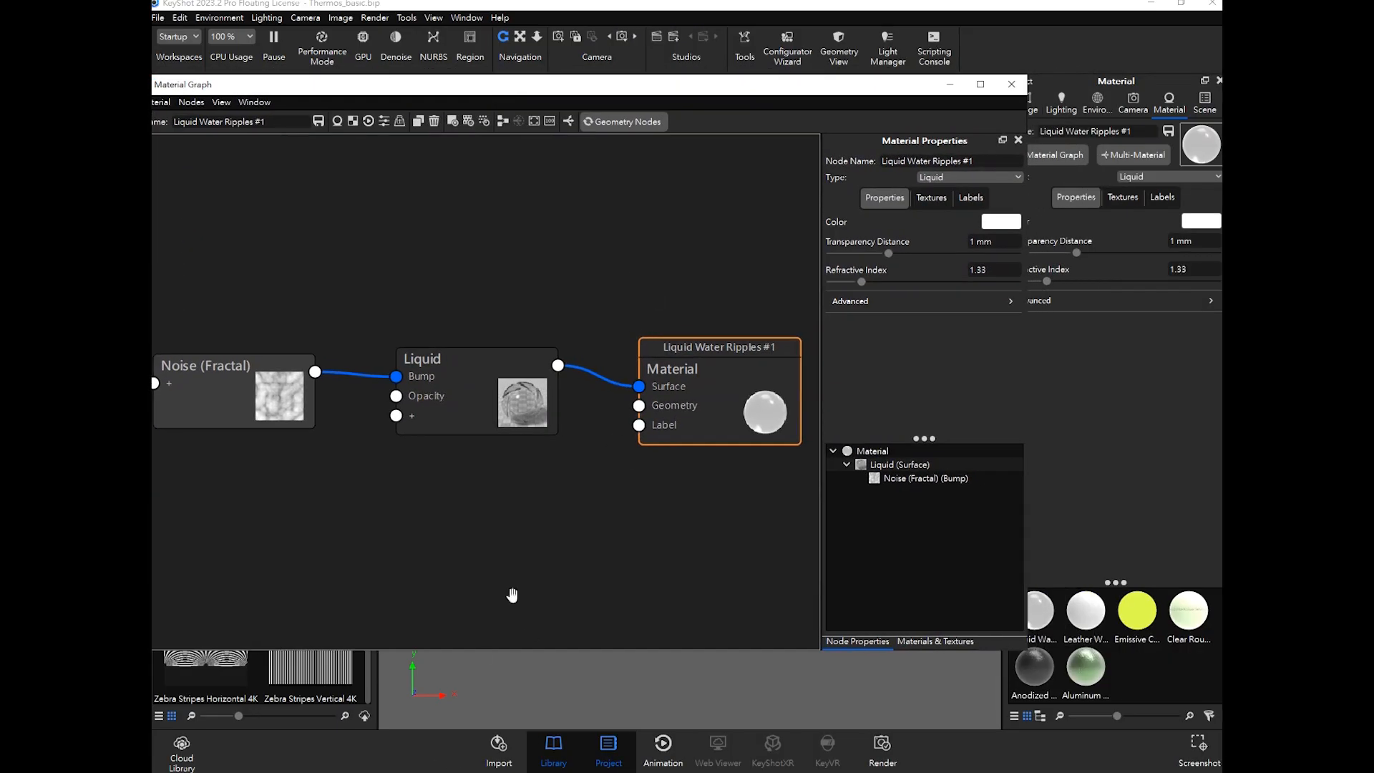
left_click(376, 771)
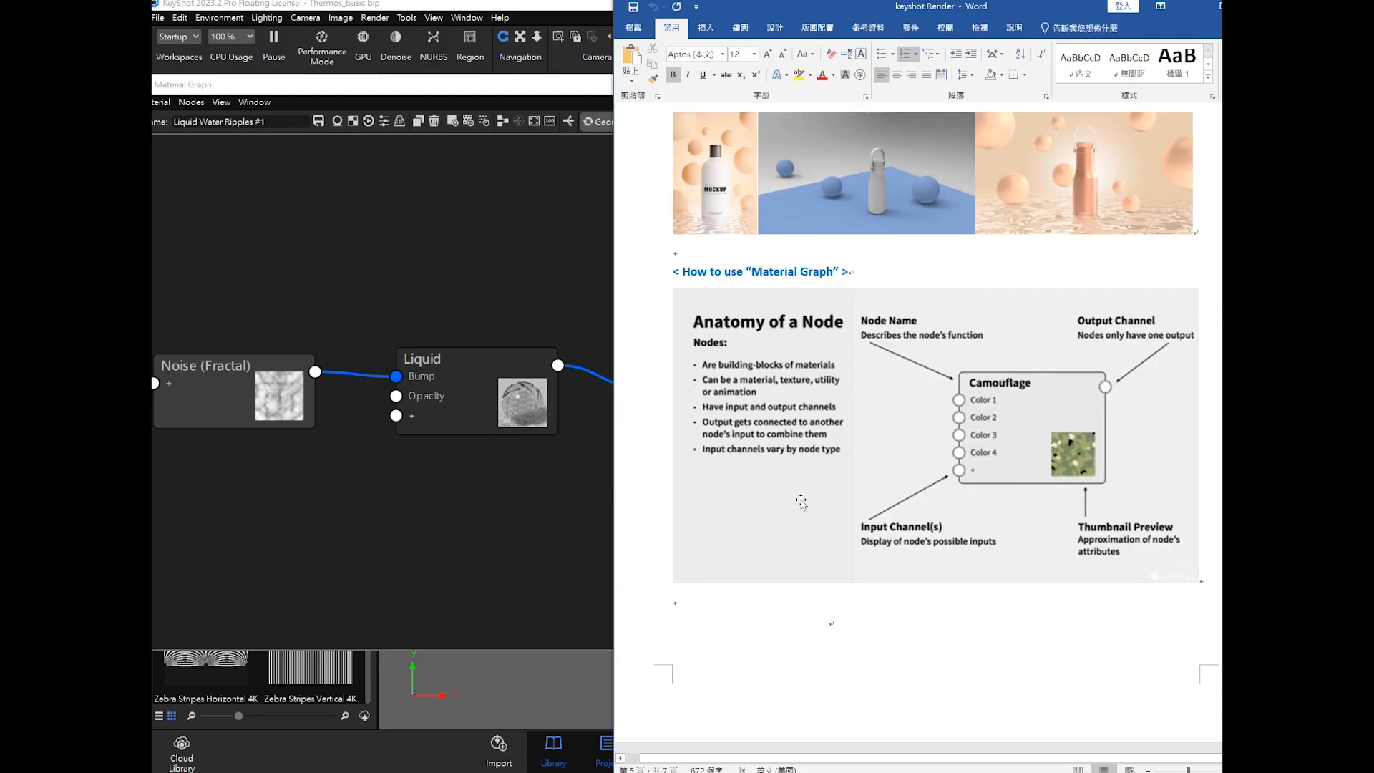
left_click(860, 267)
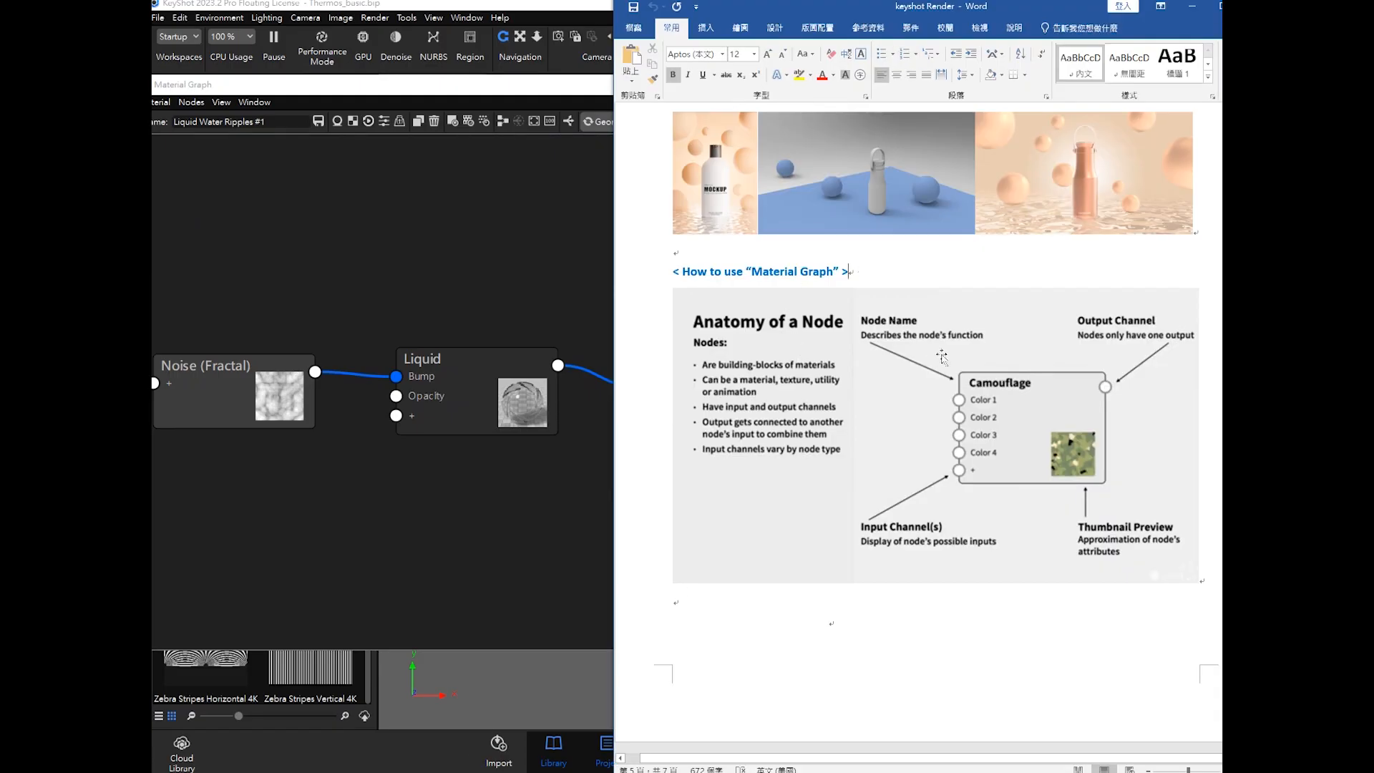
scroll(933, 361, "down", 1)
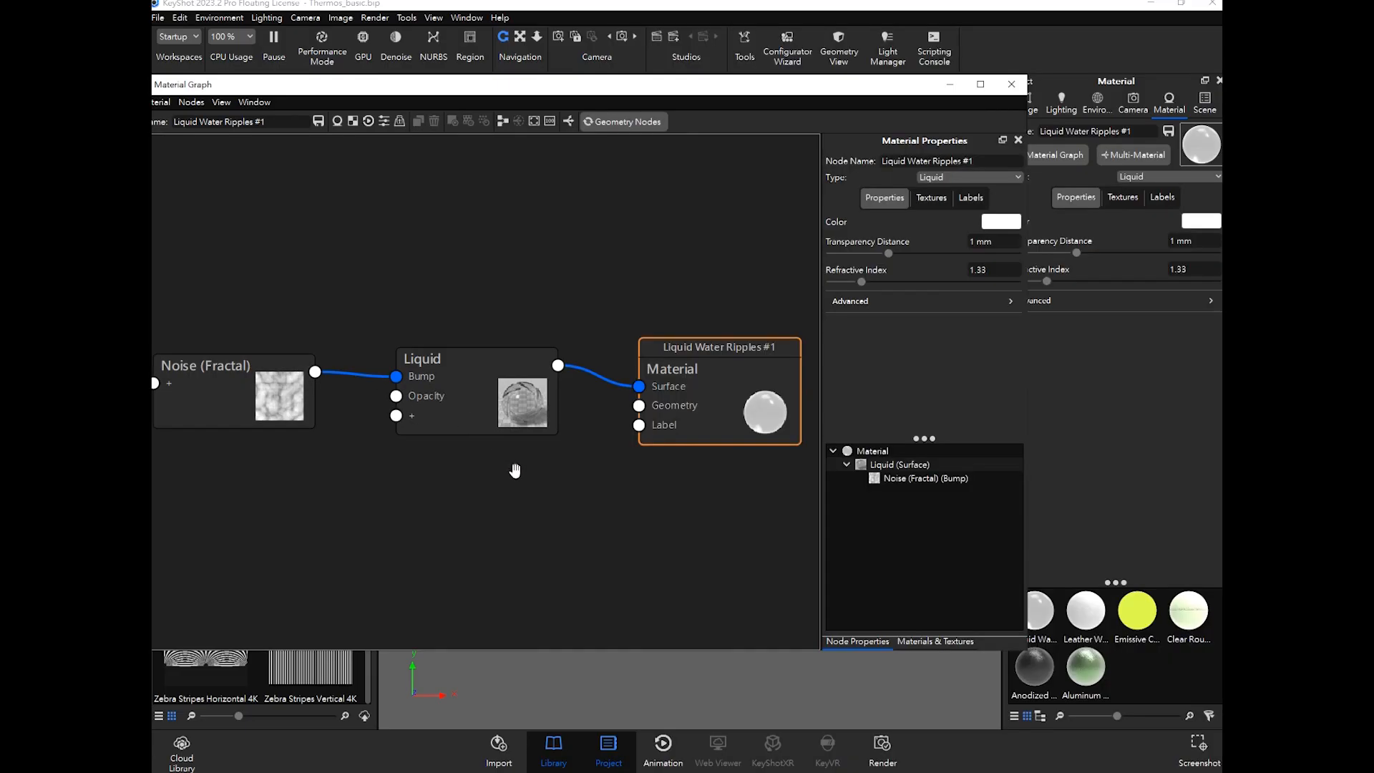
Step: Return to KeyShot's Material Graph and move the Noise (Fractal) node closer to the Liquid node
left_click(515, 470)
left_click_drag(558, 367, 593, 341)
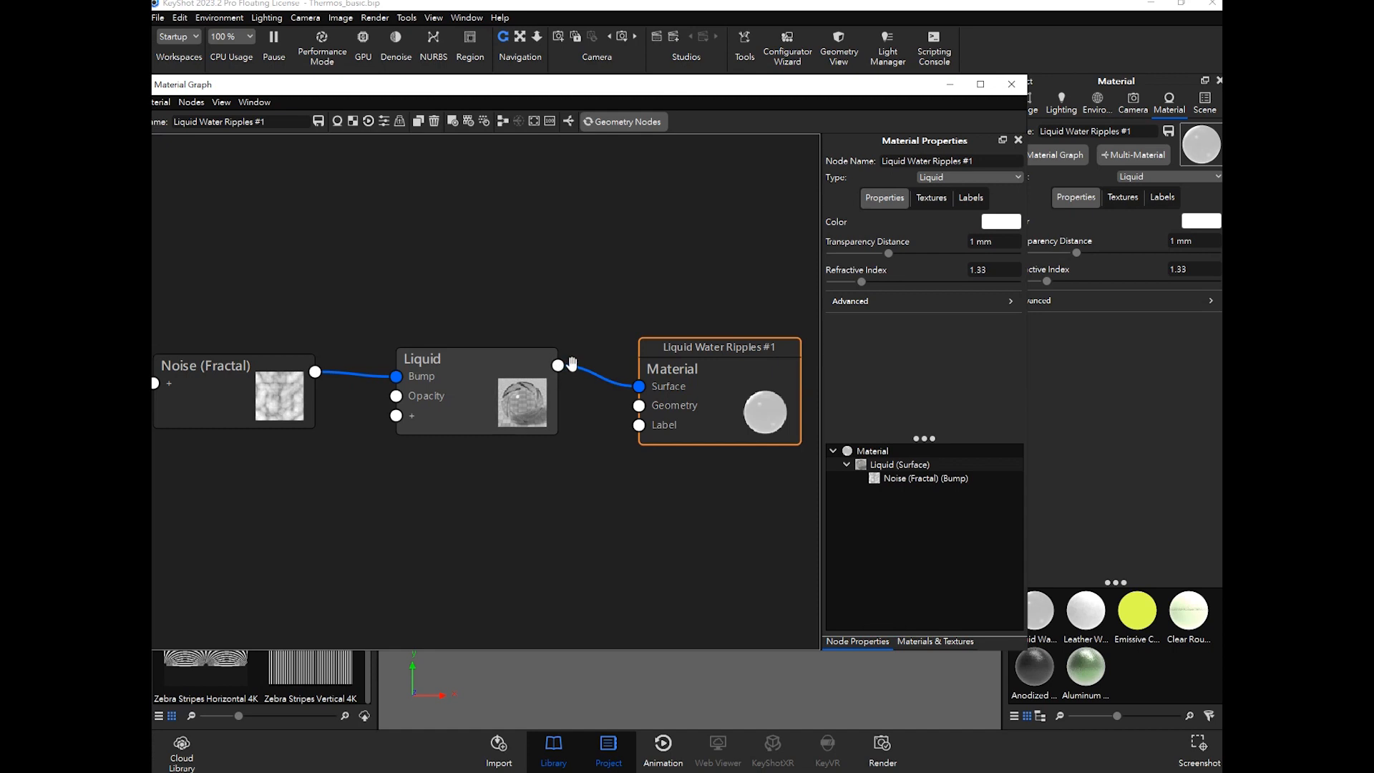
left_click_drag(206, 367, 251, 368)
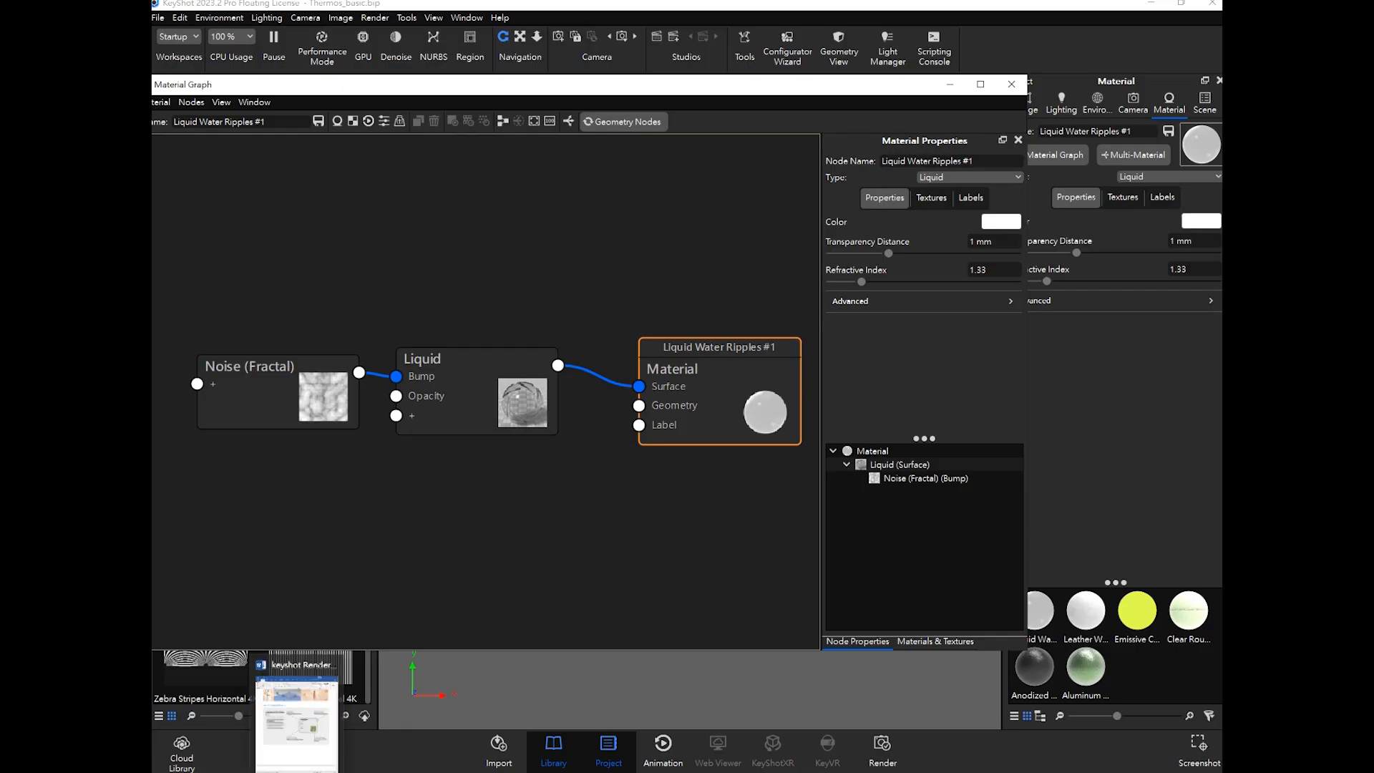
Step: Consult the "How to use Material Graph" notes in the Word document, and return to KeyShot's Material Graph
left_click(299, 771)
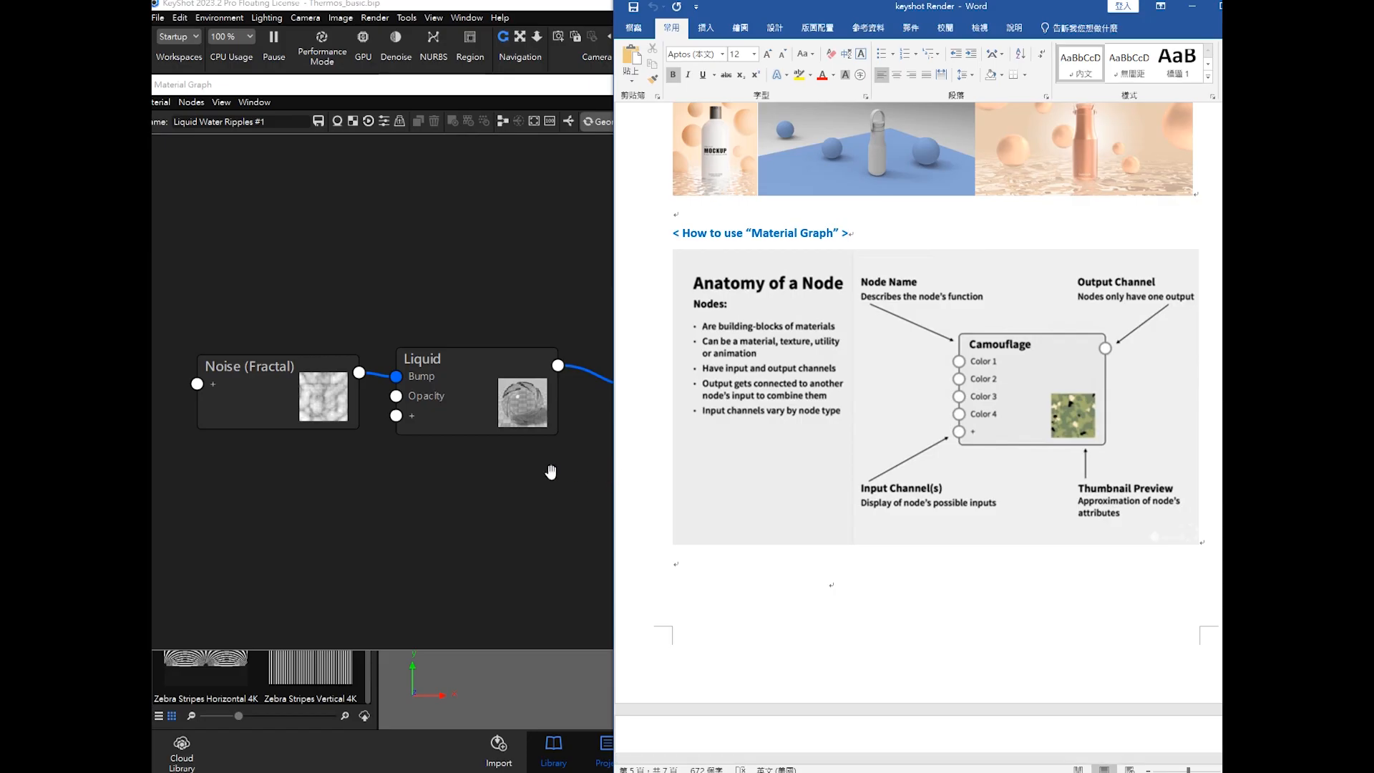
left_click(522, 416)
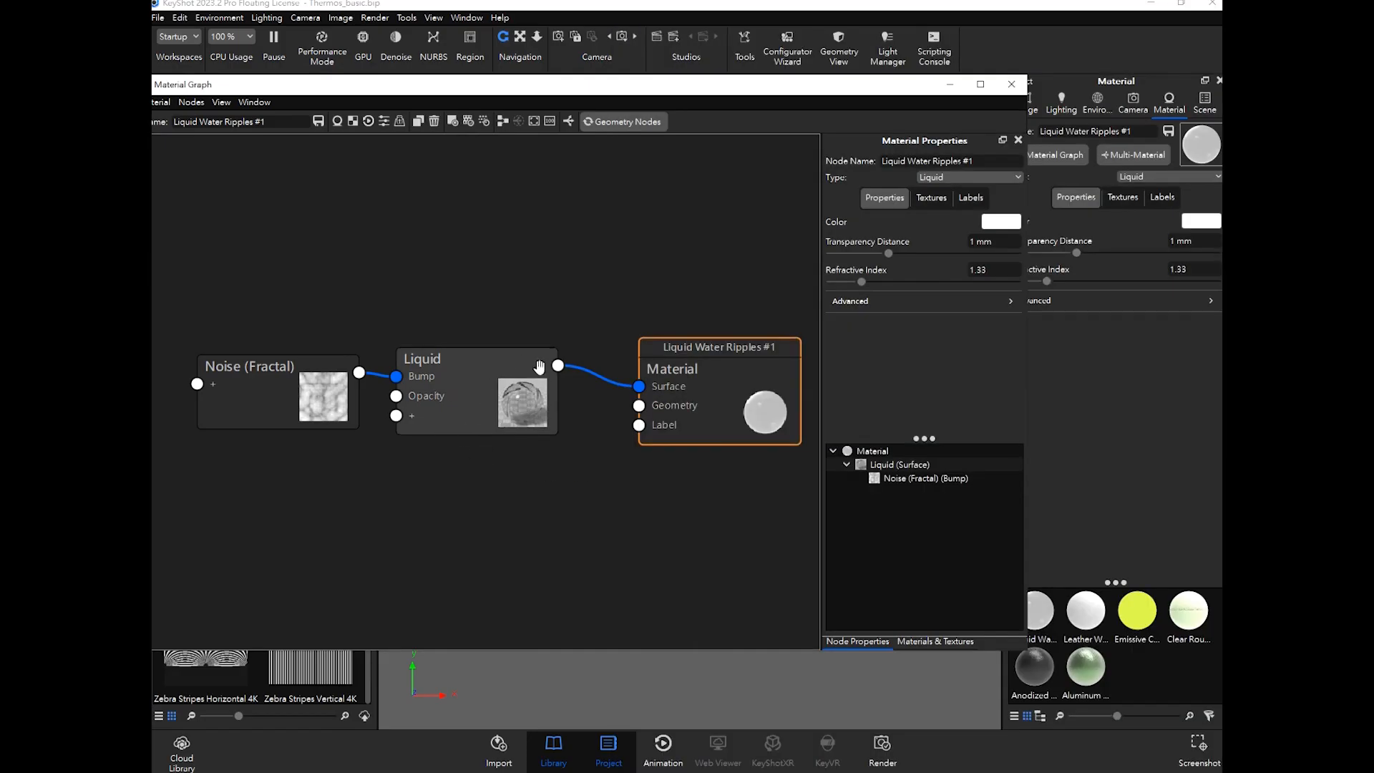
Step: Examine the properties of the Noise (Fractal) and Liquid nodes in the Liquid Water Ripples #1 material graph
left_click_drag(868, 90, 959, 100)
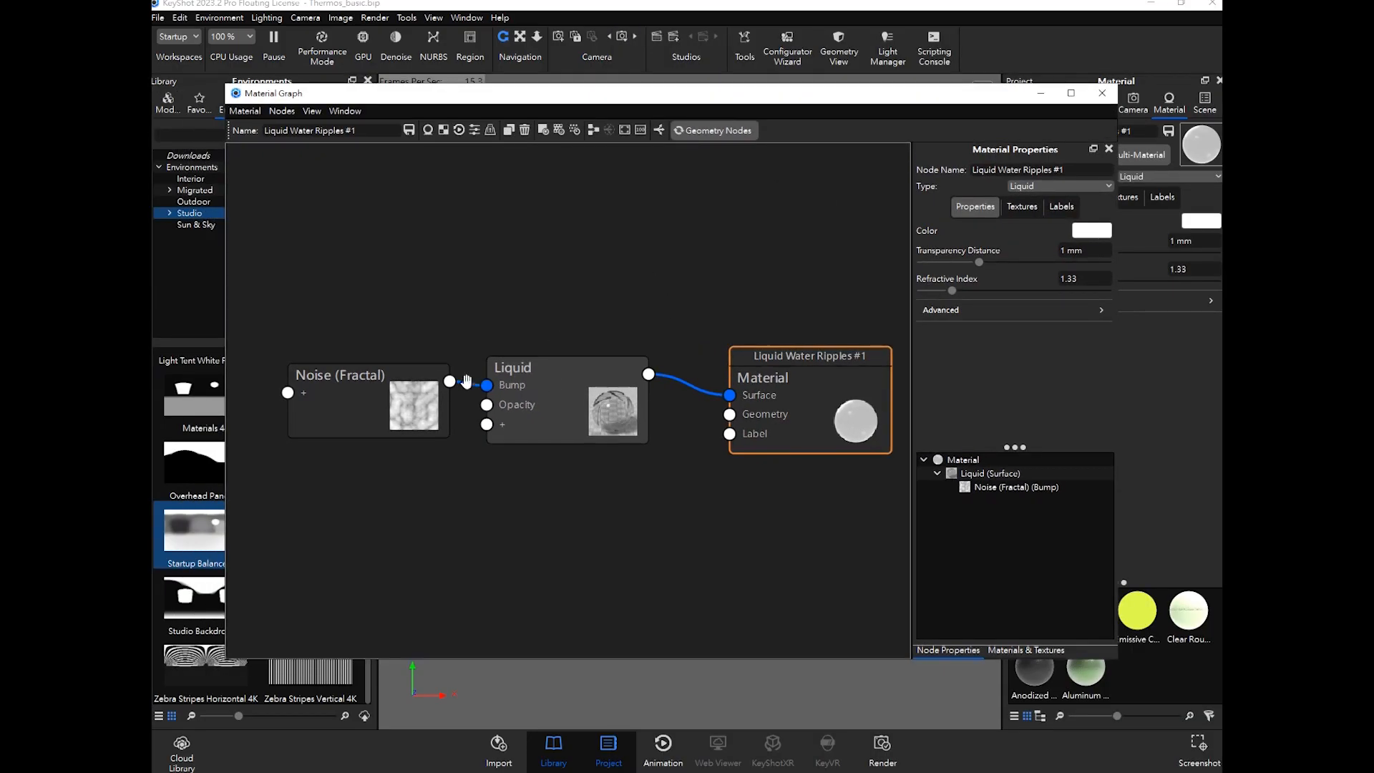
left_click_drag(670, 102, 703, 109)
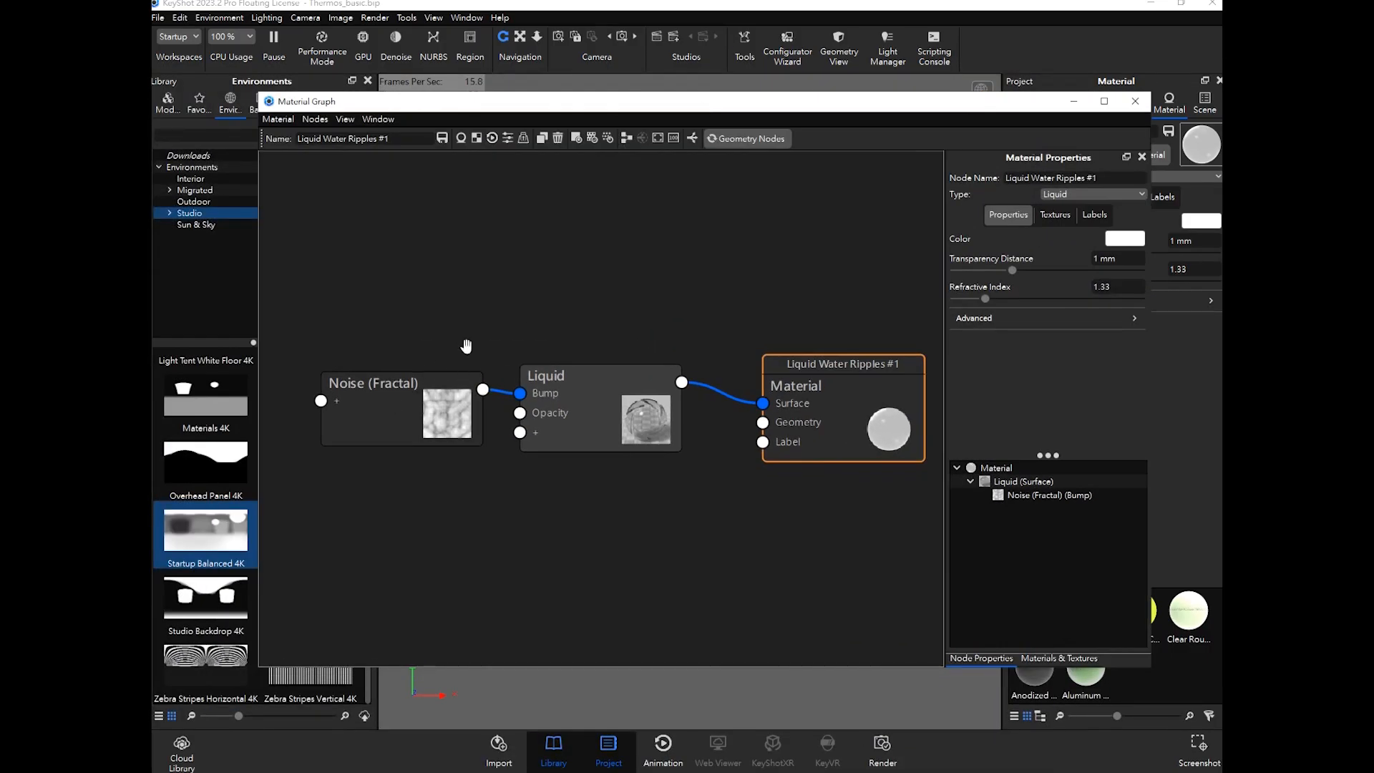
left_click(390, 399)
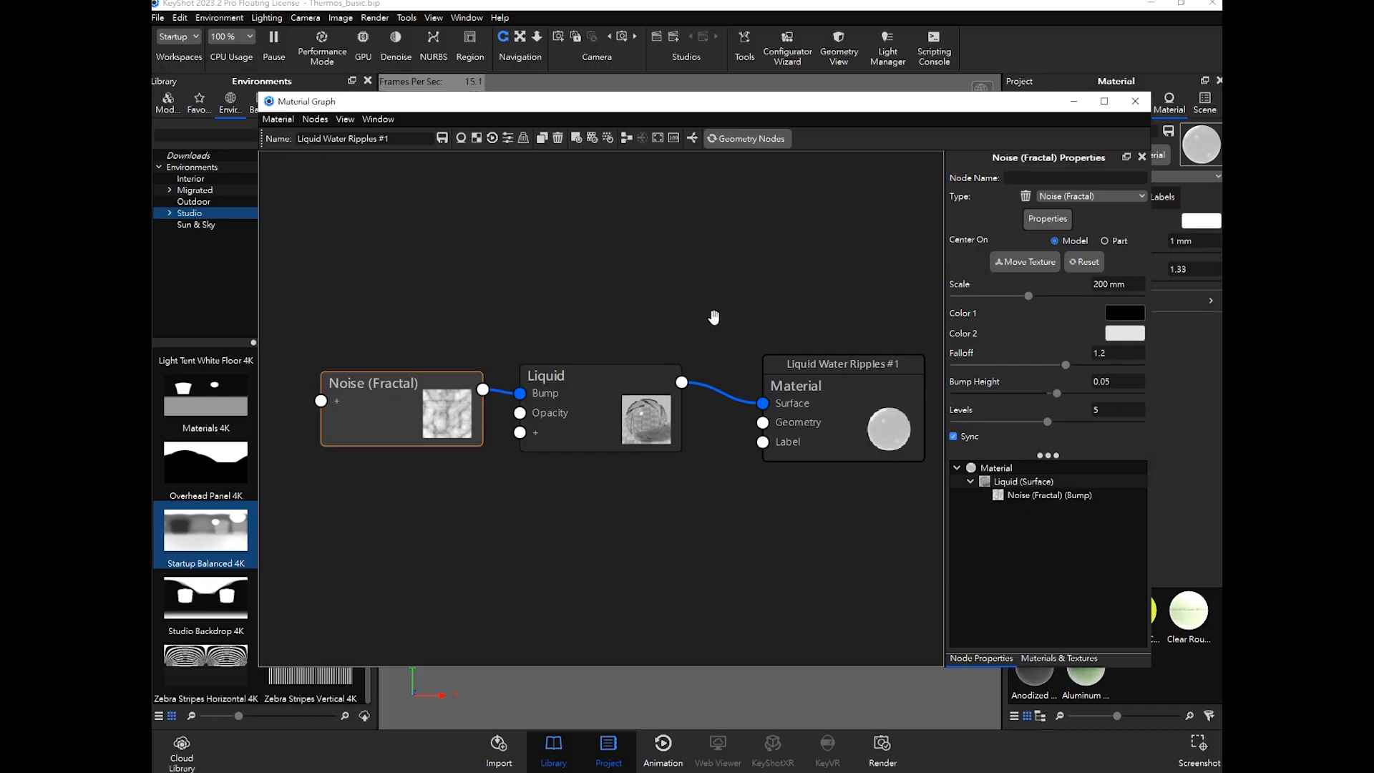
left_click_drag(1008, 104, 954, 102)
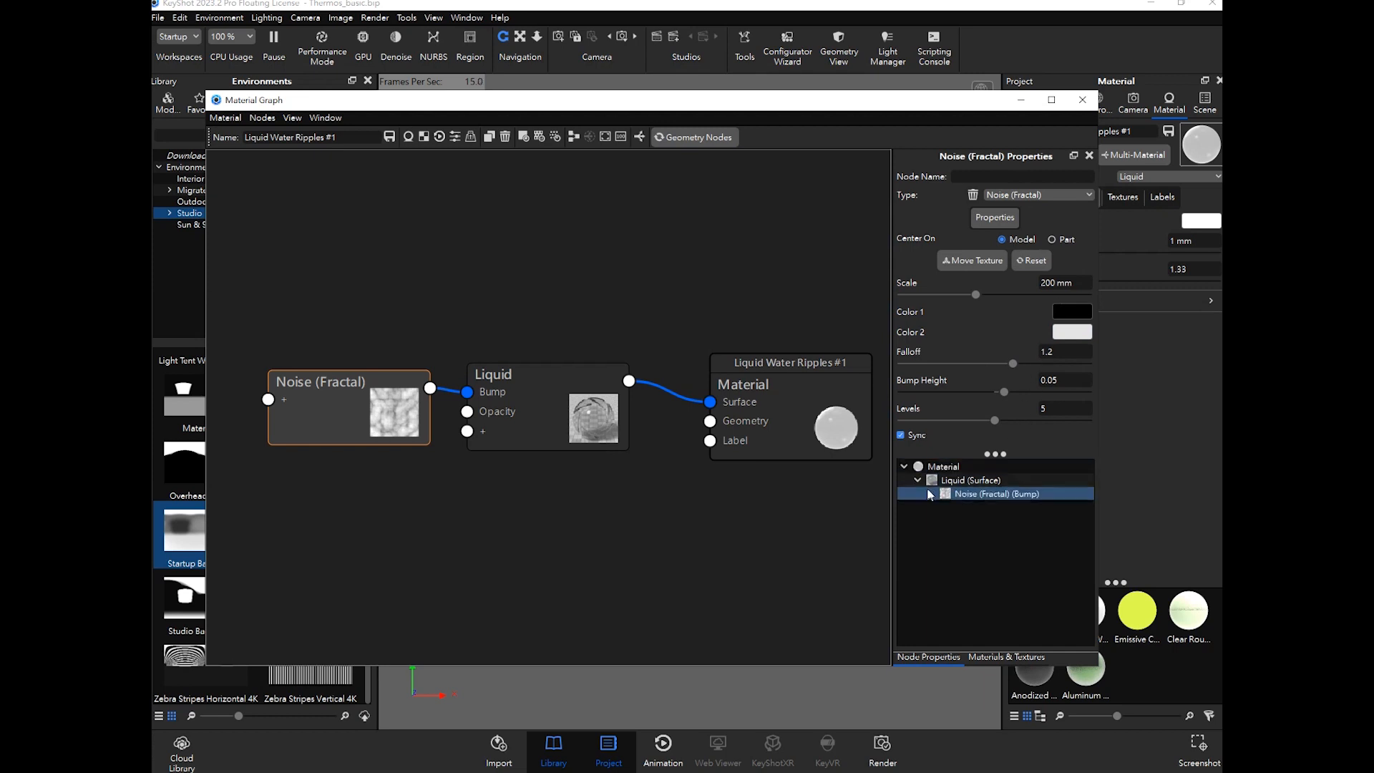
left_click(542, 399)
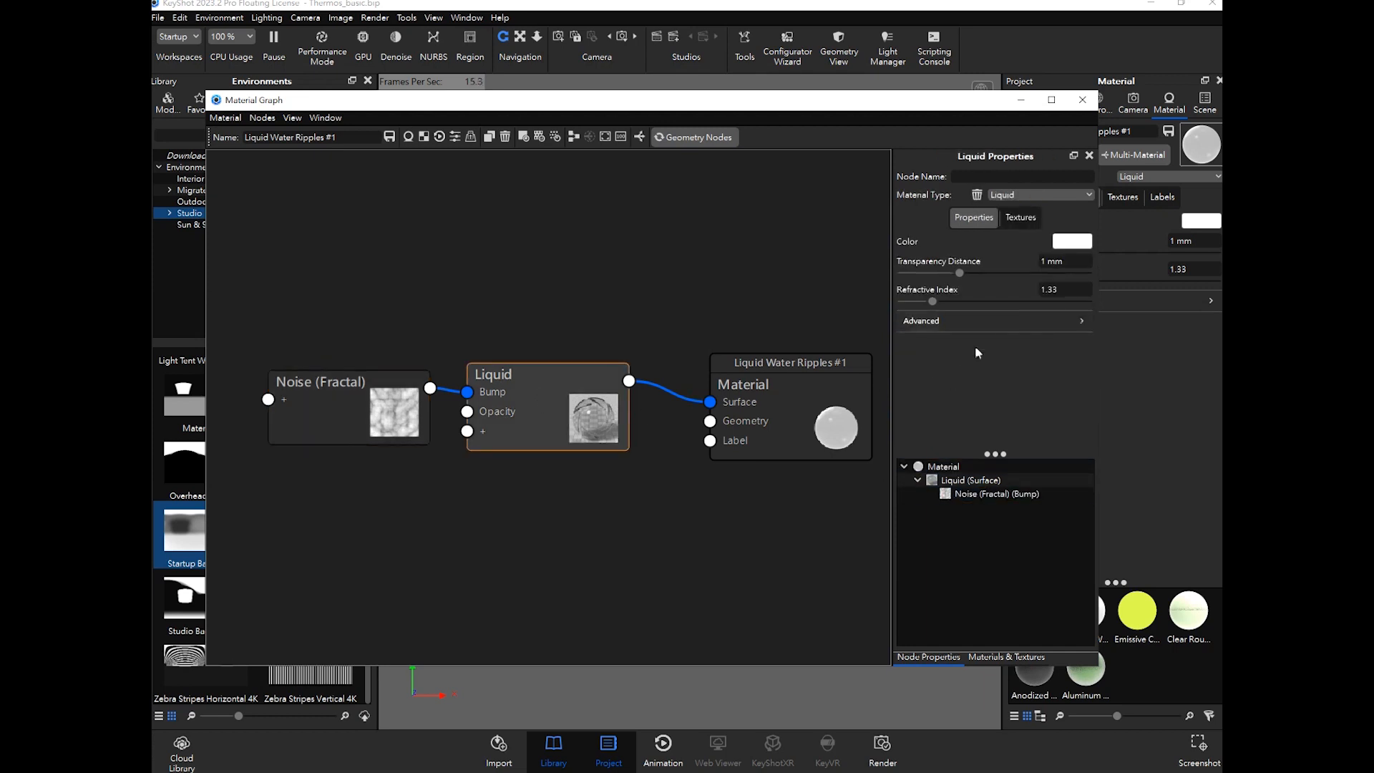
left_click(806, 378)
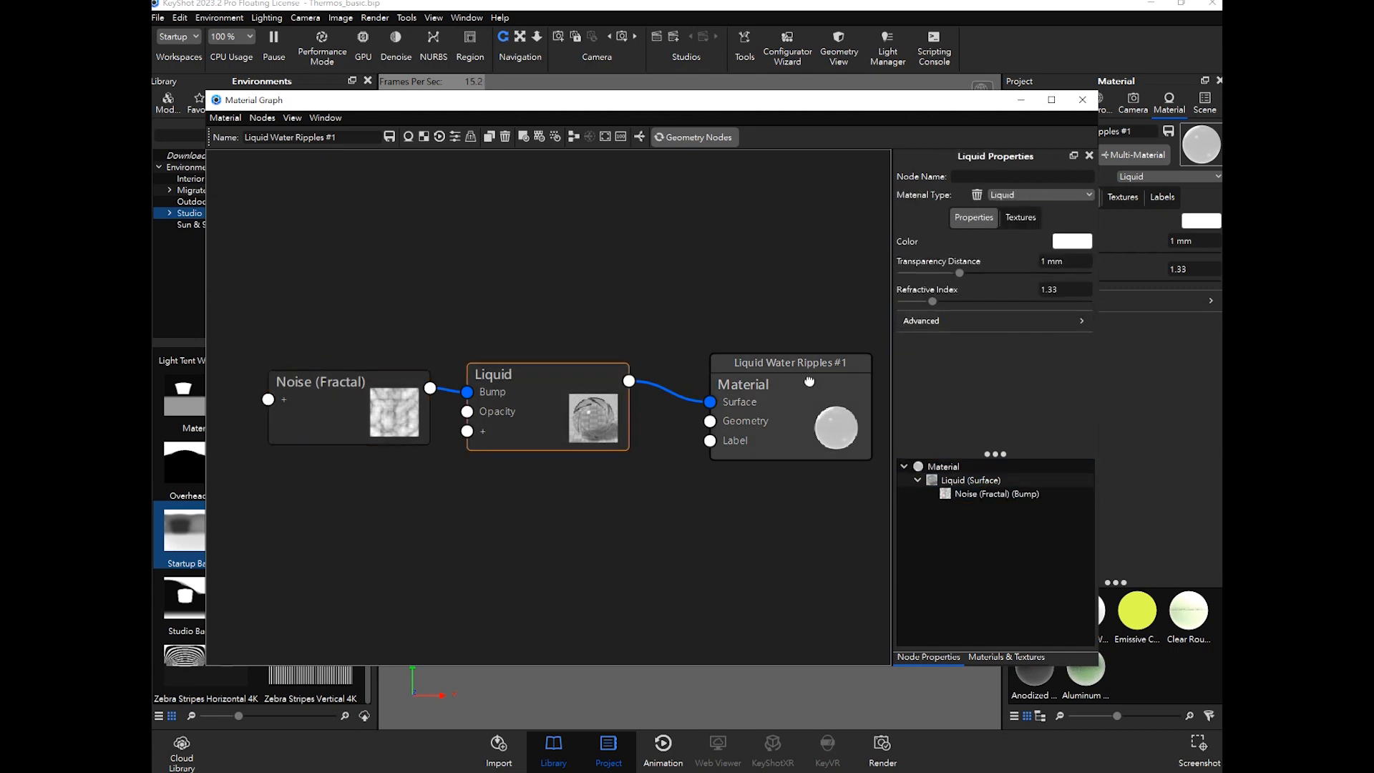
left_click(387, 395)
left_click_drag(716, 109, 785, 109)
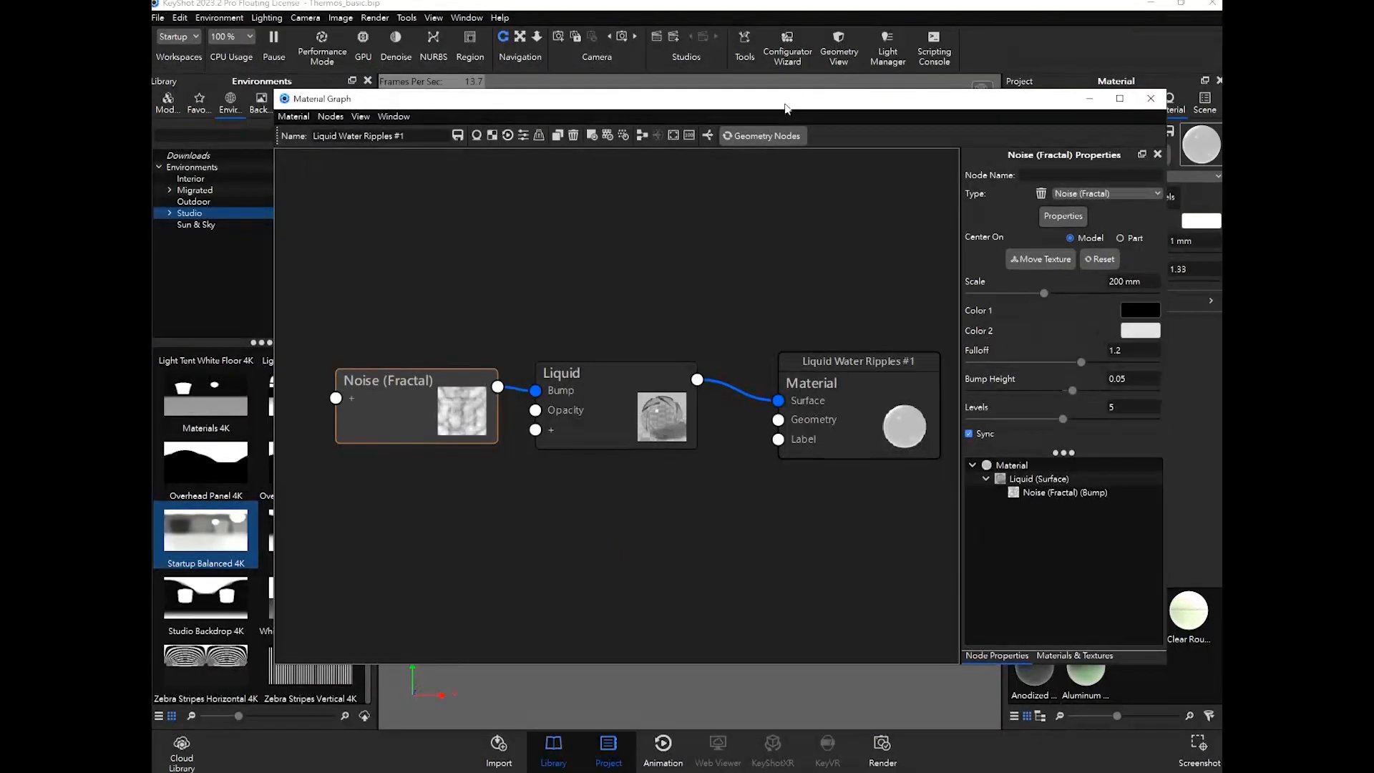
left_click(496, 342)
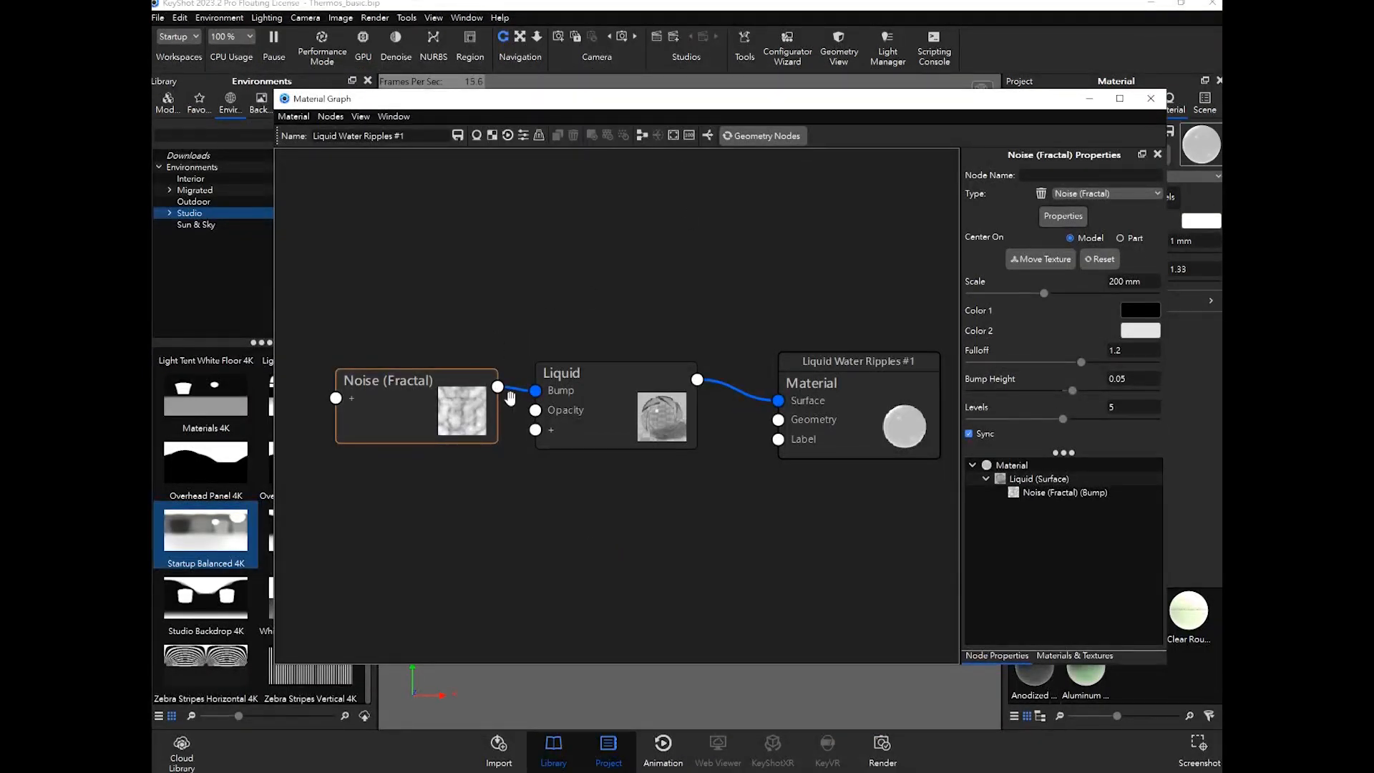
left_click(390, 401)
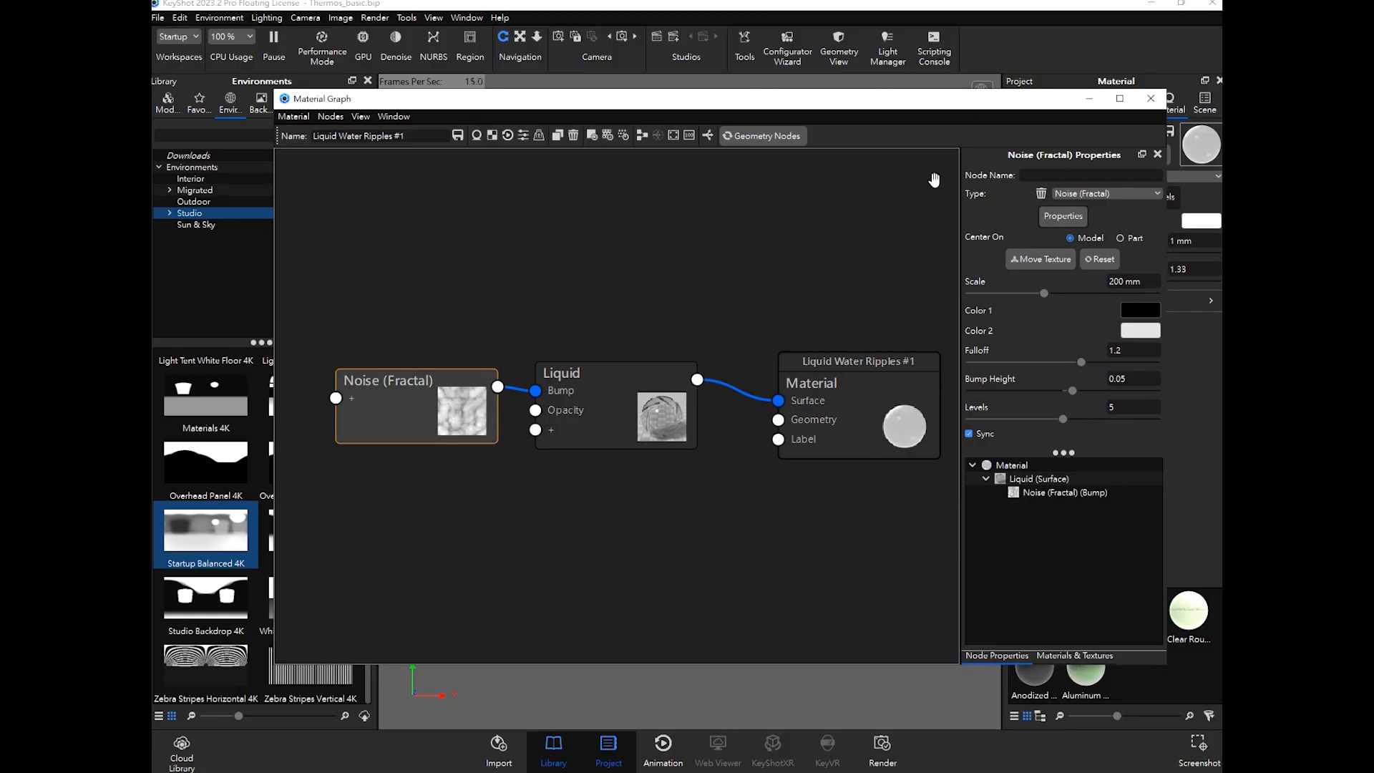
left_click_drag(948, 104, 771, 95)
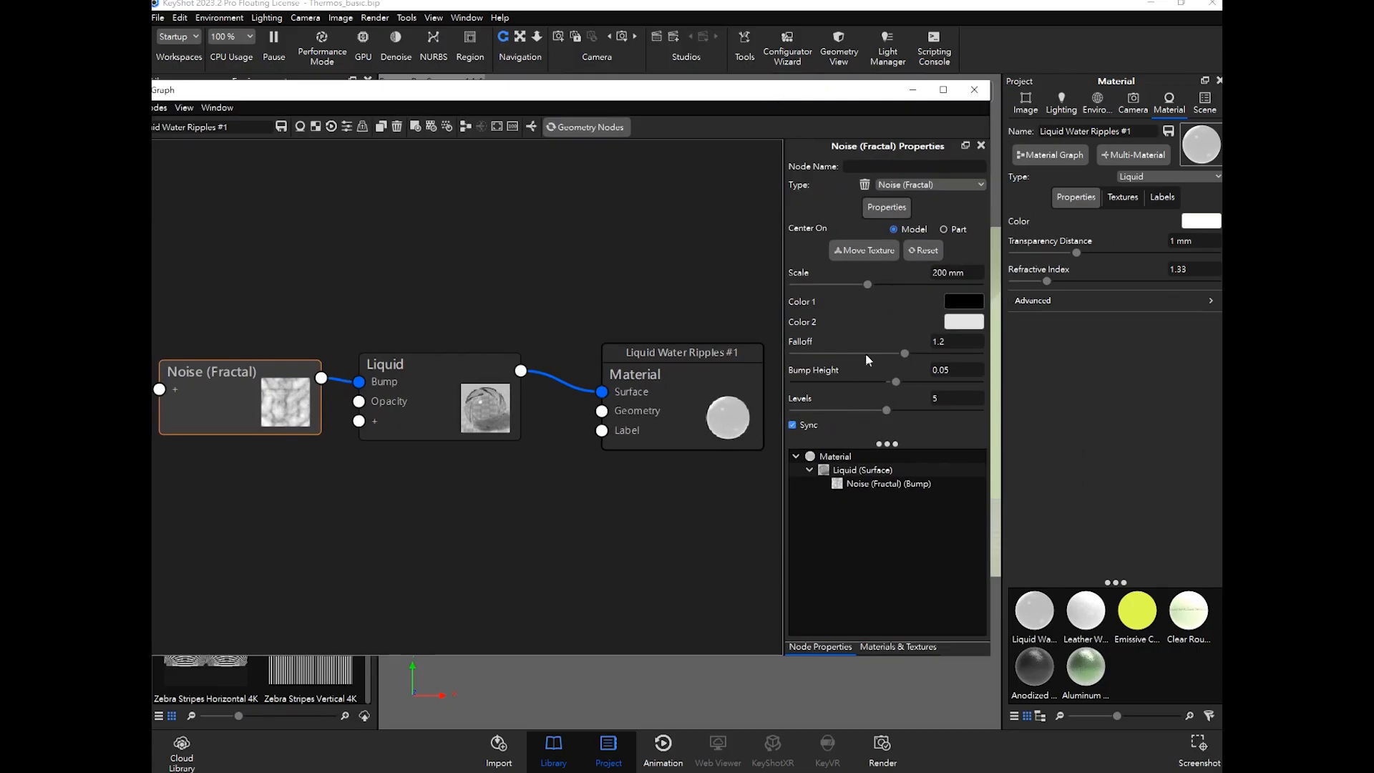
Step: Reposition the Material Graph window to compare the rendered water ripples with the Noise (Fractal) node
left_click_drag(869, 92, 889, 605)
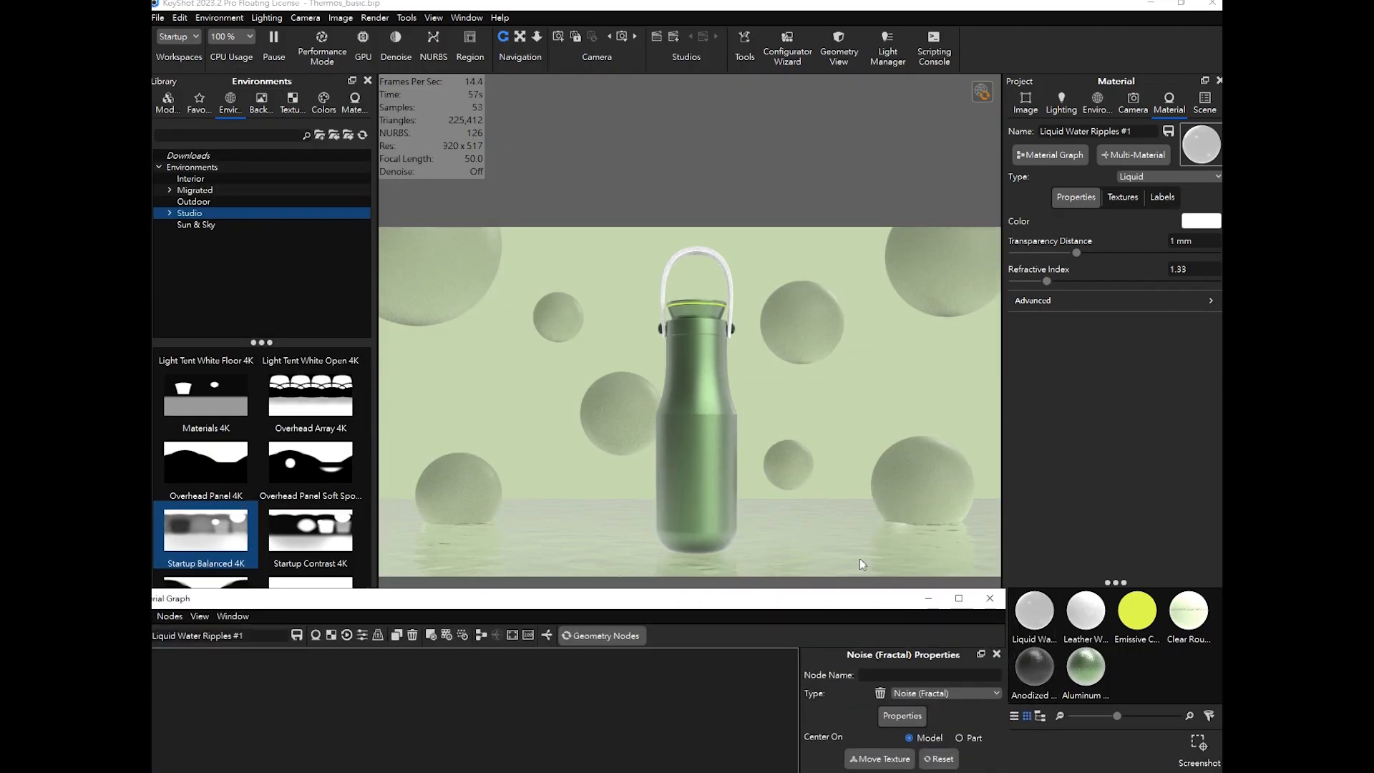
left_click_drag(823, 607, 982, 180)
left_click_drag(895, 176, 513, 156)
left_click_drag(636, 159, 851, 164)
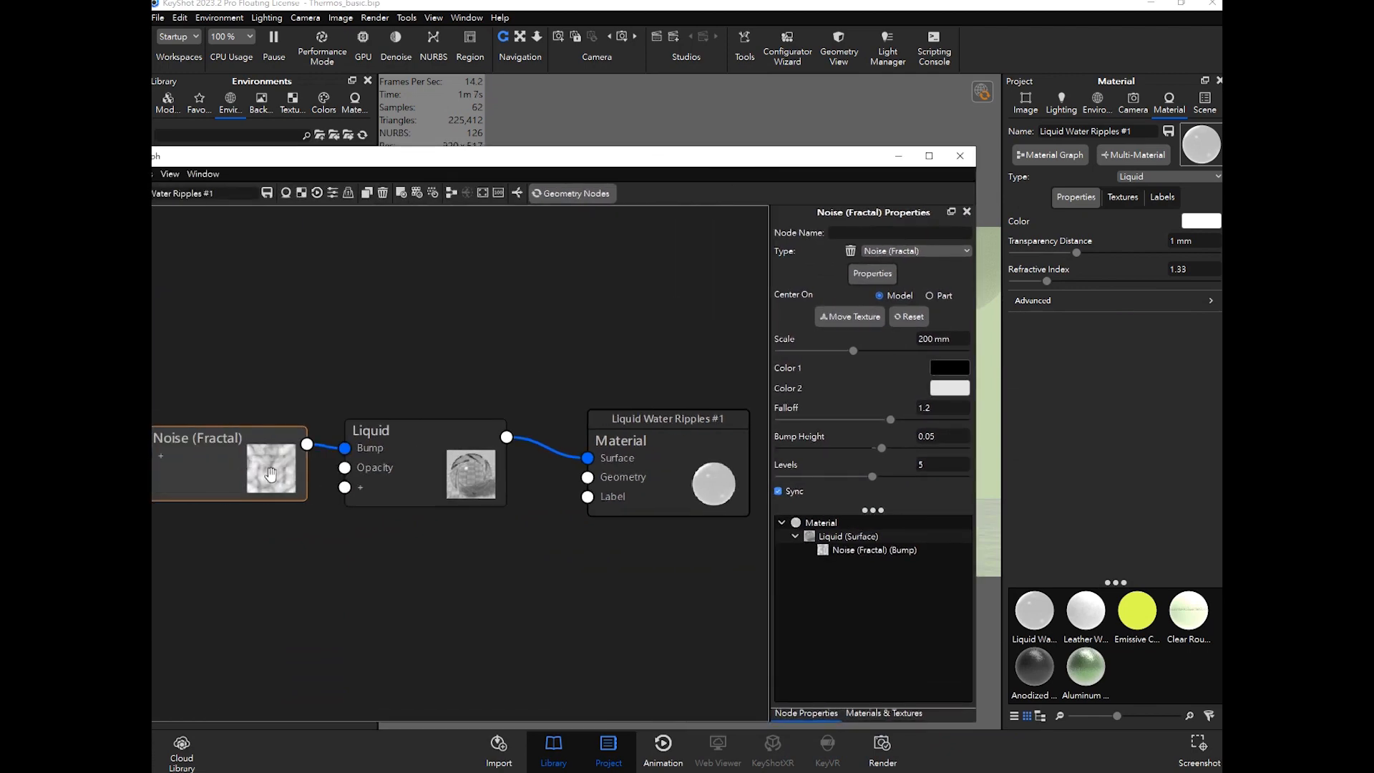
left_click_drag(610, 169, 750, 276)
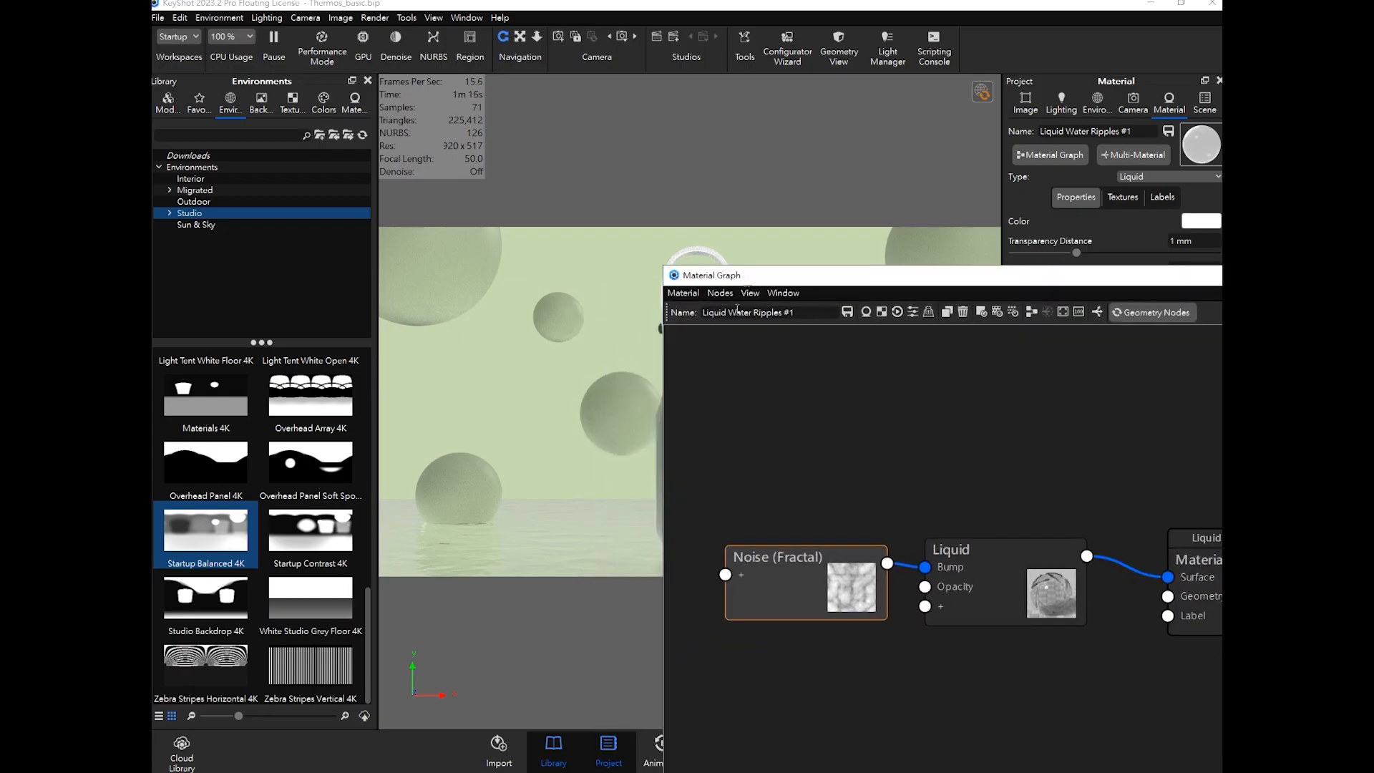
Step: Preview the color of the Noise (Fractal) node on the model
right_click(789, 569)
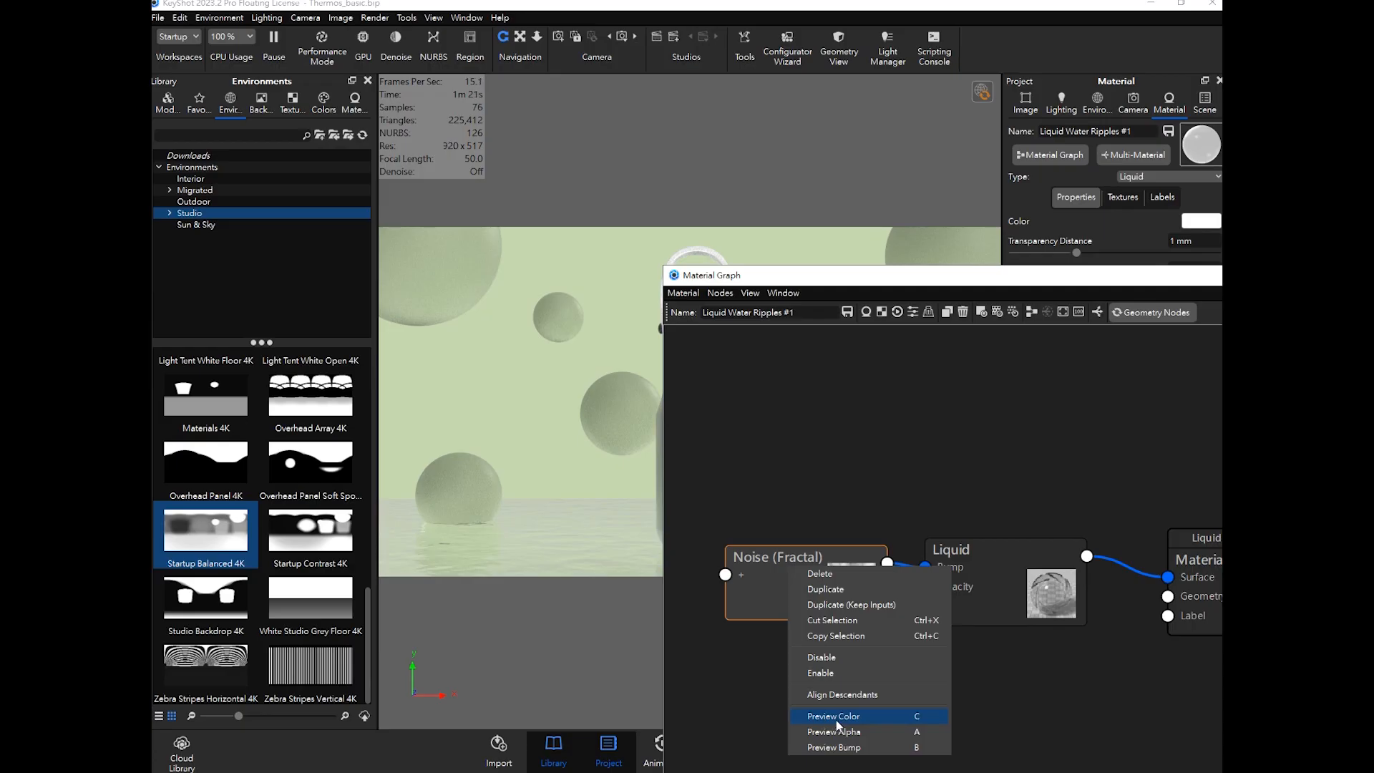
left_click(874, 251)
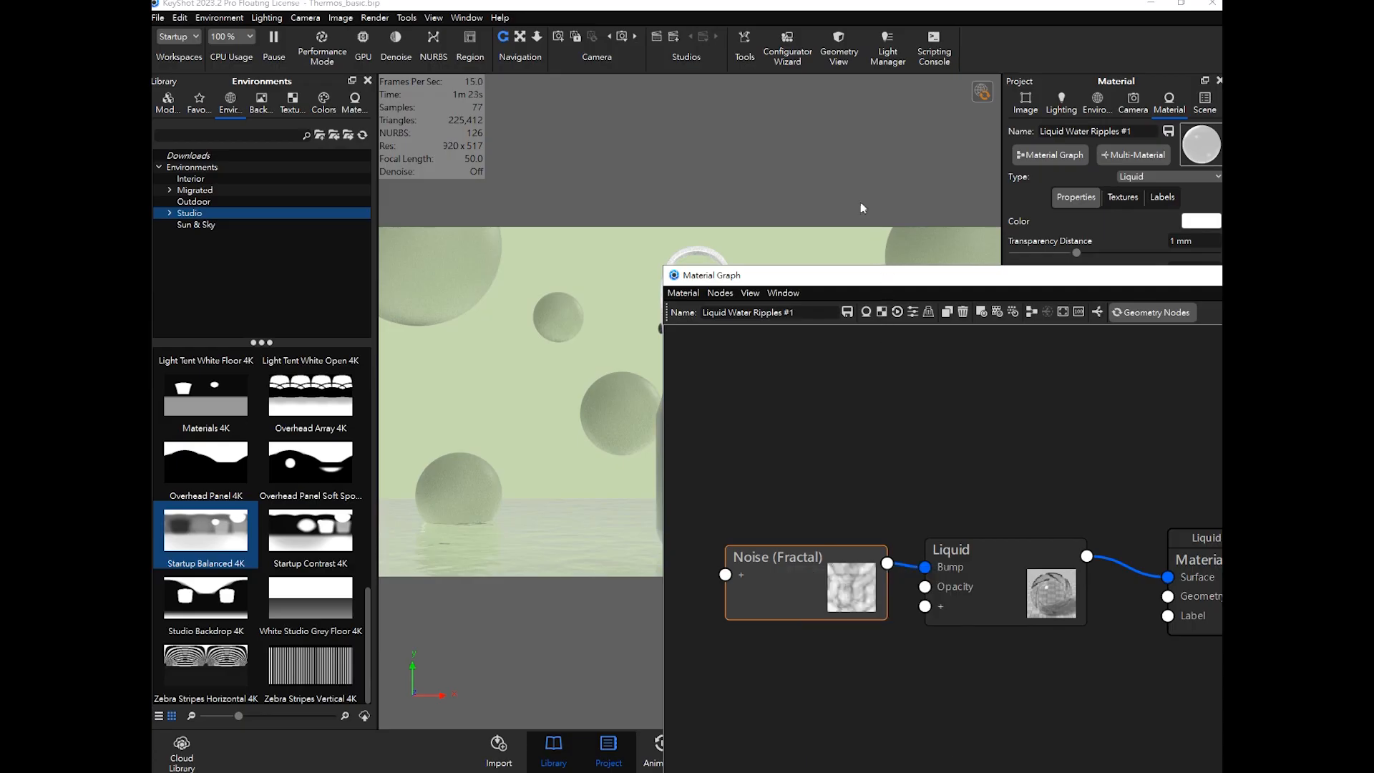
left_click_drag(851, 276, 824, 144)
right_click(785, 441)
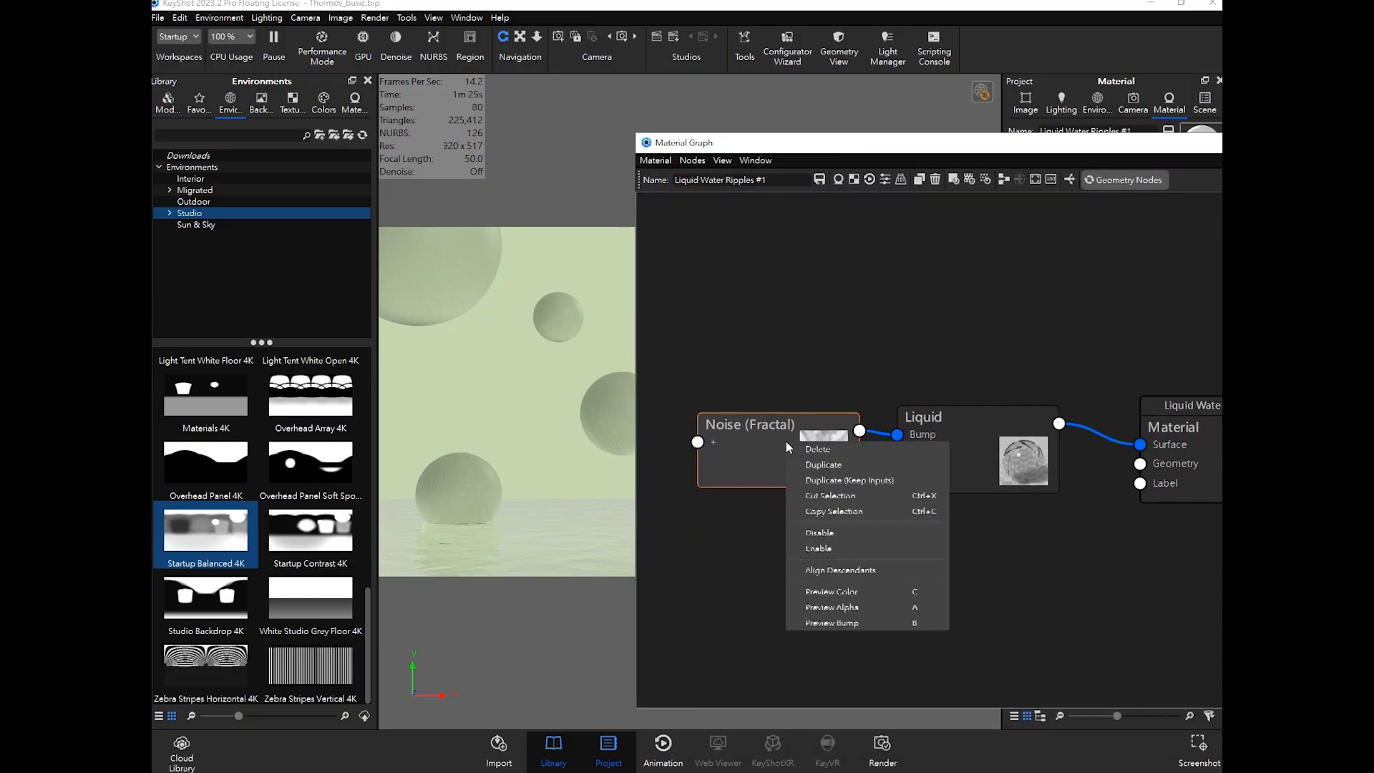
right_click(765, 445)
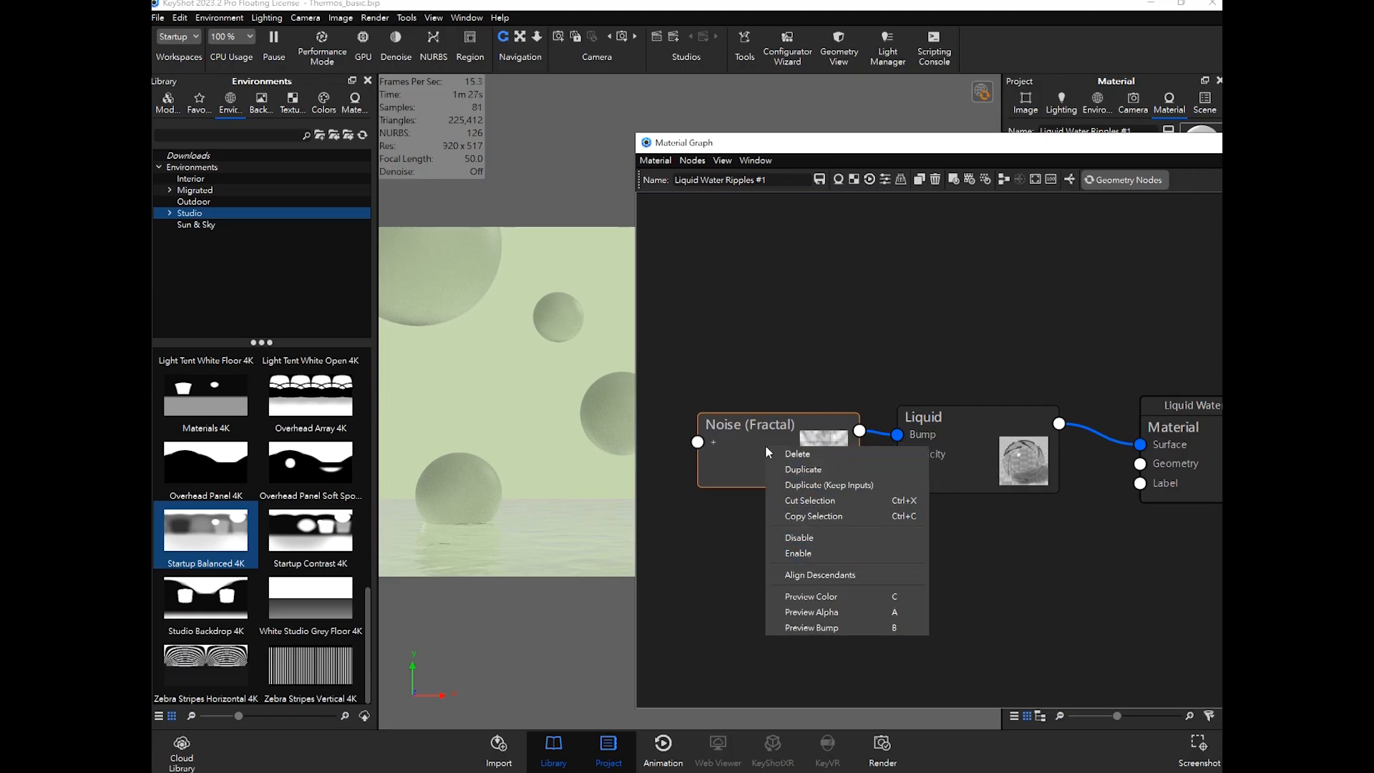
left_click(830, 600)
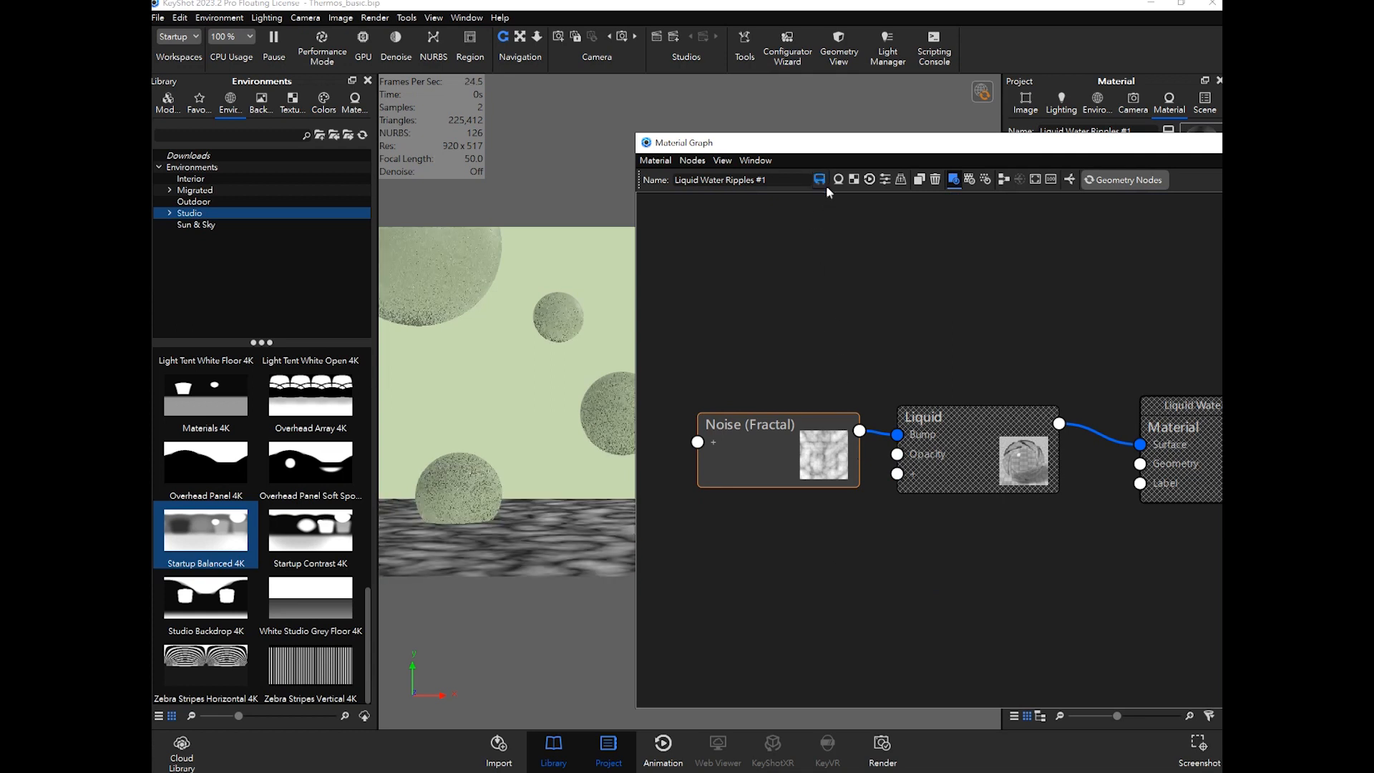
Step: Uncover the render to inspect the noise pattern on the water surface, and turn off the color preview
left_click_drag(823, 143, 1065, 149)
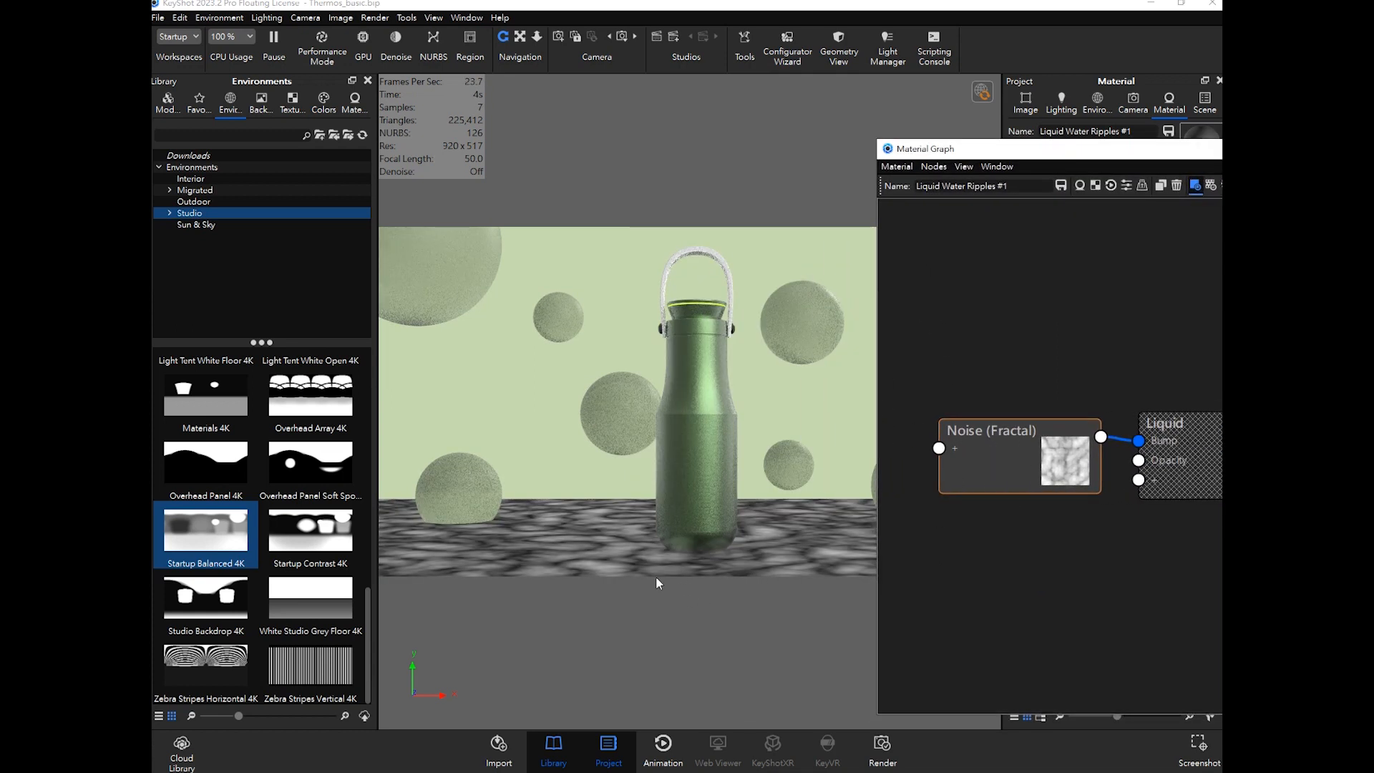
left_click_drag(1045, 154, 1061, 262)
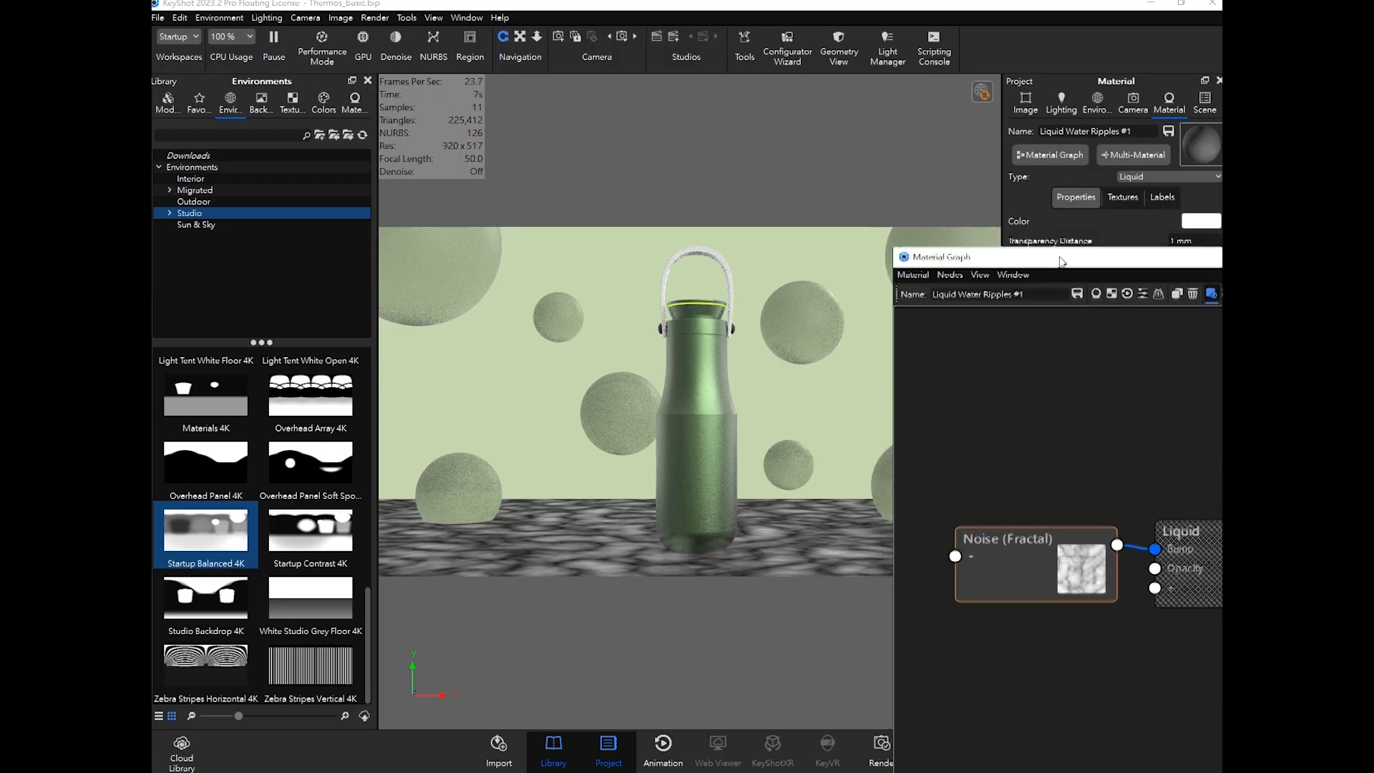
double_click(1061, 262)
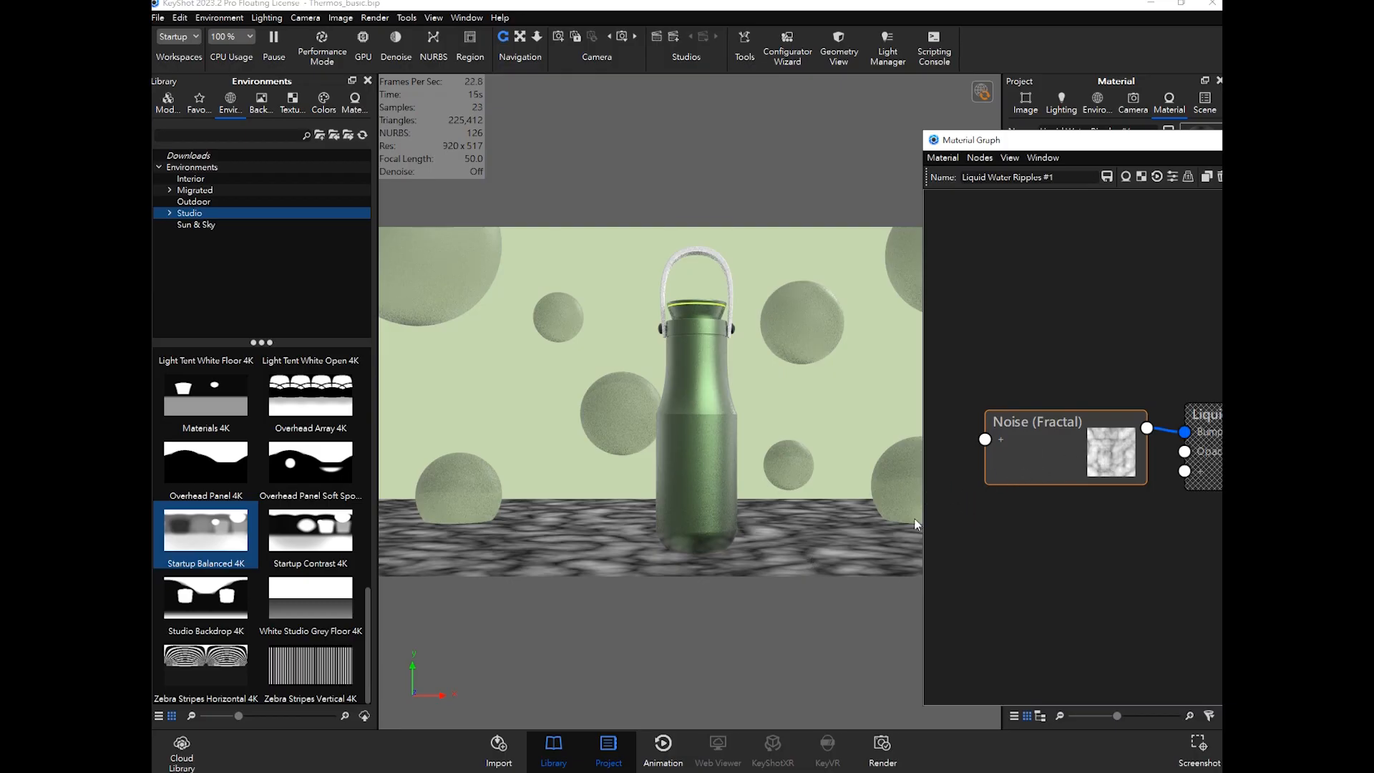
left_click_drag(1096, 148, 983, 141)
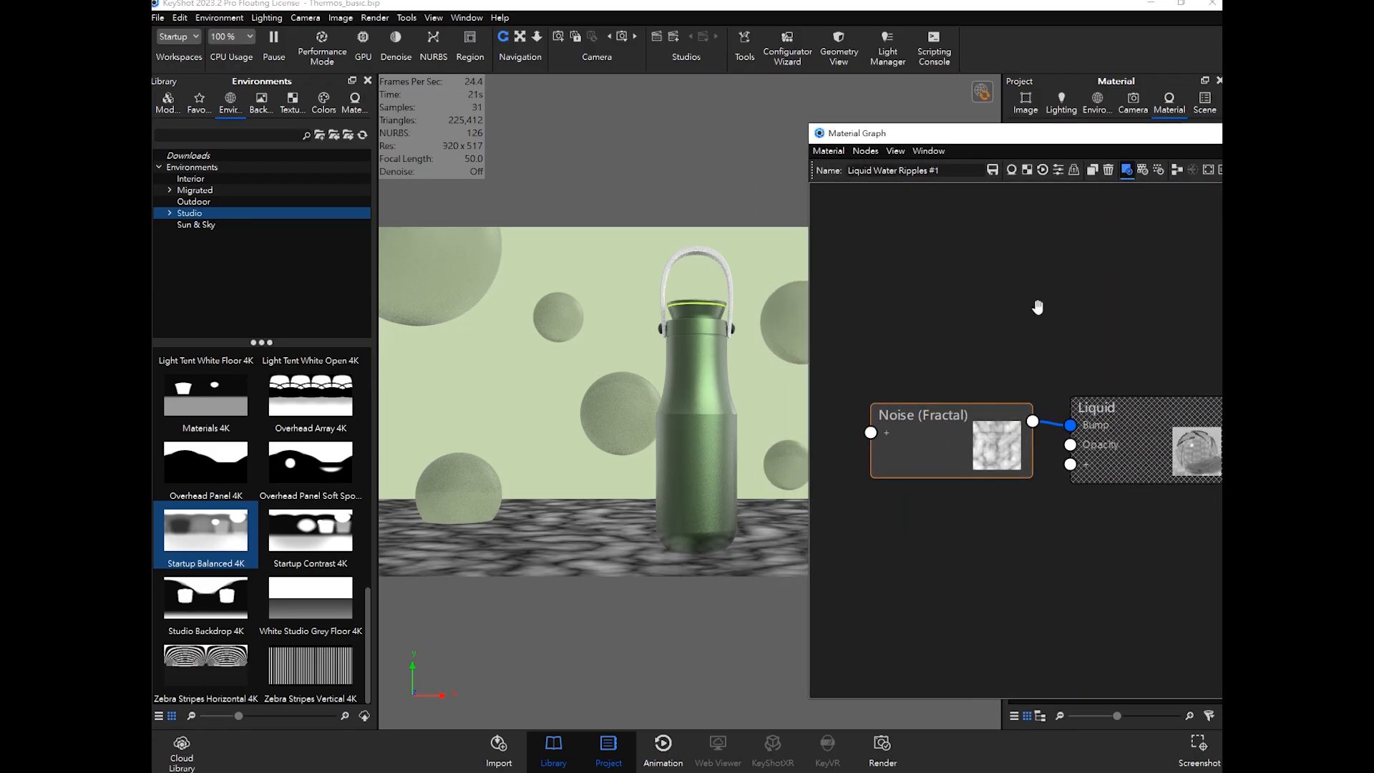
left_click_drag(1152, 141, 1083, 148)
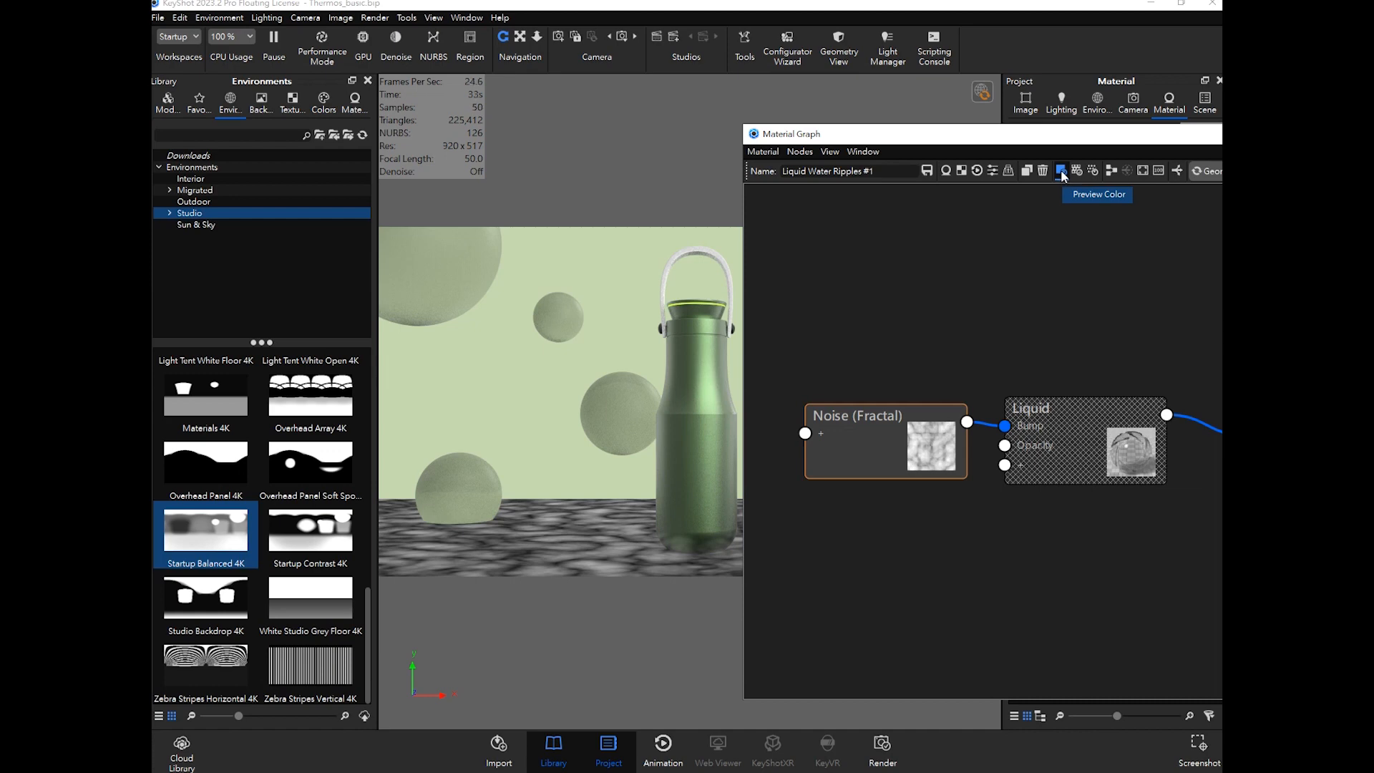
left_click(1061, 170)
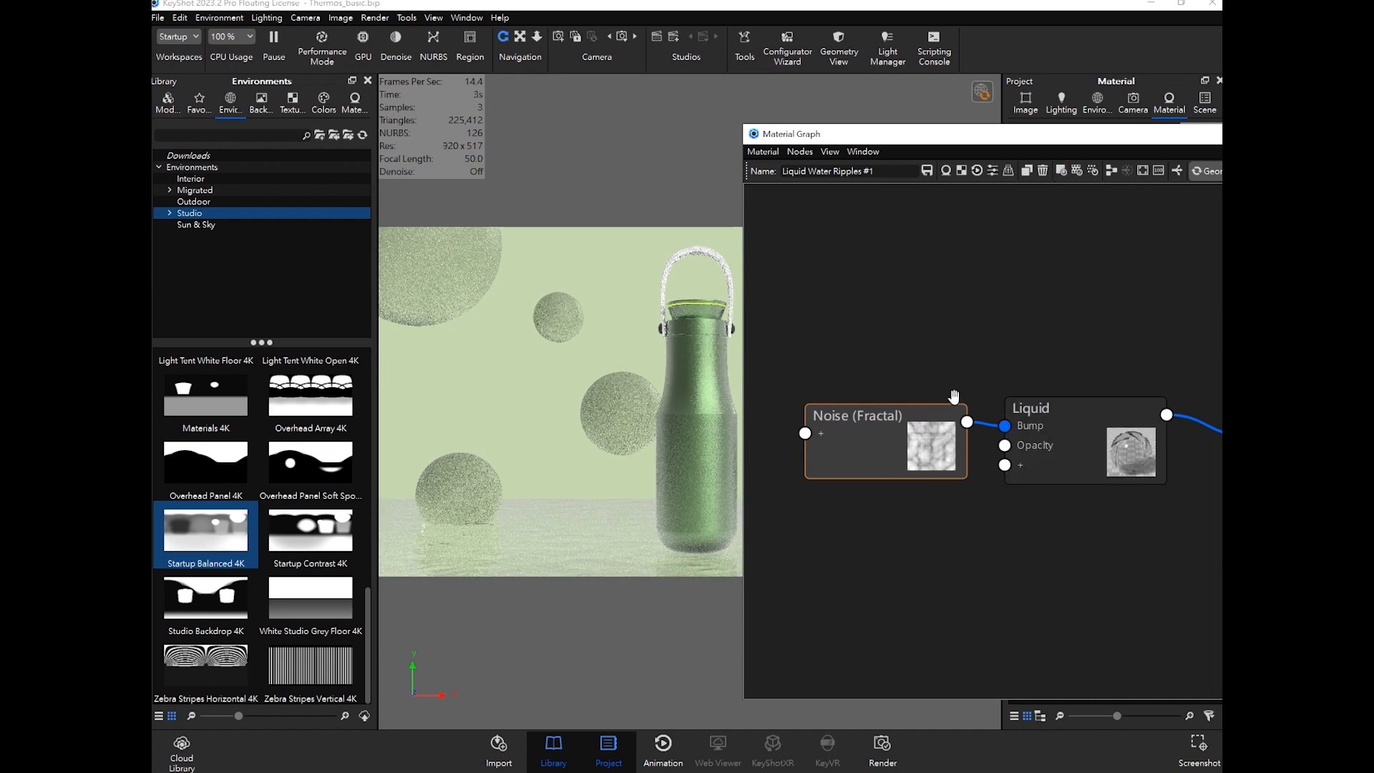
Step: Turn the color preview of the Noise (Fractal) node back on
mouse_move(1033, 136)
left_mouse_down()
mouse_move(960, 136)
mouse_move(1029, 136)
left_mouse_up()
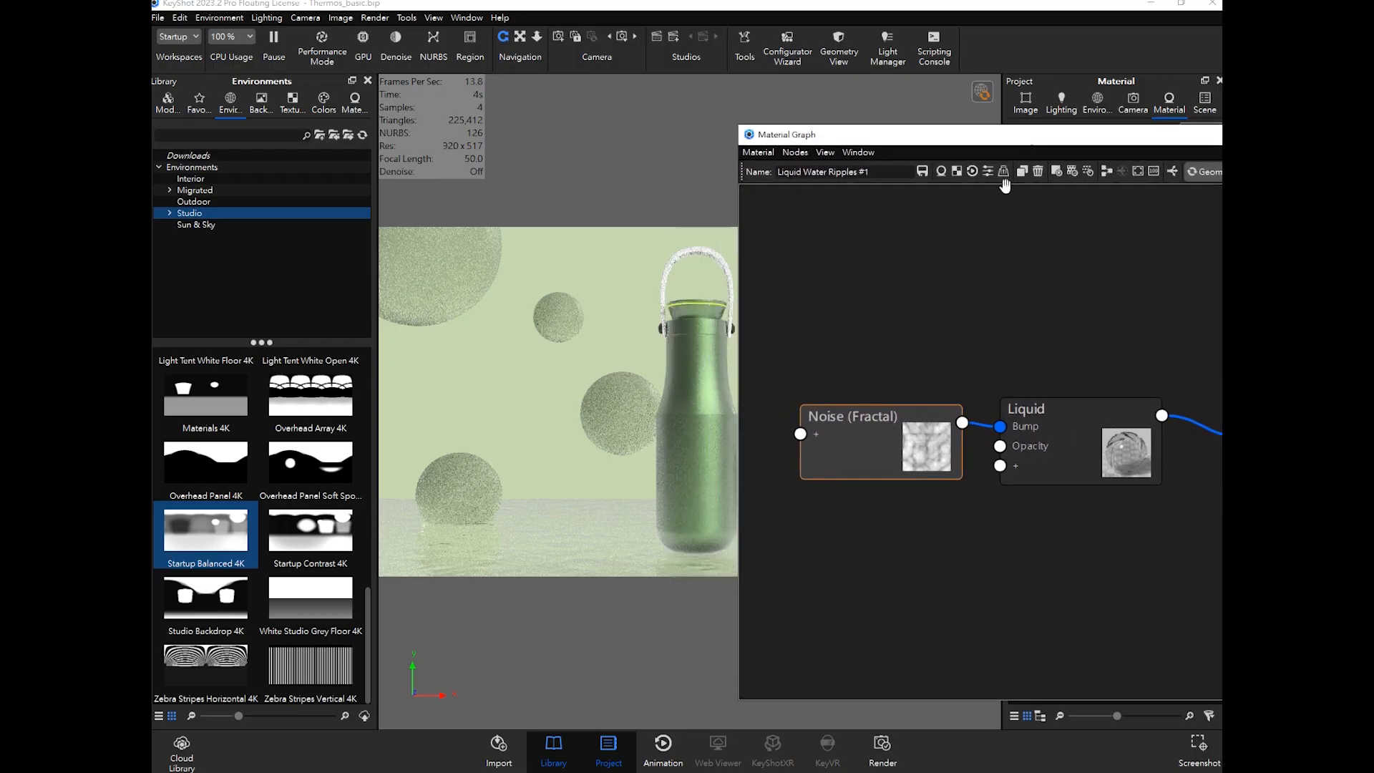
right_click(873, 456)
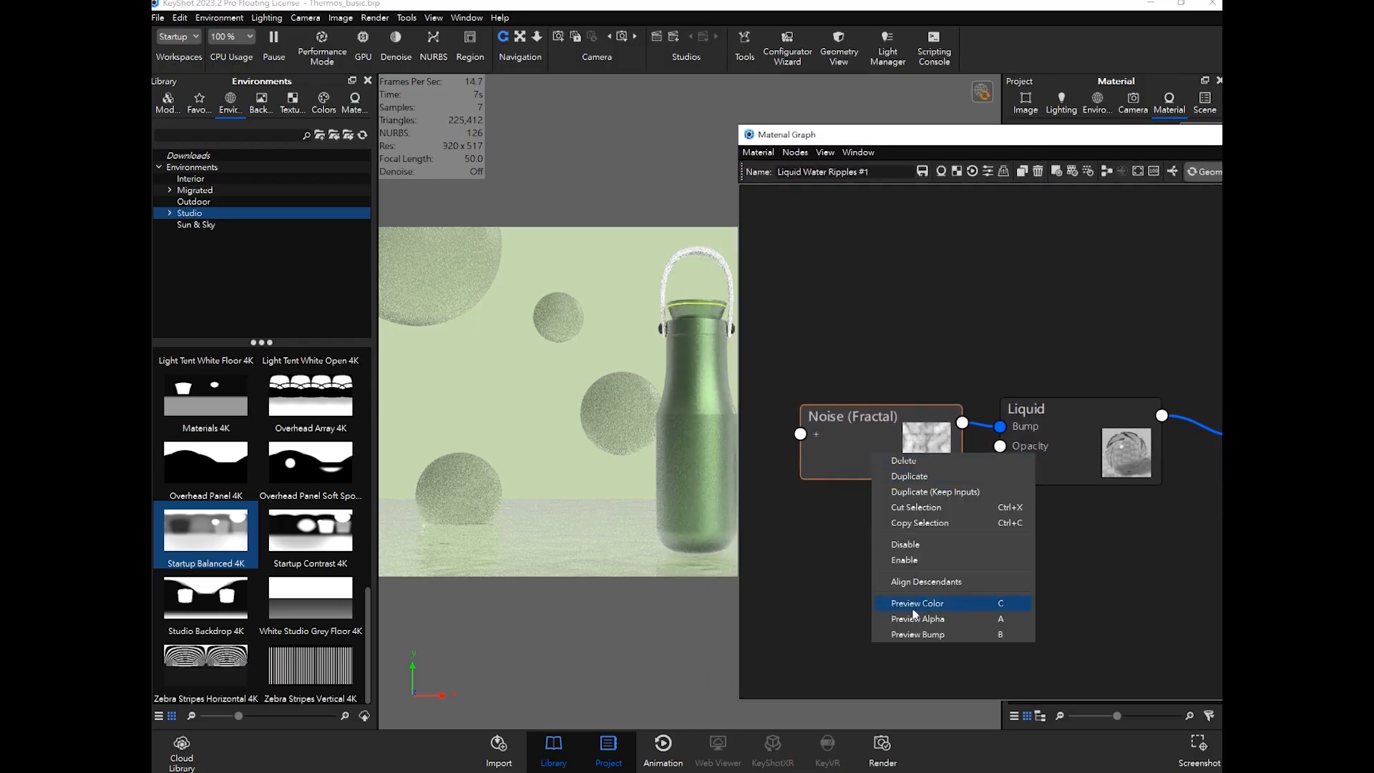
left_click(1012, 604)
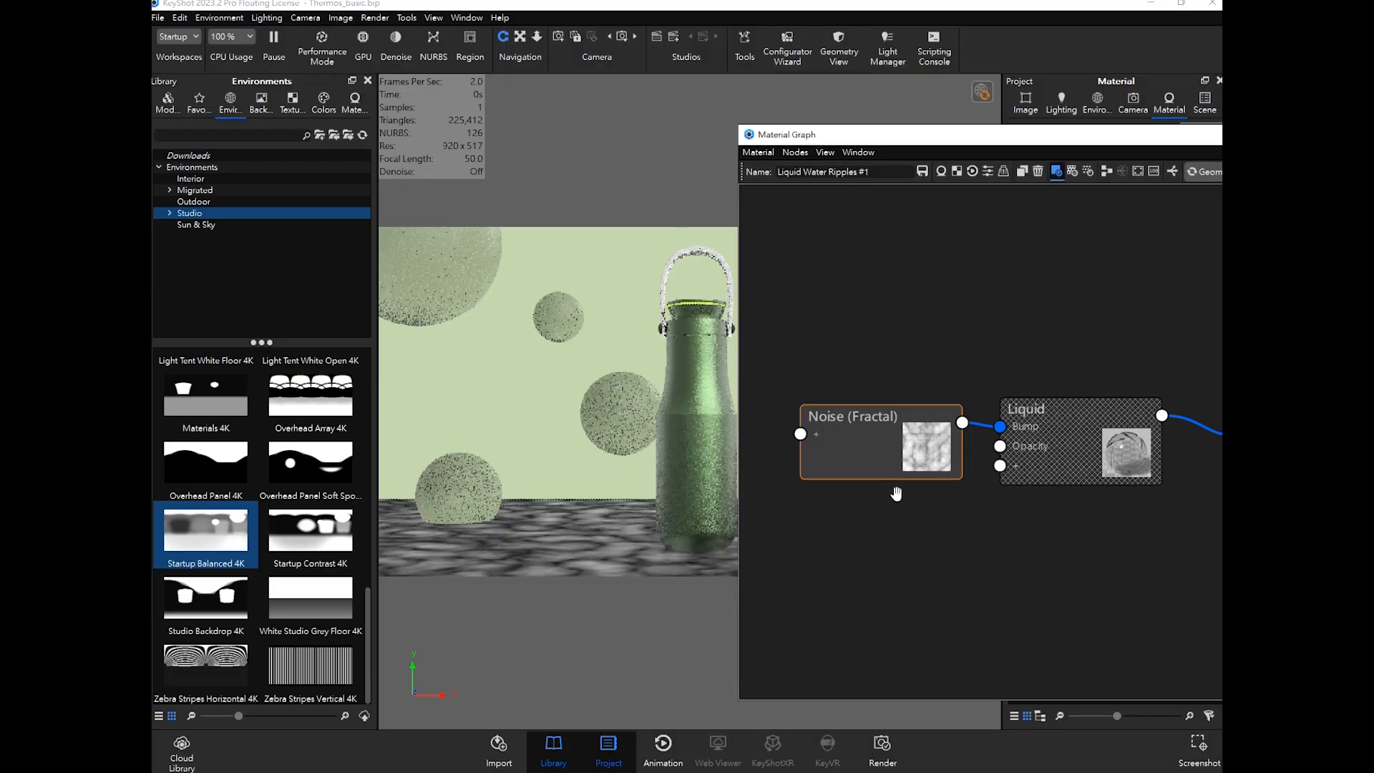
Step: Move the Material Graph clear of the render and set the Noise (Fractal) scale to 400 mm
left_click_drag(1066, 135, 626, 205)
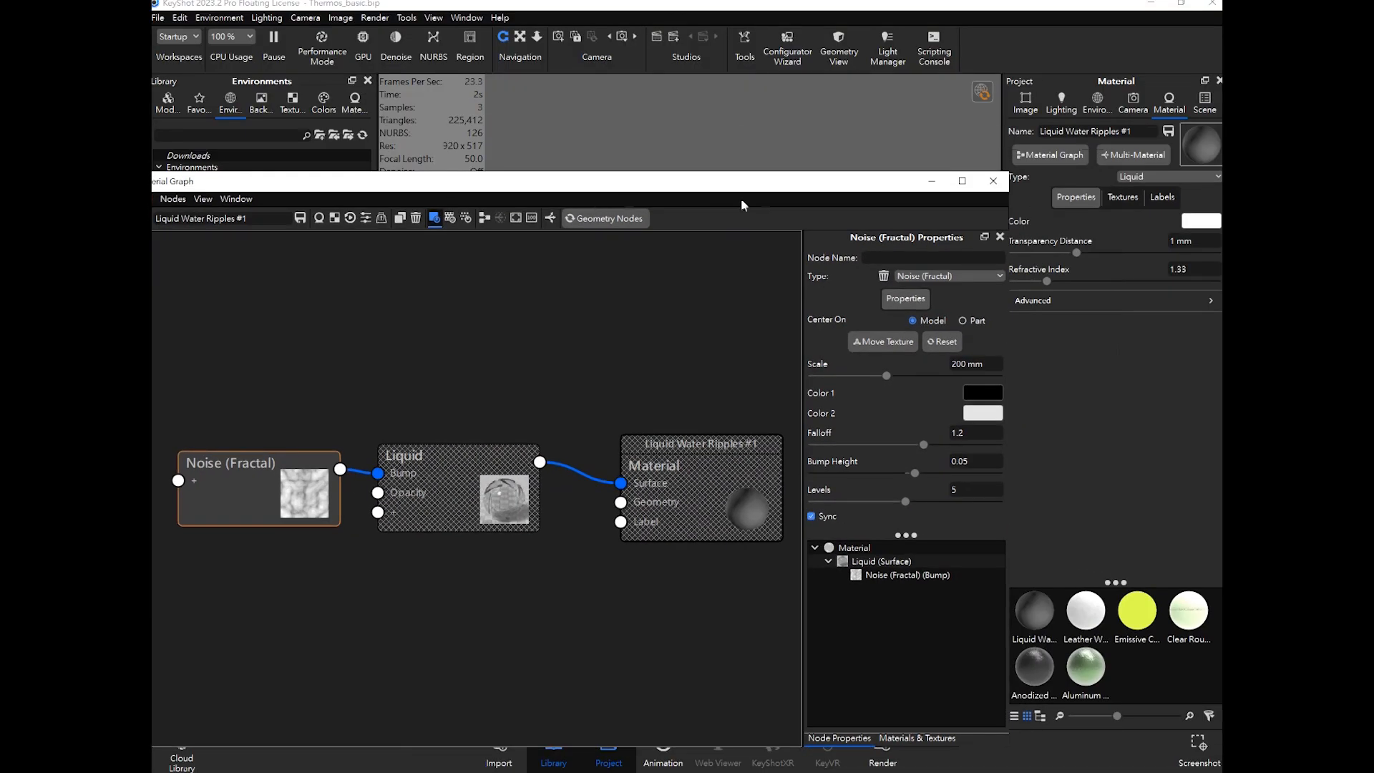
left_click_drag(820, 192, 372, 113)
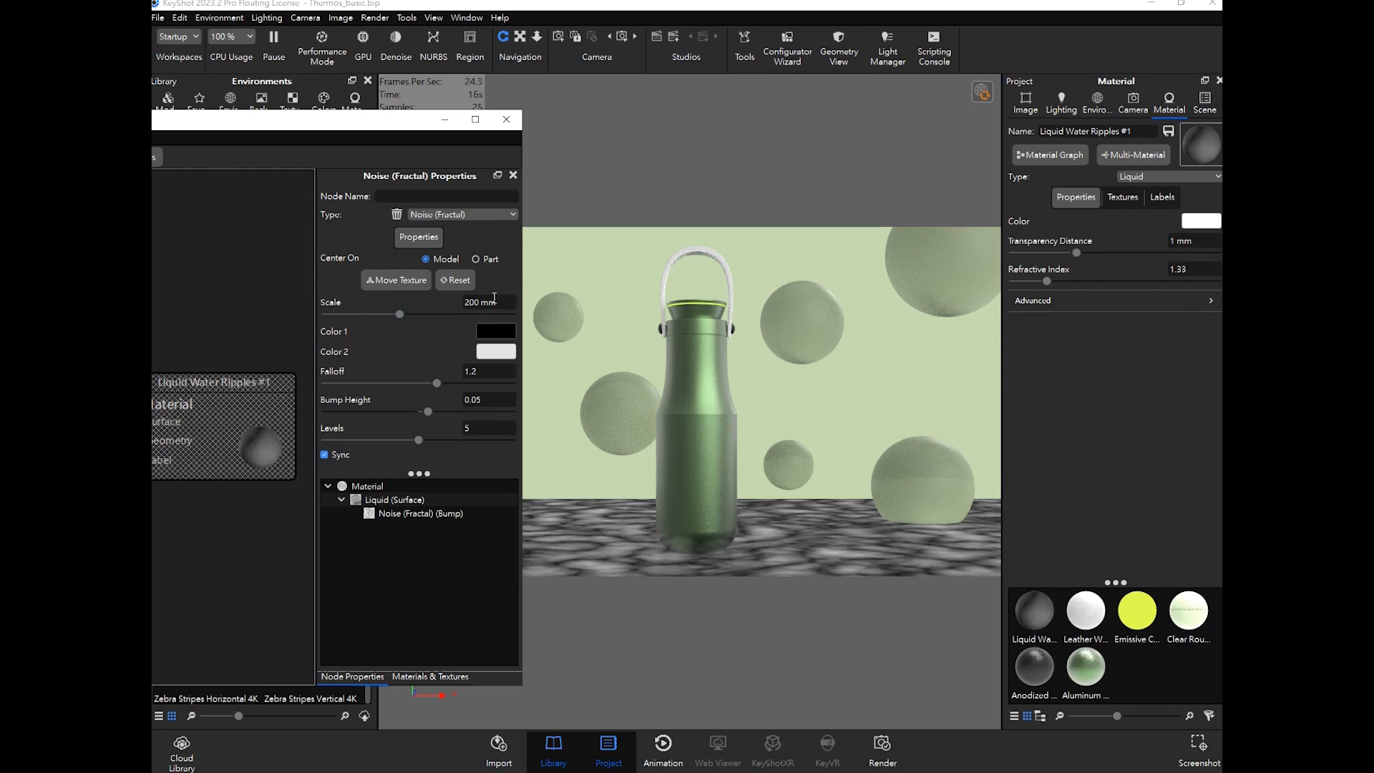
left_click_drag(500, 304, 425, 305)
key("Return")
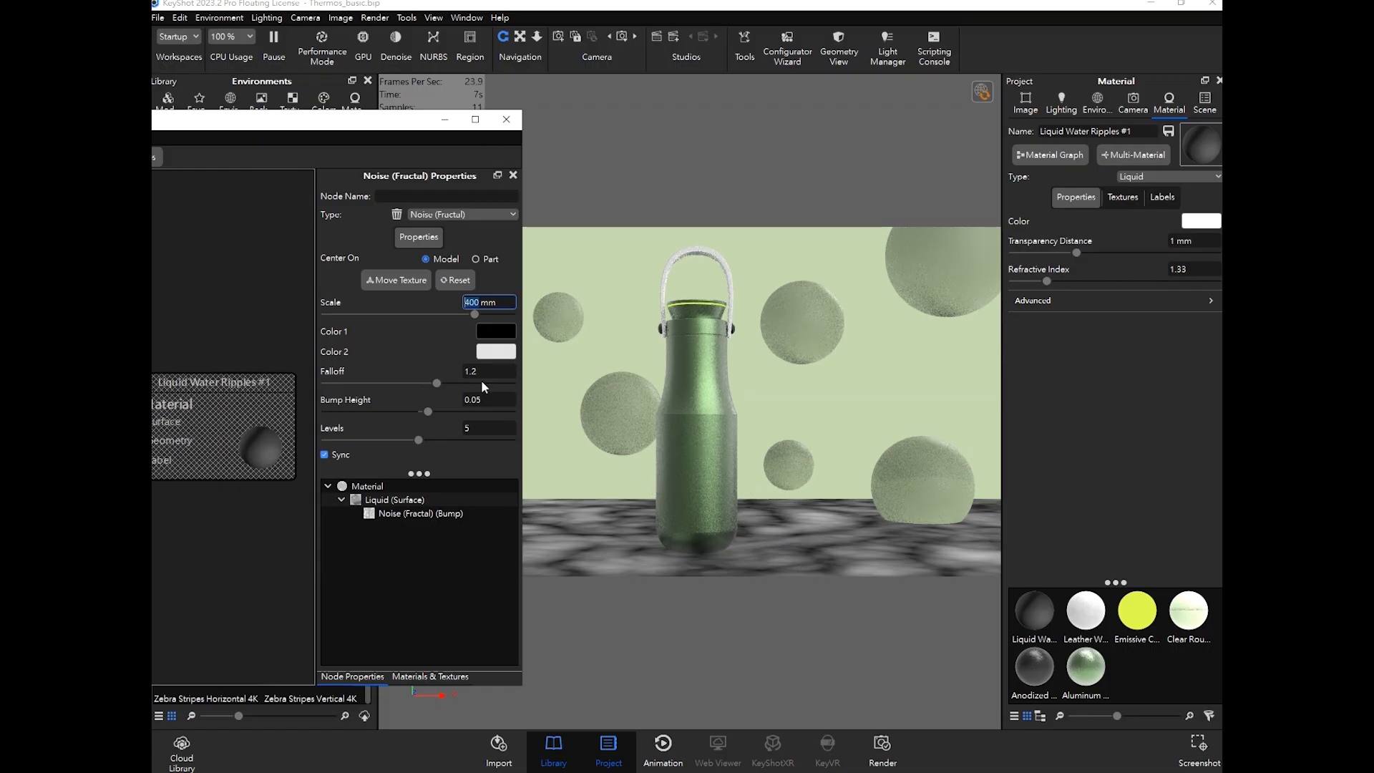
Step: Try a Noise (Fractal) scale of 377.586 mm, and set it back to 400 mm
left_click_drag(390, 127, 399, 122)
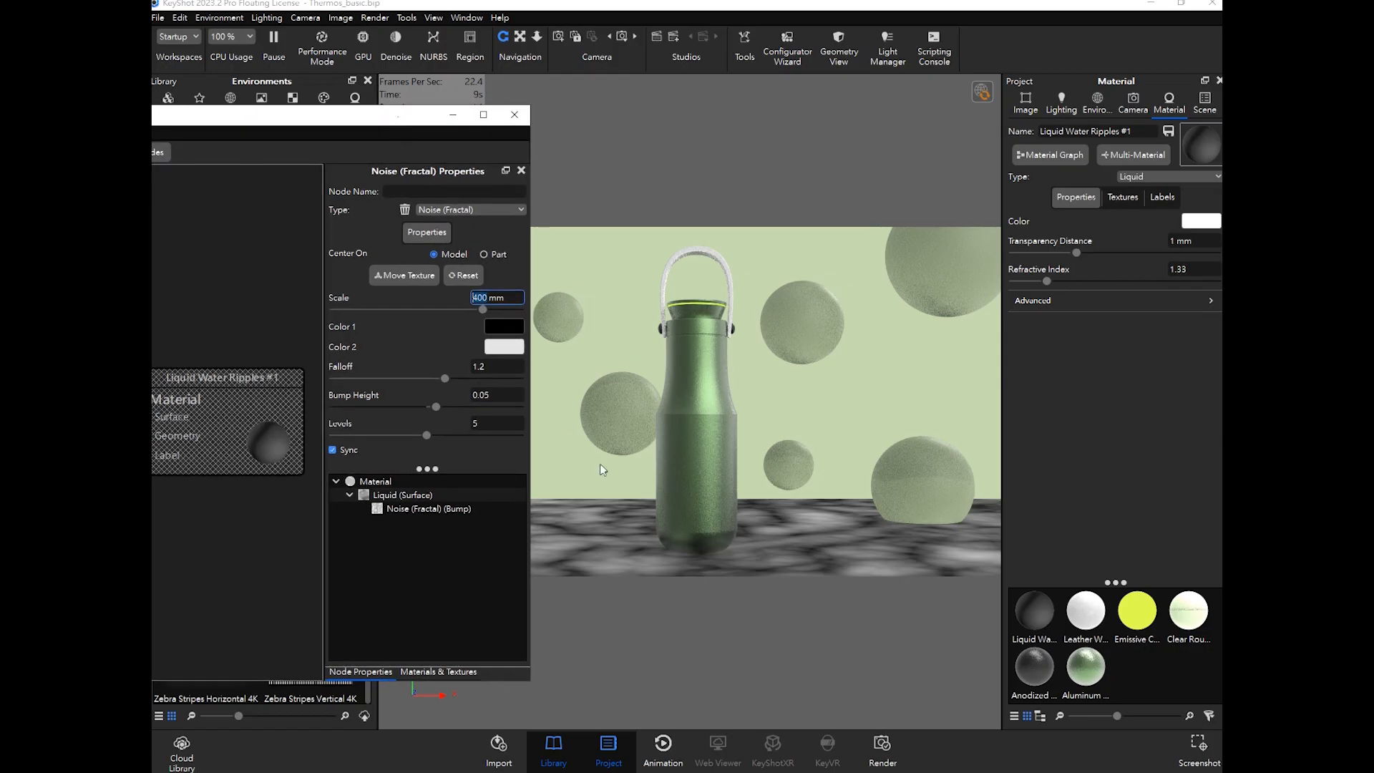
left_click(475, 309)
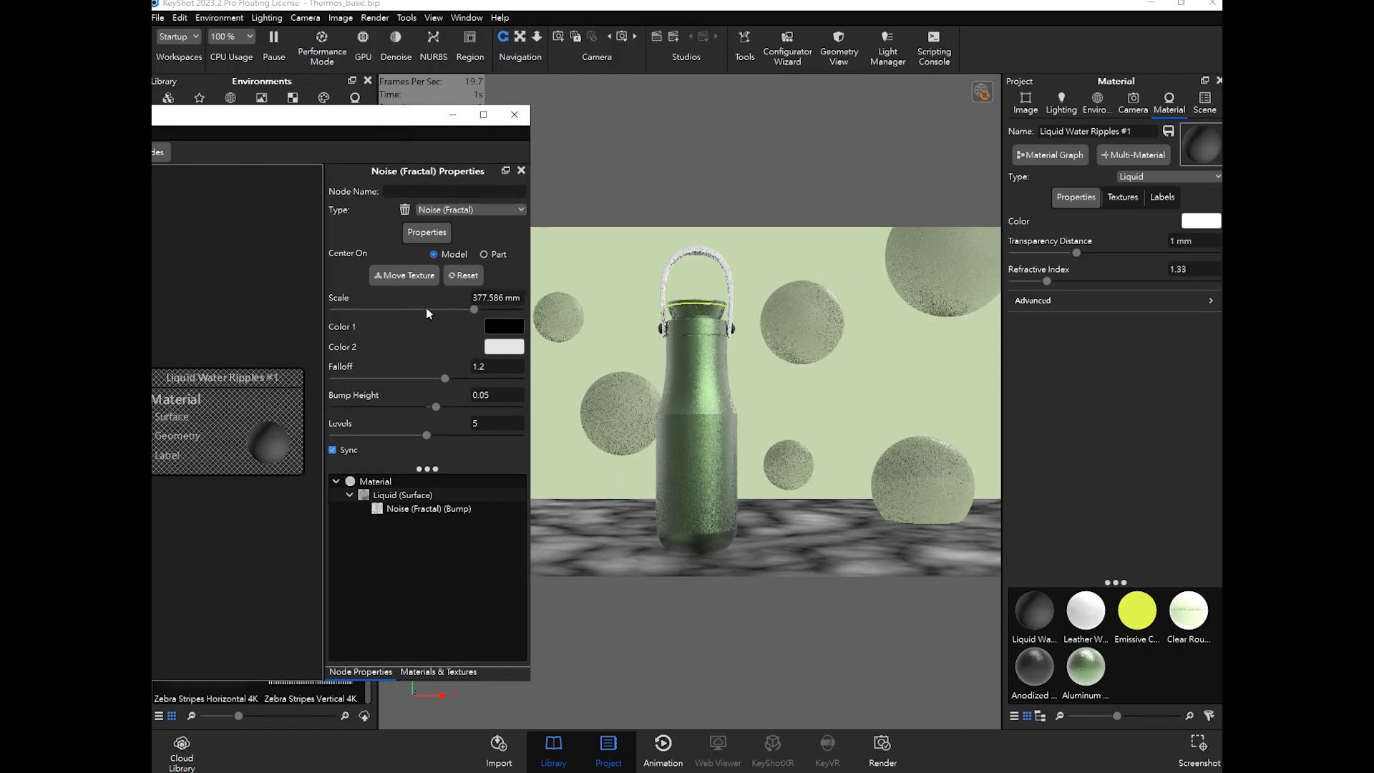
mouse_move(475, 309)
left_mouse_down()
mouse_move(400, 311)
mouse_move(473, 309)
left_mouse_up()
left_click(482, 298)
type("400")
key("Return")
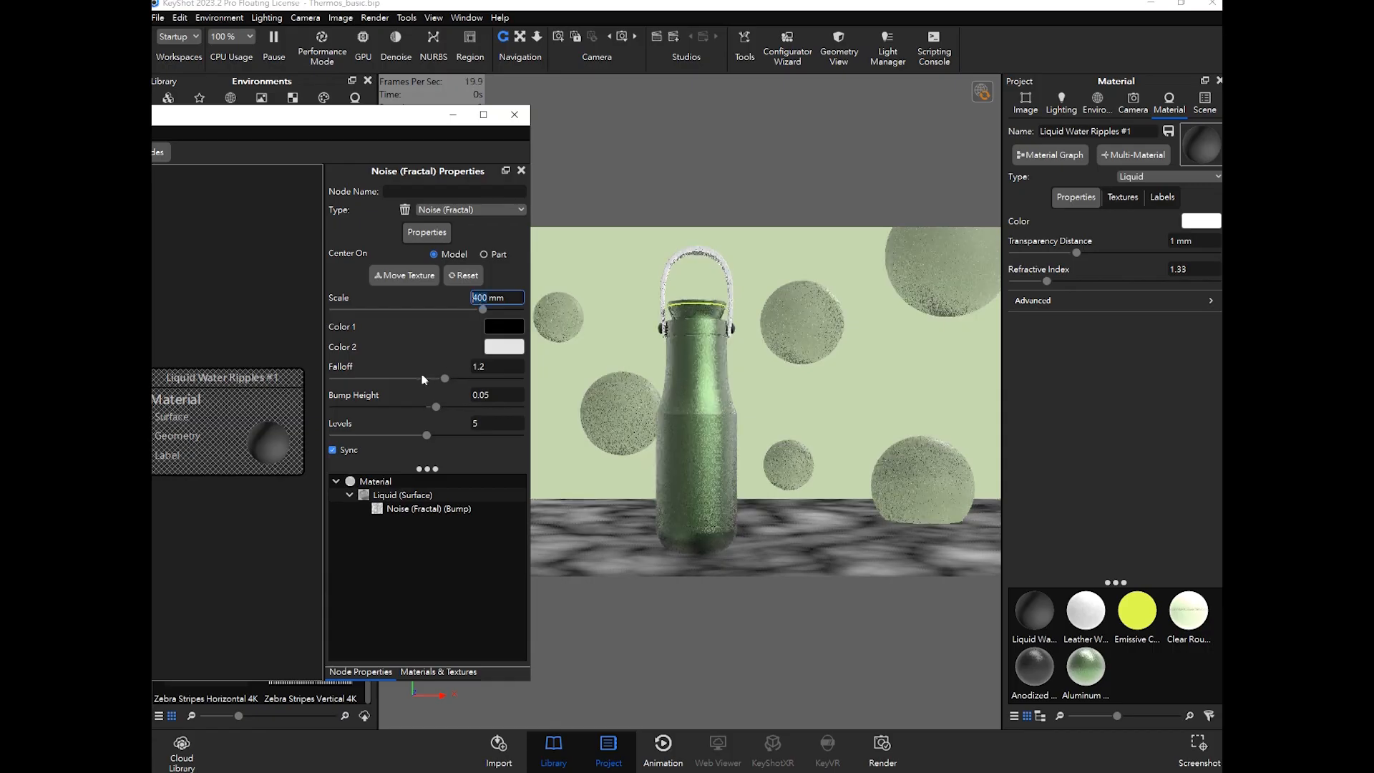
Step: Set the Bump Height of the Noise (Fractal) node to 10
left_click(277, 341)
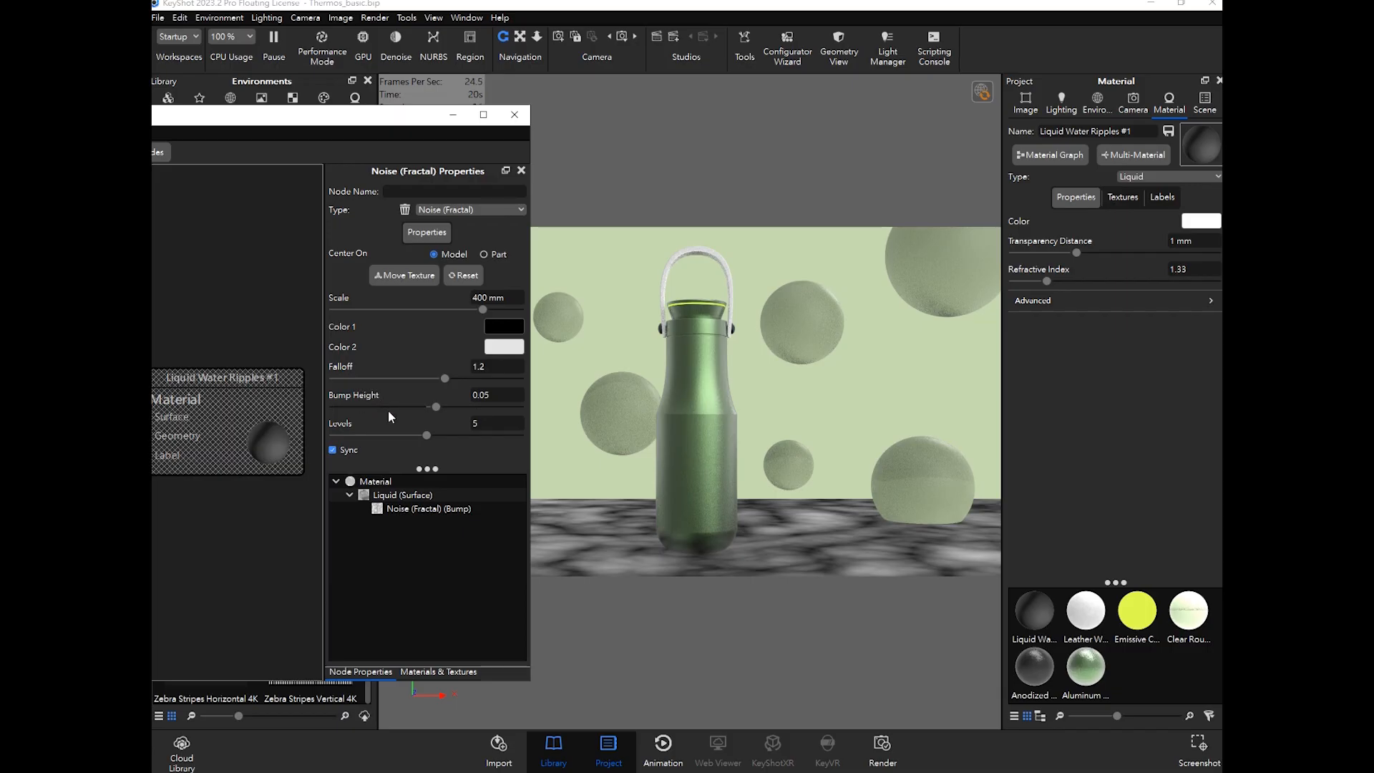
left_click_drag(502, 398, 458, 398)
type("10")
key("Return")
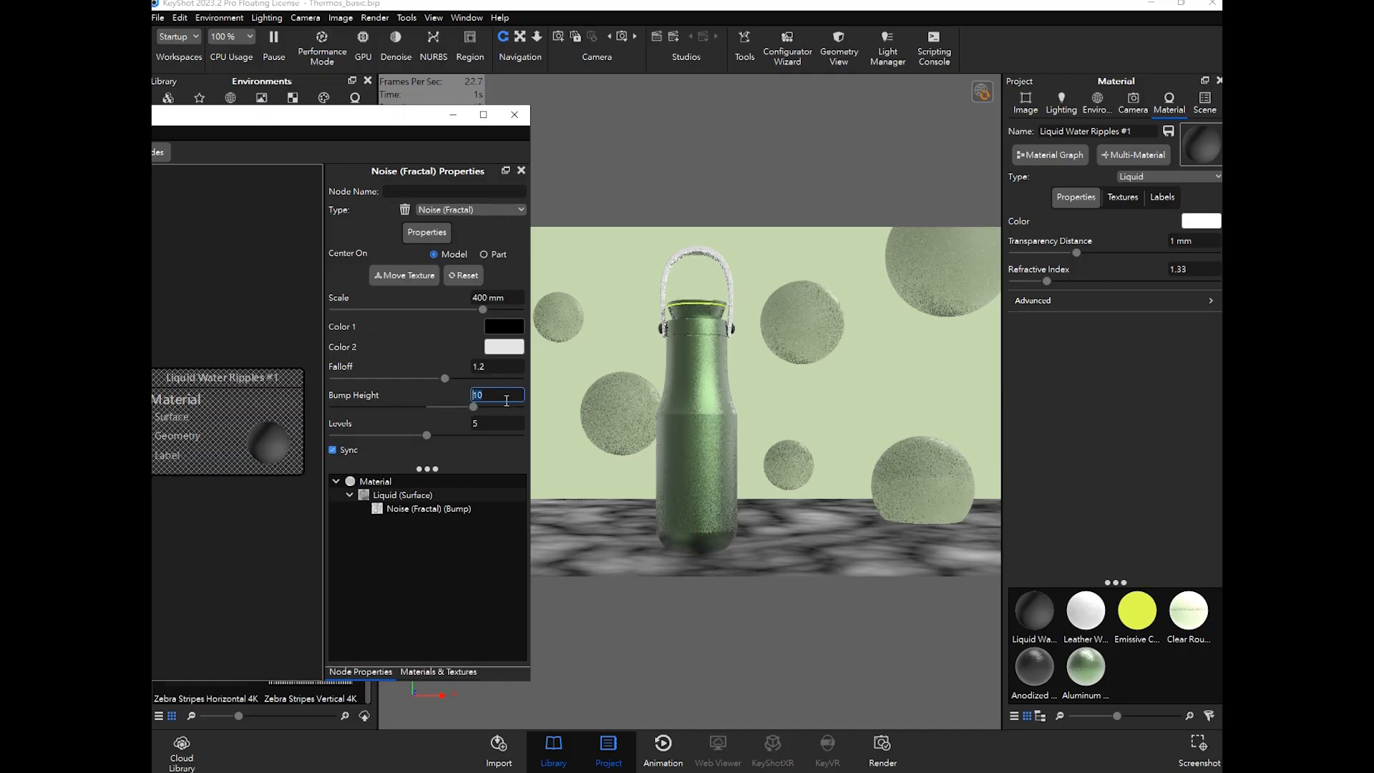
Step: Turn off the color preview of the Noise (Fractal) node and move the Material Graph clear of the render
left_click_drag(366, 120, 906, 101)
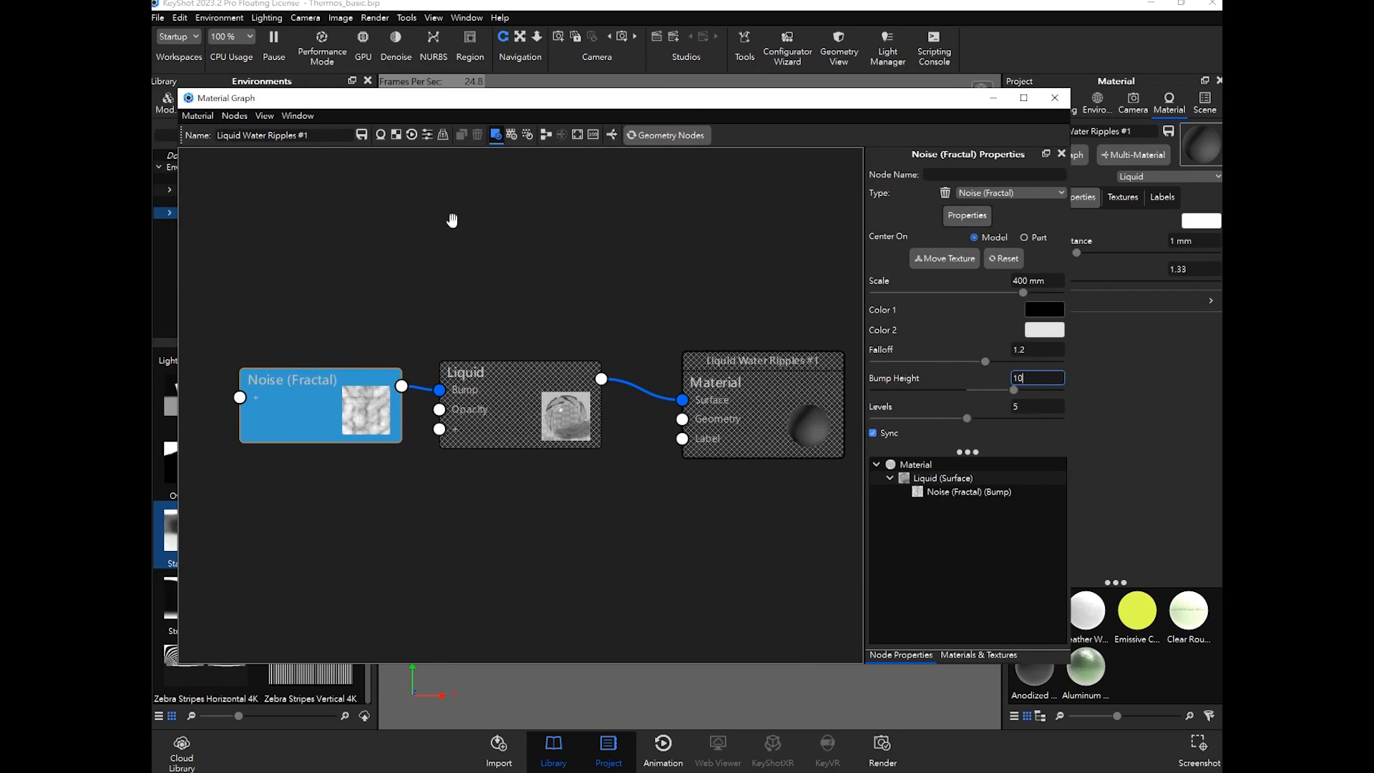
left_click(495, 136)
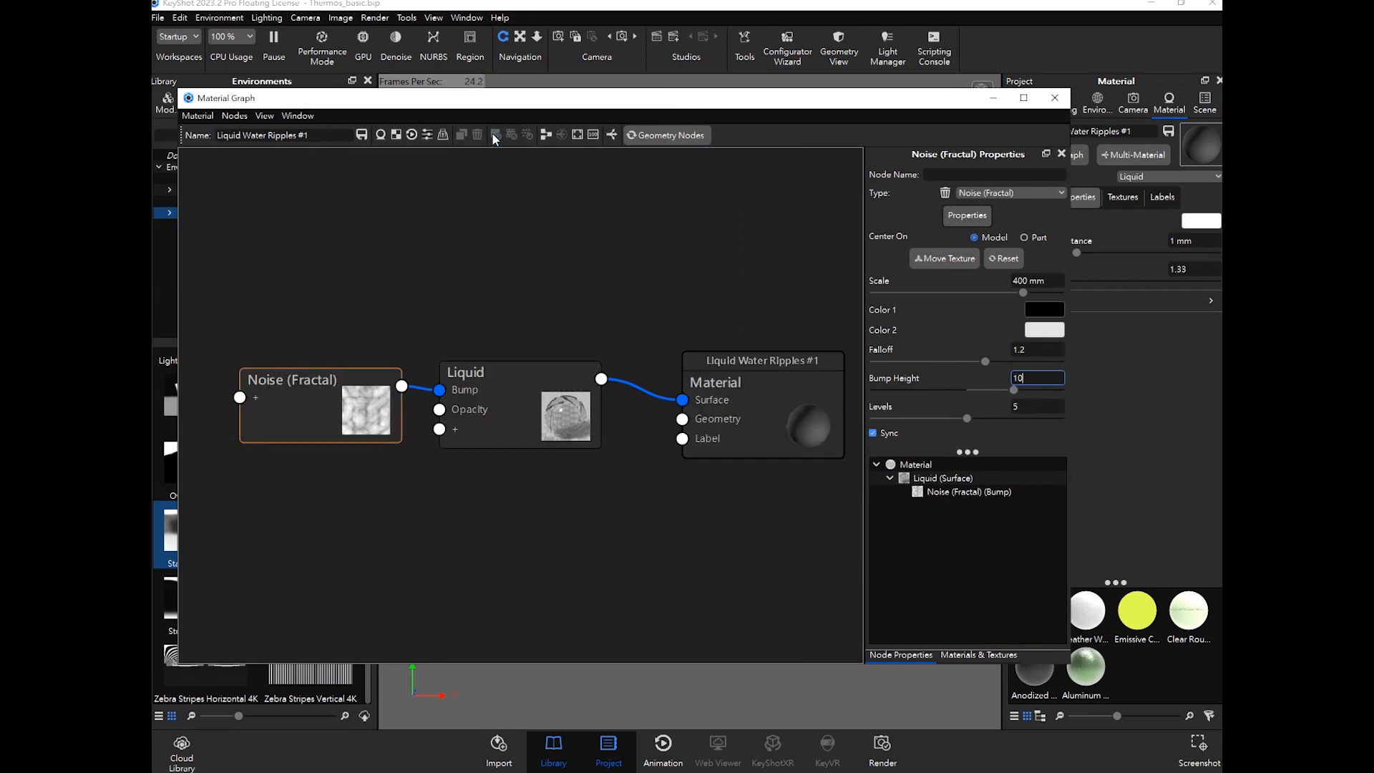
left_click_drag(722, 100, 208, 107)
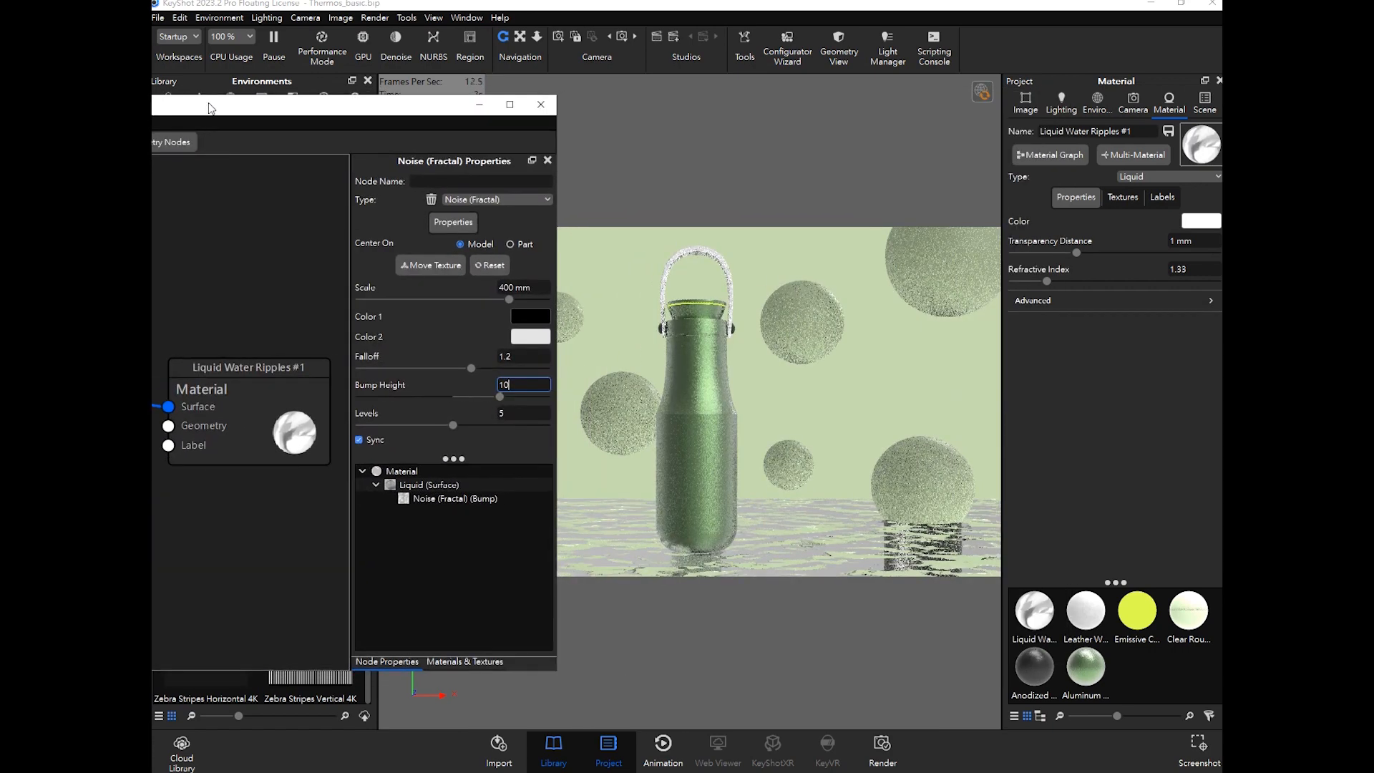
left_click_drag(373, 108, 313, 103)
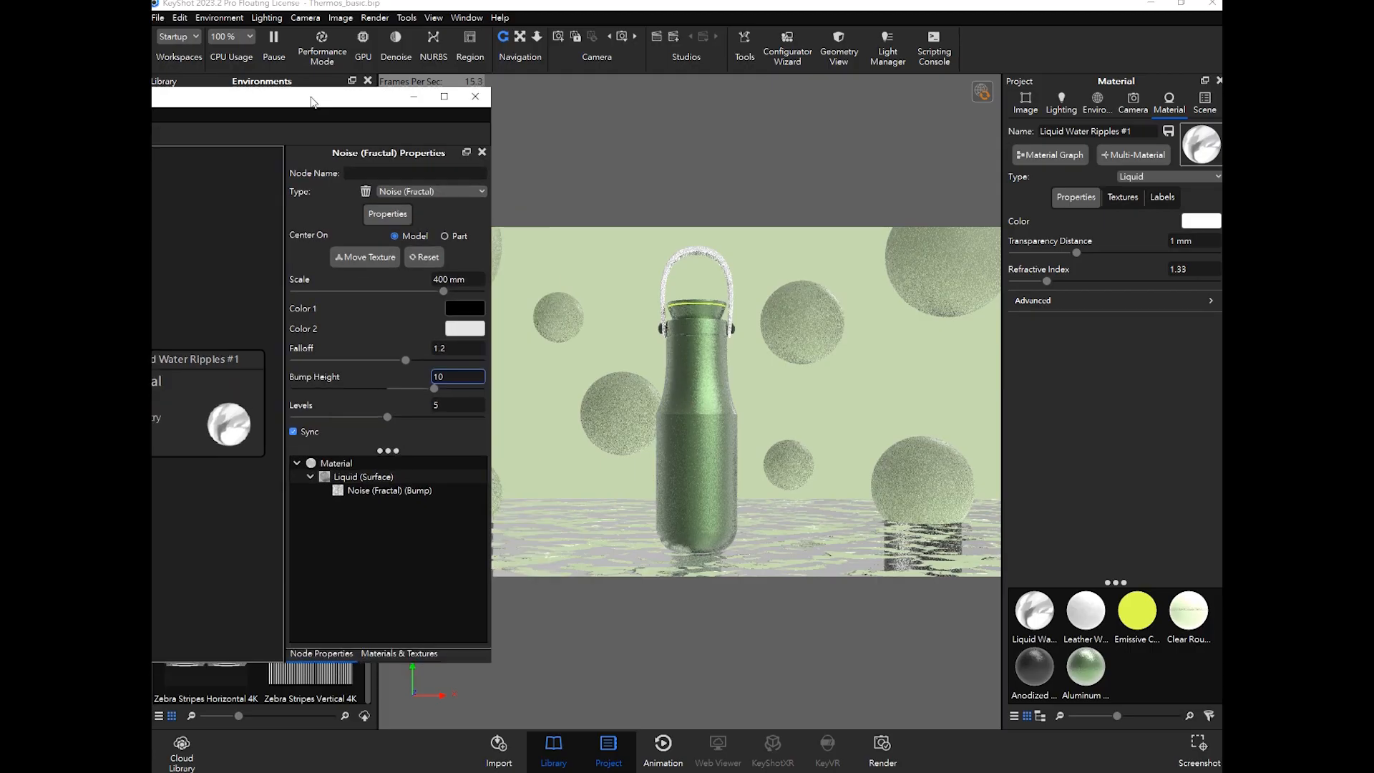
Step: Try a Noise (Fractal) Bump Height of 0.2, and set it back to 10
left_click(226, 237)
left_click(440, 376)
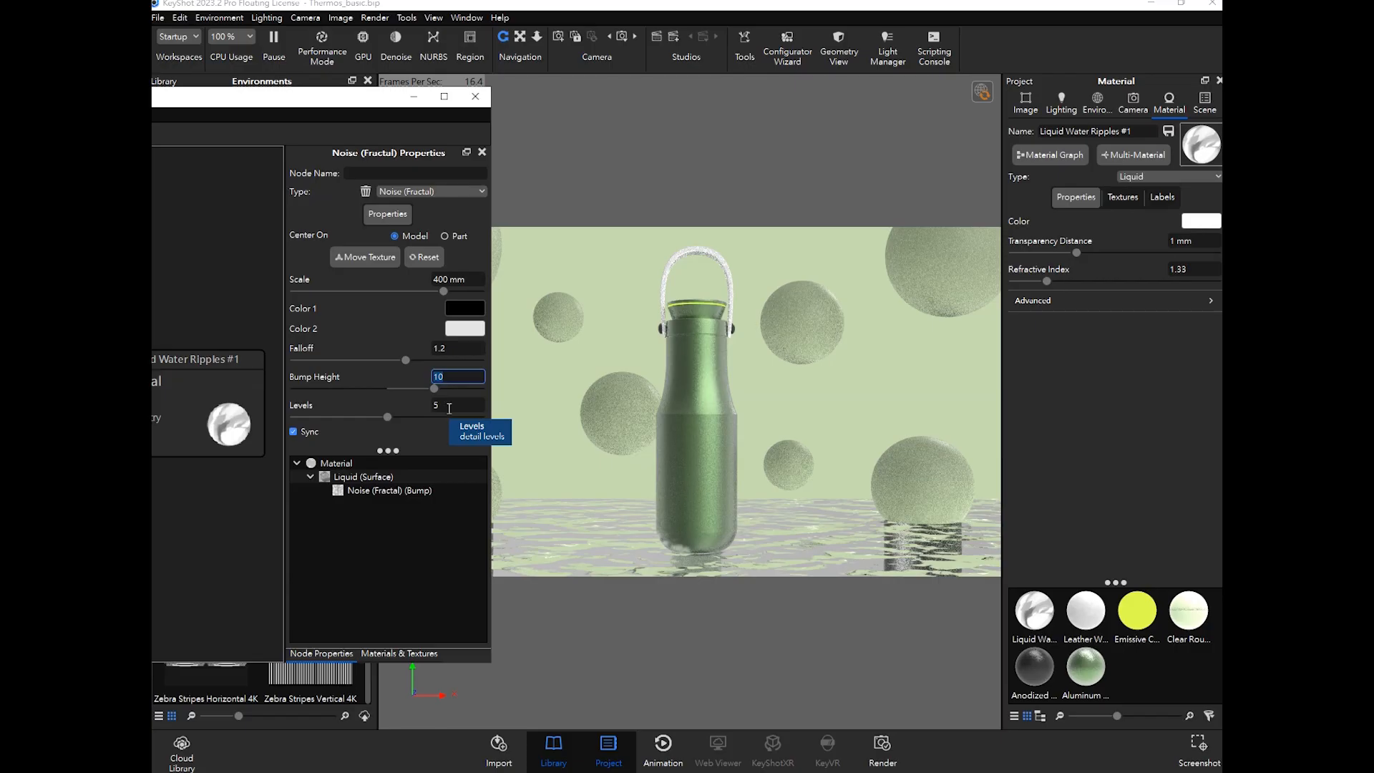
left_click(454, 380)
left_click_drag(455, 381, 421, 383)
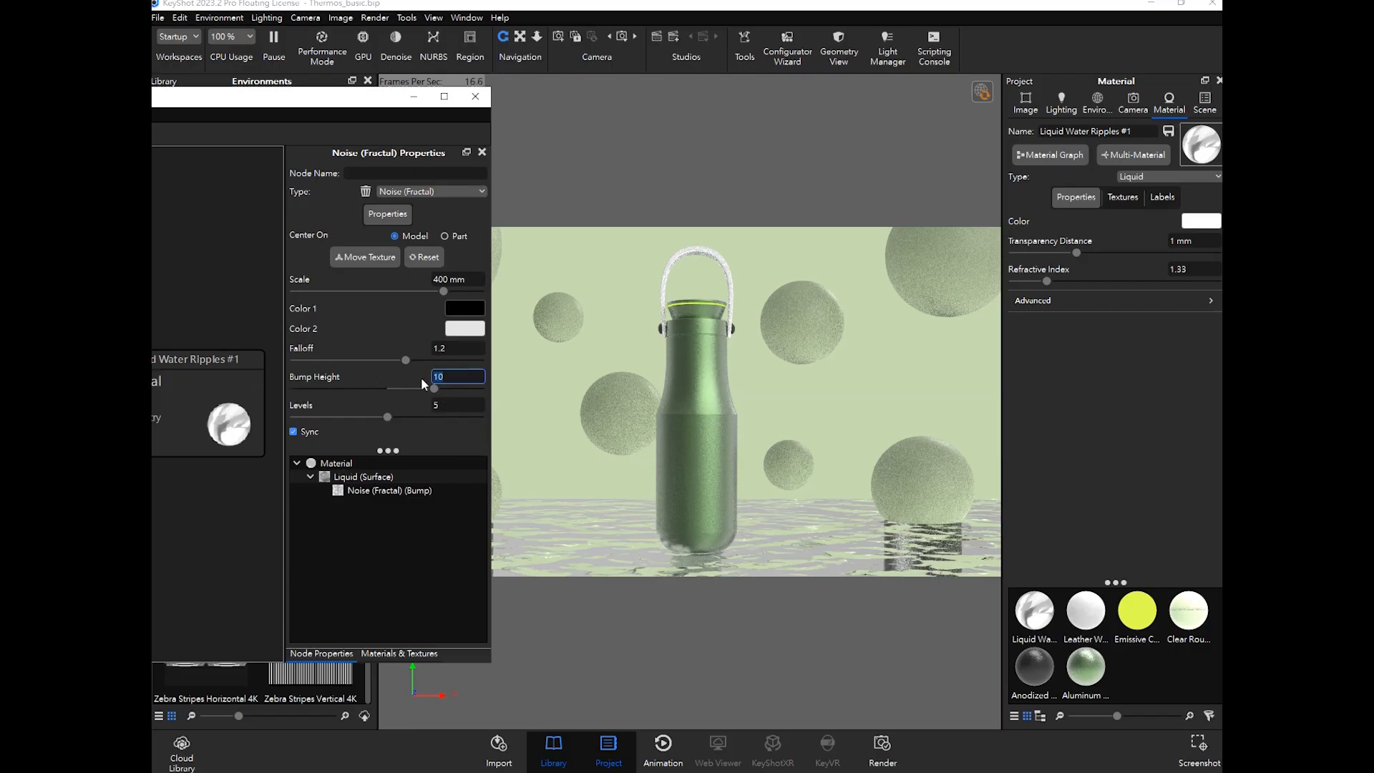
type("0.2")
key("Return")
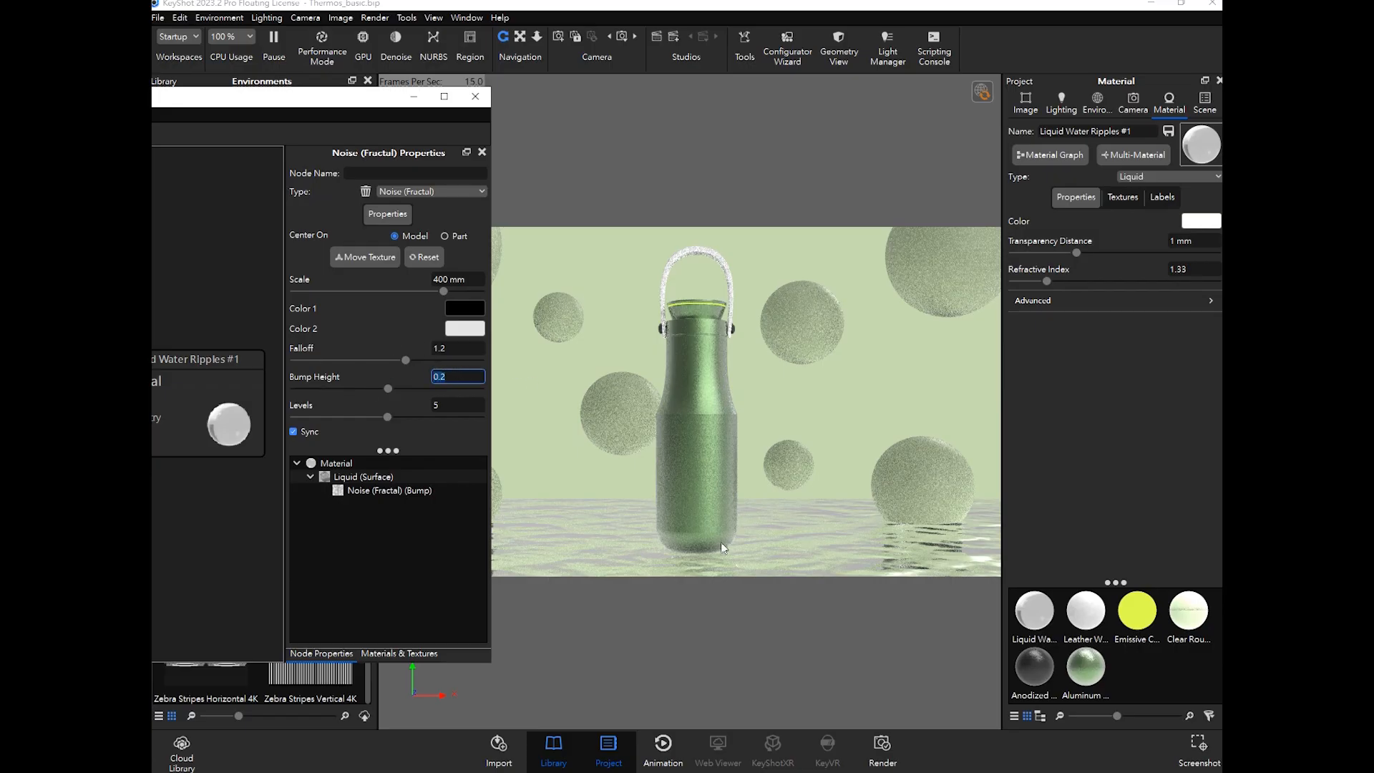
double_click(461, 377)
type("10")
key("Return")
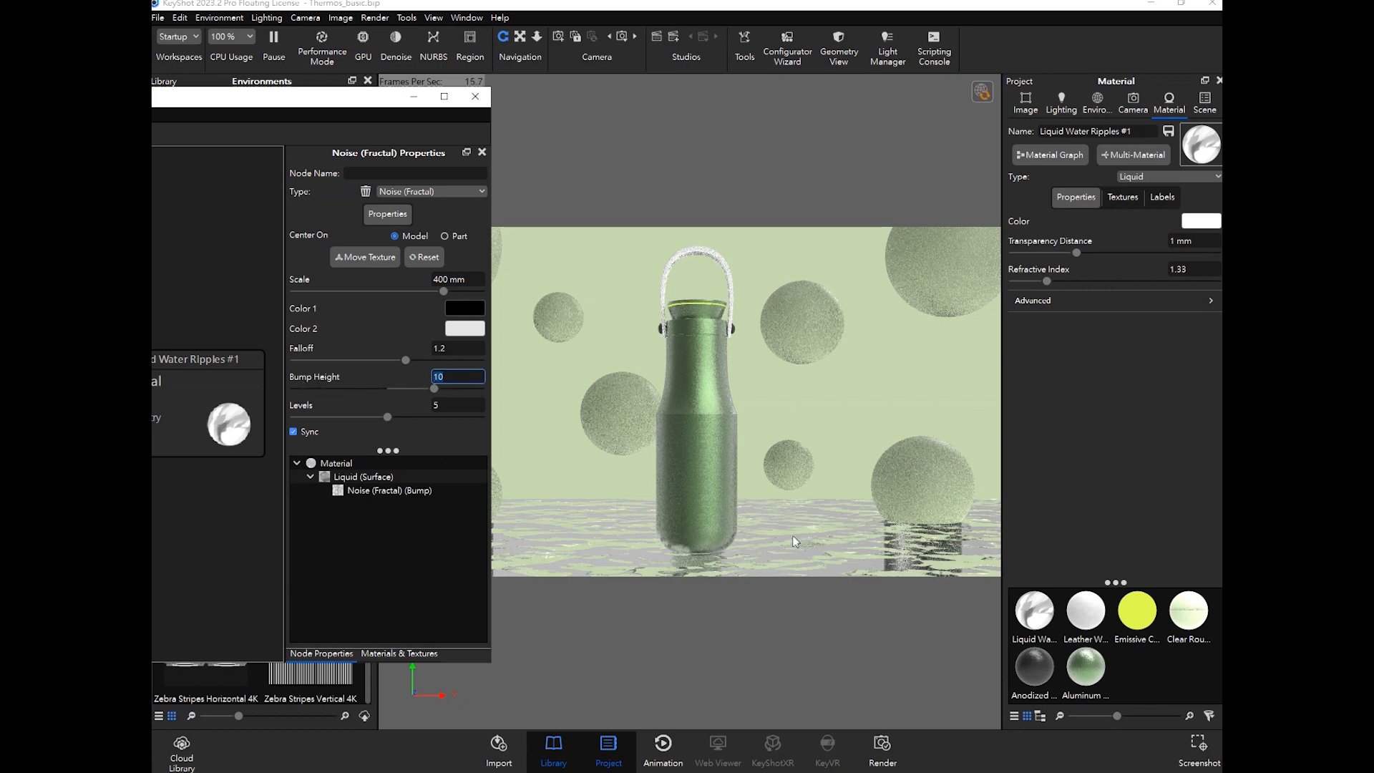
Step: Reposition the Material Graph beside the render and set the Noise (Fractal) Falloff to 3
left_click_drag(387, 110, 514, 100)
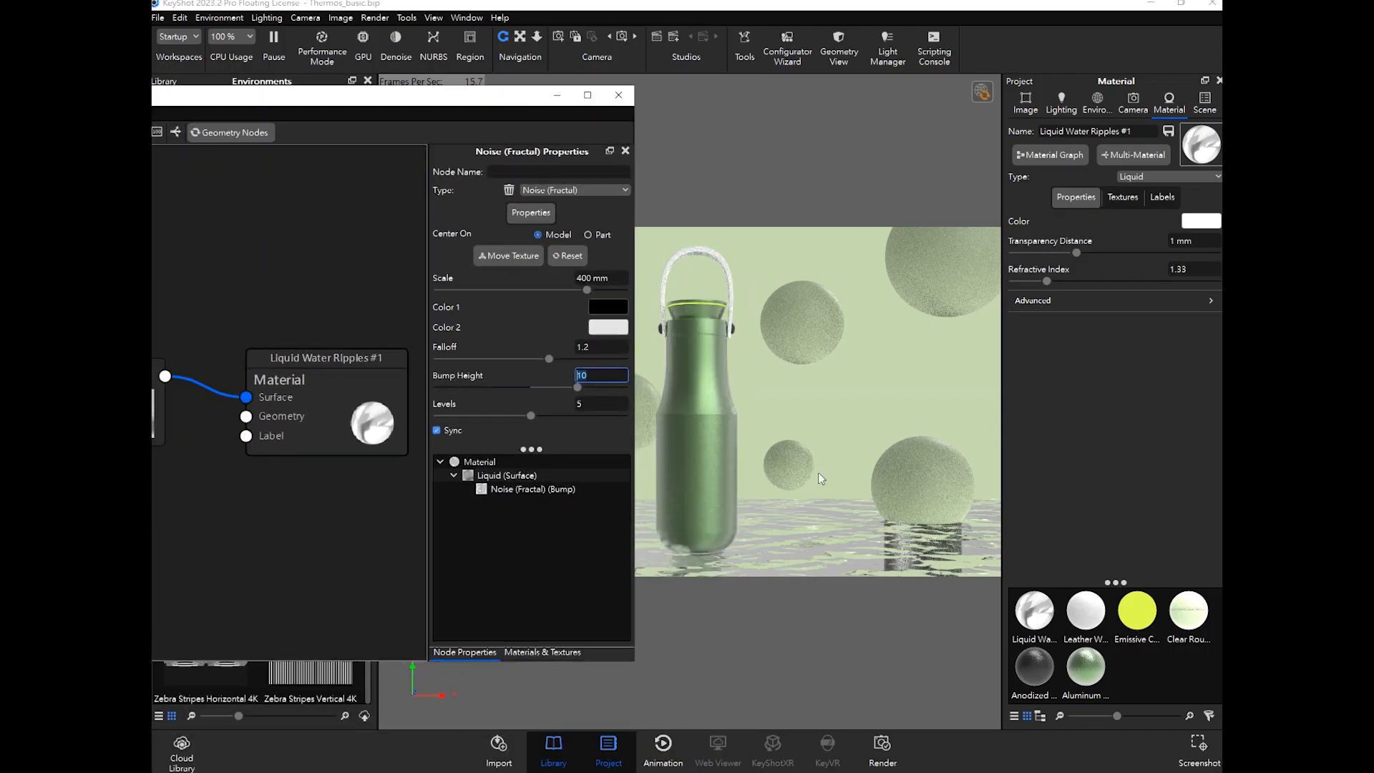
left_click_drag(511, 101, 481, 83)
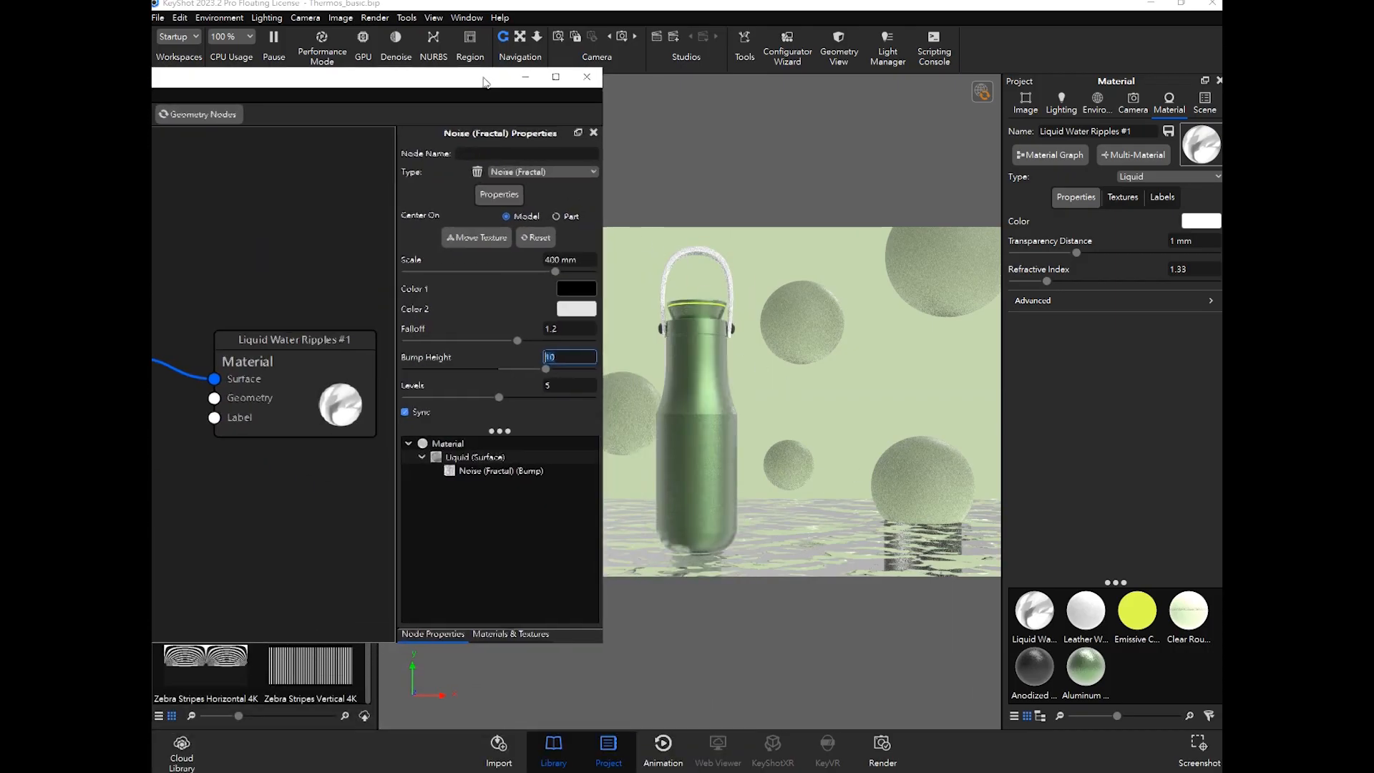
left_click_drag(480, 86, 428, 83)
left_click(532, 322)
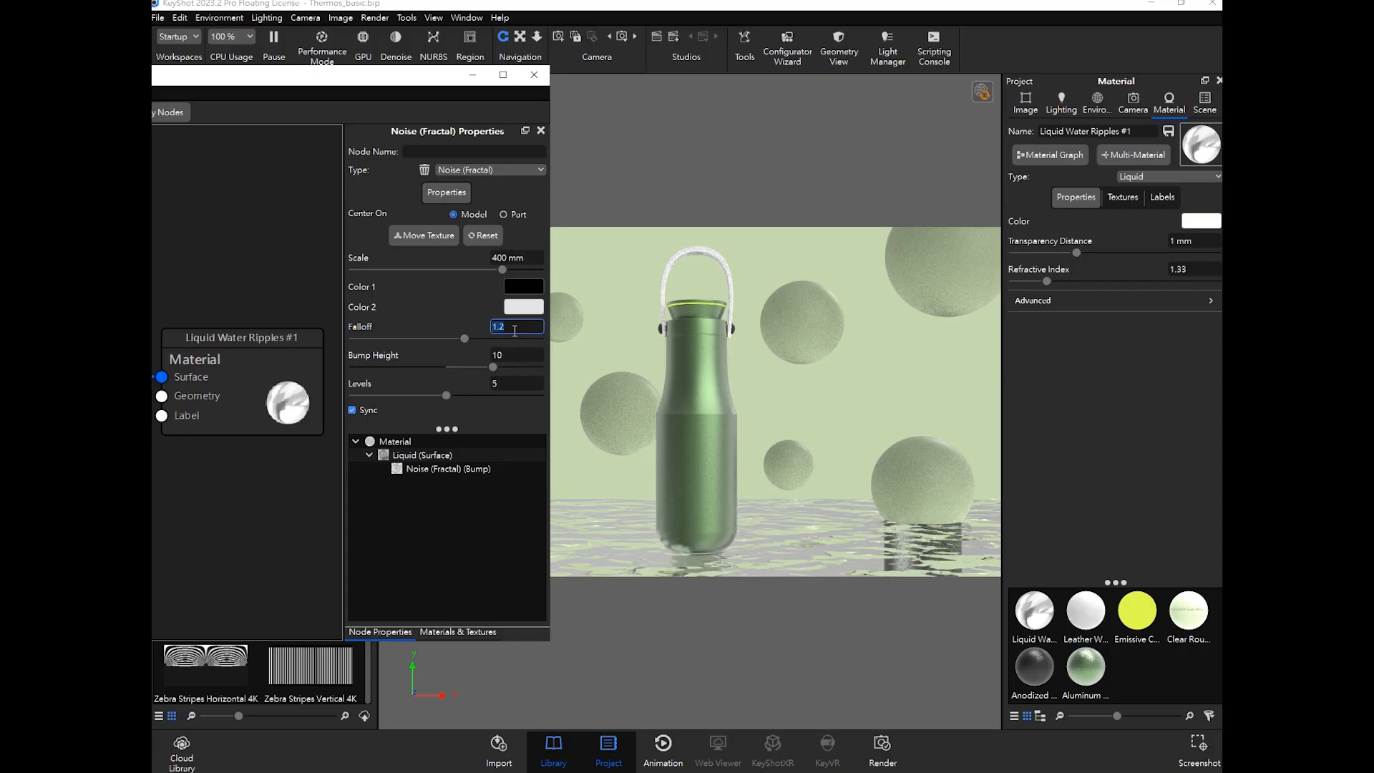
left_click_drag(394, 80, 401, 87)
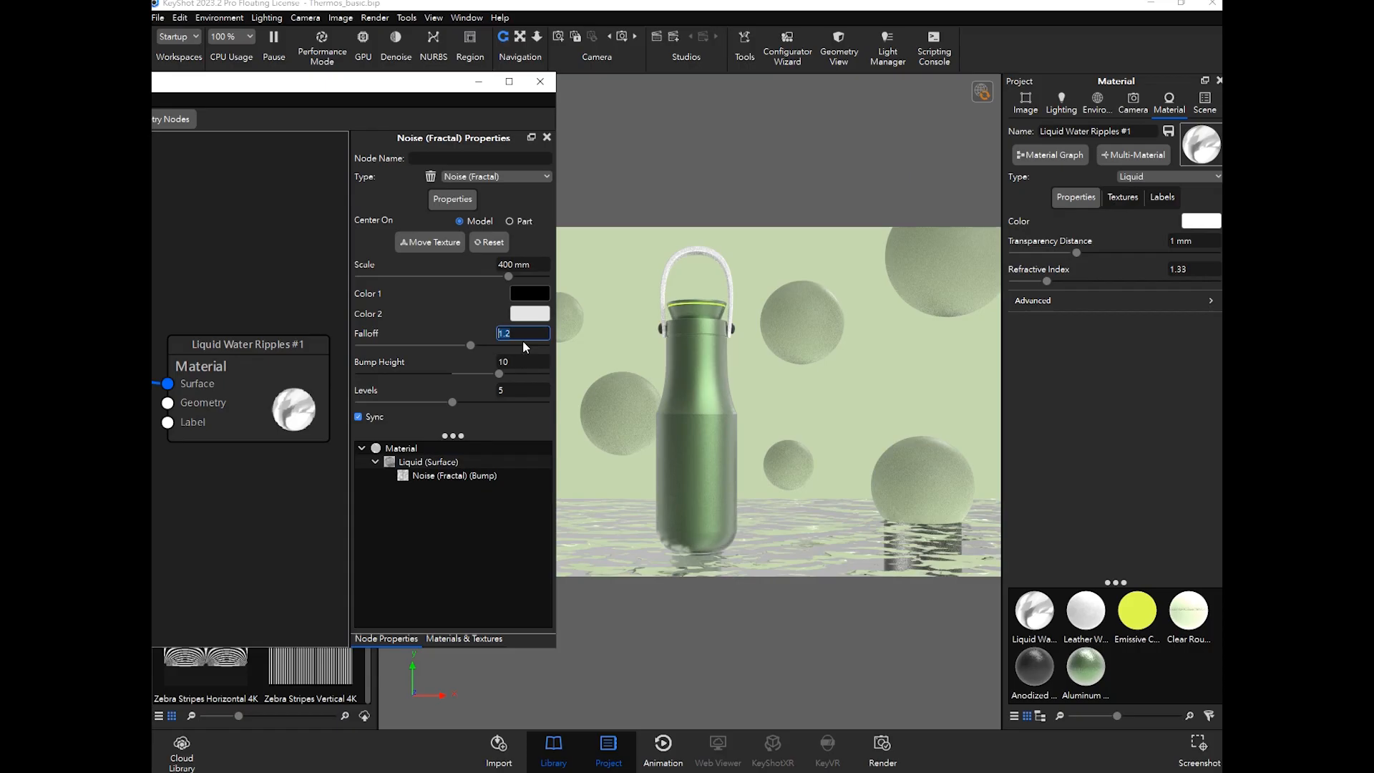
type("3")
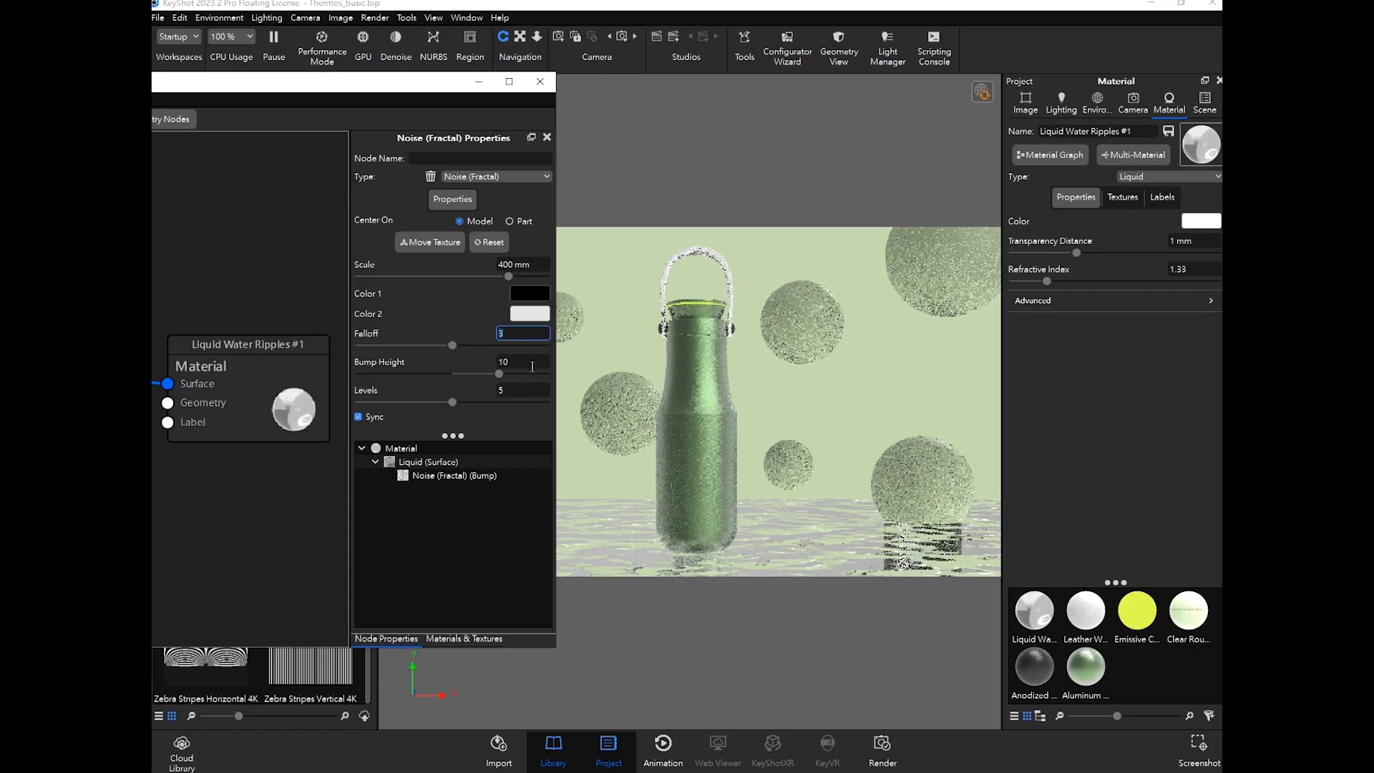
Step: Set the Levels of the Noise (Fractal) node to 3
left_click(520, 390)
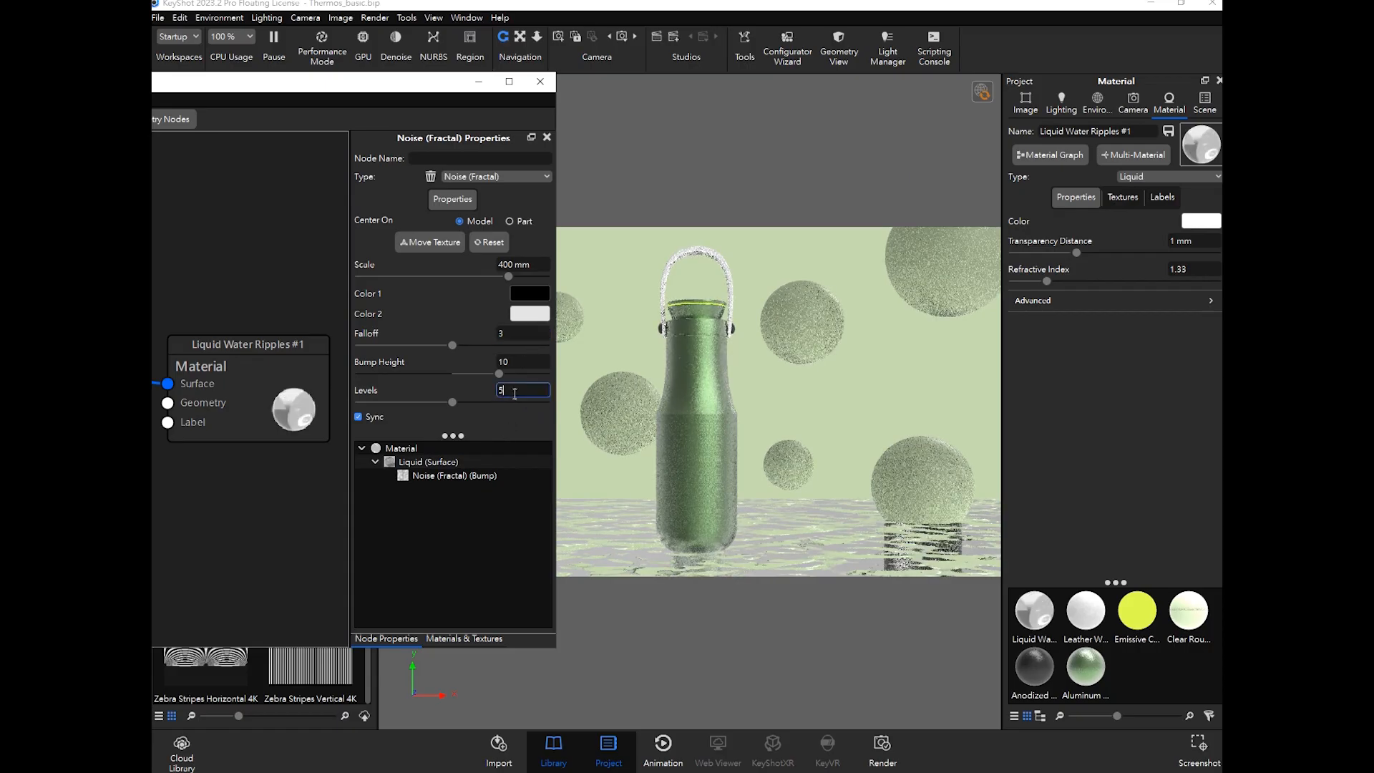
double_click(525, 393)
type("3")
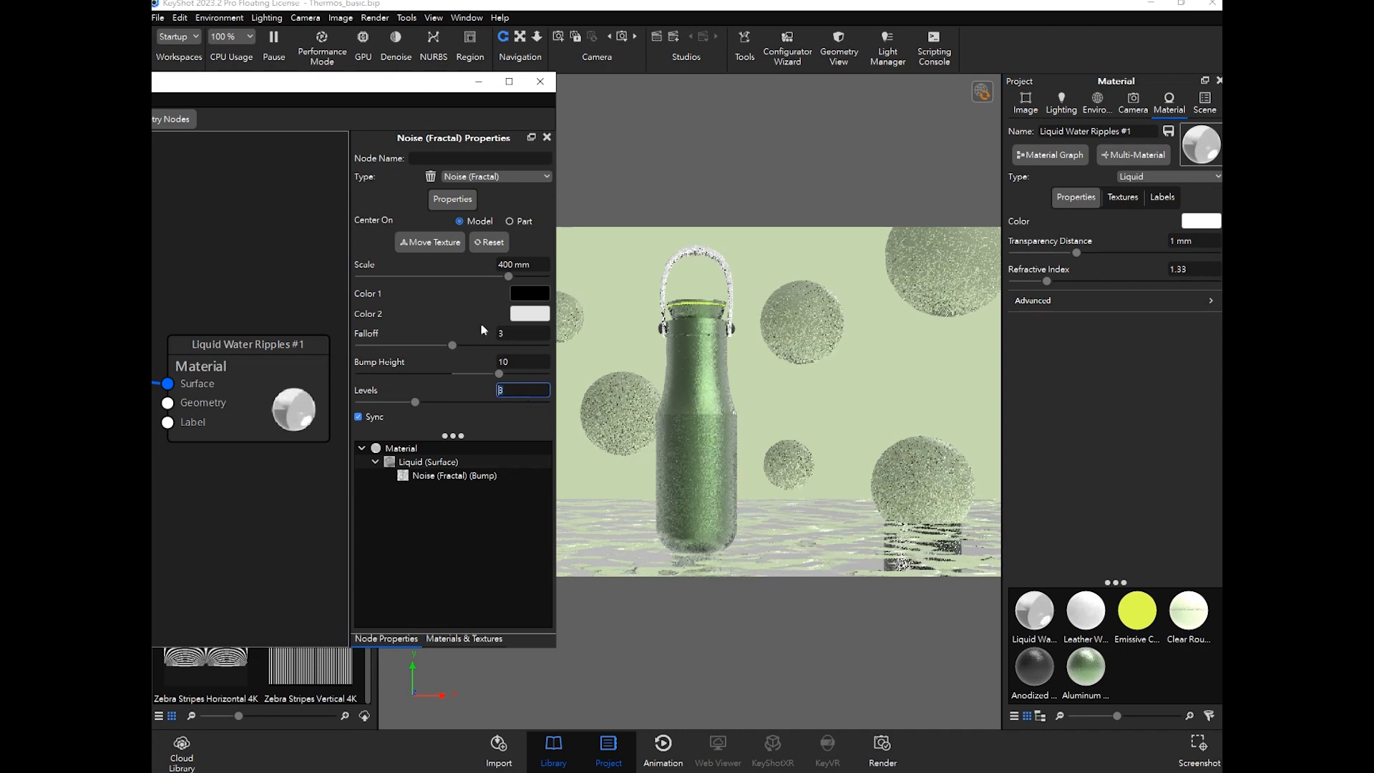
Step: Preview the color of the Noise (Fractal) node and uncover the render to inspect the noise pattern
double_click(435, 89)
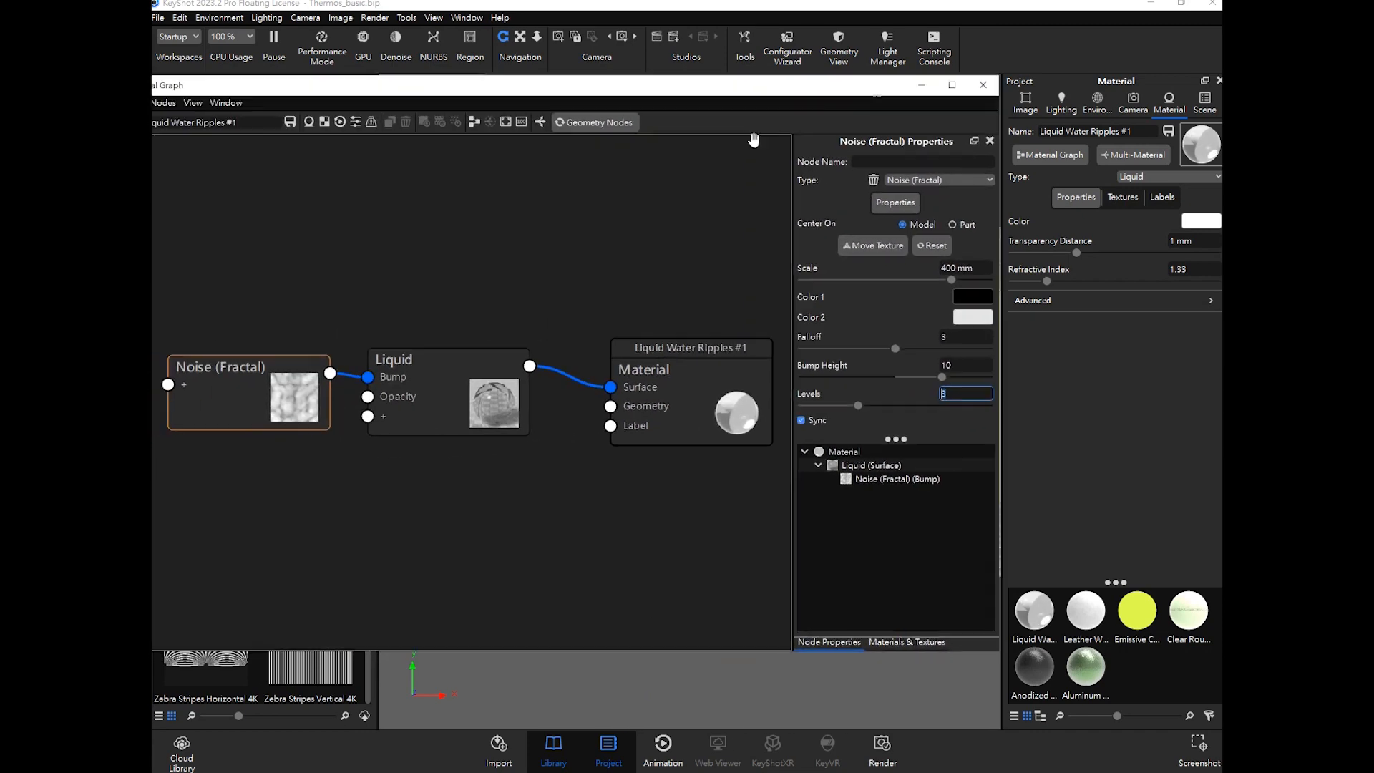
left_click(297, 379)
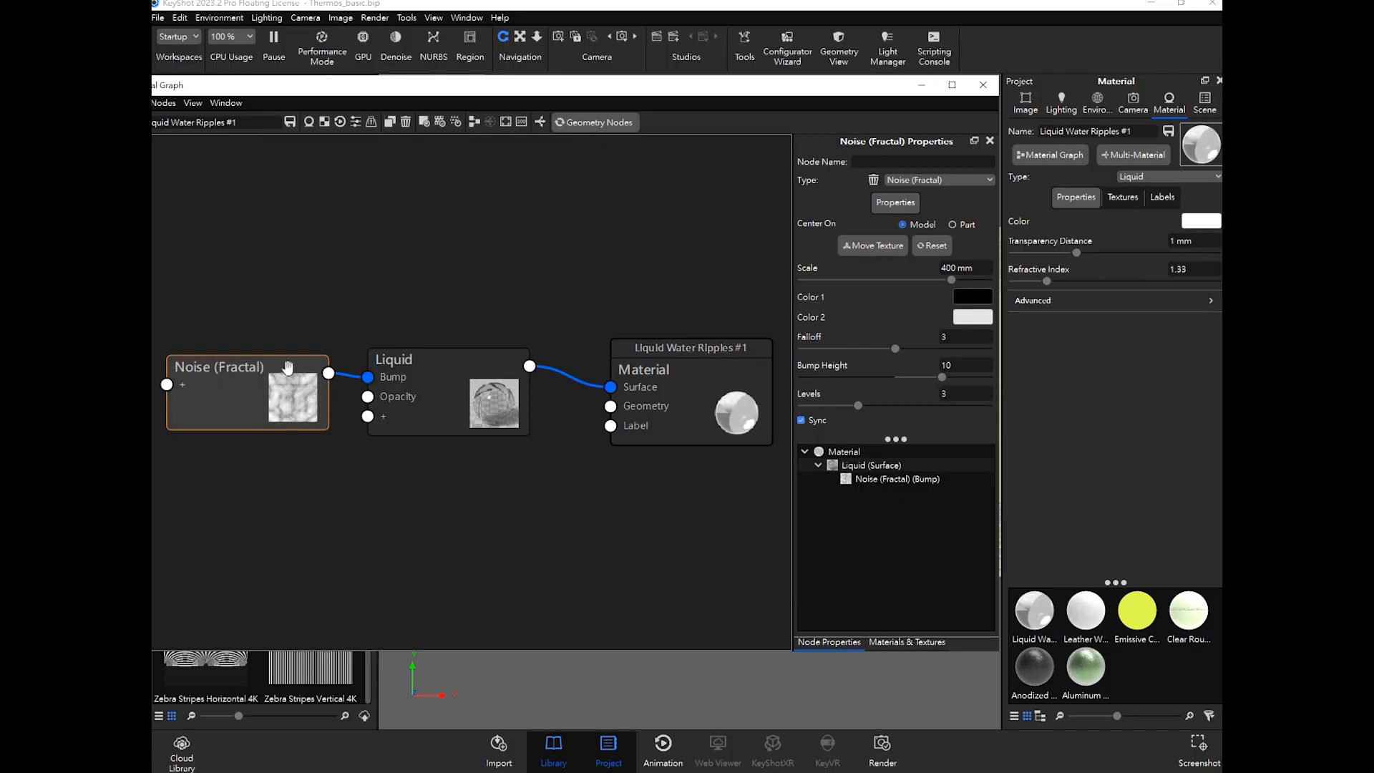
double_click(292, 90)
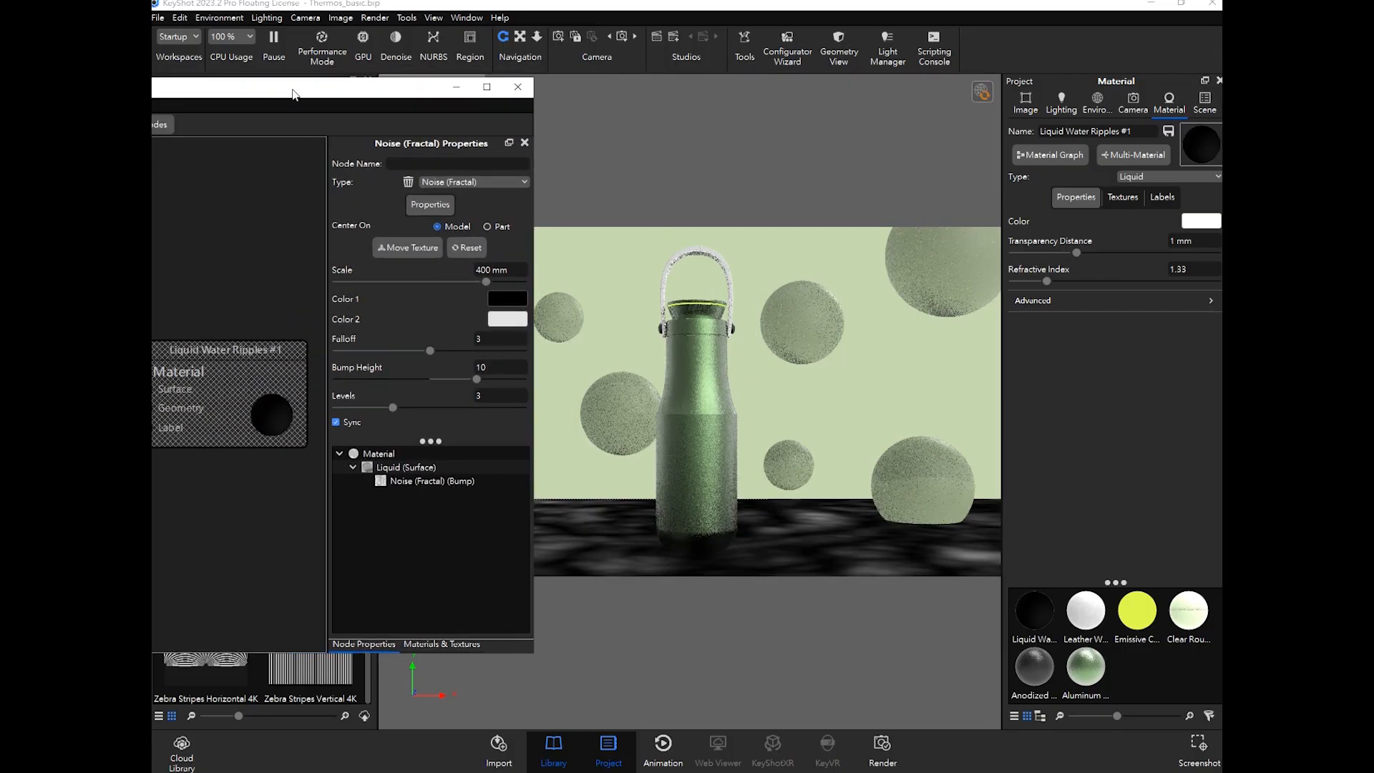
Step: Try a Noise (Fractal) Falloff of 0.5, and set it back to 3
left_click(489, 334)
type(".5")
key("Return")
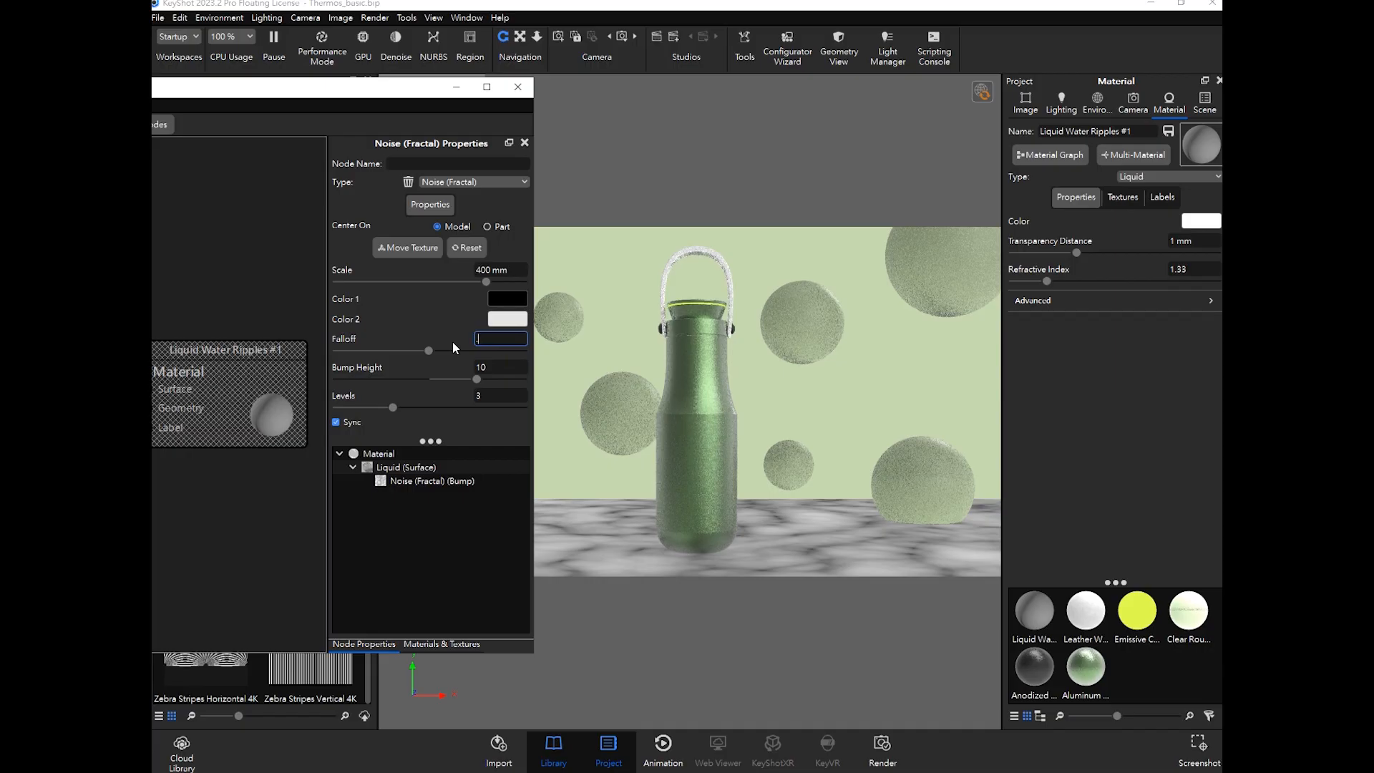
type("3")
key("Return")
Step: Return the water surface from the noise color preview to the rippled liquid, and uncover the render again
left_click_drag(331, 91, 844, 93)
left_click_drag(606, 89, 192, 103)
left_click_drag(381, 108, 353, 110)
left_click(350, 256)
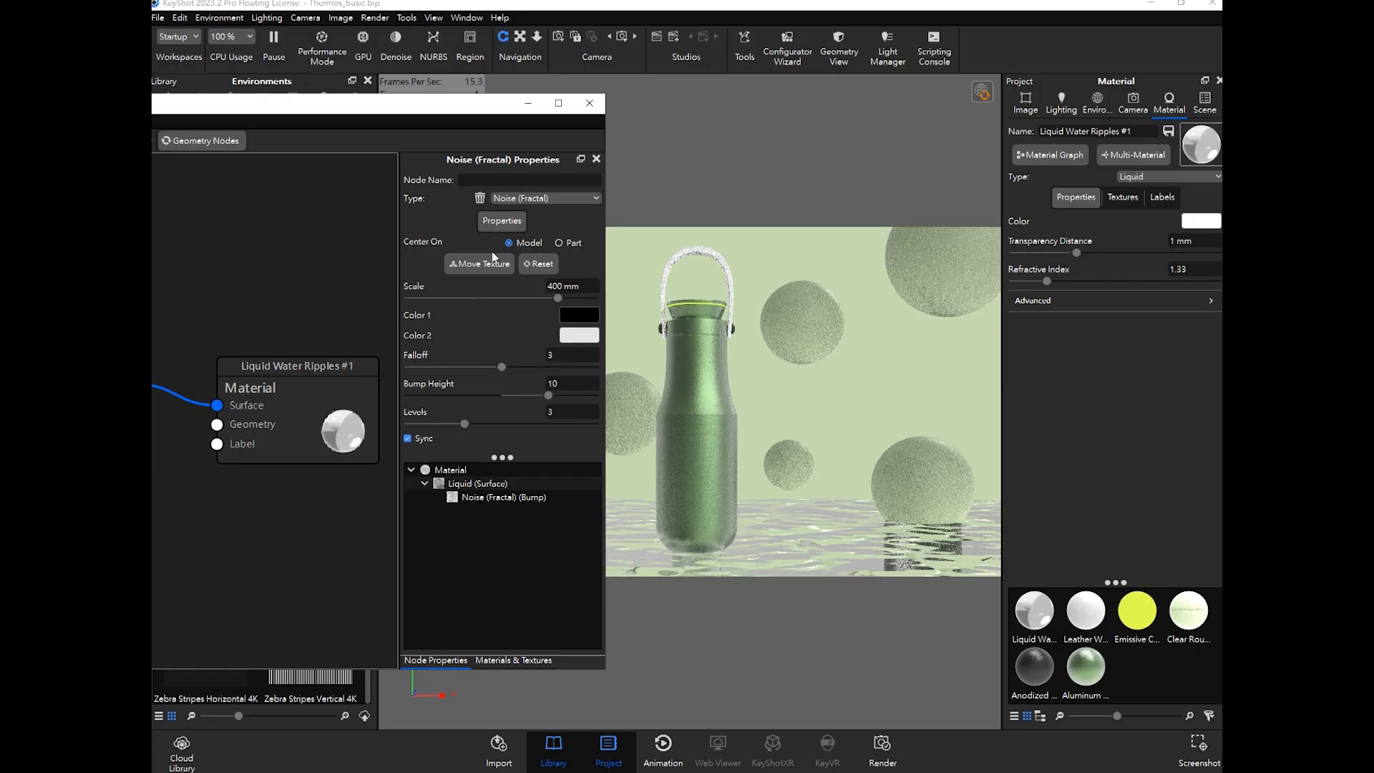
left_click_drag(482, 112, 450, 115)
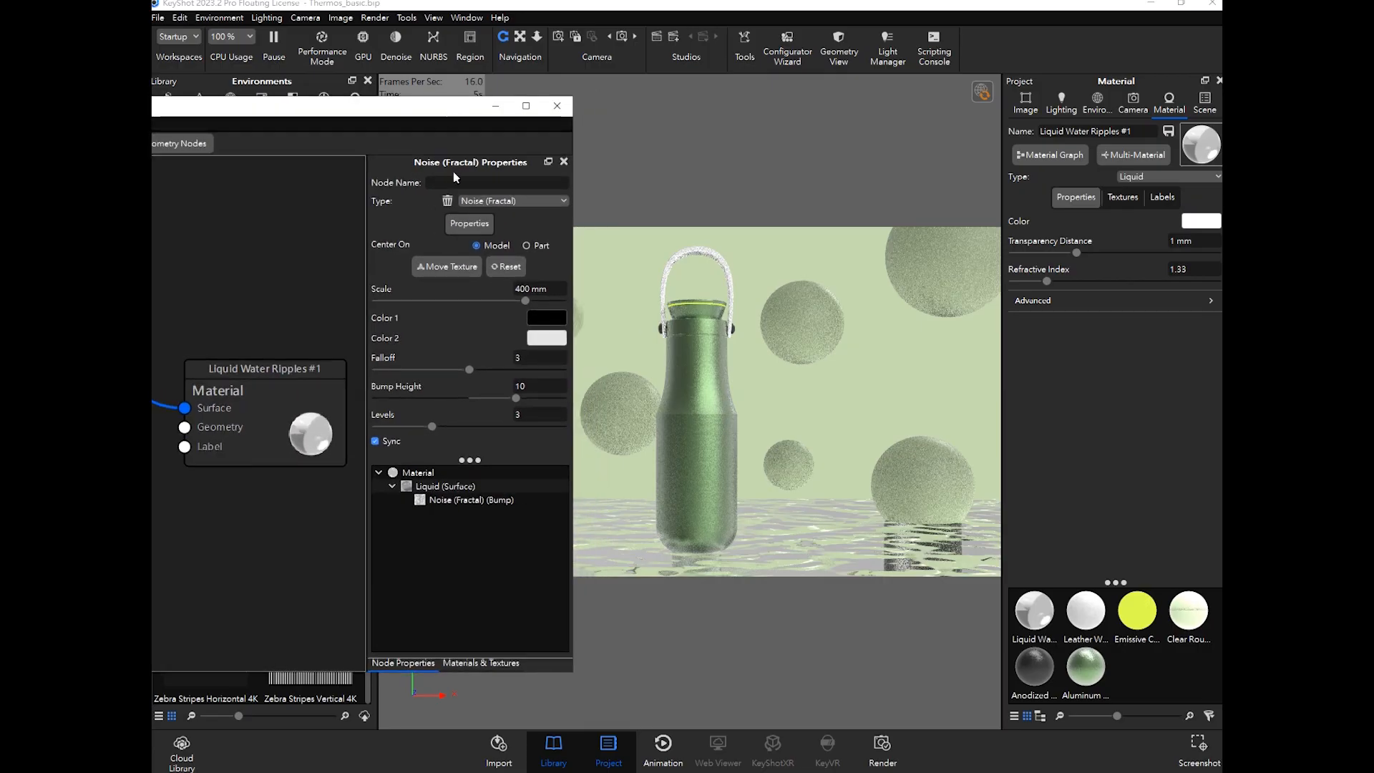
Step: Set Color 1 of the Noise (Fractal) node to green A0C573, starting from the Foliage swatch
left_click(546, 320)
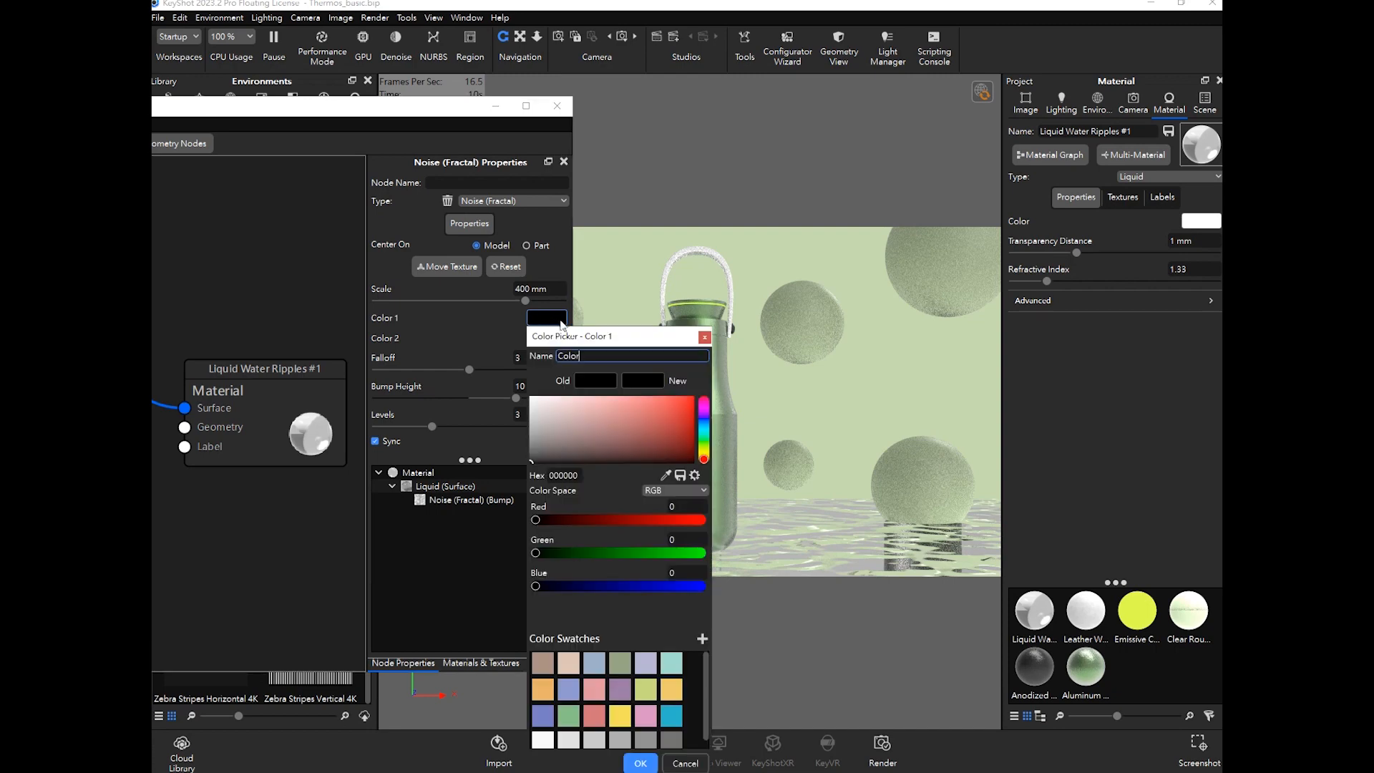
left_click_drag(605, 335, 462, 205)
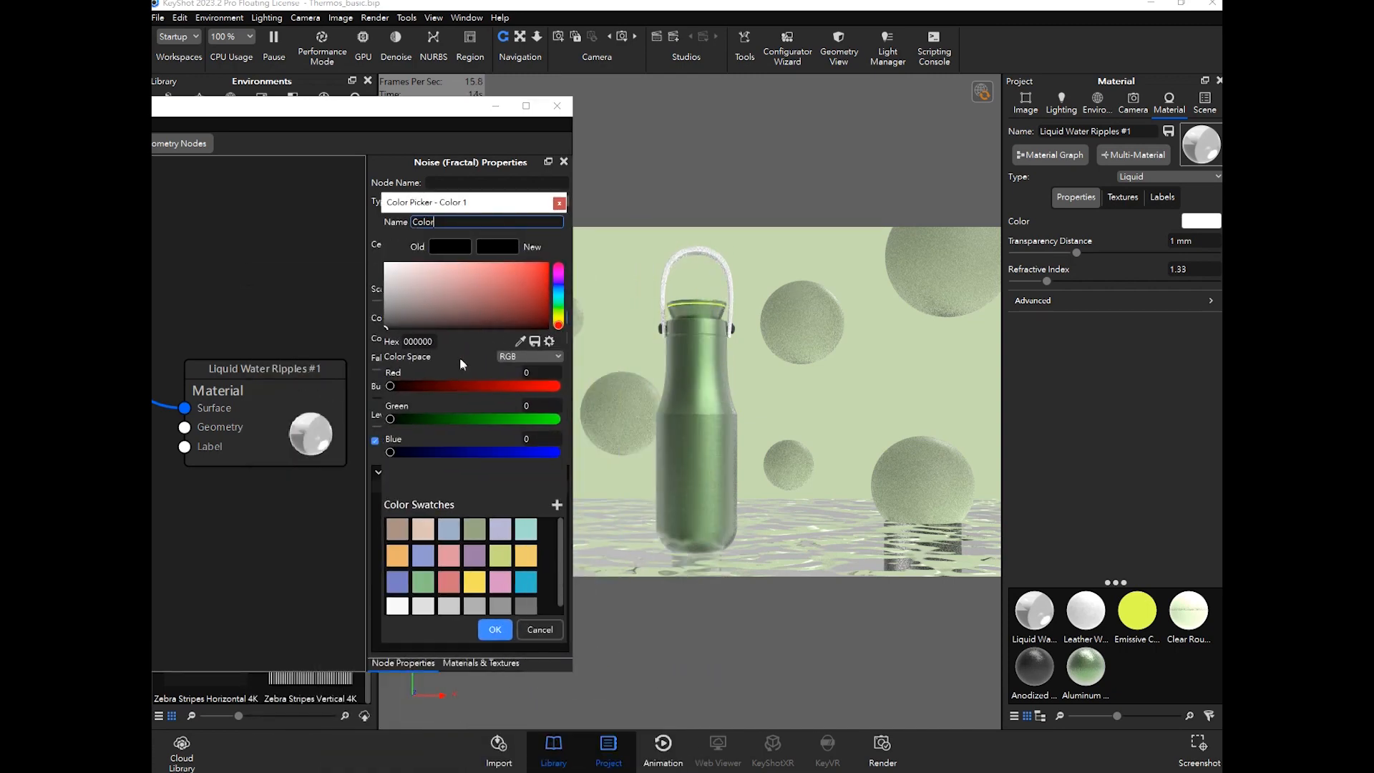
left_click(474, 529)
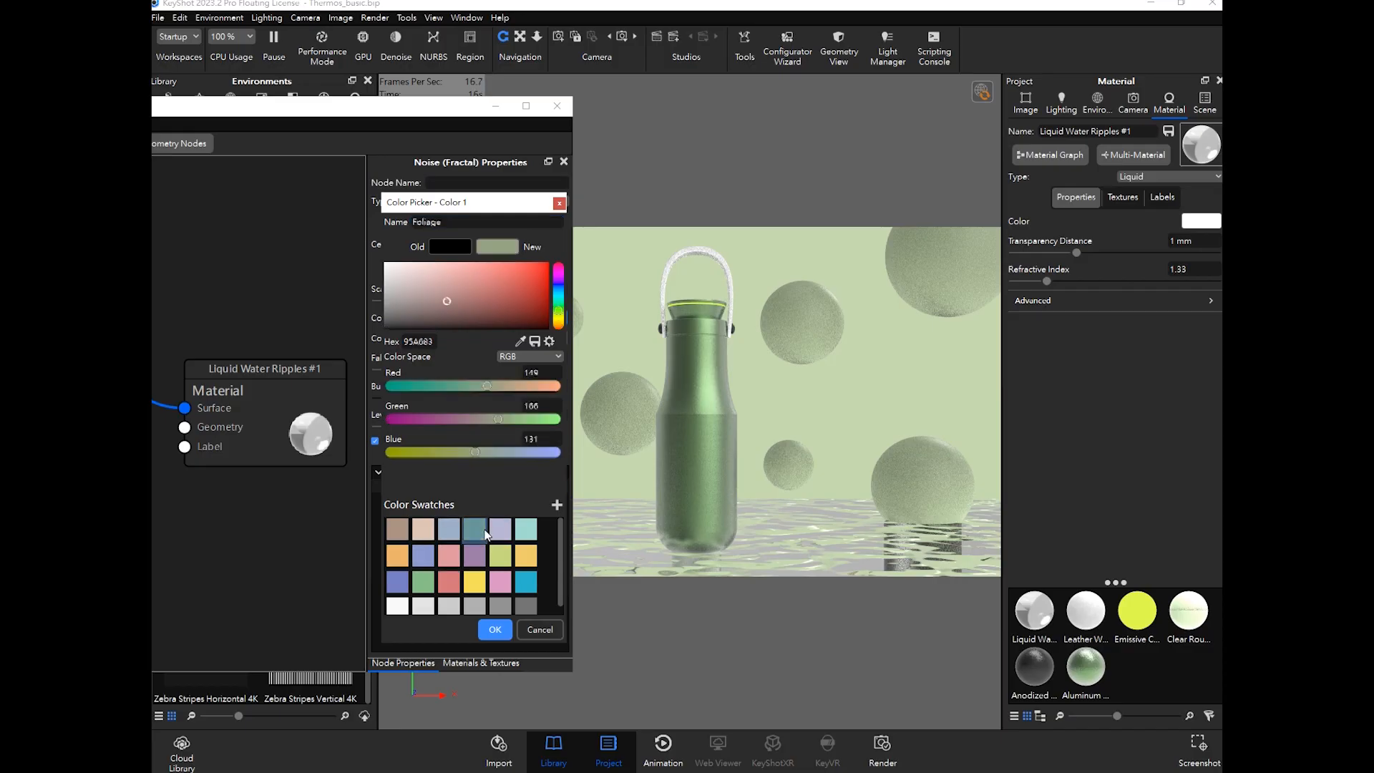
left_click_drag(486, 290, 492, 289)
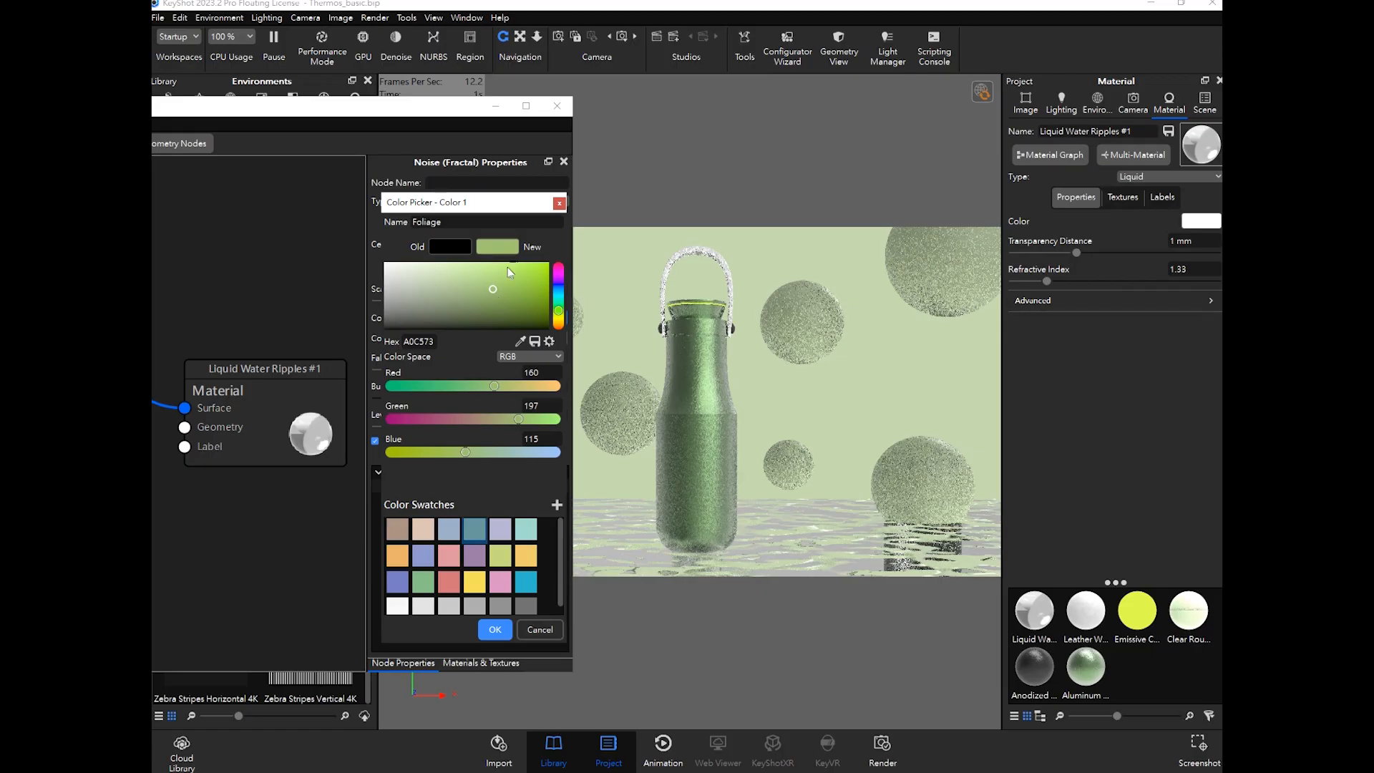
left_click_drag(505, 208, 379, 199)
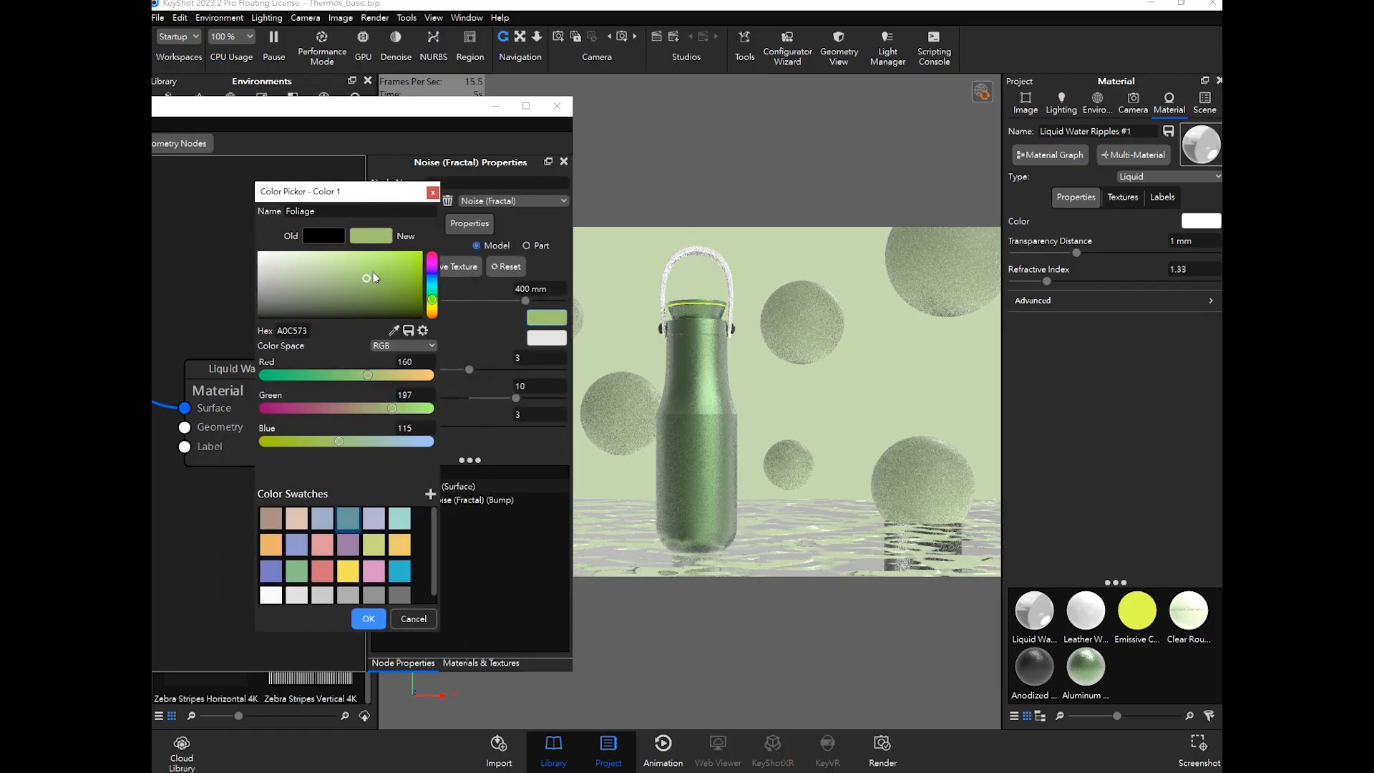
left_click(373, 620)
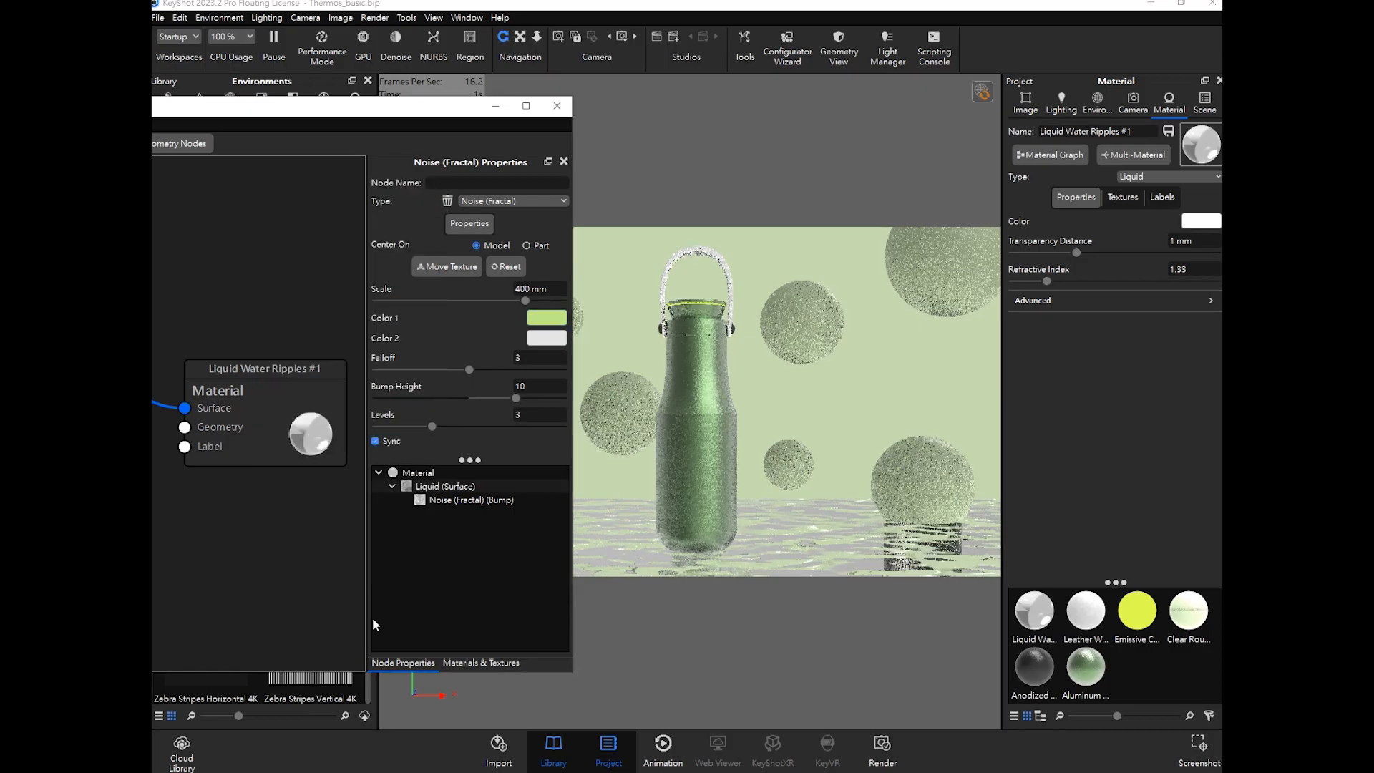
Step: Set Color 2 of the Noise (Fractal) node to the pinkish gray B0A0A0
left_click(546, 338)
left_click(620, 437)
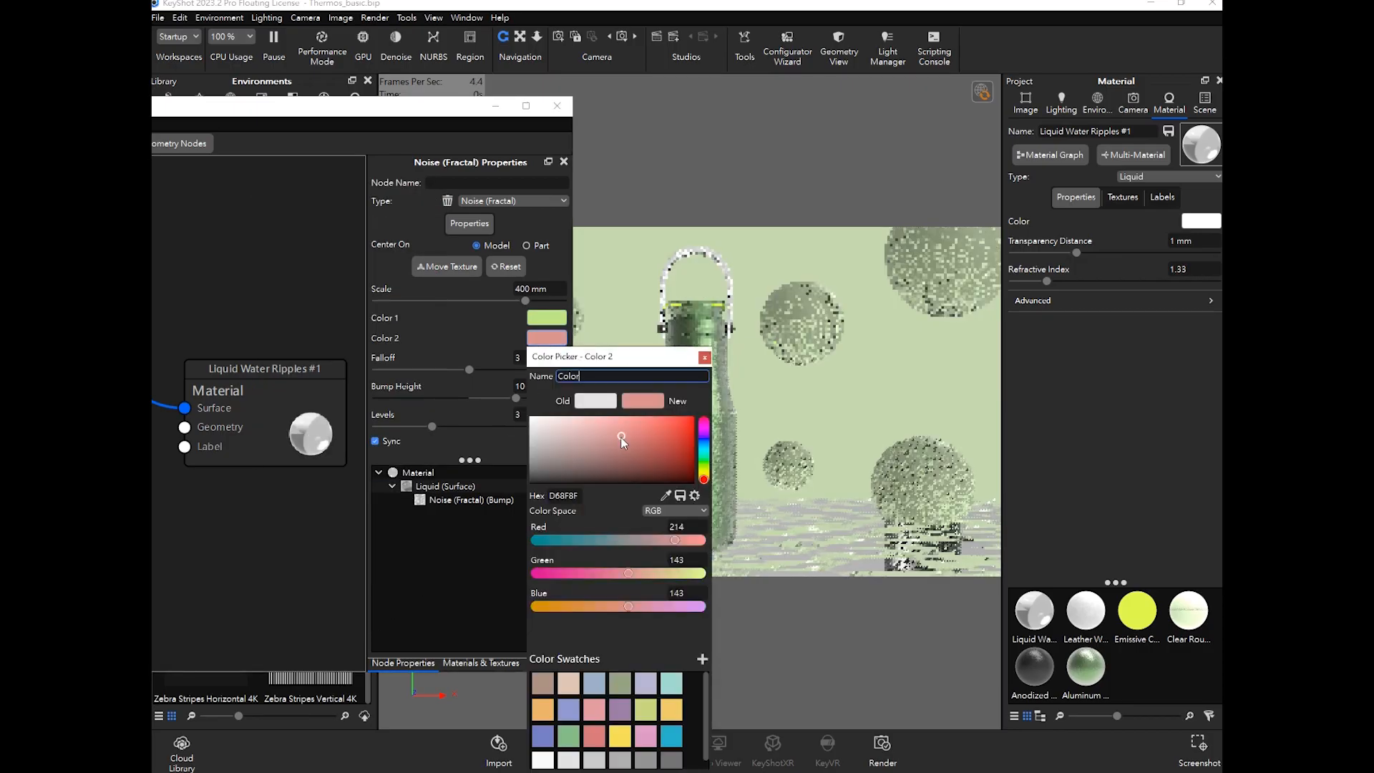
left_click(618, 436)
left_click_drag(618, 436, 587, 428)
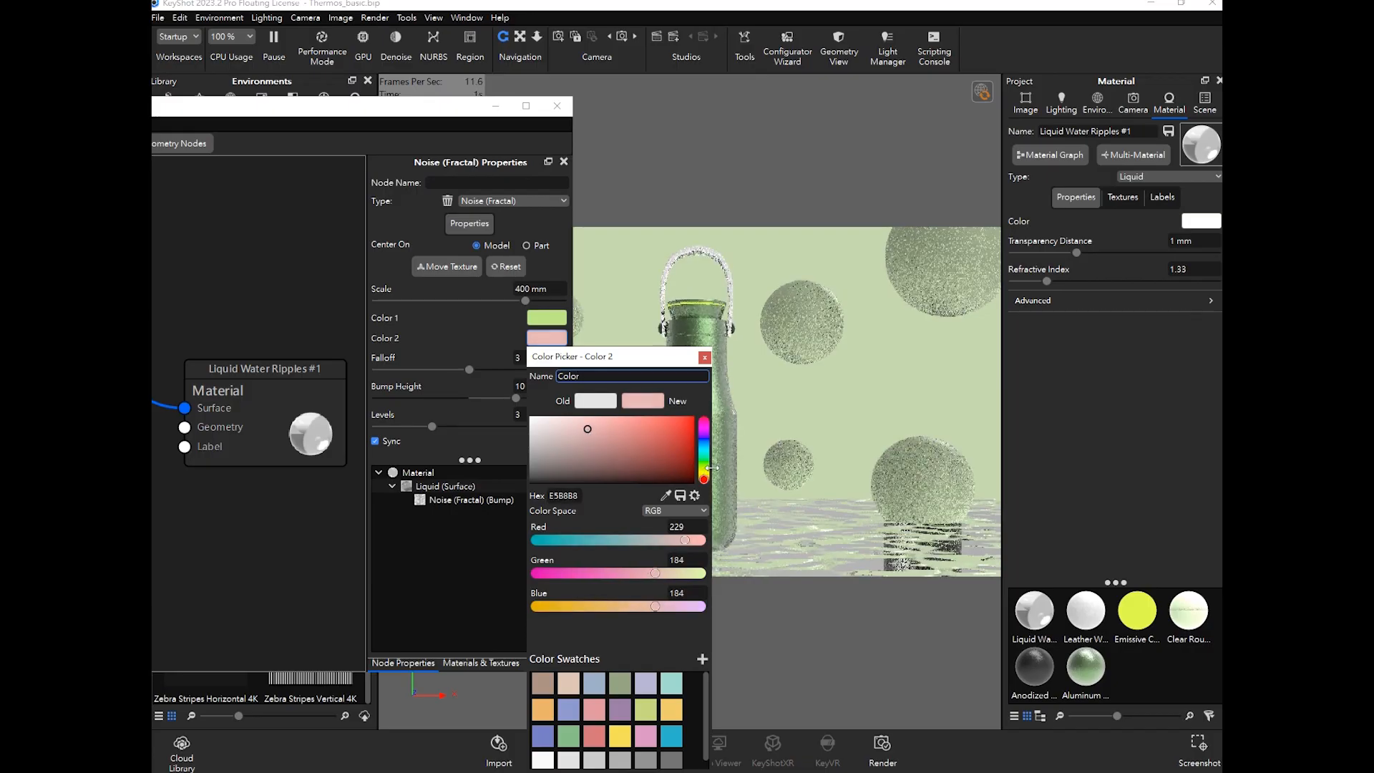
left_click(556, 452)
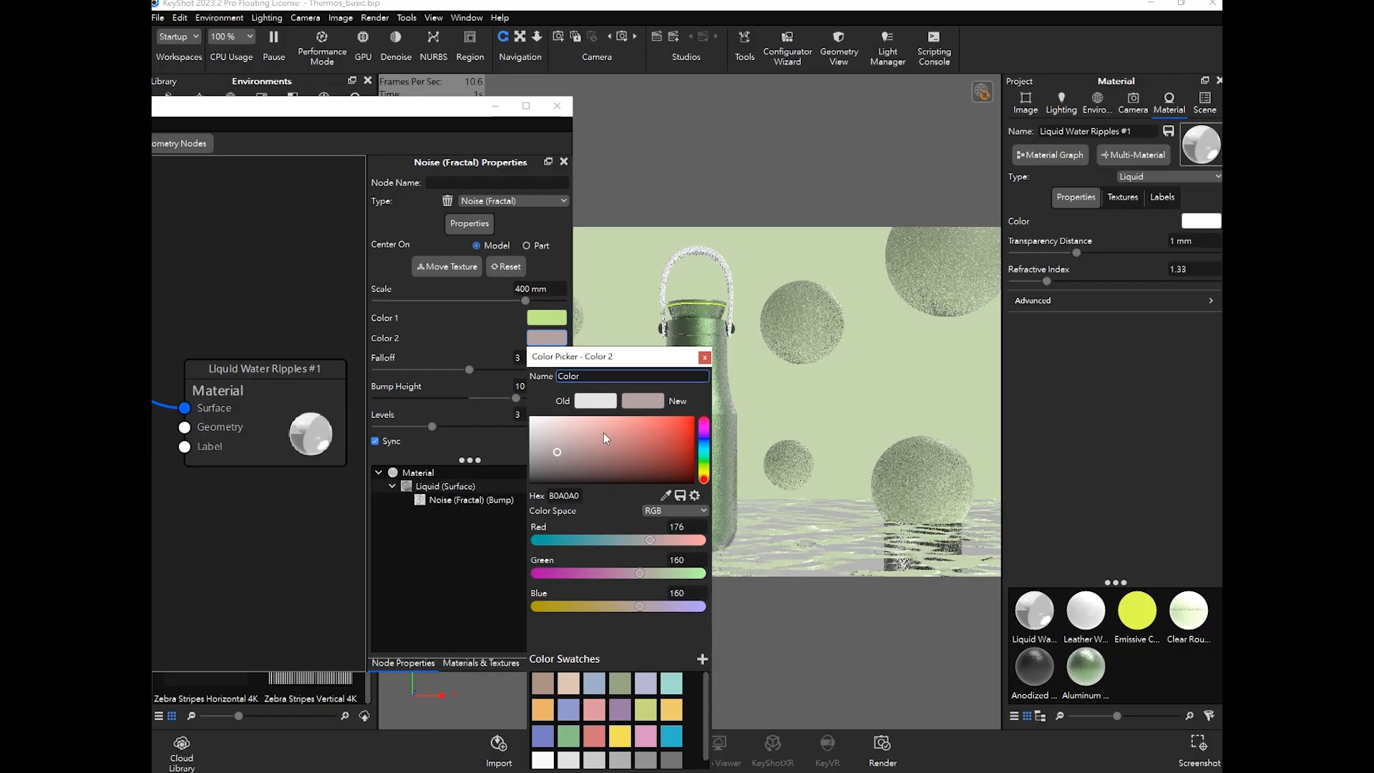
left_click_drag(645, 364, 484, 245)
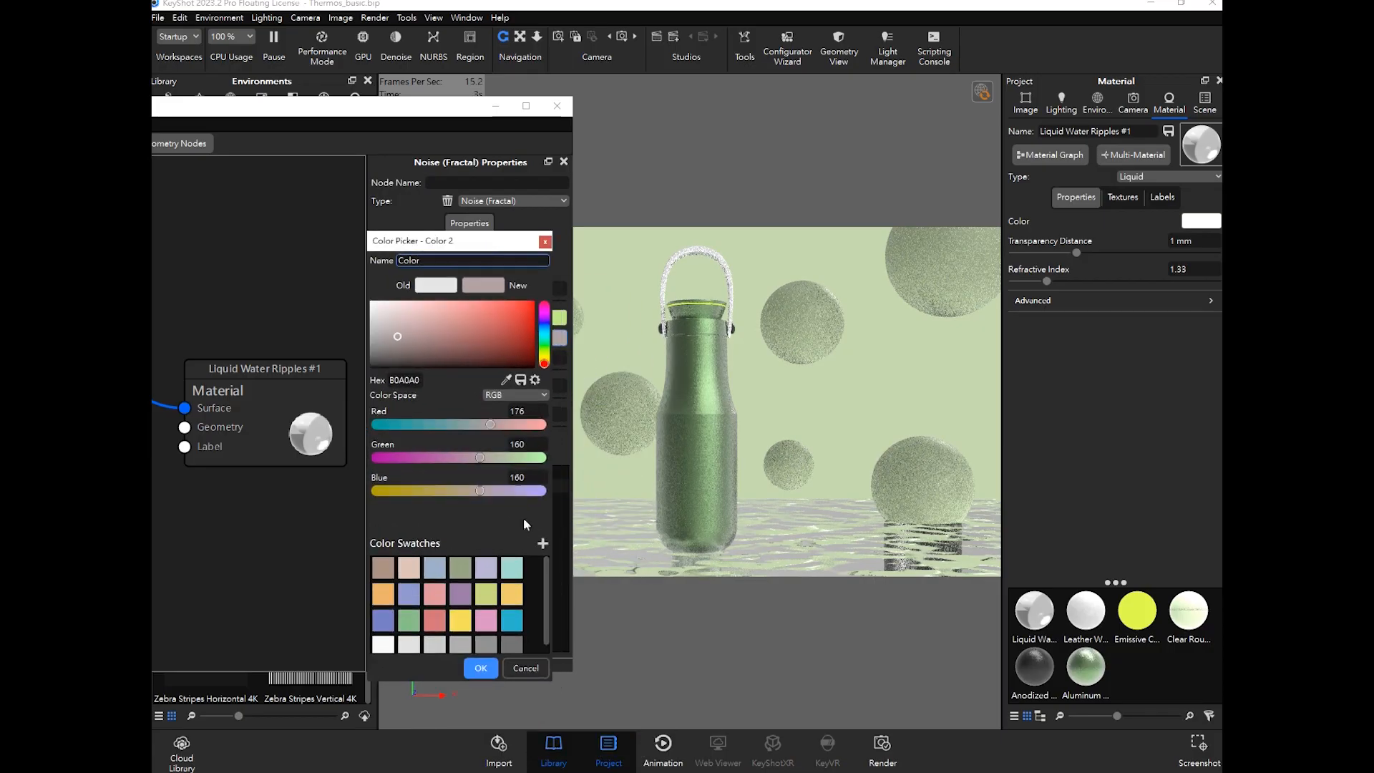
left_click(482, 666)
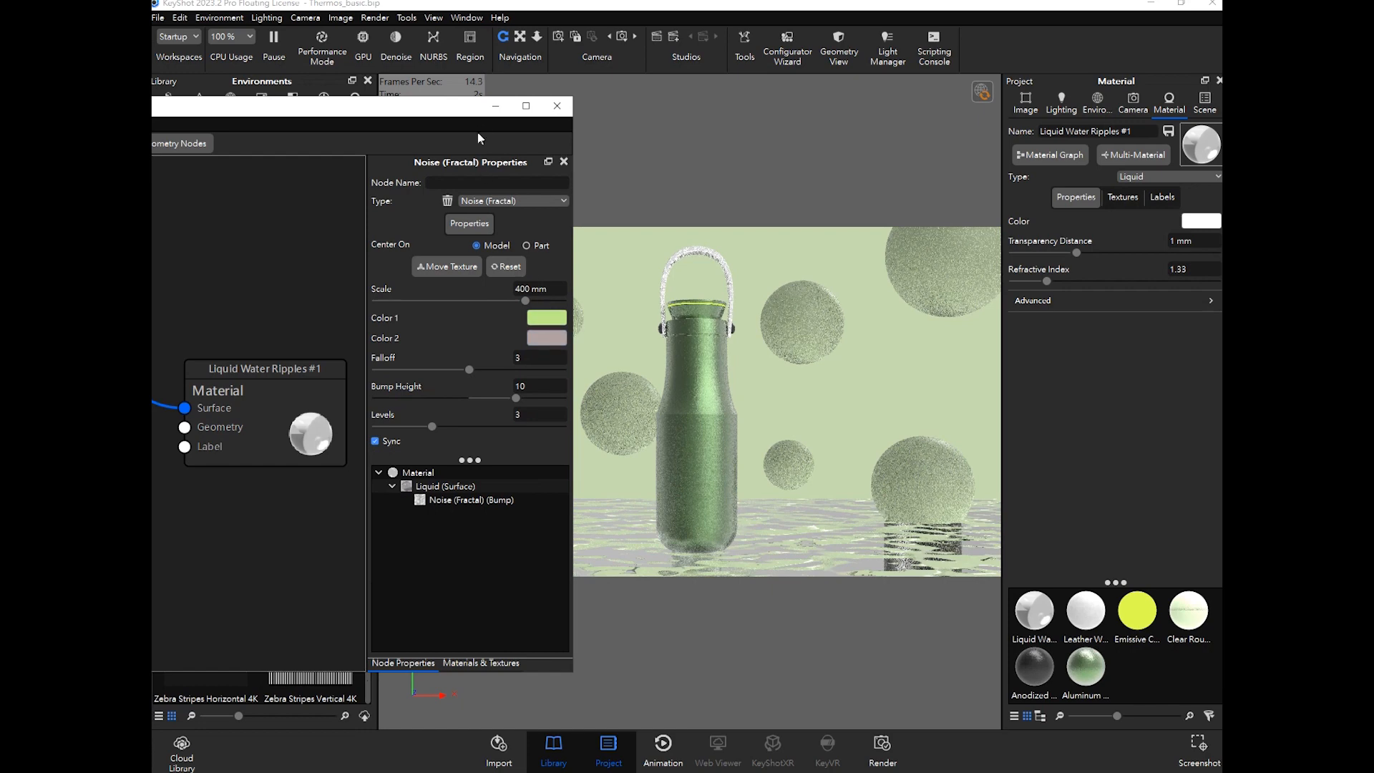
Step: Set Color 2 of the Noise (Fractal) node to pure white FFFFFF
left_click(547, 338)
left_click(537, 431)
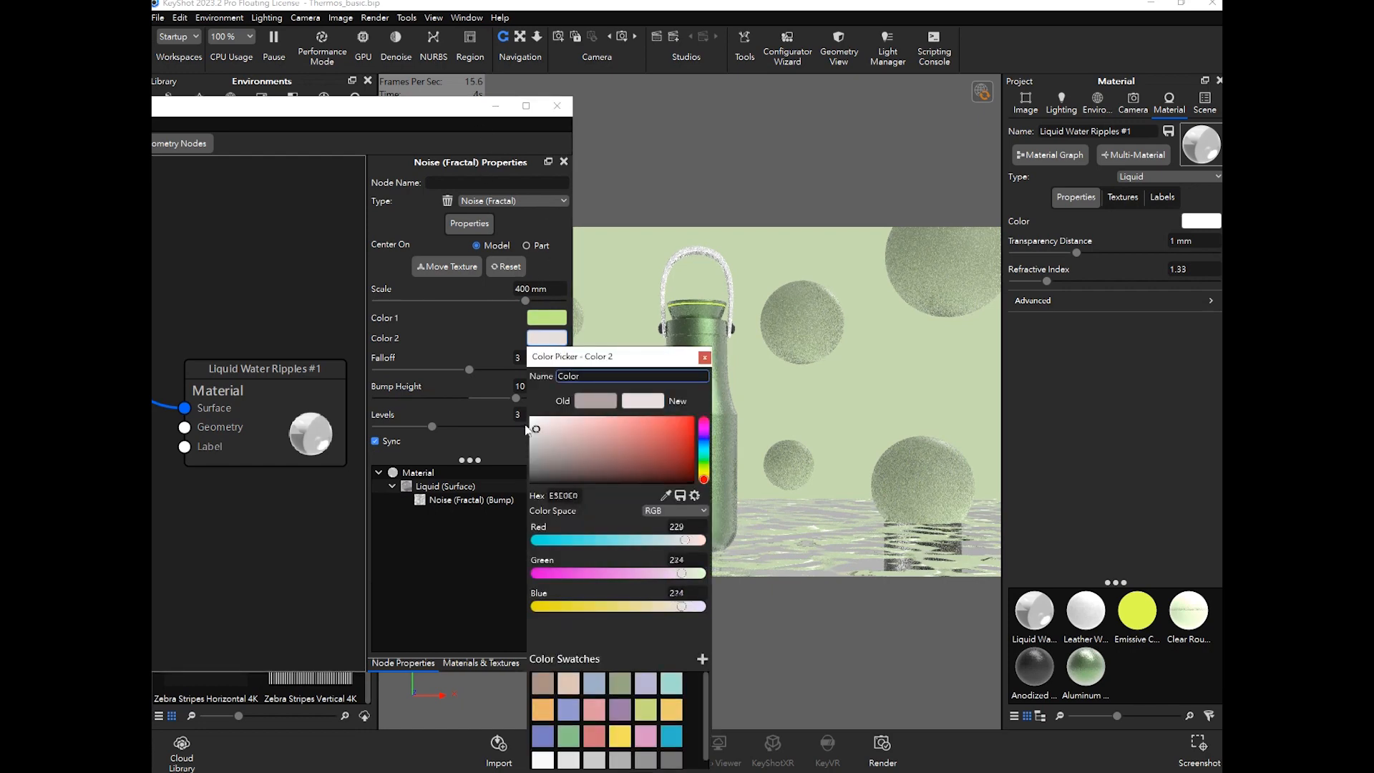
left_click(528, 338)
left_click(528, 338)
left_click_drag(565, 440, 505, 394)
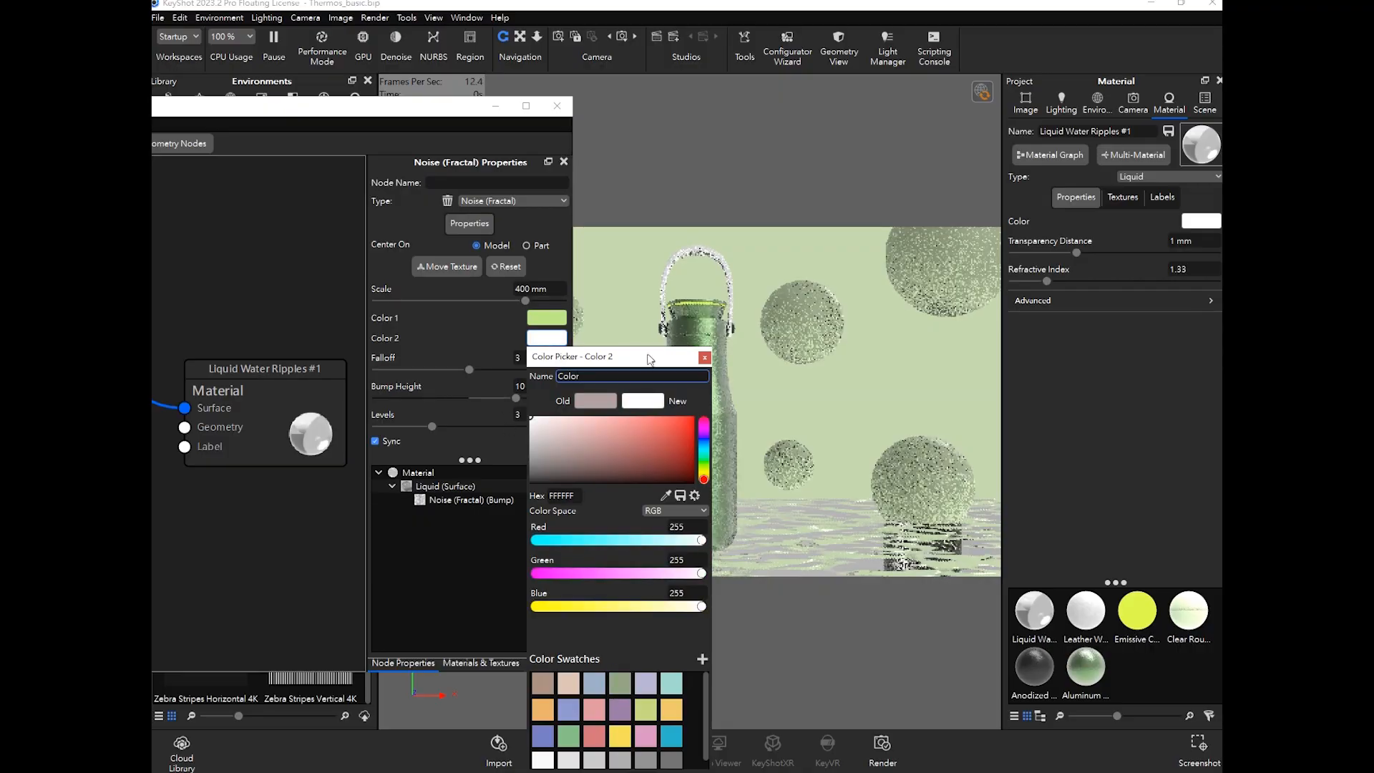
left_click_drag(651, 359, 599, 228)
left_click(598, 654)
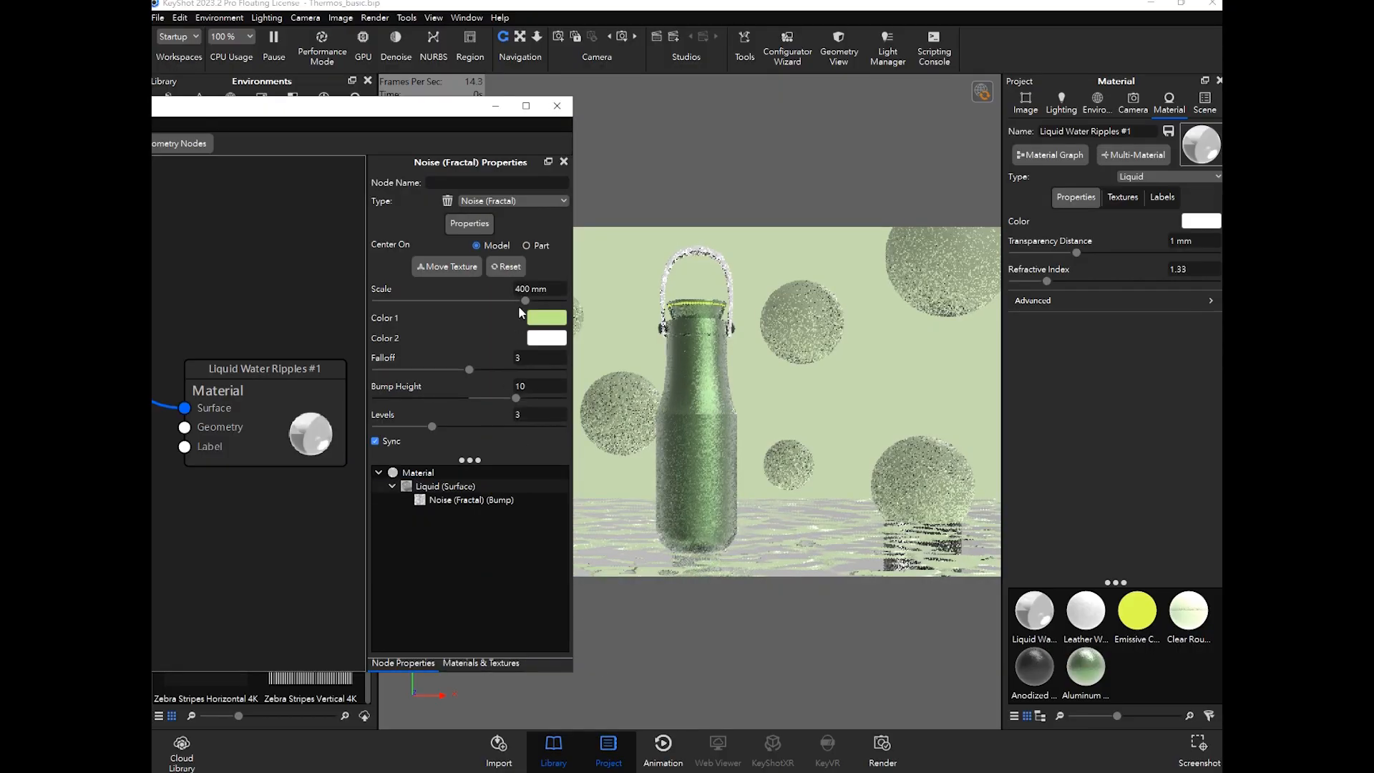
Step: Look over the properties of the Liquid Water Ripples #1 and Liquid nodes, and close the Material Graph
left_click_drag(461, 107, 523, 94)
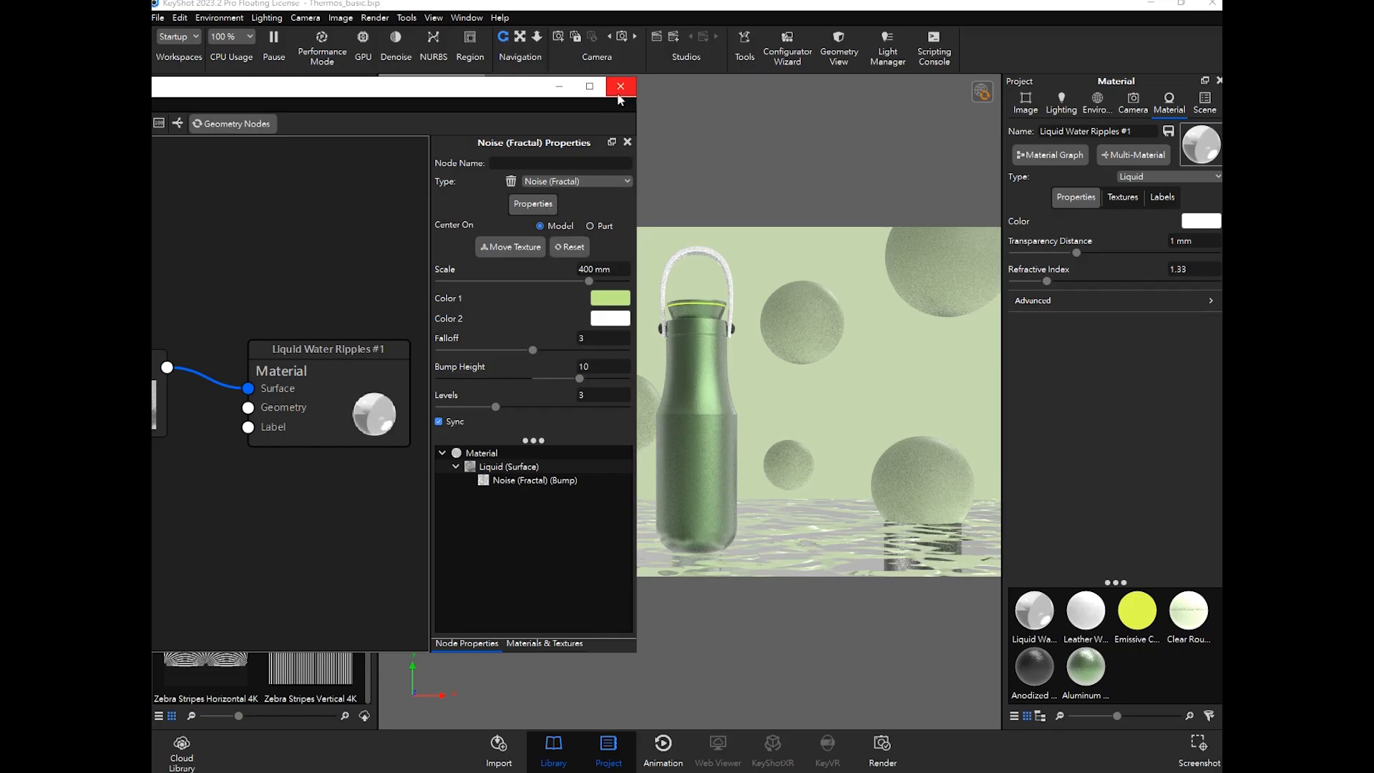
left_click(328, 357)
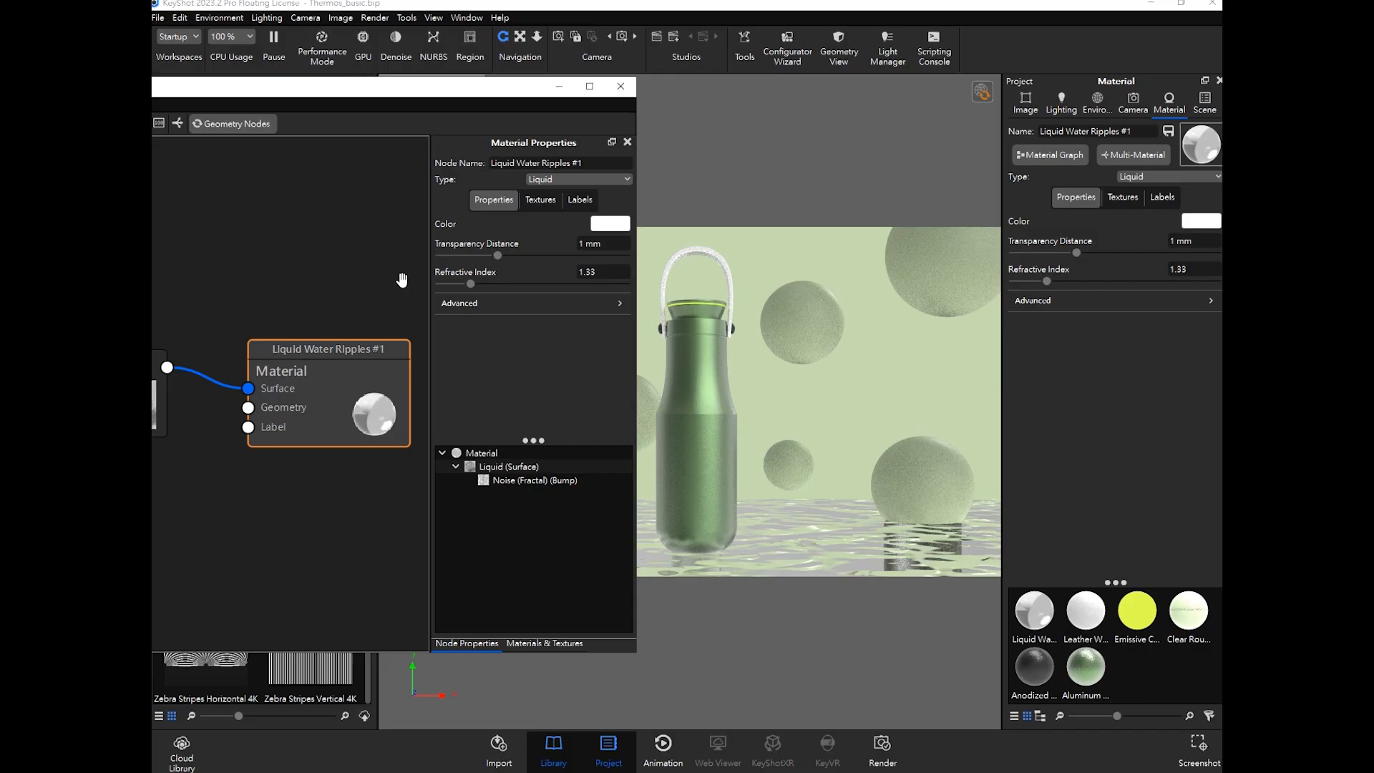
left_click_drag(405, 106, 437, 108)
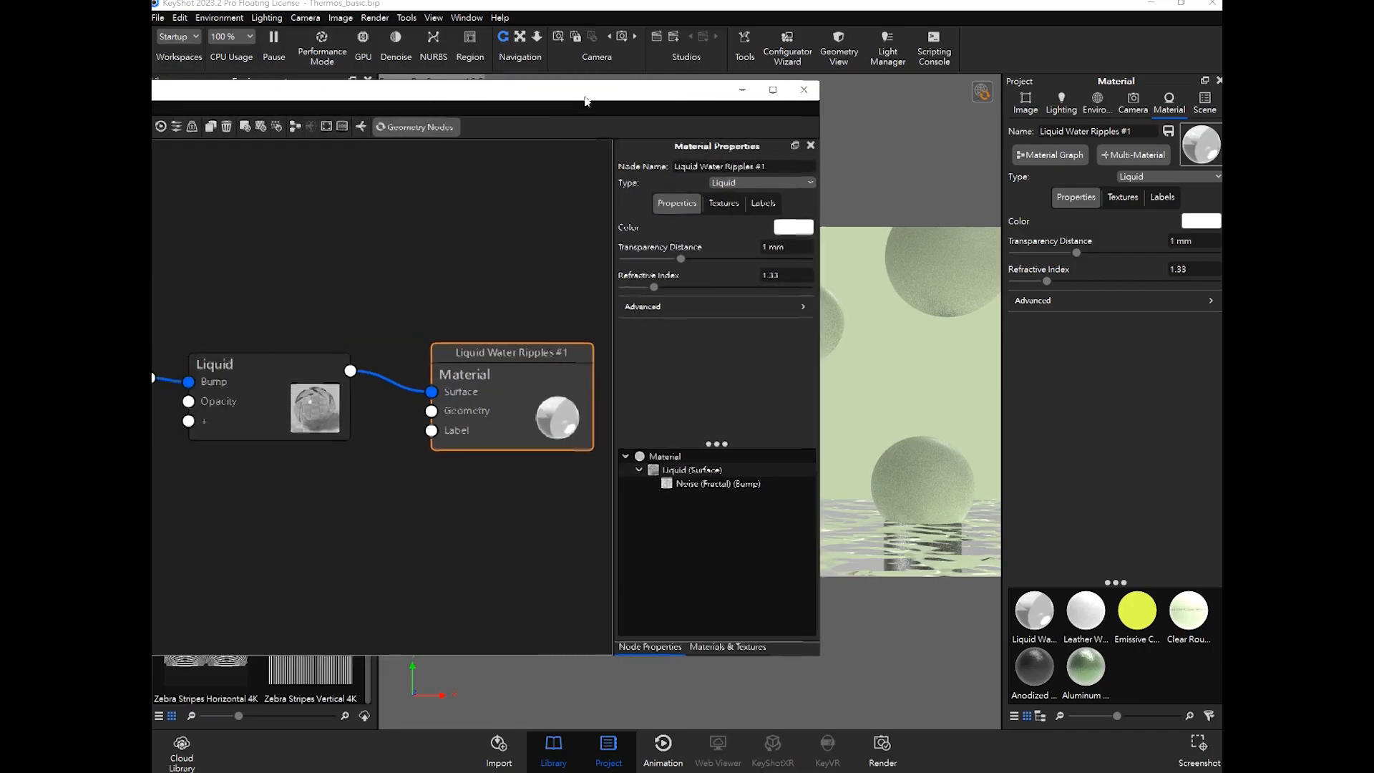
left_click(311, 368)
mouse_move(615, 102)
left_mouse_down()
mouse_move(325, 116)
mouse_move(601, 119)
left_mouse_up()
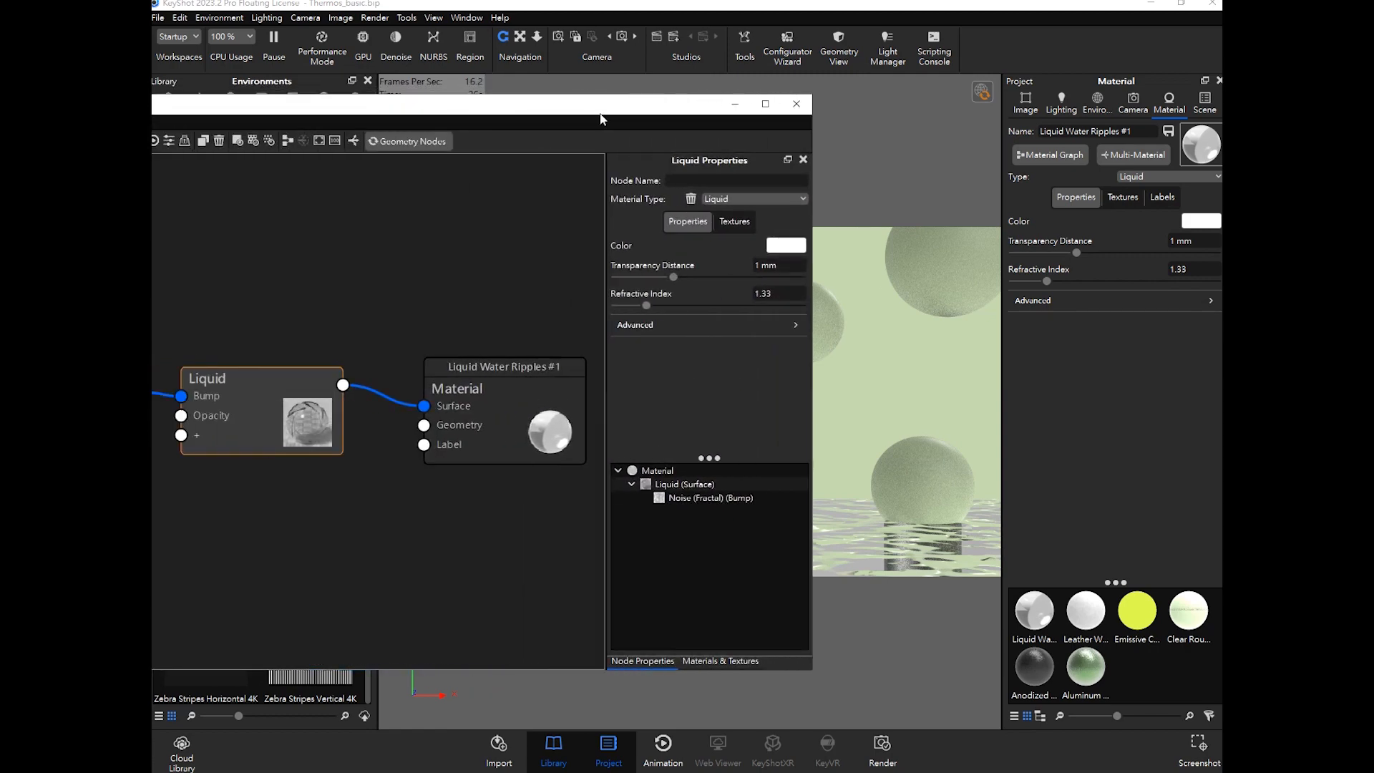
left_click(796, 104)
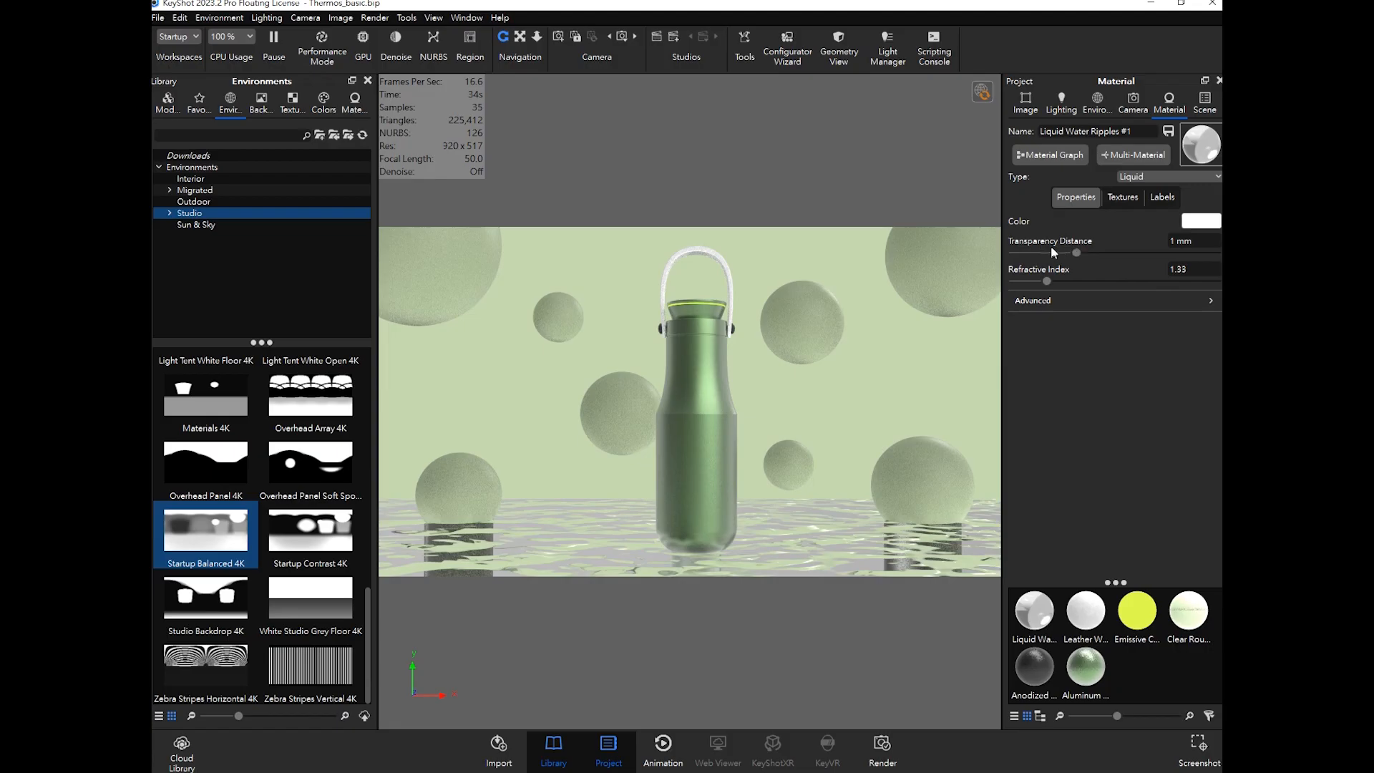
Step: Set the water material's Refractive Index to 1.3, trying 1.47 for comparison along the way
left_click(1203, 244)
left_click(1200, 271)
type("1.38")
key("BackSpace")
key("Return")
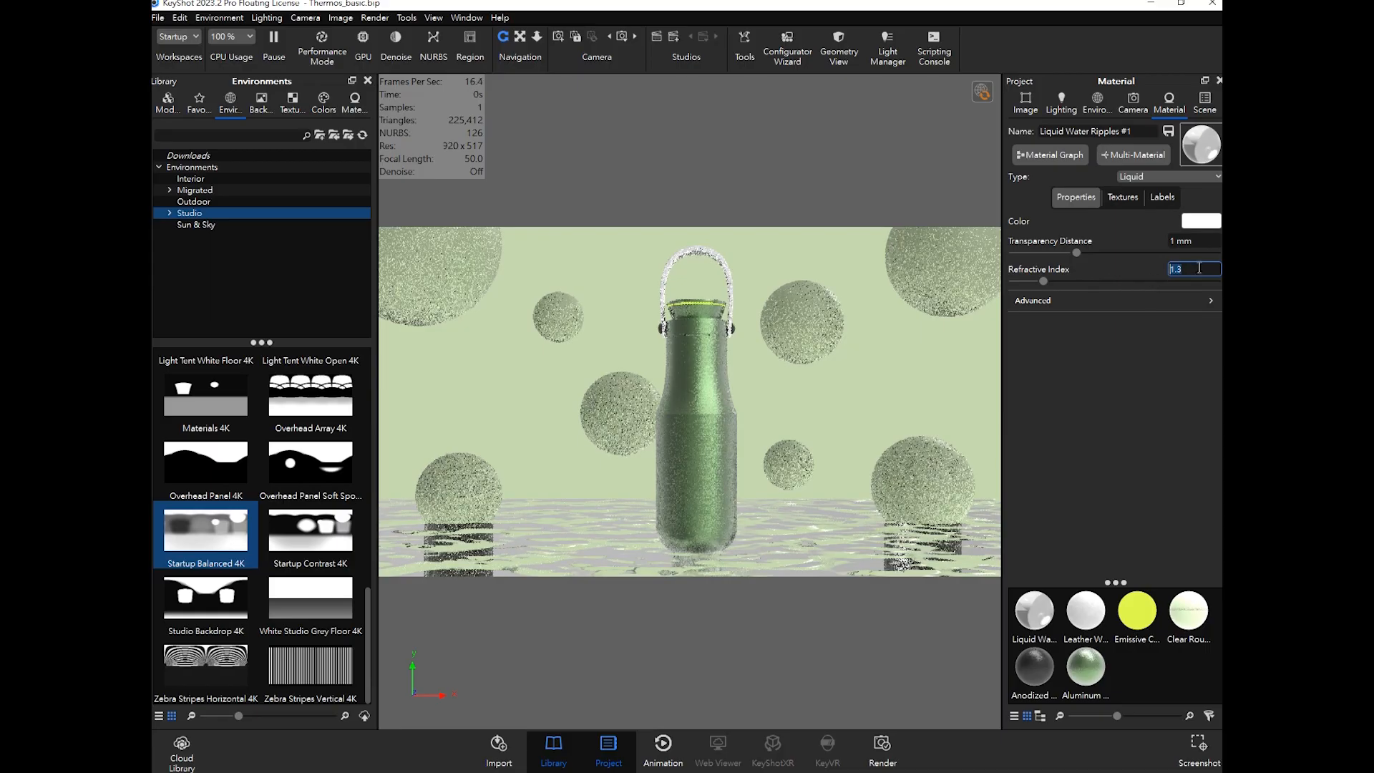
type("1.47")
key("Return")
type("1.3")
key("Return")
left_click(1126, 372)
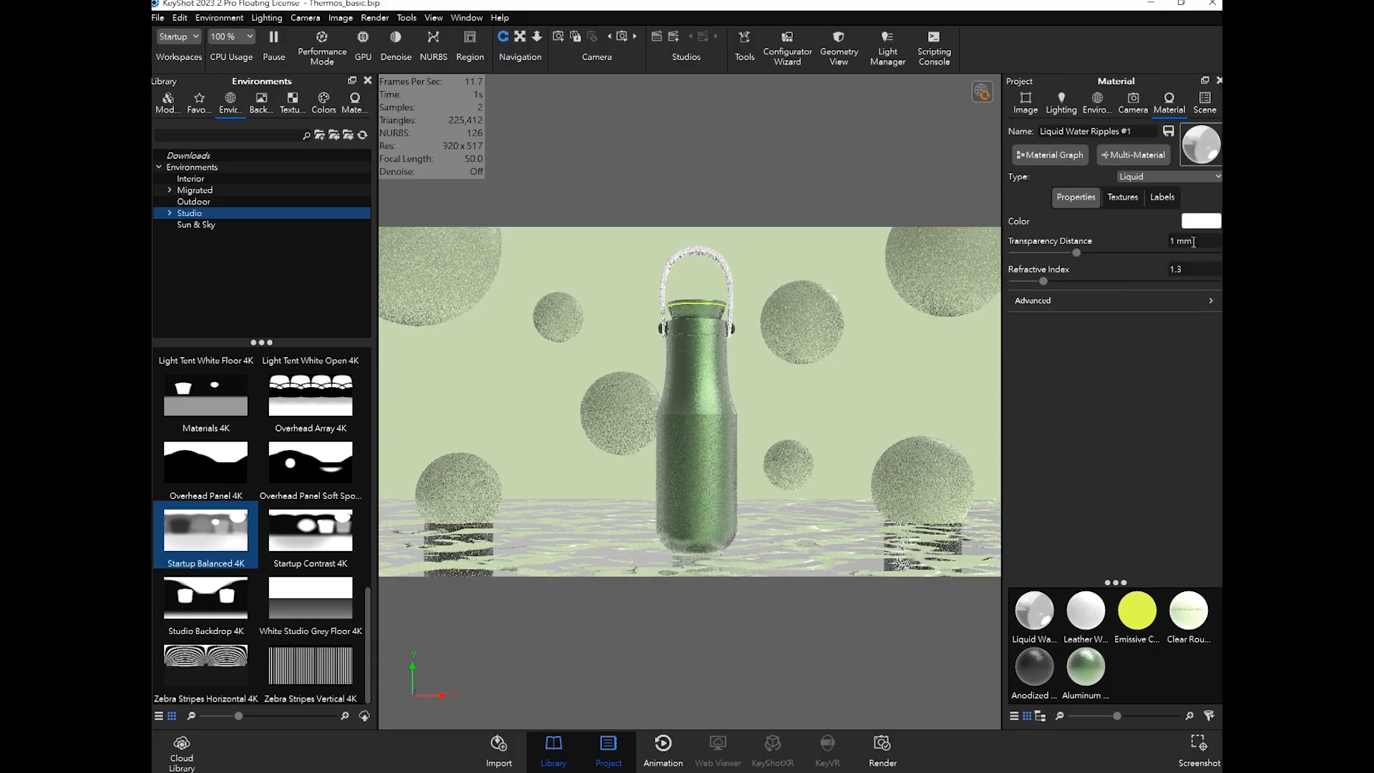
Step: Try a different Transparency Distance on the water material, and undo the change
mouse_move(1078, 254)
left_mouse_down()
mouse_move(1139, 254)
mouse_move(1094, 254)
left_mouse_up()
key("ctrl+z")
key("ctrl+z")
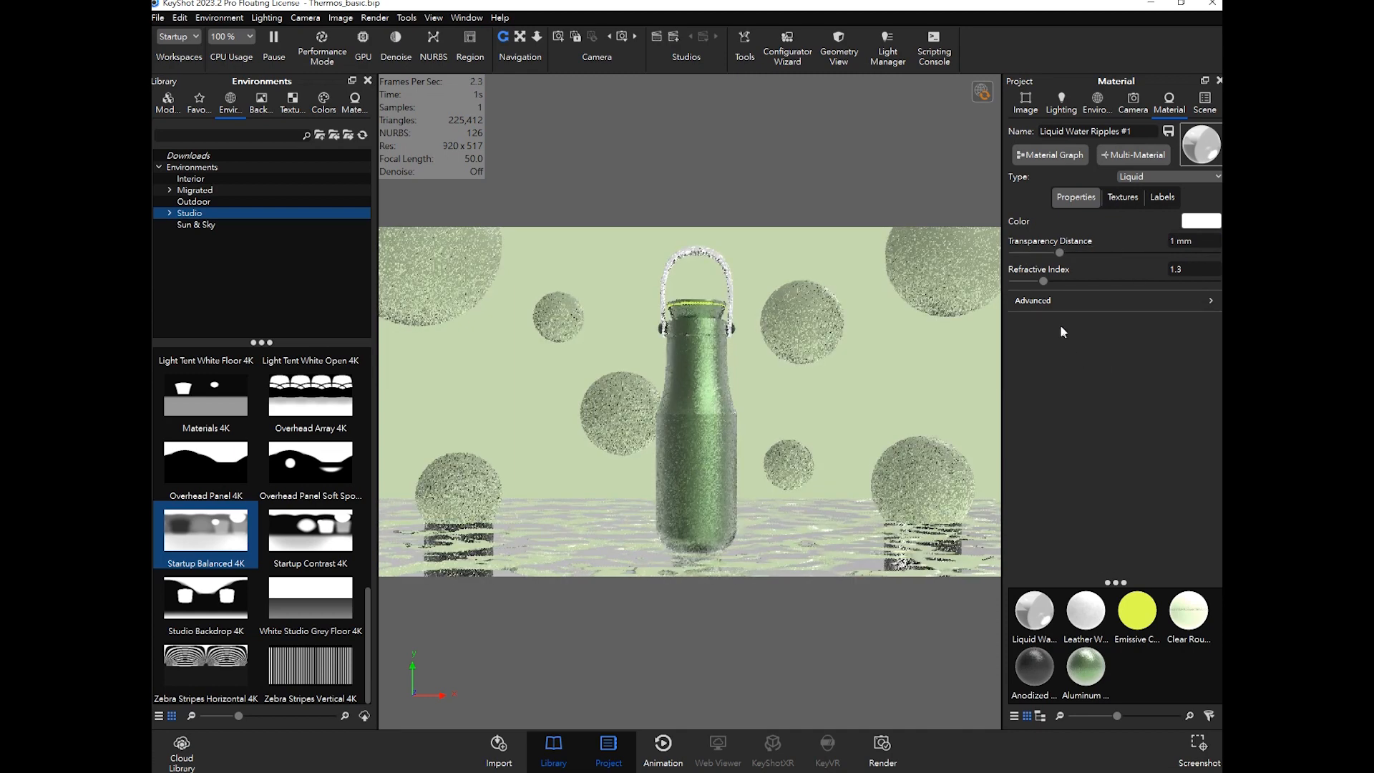
Step: Try pink D98787 as the Color Out in the water material's advanced settings, and discard it
left_click(1061, 301)
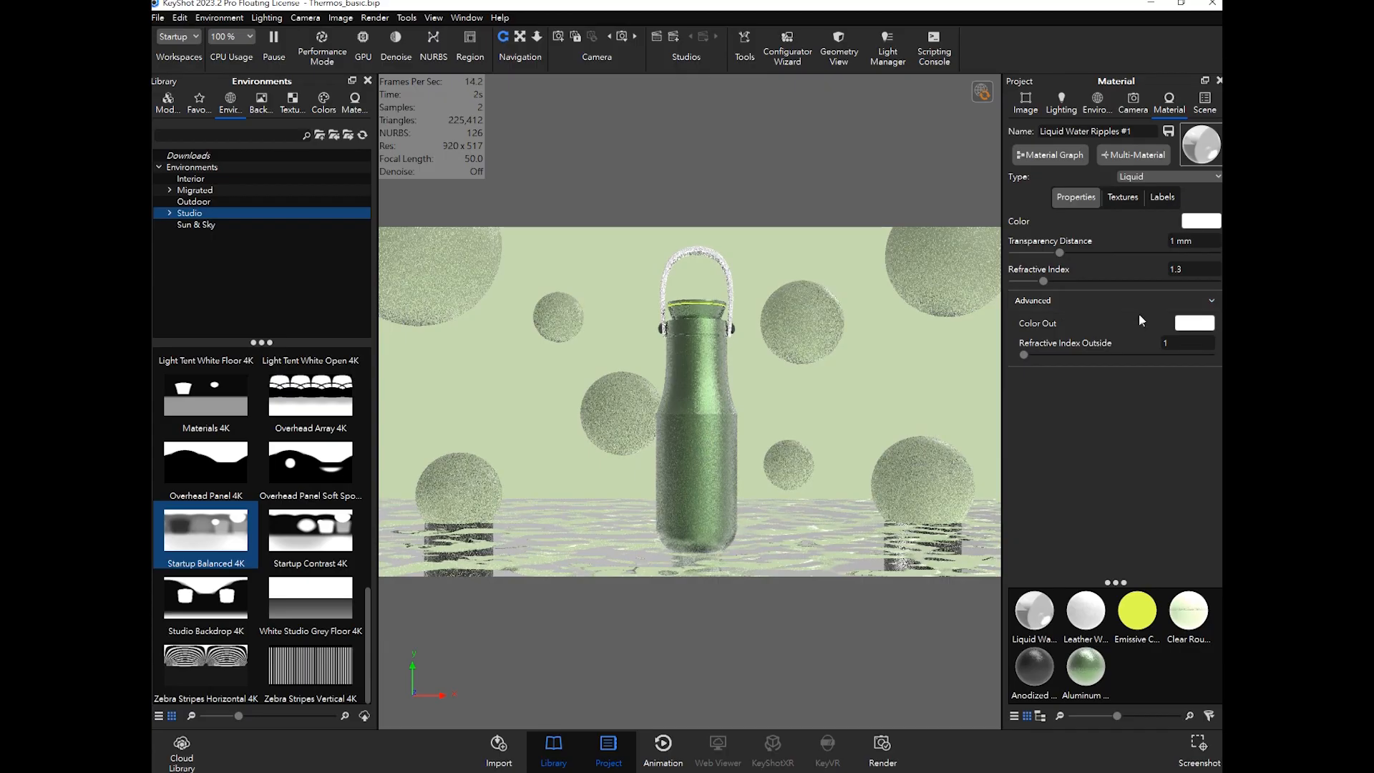
left_click(1194, 322)
left_click(1141, 420)
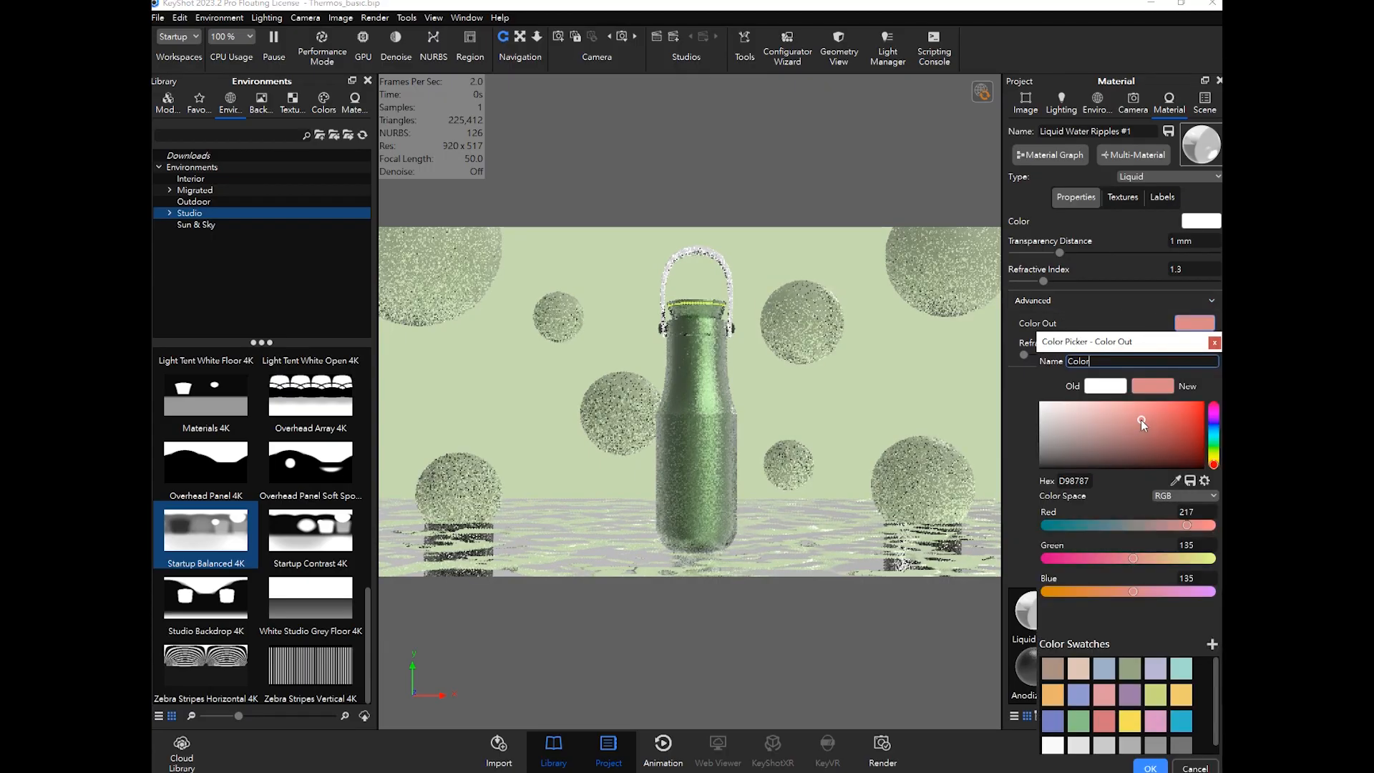
left_click(1214, 342)
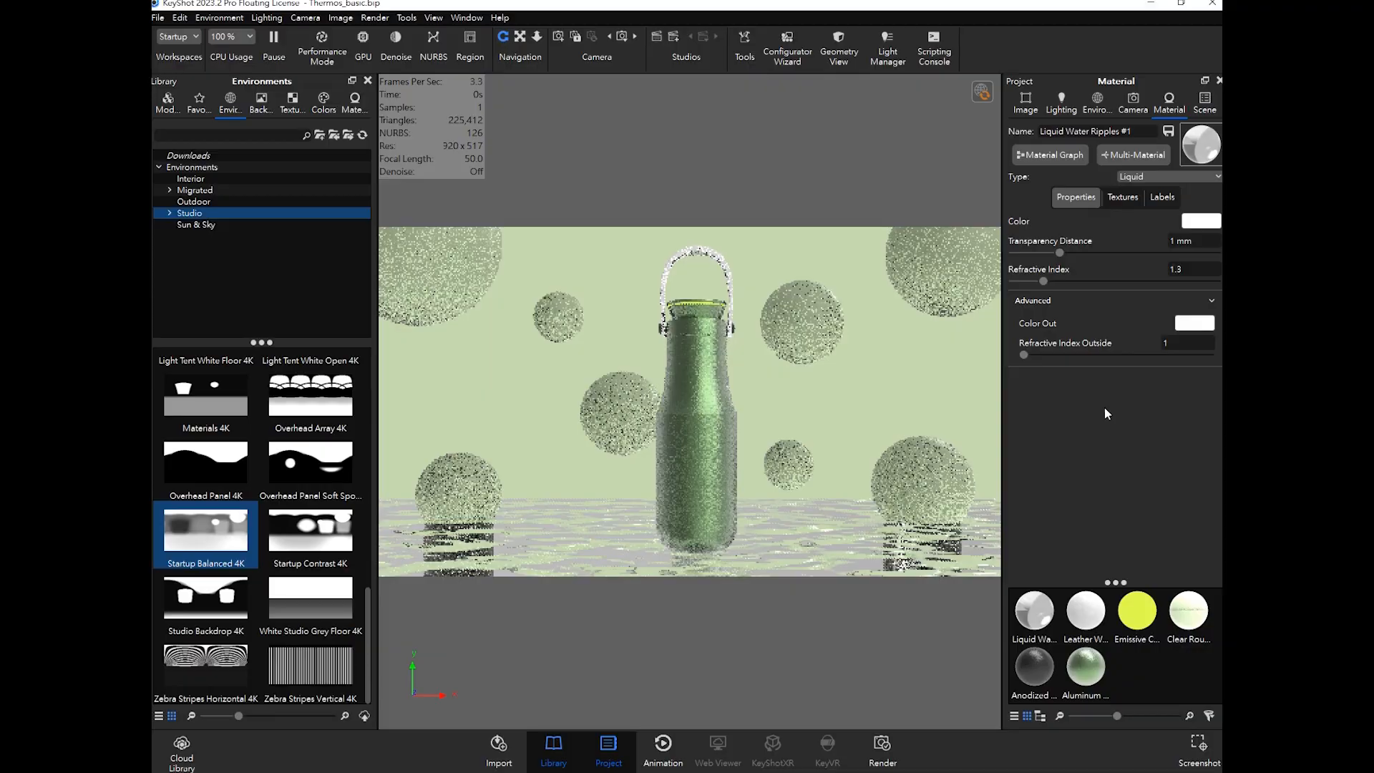
Step: Look over the water's bump texture settings and the project's environment and image settings, and save the scene
left_click(1129, 199)
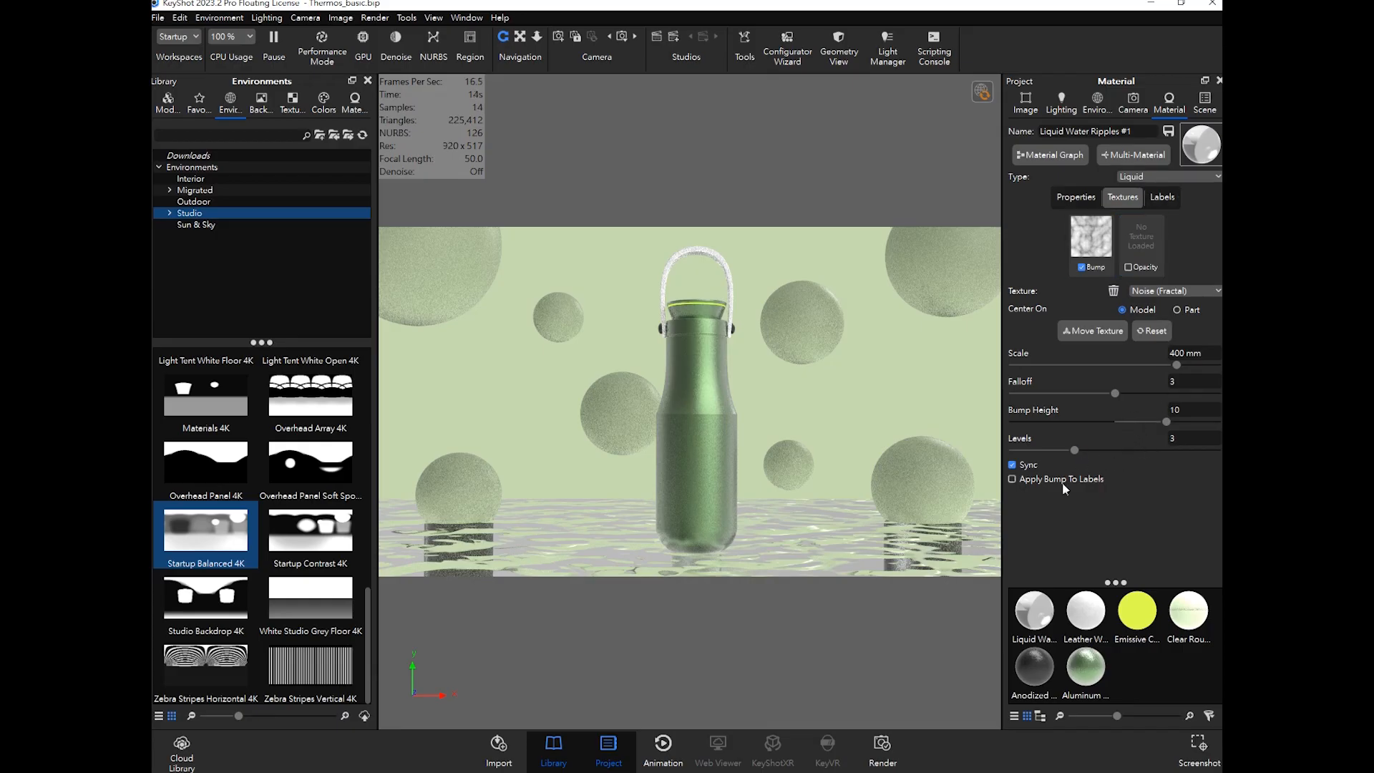
left_click(1028, 467)
left_click(1097, 102)
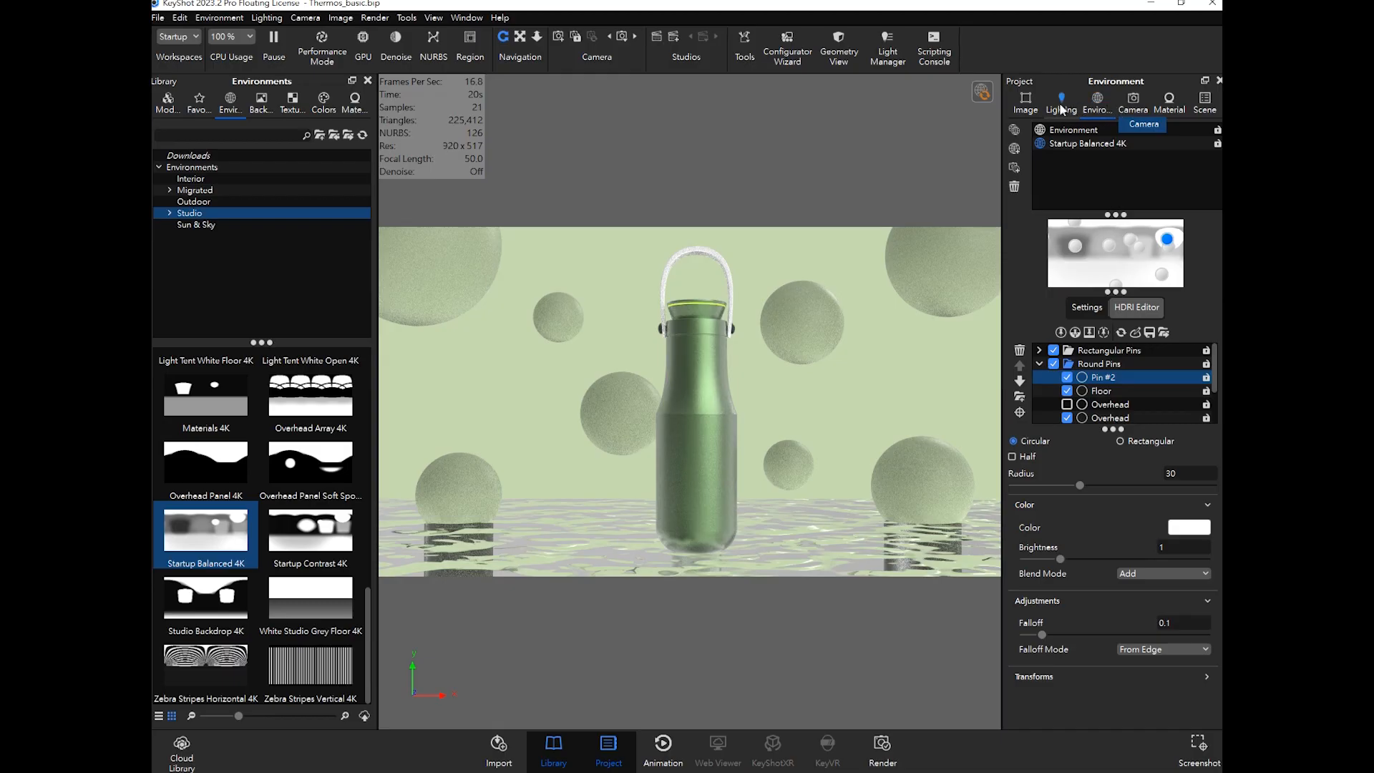
left_click(1033, 106)
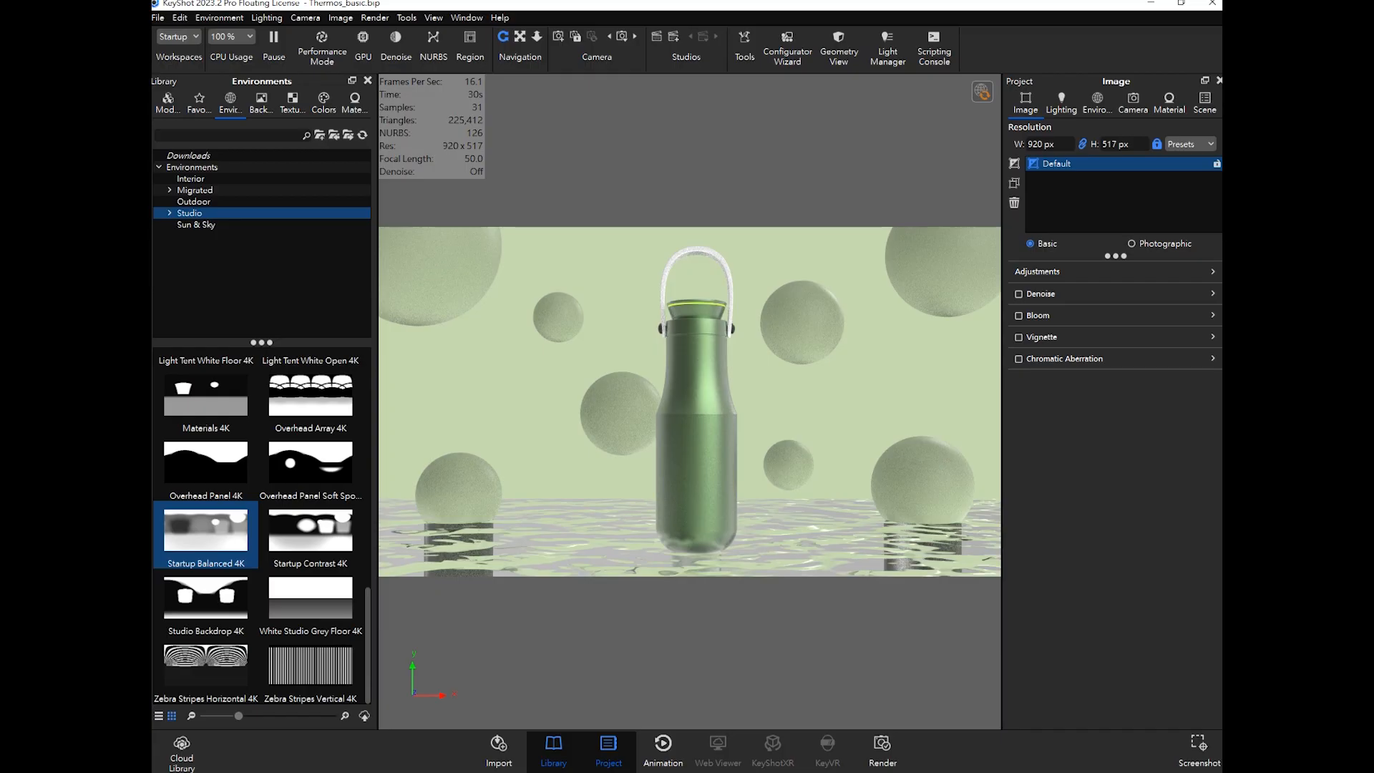
left_click(159, 19)
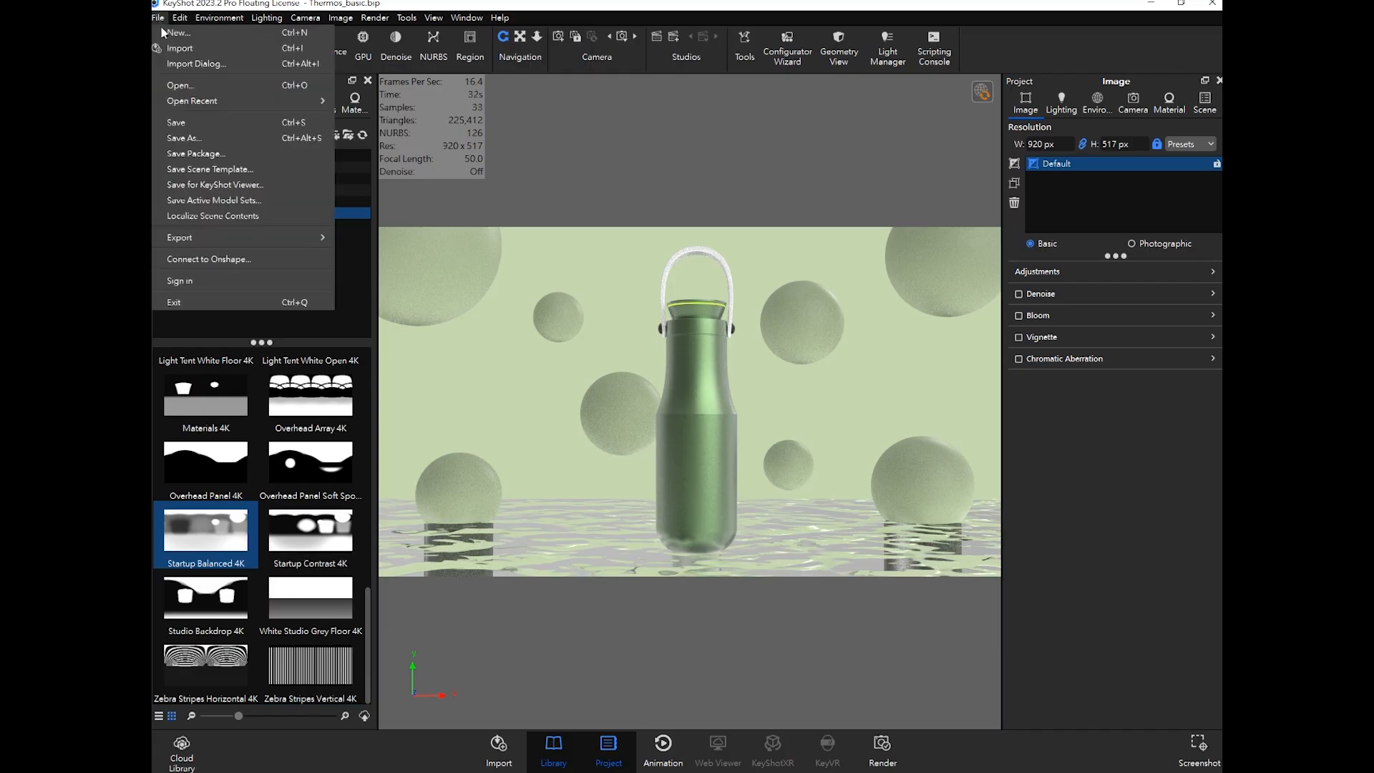
left_click(187, 123)
Step: Switch to the keyshot Render notes in Word, look through the material sections around Scratched Metal, and return to KeyShot
left_click(315, 772)
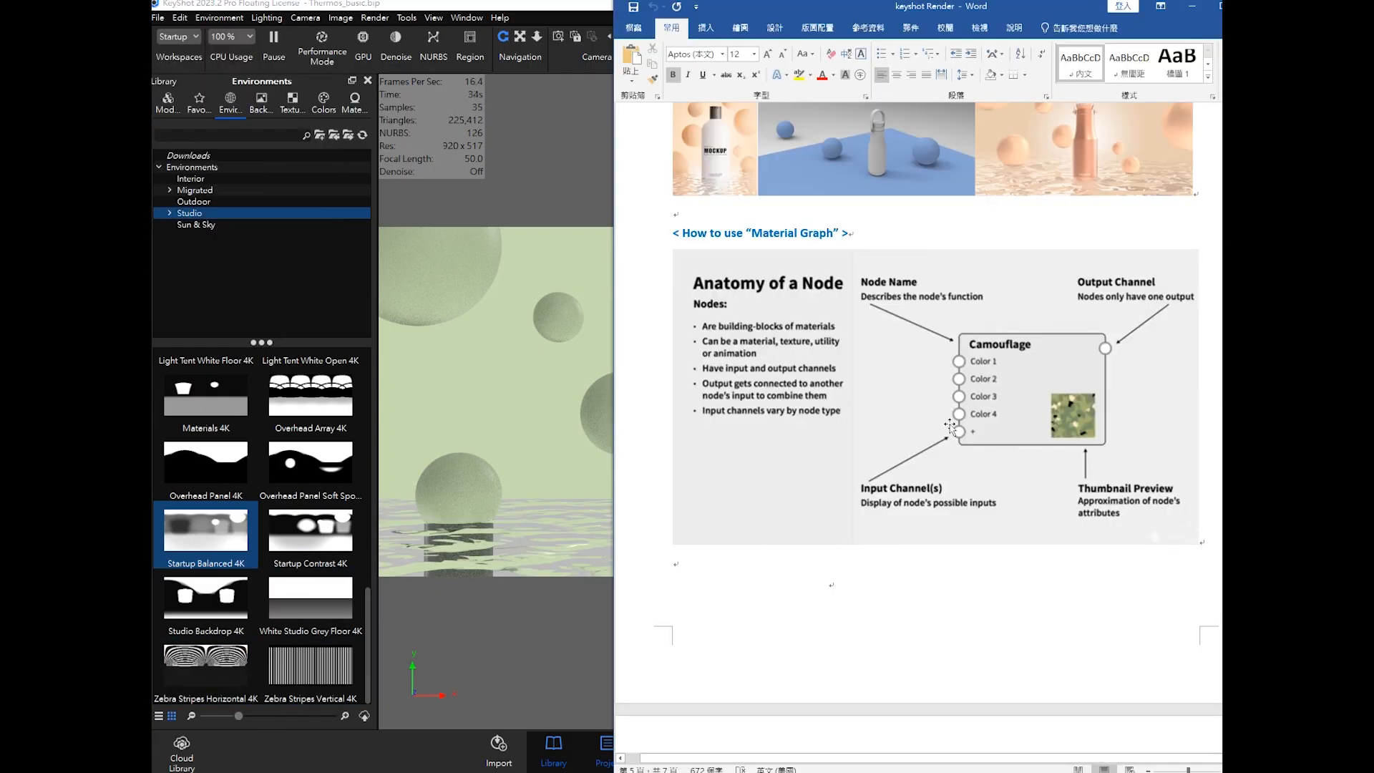
scroll(958, 443, "down", 2)
scroll(958, 444, "down", 10)
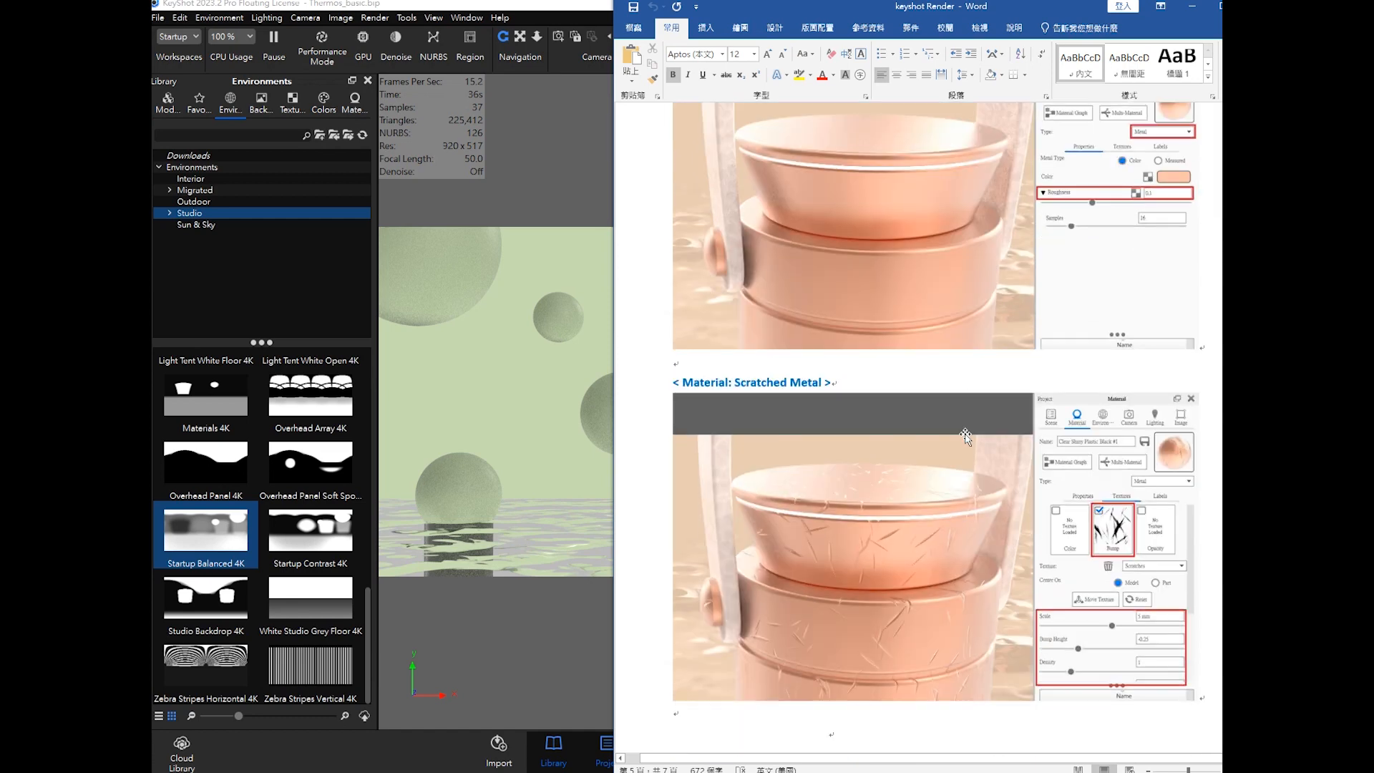
scroll(965, 436, "down", 5)
scroll(965, 437, "up", 6)
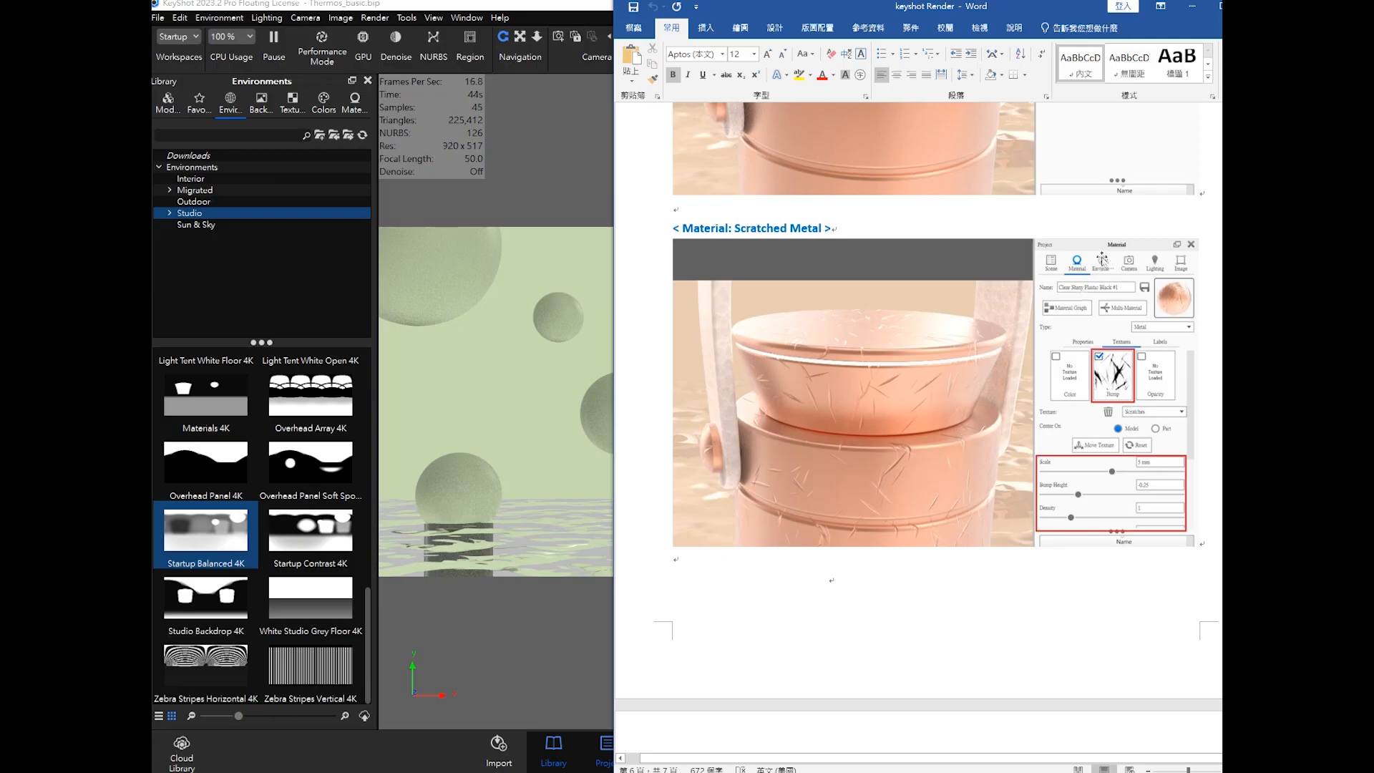
scroll(1056, 313, "down", 2)
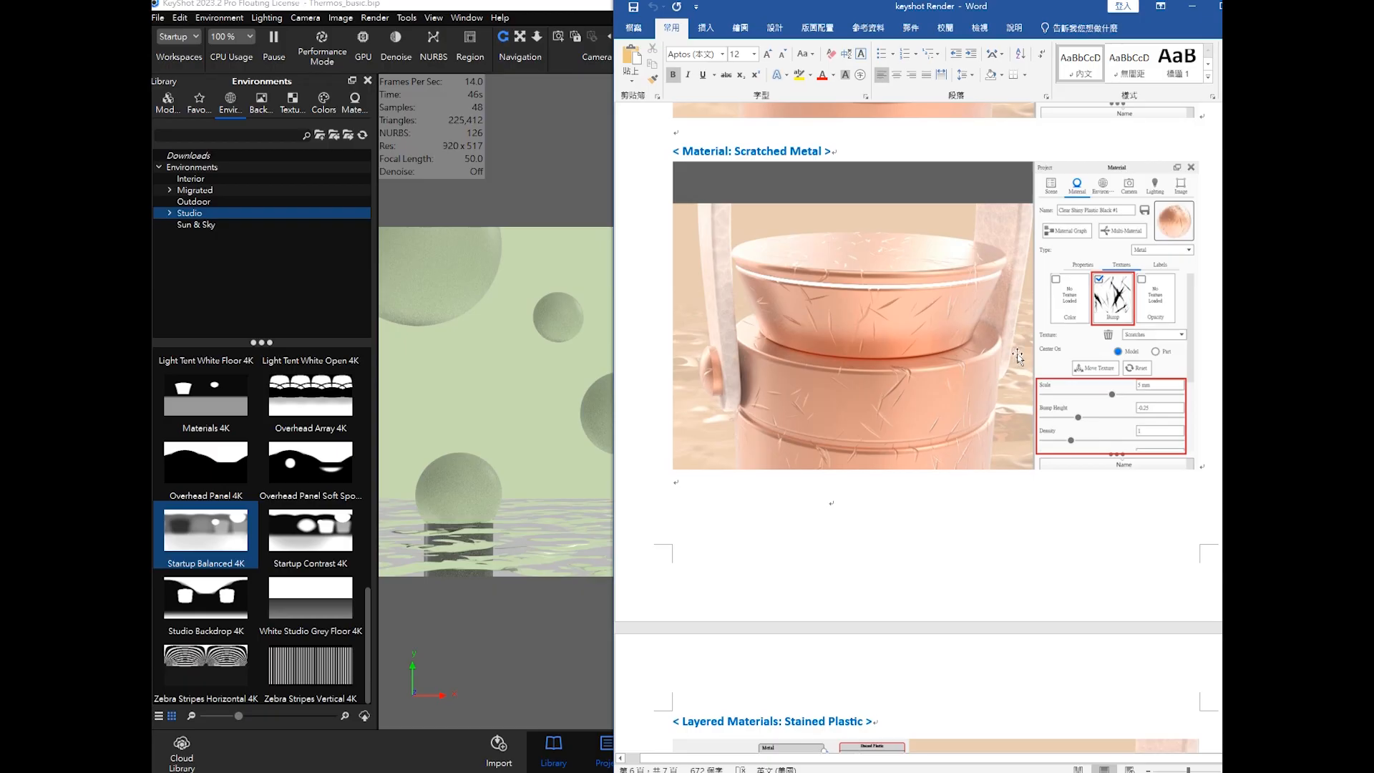
scroll(1056, 313, "up", 3)
left_click(1191, 9)
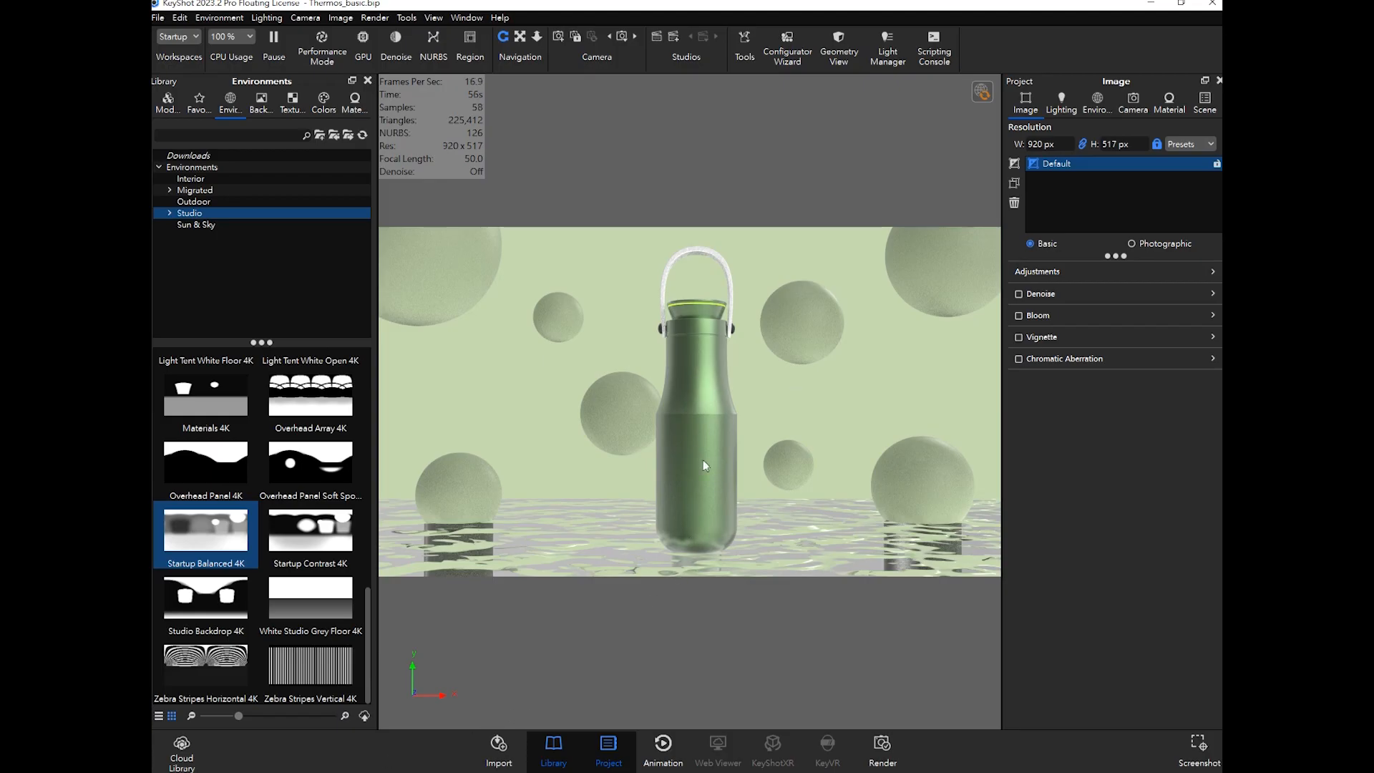
Step: Reopen the Word notes, compare the Matte Metal example with the Scratched Metal bump texture settings, and return to KeyShot
left_click(299, 771)
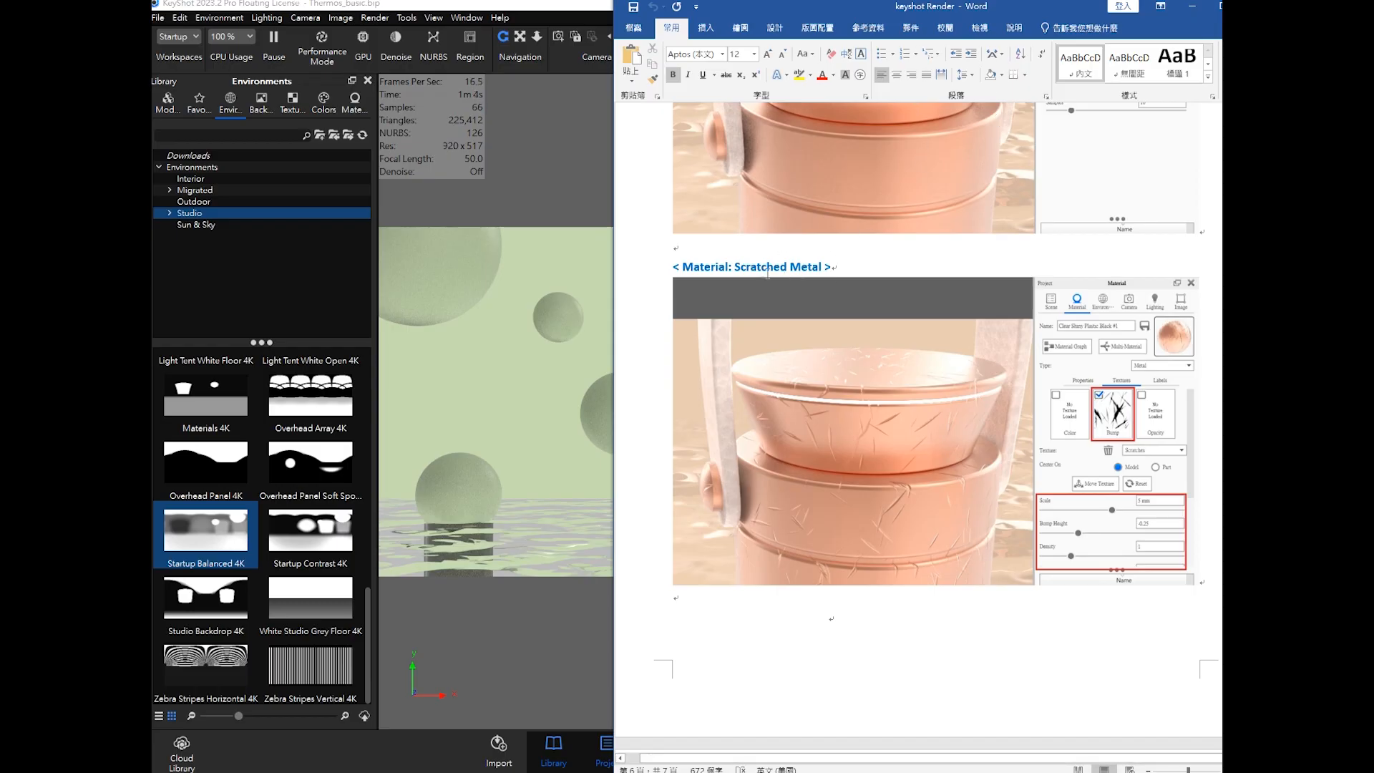
left_click_drag(736, 268, 828, 267)
left_click(835, 266)
scroll(837, 266, "up", 6)
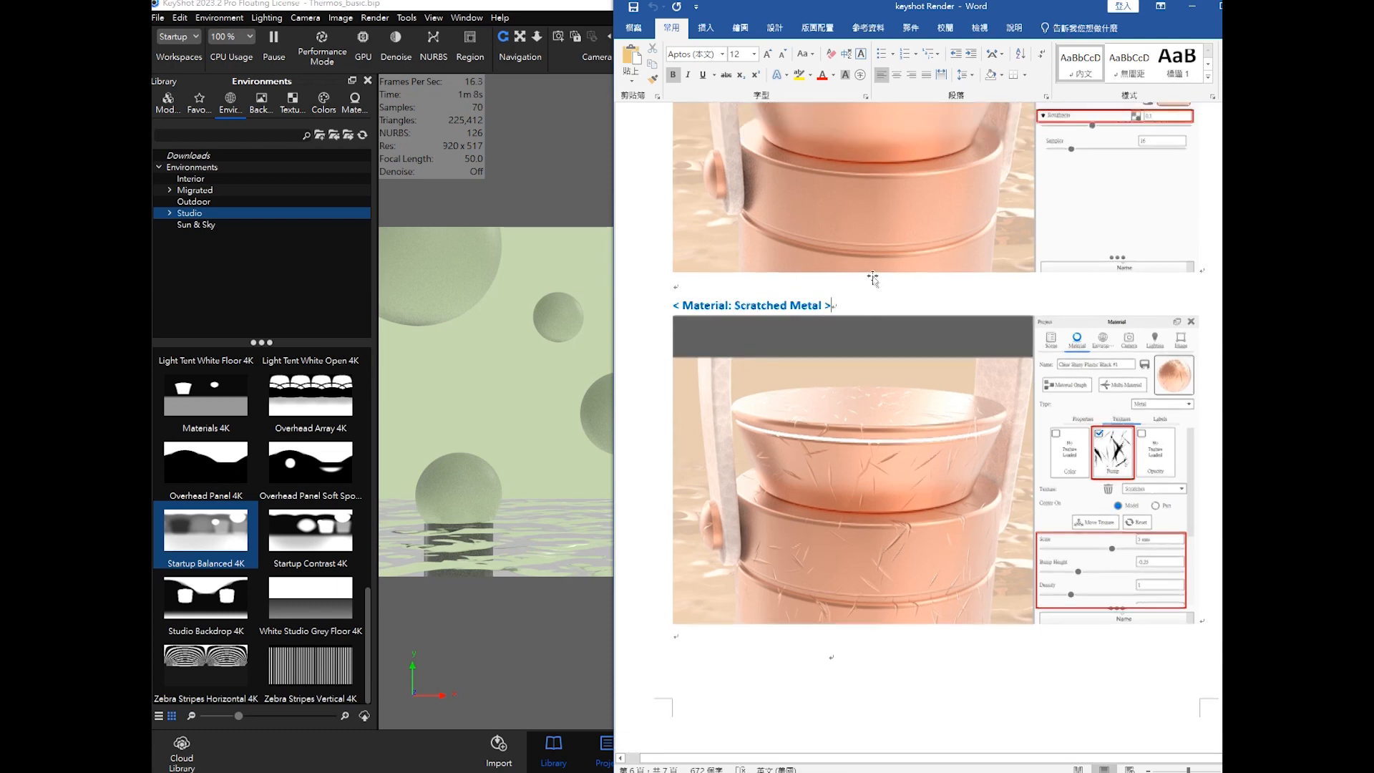
left_click_drag(738, 146, 807, 147)
key("Right")
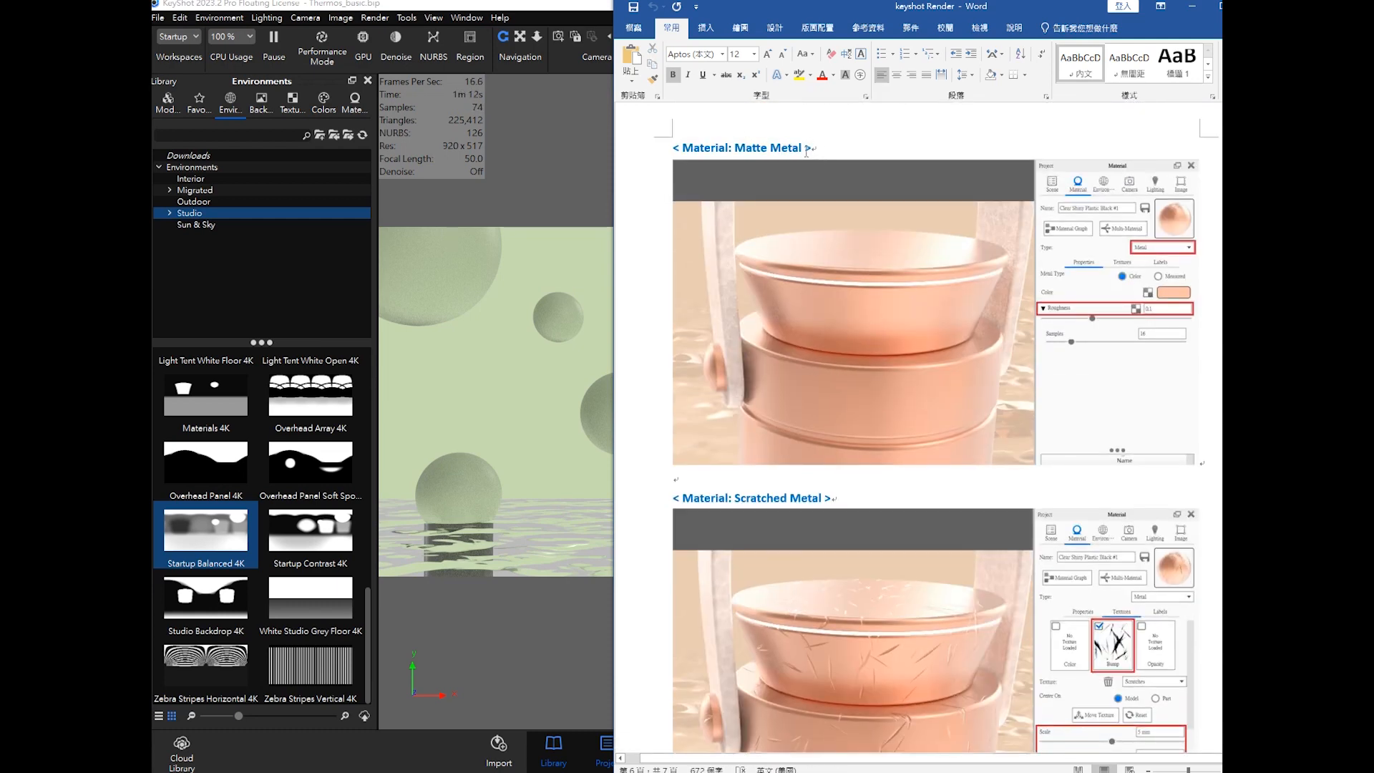
scroll(890, 307, "down", 4)
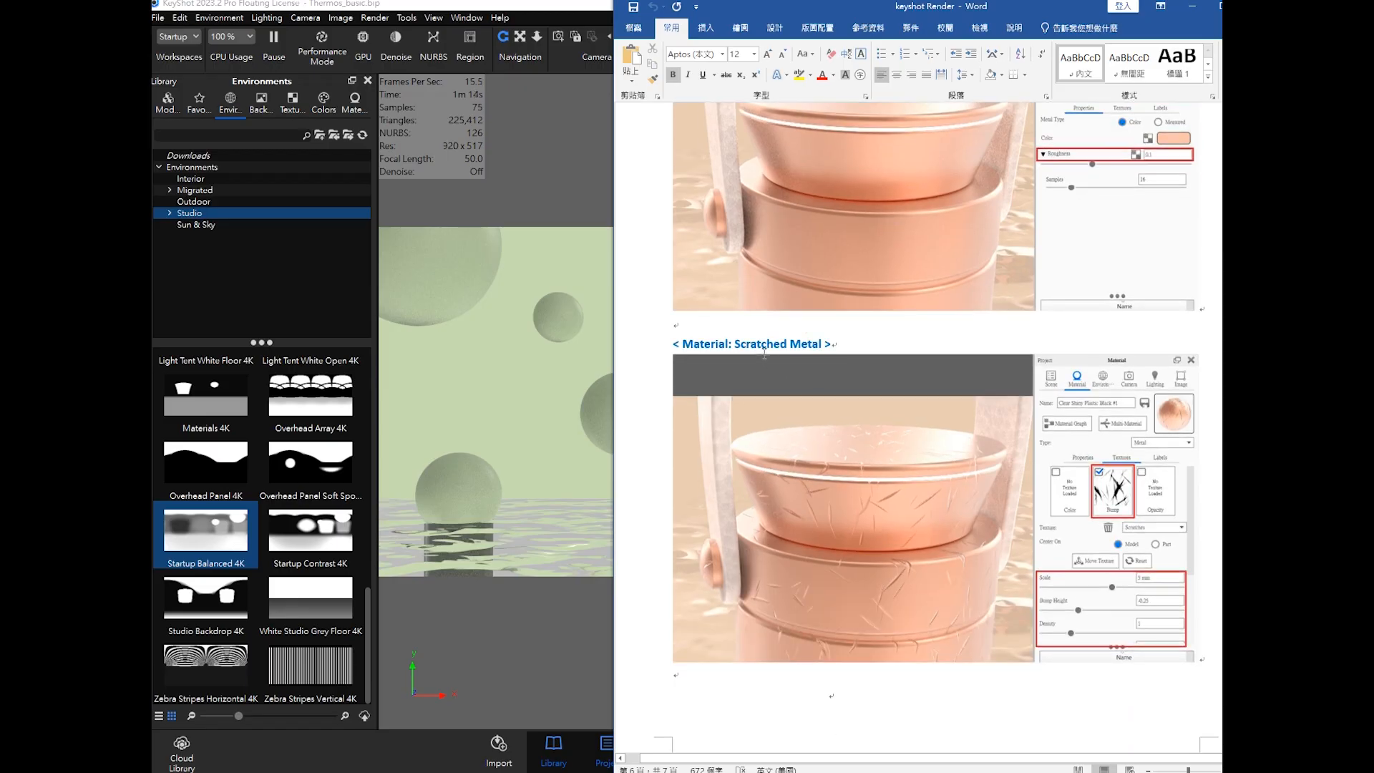
left_click_drag(737, 344, 786, 344)
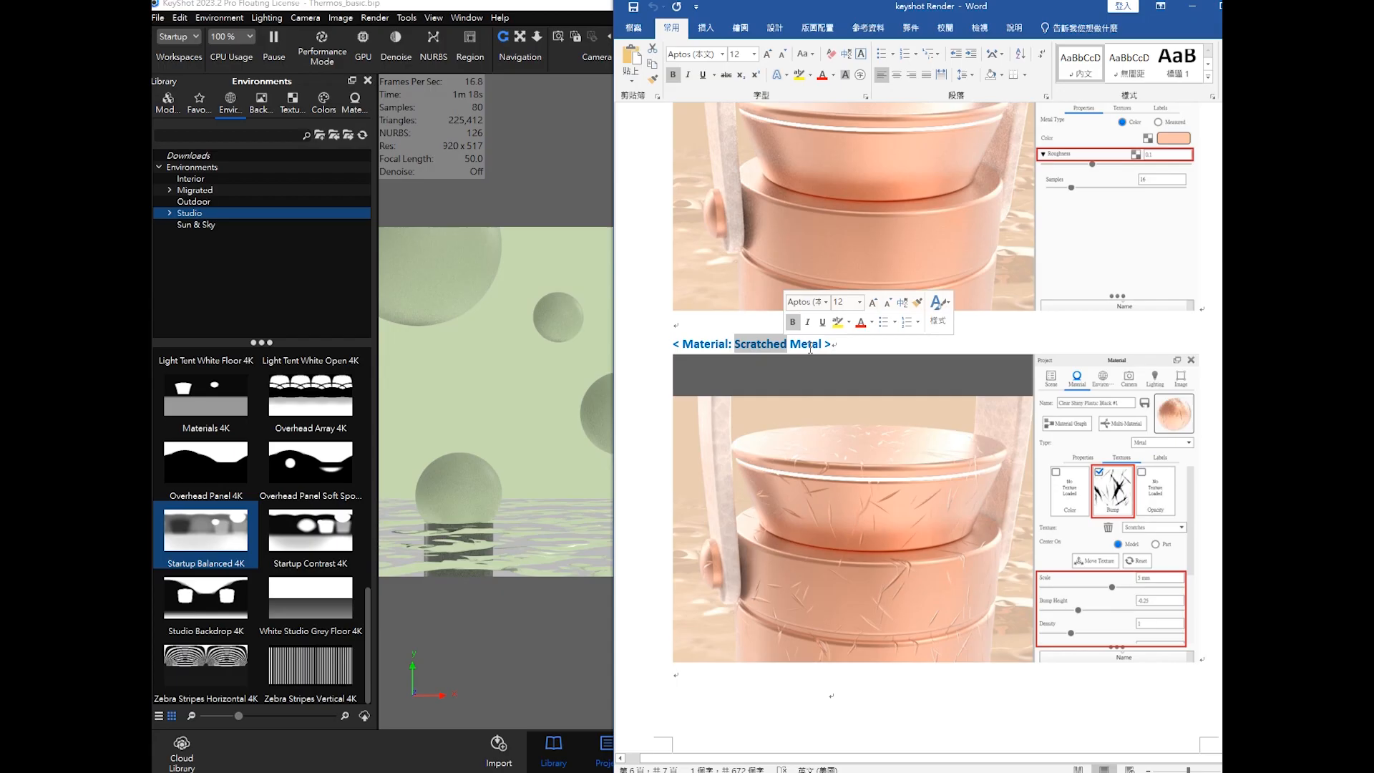
left_click(841, 346)
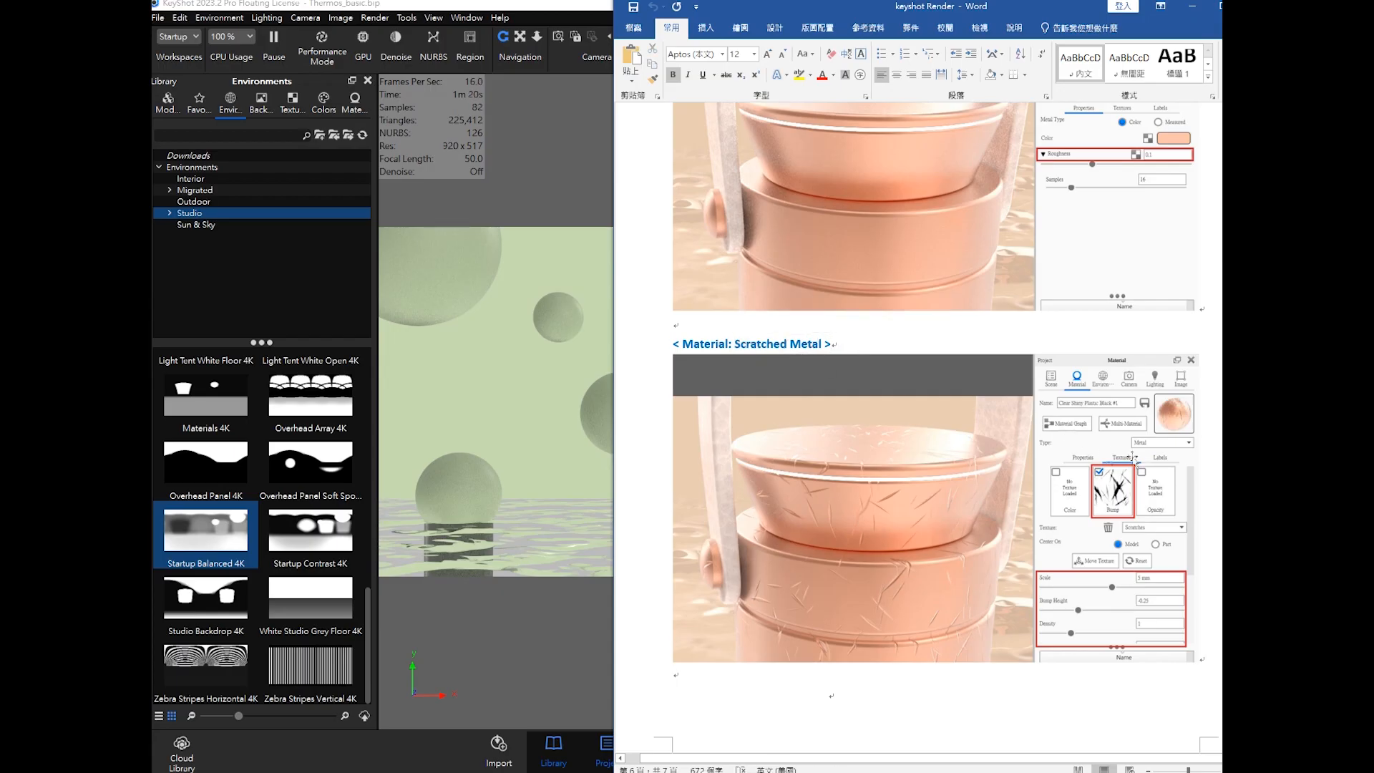
left_click(1189, 7)
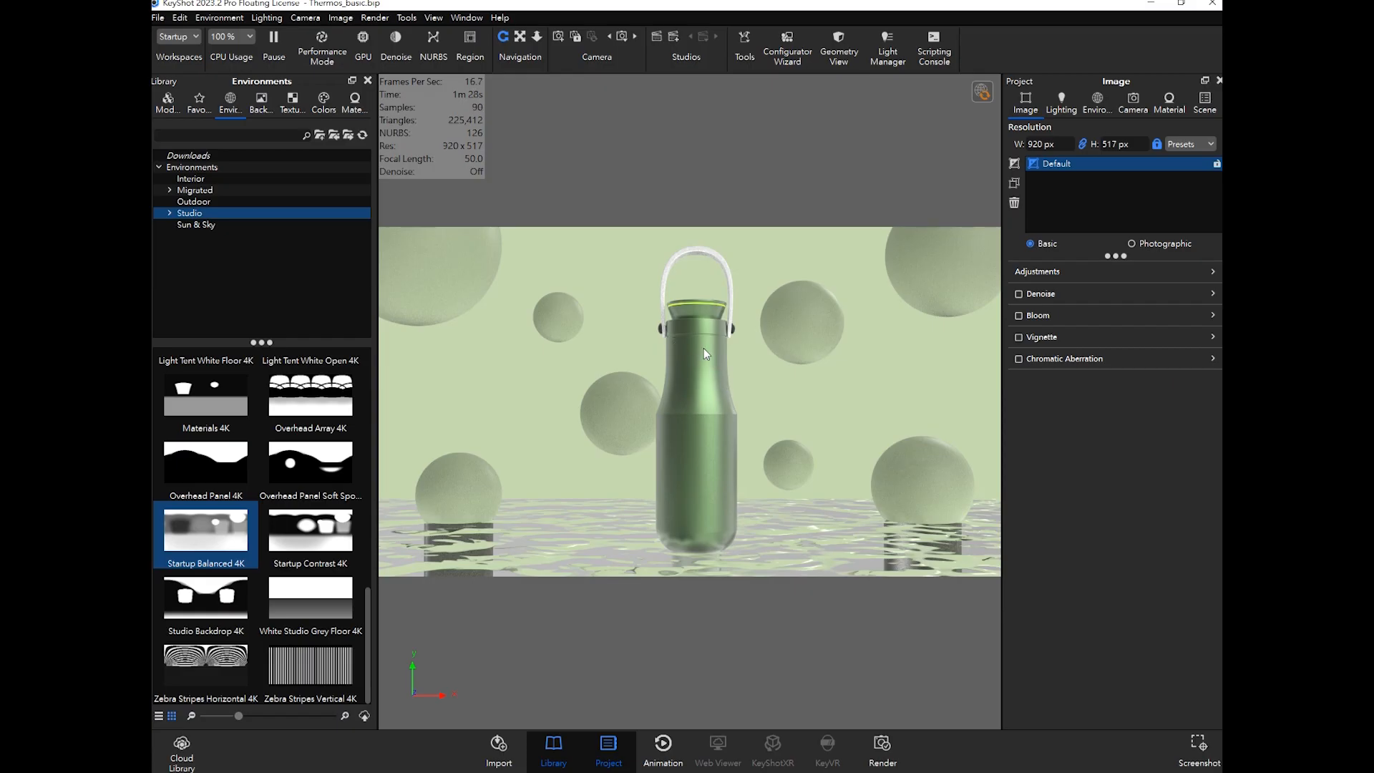
Step: Turn the bottle's Aluminum Polished #2 material into a multi-material, duplicate its sub-material, and select the copy
double_click(703, 347)
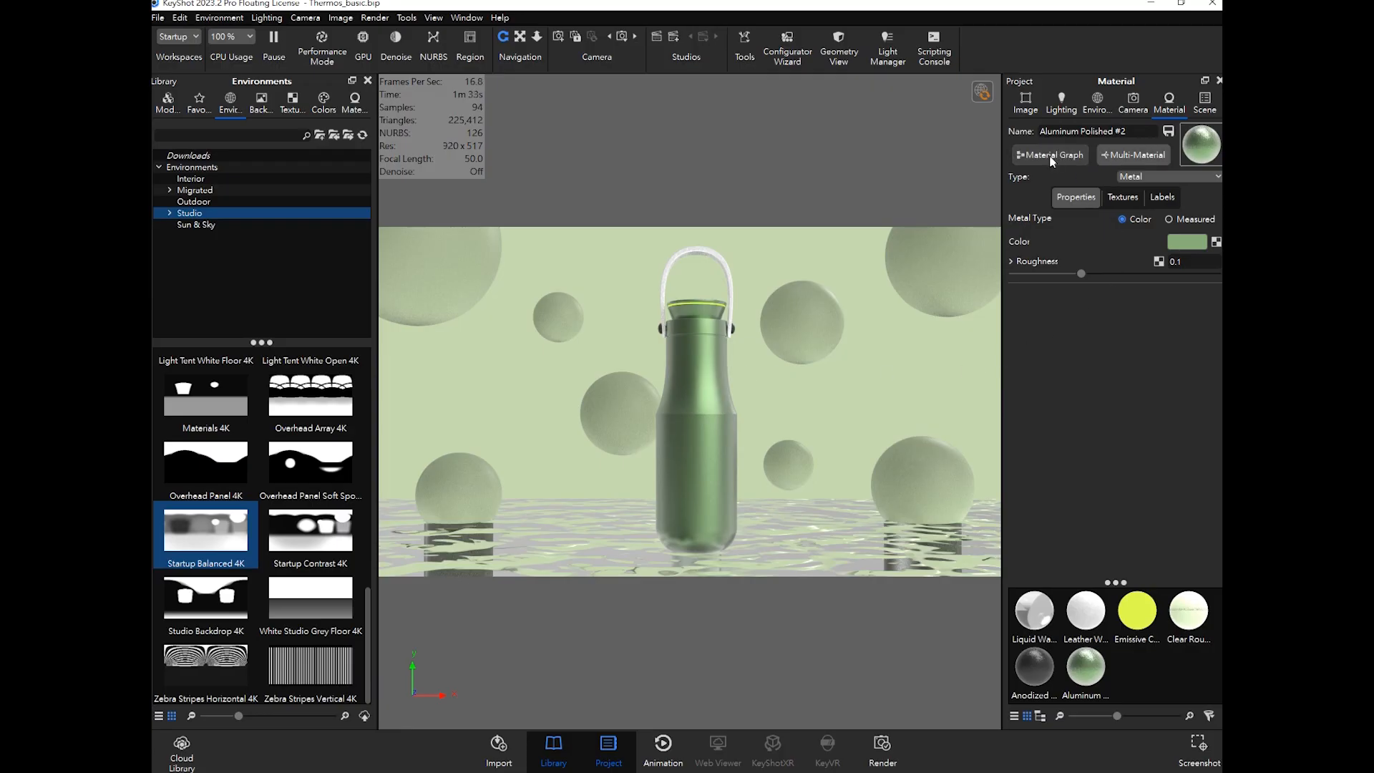
left_click(1122, 159)
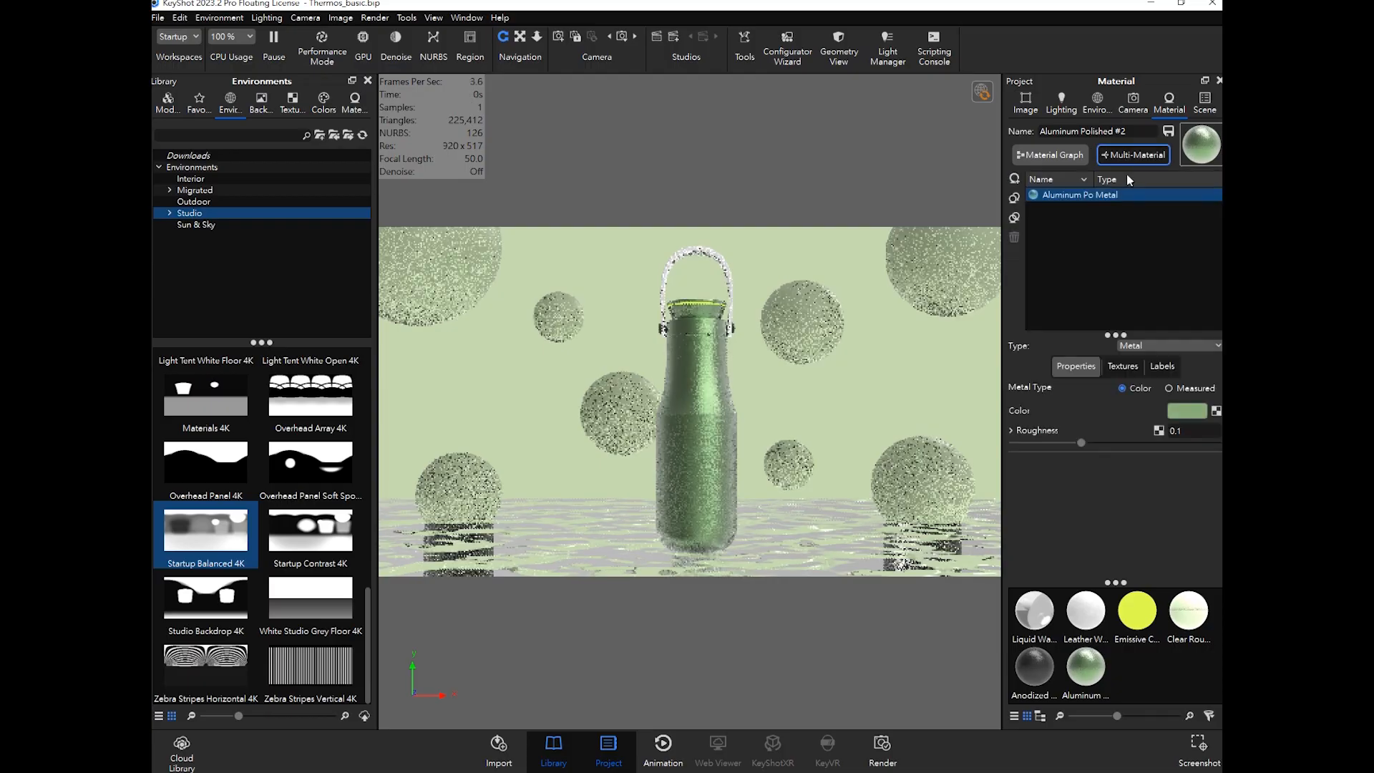
double_click(1039, 196)
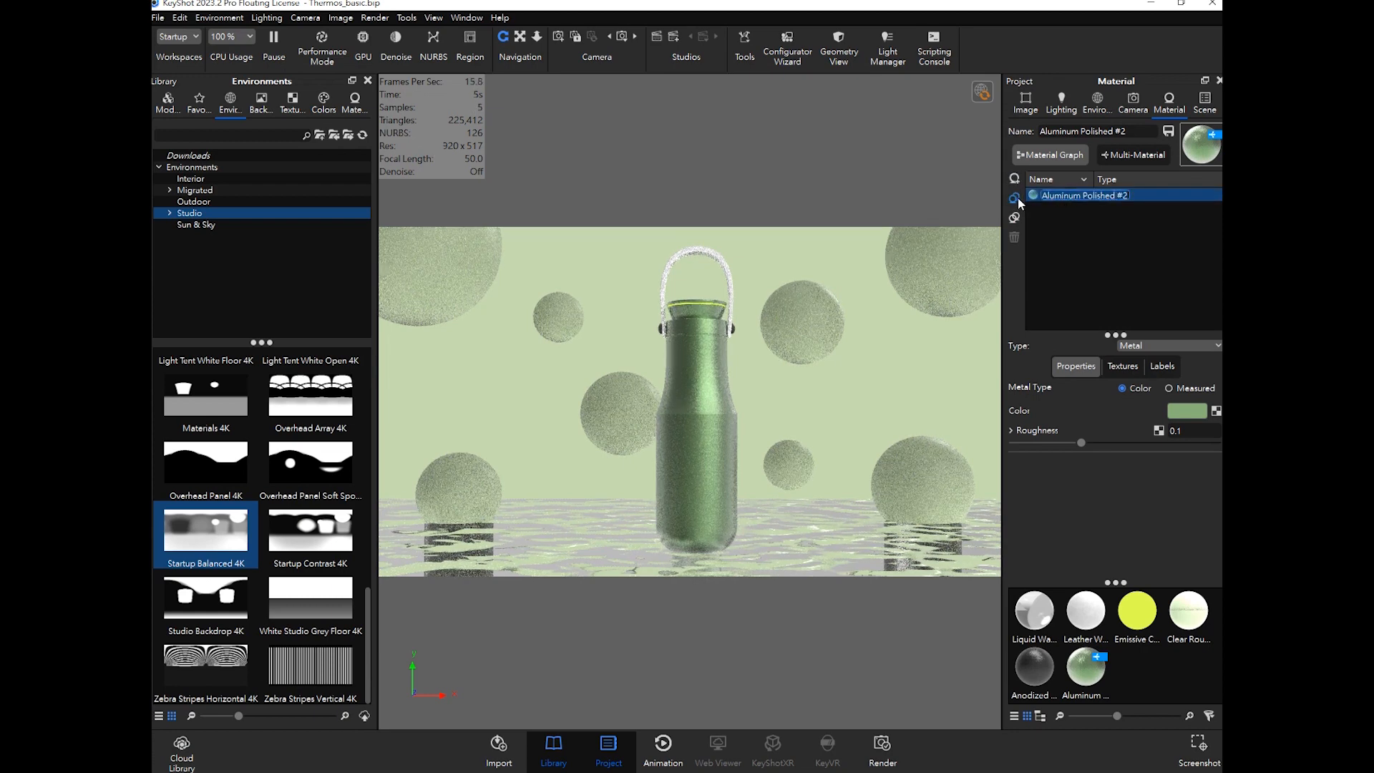
left_click(1019, 203)
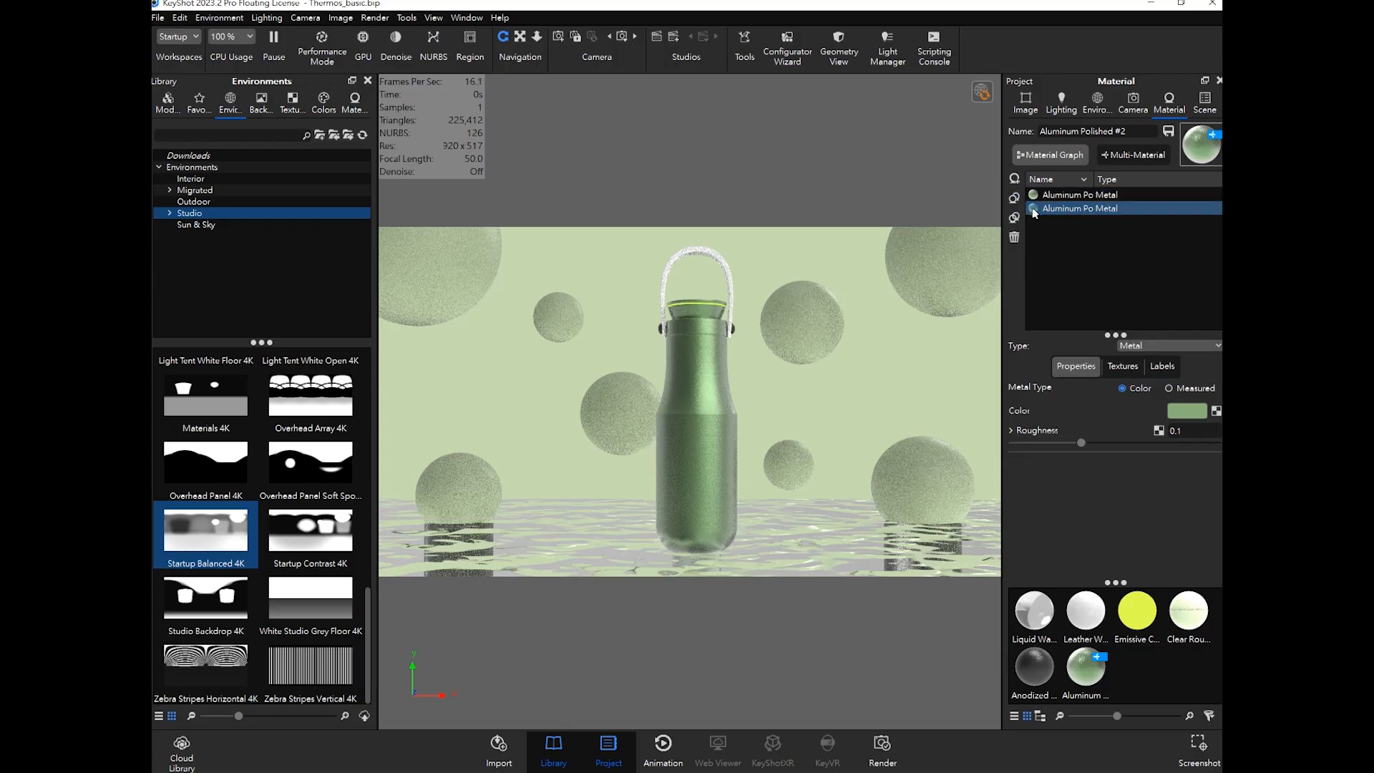
left_click(1145, 214)
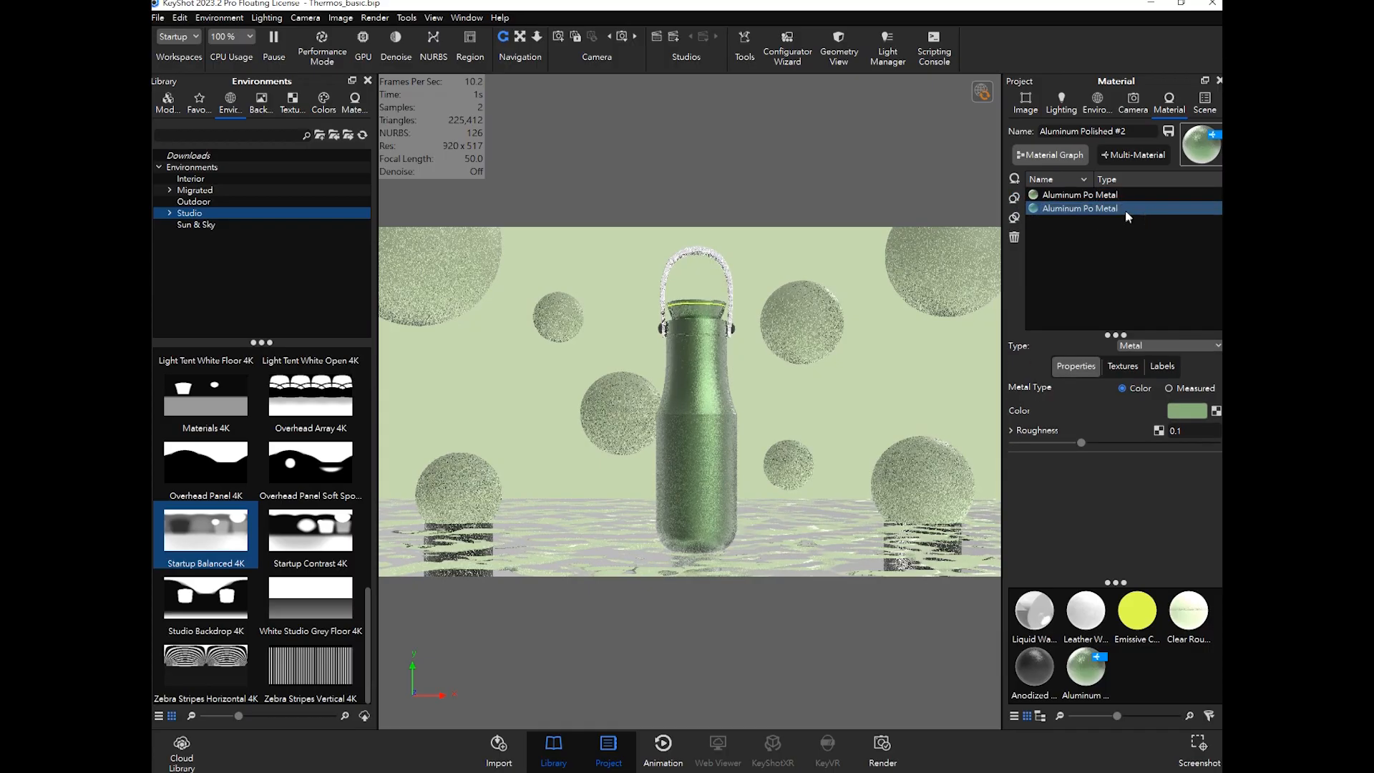
Step: Compare the bottle's two sub-materials by switching between them in the viewport, ending on the duplicated one
left_click(1070, 197, "shift")
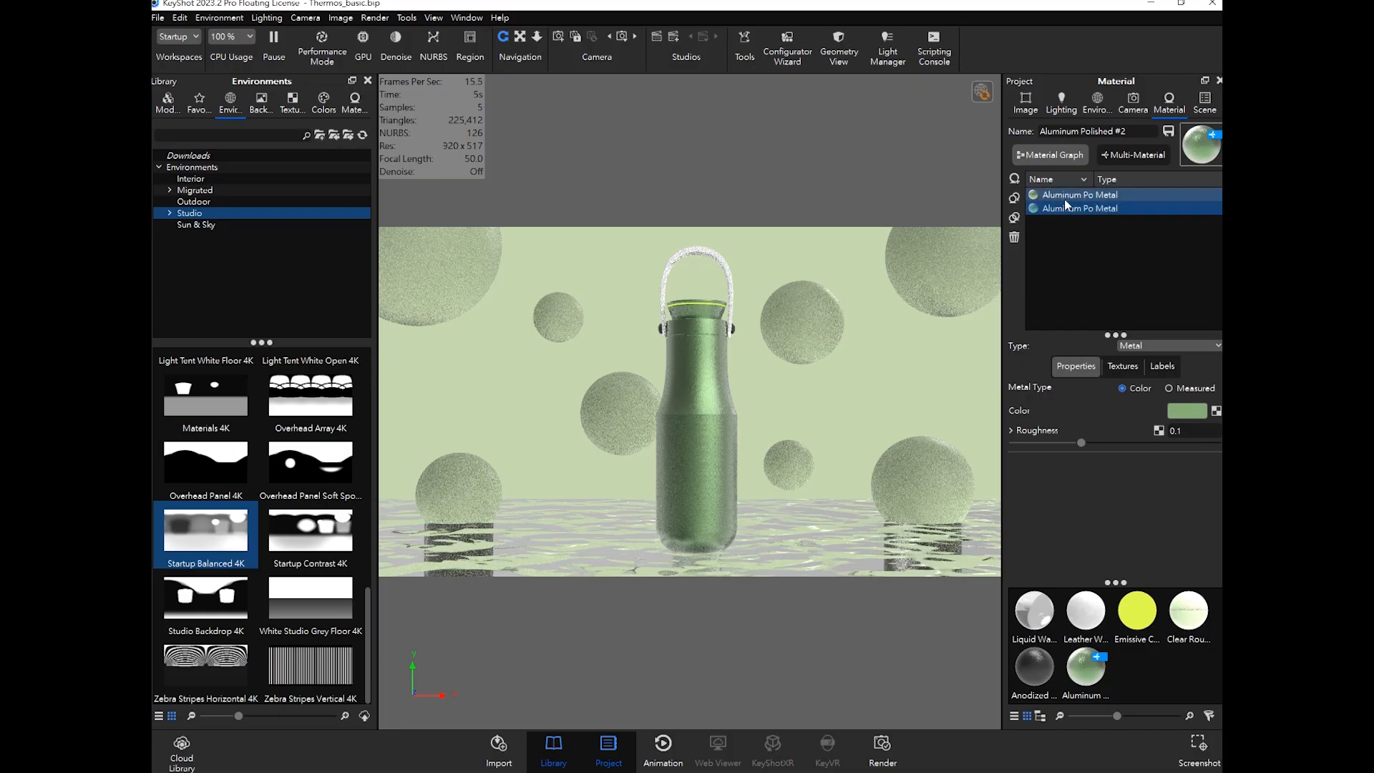
left_click(1066, 212)
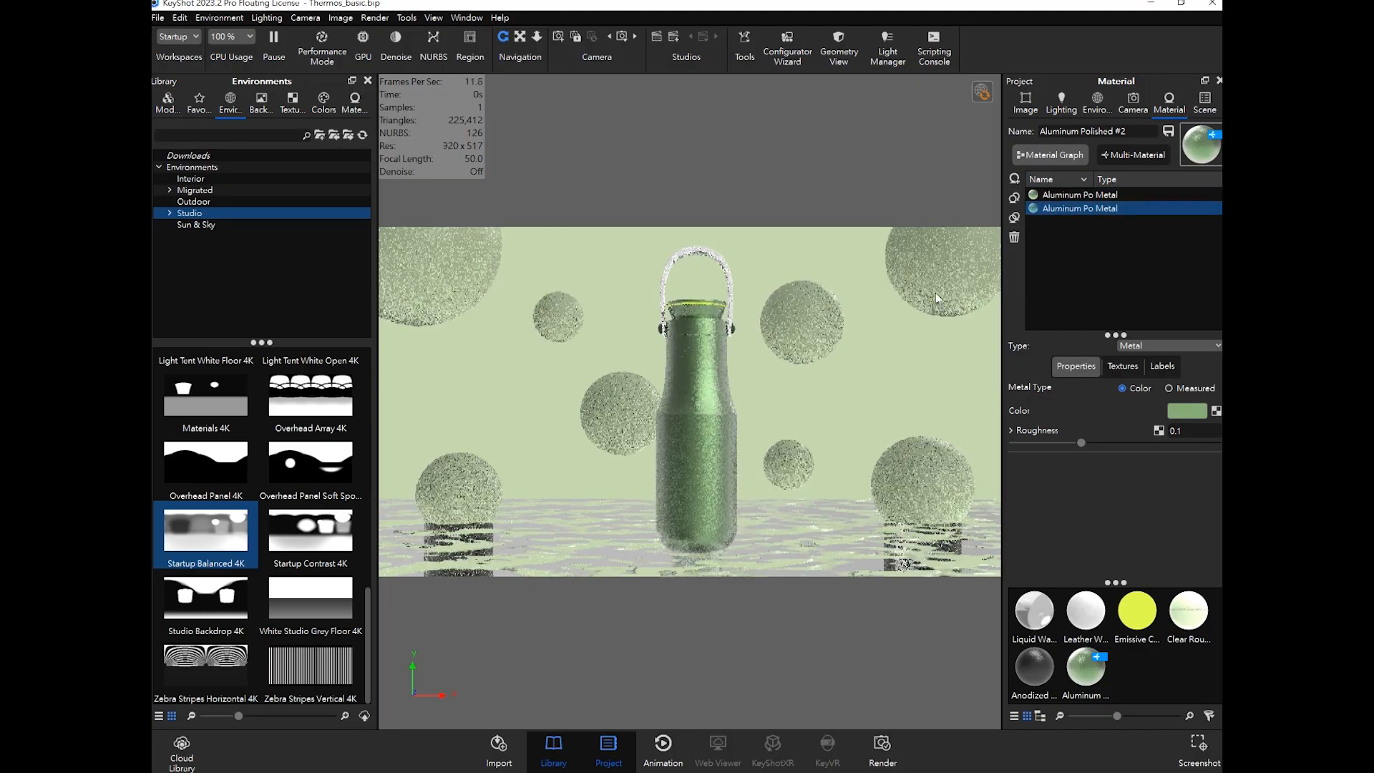
left_click(1074, 196, "shift")
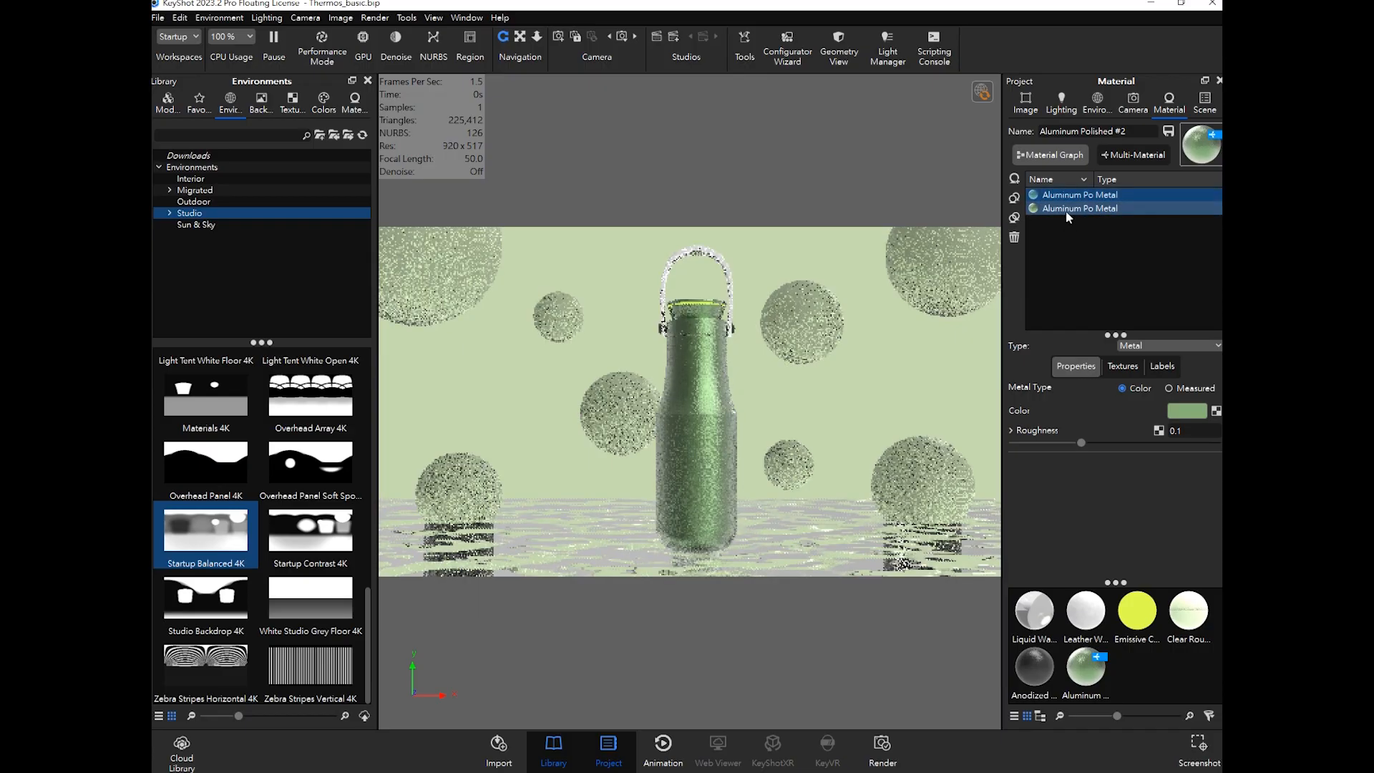
left_click(1074, 212)
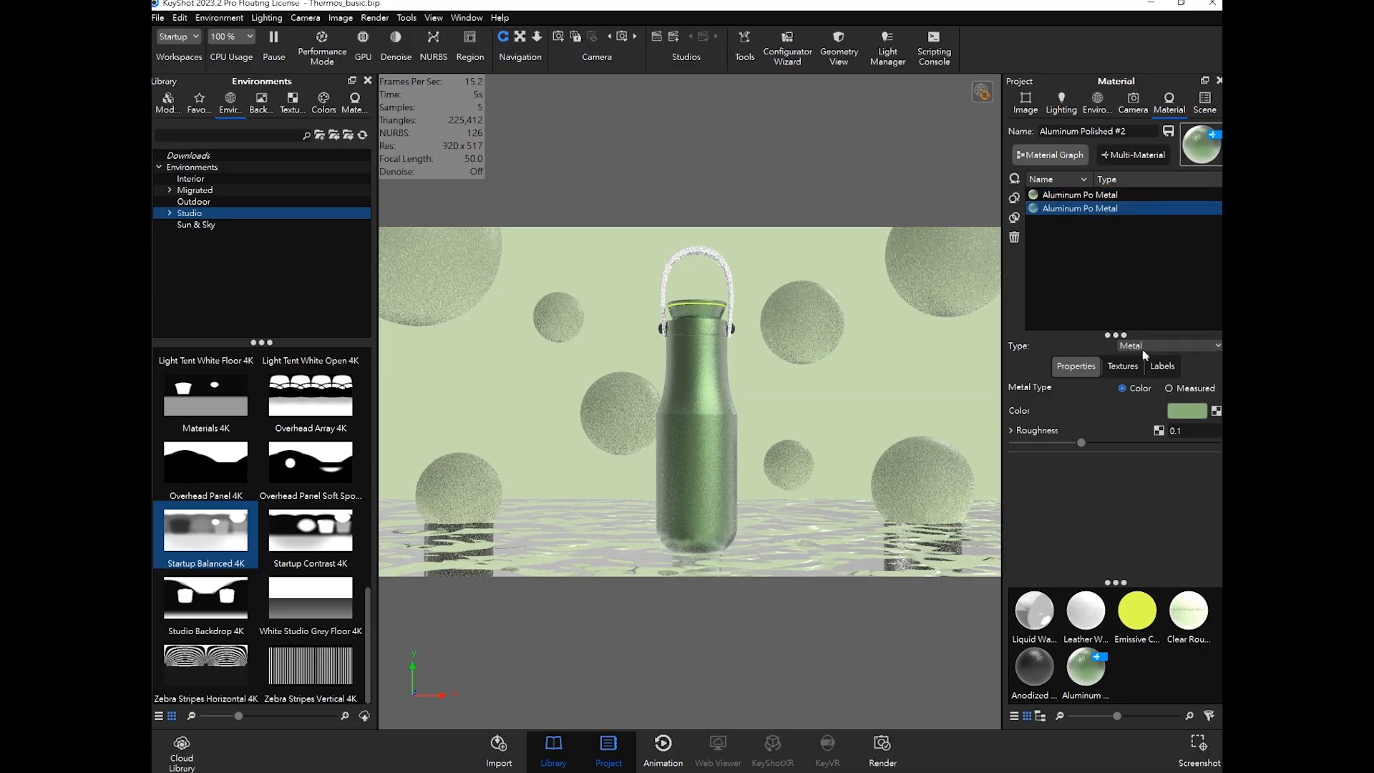
left_click(1081, 195, "ctrl")
left_click(1080, 196, "ctrl")
Step: Open the material graph for Aluminum Polished #2 and move the lower Metal node slightly closer to its Material node
left_click(1055, 156)
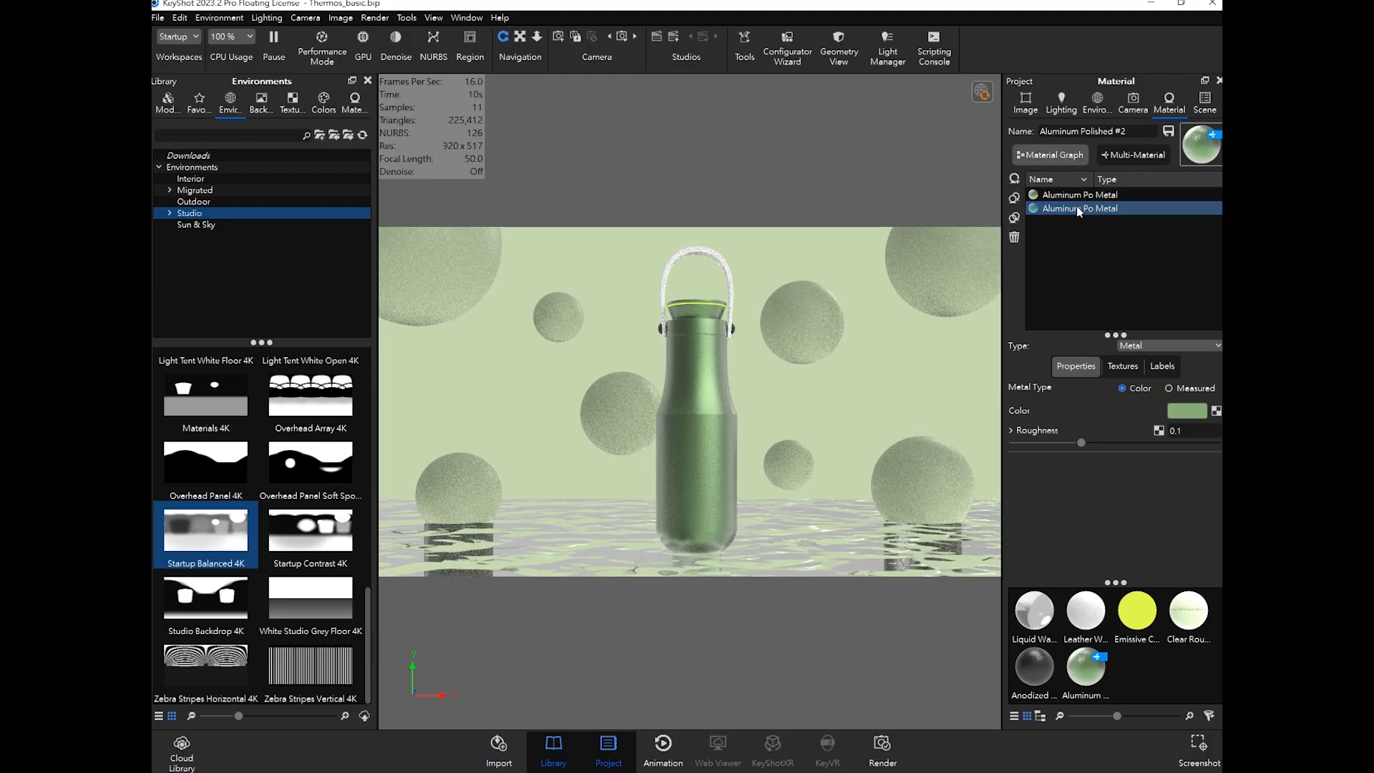
left_click(1050, 154)
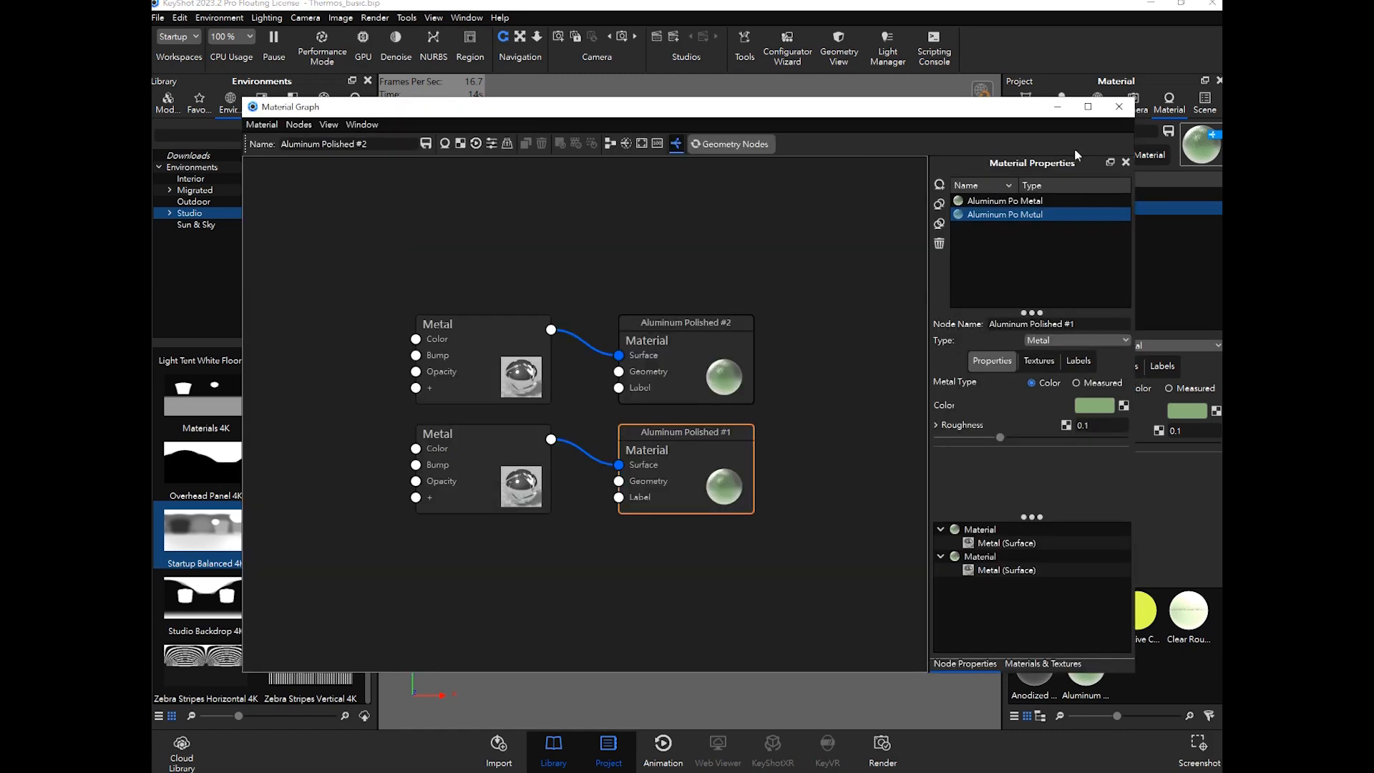
scroll(605, 409, "up", 1)
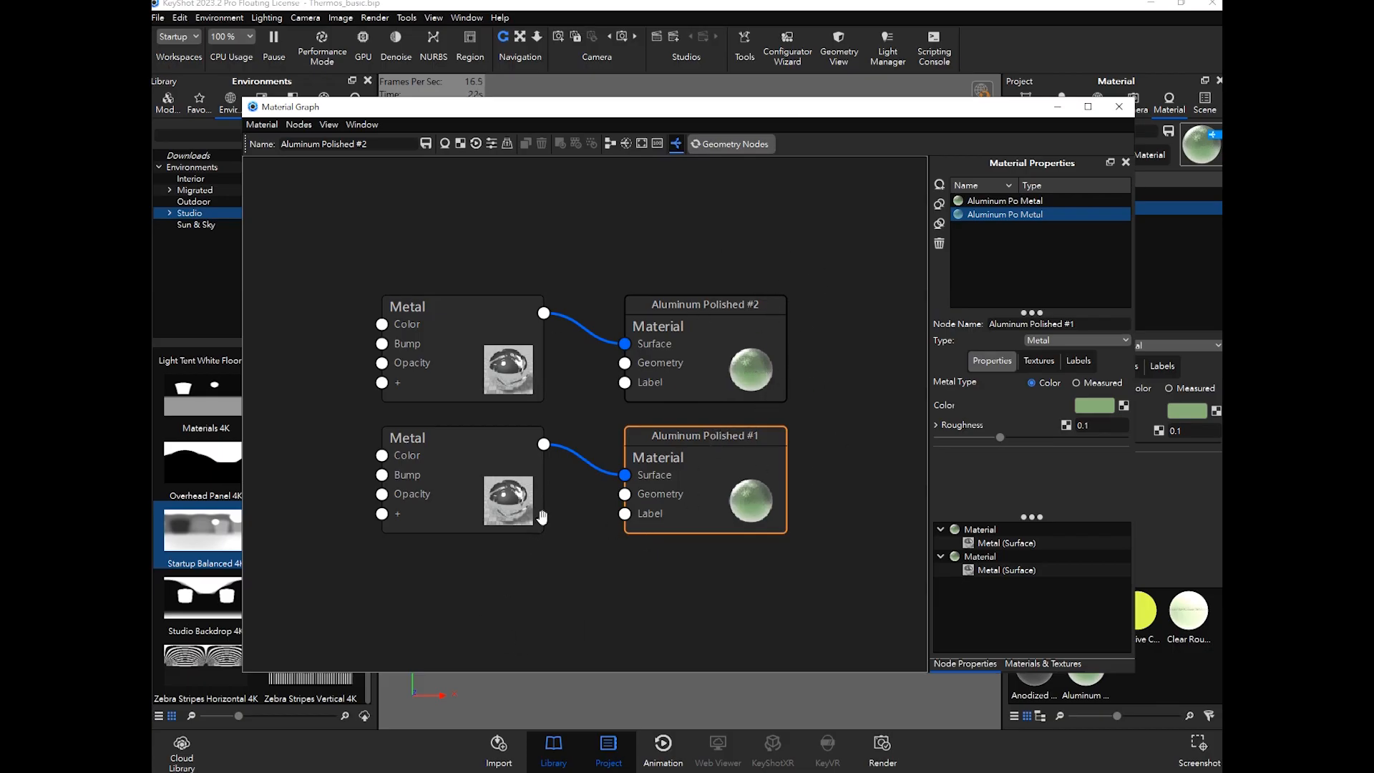
left_click_drag(464, 466, 484, 462)
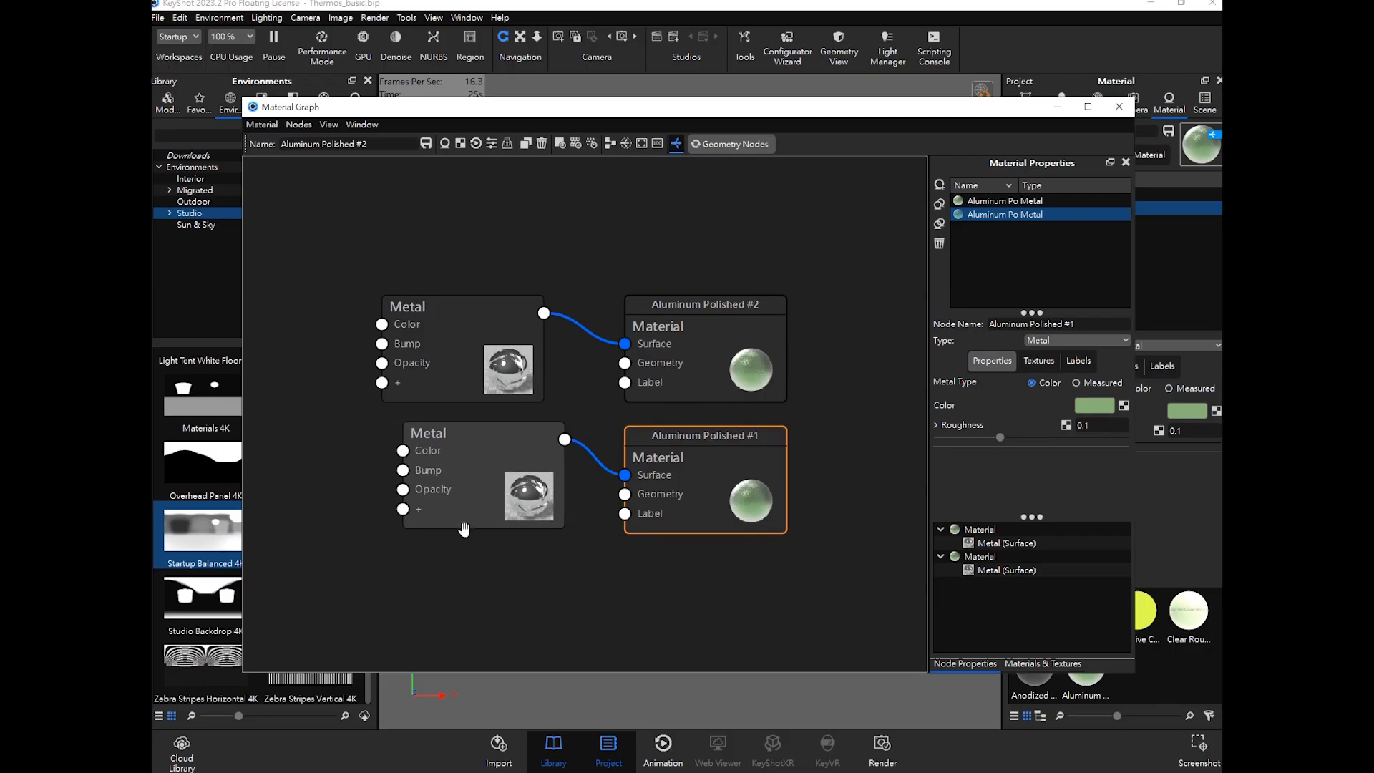
left_click(473, 569)
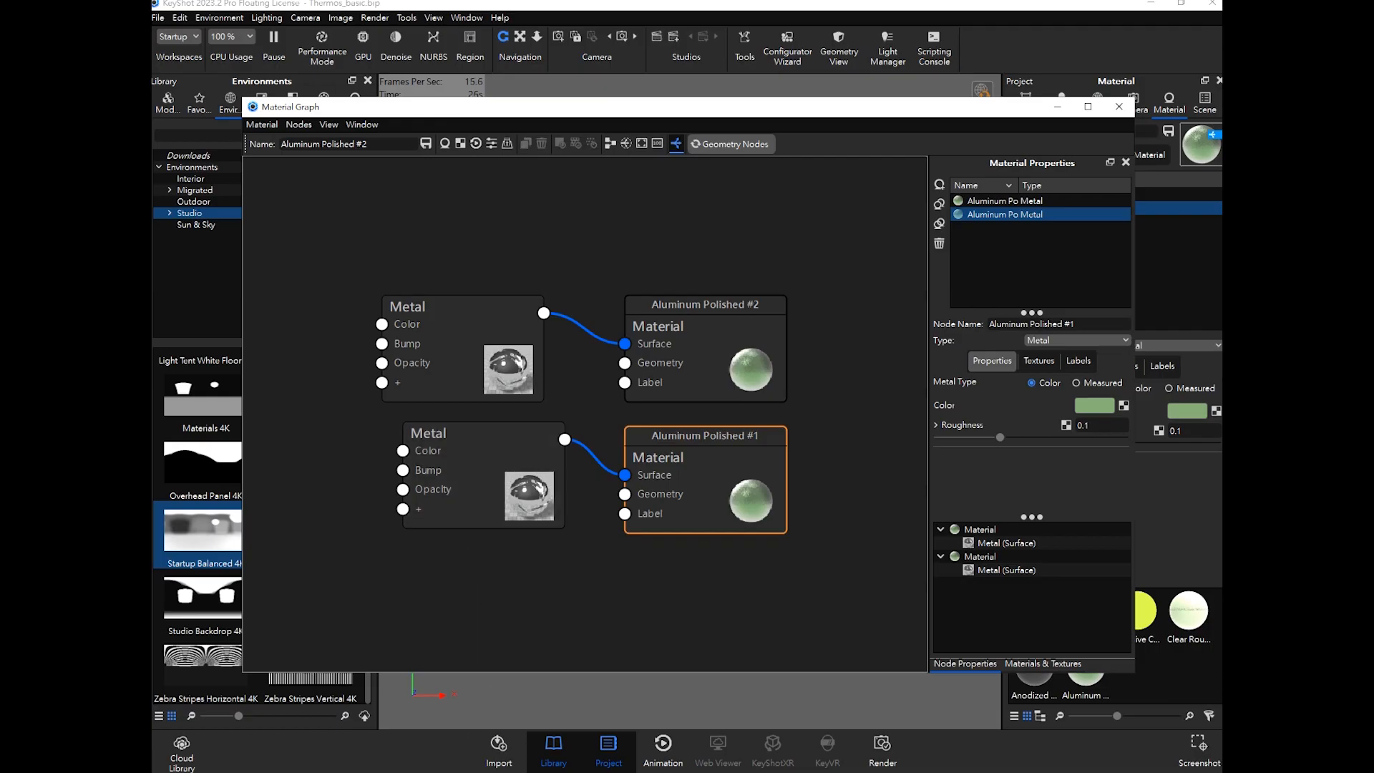
Step: Check the Scratched Metal section of the keyshot Render notes in Word and return to the KeyShot material graph
left_click(598, 771)
scroll(985, 493, "down", 1)
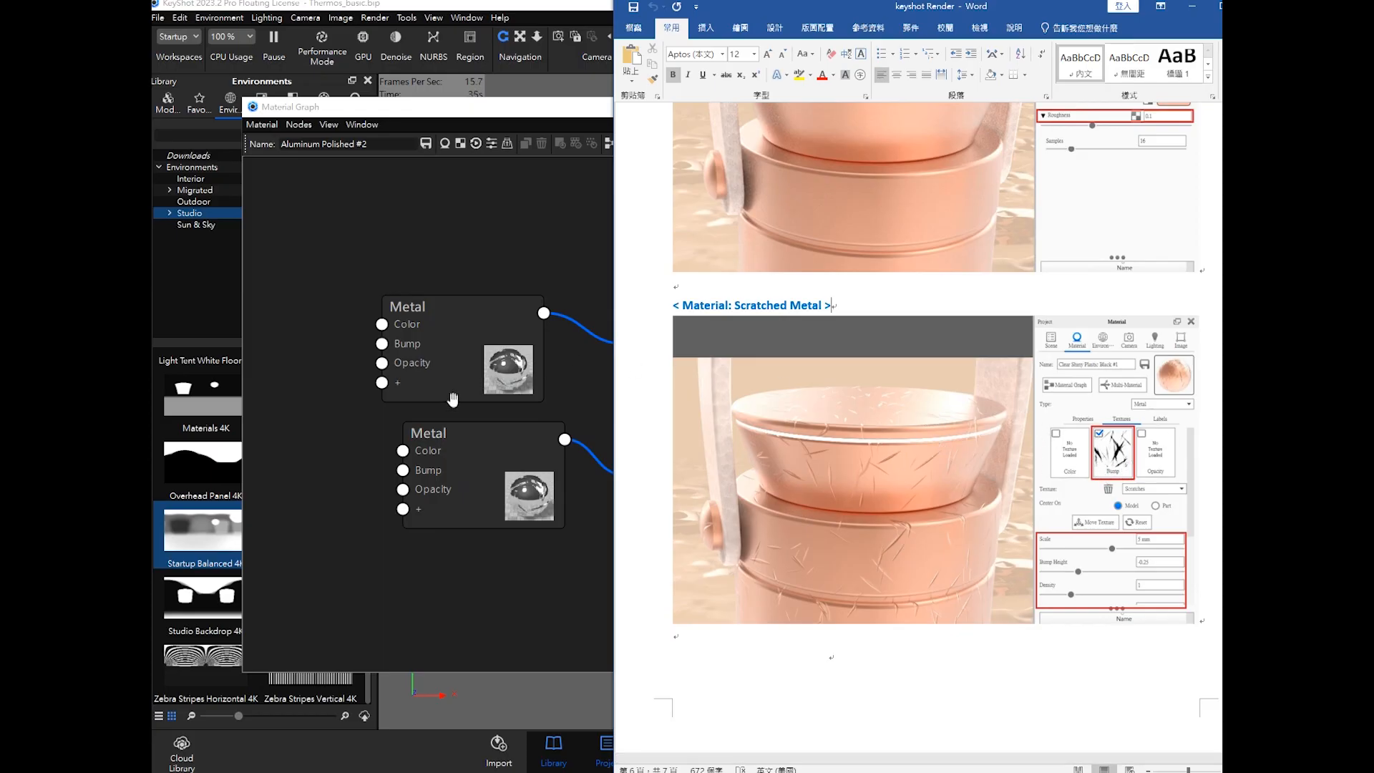
left_click(353, 430)
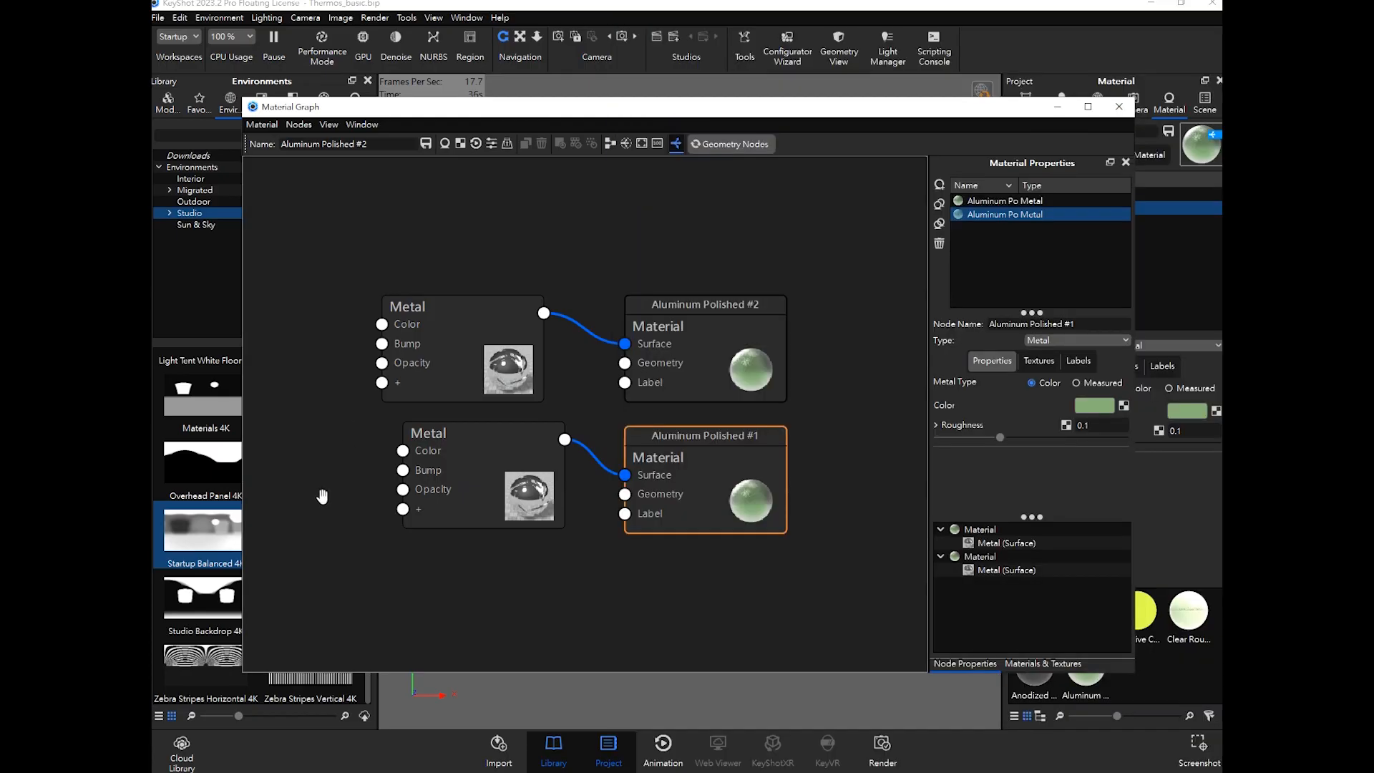
Step: Add a Scratches texture node to the material graph and place it beside the inputs of the lower Metal node
right_click(313, 435)
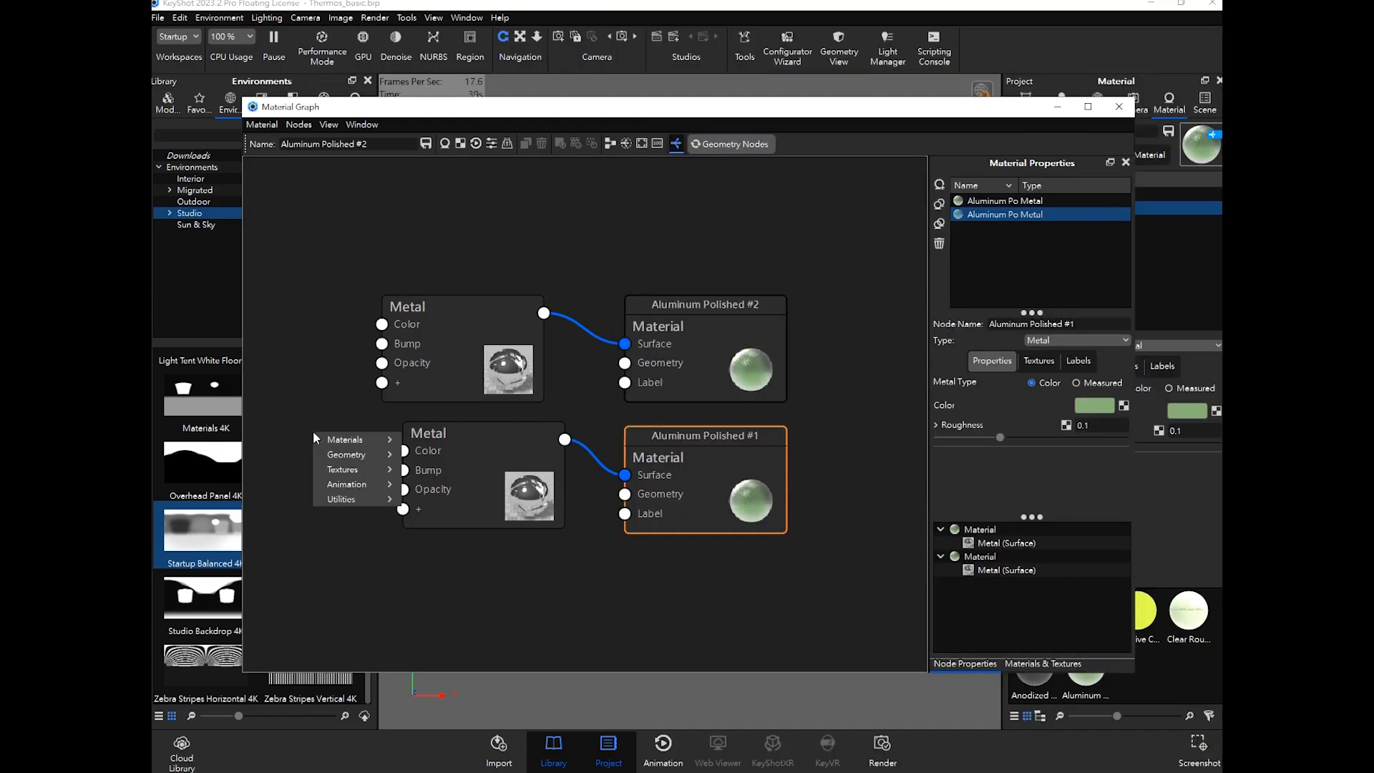
mouse_move(369, 457)
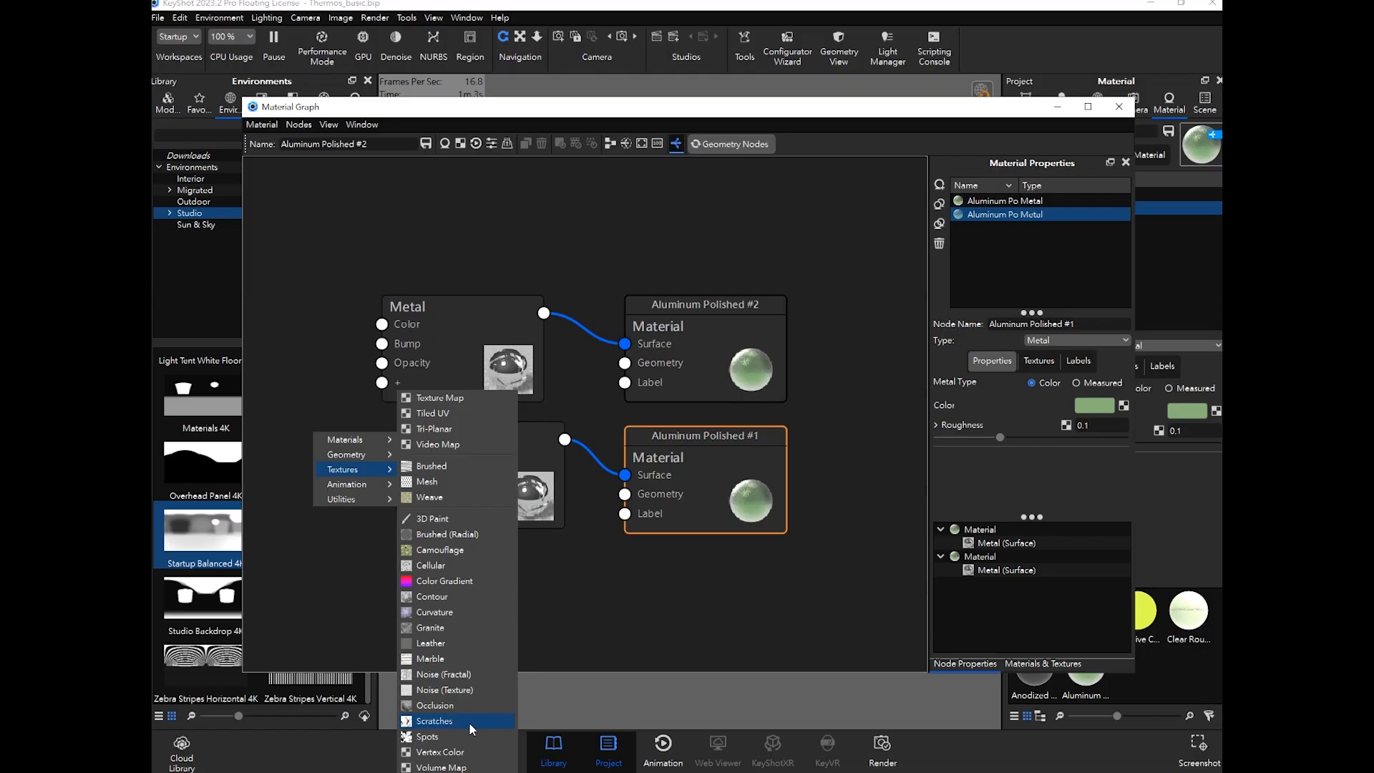
right_click(337, 405)
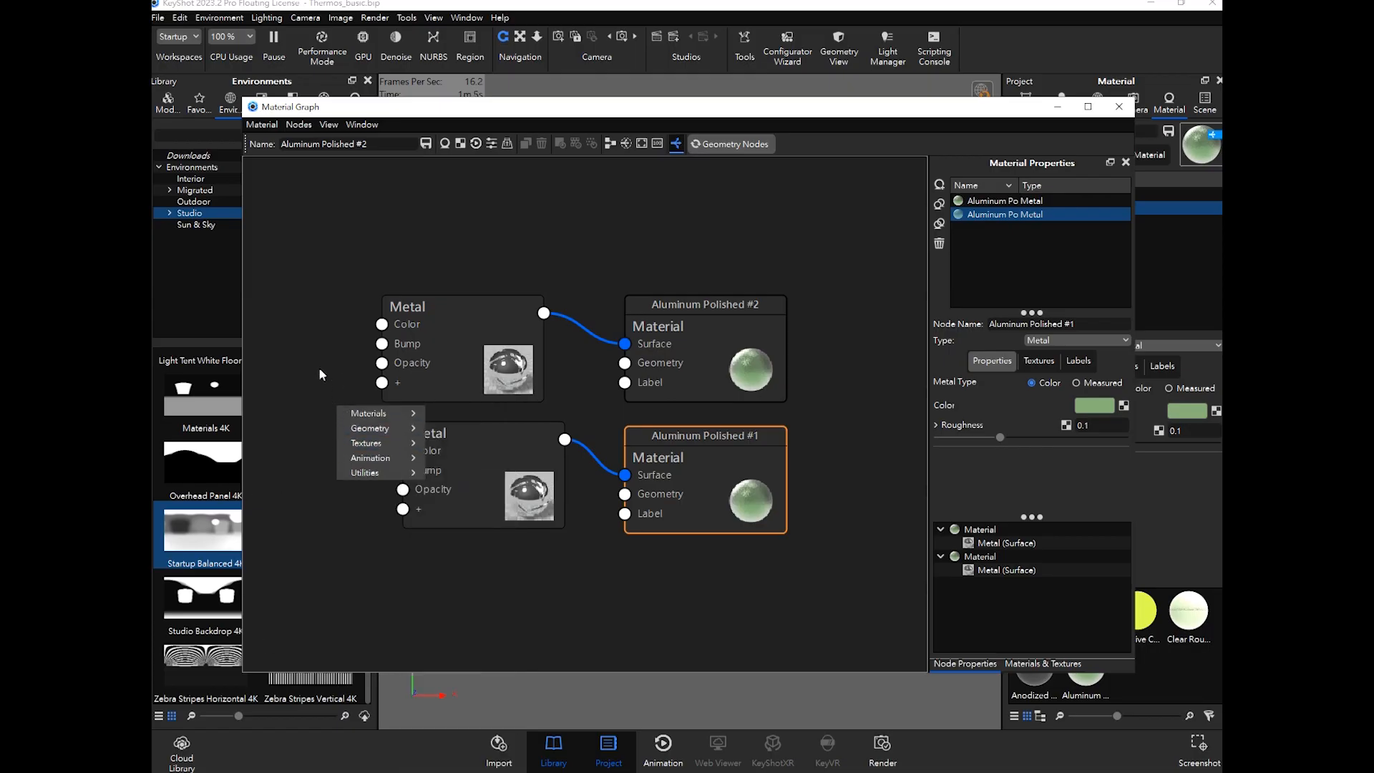
right_click(331, 377)
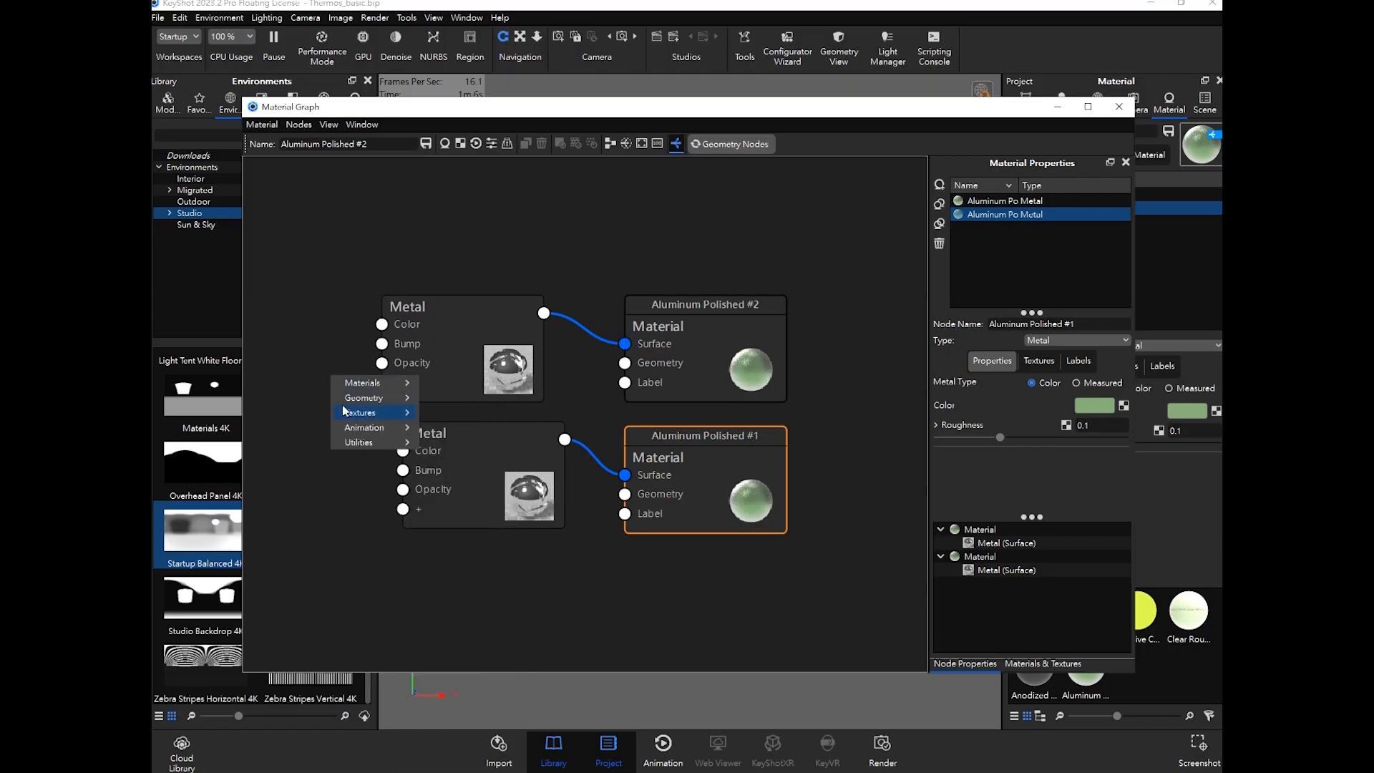
mouse_move(362, 418)
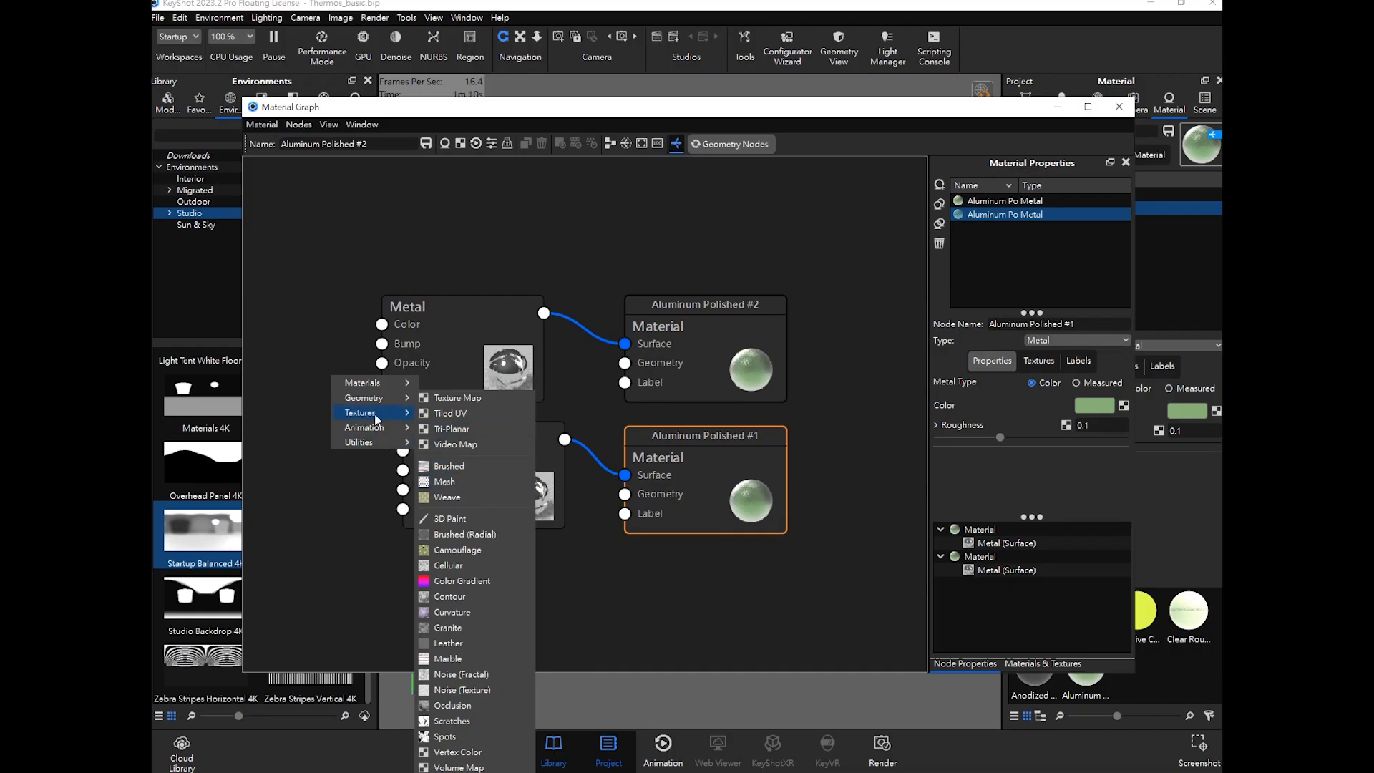
left_click(475, 723)
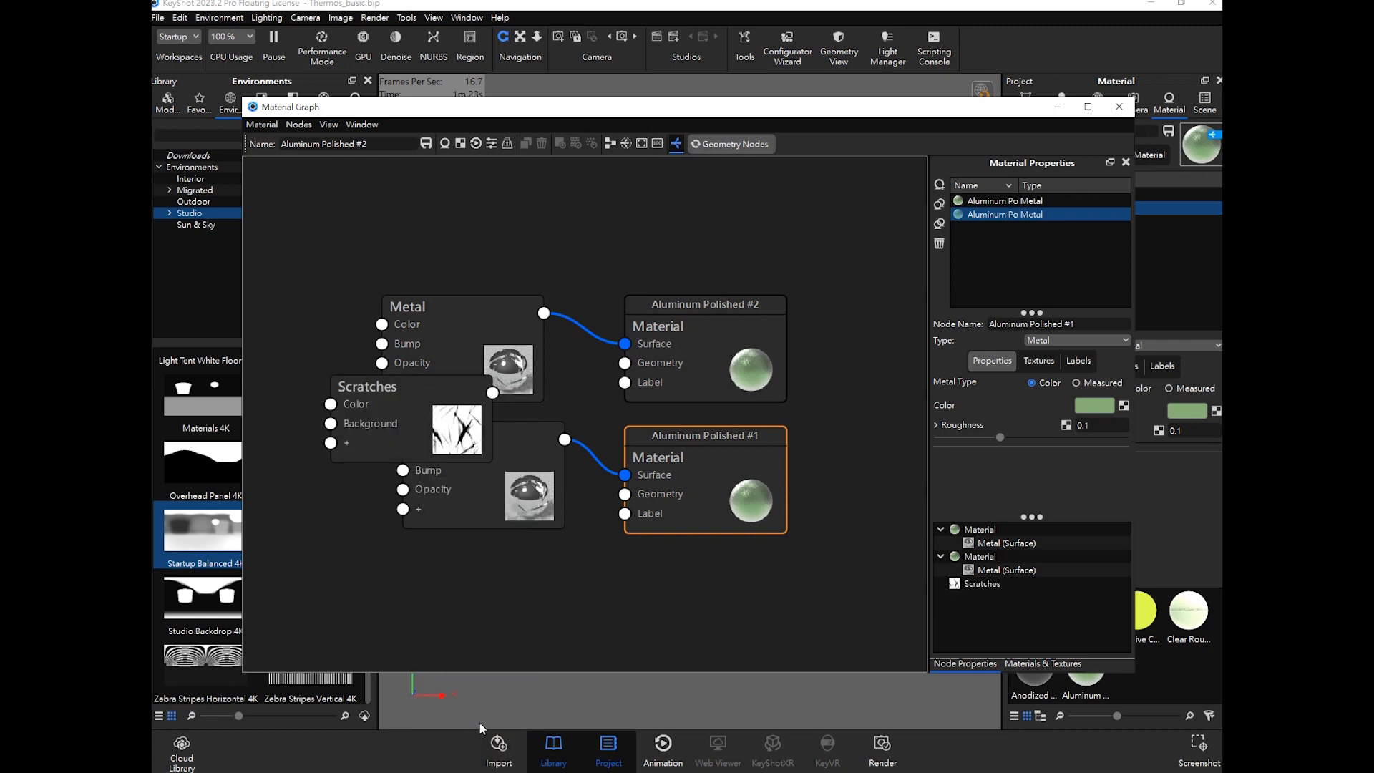
left_click(288, 466)
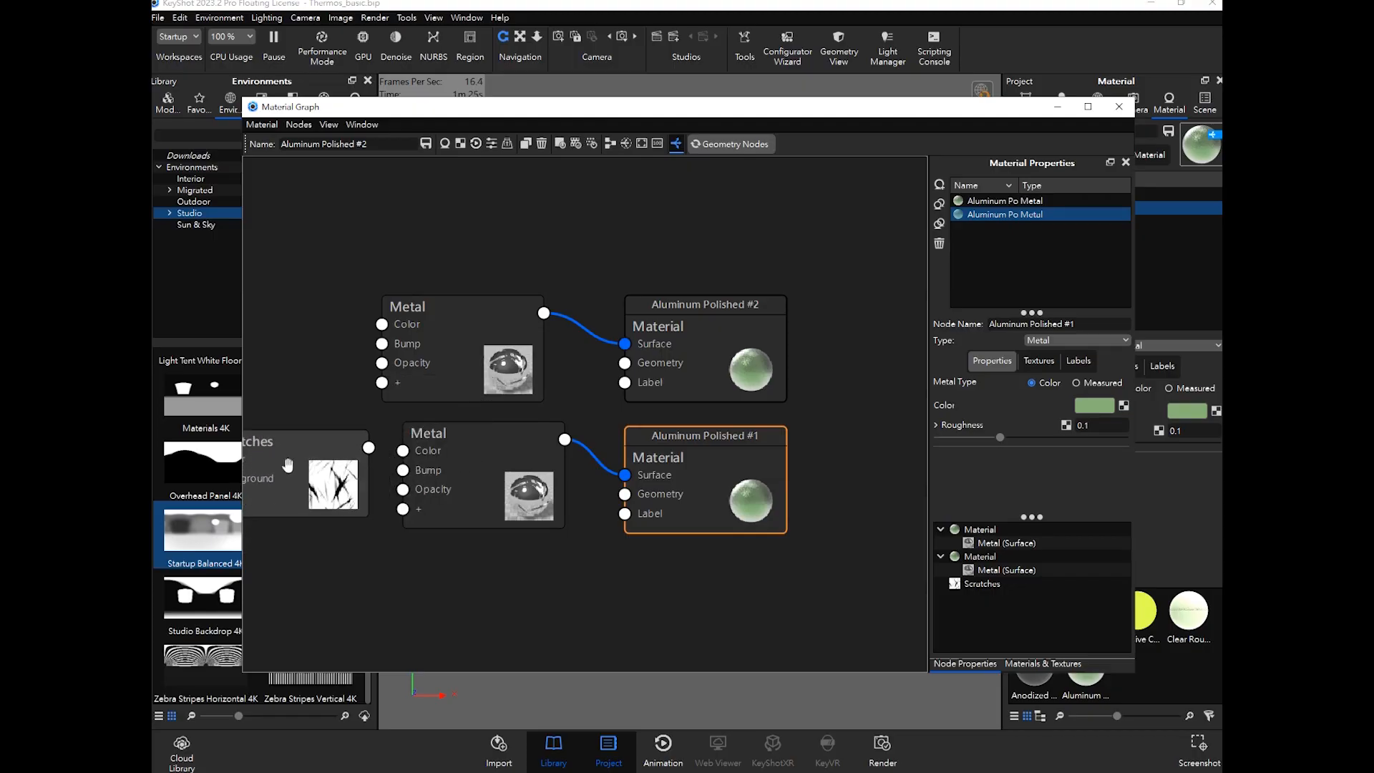
Step: Connect the Scratches texture to the lower Metal node's Bump input and move the graph window aside to view the bottle
right_click(398, 407)
left_click(631, 223)
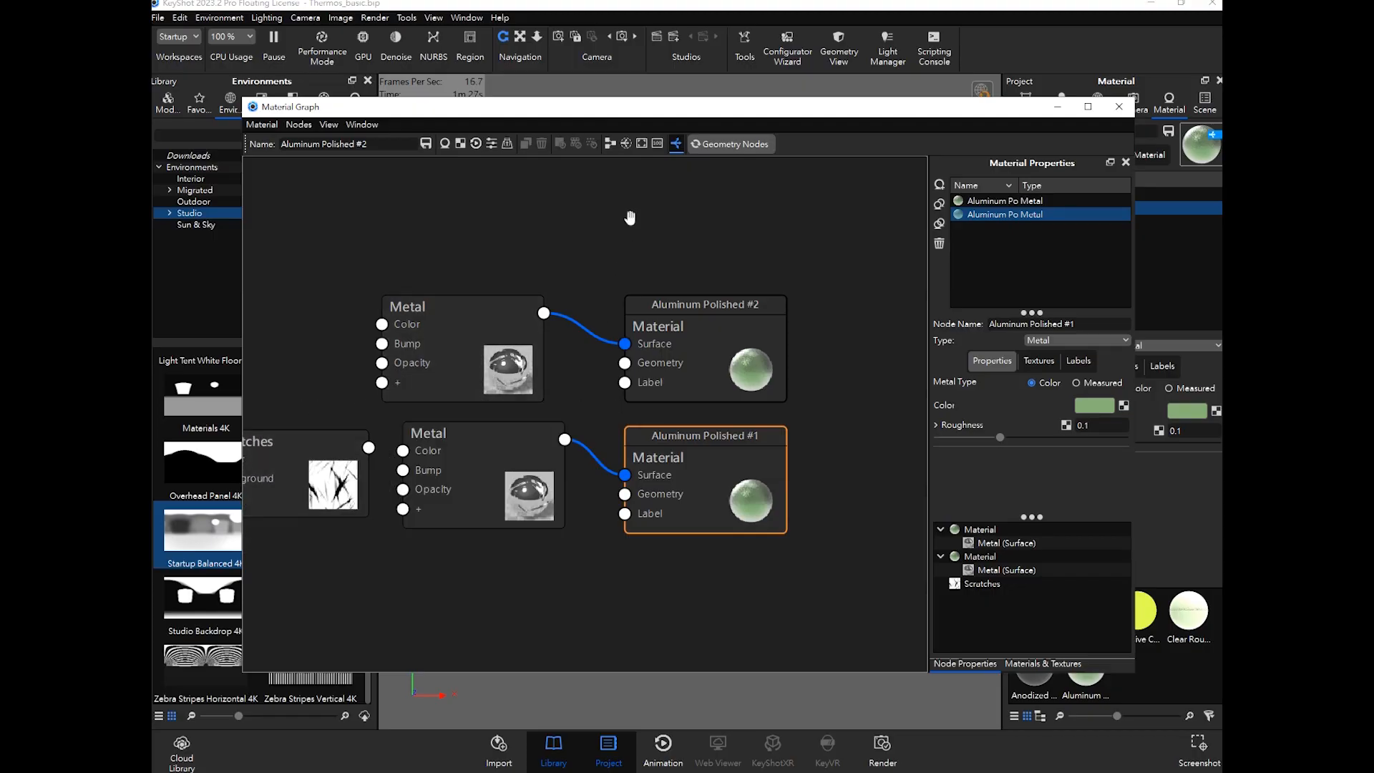
scroll(723, 304, "down", 2)
scroll(680, 357, "up", 2)
scroll(583, 398, "up", 1)
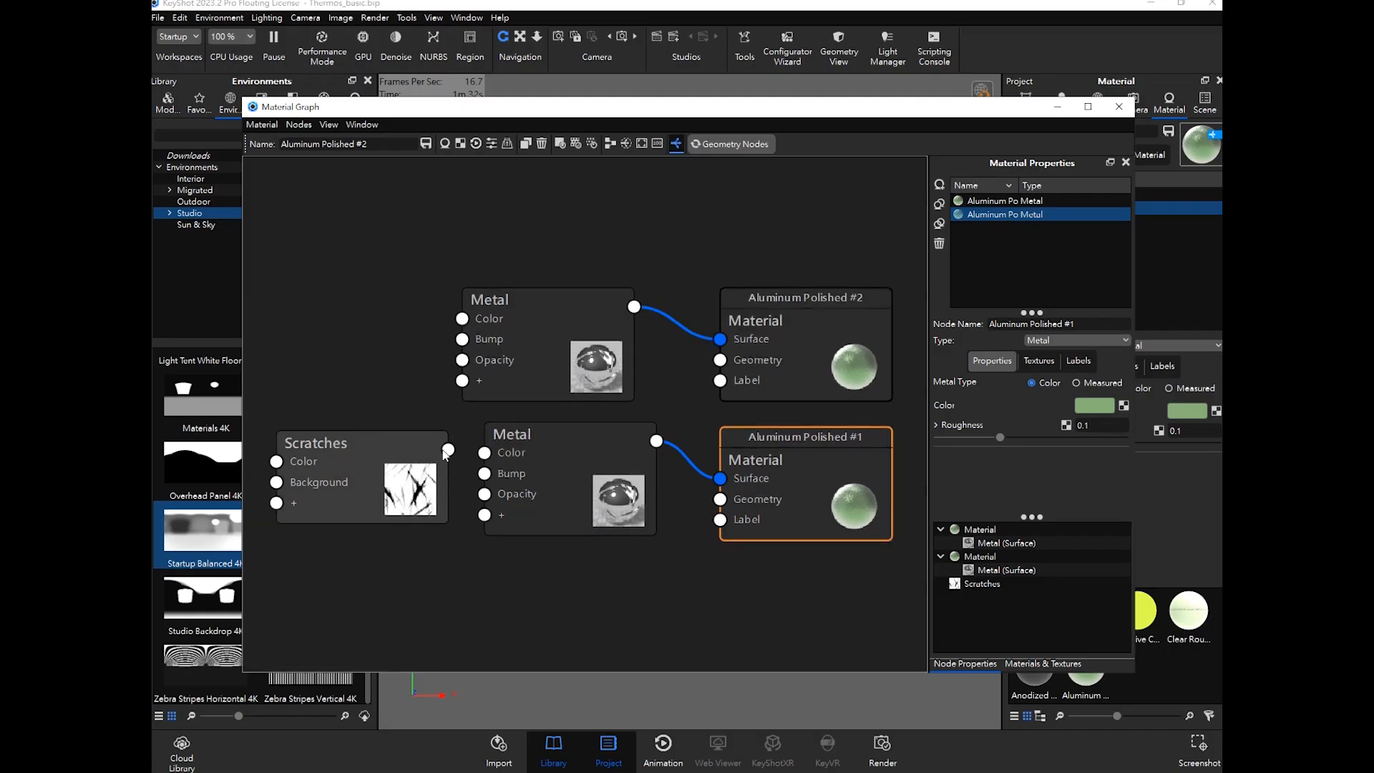
left_click_drag(447, 450, 485, 478)
left_click_drag(486, 477, 485, 480)
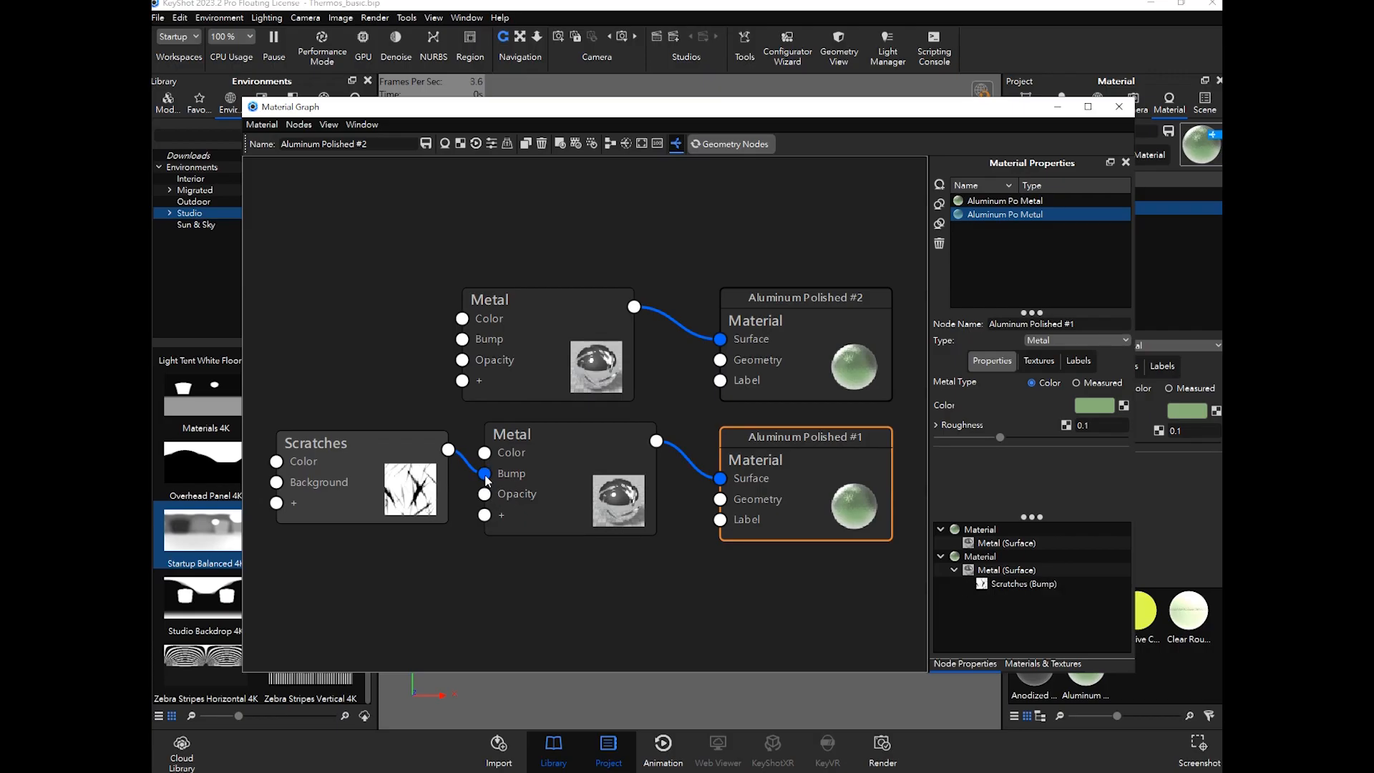
left_click_drag(831, 112, 959, 534)
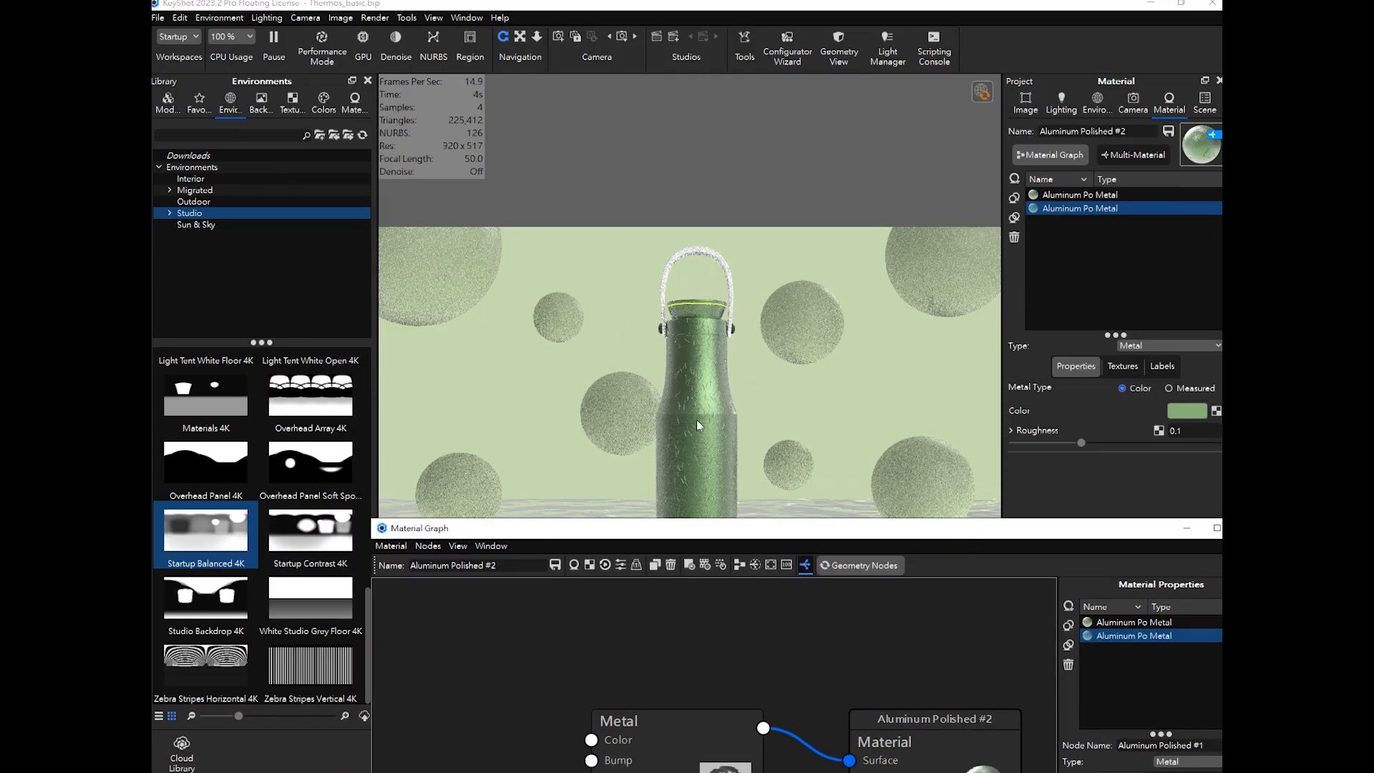
left_click_drag(737, 531, 907, 280)
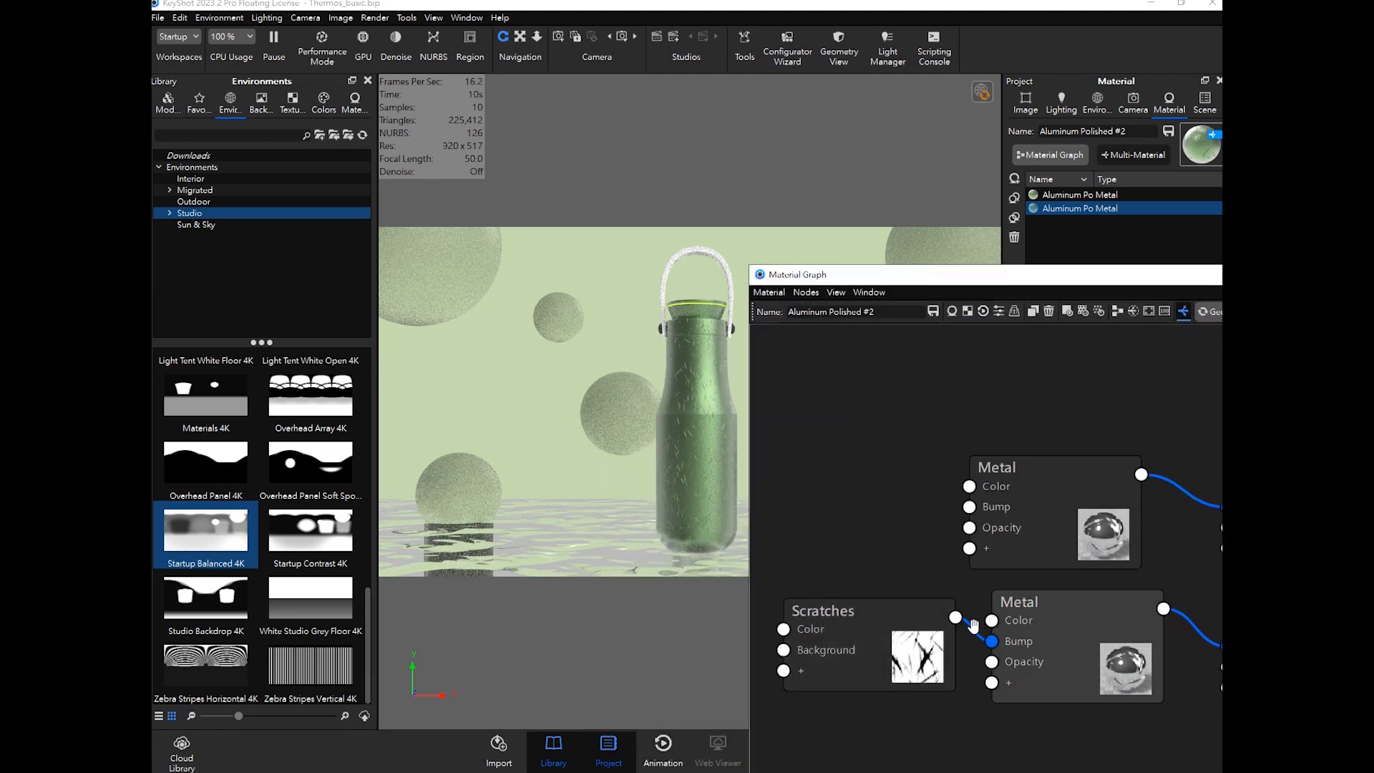
Step: Delete the lower Metal node and undo it, and disconnect and reconnect the Scratches texture to that node's Bump input
key("Delete")
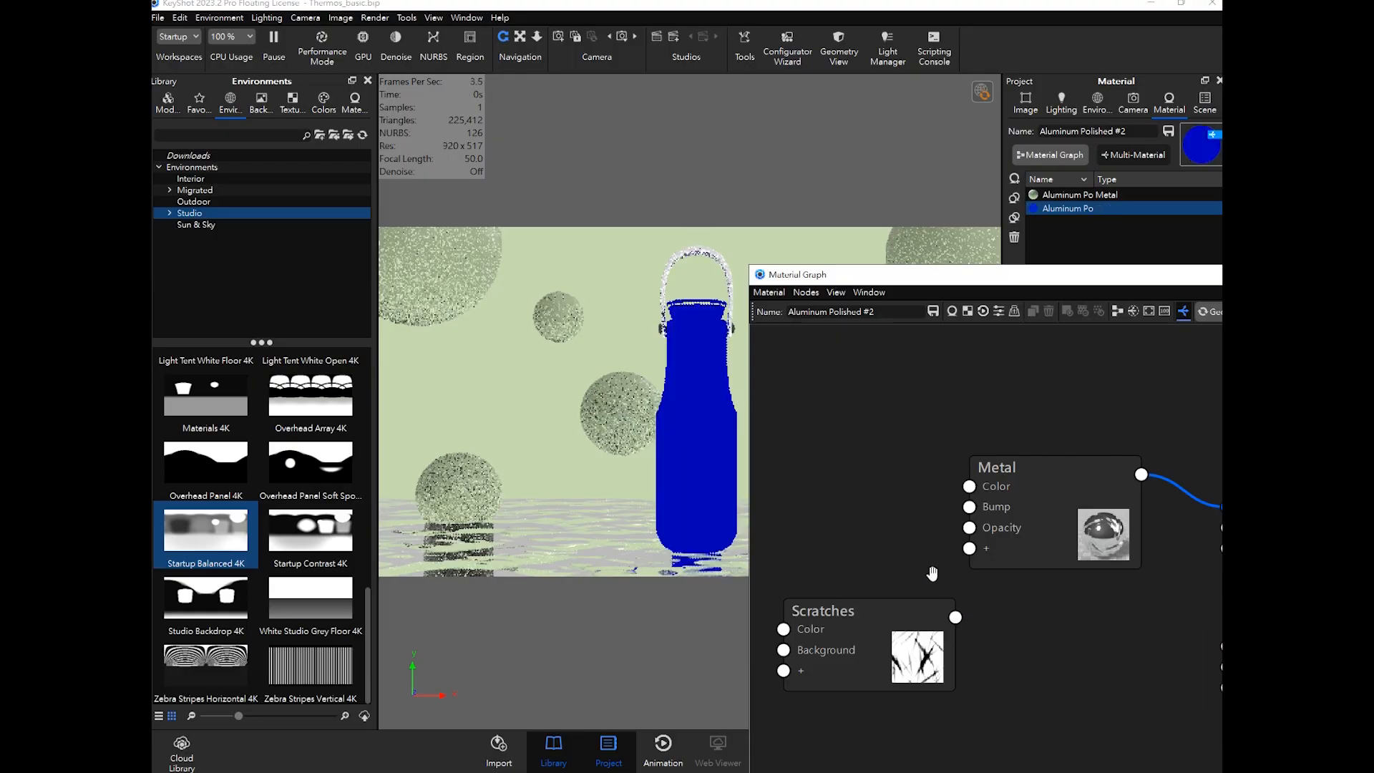
key("ctrl+z")
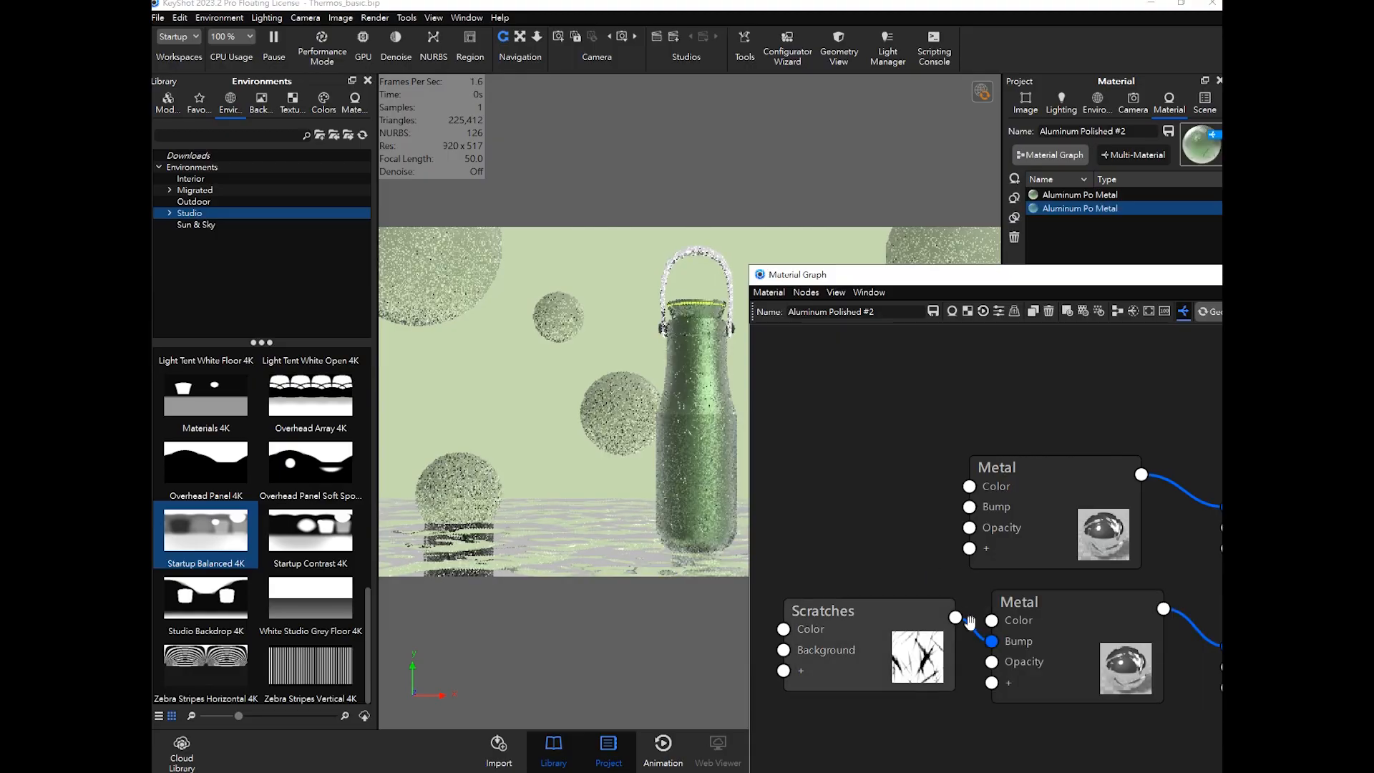
left_click(956, 617)
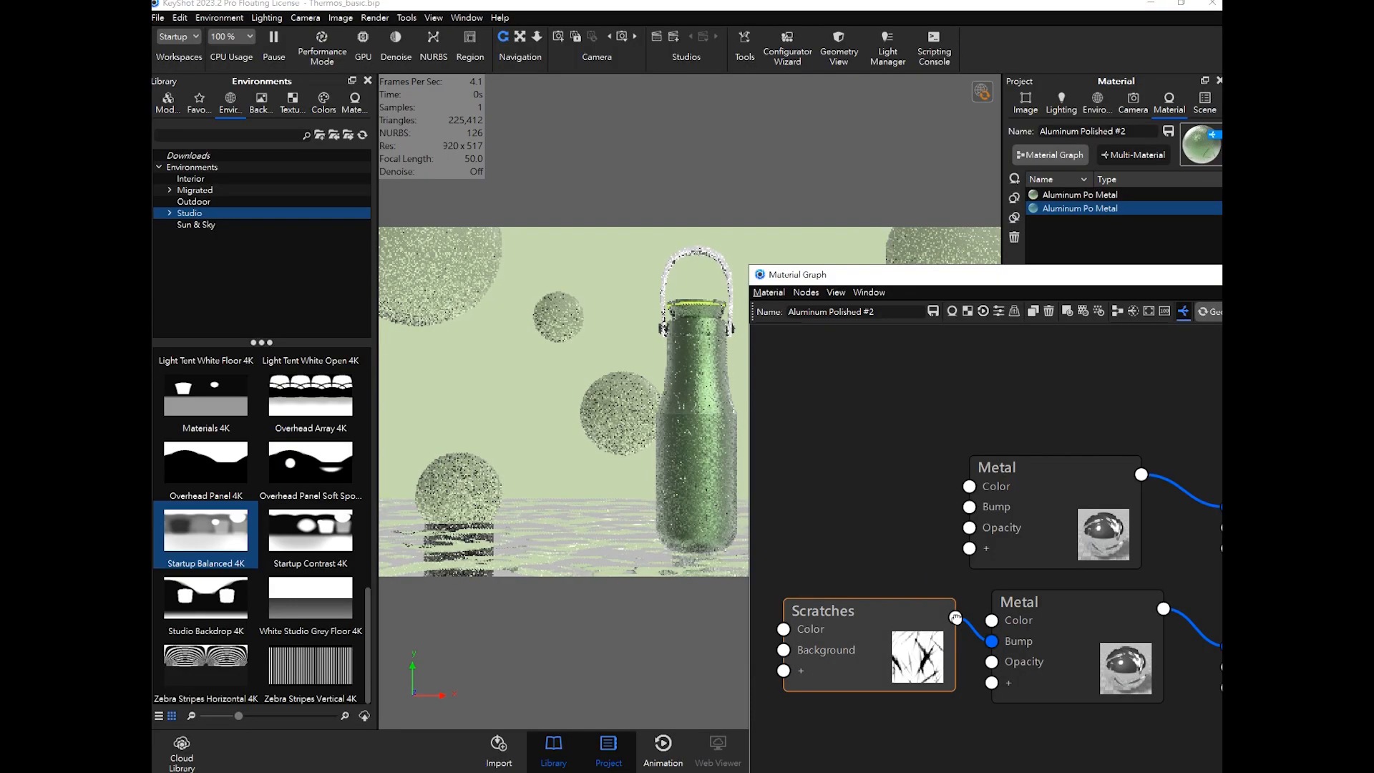
left_click_drag(925, 606, 915, 634)
key("Delete")
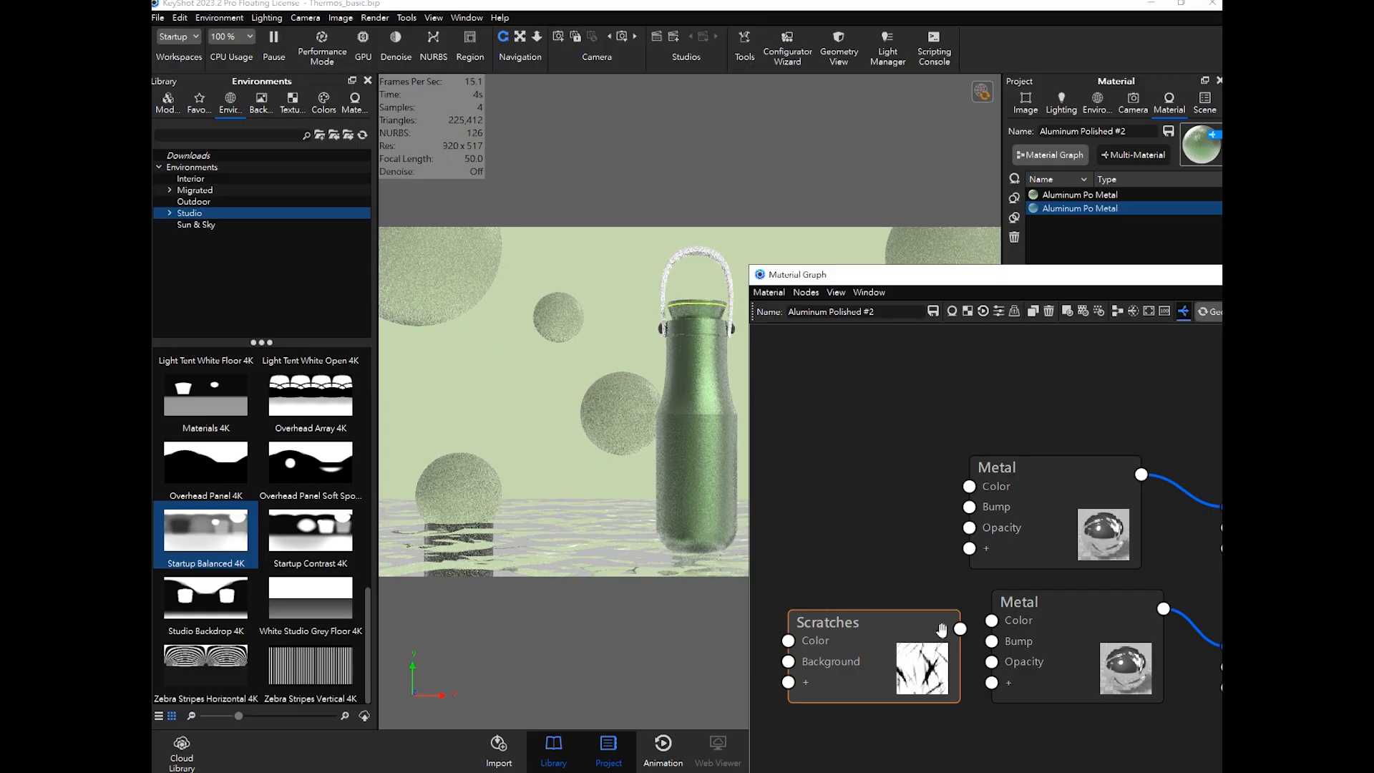
left_click_drag(959, 628, 993, 644)
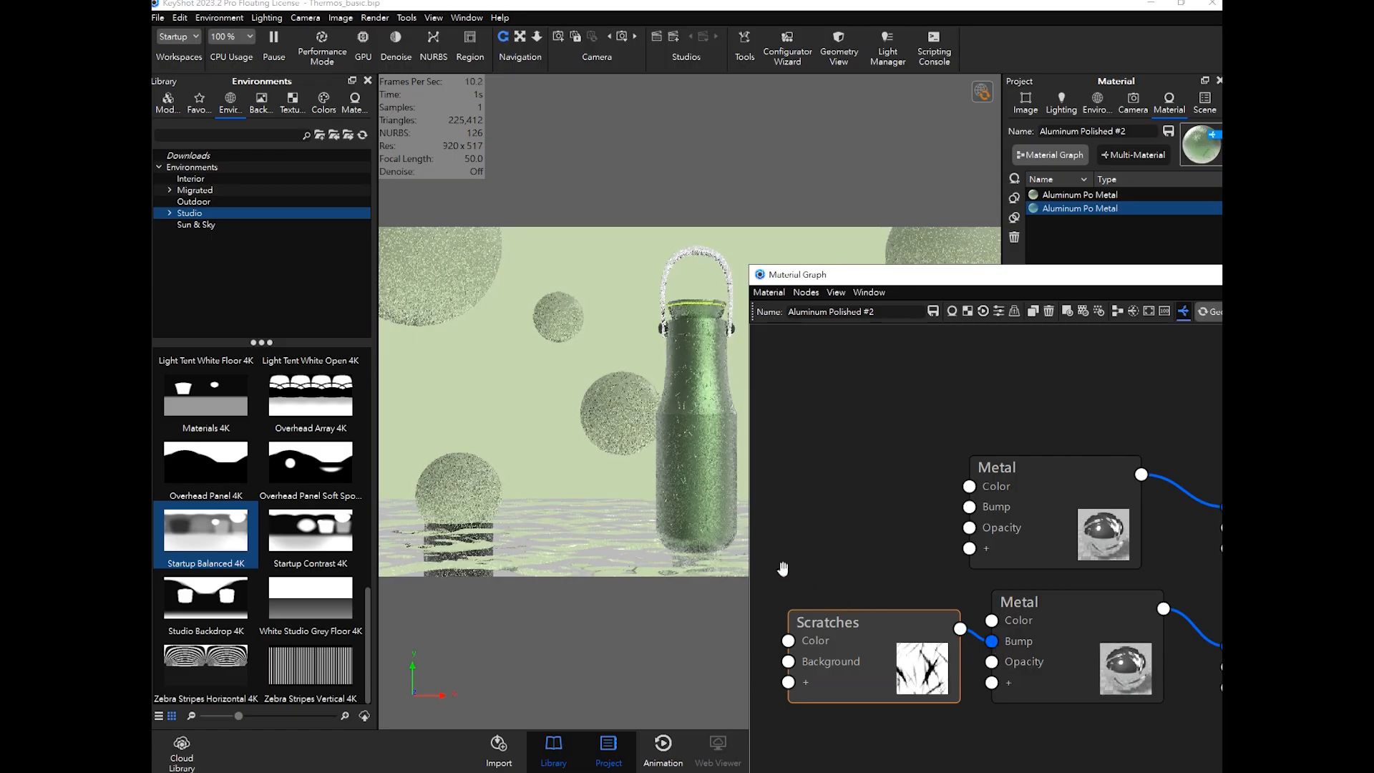
Step: Move the material graph window out of the way to uncover the whole render of the bottle
left_click_drag(957, 275, 977, 251)
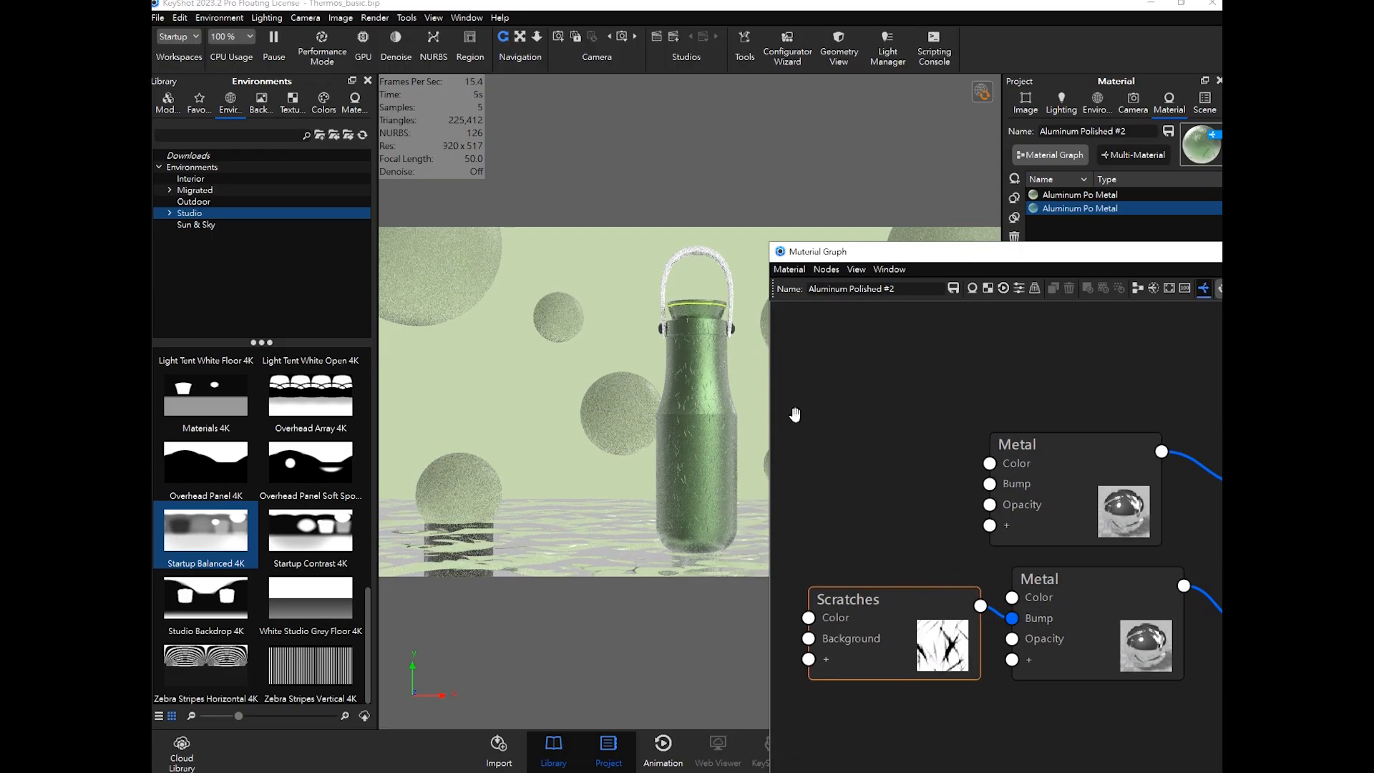
left_click_drag(1036, 262, 405, 279)
left_click(950, 268)
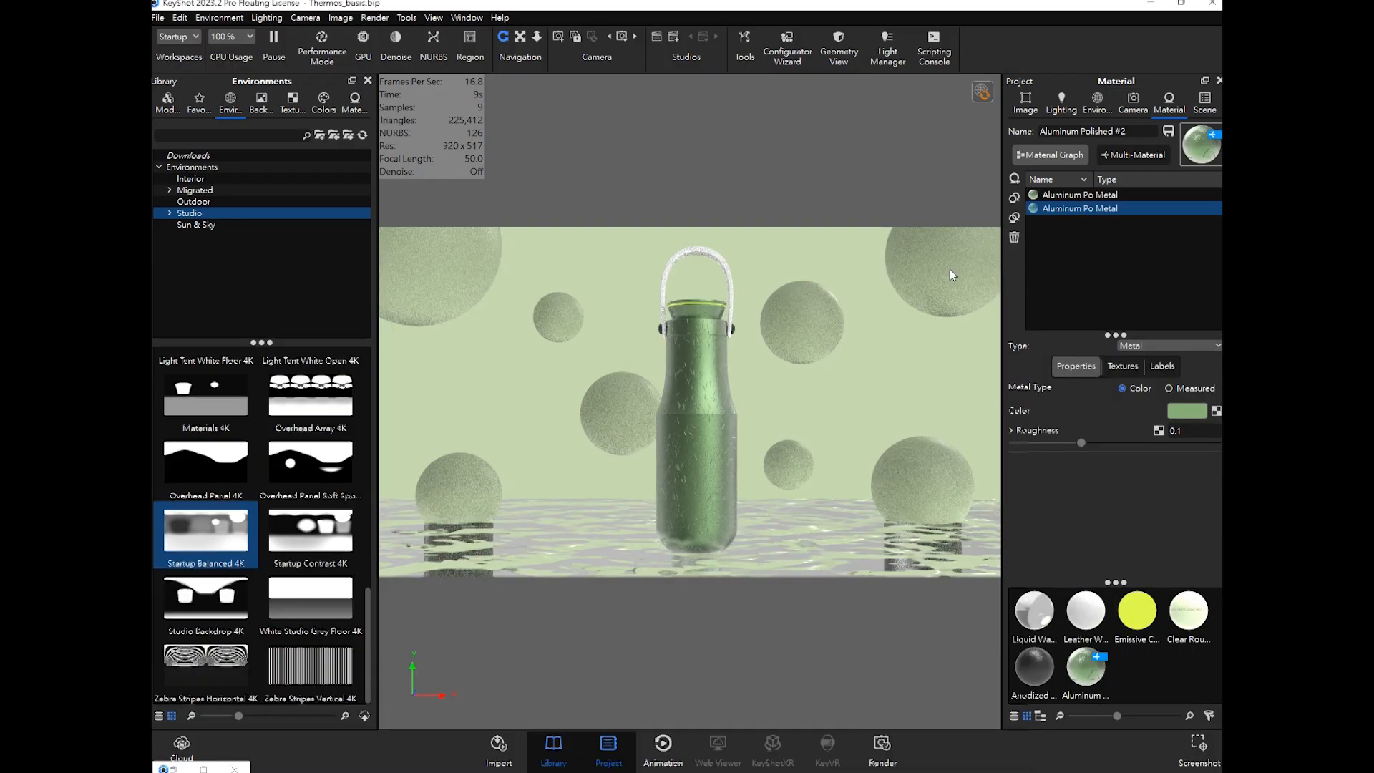
Step: Switch to the Free Camera and examine the scratches on the bottle's lid and neck up close
left_click(1132, 103)
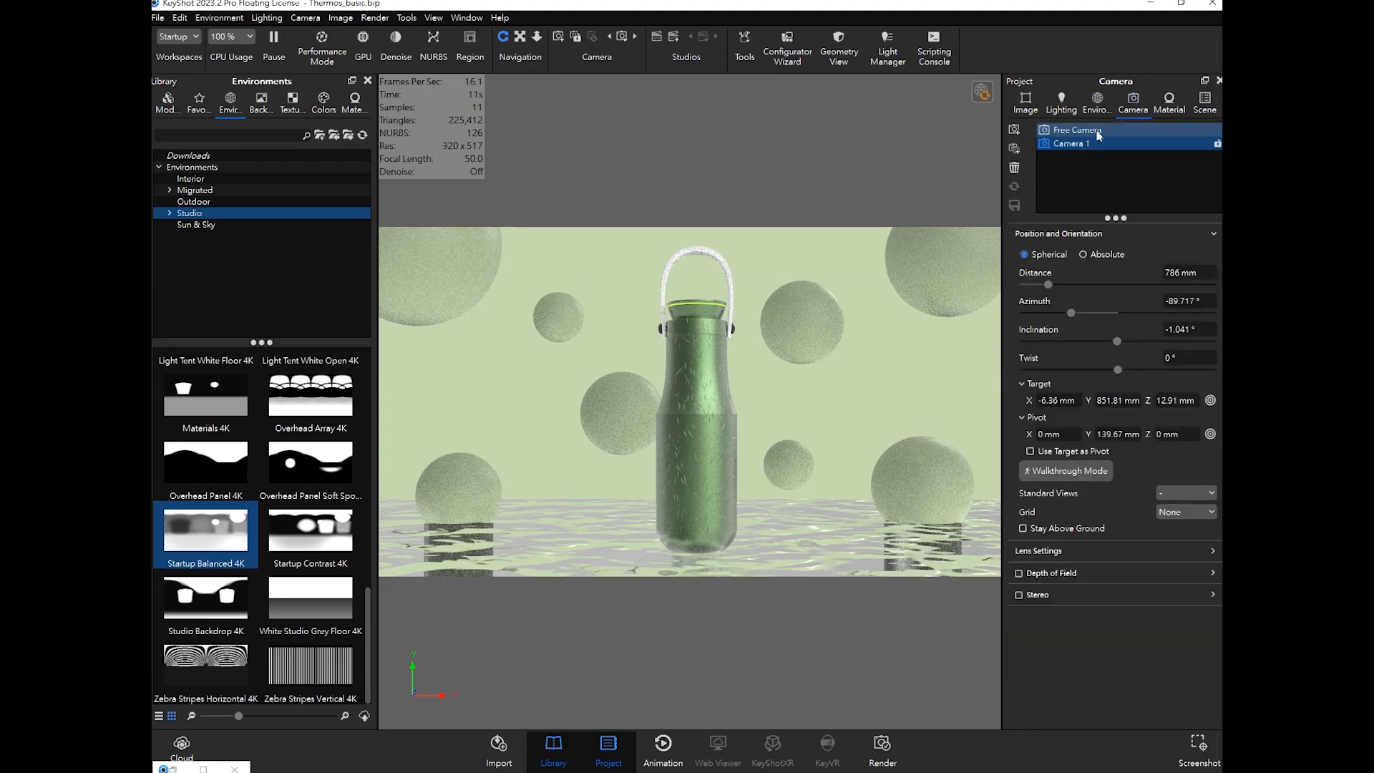
left_click(1090, 130)
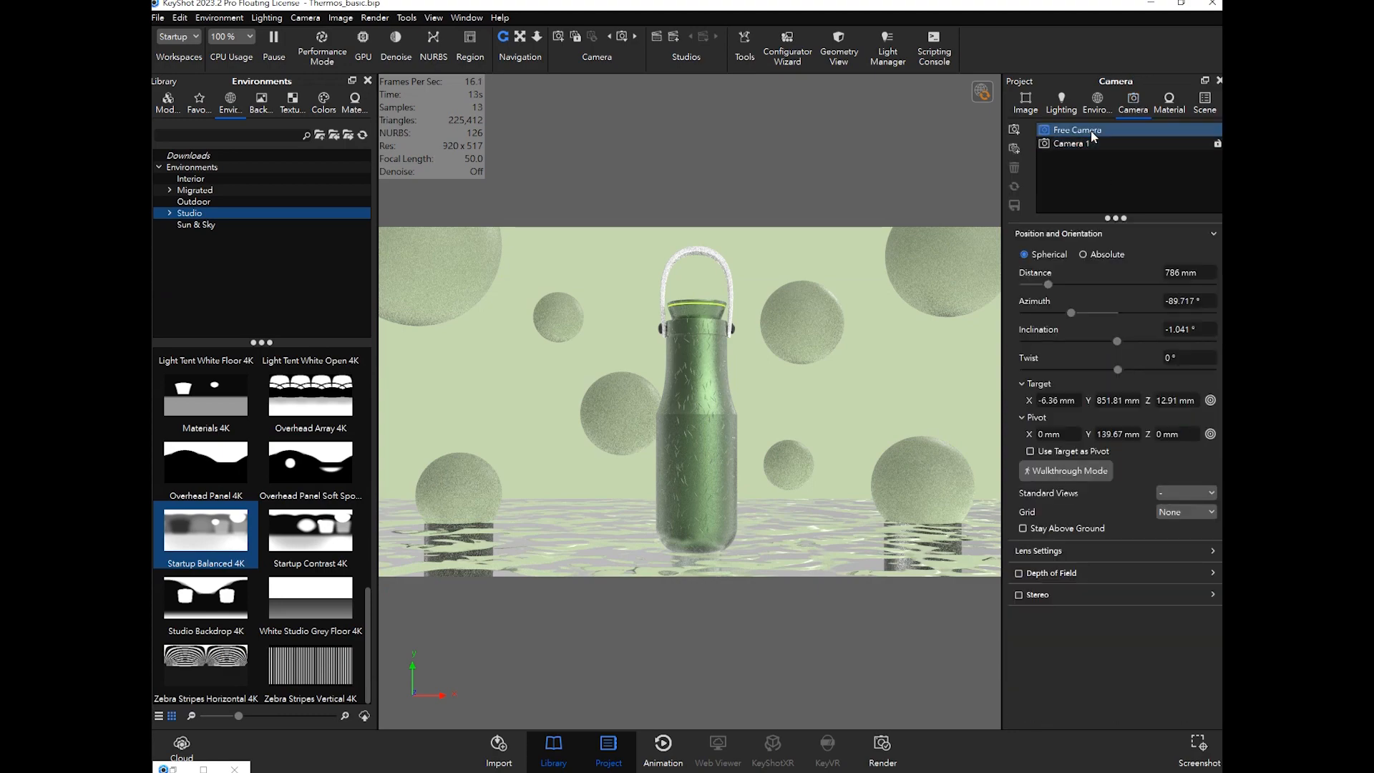
scroll(696, 407, "up", 8)
left_click_drag(712, 396, 759, 397)
mouse_move(758, 397)
middle_mouse_down()
mouse_move(775, 478)
mouse_move(775, 408)
middle_mouse_up()
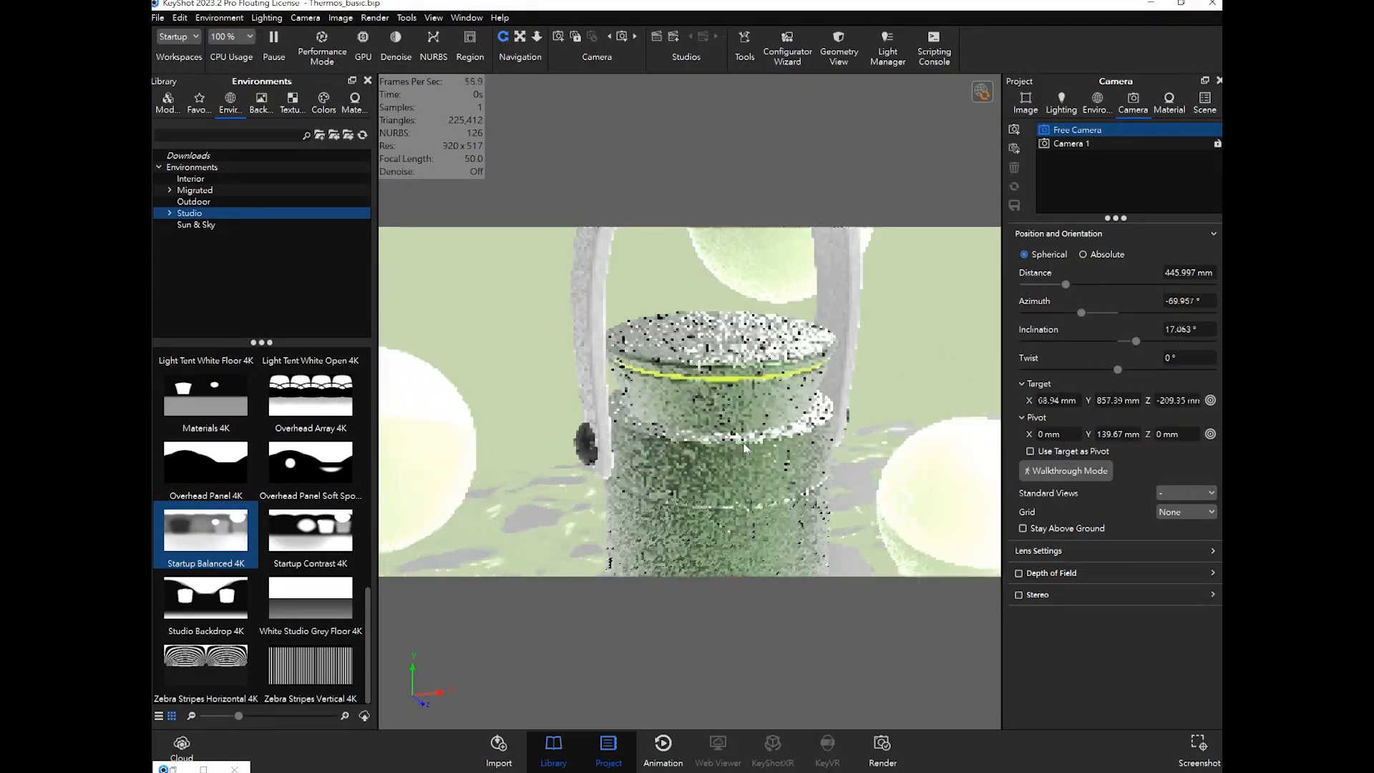
left_click_drag(744, 443, 737, 439)
scroll(737, 440, "up", 5)
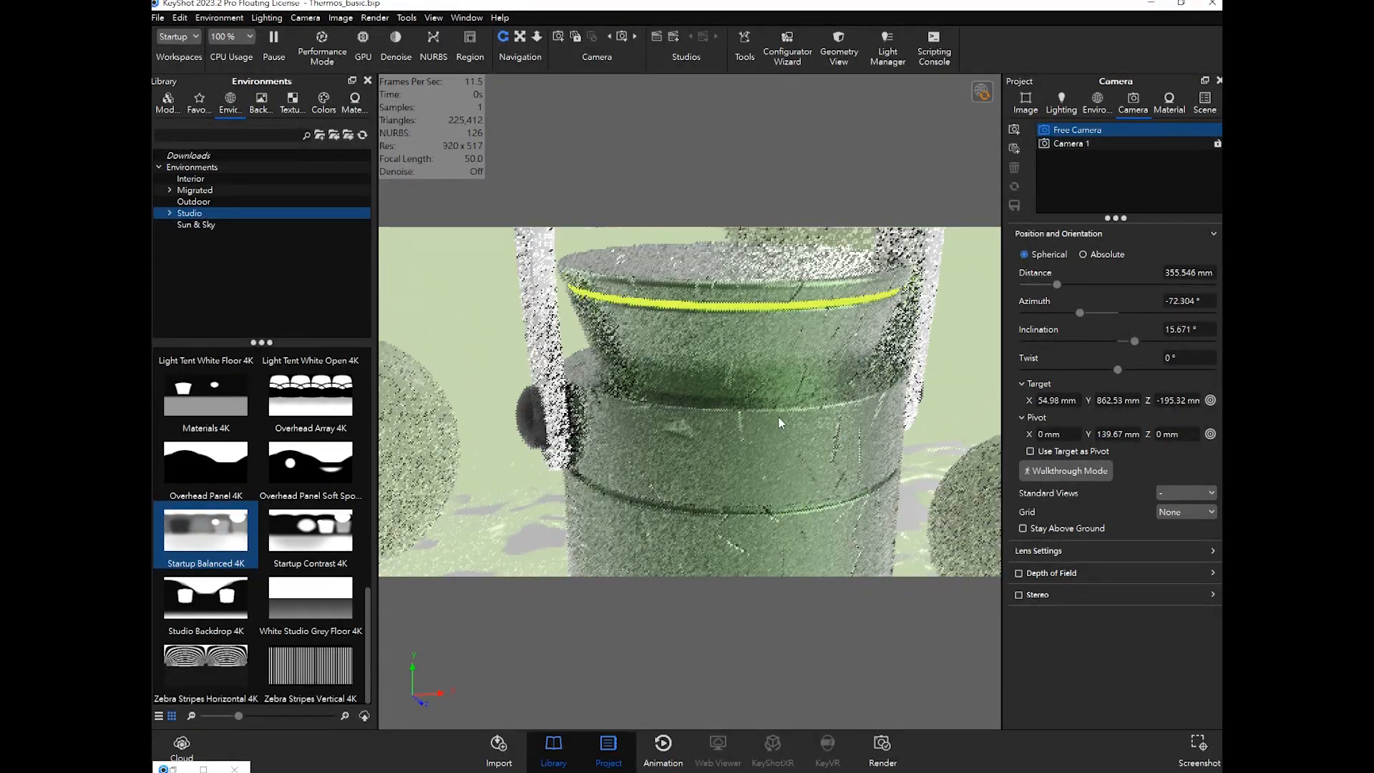
scroll(768, 443, "down", 3)
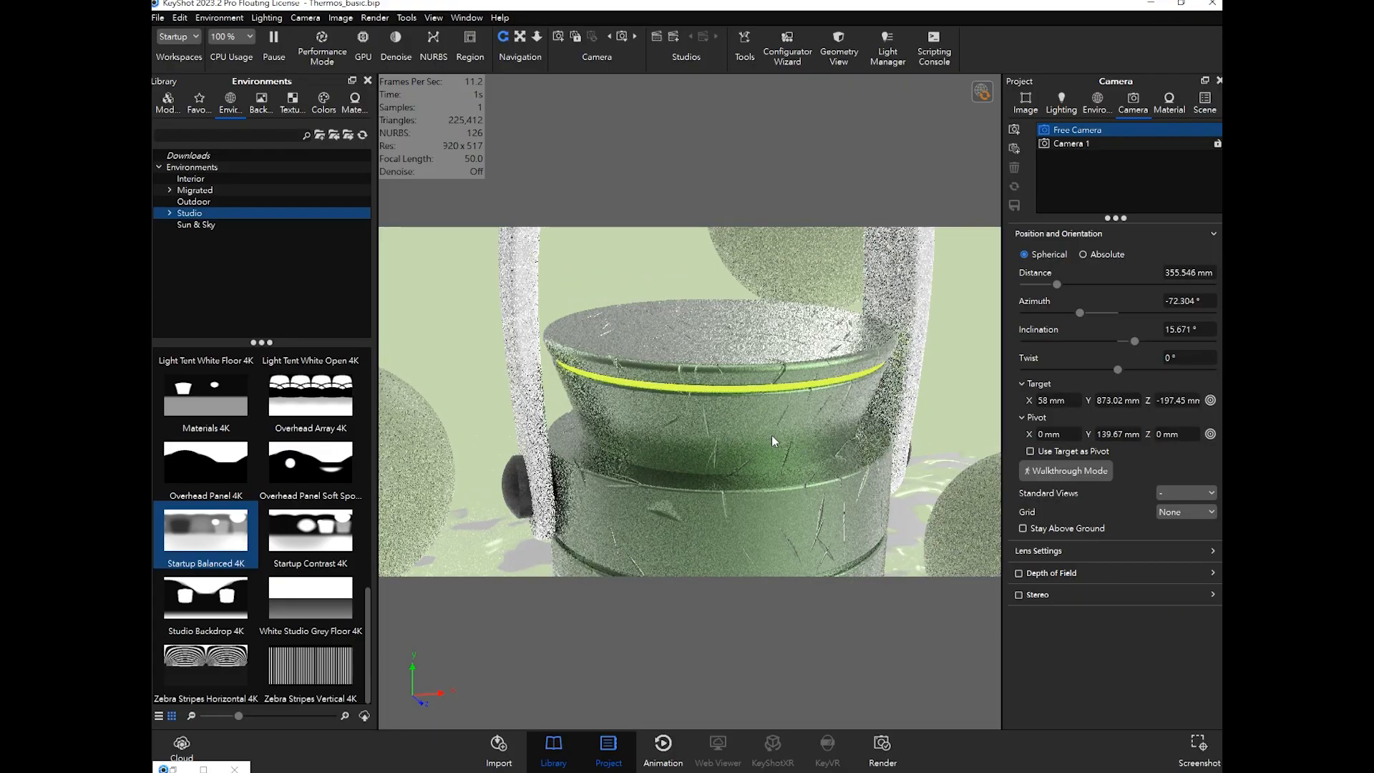
Step: Frame the bottle's lid and neck at a 372 mm camera distance and save the view as a new camera
scroll(771, 435, "down", 2)
middle_click_drag(772, 435, 776, 413)
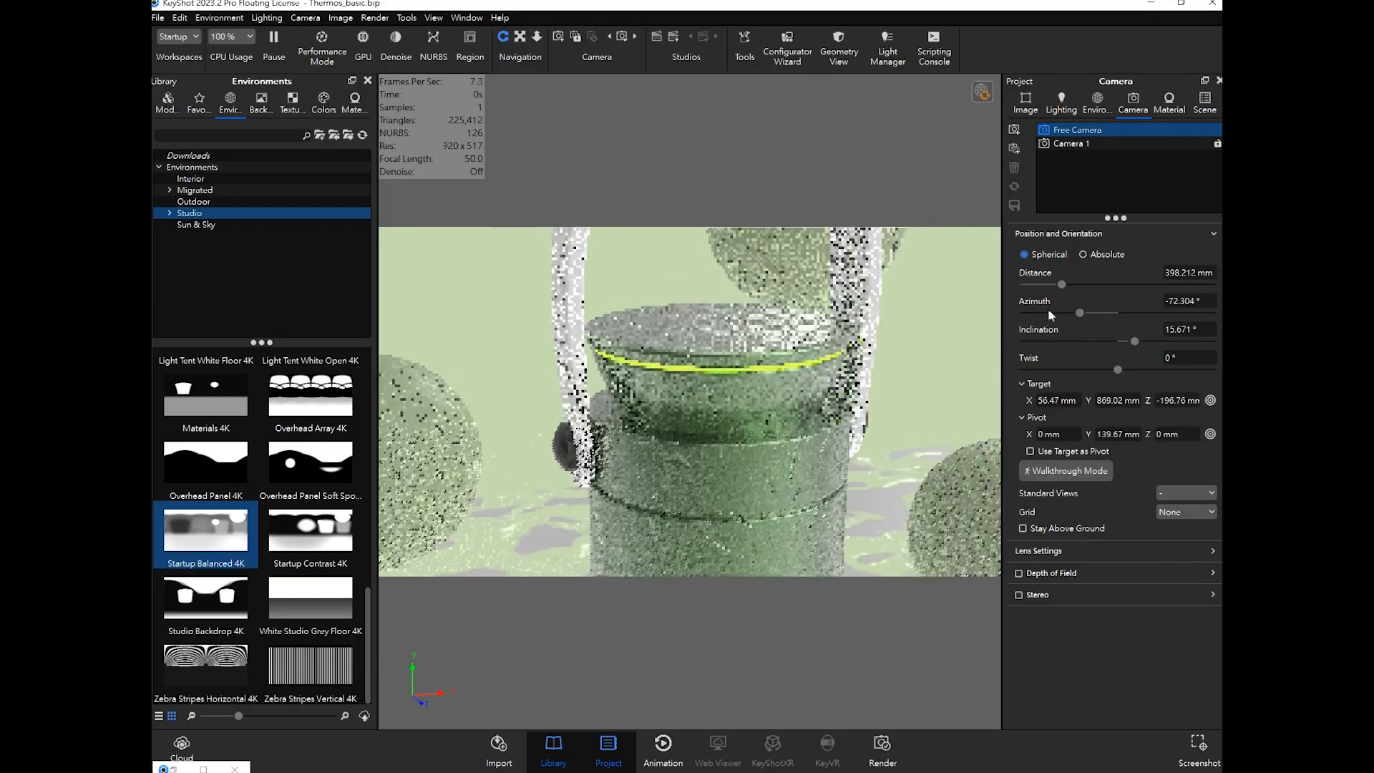
left_click_drag(1061, 285, 1056, 286)
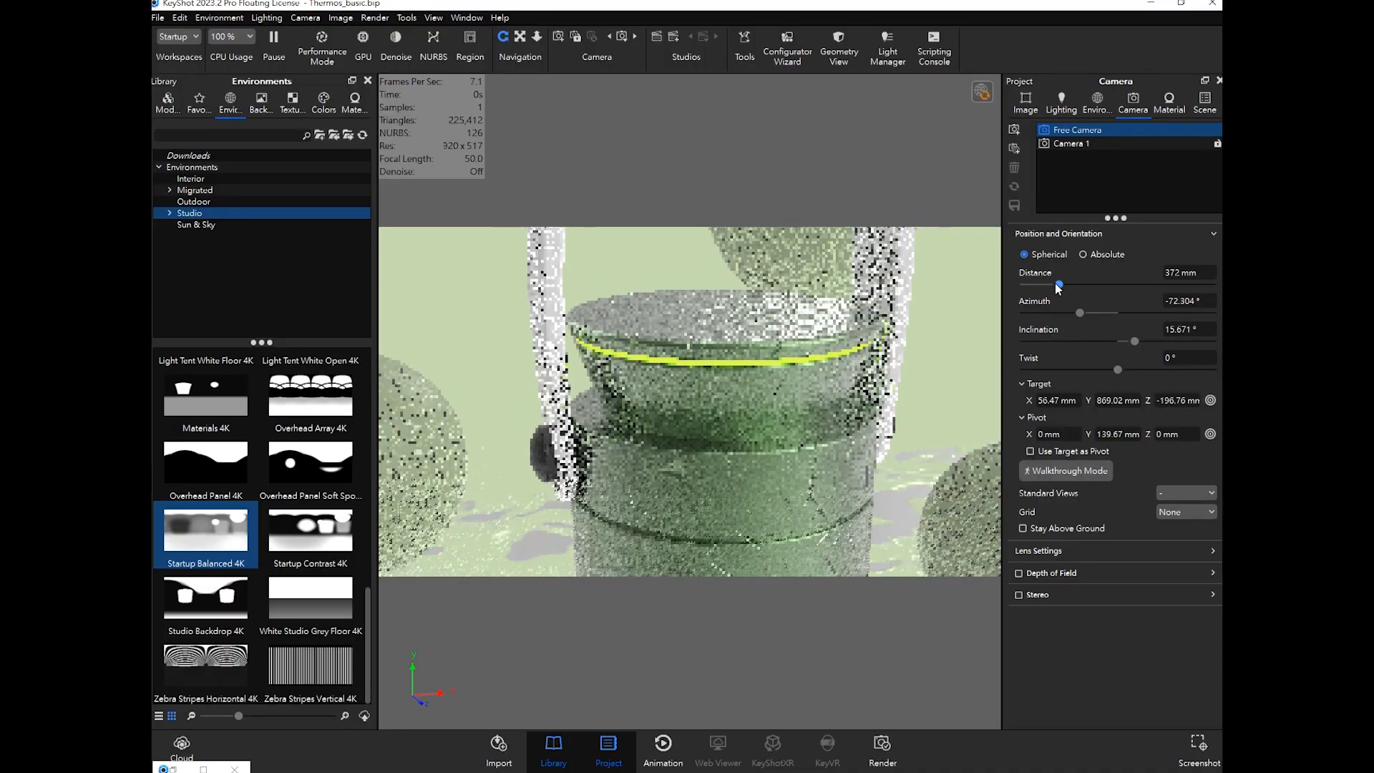
left_click(1016, 131)
left_click(1097, 144)
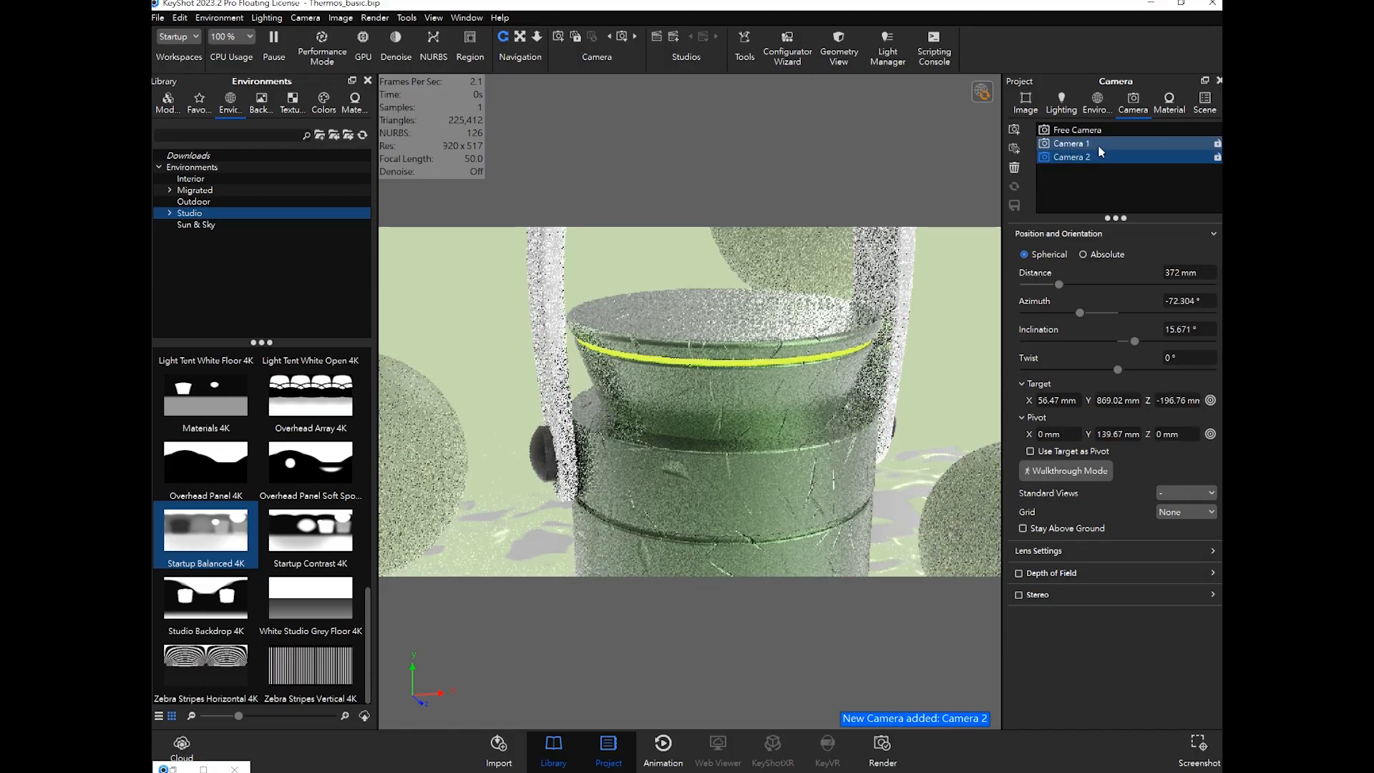
left_click(1089, 155)
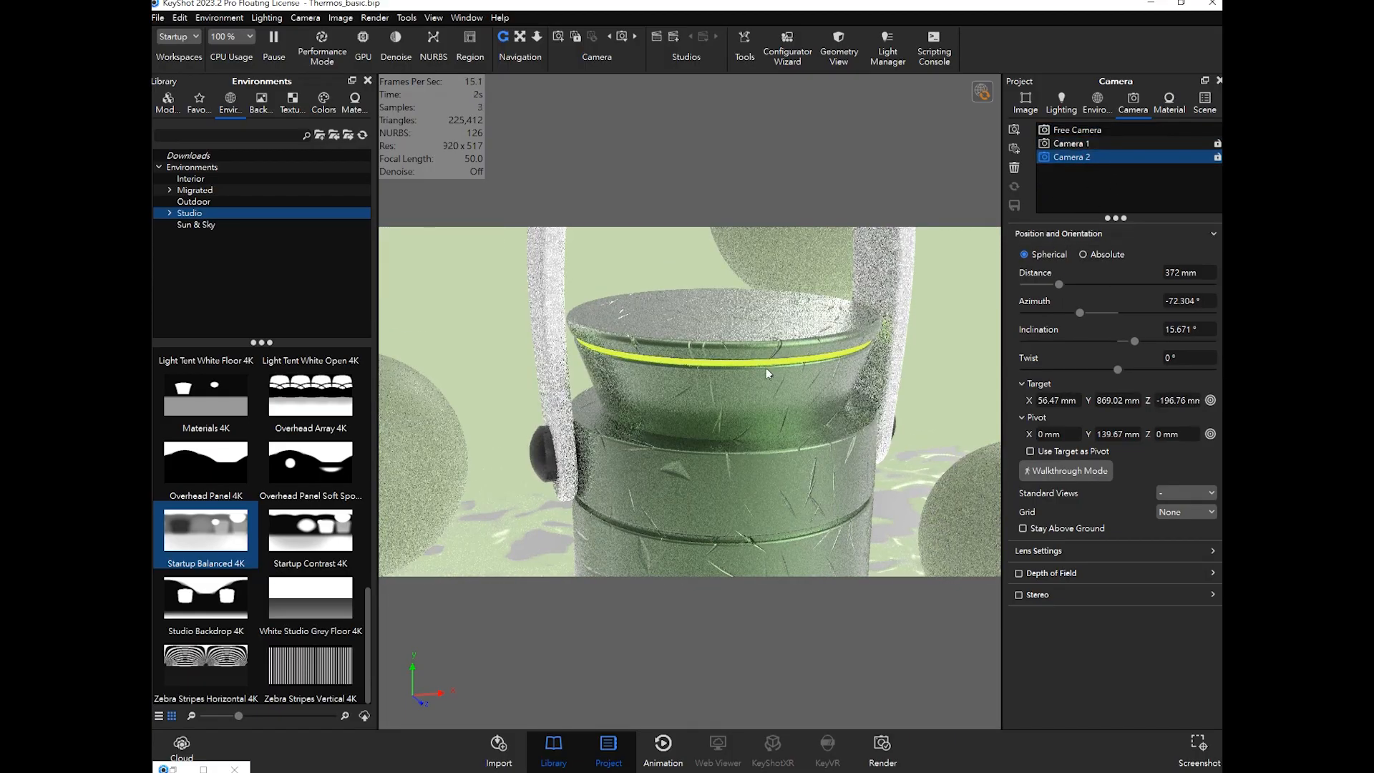
Step: Open the scratched metal's material graph, preview the Scratches node on the bottle, and move the graph window off the render
double_click(779, 395)
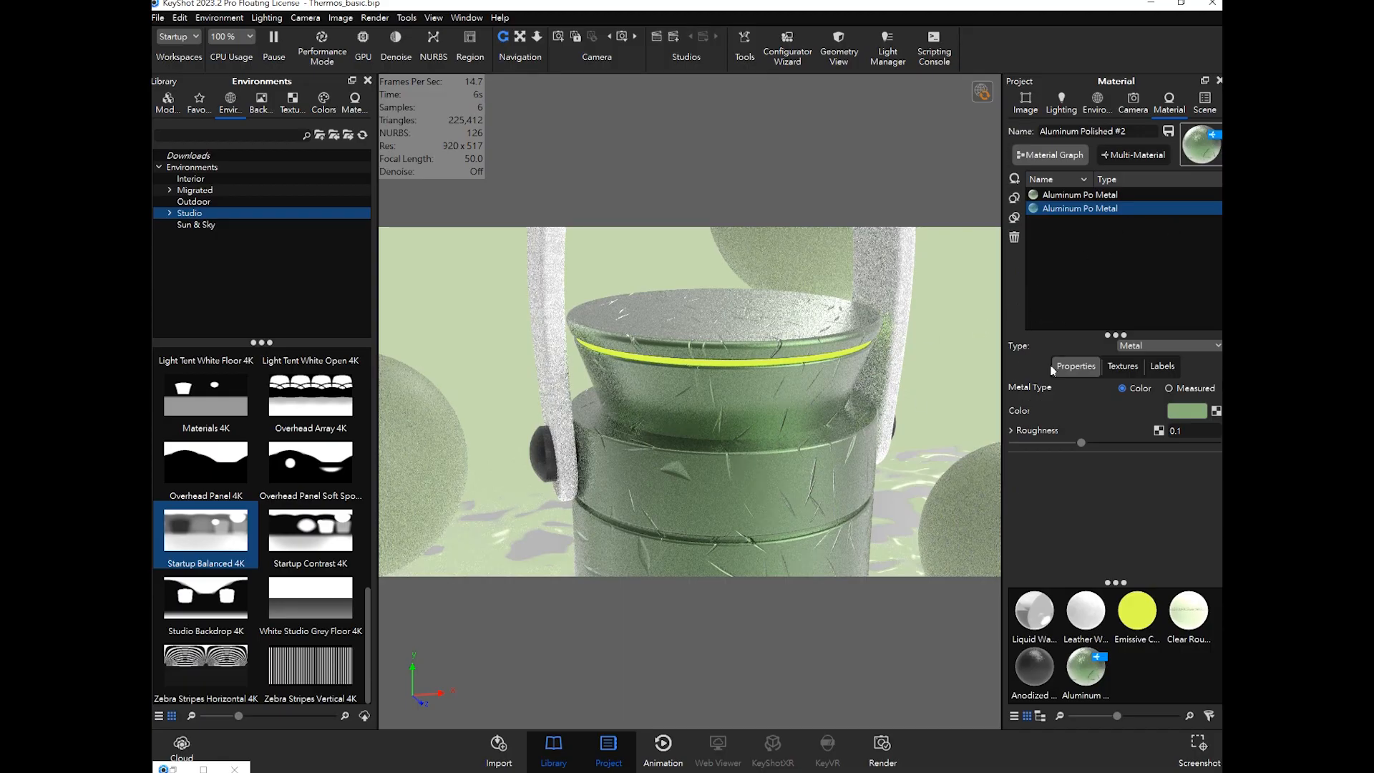
left_click(1121, 367)
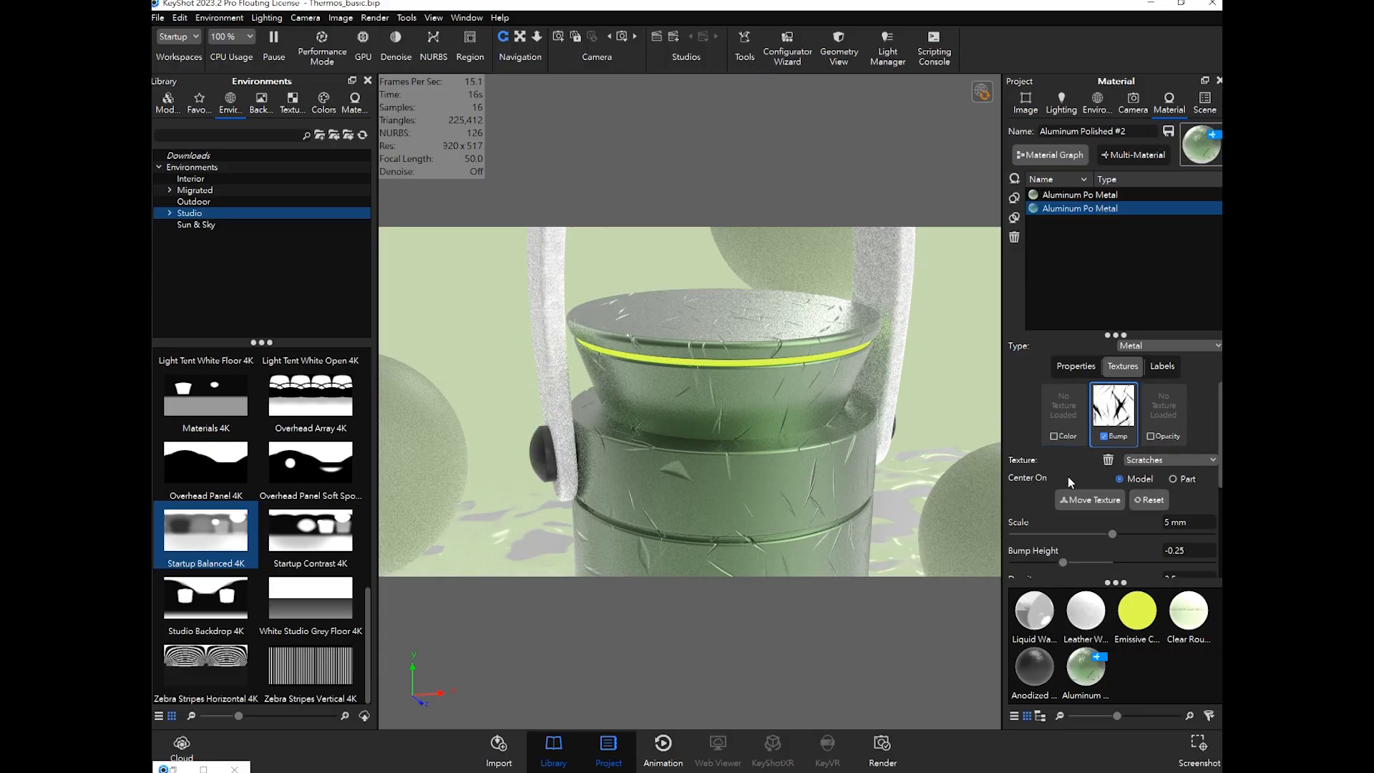
scroll(1059, 476, "down", 2)
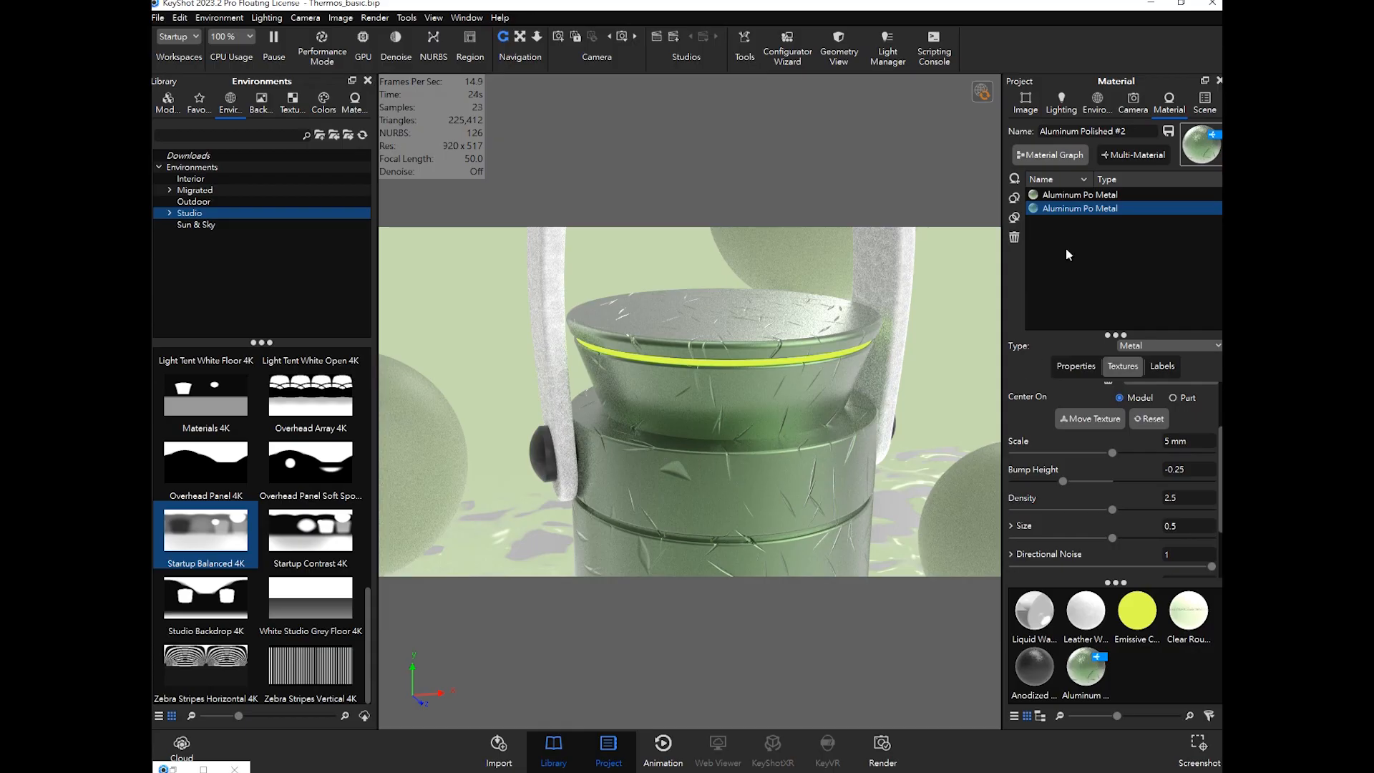
left_click(1048, 154)
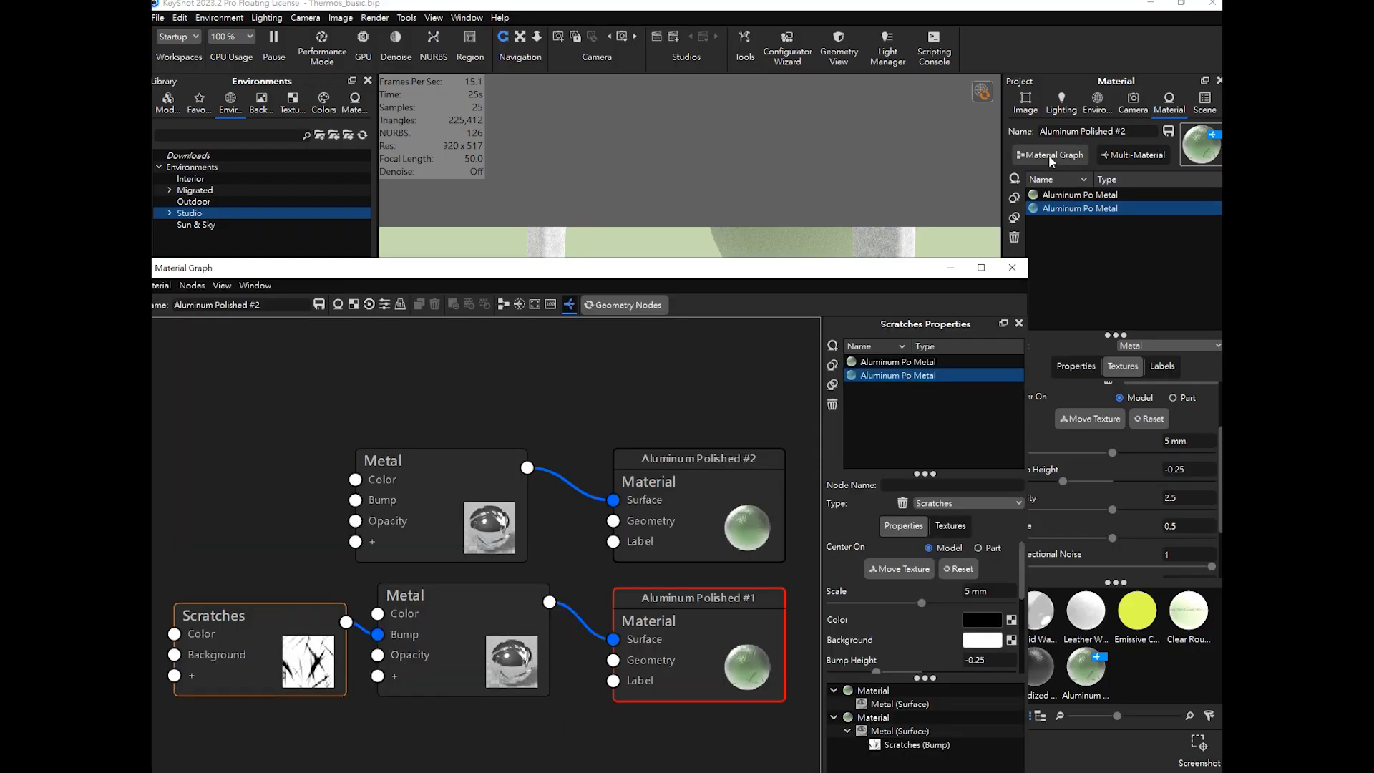
left_click(275, 646)
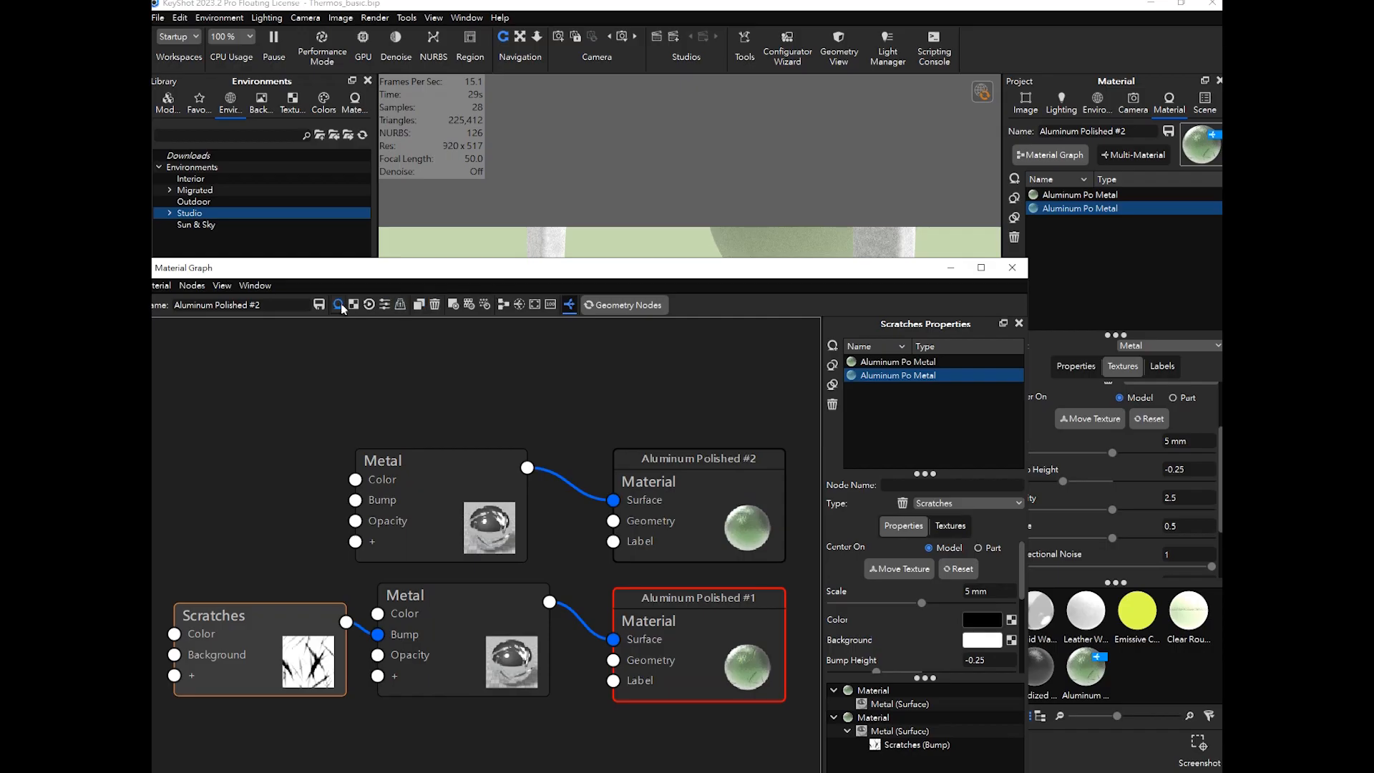
left_click(453, 307)
mouse_move(858, 276)
left_mouse_down()
mouse_move(401, 368)
mouse_move(369, 221)
left_mouse_up()
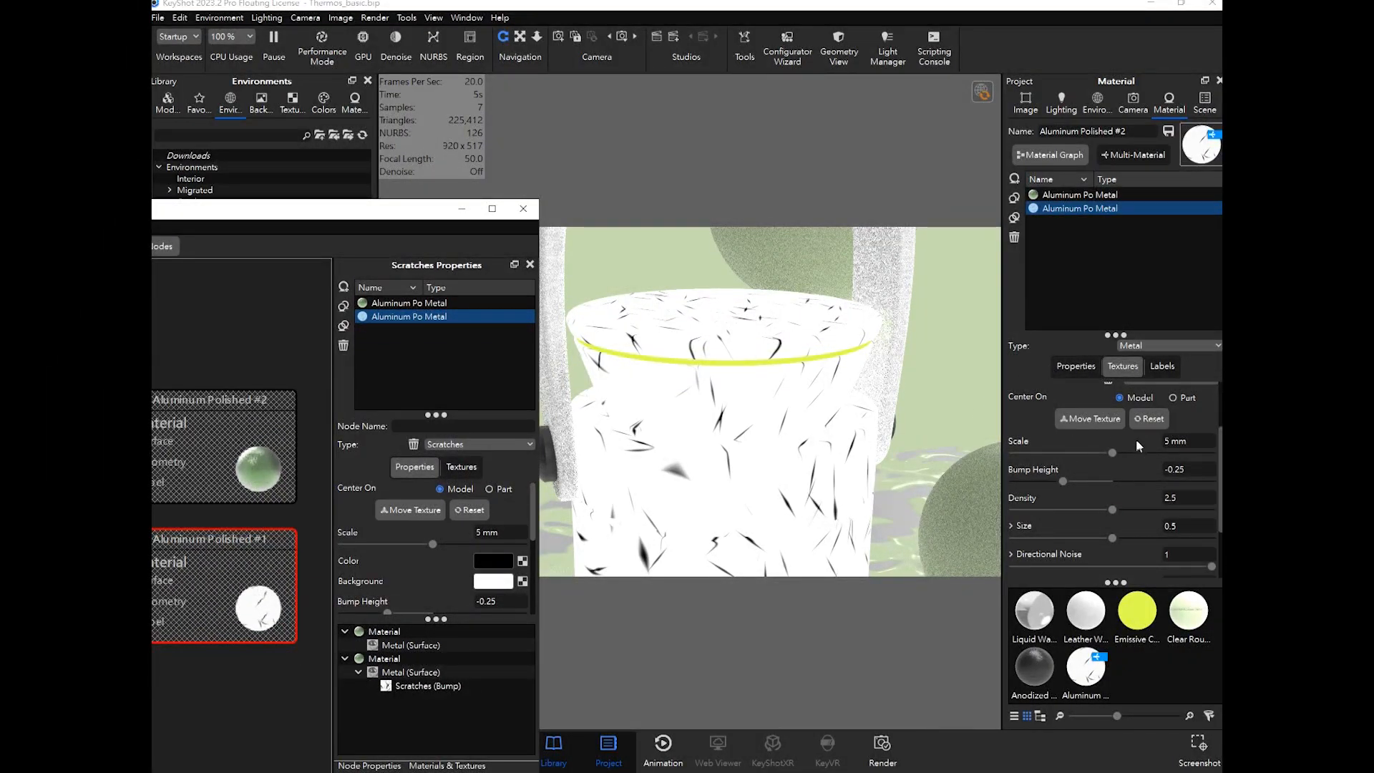
Step: Set the Scratches bump texture's scale to 2 mm
left_click(1165, 445)
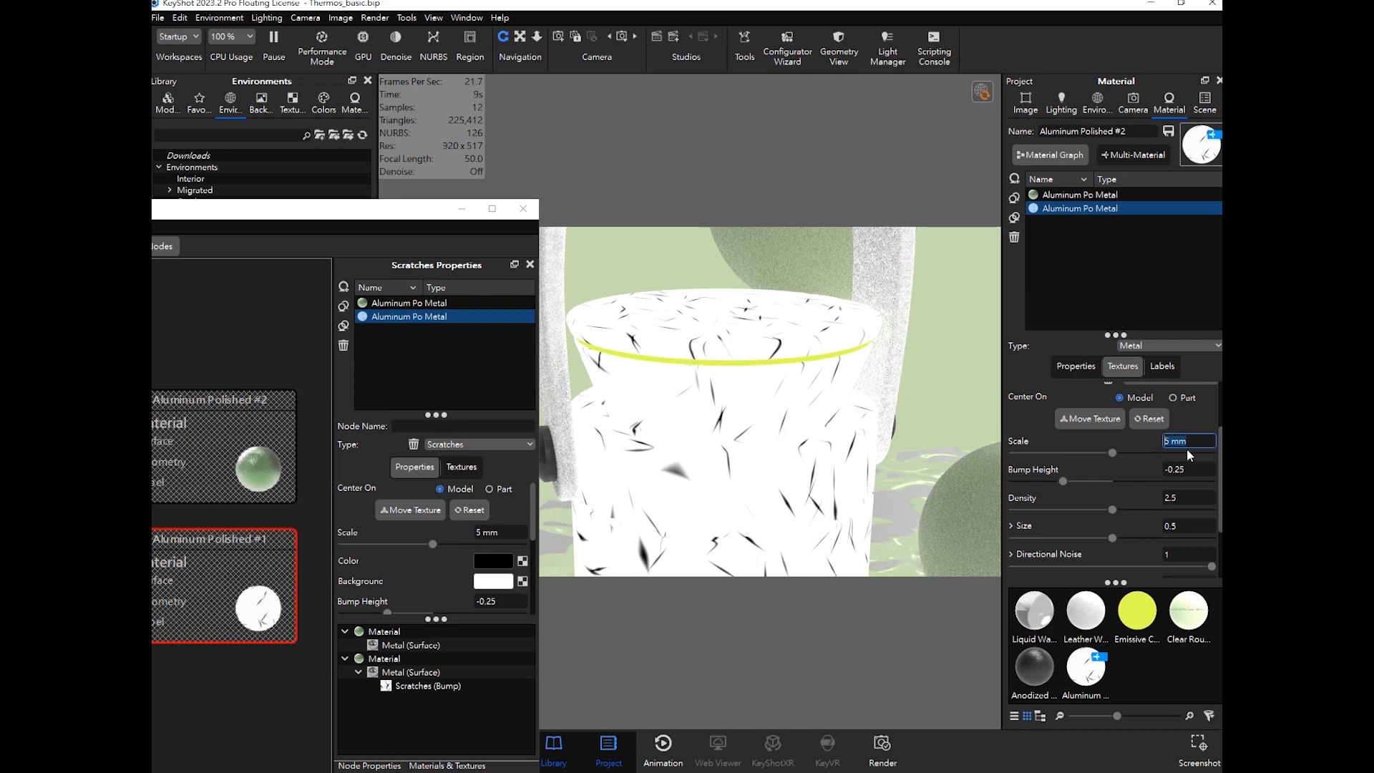
type("2")
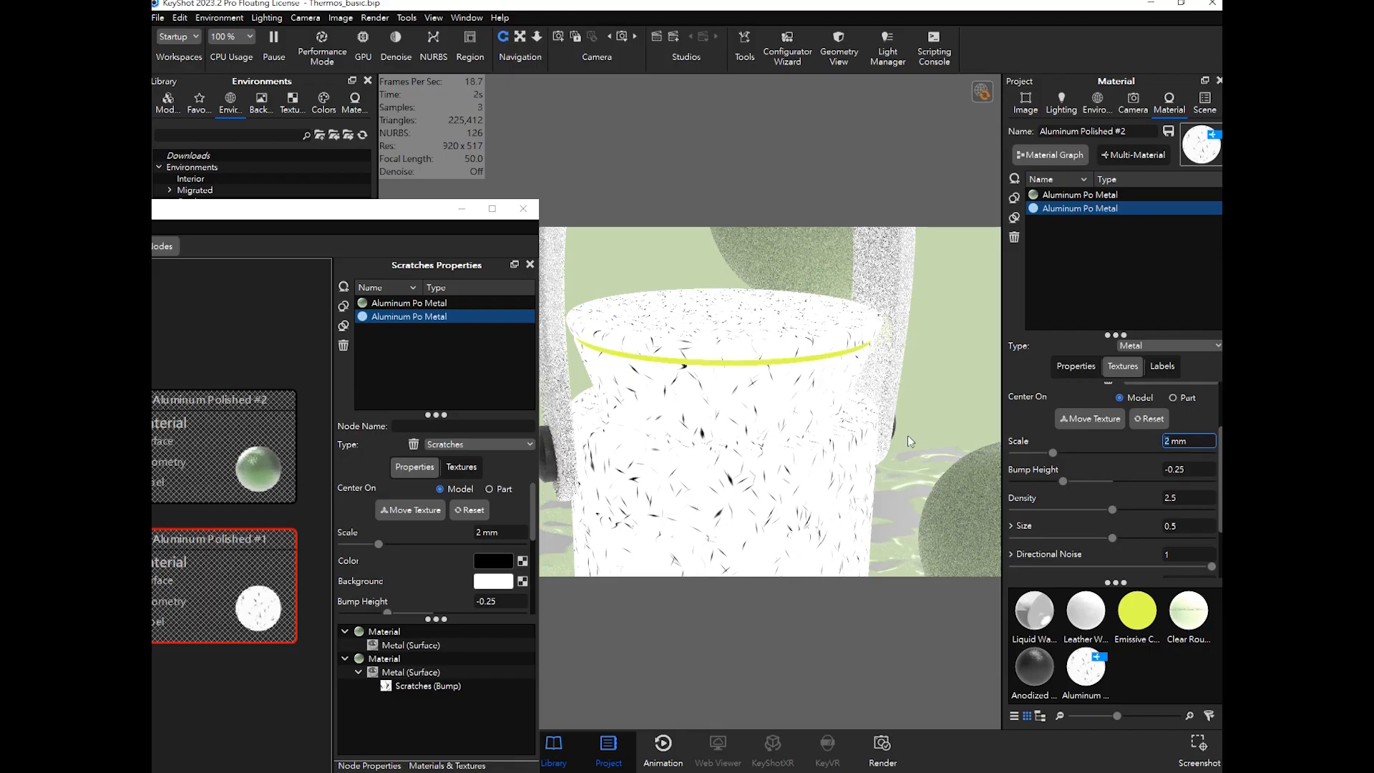
left_click(1185, 469)
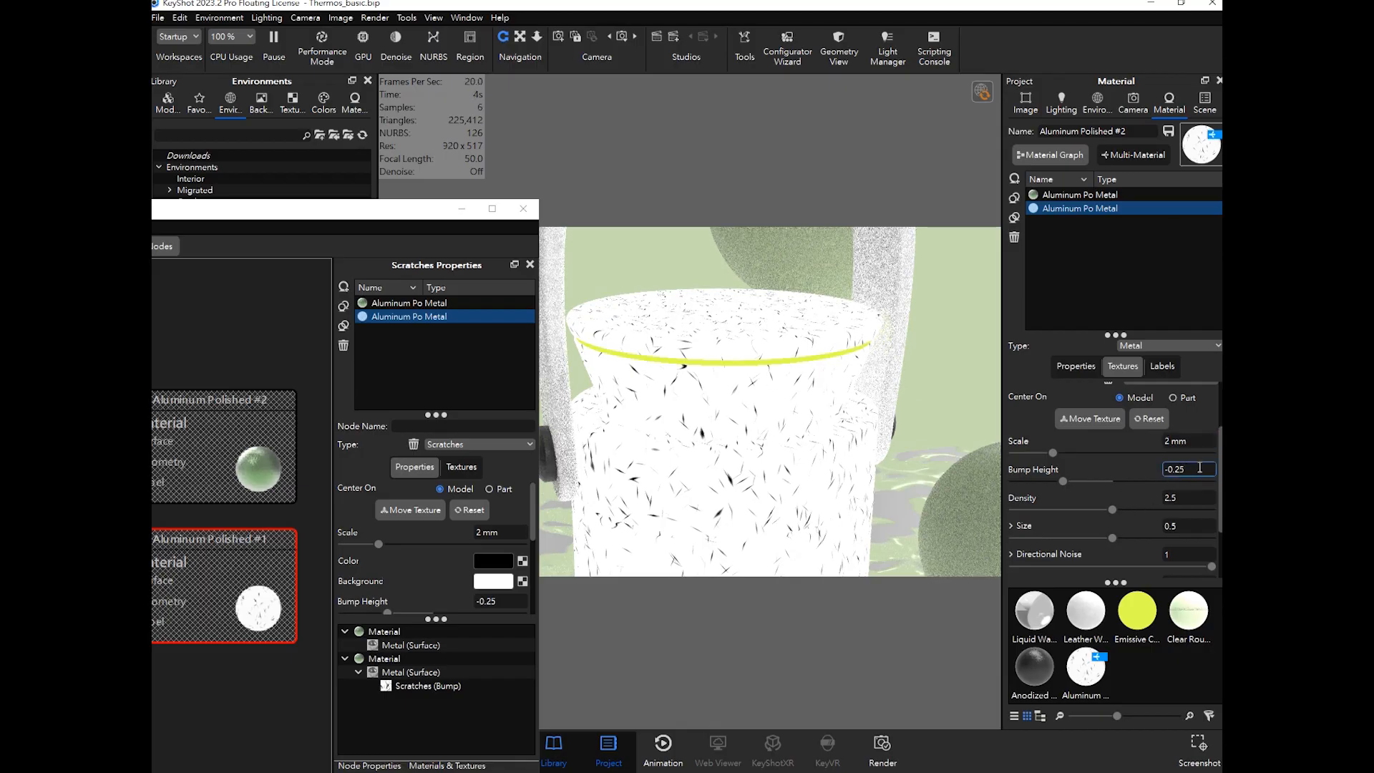
double_click(1179, 470)
Step: Try a density of 1 on the Scratches texture and settle on 3
left_click(1185, 497)
key("Return")
type("1")
key("Return")
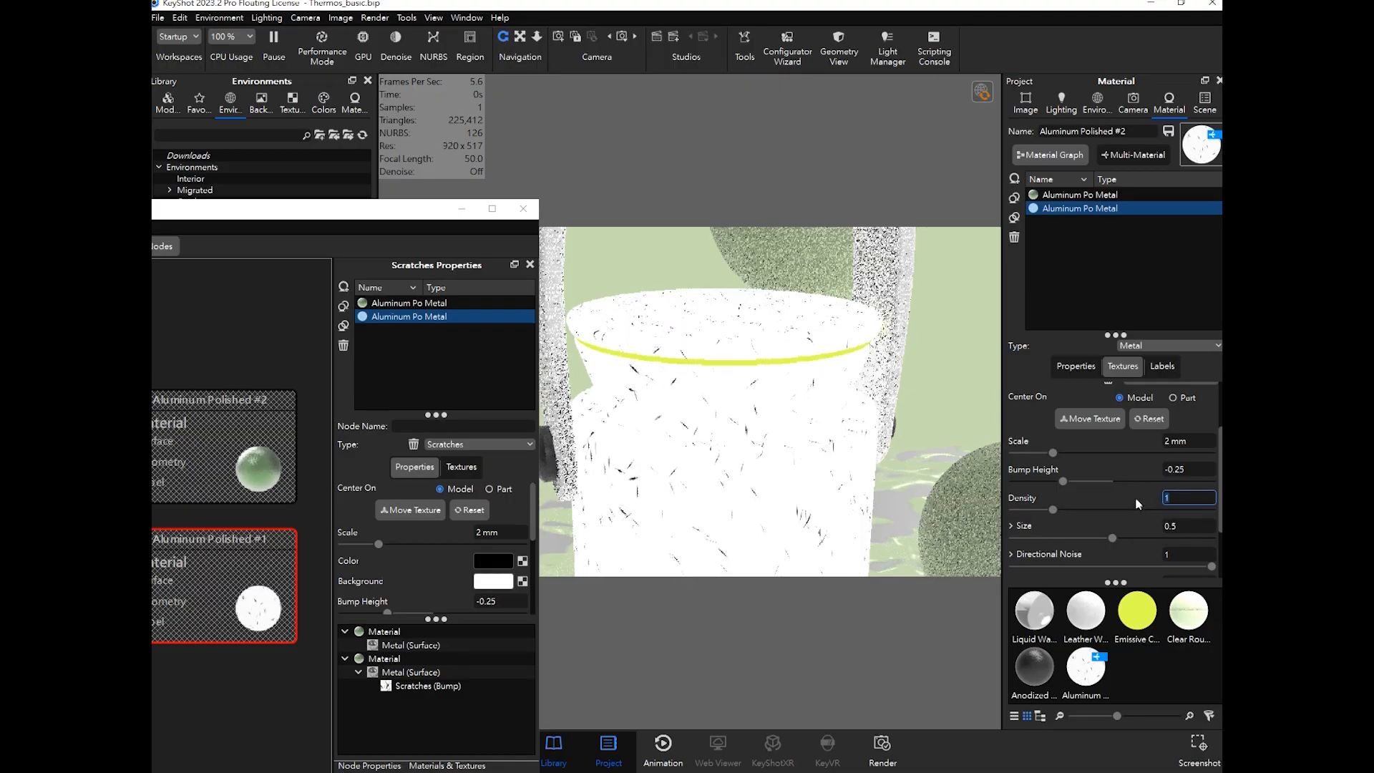
type("3")
key("Return")
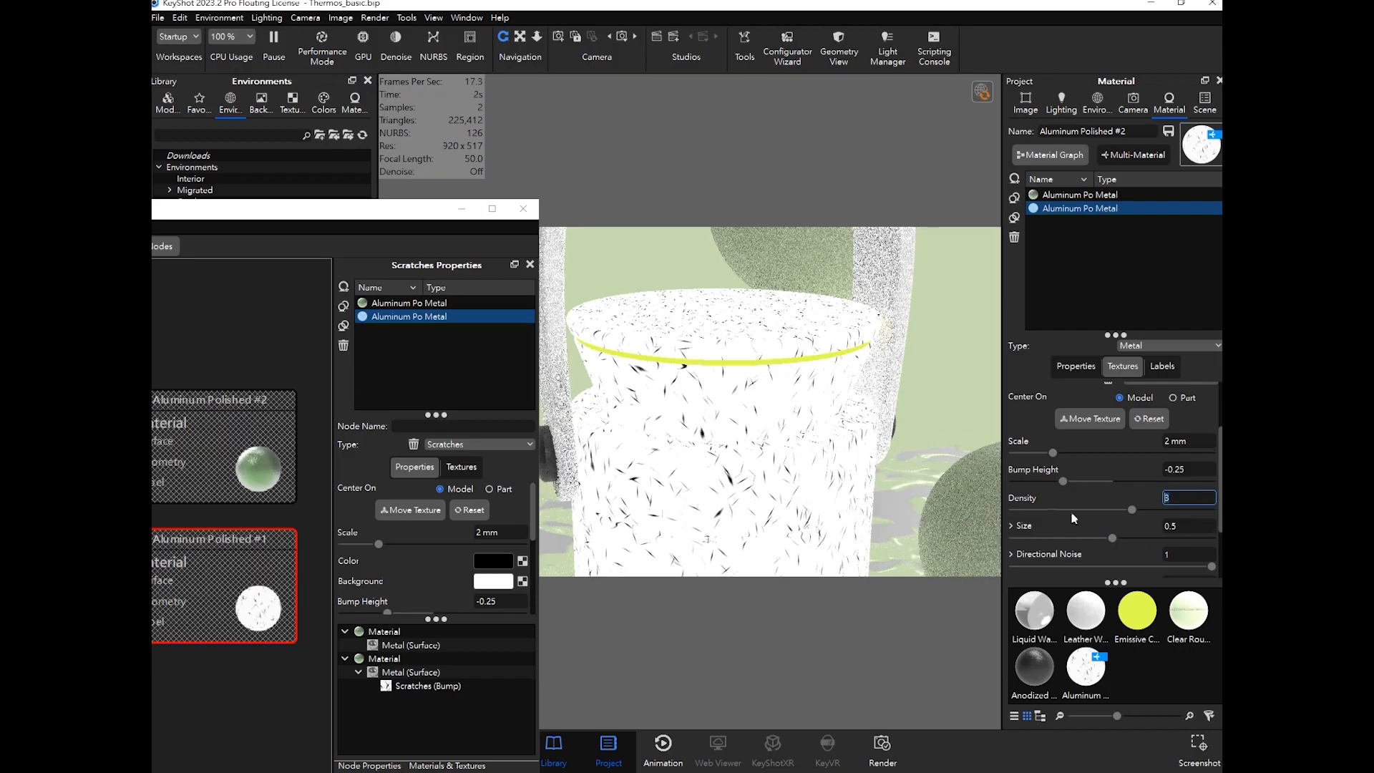
Step: Try Scratches sizes of 1 and 0.3 and settle on a size of 0.4
left_click(1199, 528)
double_click(1173, 527)
scroll(1185, 494, "down", 1)
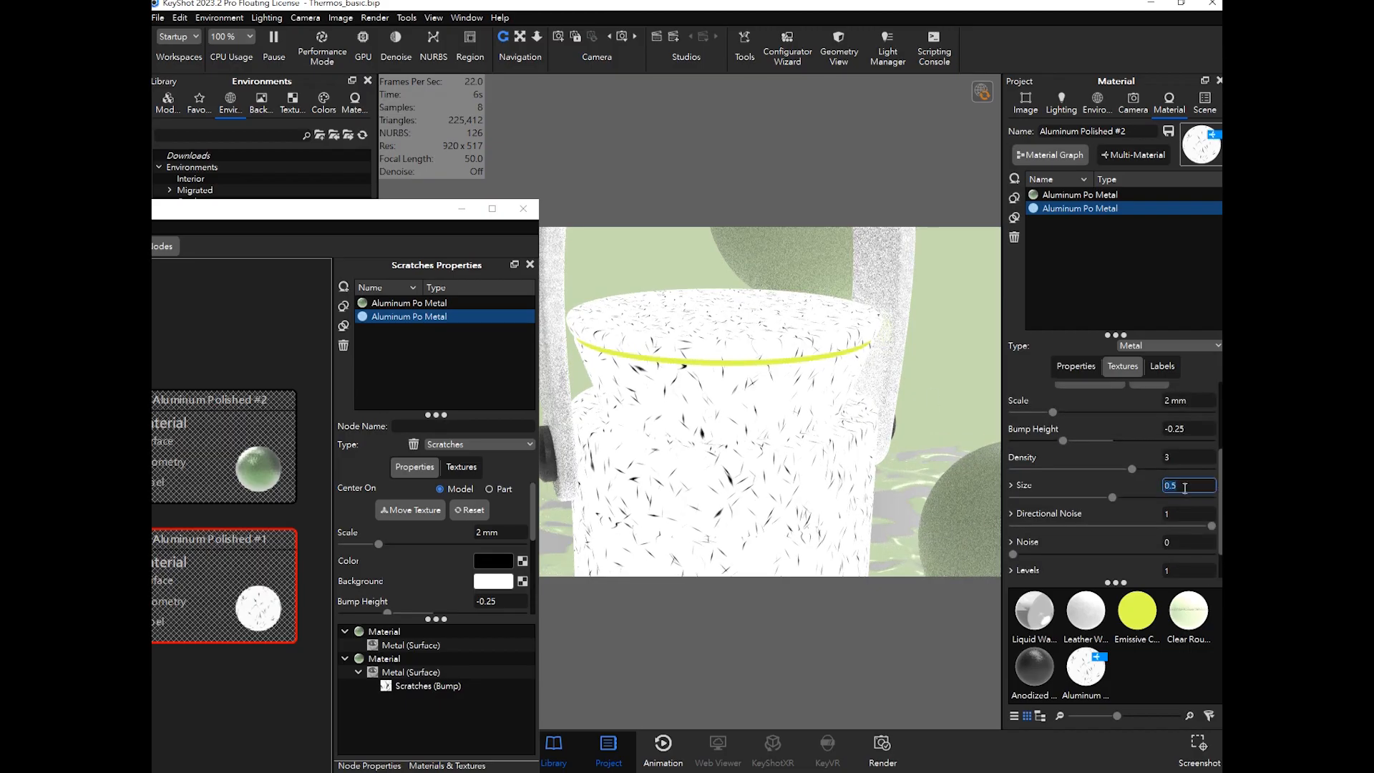
type("1")
key("Return")
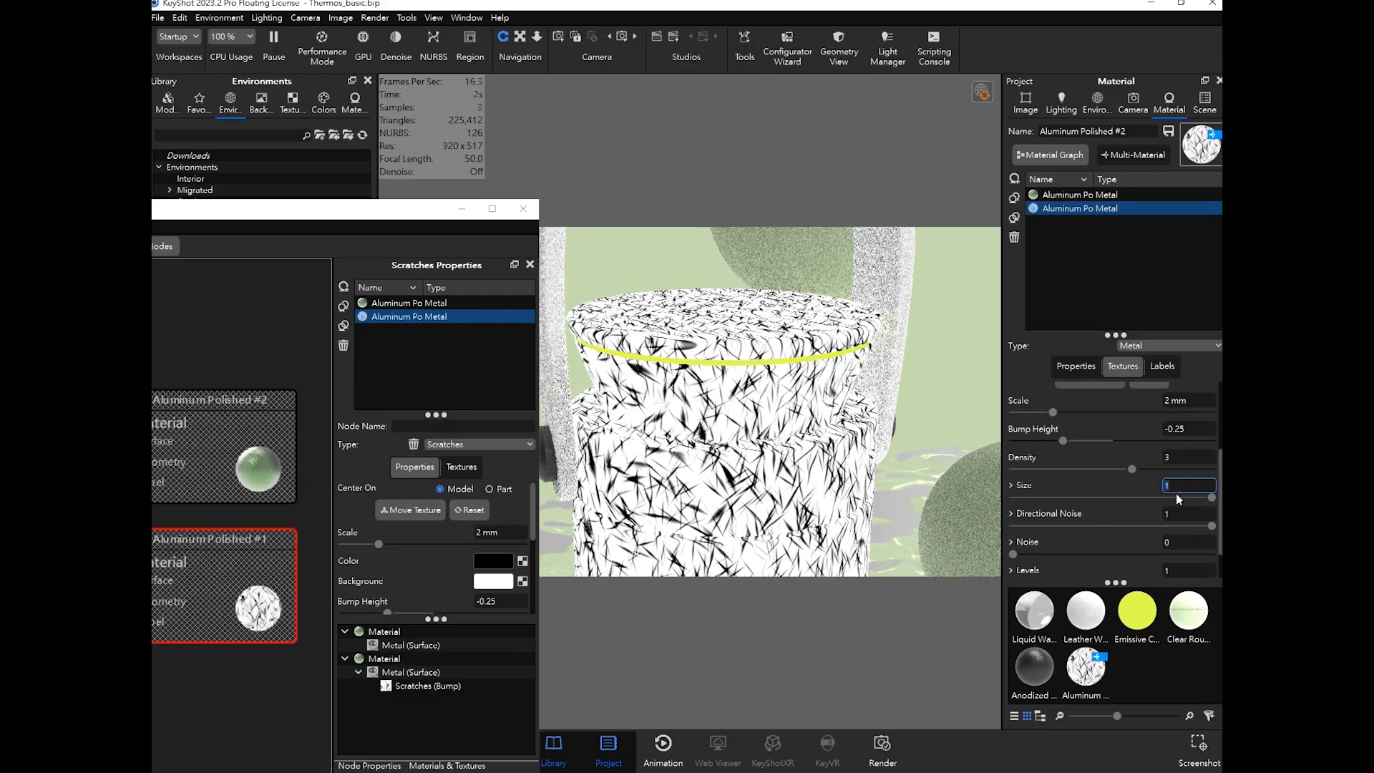
type("0.3")
key("Return")
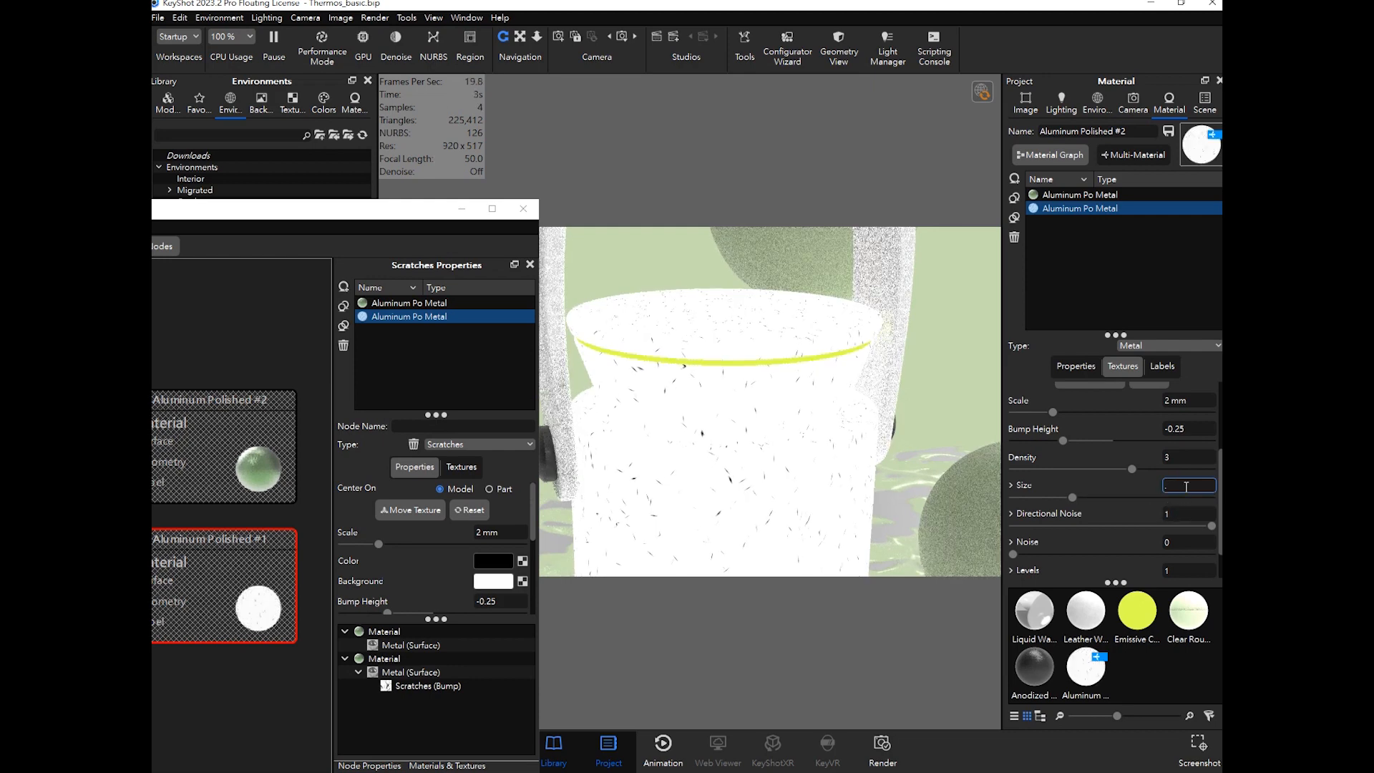
key("Return")
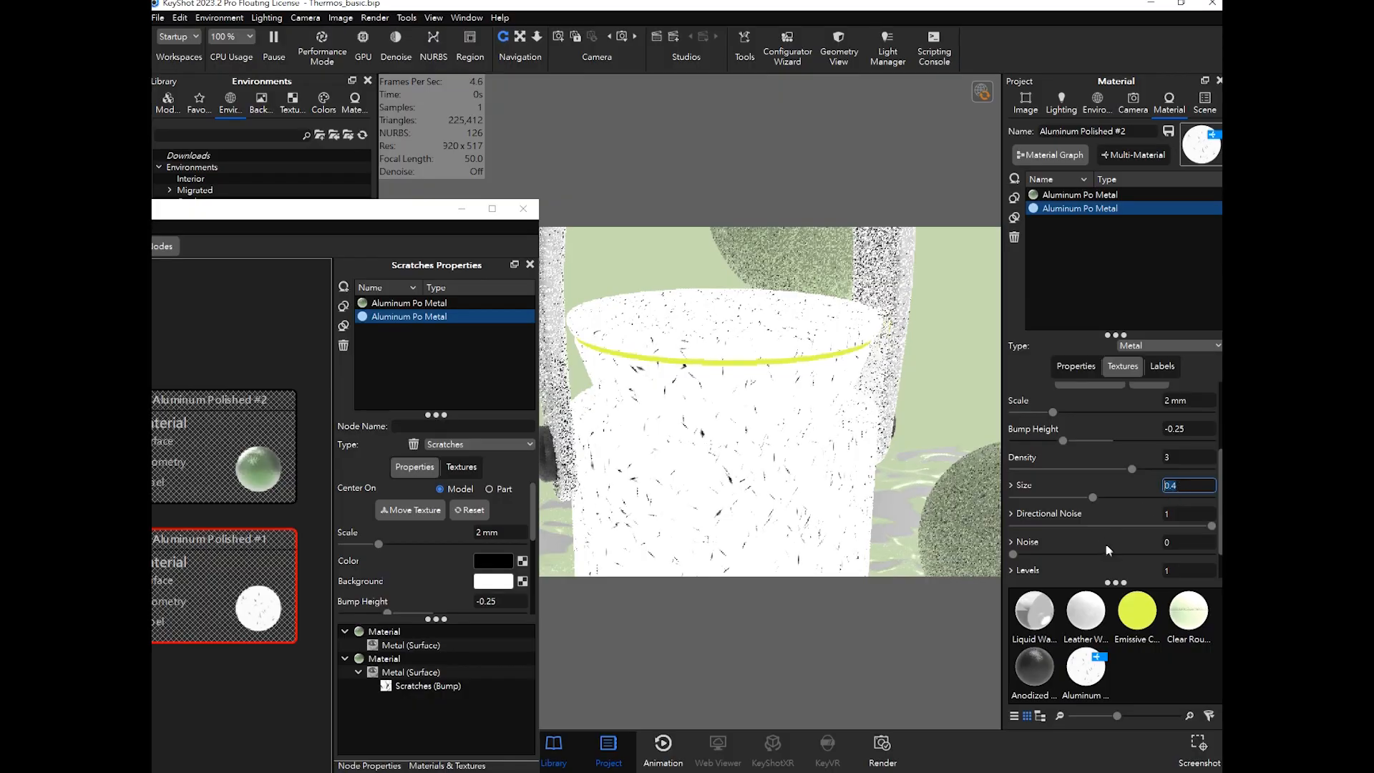
Step: Set the levels of the Scratches texture to 3
scroll(1089, 520, "down", 1)
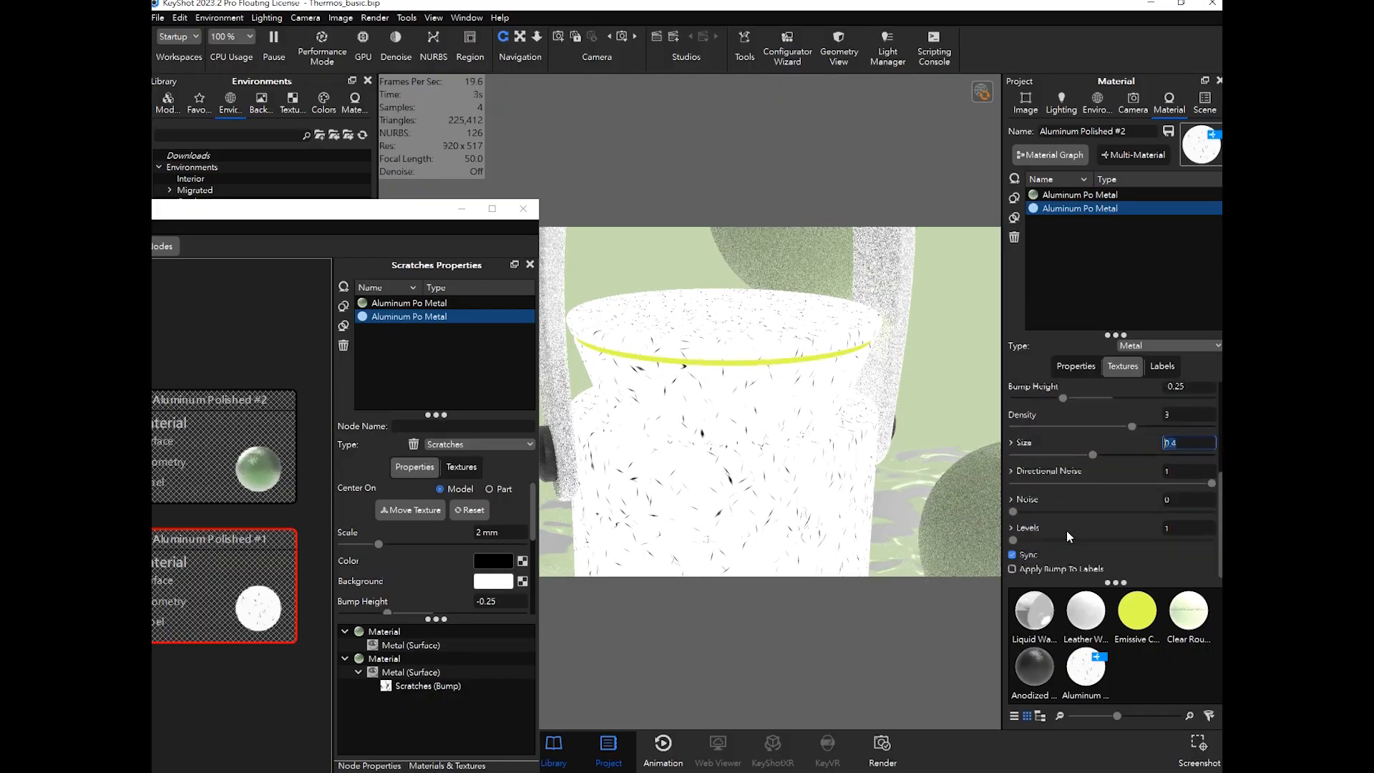
left_click(1167, 528)
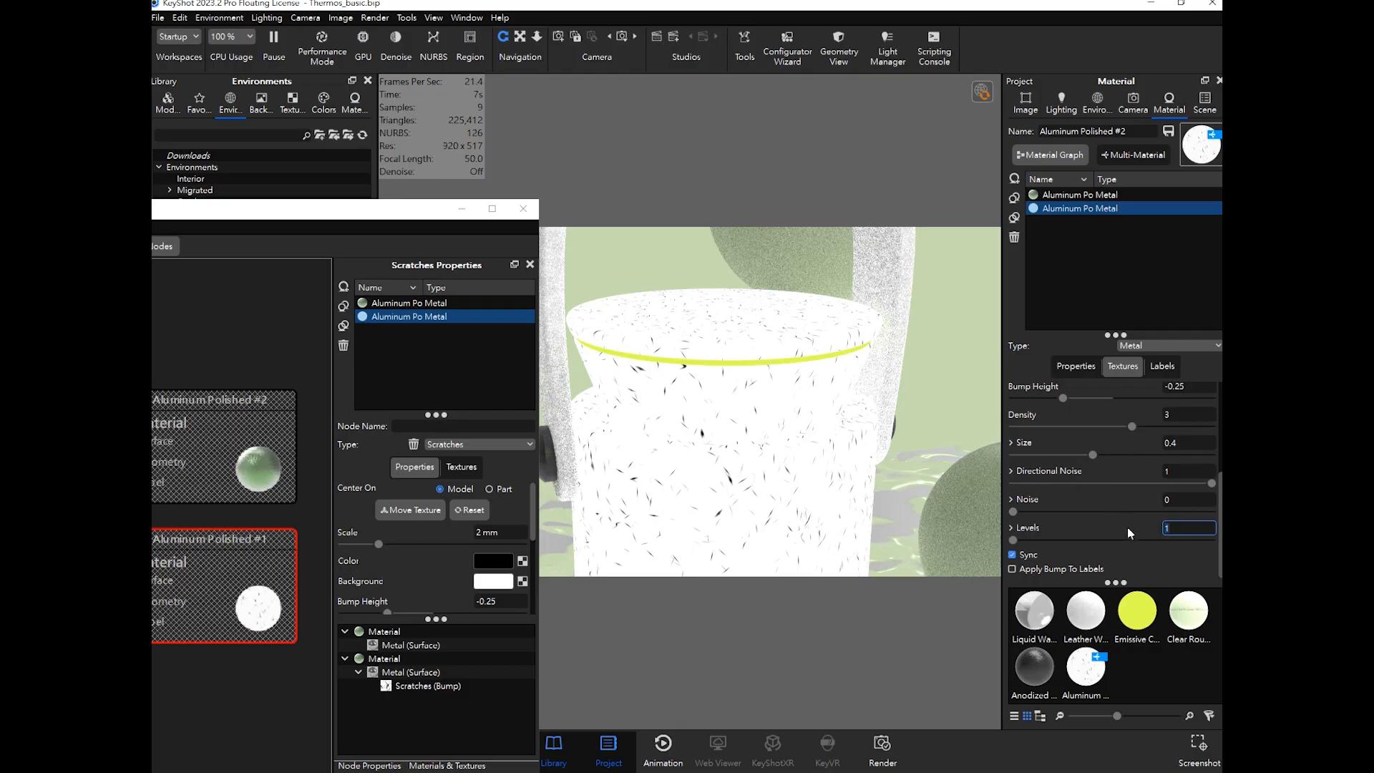
left_click(1175, 529)
key("BackSpace")
type("3")
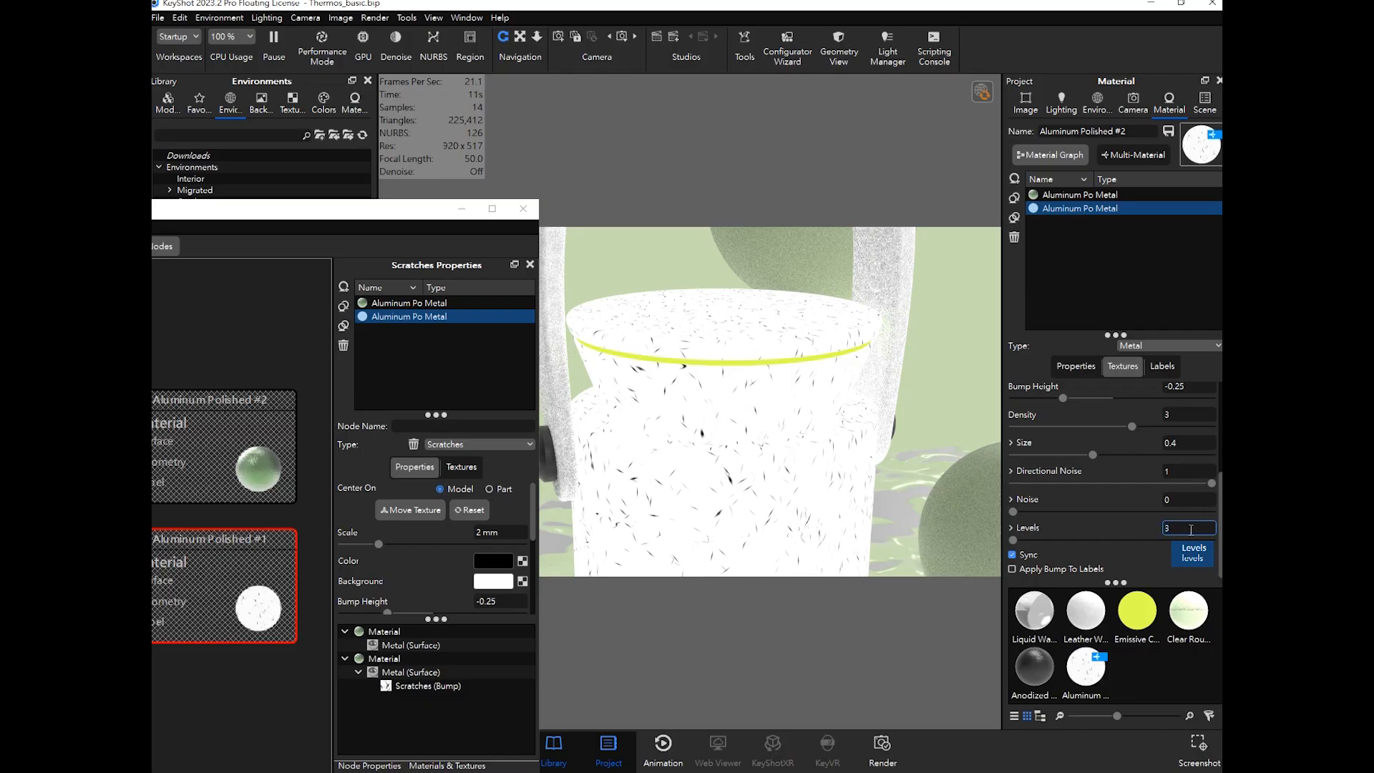
key("Return")
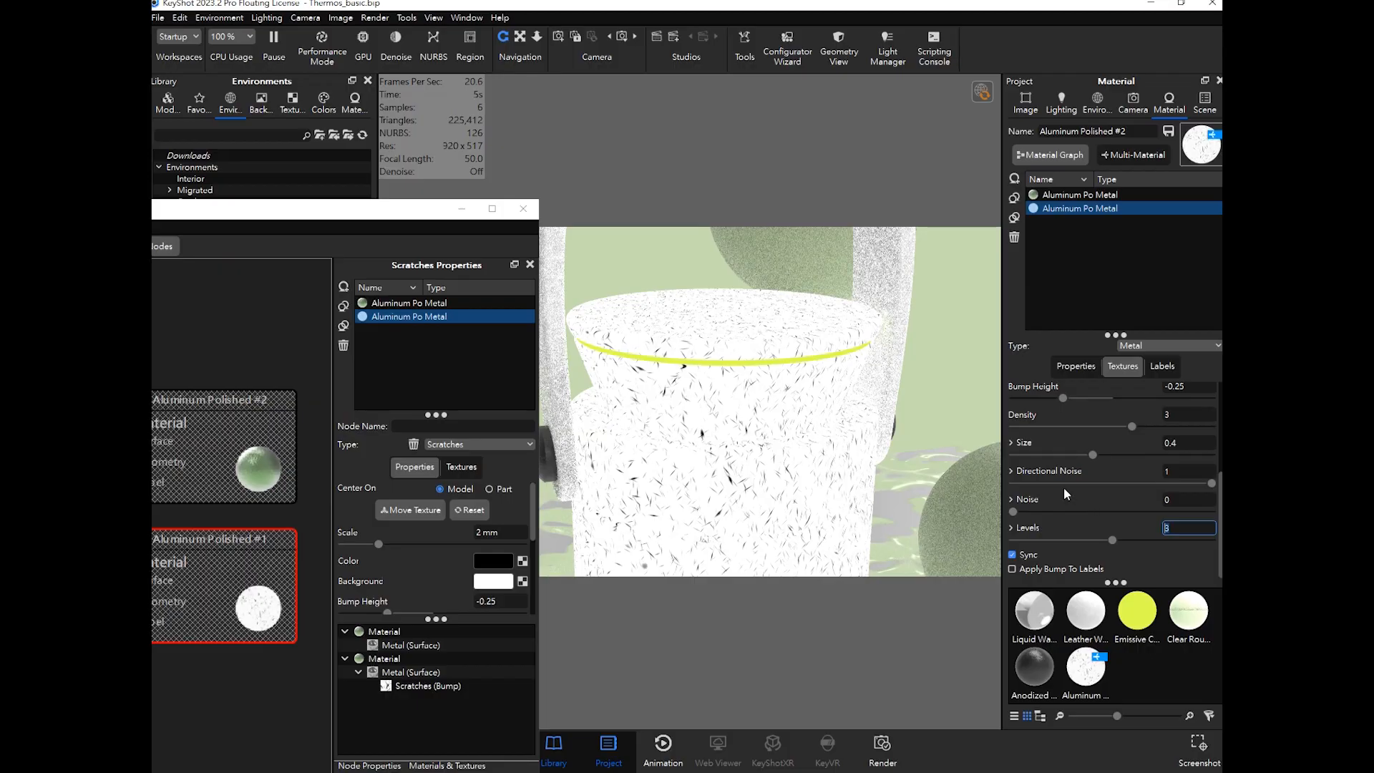
left_click(1095, 523)
Step: Turn off the Scratches node preview, check the scratched metal on the bottle, and close the material graph
left_click(395, 211)
left_click_drag(396, 215, 527, 474)
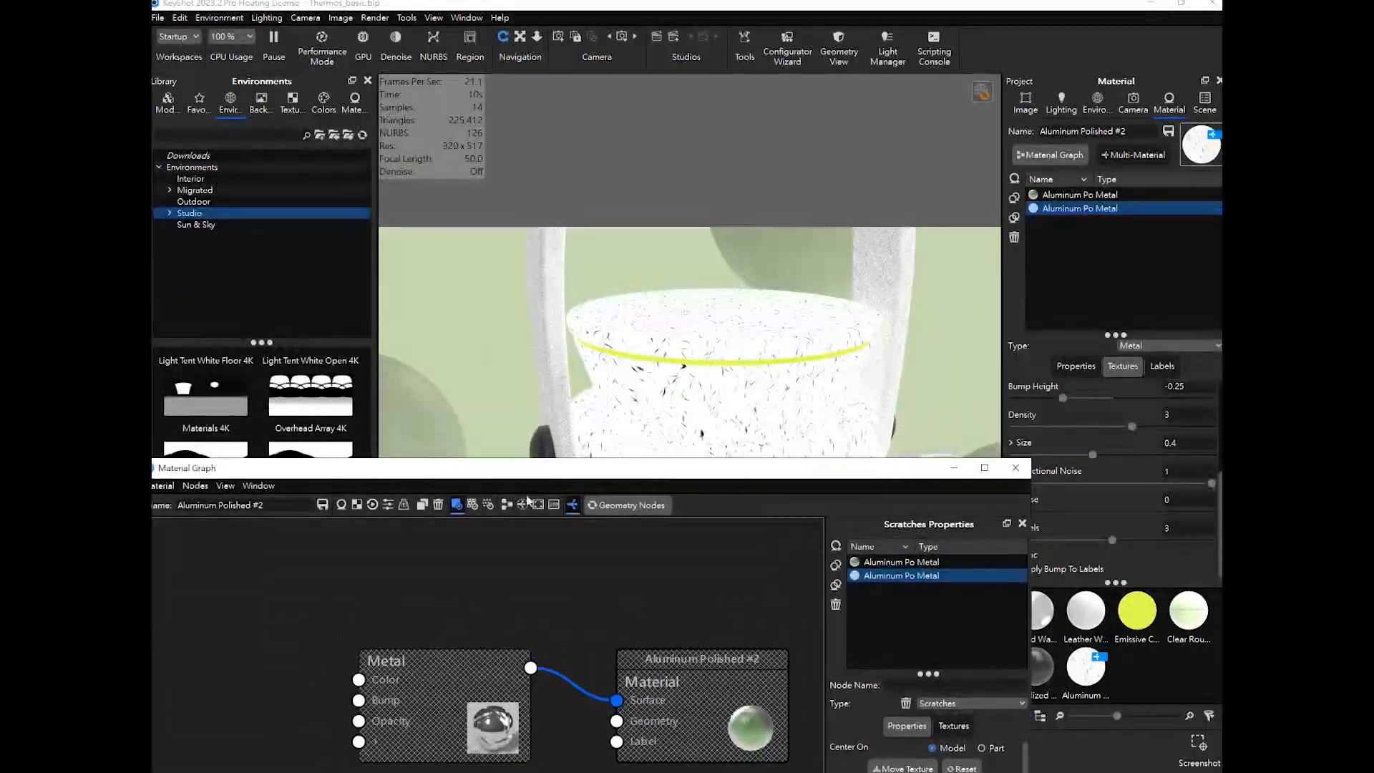
left_click(457, 504)
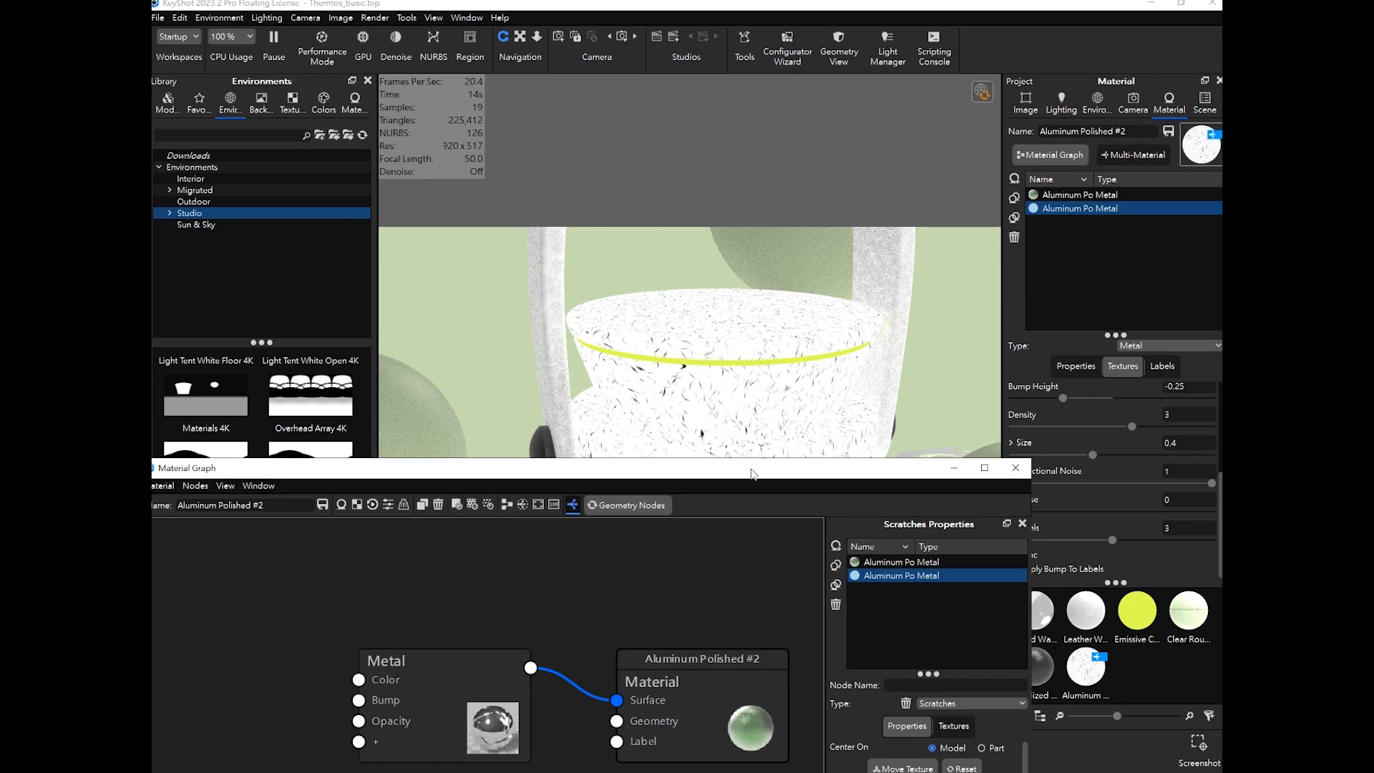
left_click_drag(800, 477, 369, 191)
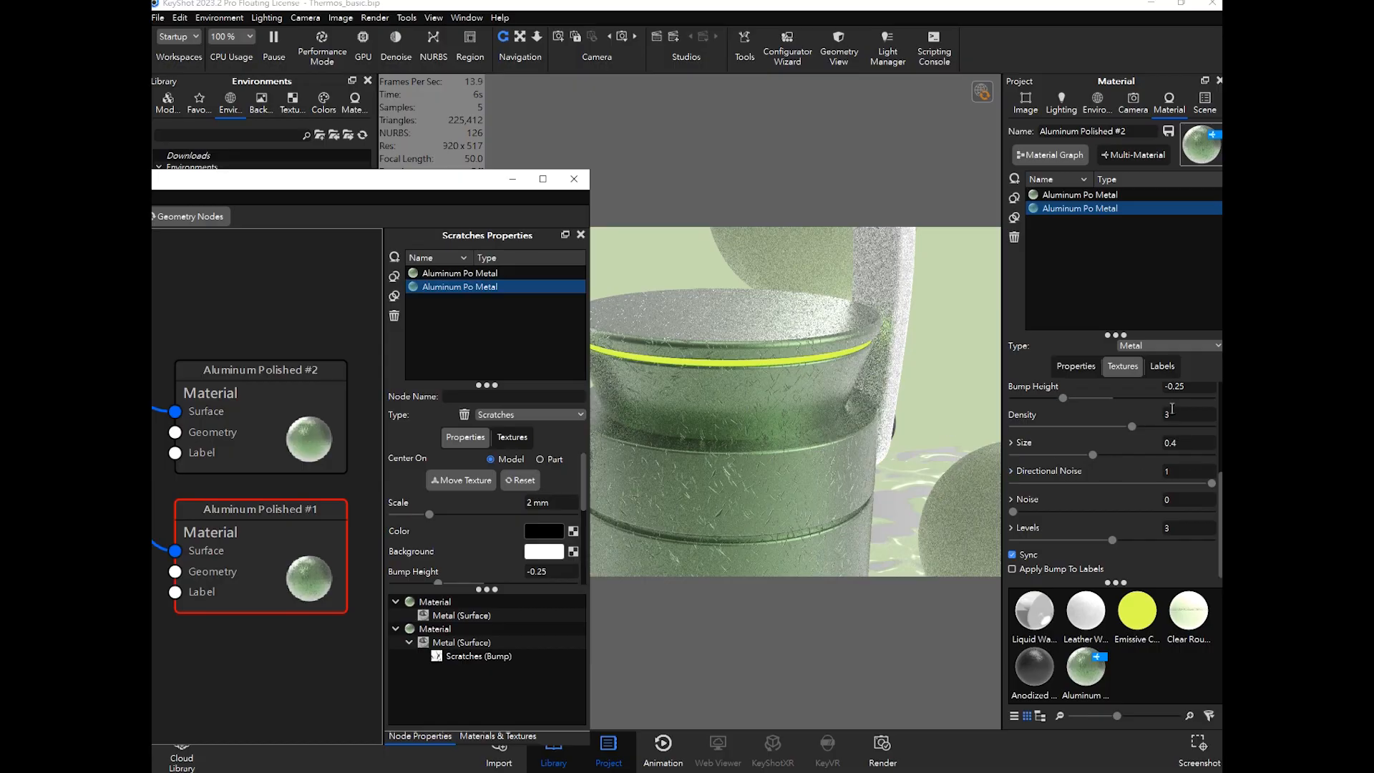
scroll(1120, 430, "up", 1)
scroll(1099, 479, "up", 1)
left_click_drag(523, 196, 543, 163)
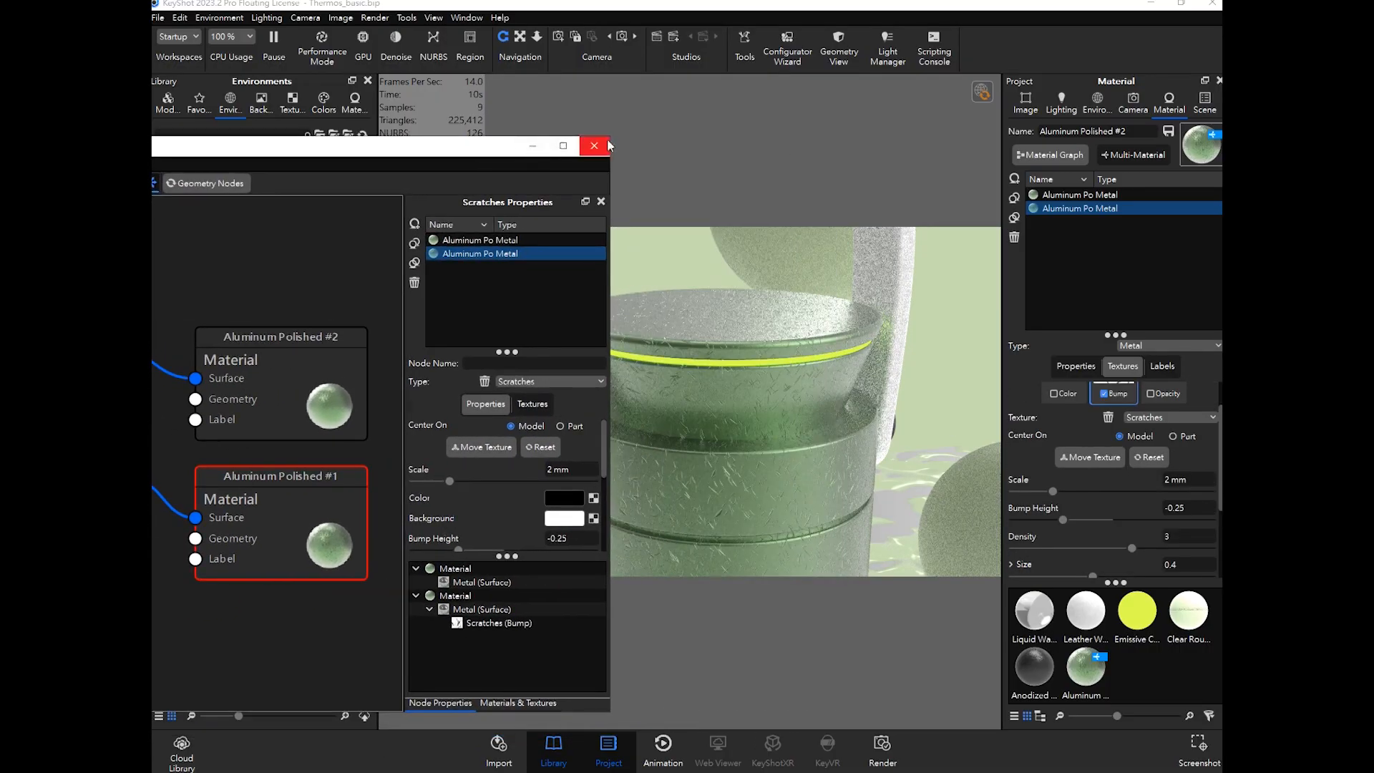
left_click(607, 146)
left_click(1047, 254)
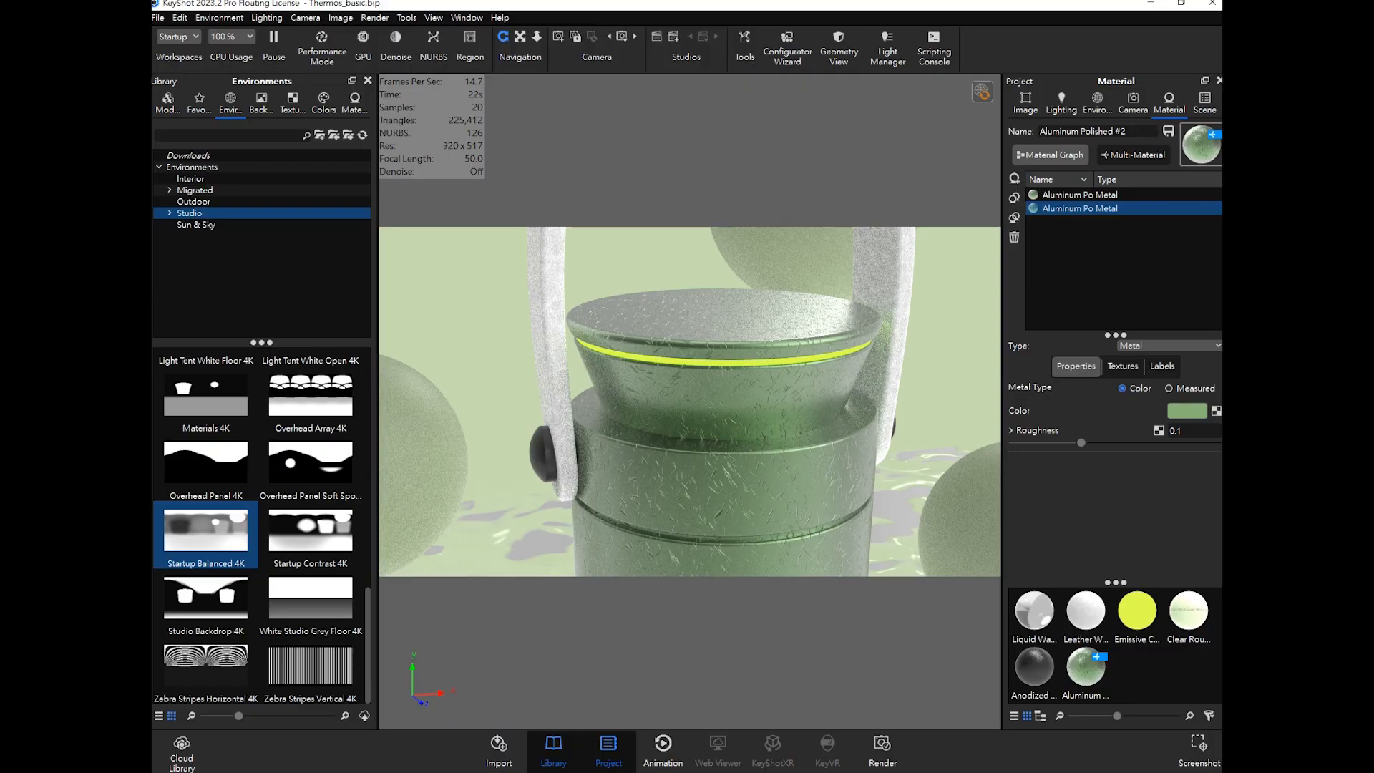
Step: Switch to the keyshot Render notes in Word, read on from Scratched Metal to Layered Materials: Stained Plastic, and return to KeyShot
mouse_move(296, 771)
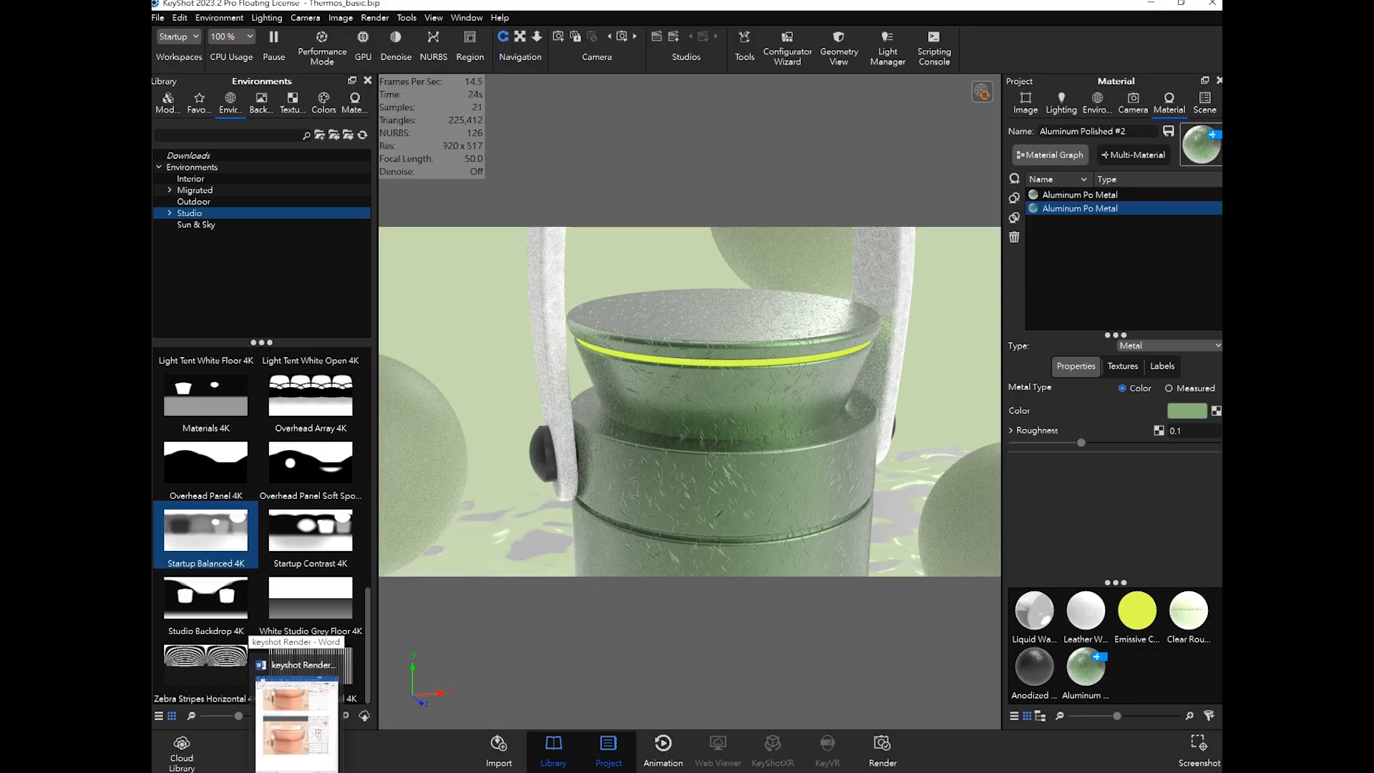
left_click(297, 712)
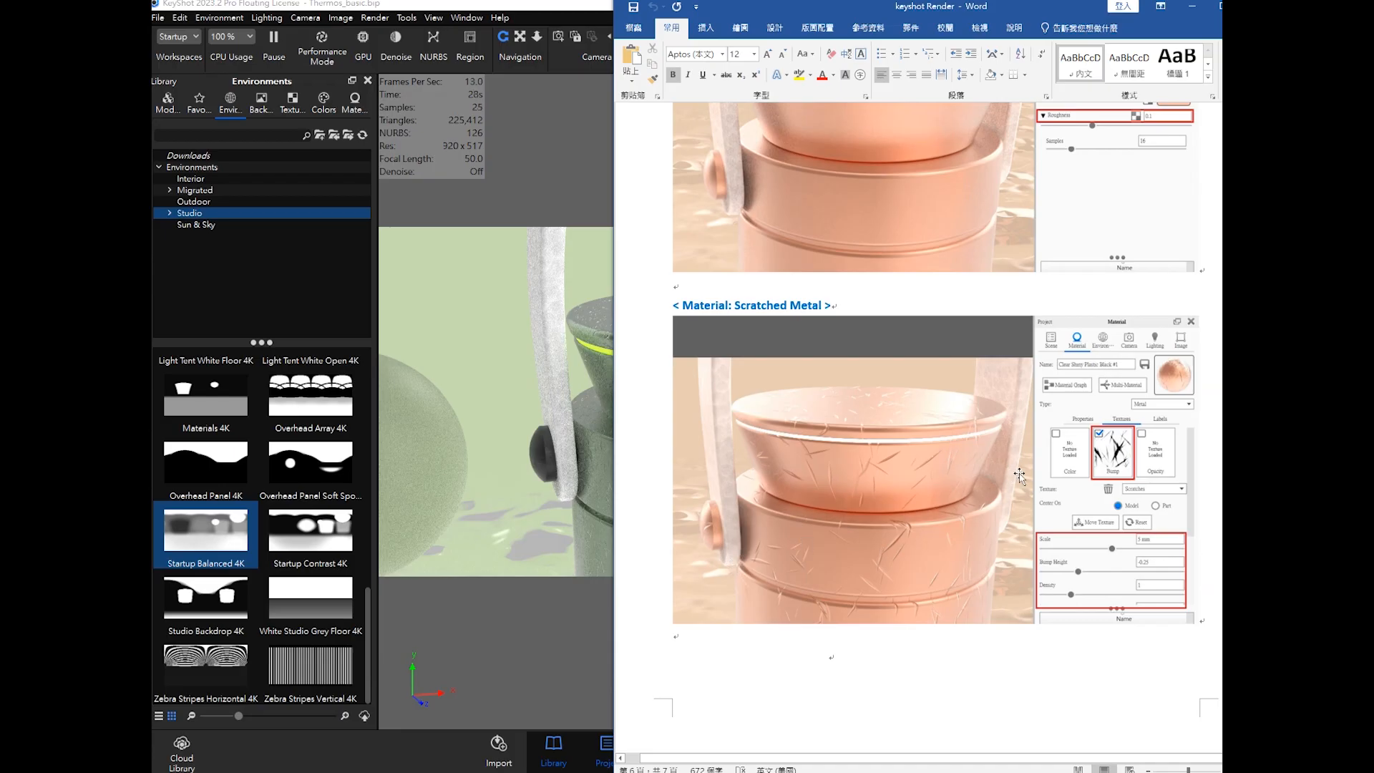
scroll(1009, 474, "down", 2)
scroll(1037, 472, "down", 2)
scroll(1043, 473, "down", 10)
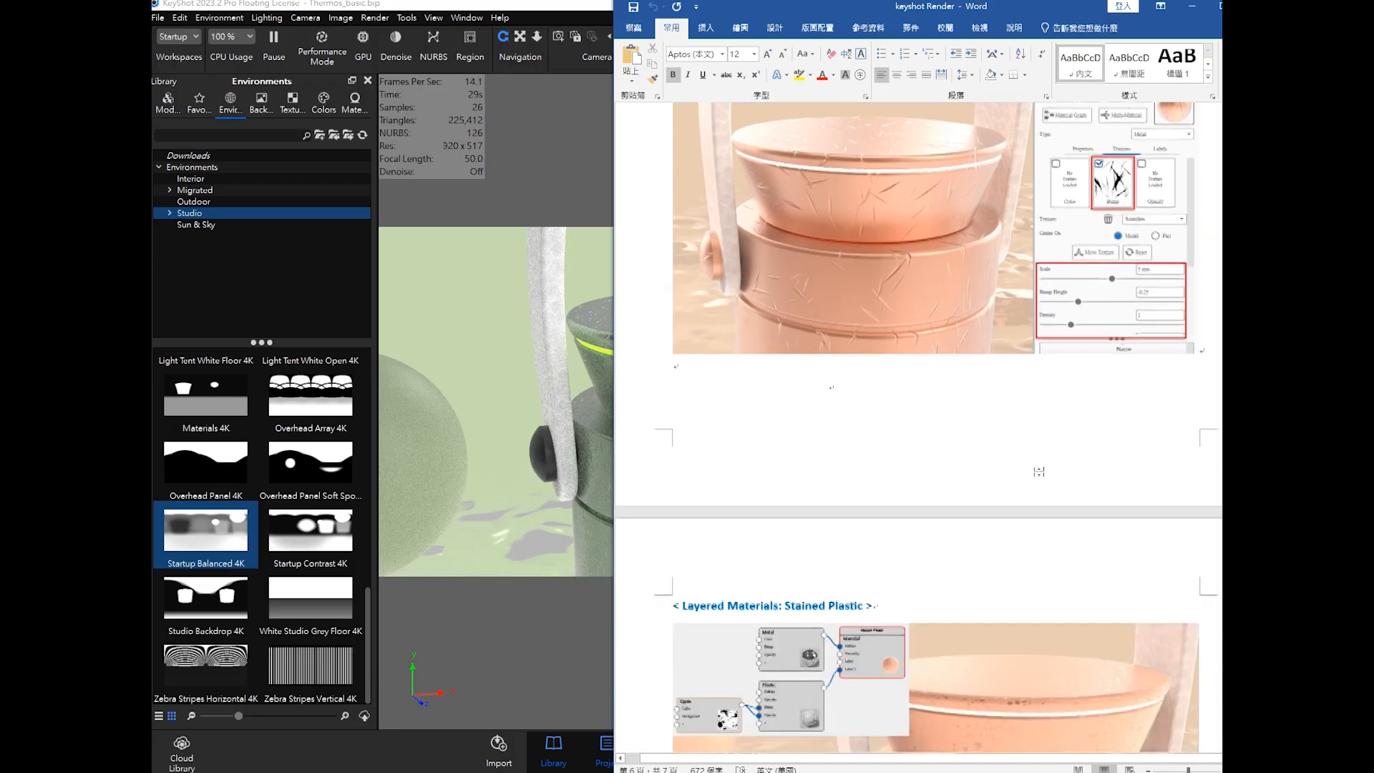
scroll(1045, 473, "down", 1)
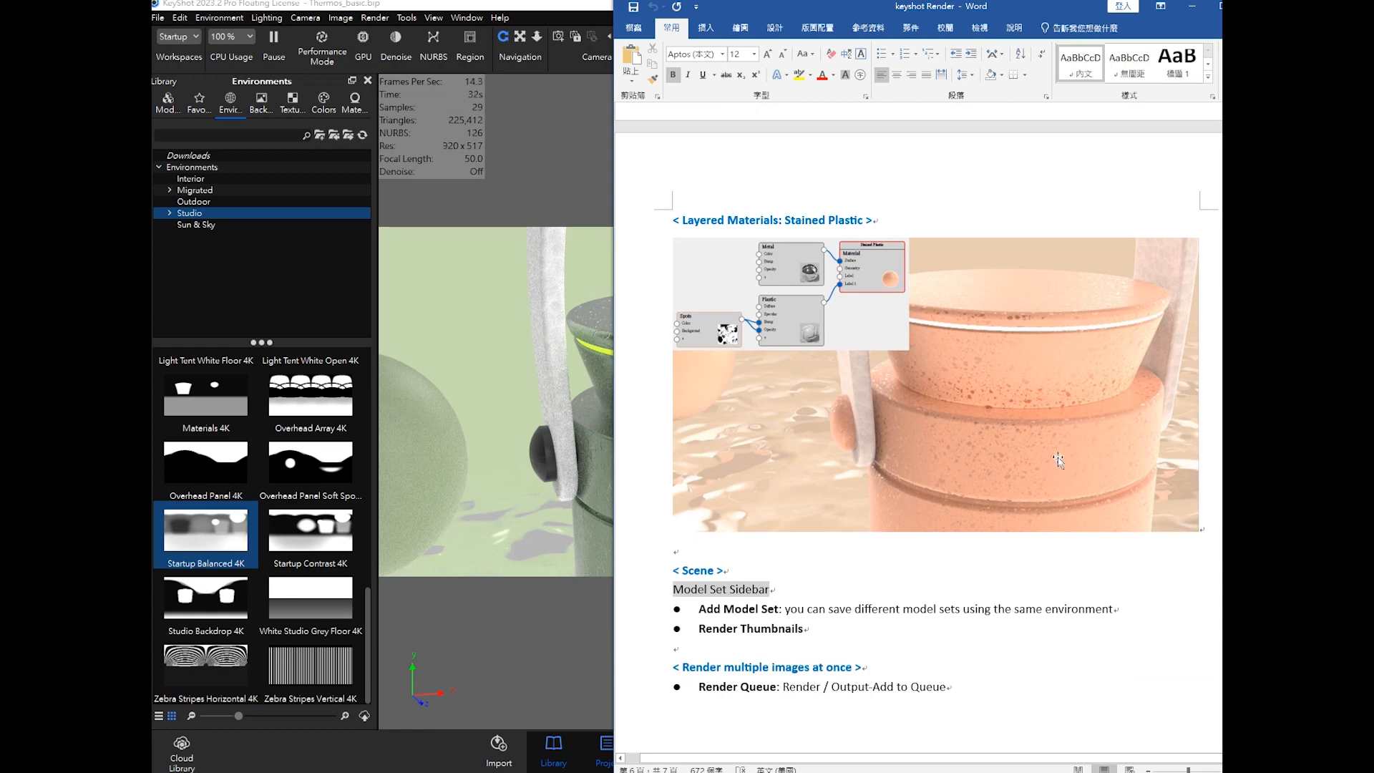
left_click(1189, 8)
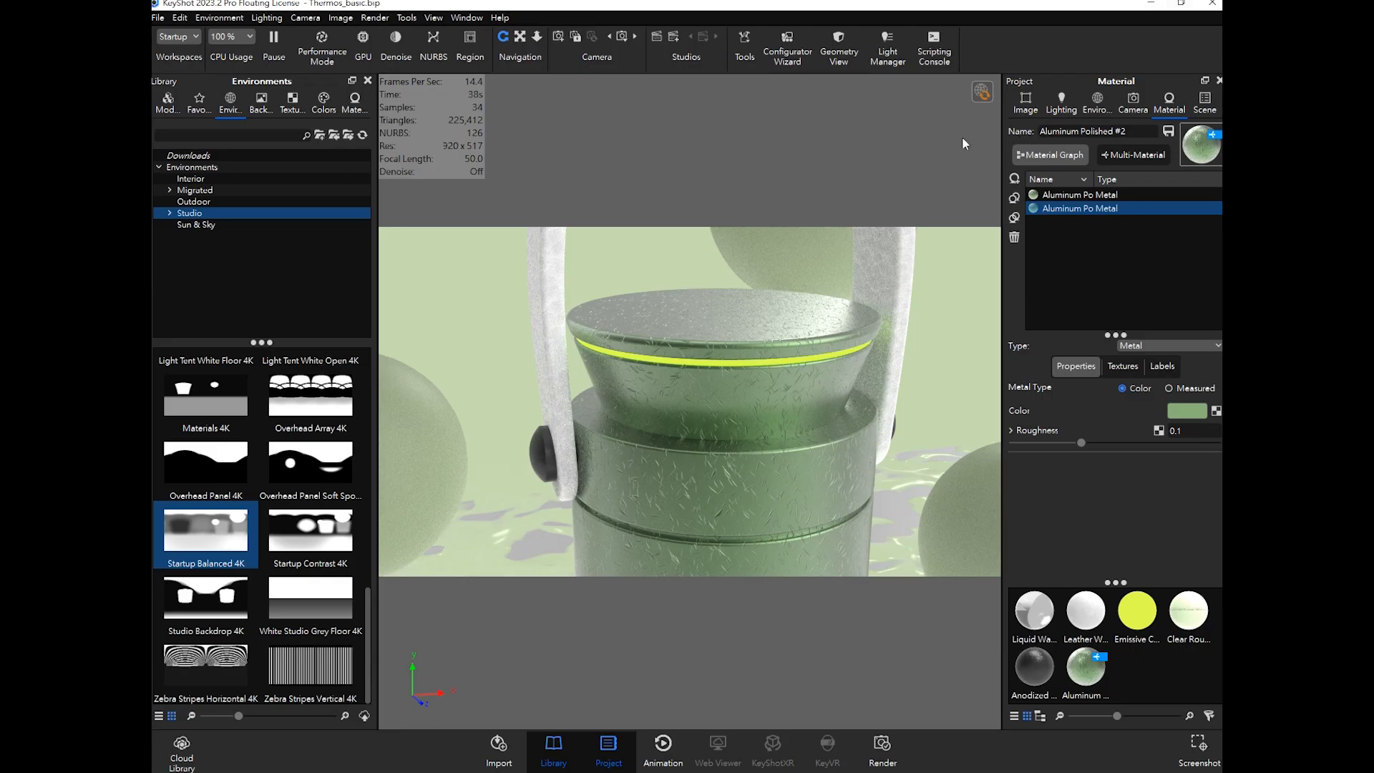
Step: Save the scene
left_click(160, 19)
left_click(178, 121)
Step: Review the Layered Materials: Stained Plastic section of the Word notes and return to KeyShot
key("alt+Tab")
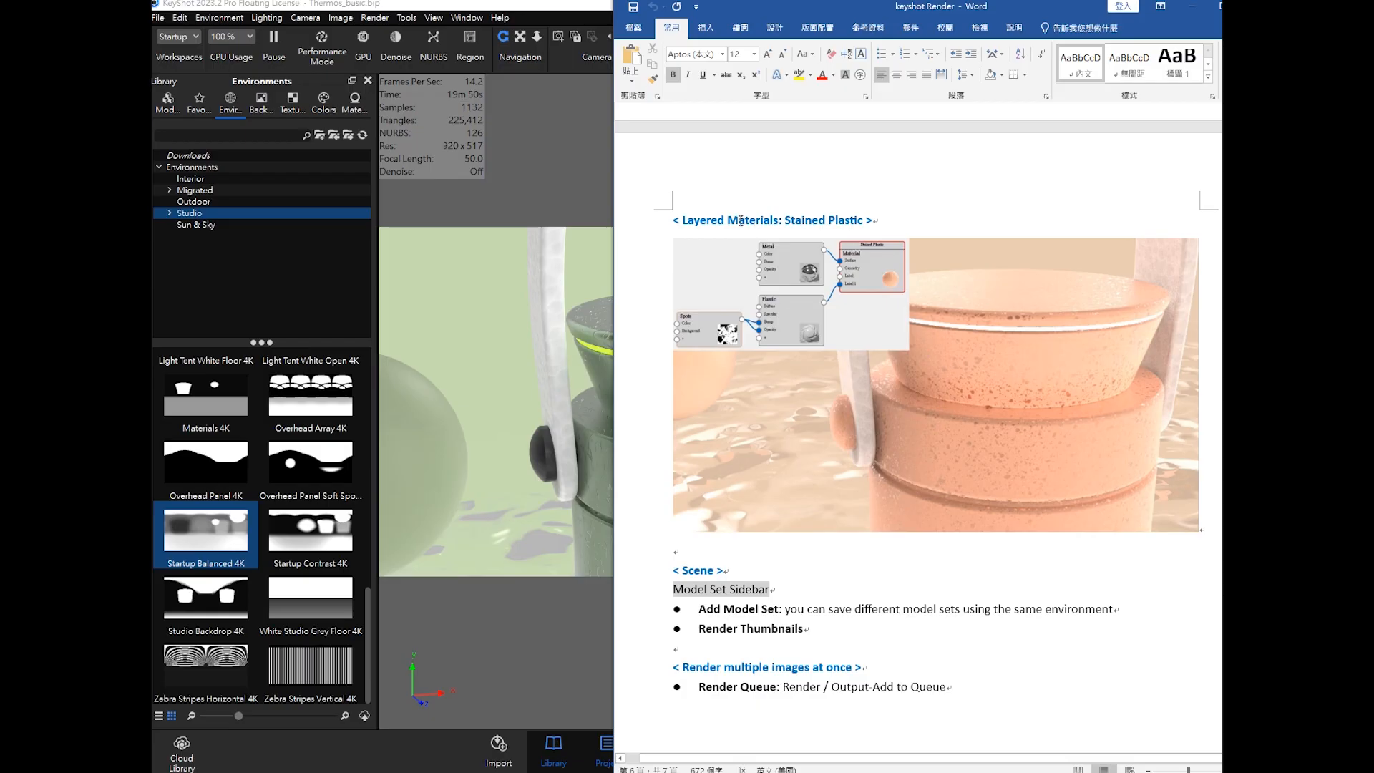
left_click_drag(684, 219, 781, 225)
left_click(782, 224)
left_click(1190, 7)
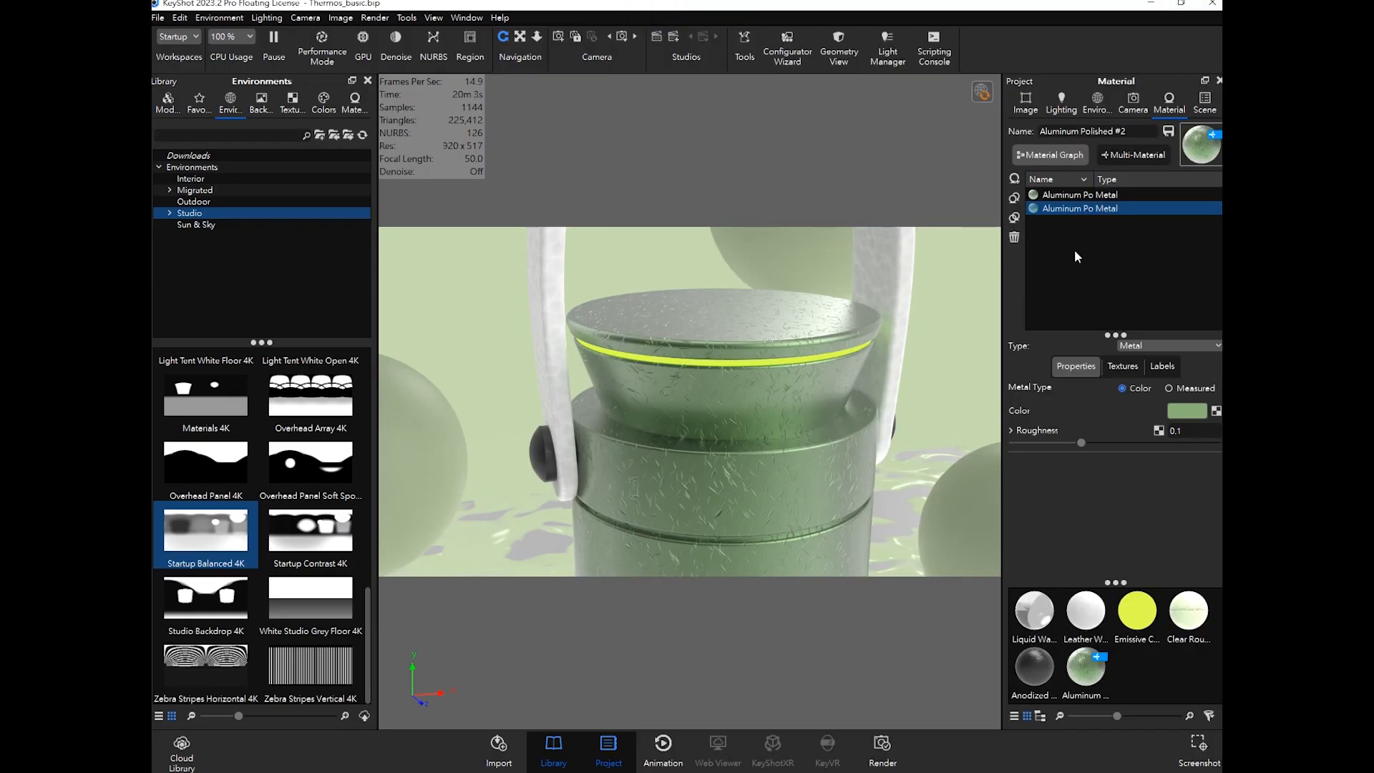
Step: Duplicate the unscratched Aluminum Polished metal in the multi-material list as a third variant
left_click(1032, 194)
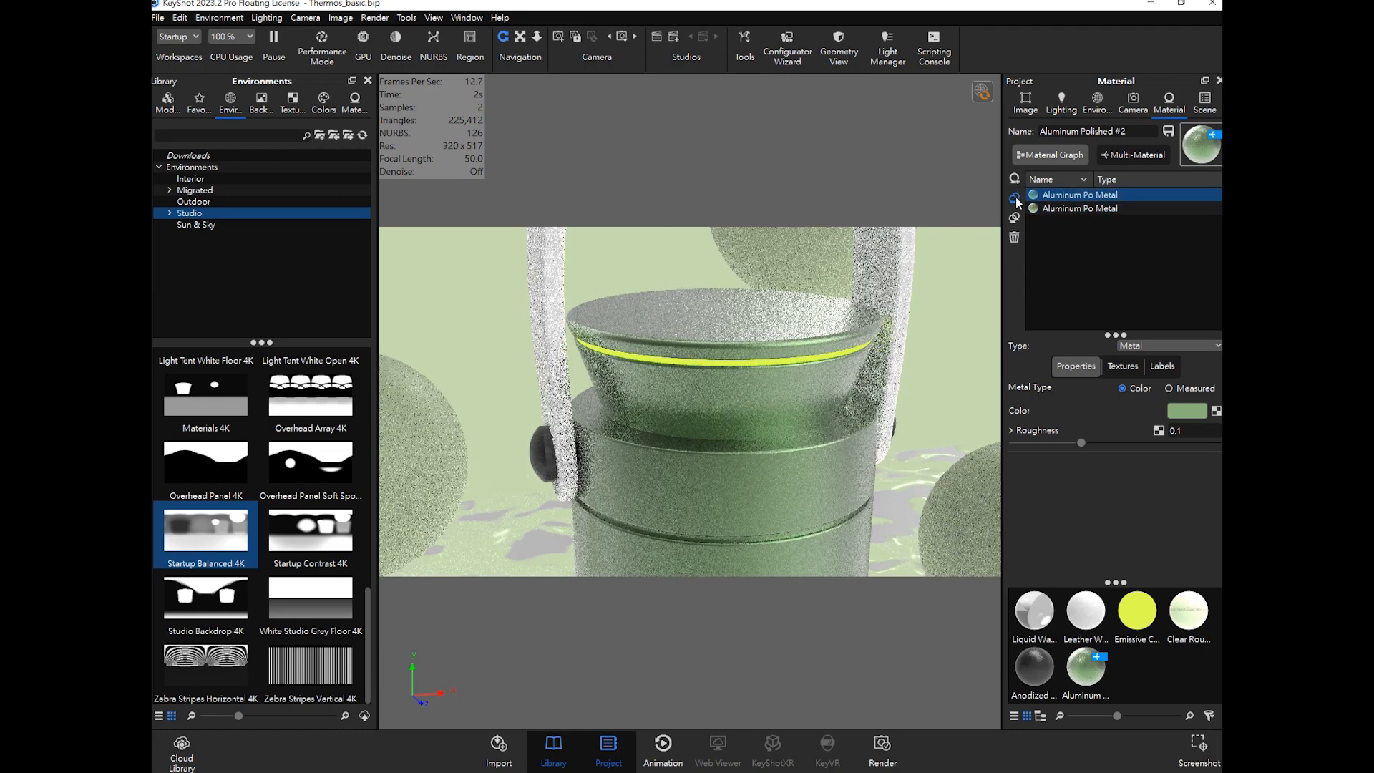
left_click(1014, 197)
double_click(1085, 227)
key("Return")
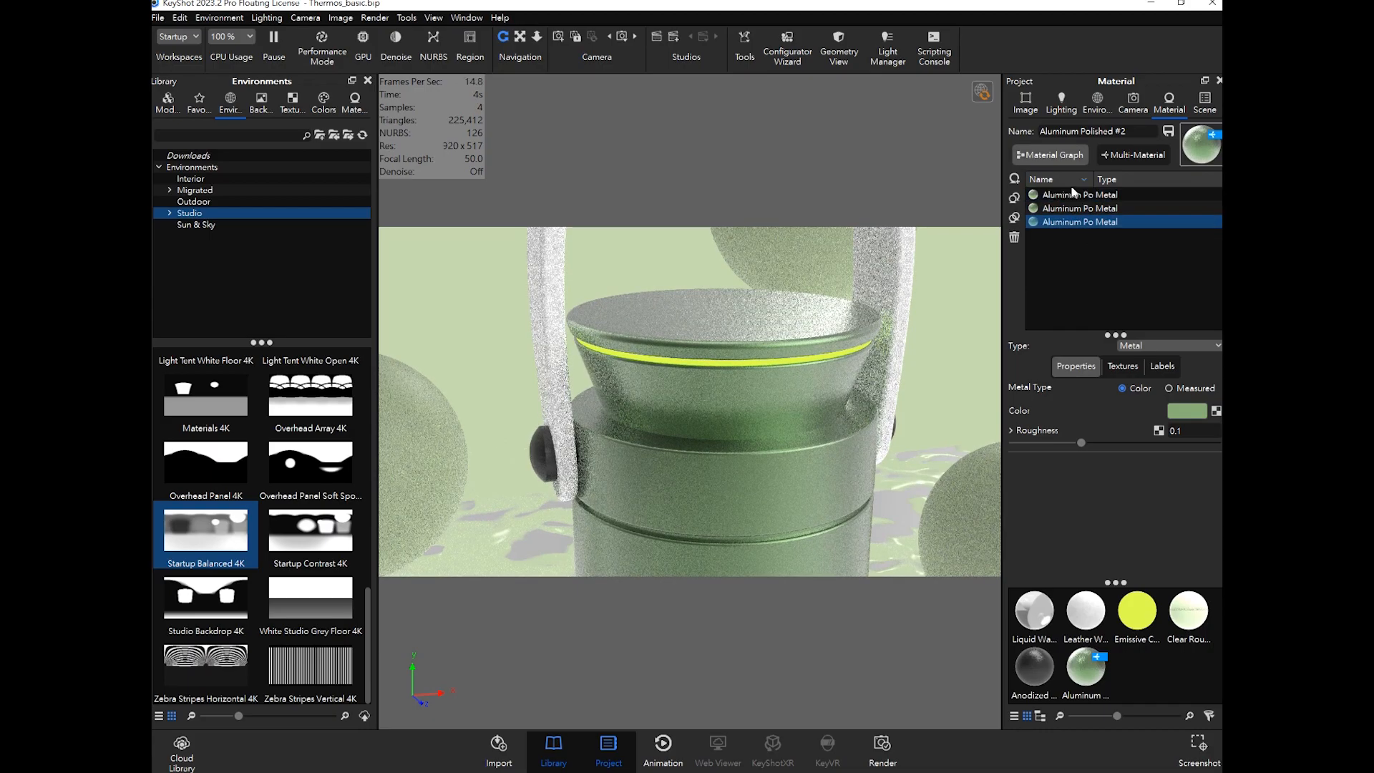
Step: Recheck the Stained Plastic reference in the Word notes, return to KeyShot, and open the Material Graph
left_click(1050, 156)
left_click(758, 771)
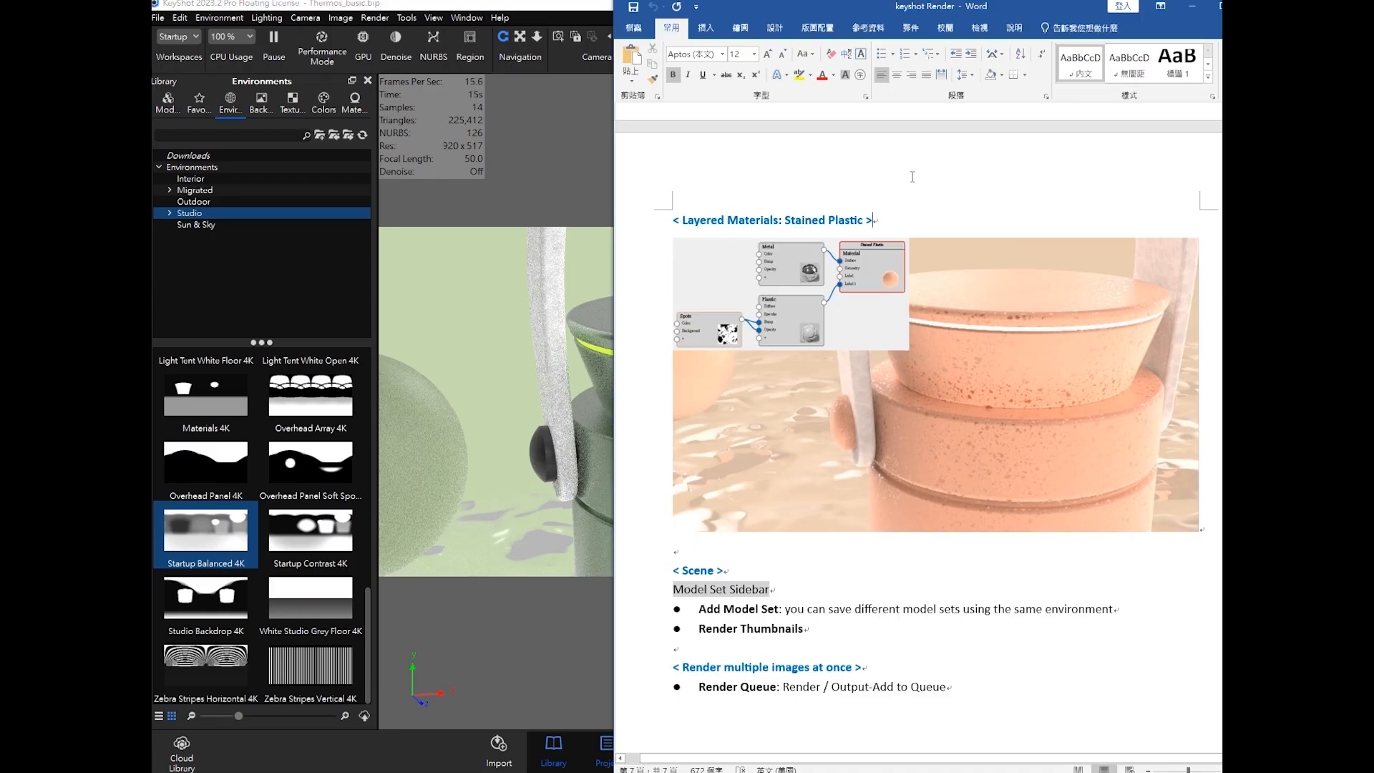
left_click(1191, 6)
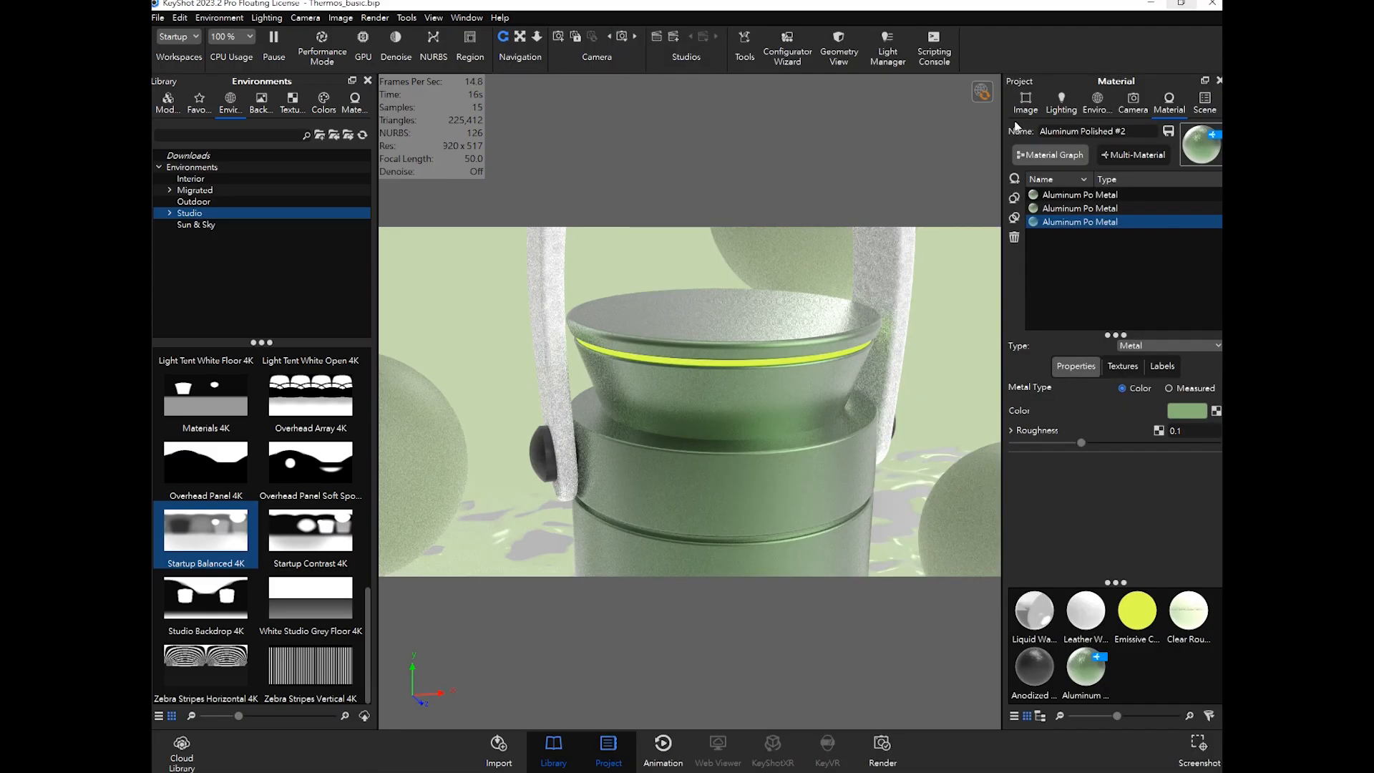
left_click(1049, 155)
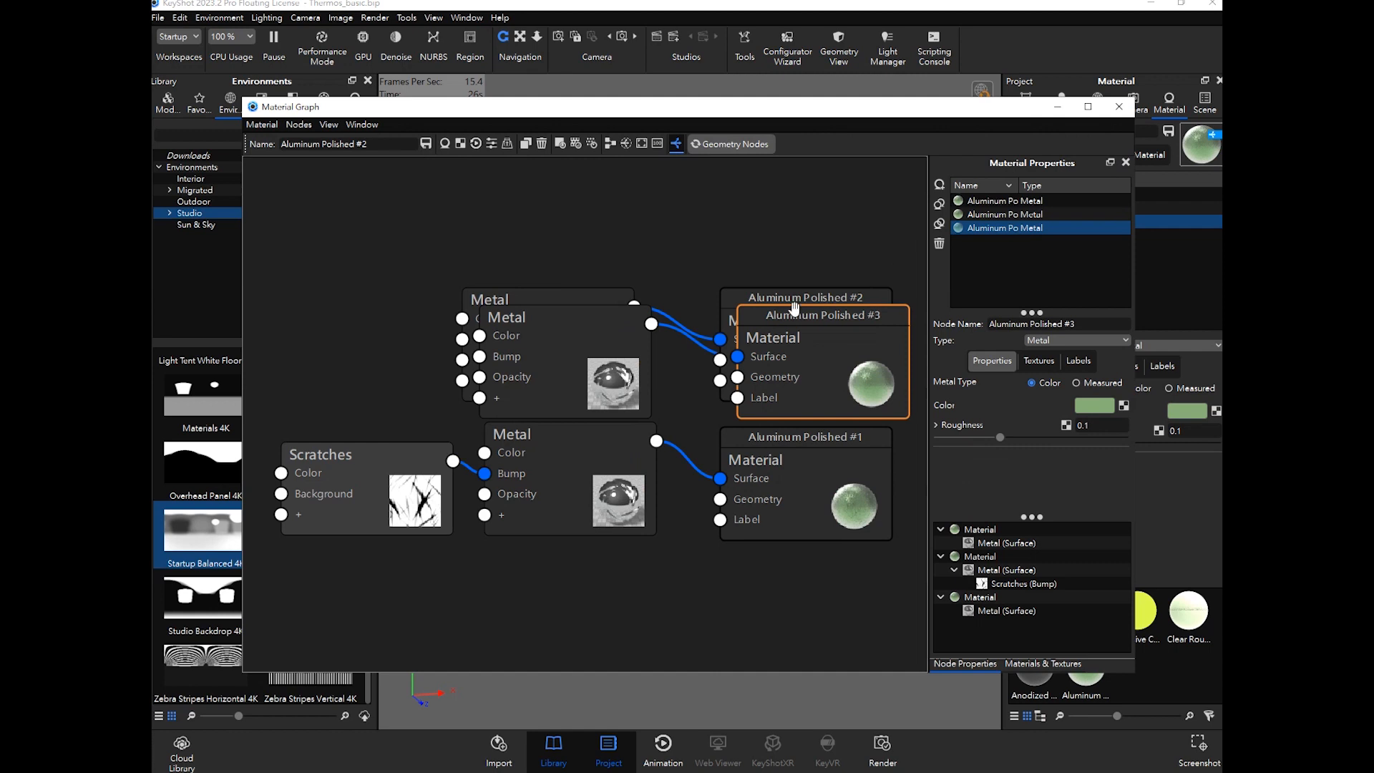
Step: Align the nodes in the work area to separate the overlapping Aluminum Polished #2 and #3 nodes
scroll(723, 329, "down", 4)
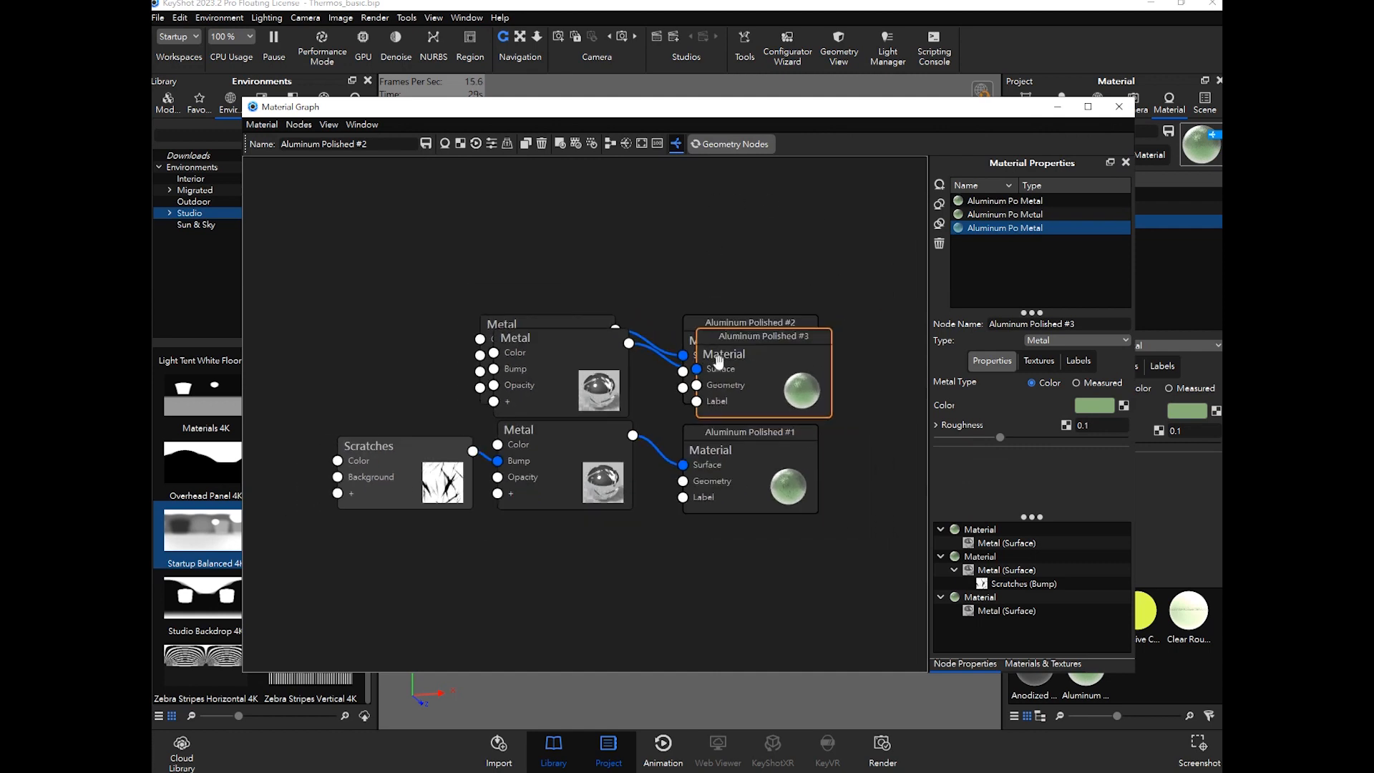
scroll(672, 358, "up", 1)
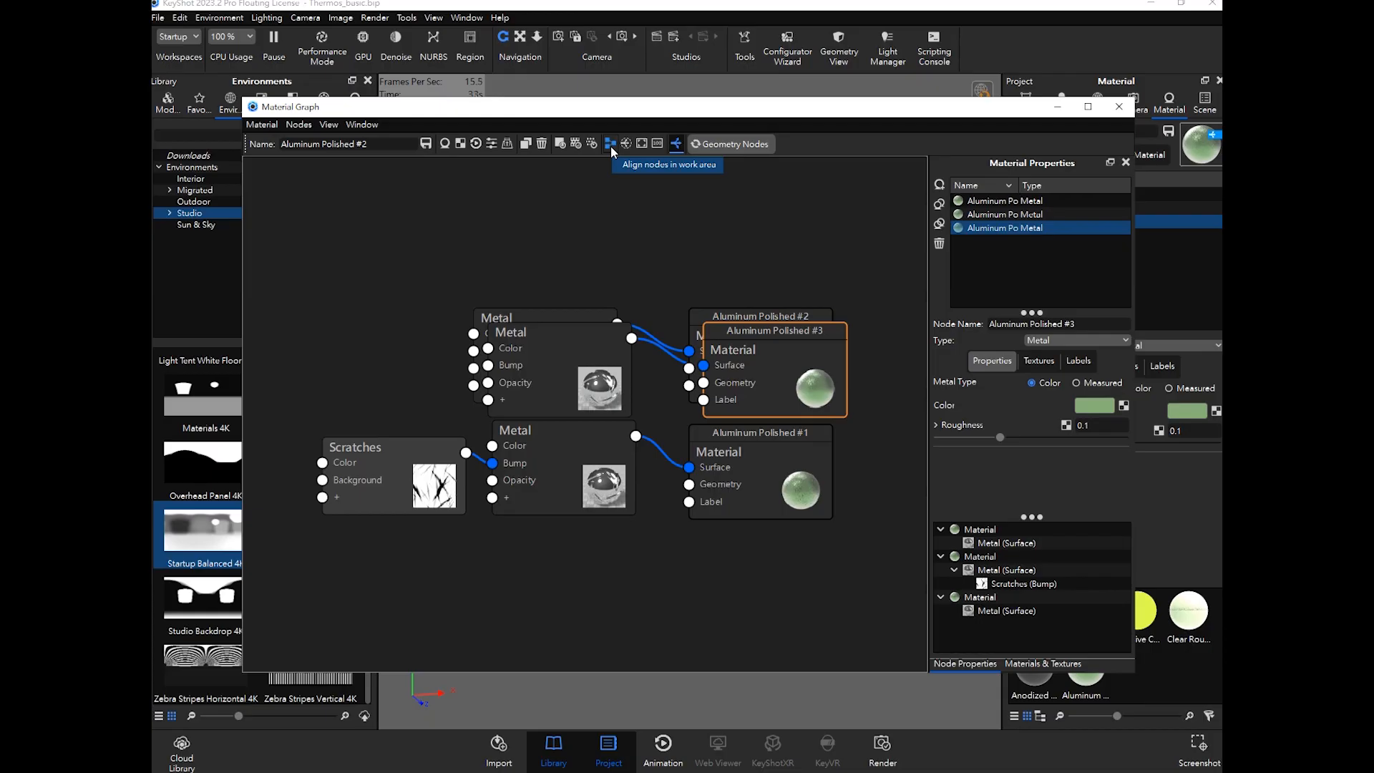
left_click_drag(741, 357, 736, 310)
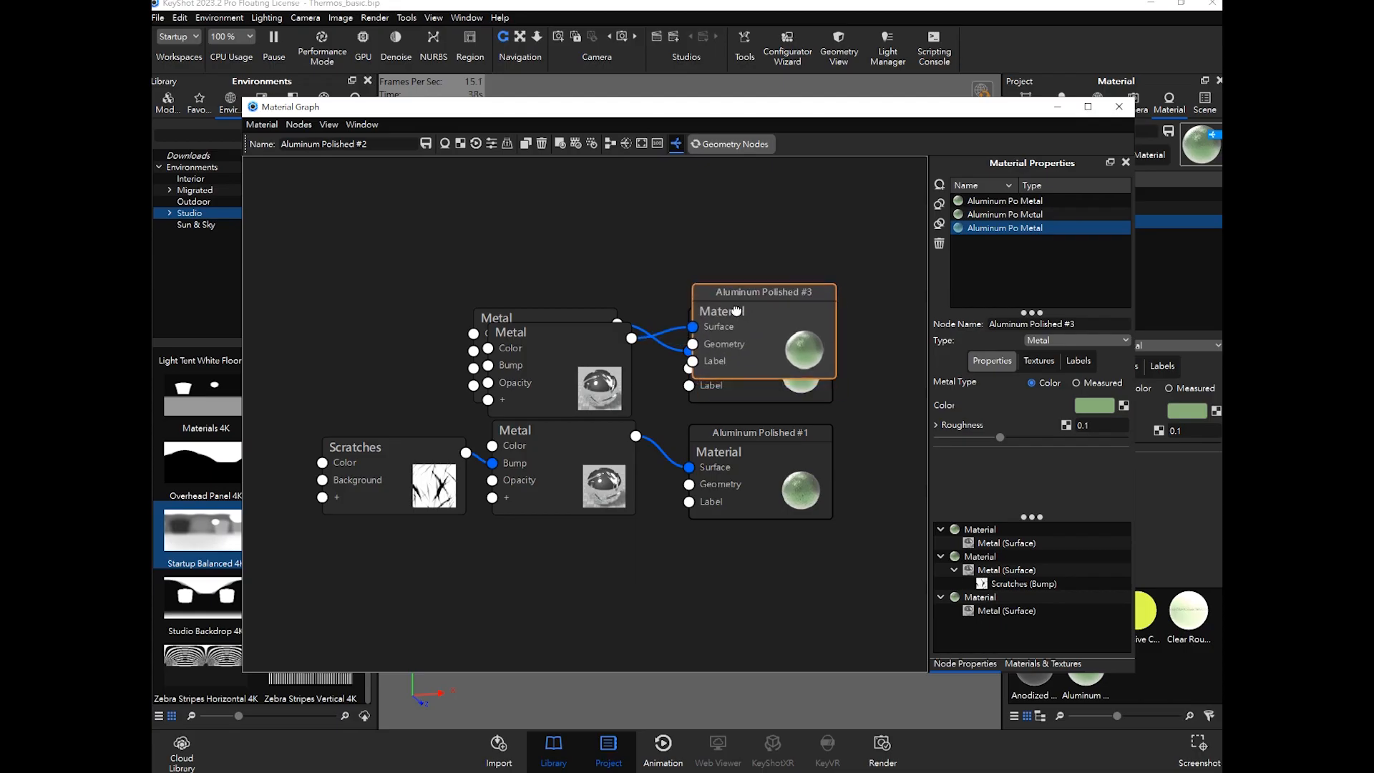
left_click(610, 145)
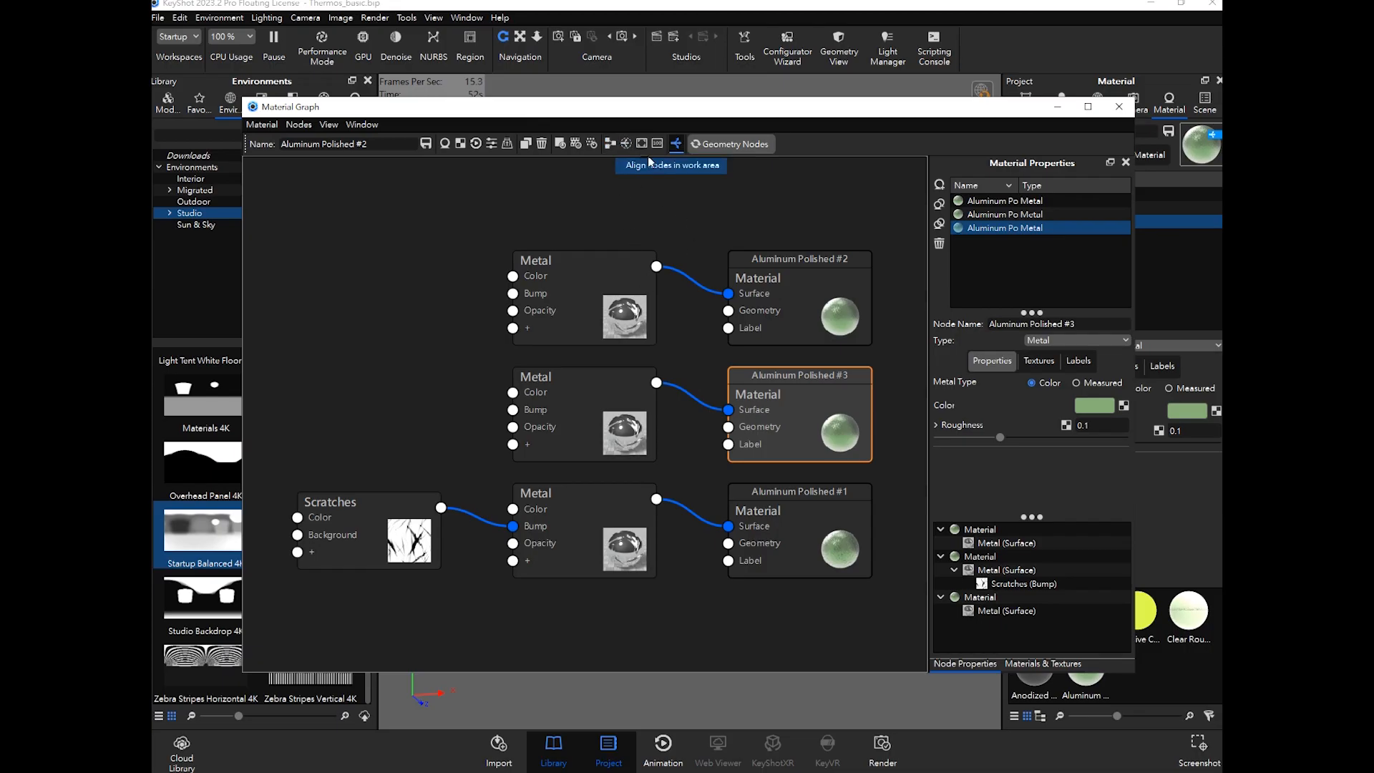
Step: Move the Aluminum Polished #2 and #3 nodes and their Metal nodes up to free space above Aluminum Polished #1
left_click_drag(633, 279, 634, 217)
left_click_drag(777, 295, 775, 227)
left_click_drag(631, 252, 630, 226)
left_click_drag(837, 260, 831, 233)
left_click_drag(796, 402, 799, 319)
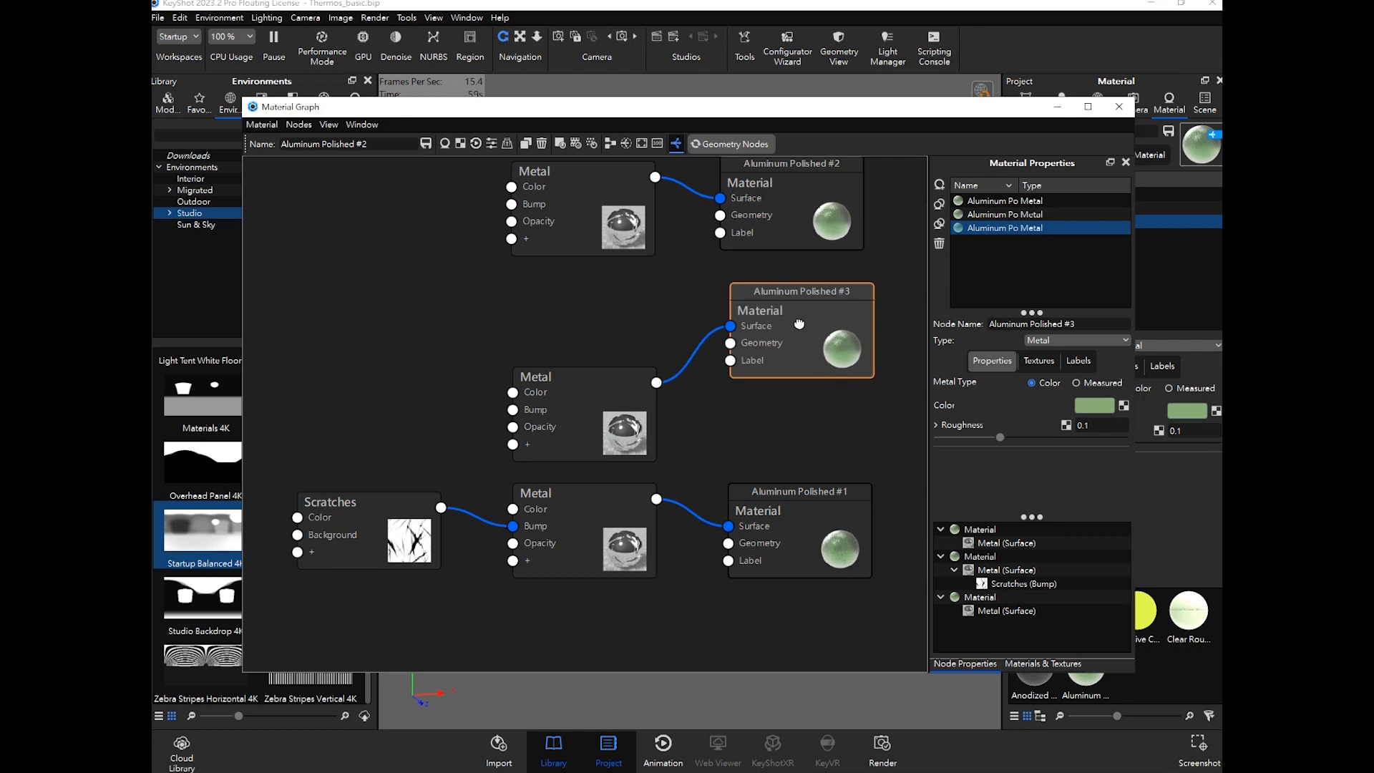
left_click_drag(616, 417, 616, 338)
left_click_drag(766, 327, 760, 330)
left_click_drag(606, 352, 612, 349)
Step: Add a Plastic material node and place it below the Metal node of Aluminum Polished #3
left_click_drag(785, 122, 1038, 193)
left_click_drag(935, 172, 343, 189)
left_click_drag(570, 206, 771, 121)
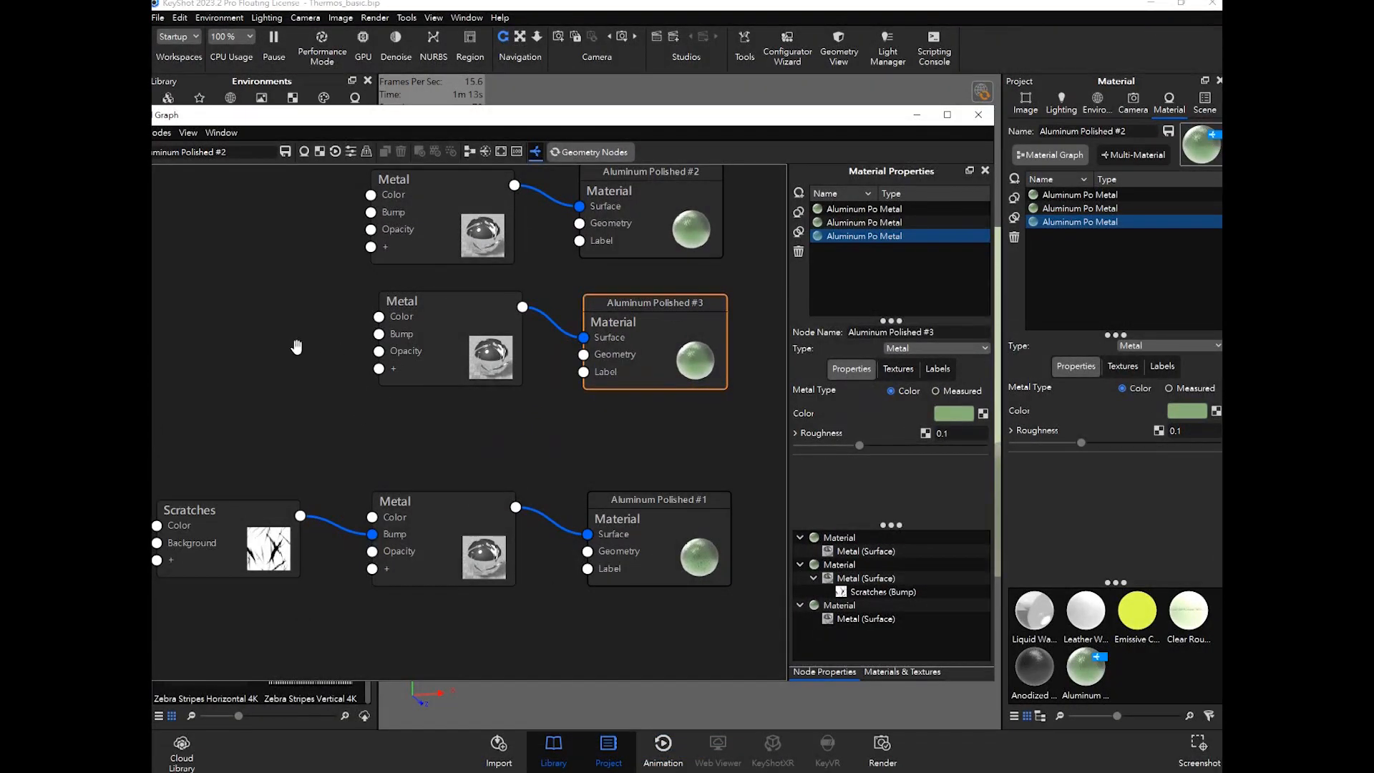
right_click(312, 329)
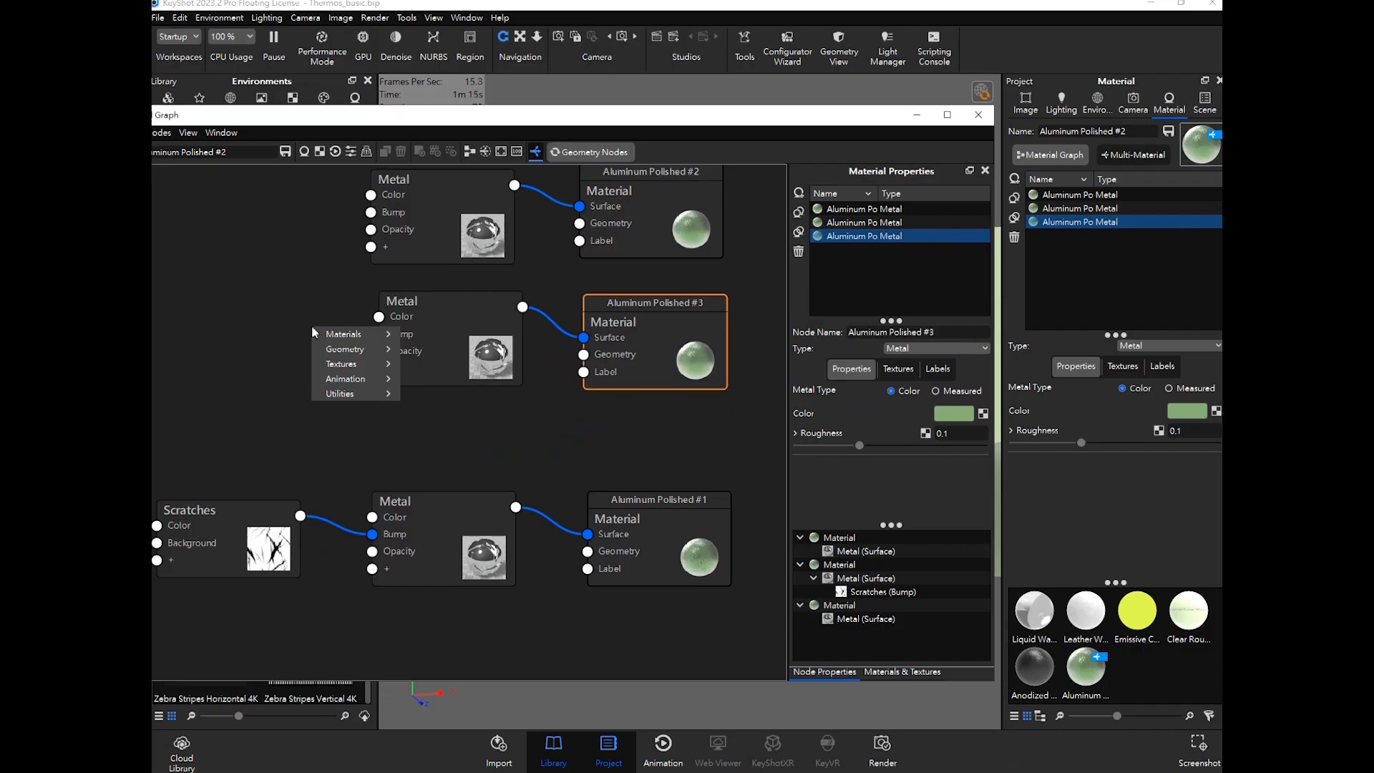
mouse_move(344, 366)
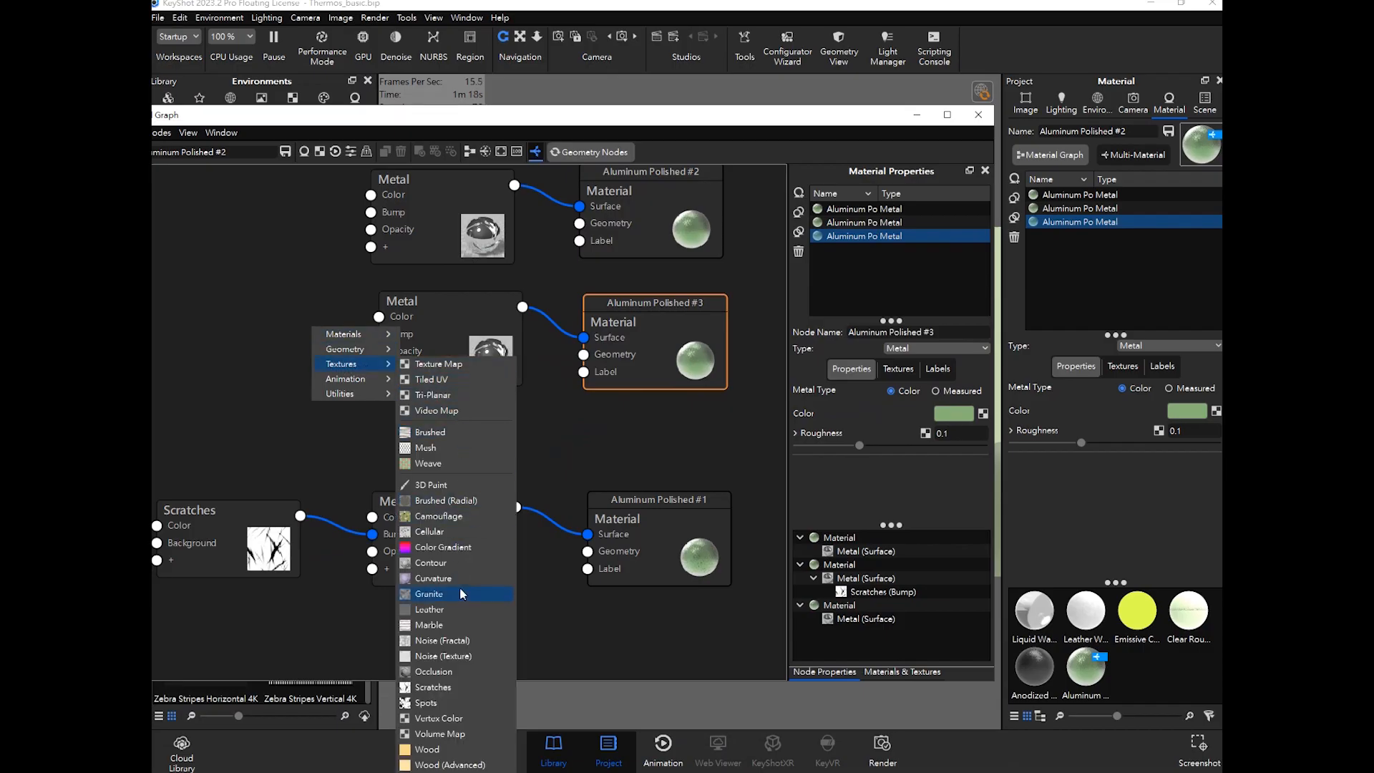
mouse_move(342, 333)
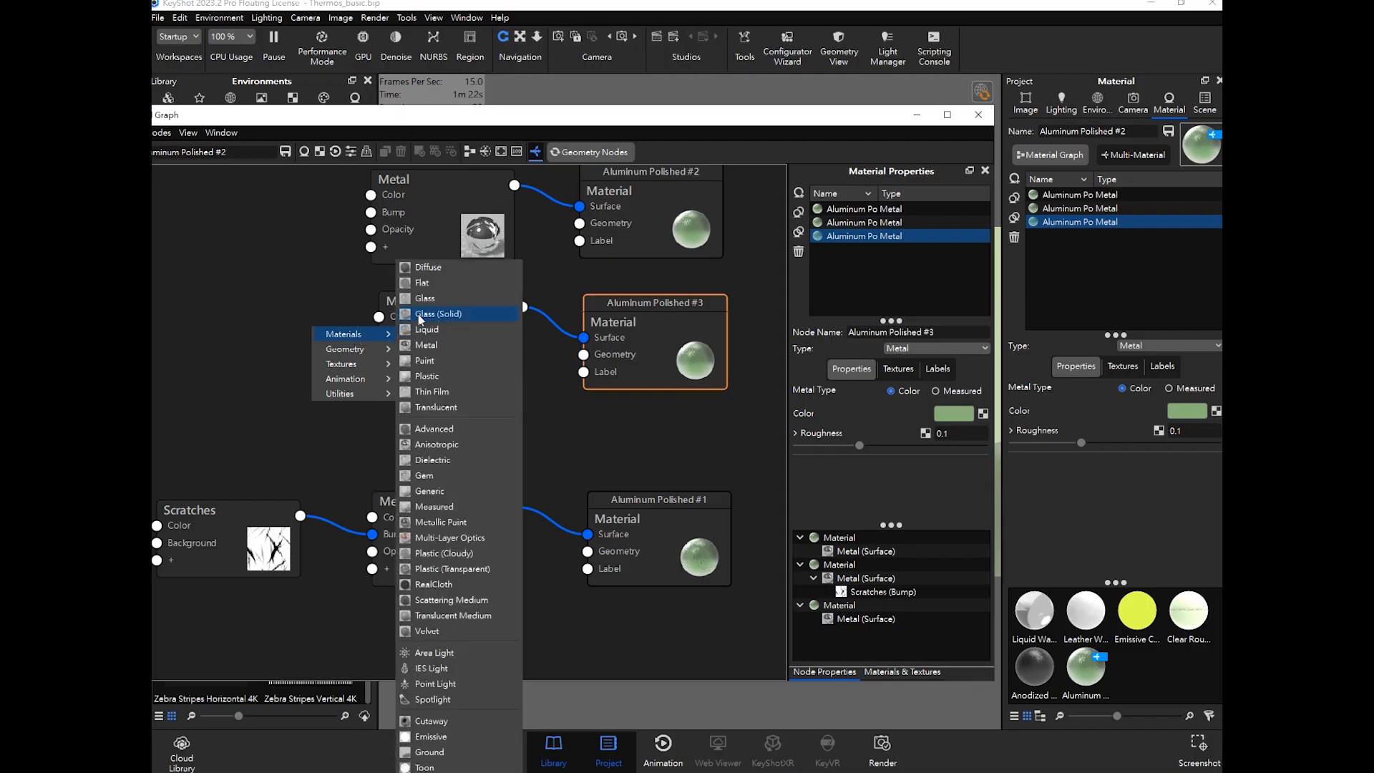
left_click(449, 376)
left_click_drag(371, 355, 441, 421)
Step: Move the Aluminum Polished #1, Metal and Scratches nodes down to clear the space around the Plastic node
scroll(593, 458, "down", 1)
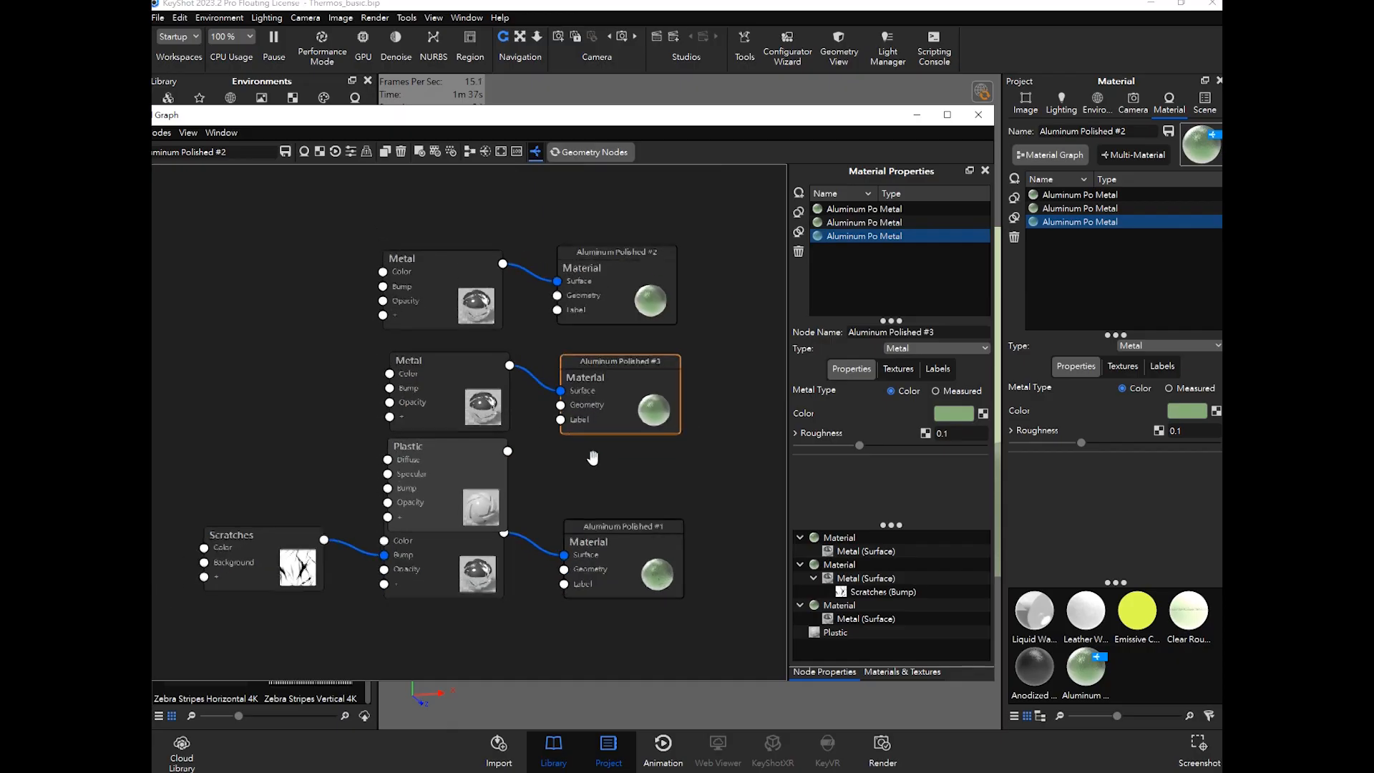
scroll(592, 458, "up", 1)
left_click_drag(629, 540, 629, 622)
left_click_drag(480, 570, 475, 644)
left_click_drag(282, 565, 282, 637)
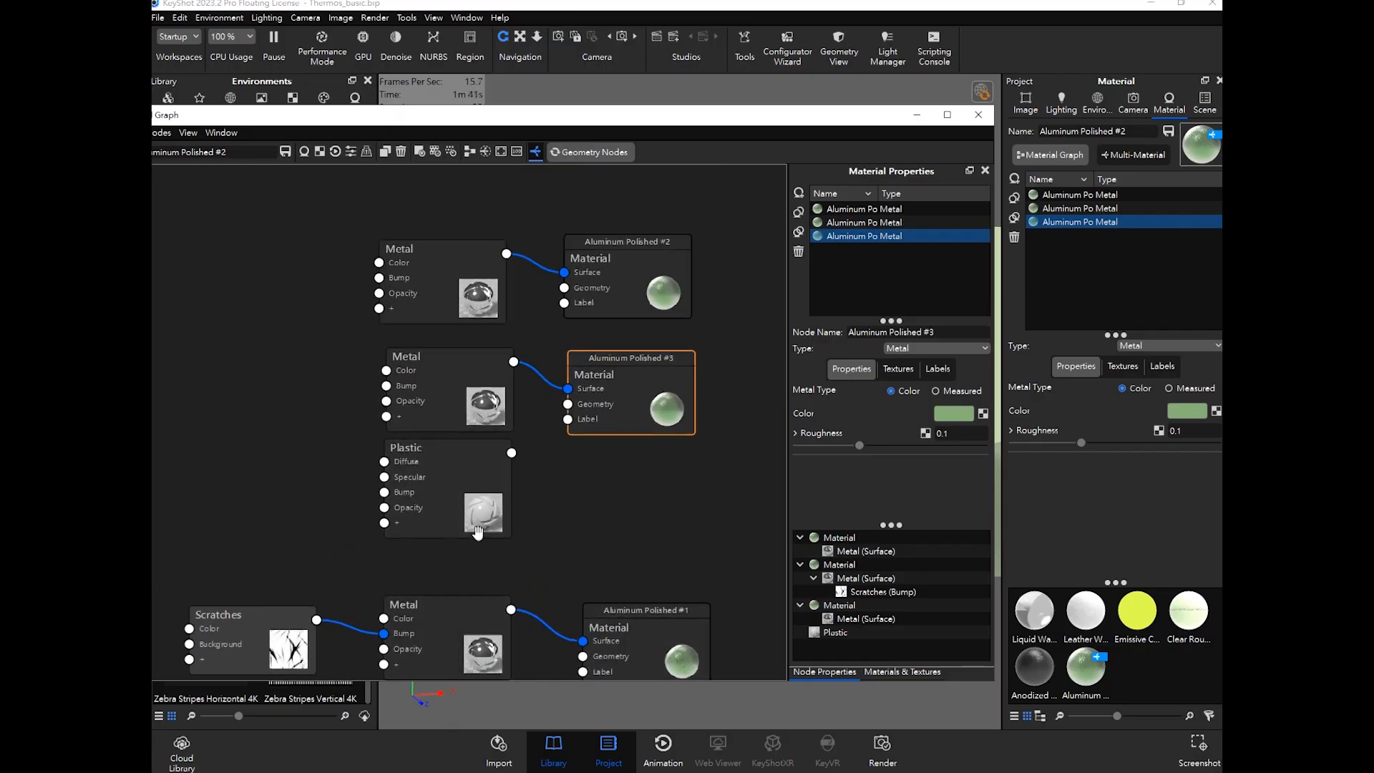
Step: Shift the Plastic node slightly down and connect its output to the Label input of Aluminum Polished #3
scroll(478, 532, "up", 1)
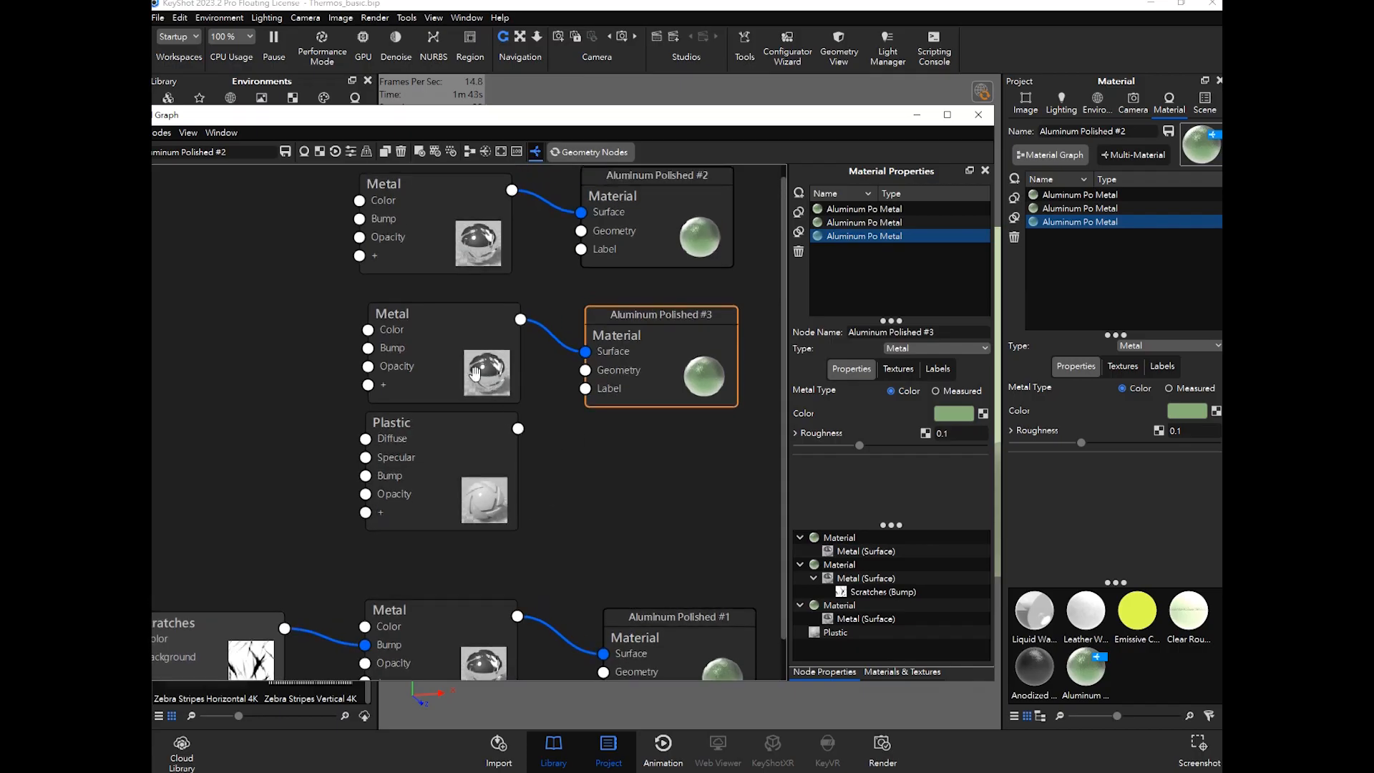
scroll(475, 372, "up", 1)
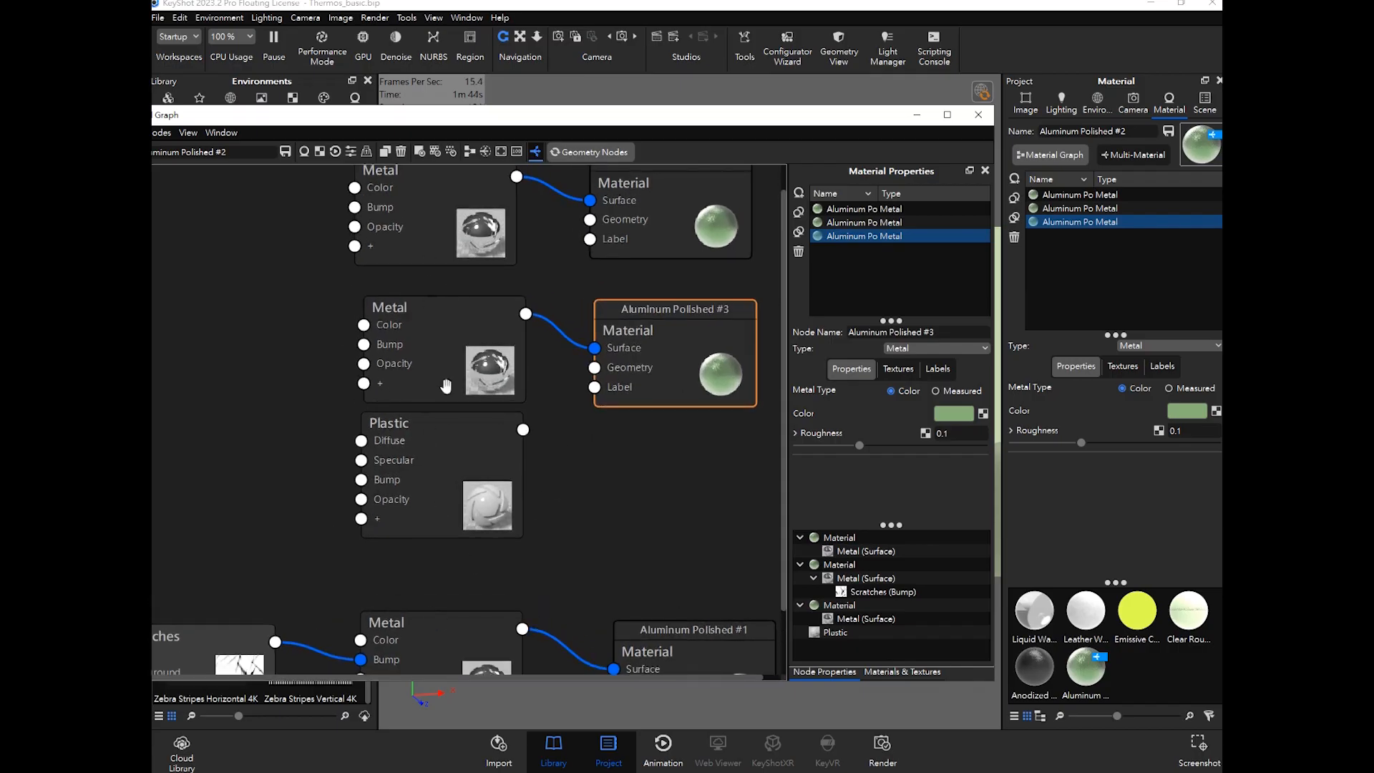
left_click_drag(427, 448, 429, 460)
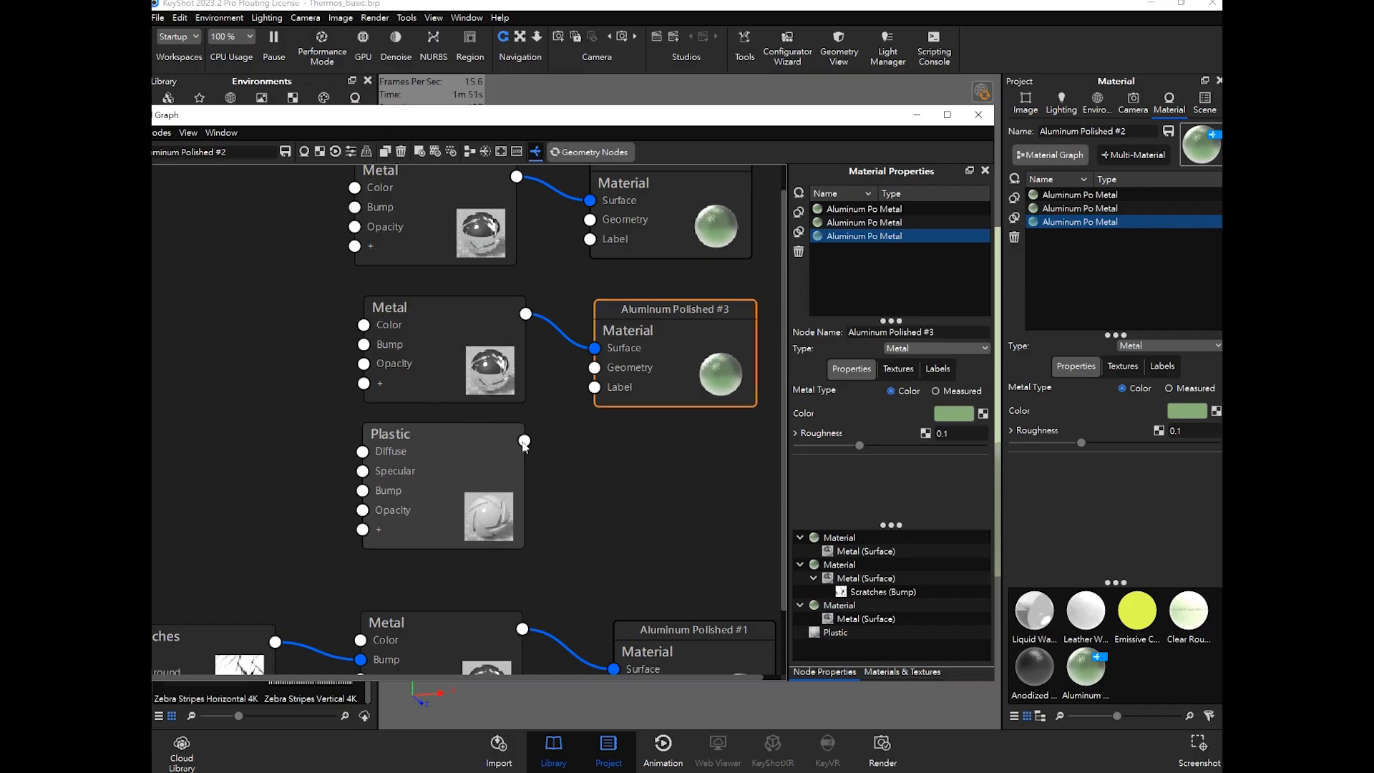
left_click_drag(524, 441, 599, 393)
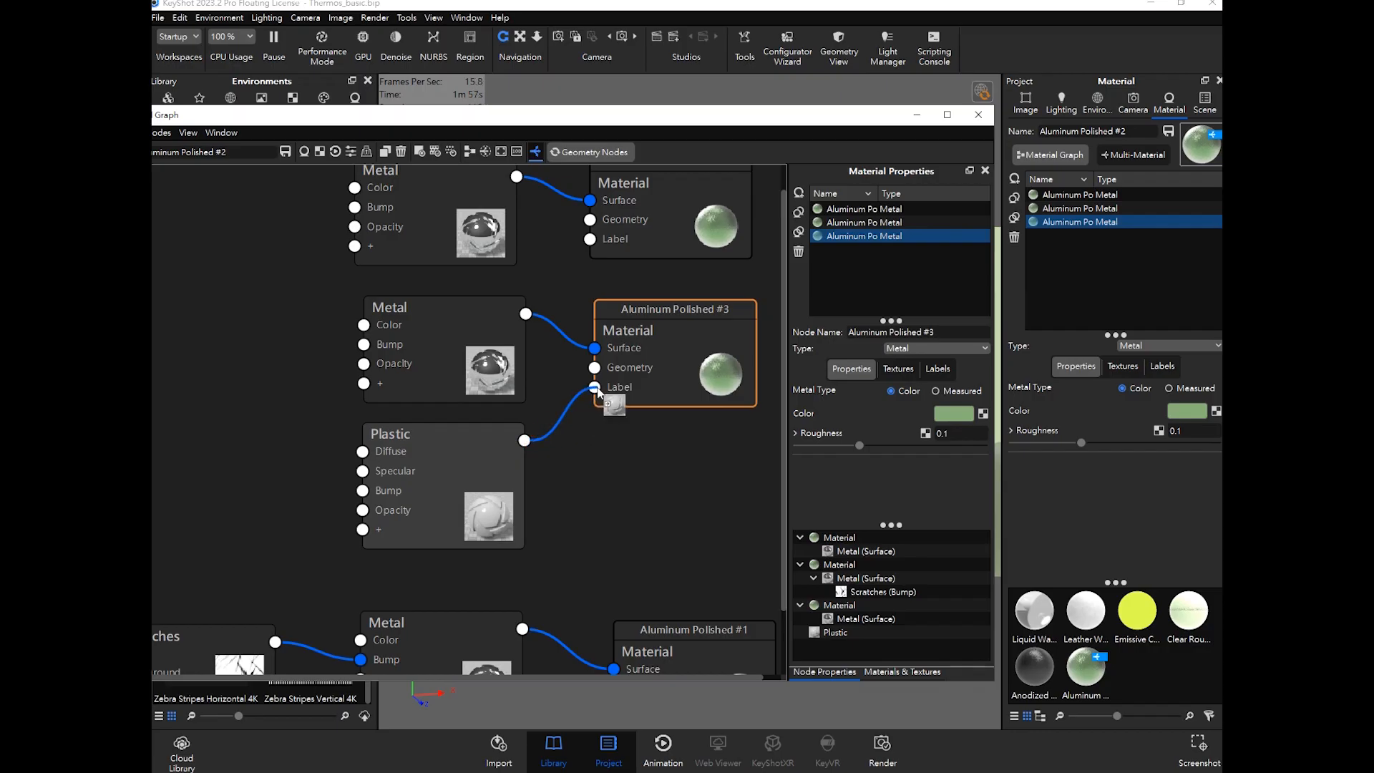
left_click_drag(599, 392, 598, 393)
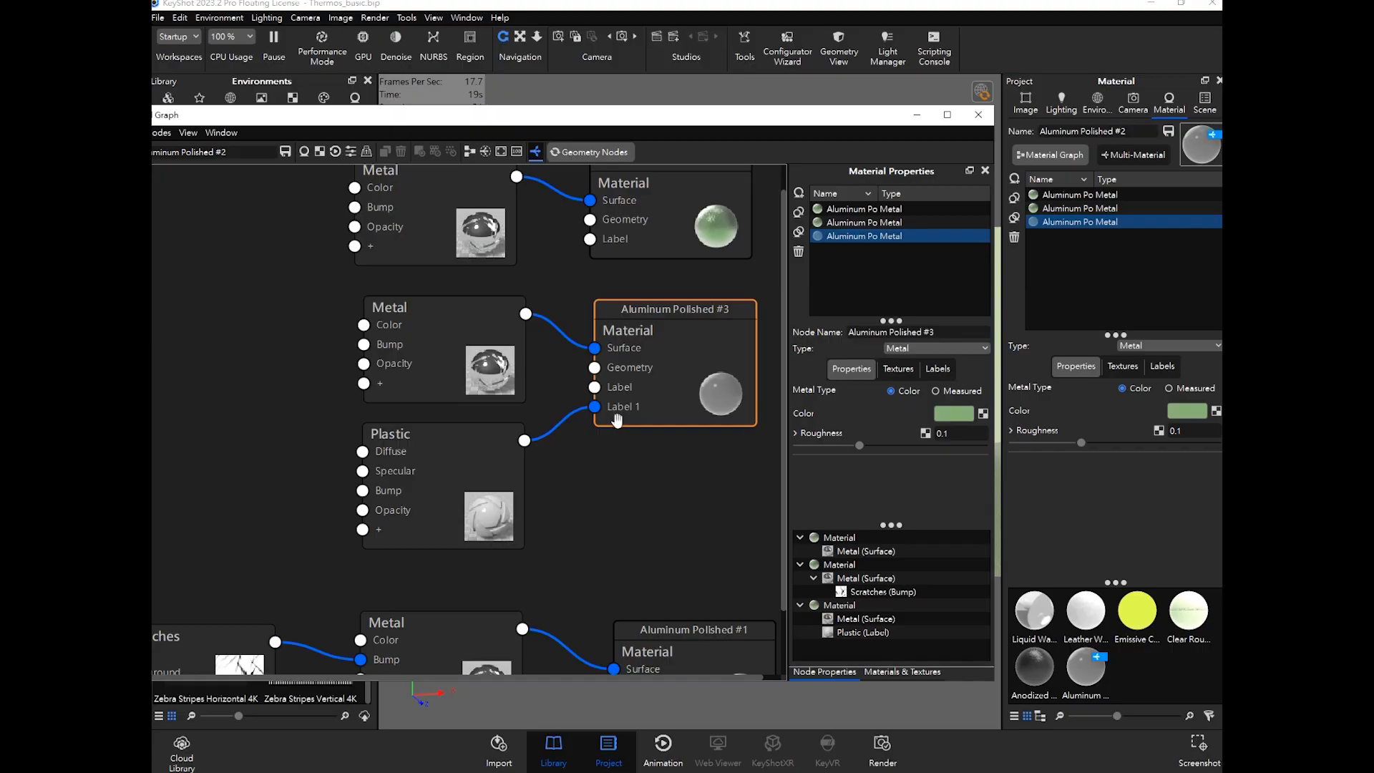
Step: Compare the graph with the Stained Plastic node layout in the Word notes and return to KeyShot
left_click_drag(772, 119, 893, 143)
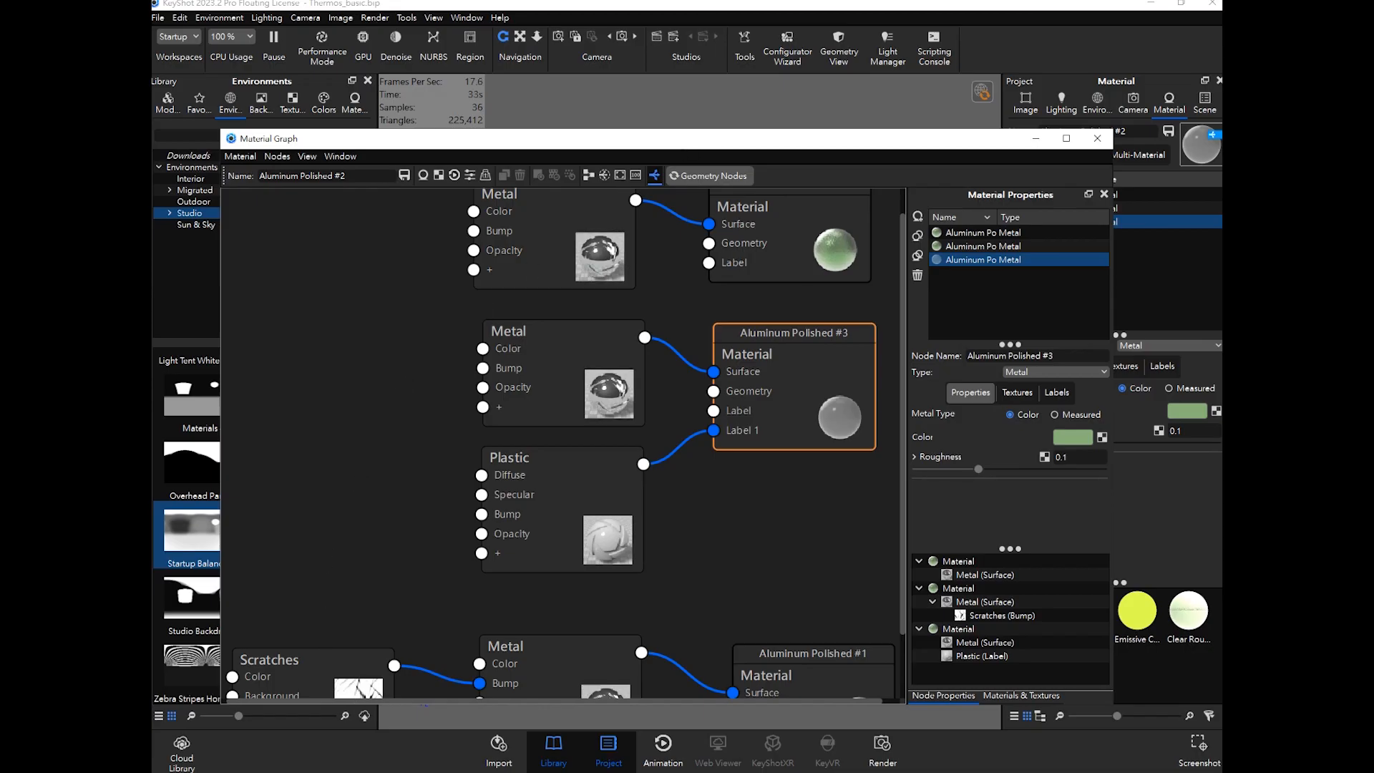
key("alt+Tab")
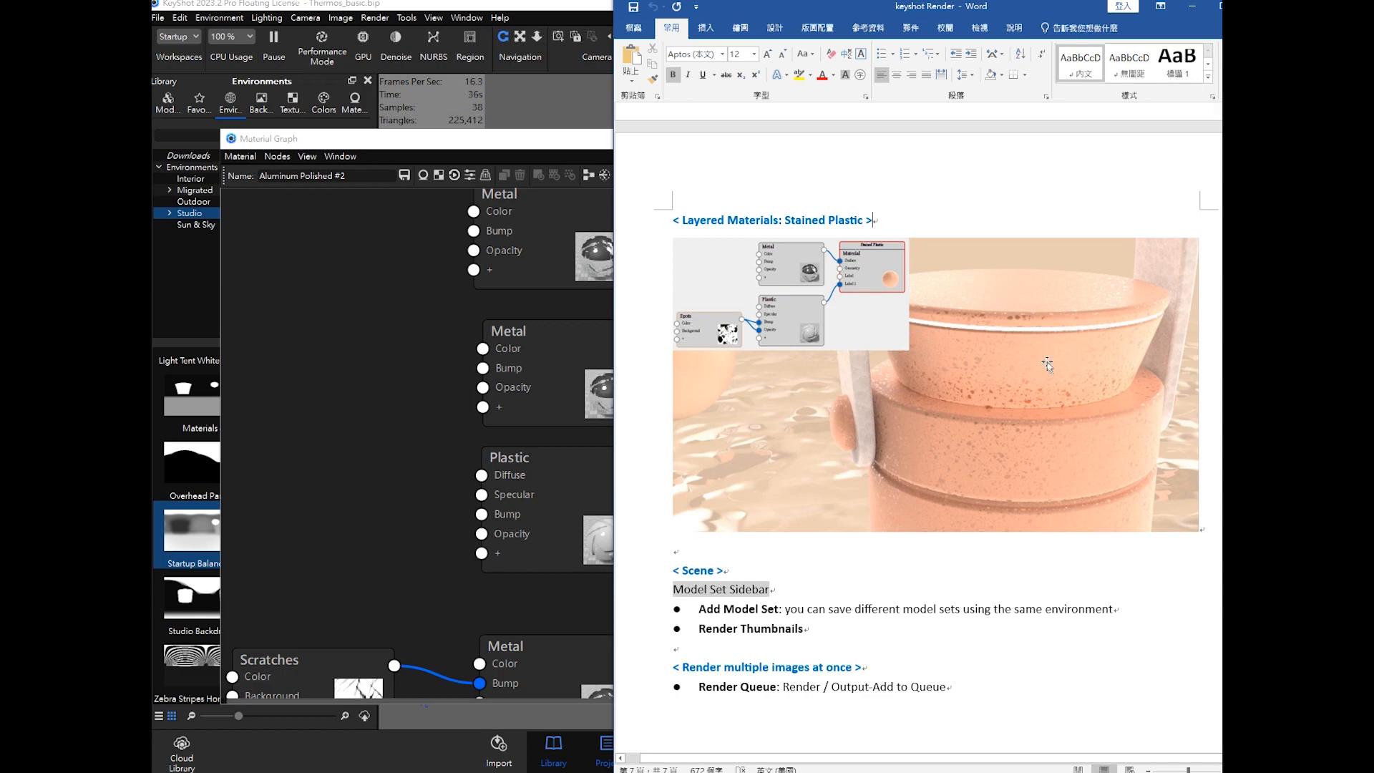
scroll(1046, 366, "down", 1)
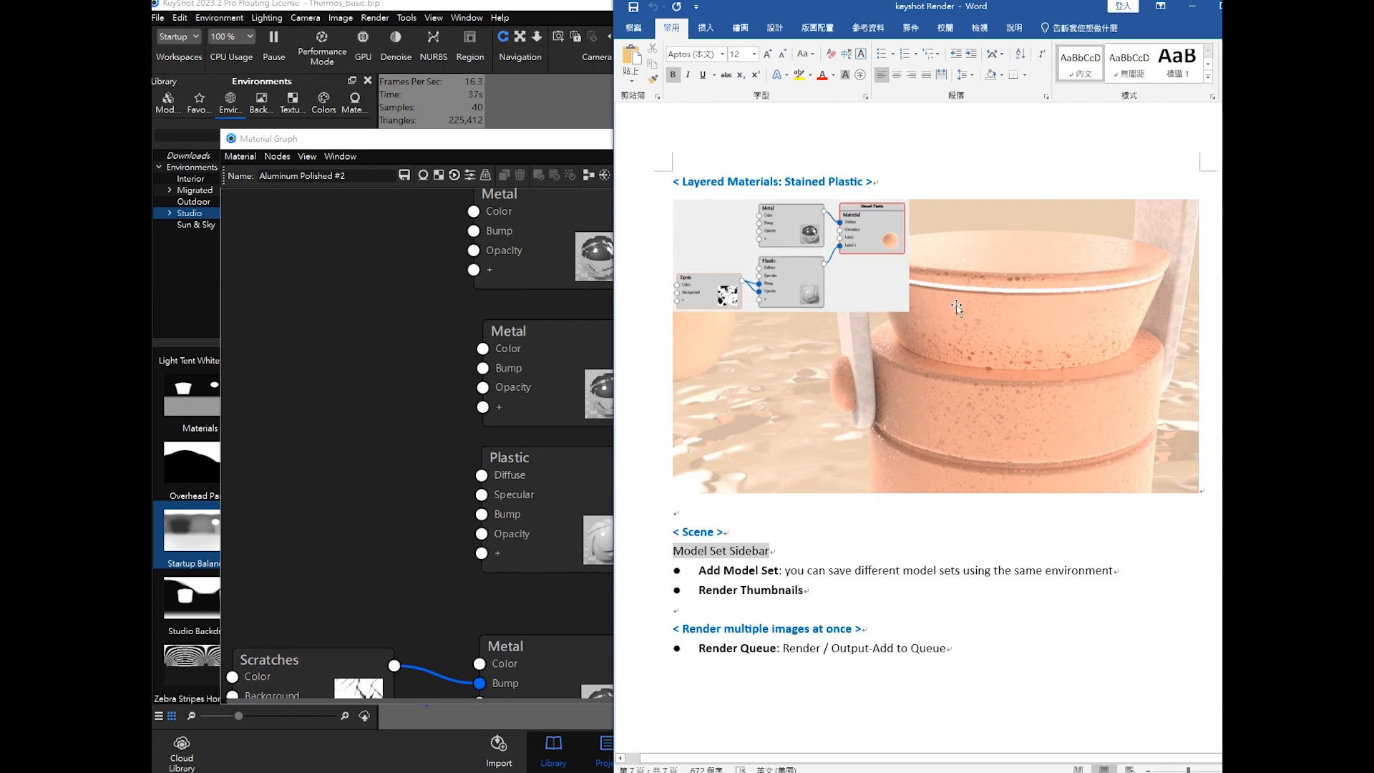
left_click(1191, 6)
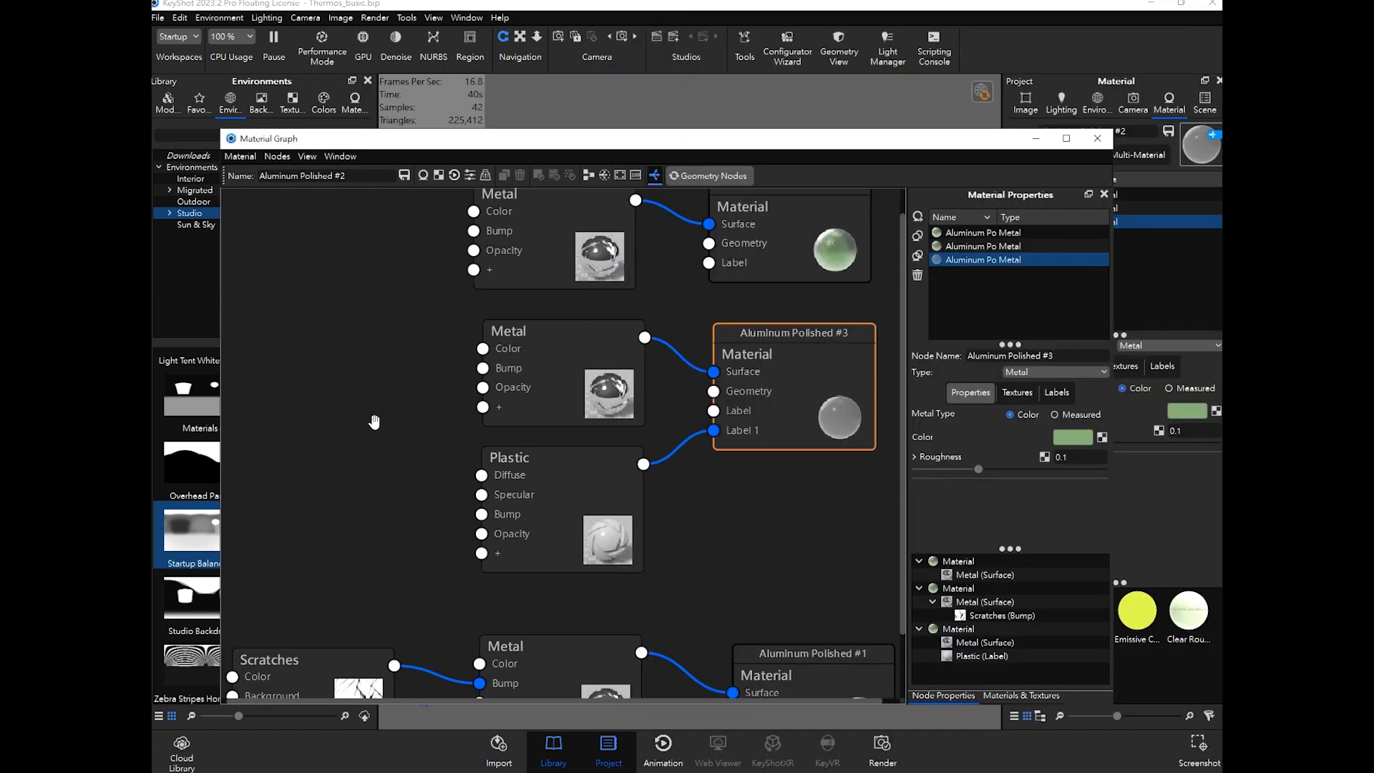
Step: Add a Spots texture node and place it beside the Plastic node's inputs
right_click(335, 377)
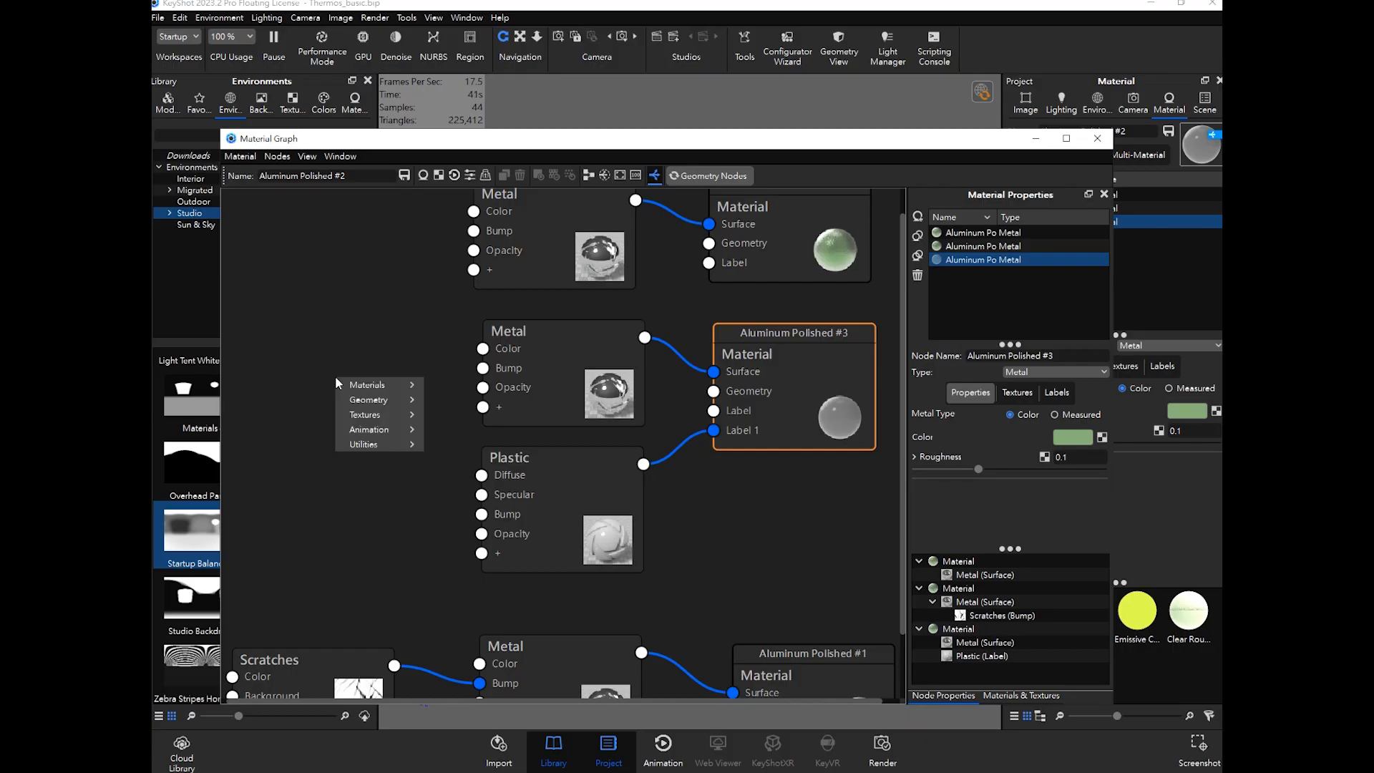
mouse_move(376, 419)
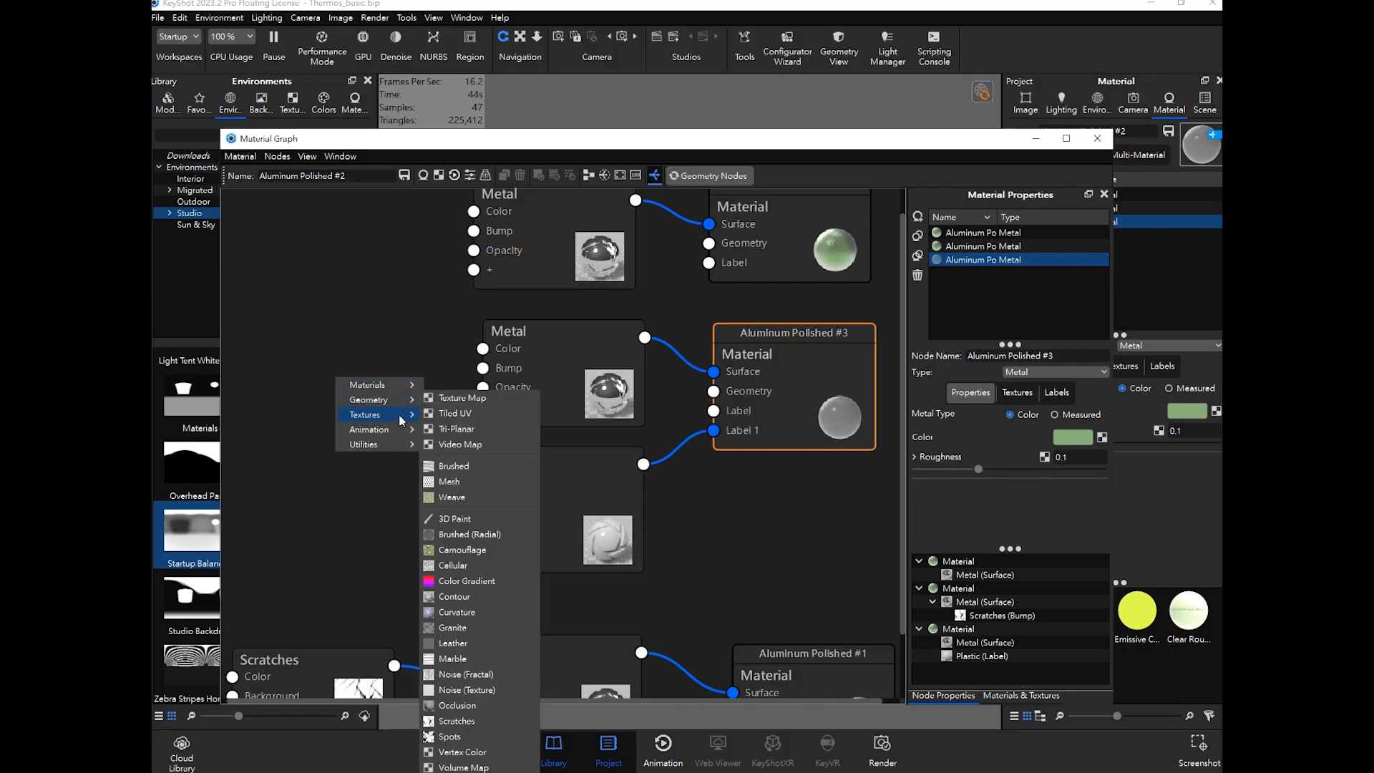
left_click(449, 736)
left_click_drag(430, 423, 370, 510)
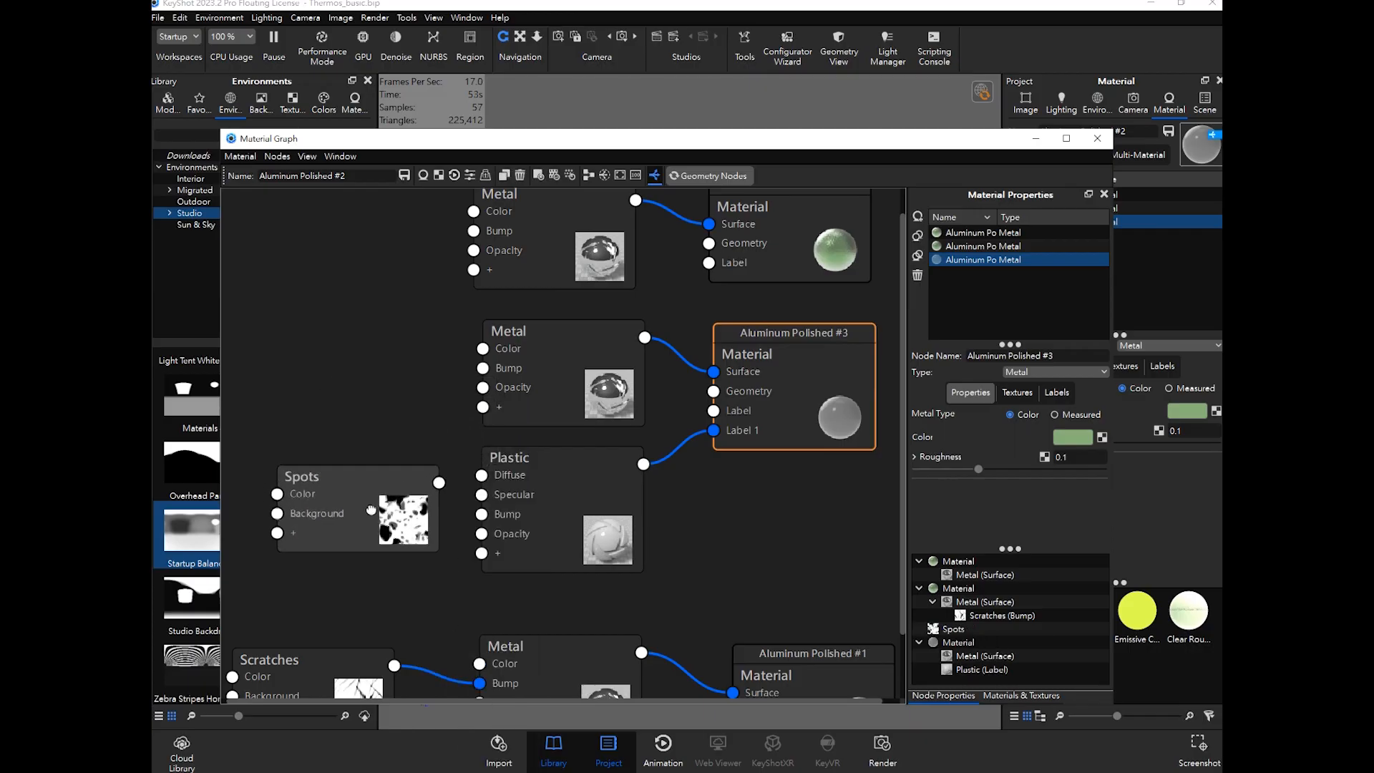
Step: Connect the Spots texture to the Plastic node's Opacity input and move the Spots node slightly down
left_click_drag(645, 148, 721, 131)
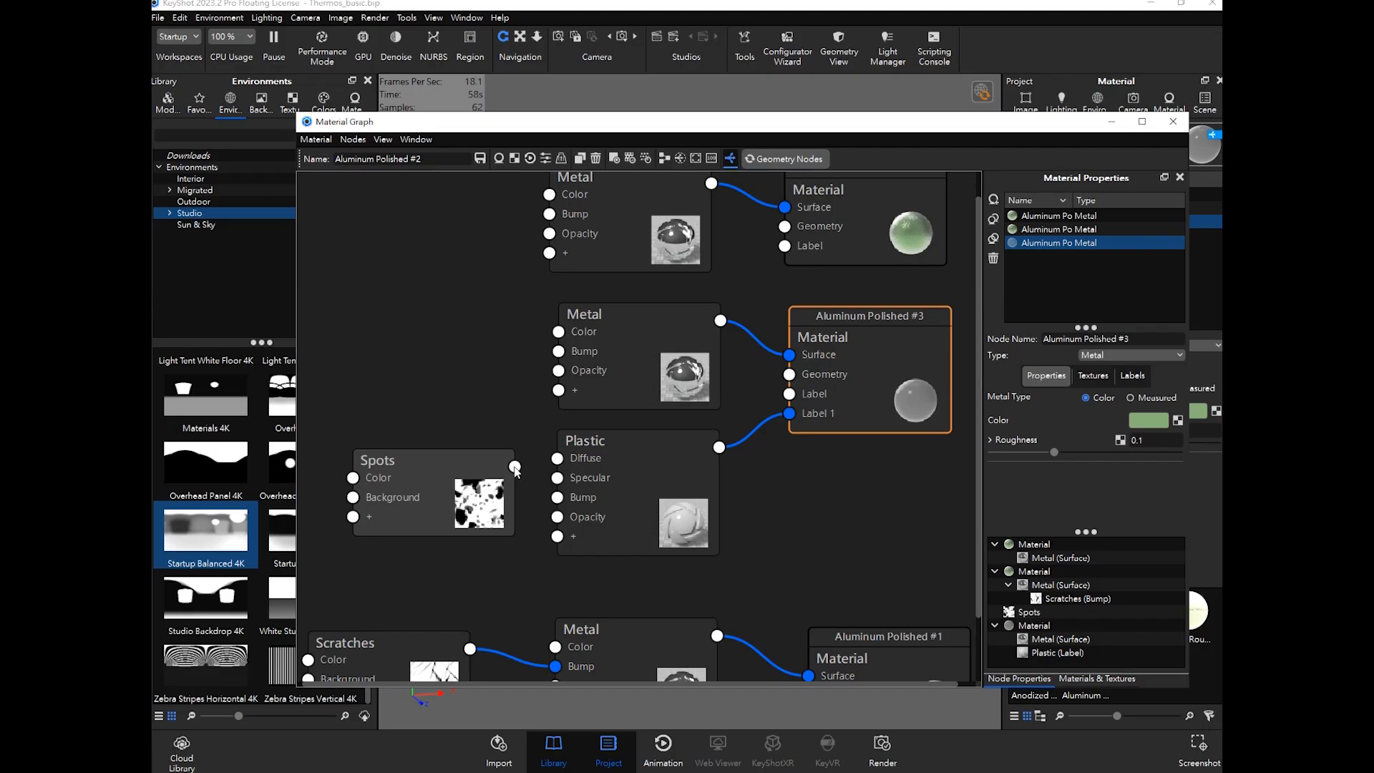
left_click_drag(514, 466, 560, 522)
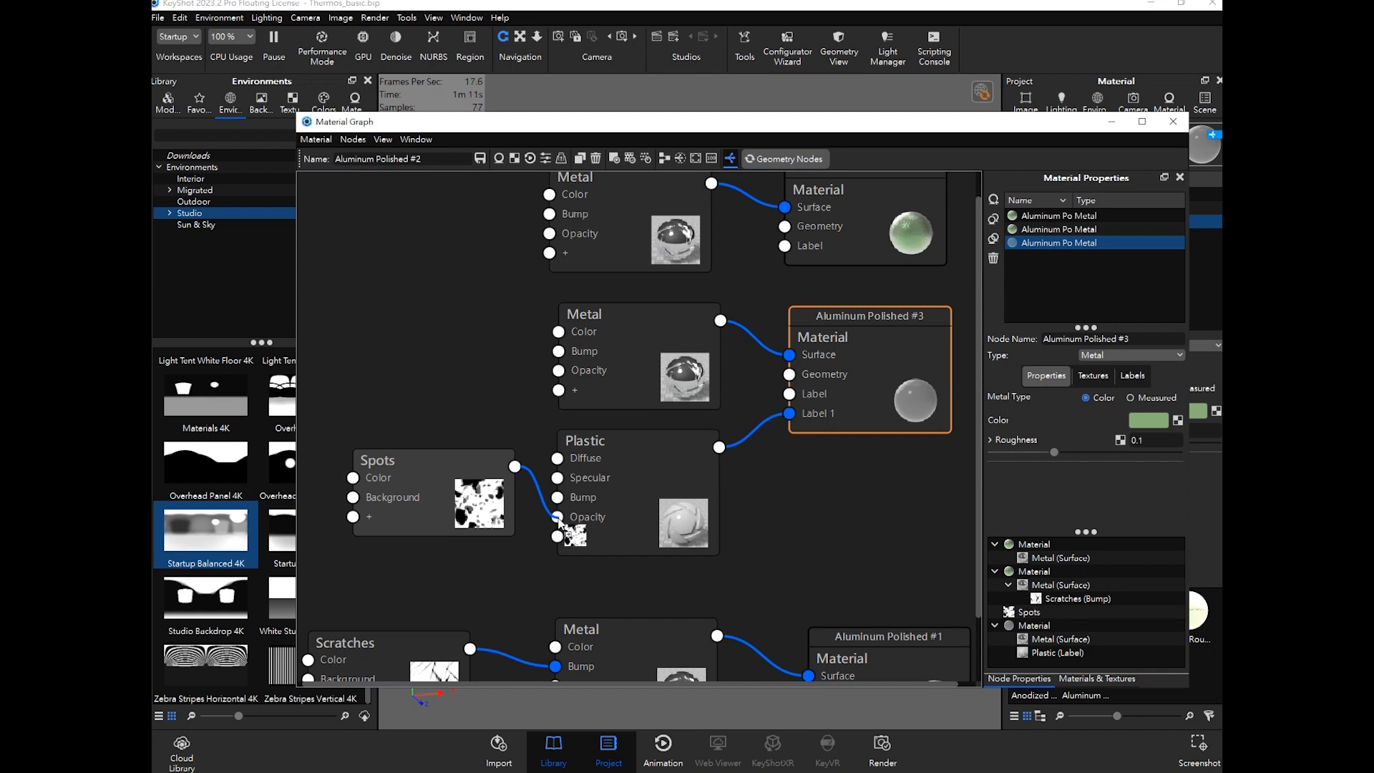
left_click_drag(560, 522, 558, 518)
left_click_drag(469, 480, 467, 517)
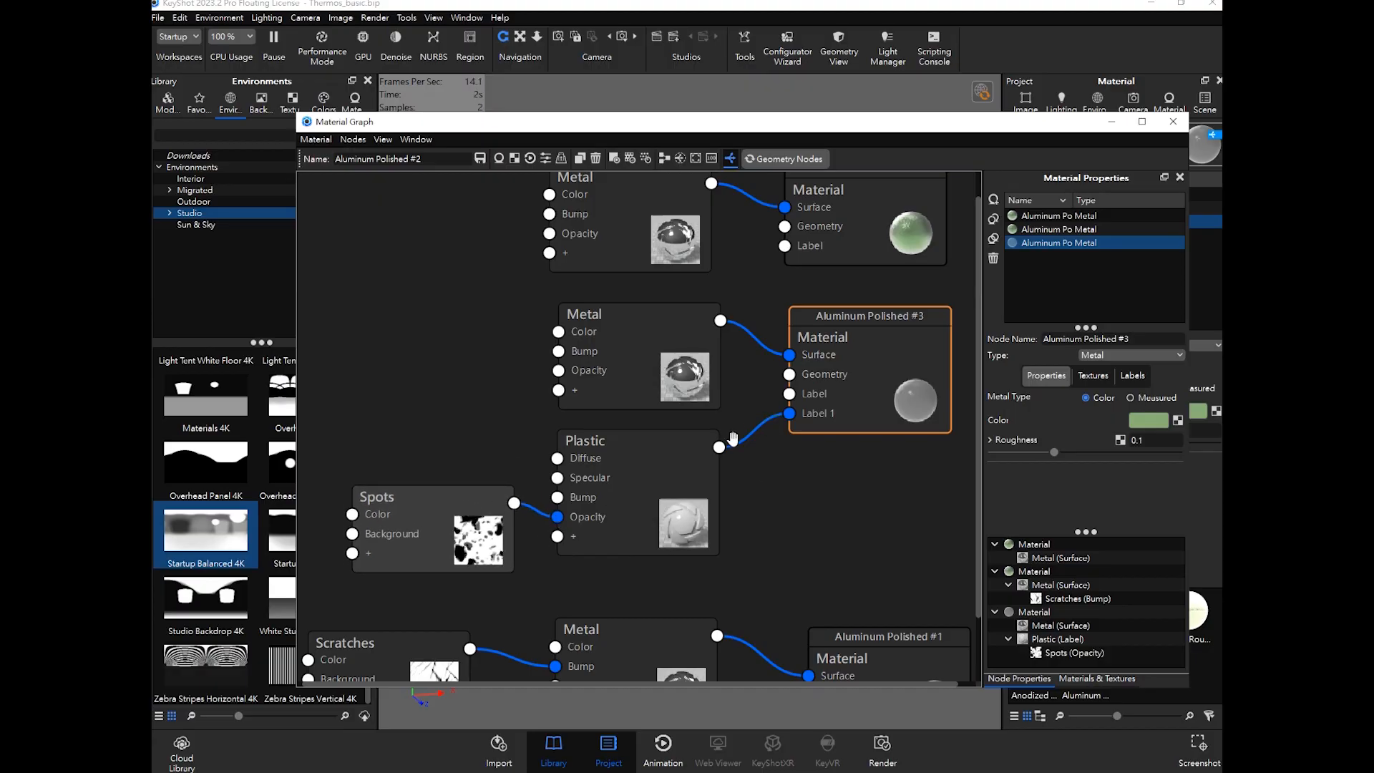
Step: Review the Spots-to-Plastic connection and move the Material Graph window clear of the bottle to inspect the spotted layer
scroll(658, 498, "down", 2)
scroll(647, 506, "up", 3)
scroll(647, 507, "down", 1)
left_click_drag(611, 471, 610, 467)
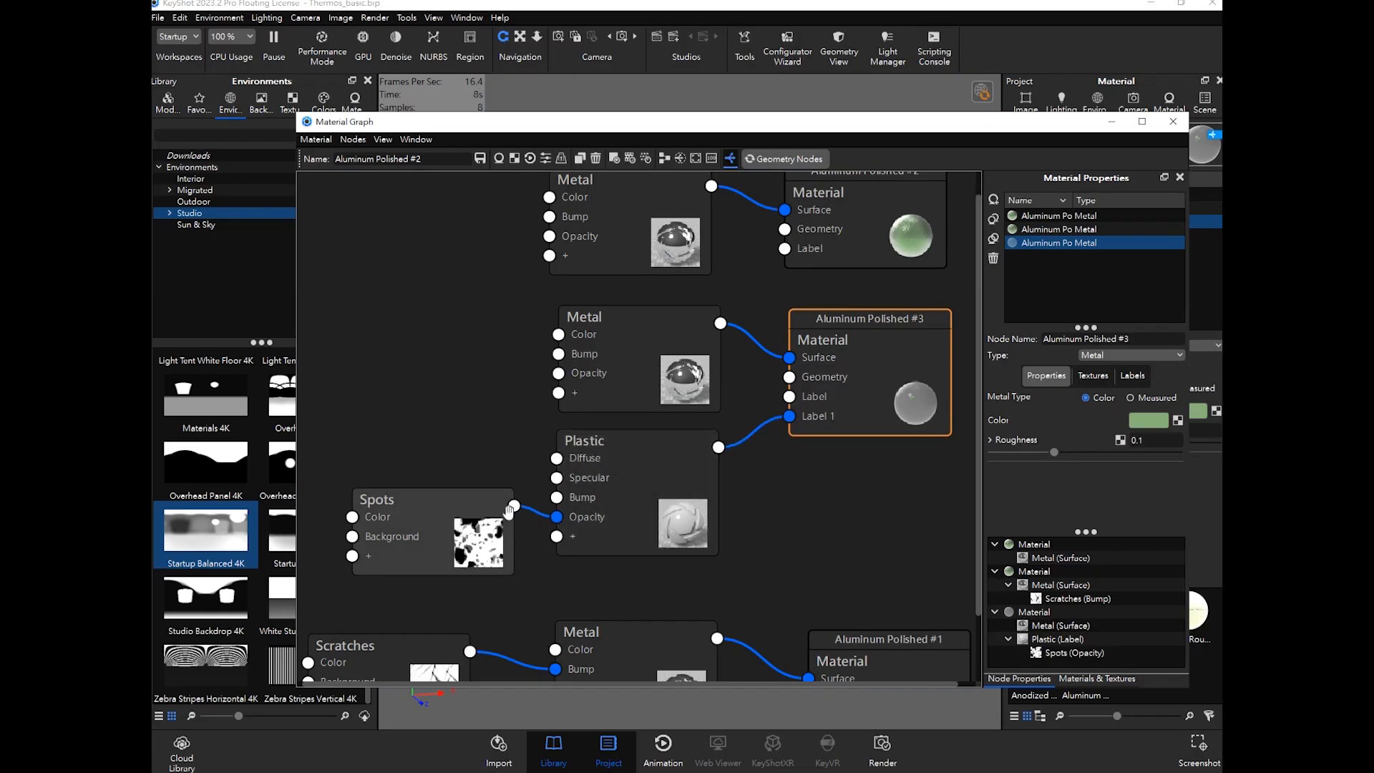
left_click(775, 491)
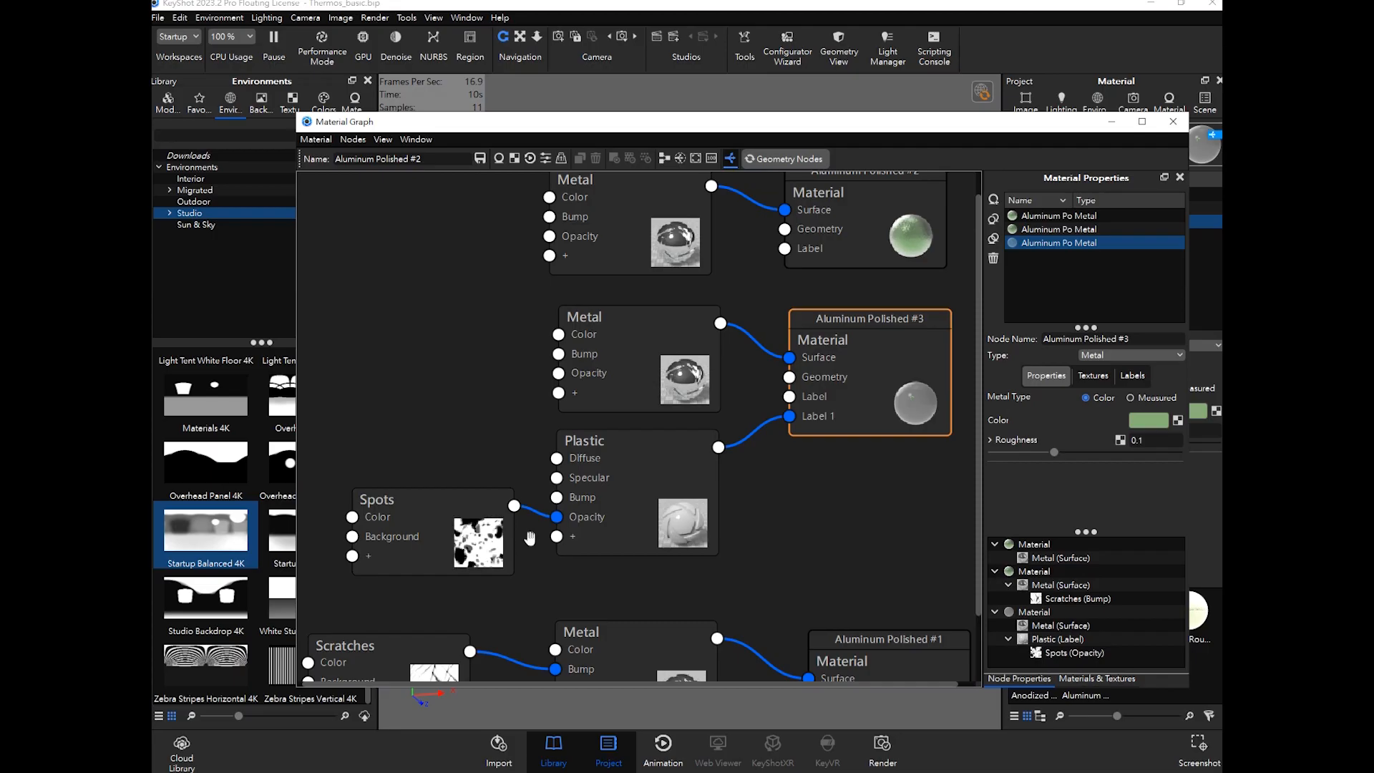
left_click(451, 510)
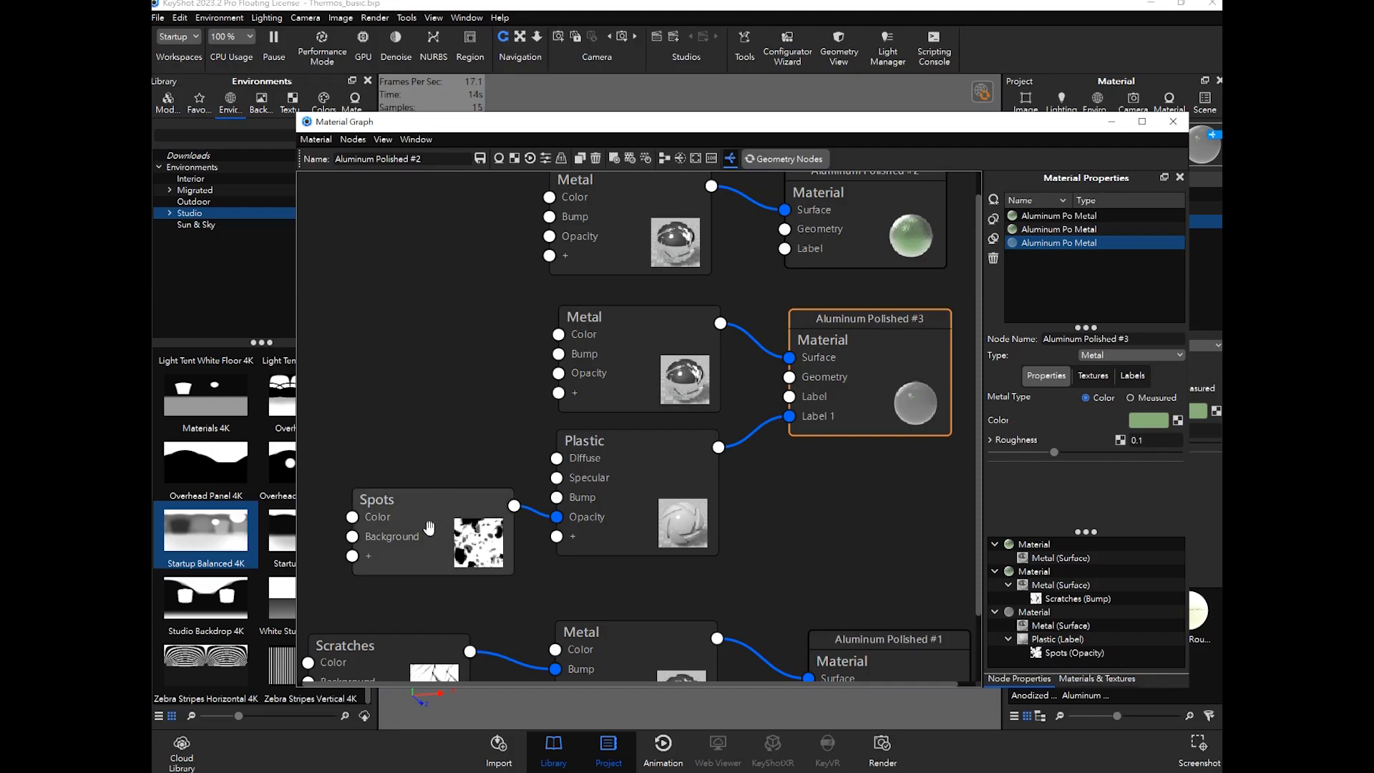
left_click_drag(831, 128, 835, 552)
left_click_drag(730, 551, 593, 507)
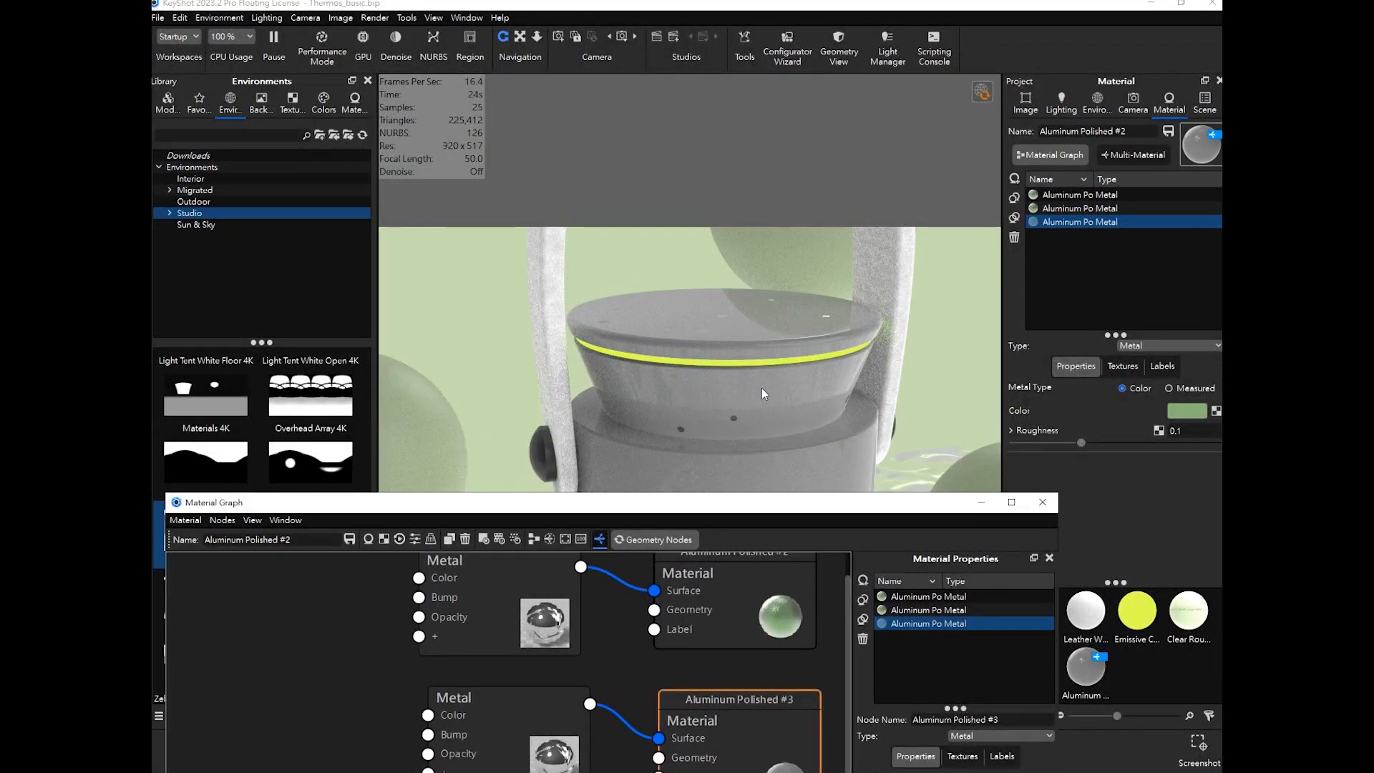
Step: Preview the Spots texture on its own and move the Material Graph window clear of the bottle's cap
left_click_drag(747, 509, 764, 192)
mouse_move(378, 584)
left_mouse_down()
mouse_move(255, 583)
mouse_move(369, 590)
left_mouse_up()
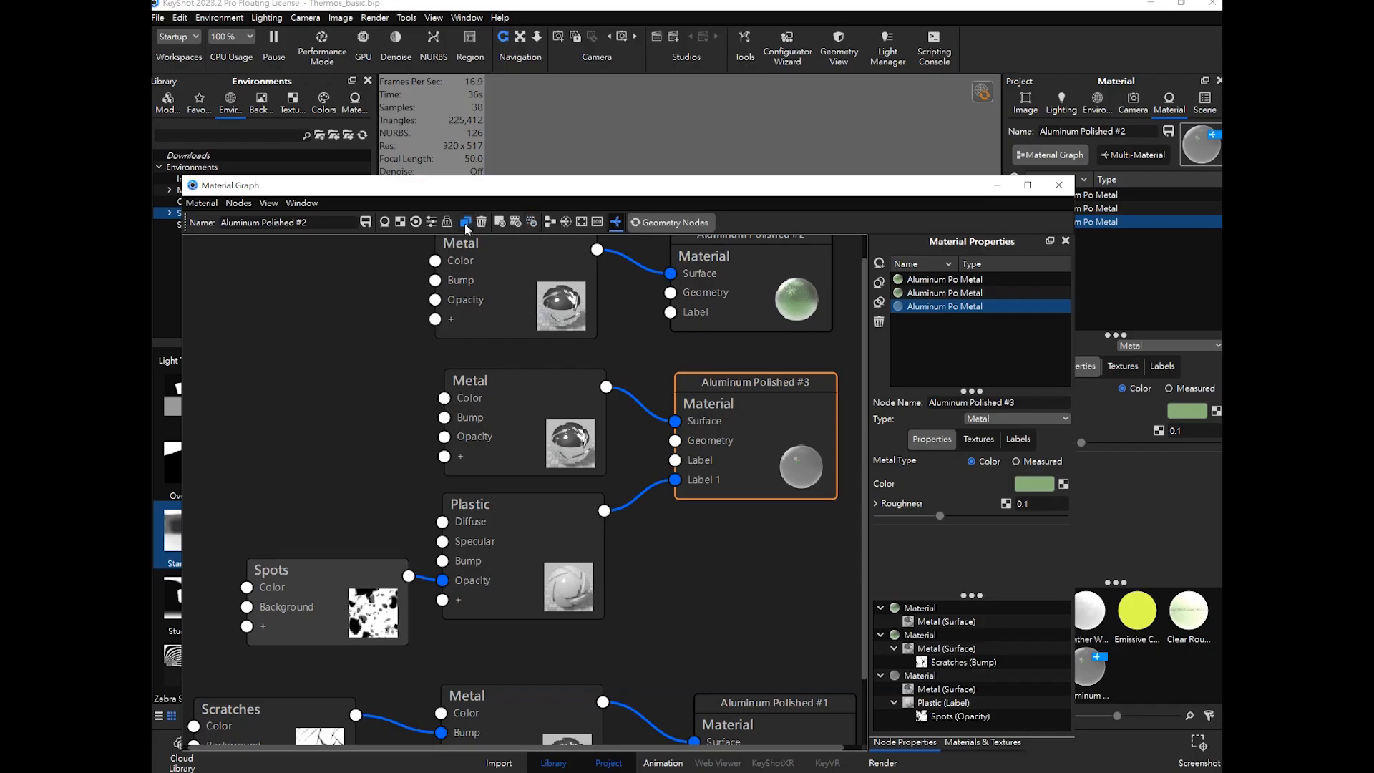
key("c")
left_click_drag(803, 191, 315, 175)
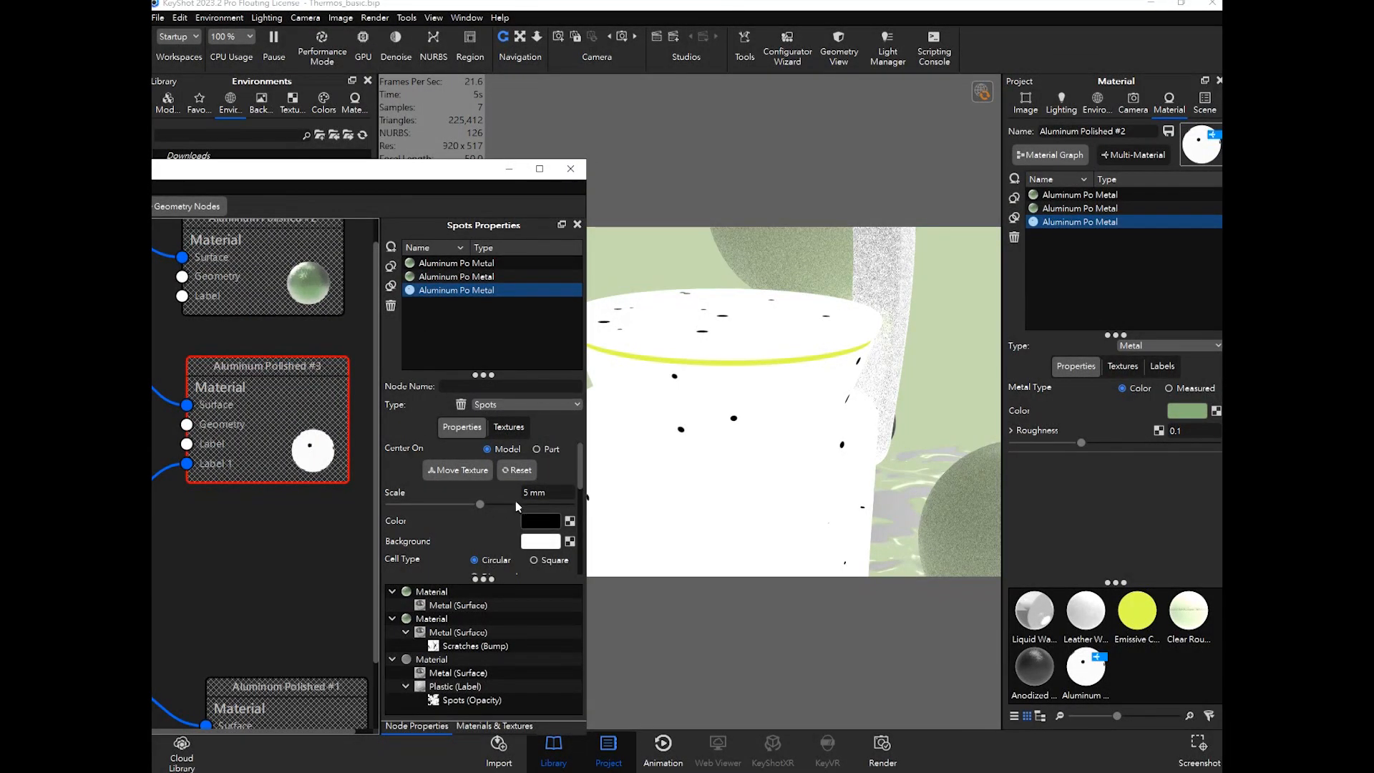
Step: Try a 10 mm scale on the Spots texture, and settle on 2 mm
left_click(548, 493)
key("Return")
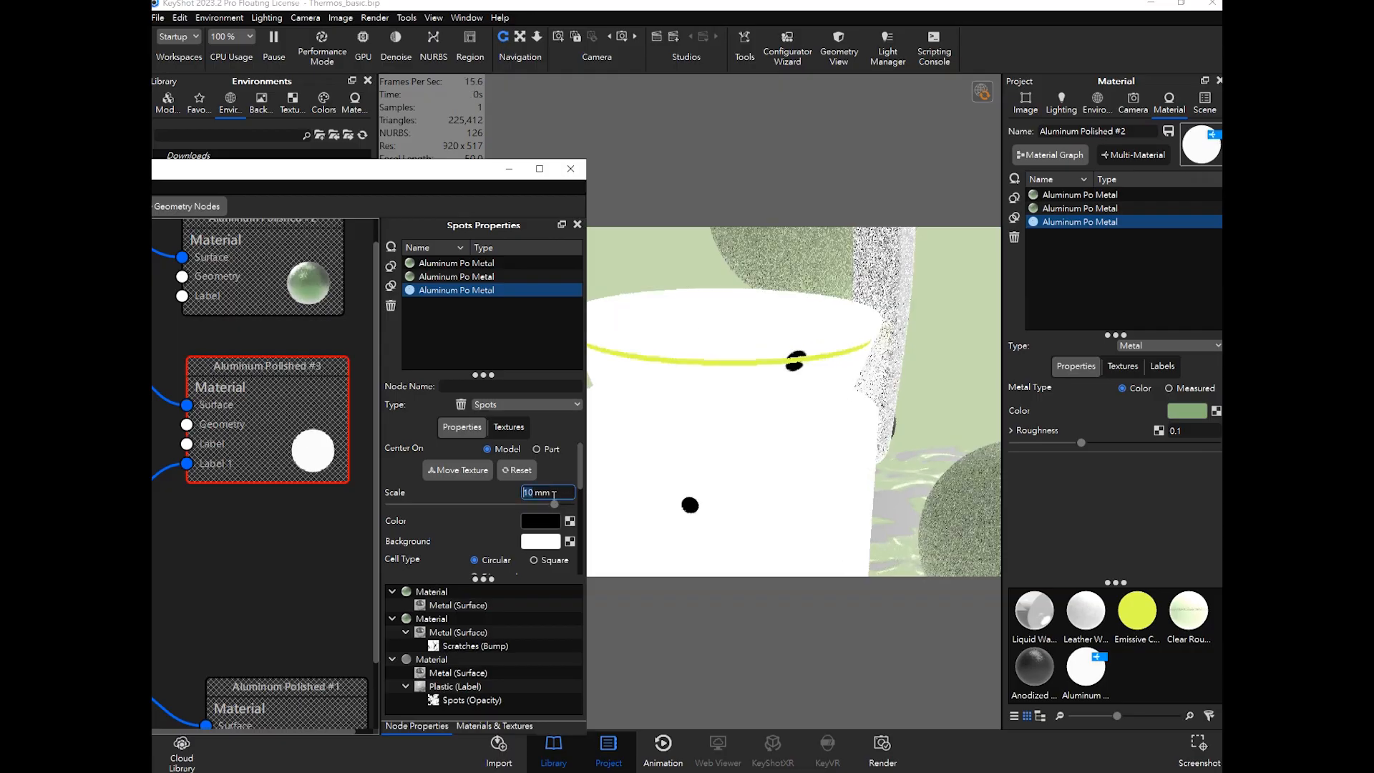
type("2")
key("Return")
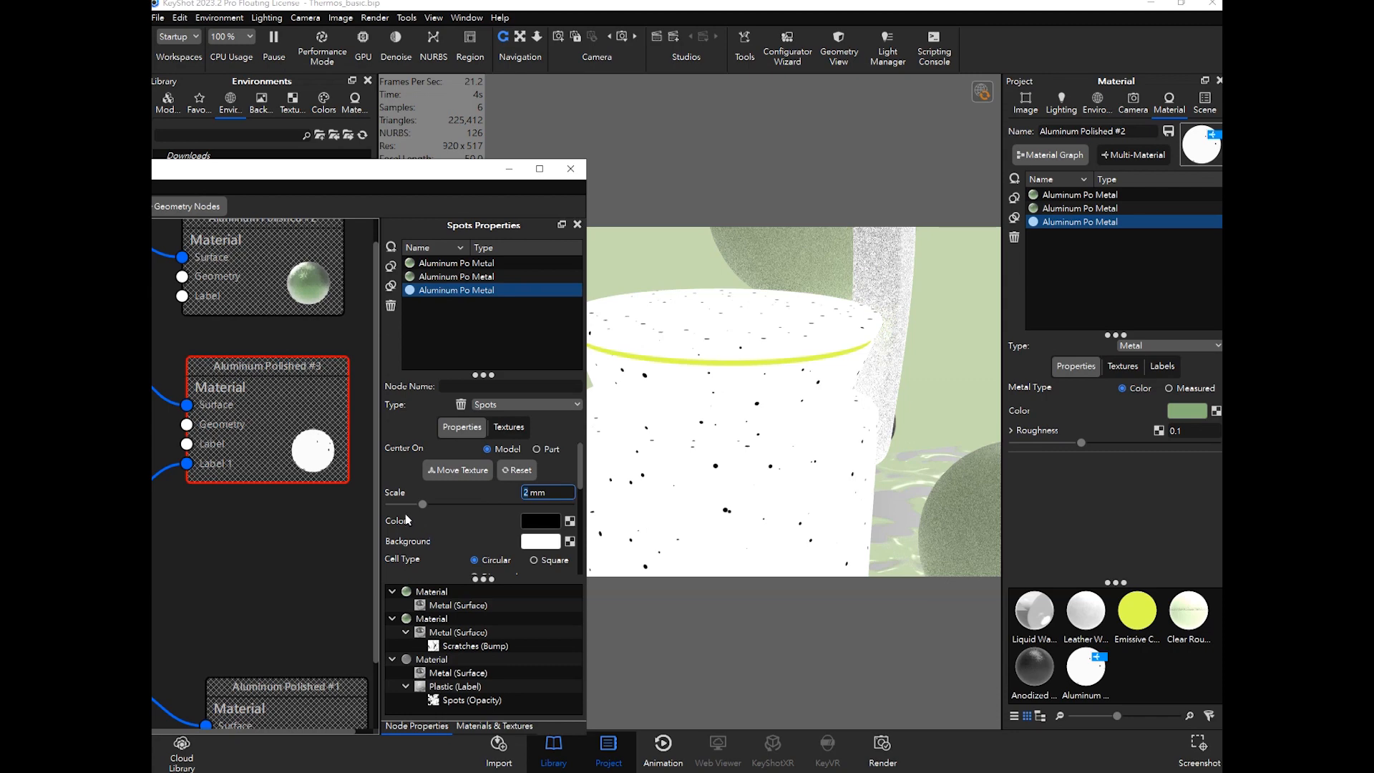
Step: Enlarge the spots by trying a radius of 0.4 and setting it to 0.5, keeping the texture settings and bottle both visible
scroll(474, 548, "down", 5)
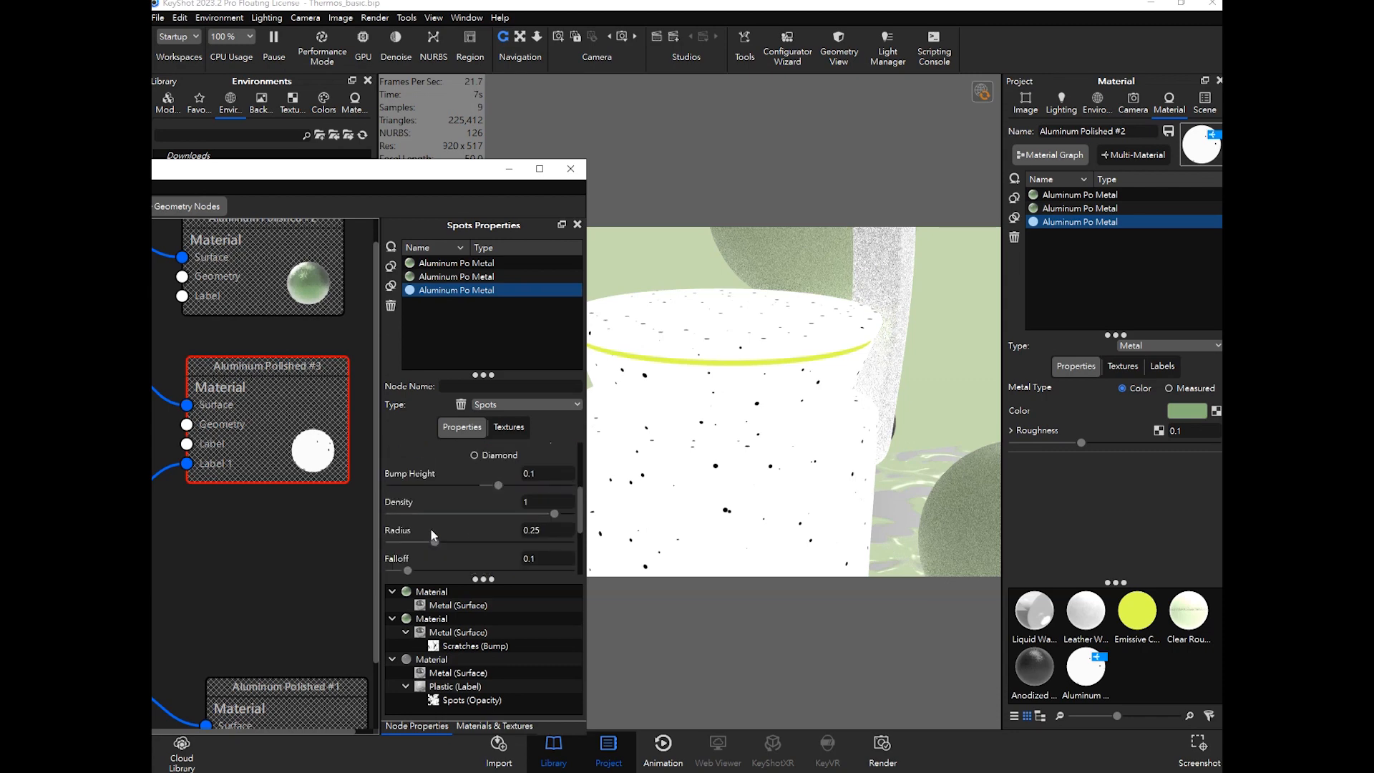
left_click_drag(457, 577, 457, 653)
left_click_drag(469, 175, 492, 91)
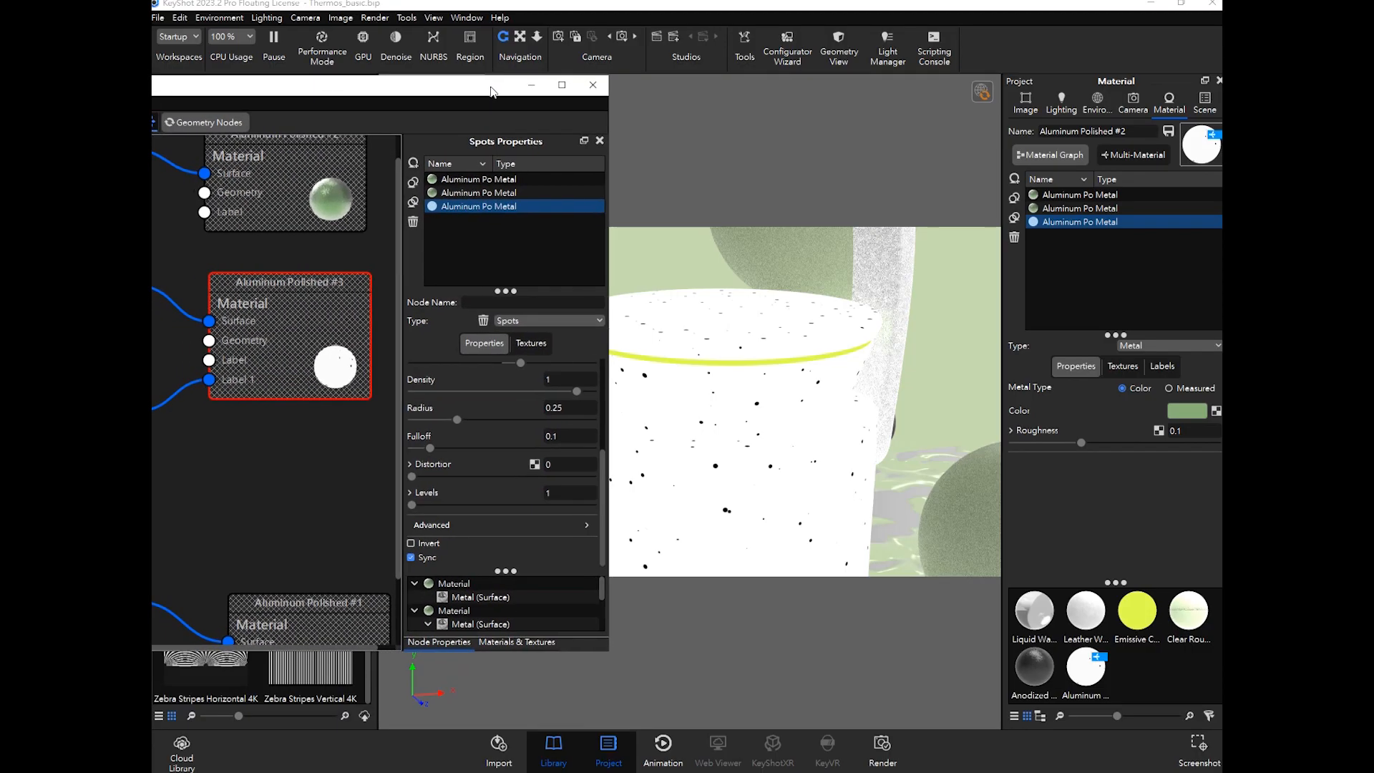
left_click(560, 382)
left_click(558, 407)
type("0.4")
key("Return")
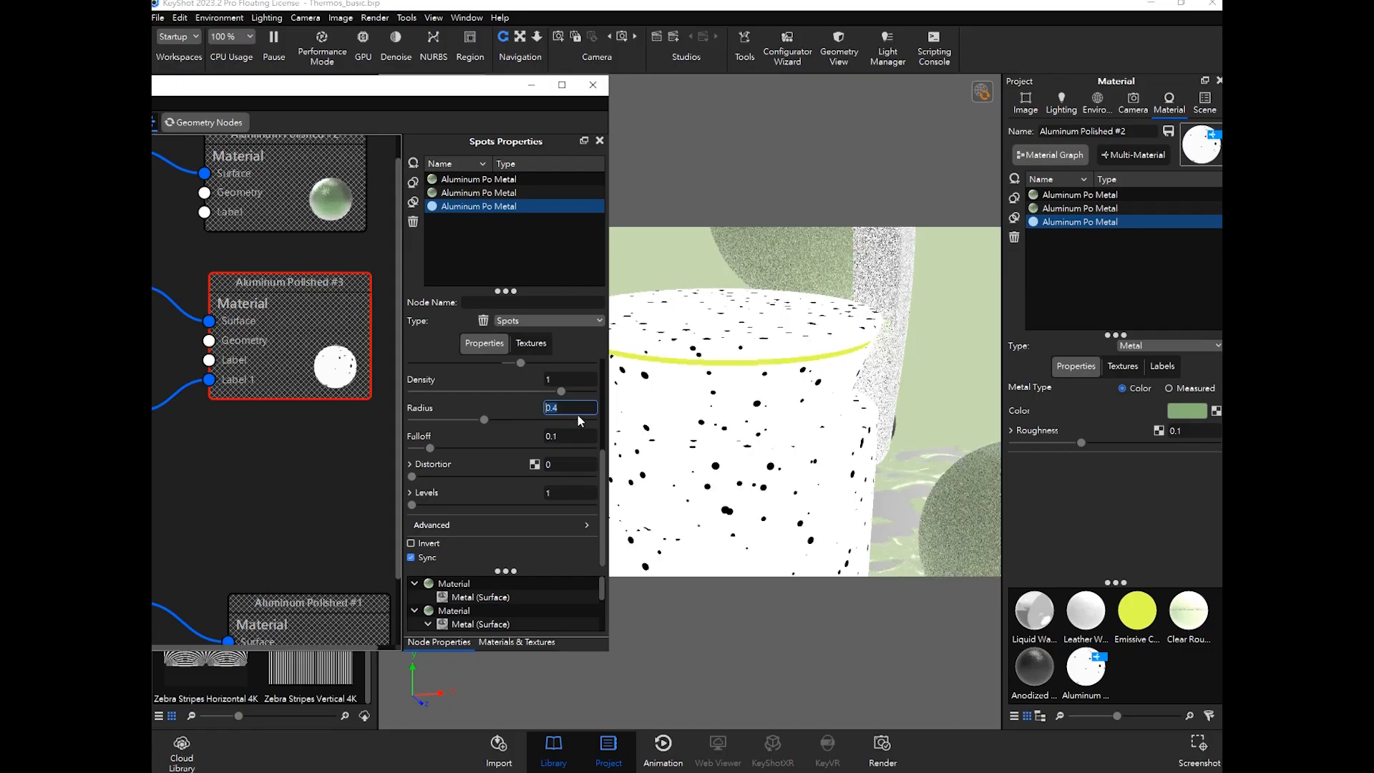
type(".5")
key("Return")
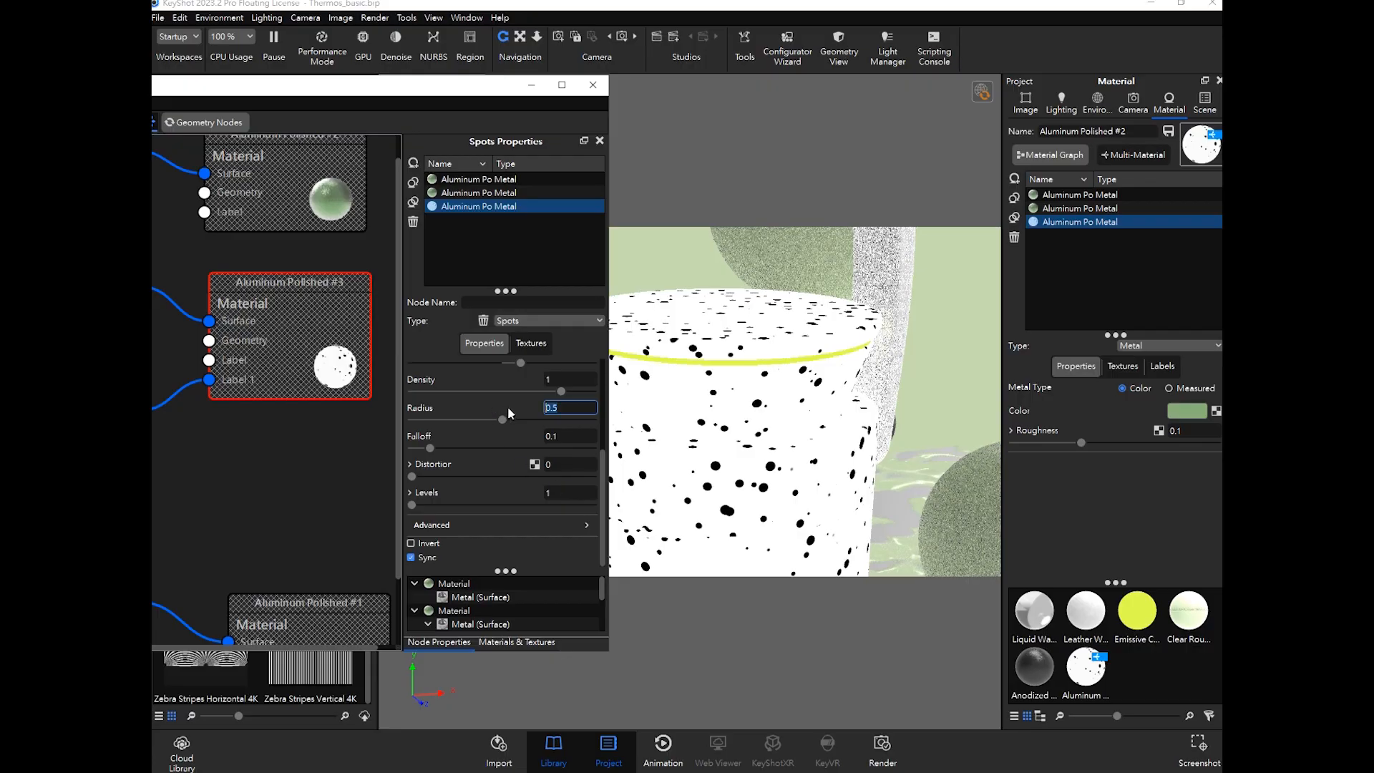
Step: Soften the spot edges with a falloff of 0.3, comparing it up close with a falloff of 0
left_click(566, 436)
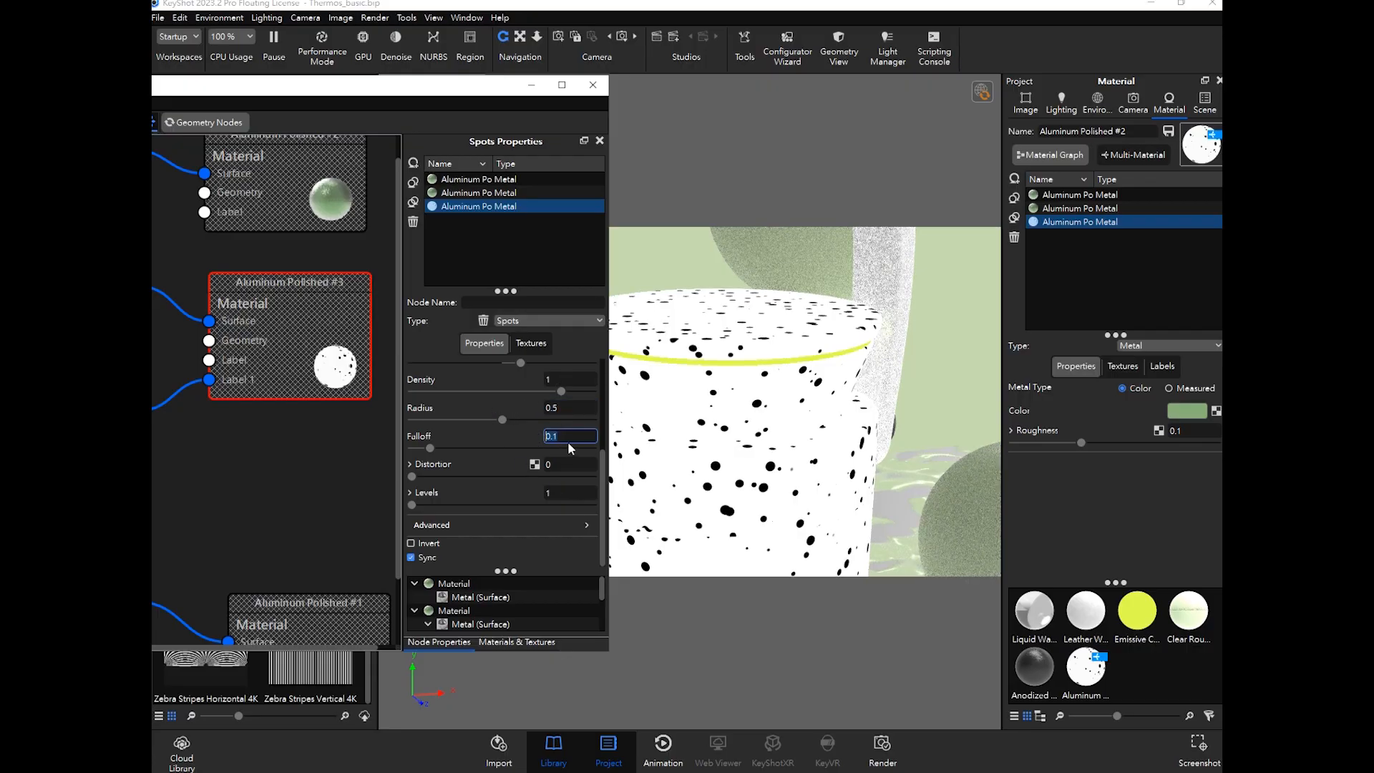
key("Return")
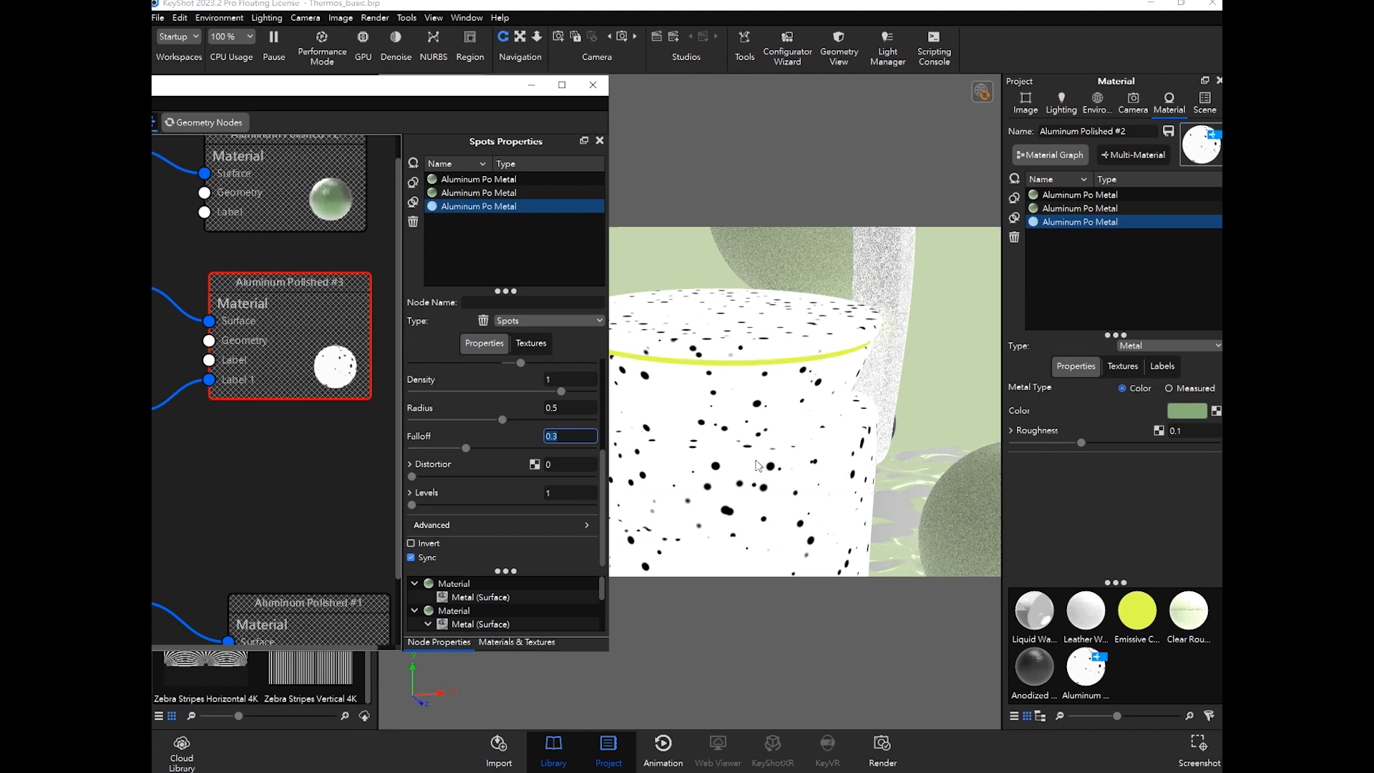
scroll(716, 493, "up", 4)
scroll(712, 505, "down", 2)
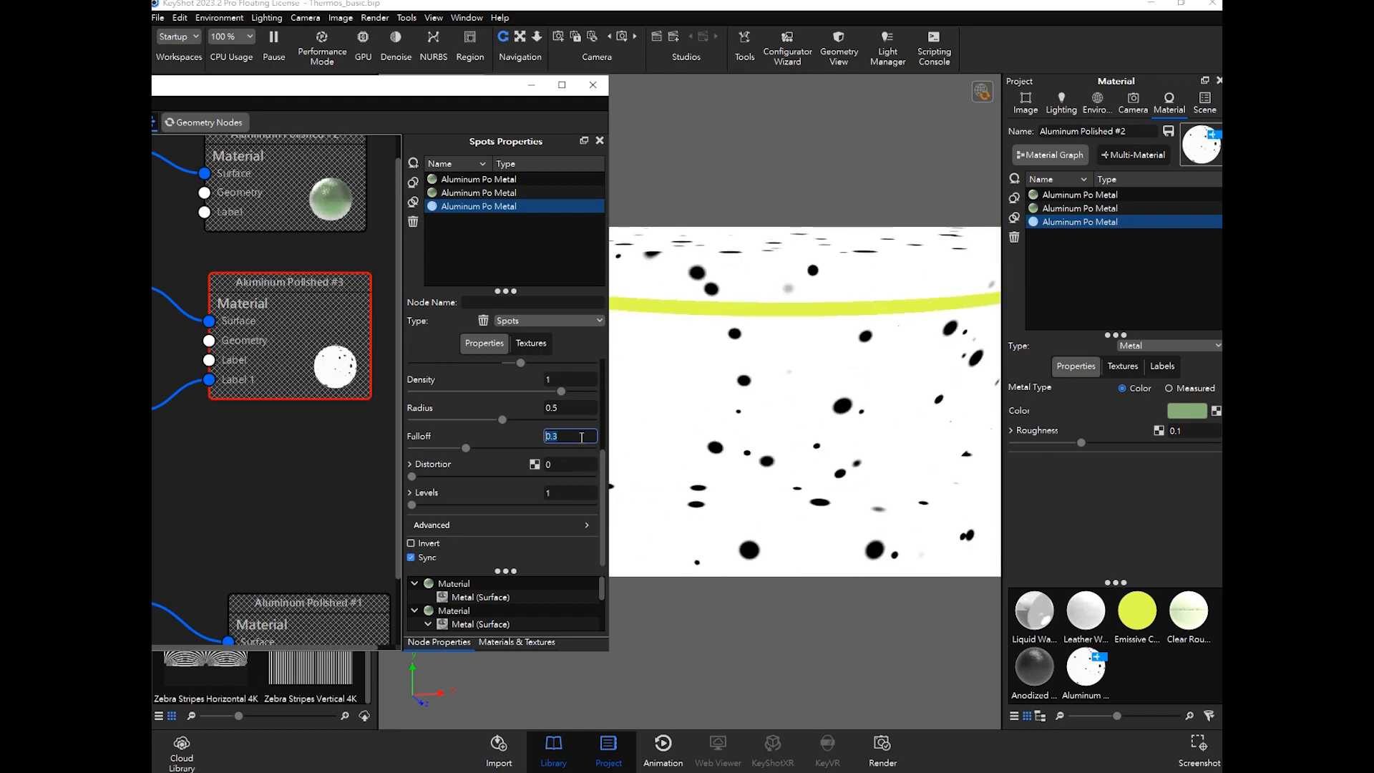
key("Return")
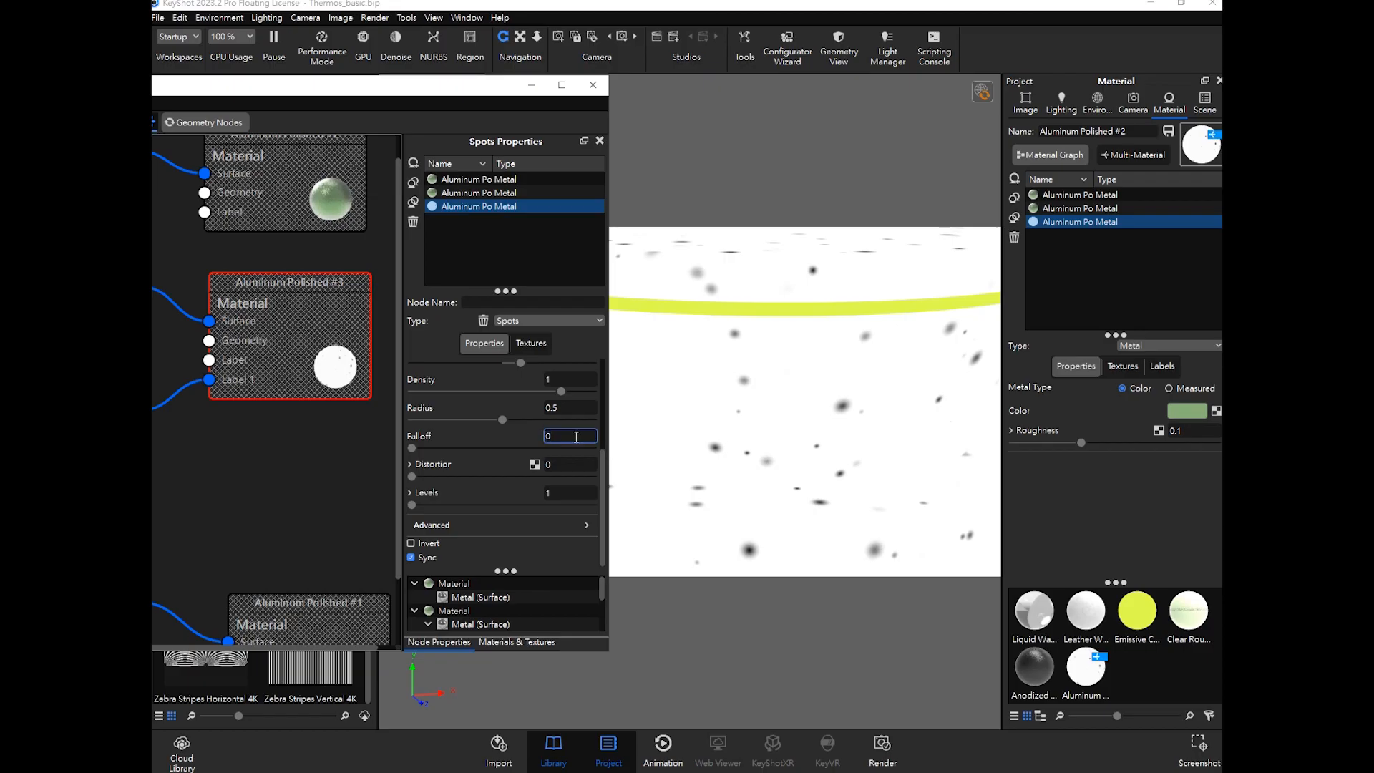
type(".3")
key("Return")
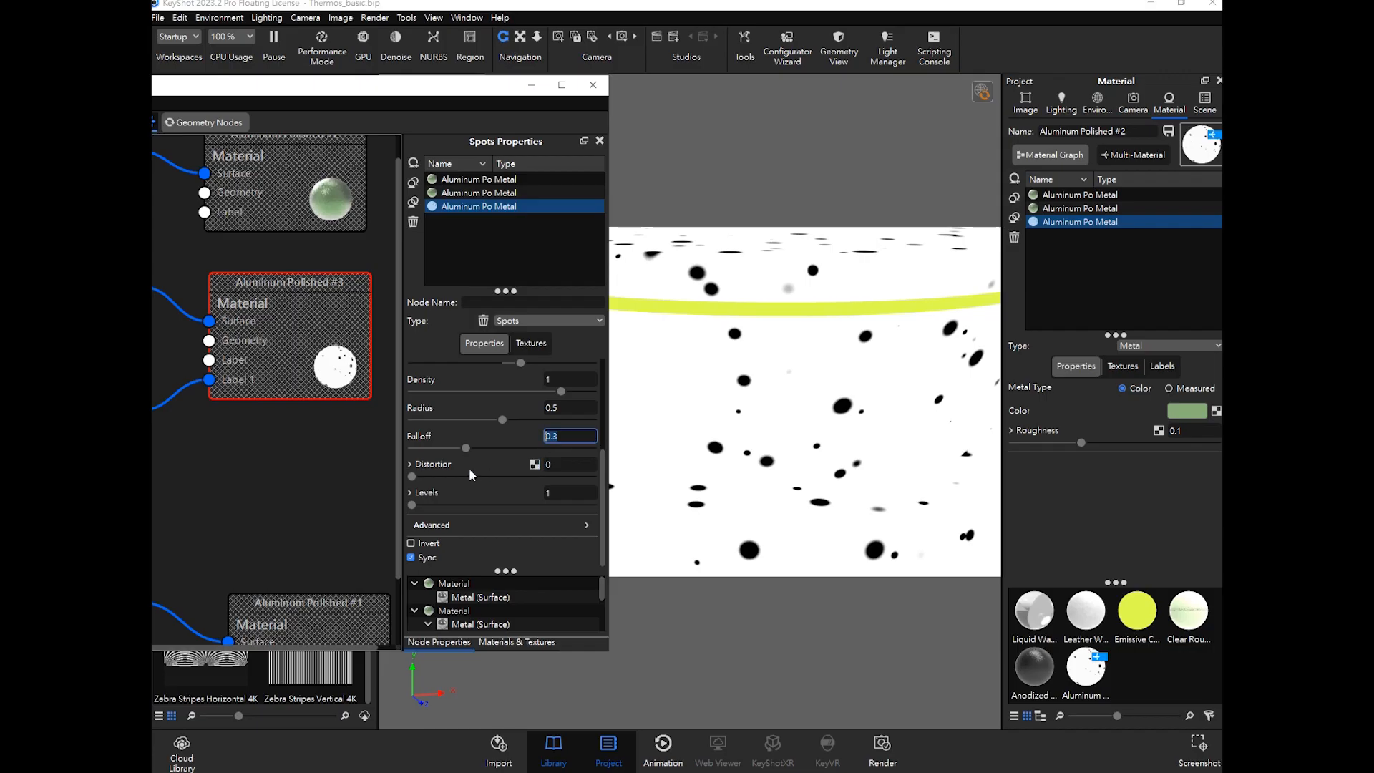
Step: Try 3 levels on the Spots texture, set Levels to 2, and check the pattern on the bottle
left_click(575, 493)
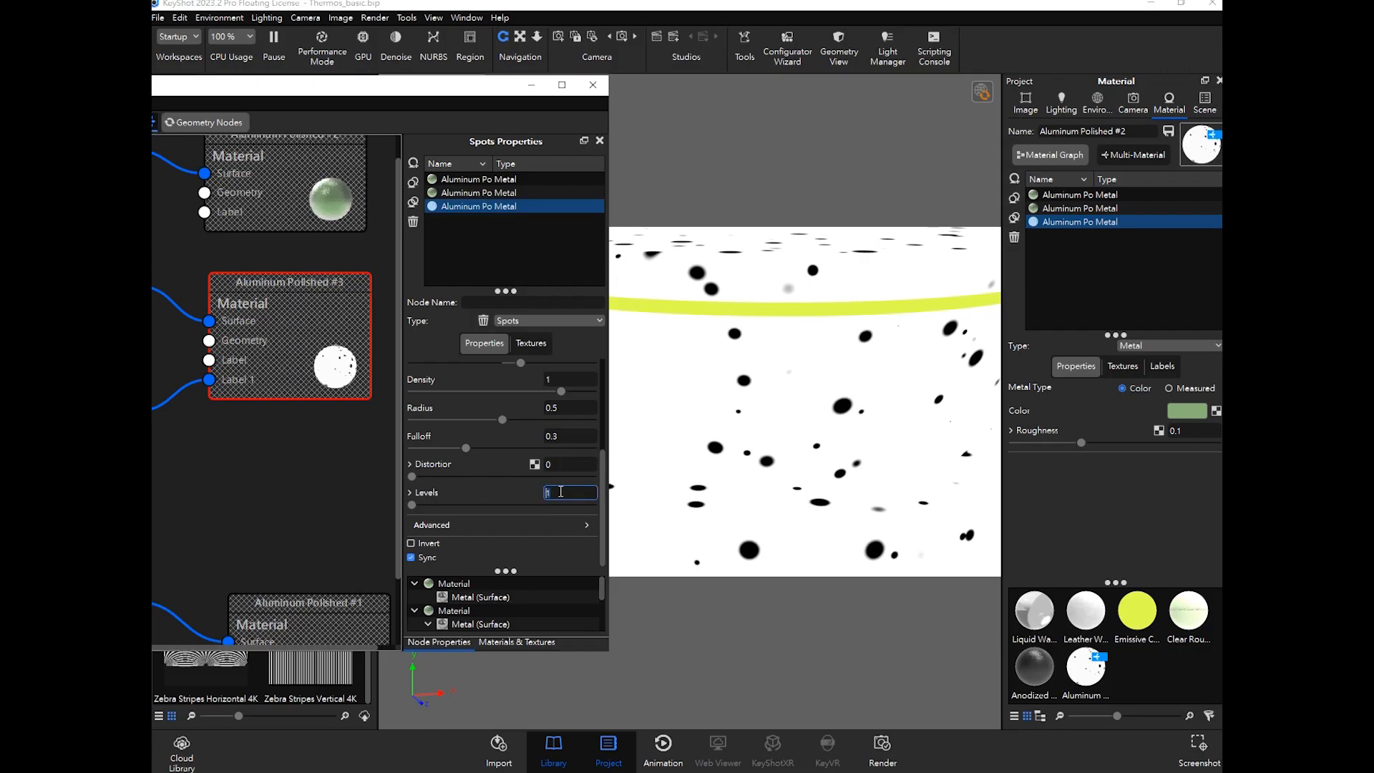
type("3")
key("Return")
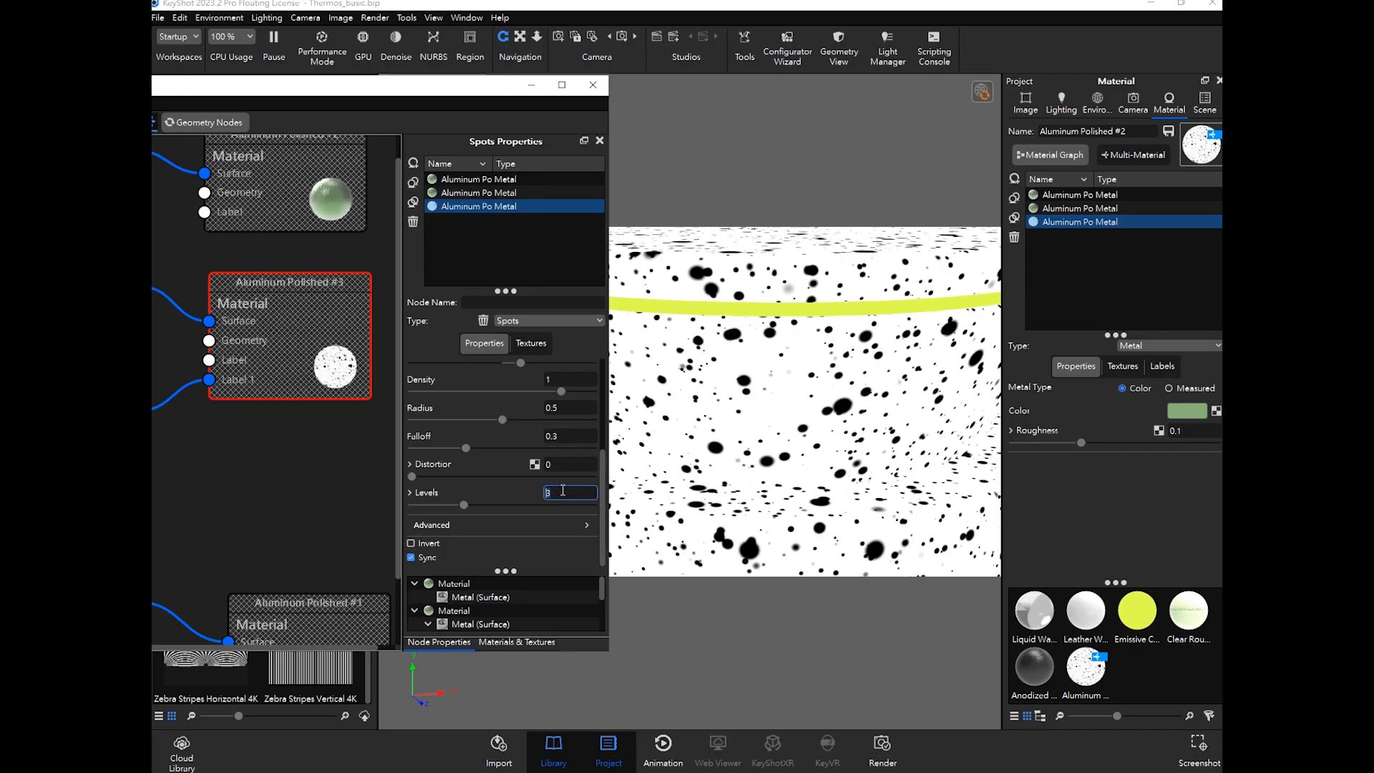
key("Return")
scroll(762, 449, "down", 5)
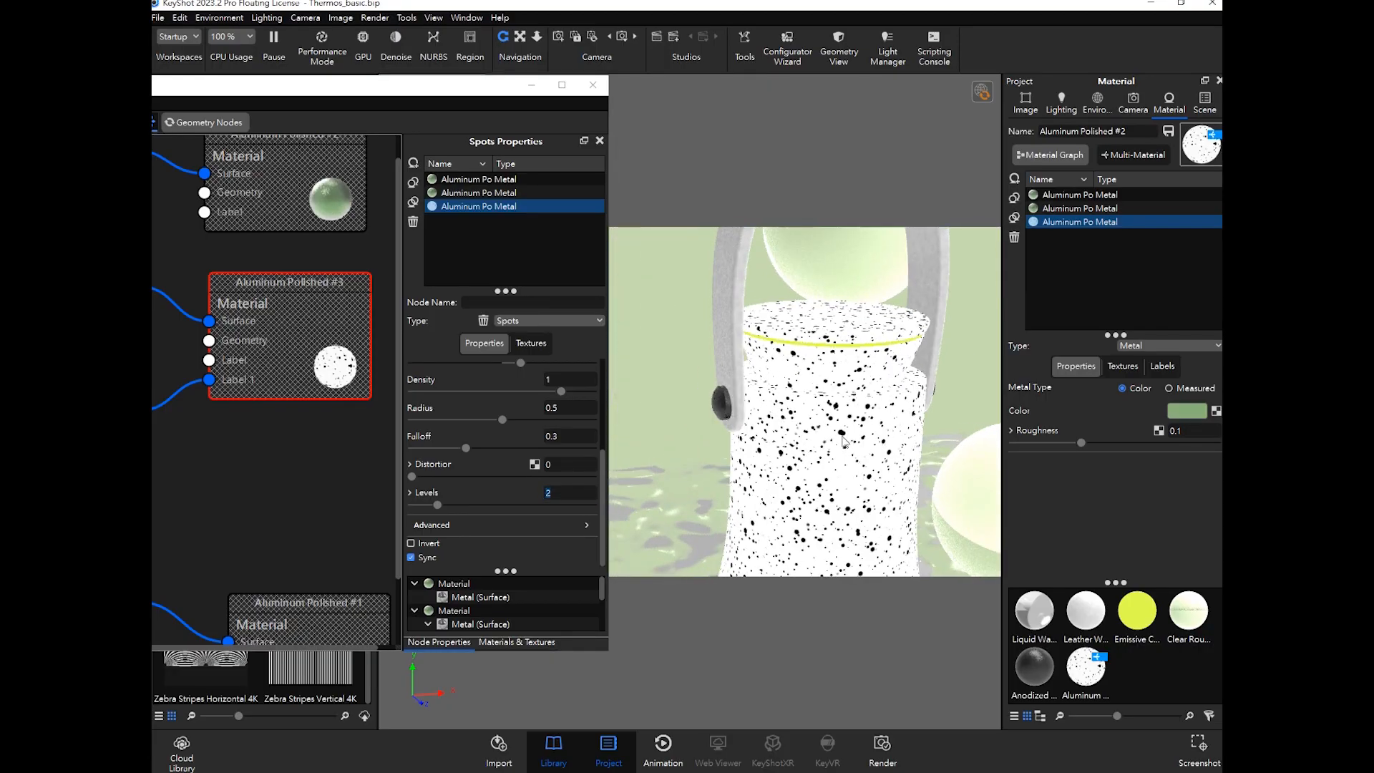
scroll(843, 440, "up", 3)
scroll(842, 440, "down", 2)
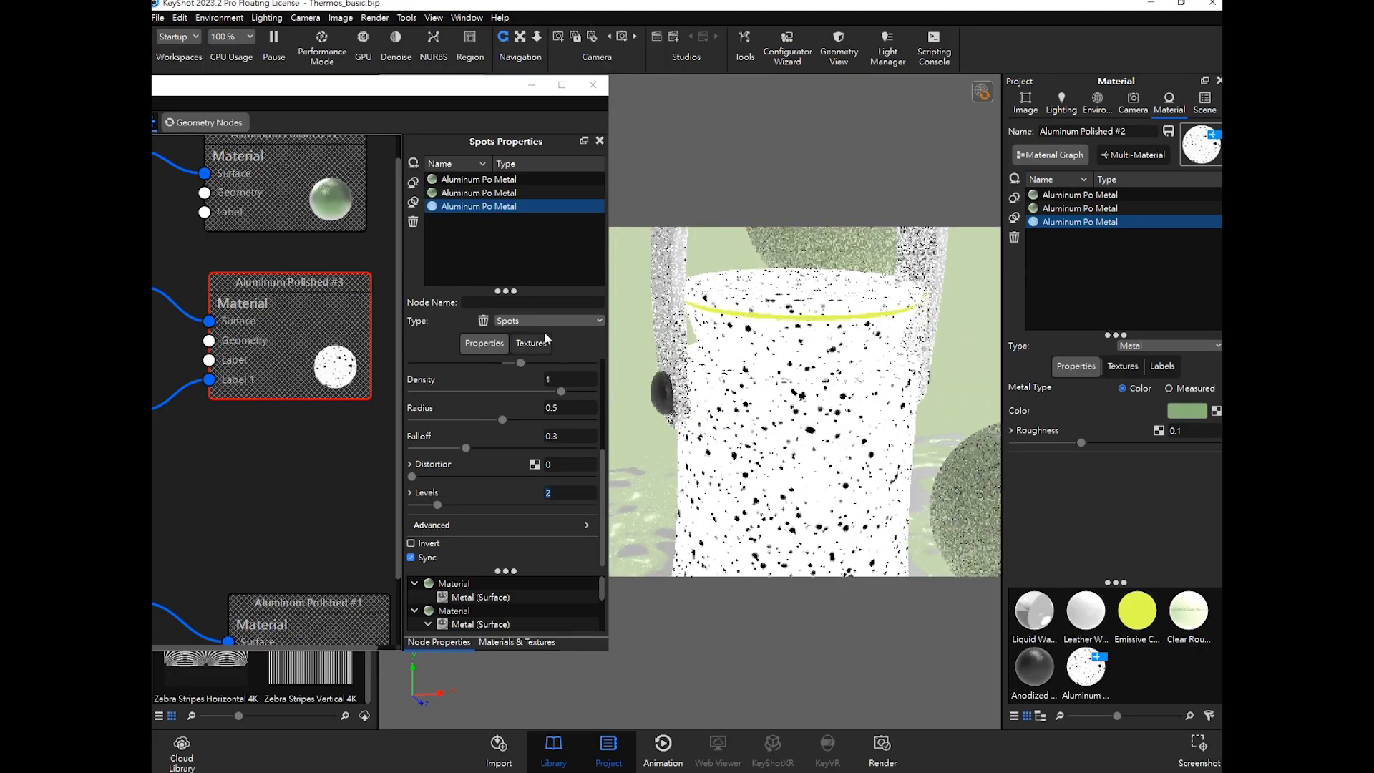
Step: Make the spots irregular by trying a distortion of 0.2 and setting the final distortion to 0.8
scroll(467, 394, "up", 3)
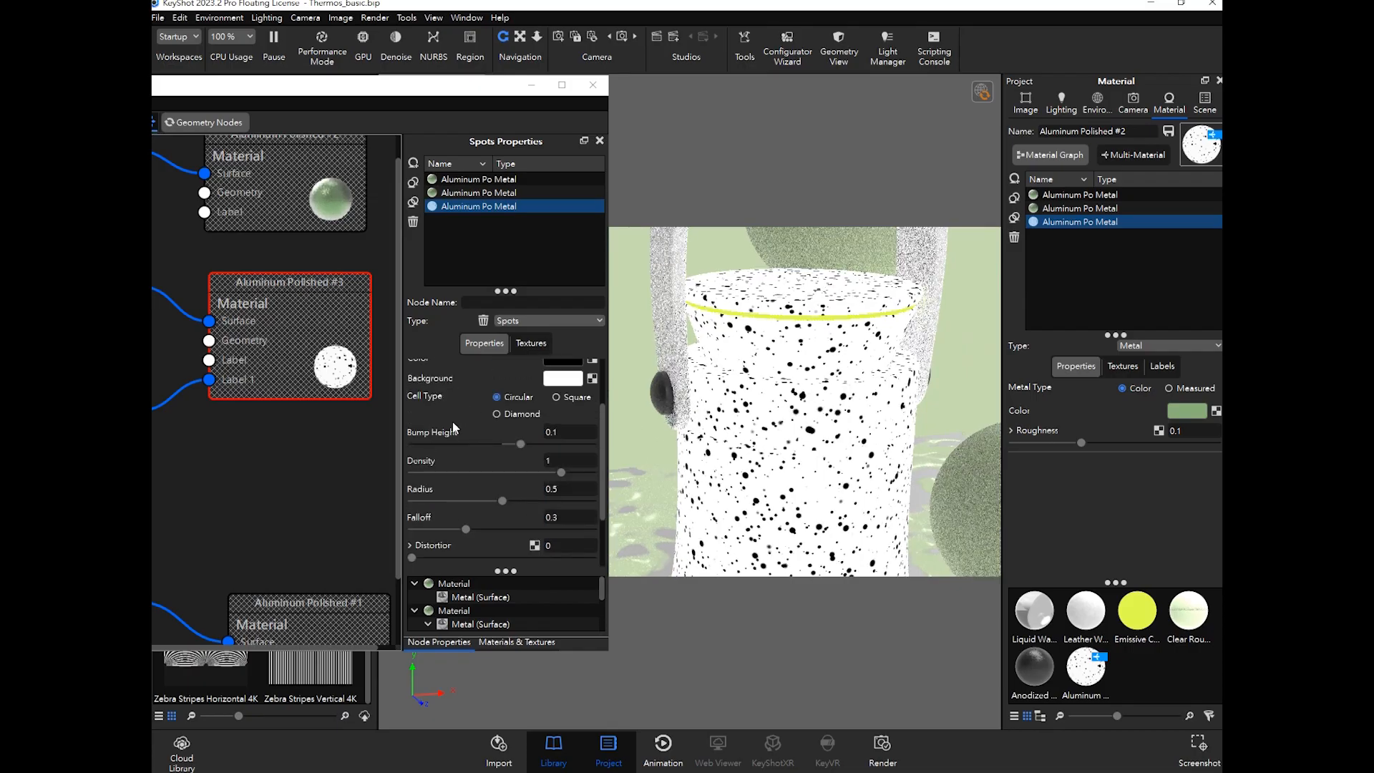
scroll(454, 427, "up", 2)
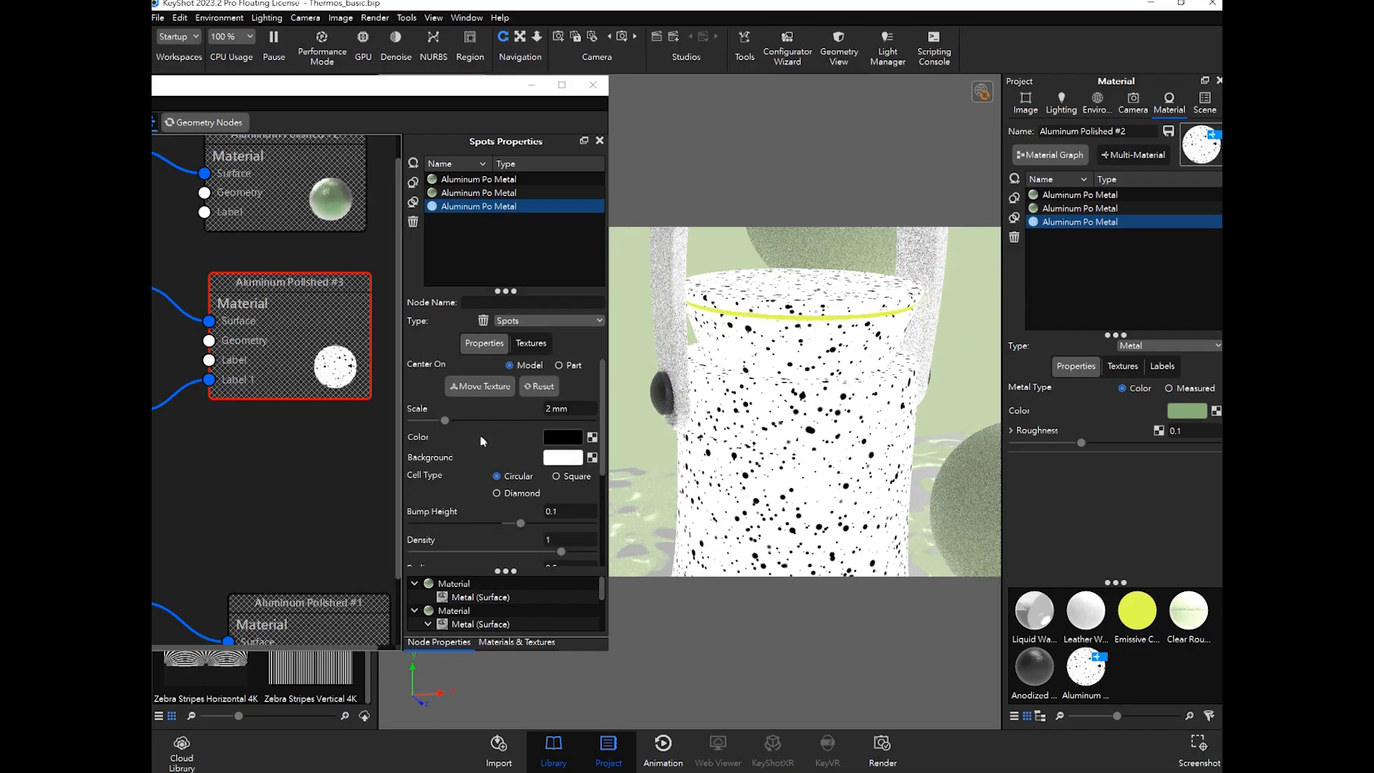
scroll(453, 480, "down", 4)
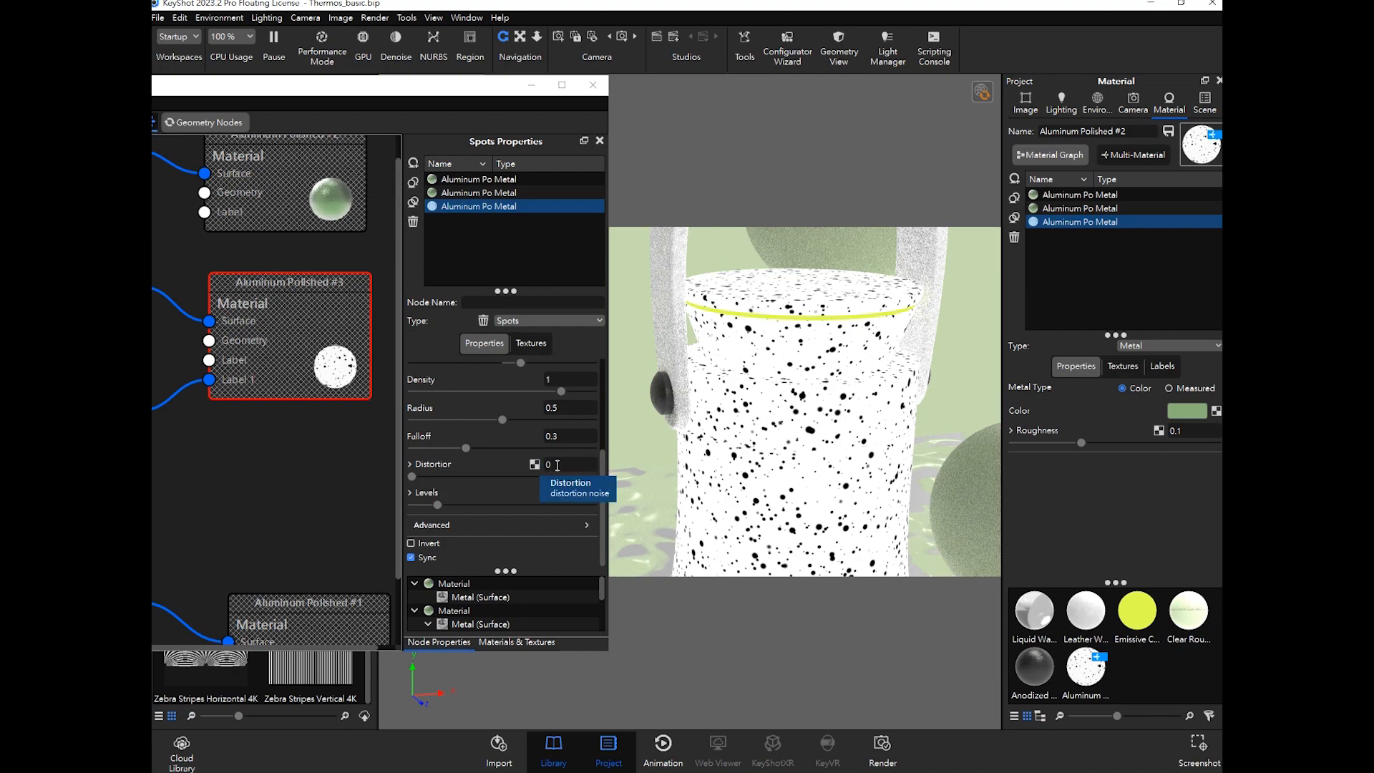
scroll(771, 453, "down", 2)
scroll(771, 453, "up", 5)
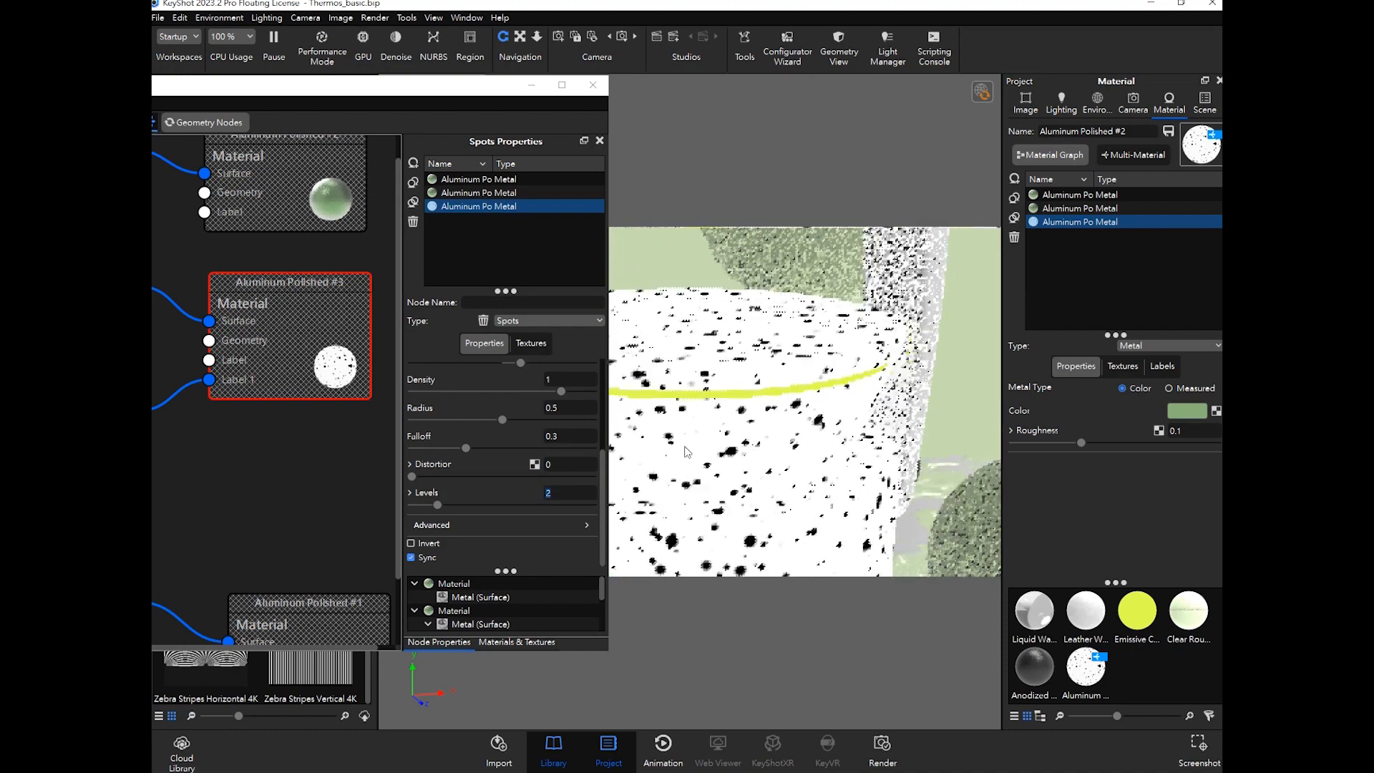
scroll(687, 451, "up", 5)
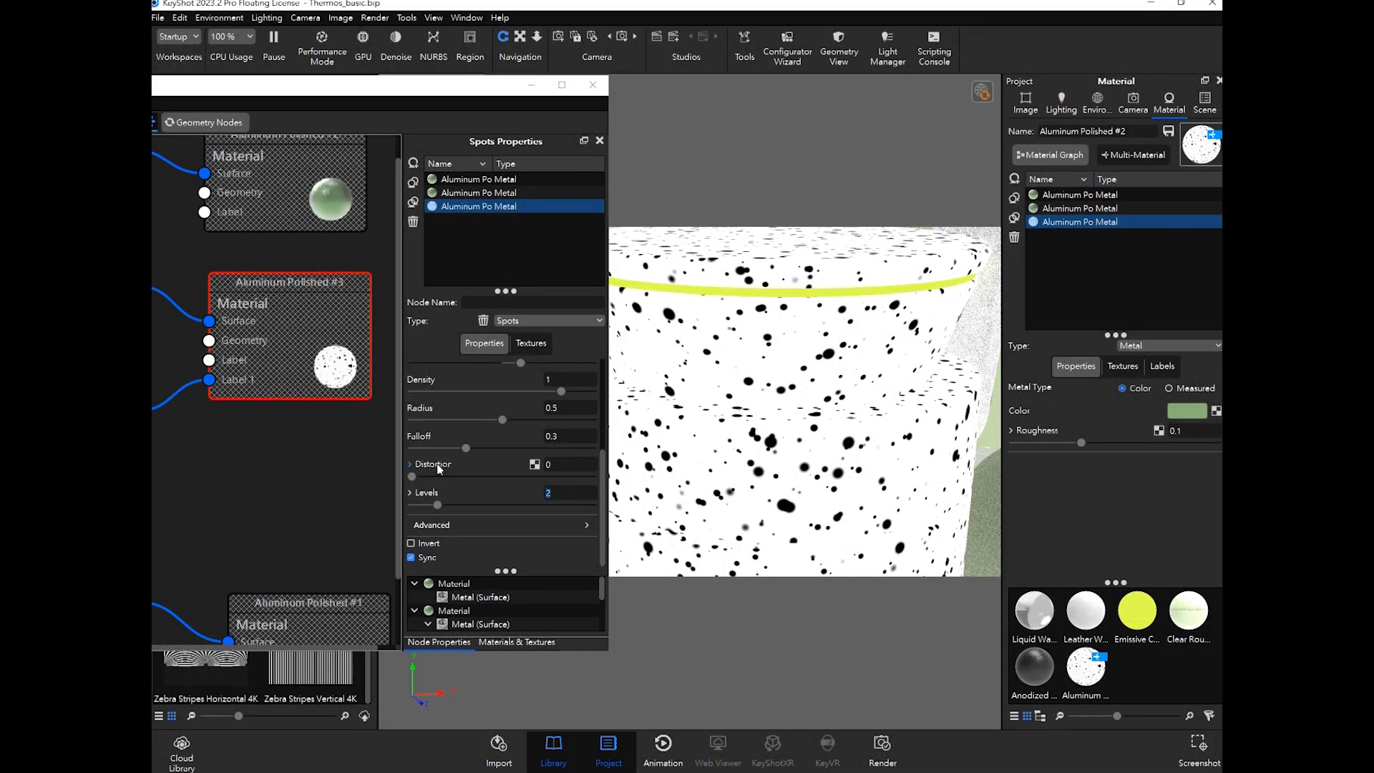
key("shift+Tab")
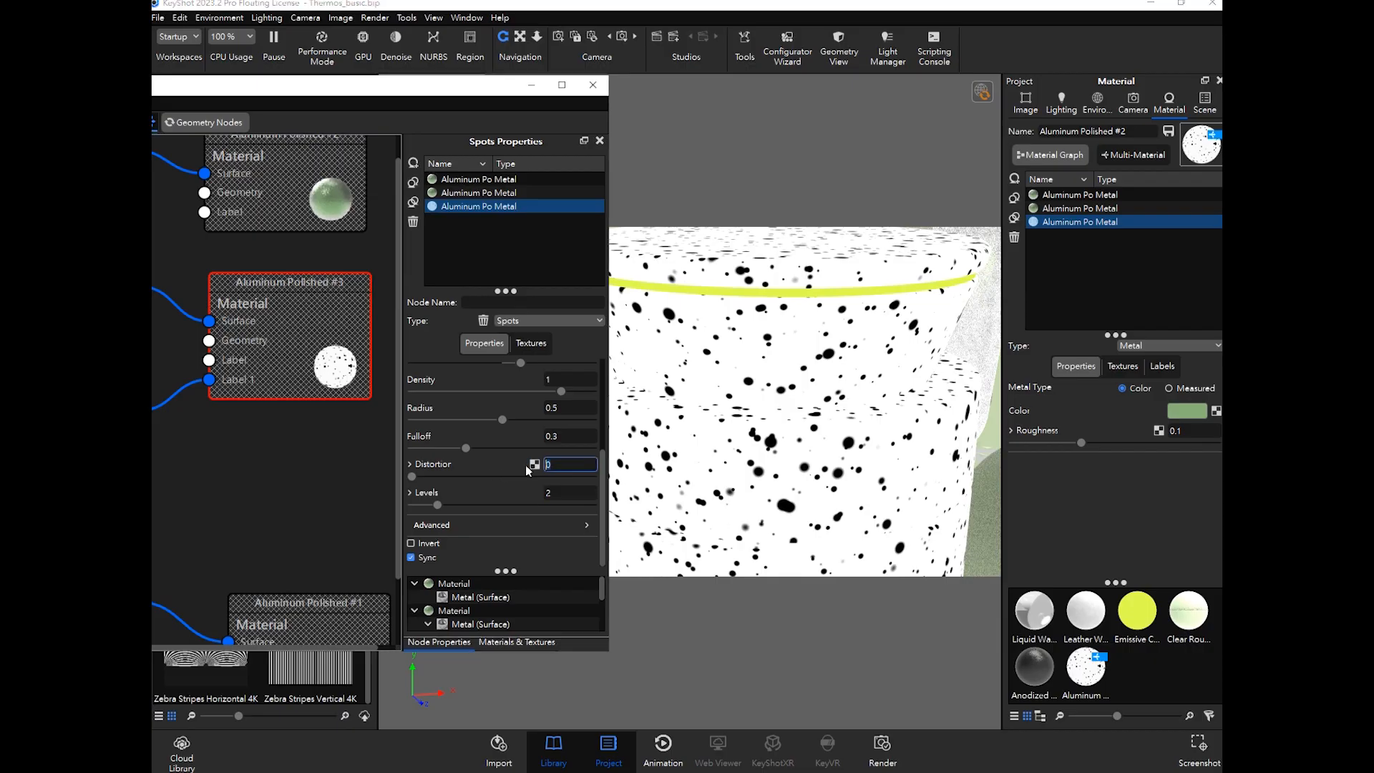
left_click(564, 470)
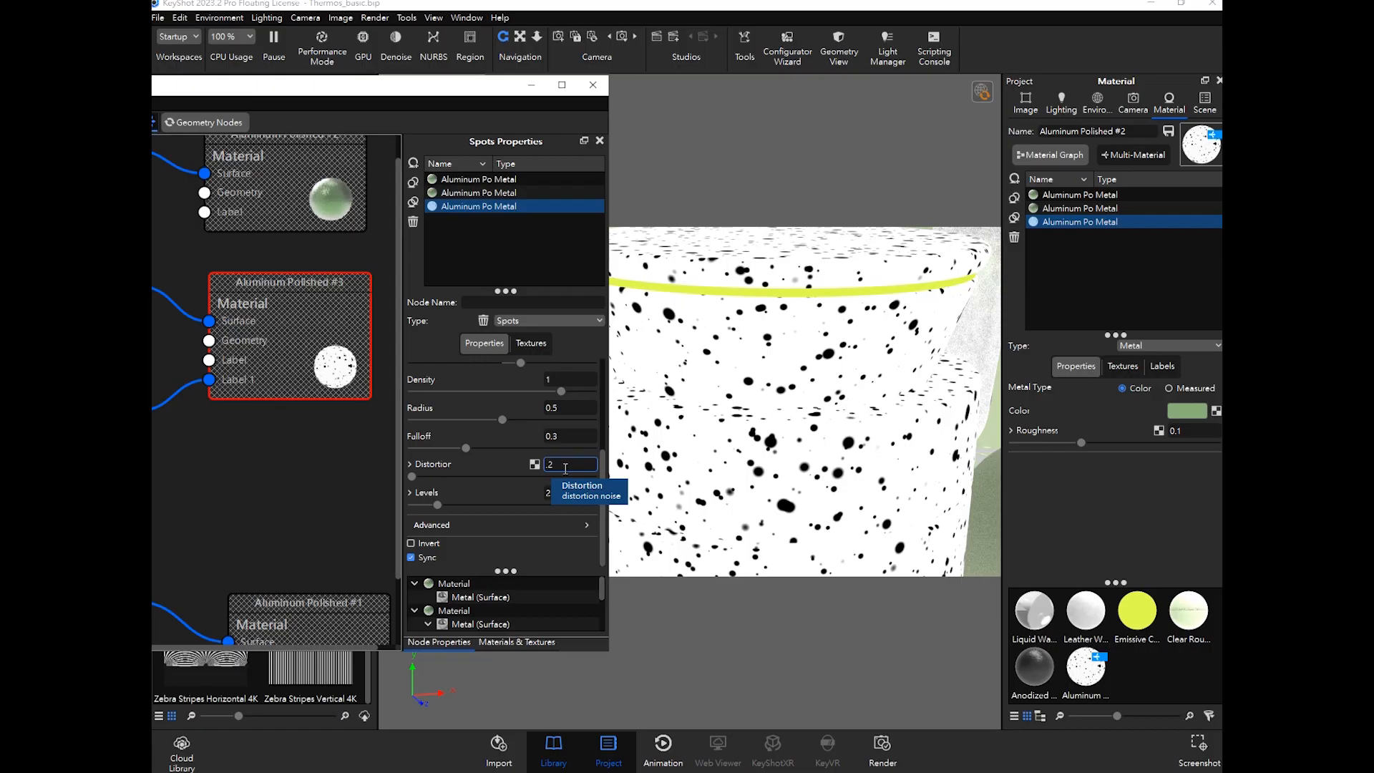
type(".2")
key("Return")
scroll(785, 486, "up", 3)
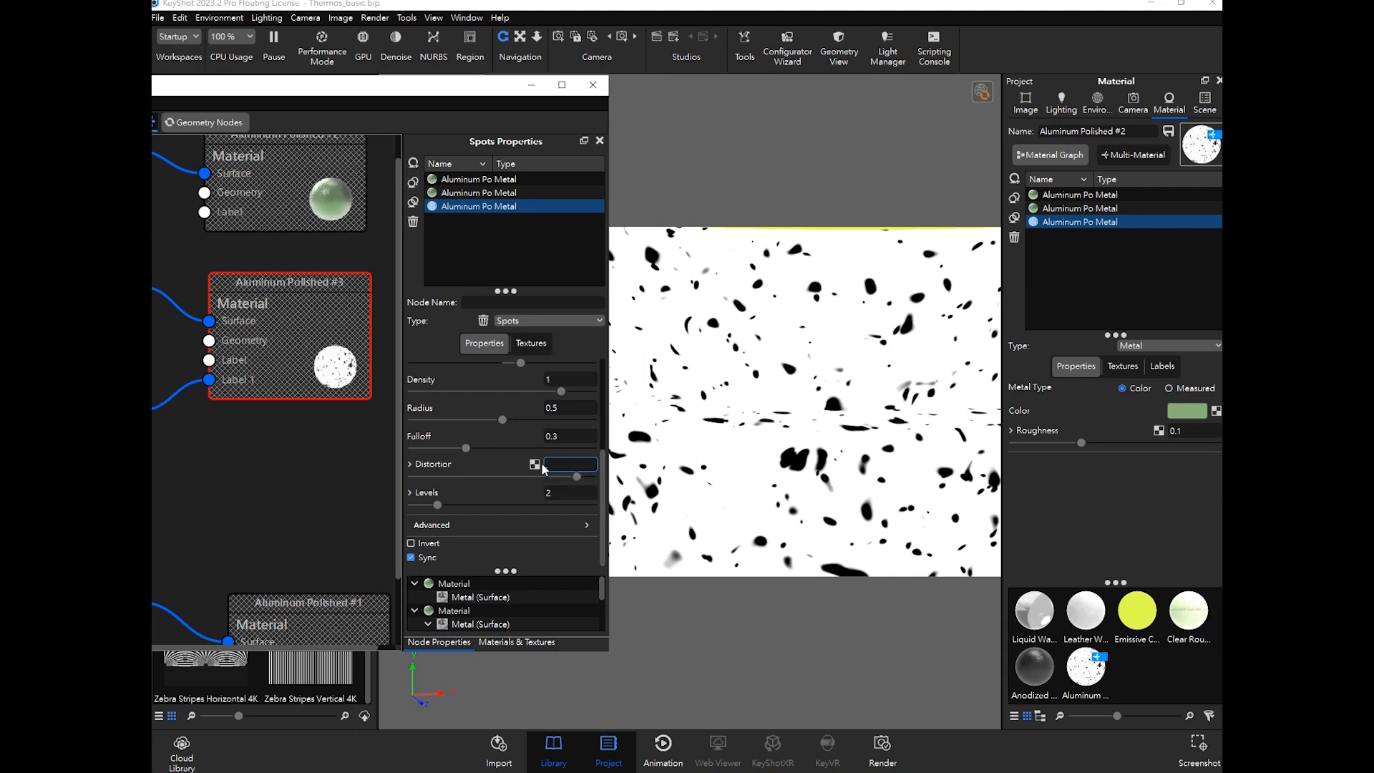
type("0.8")
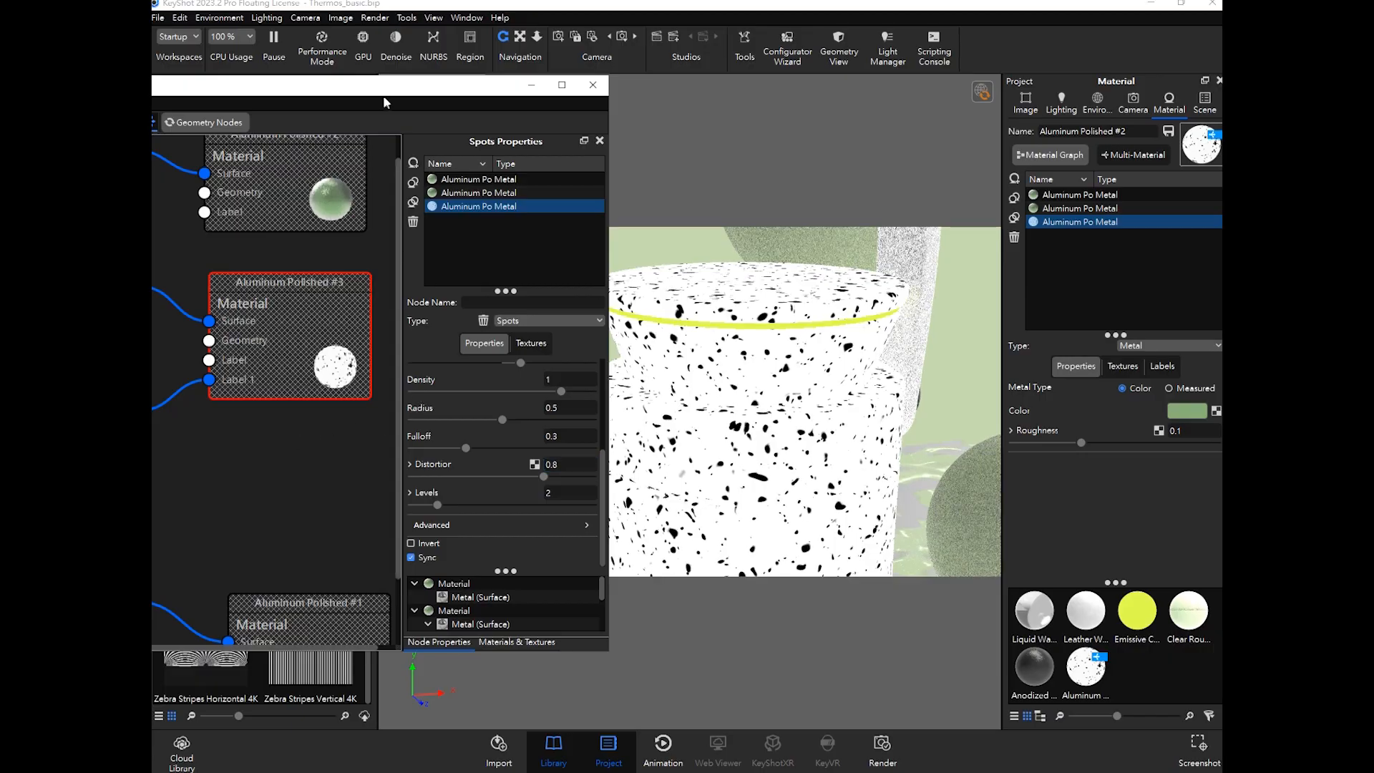
Step: Turn off the Spots texture preview and examine the stained plastic layer over the metal around the bottle's cap
left_click_drag(361, 85, 883, 100)
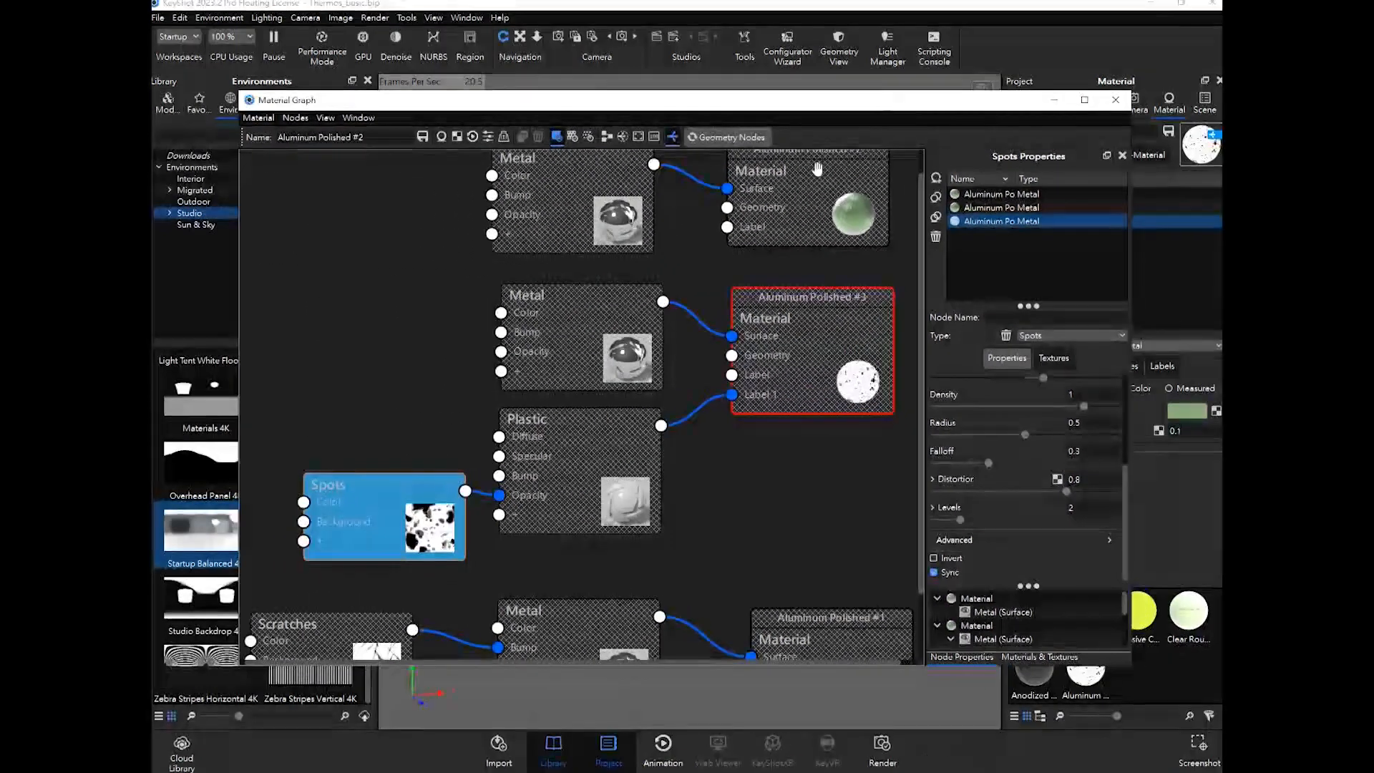
left_click(394, 503)
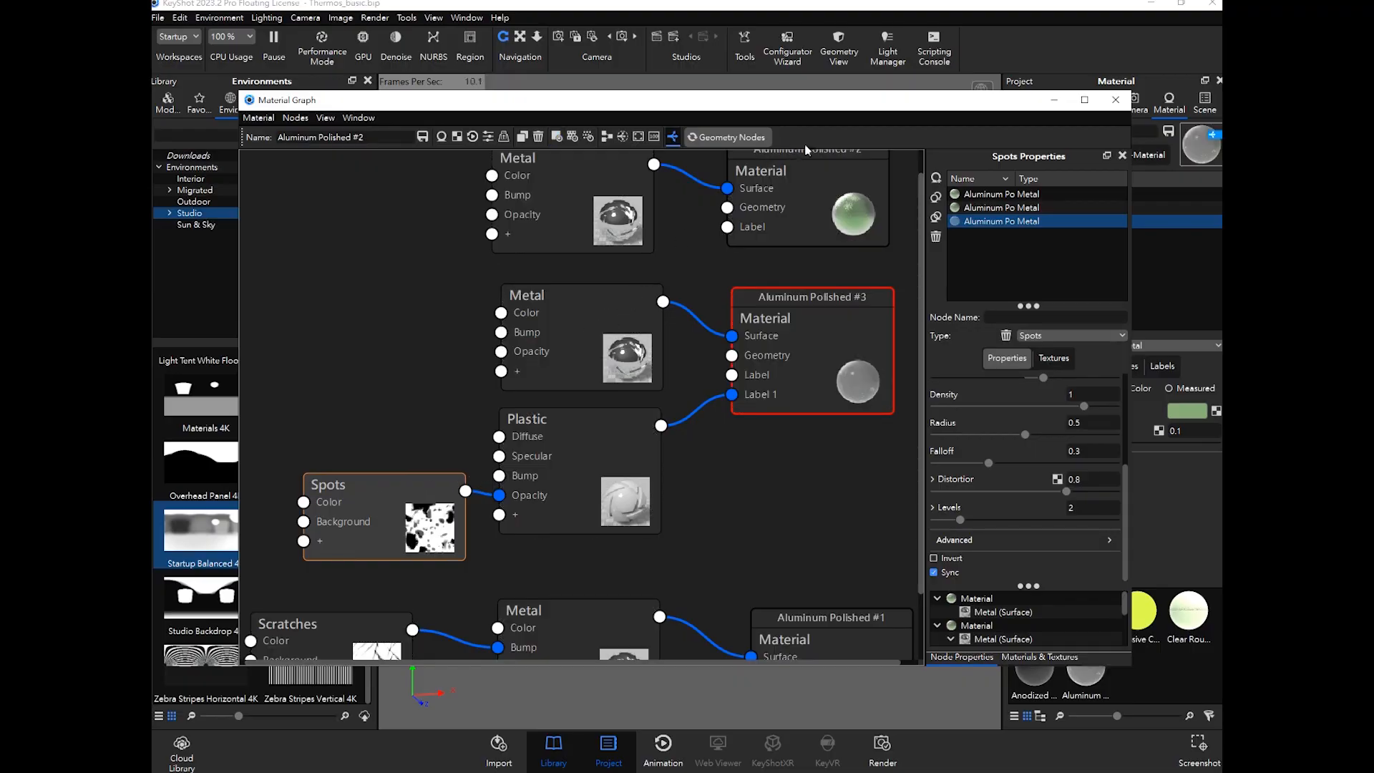
left_click_drag(840, 111, 323, 127)
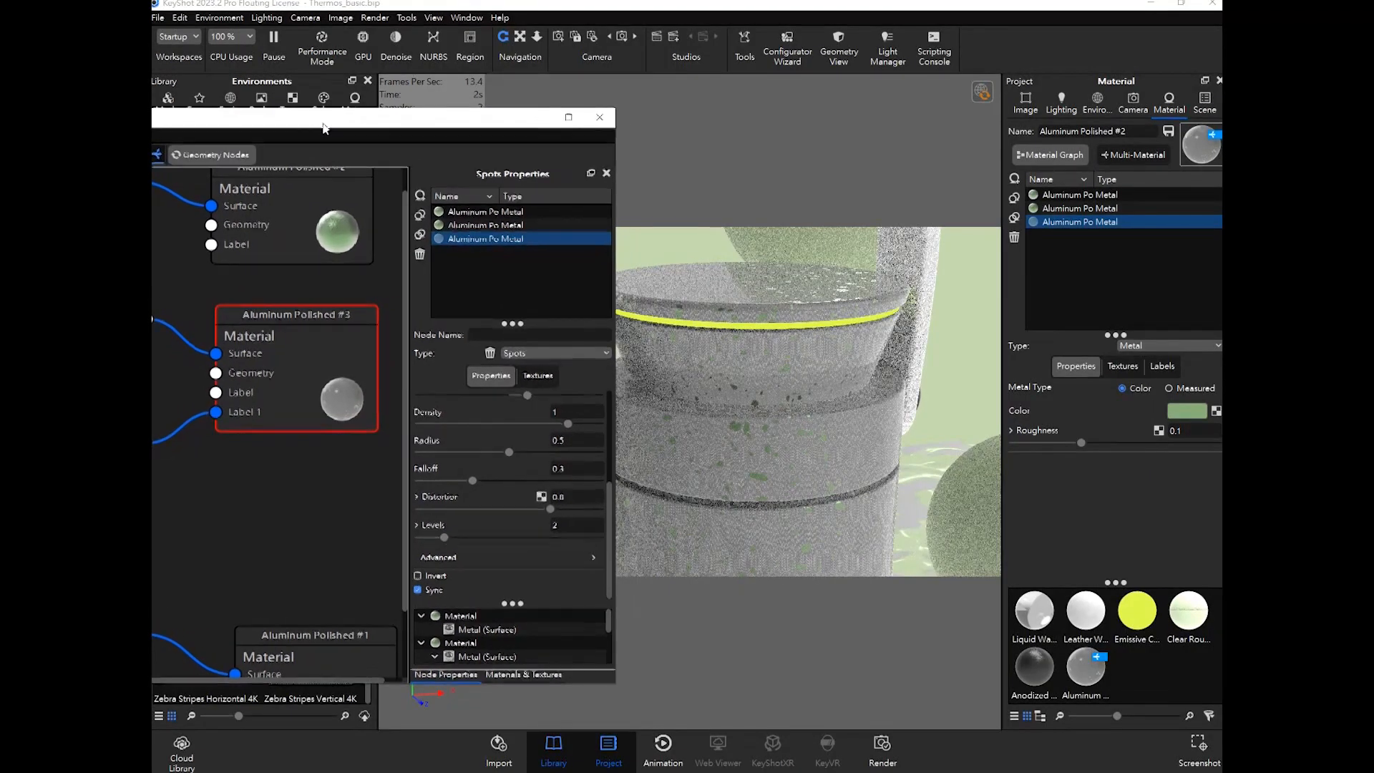
scroll(776, 393, "up", 5)
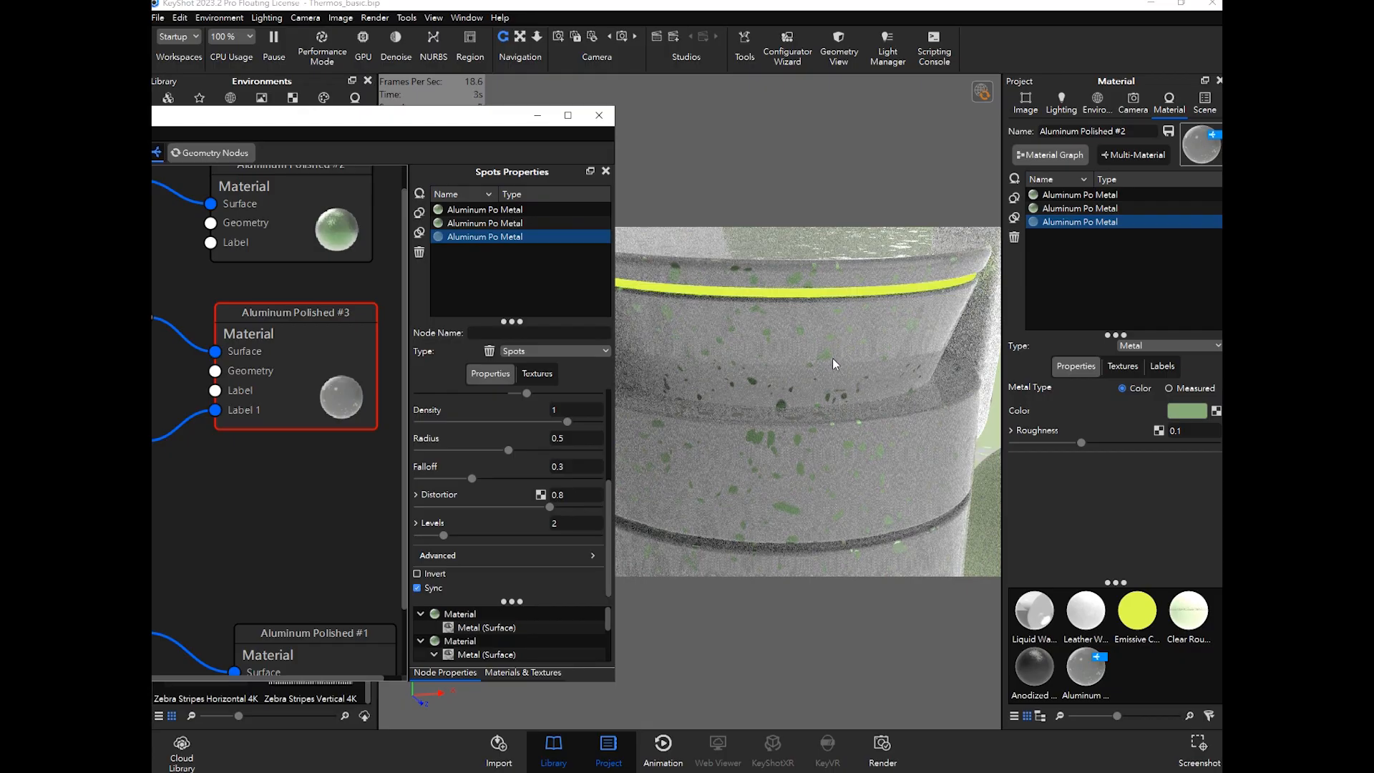
mouse_move(826, 358)
left_mouse_down()
mouse_move(847, 368)
mouse_move(830, 378)
left_mouse_up()
scroll(830, 378, "down", 3)
scroll(830, 386, "up", 3)
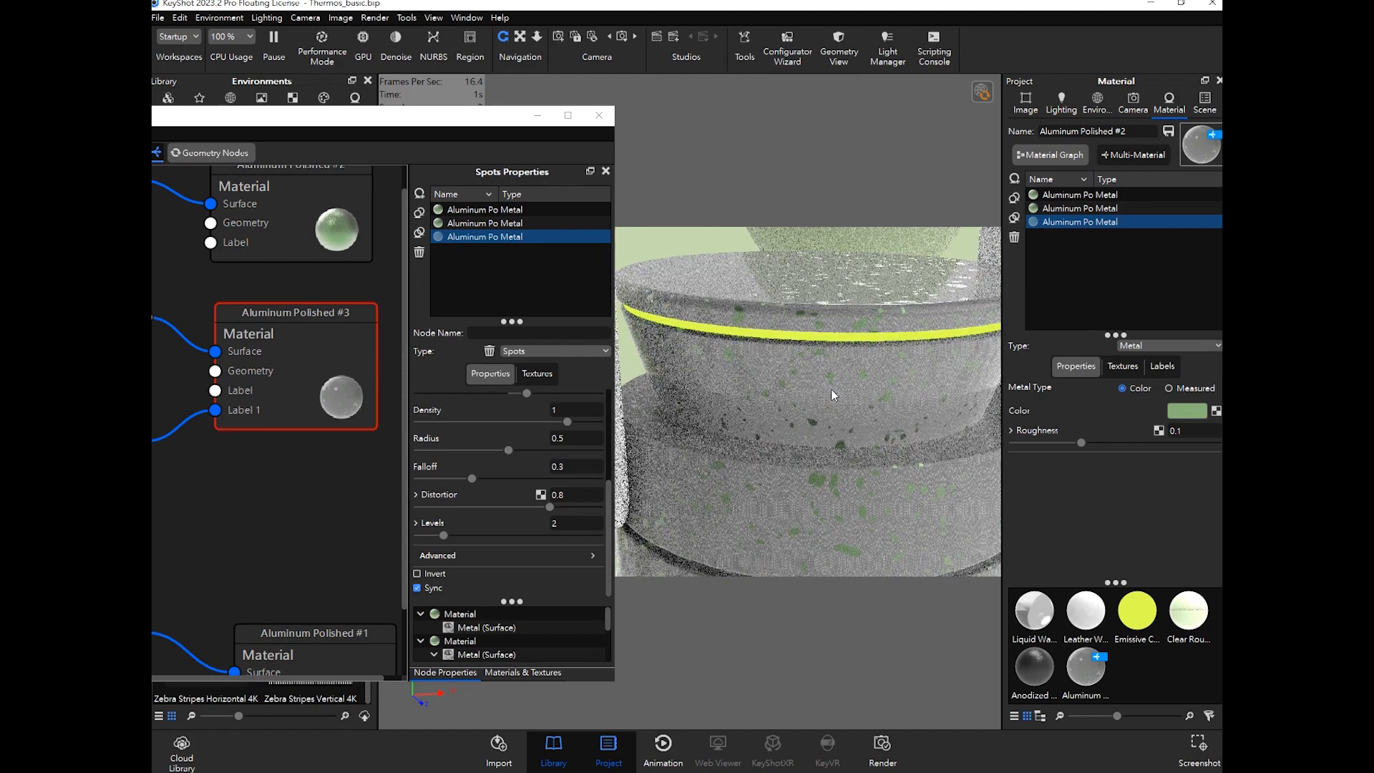
scroll(761, 364, "down", 2)
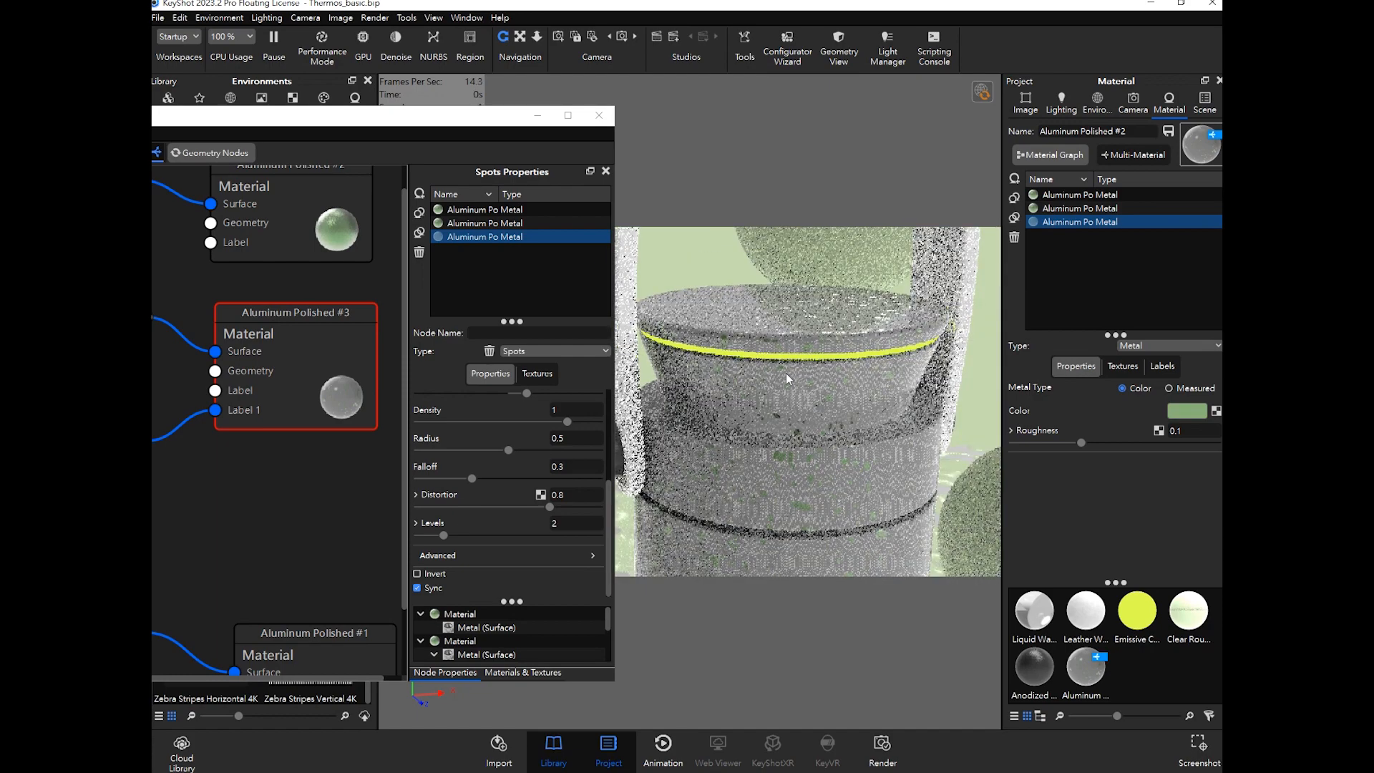
Step: Detach the Metal surface and Plastic label from Aluminum Polished #3, connect Plastic to its Surface, and place Metal below it
left_click_drag(438, 117, 593, 121)
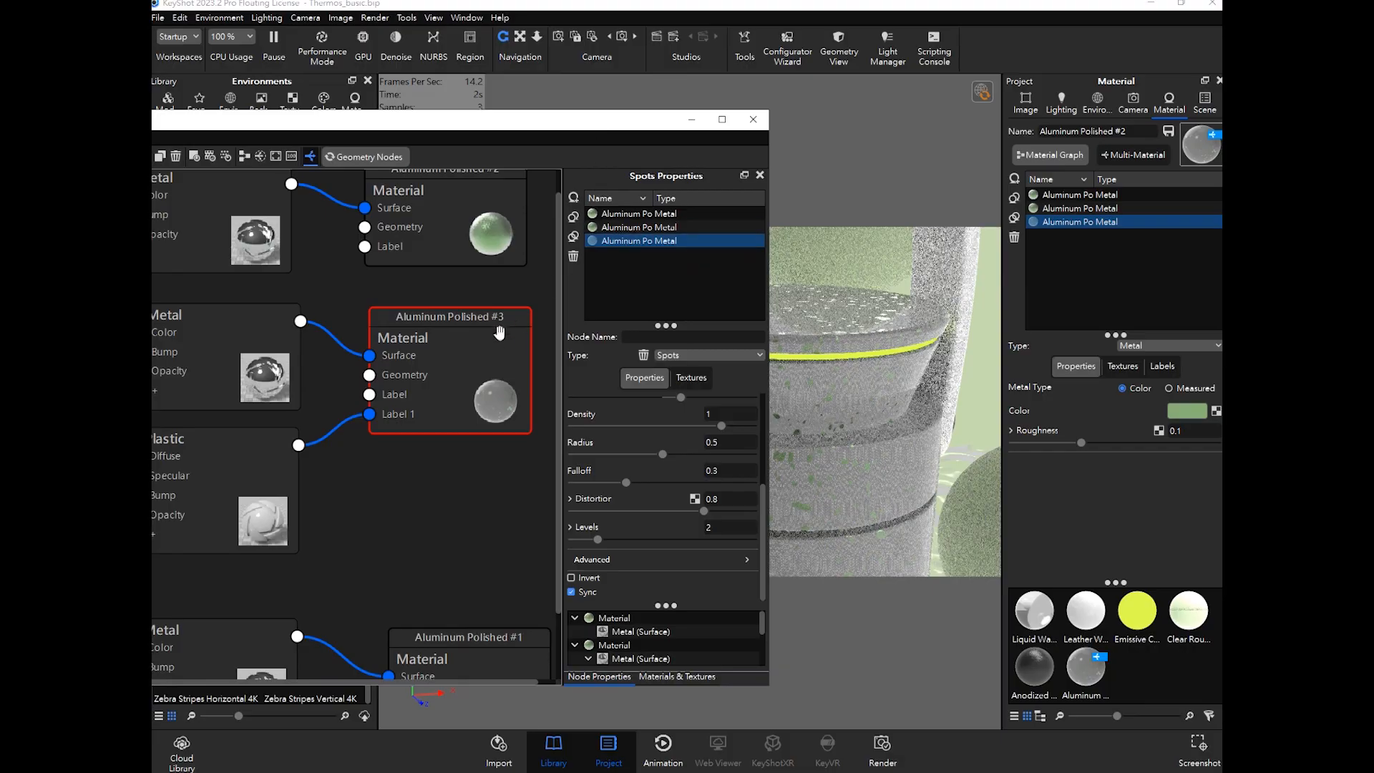
scroll(497, 332, "down", 1)
left_click_drag(510, 133, 561, 126)
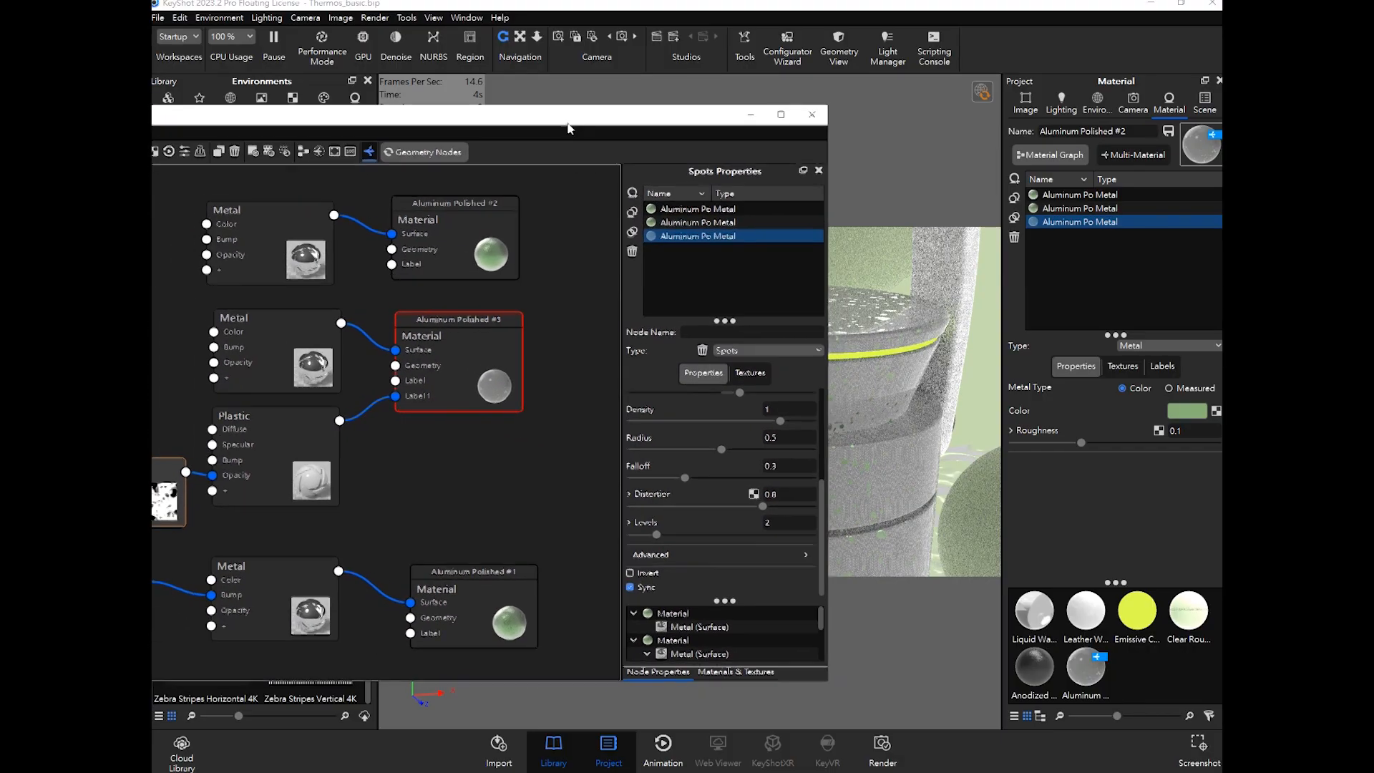
scroll(373, 357, "up", 1)
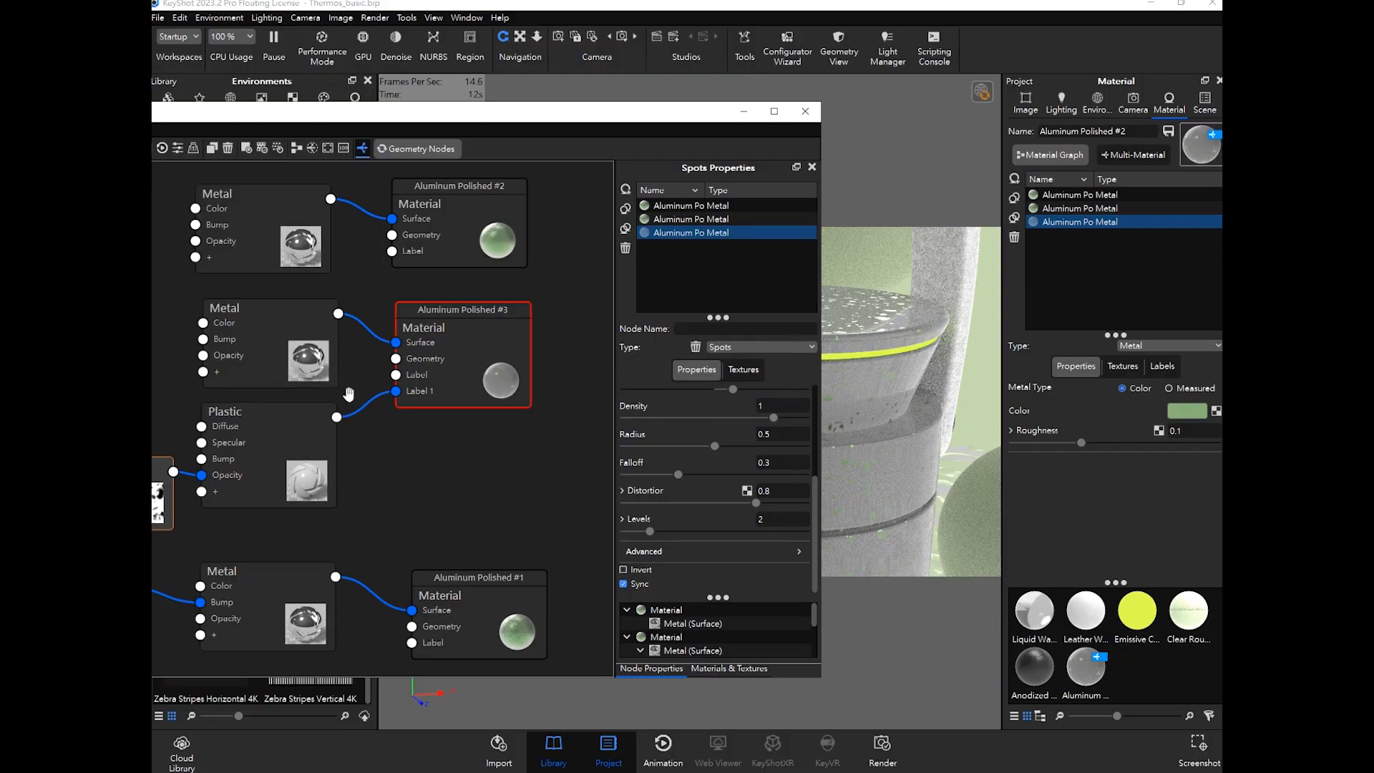
left_click(372, 401)
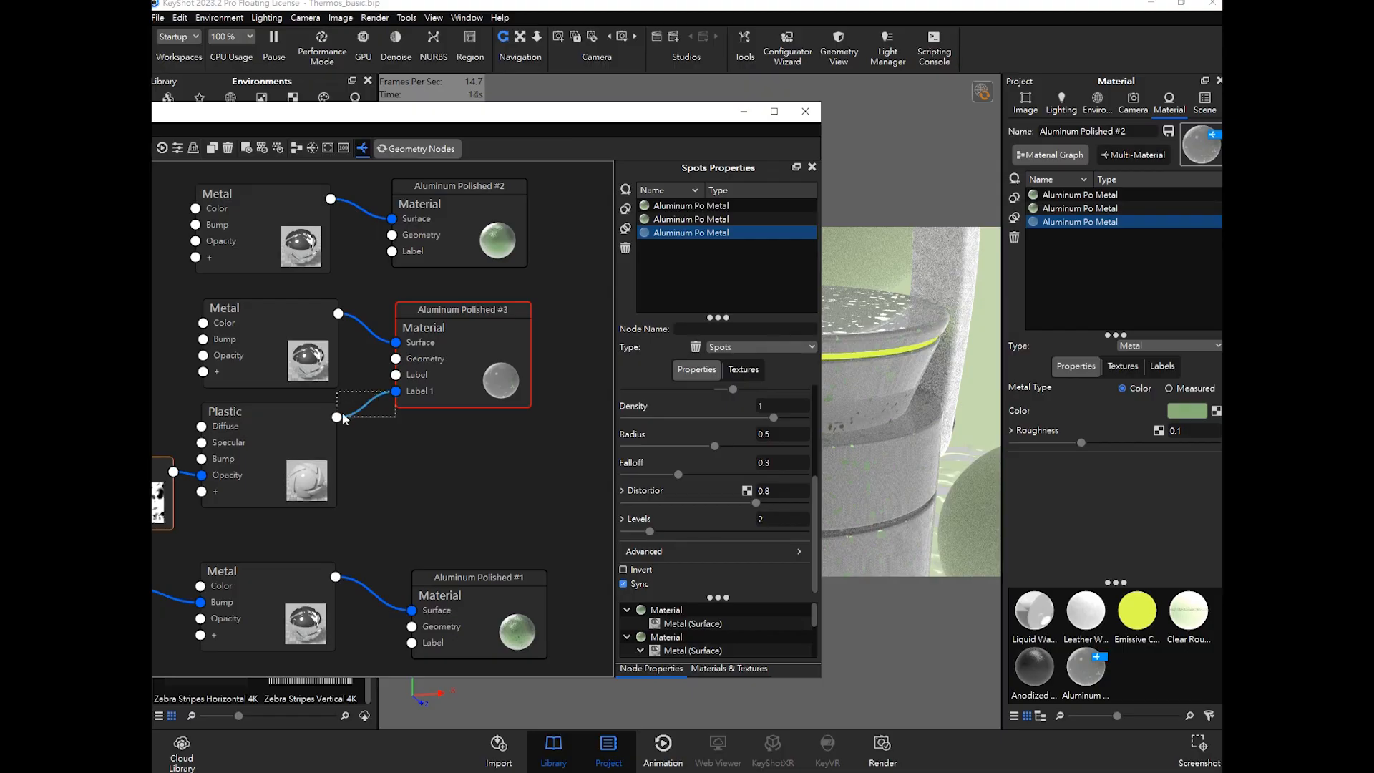
key("Delete")
left_click(360, 323)
key("Delete")
left_click_drag(291, 340, 406, 468)
left_click_drag(287, 436, 396, 342)
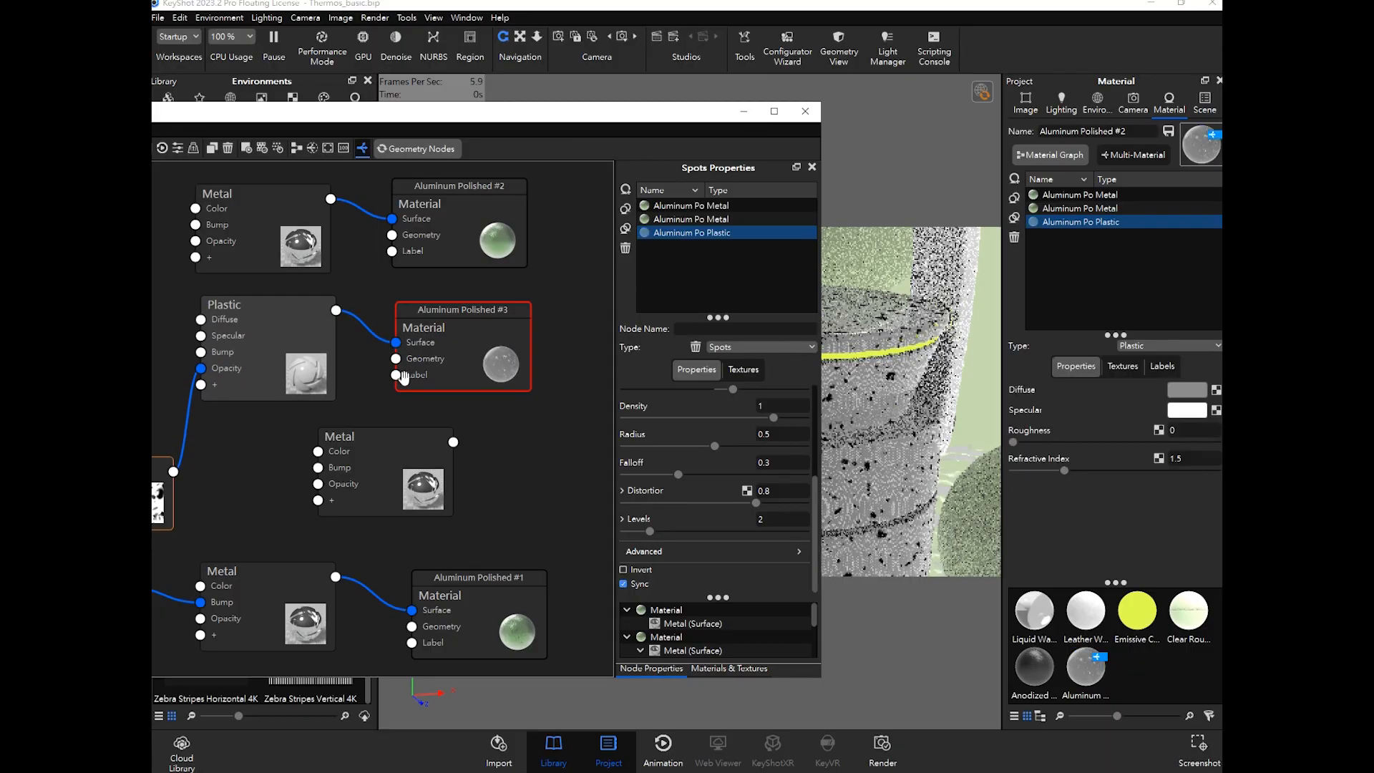
left_click_drag(385, 449, 274, 446)
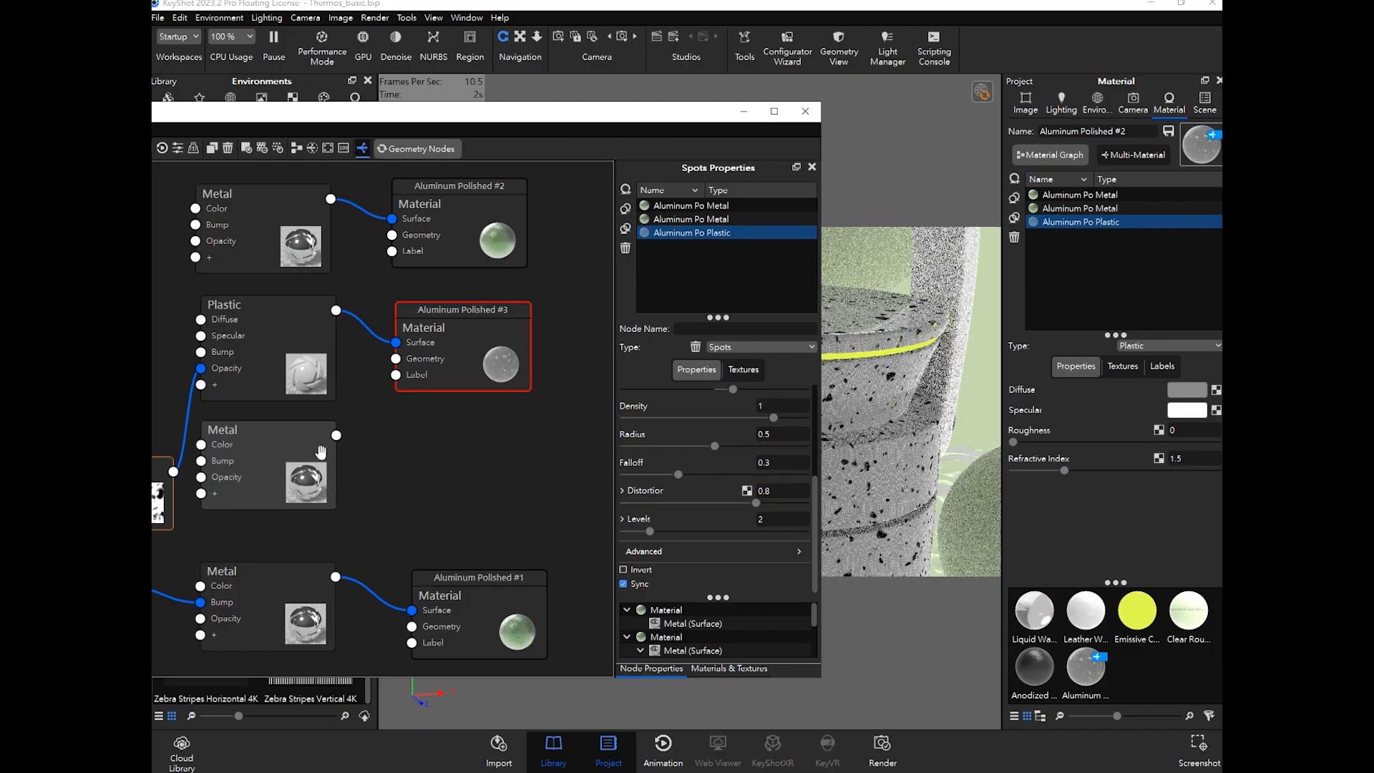
Step: Replace the Plastic node of Aluminum Polished #3 with a duplicate of the loose Metal node
left_click(249, 448)
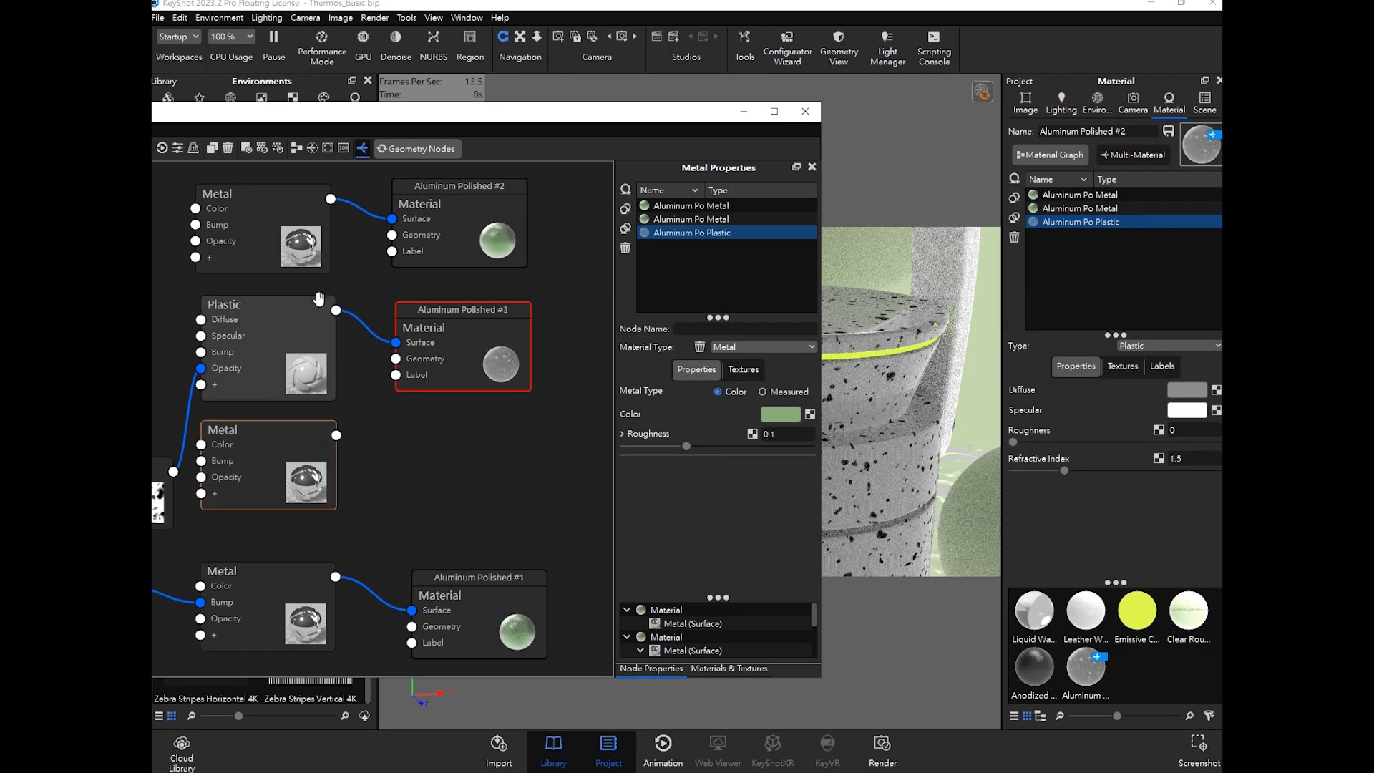
key("Delete")
left_click(280, 446)
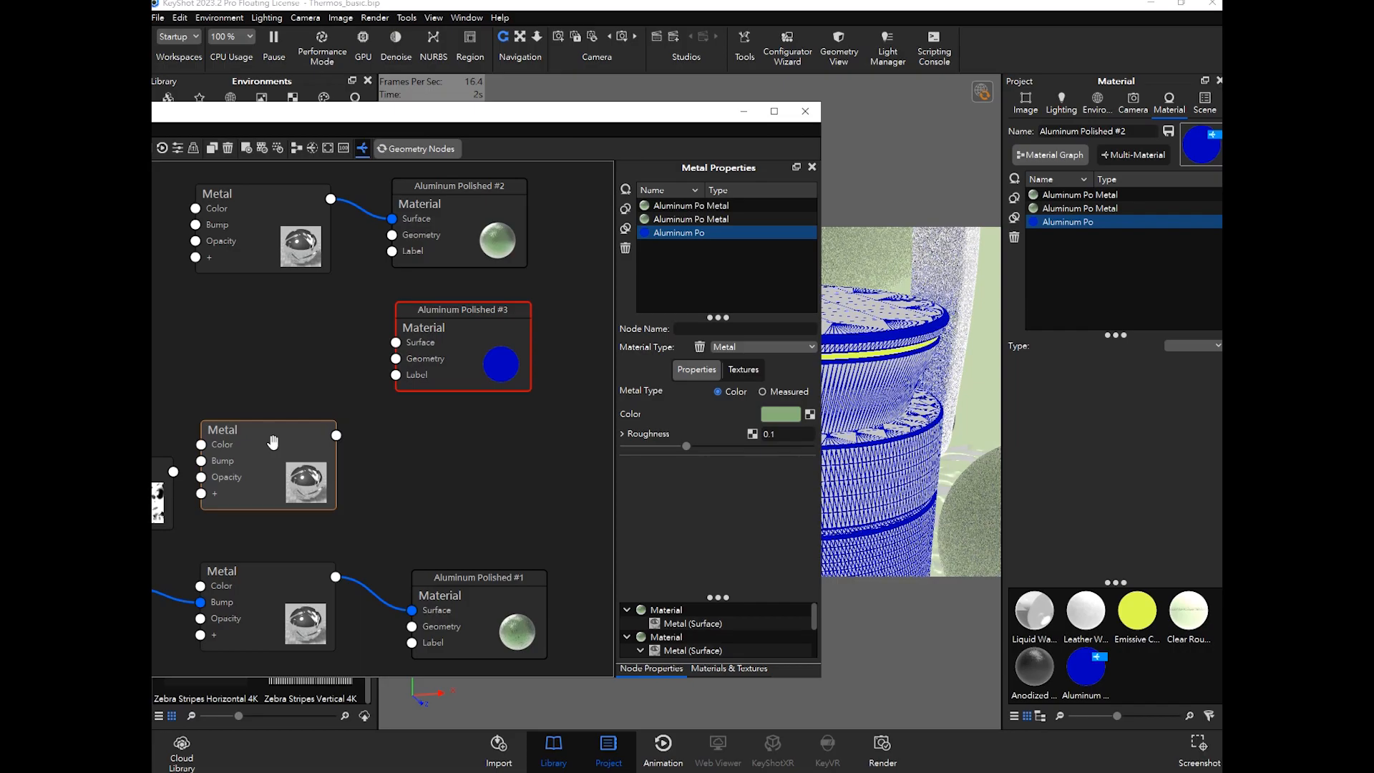
left_click(307, 398)
key("ctrl+v")
Step: Connect the duplicated Metal to the Surface of Aluminum Polished #3, the other Metal as its label, and Spots to the label's Opacity
left_click_drag(316, 466, 396, 342)
left_click_drag(336, 435, 395, 376)
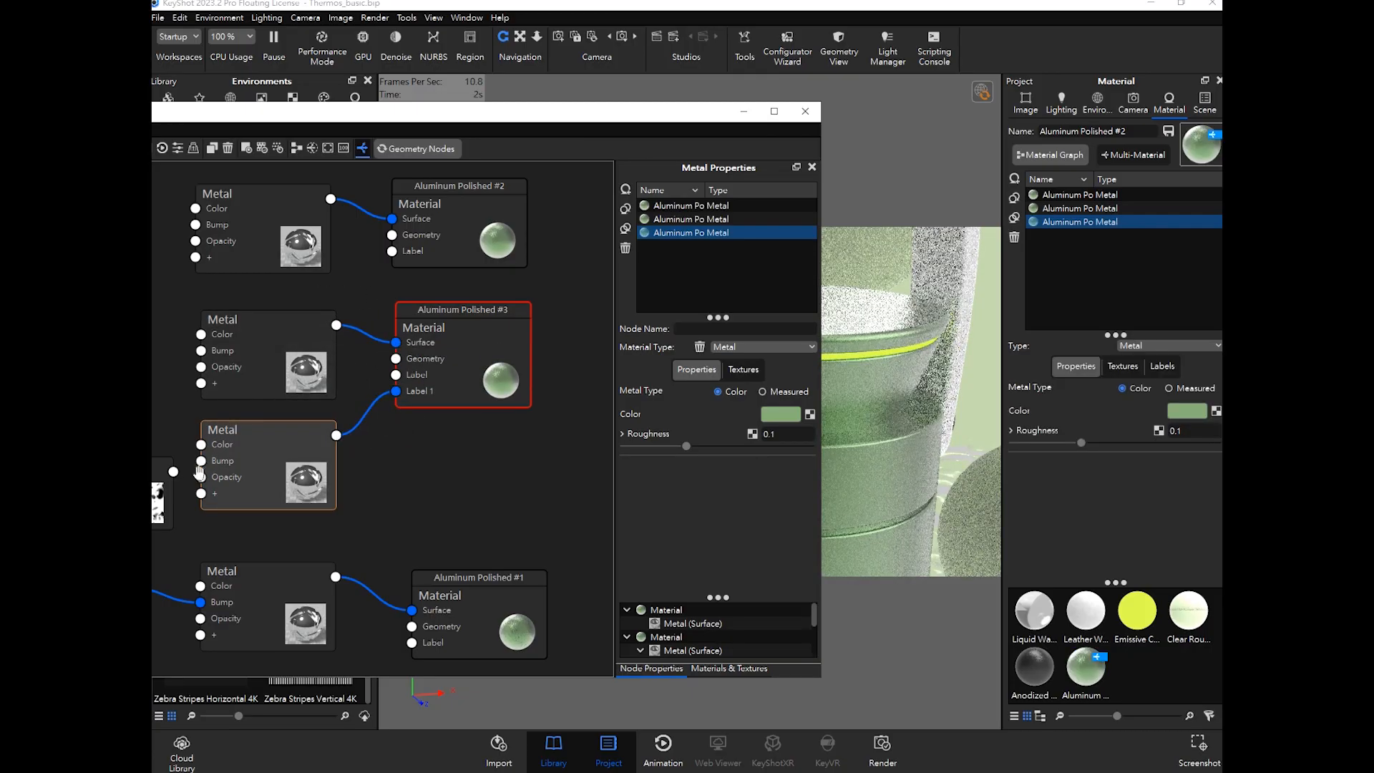
left_click_drag(173, 471, 201, 476)
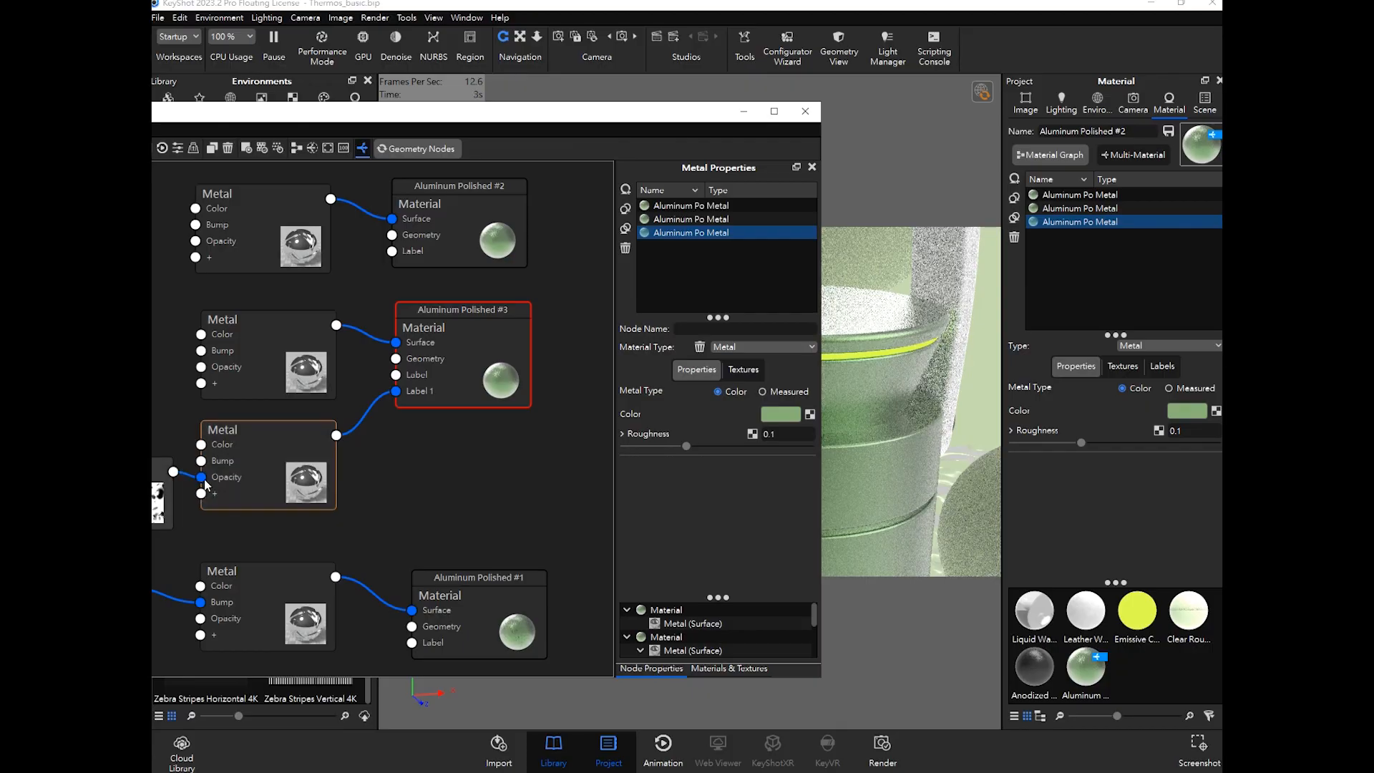
Step: Try roughness values of 0 and 1 on the label's Metal node and return it to 0.1
left_click(259, 458)
double_click(783, 433)
type("0")
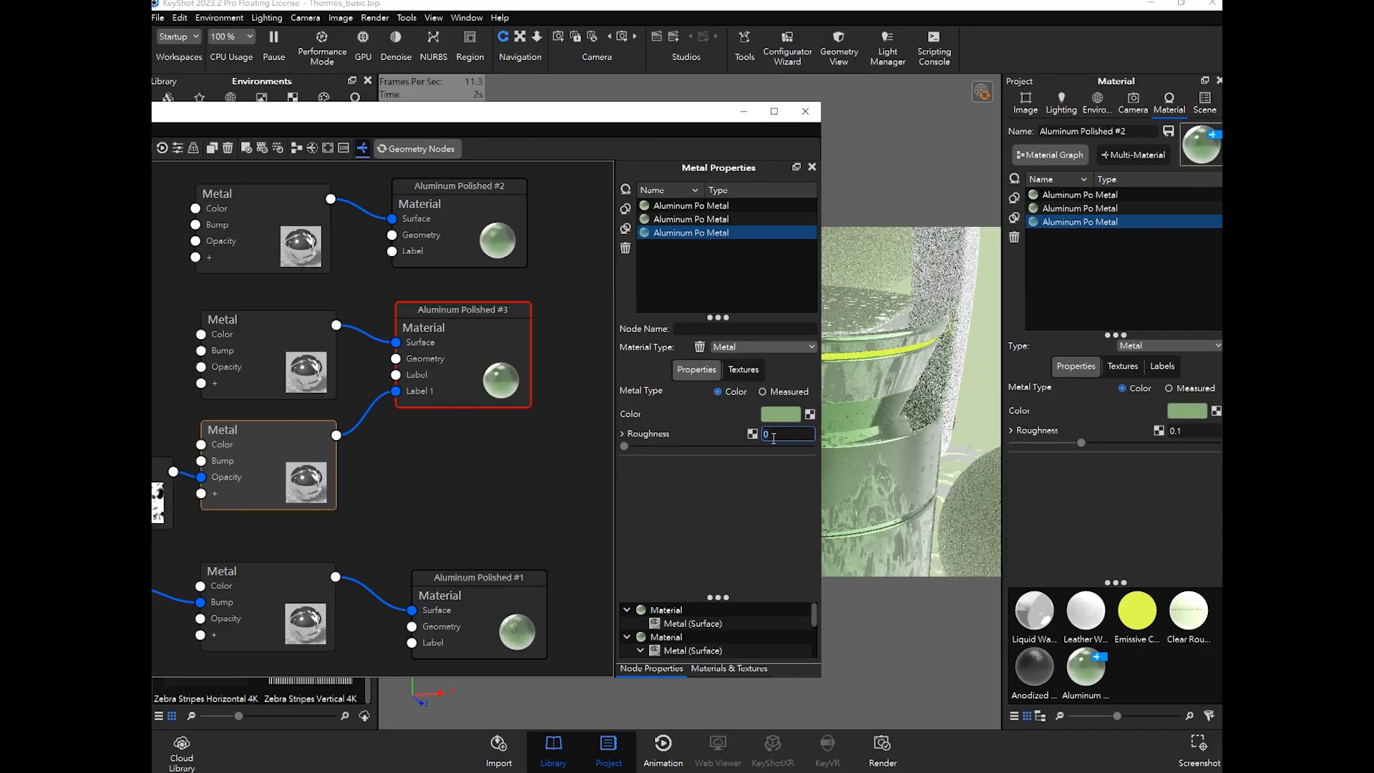
type("1")
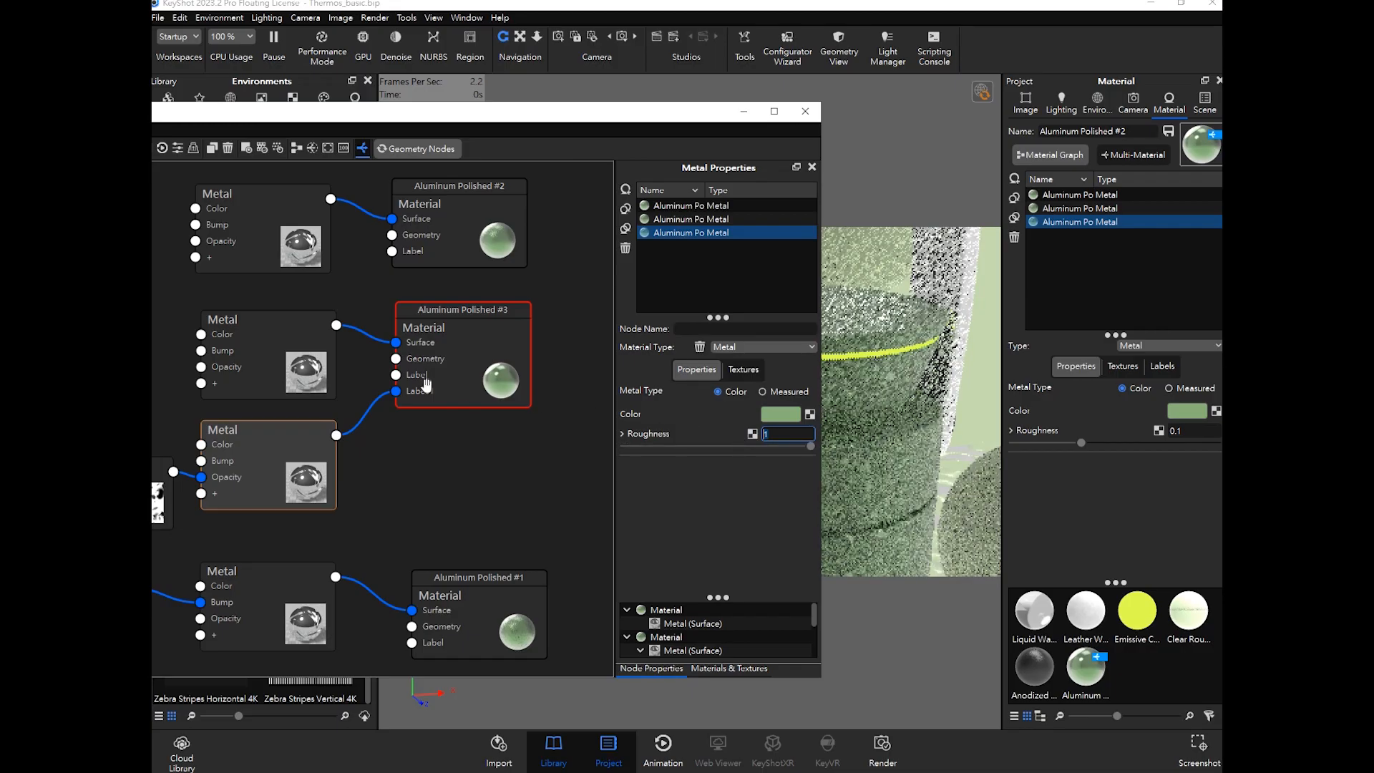
type("0.1")
key("Return")
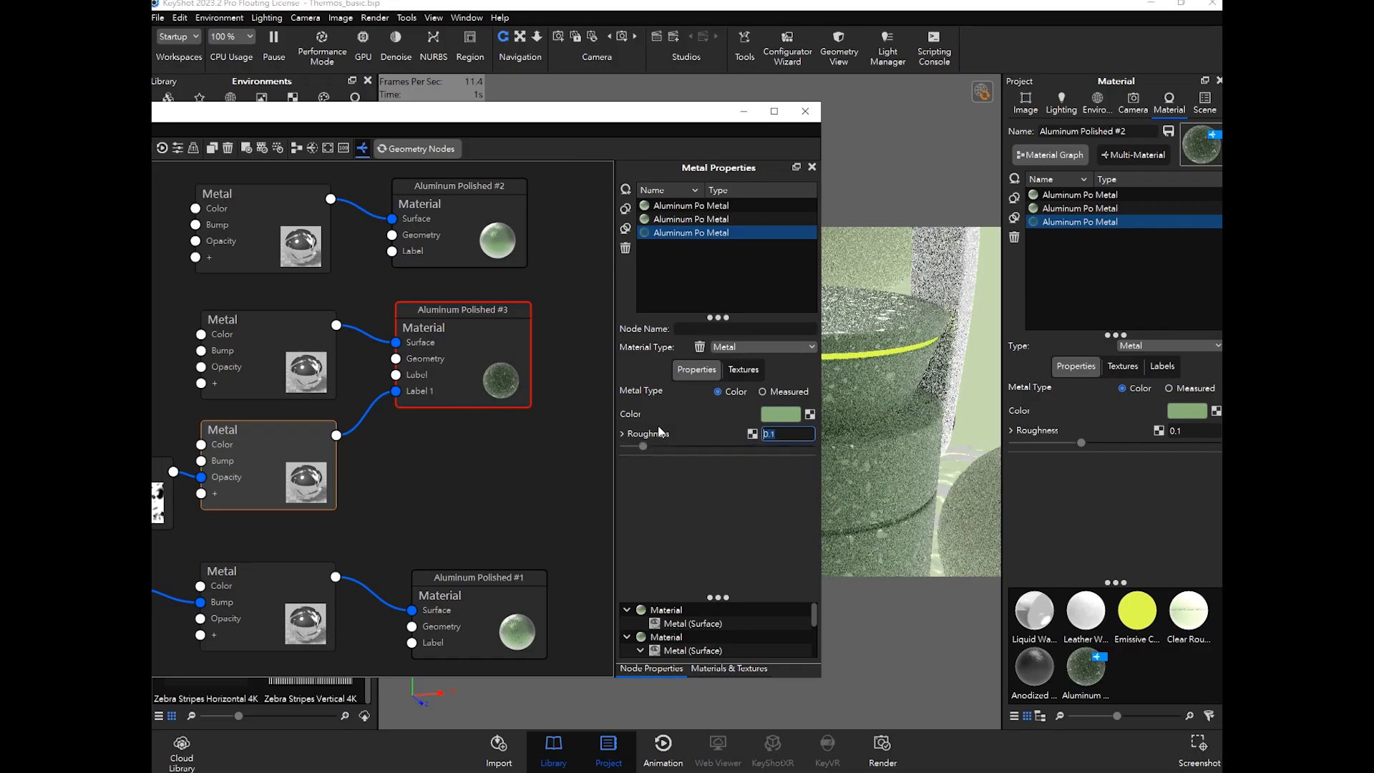
Step: Set the roughness of the Metal node feeding the Surface of Aluminum Polished #3 to 0
left_click(422, 420)
left_click_drag(315, 320, 324, 317)
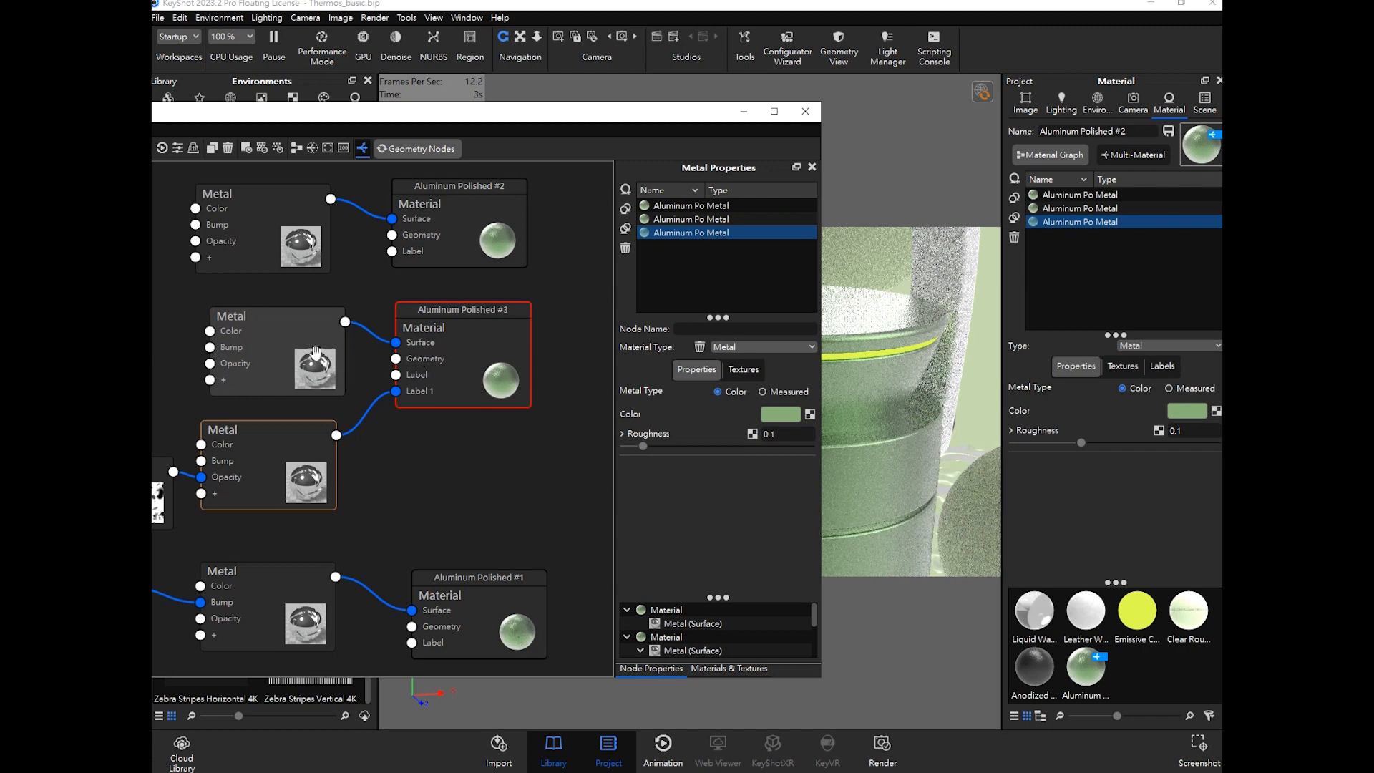
left_click(280, 334)
left_click_drag(284, 337, 277, 333)
mouse_move(481, 125)
left_mouse_down()
mouse_move(674, 109)
mouse_move(462, 113)
left_mouse_up()
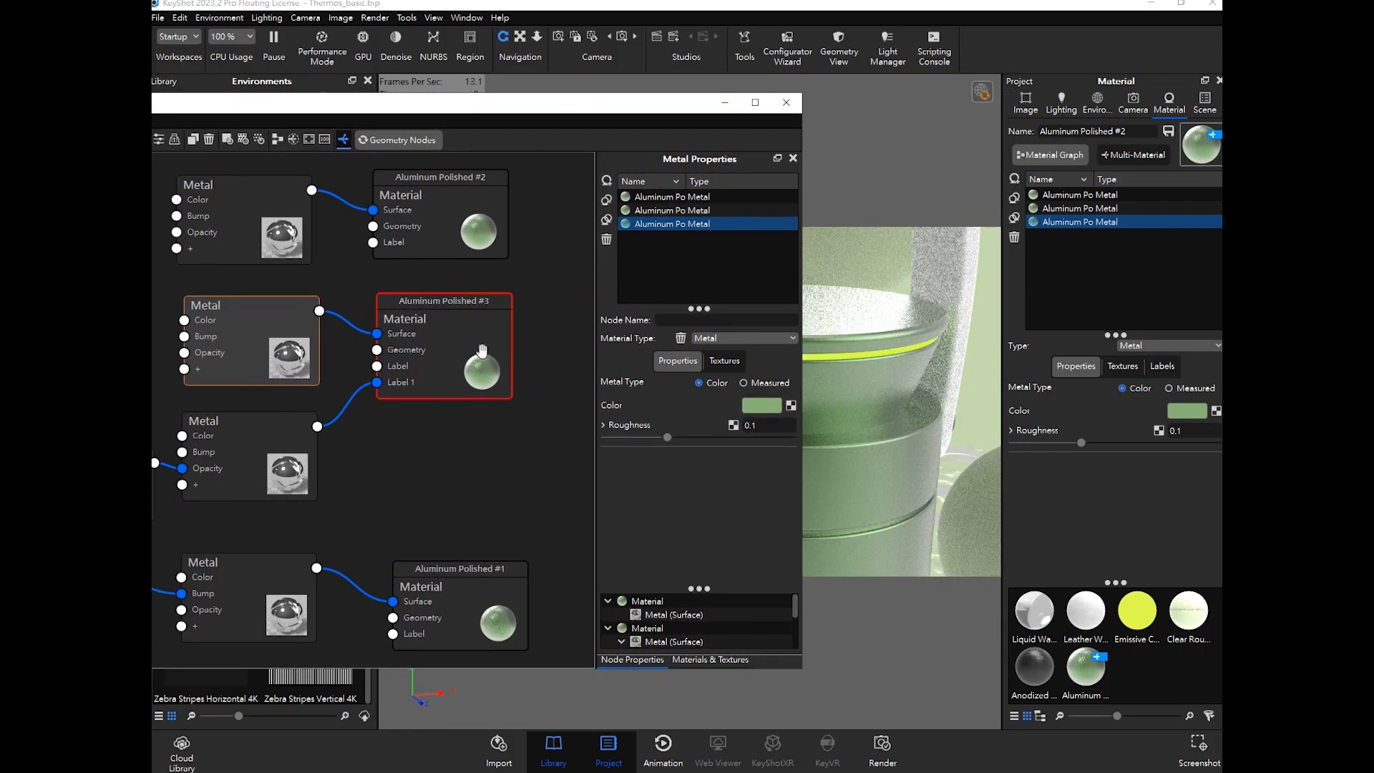
left_click(746, 425)
type("0")
key("Return")
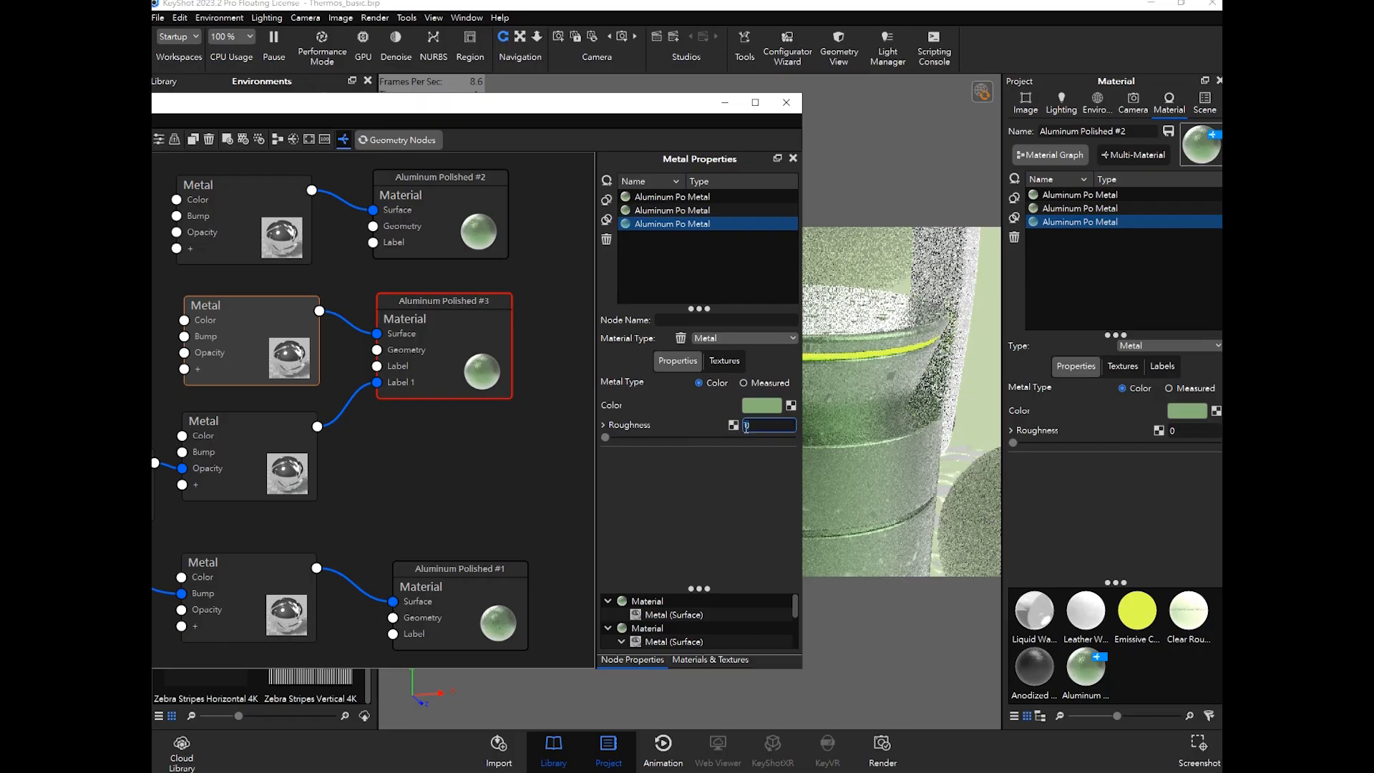
Step: Examine the glossy and rough metal spots up close around the bottle's cap and on the bottle's upper body
left_click_drag(658, 114, 653, 85)
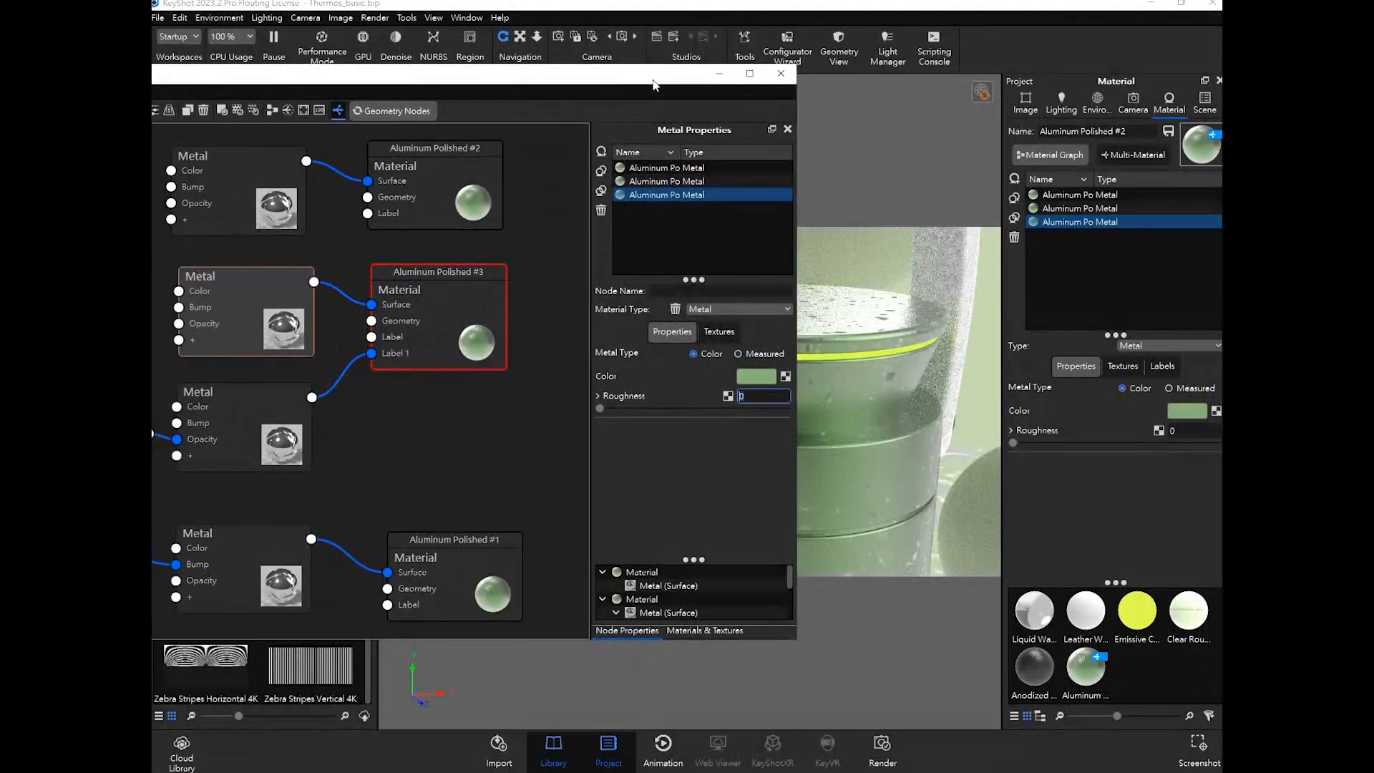
left_click(231, 336)
left_click_drag(603, 83, 607, 88)
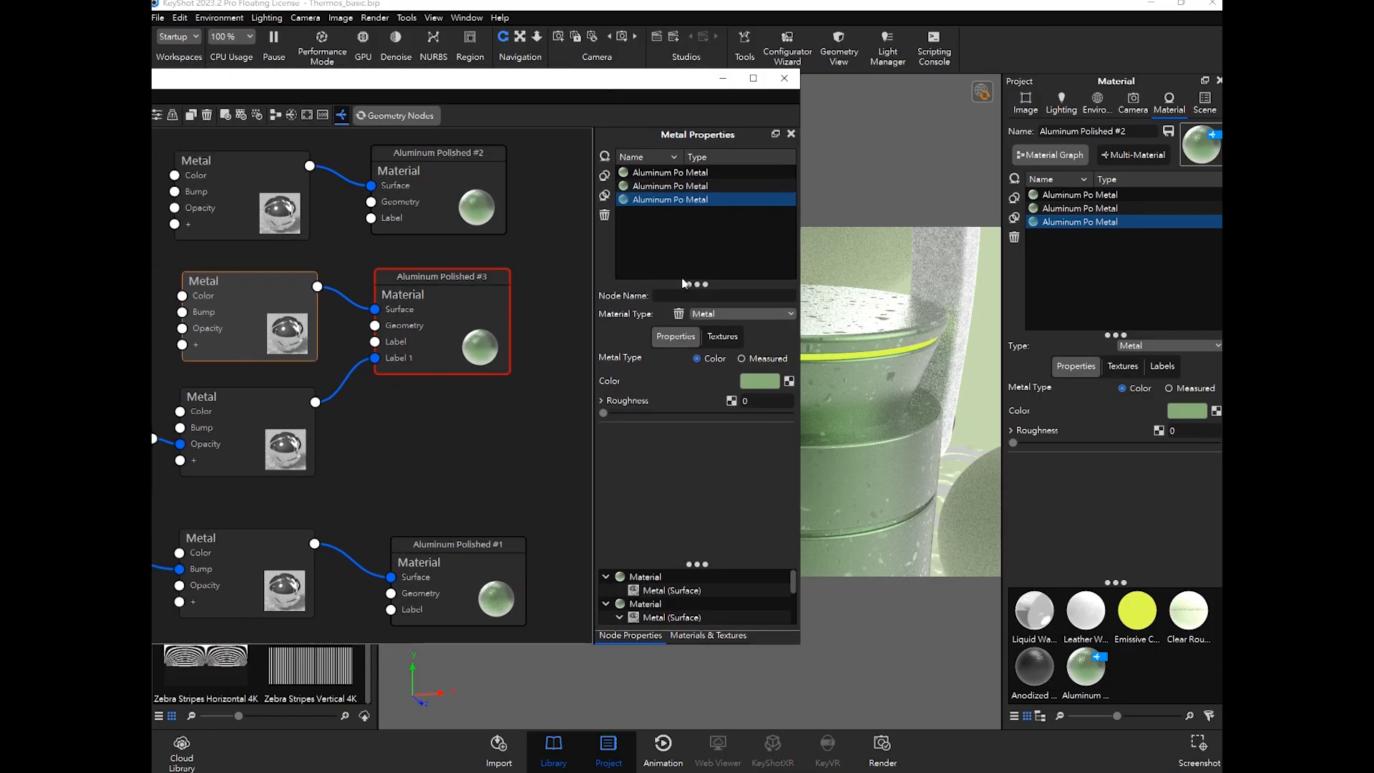
left_click(751, 401)
left_click(417, 411)
left_click_drag(517, 89, 328, 91)
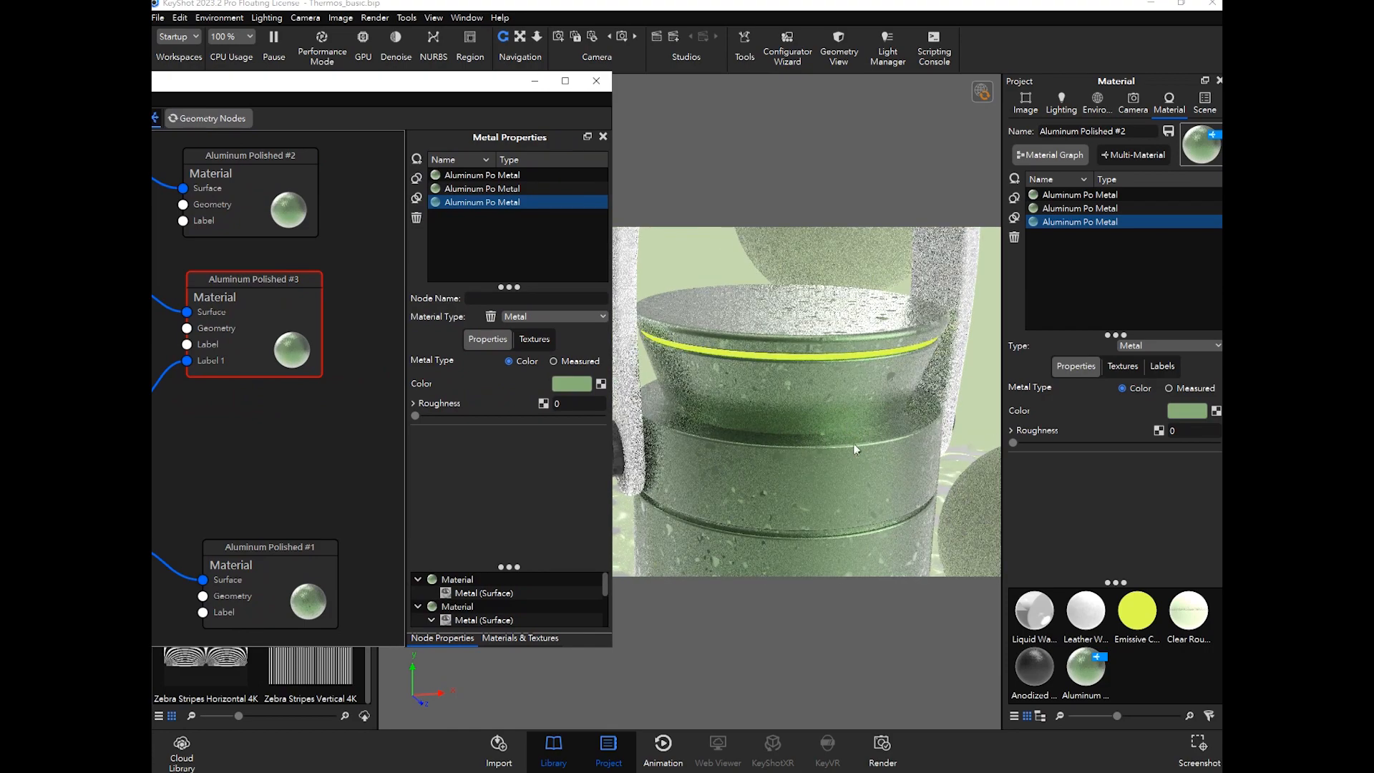
scroll(855, 420, "up", 5)
left_click_drag(821, 370, 843, 436)
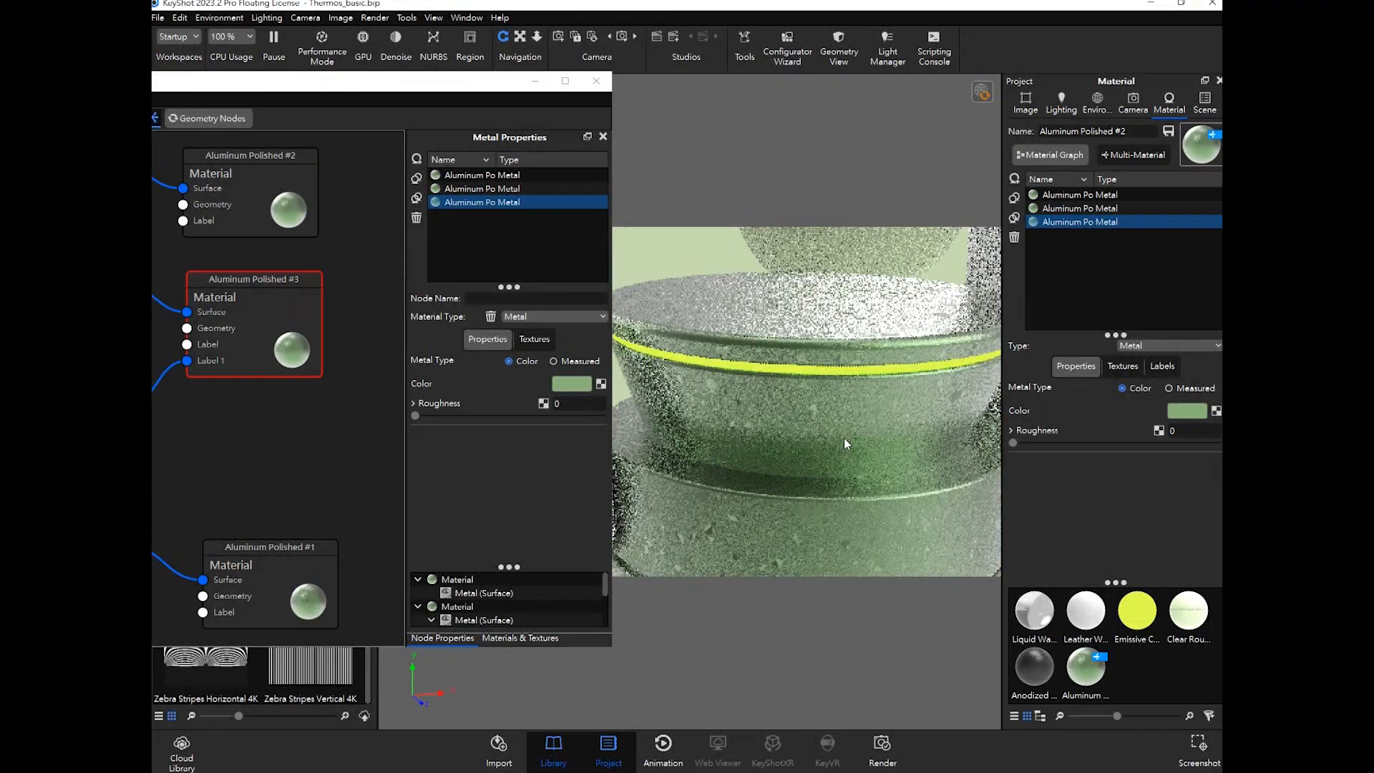
scroll(843, 437, "down", 3)
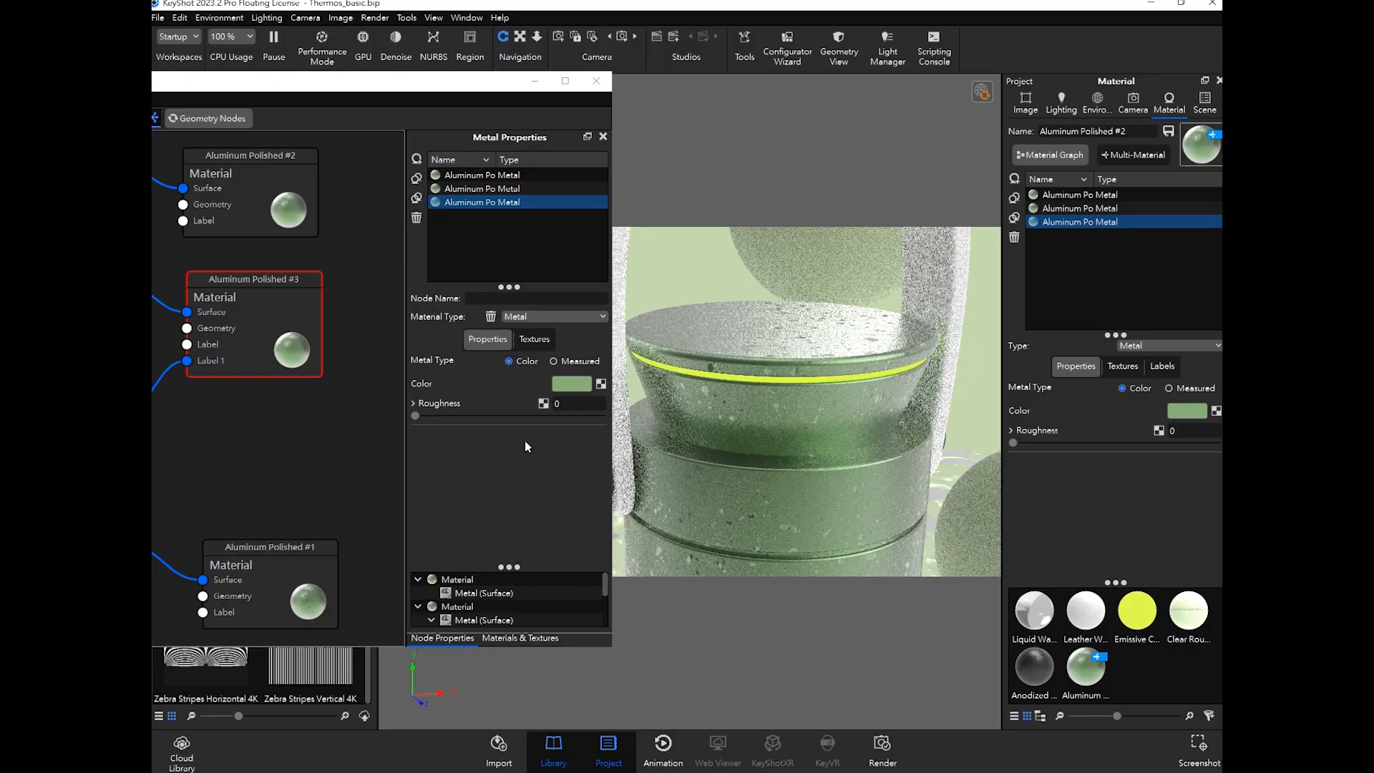
left_click_drag(408, 94, 439, 102)
left_click_drag(744, 436, 716, 465)
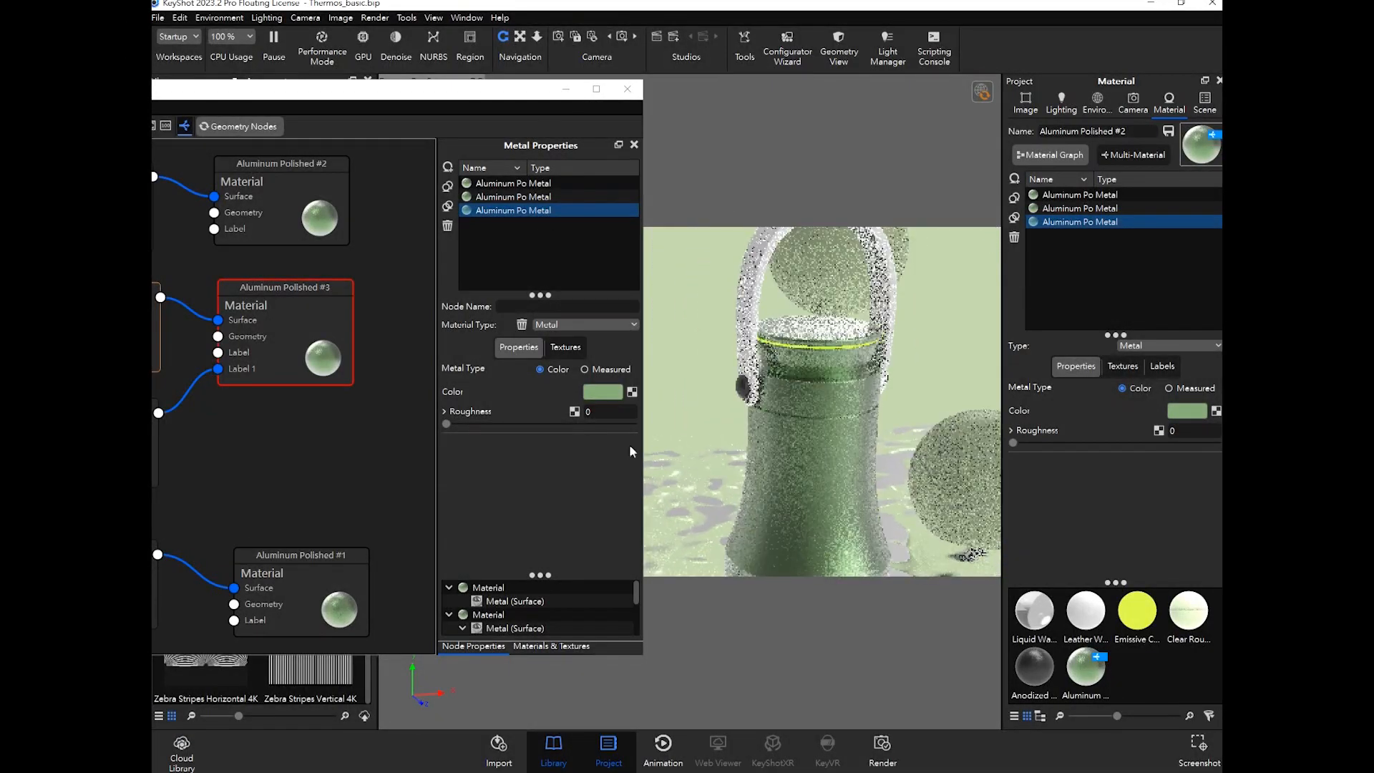
Step: Tidy the positions of the Metal and Spots nodes feeding Aluminum Polished #3 and close the material graph
left_click_drag(501, 95, 776, 93)
left_click_drag(213, 445, 211, 430)
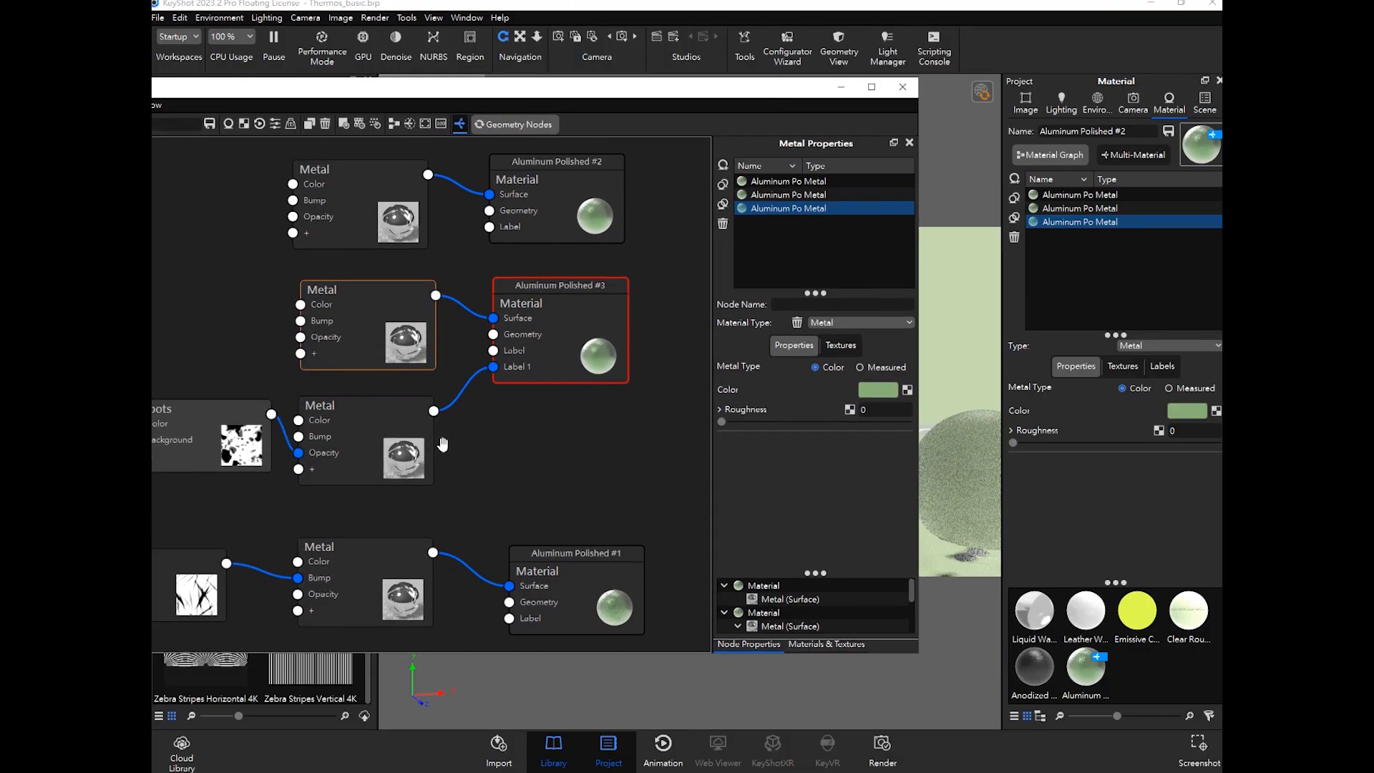
left_click_drag(419, 344, 438, 343)
left_click_drag(401, 455, 417, 451)
left_click(486, 441)
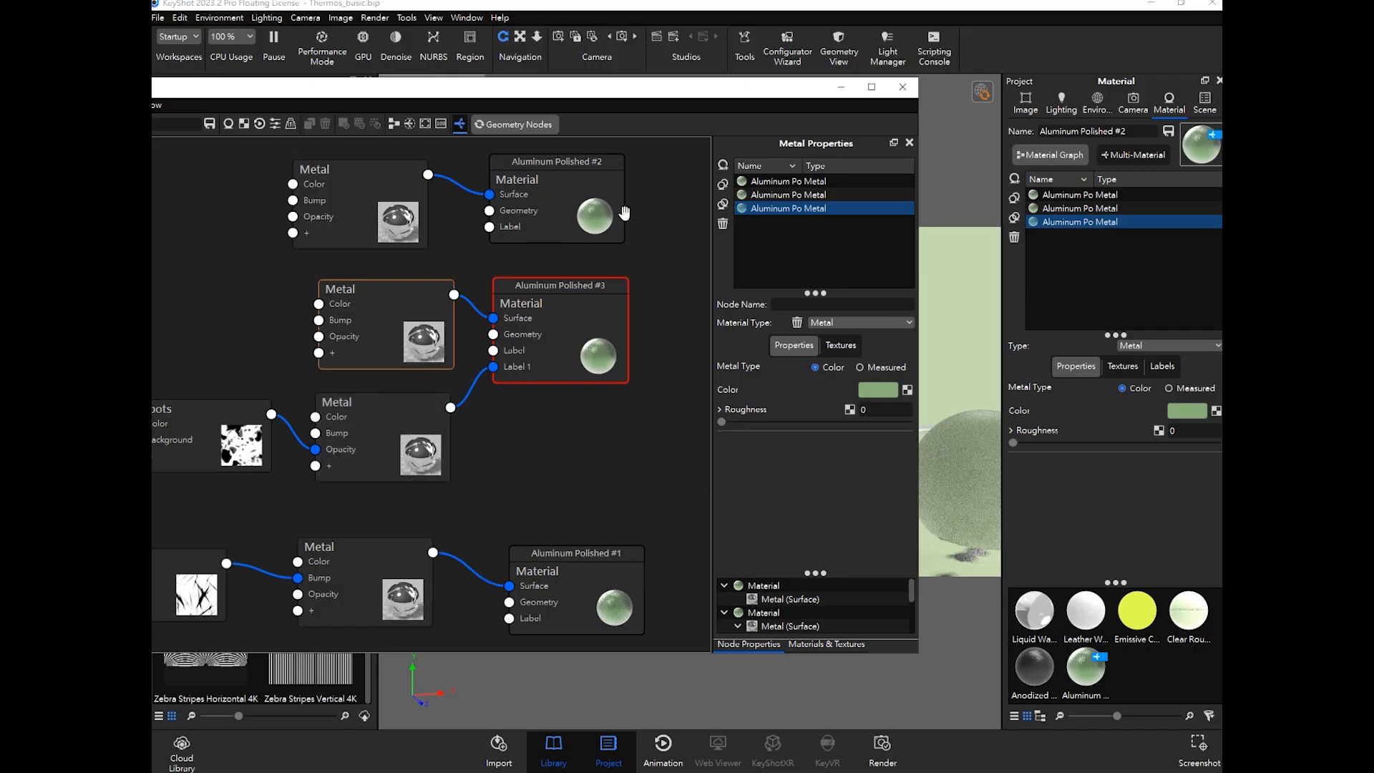
left_click_drag(581, 93, 624, 100)
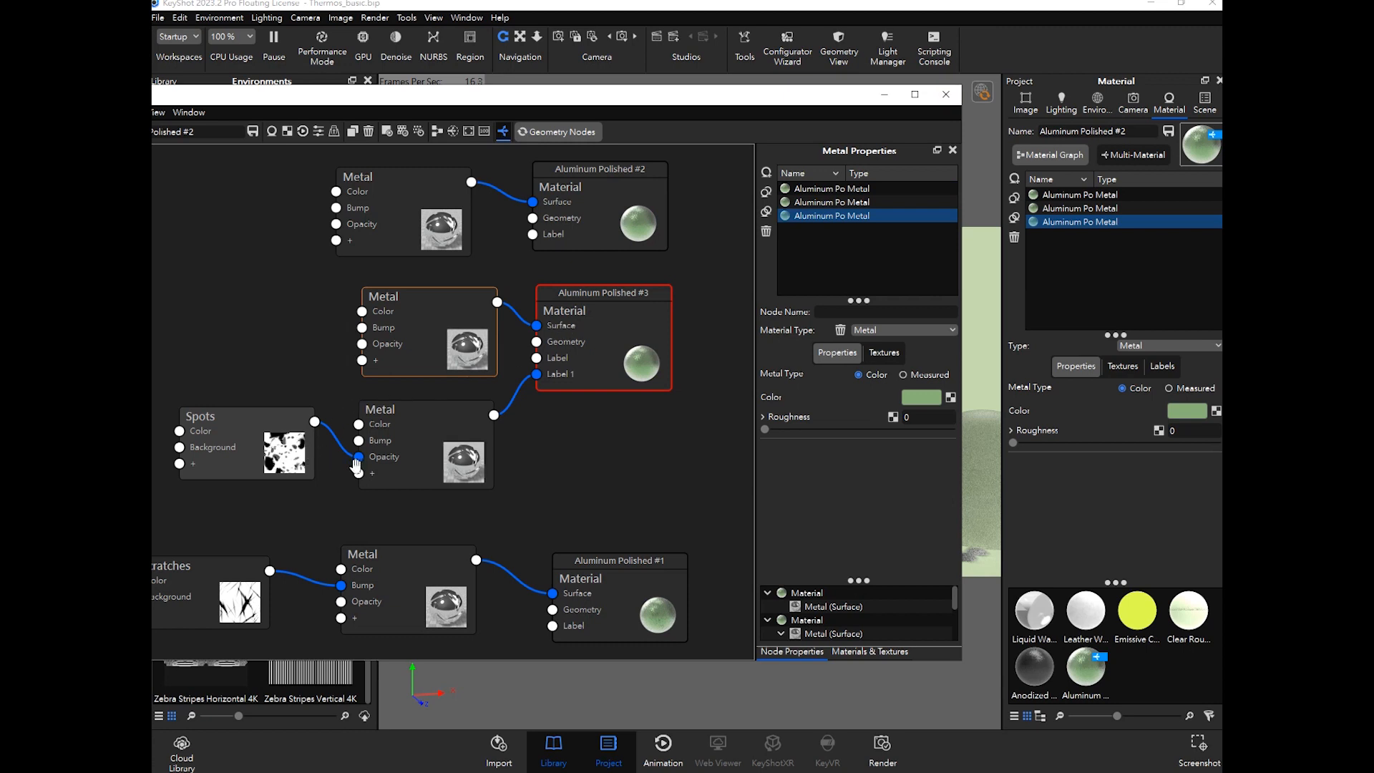
left_click_drag(261, 438, 269, 437)
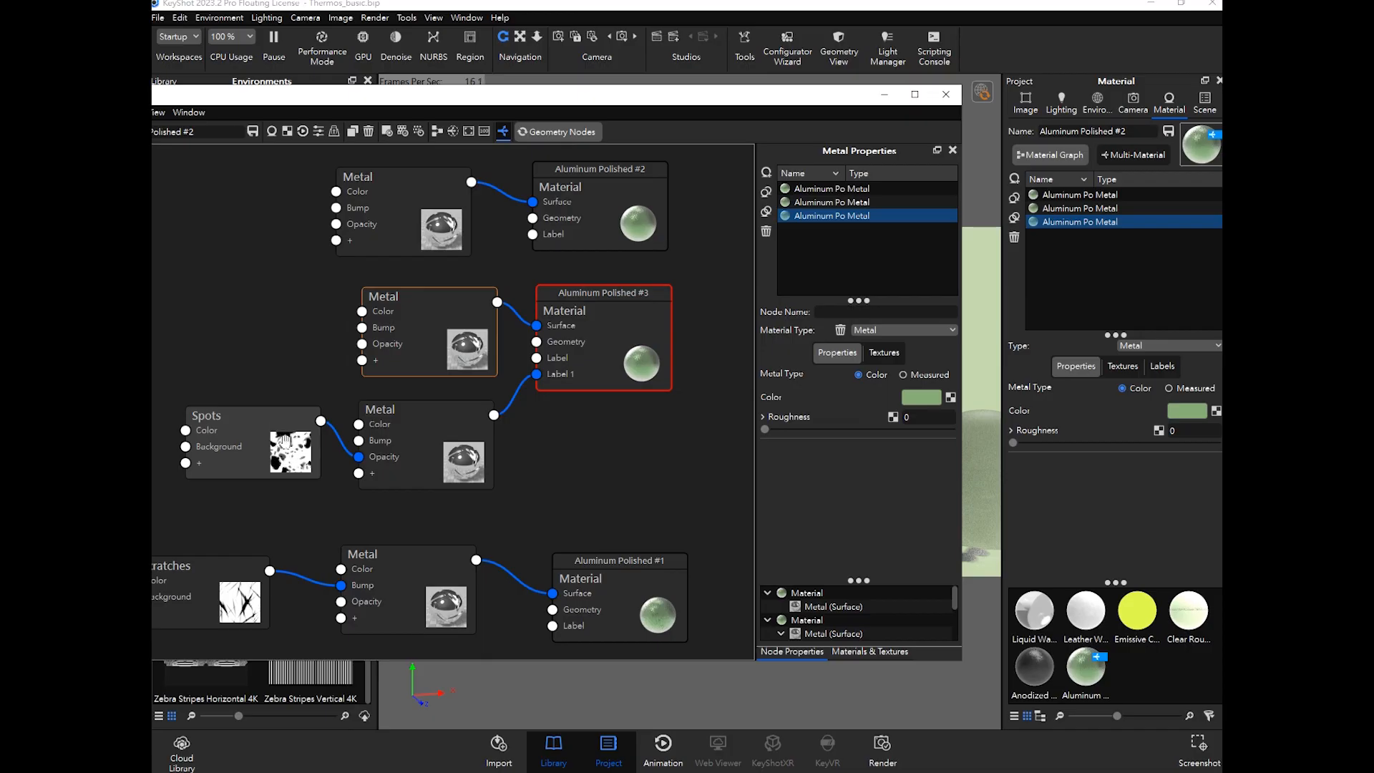
left_click_drag(282, 439, 278, 441)
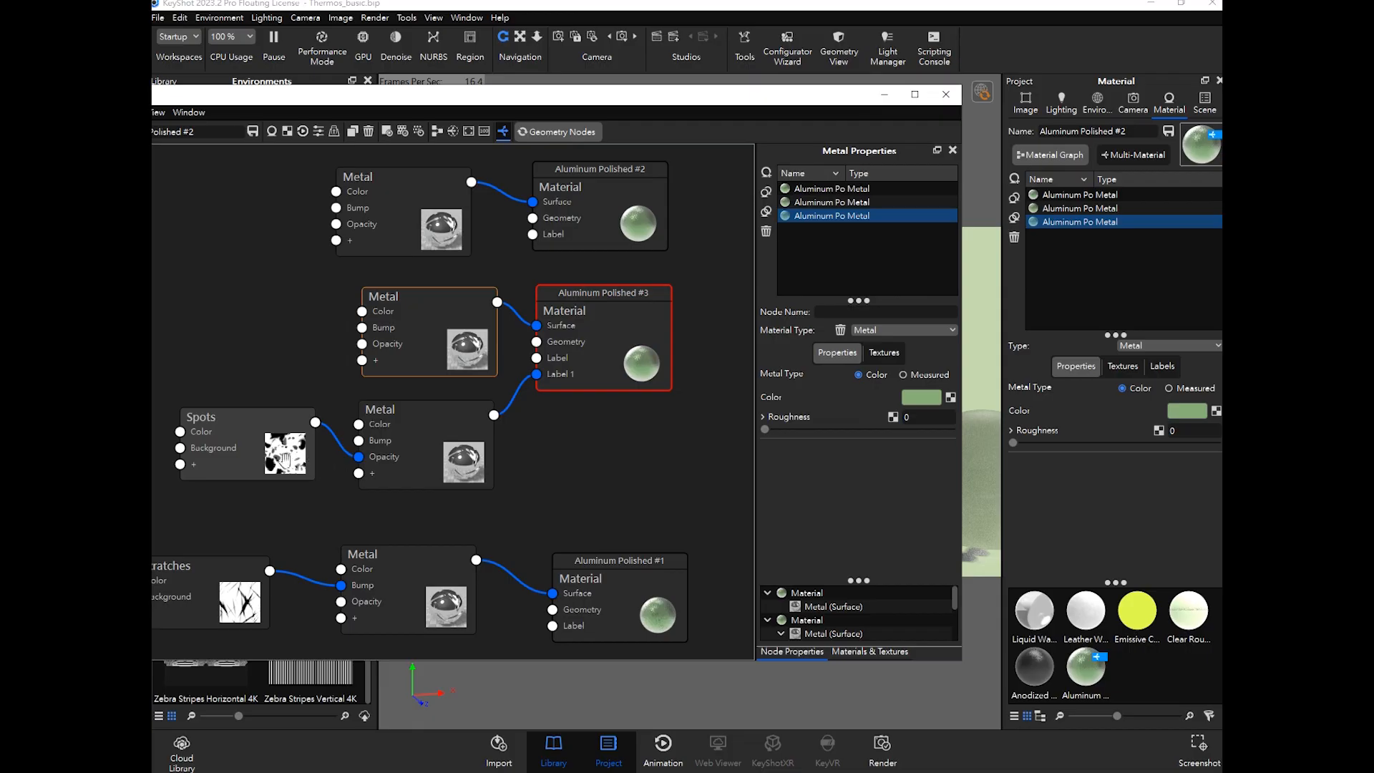
left_click_drag(787, 105, 762, 103)
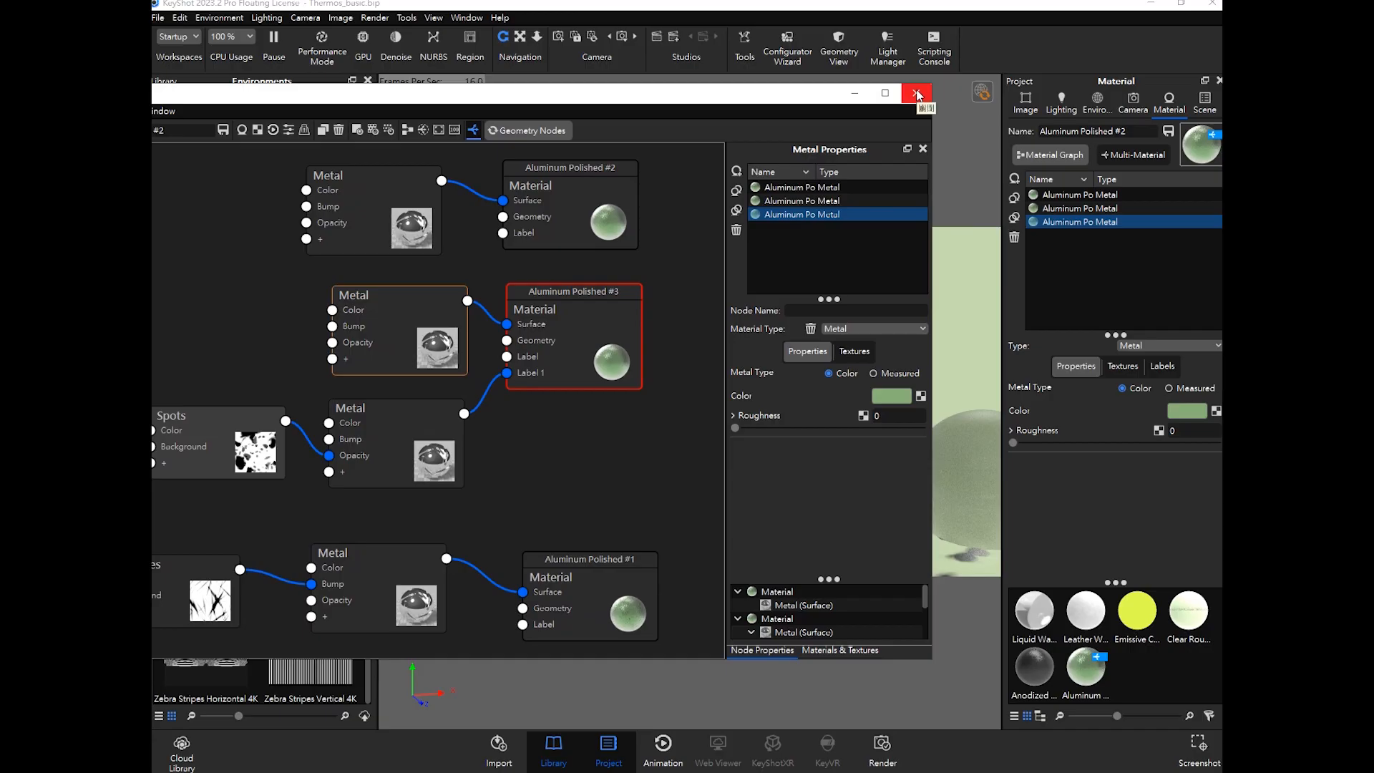
left_click(918, 95)
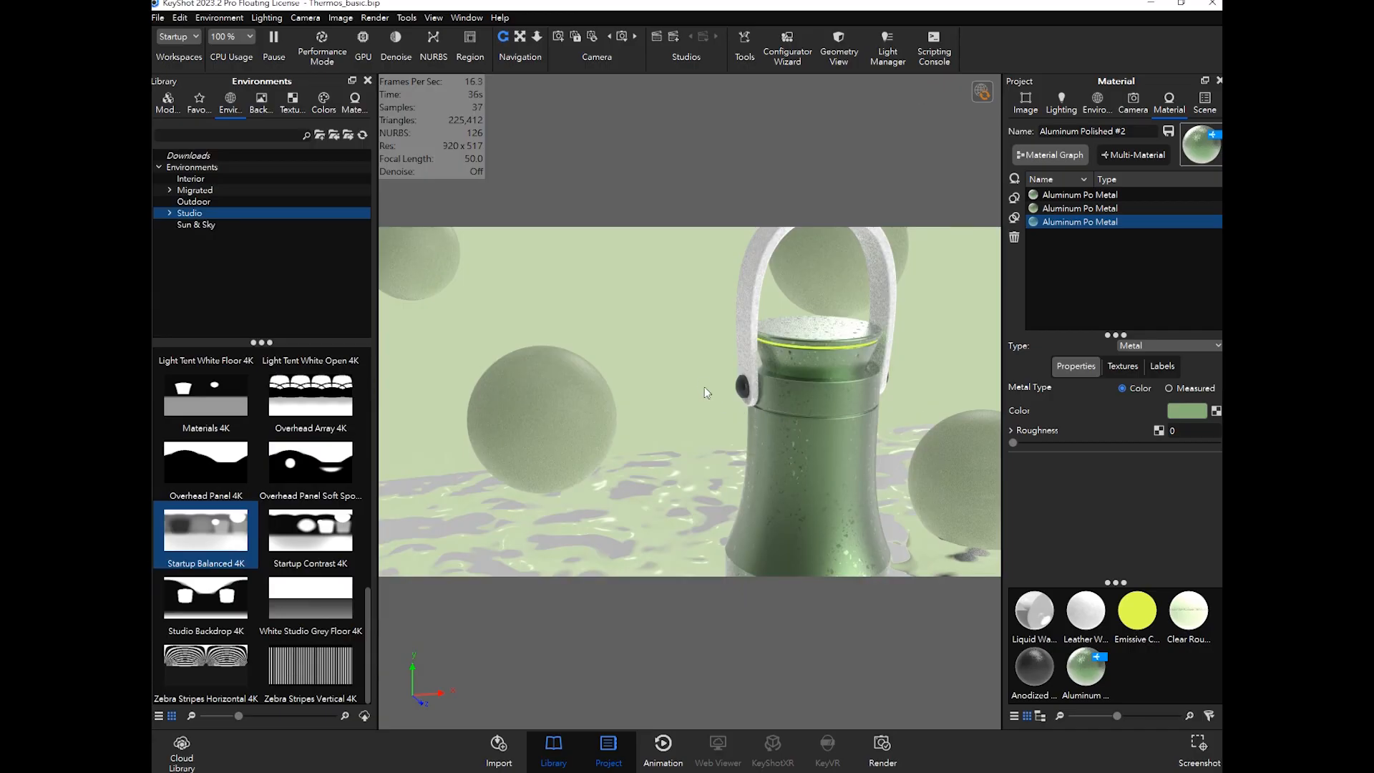
Step: Reframe the view on the whole bottle and save the scene together with the current Camera 2 position
scroll(861, 431, "down", 10)
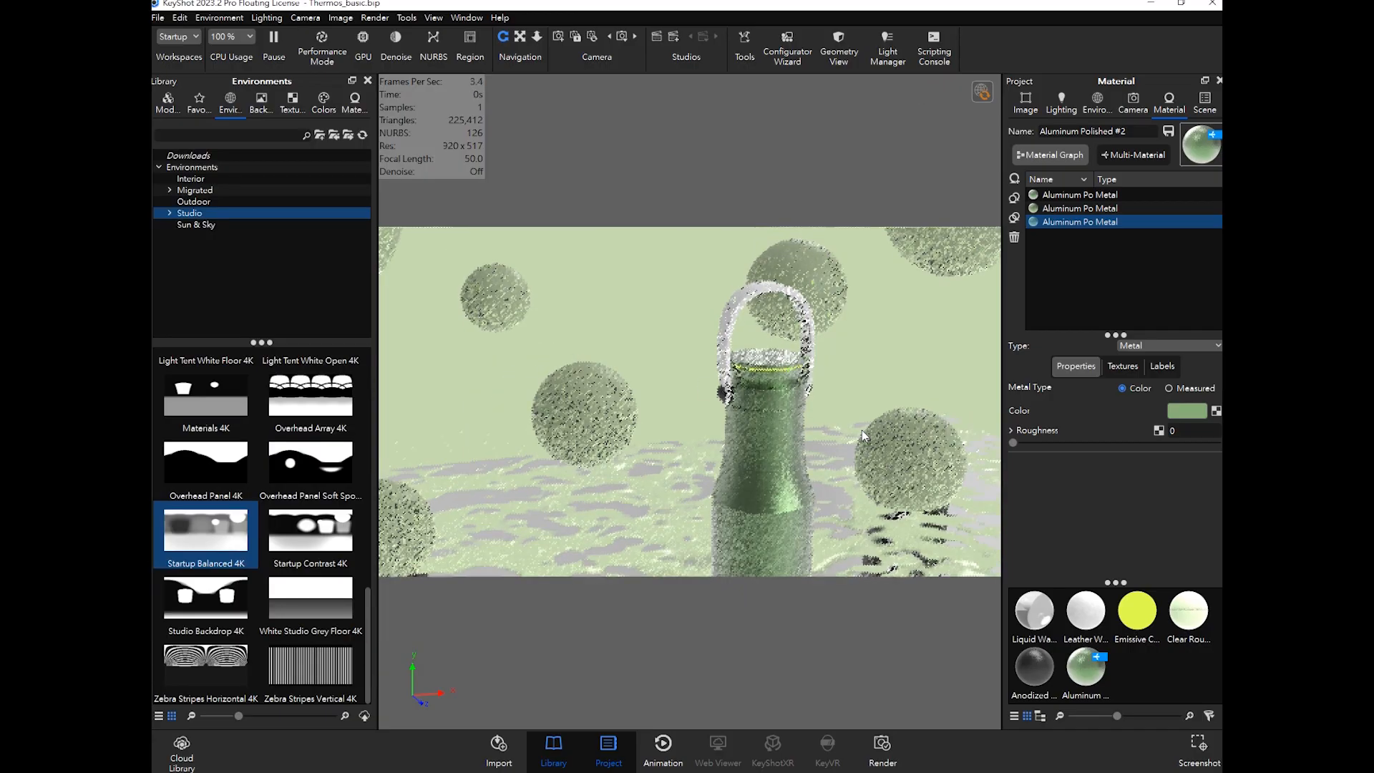
left_click_drag(828, 404, 783, 451)
left_click(158, 18)
left_click(179, 119)
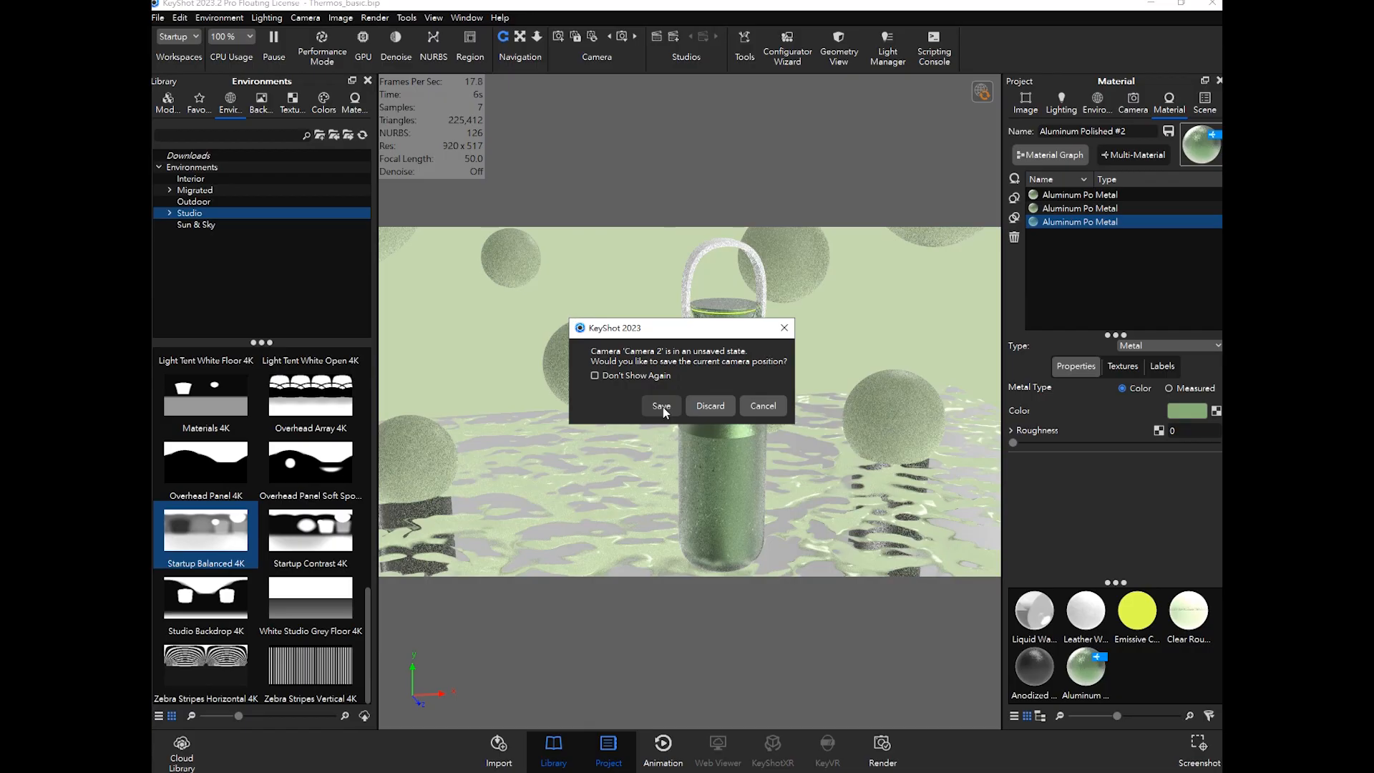
left_click(663, 407)
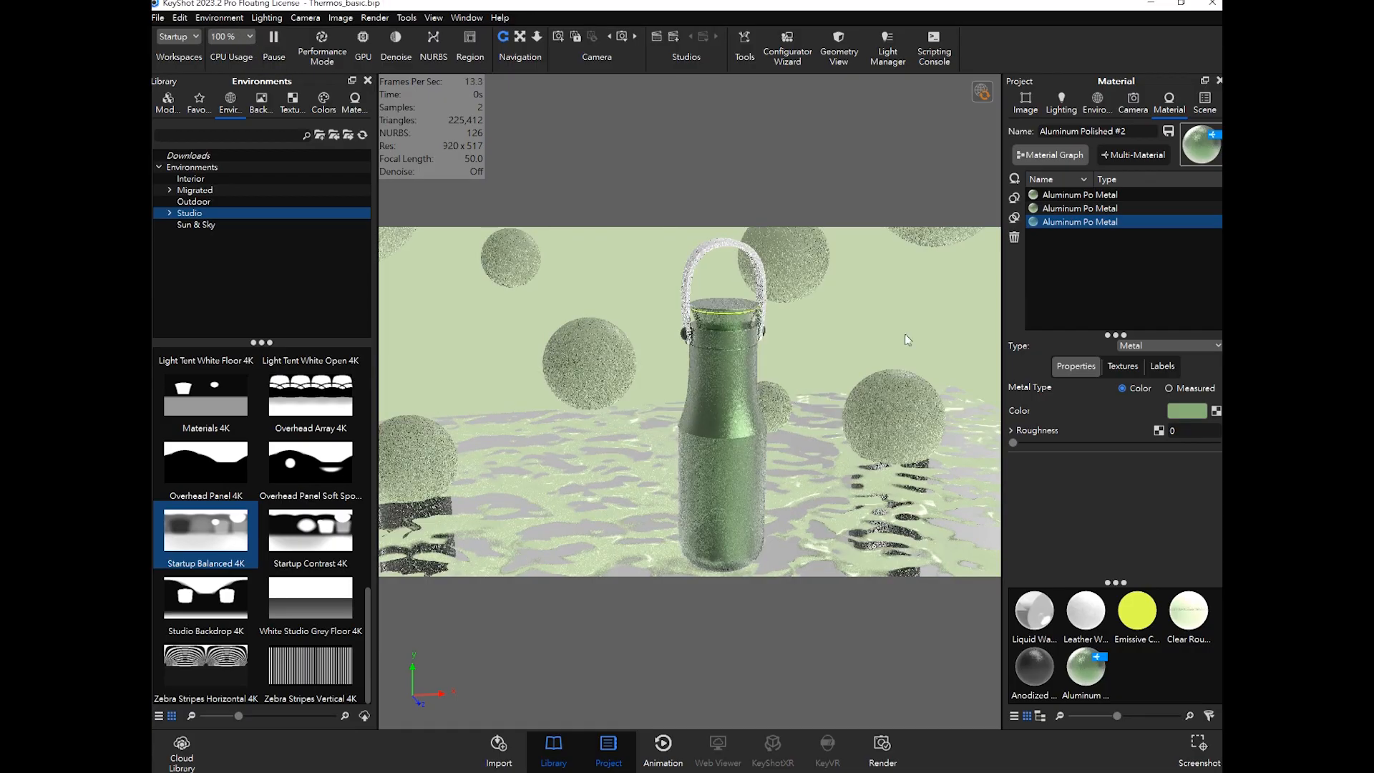
Step: Switch to the Free Camera and frame the lower body of the bottle above the water
left_click(1132, 104)
left_click(1088, 144)
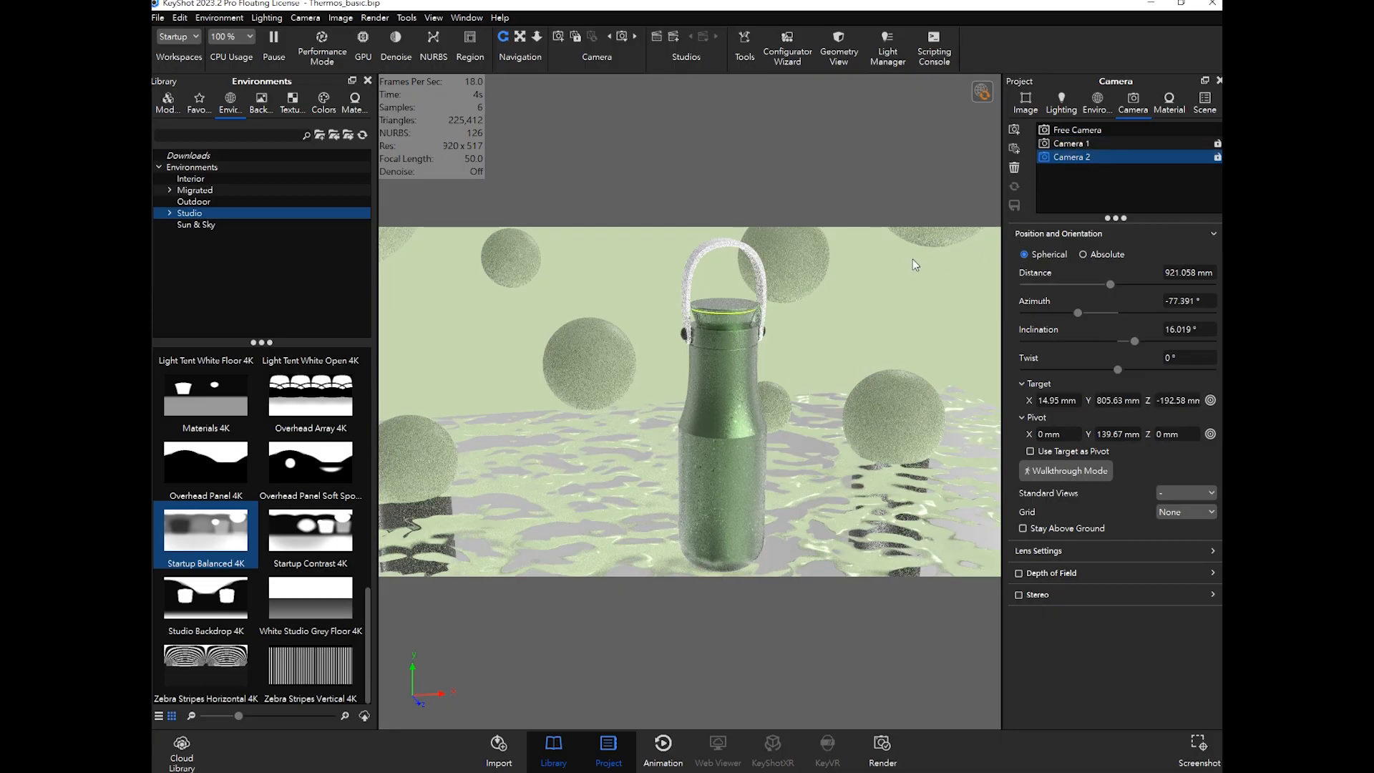
left_click(1067, 128)
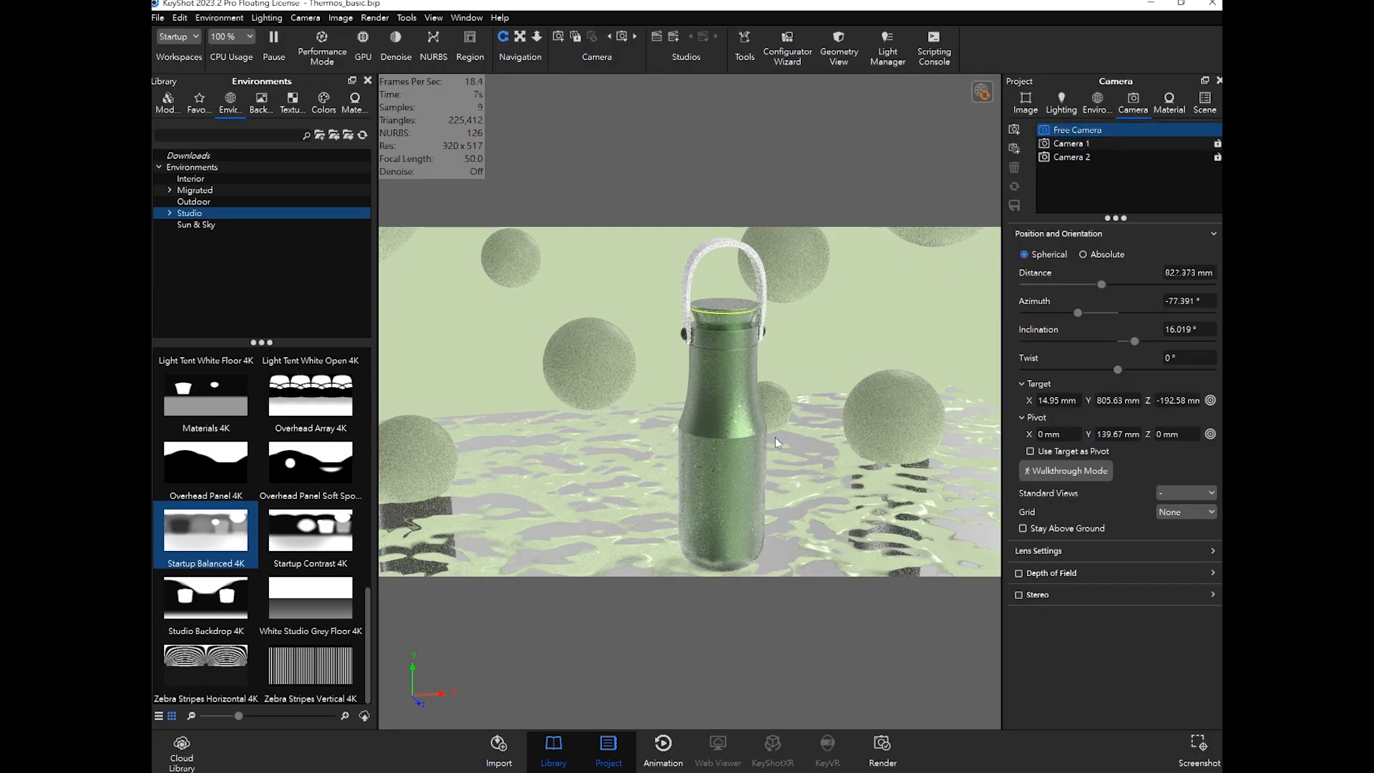
scroll(783, 440, "up", 1)
left_click_drag(807, 493, 744, 465)
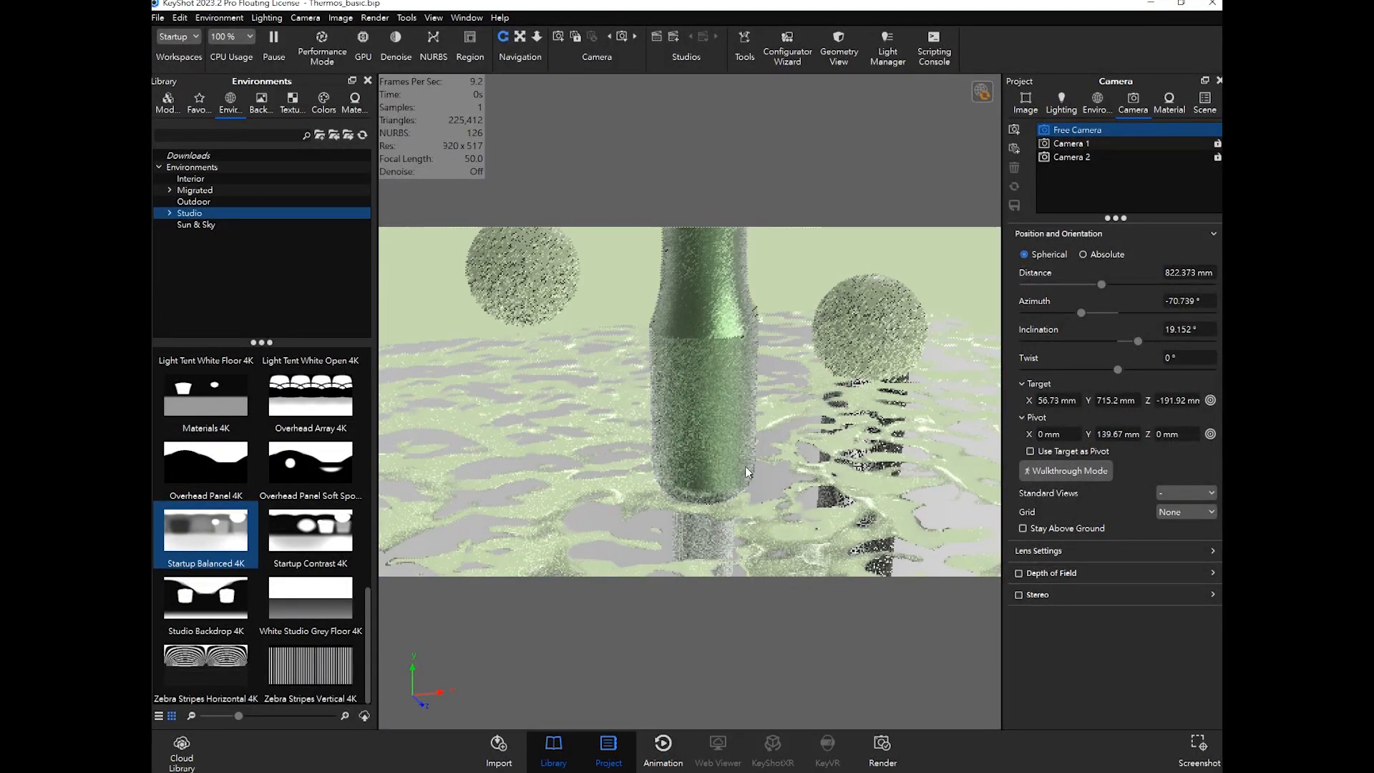
Step: Add a texture label from the LocknLock-logo image to the Aluminum Polished #2 material on the bottle's lower body
scroll(745, 466, "up", 3)
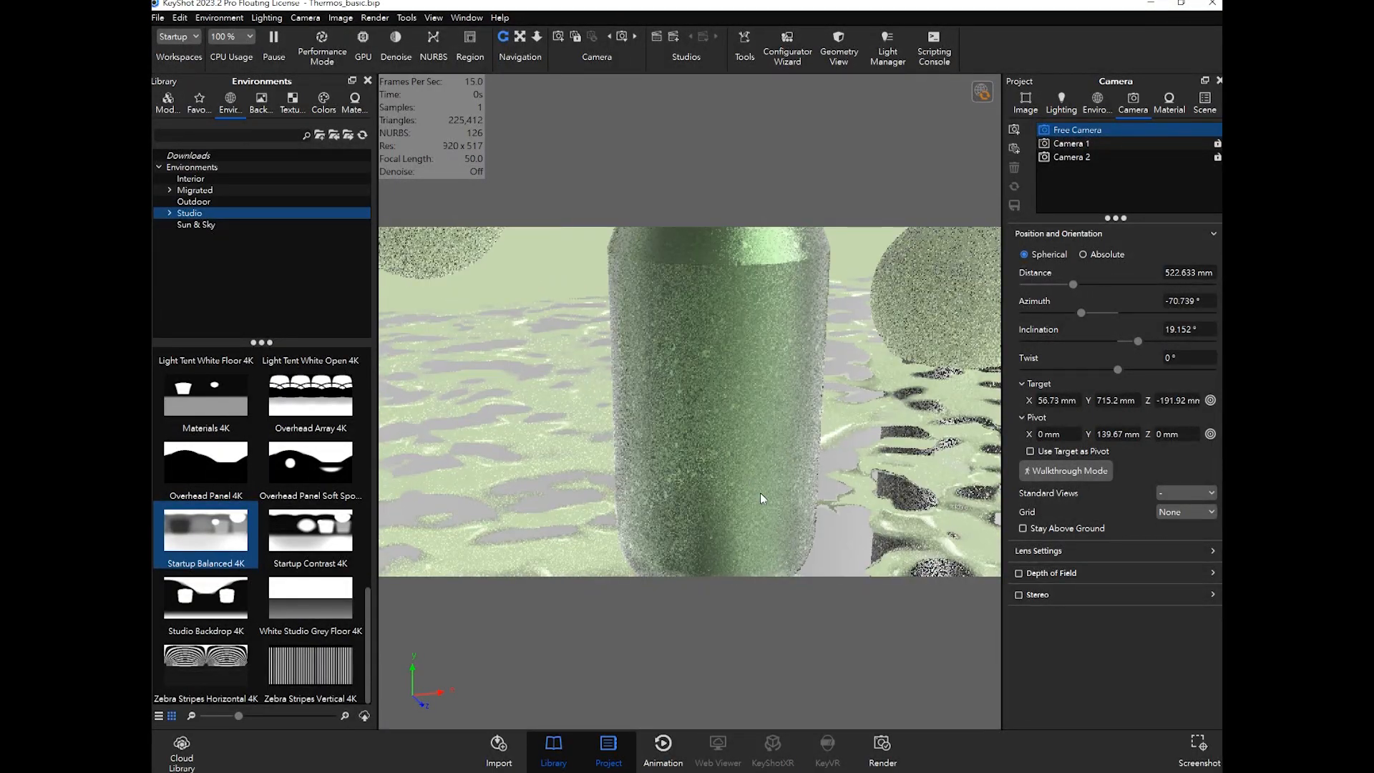
scroll(768, 495, "up", 1)
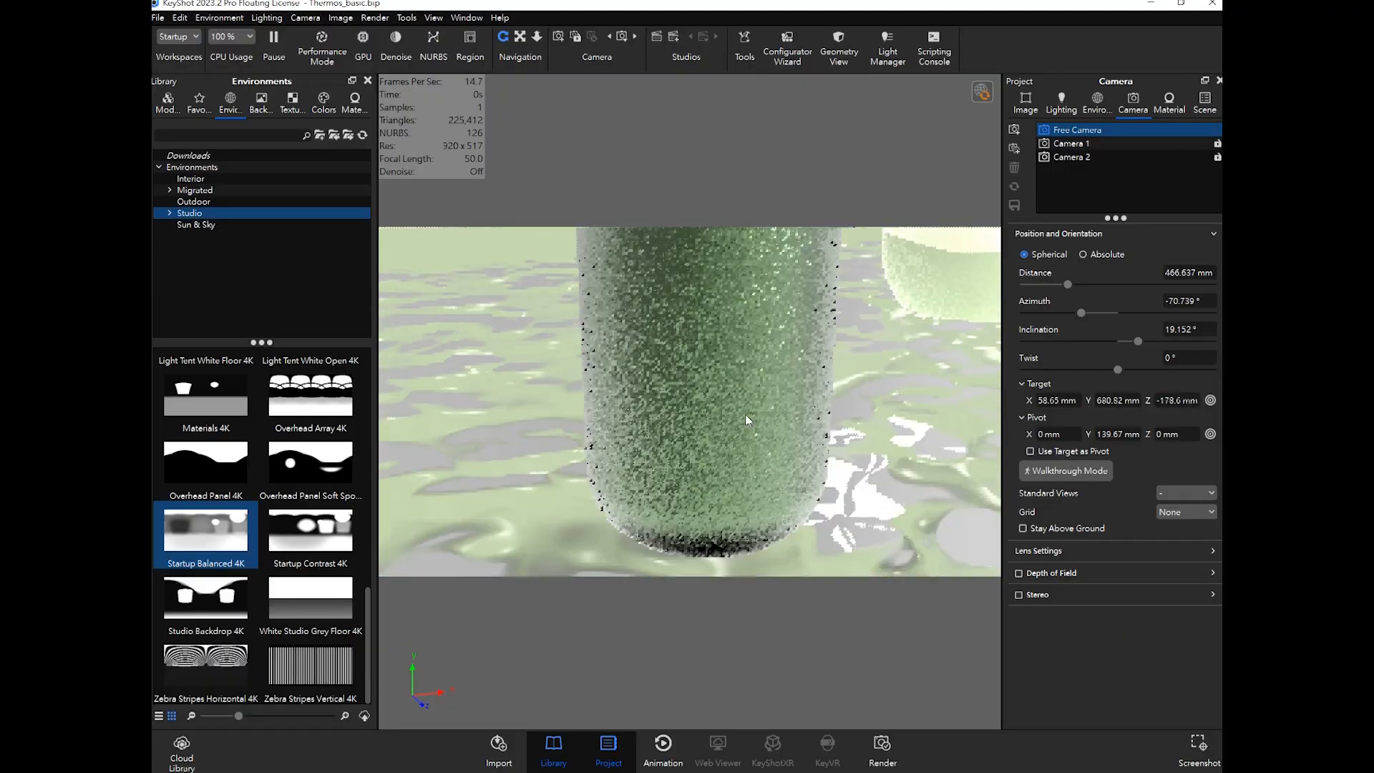
scroll(769, 427, "down", 1)
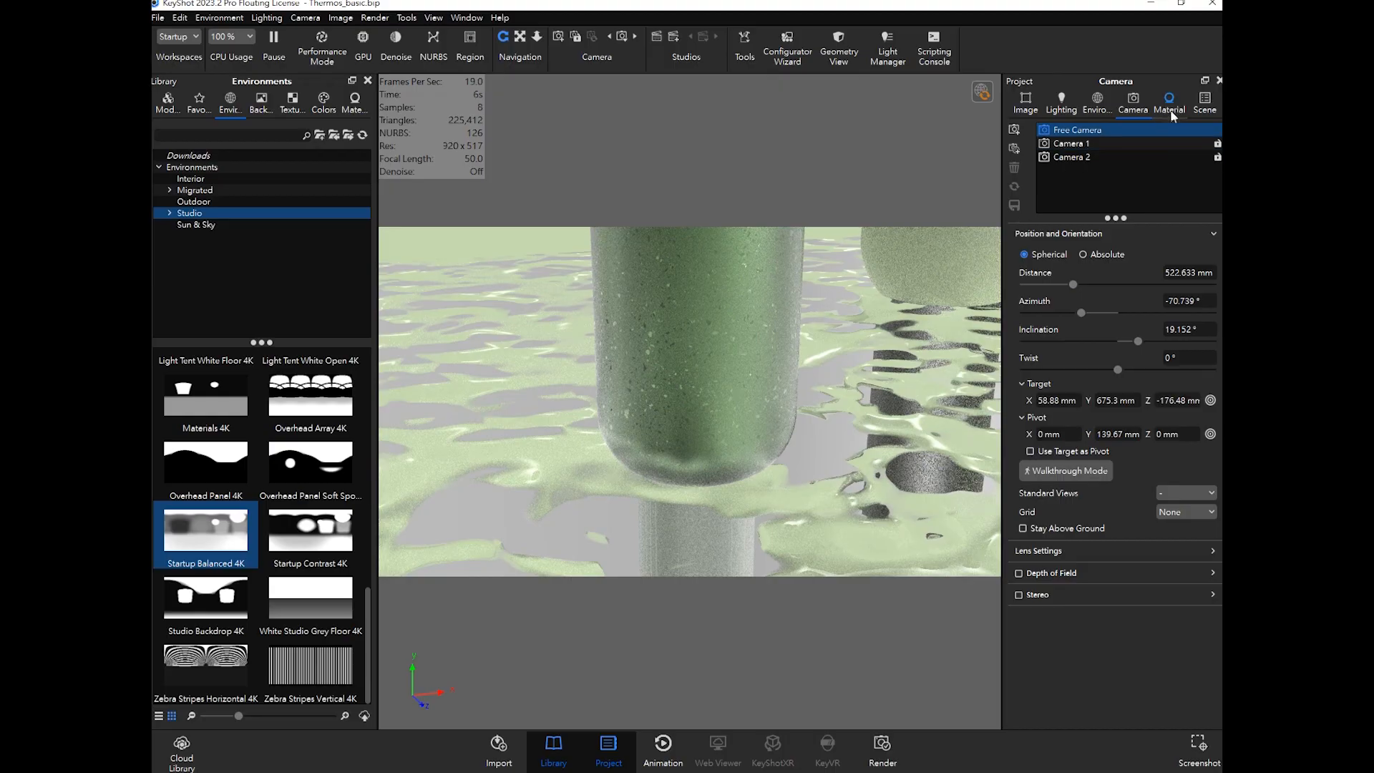
double_click(727, 419)
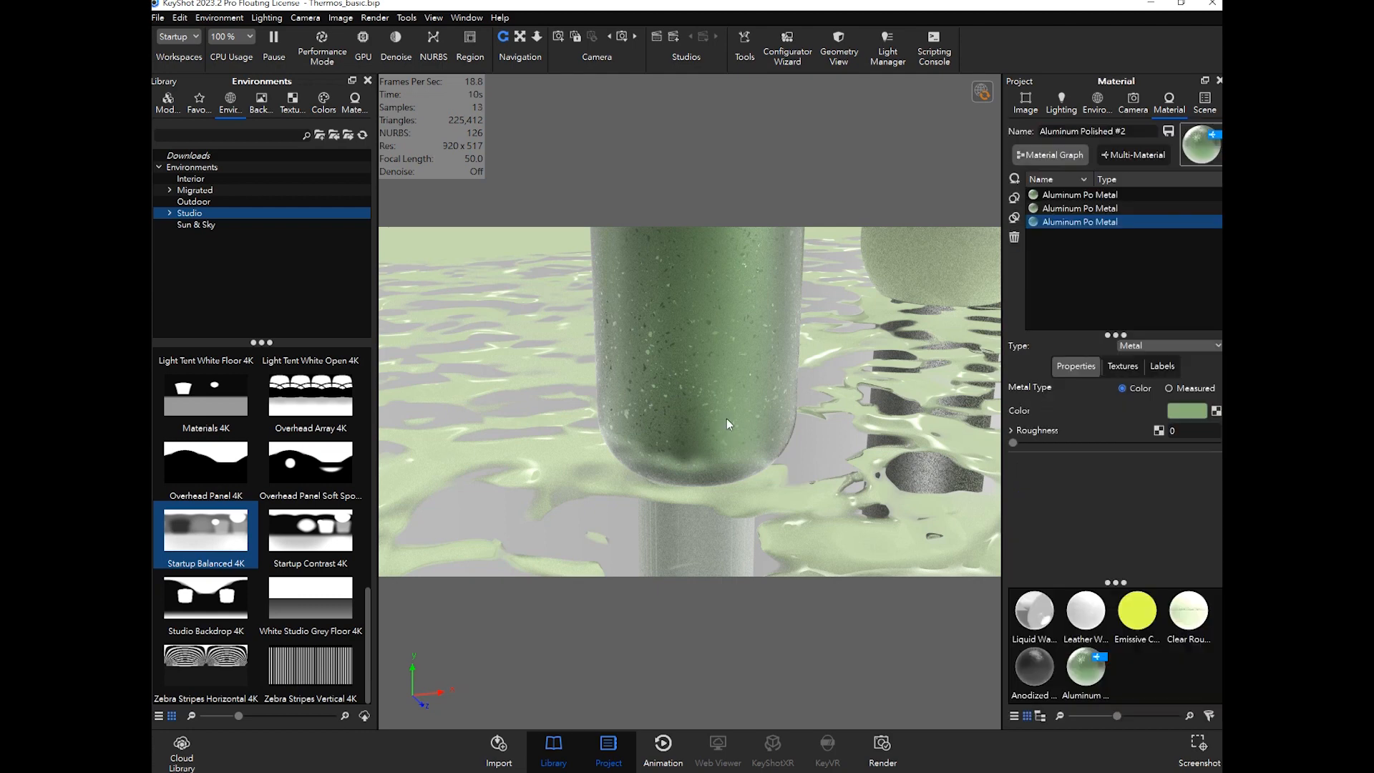
left_click(1166, 368)
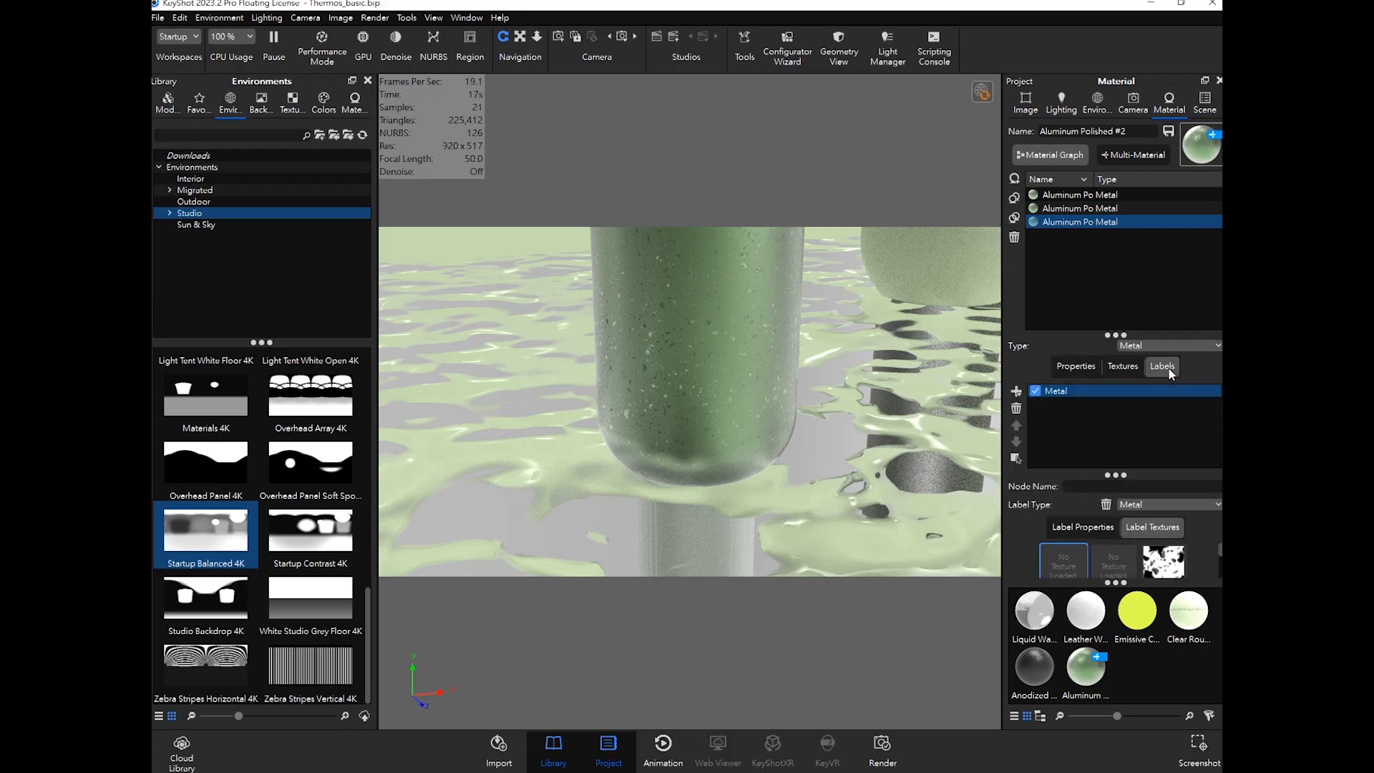
left_click(1016, 392)
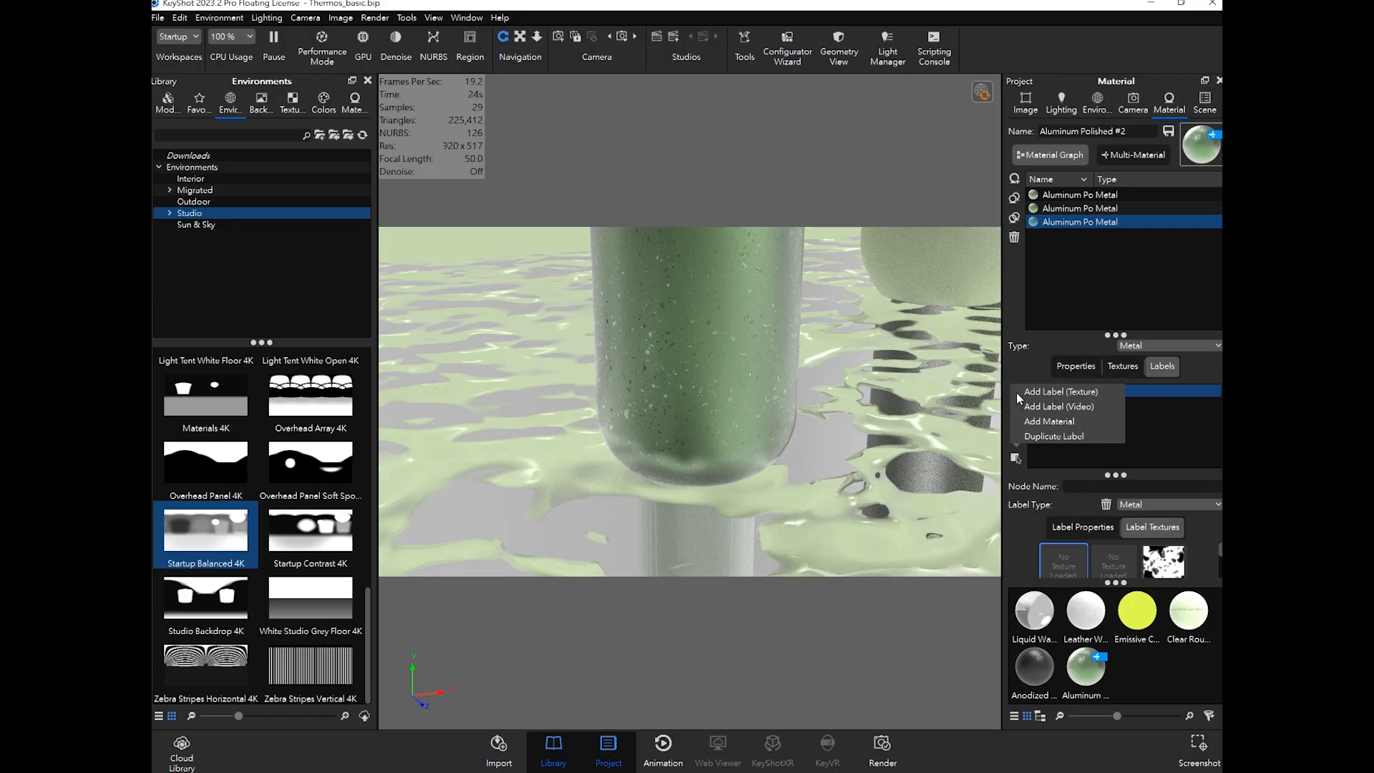
left_click(1076, 393)
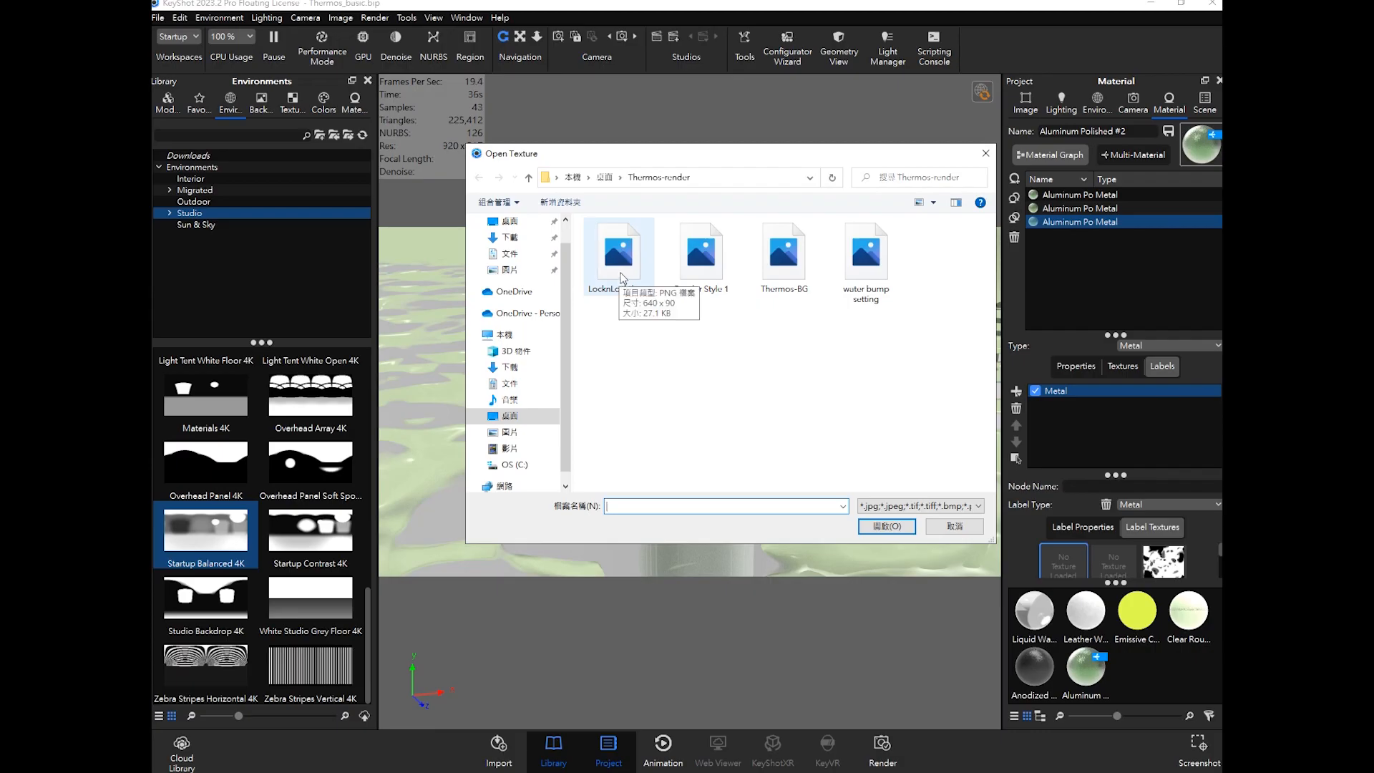
left_click(622, 278)
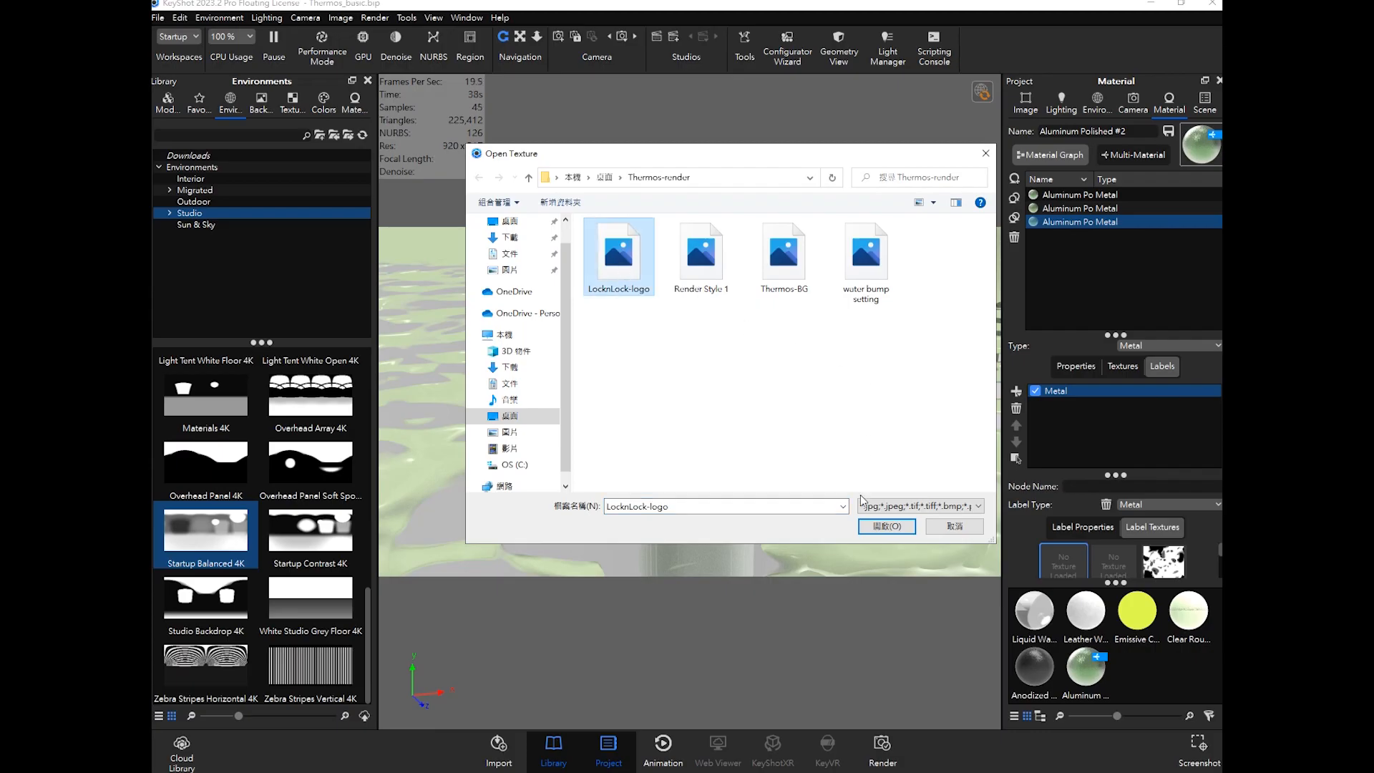
left_click(885, 526)
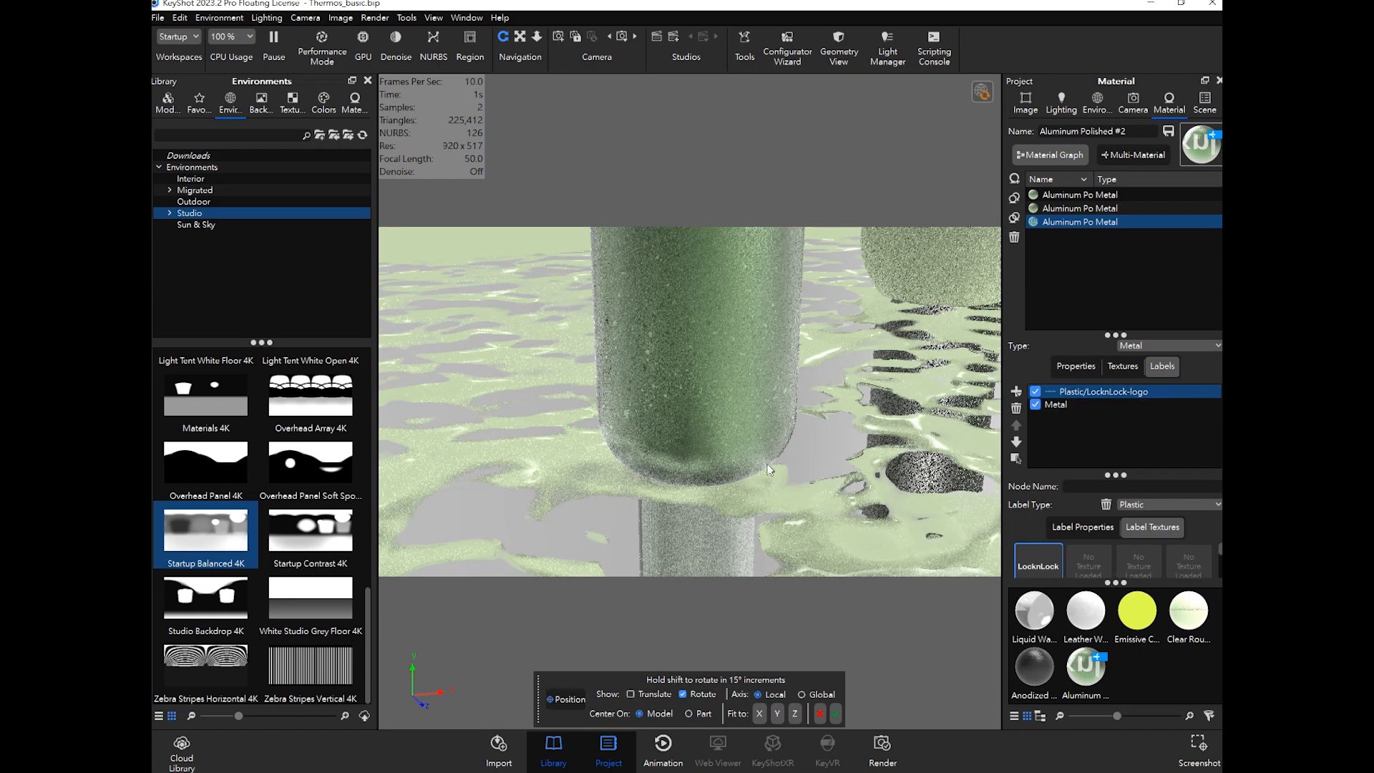
Step: Place the LocknLock logo label on the bottle's lower body and switch to Camera 1
left_click(741, 436)
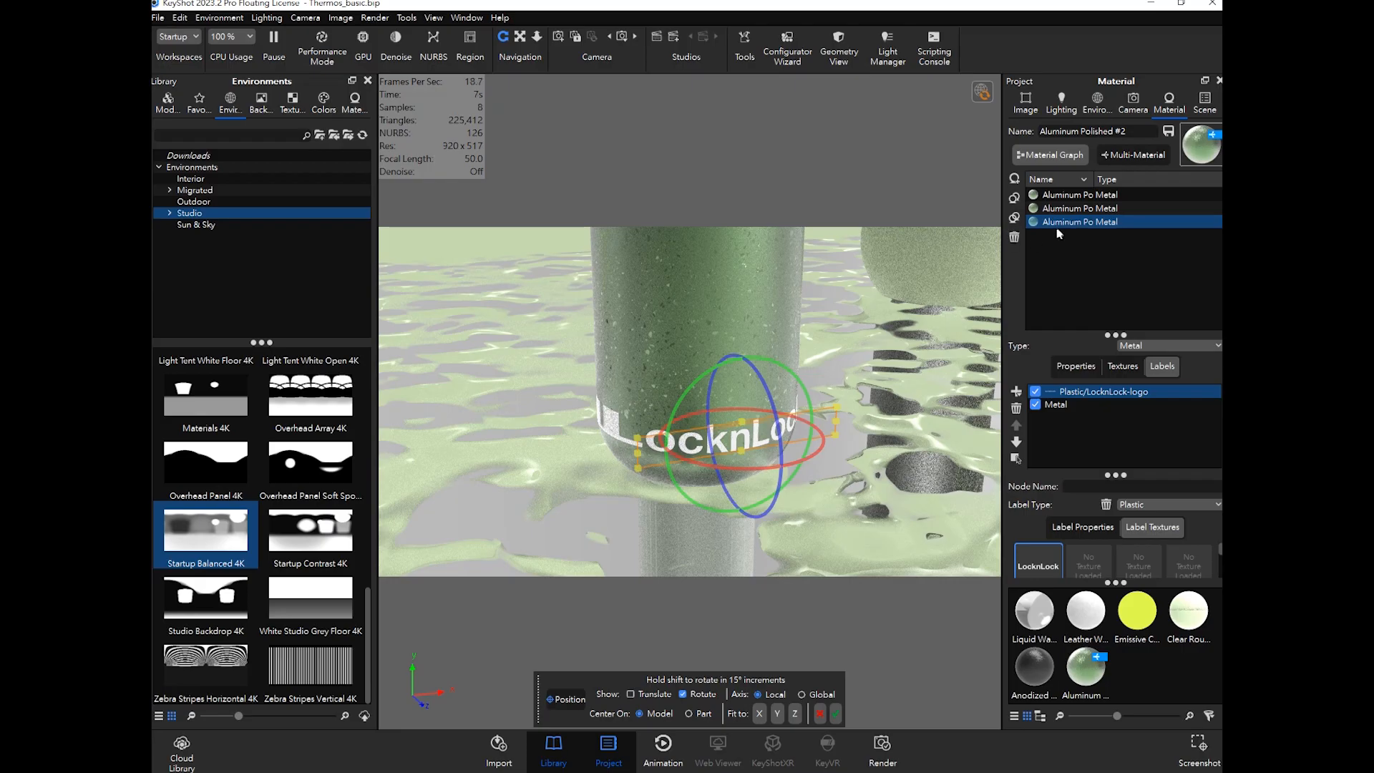
left_click(1132, 106)
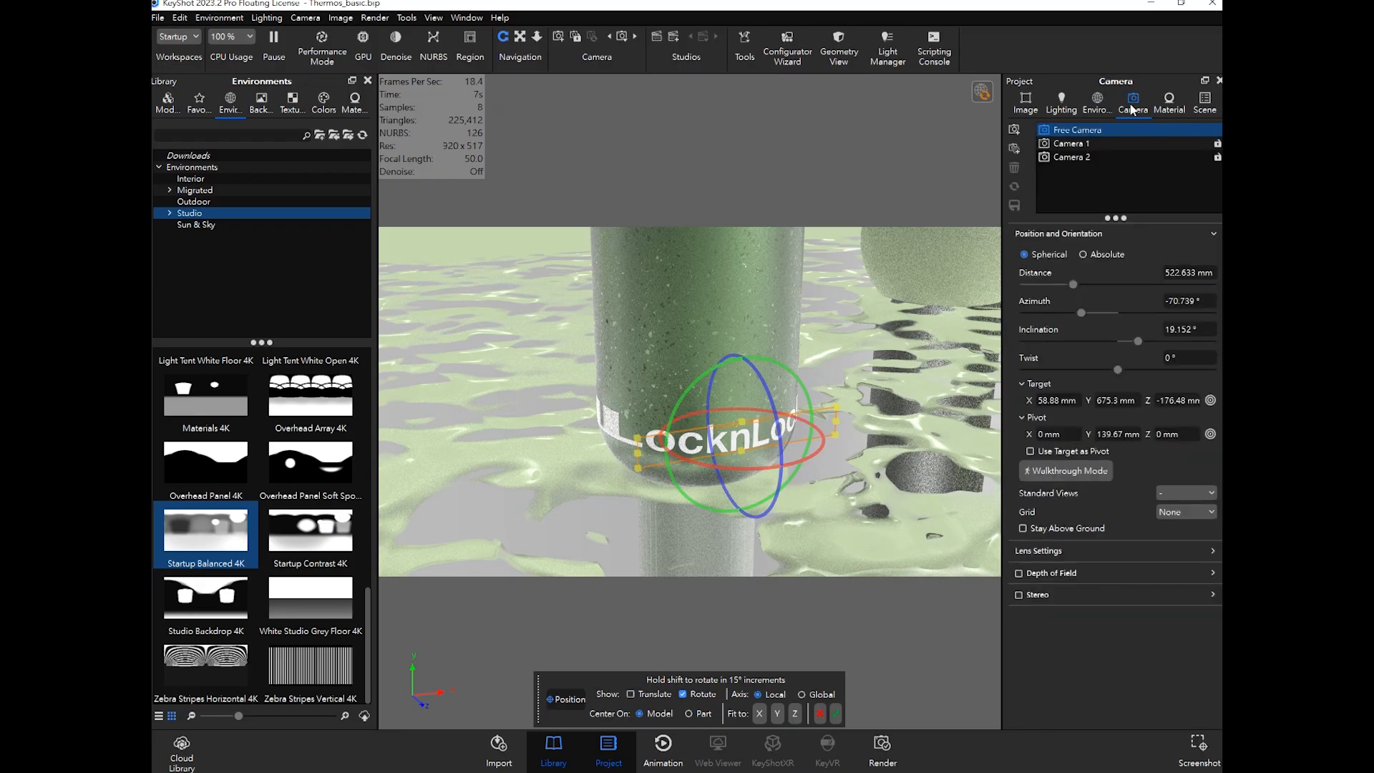
left_click(1086, 143)
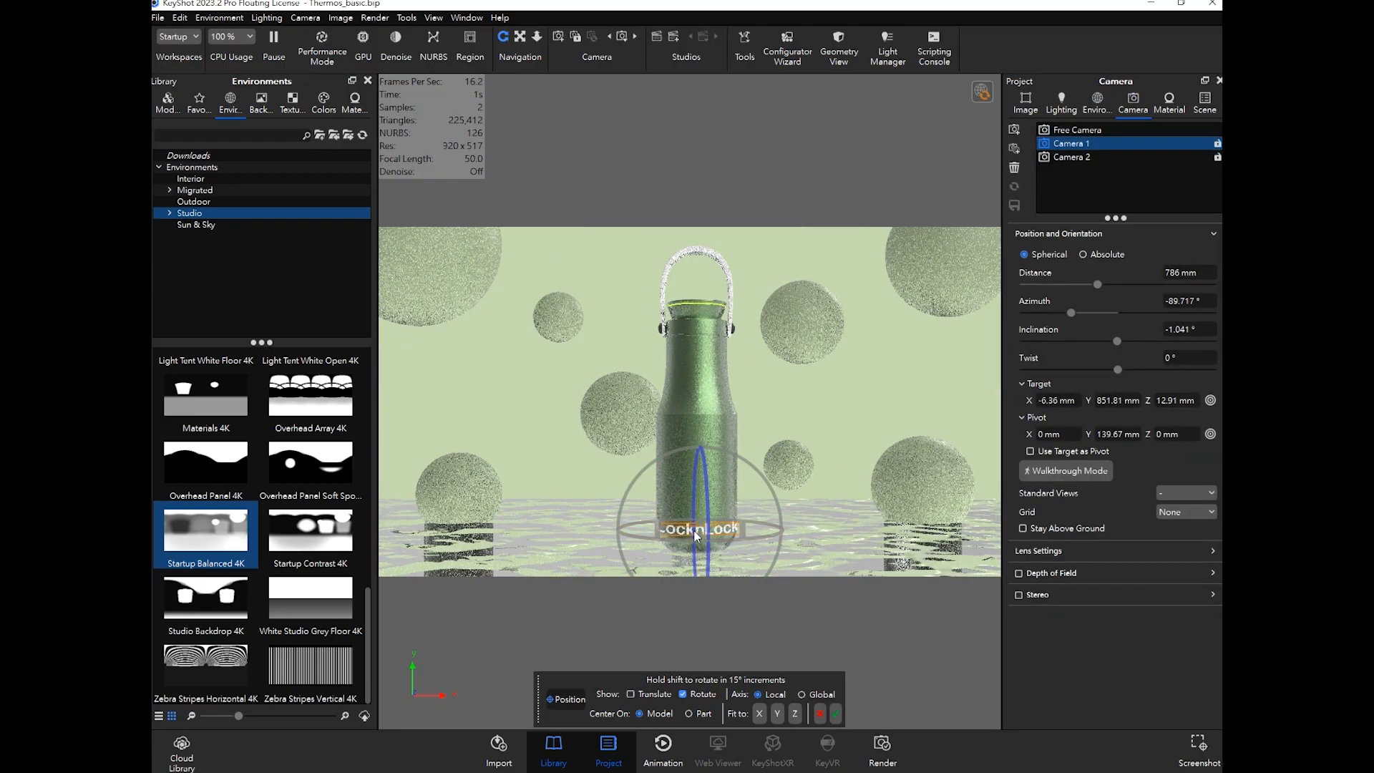
Step: Hide the label's translate and rotate handles, reposition the logo centred near the bottle's base, and confirm the placement
left_click(653, 694)
left_click(683, 694)
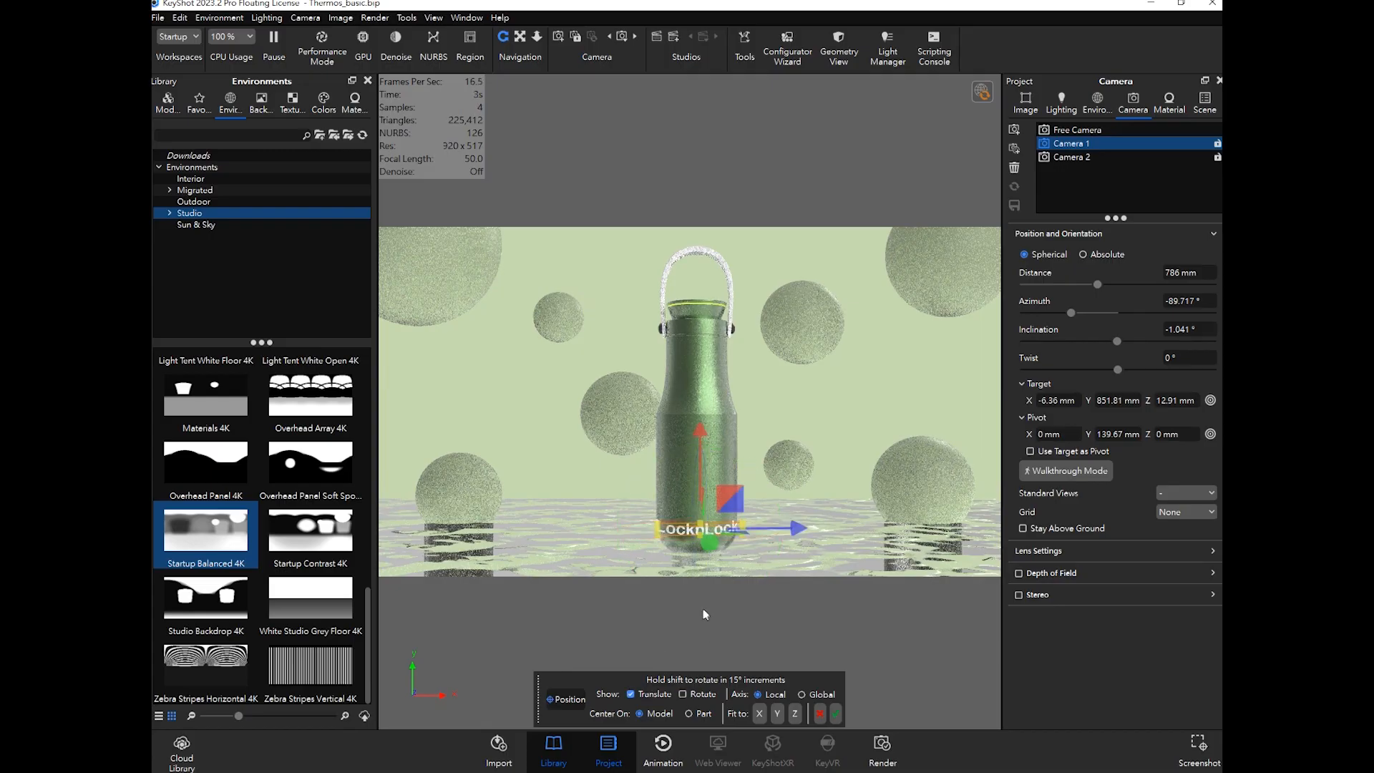
left_click(641, 695)
left_click(697, 514)
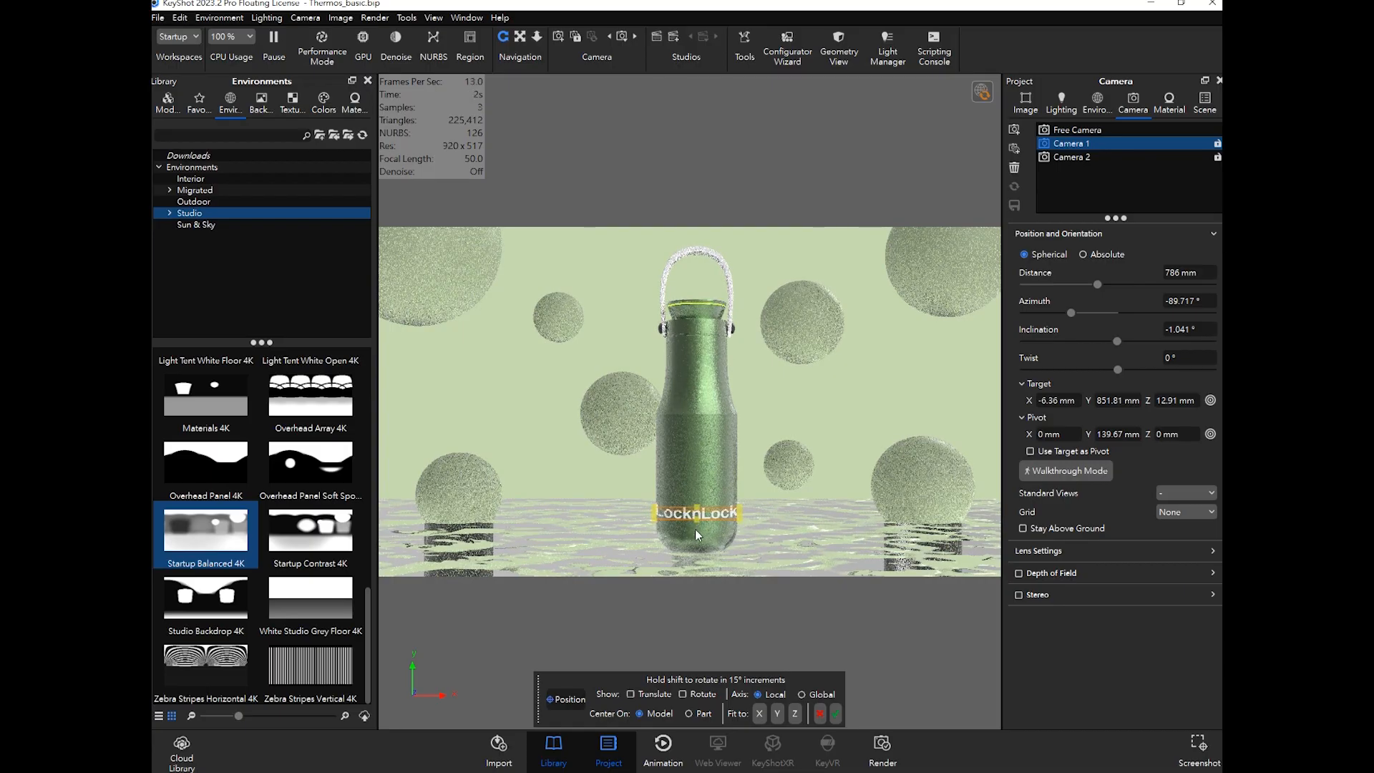
left_click(697, 529)
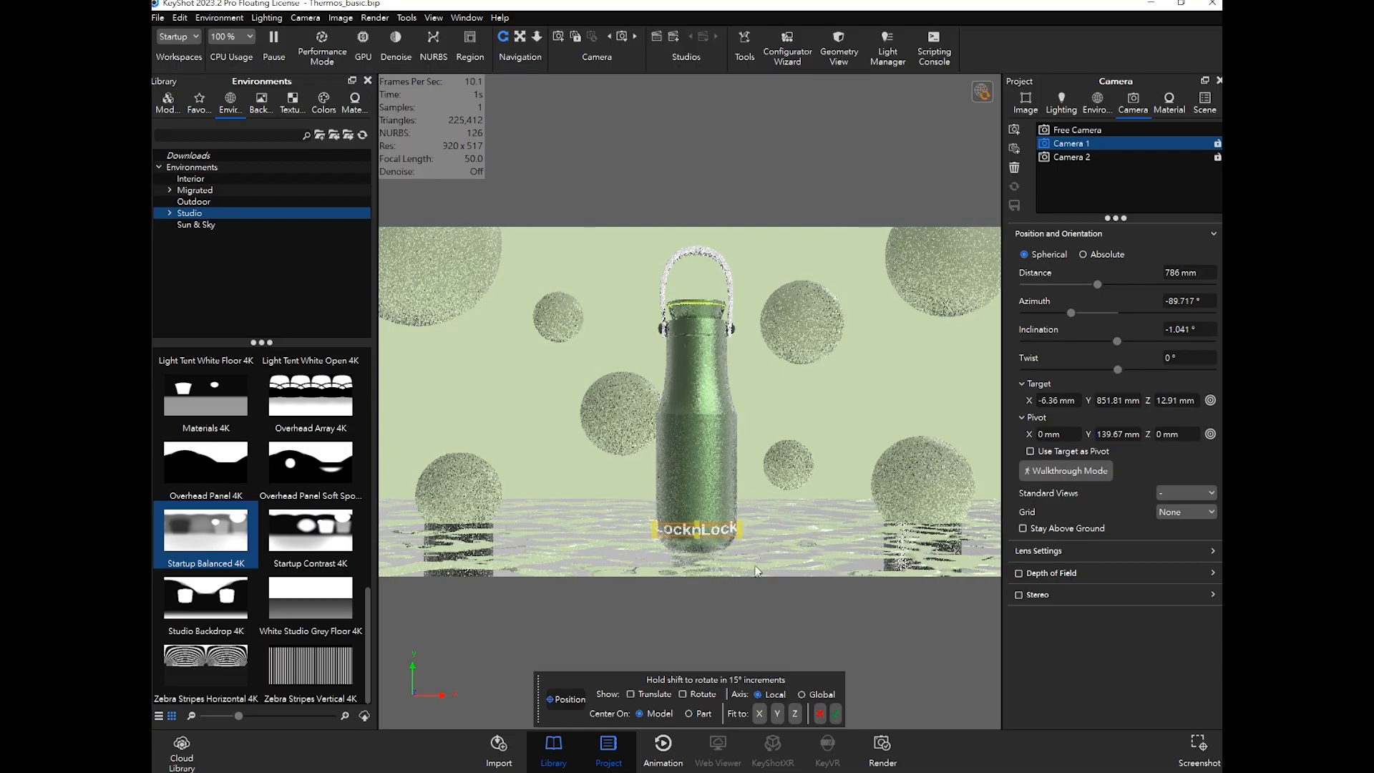
left_click(834, 713)
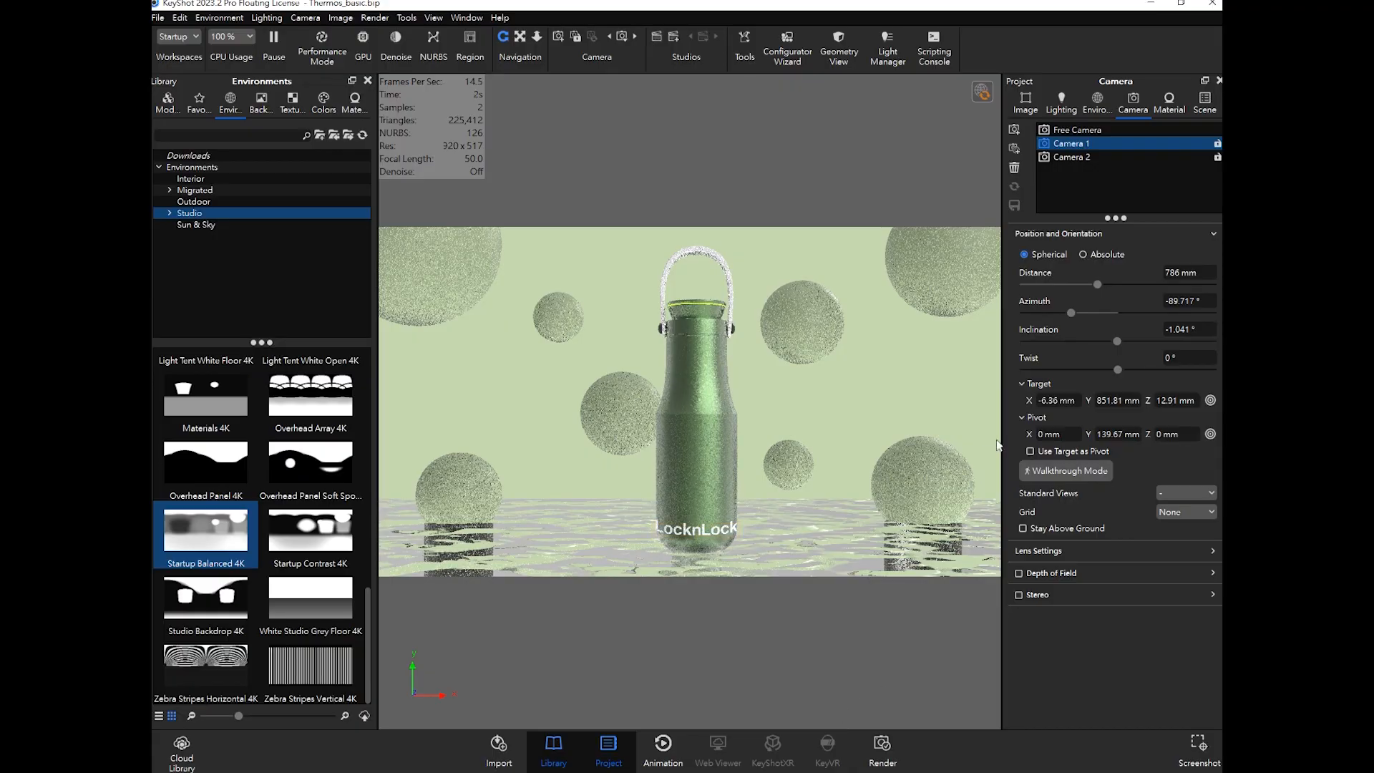
Step: Bring up the LocknLock-logo label's texture settings in the bottle material and enlarge the area showing them
double_click(721, 532)
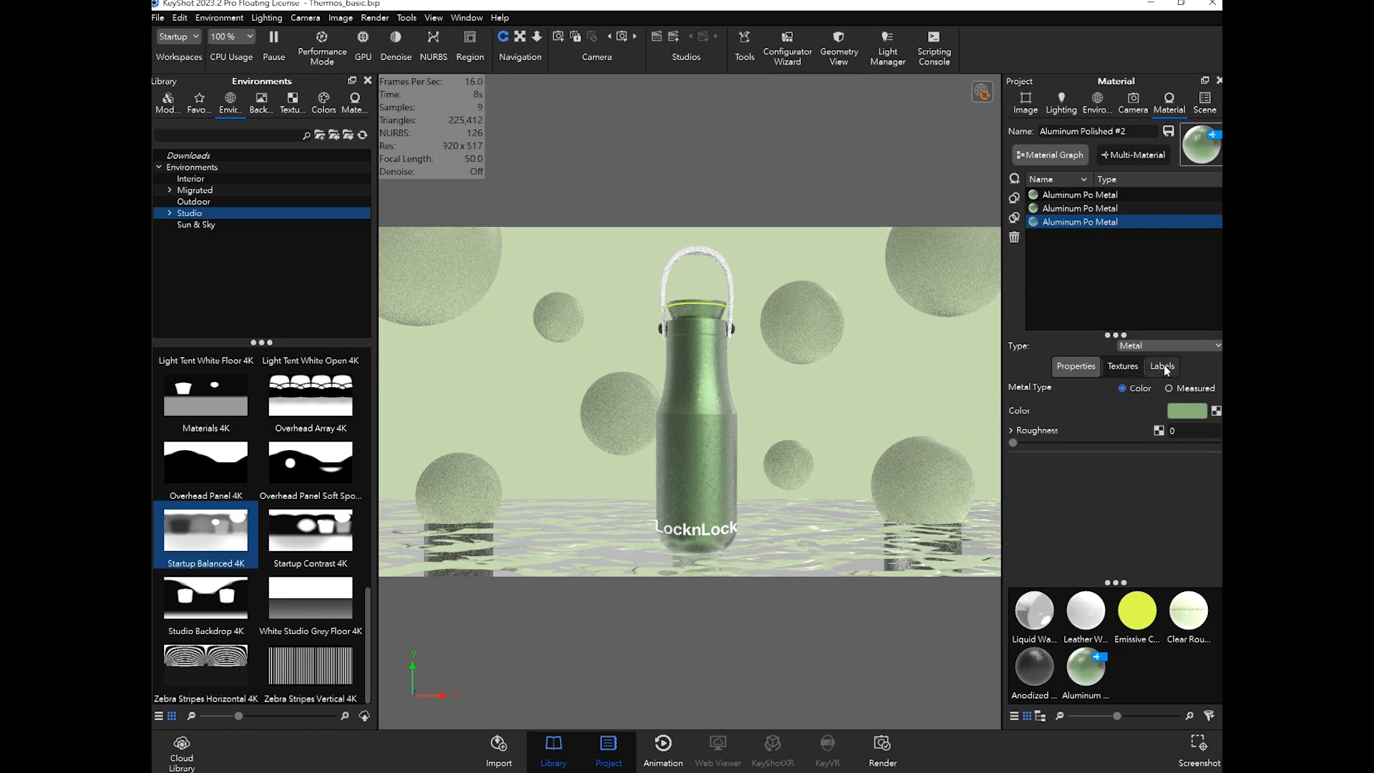
left_click(1165, 369)
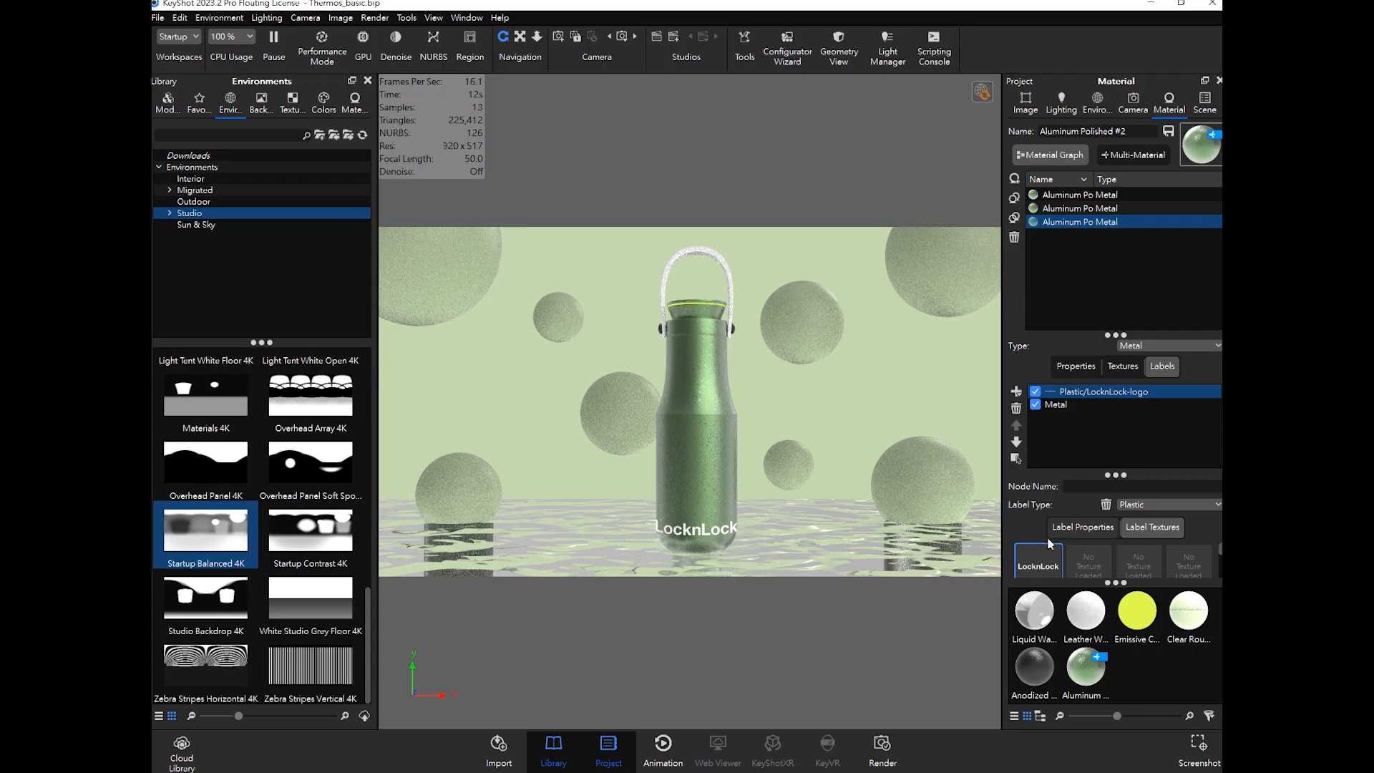
scroll(1045, 558, "down", 2)
scroll(1126, 551, "up", 2)
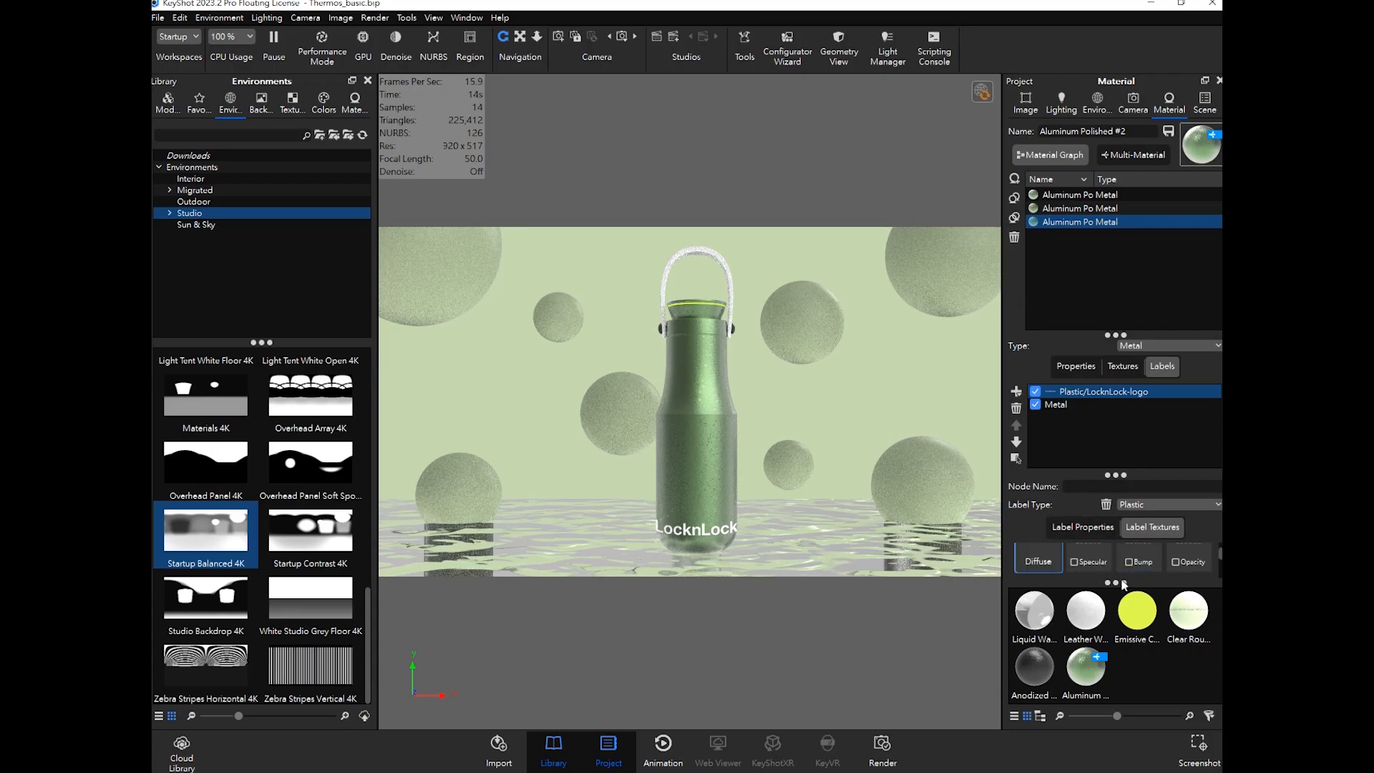
left_click_drag(1114, 584, 1114, 666)
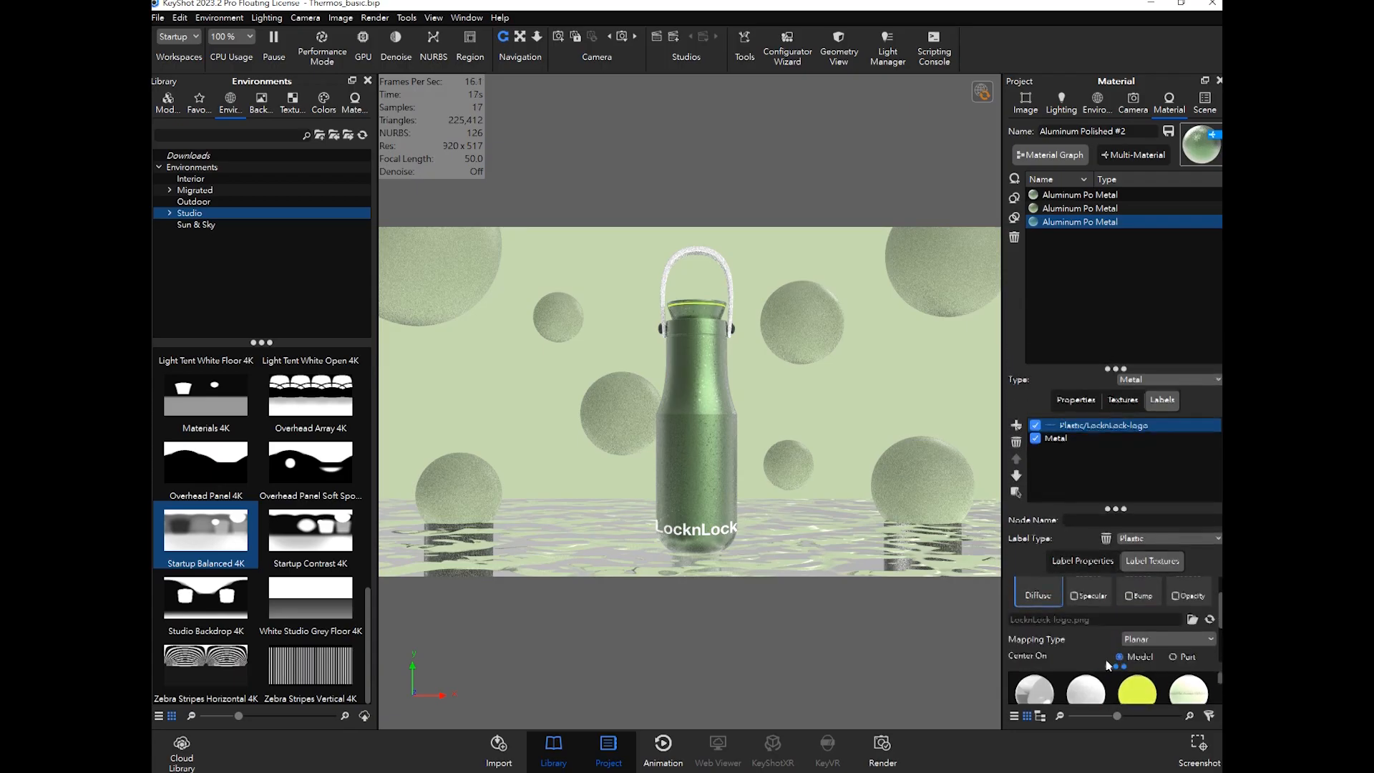
left_click_drag(1115, 367, 1109, 270)
scroll(1088, 559, "down", 1)
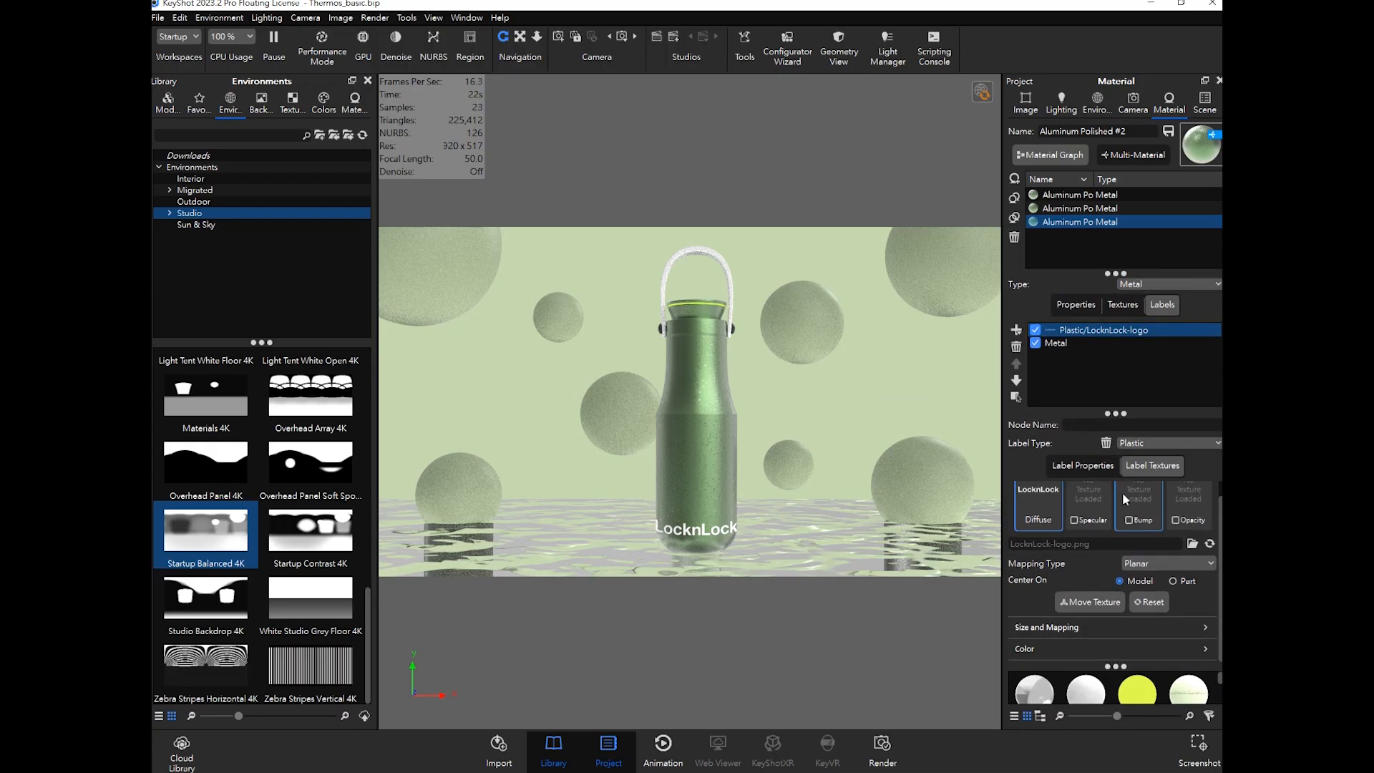
left_click(1089, 466)
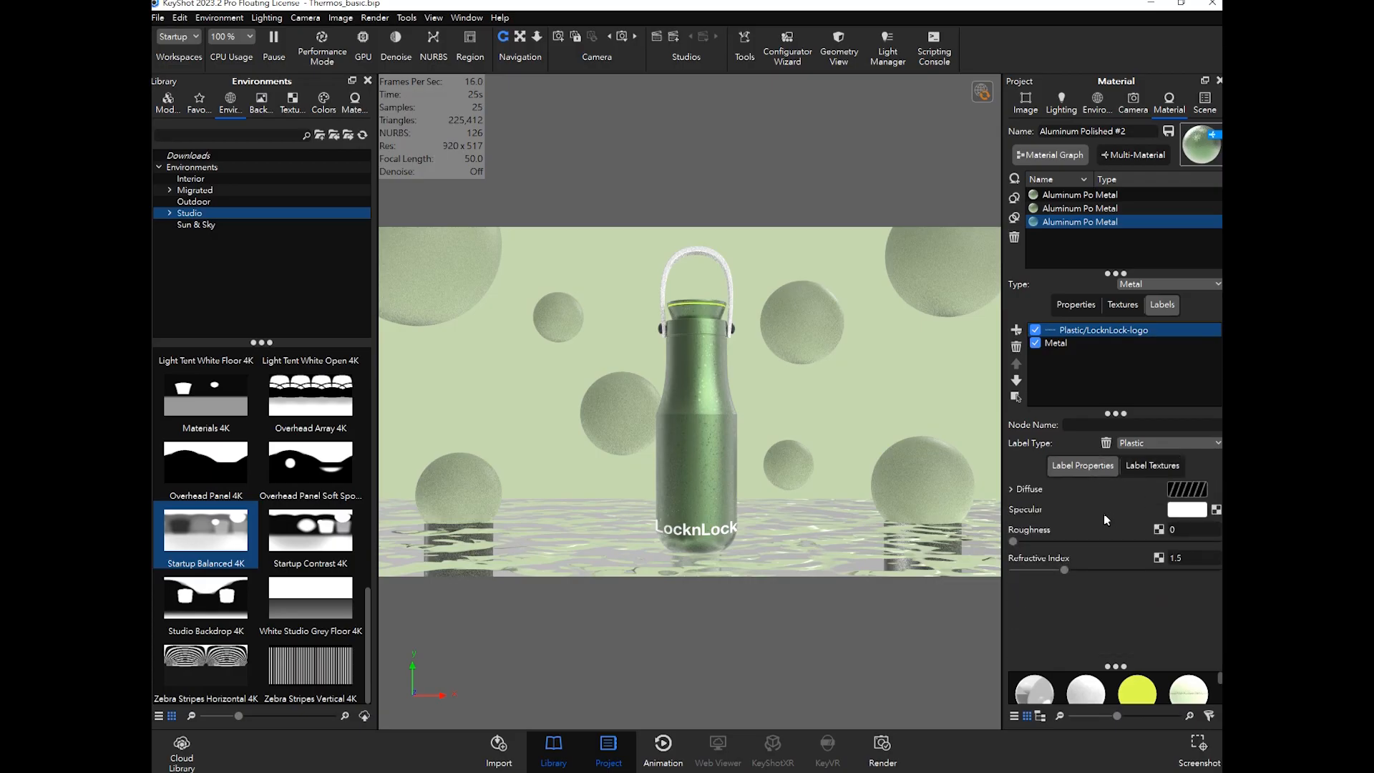
left_click(1147, 465)
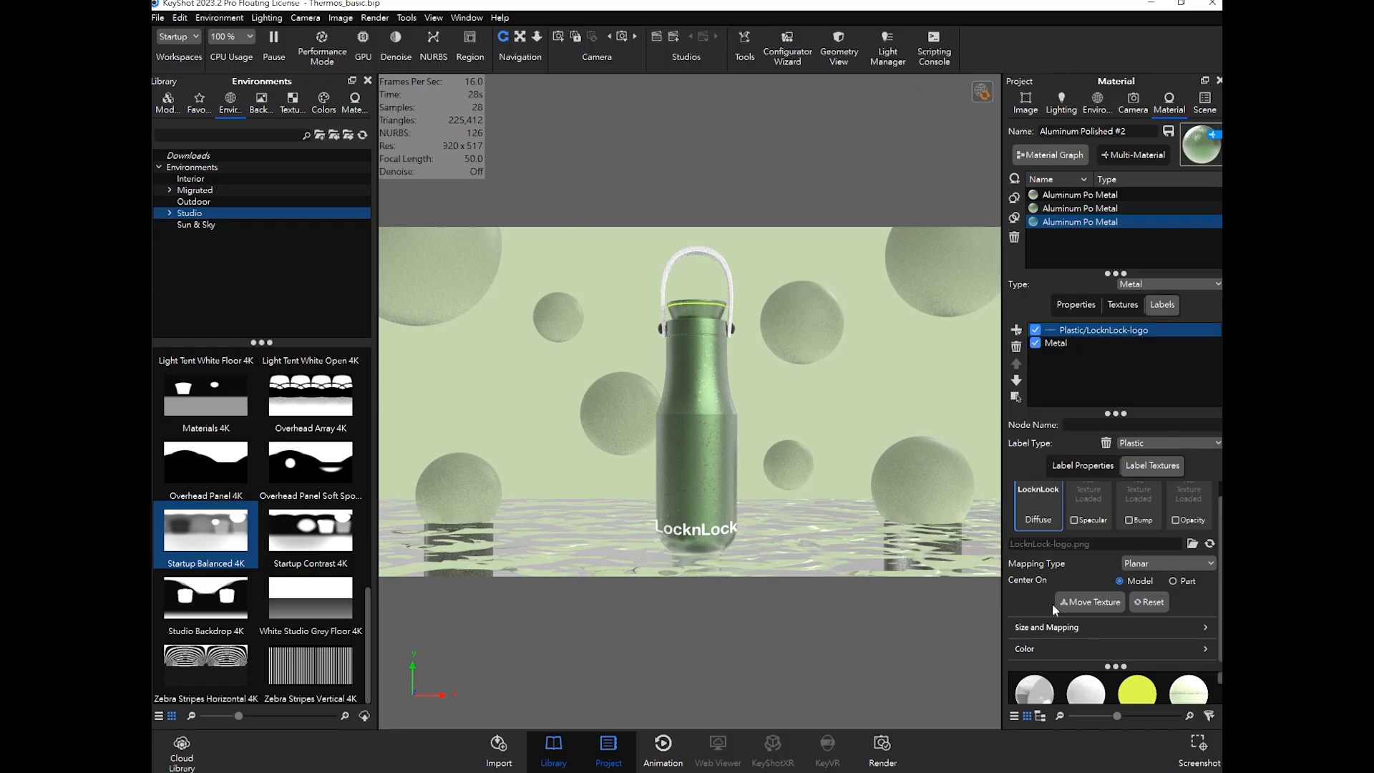
Step: Try logo label widths of 100, 20 and 50 mm, and settle on a width of 30 mm
left_click(1043, 627)
scroll(1039, 608, "down", 2)
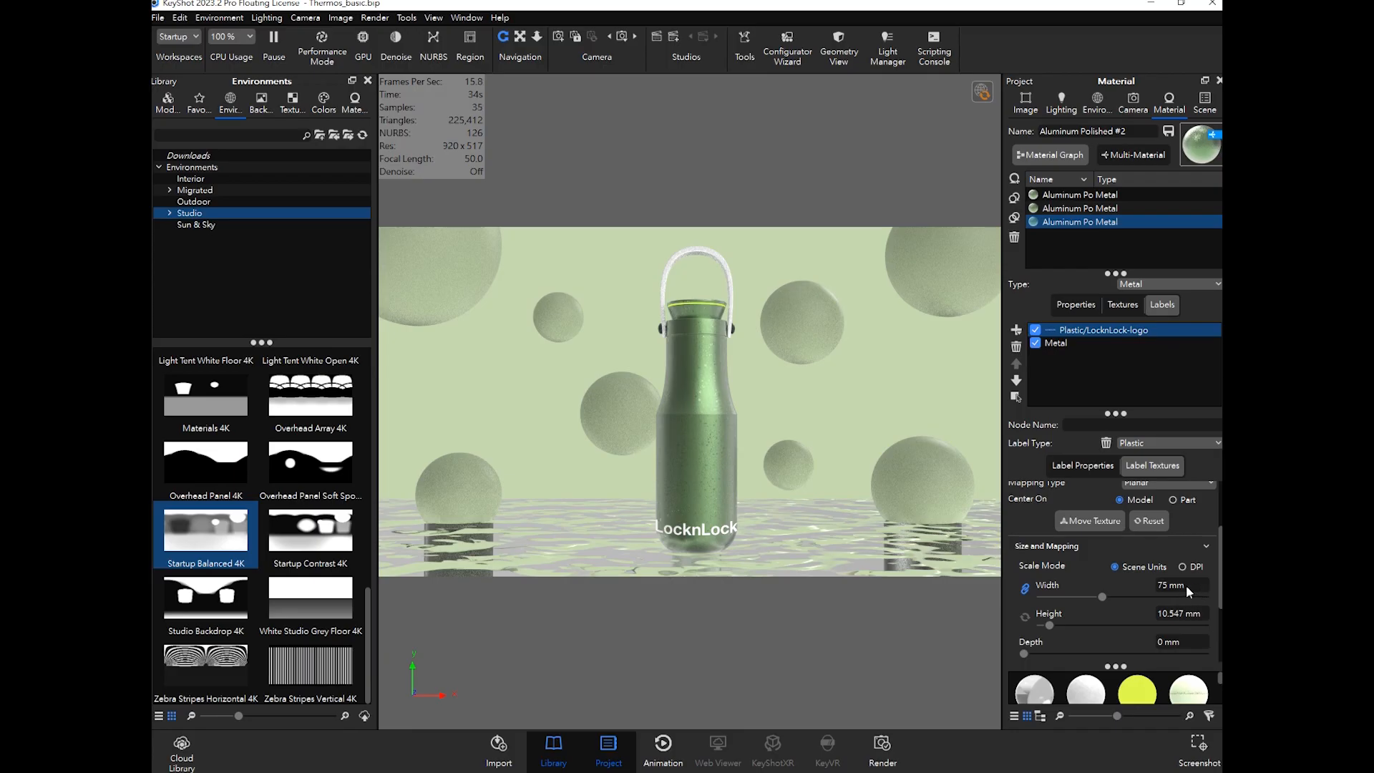
left_click_drag(1178, 586, 1199, 588)
key("Return")
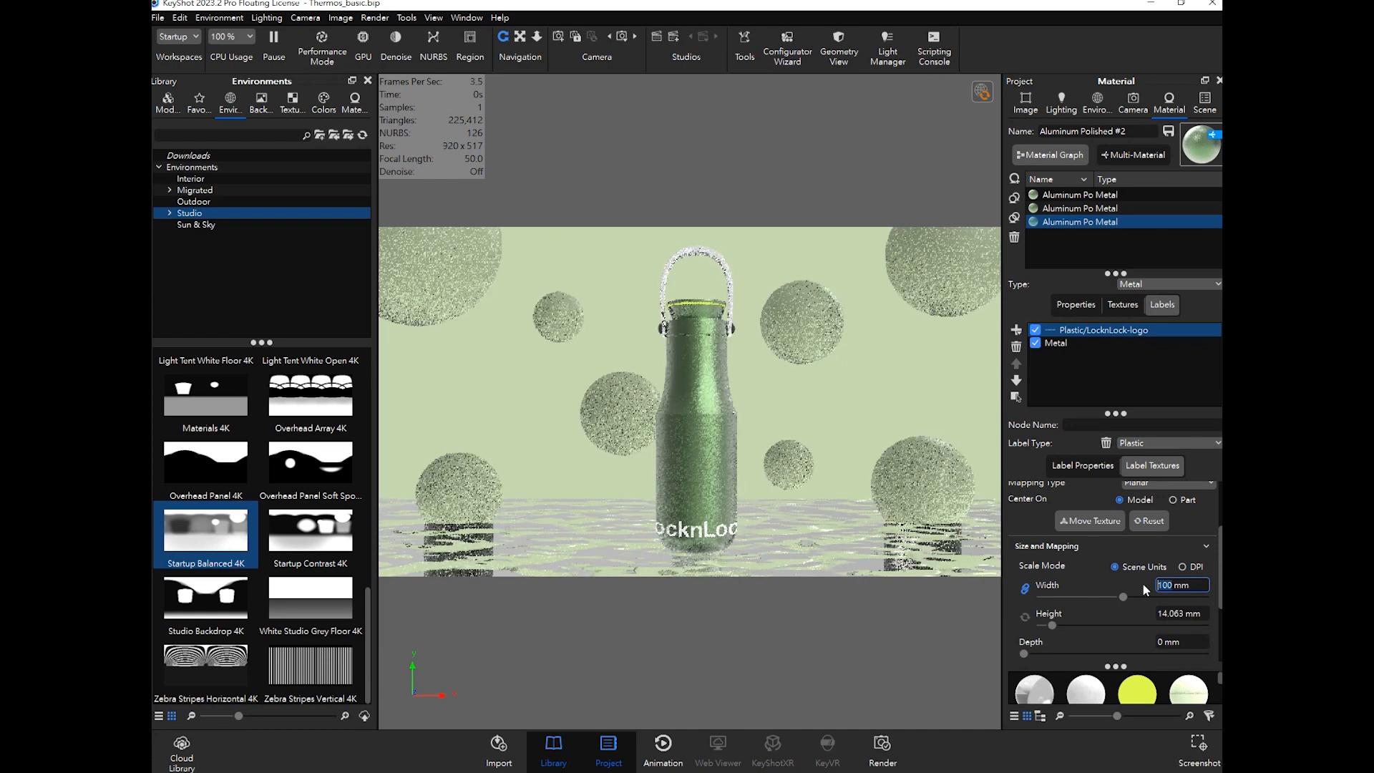
key("Return")
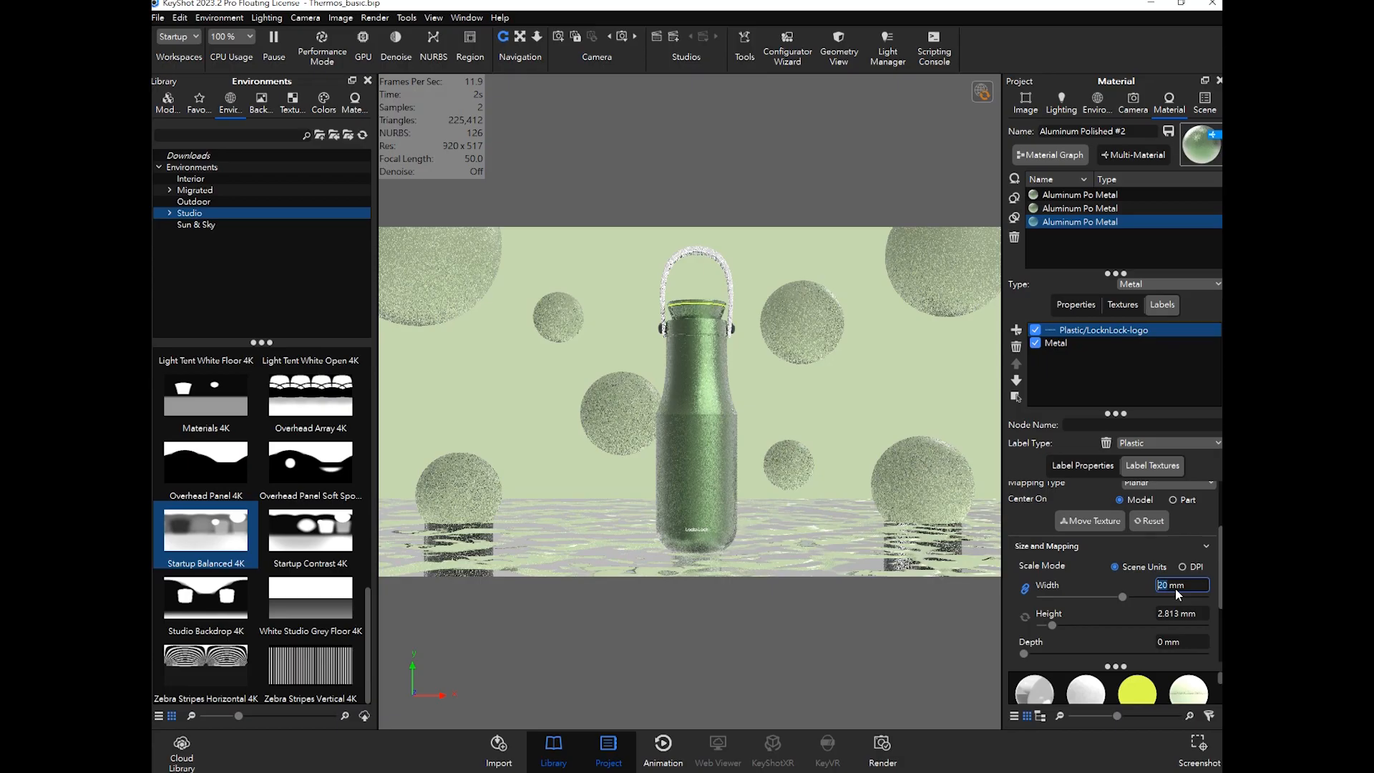
type("50")
key("Return")
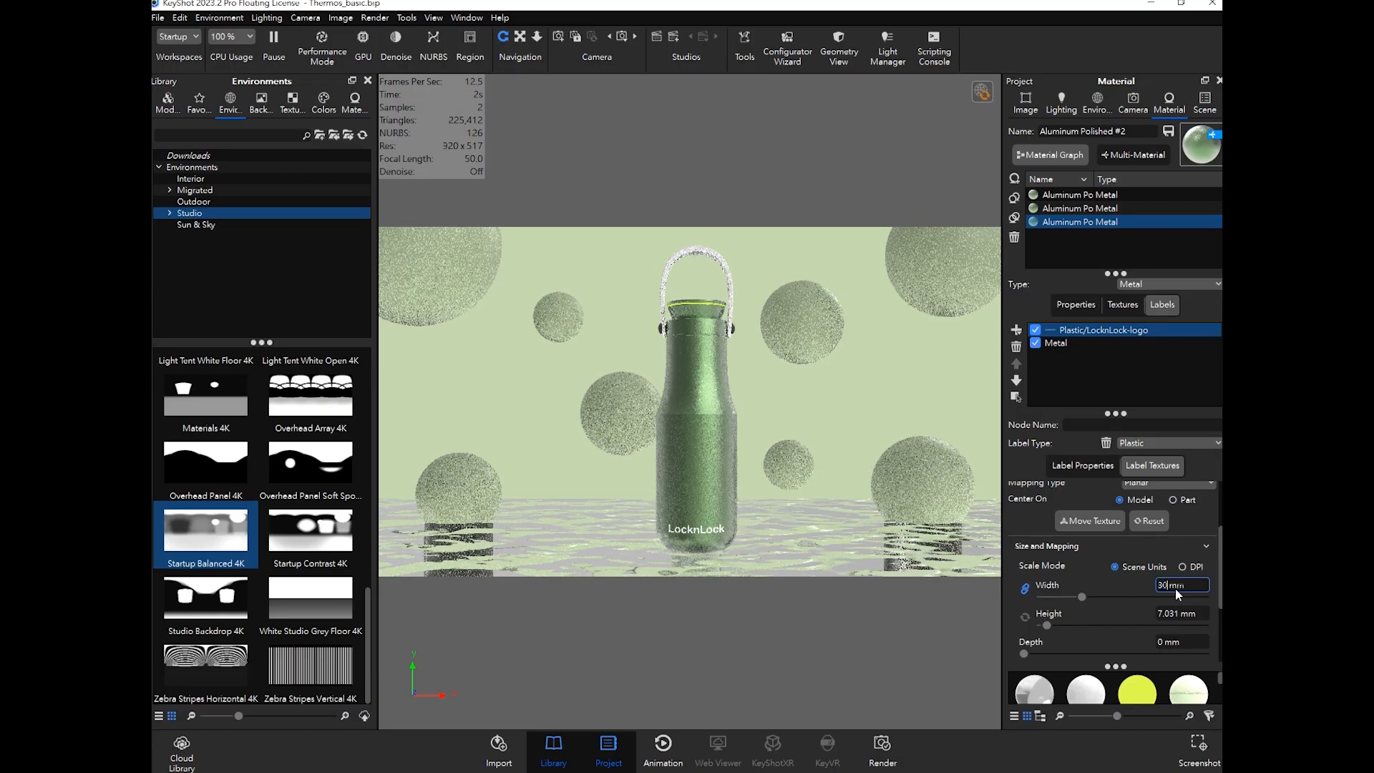
type("30")
key("Return")
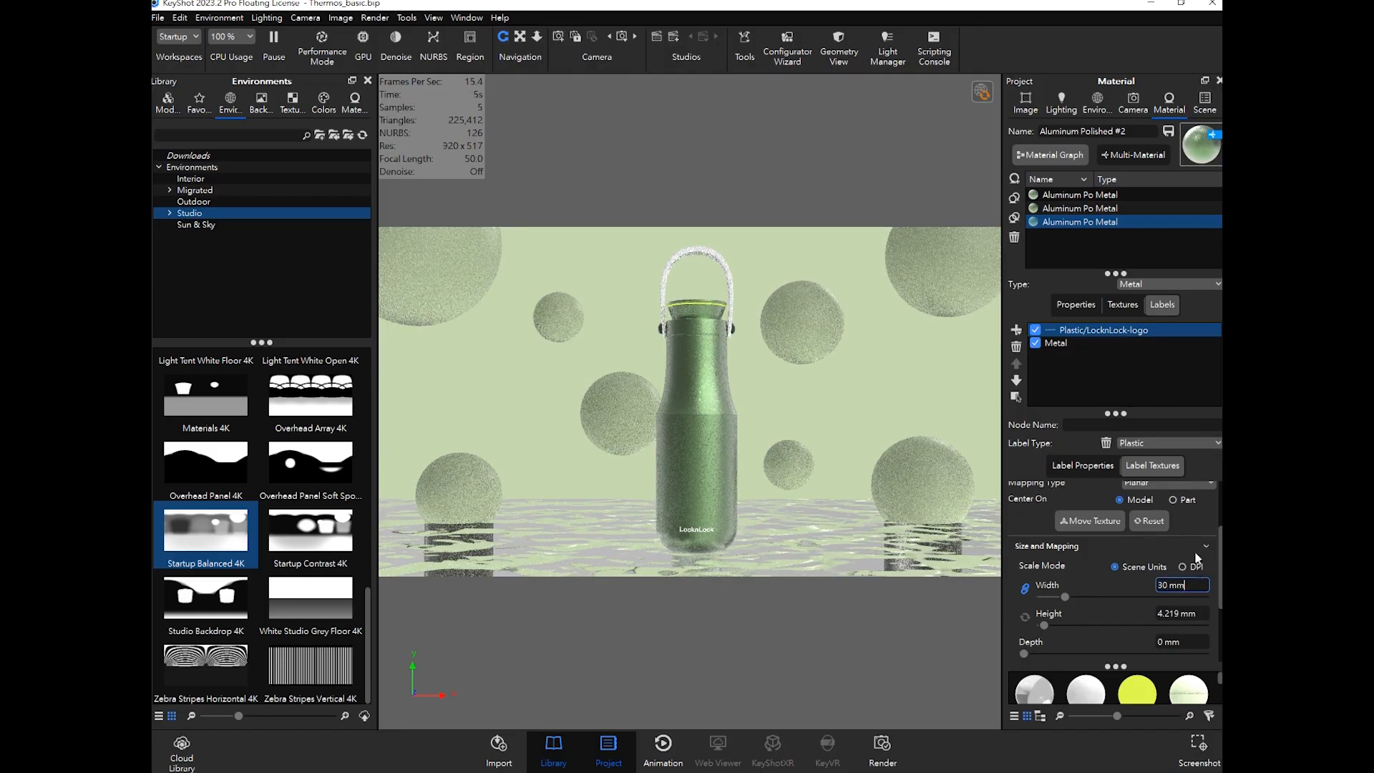
left_click(1108, 368)
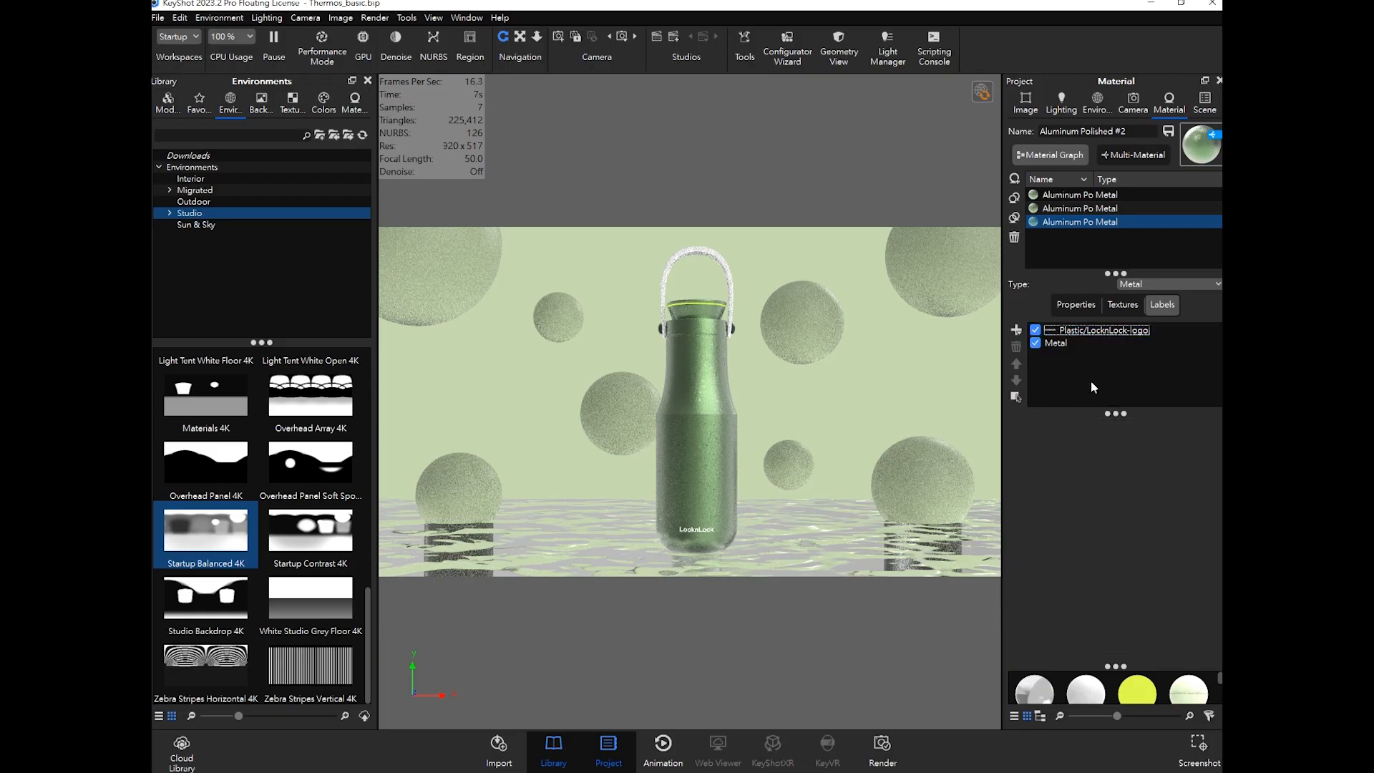
Step: Switch to the Free Camera and examine the resized LocknLock logo up close on the bottle's lower body
left_click(1133, 103)
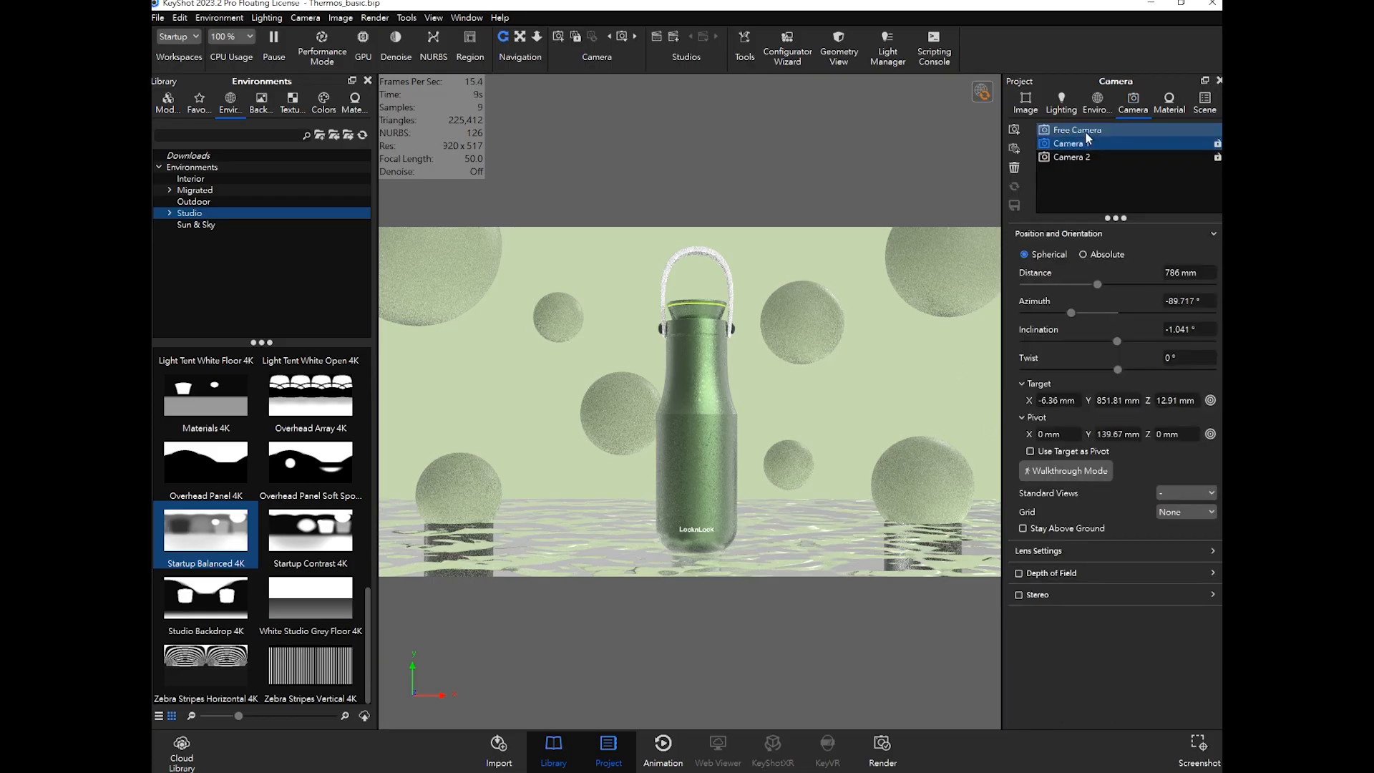
scroll(894, 417, "up", 5)
middle_click_drag(748, 525, 753, 418)
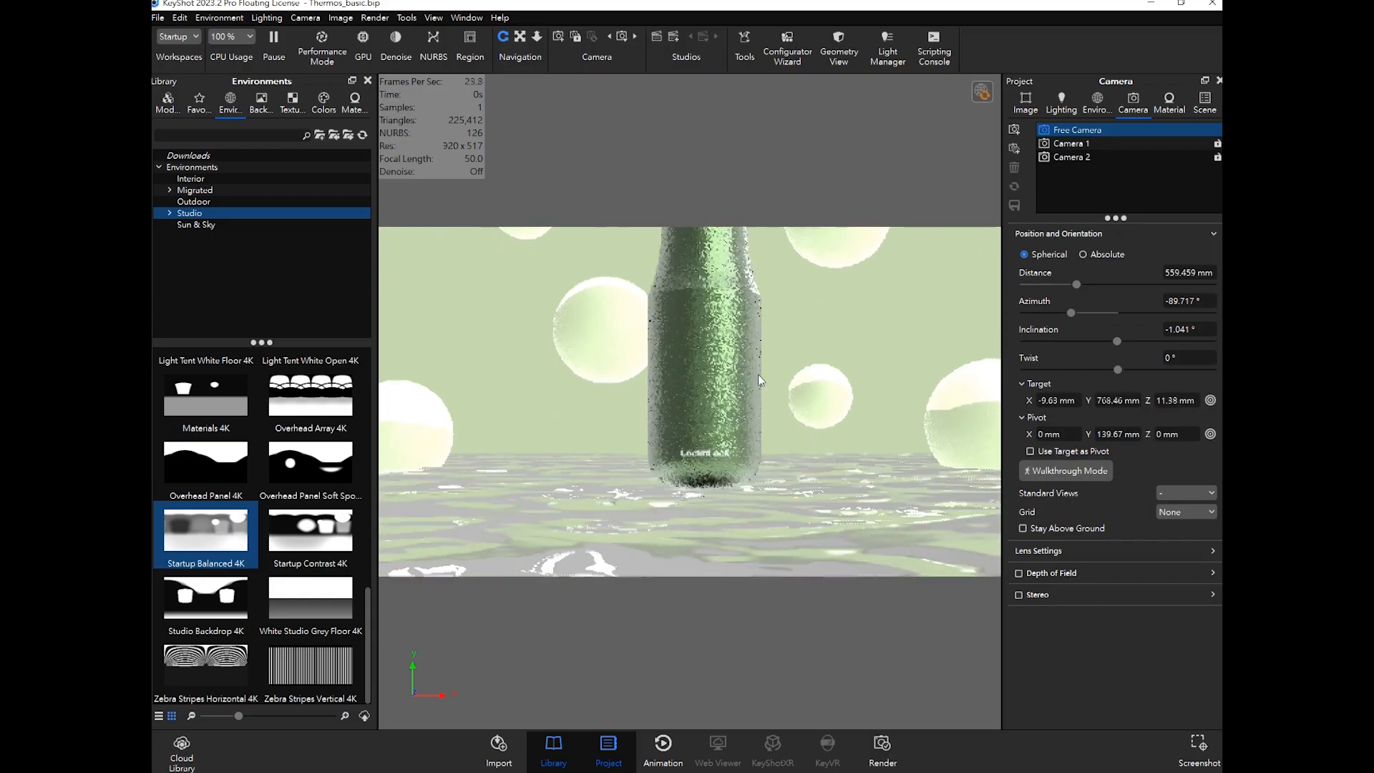
left_click_drag(753, 417, 780, 422)
scroll(758, 455, "up", 6)
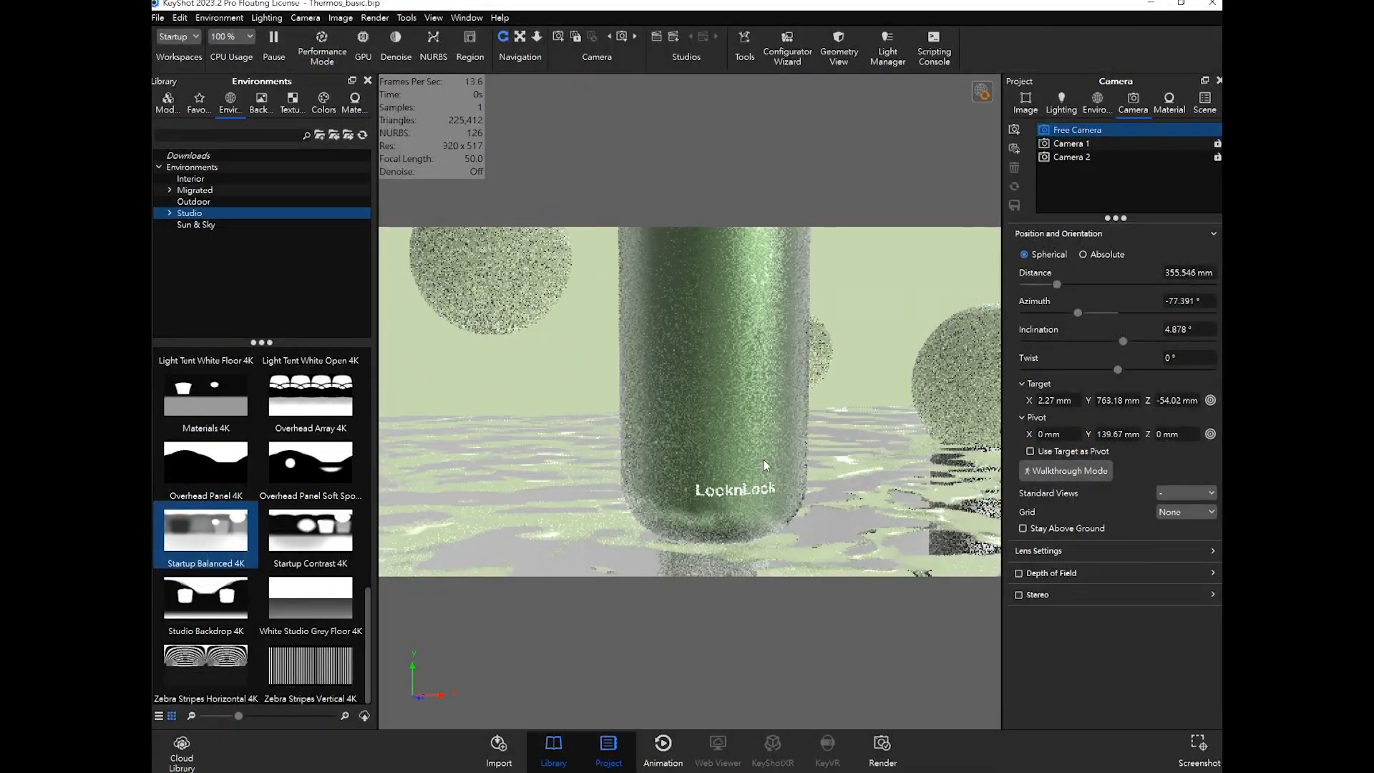
middle_click_drag(775, 461, 792, 485)
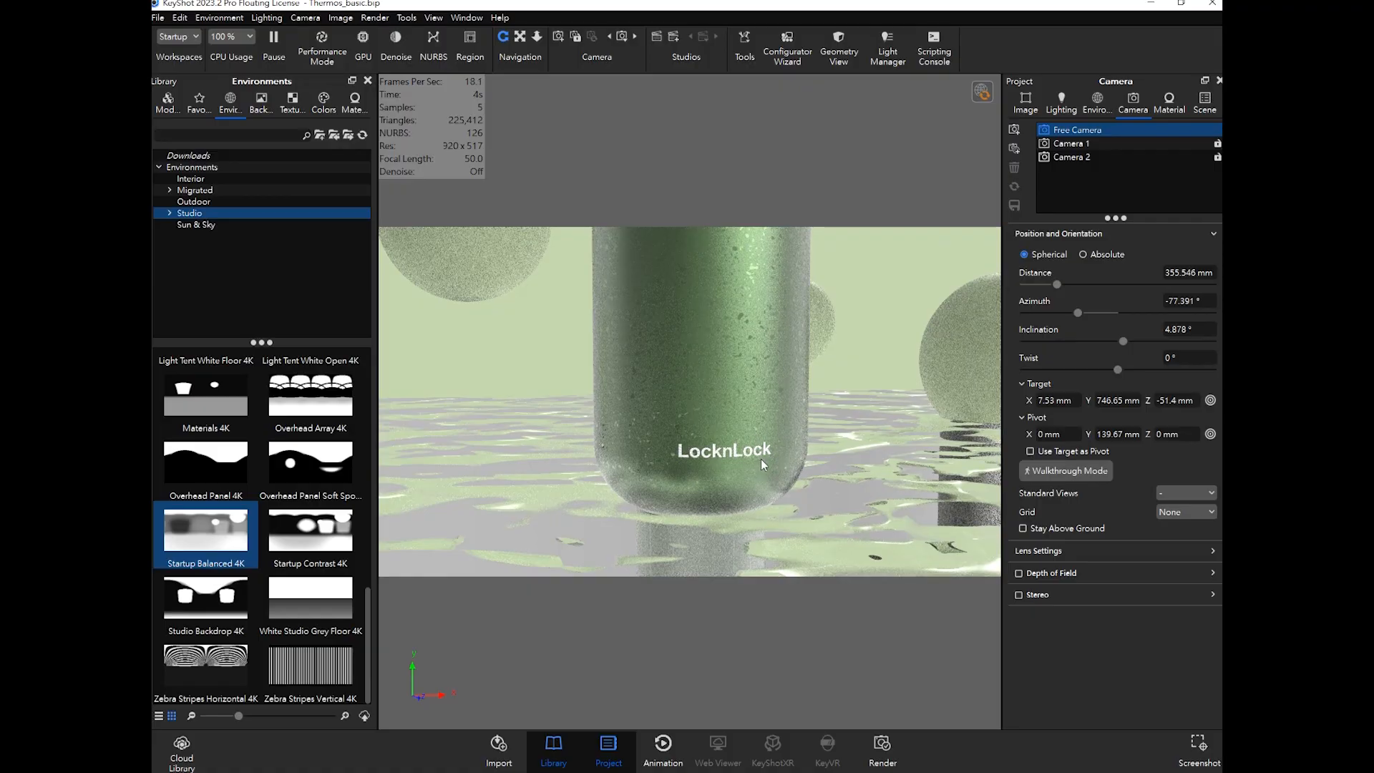
scroll(761, 458, "up", 2)
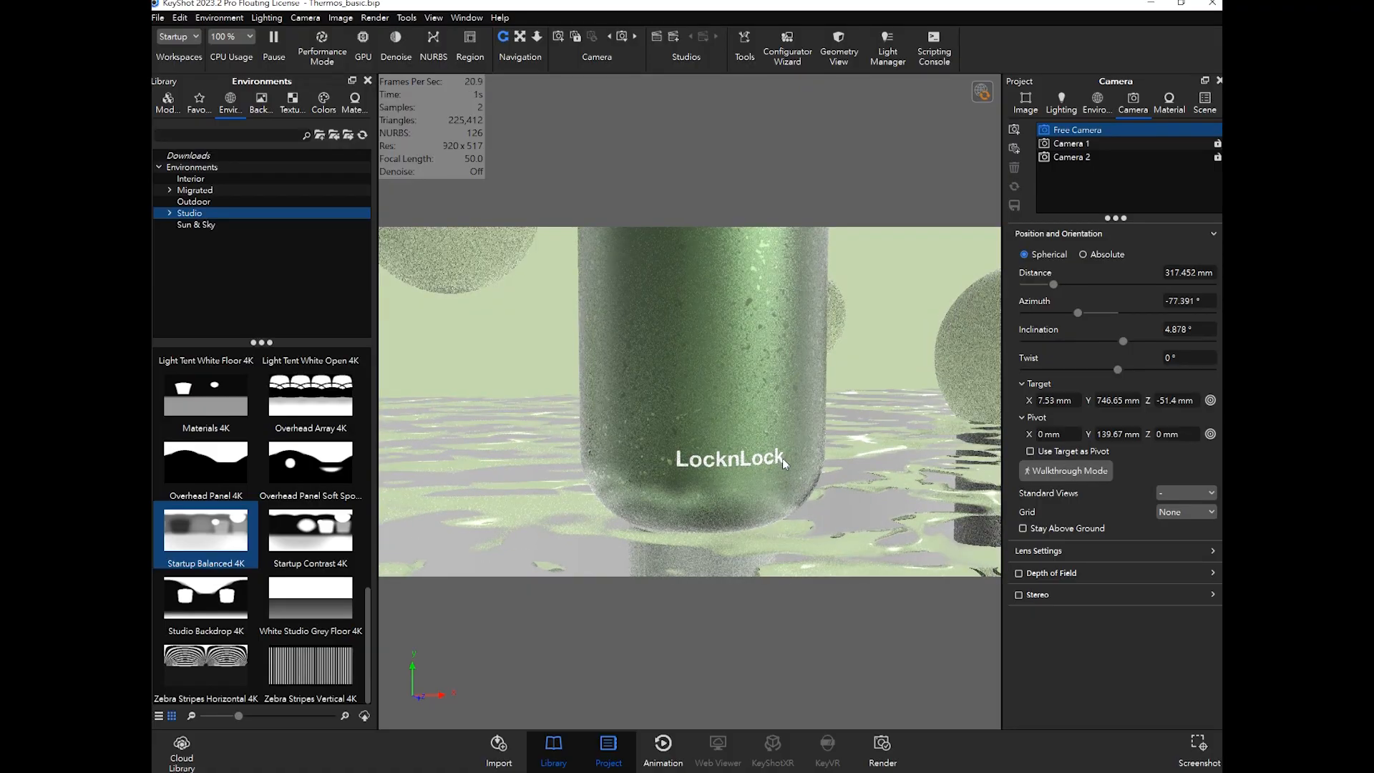
left_click(1092, 197)
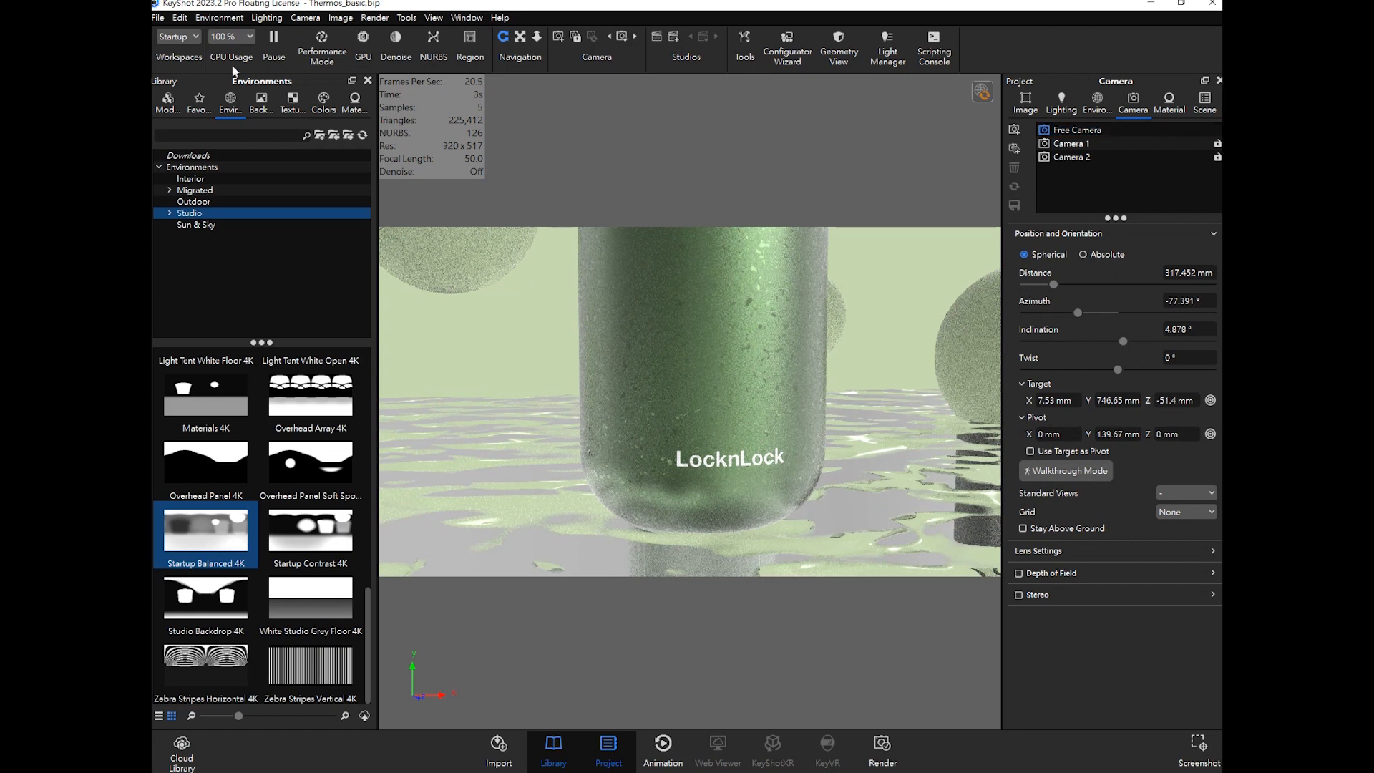
Step: Bring up the still-image render settings and set the output folder to Thermos-render on the desktop
left_click(158, 17)
left_click(192, 138)
left_click(1083, 144)
left_click(884, 751)
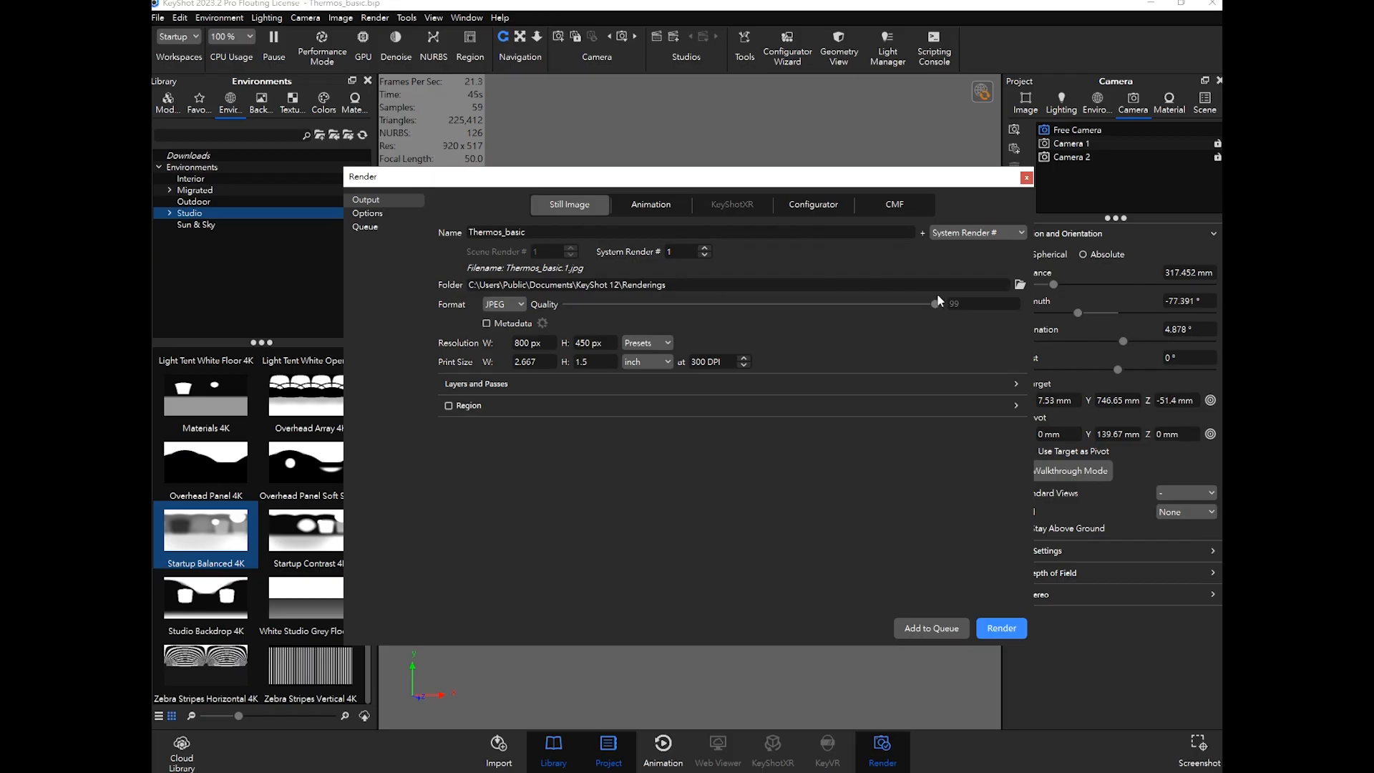
left_click(1019, 284)
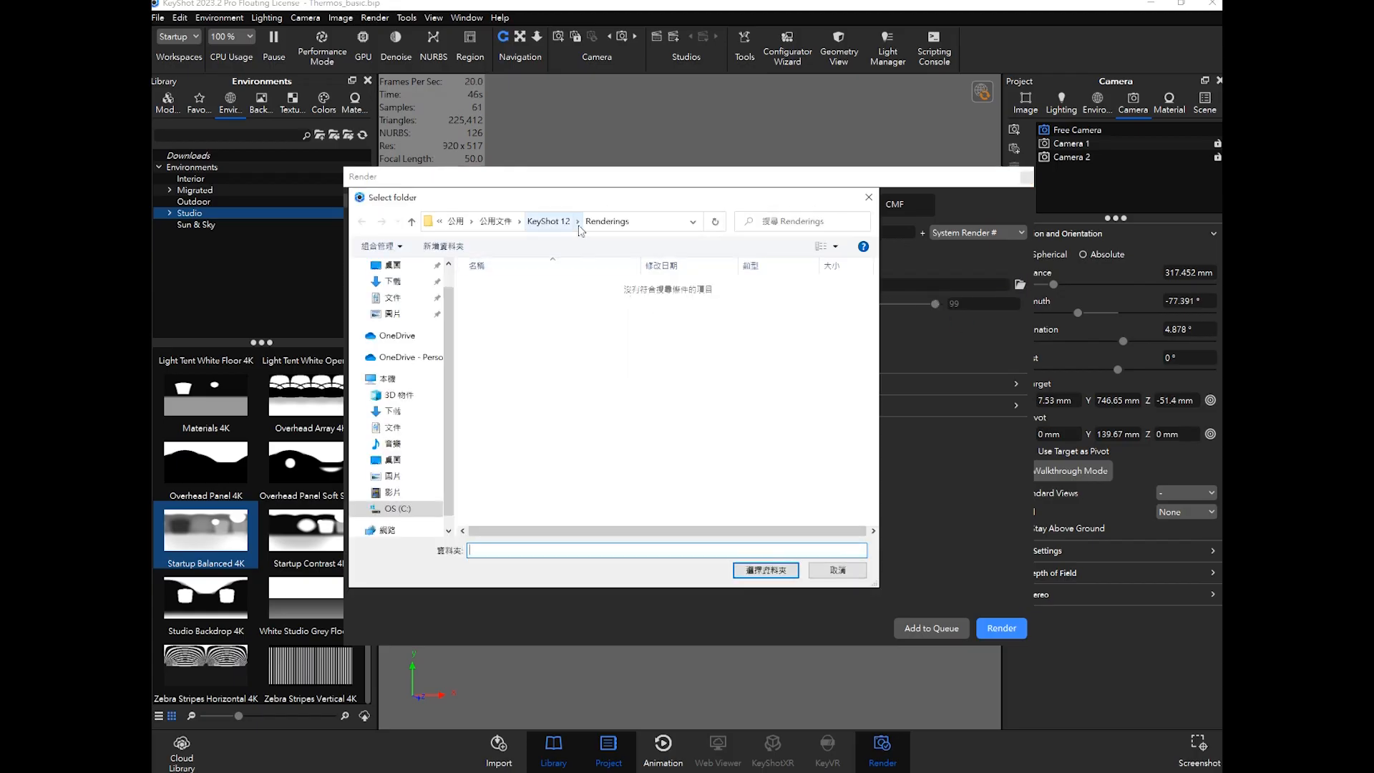
scroll(408, 304, "up", 2)
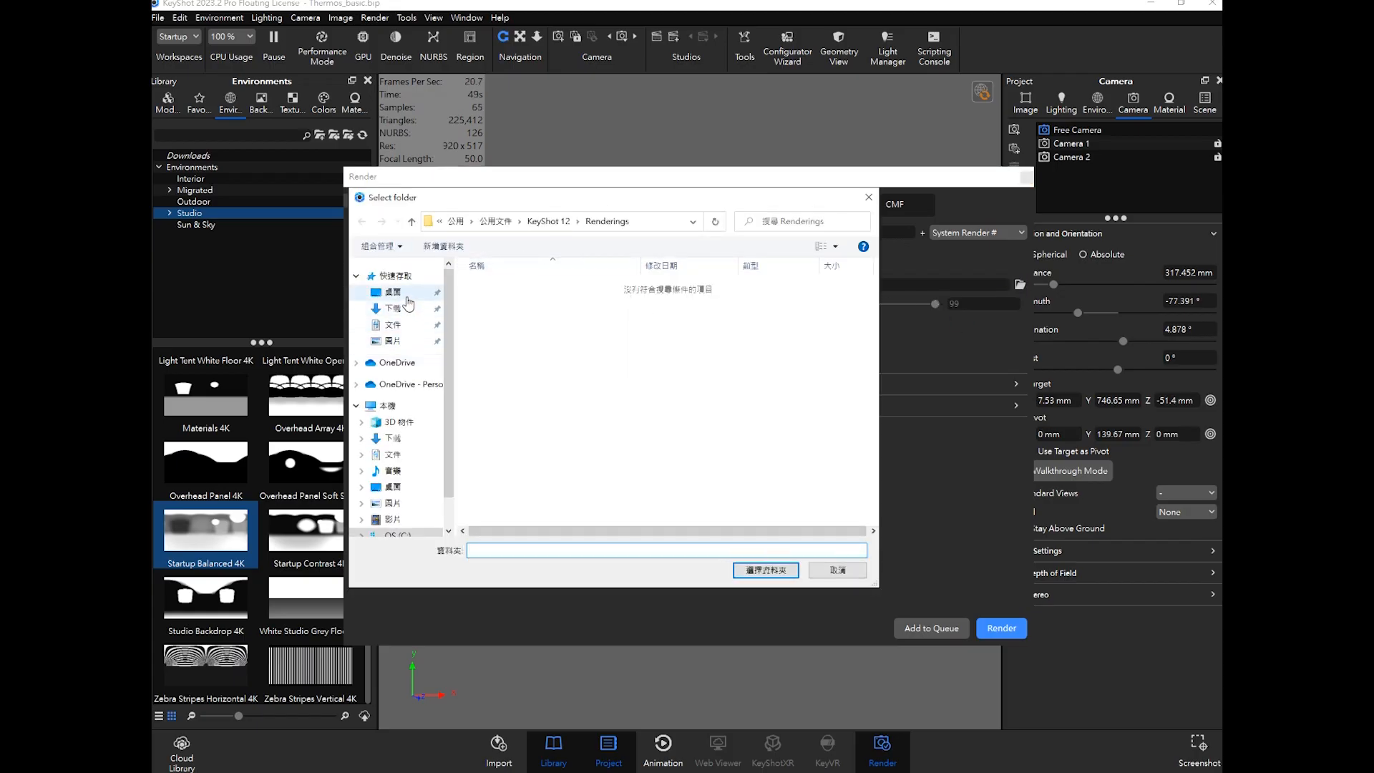
left_click(392, 292)
double_click(526, 314)
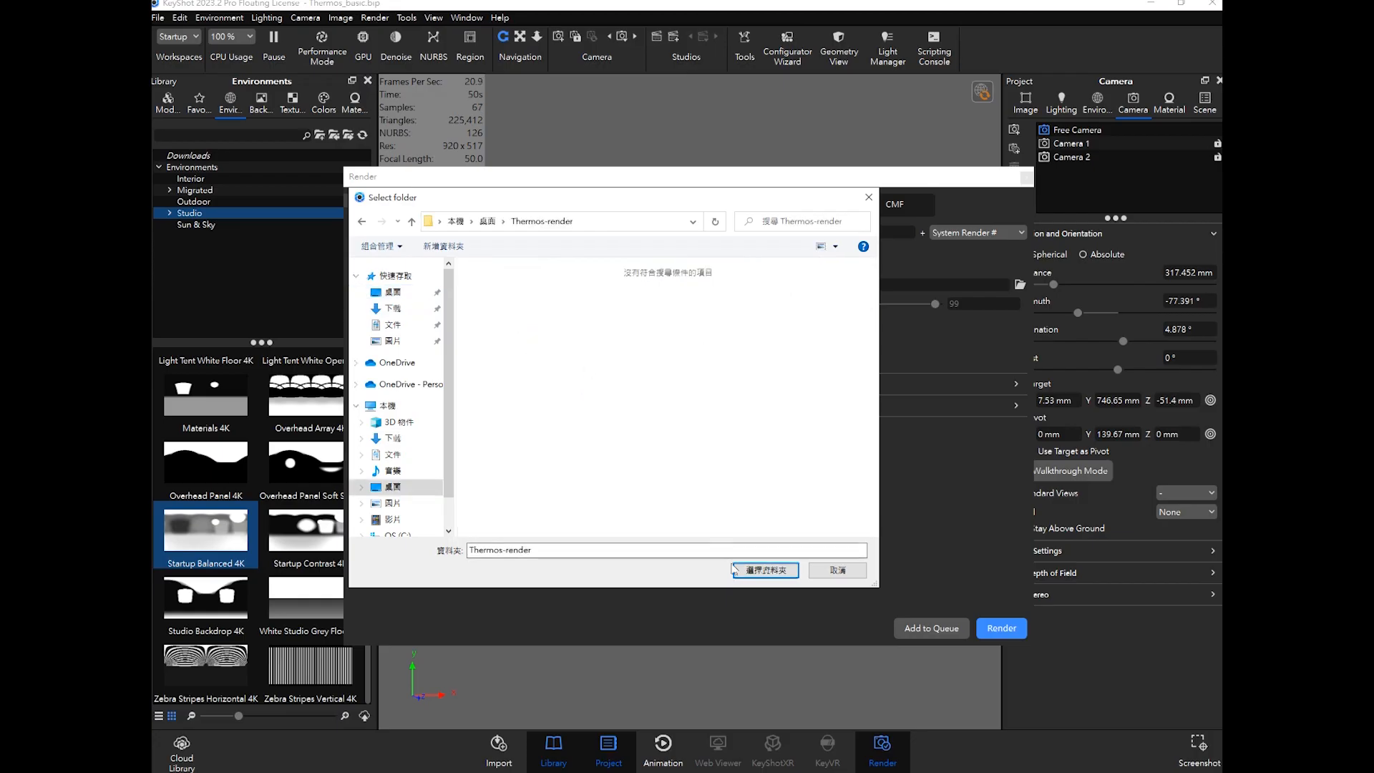
left_click(744, 570)
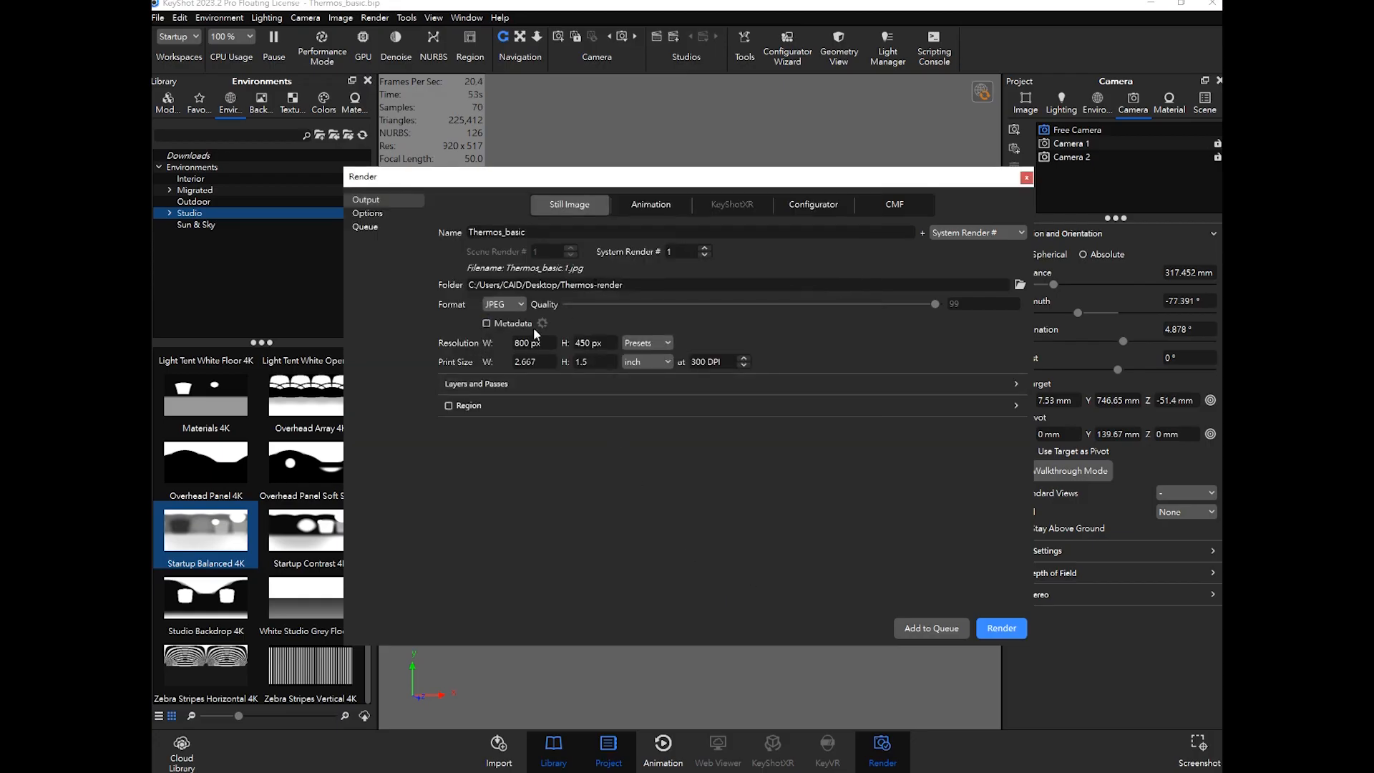
Step: Set the render resolution to the 1920 x 1080 preset and keep JPEG as the image format
left_click(645, 347)
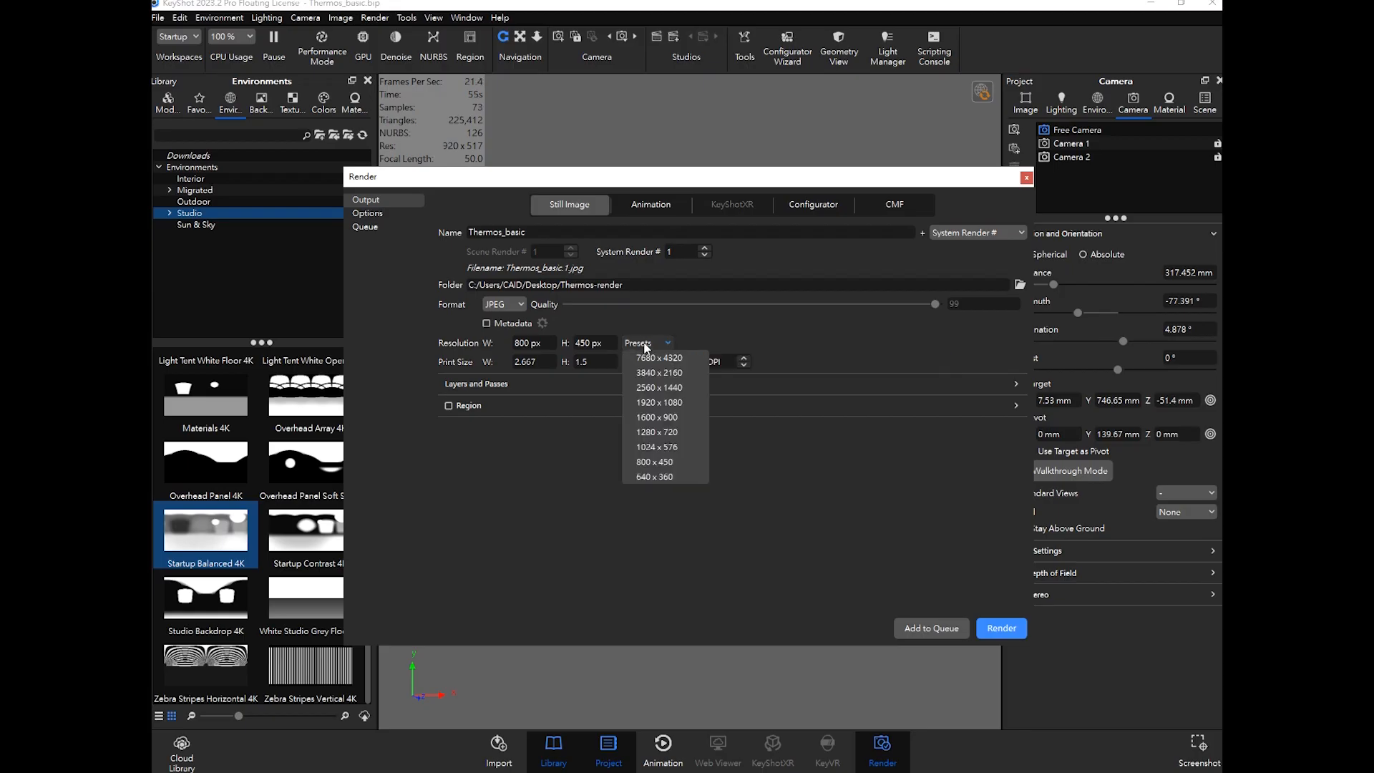
left_click(669, 403)
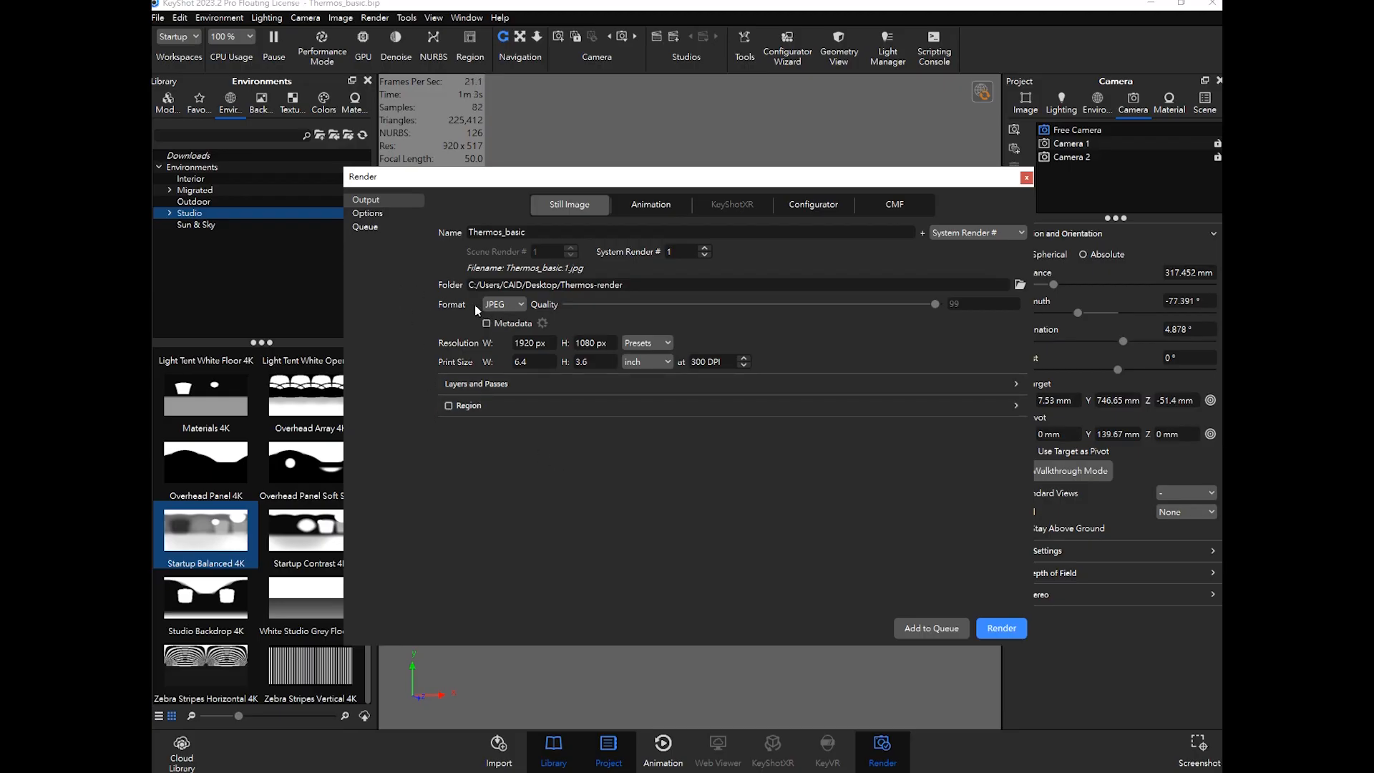
left_click(516, 305)
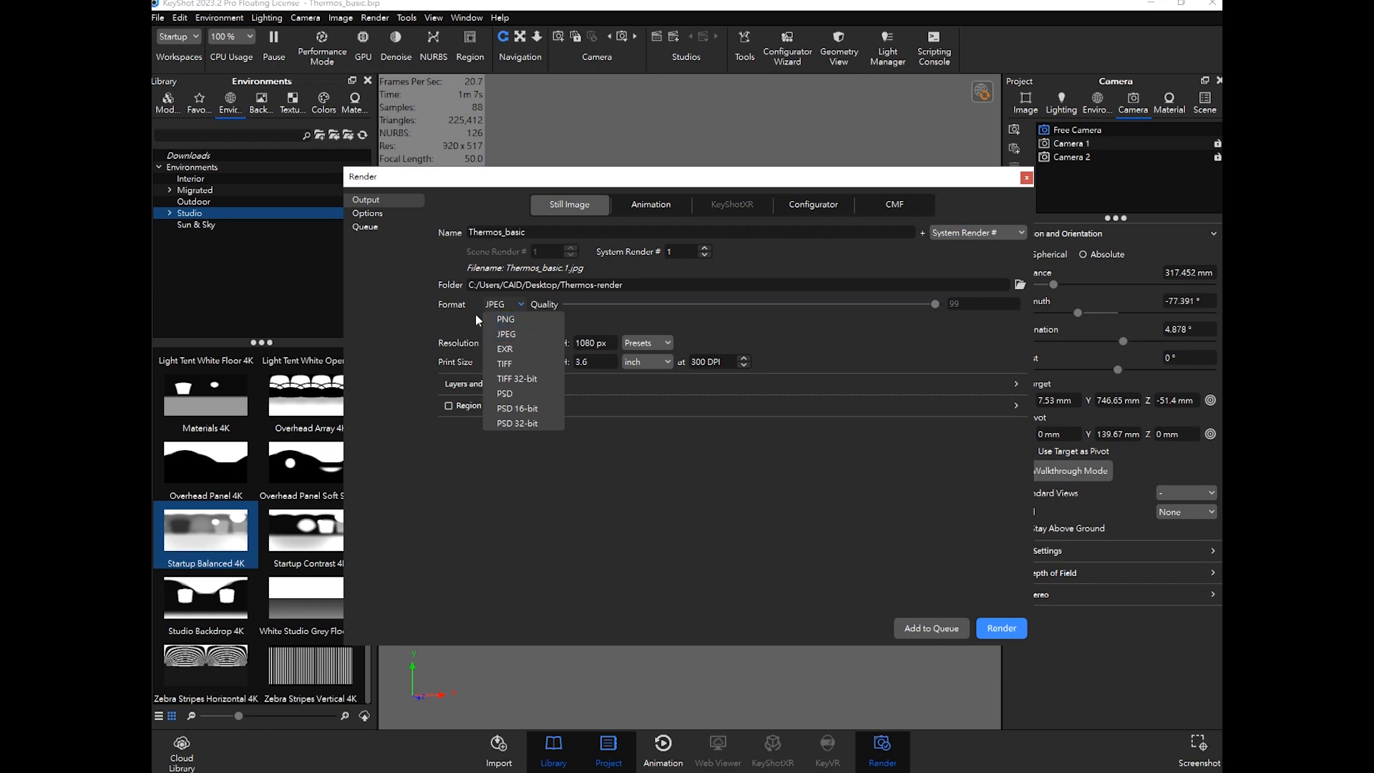
left_click(470, 312)
left_click(512, 308)
left_click(512, 334)
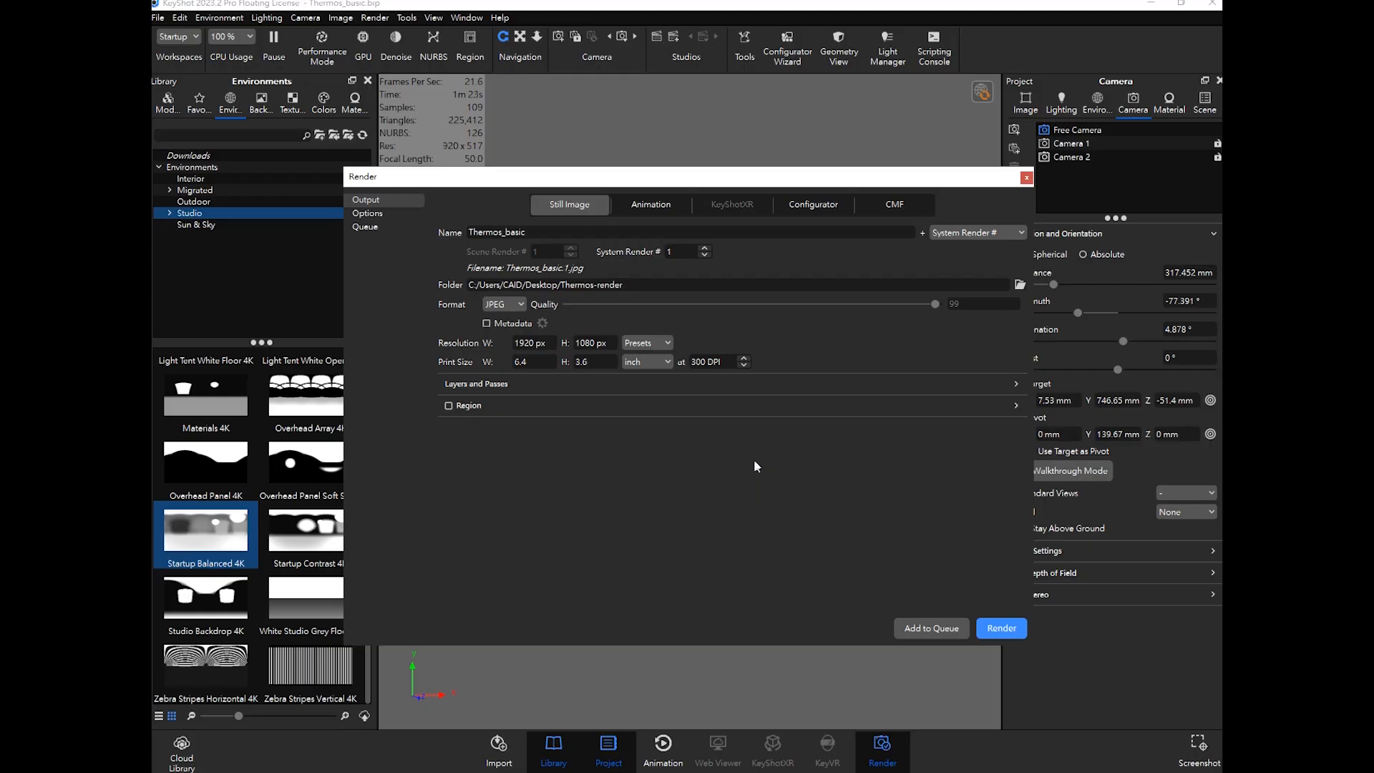
Step: Set the render quality to 100 maximum samples in the render options
left_click(379, 216)
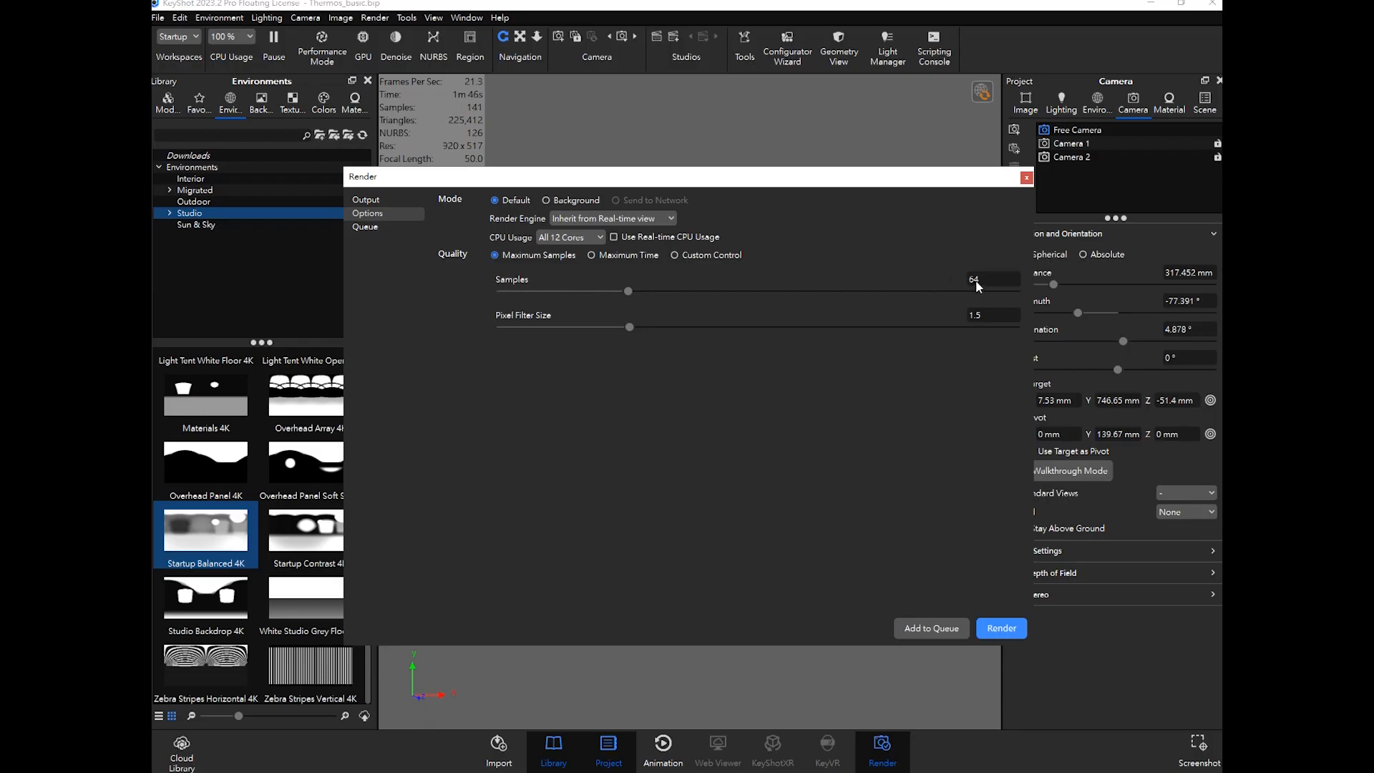
double_click(993, 282)
key("Return")
left_click_drag(932, 187, 901, 189)
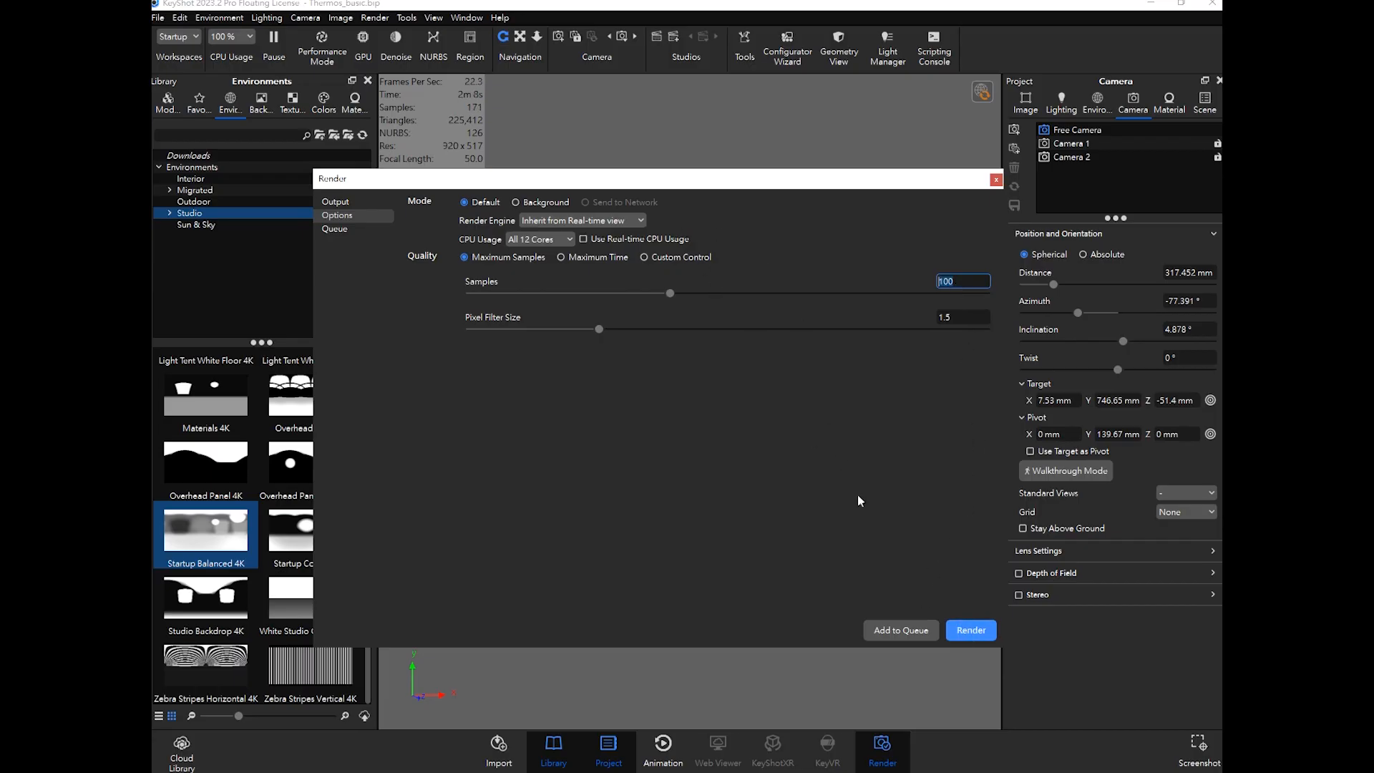
Step: Render the bottle close-up, accept the finished image so it is saved, and close the render settings
left_click(979, 632)
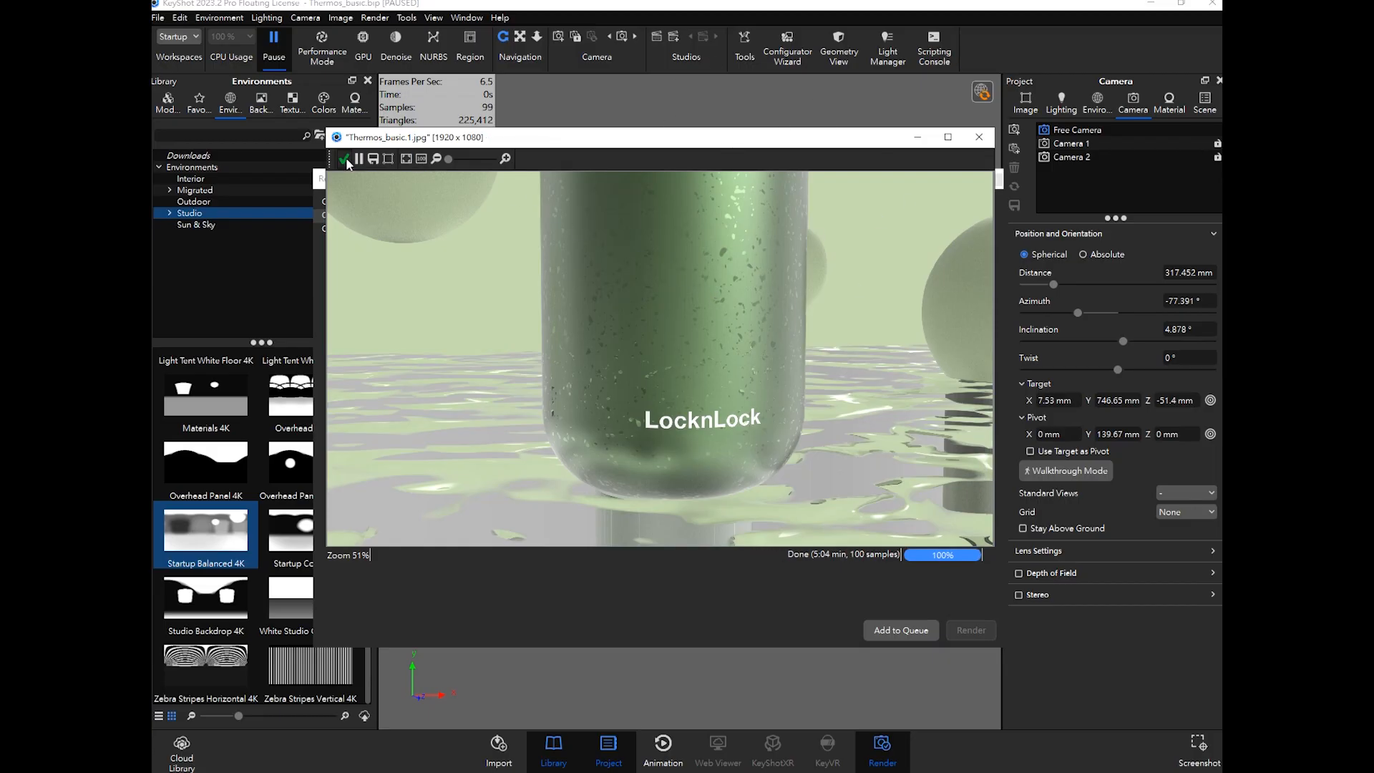
left_click(344, 159)
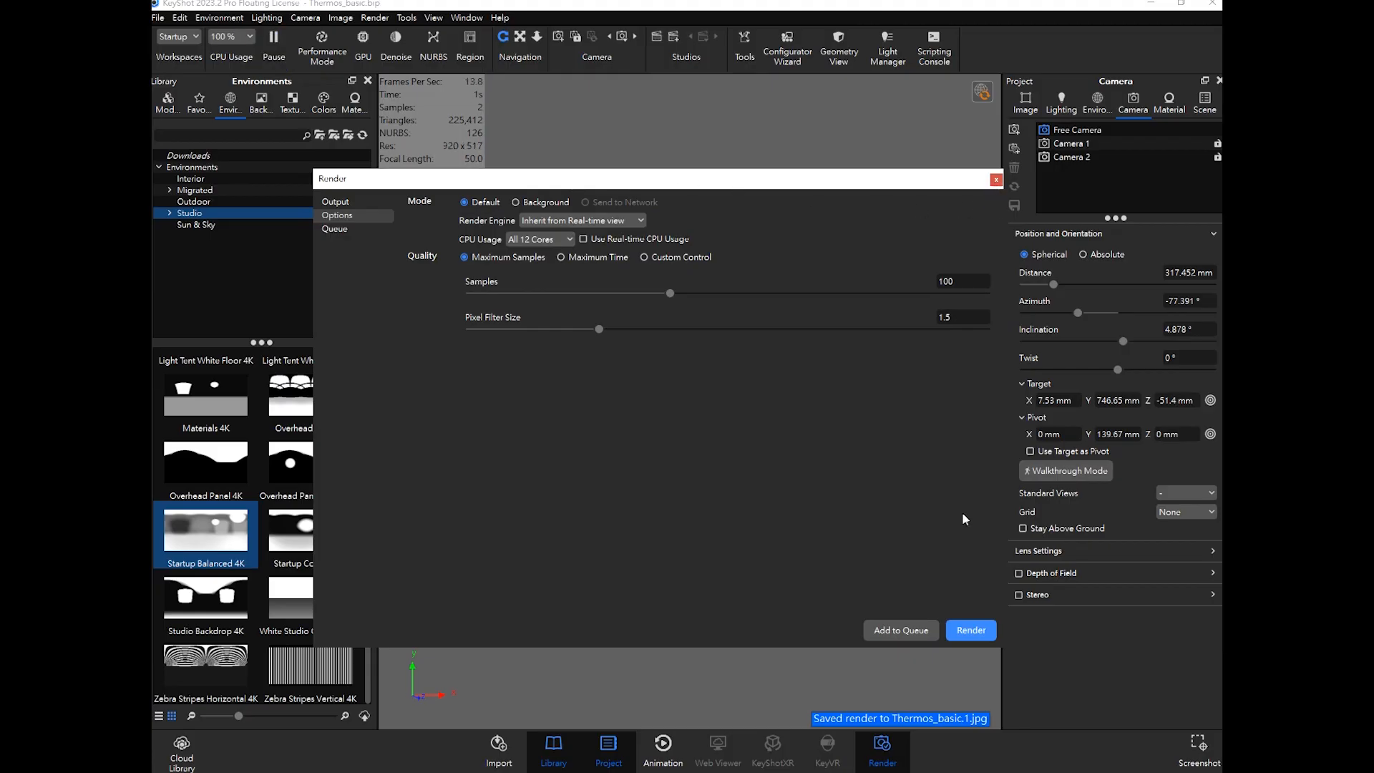
left_click(995, 179)
left_click(1068, 178)
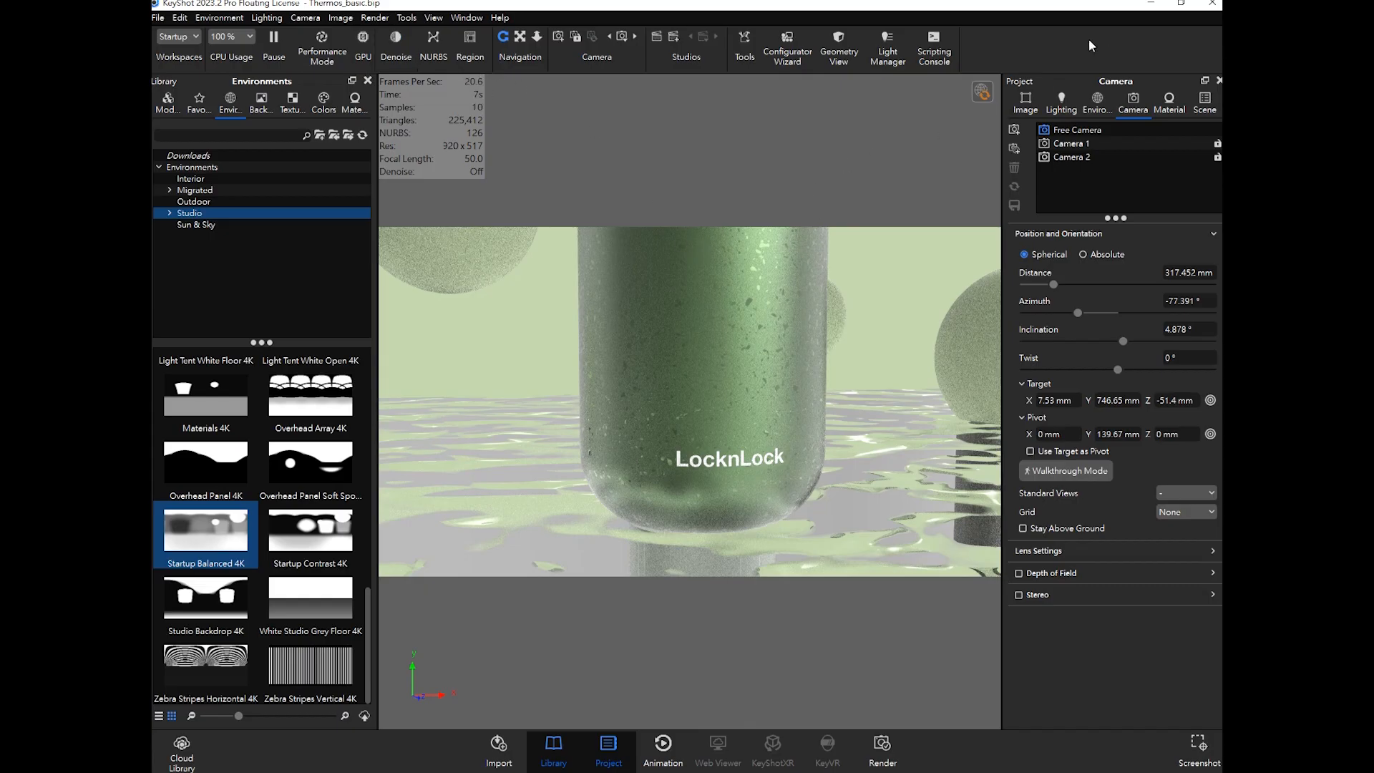
Step: Dismiss the file commands without choosing any and close KeyShot to return to the desktop
left_click(158, 17)
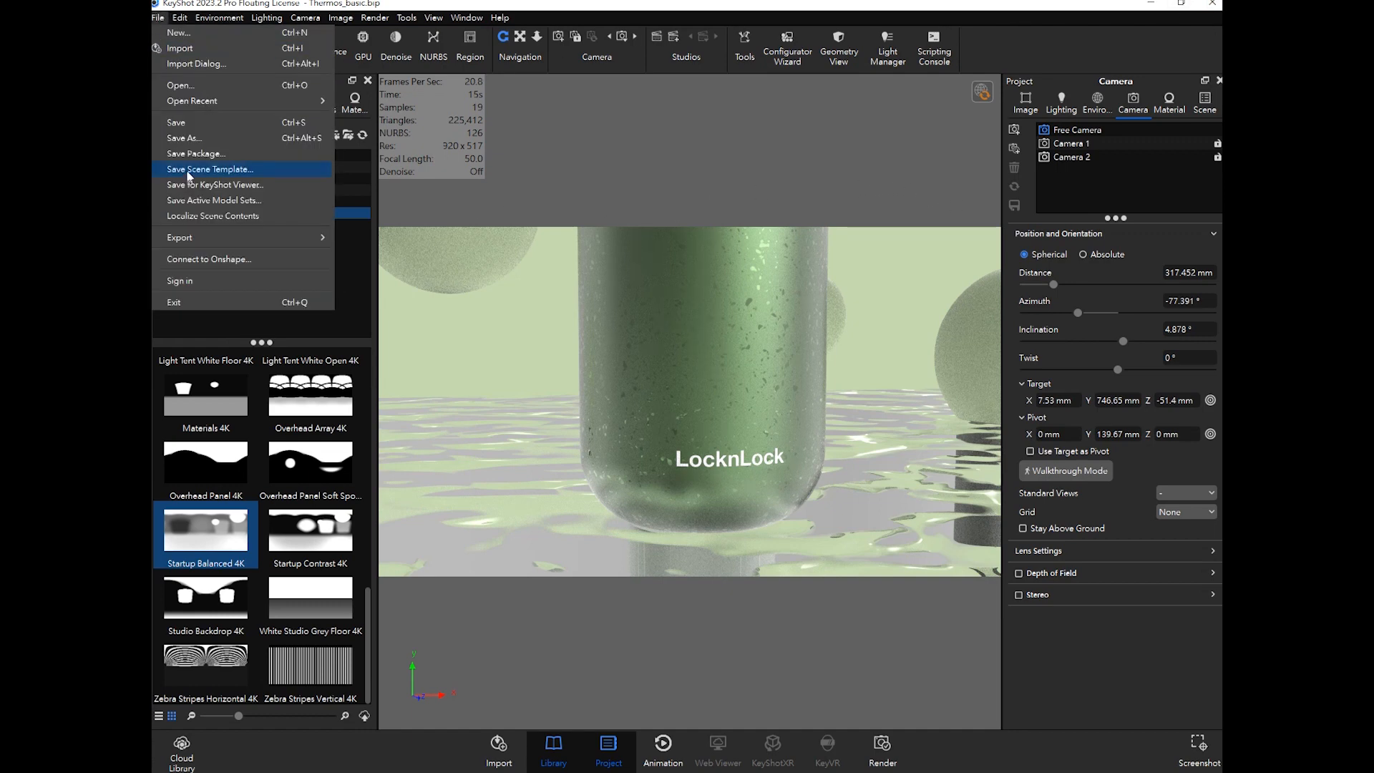
left_click(792, 198)
left_click(1212, 4)
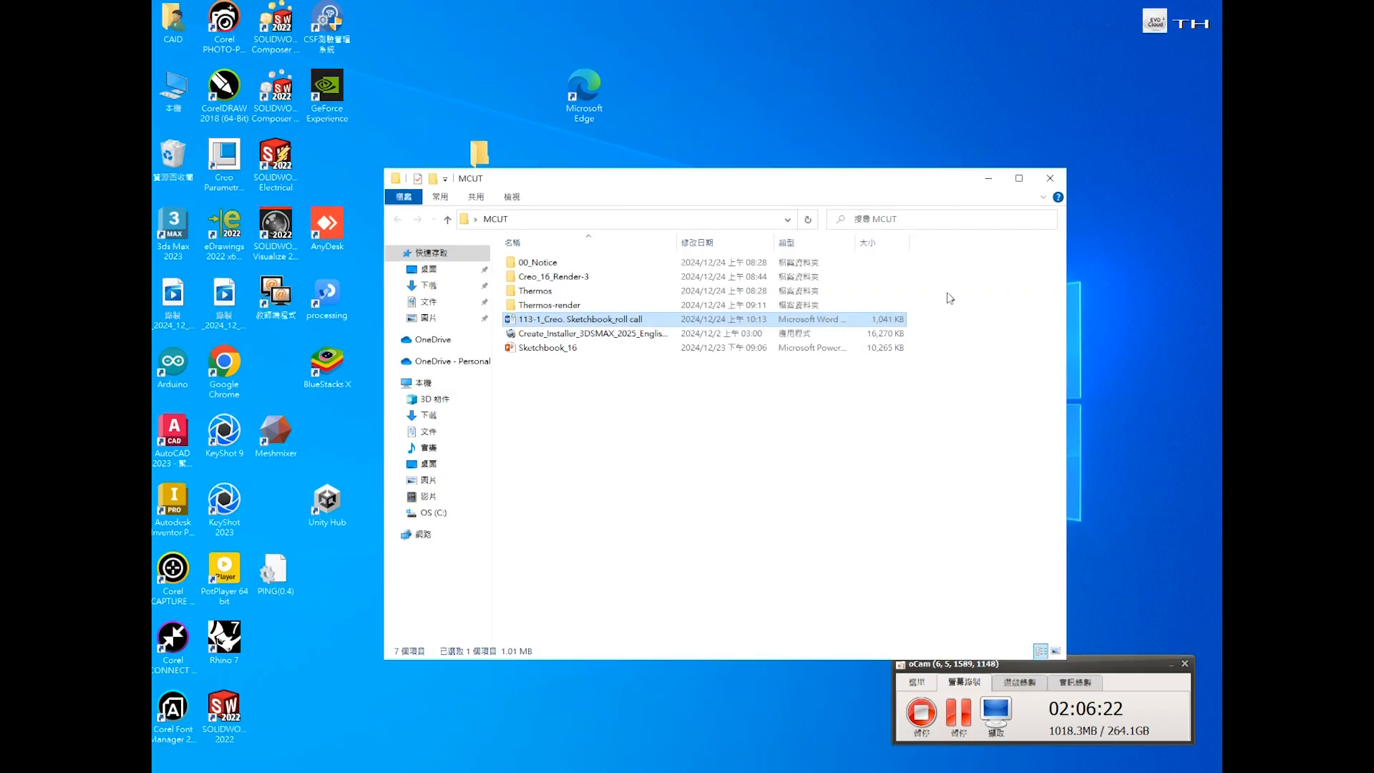